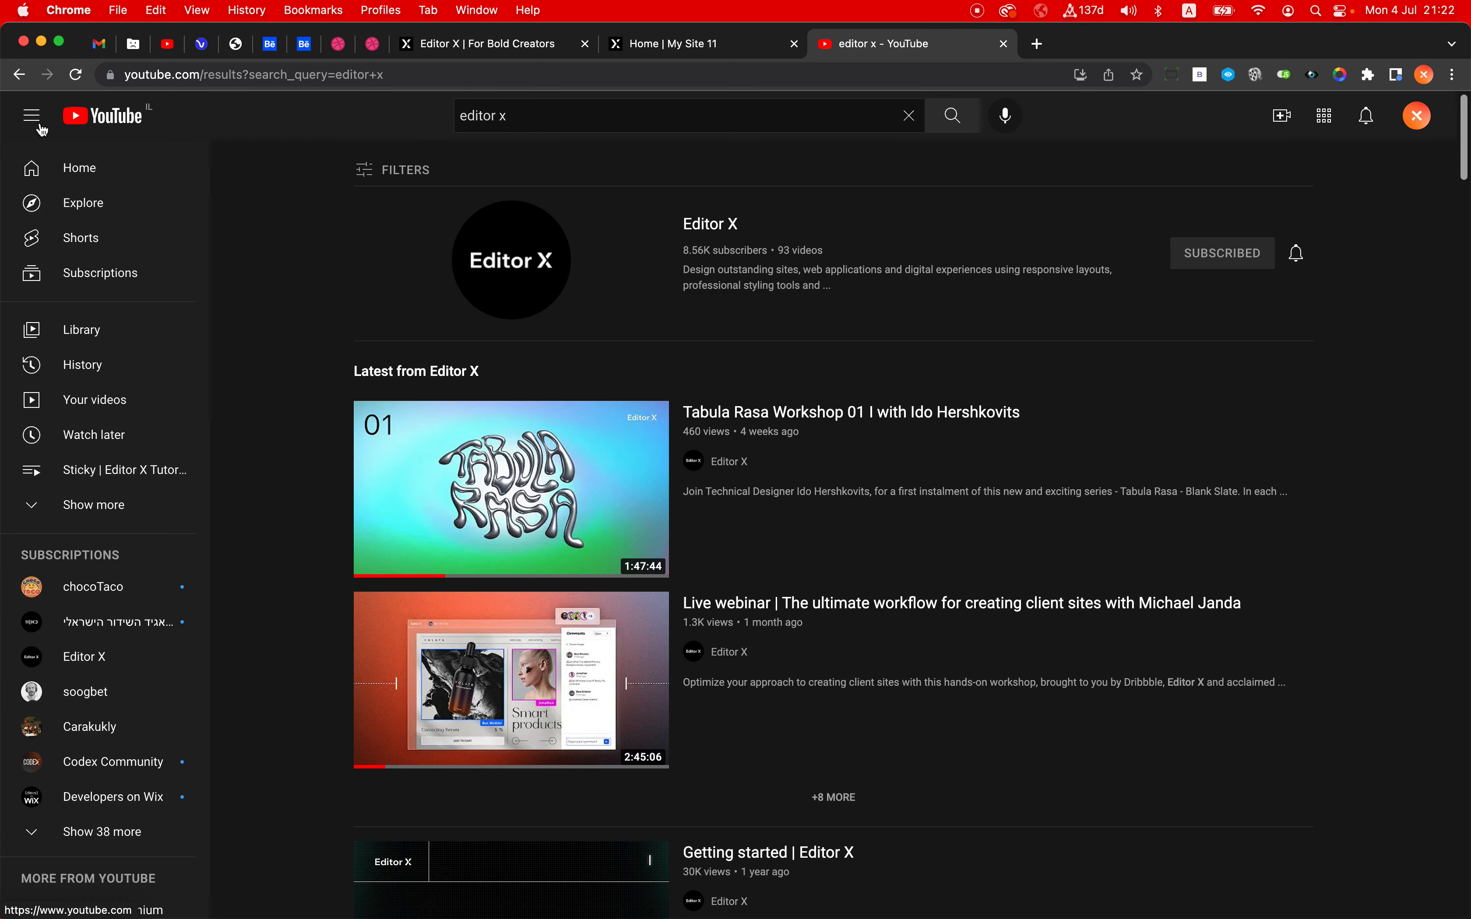
# - Toggle YouTube's sidebar between its full and mini versions to see how the page layout adapts
pyautogui.click(36, 124)
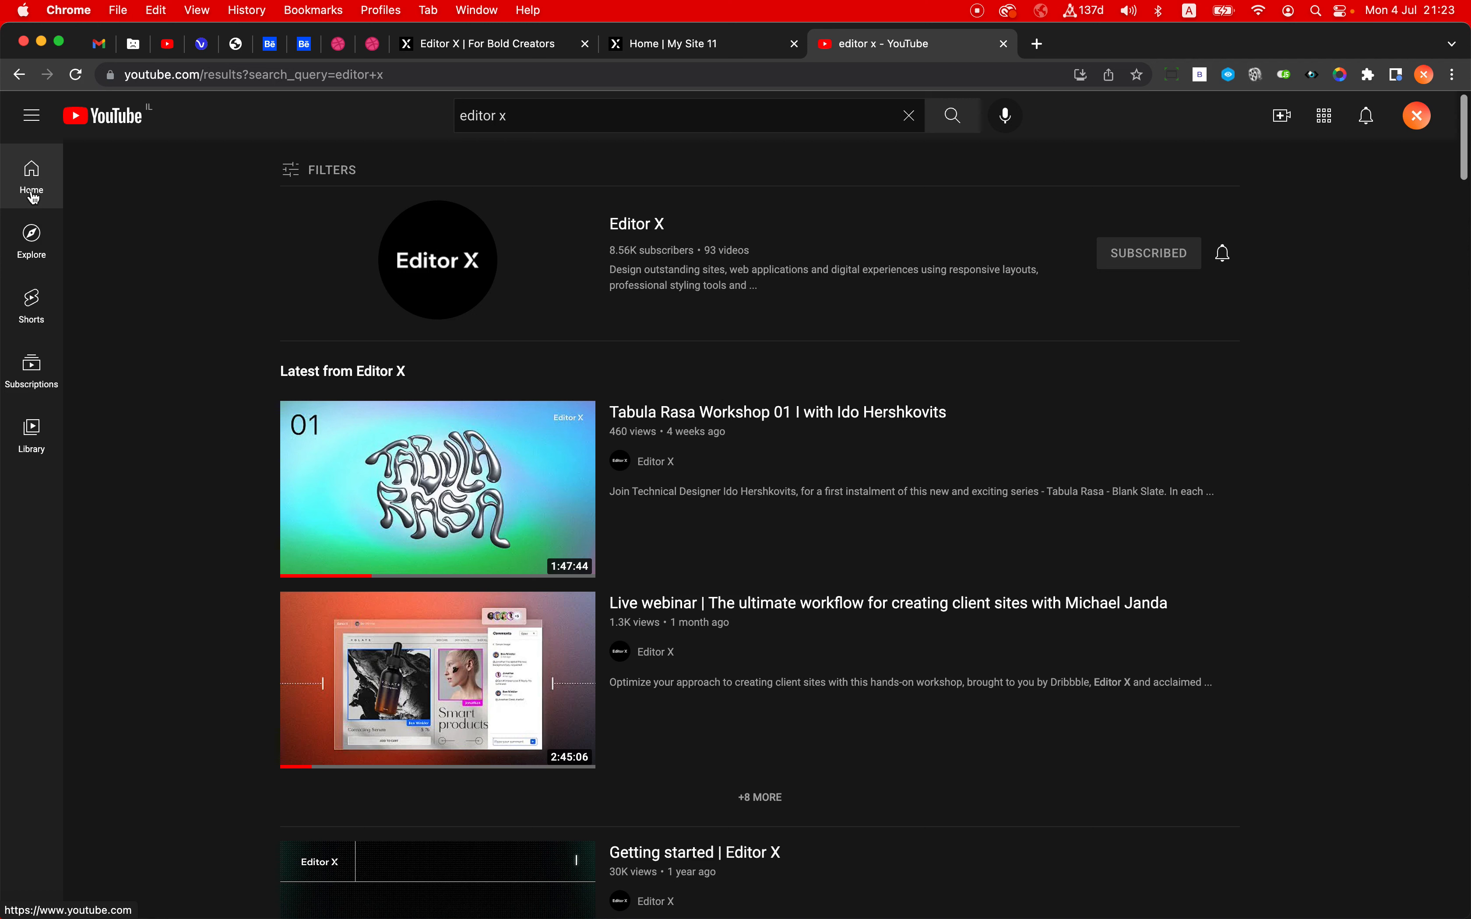
pyautogui.click(31, 117)
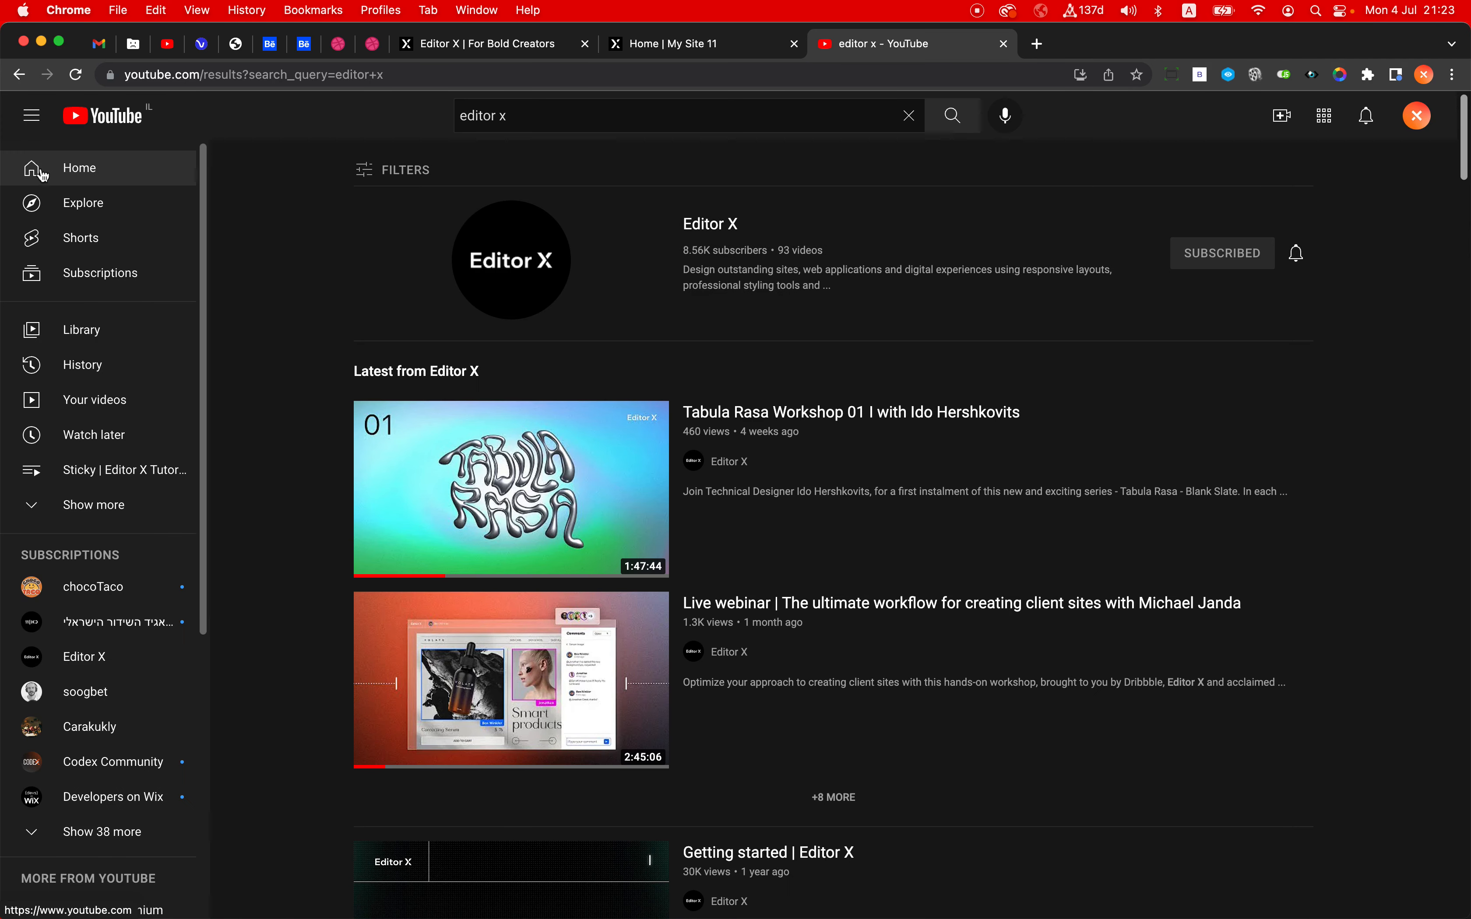
pyautogui.click(24, 116)
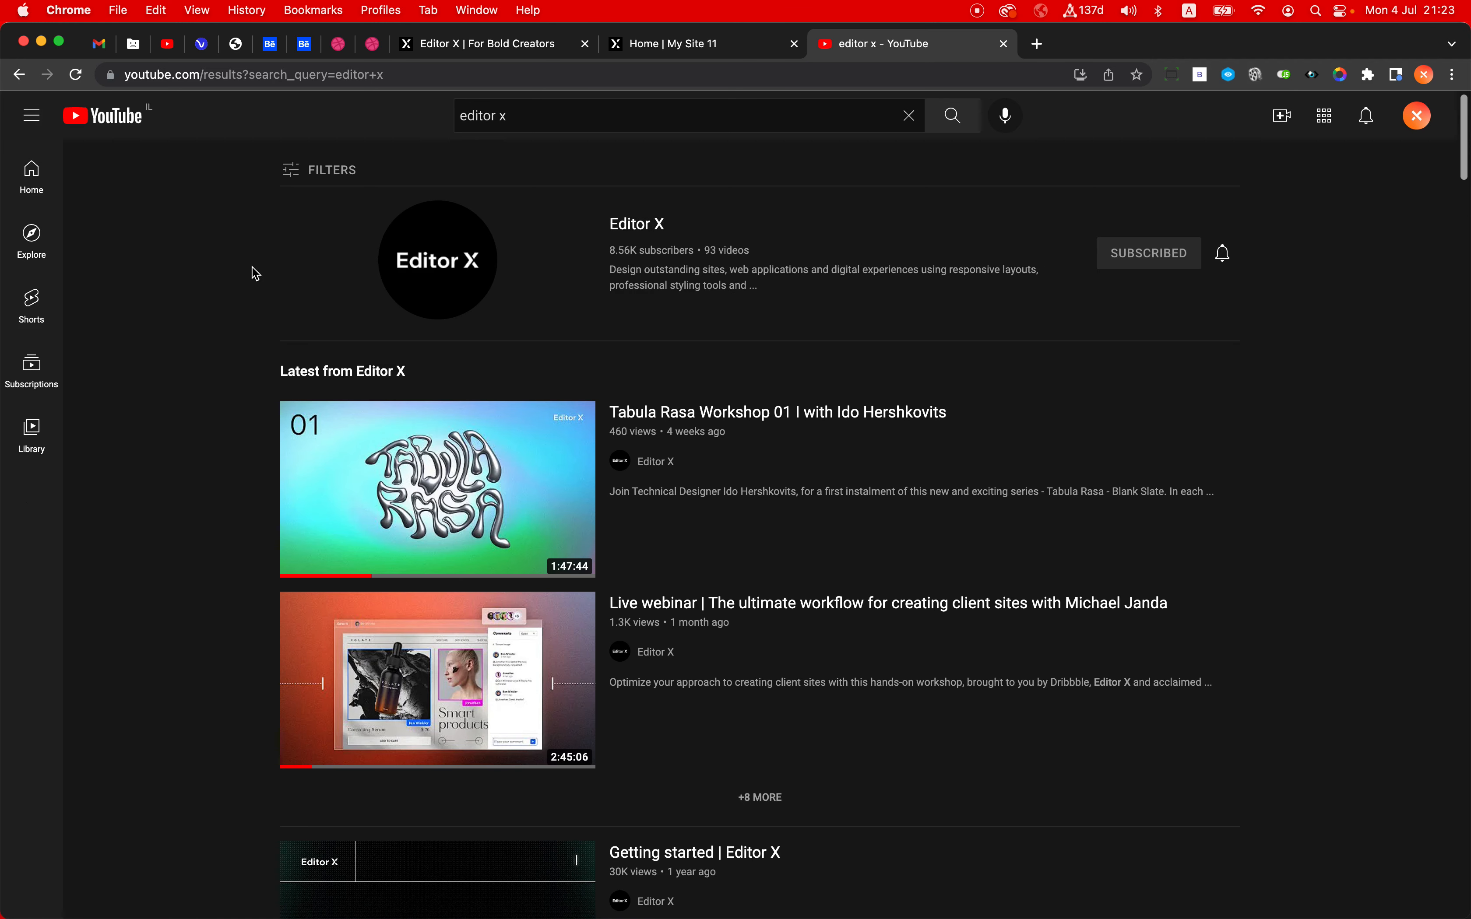
# - Reopen the closed SVGator animation tutorial video, pause it, and zoom in on its first comment
pyautogui.press('super+shift+t')
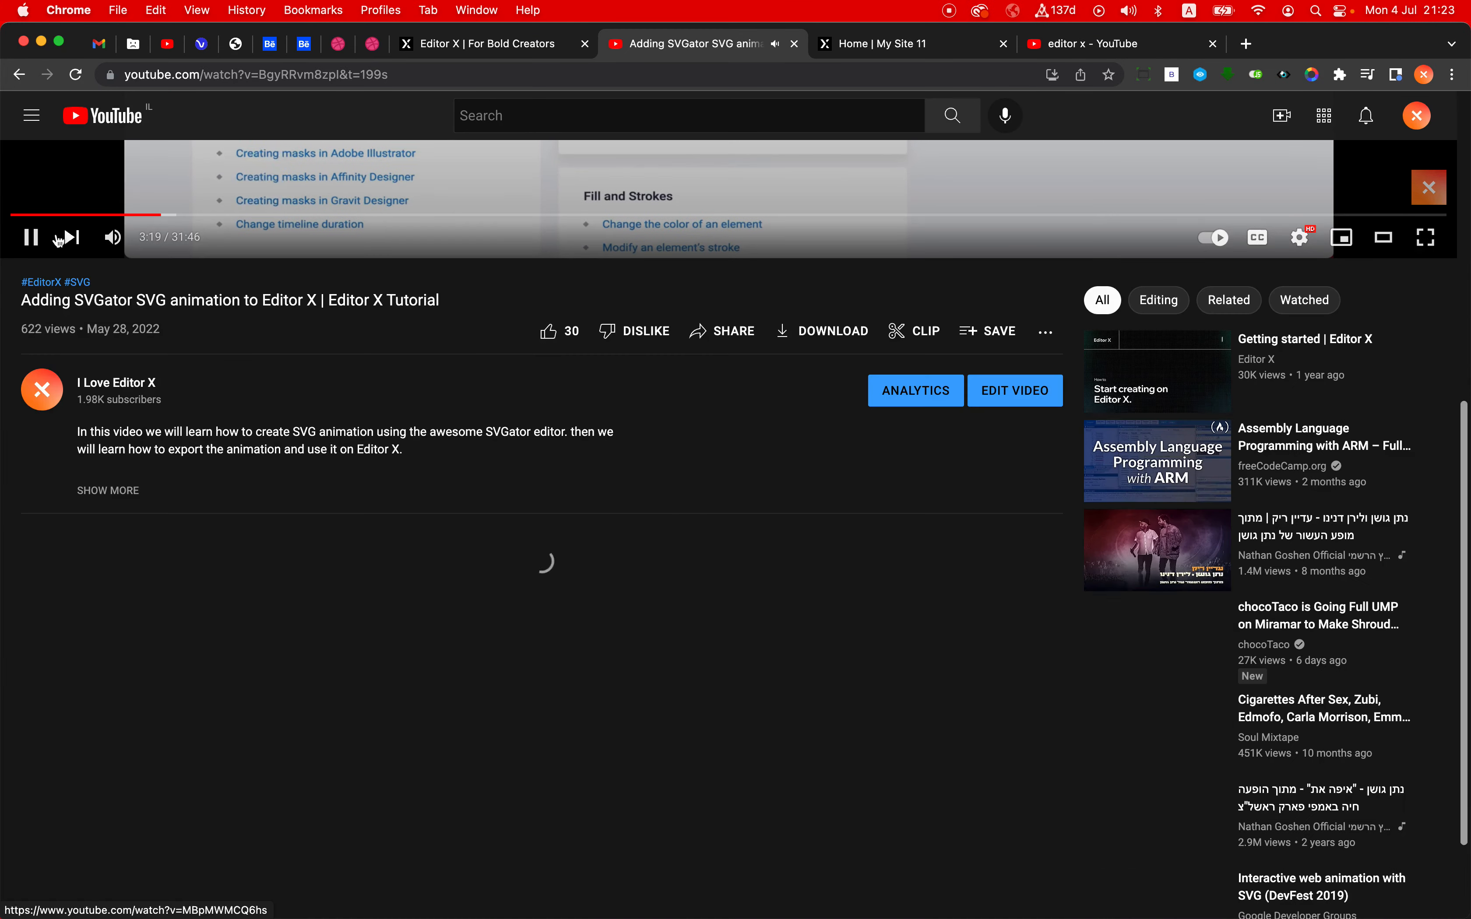
pyautogui.click(31, 238)
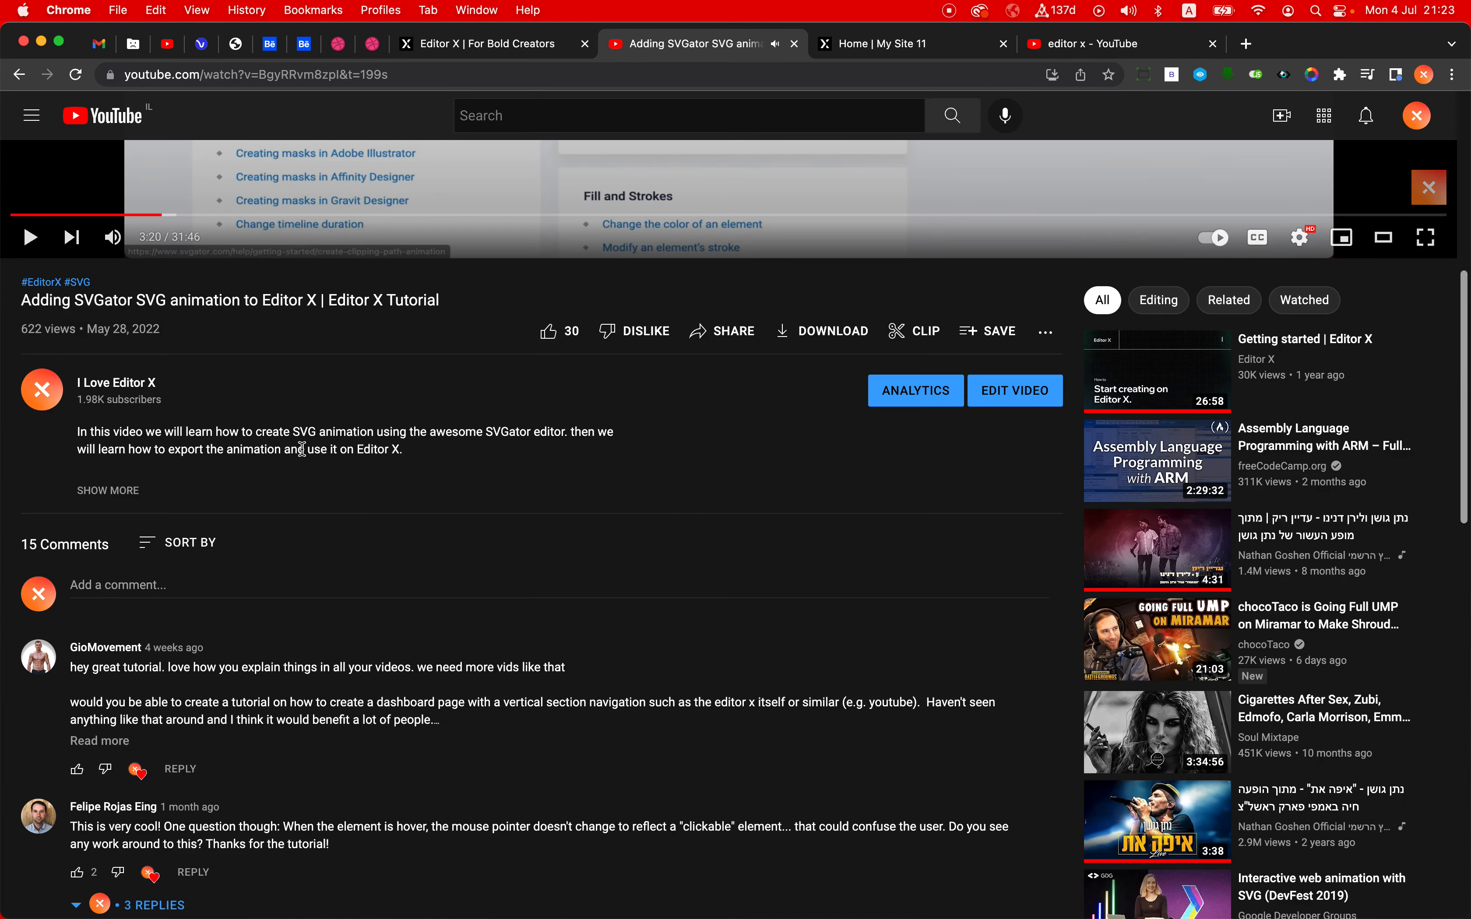
pyautogui.scroll(-2, 285, 508)
pyautogui.scroll(-2, 285, 508)
pyautogui.scroll(4, 209, 490)
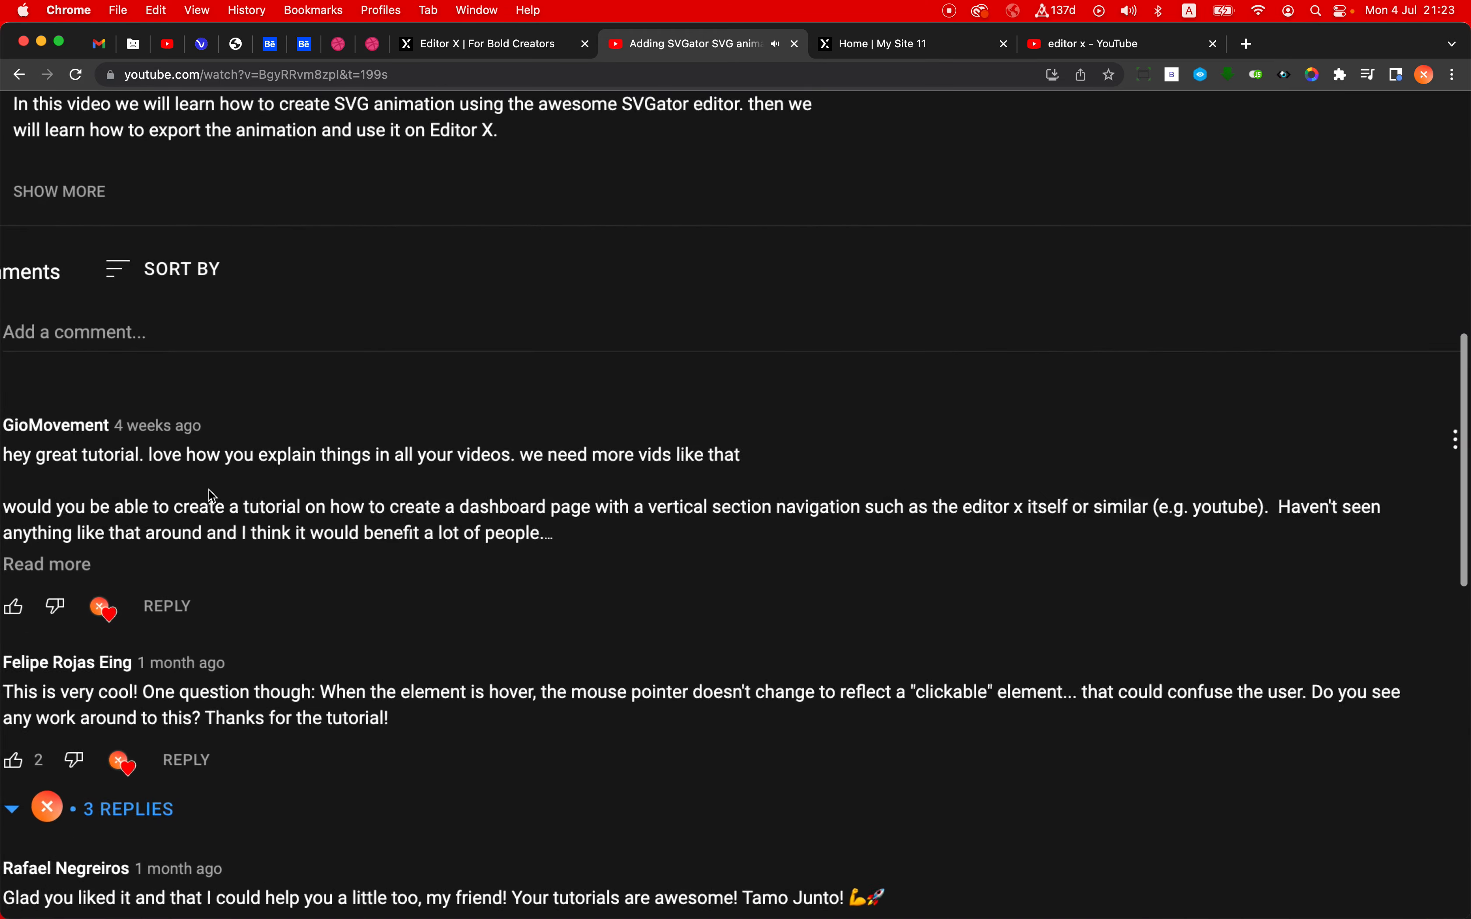
pyautogui.hscroll(-1, 114, 529)
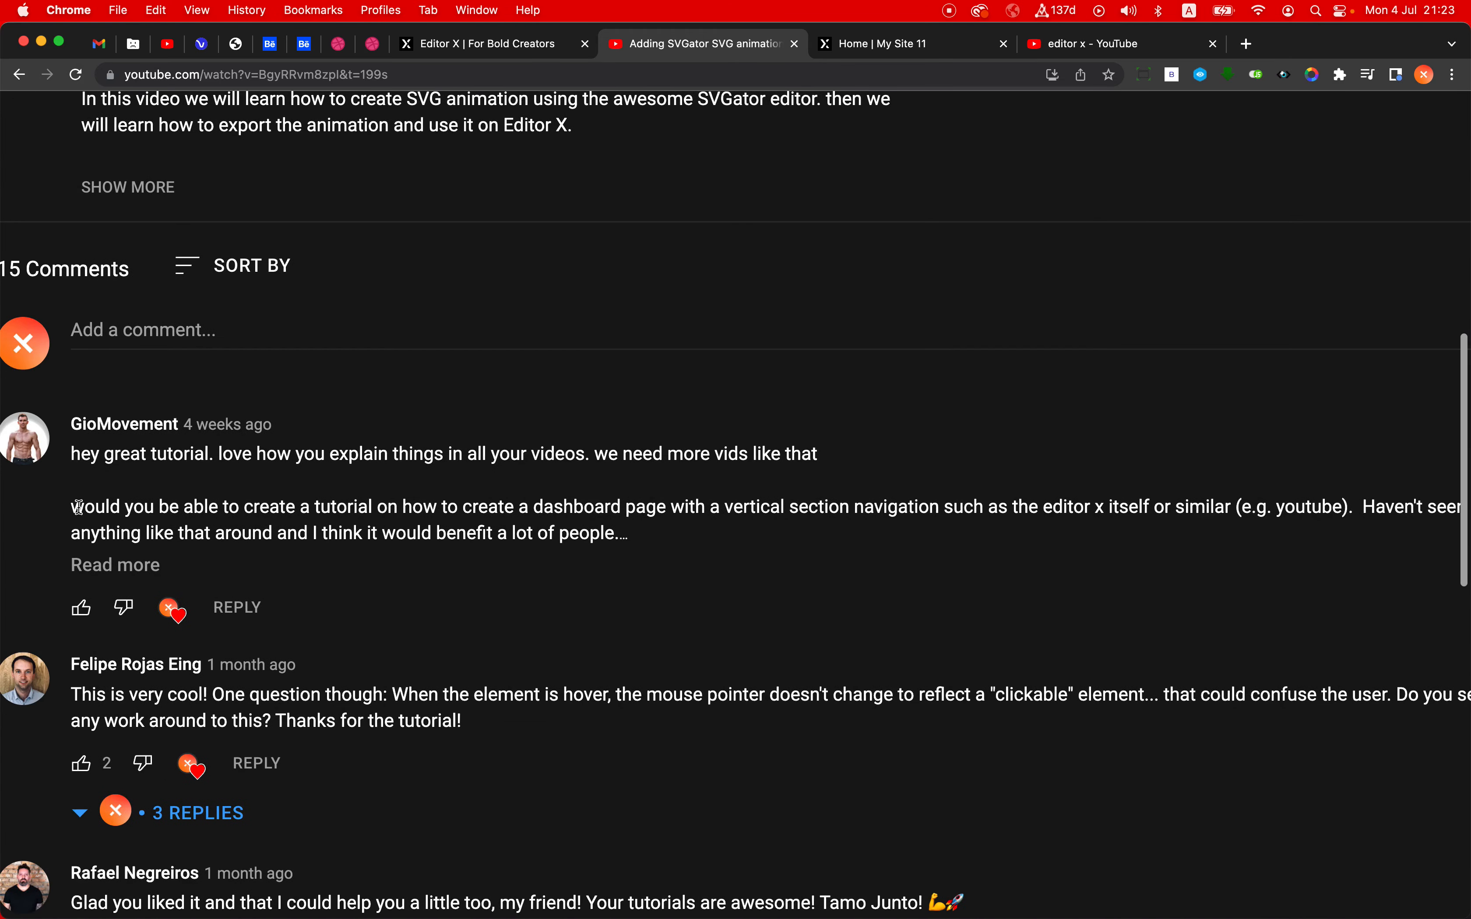
# - Highlight the first comment's request for a dashboard page with vertical section navigation, and close the video page
pyautogui.moveTo(87, 510); pyautogui.dragTo(798, 510)
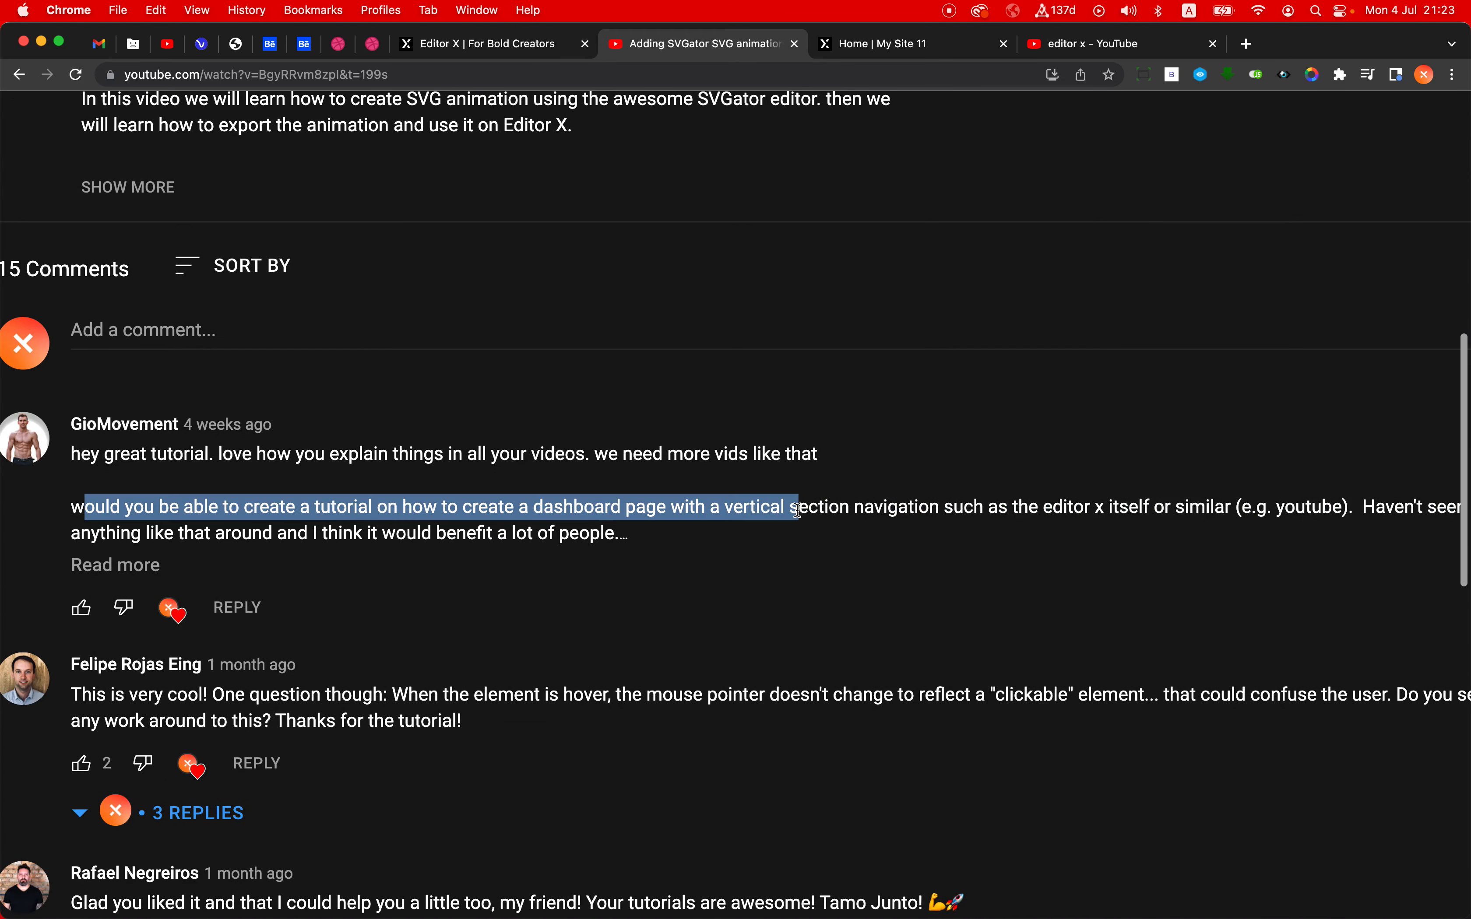
pyautogui.hotkey('shift', 'alt', 'Right')
pyautogui.hotkey('shift', 'alt', 'Right')
pyautogui.hotkey('shift', 'alt', 'Right')
pyautogui.hotkey('shift', 'alt', 'Right')
pyautogui.hotkey('shift', 'alt', 'Right')
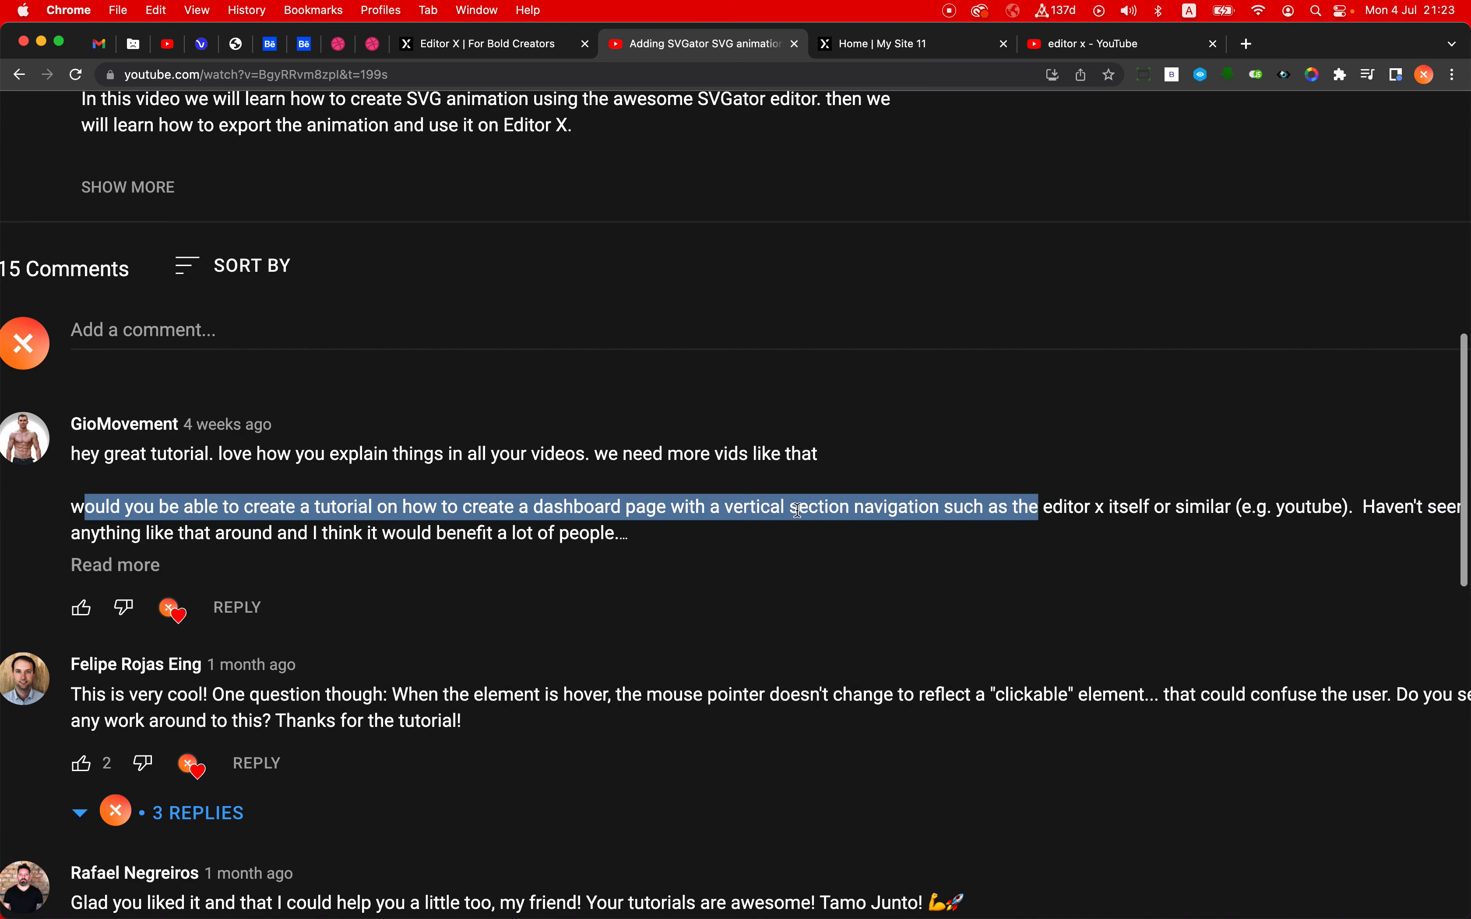
pyautogui.hscroll(3, 798, 509)
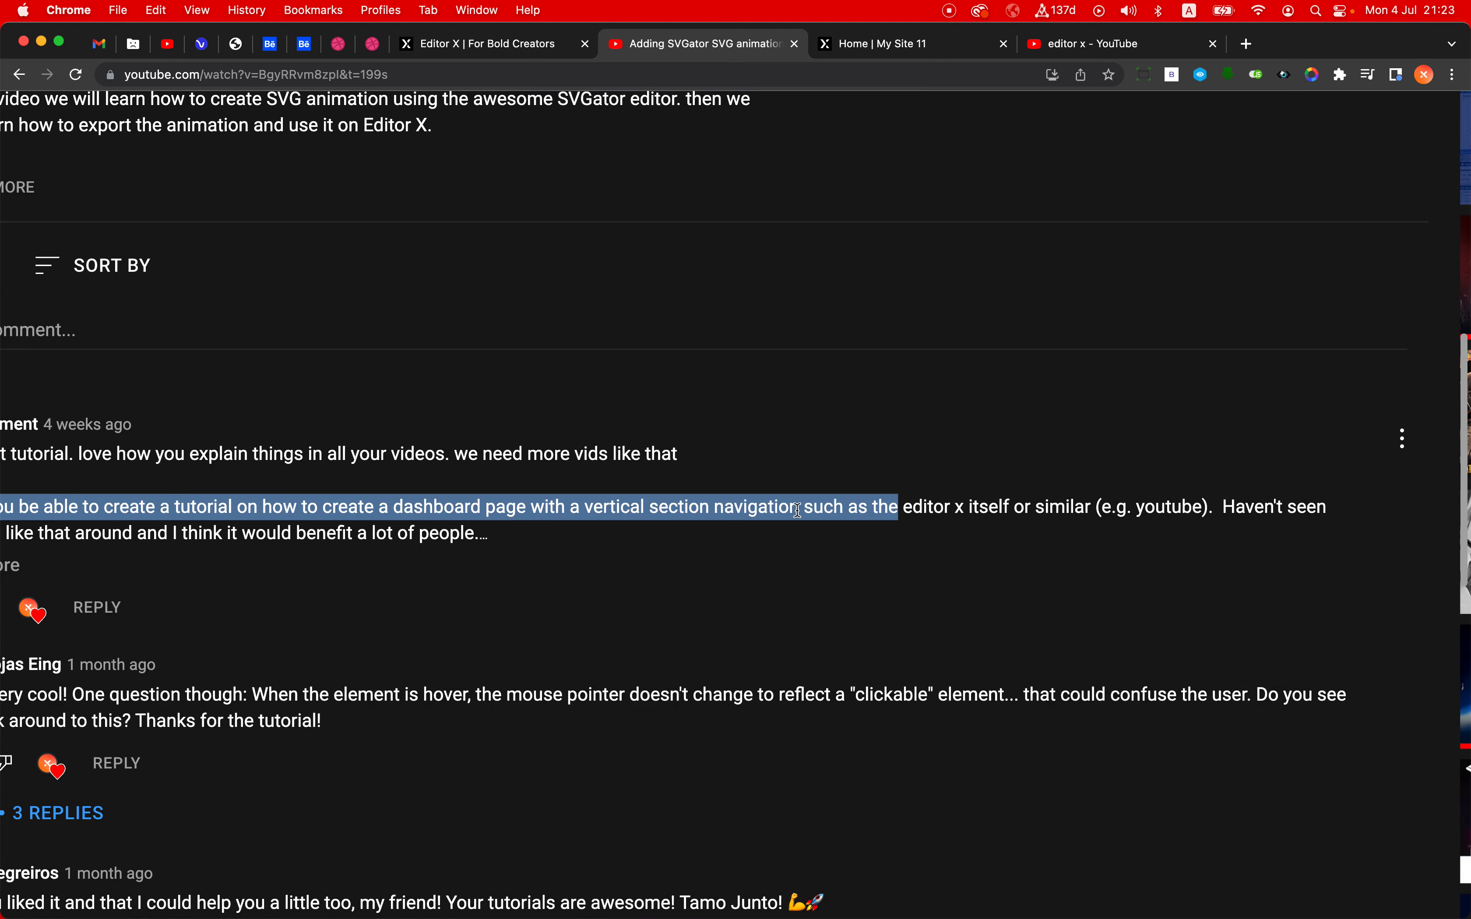
pyautogui.hotkey('shift', 'alt', 'Right')
pyautogui.hotkey('shift', 'alt', 'Right')
pyautogui.hotkey('shift', 'alt', 'Right')
pyautogui.hotkey('shift', 'alt', 'Right')
pyautogui.hotkey('shift', 'alt', 'Right')
pyautogui.hotkey('shift', 'alt', 'Right')
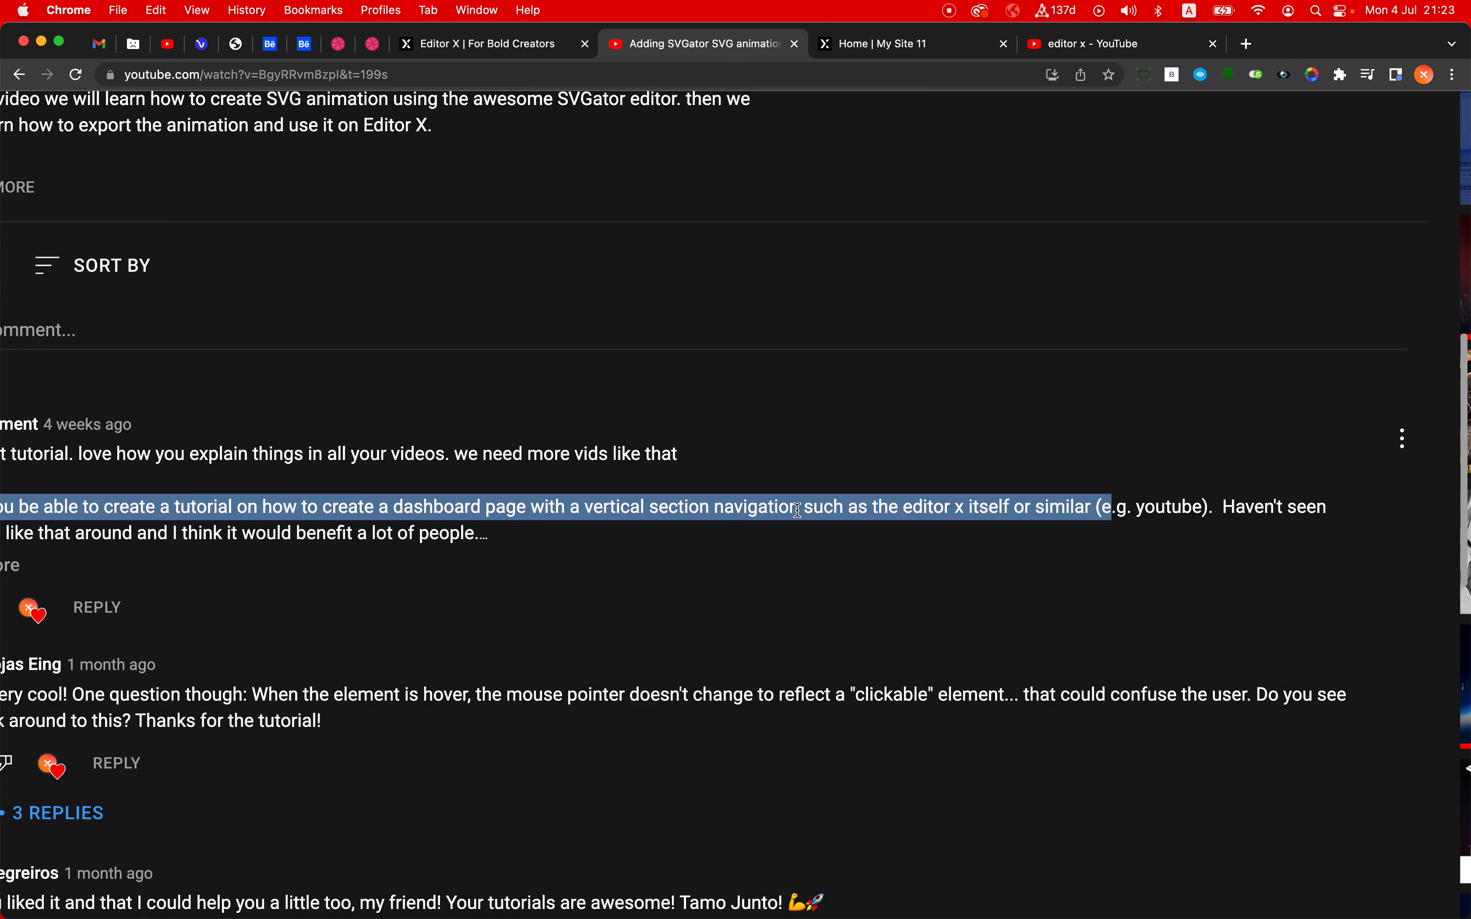
pyautogui.hotkey('shift', 'alt', 'Right')
pyautogui.hotkey('shift', 'alt', 'Right')
pyautogui.press('super+0')
pyautogui.click(770, 456)
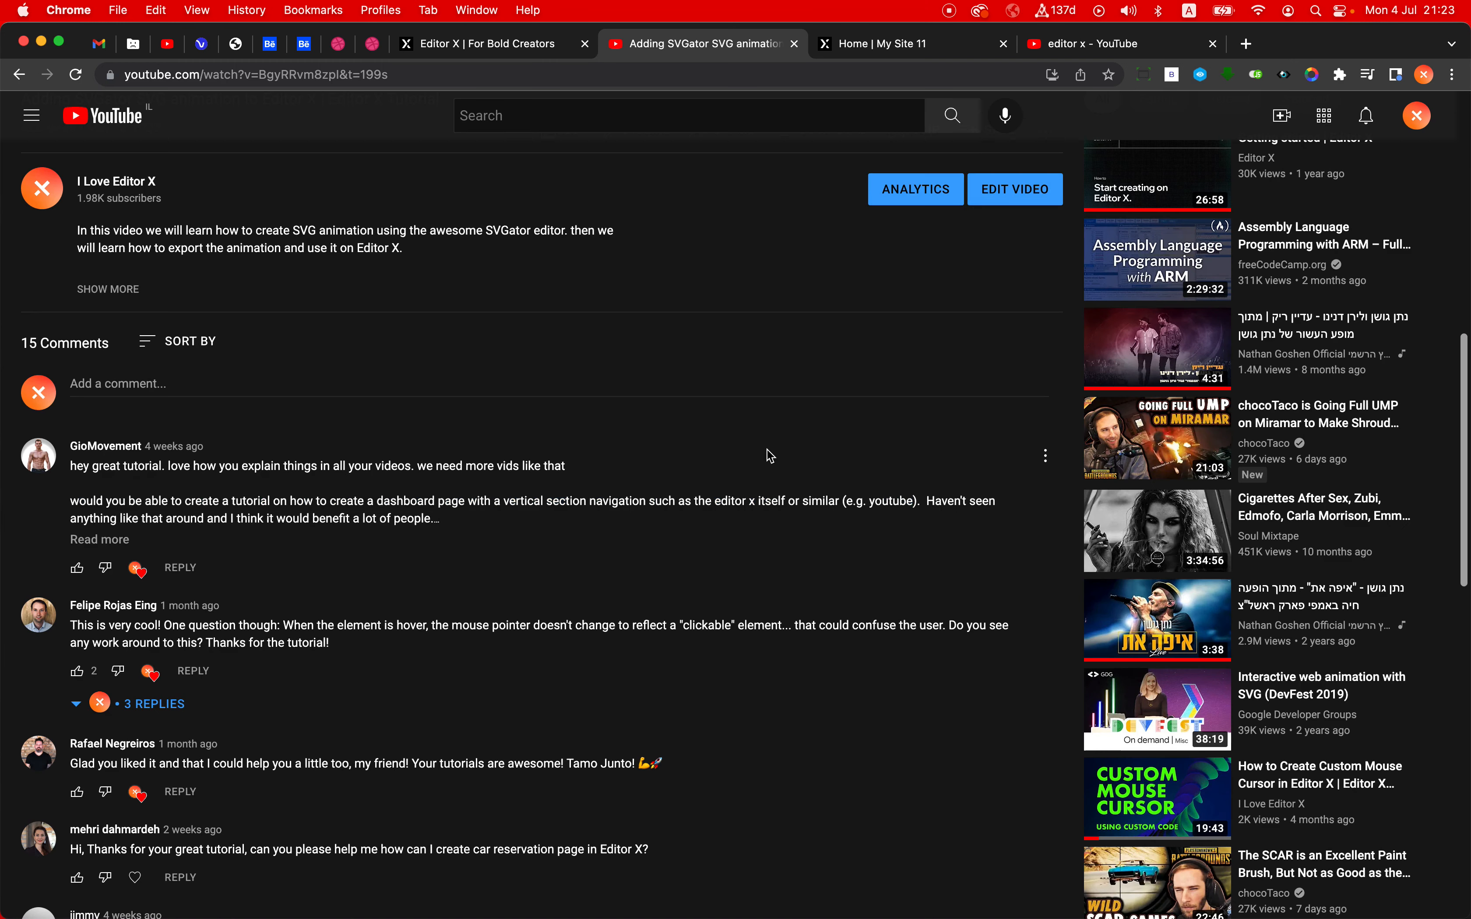
pyautogui.click(795, 44)
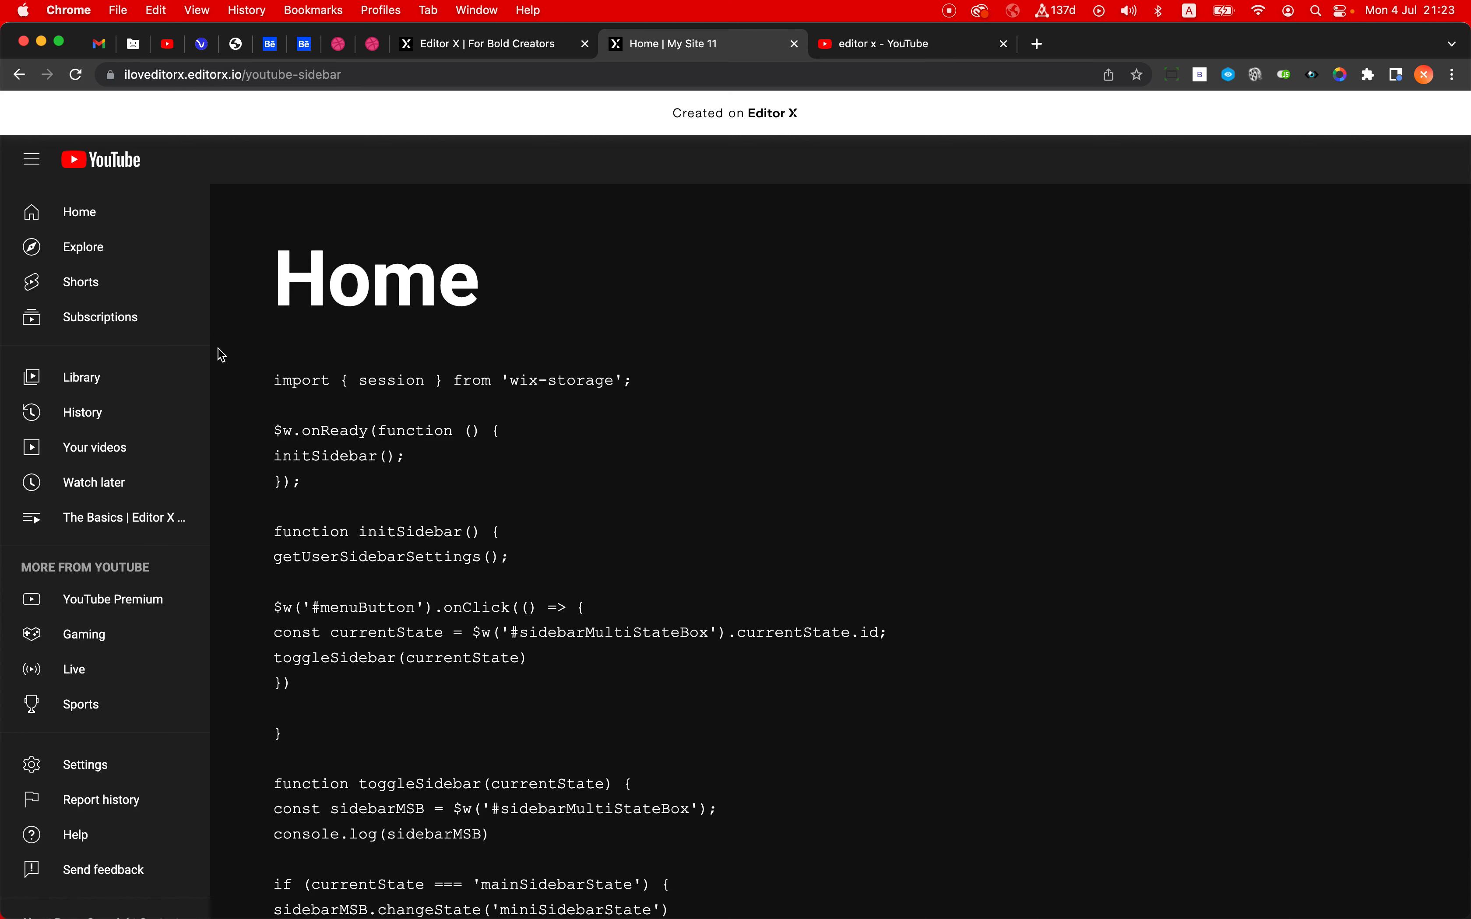
# - Test the demo site's sidebar by toggling it repeatedly between the full and icon-only versions
pyautogui.click(32, 161)
pyautogui.click(31, 161)
pyautogui.click(32, 161)
pyautogui.click(31, 162)
pyautogui.click(32, 161)
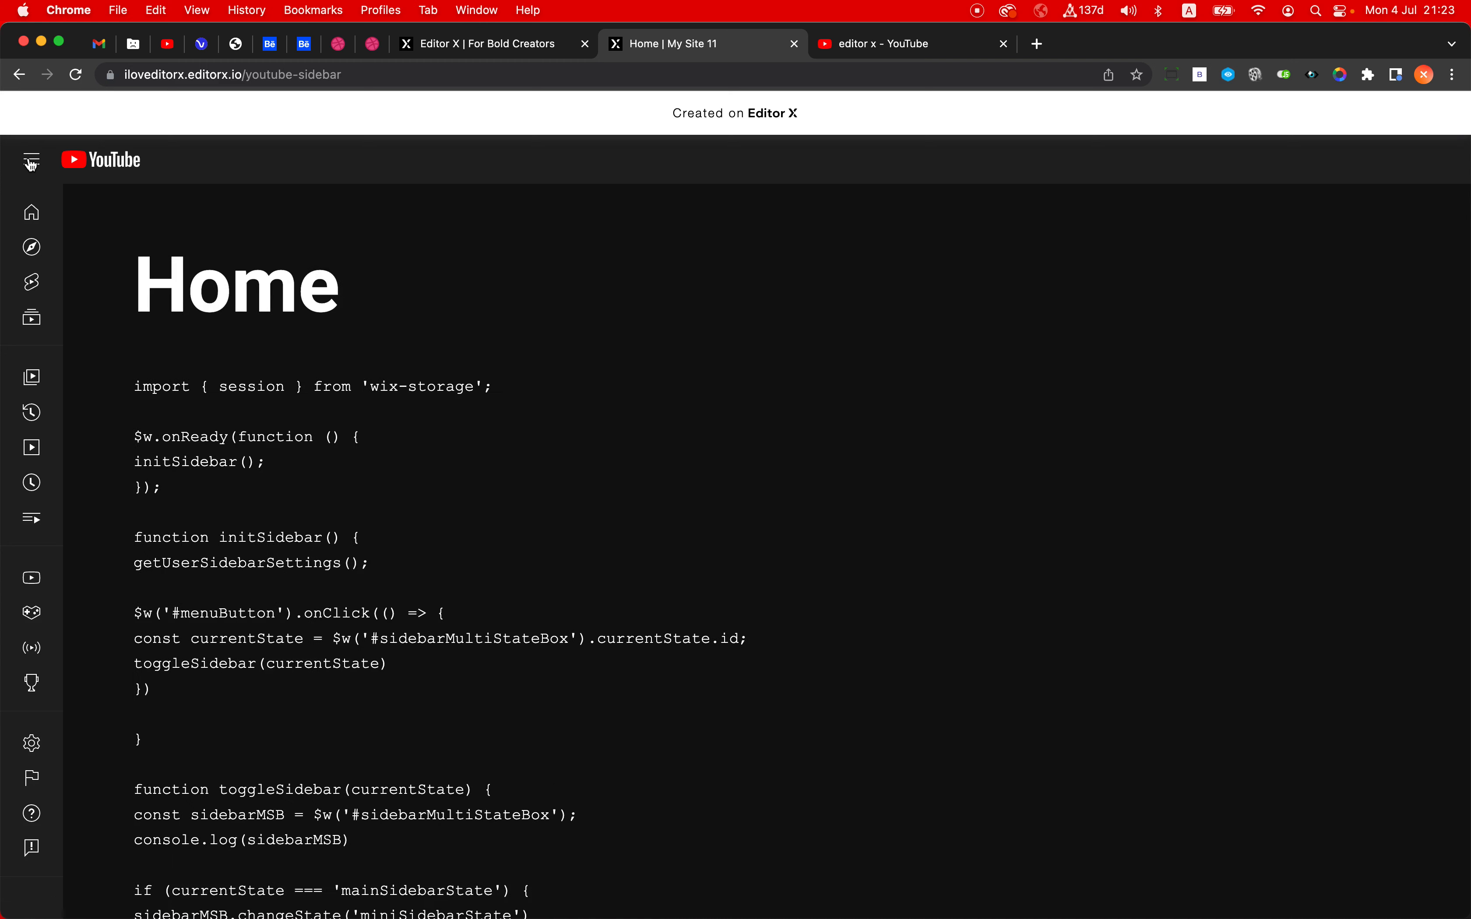
pyautogui.click(32, 162)
pyautogui.click(31, 162)
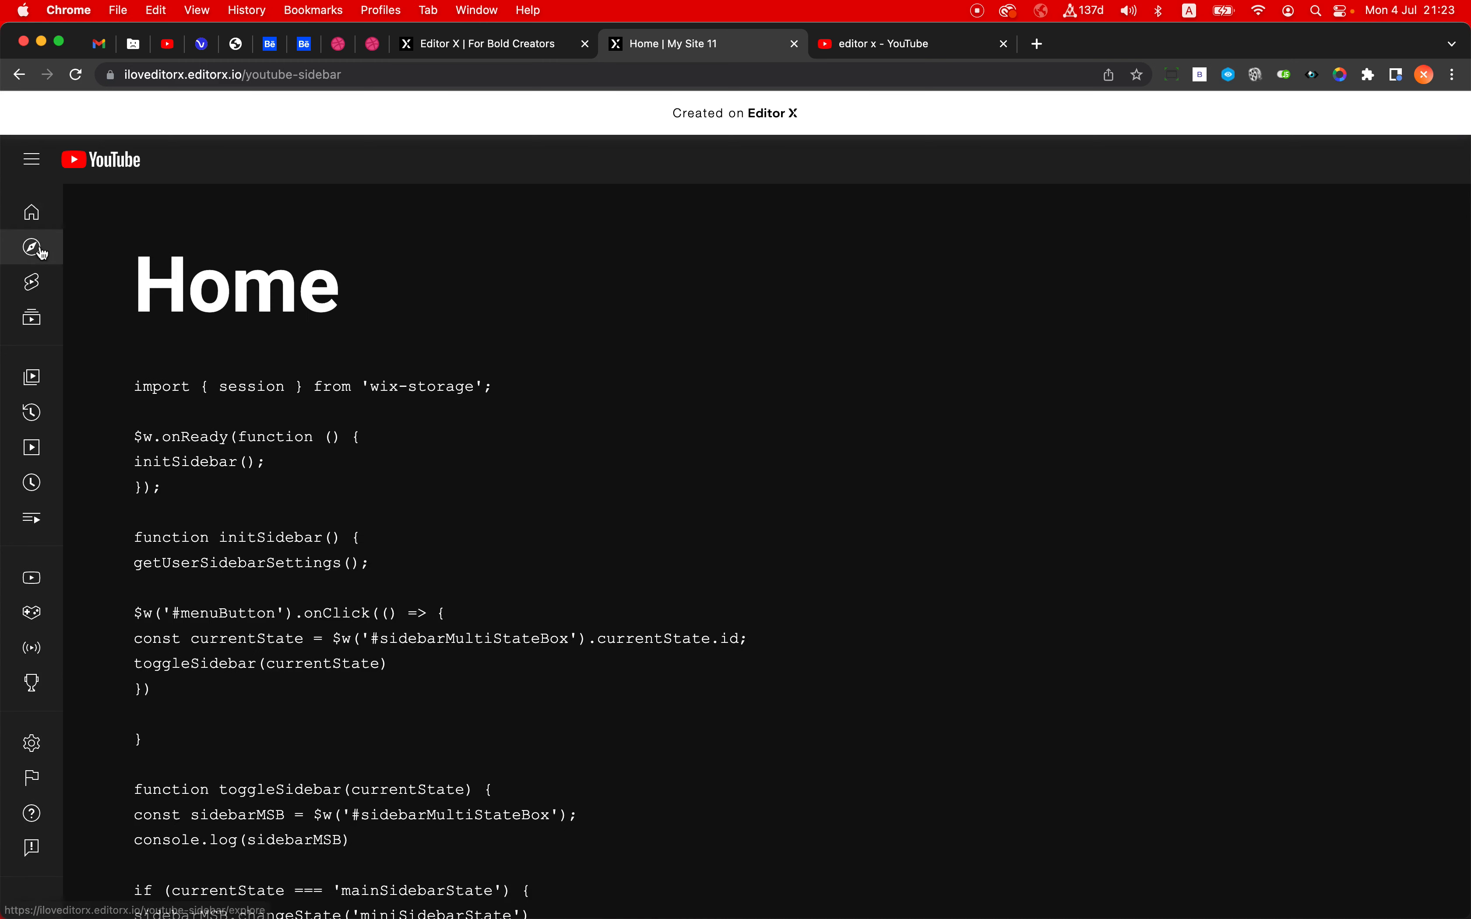
# - Compare YouTube's sidebar toggle with the demo site's by expanding and collapsing each one
pyautogui.click(887, 46)
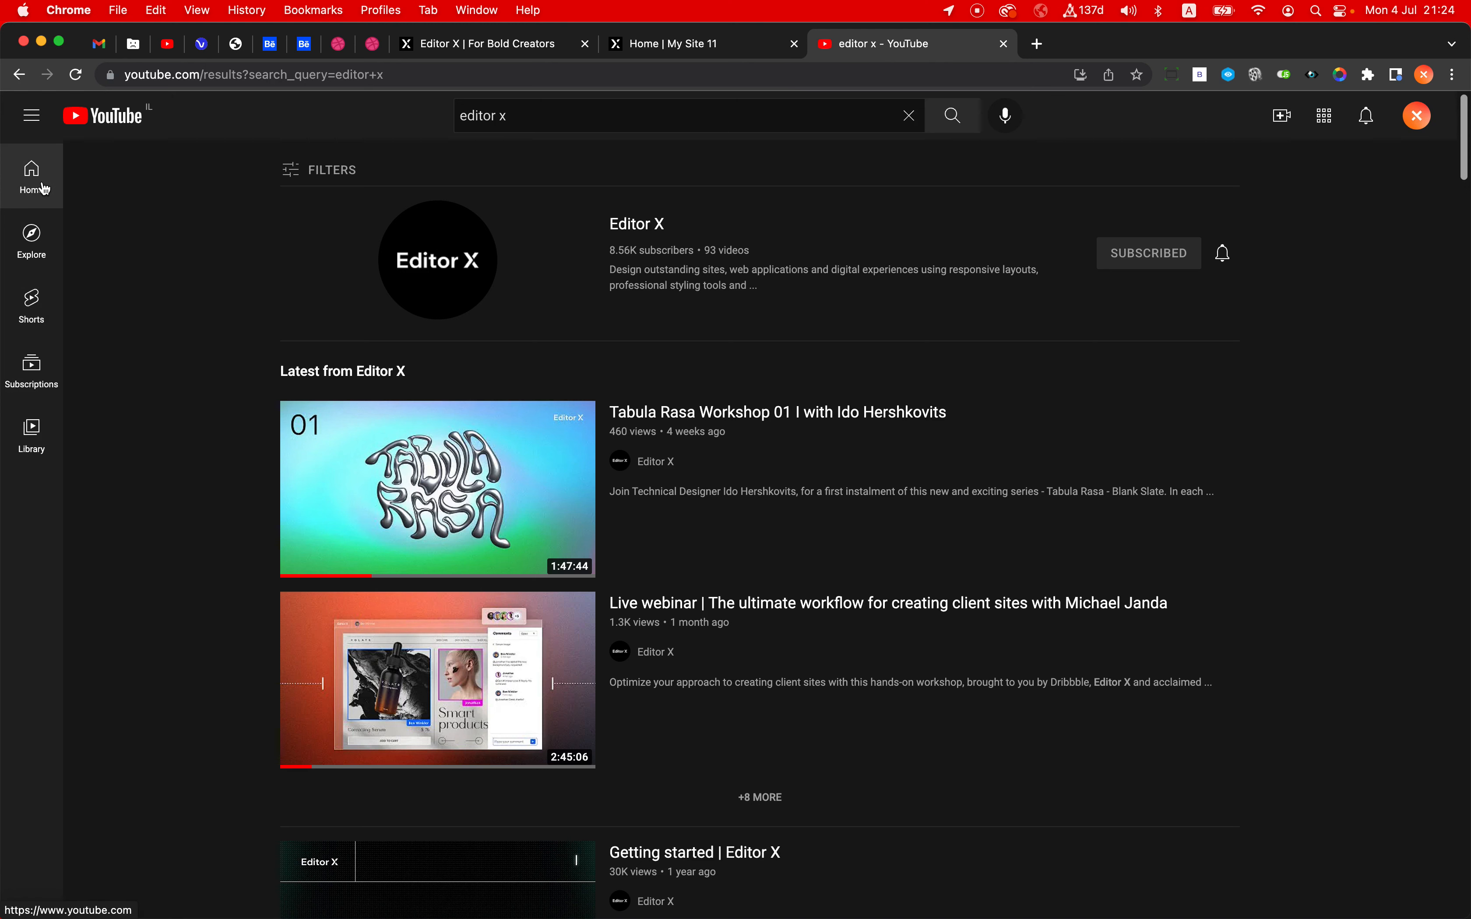
pyautogui.click(32, 125)
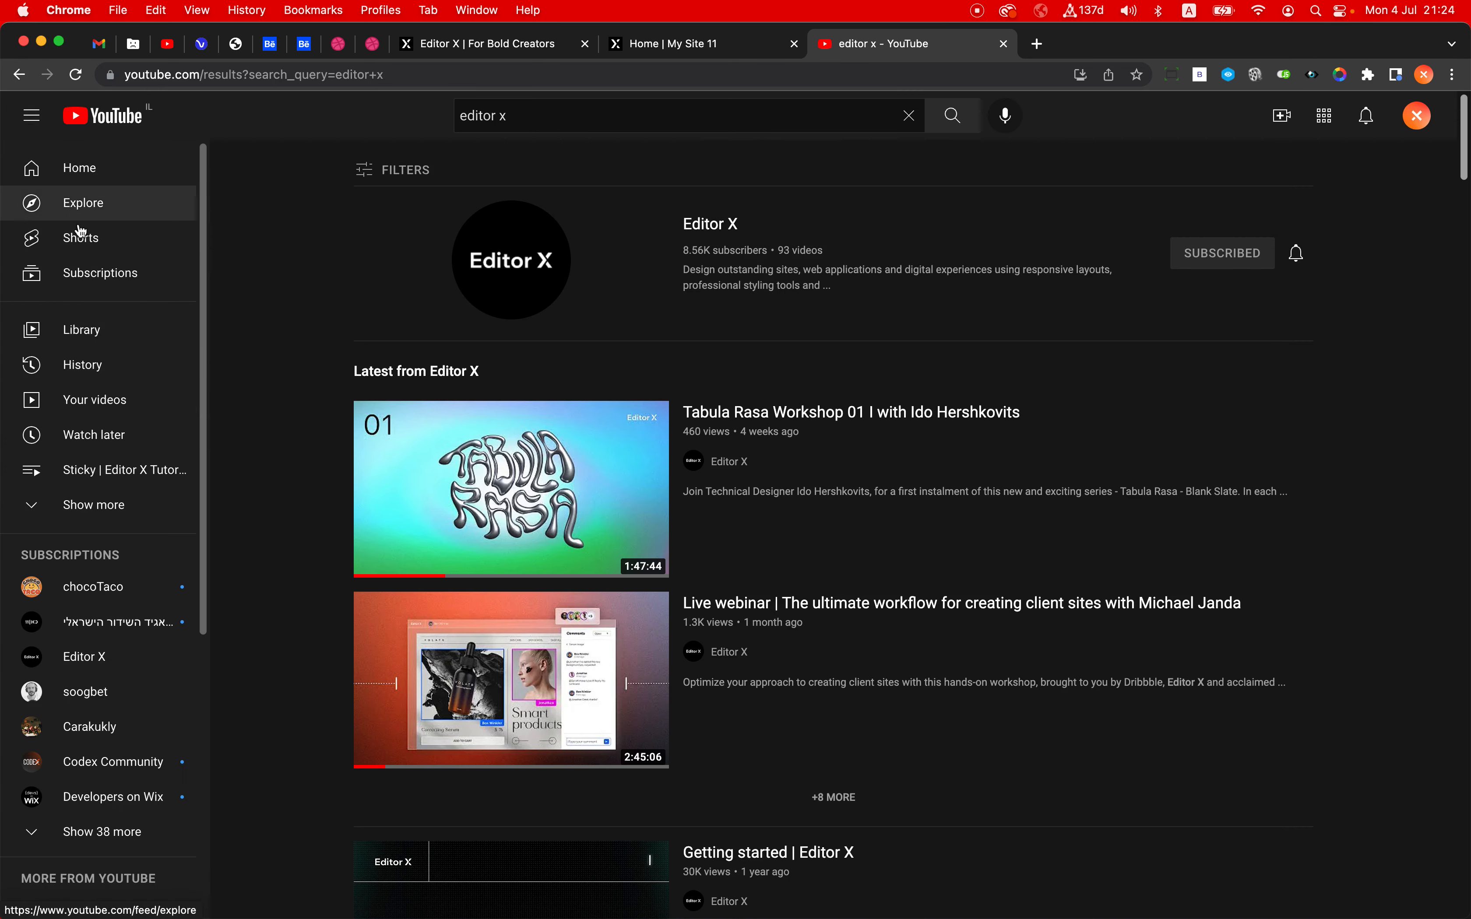
pyautogui.click(32, 116)
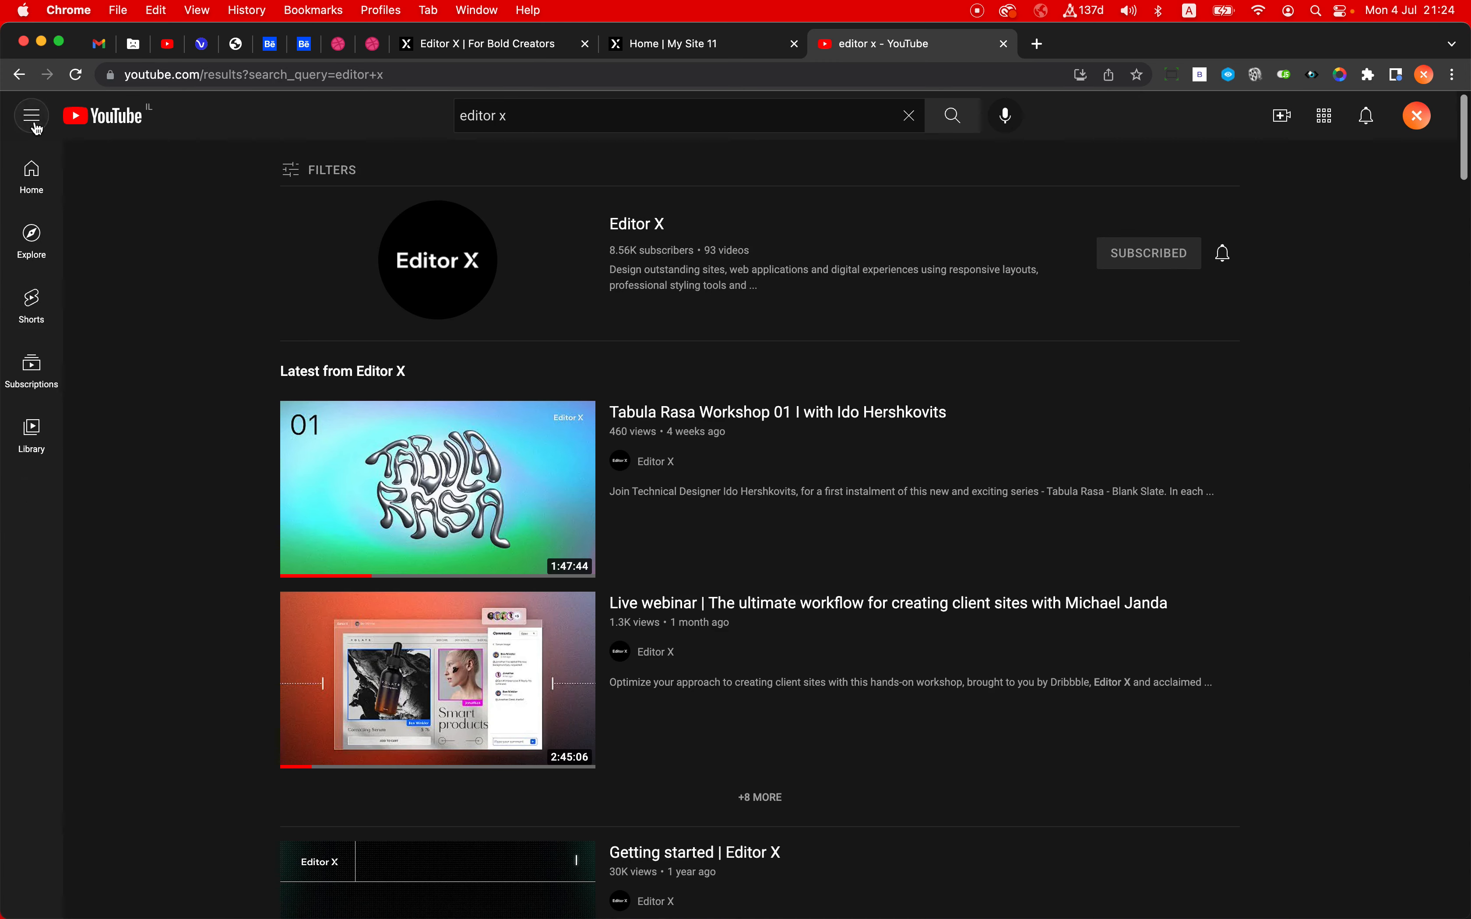
pyautogui.click(651, 52)
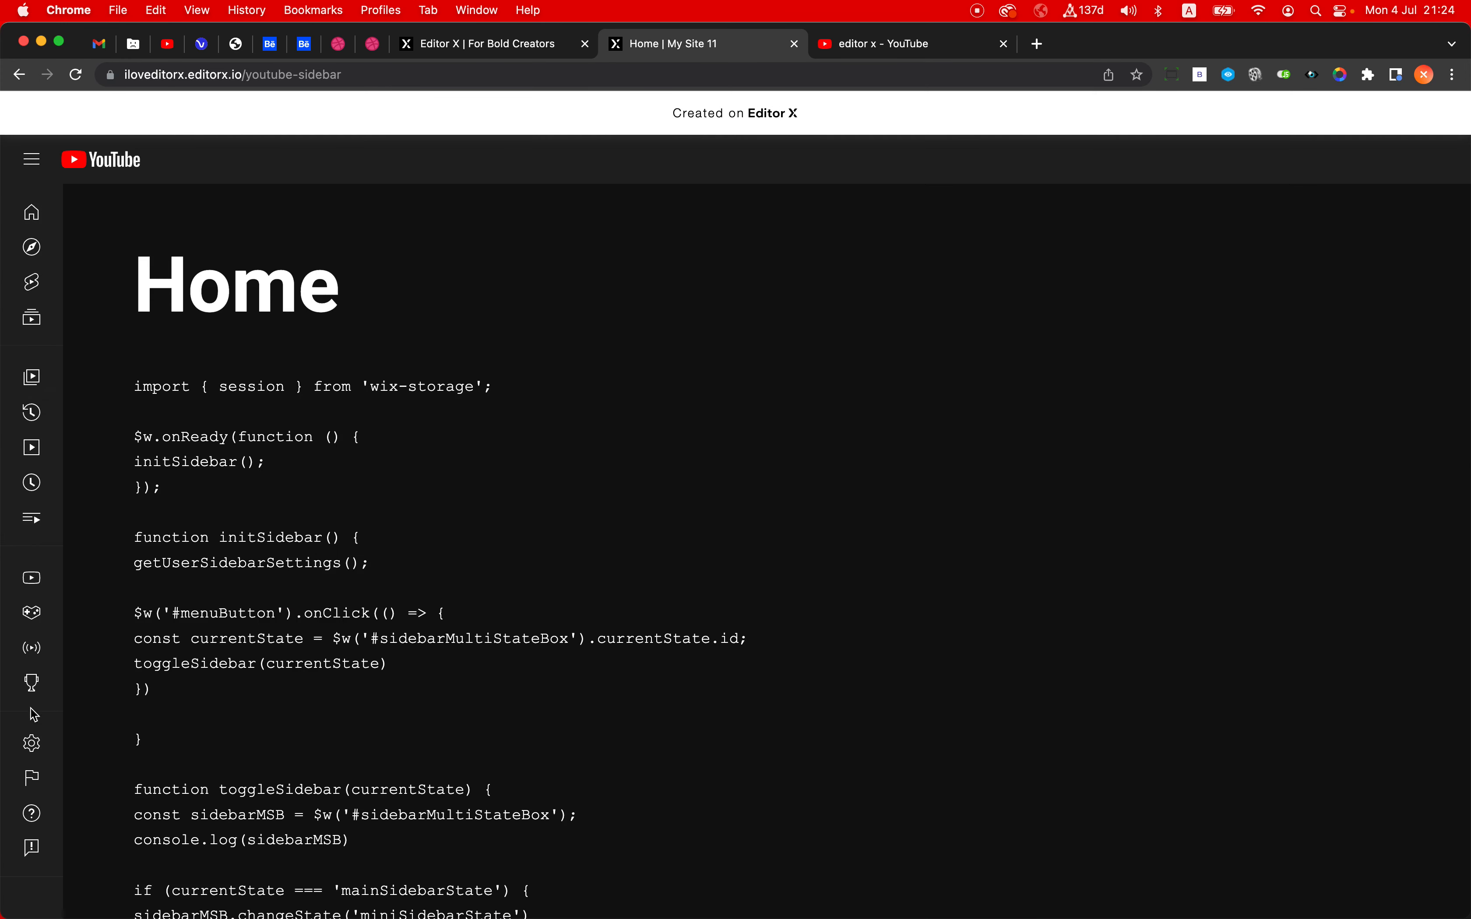
pyautogui.click(33, 163)
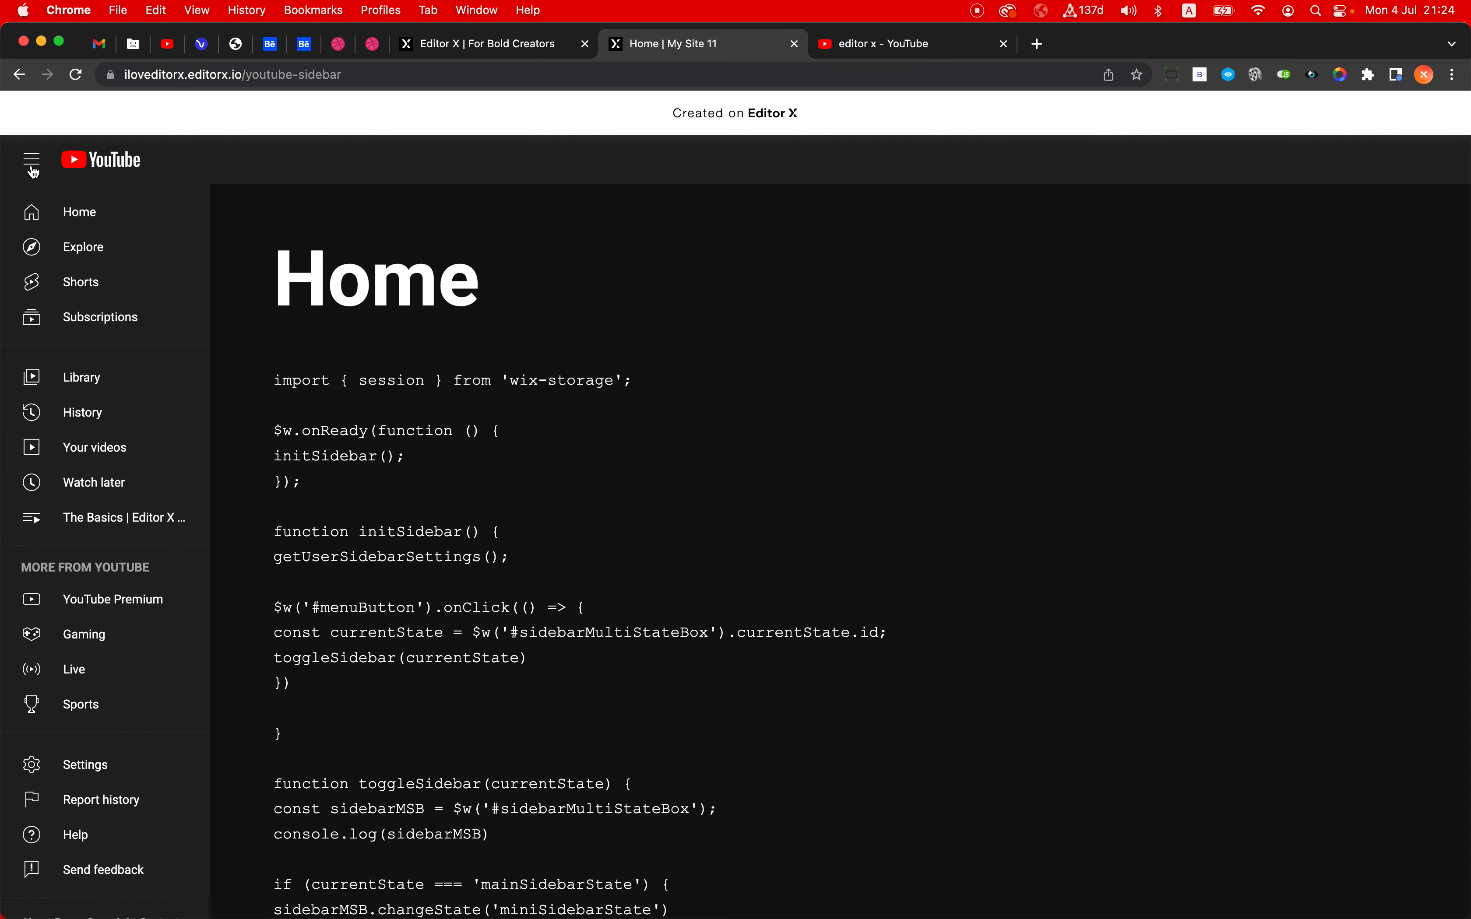
pyautogui.click(34, 172)
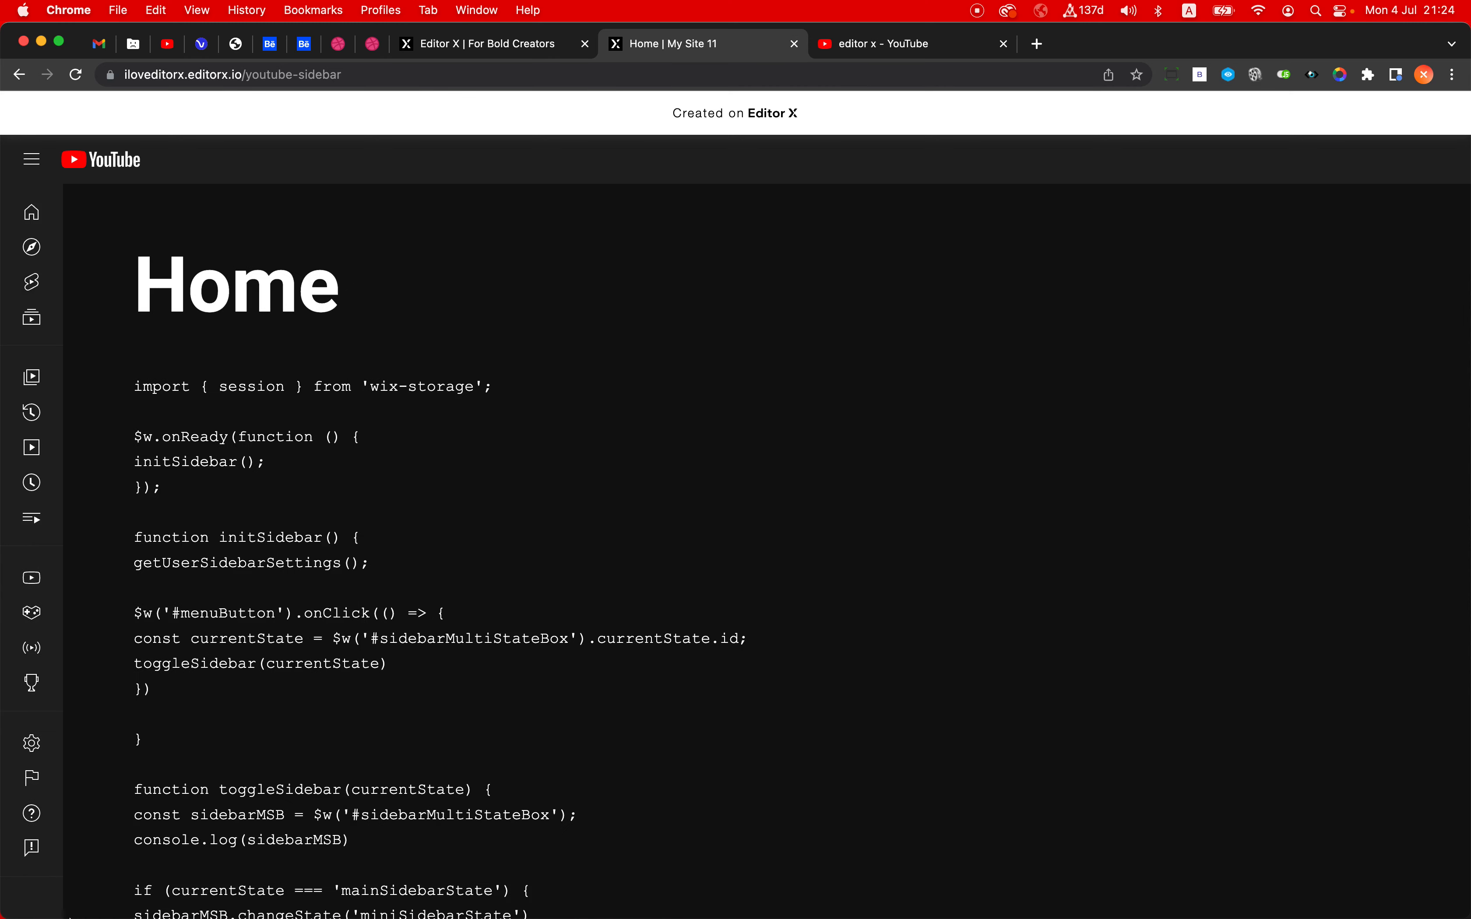
# - Check how the demo site's mini sidebar scrolls in a shortened browser window, and restore the window height
pyautogui.moveTo(69, 915); pyautogui.dragTo(124, 671)
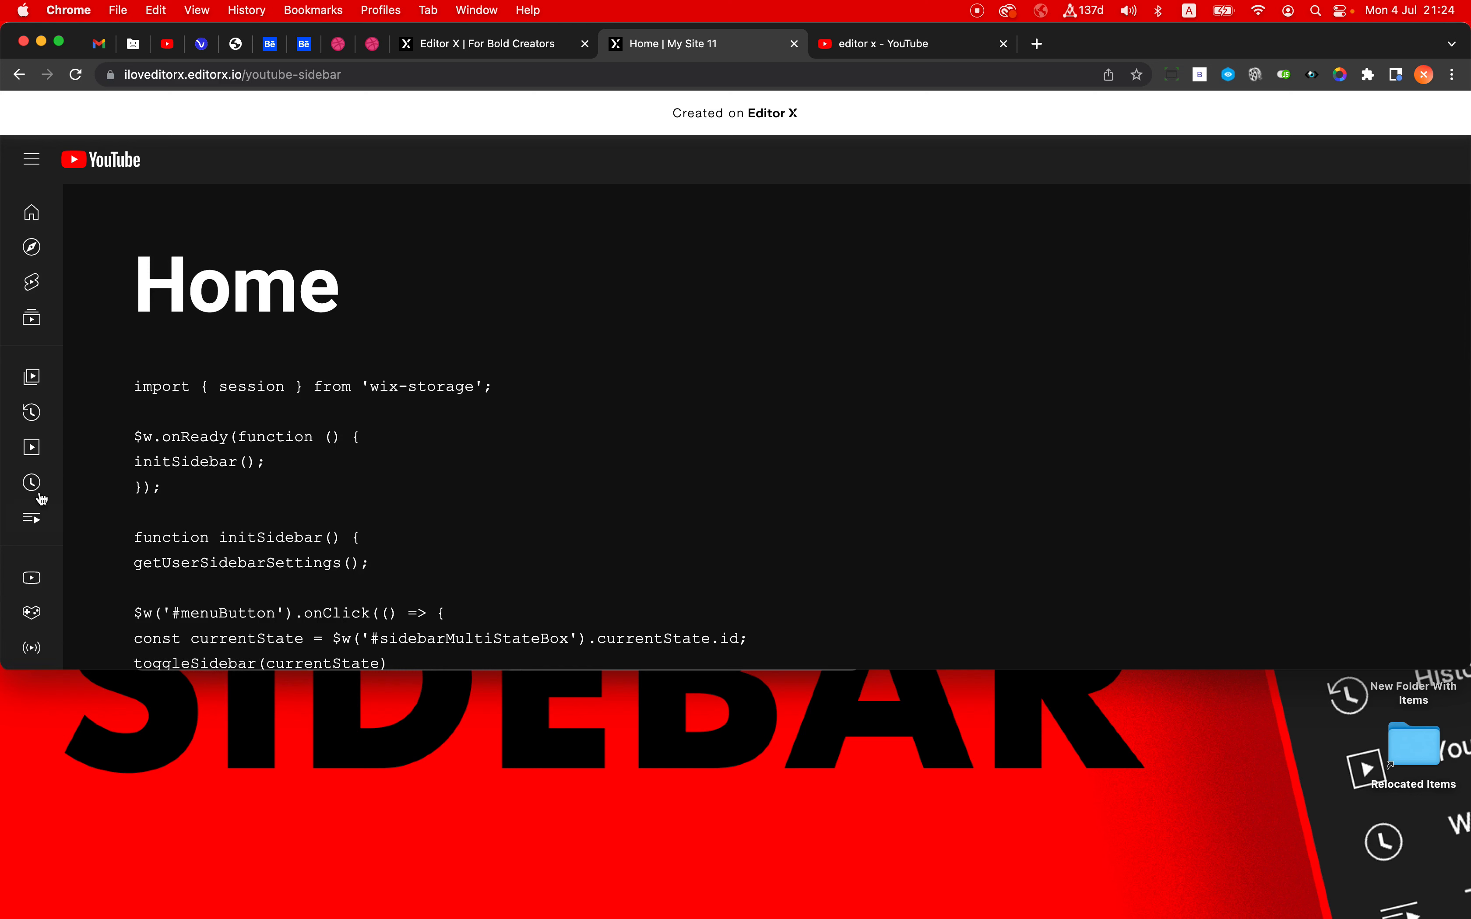
pyautogui.scroll(-3, 35, 474)
pyautogui.scroll(3, 38, 447)
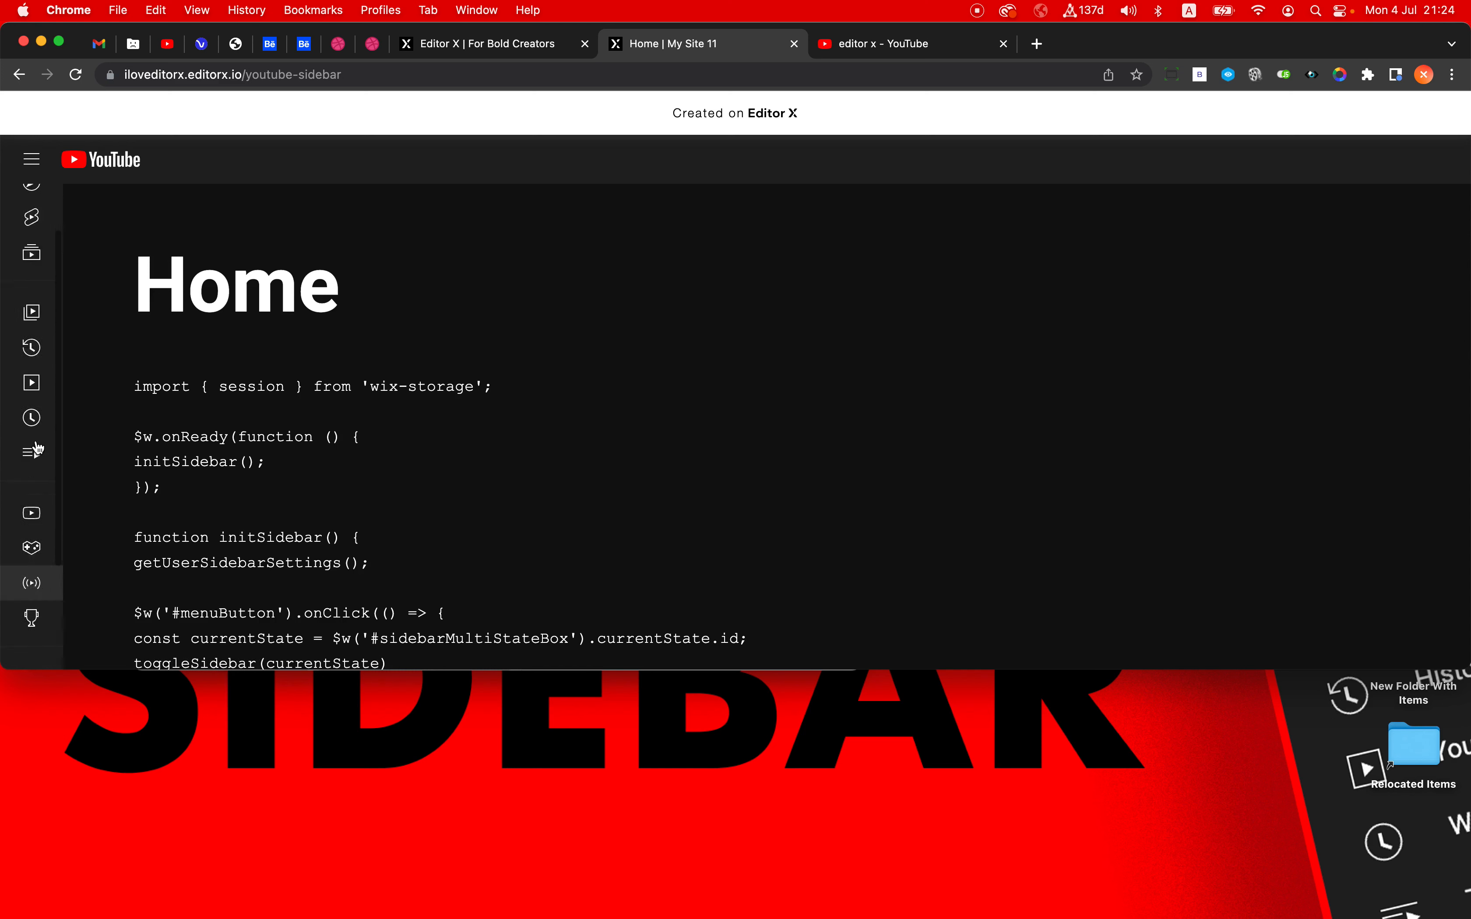
pyautogui.doubleClick(107, 671)
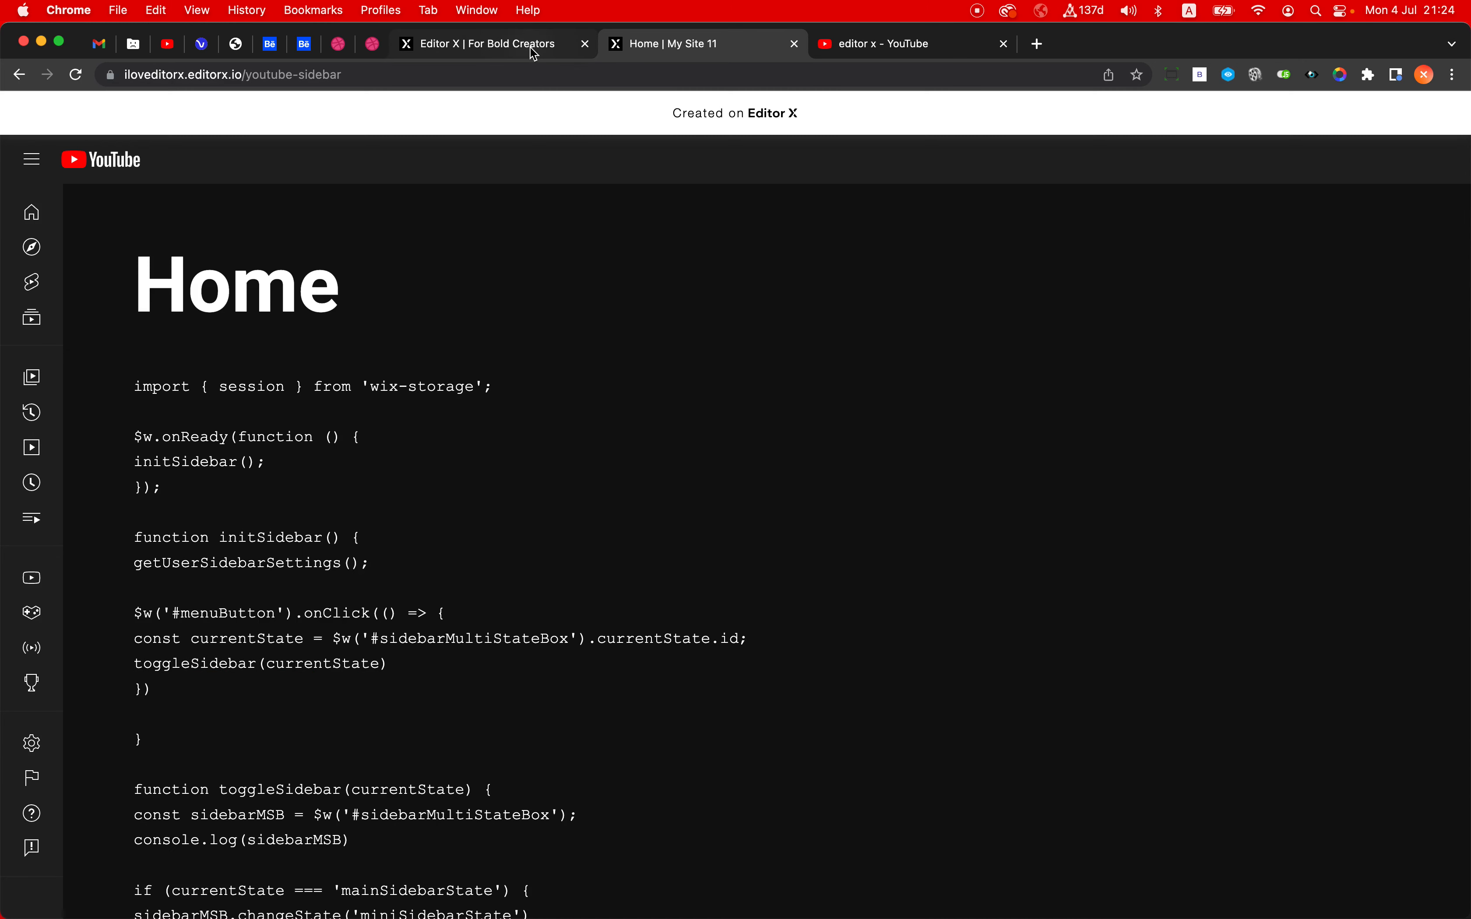
# - Return to the YouTube results page and switch its sidebar between mini and full, leaving the full version open
pyautogui.click(916, 54)
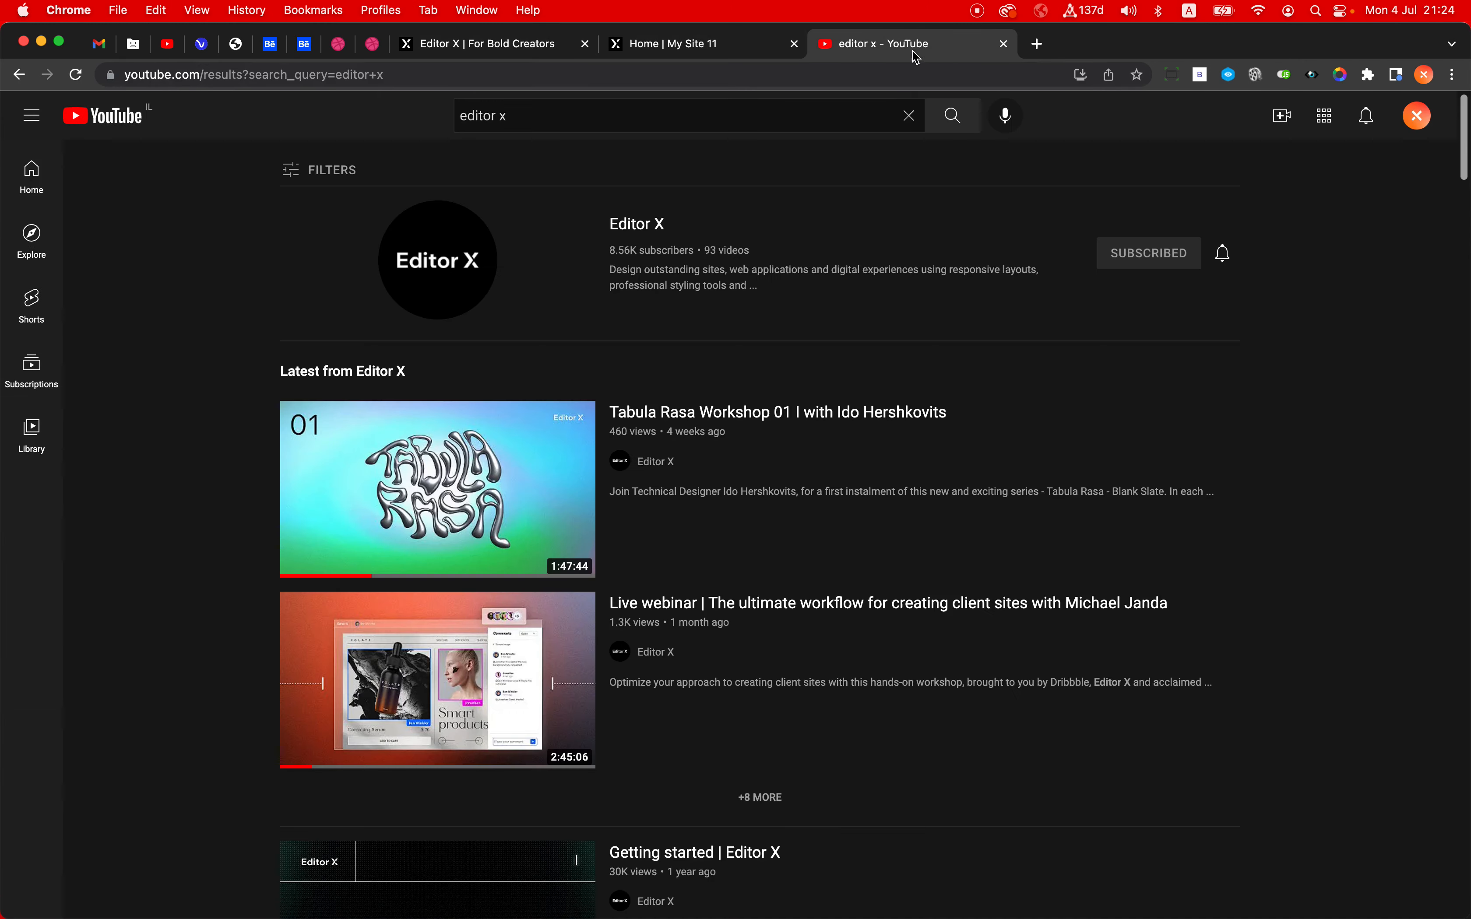
pyautogui.click(33, 110)
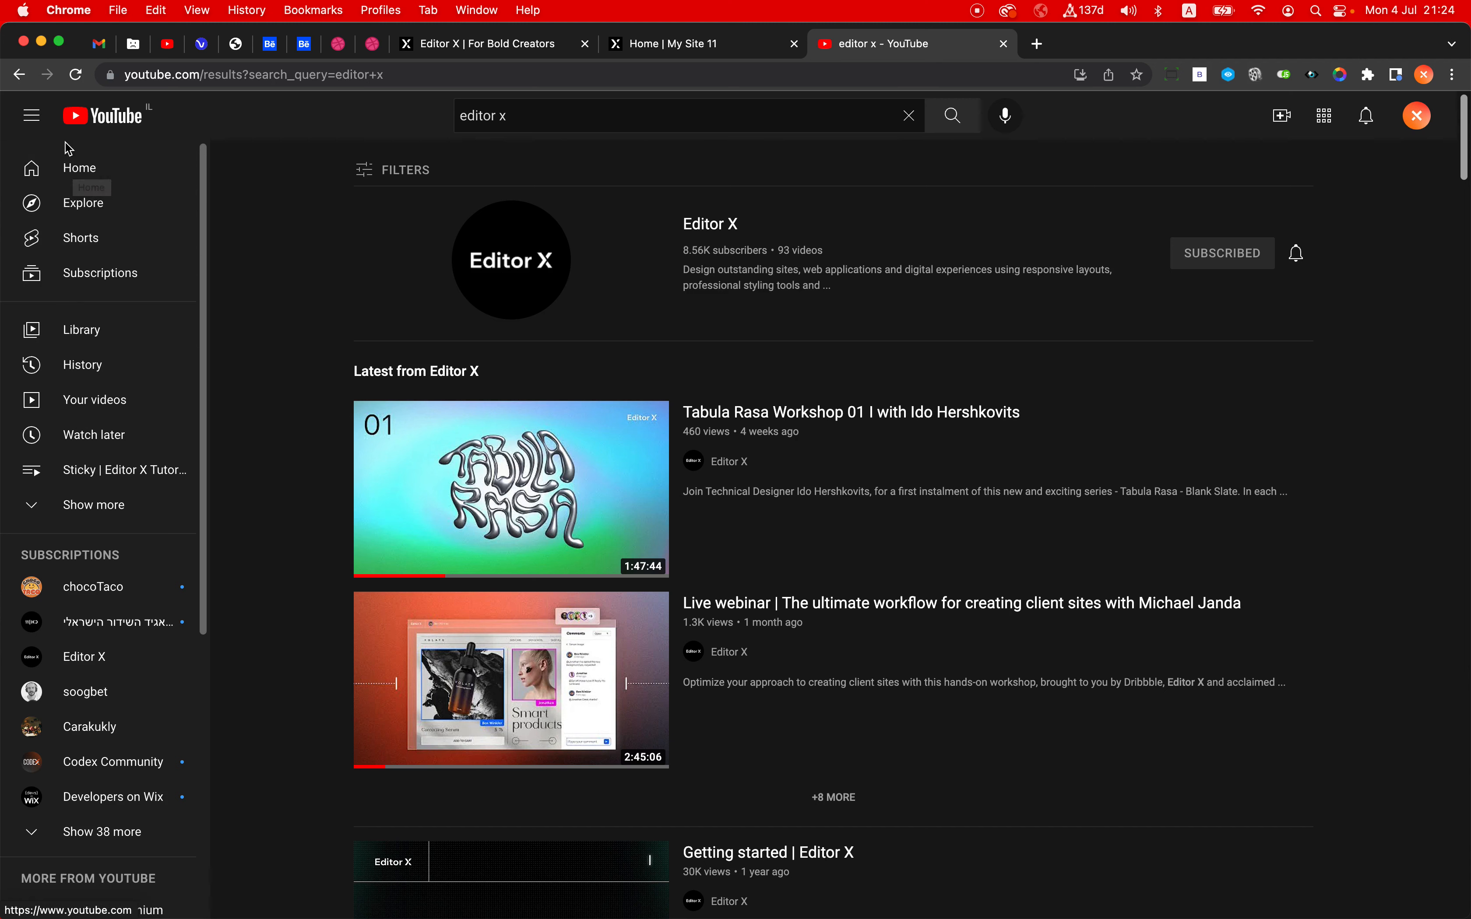
pyautogui.click(31, 115)
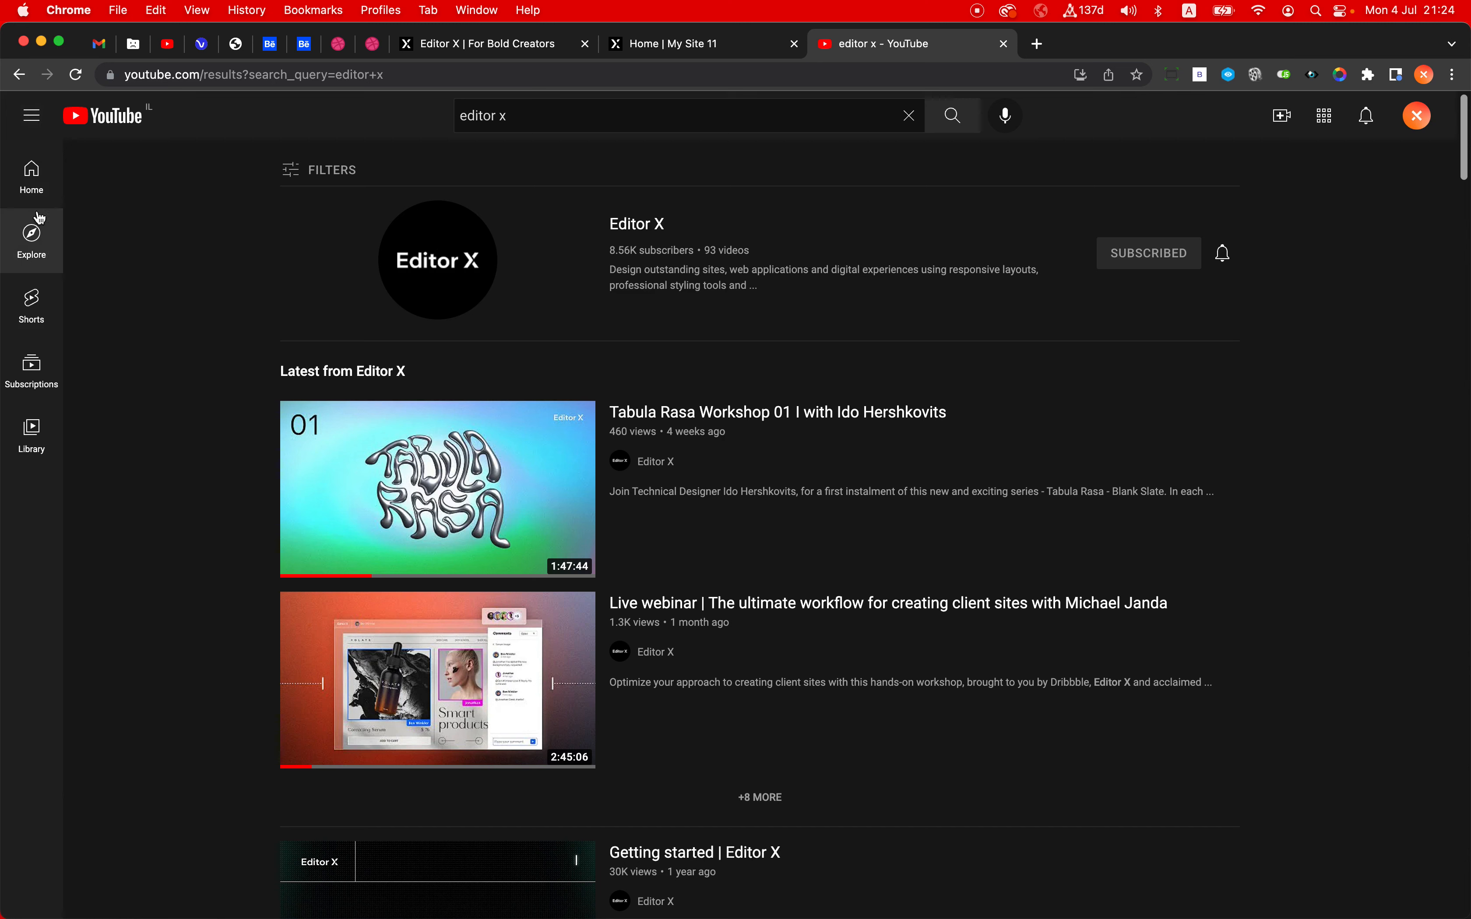
pyautogui.click(36, 125)
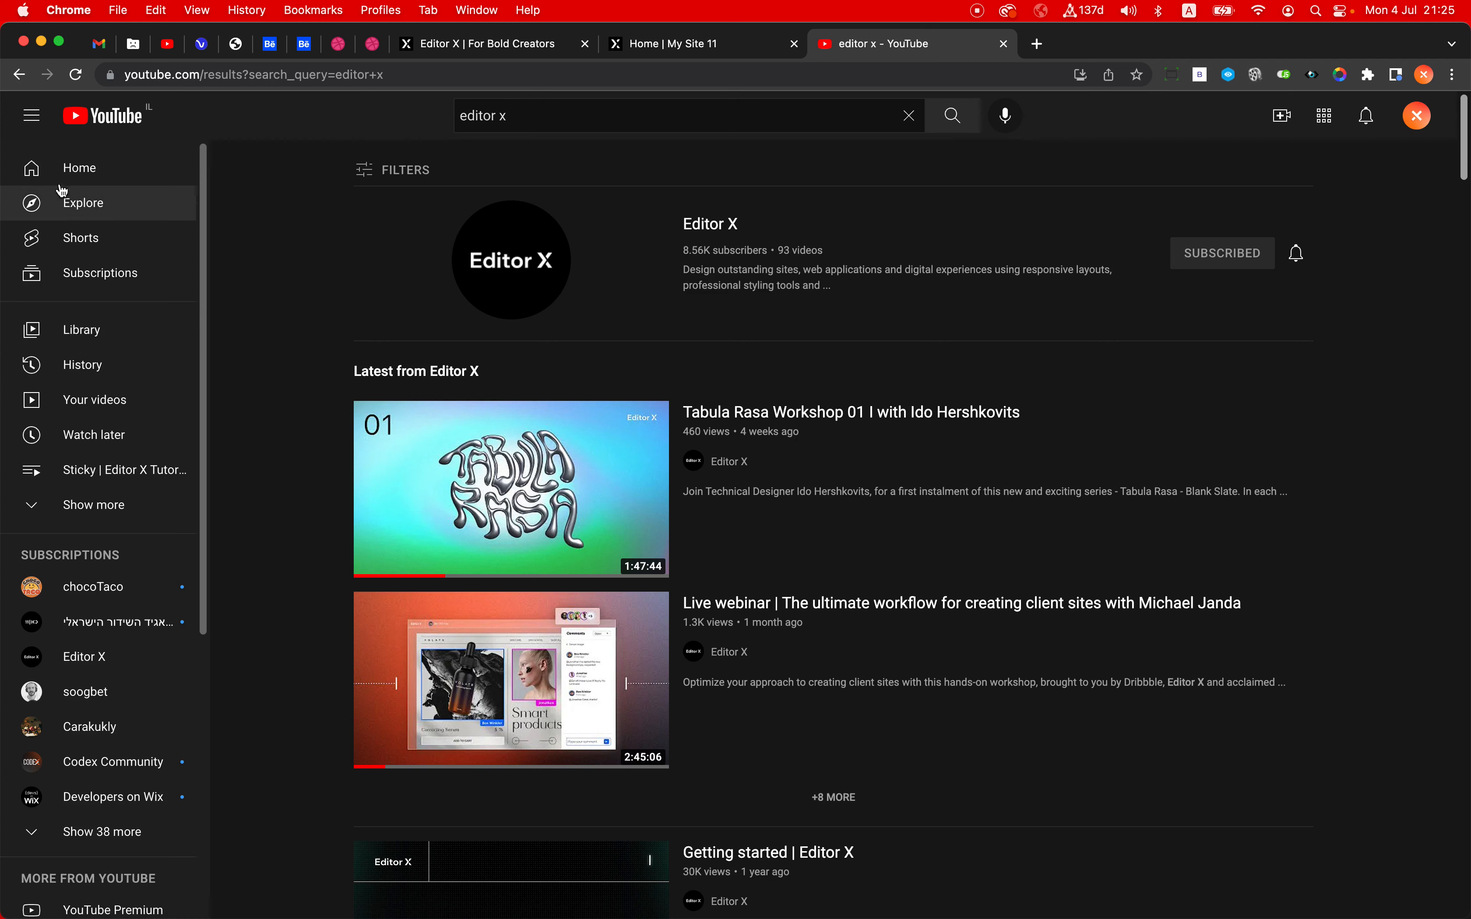
# - Examine the structure of YouTube's full sidebar, including its link groups, the "More from YouTube" heading and the footer links
pyautogui.scroll(-3, 79, 468)
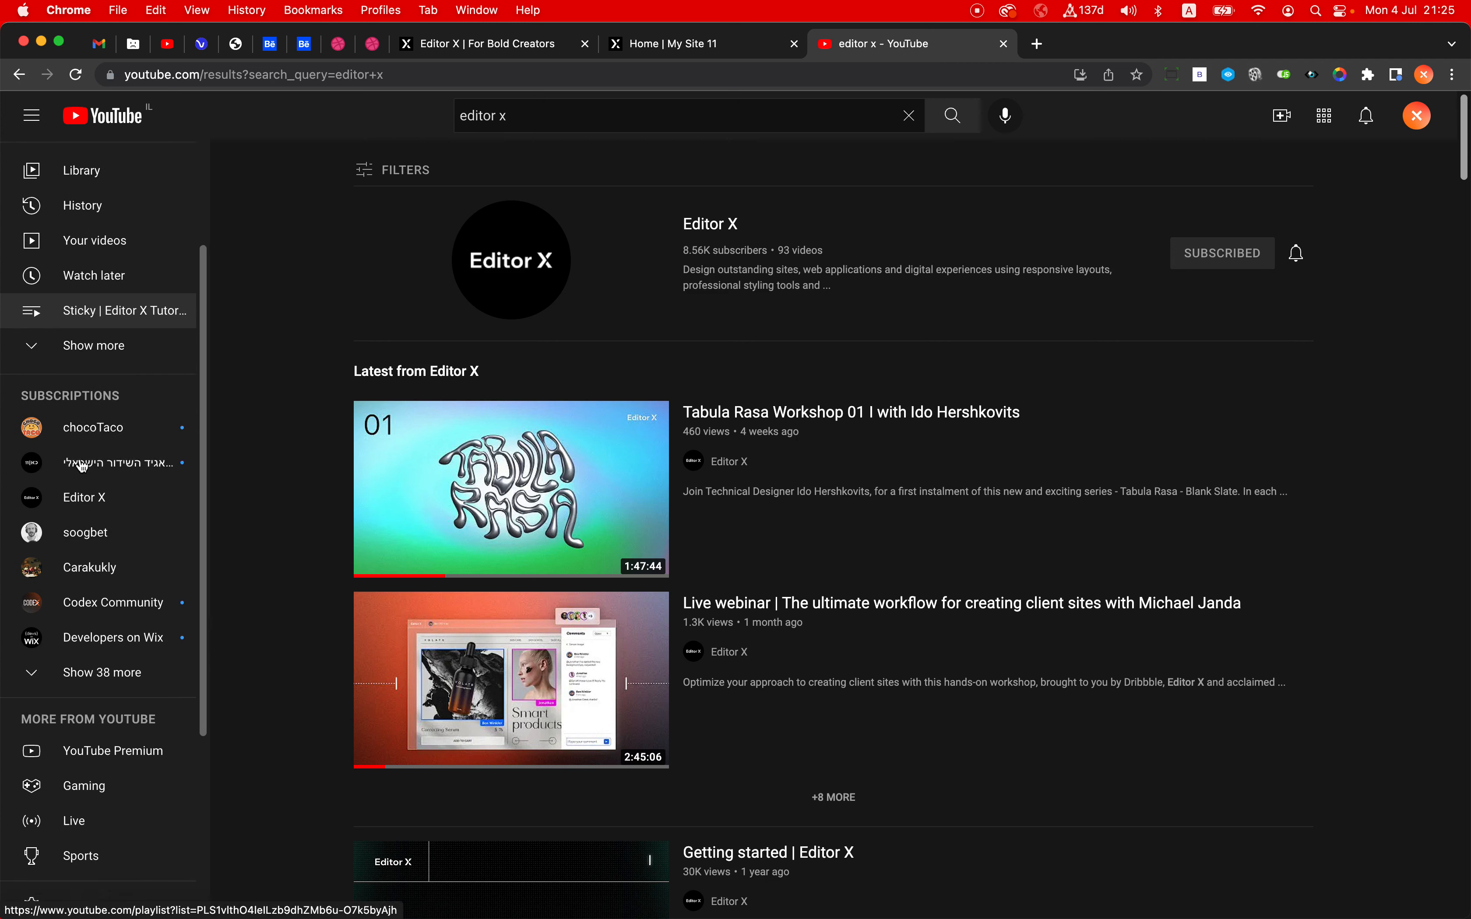
pyautogui.scroll(-2, 38, 334)
pyautogui.scroll(2, 37, 331)
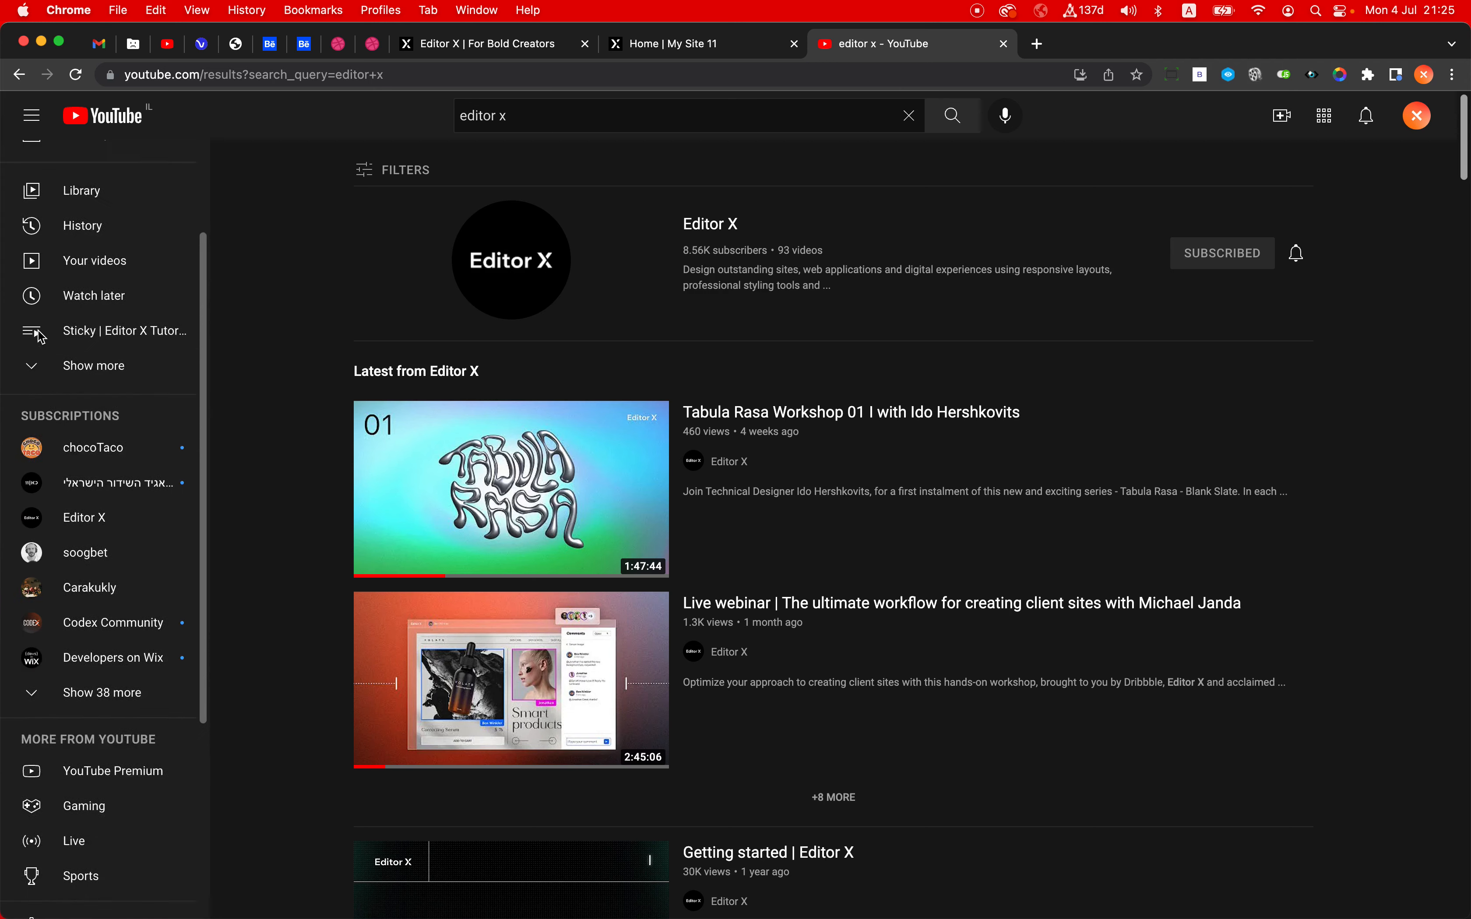
pyautogui.scroll(-5, 37, 331)
pyautogui.moveTo(19, 438); pyautogui.dragTo(168, 444)
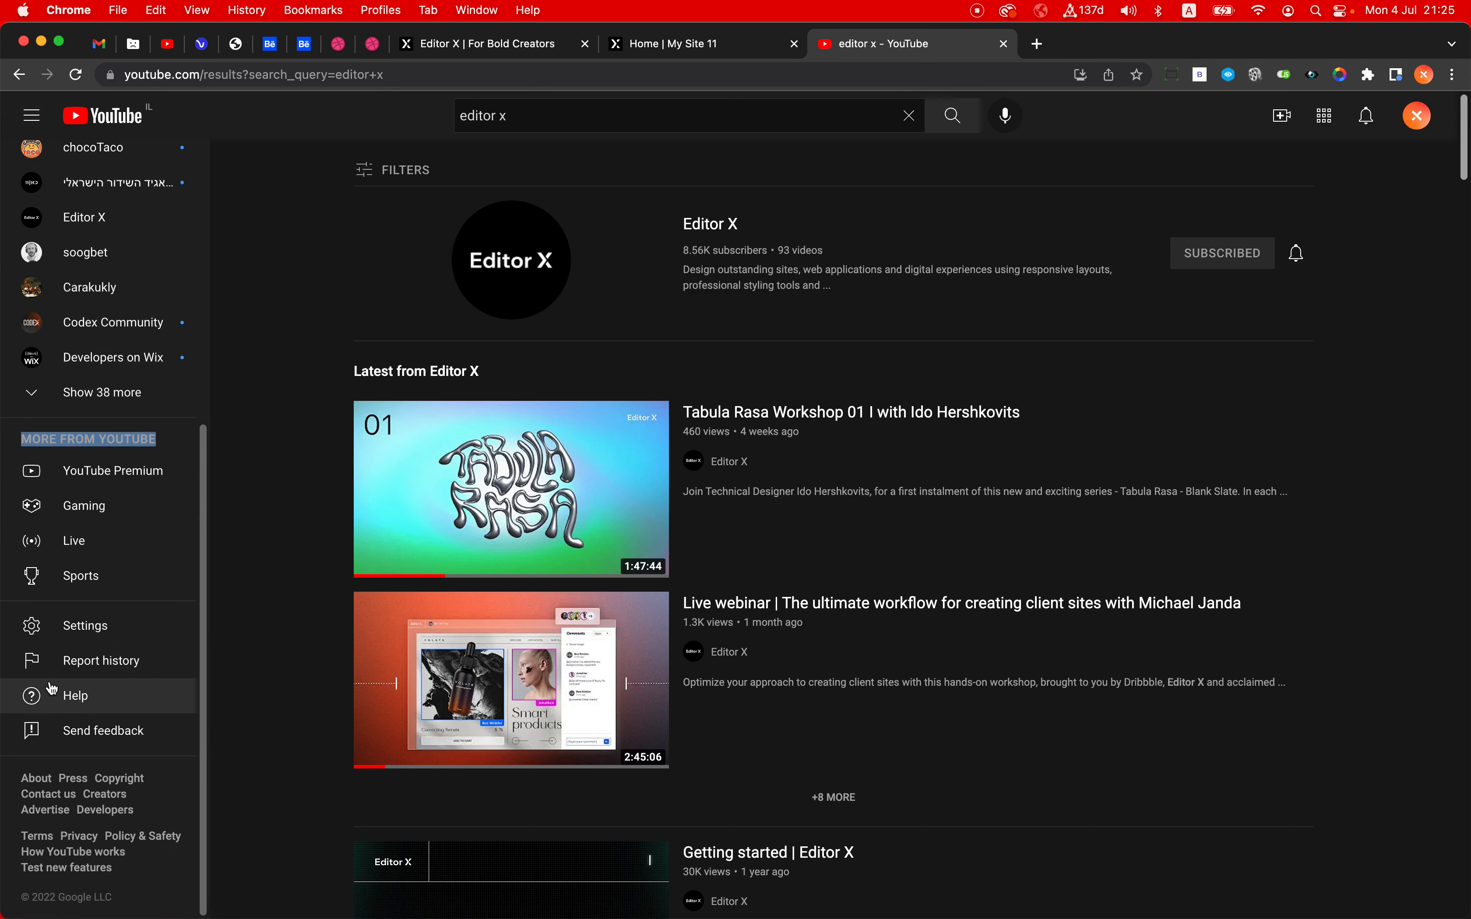
pyautogui.scroll(5, 75, 864)
pyautogui.hscroll(-2, 76, 865)
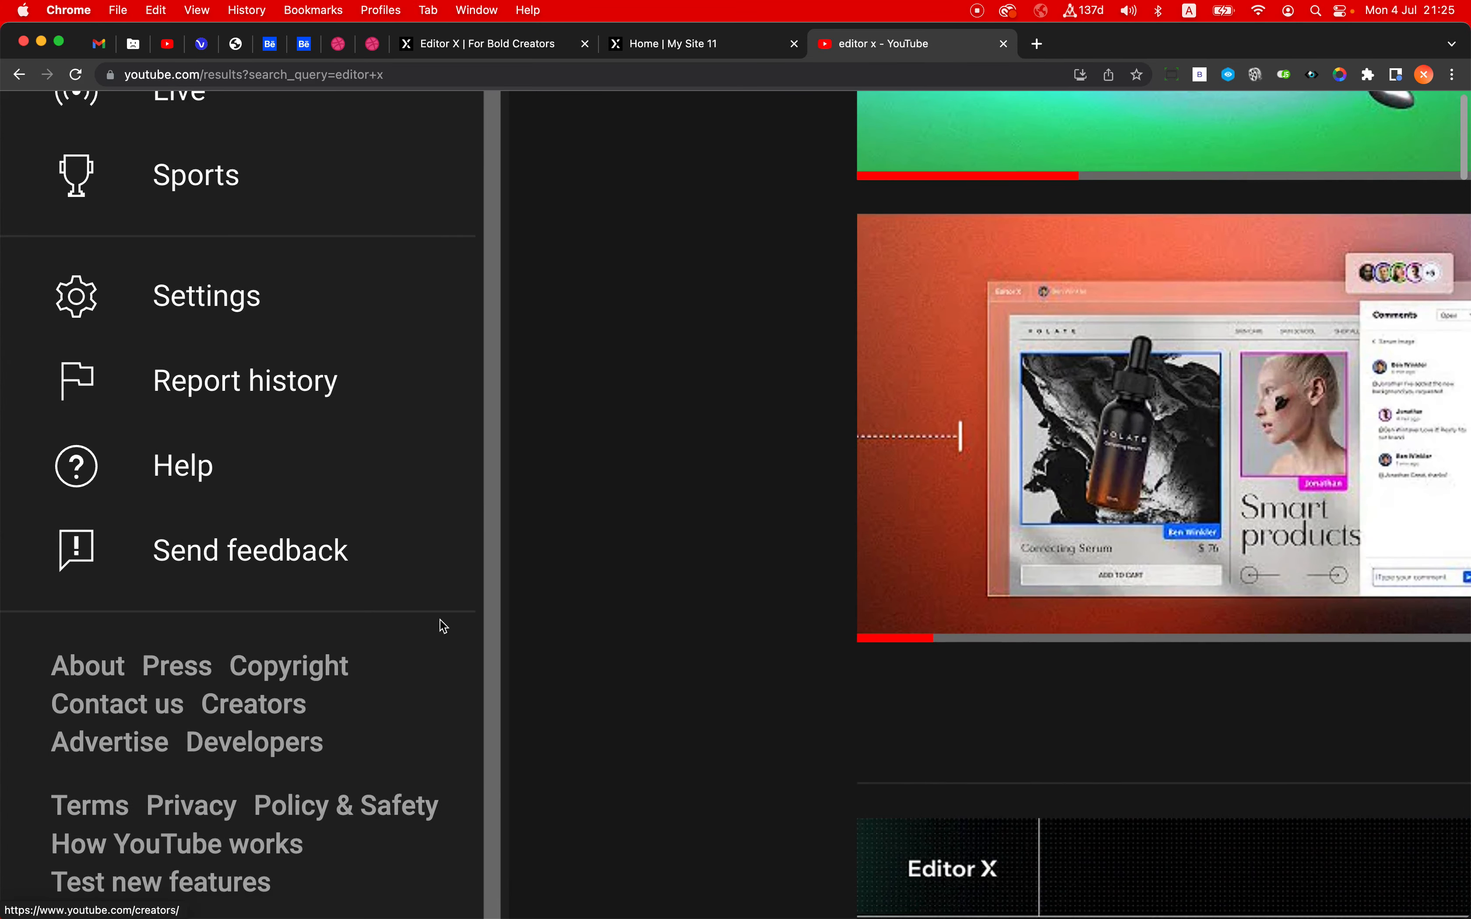
pyautogui.scroll(-5, 574, 549)
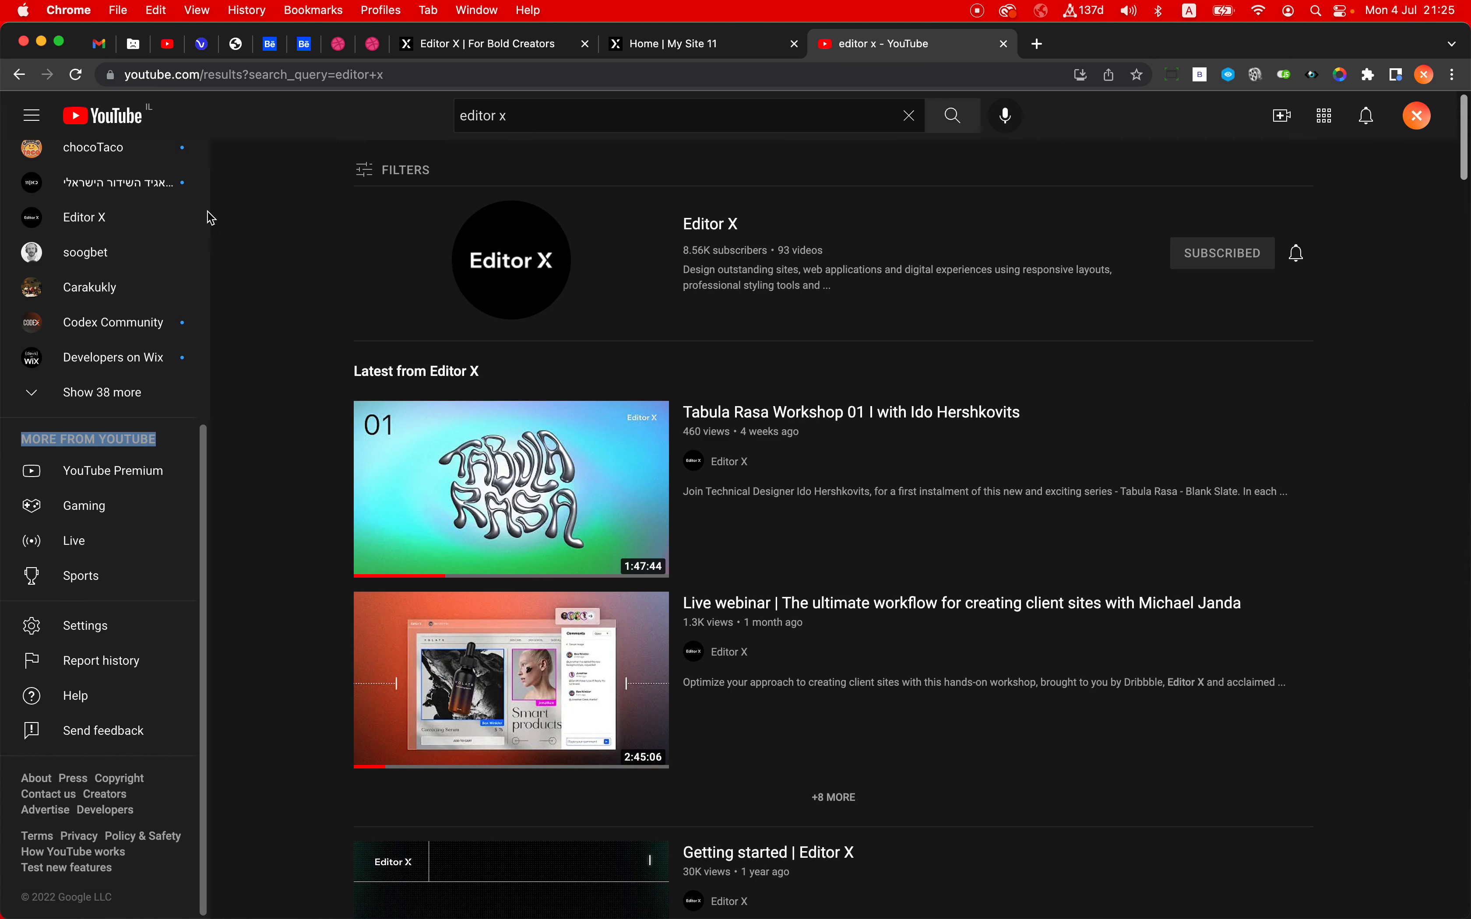
pyautogui.scroll(7, 206, 217)
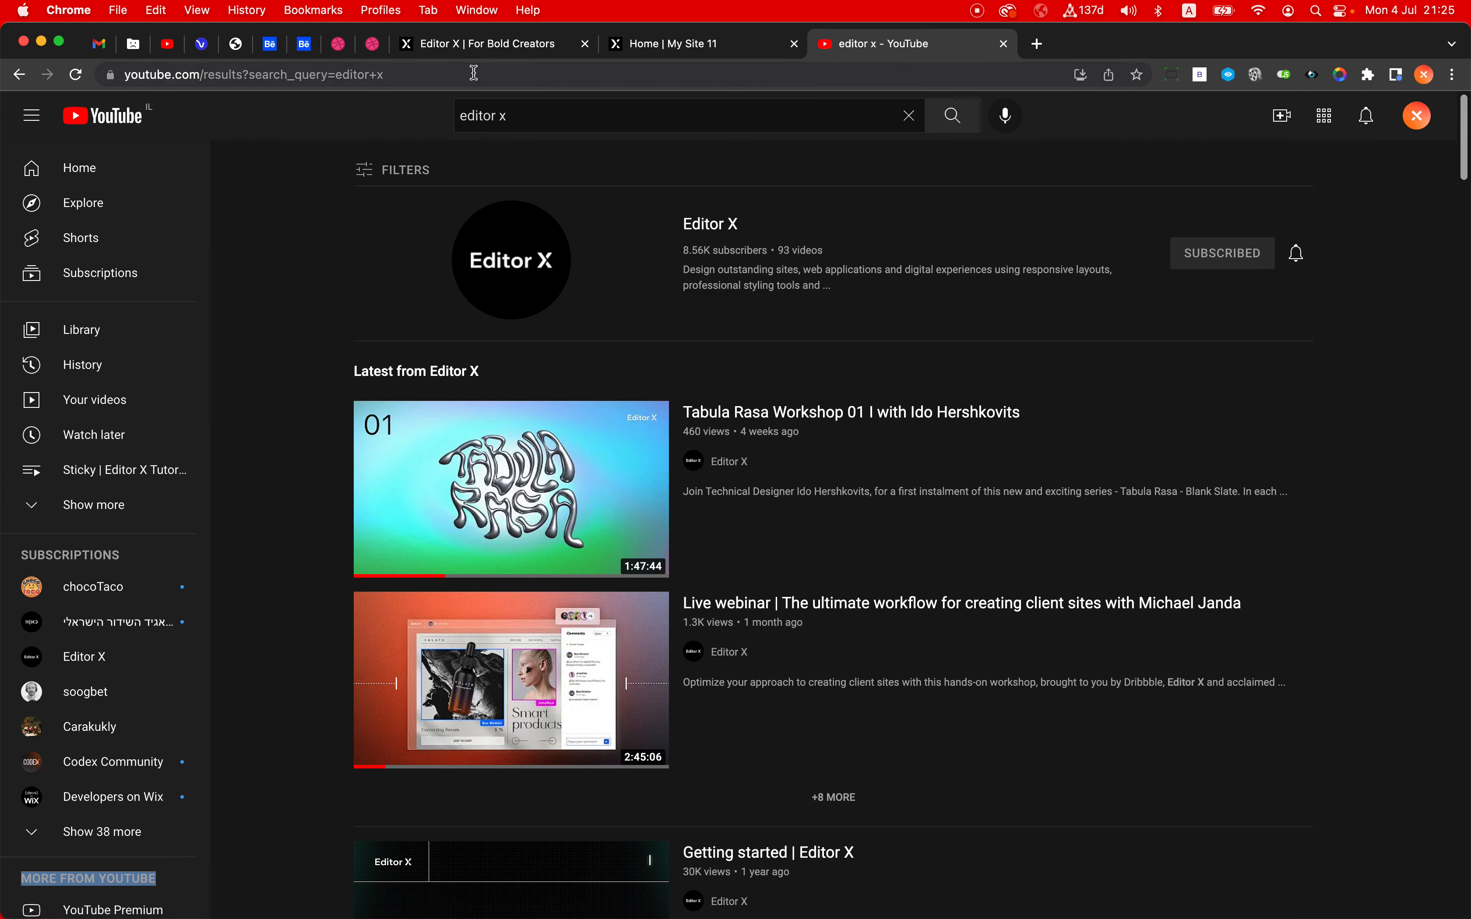
# - Switch to the Editor X editor with the youtube-sidebar site open
pyautogui.click(487, 51)
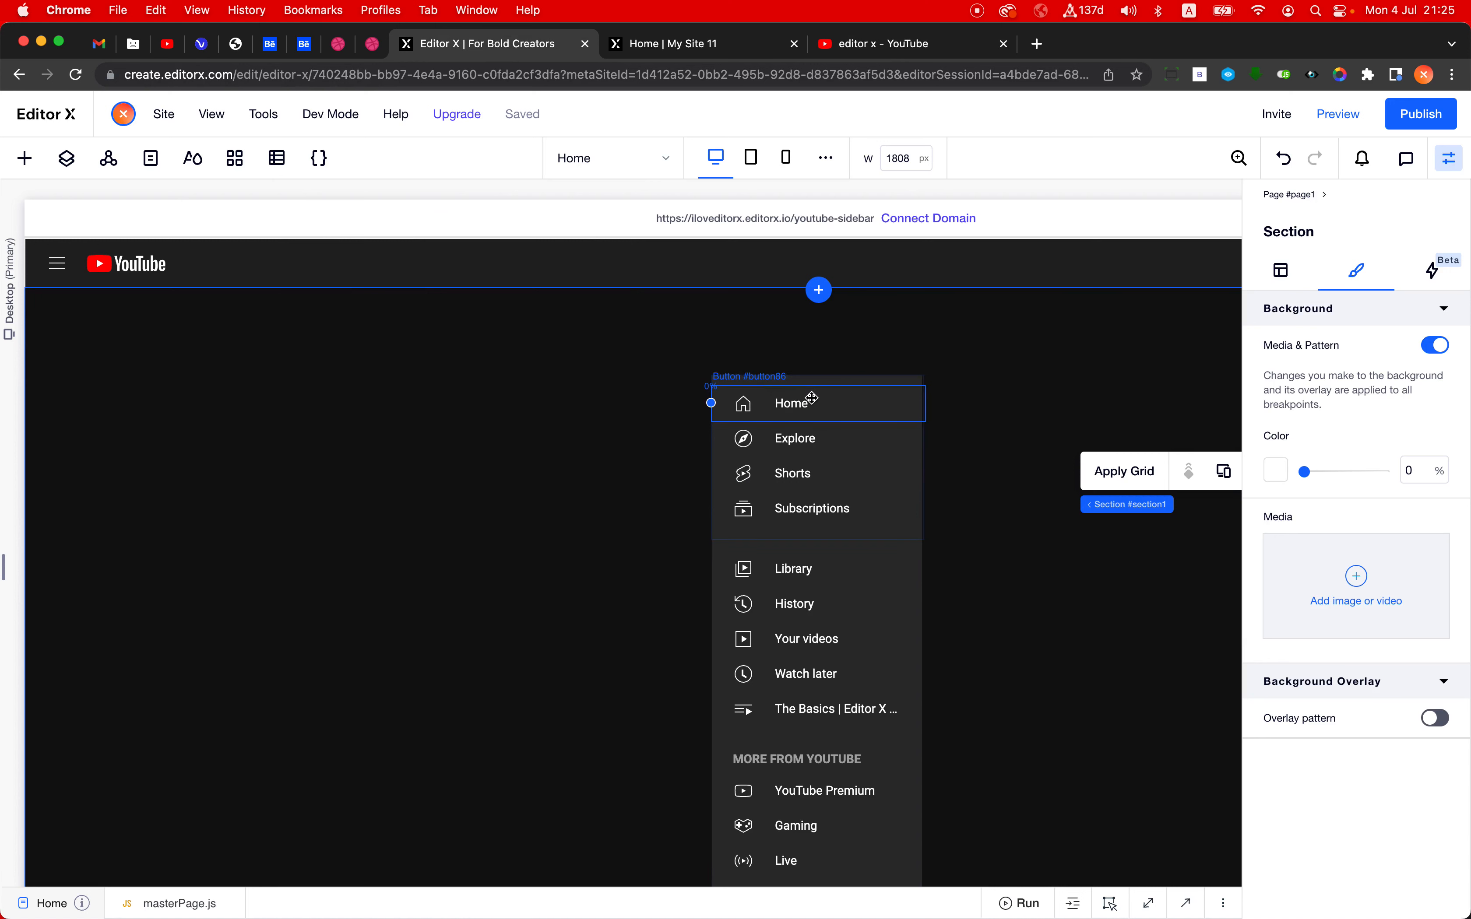
# - Copy the Home button from the sidebar and paste it into the empty area of the section beside the sidebar
pyautogui.click(778, 403)
pyautogui.rightClick(780, 407)
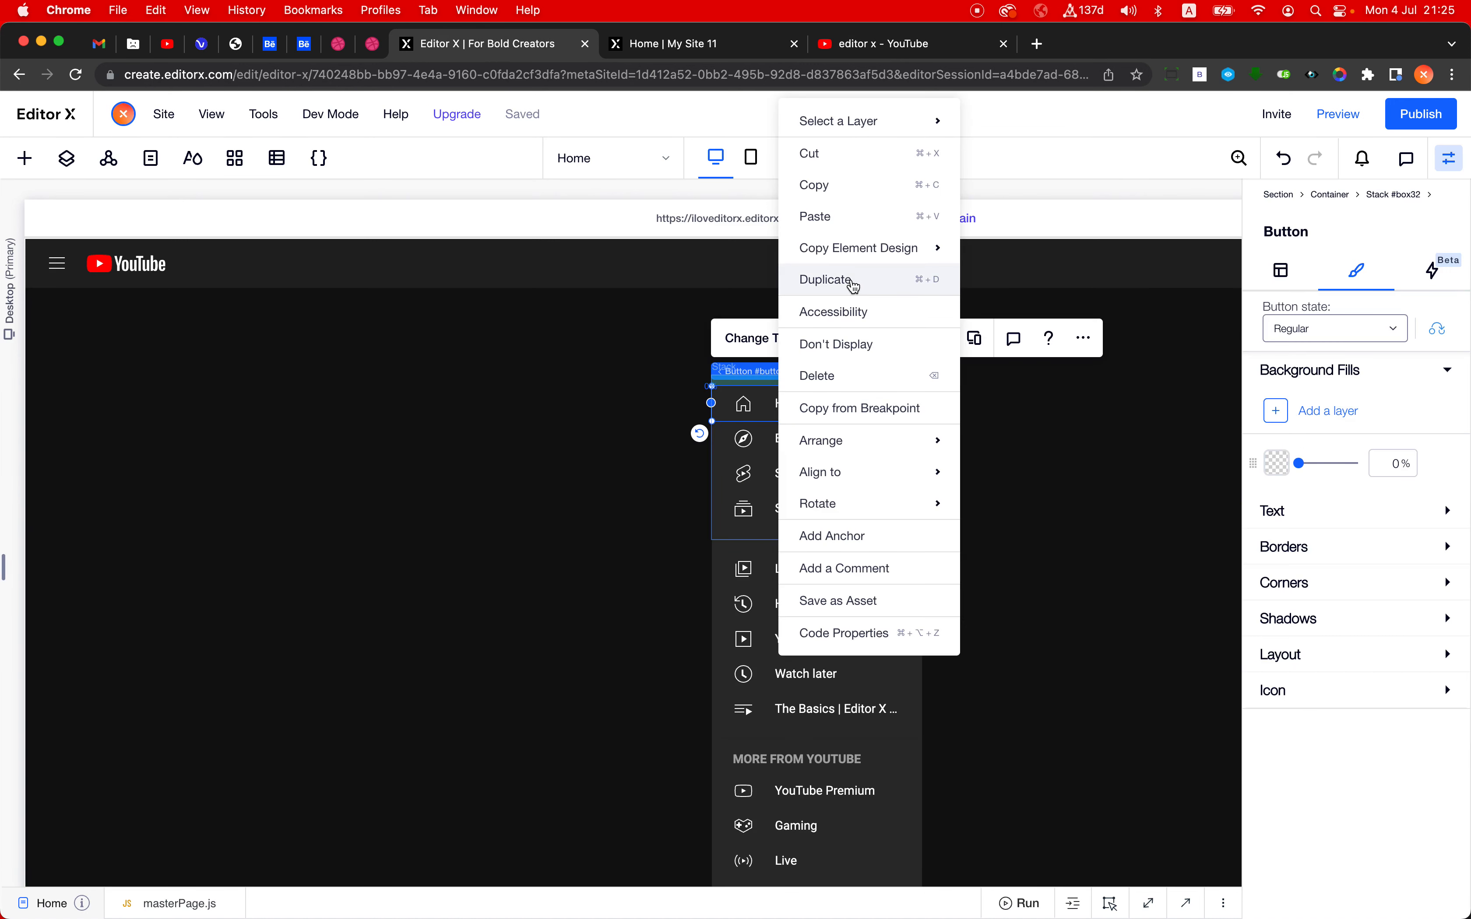
pyautogui.click(858, 182)
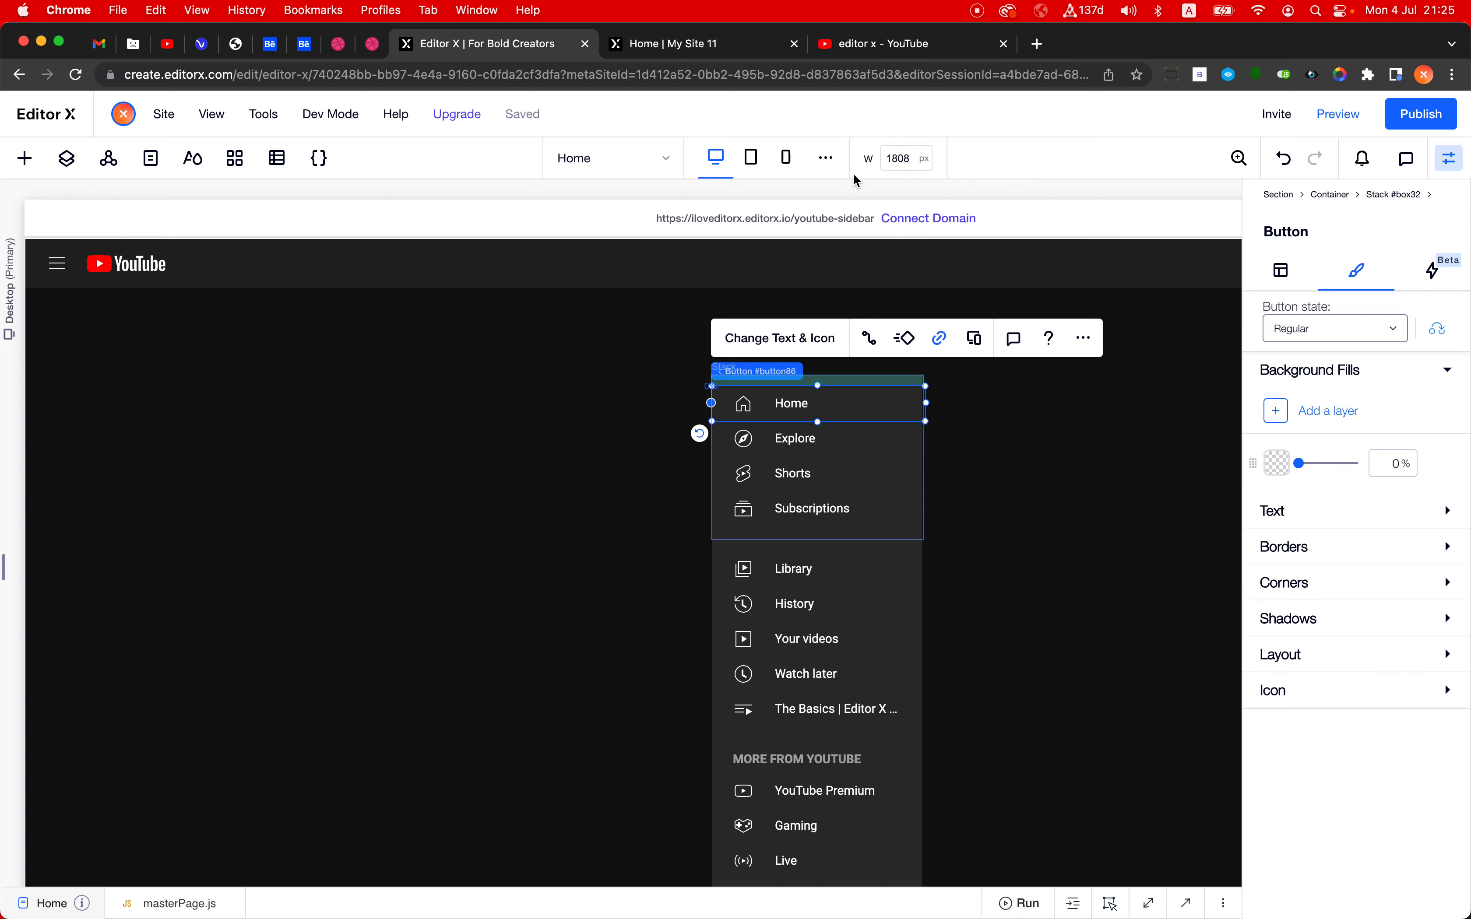
pyautogui.click(386, 392)
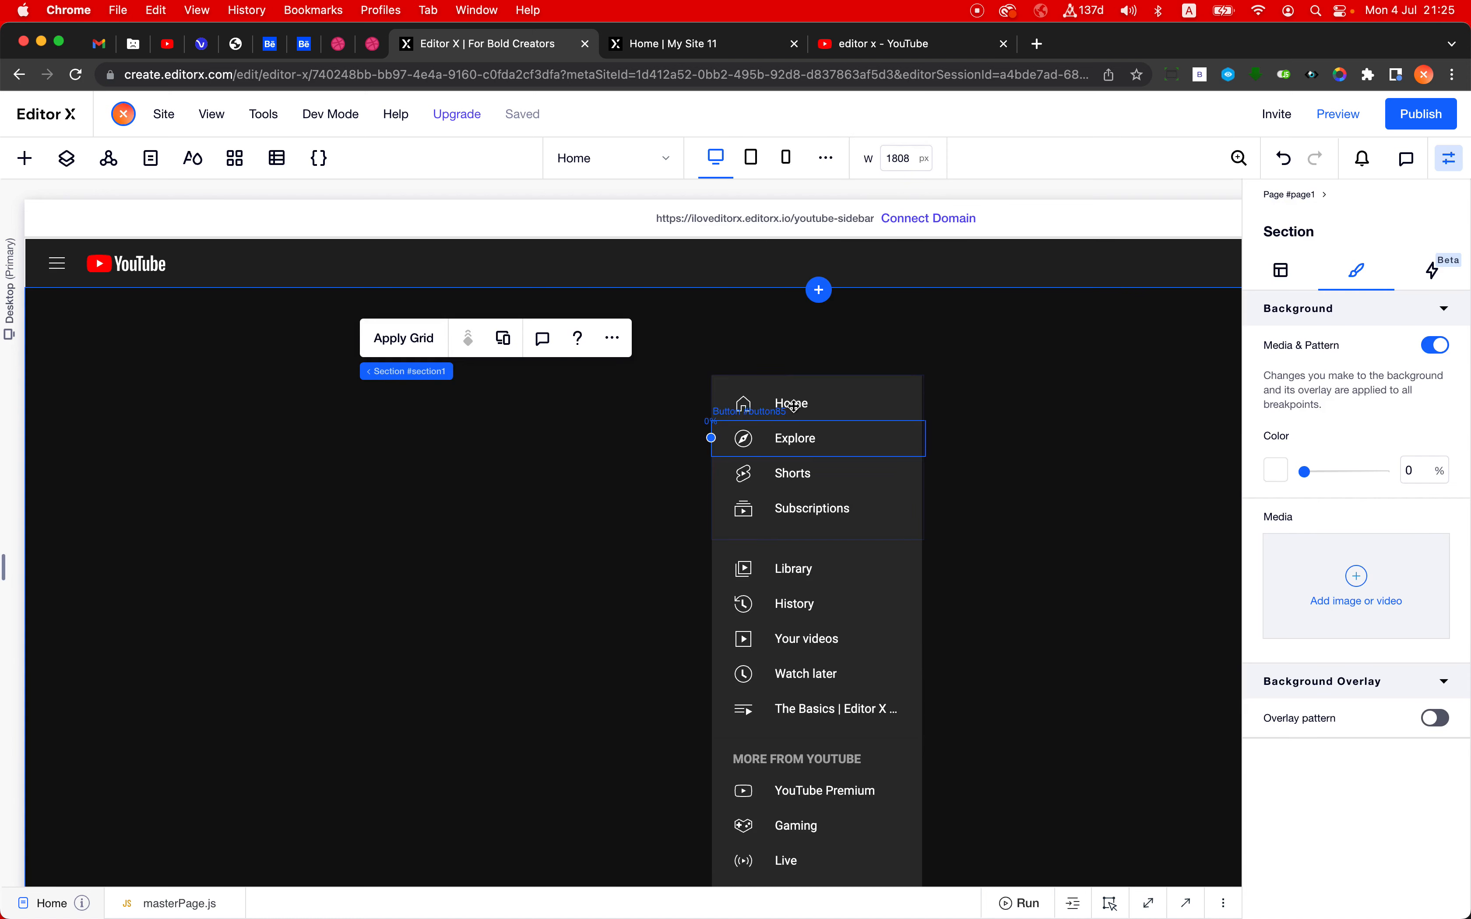
pyautogui.rightClick(406, 434)
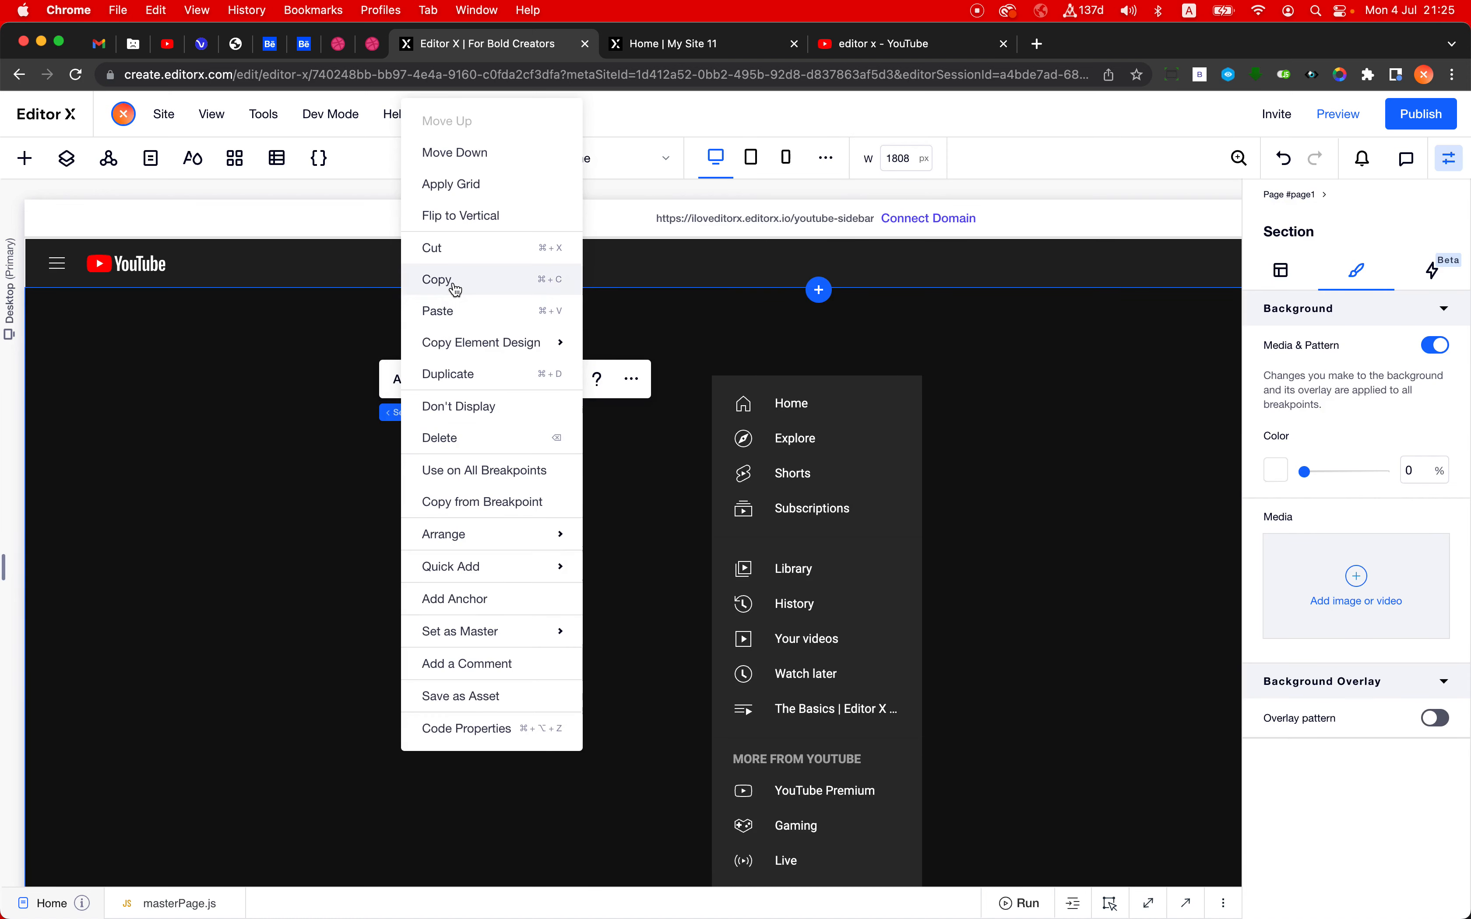
pyautogui.click(462, 314)
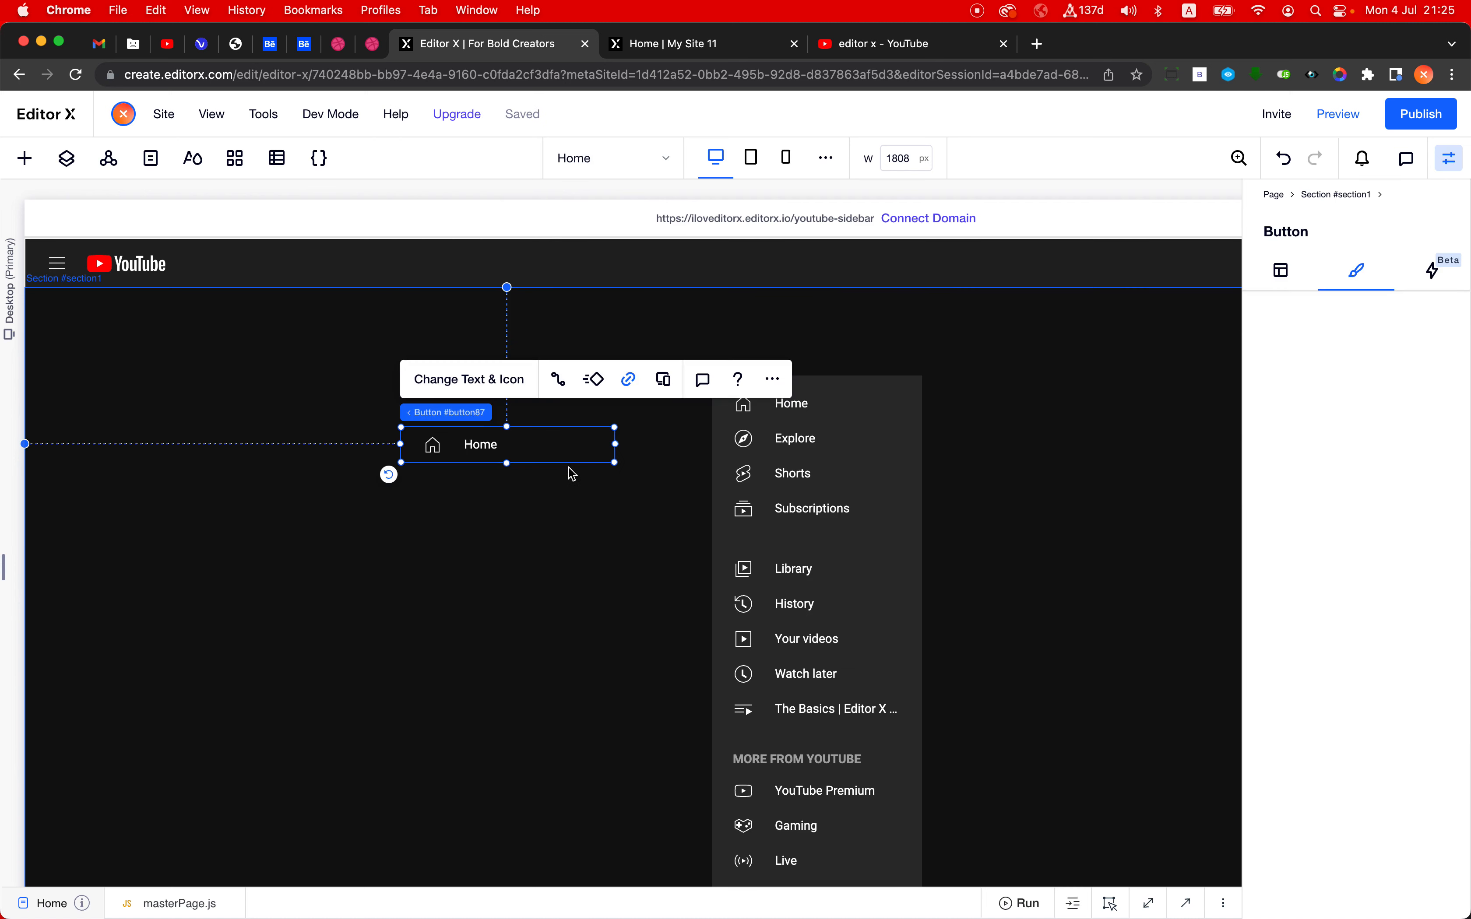
# - Examine the sidebar container's grid in advanced mode, including its column and row sizing, and close the grid editing
pyautogui.scroll(-7, 936, 407)
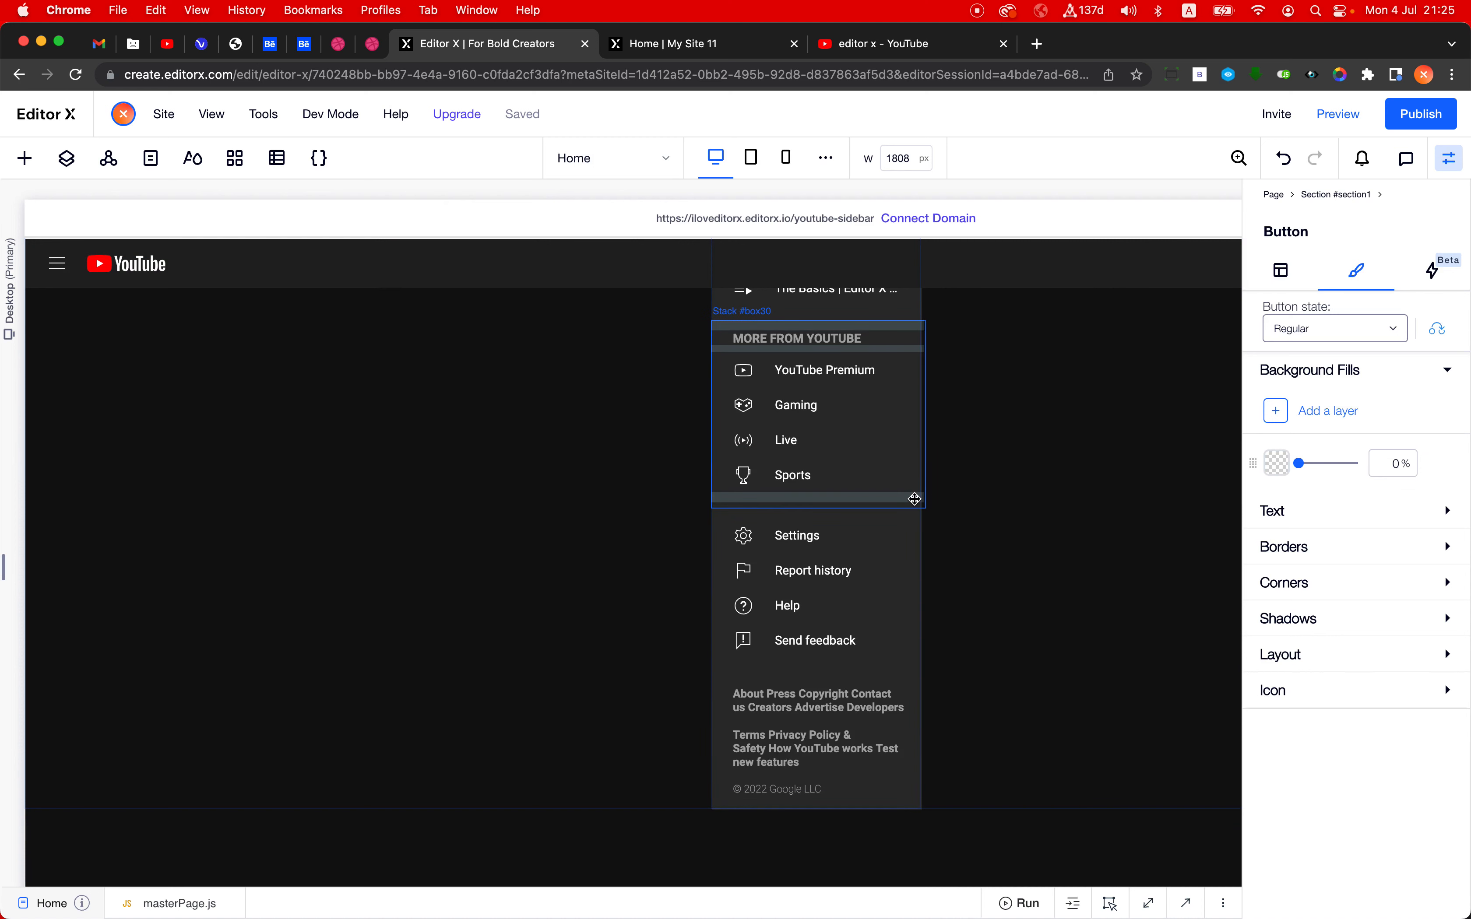
pyautogui.click(914, 499)
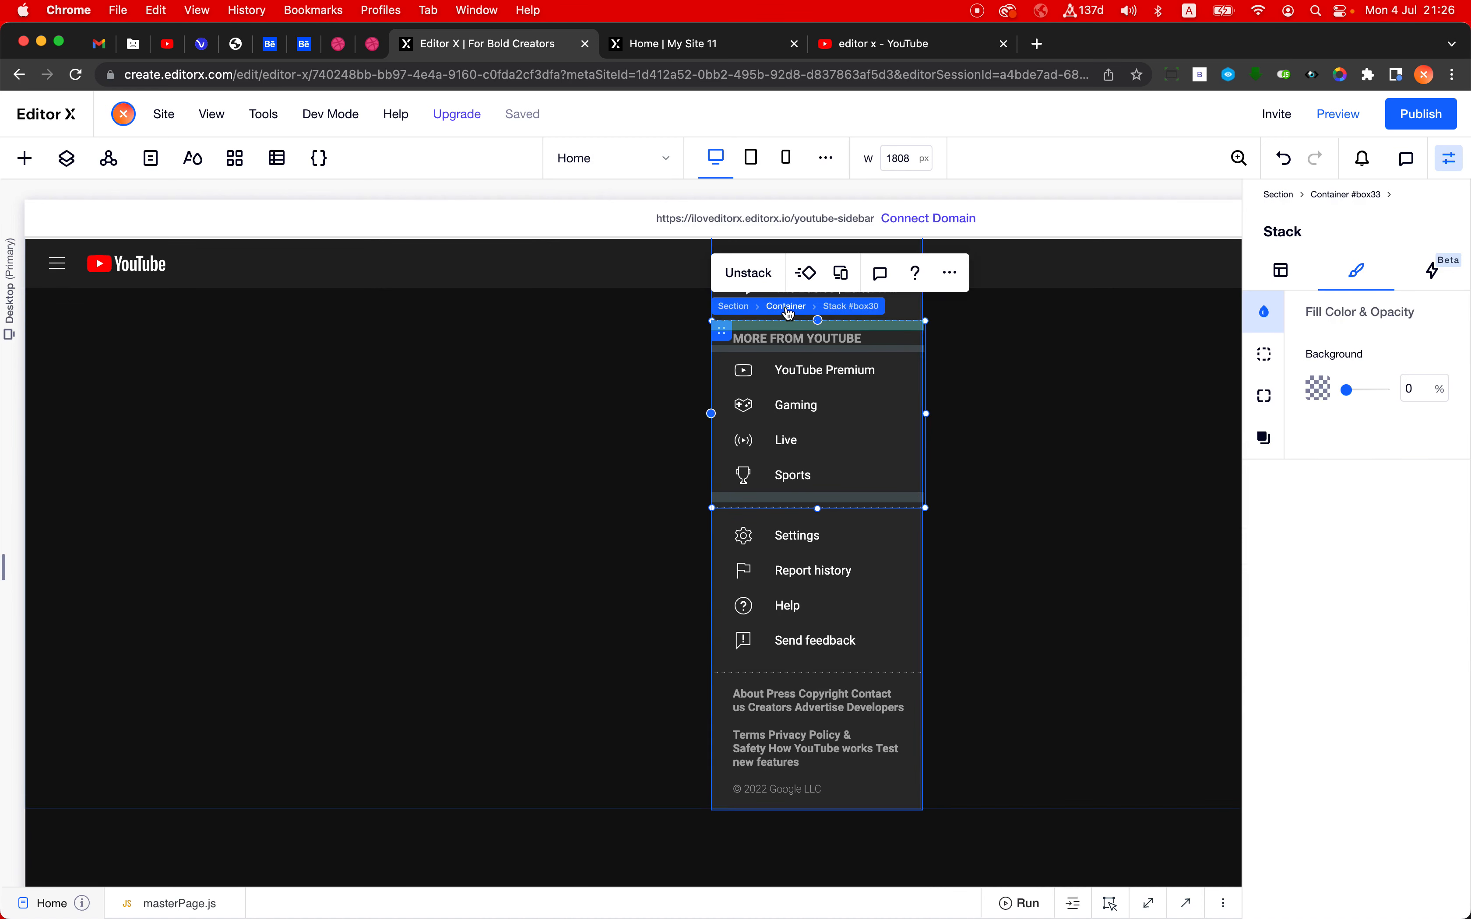
pyautogui.click(788, 307)
pyautogui.scroll(5, 1009, 669)
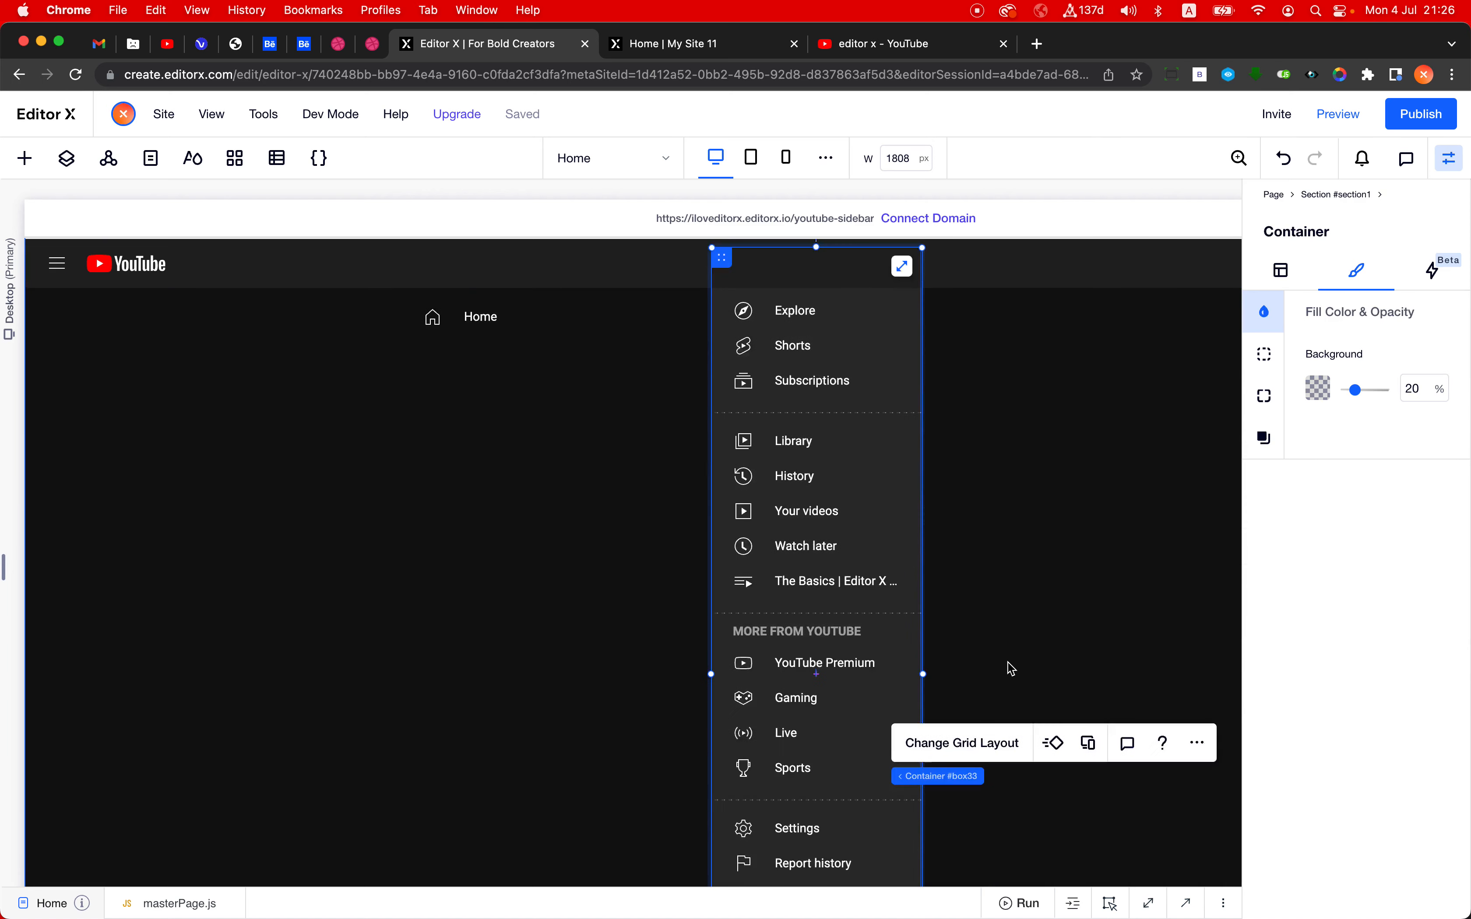
pyautogui.scroll(-2, 1011, 669)
pyautogui.click(965, 655)
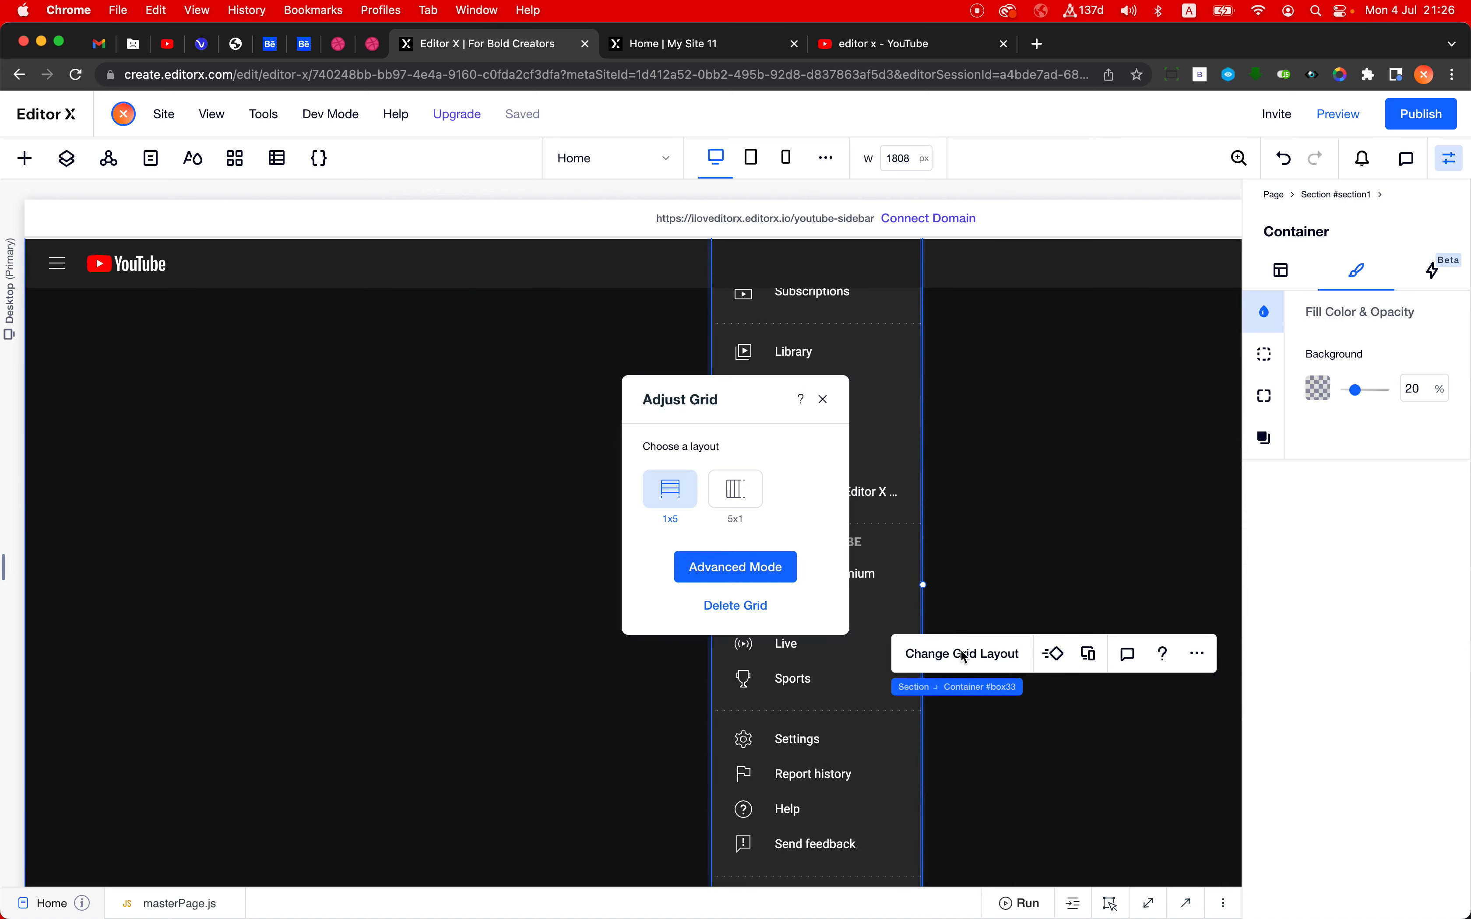
pyautogui.click(765, 567)
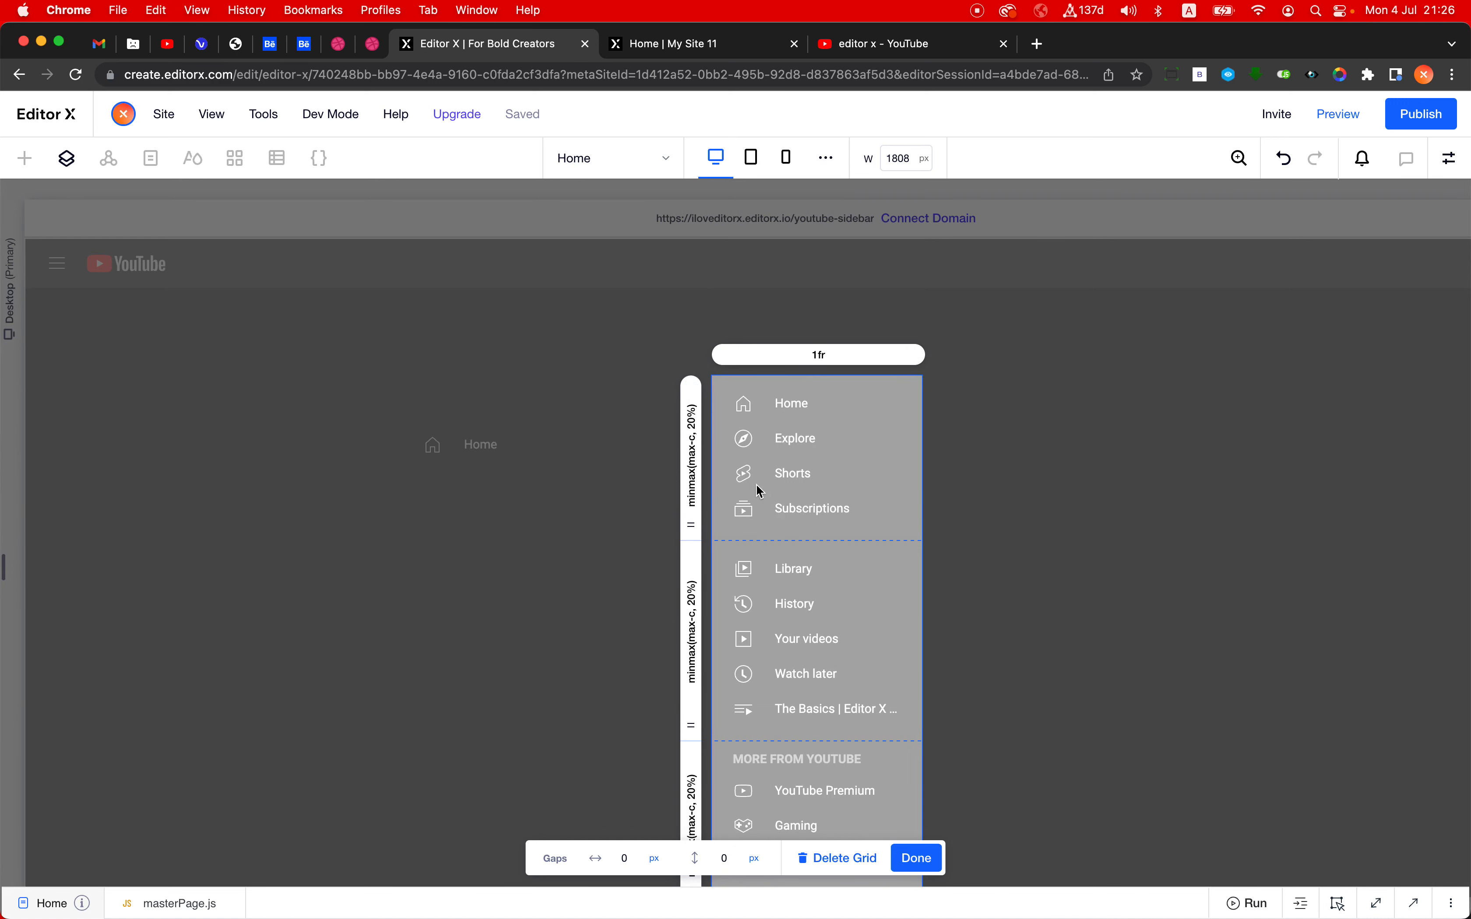
pyautogui.scroll(-3, 762, 487)
pyautogui.scroll(-3, 761, 491)
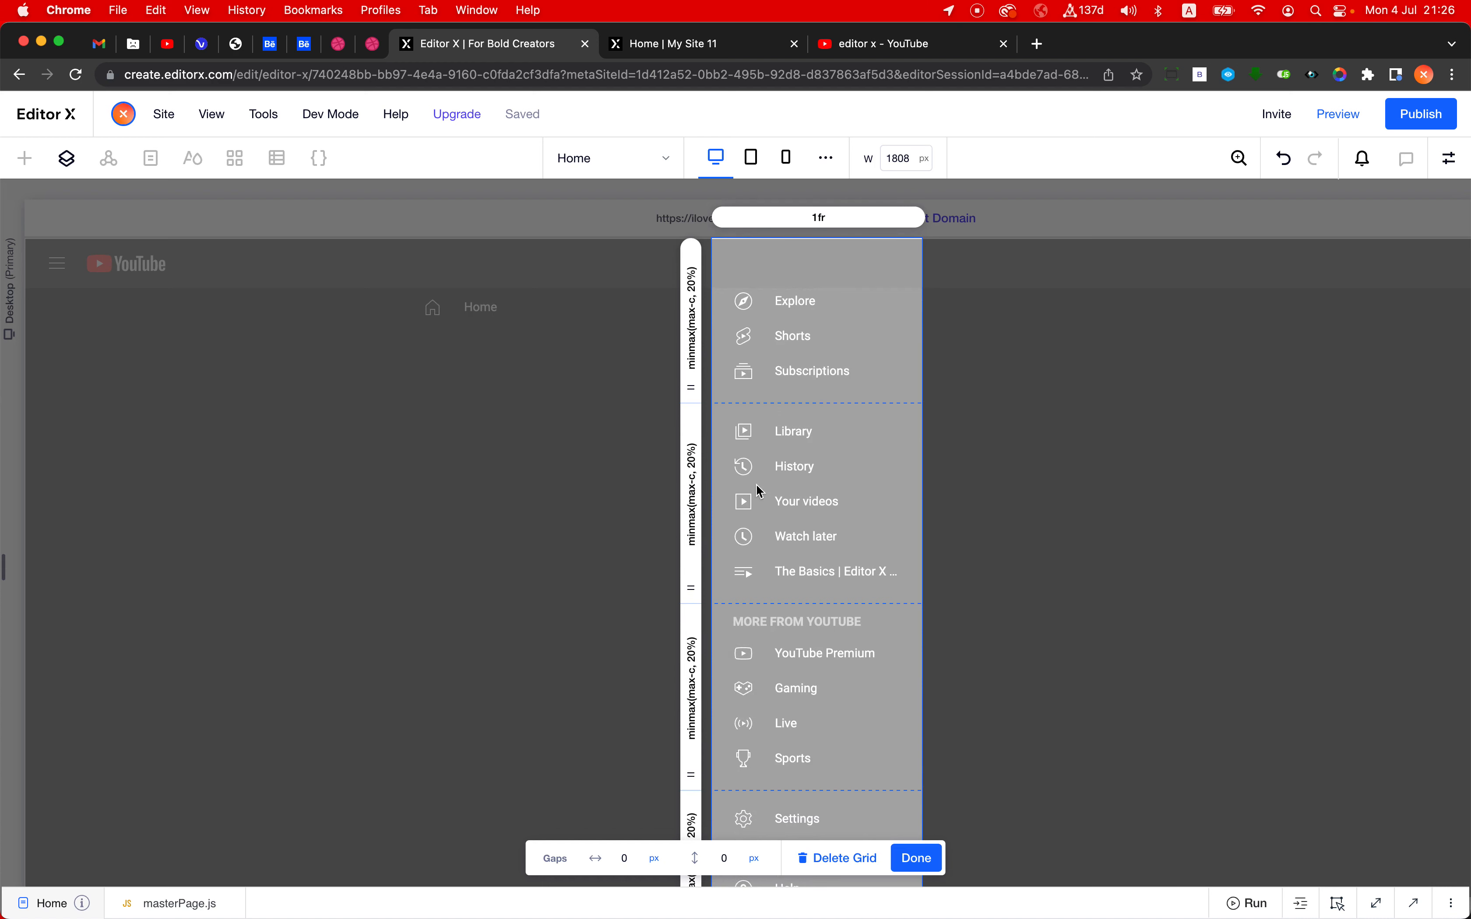
pyautogui.click(918, 860)
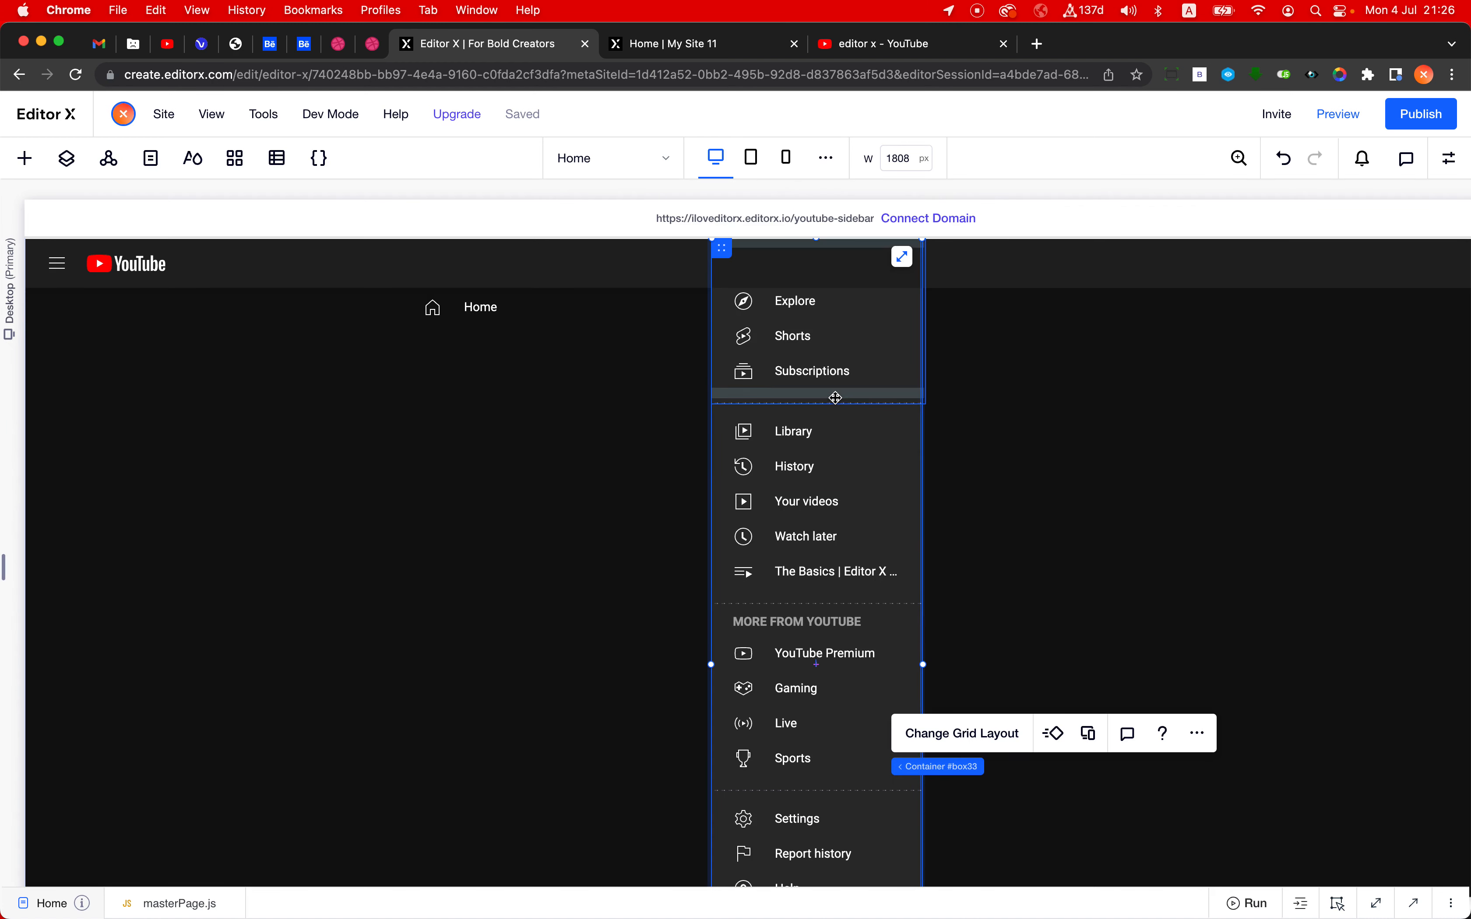
# - Set the sidebar container's background opacity to 5%
pyautogui.scroll(1, 607, 394)
pyautogui.click(607, 394)
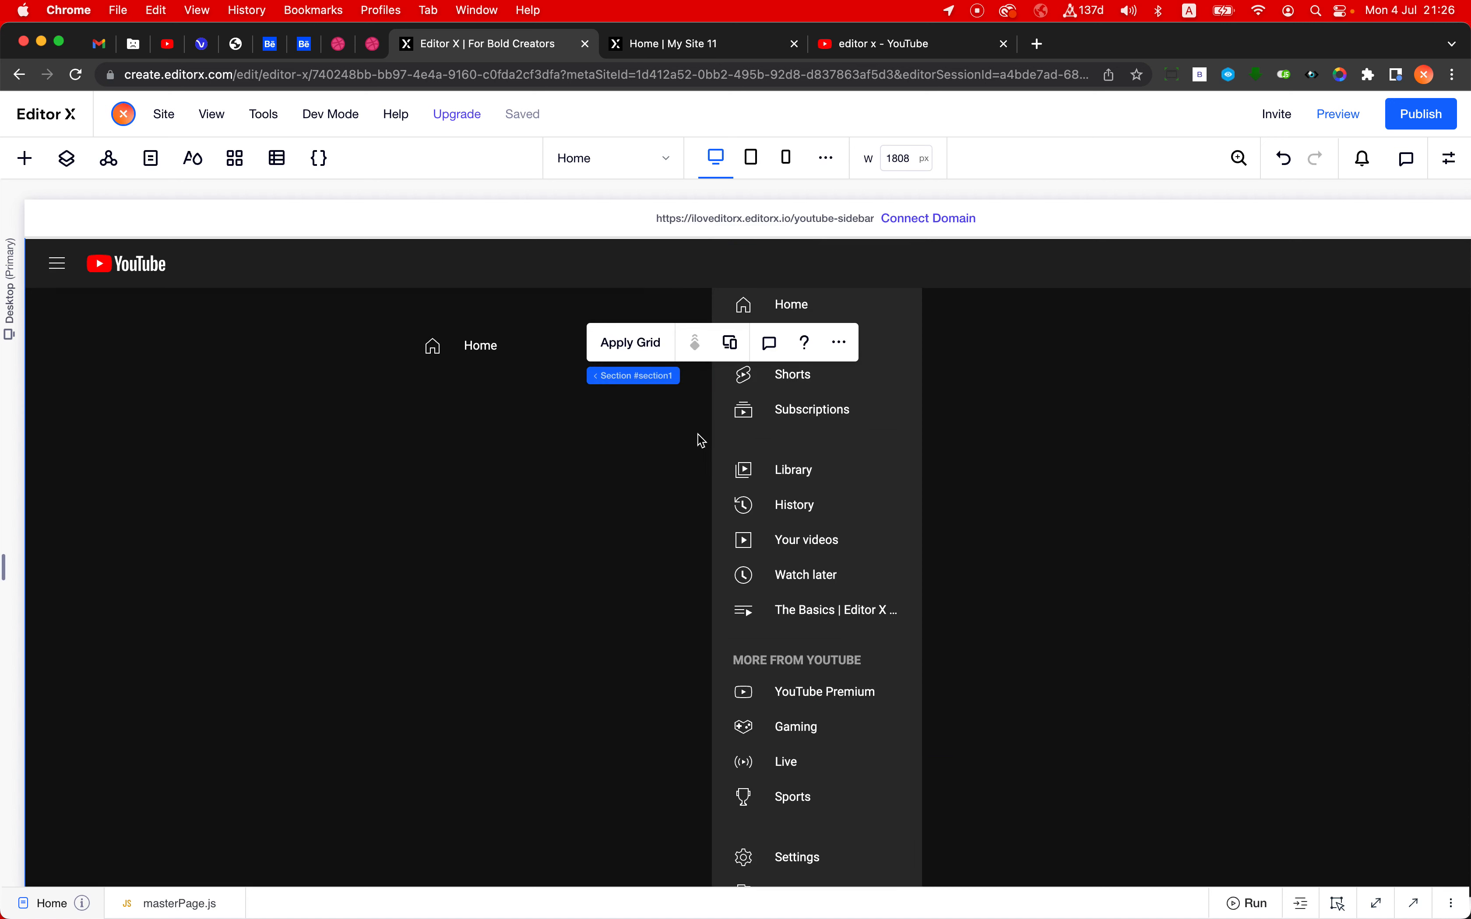
pyautogui.click(726, 433)
pyautogui.click(784, 522)
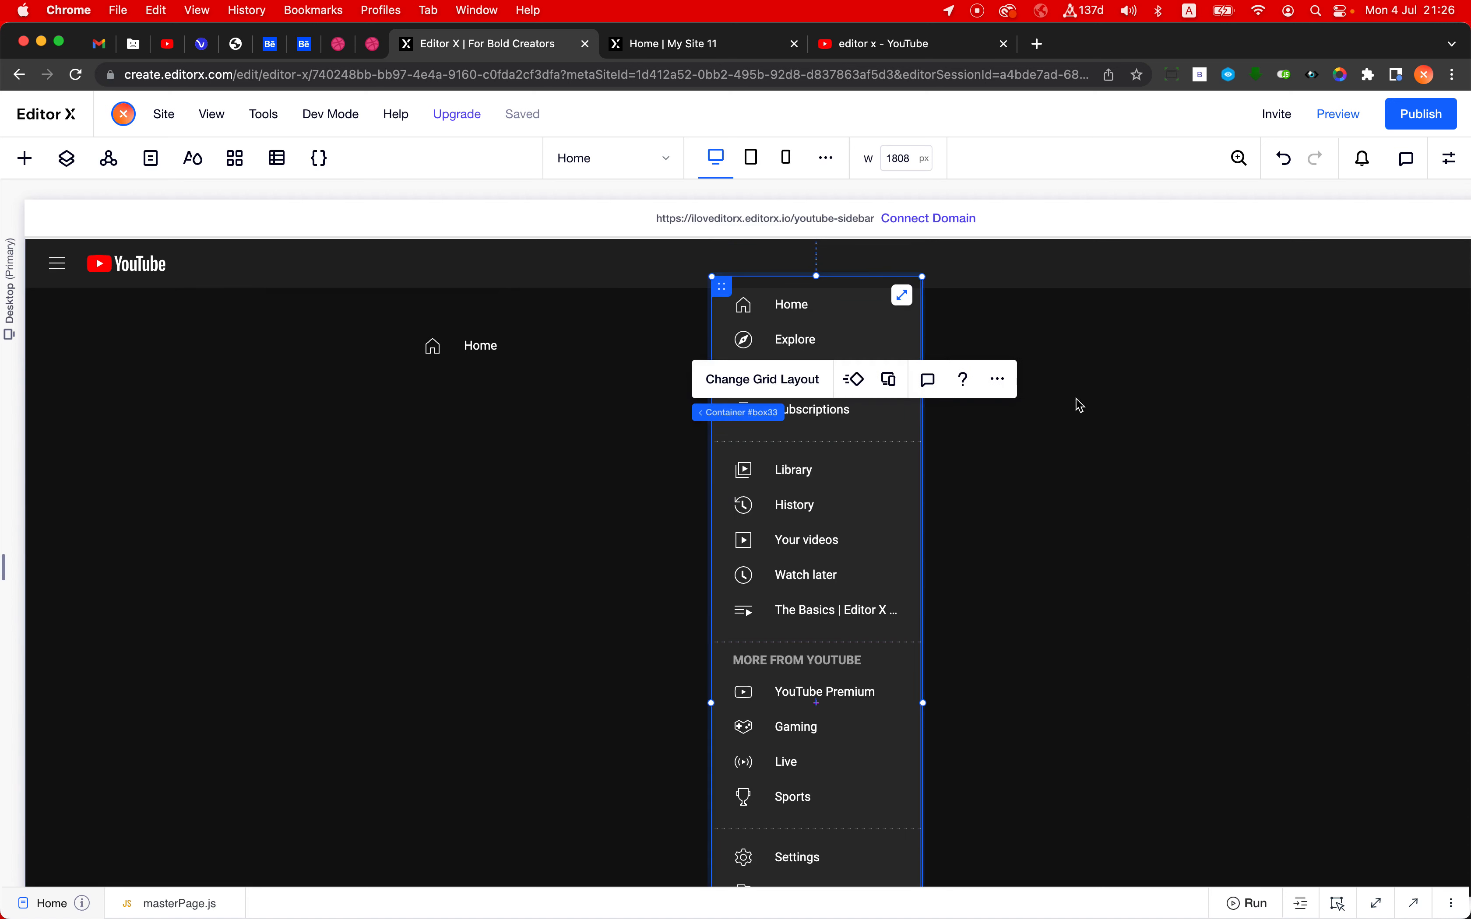
pyautogui.click(1449, 158)
pyautogui.click(1416, 389)
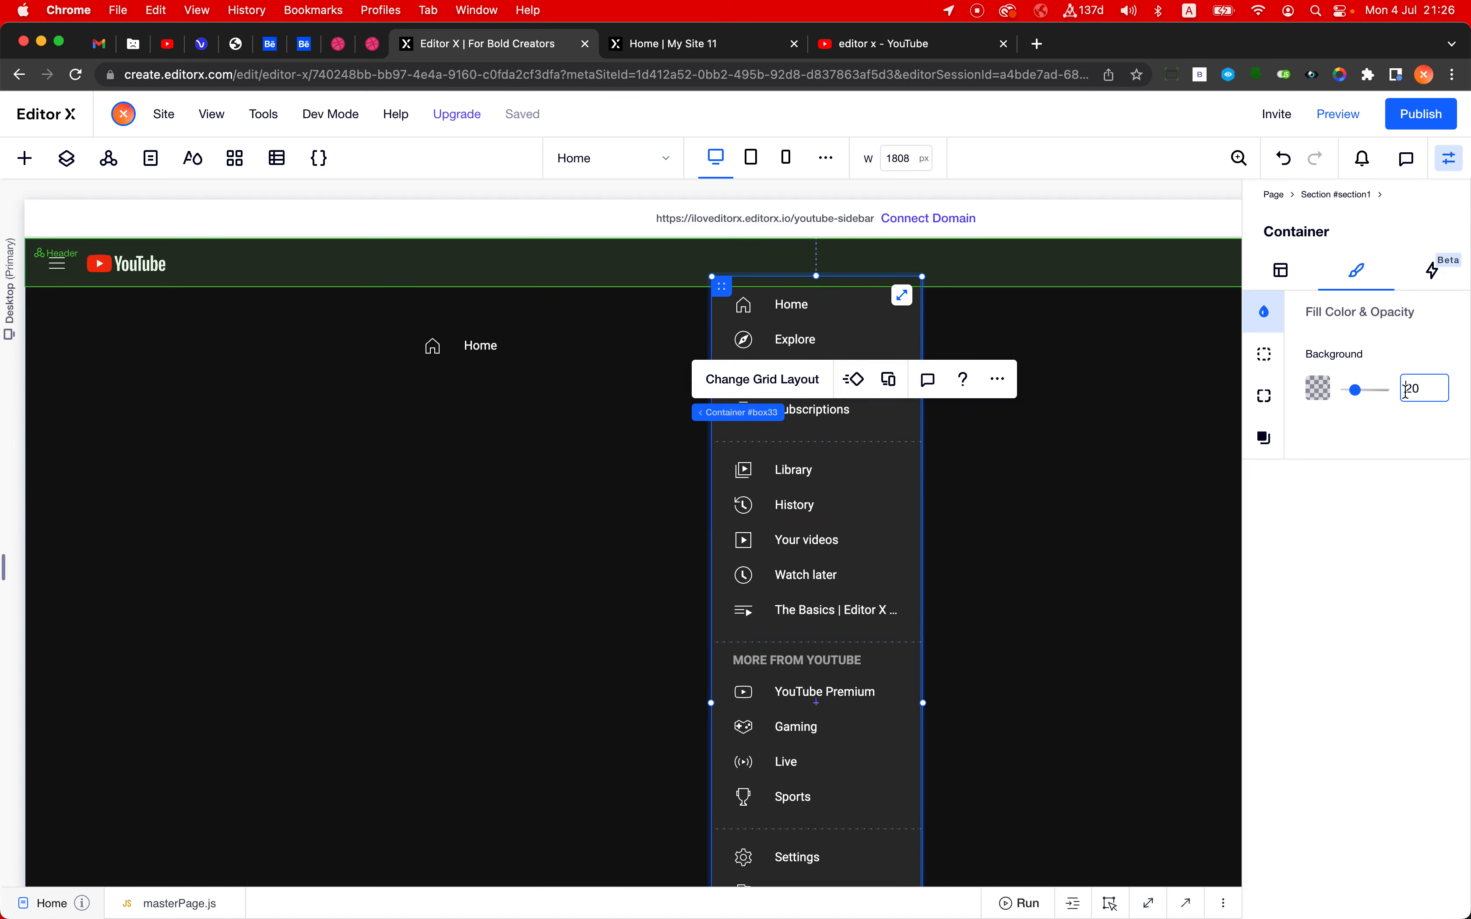
pyautogui.write('5')
pyautogui.press('Return')
pyautogui.click(1157, 507)
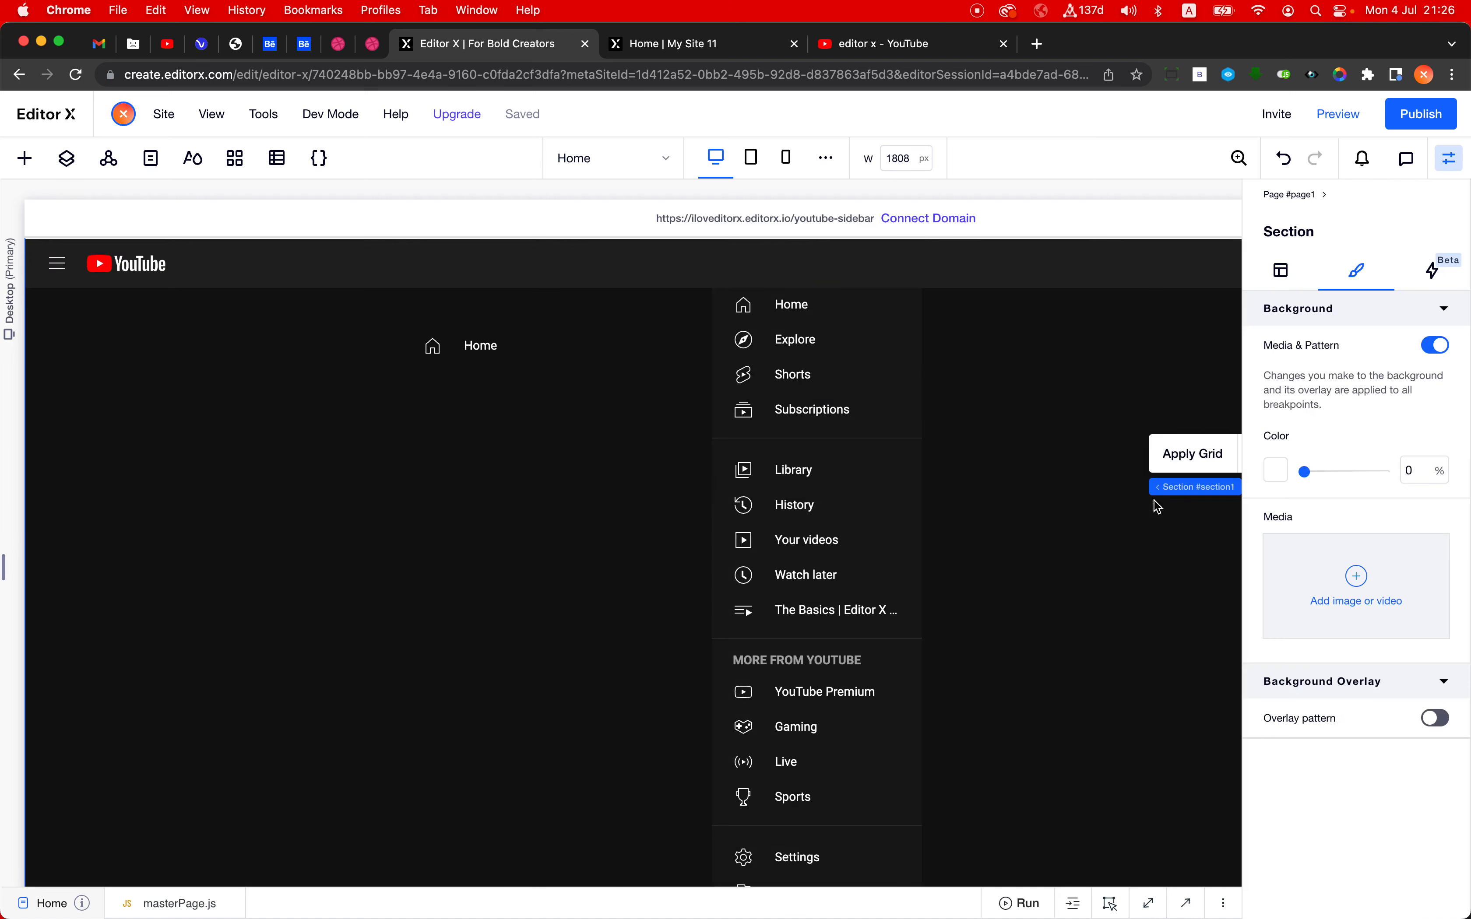
pyautogui.scroll(5, 1057, 450)
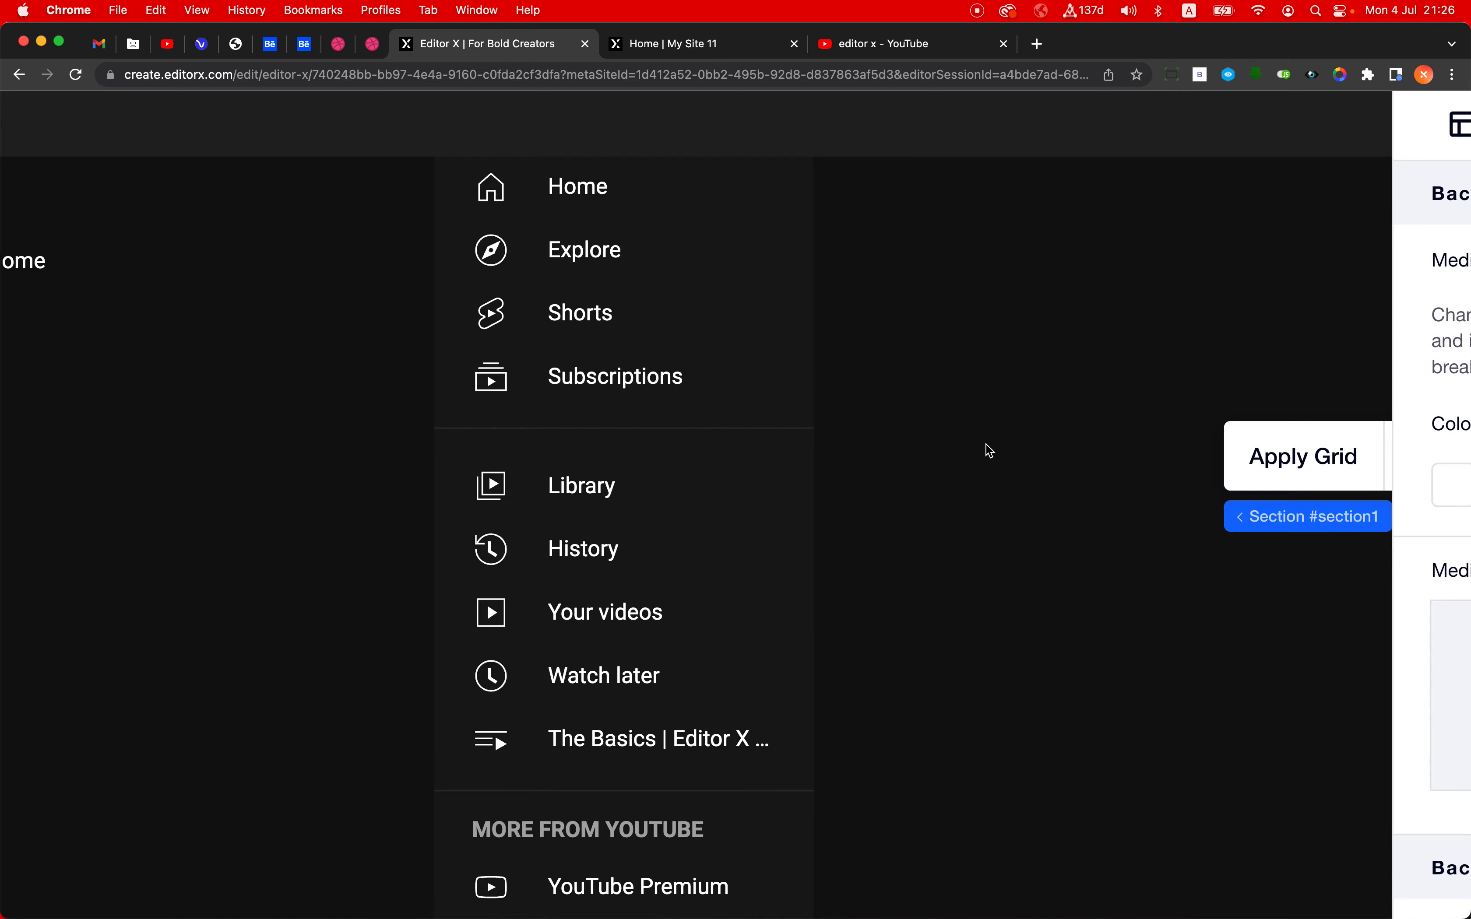
pyautogui.scroll(-5, 985, 445)
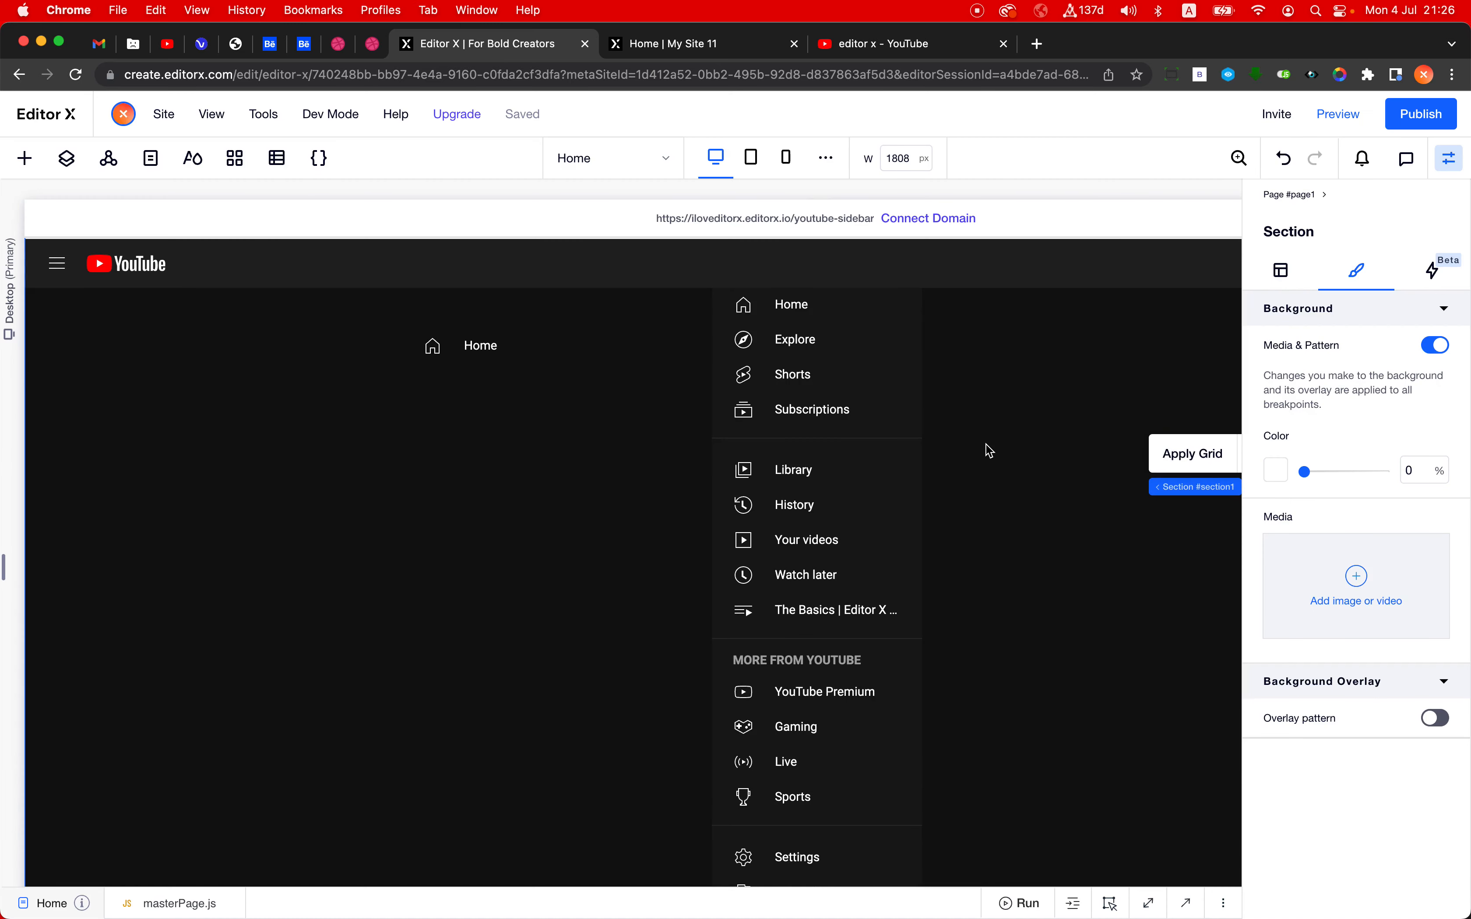
# - Browse the preset buttons that can be added to the page, including the styled ones, and close the list
pyautogui.click(505, 342)
pyautogui.click(30, 161)
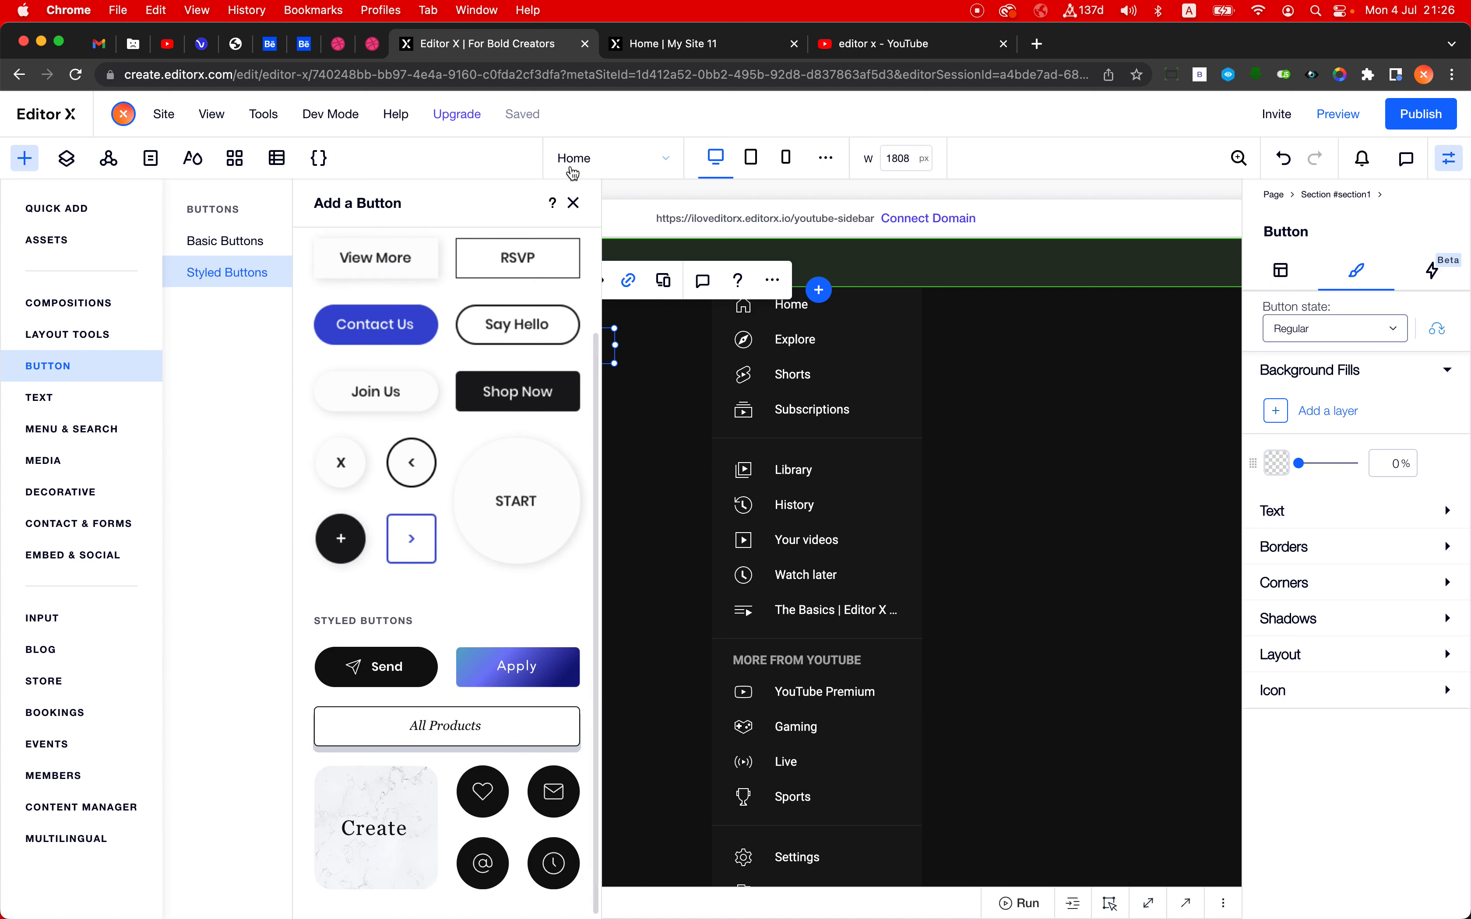
pyautogui.click(573, 203)
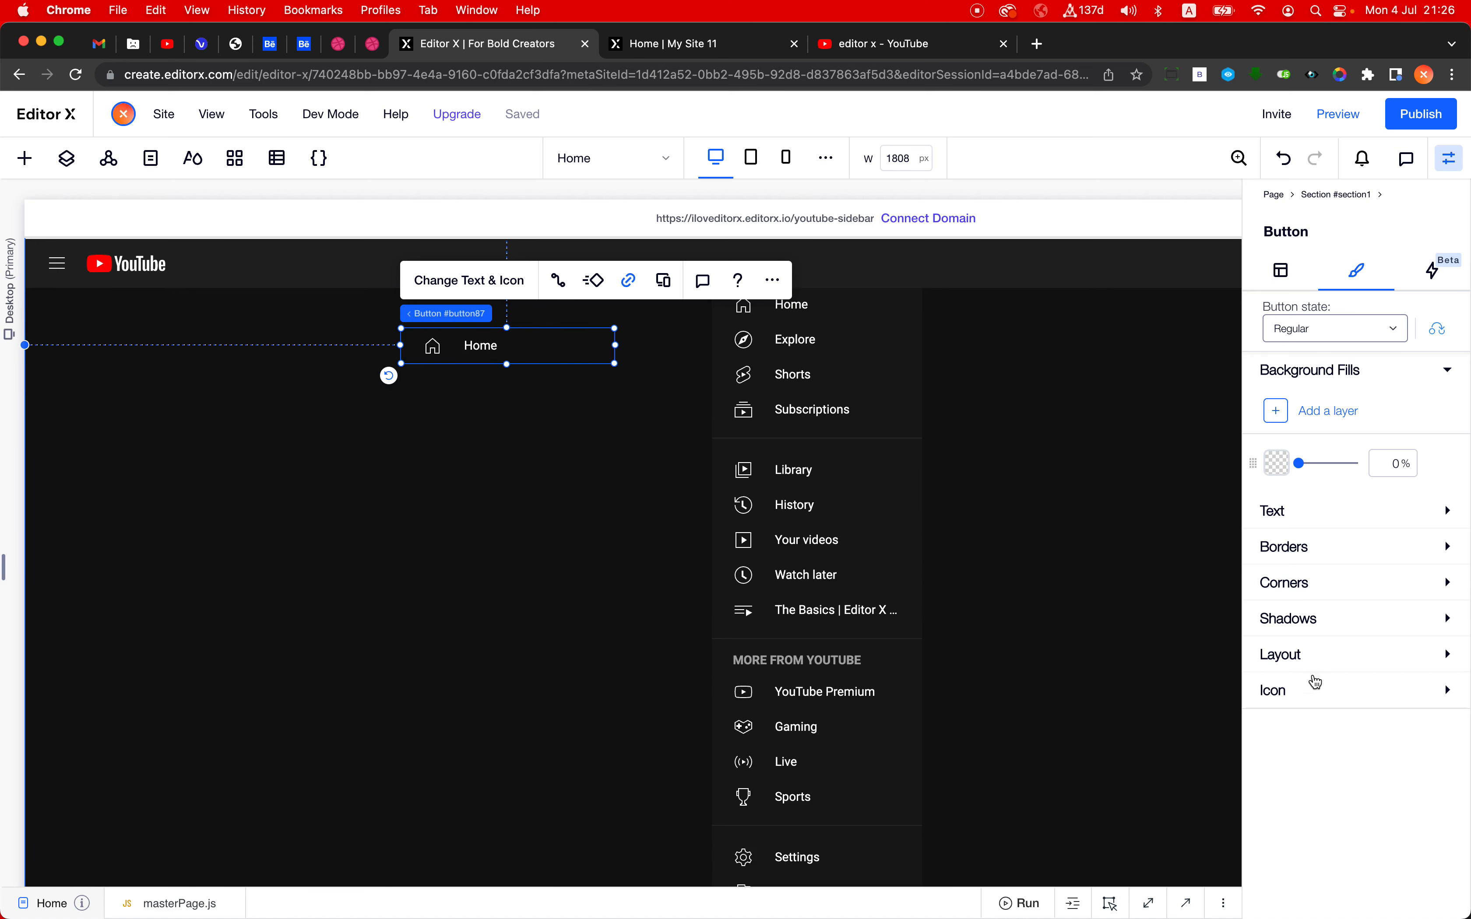
# - Try placing the pasted Home button's icon below and above its text, and return the icon to before the text
pyautogui.click(1324, 657)
pyautogui.scroll(-3, 1338, 749)
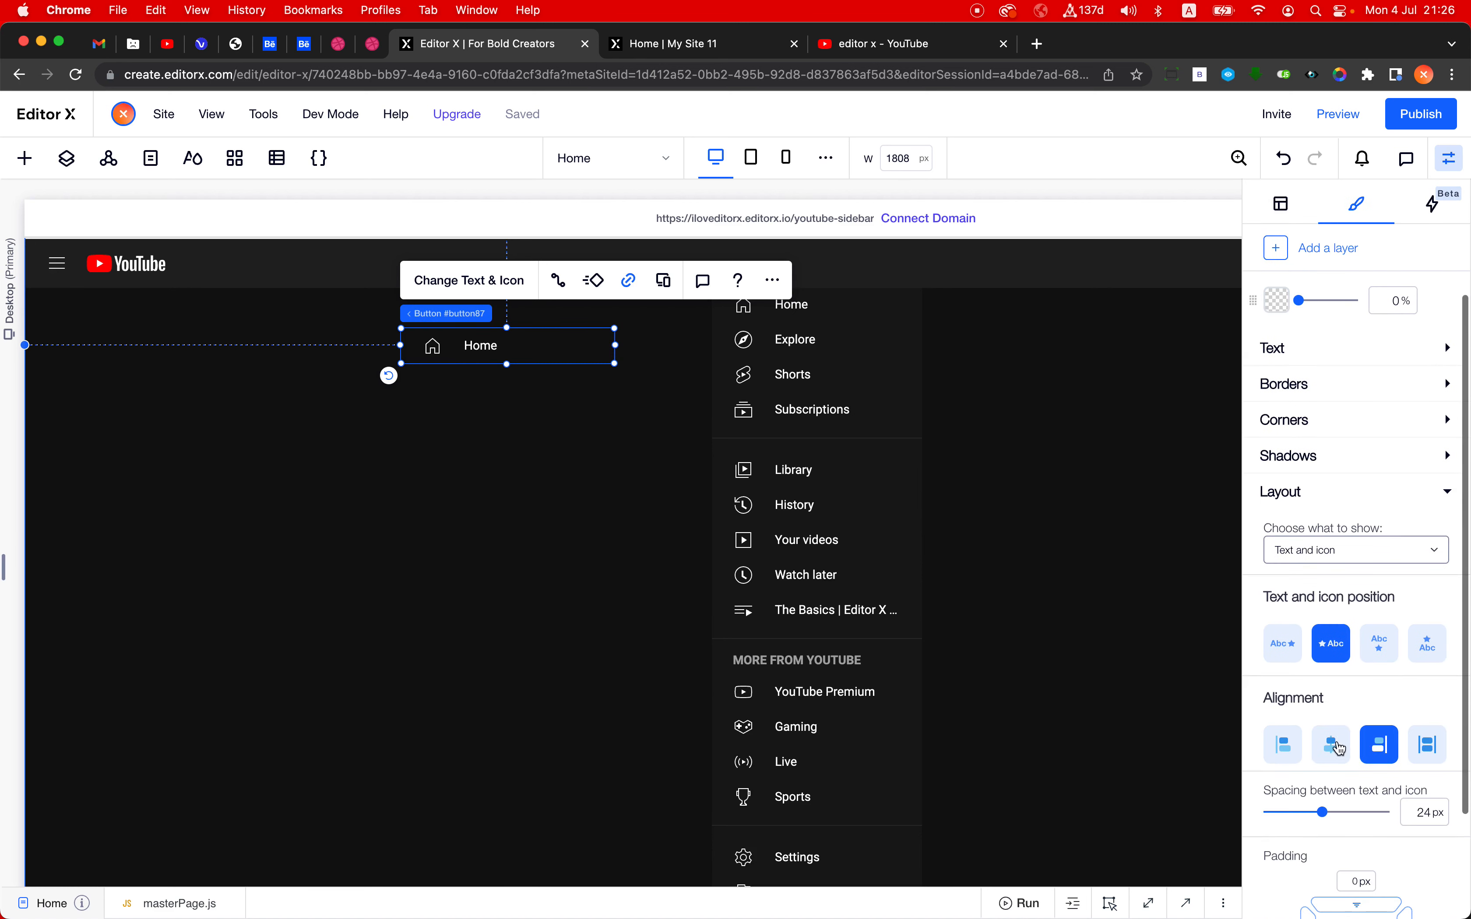
pyautogui.click(1380, 644)
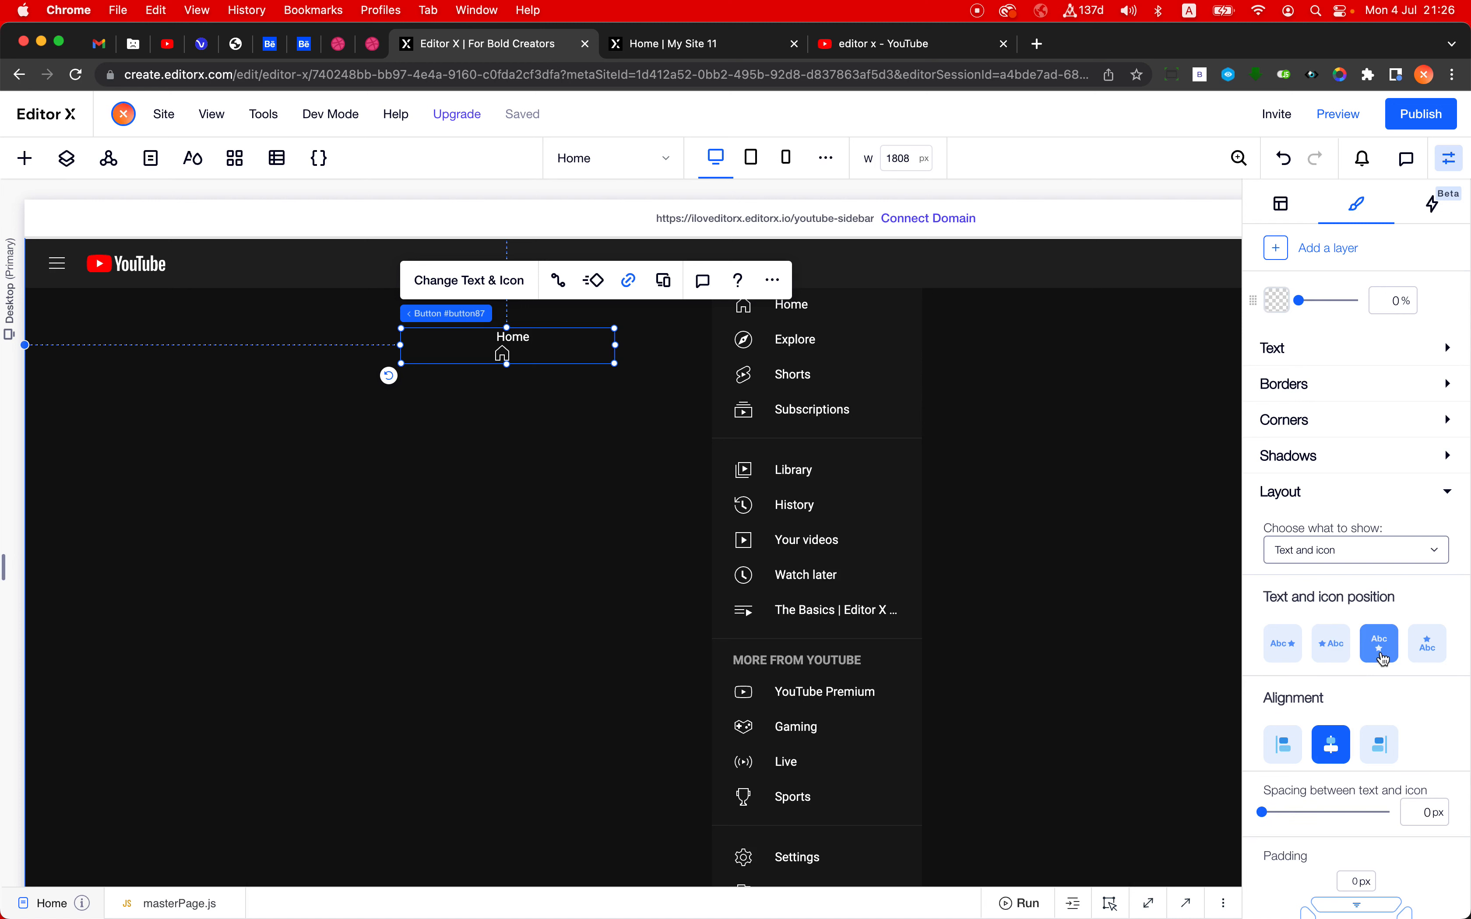
pyautogui.click(1427, 659)
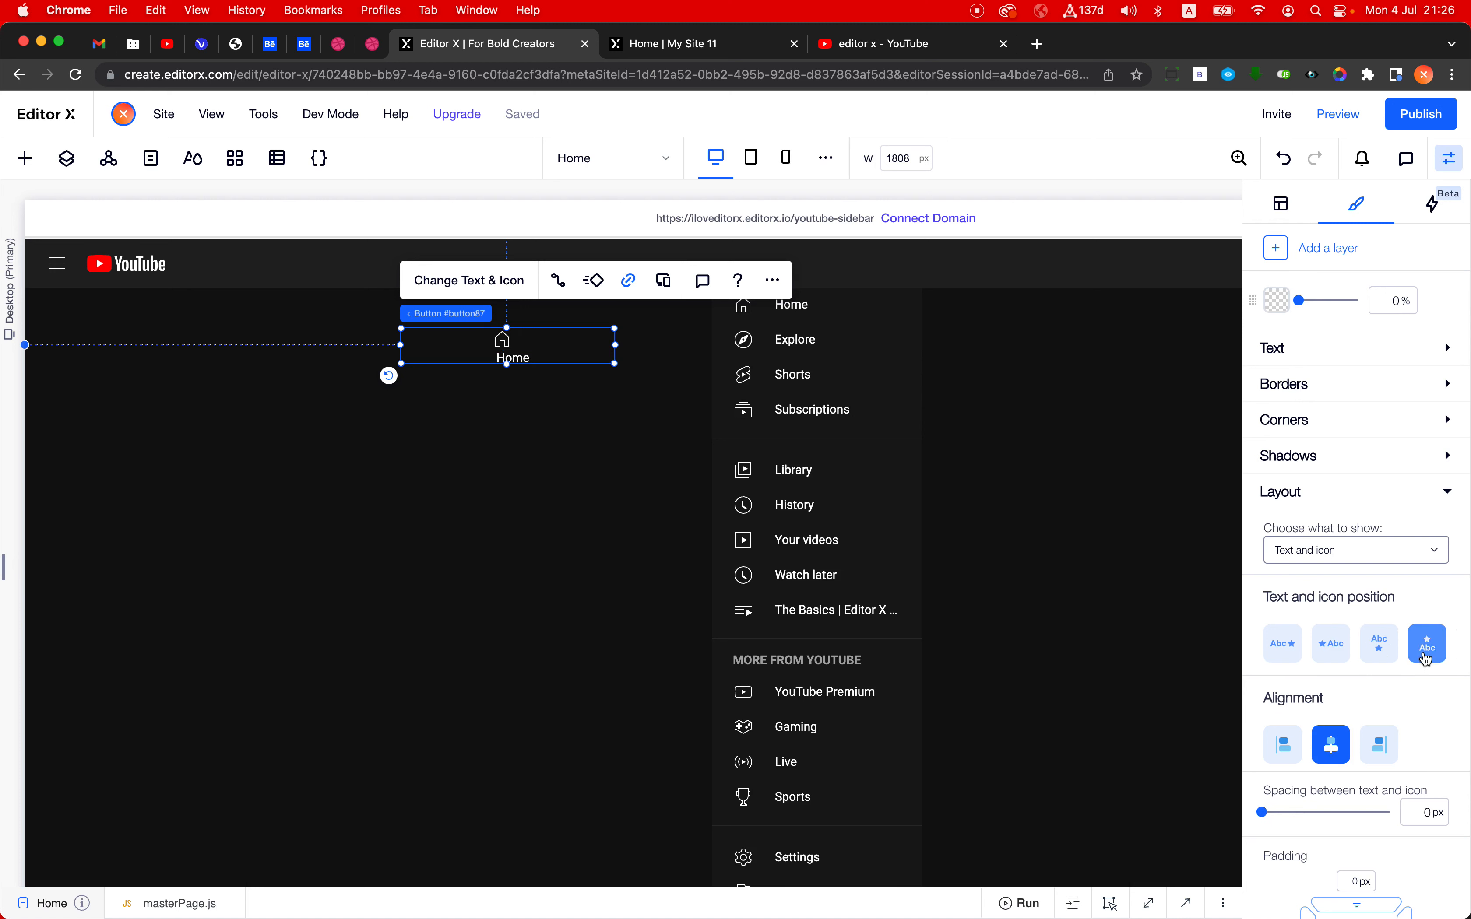
pyautogui.click(1328, 655)
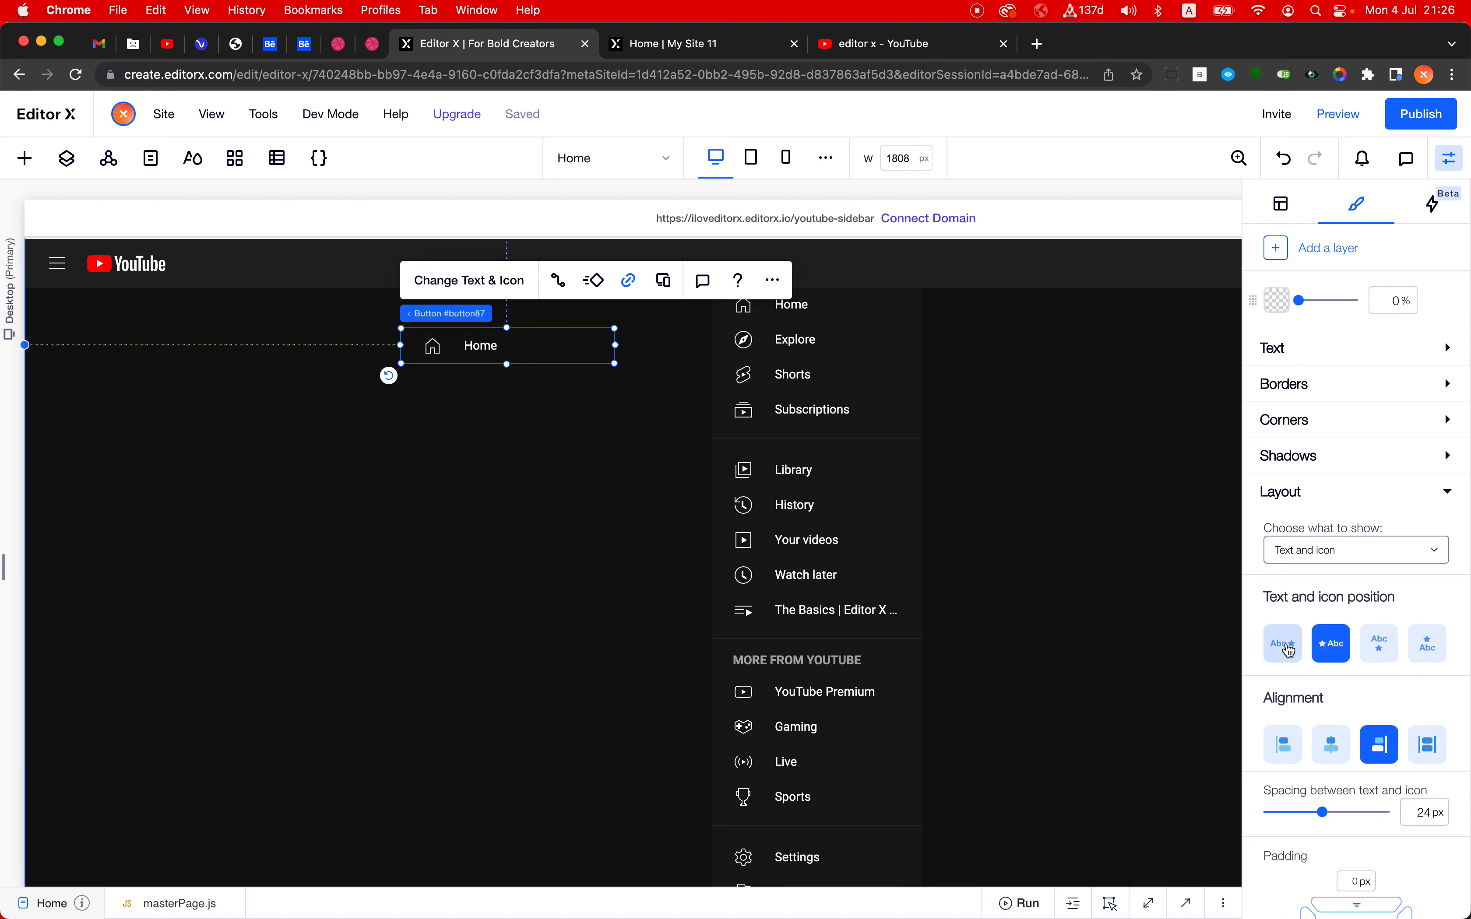
# - Try 0 px spacing and the icon below the text on the pasted Home button, and undo both changes
pyautogui.scroll(-2, 1336, 669)
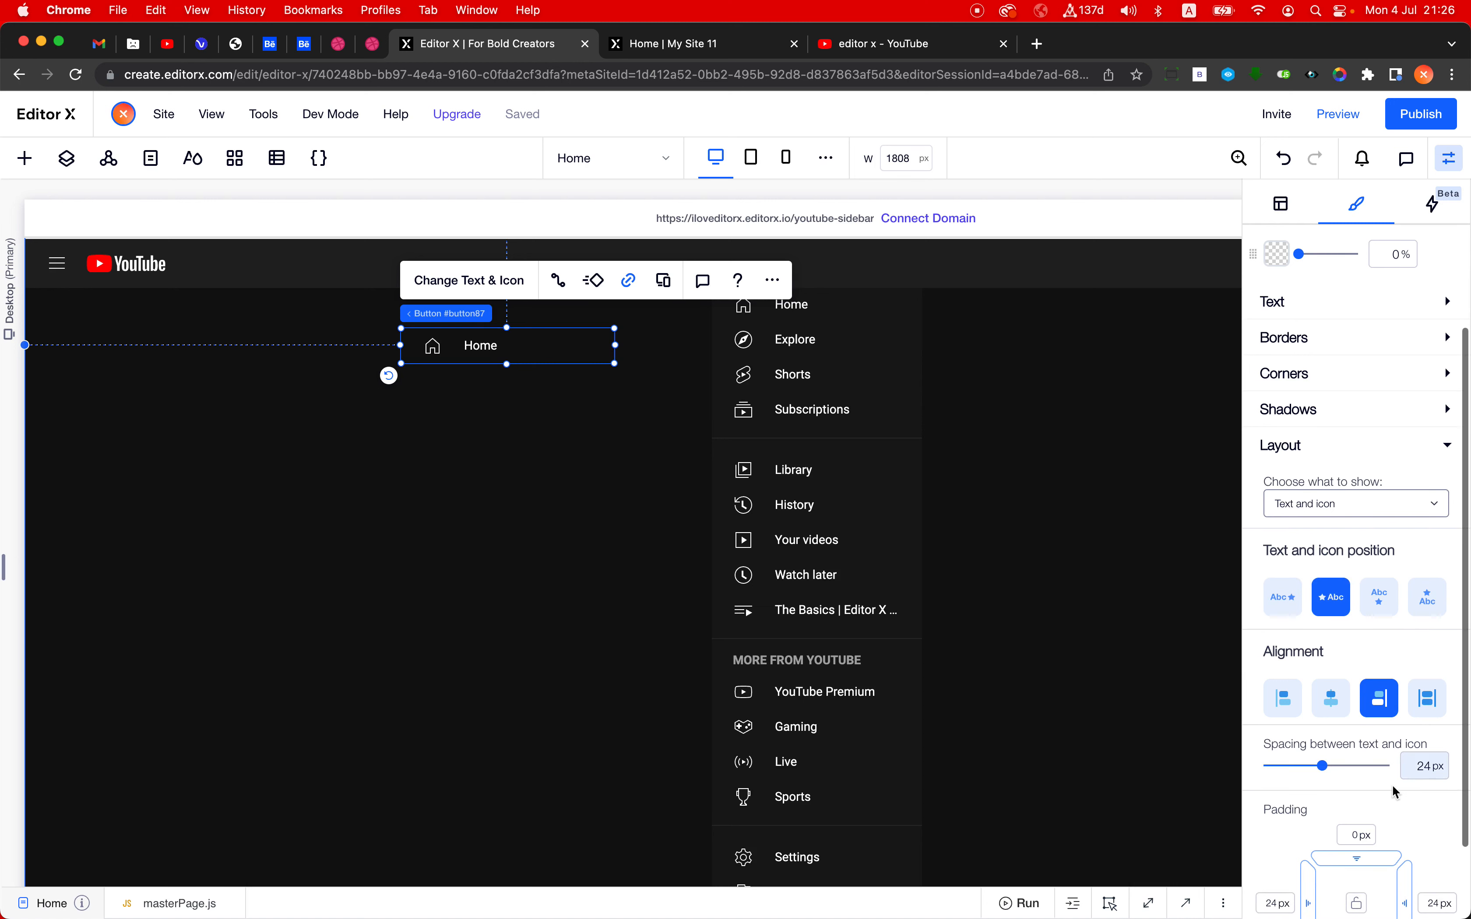
pyautogui.click(1437, 776)
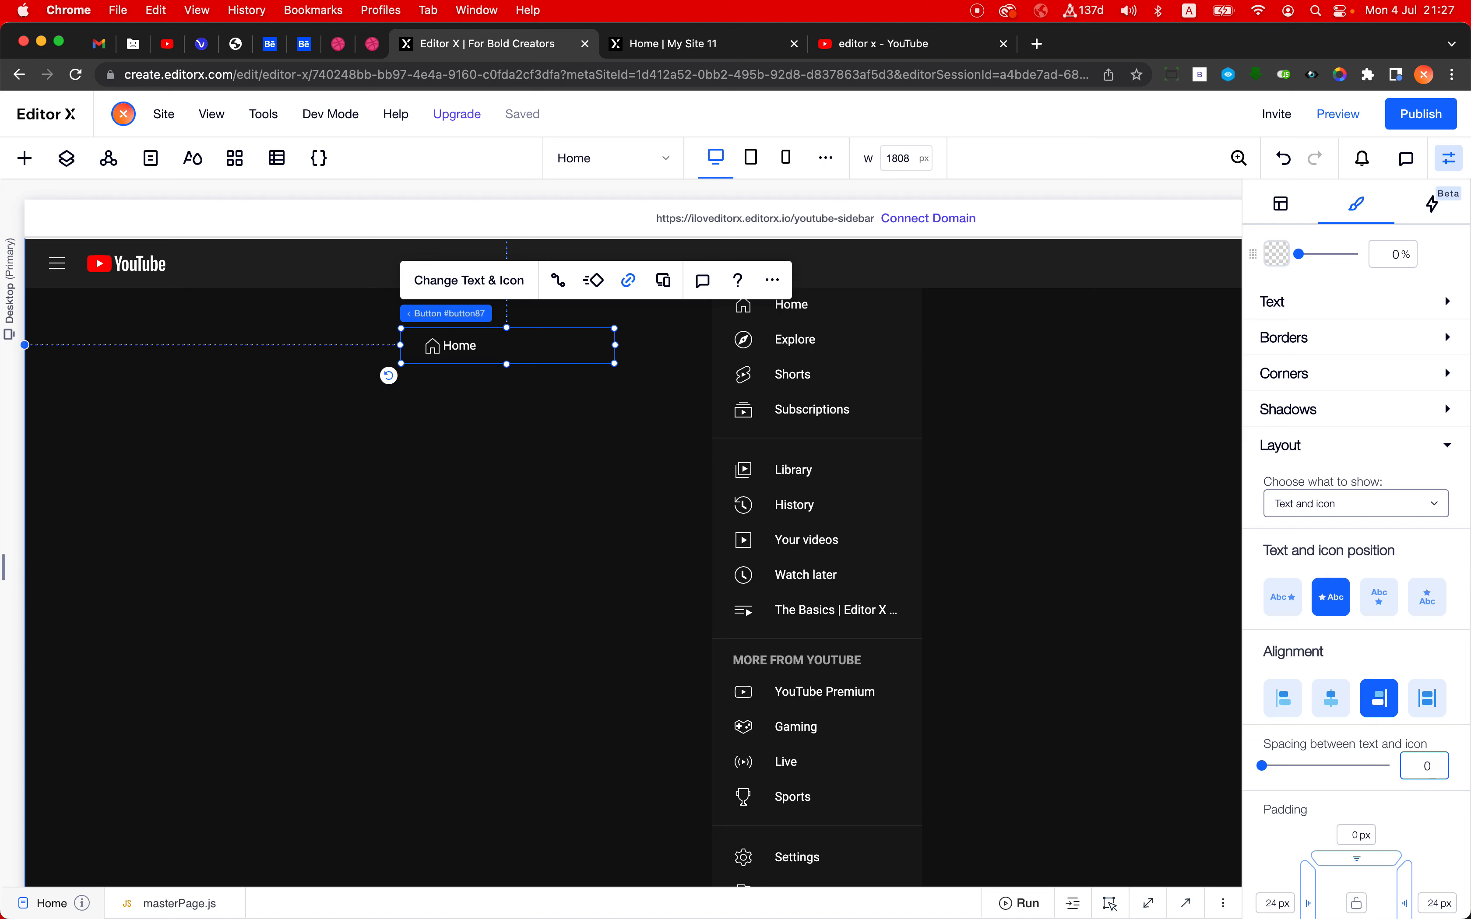
pyautogui.click(1378, 599)
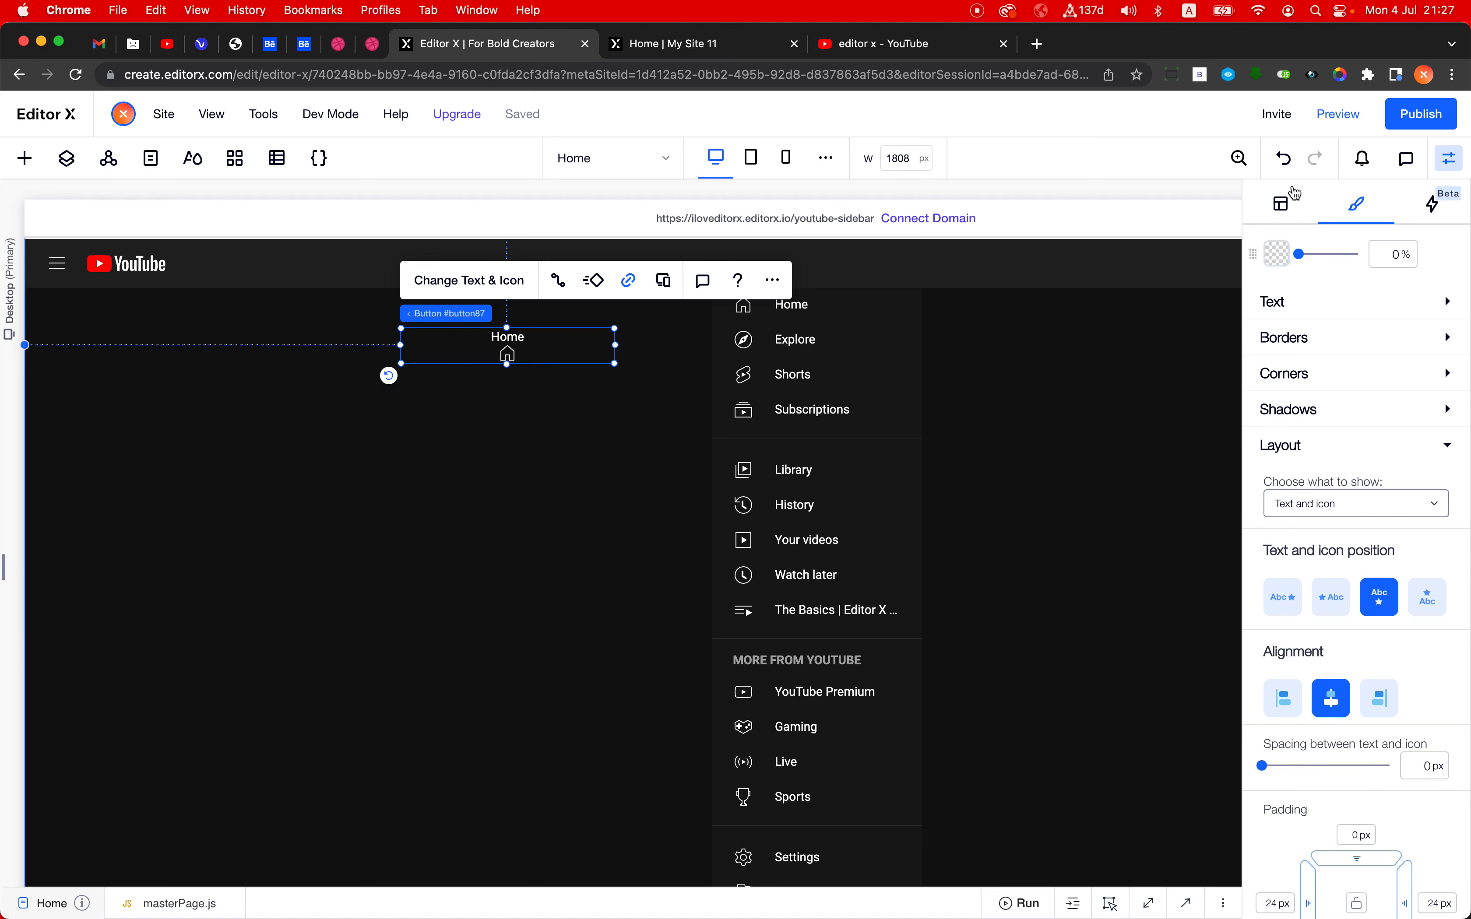
pyautogui.click(1286, 161)
pyautogui.click(1092, 366)
pyautogui.click(1288, 161)
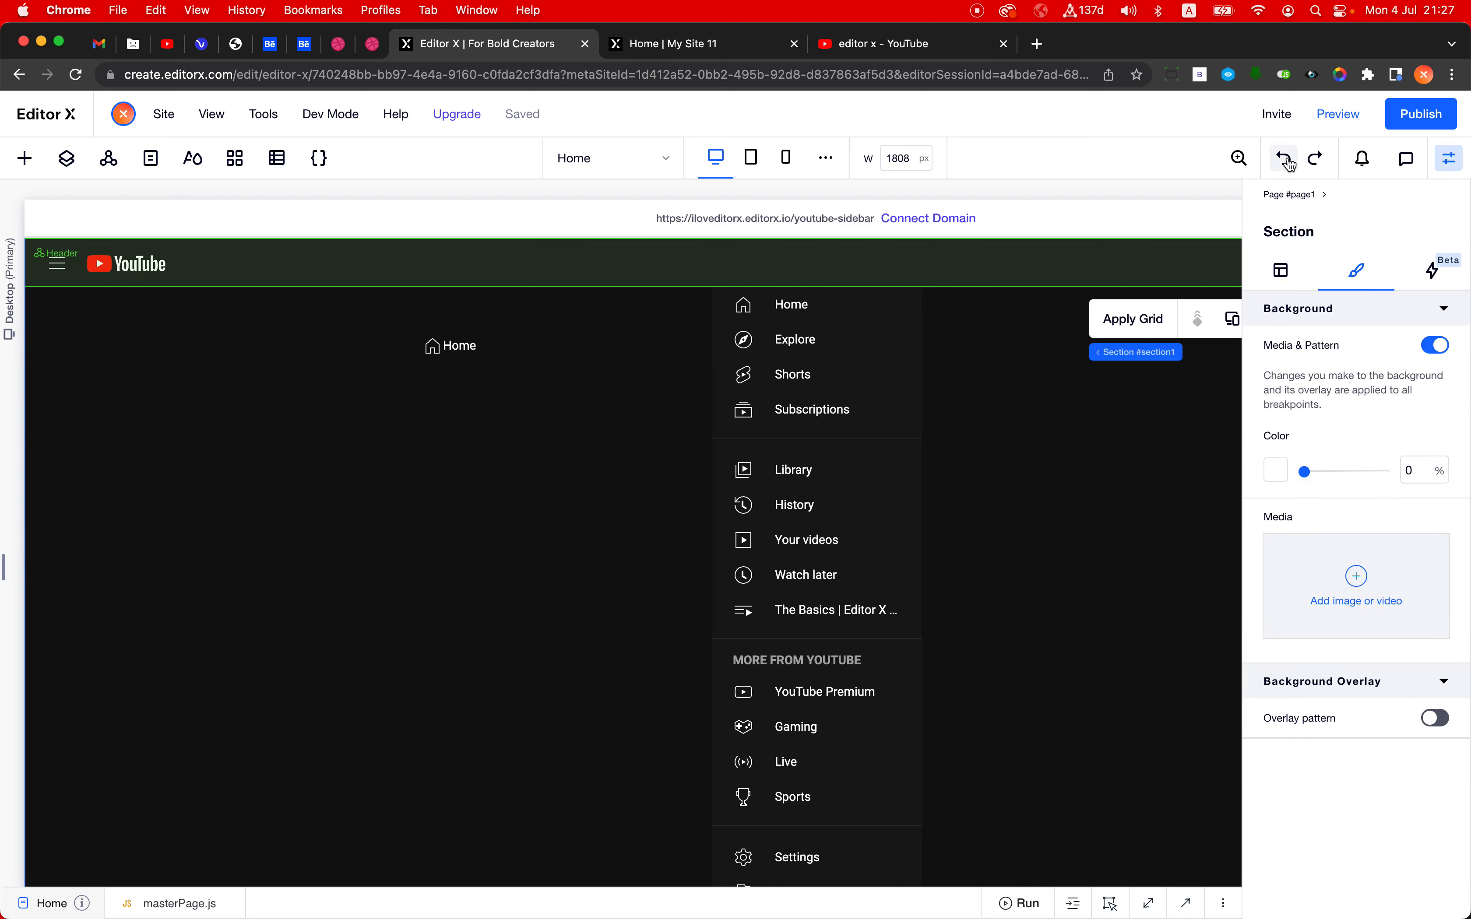
pyautogui.click(1286, 161)
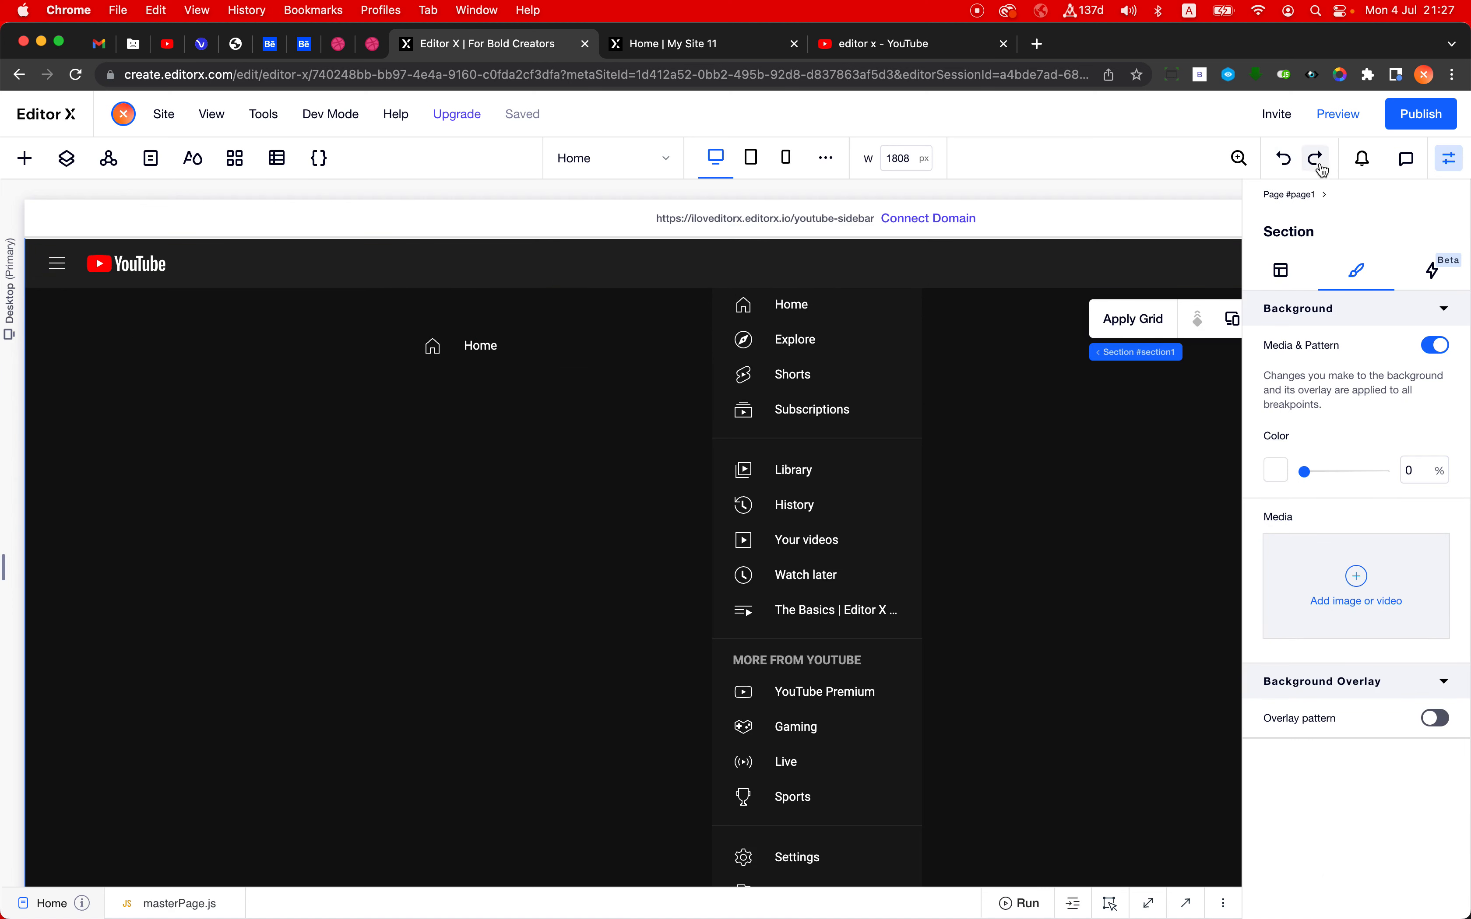
# - View the button states available for the pasted Home button
pyautogui.click(523, 350)
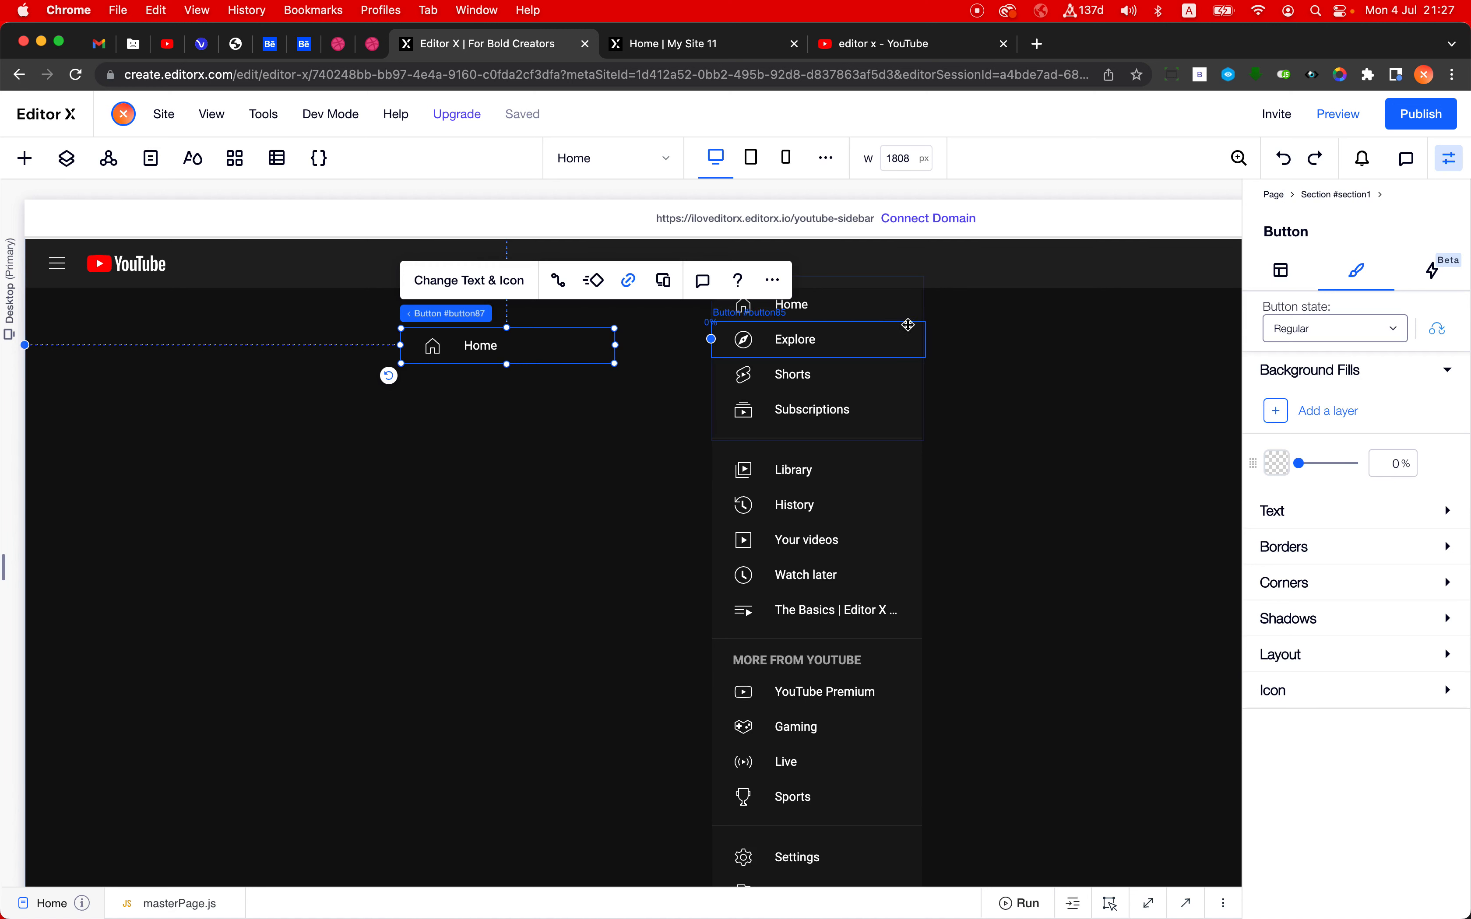
pyautogui.click(1326, 330)
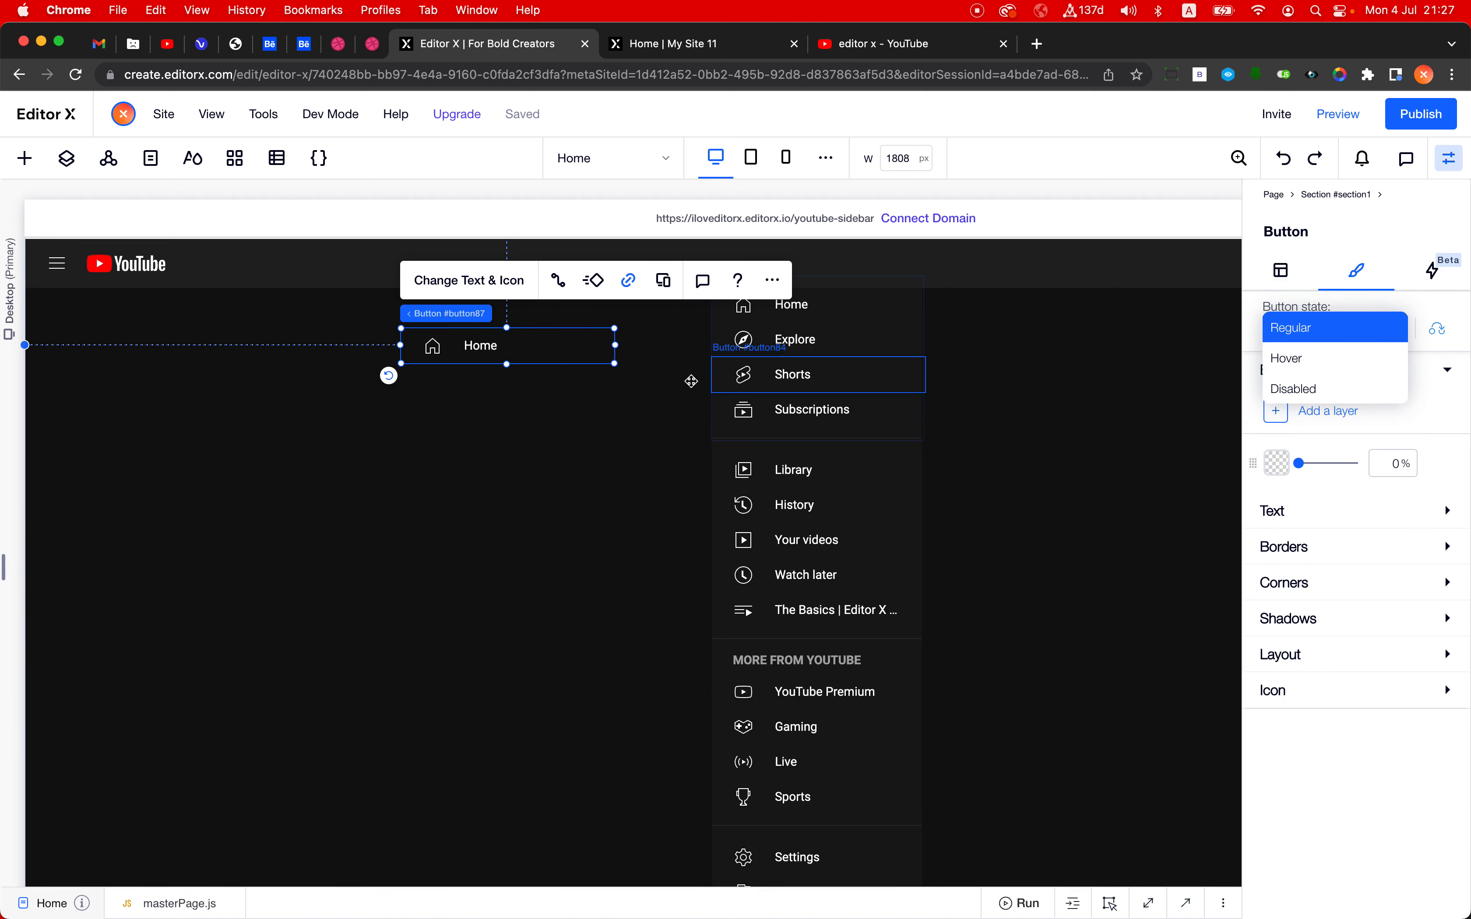
pyautogui.click(640, 391)
# - Duplicate the pasted Home button to form a column of four, and select all four buttons together
pyautogui.click(503, 344)
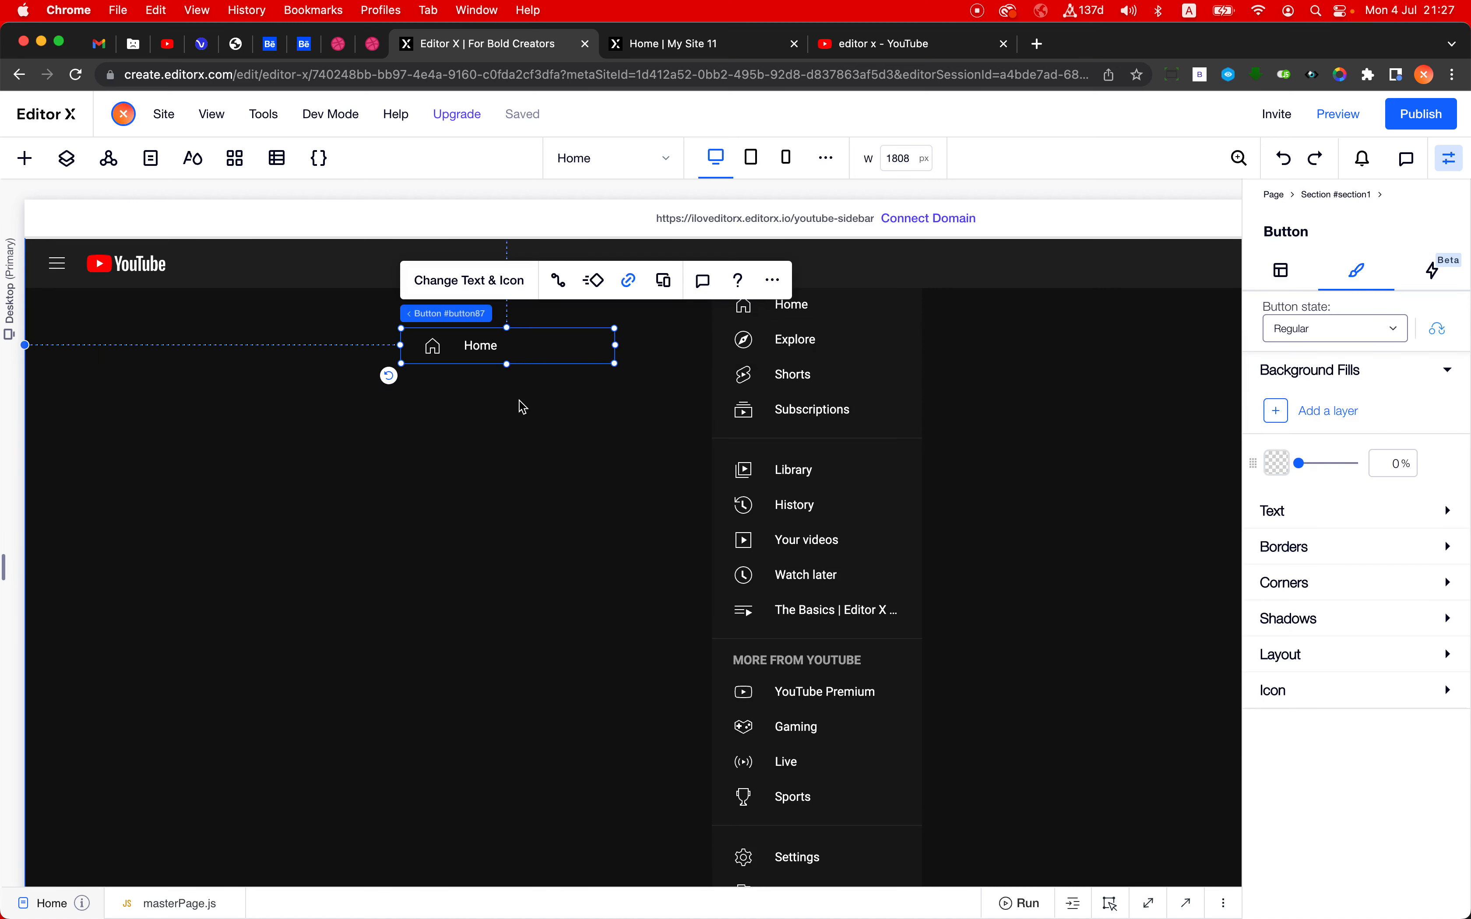
pyautogui.moveTo(484, 361); pyautogui.dragTo(510, 394)
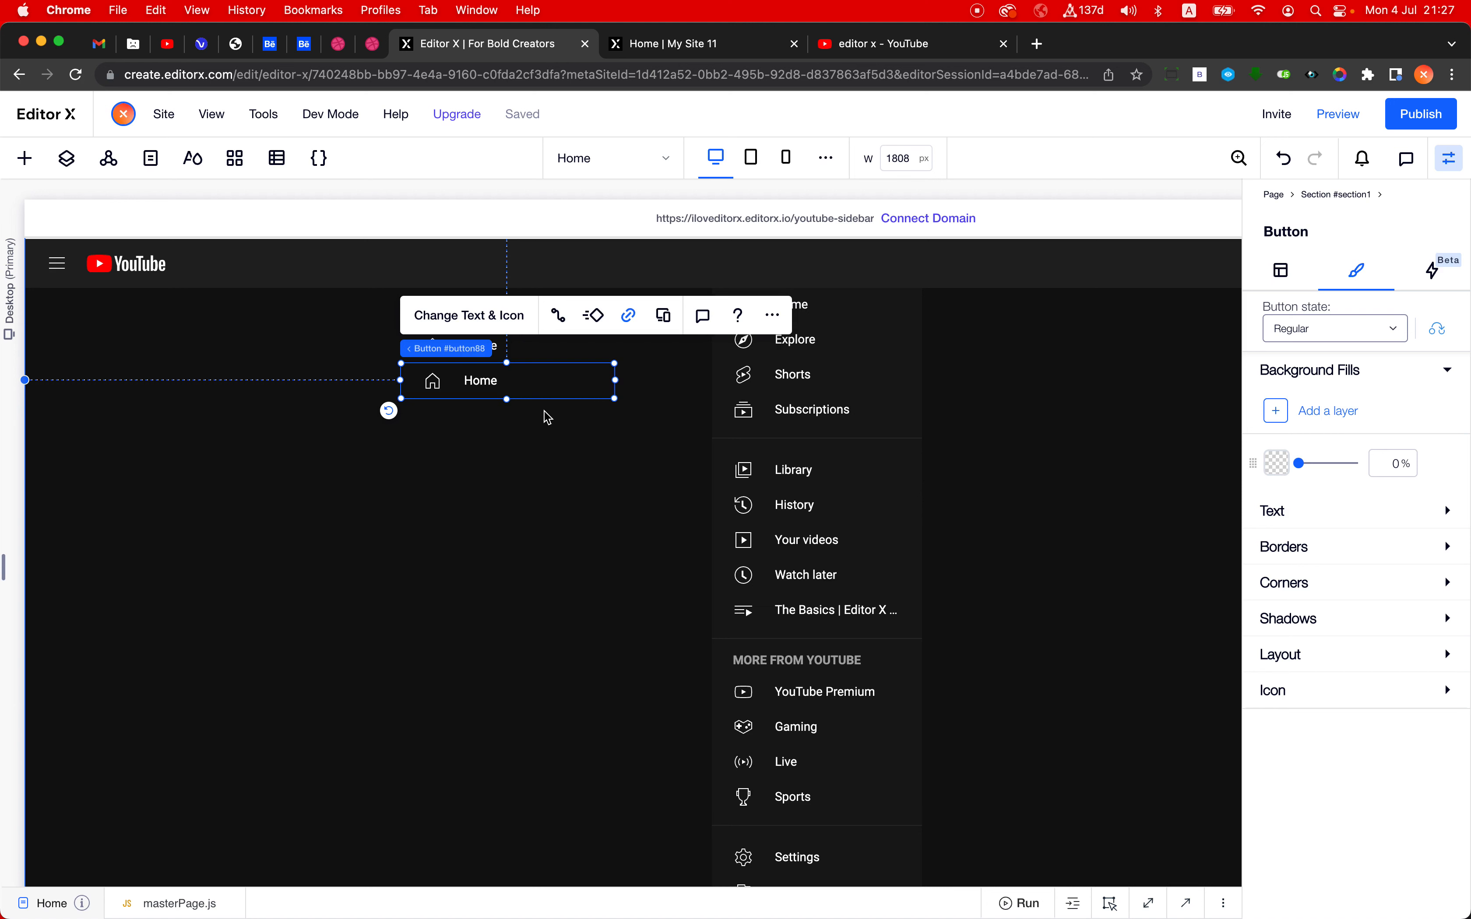
pyautogui.press('super+d')
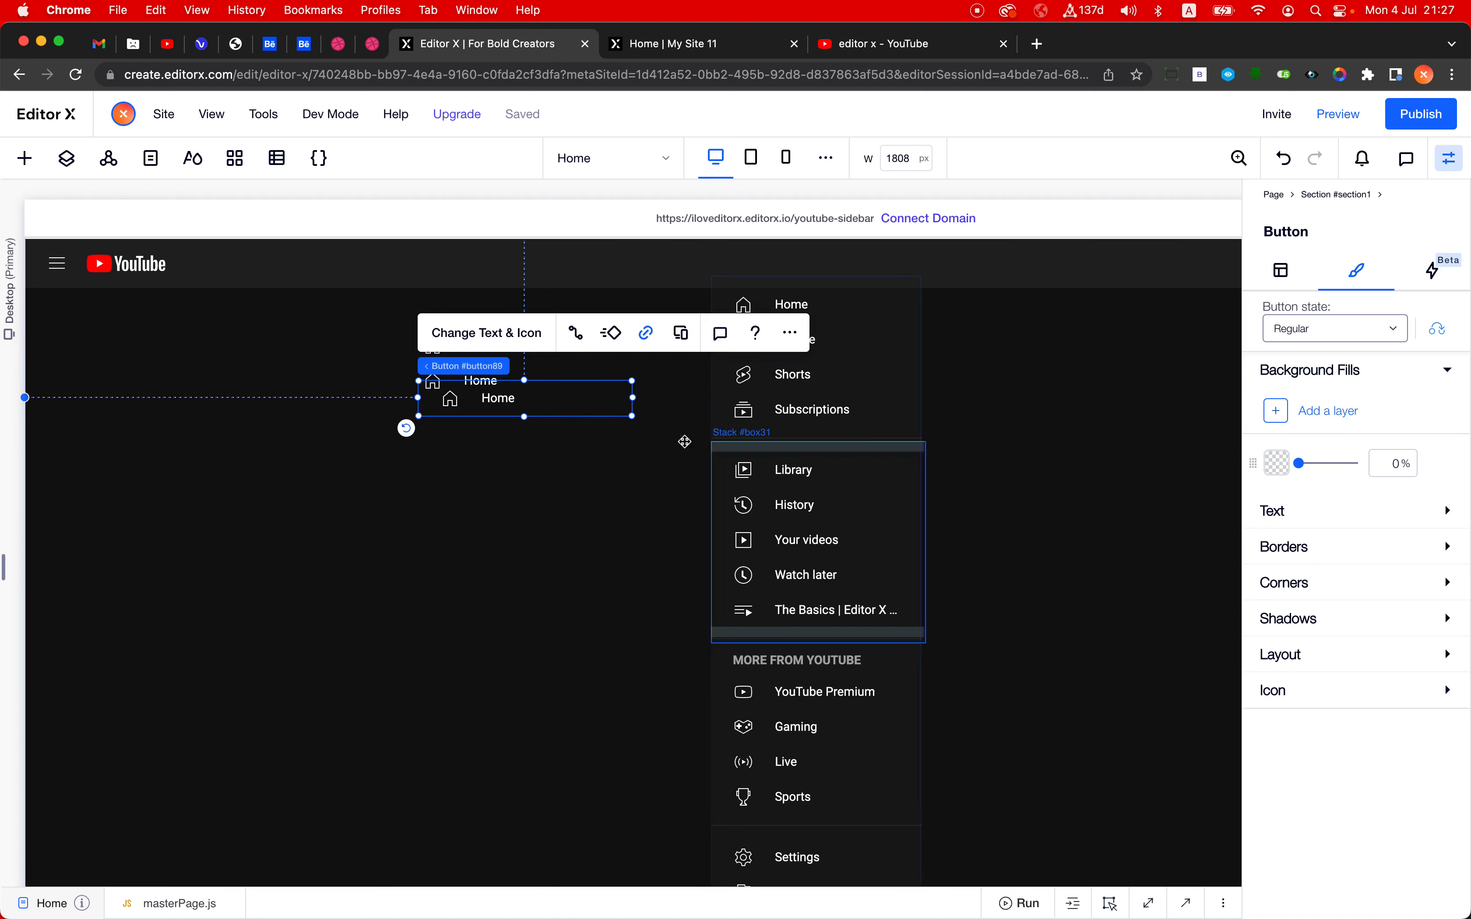
pyautogui.moveTo(526, 405); pyautogui.dragTo(523, 449)
pyautogui.keyDown('shift'); pyautogui.click(479, 350); pyautogui.keyUp('shift')
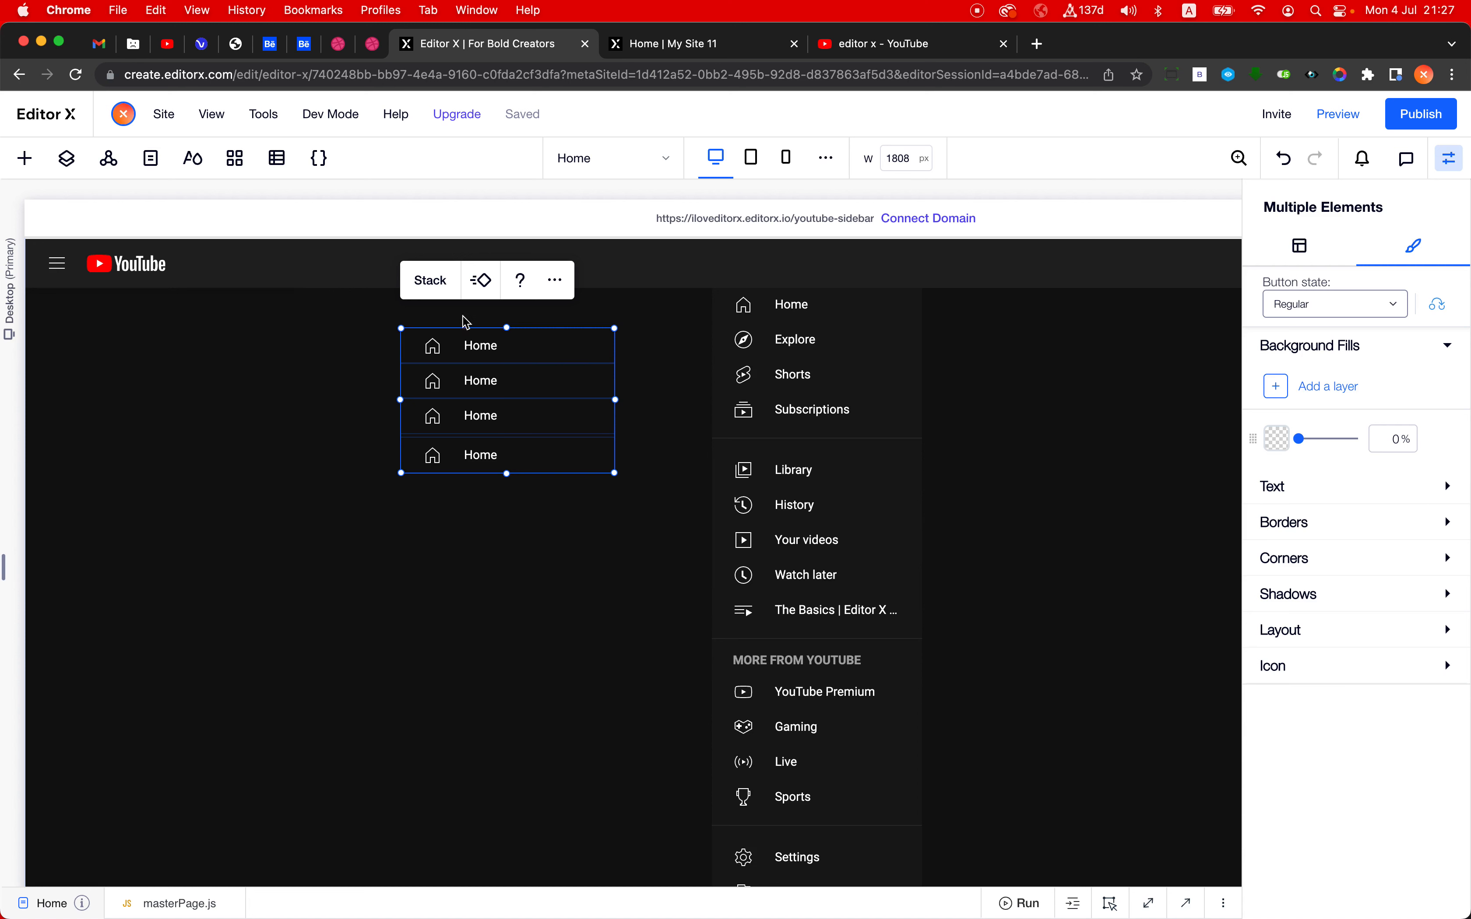
# - Combine the four selected Home buttons into a stack and check the buttons inside it in the layer tree
pyautogui.click(432, 284)
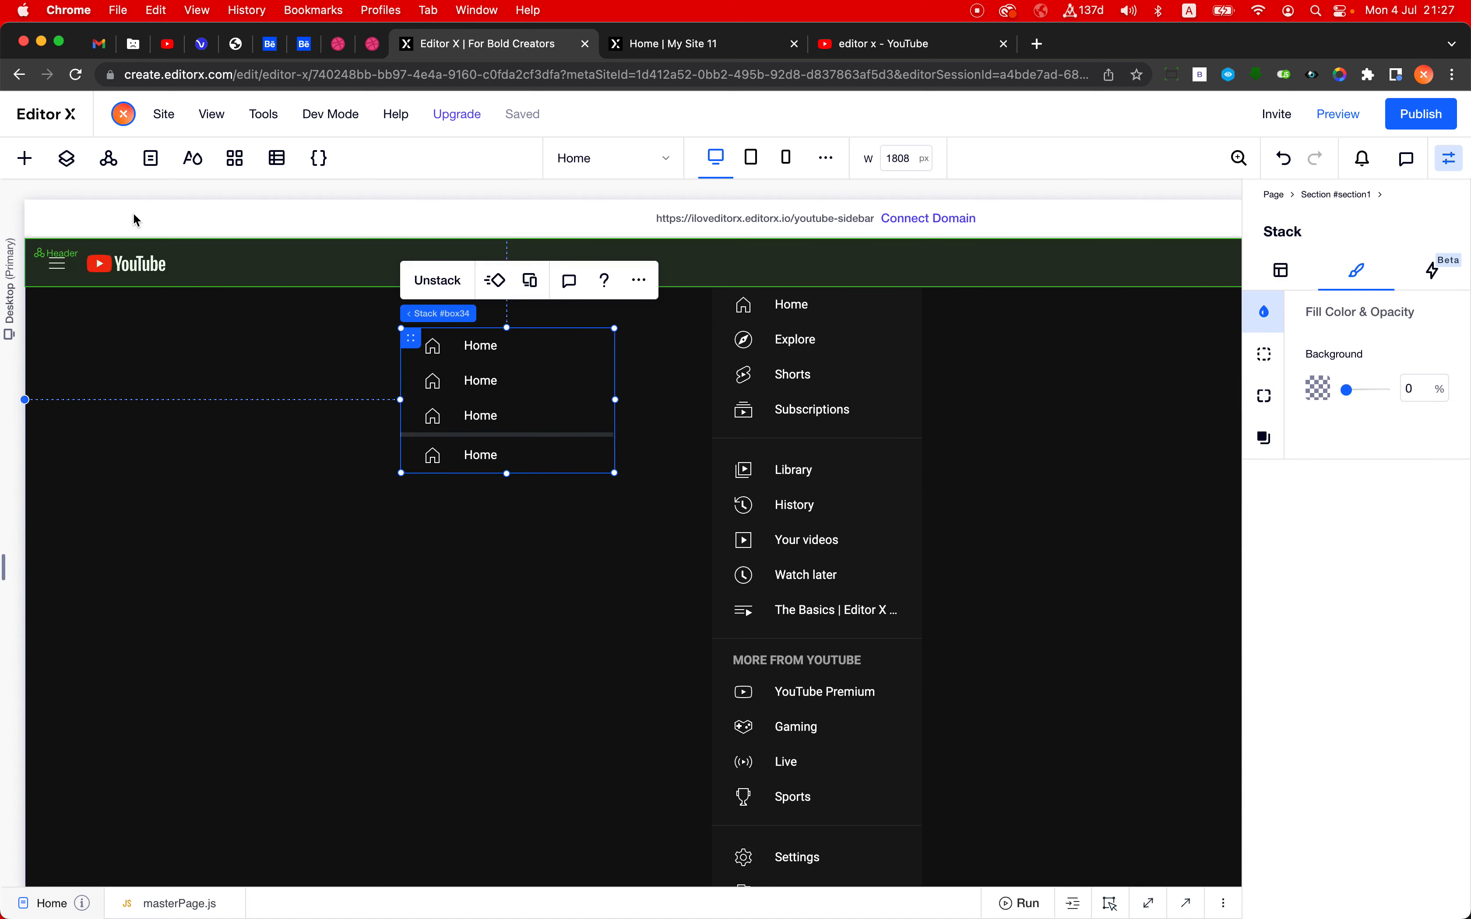
pyautogui.click(66, 158)
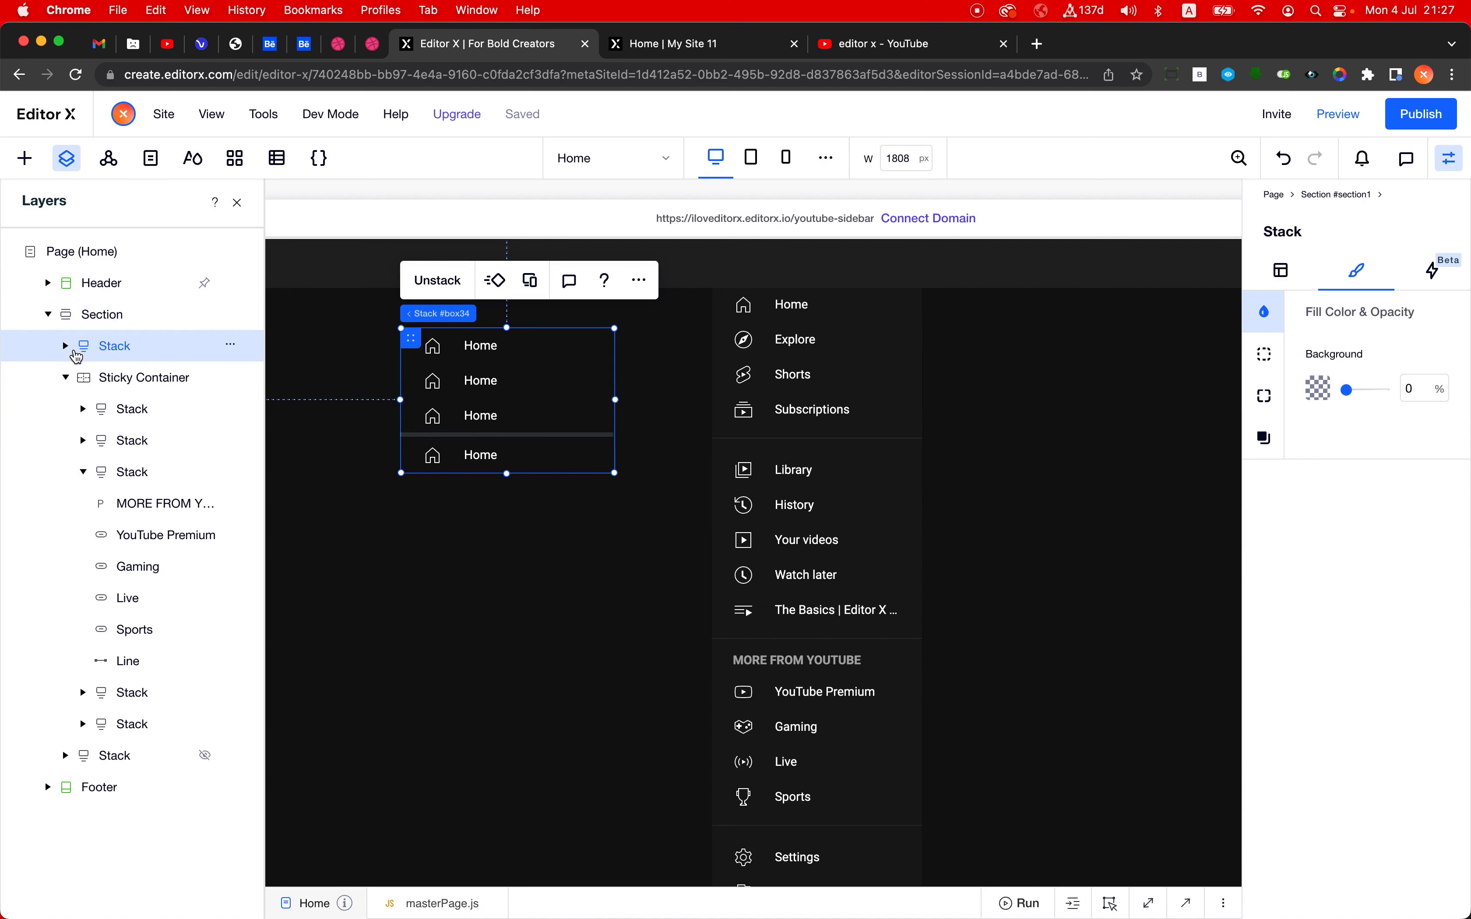
pyautogui.click(65, 377)
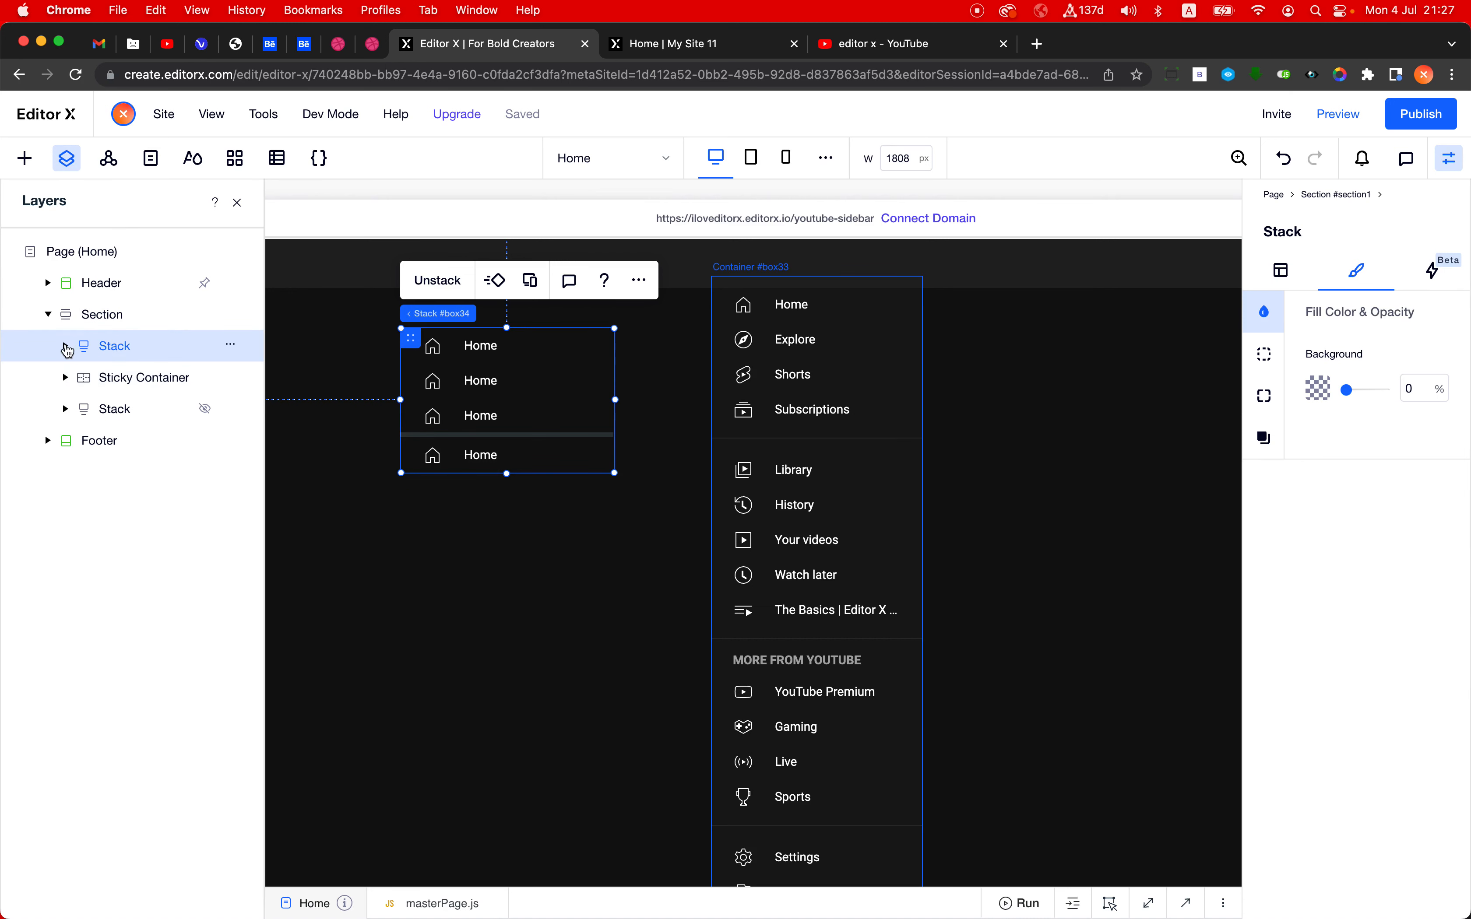
pyautogui.click(65, 346)
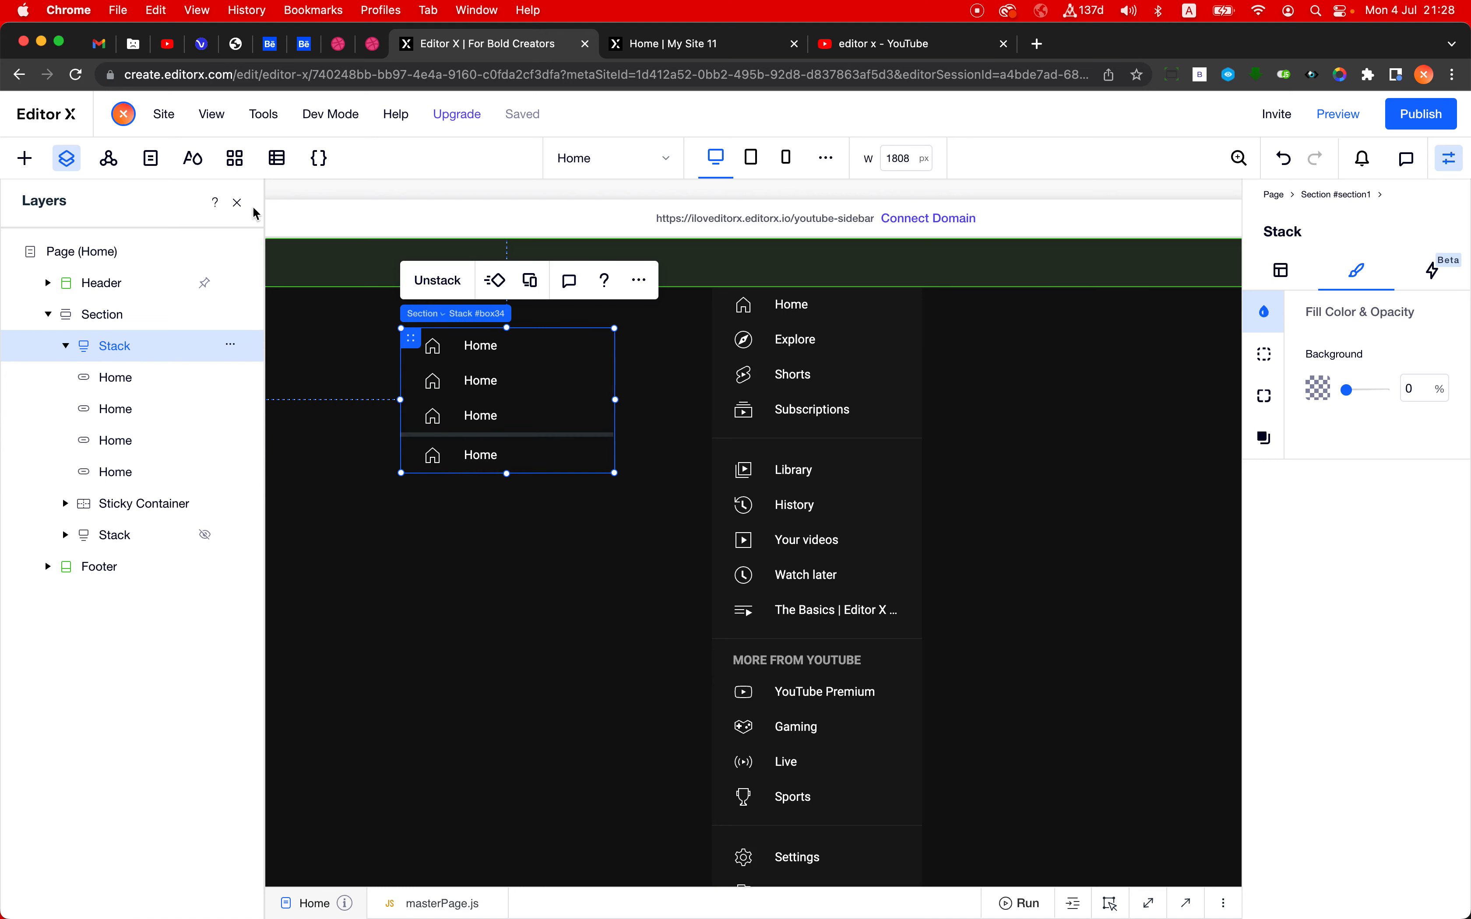
pyautogui.click(237, 202)
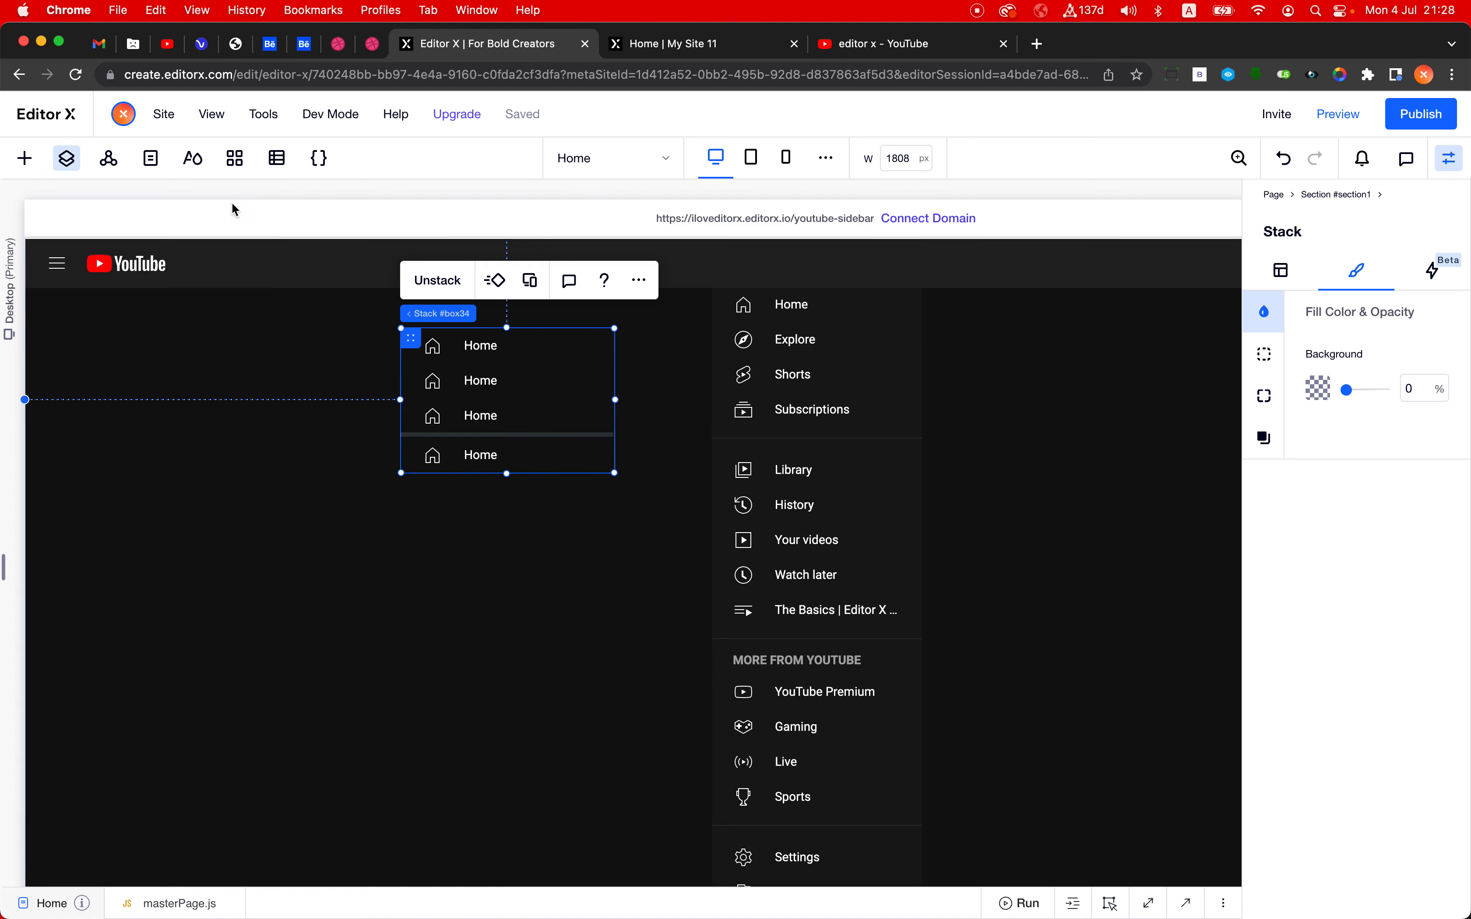
# - Set the item spacing of the new Home button stack to 0 px
pyautogui.click(1281, 274)
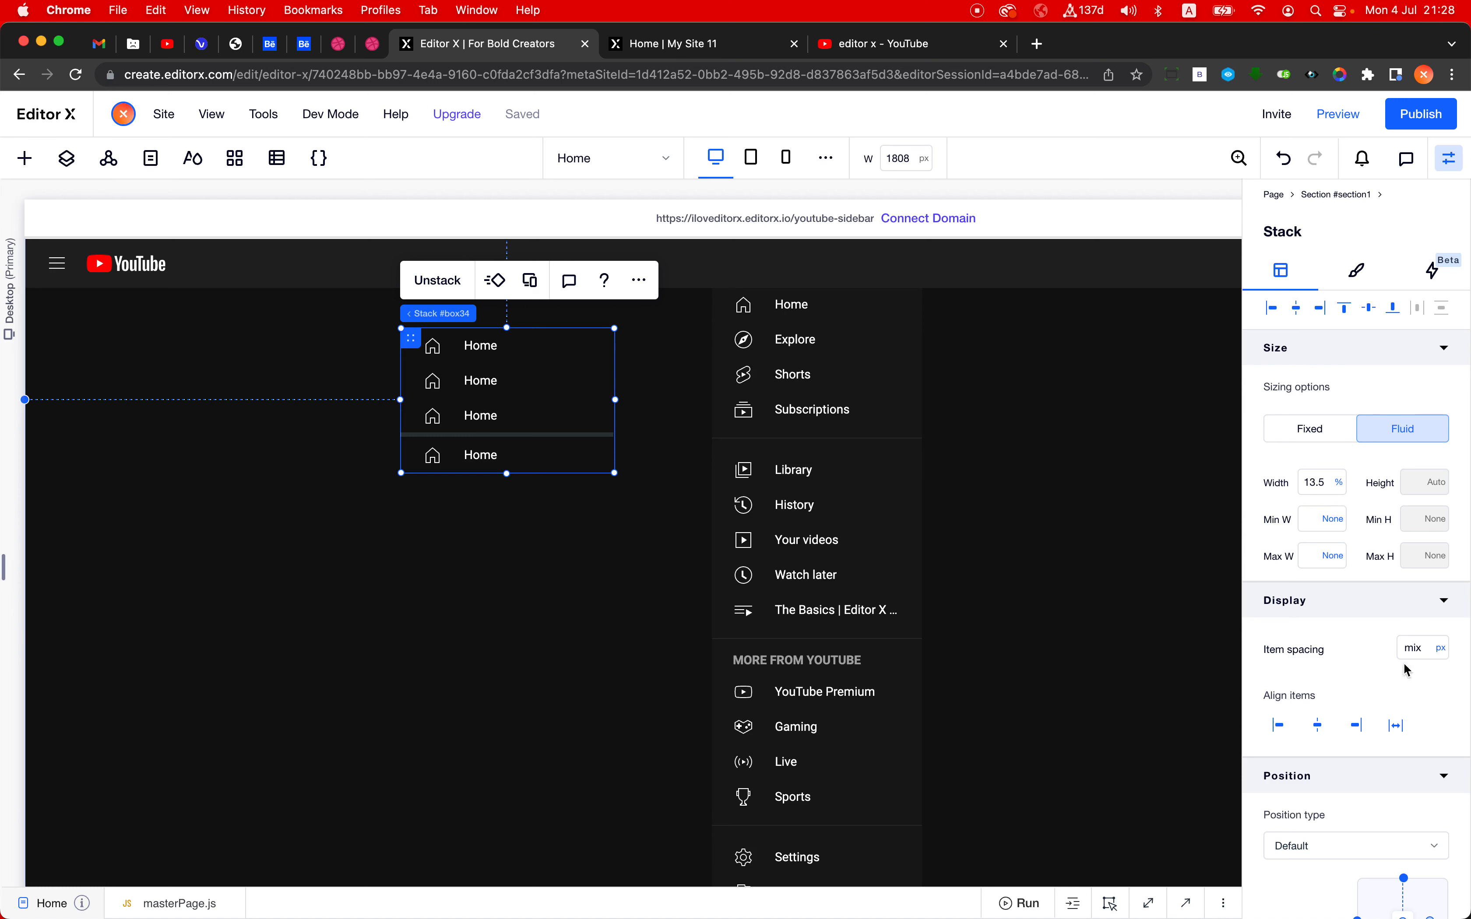
pyautogui.click(1410, 650)
pyautogui.press('Return')
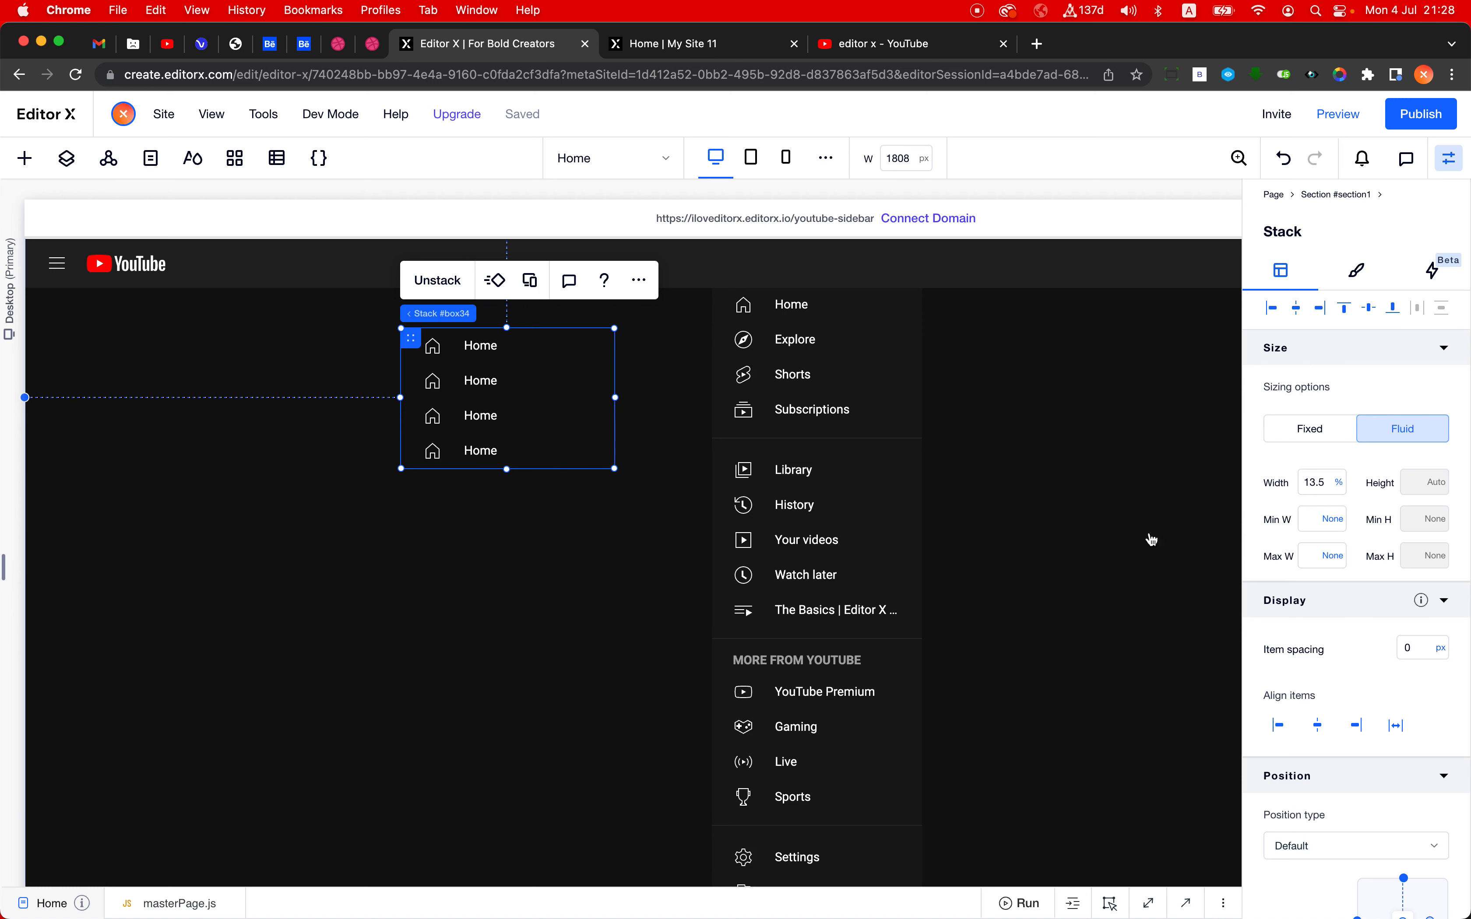
# - Try aligning the Home button stack with the section's left edge, and undo the alignment
pyautogui.click(1273, 308)
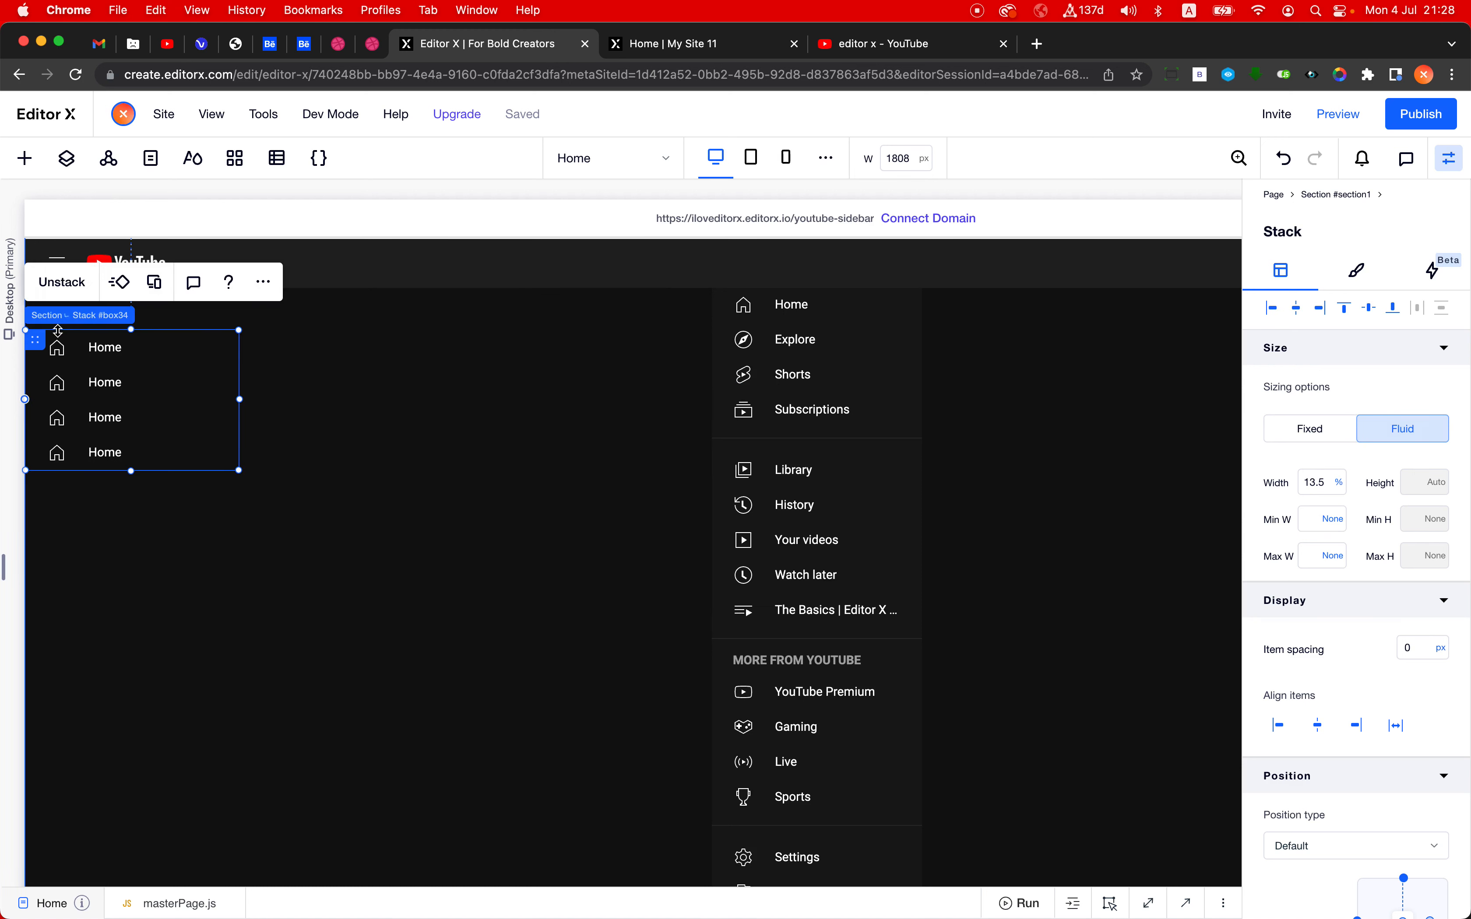
pyautogui.press('super+z')
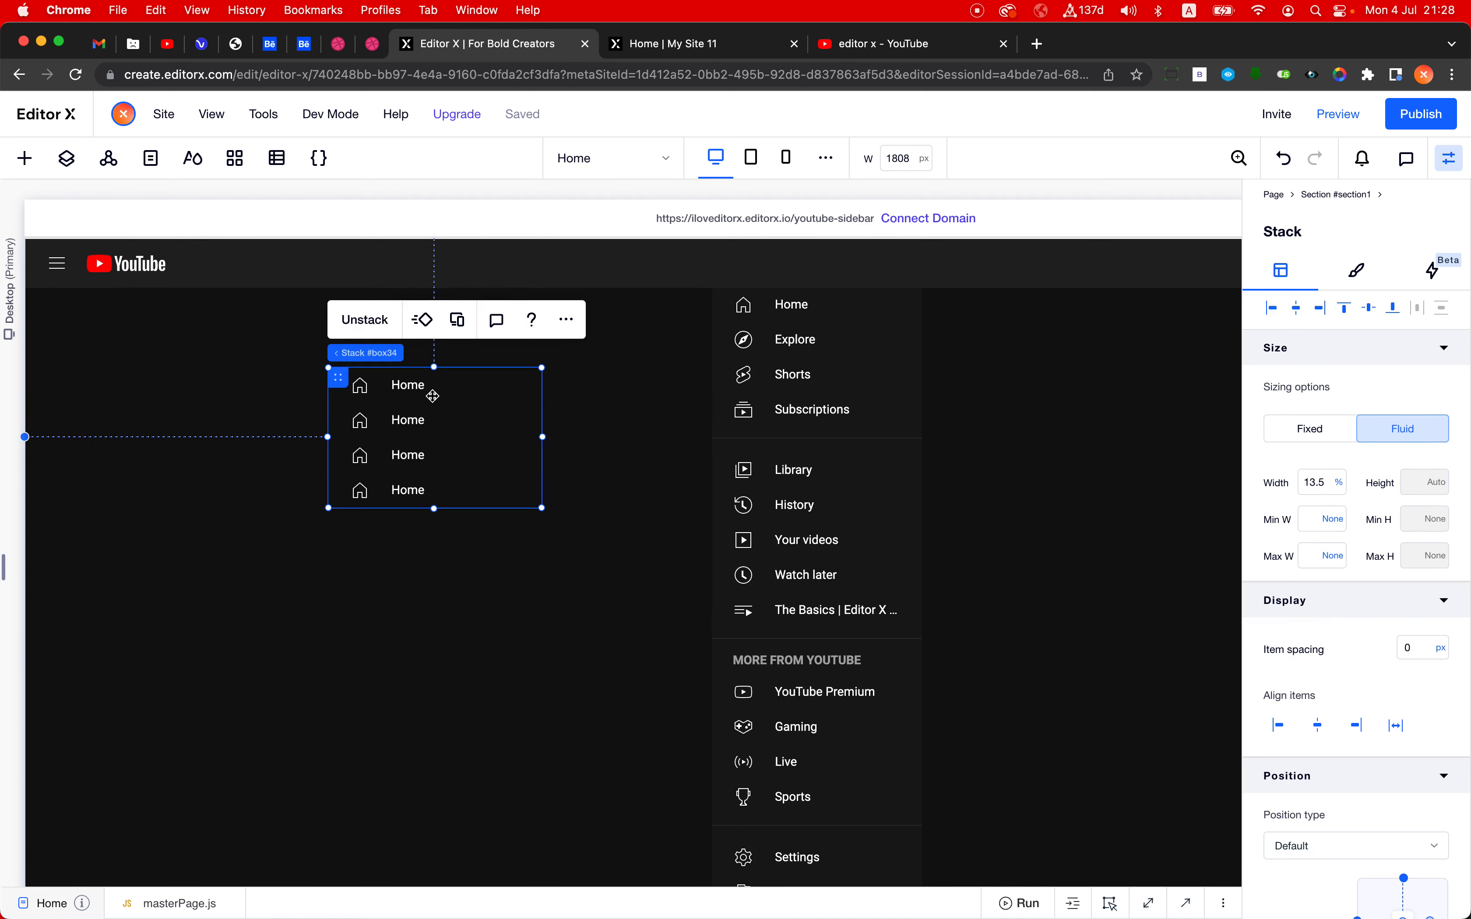
# - Inspect the layout settings of each of the four Home buttons in the stack, and clear the button selection
pyautogui.click(440, 394)
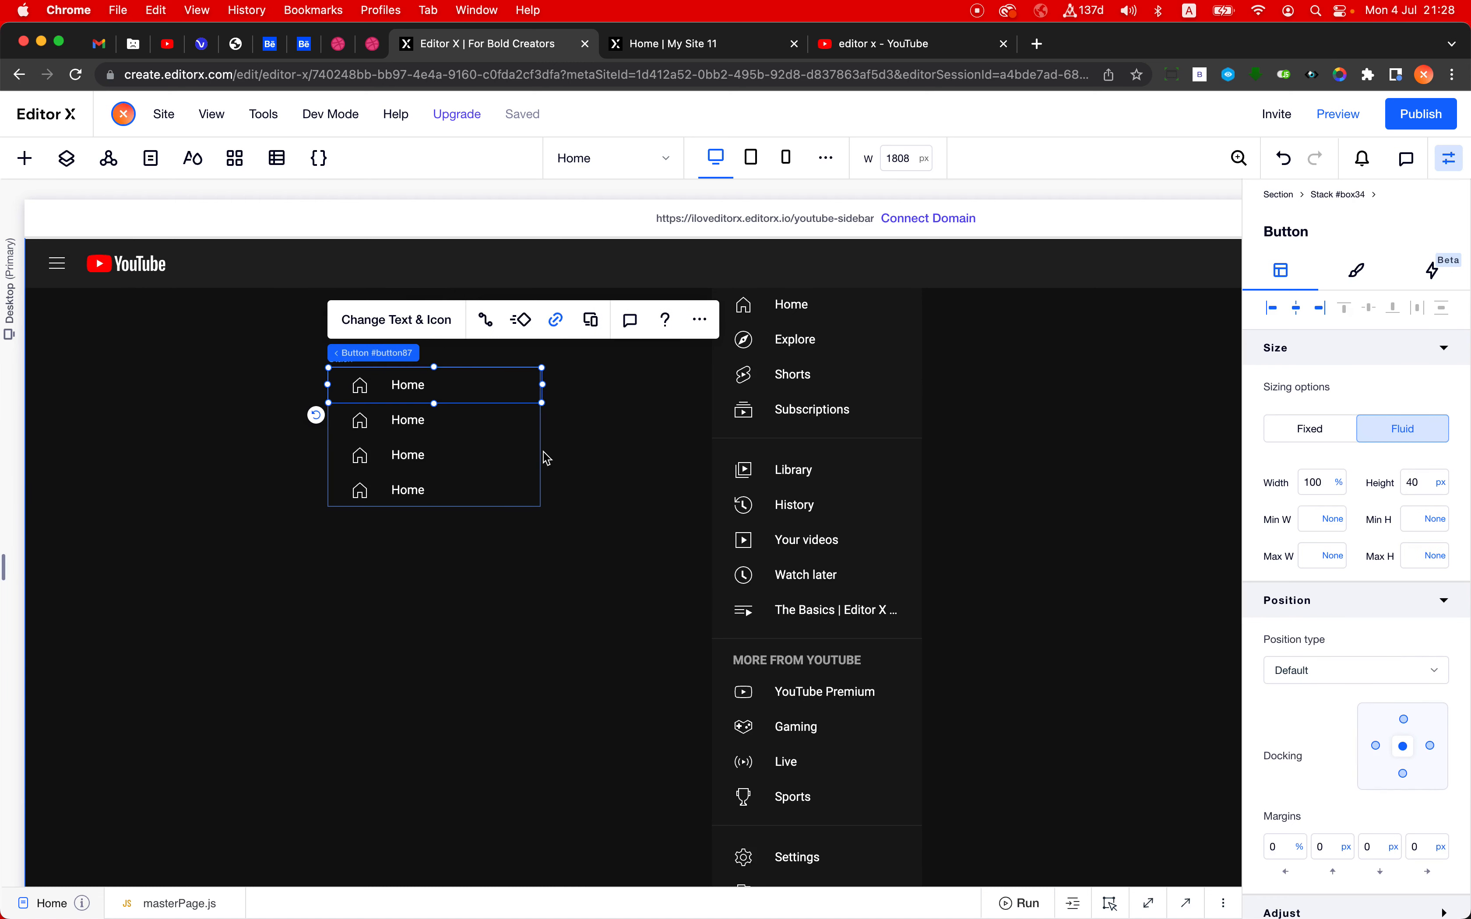
pyautogui.click(484, 422)
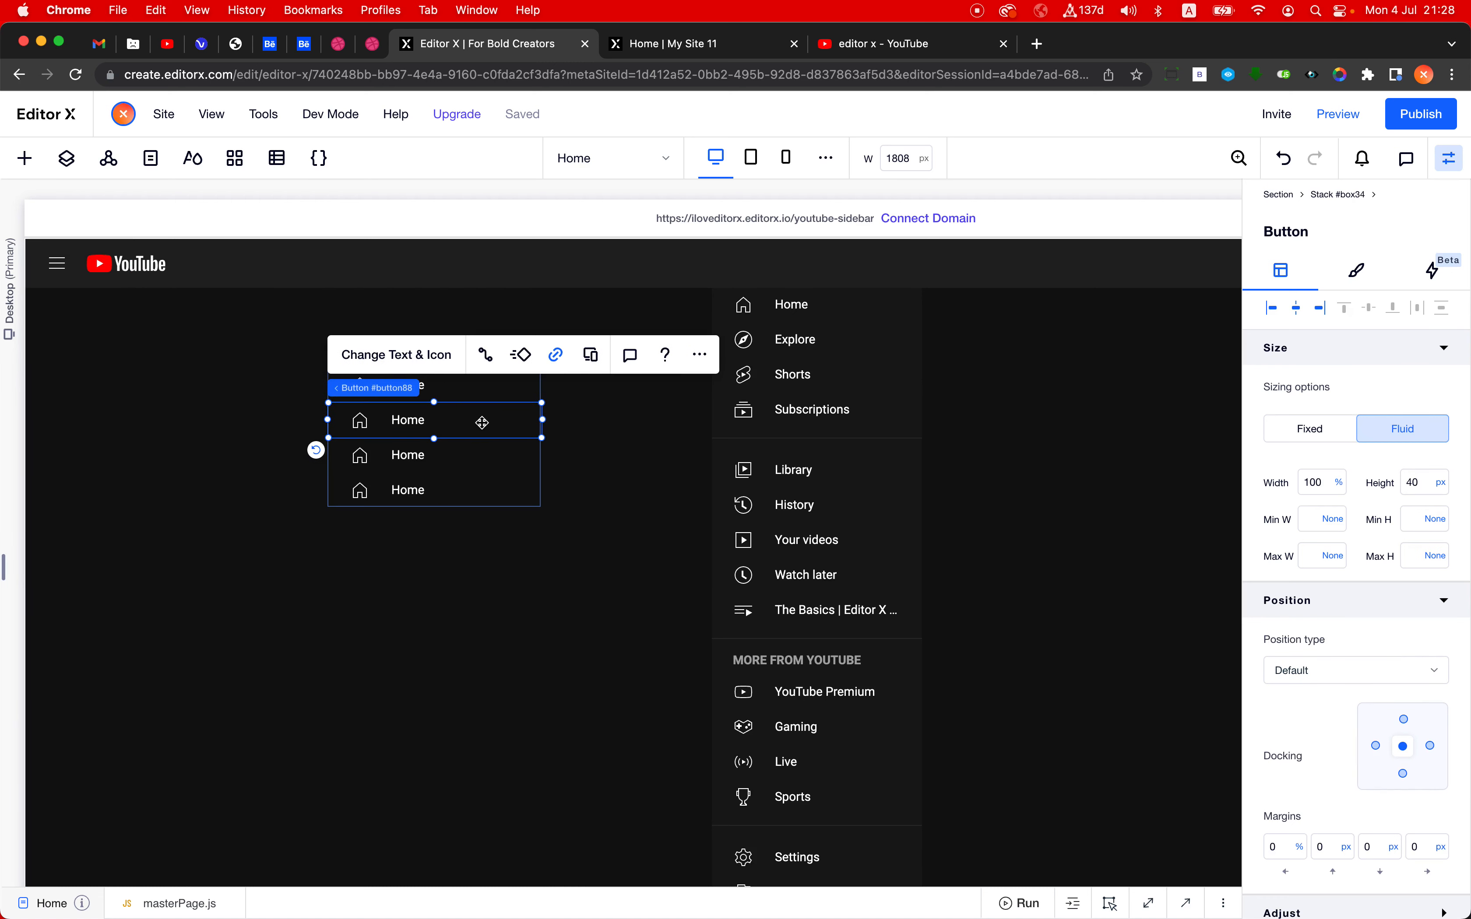
pyautogui.click(488, 455)
pyautogui.click(480, 497)
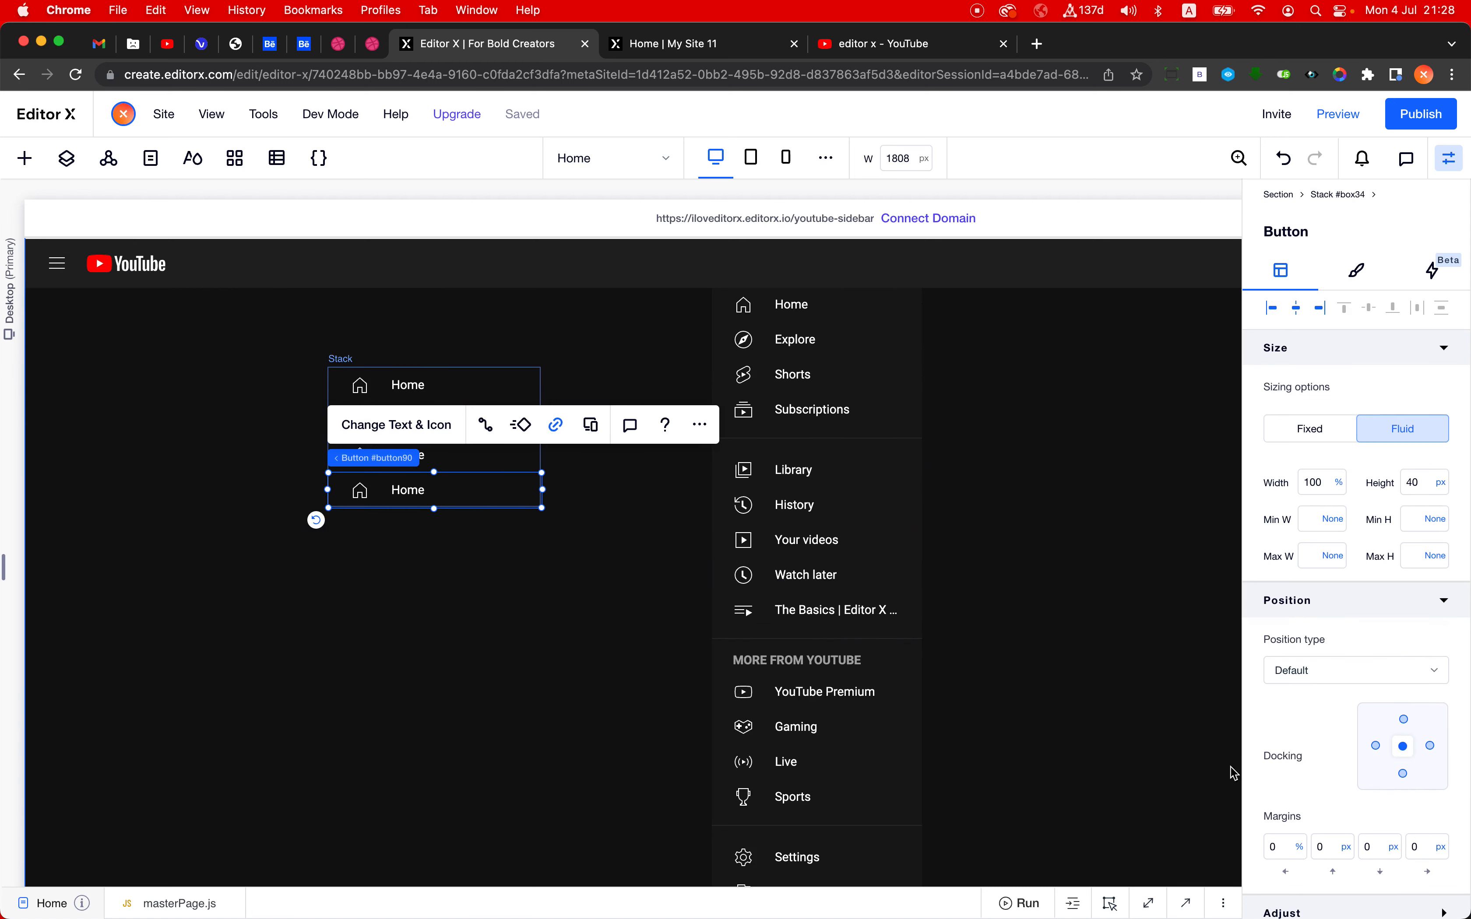
pyautogui.click(467, 605)
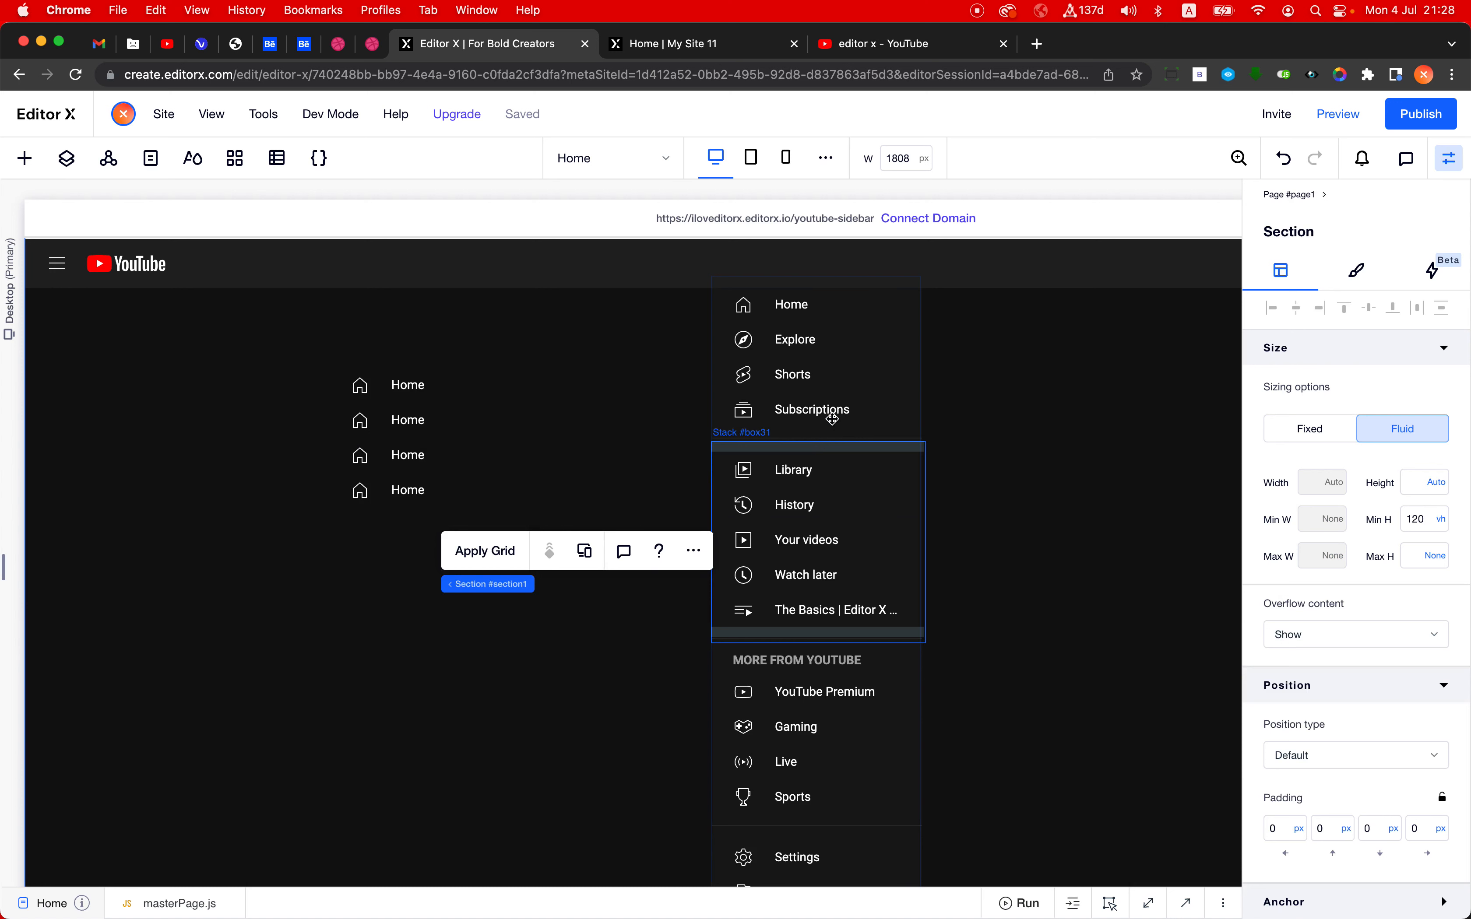
# - Copy the divider line under Subscriptions, paste it into the section, and move it just below the Home button stack
pyautogui.click(831, 441)
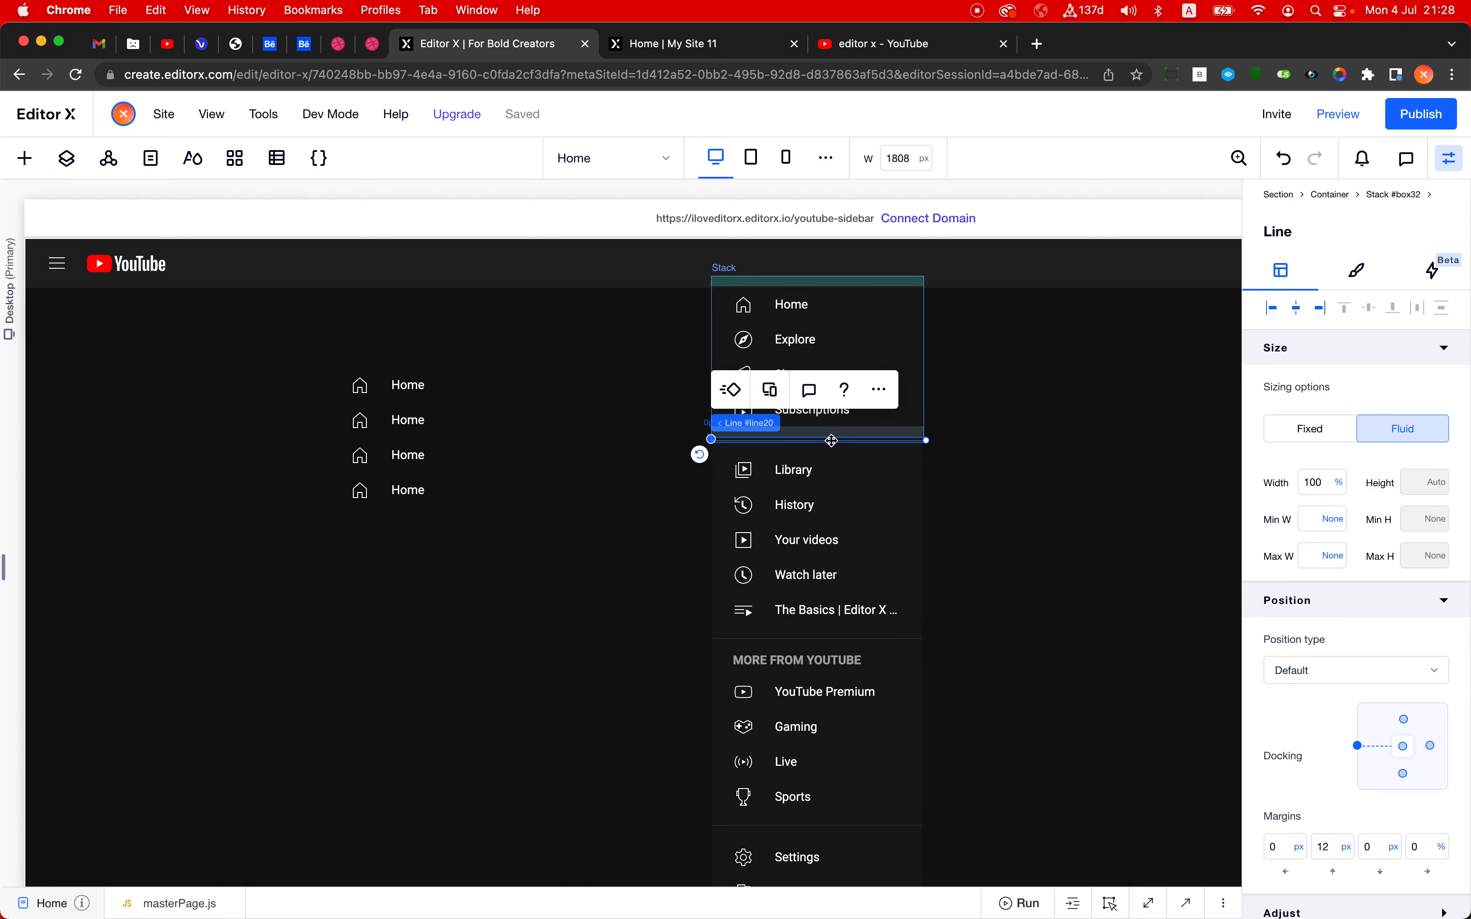
pyautogui.click(418, 605)
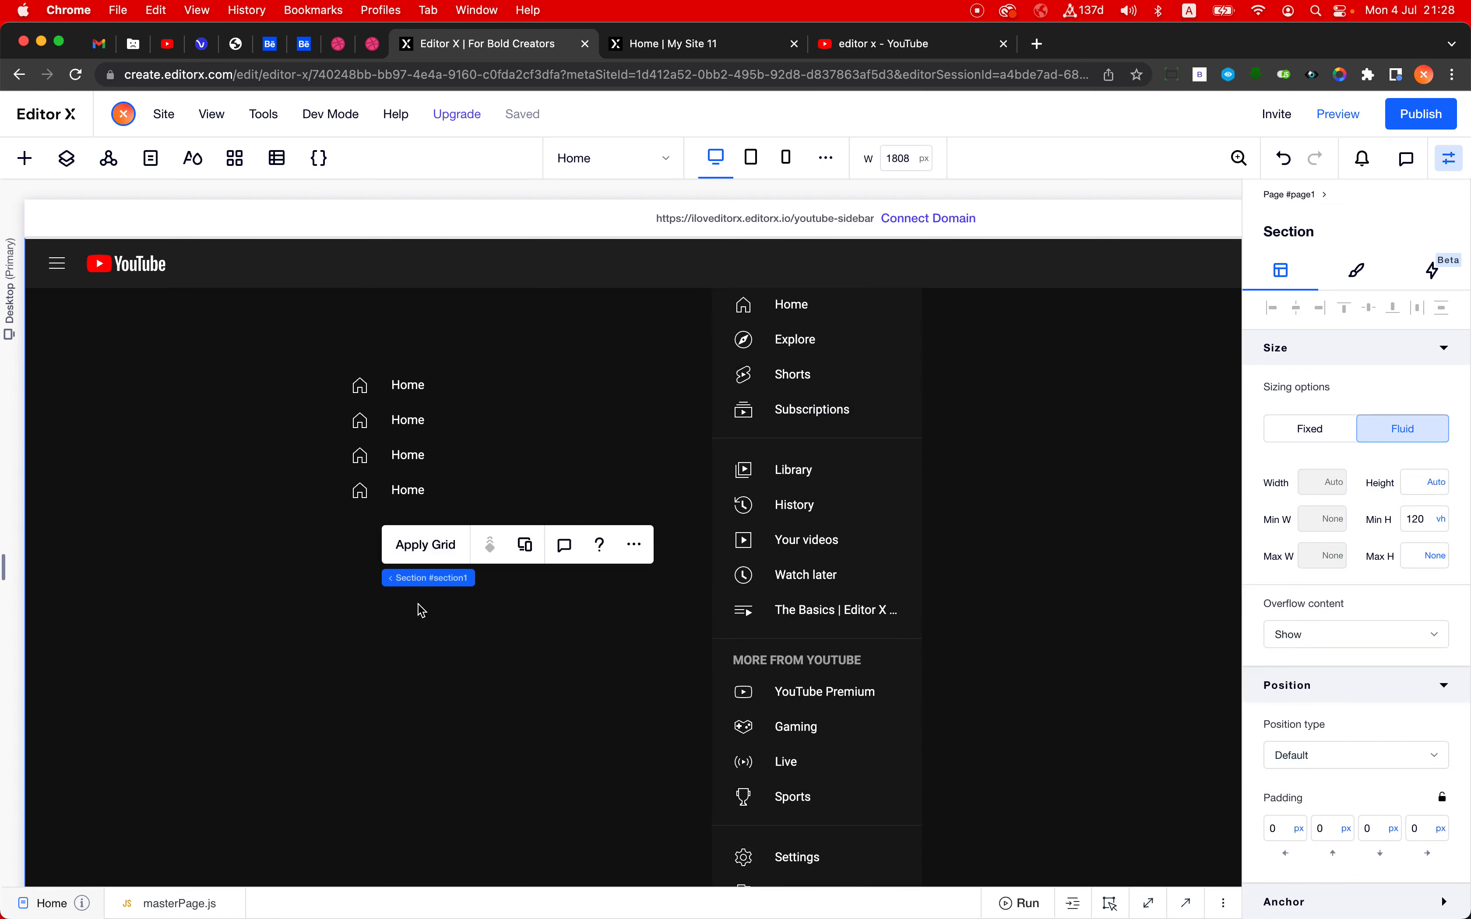
pyautogui.press('super+v')
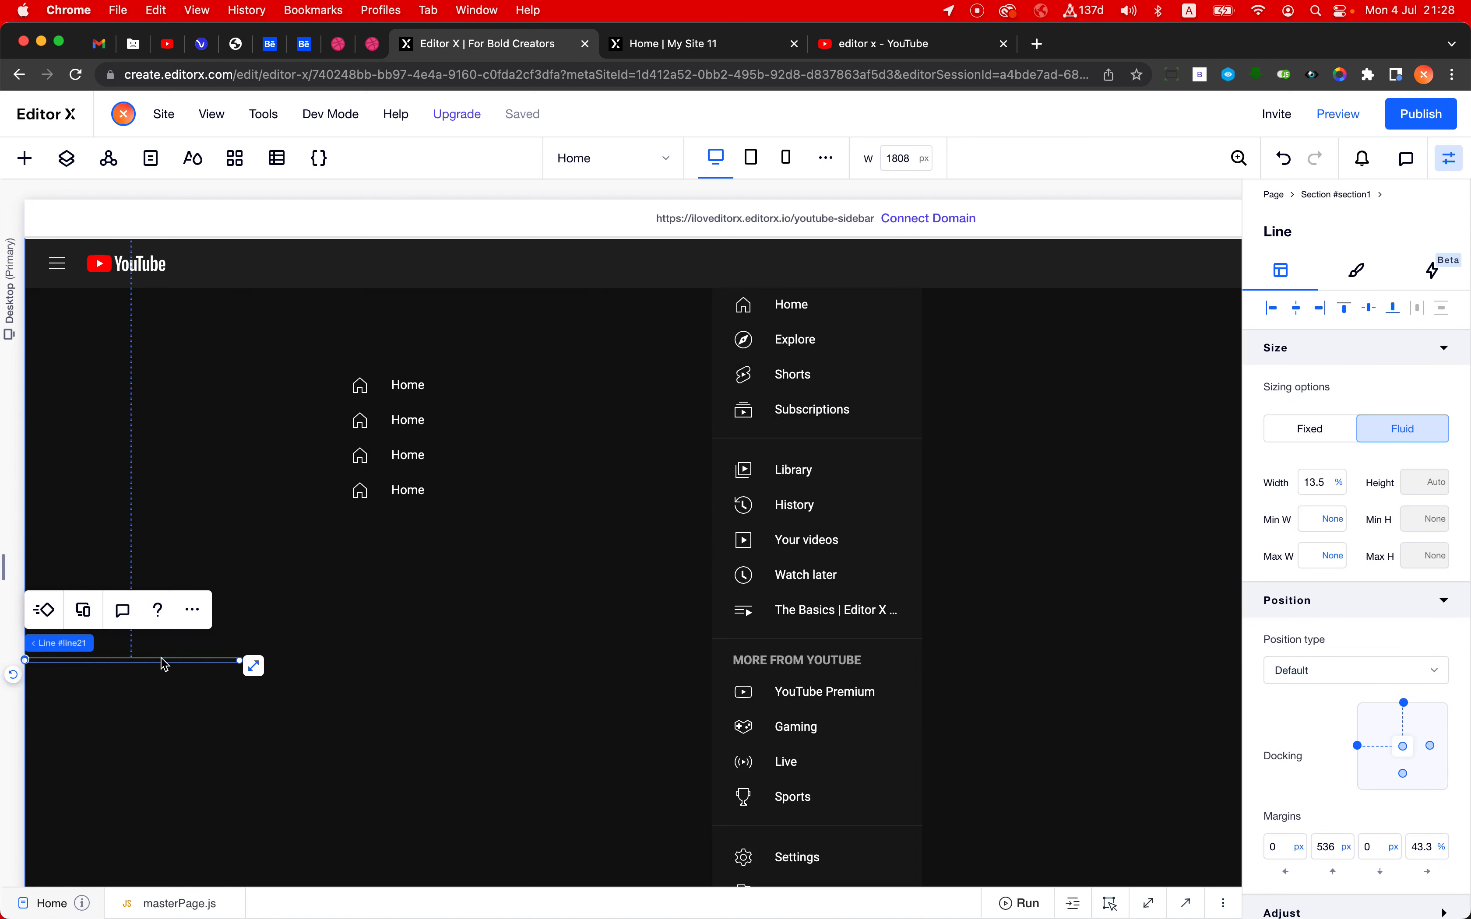
pyautogui.moveTo(165, 661); pyautogui.dragTo(421, 568)
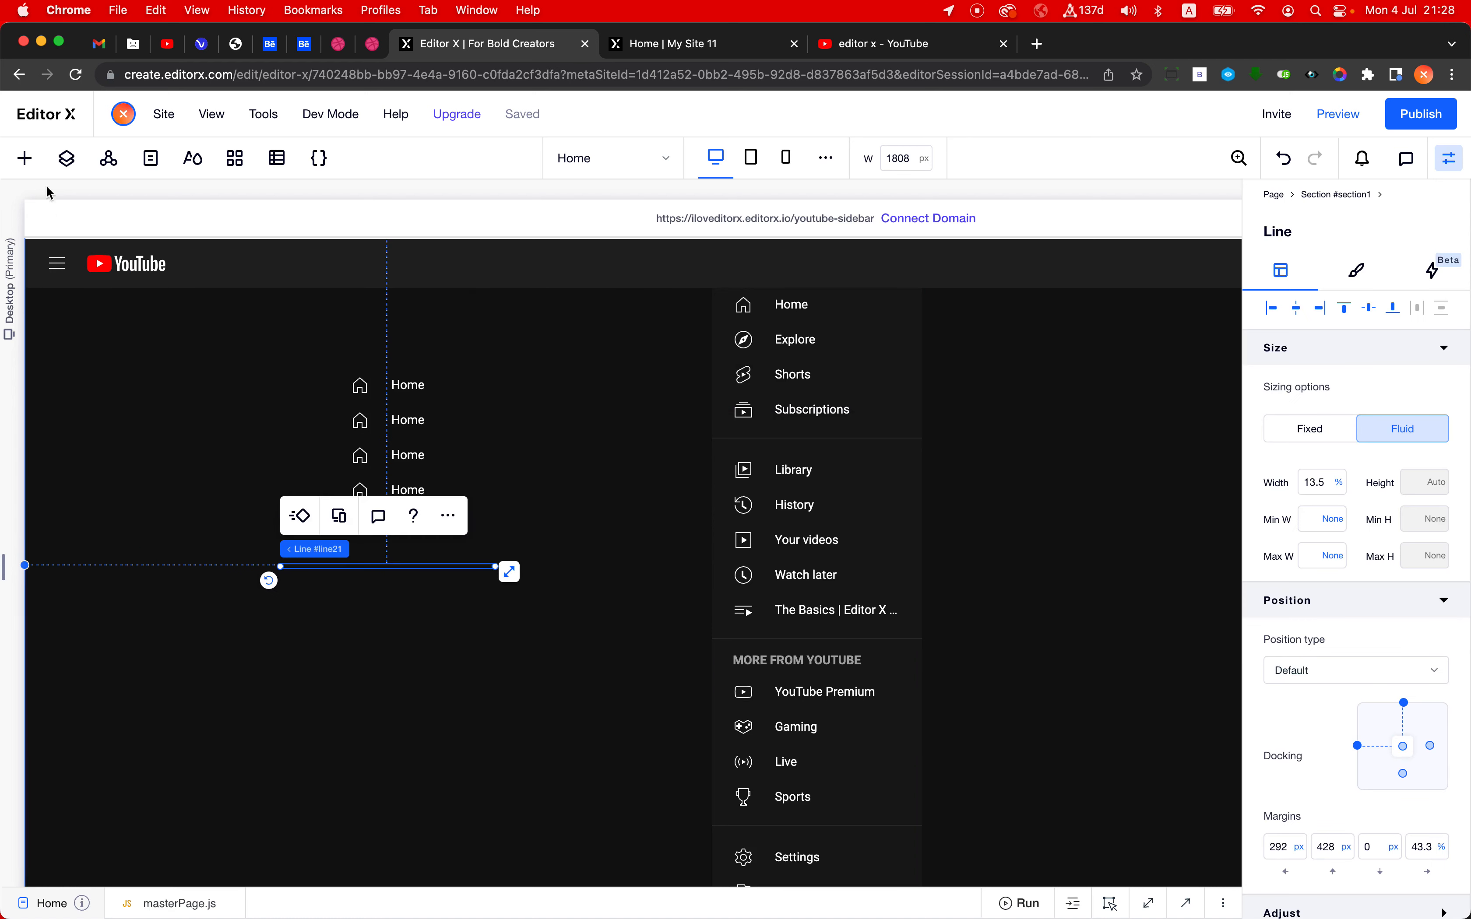
# - View the horizontal lines available among the decorative elements
pyautogui.click(24, 158)
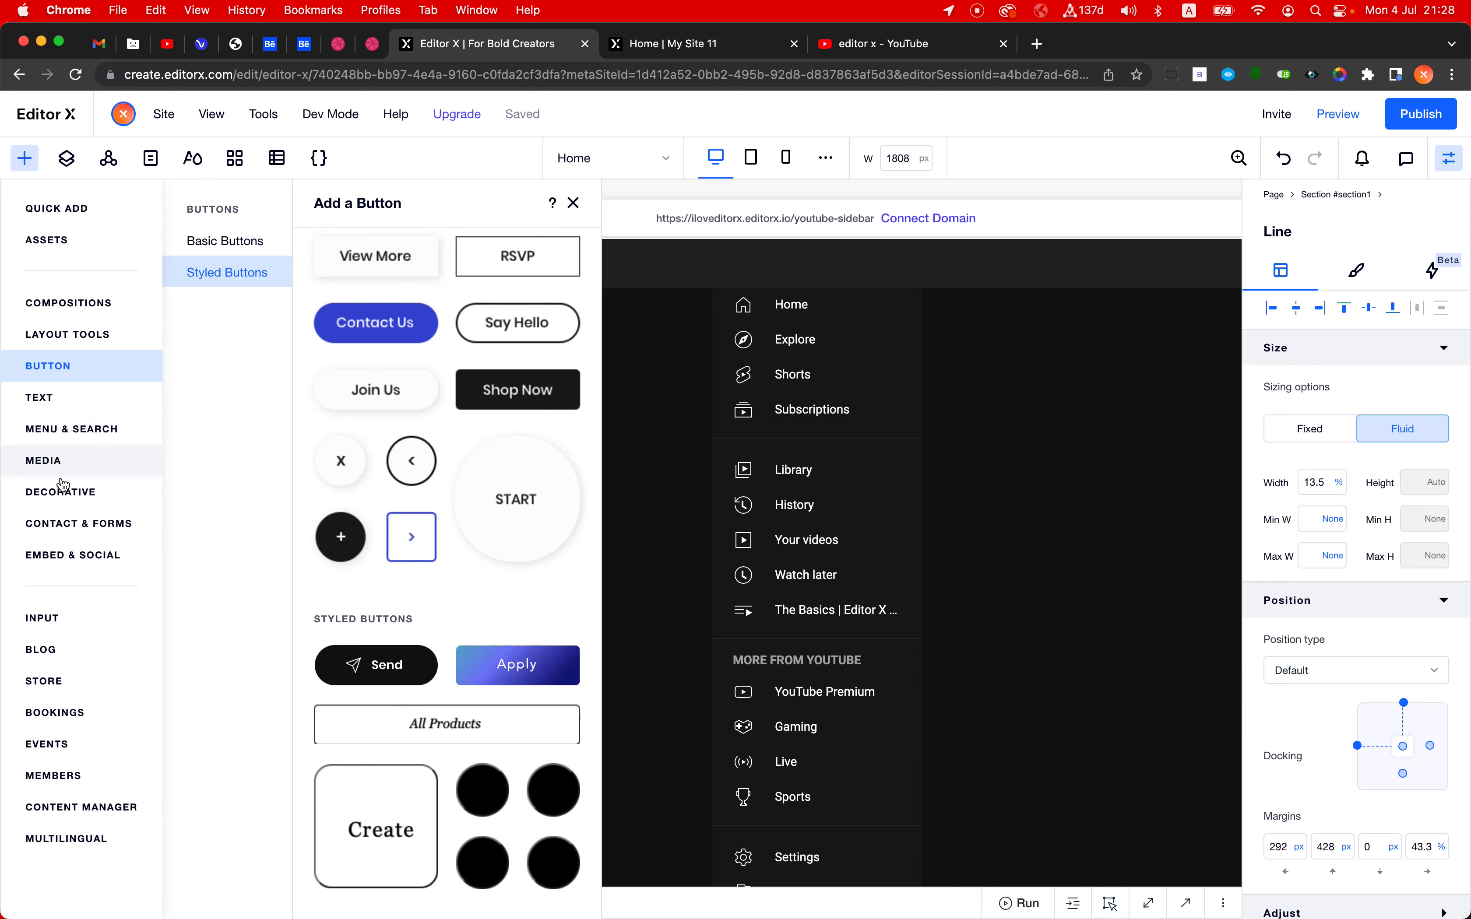
pyautogui.click(61, 494)
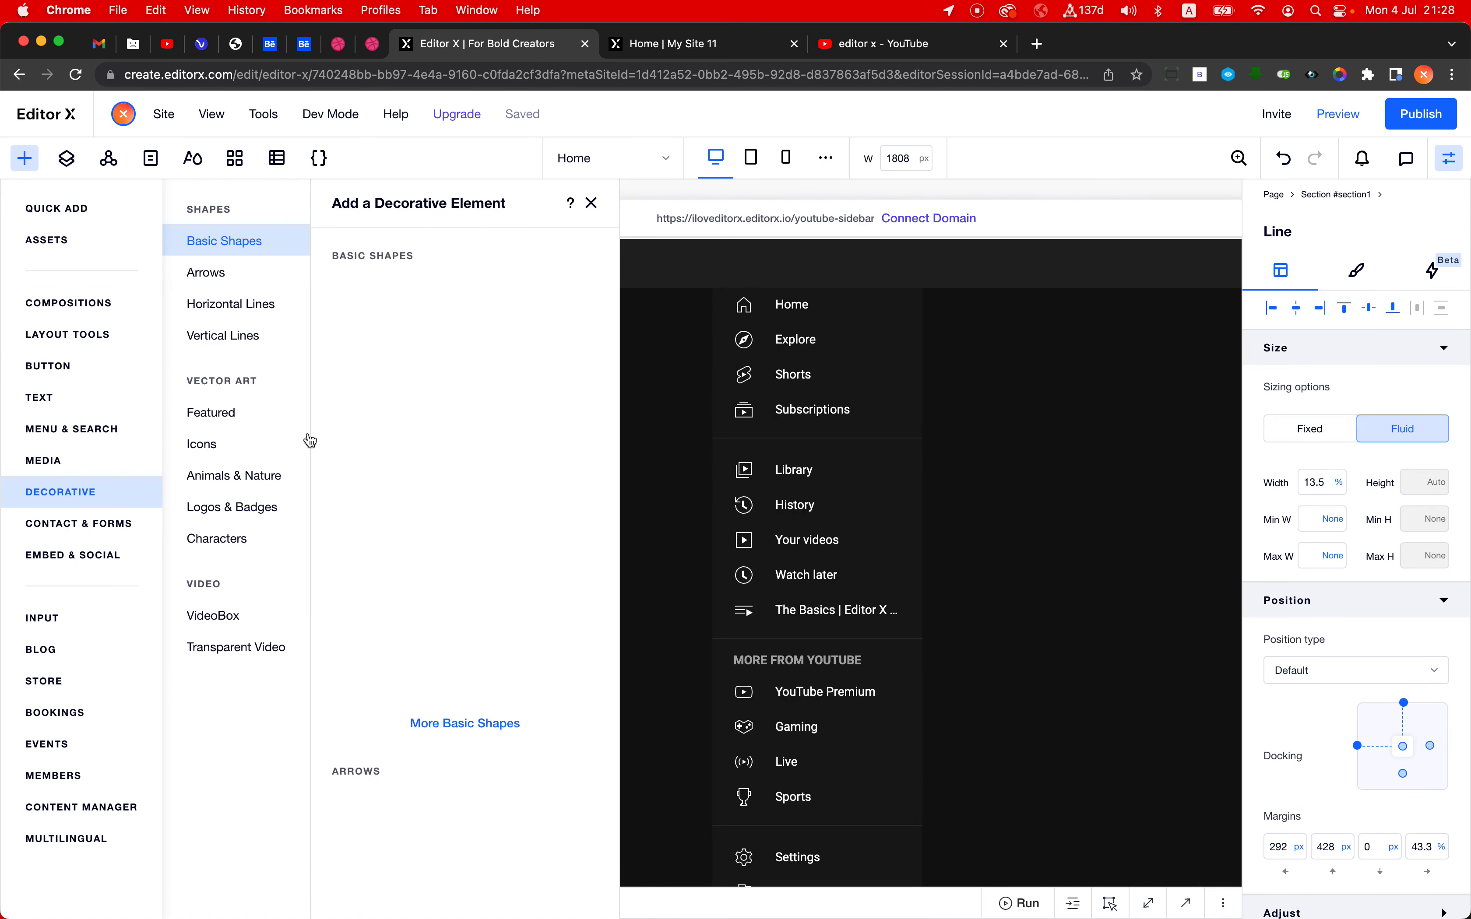
pyautogui.click(247, 310)
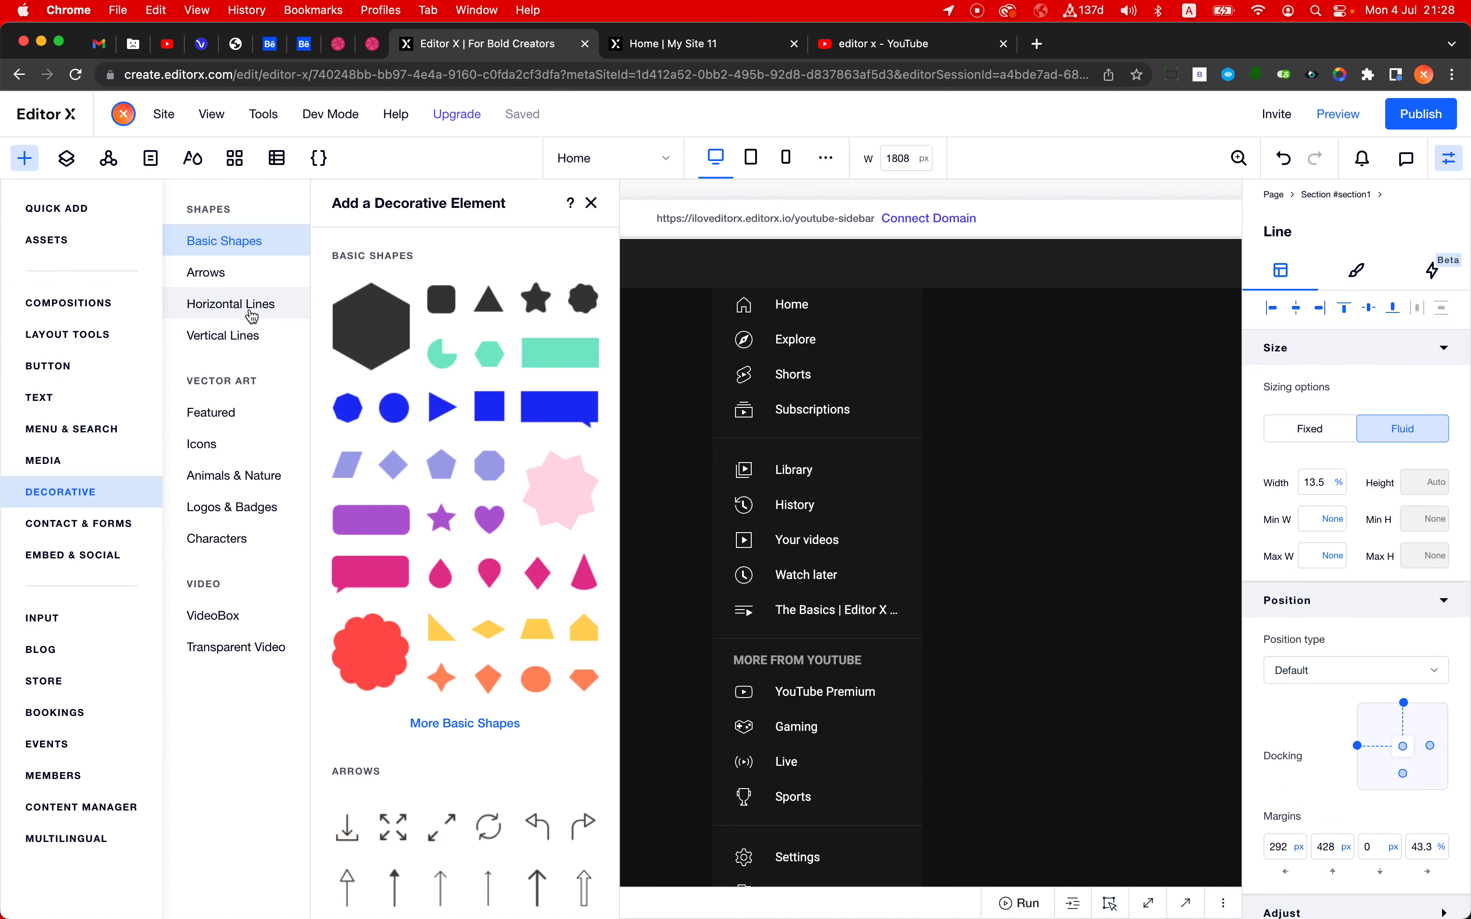
pyautogui.click(591, 203)
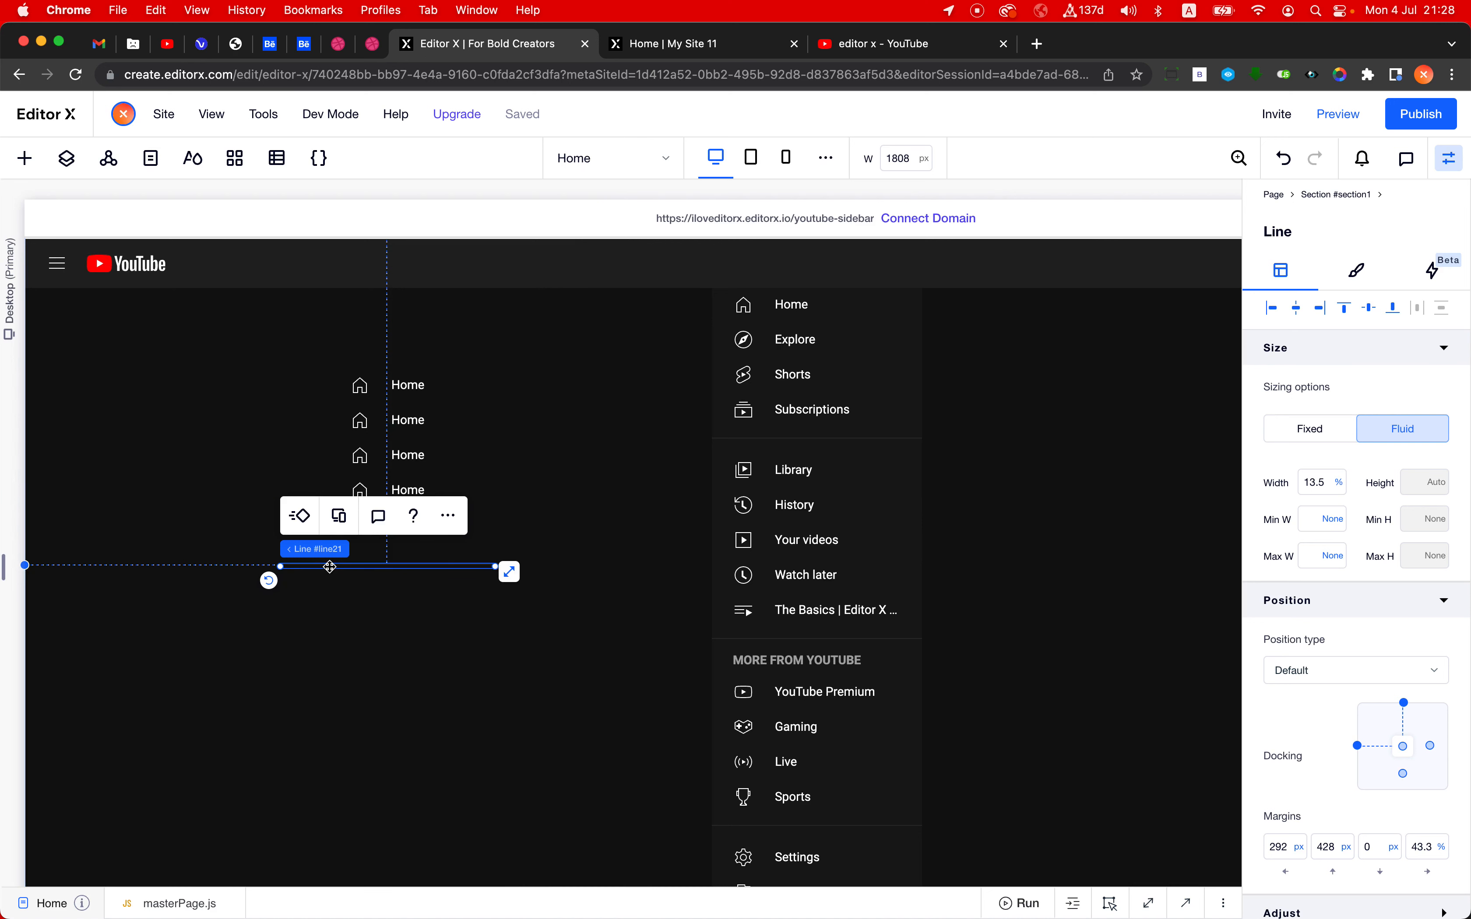
# - Attach the line to the stack below the last Home button, with left margin 0 px, right margin 0% and top margin 12 px
pyautogui.moveTo(344, 553); pyautogui.dragTo(392, 514)
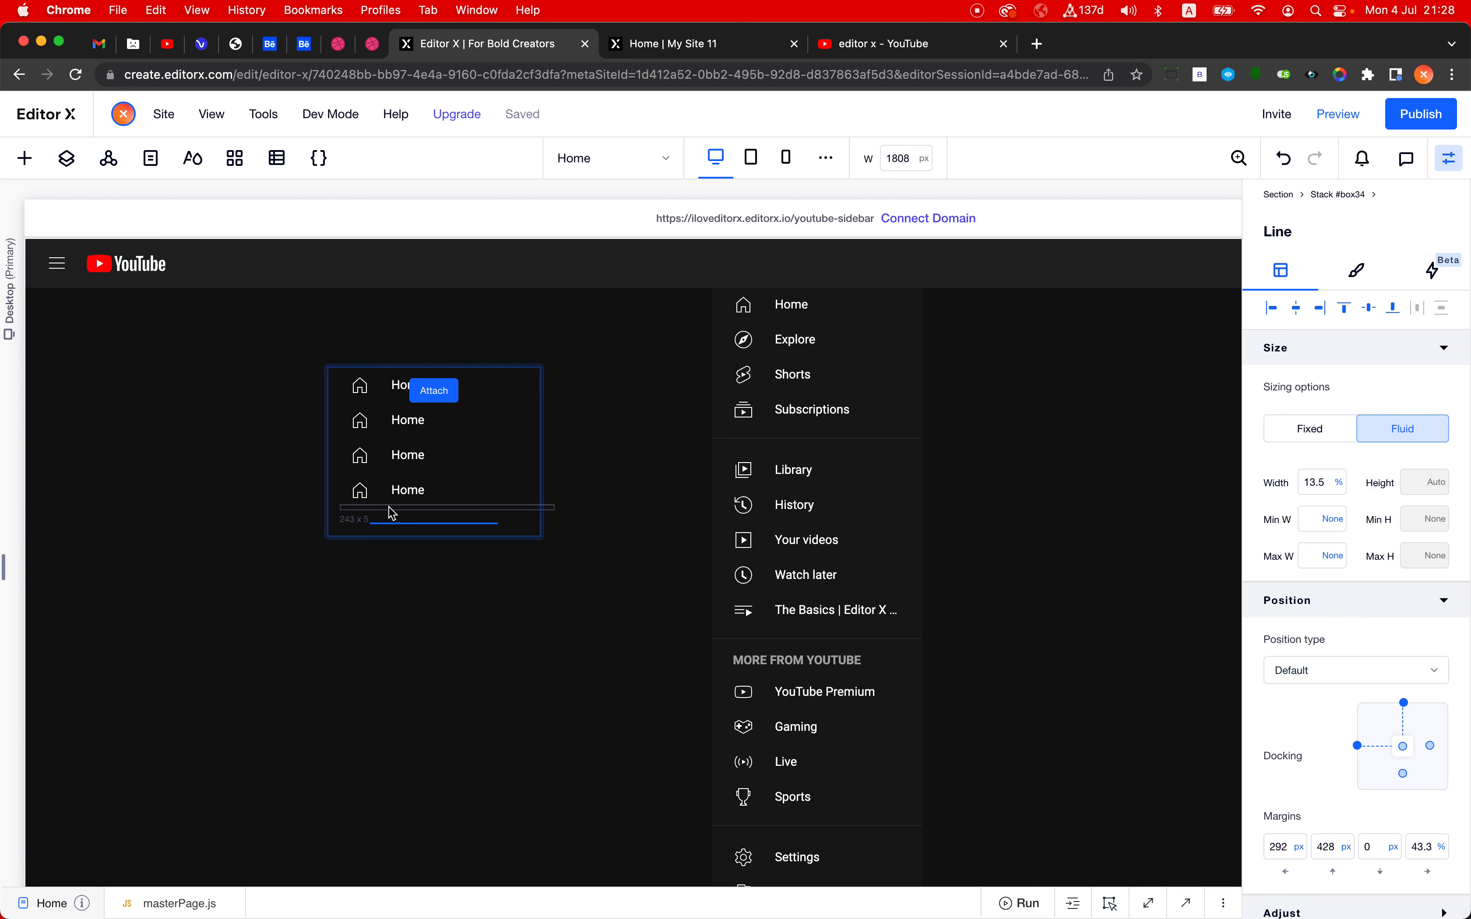
pyautogui.moveTo(393, 514); pyautogui.dragTo(390, 509)
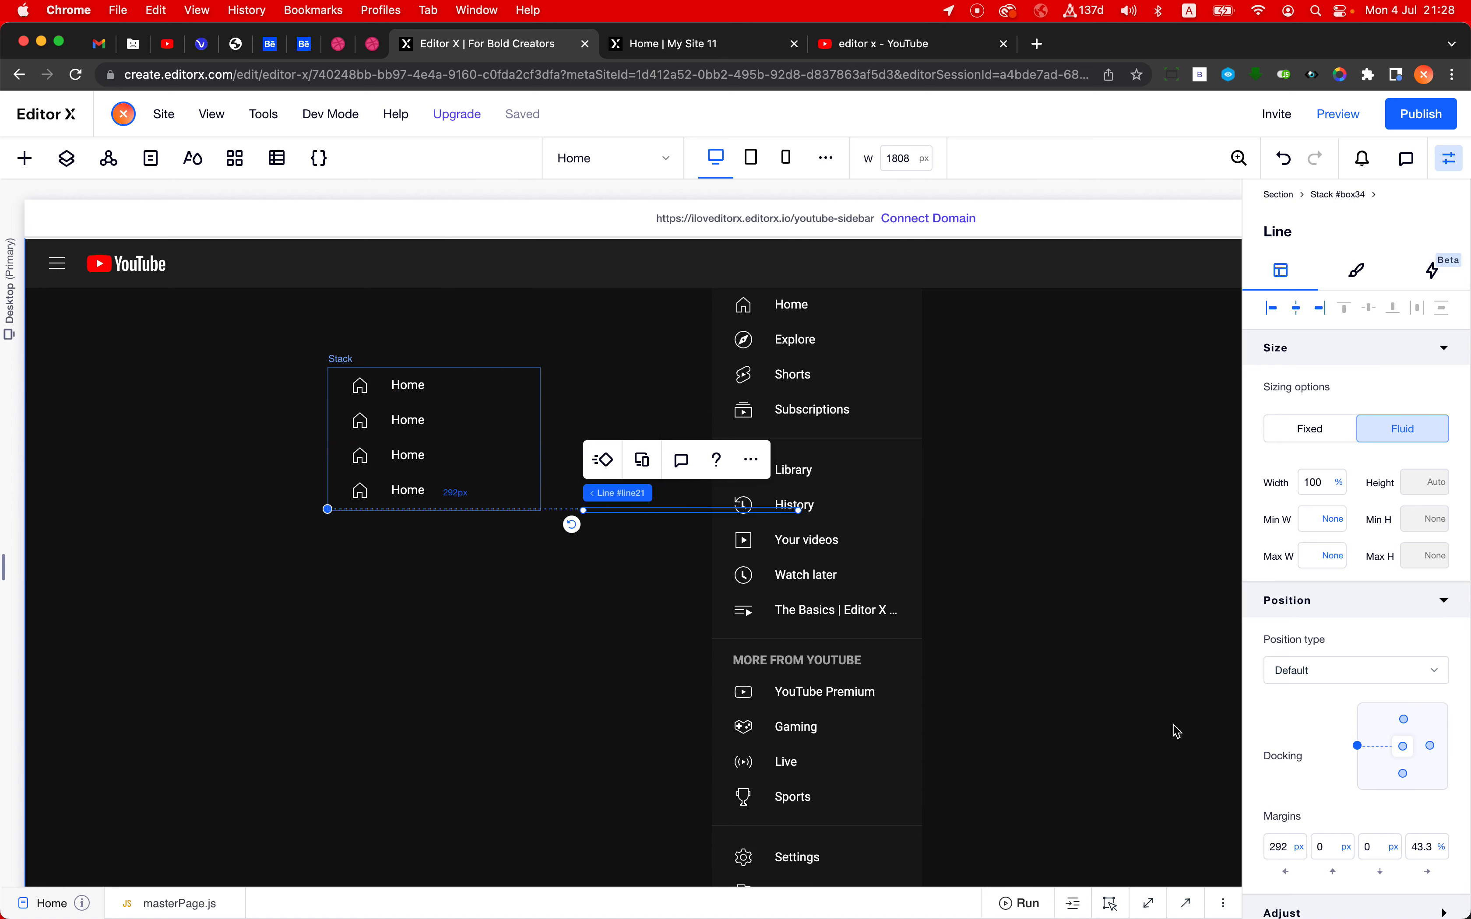
pyautogui.click(1286, 850)
pyautogui.write('0')
pyautogui.press('Tab')
pyautogui.press('Tab')
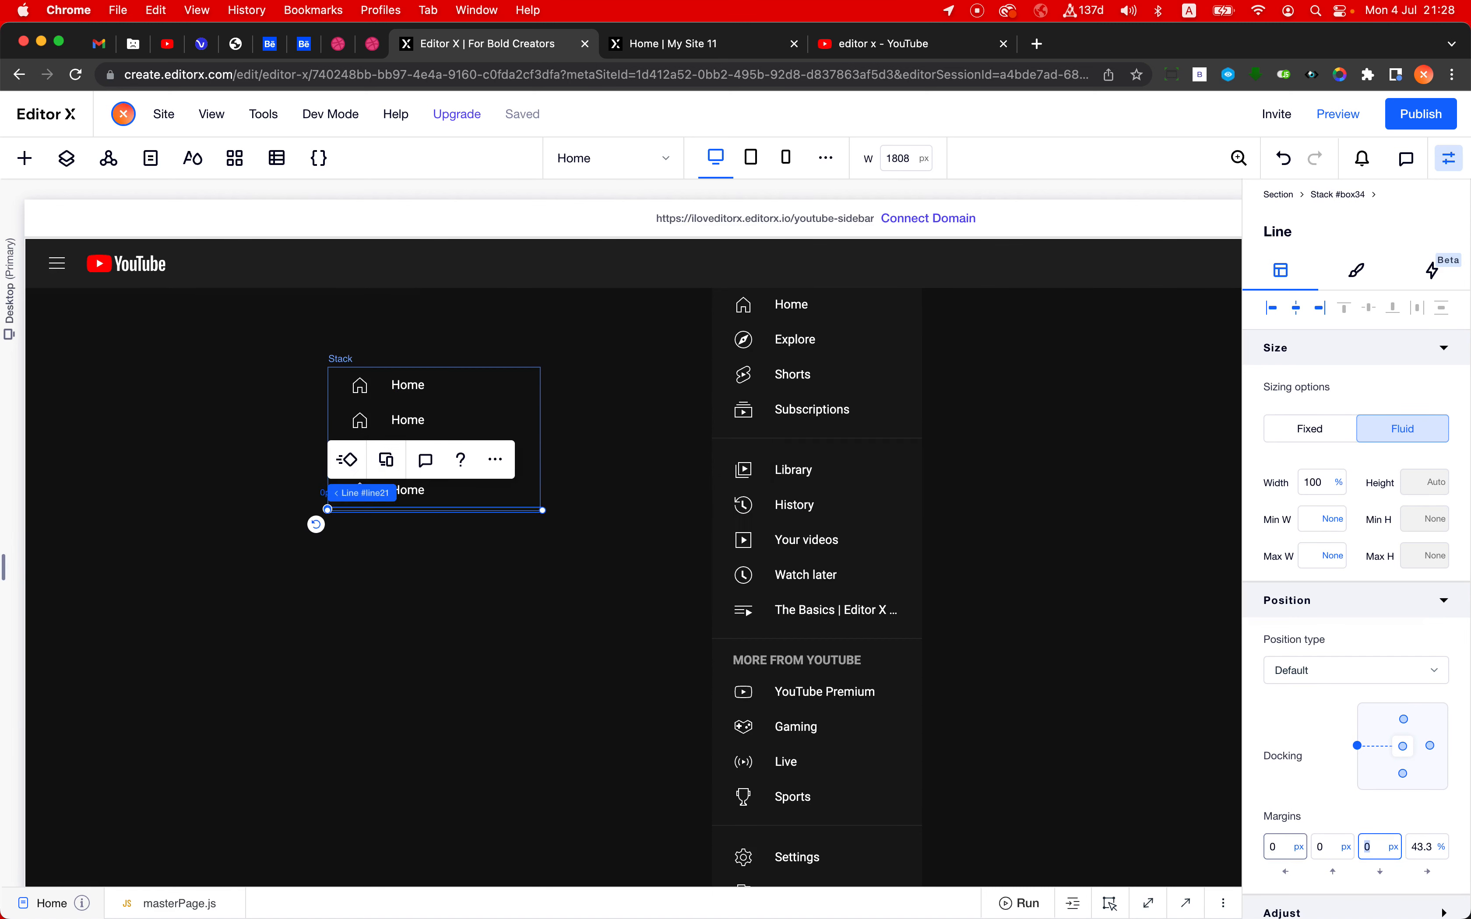
pyautogui.press('Tab')
pyautogui.write('0')
pyautogui.press('Return')
pyautogui.click(1341, 853)
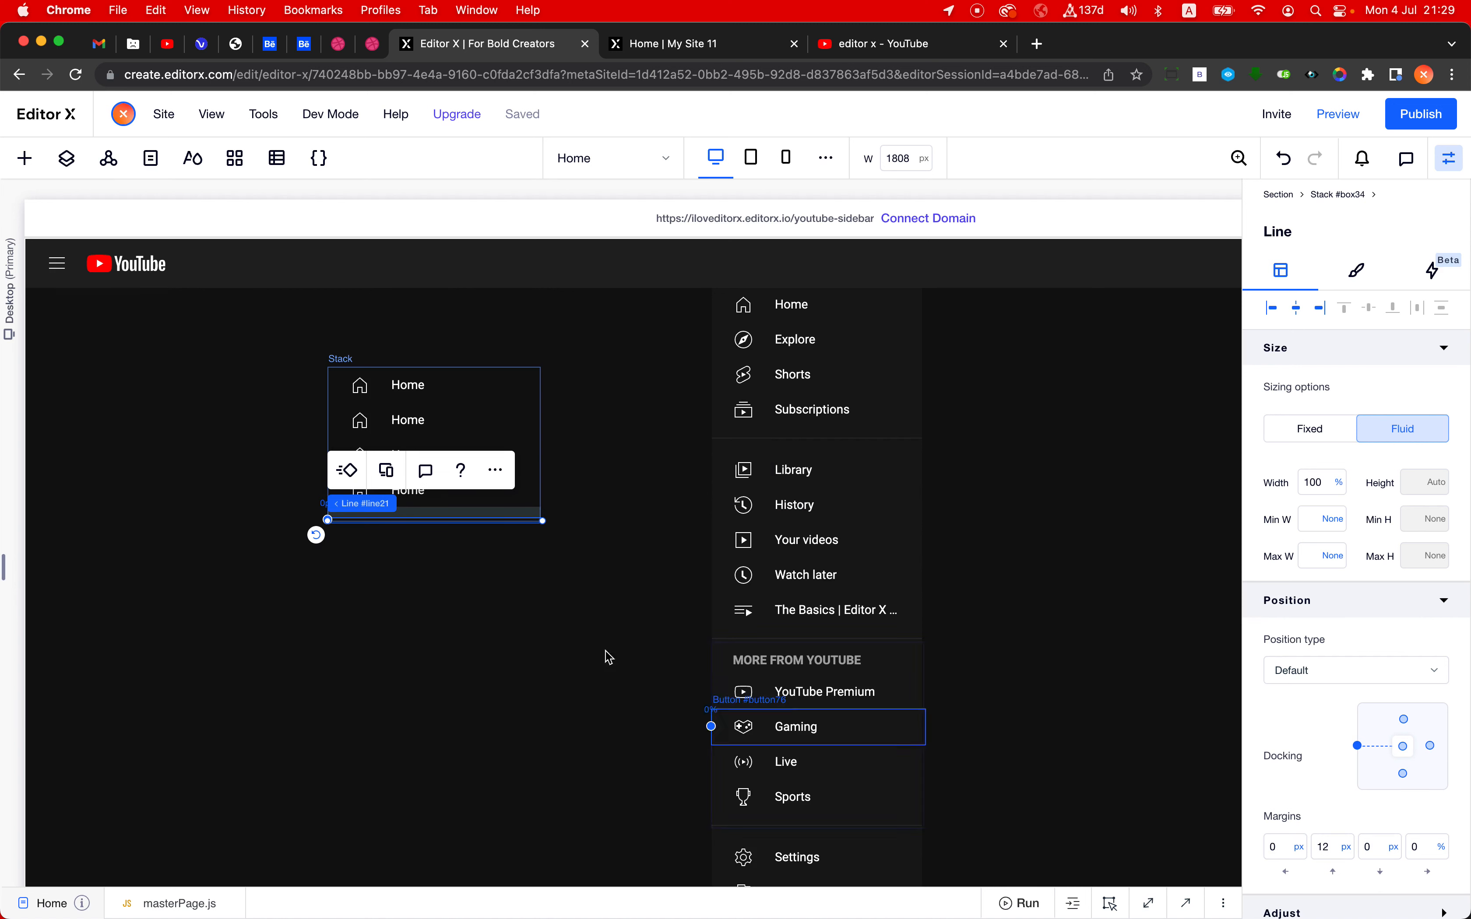
pyautogui.click(551, 669)
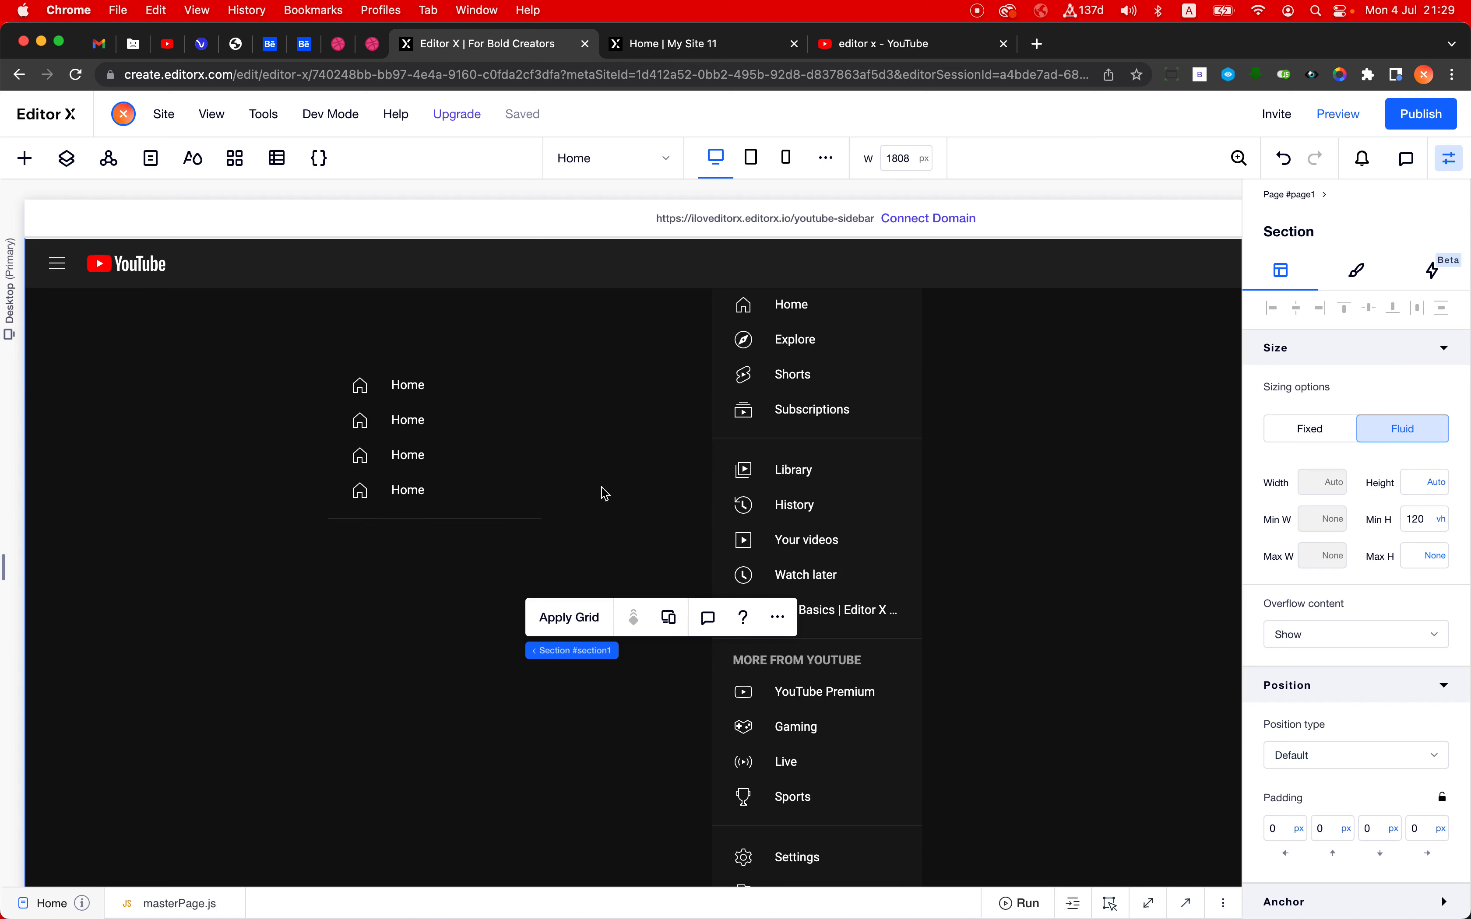
# - Examine the grid layout of the container holding the full sidebar's stacks, and leave grid editing without changes
pyautogui.scroll(-1, 604, 494)
pyautogui.scroll(2, 605, 494)
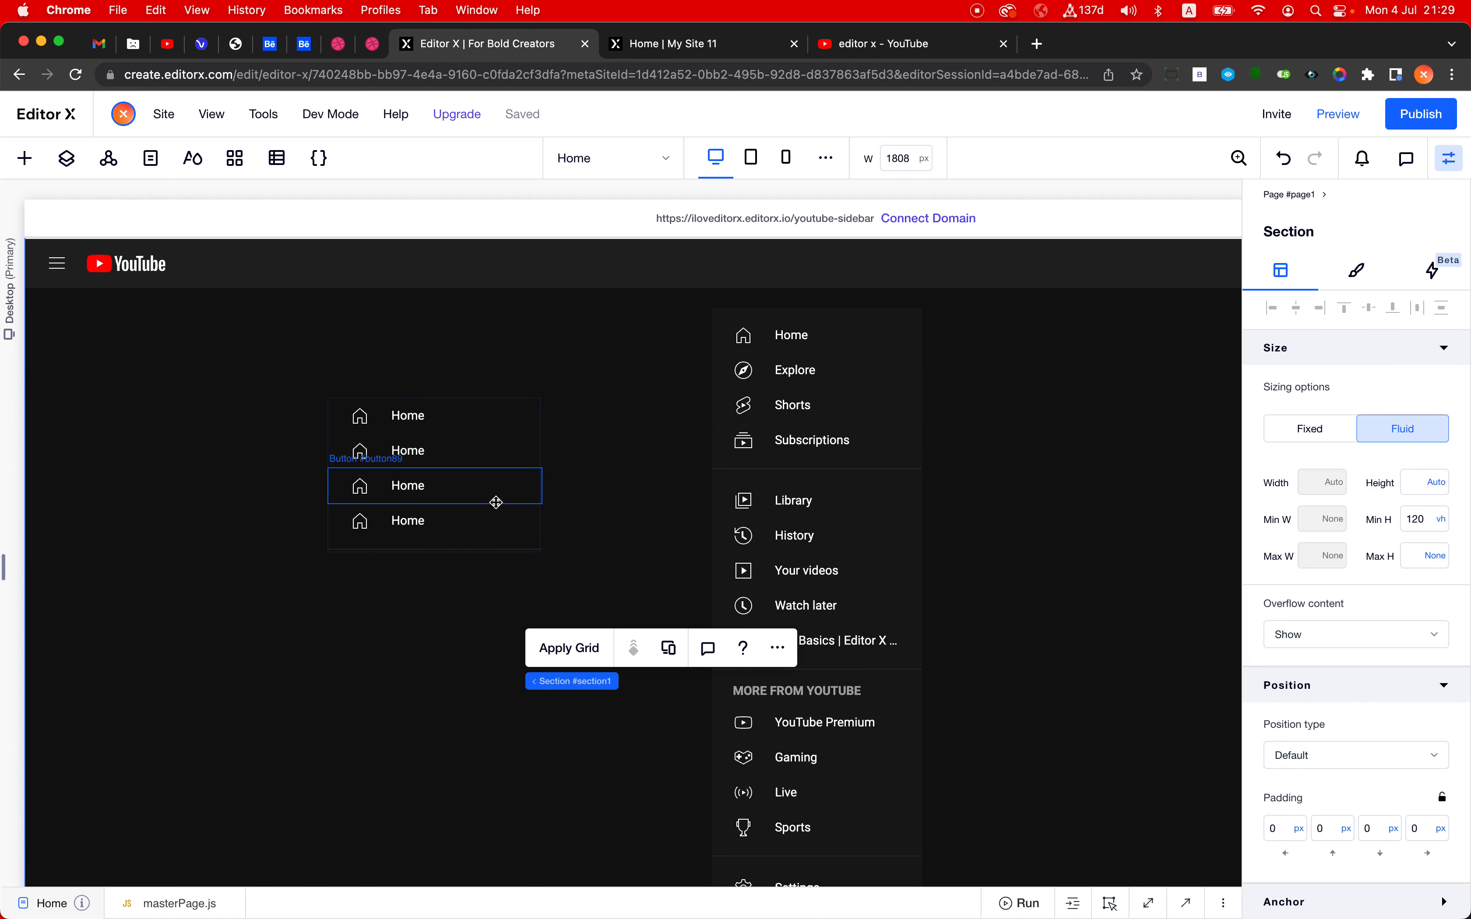
pyautogui.hscroll(3, 495, 505)
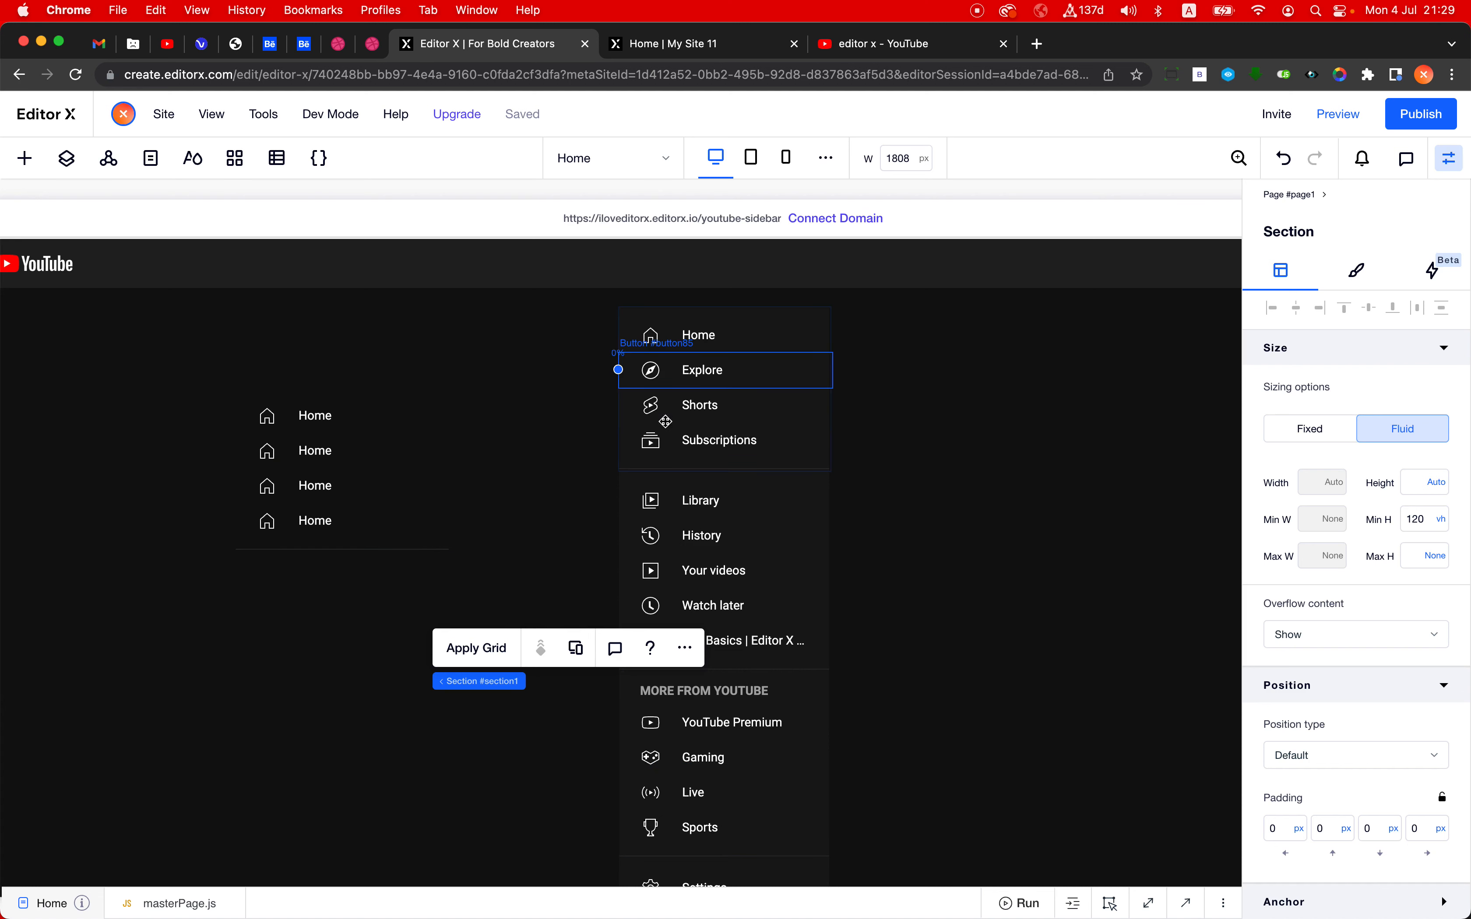
pyautogui.click(636, 480)
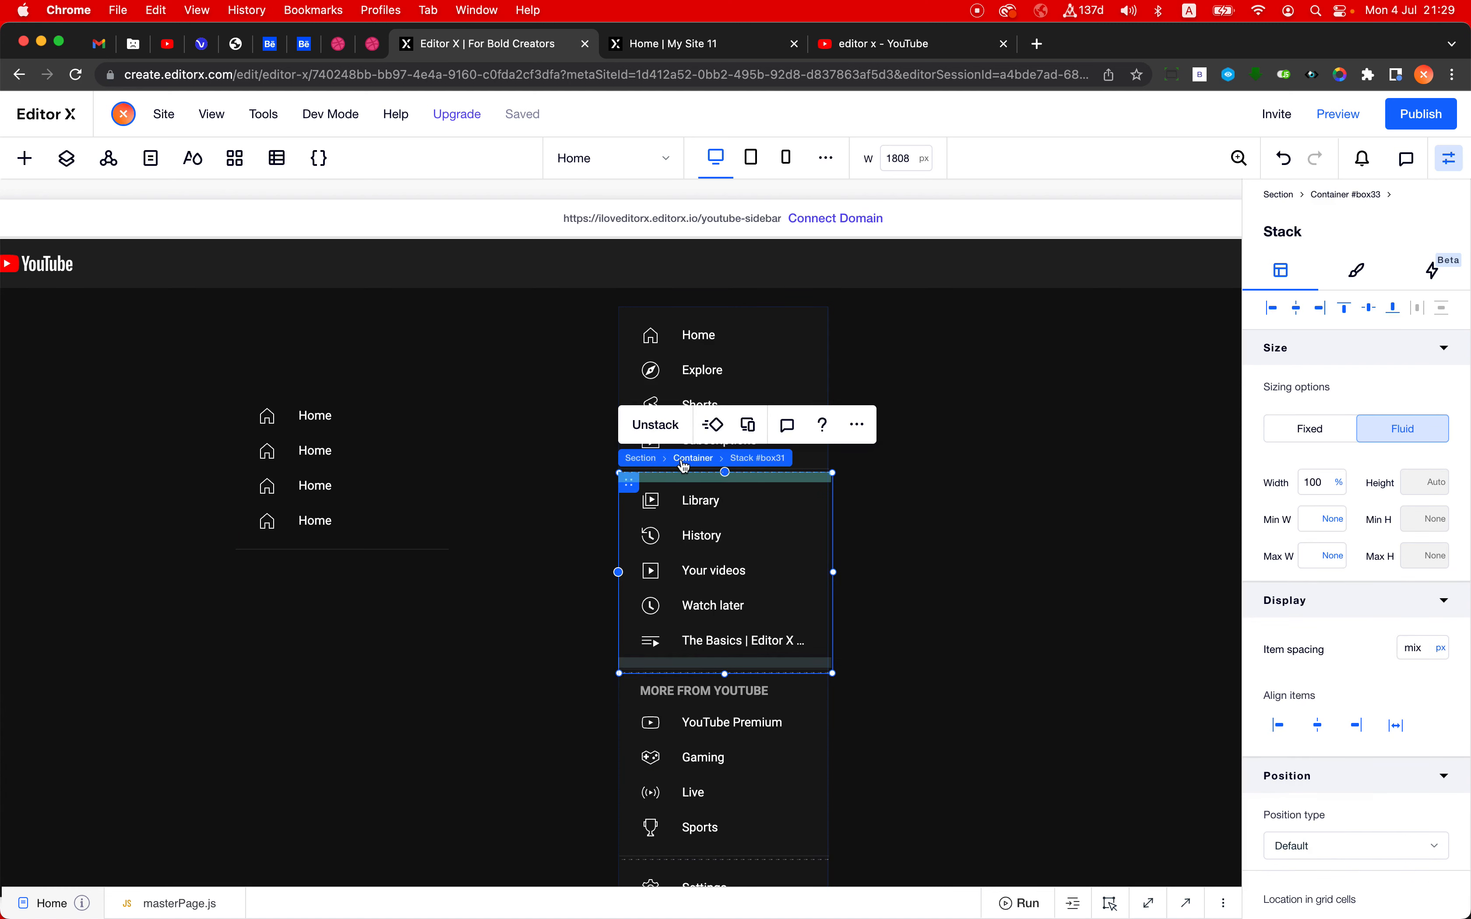
pyautogui.click(685, 463)
pyautogui.click(601, 430)
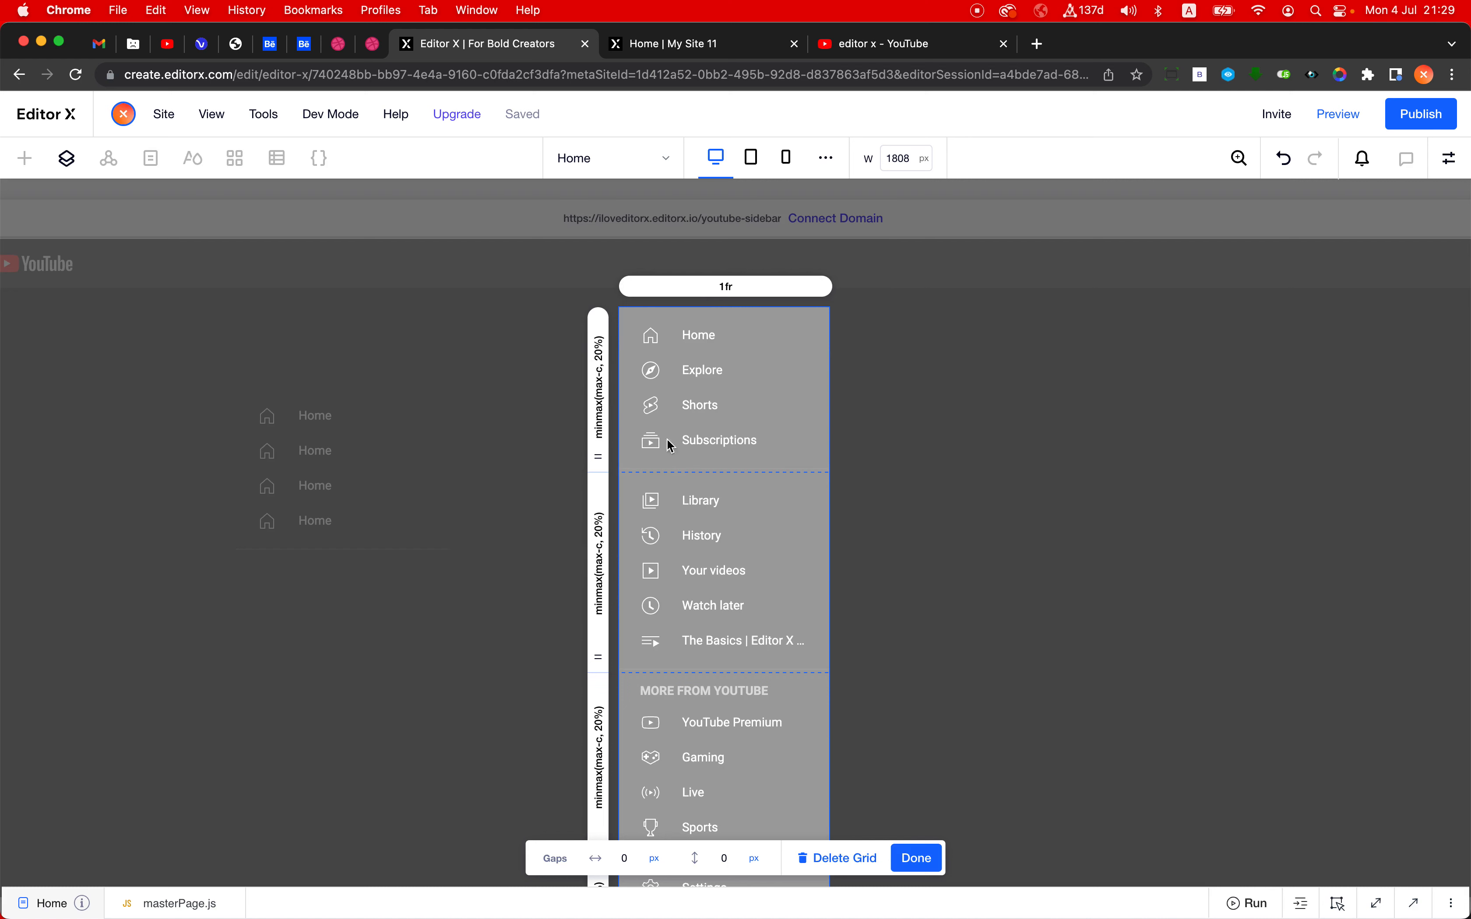
pyautogui.click(910, 860)
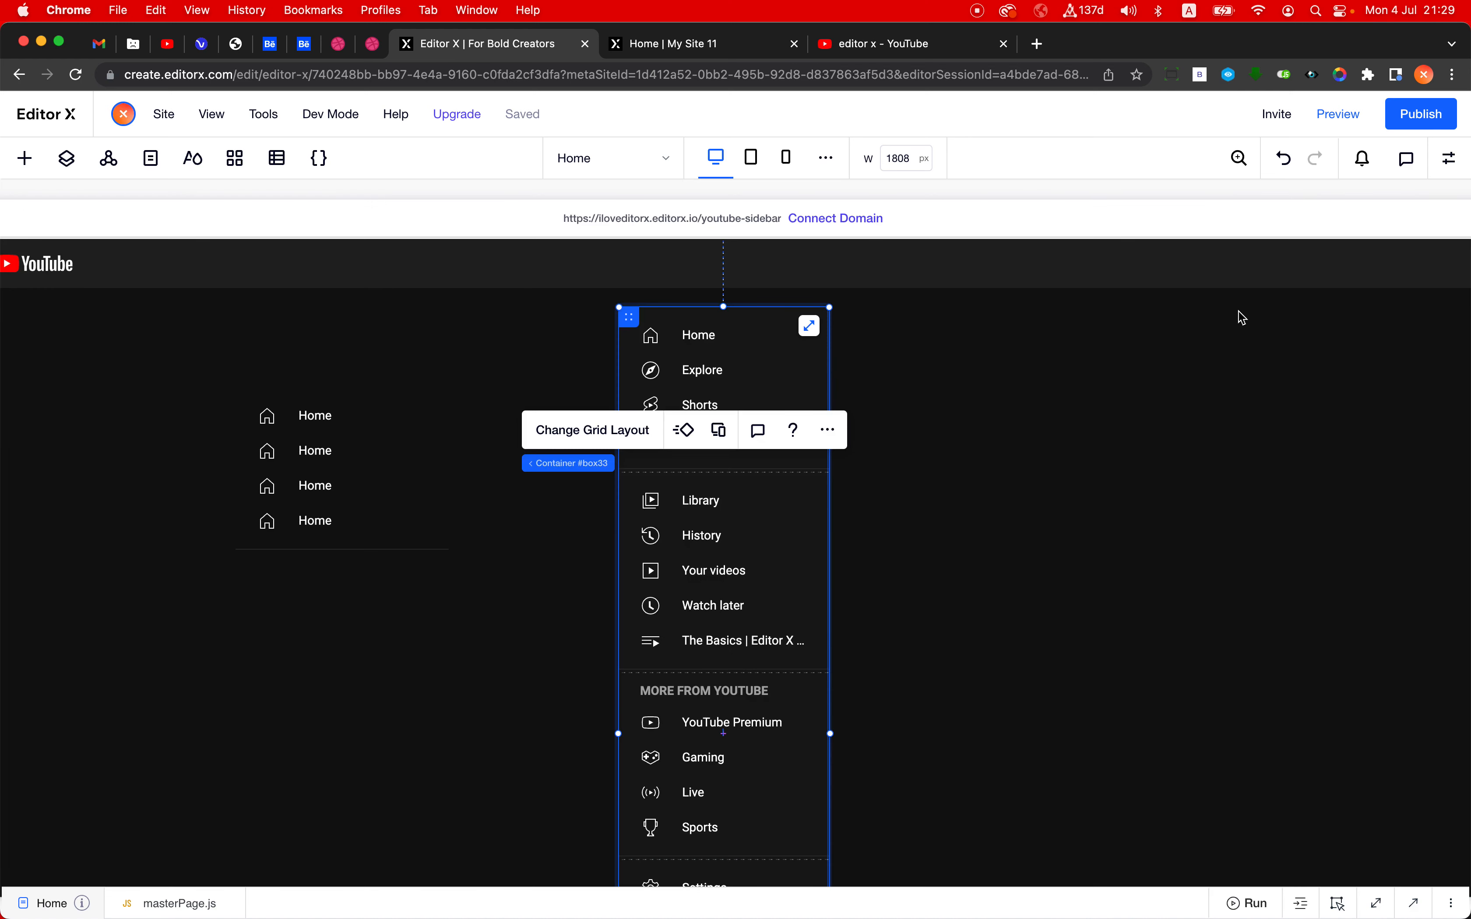
# - Inspect the full sidebar container's width setting, look at the original sidebar on the YouTube page, and return to Editor X
pyautogui.click(1444, 158)
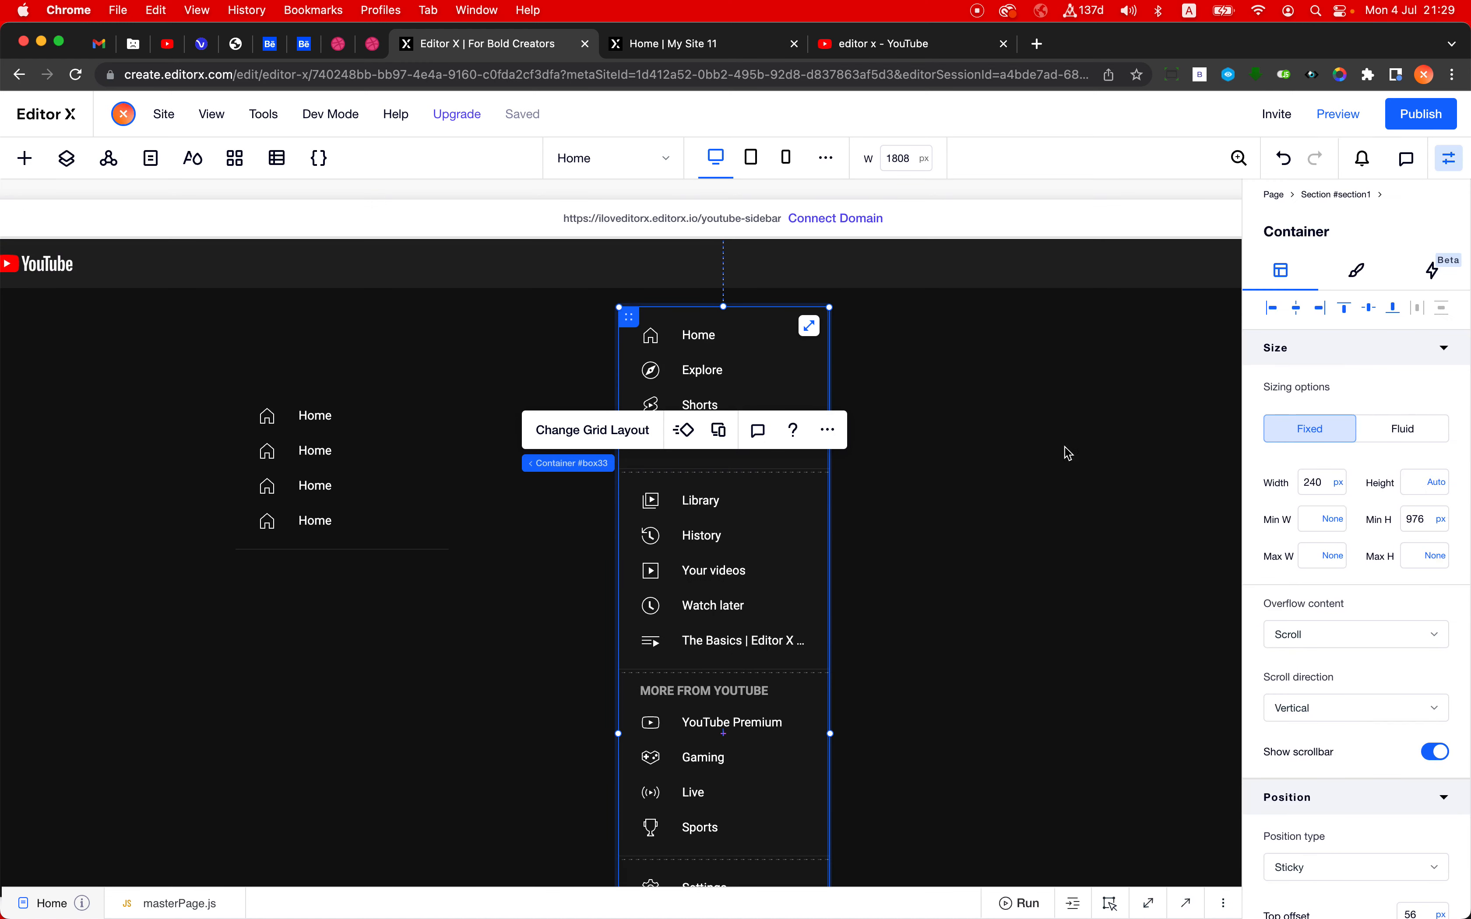
pyautogui.click(1314, 484)
pyautogui.click(890, 43)
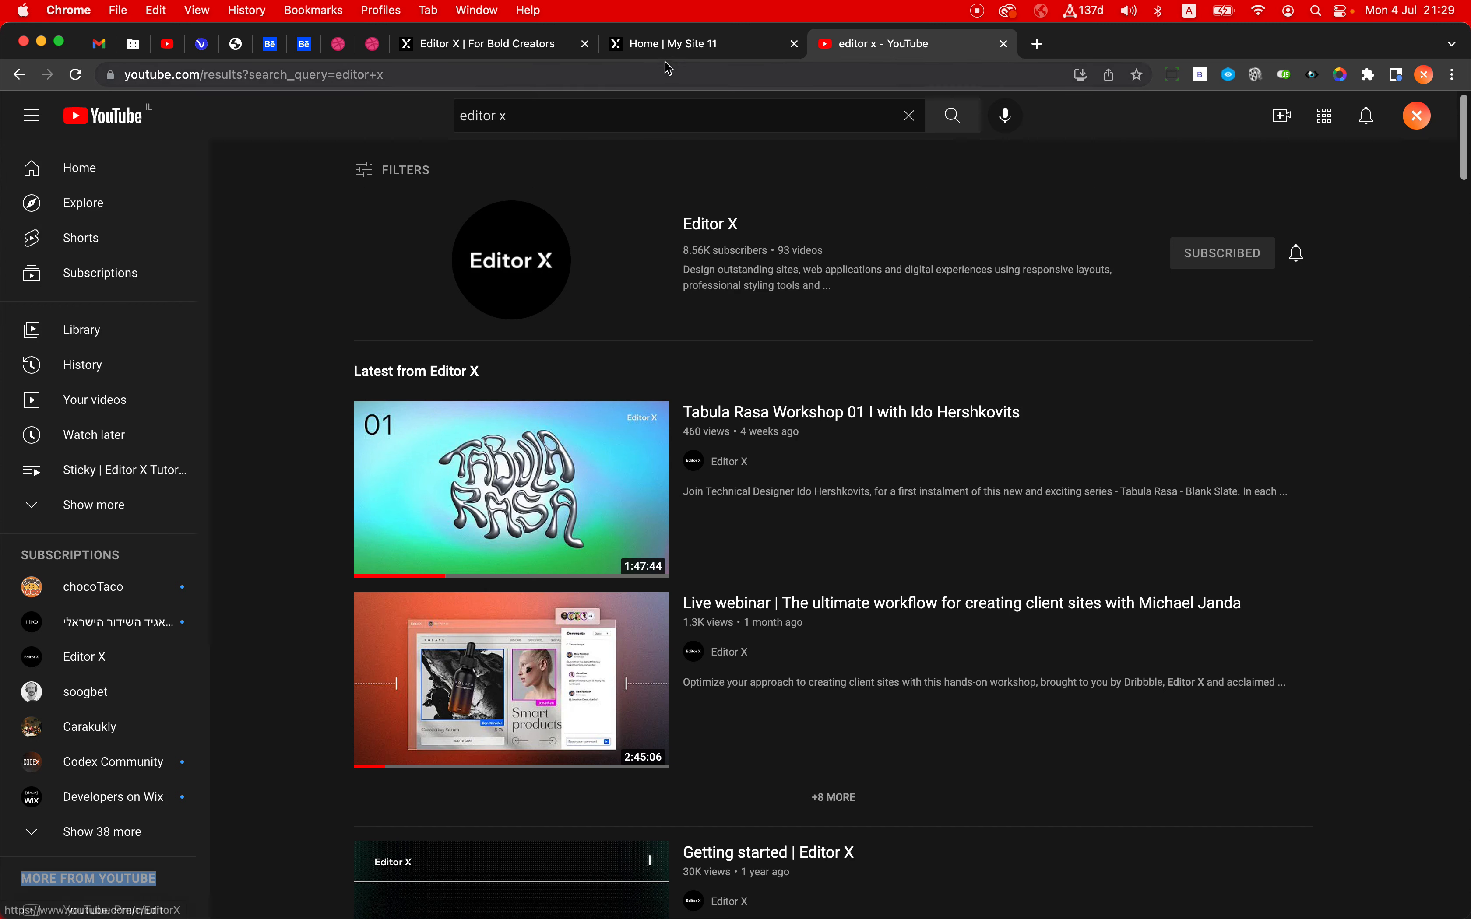
pyautogui.click(504, 49)
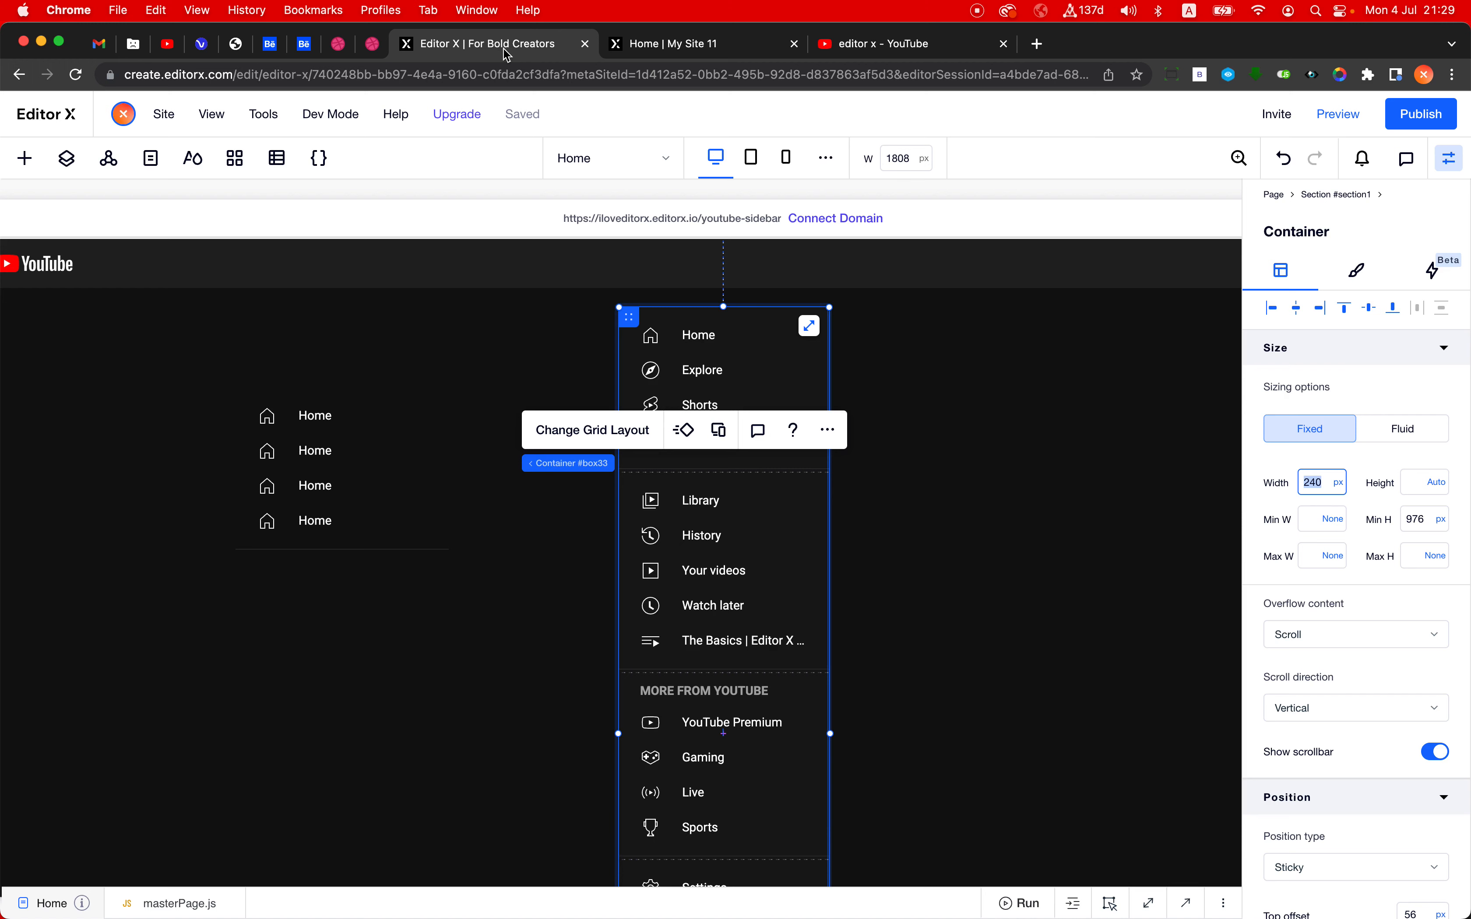
# - Collapse and re-expand the original sidebar on the YouTube page to view its mini version, and return to Editor X
pyautogui.click(916, 51)
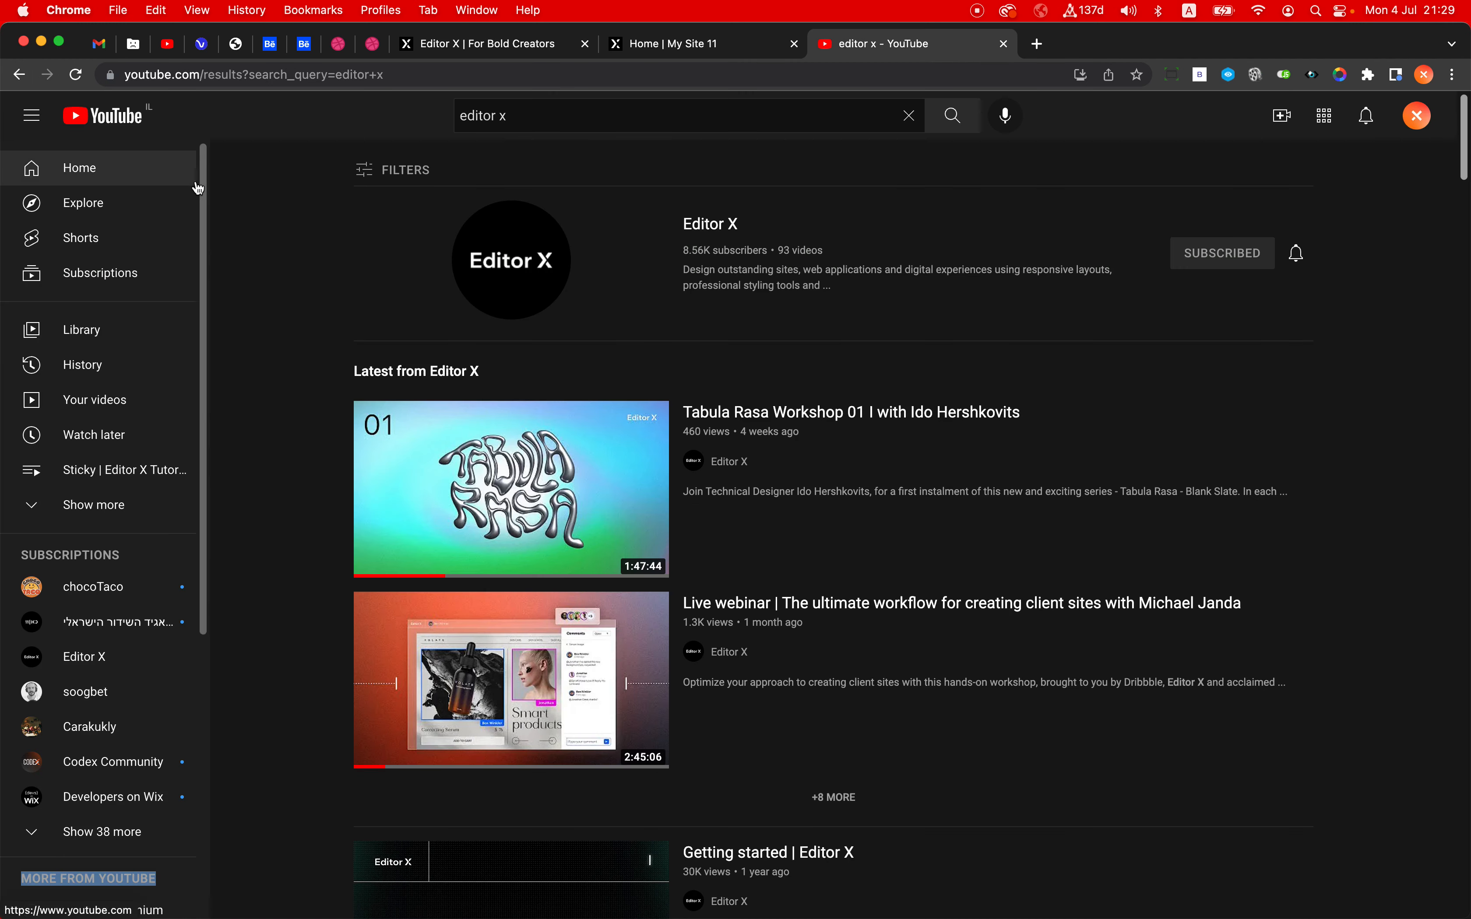
pyautogui.click(33, 115)
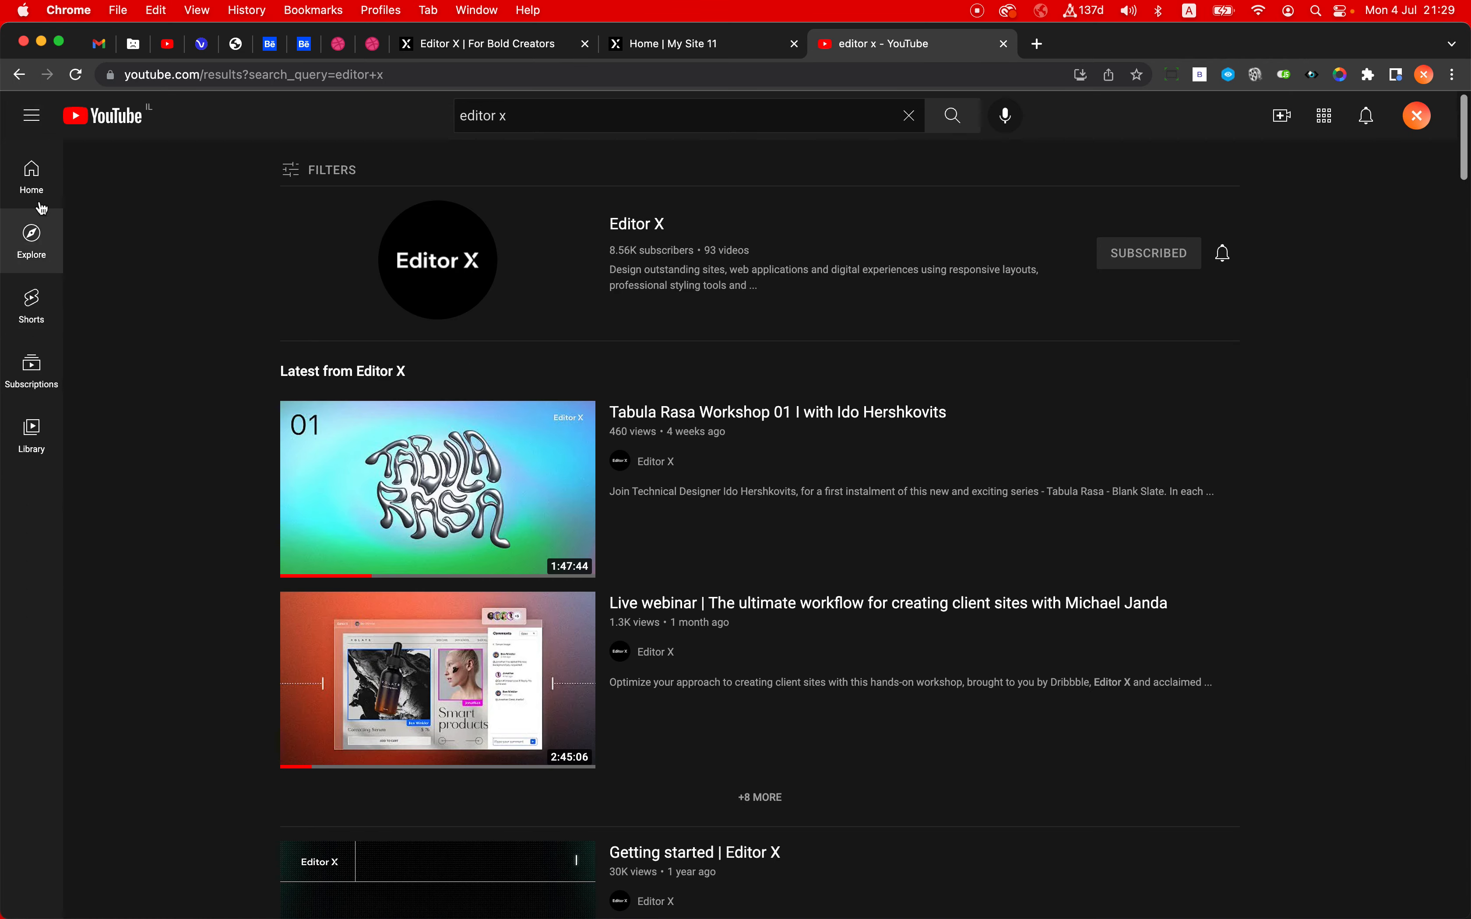
pyautogui.click(35, 119)
pyautogui.click(514, 54)
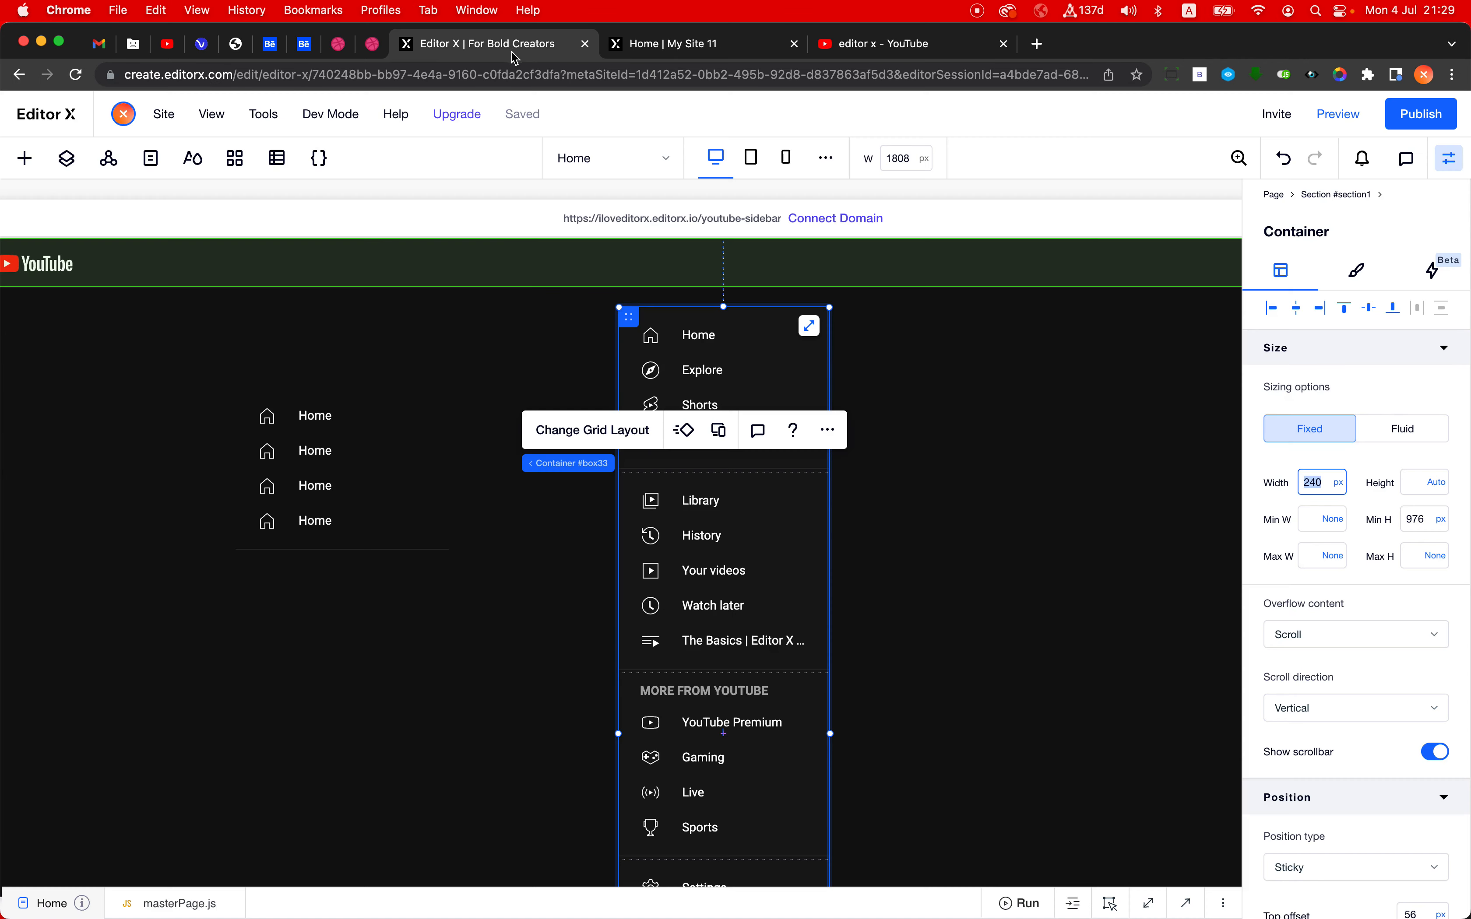
# - Set the first Home button in the practice stack to show its icon only
pyautogui.click(379, 537)
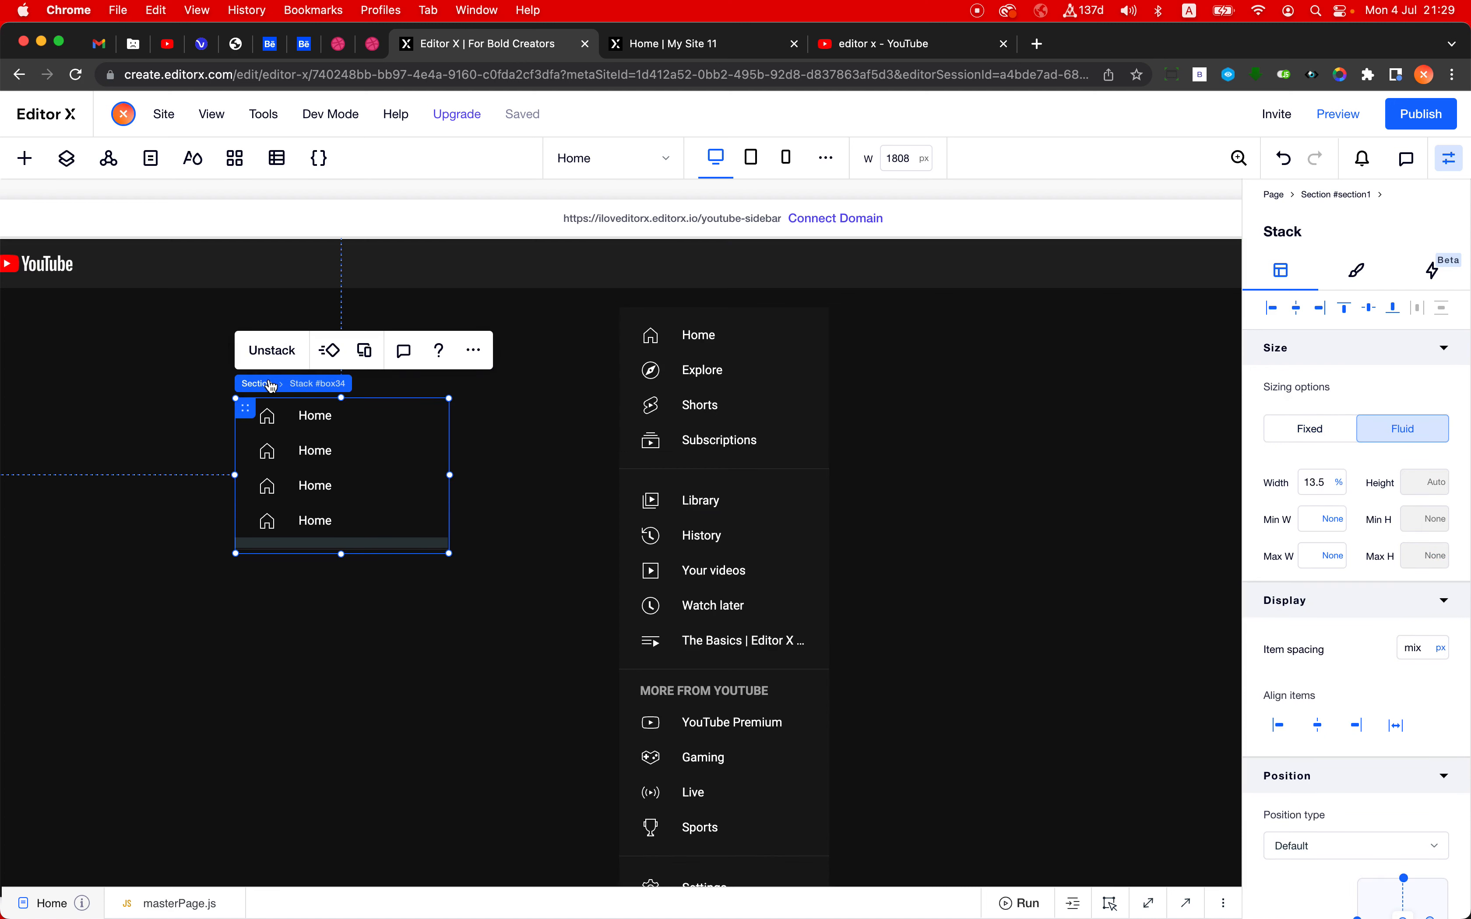
pyautogui.click(354, 421)
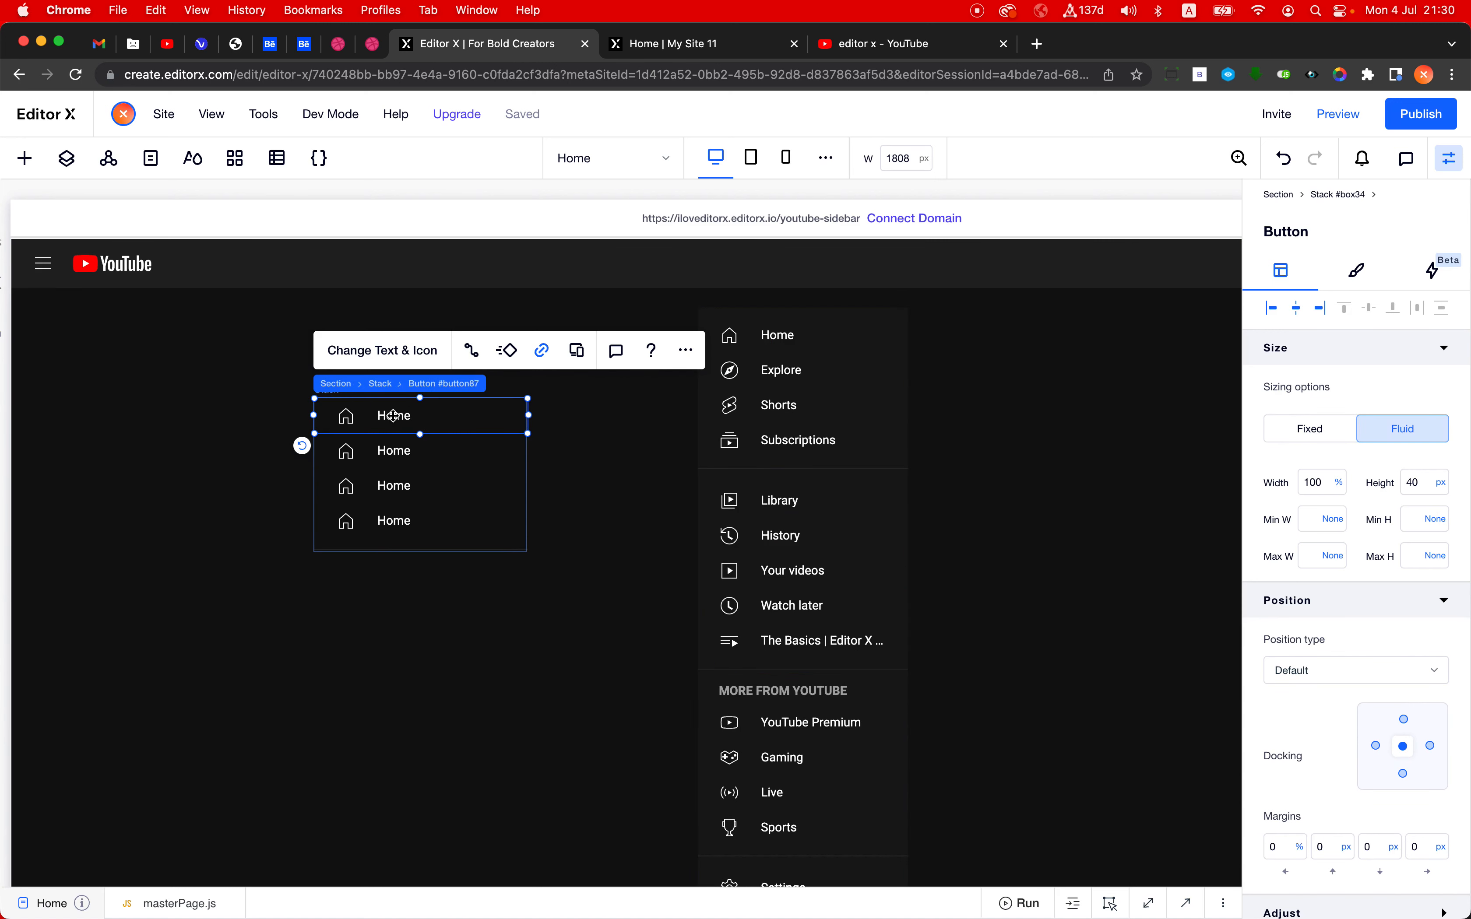
pyautogui.click(398, 363)
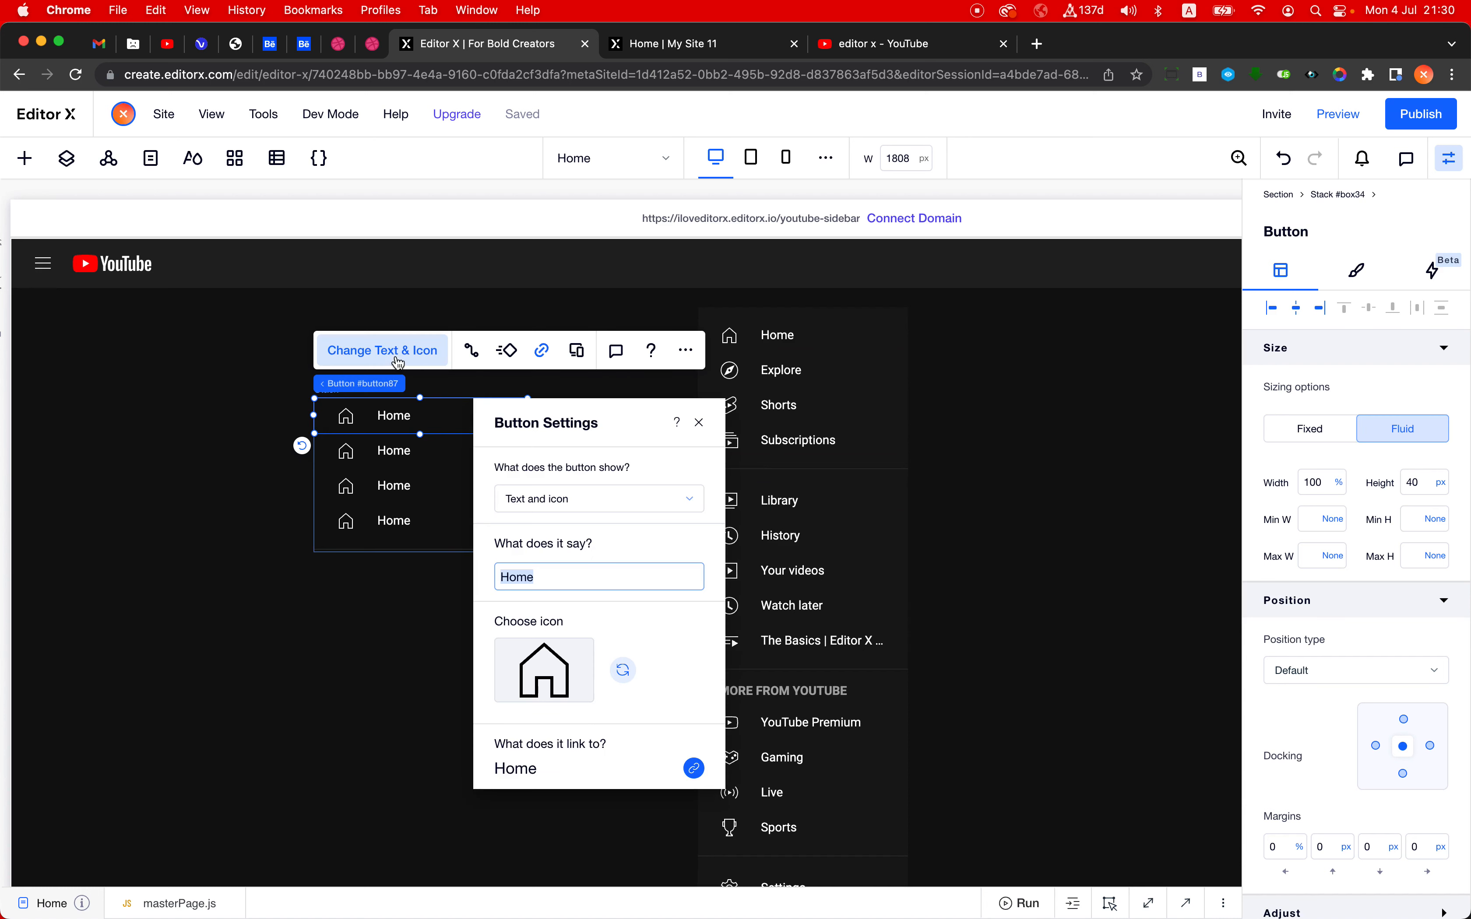
pyautogui.click(555, 515)
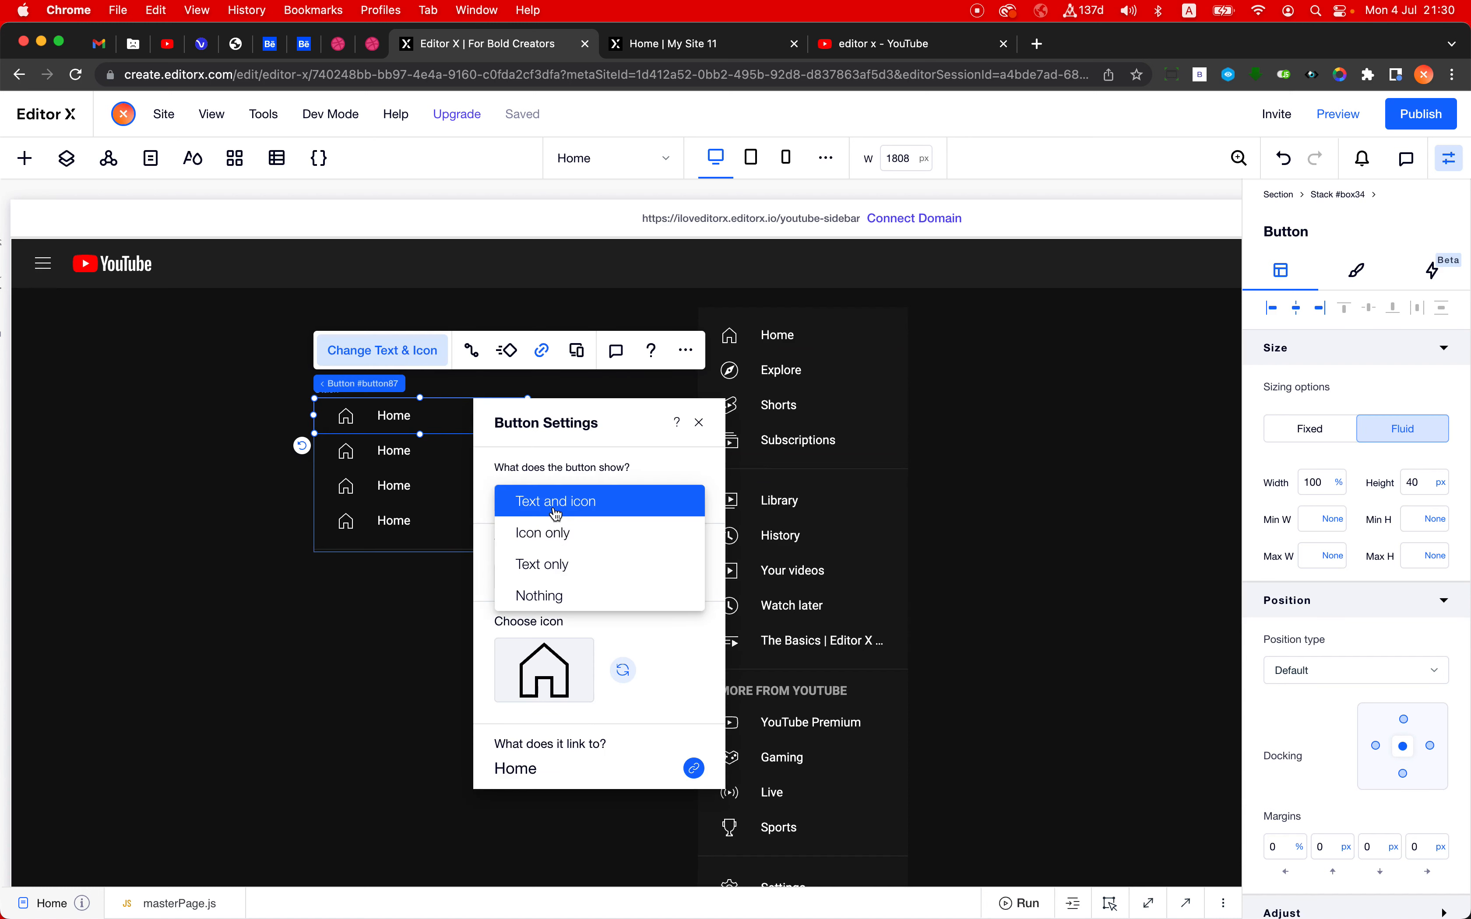
pyautogui.click(557, 539)
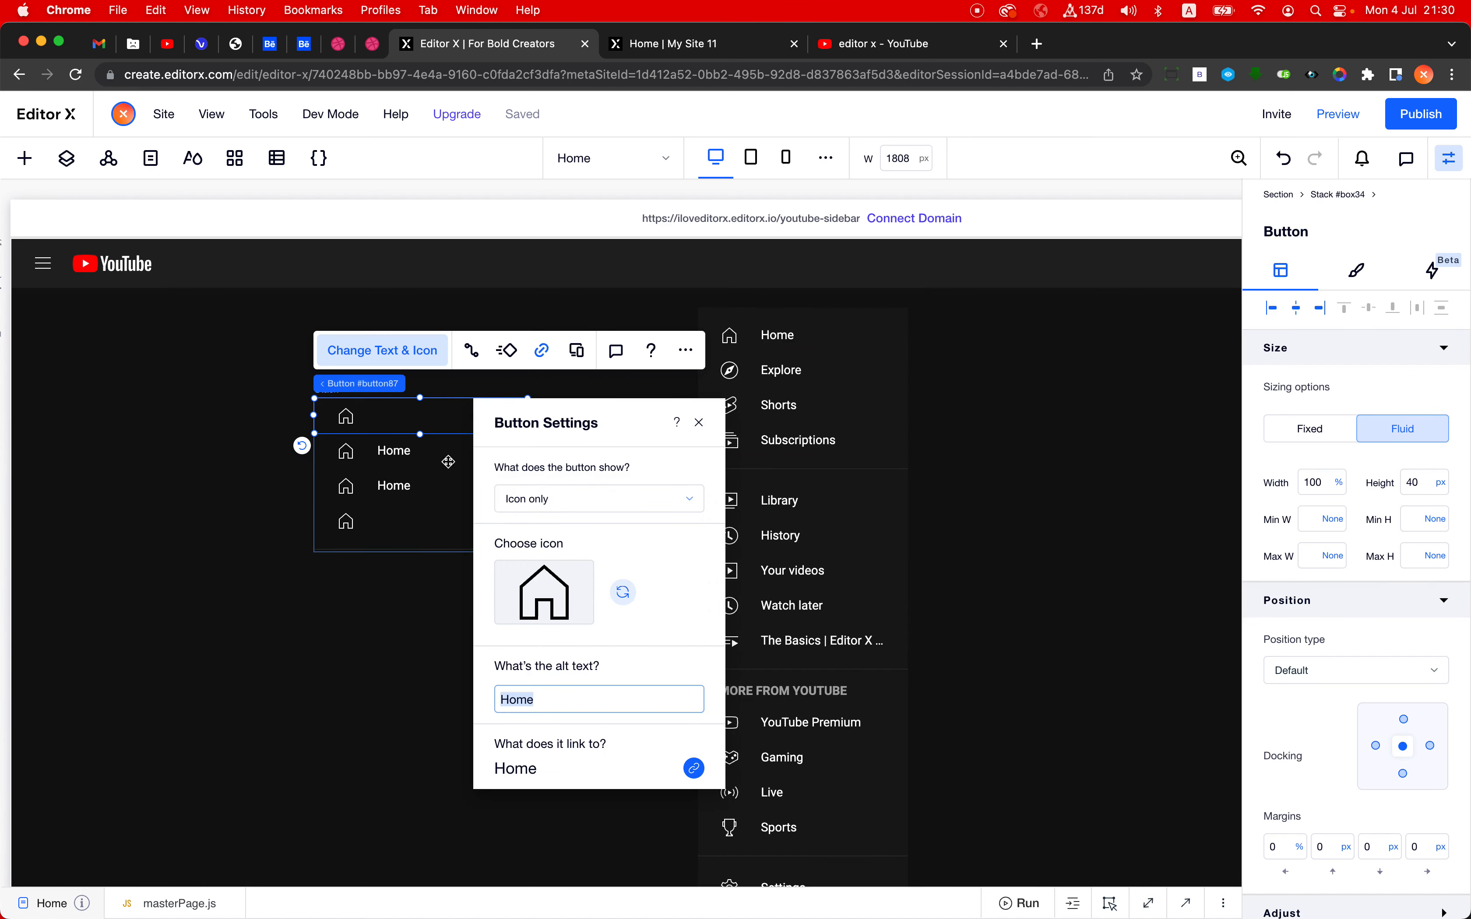
pyautogui.click(426, 449)
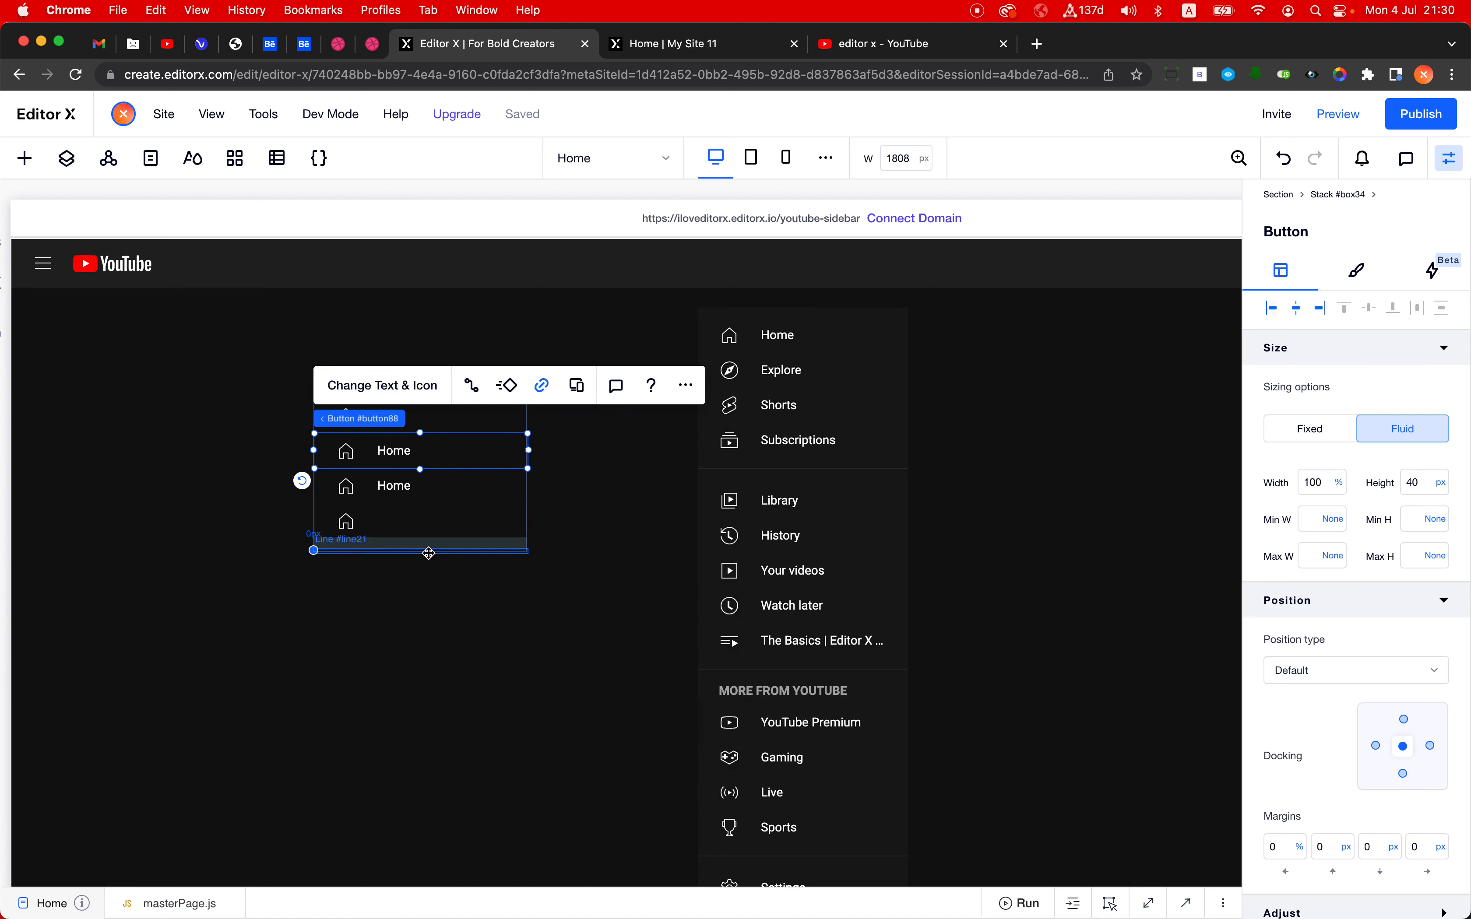
# - Delete the whole practice stack of Home buttons beside the full sidebar
pyautogui.click(438, 541)
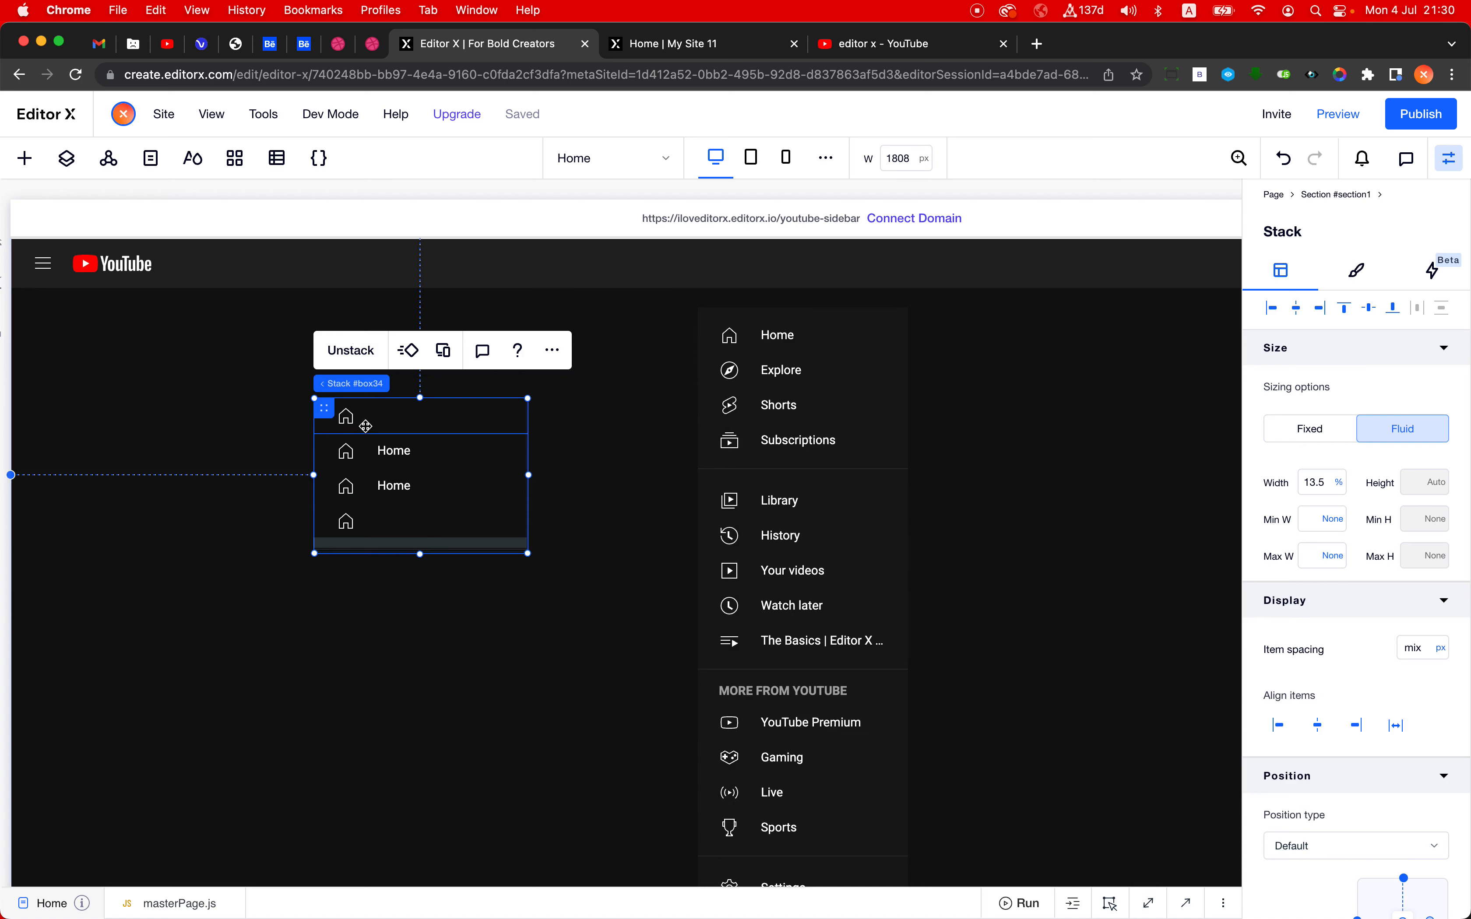
pyautogui.click(551, 350)
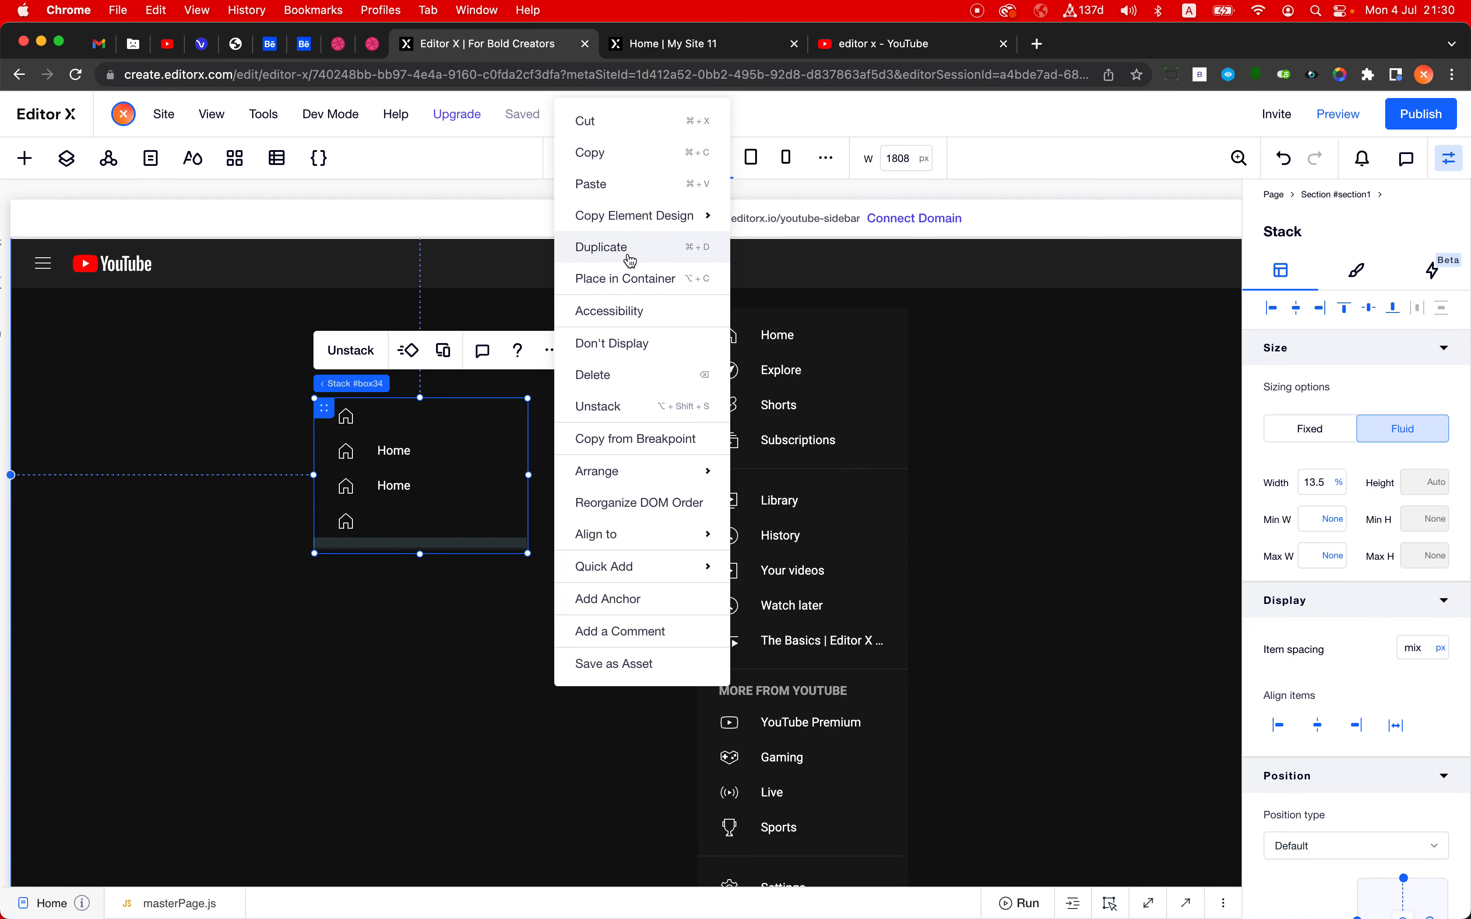
pyautogui.click(622, 372)
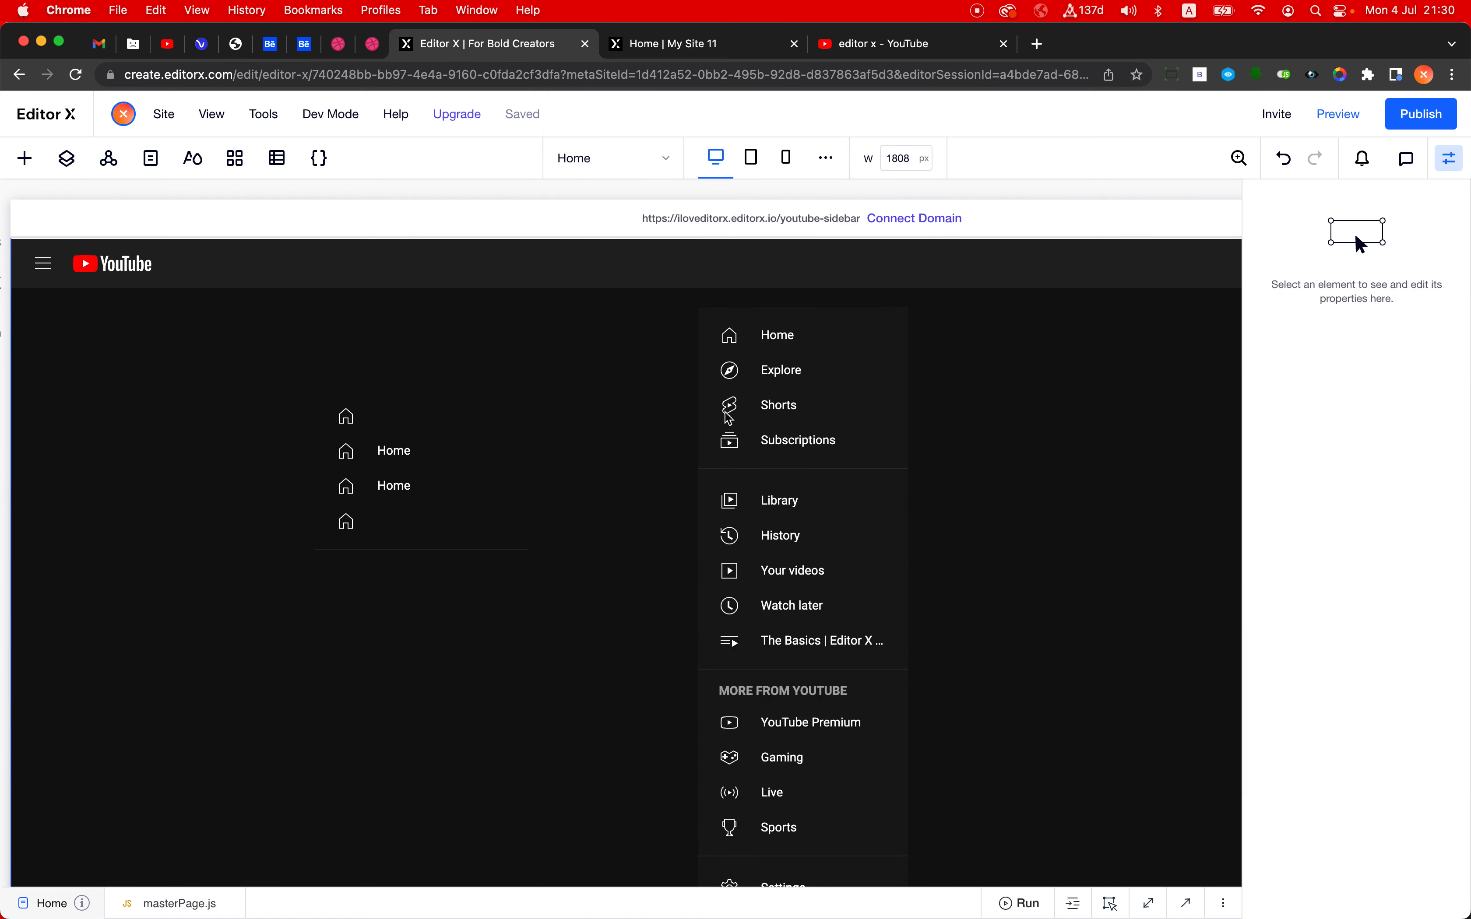
# - Examine the width settings of the full sidebar's Home button and its parent stack, and review the sidebar down to its footer
pyautogui.click(815, 329)
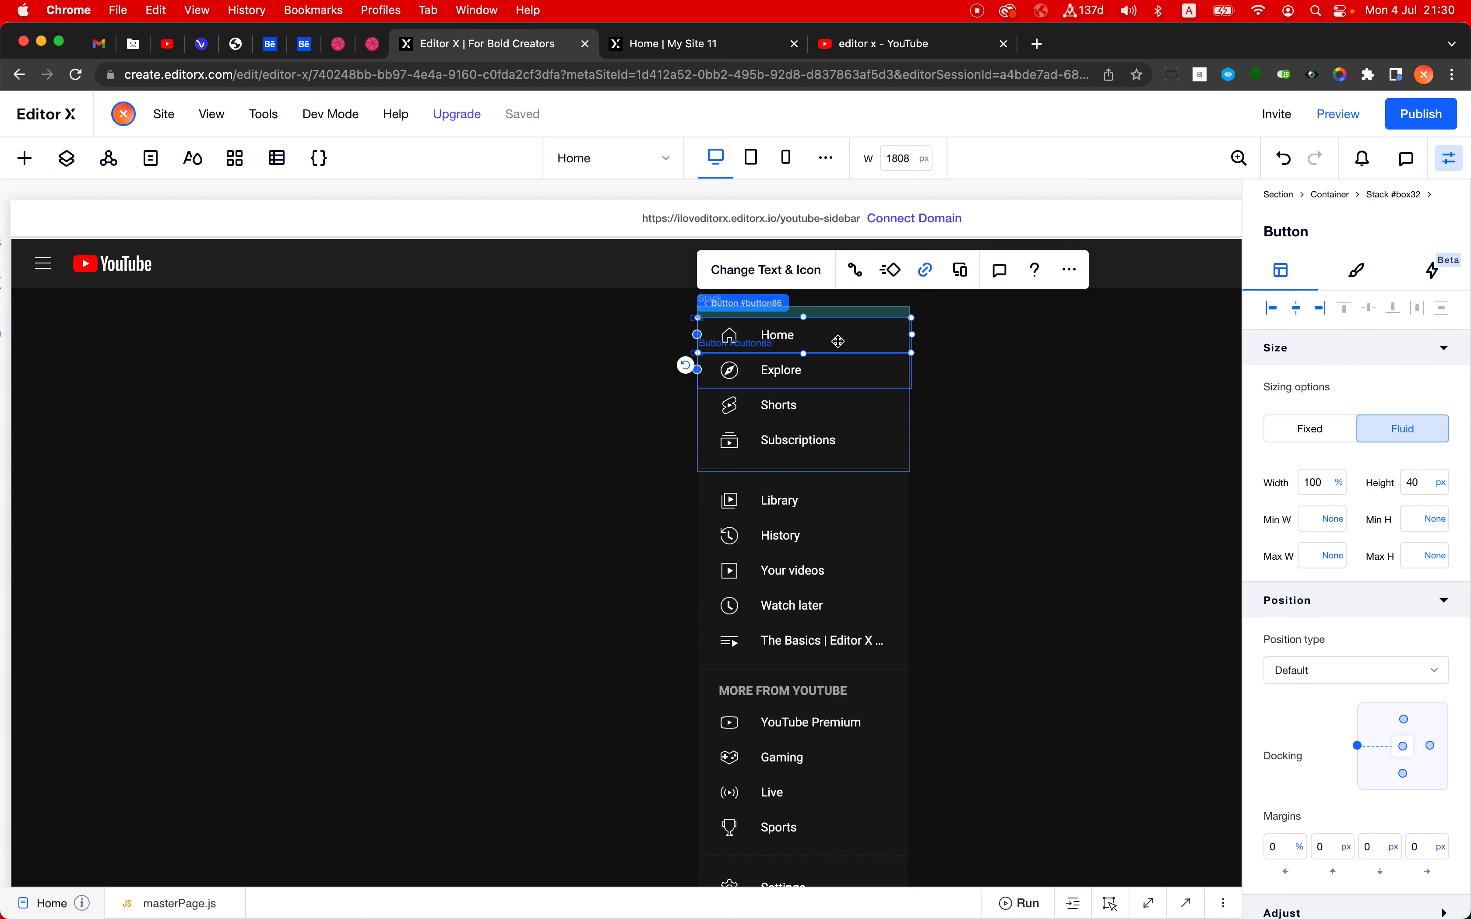
pyautogui.click(1319, 490)
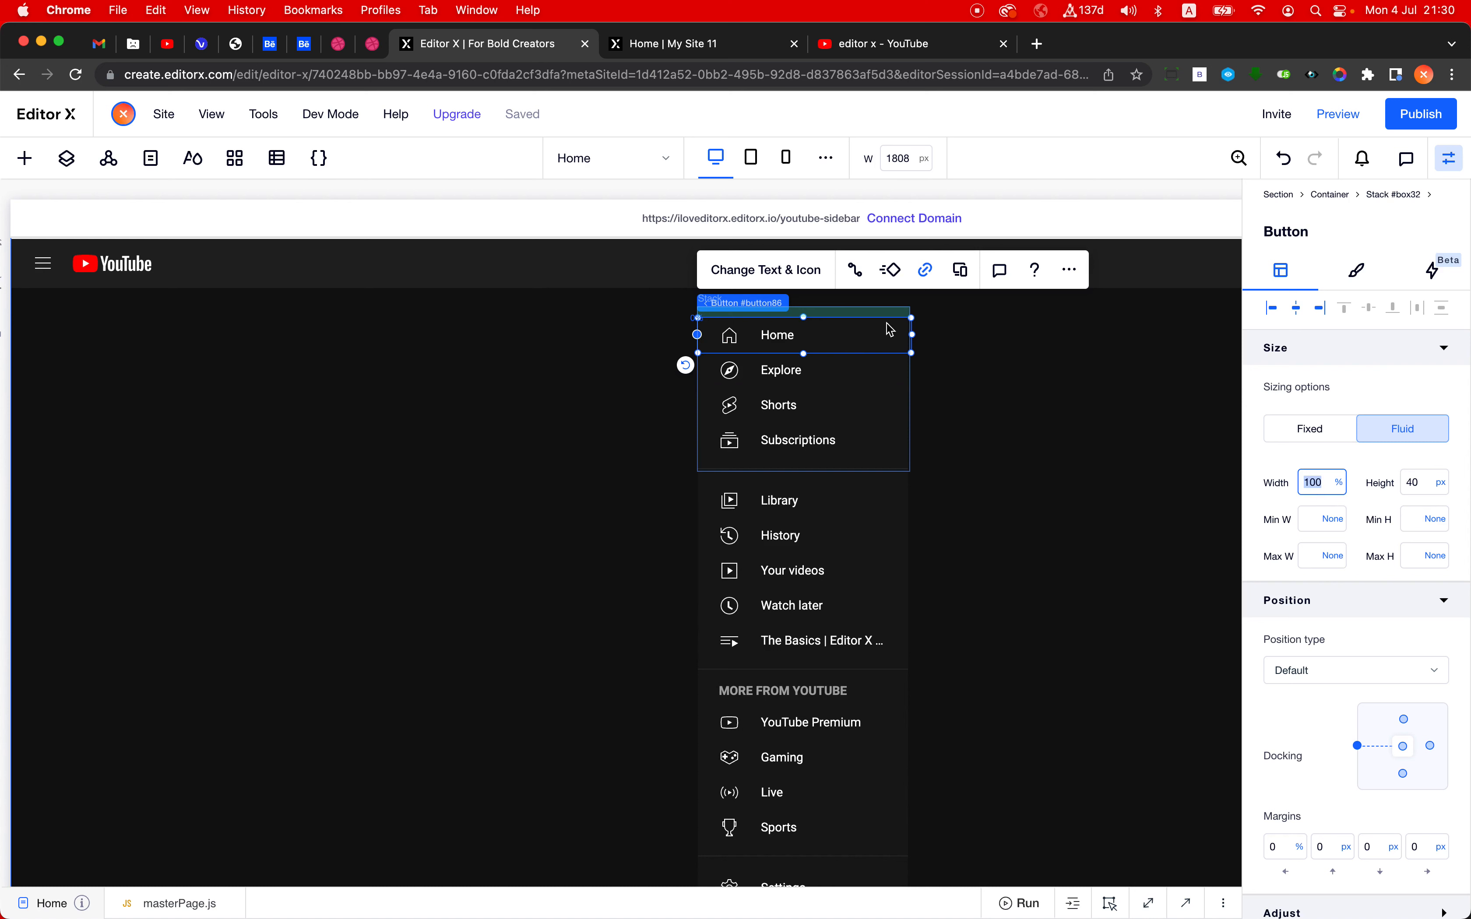
pyautogui.click(822, 405)
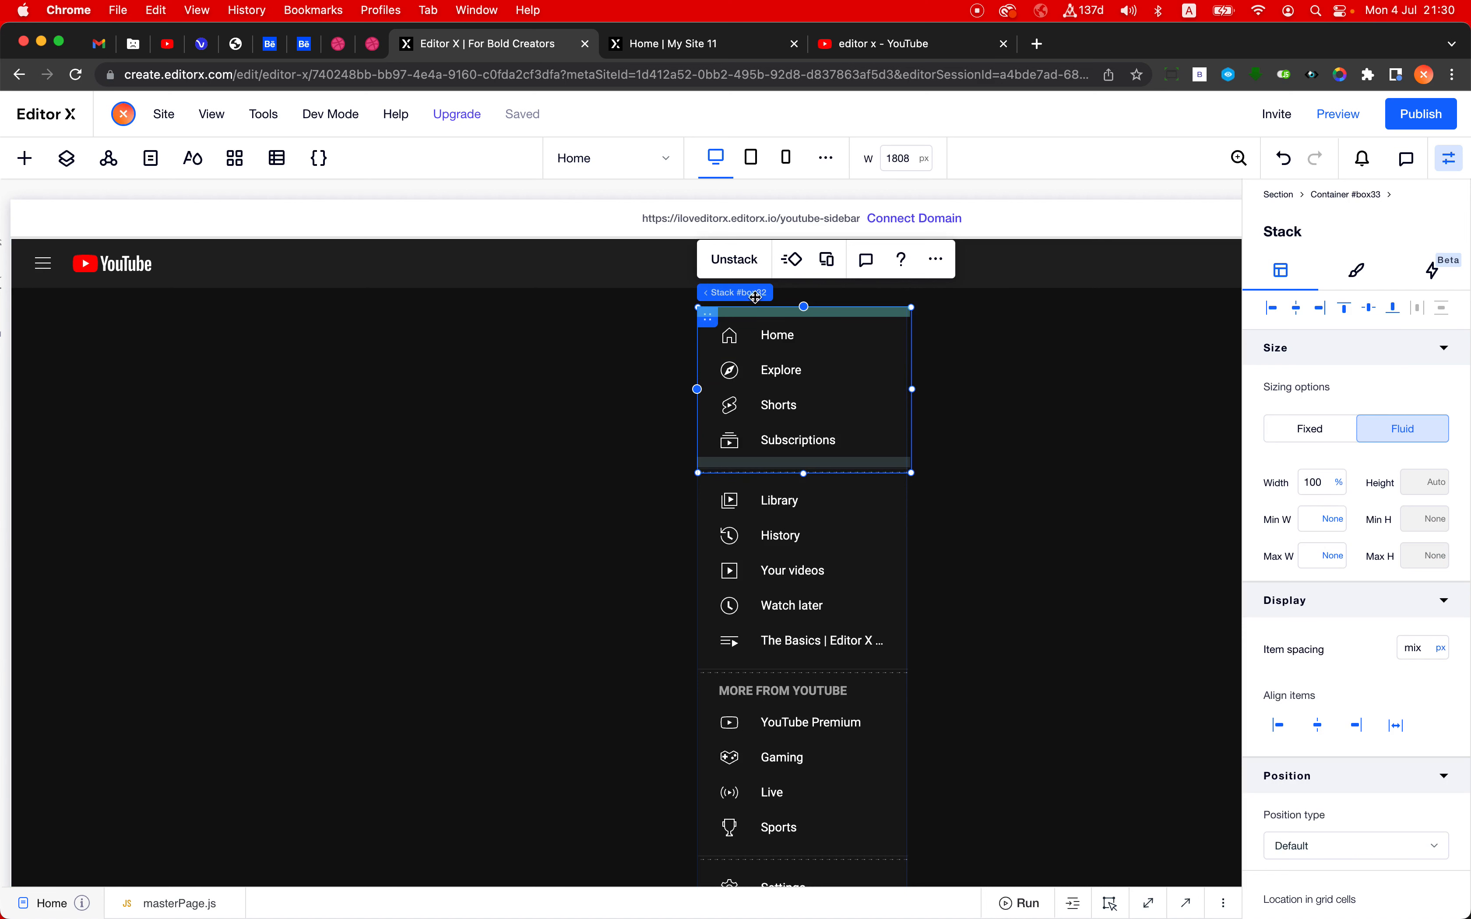
pyautogui.moveTo(756, 294)
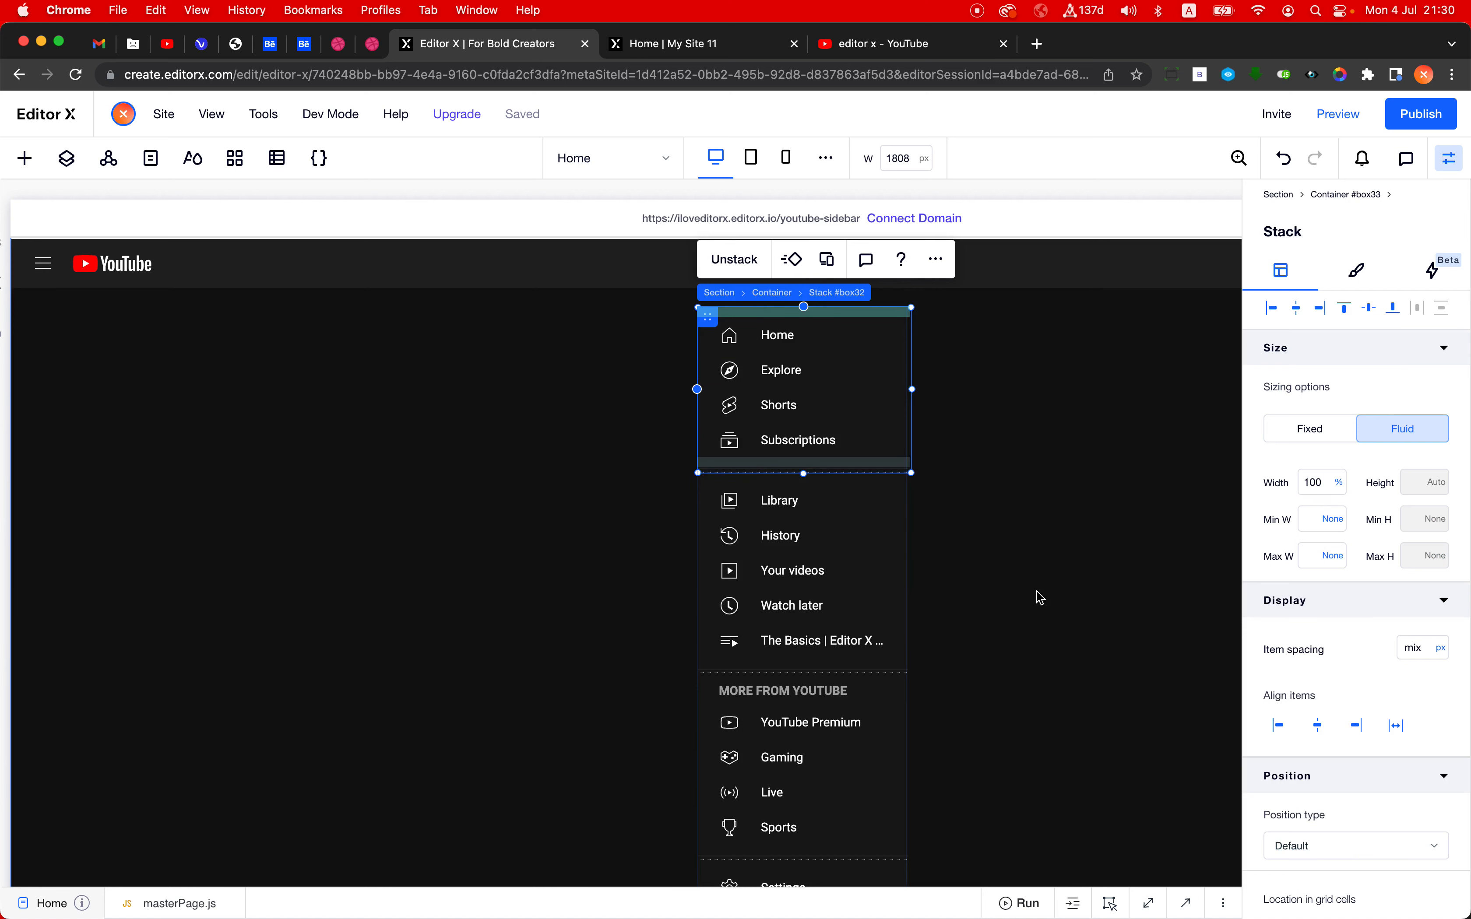
pyautogui.click(1033, 578)
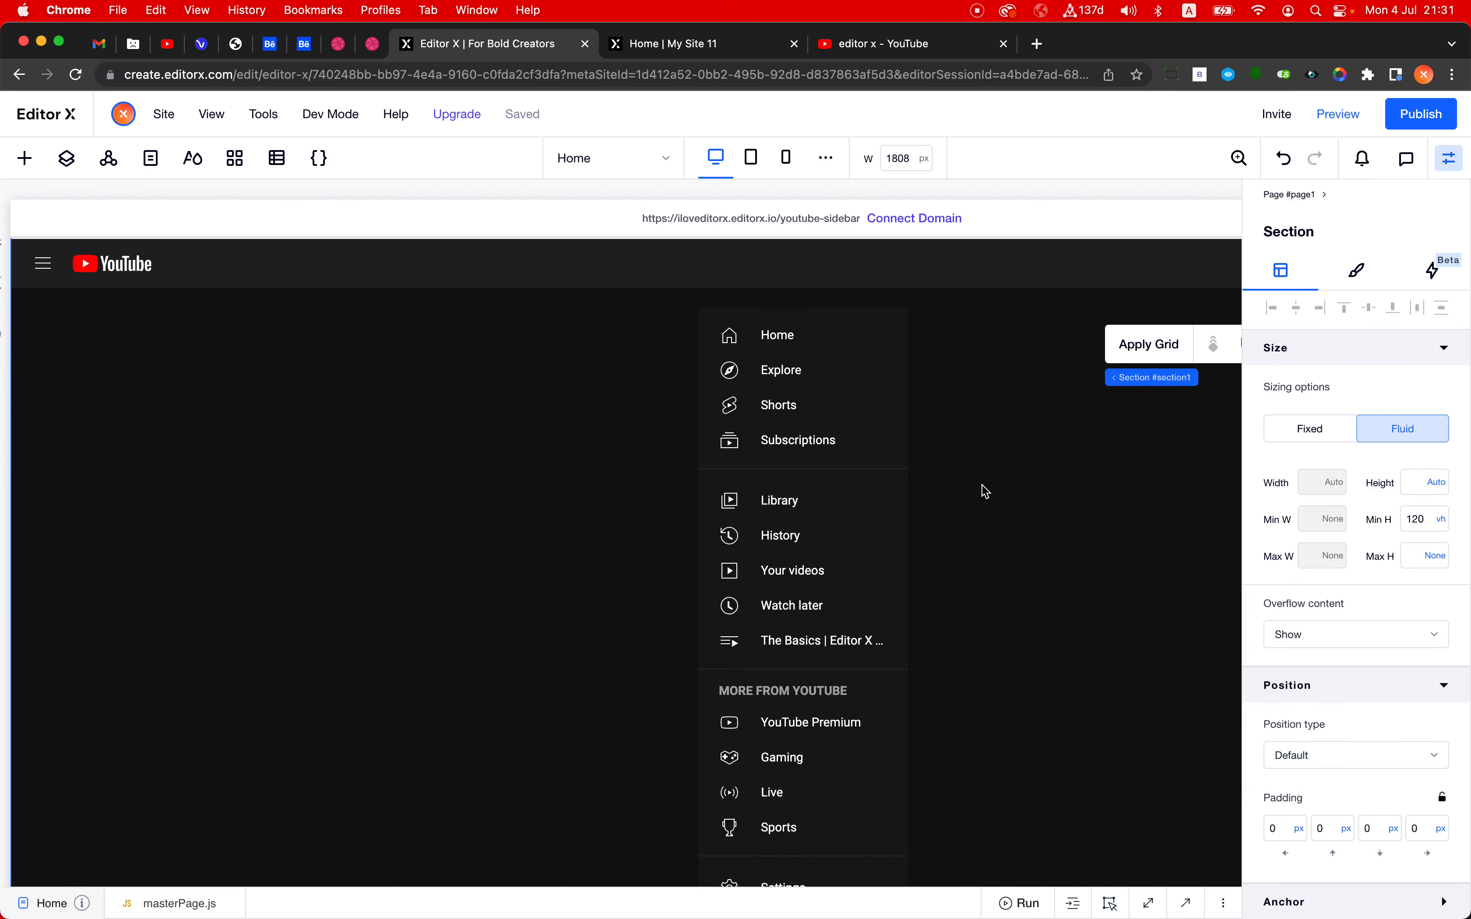
pyautogui.scroll(-5, 964, 463)
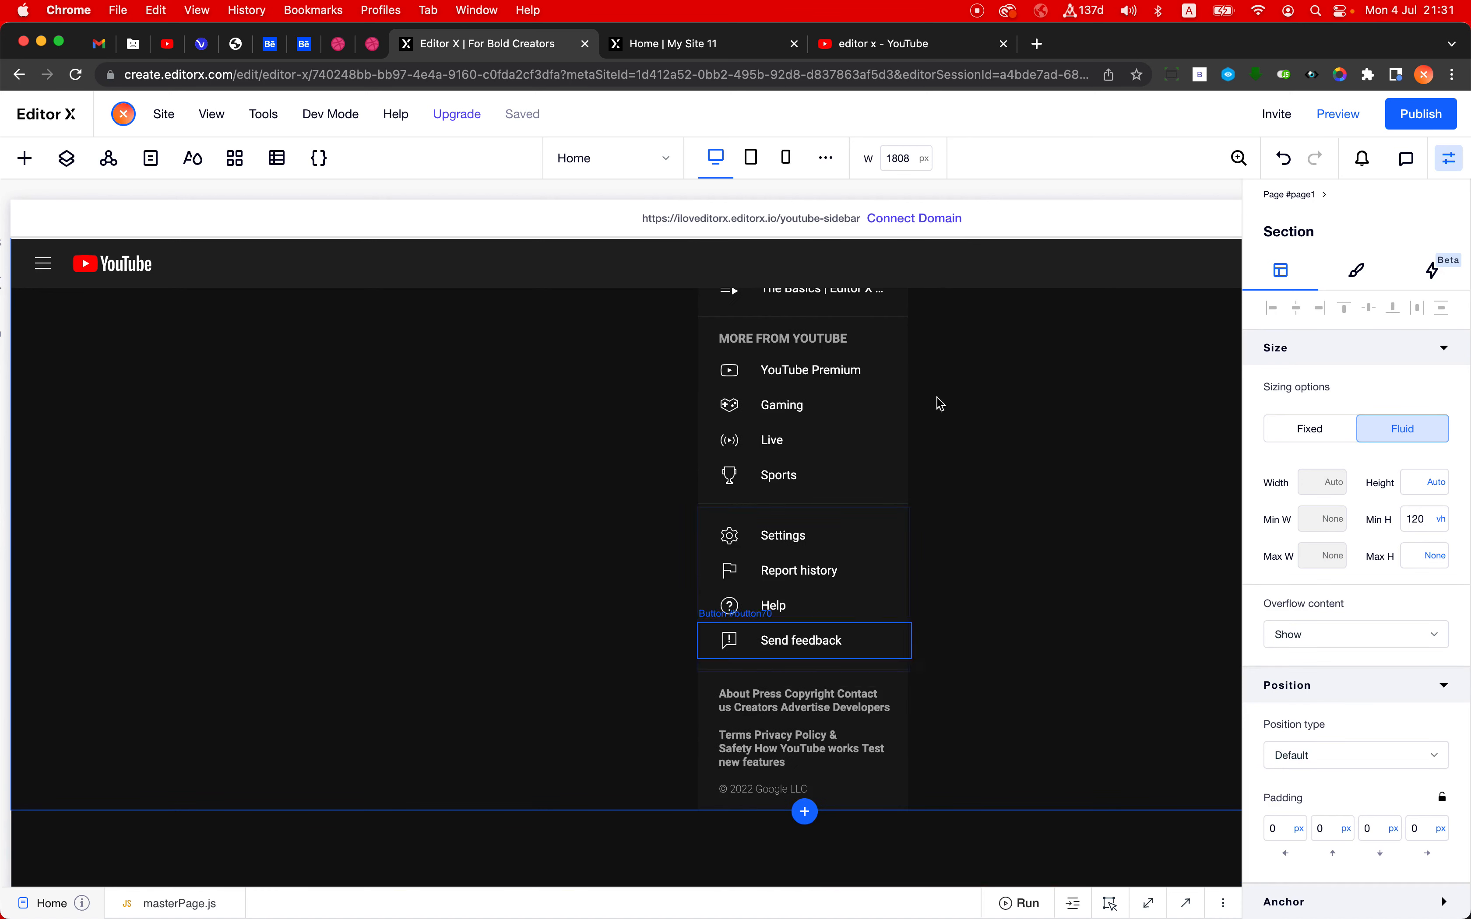
pyautogui.scroll(5, 931, 467)
pyautogui.scroll(1, 931, 467)
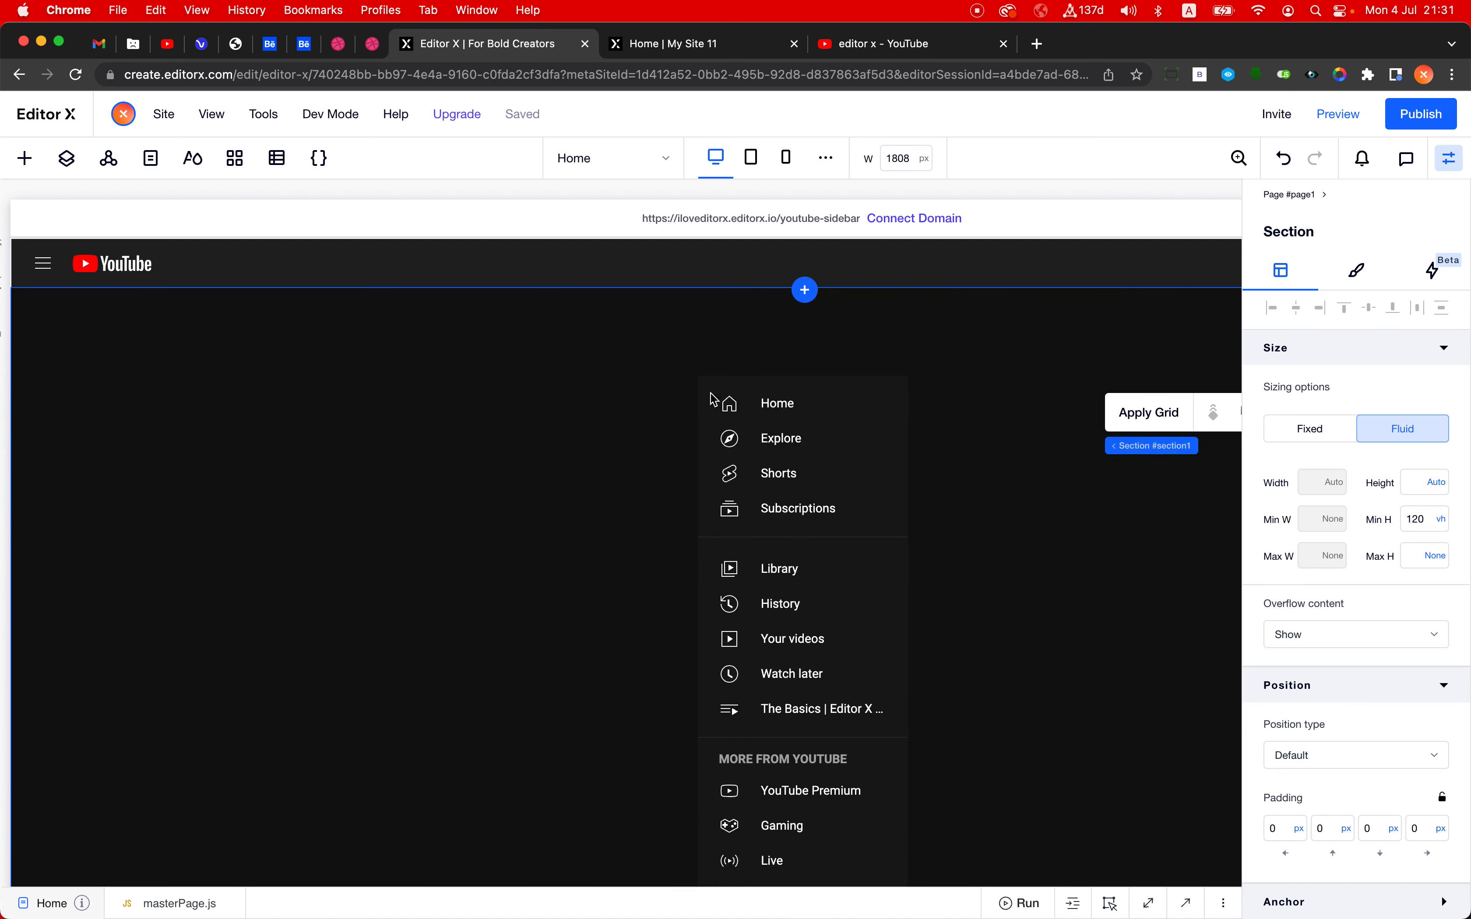
pyautogui.click(391, 405)
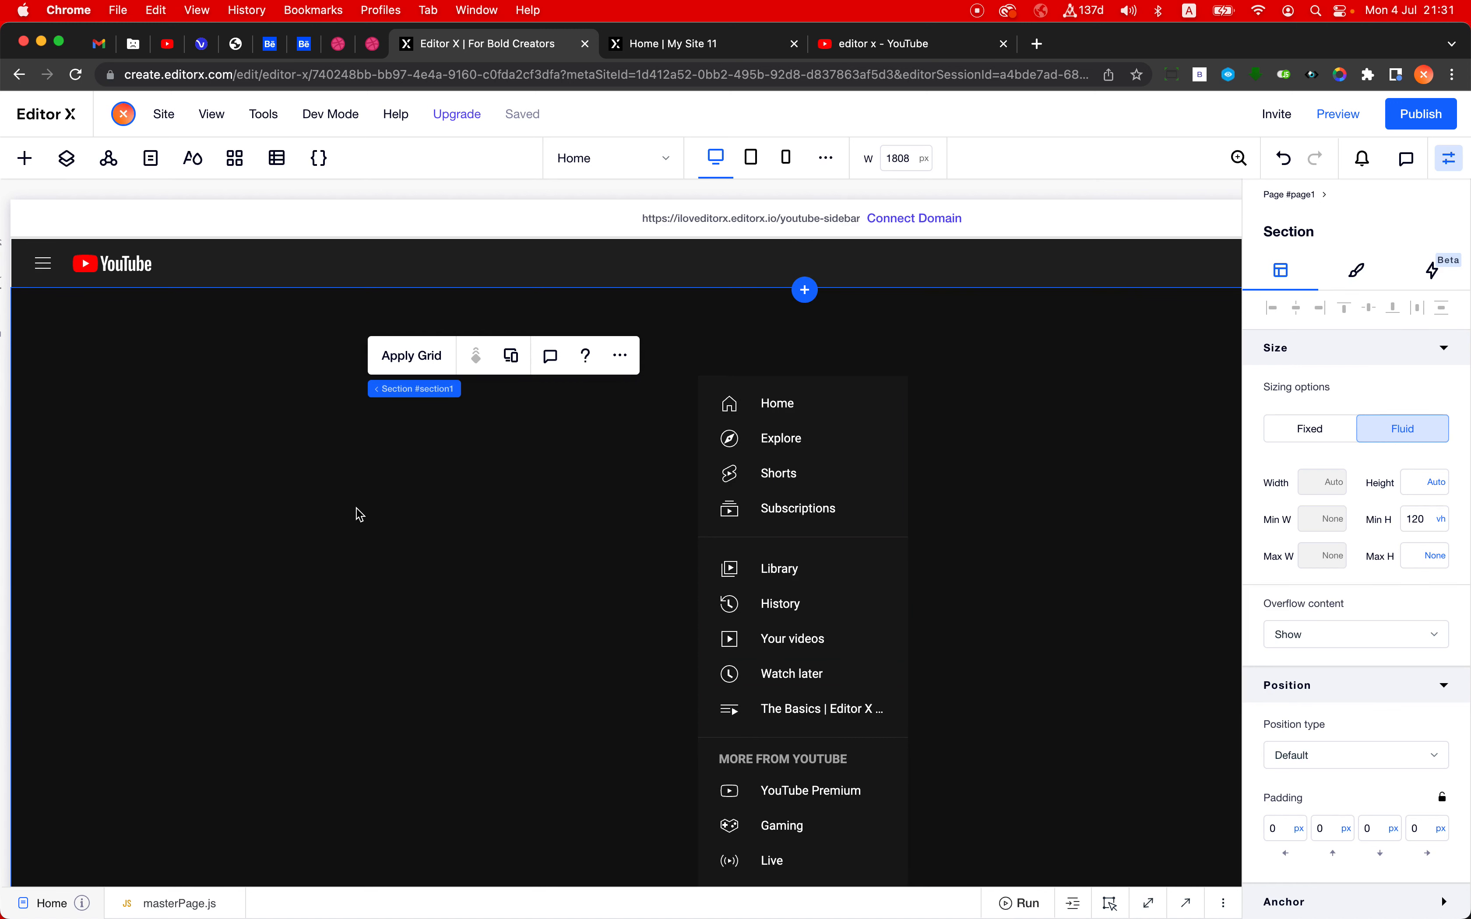
pyautogui.hscroll(-1, 363, 511)
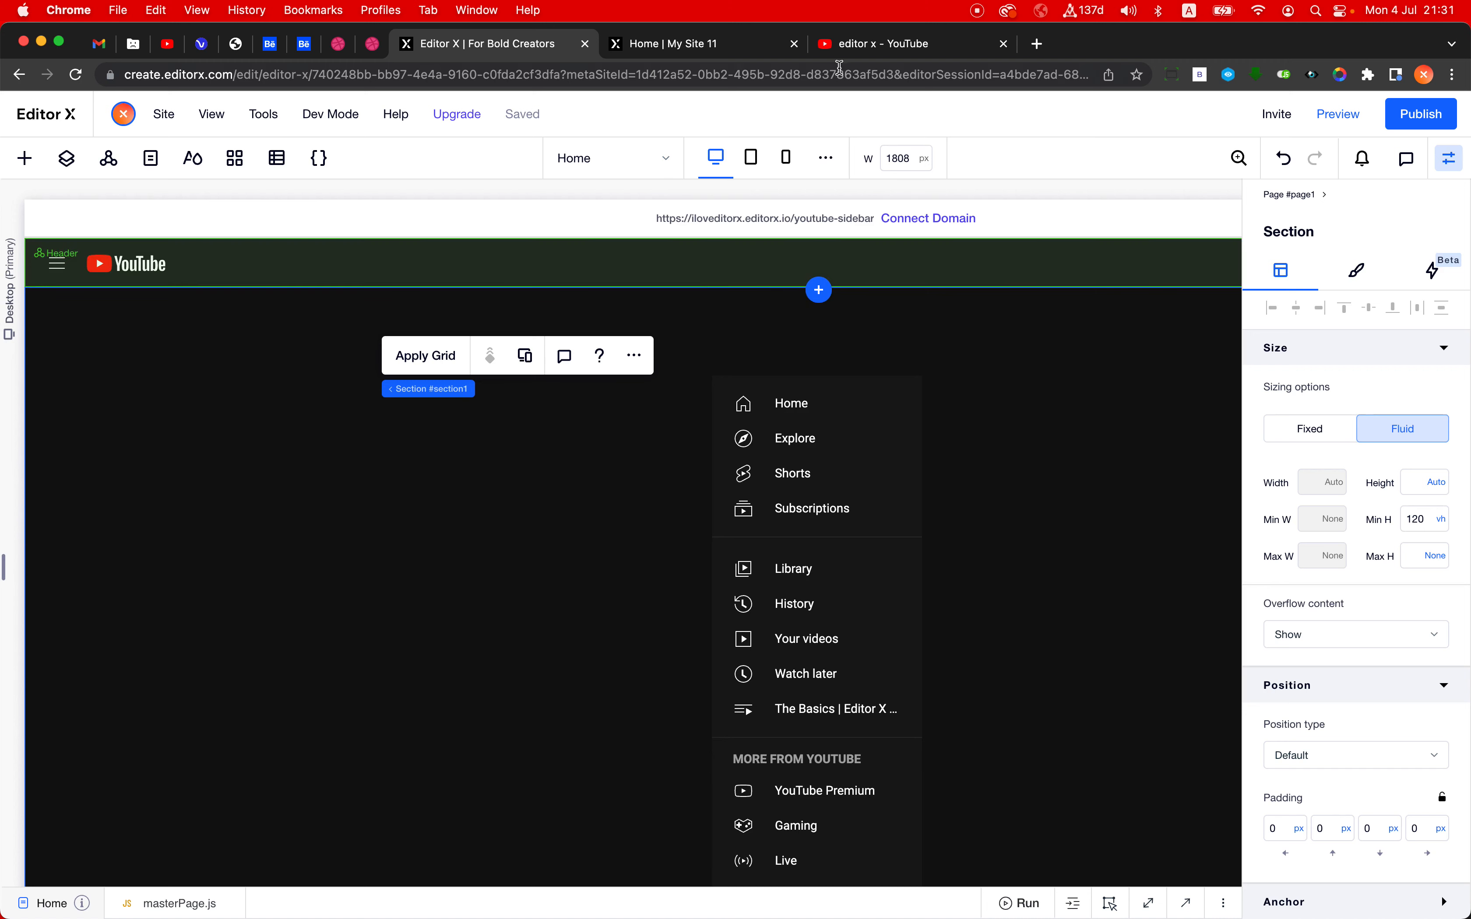
# - Switch to the YouTube page, toggle its sidebar between full and mini to study the page layout, and return to Editor X
pyautogui.click(848, 44)
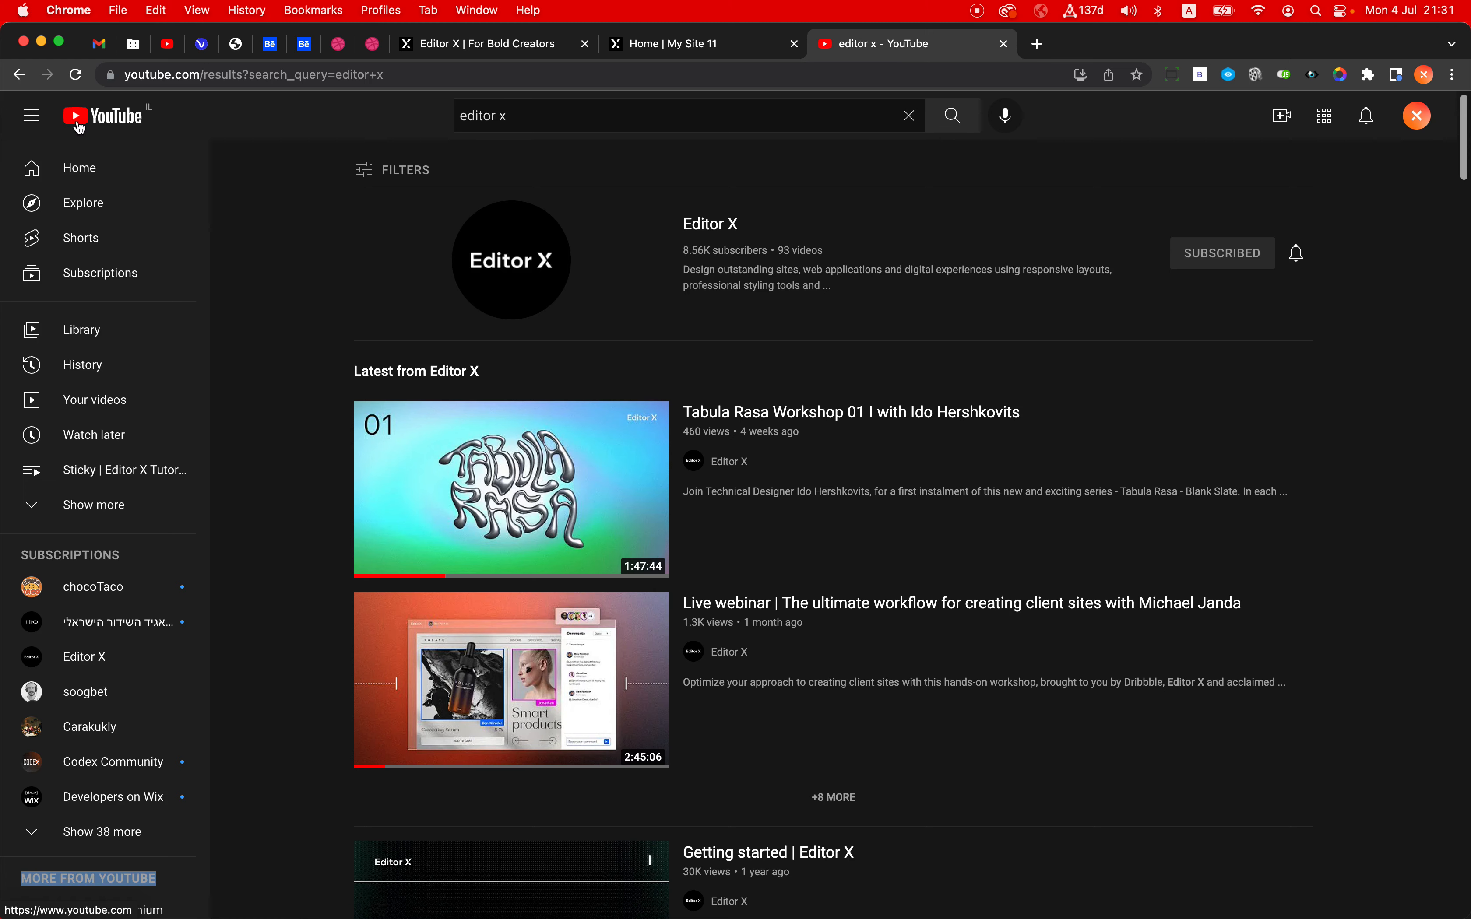
pyautogui.click(33, 116)
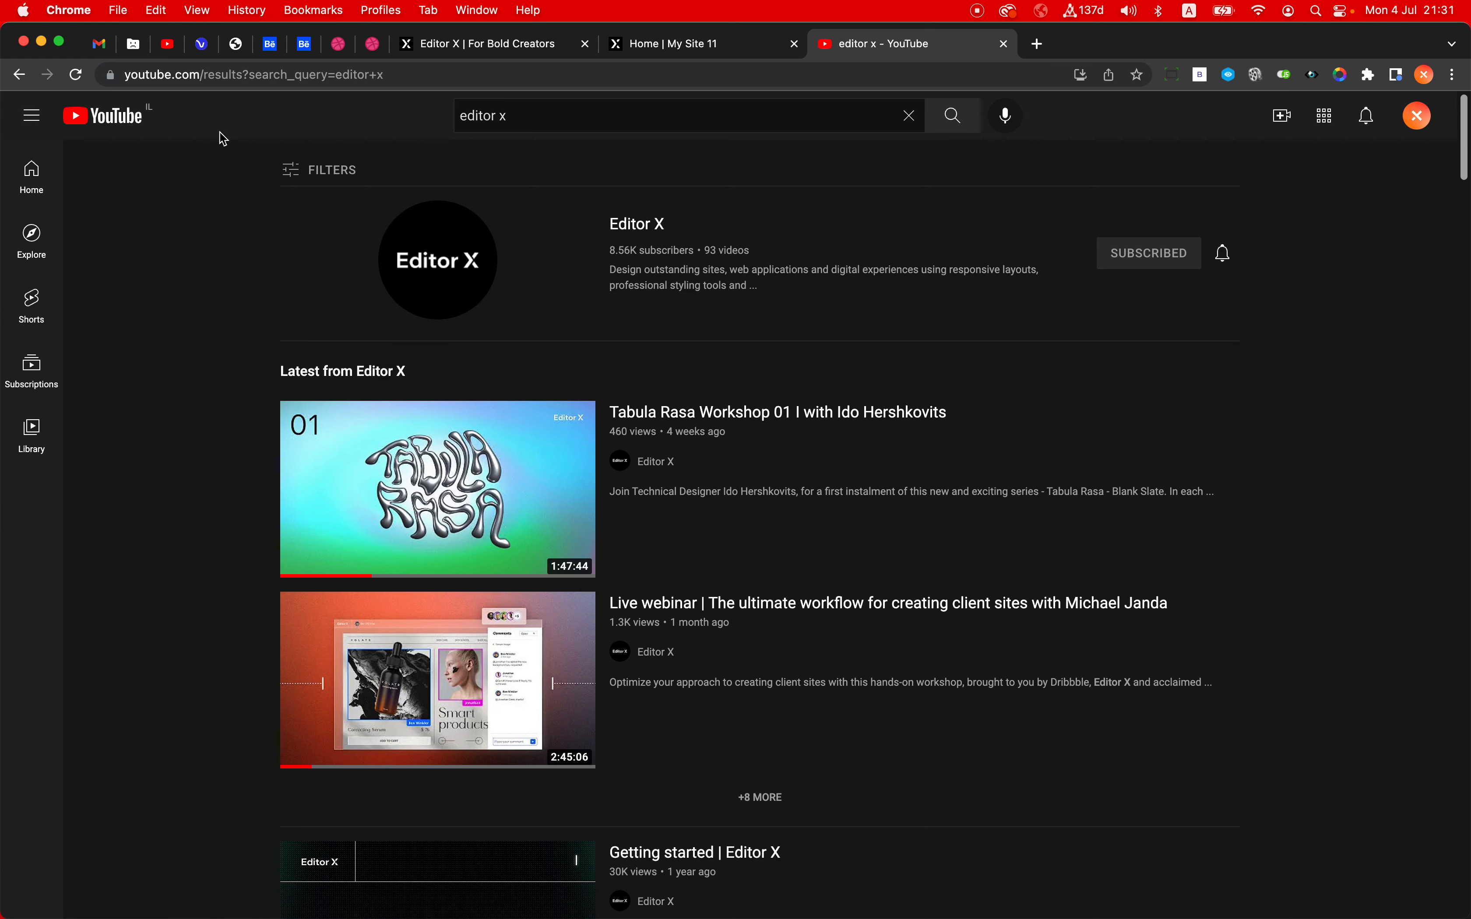
pyautogui.click(32, 115)
pyautogui.click(33, 115)
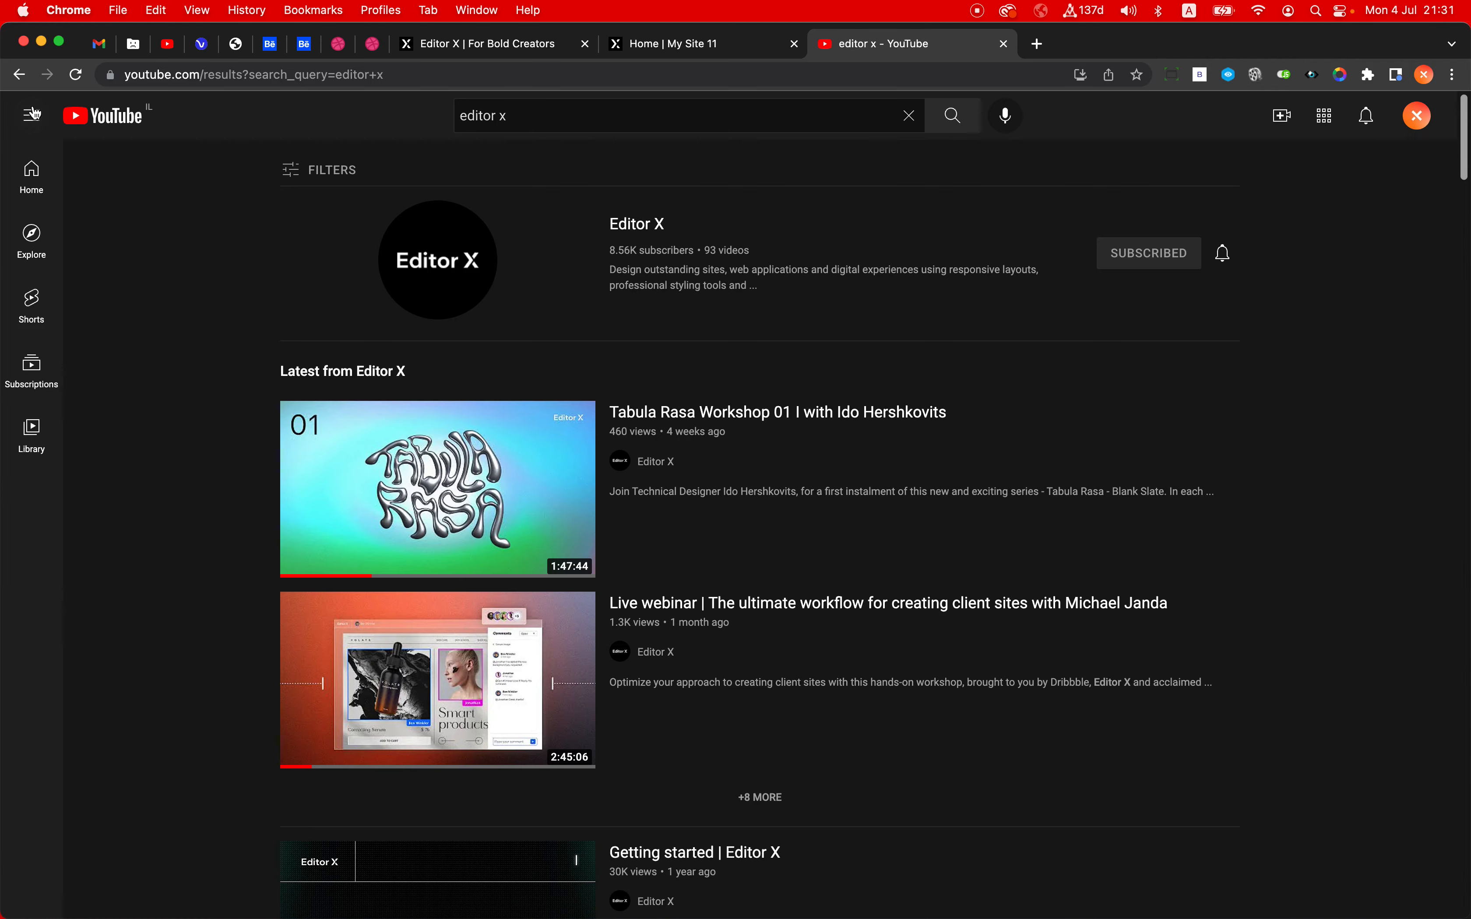
pyautogui.click(684, 54)
pyautogui.click(483, 44)
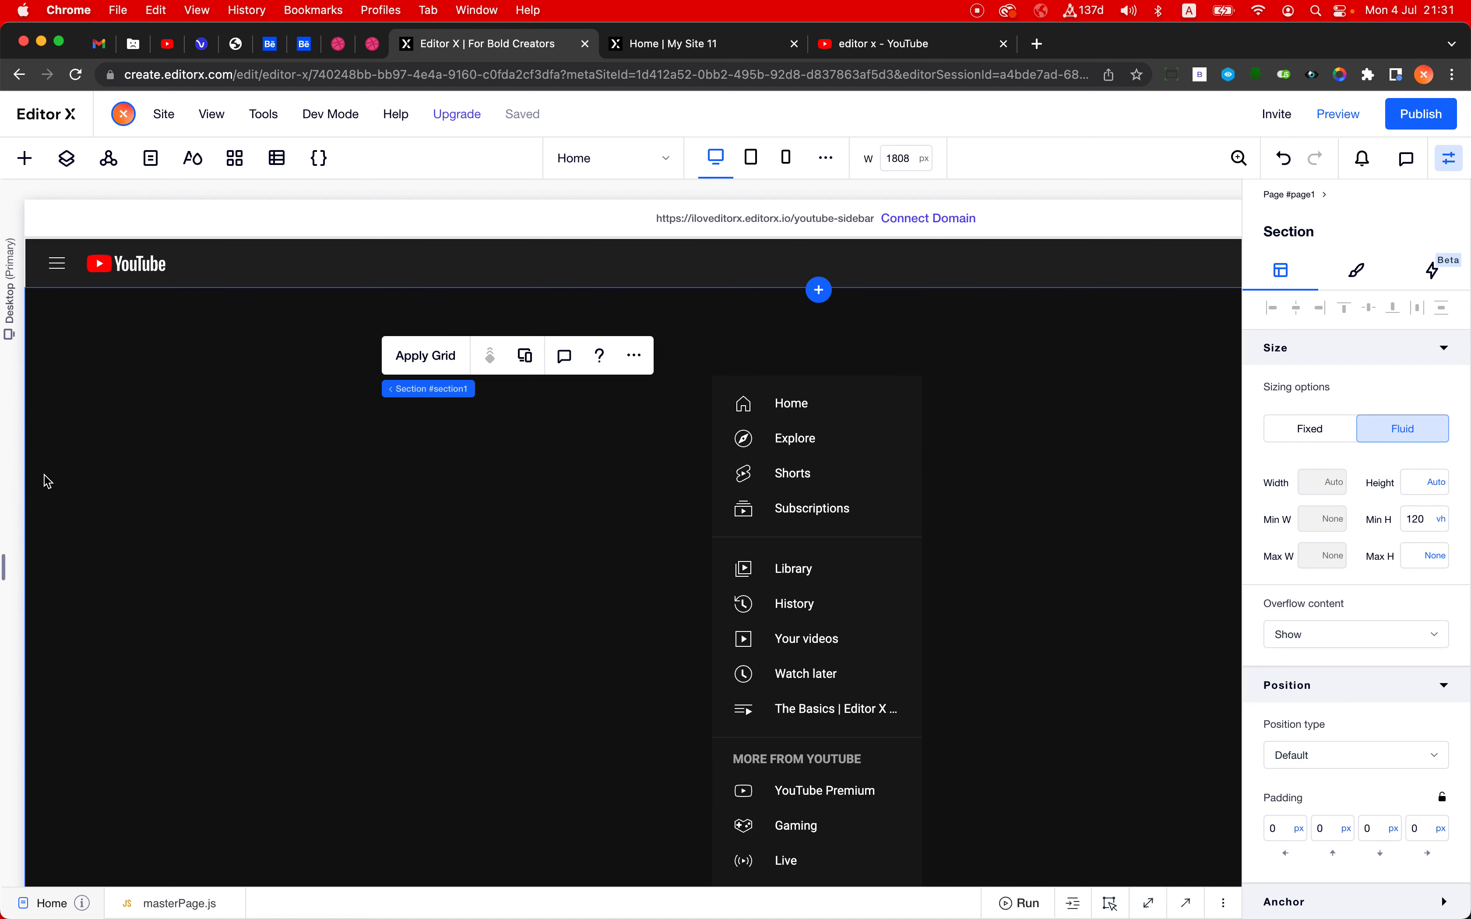
# - Add a blank vertical section along the page's left edge and set its background color opacity to 10%
pyautogui.click(9, 493)
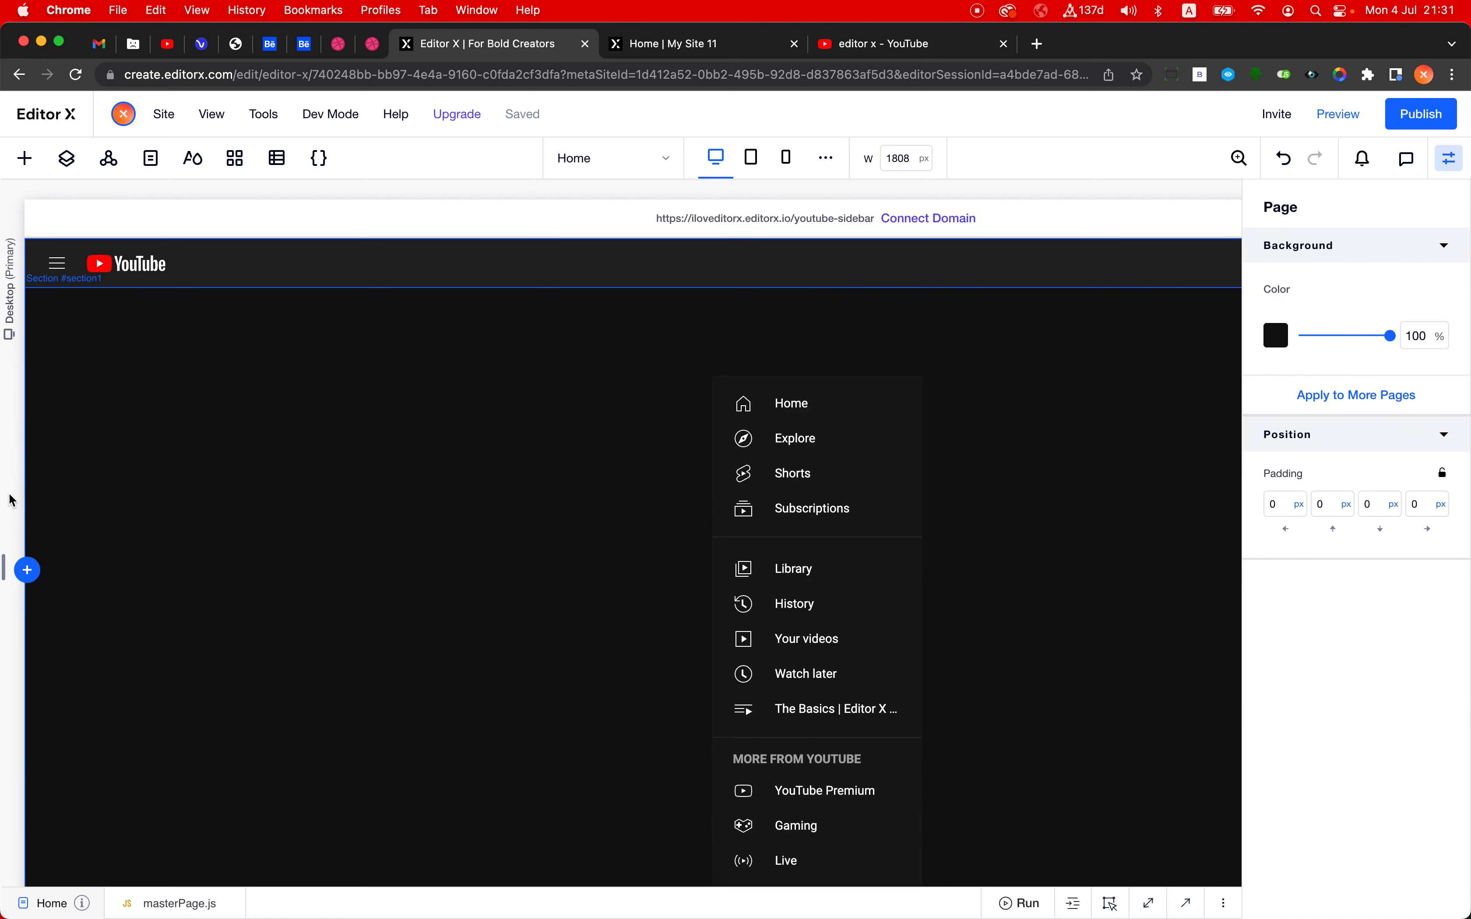
pyautogui.click(27, 571)
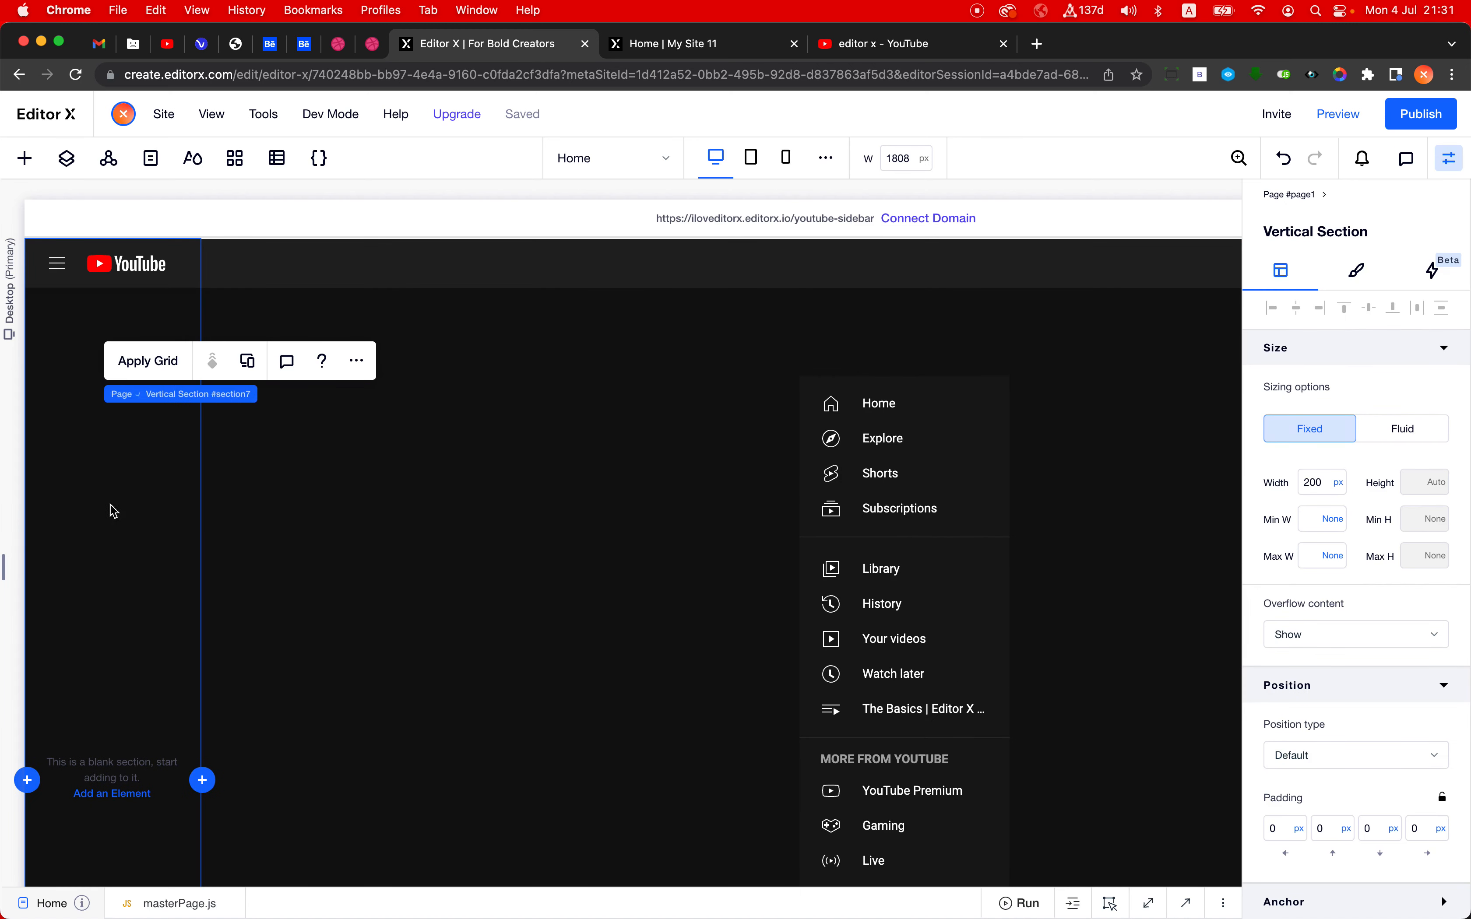
pyautogui.click(1357, 271)
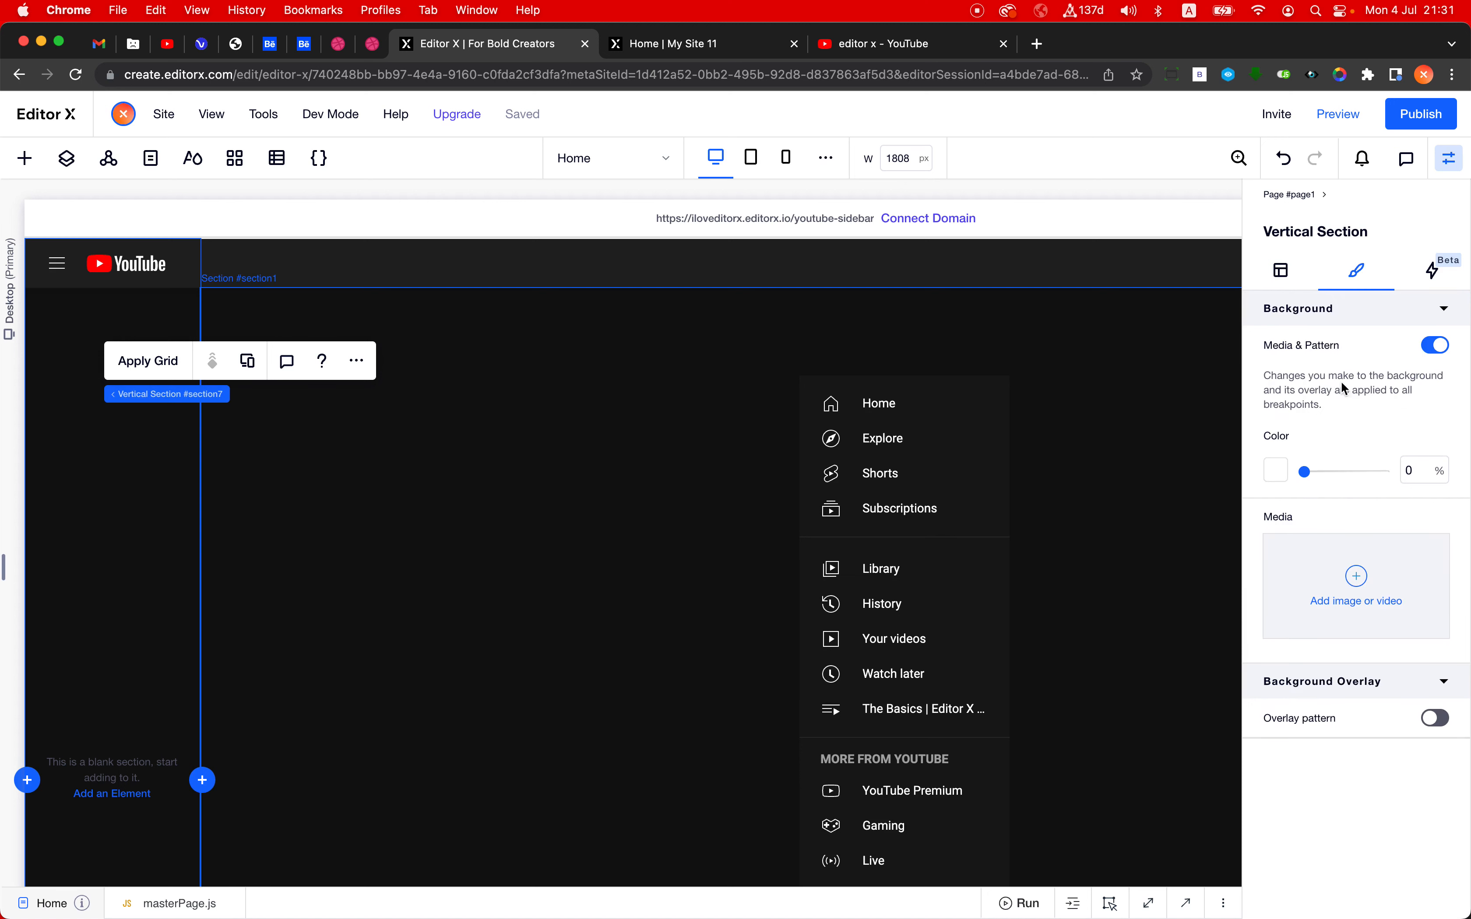
pyautogui.click(1422, 470)
pyautogui.write('10')
pyautogui.press('Return')
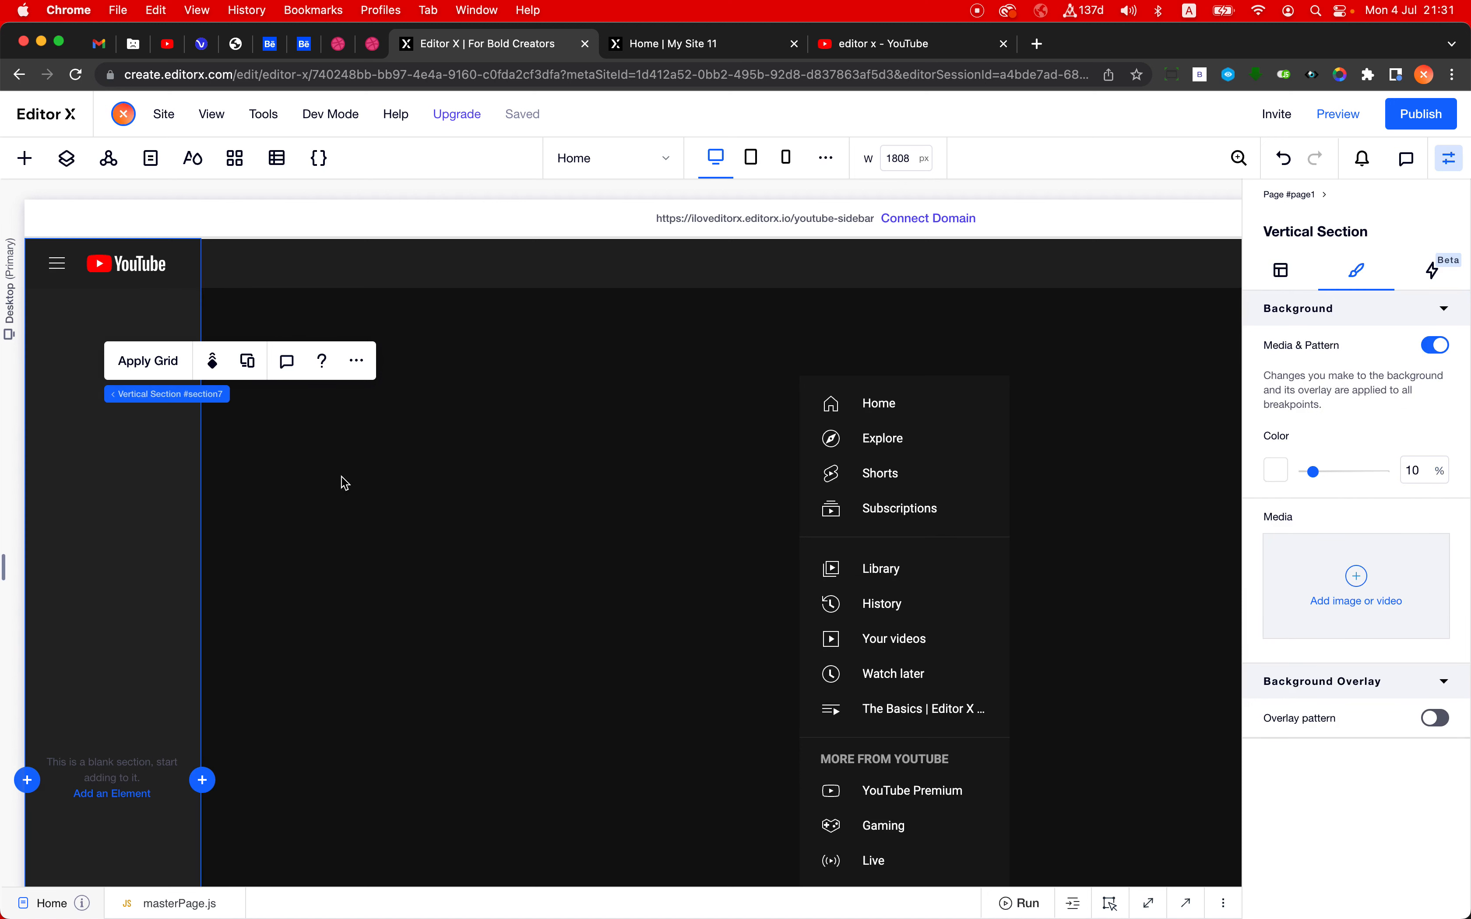
# - Try starting the vertical section below the header, and extend it back up to the top of the page
pyautogui.scroll(5, 189, 261)
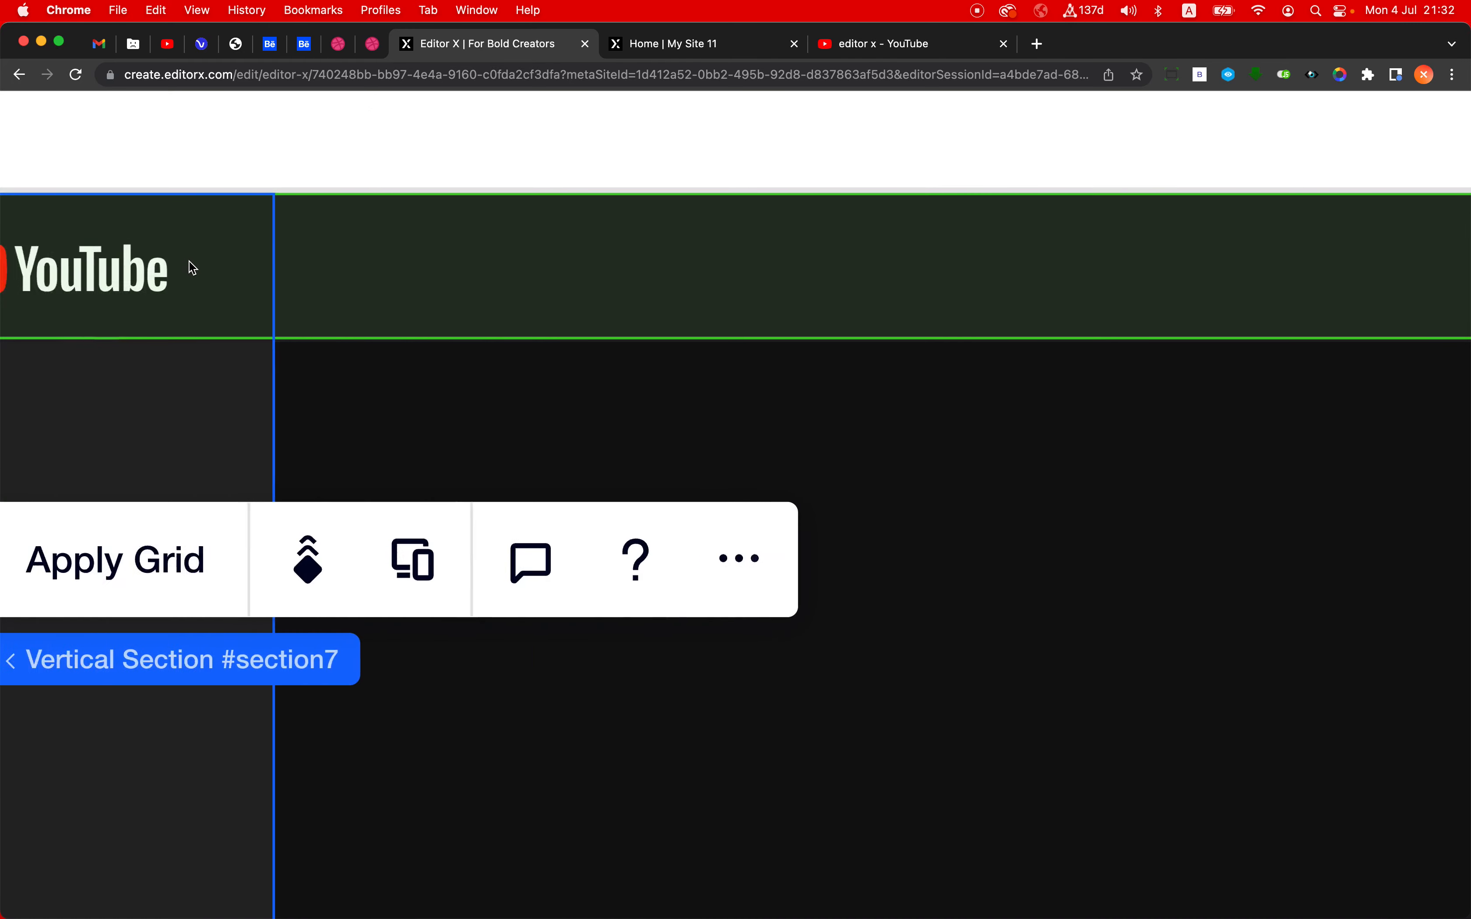
pyautogui.hscroll(-5, 190, 260)
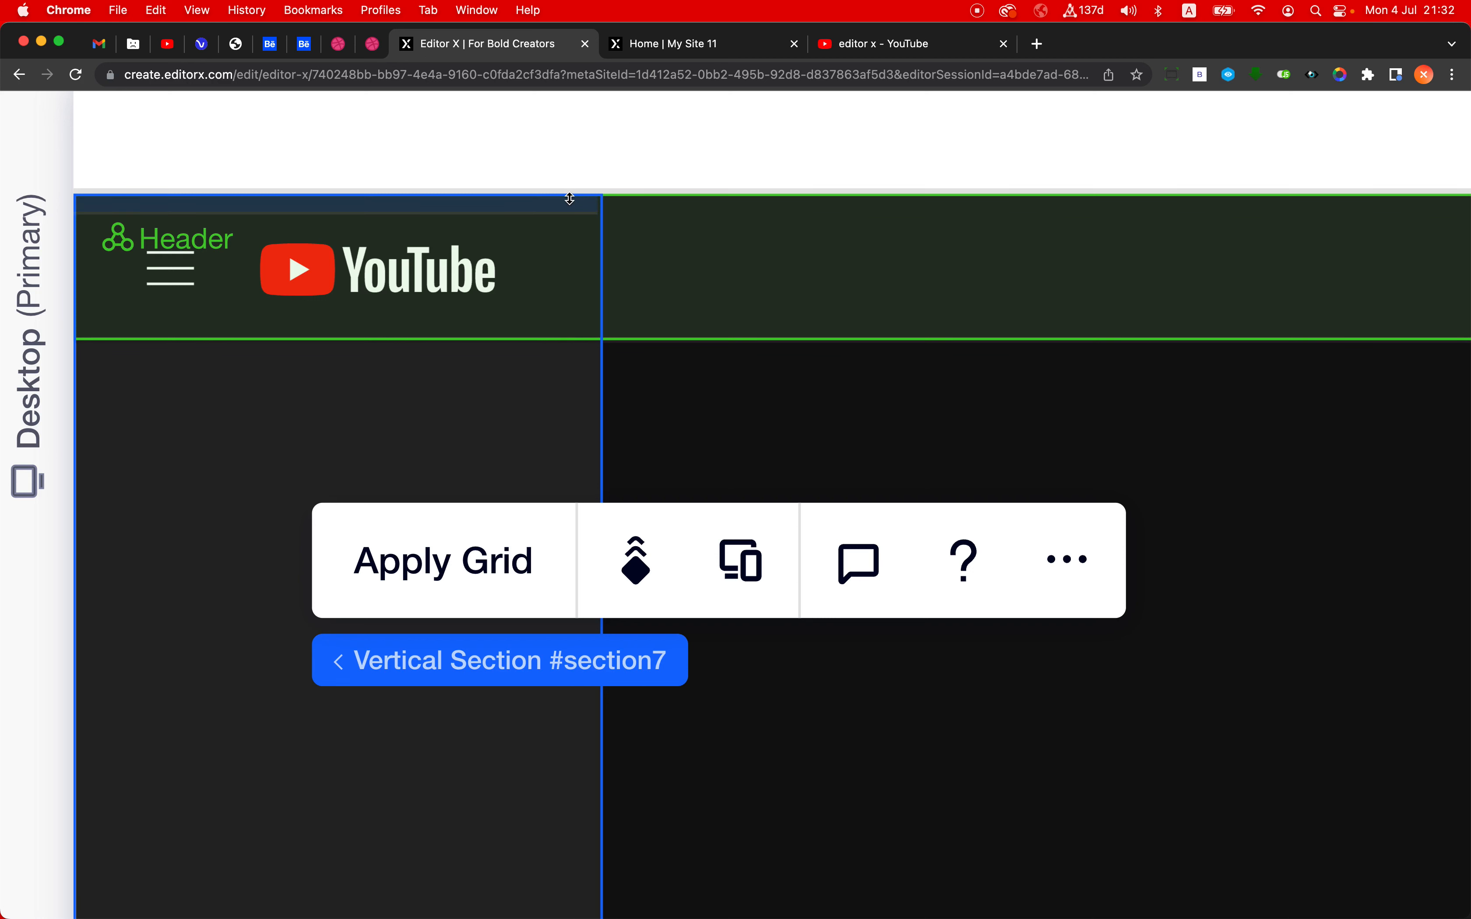
pyautogui.moveTo(570, 199); pyautogui.dragTo(577, 368)
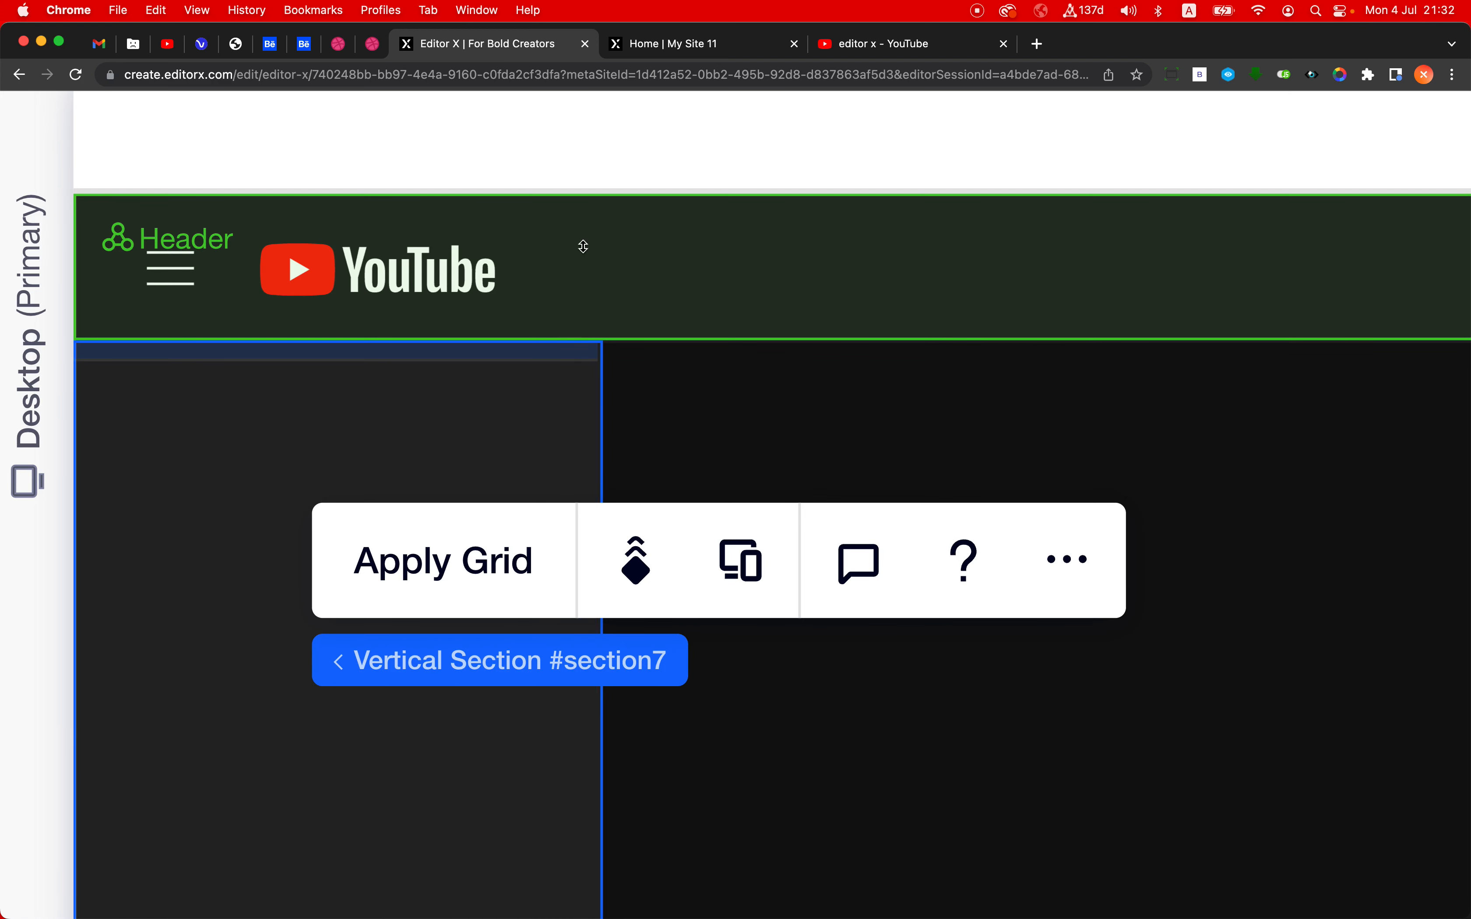
pyautogui.moveTo(583, 246); pyautogui.dragTo(588, 200)
pyautogui.moveTo(643, 124); pyautogui.dragTo(649, 139)
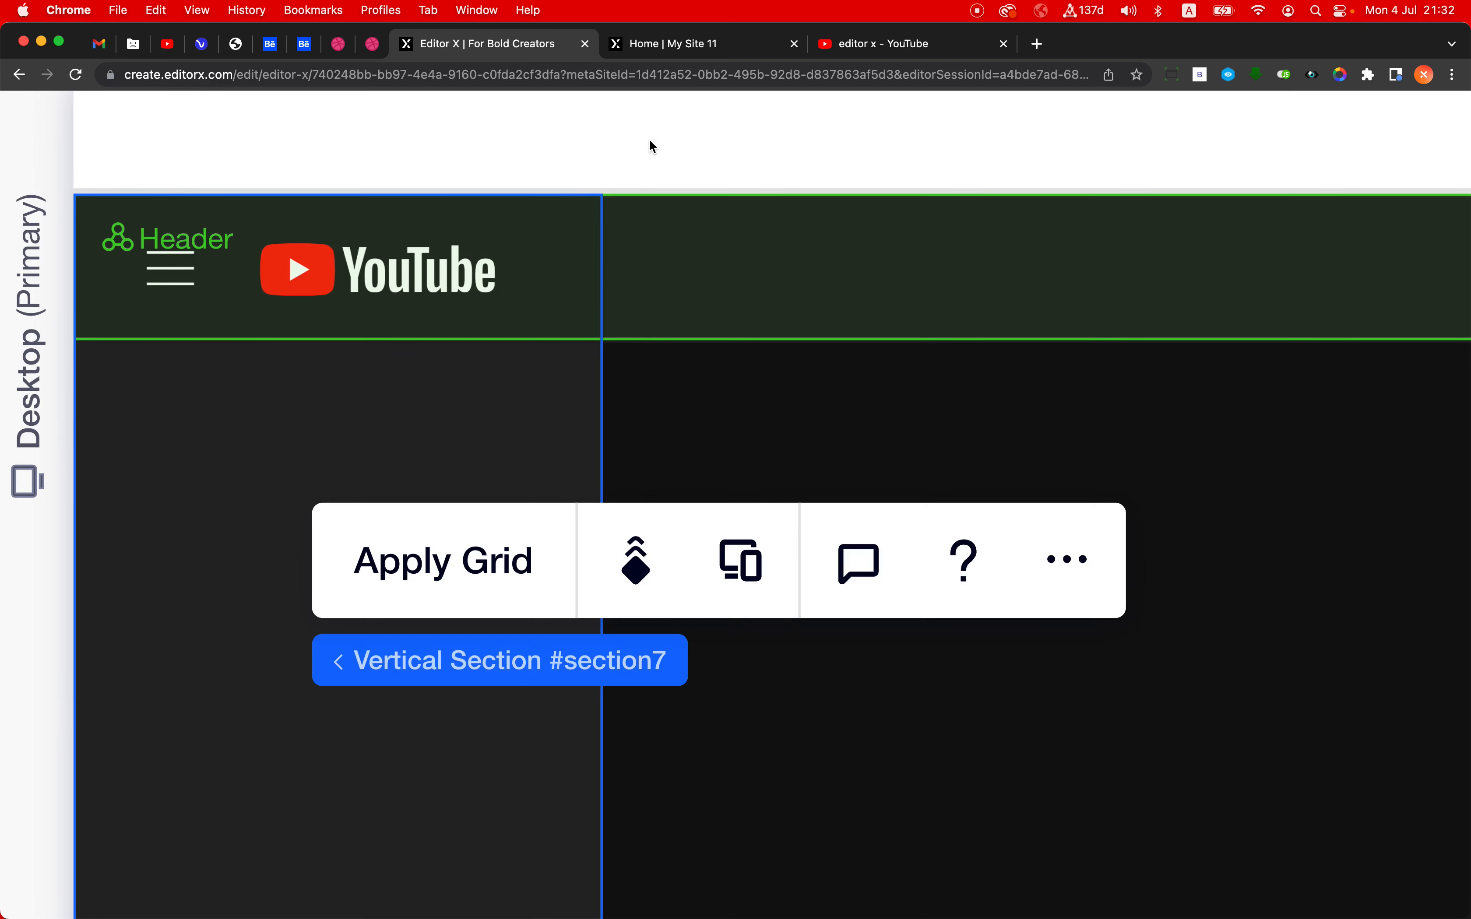
pyautogui.scroll(-5, 649, 139)
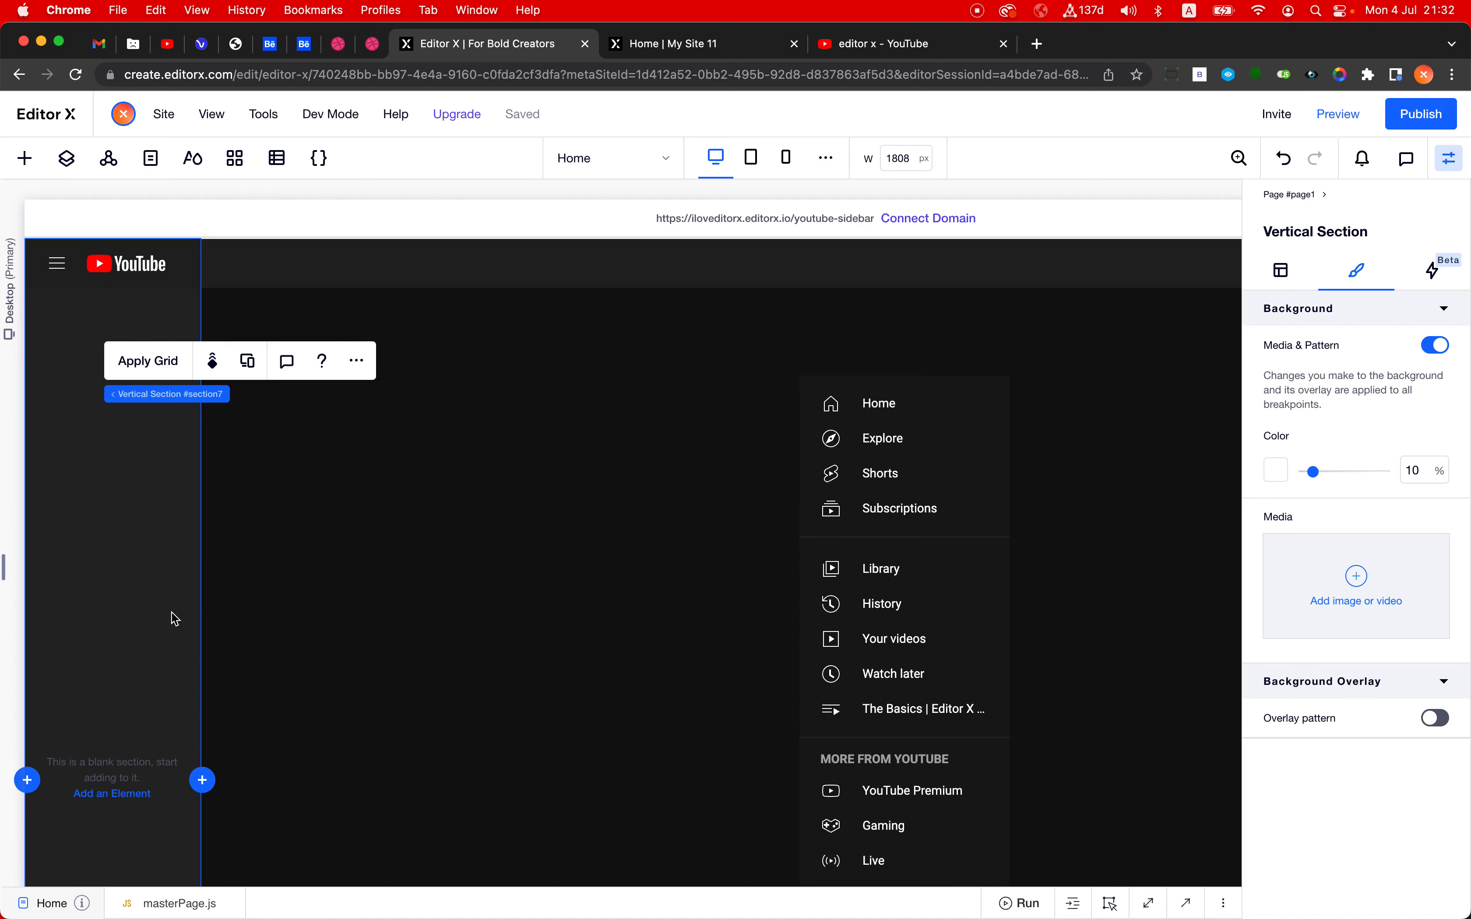
# - Select the vertical section and open its sizing settings to examine its fixed width
pyautogui.click(279, 710)
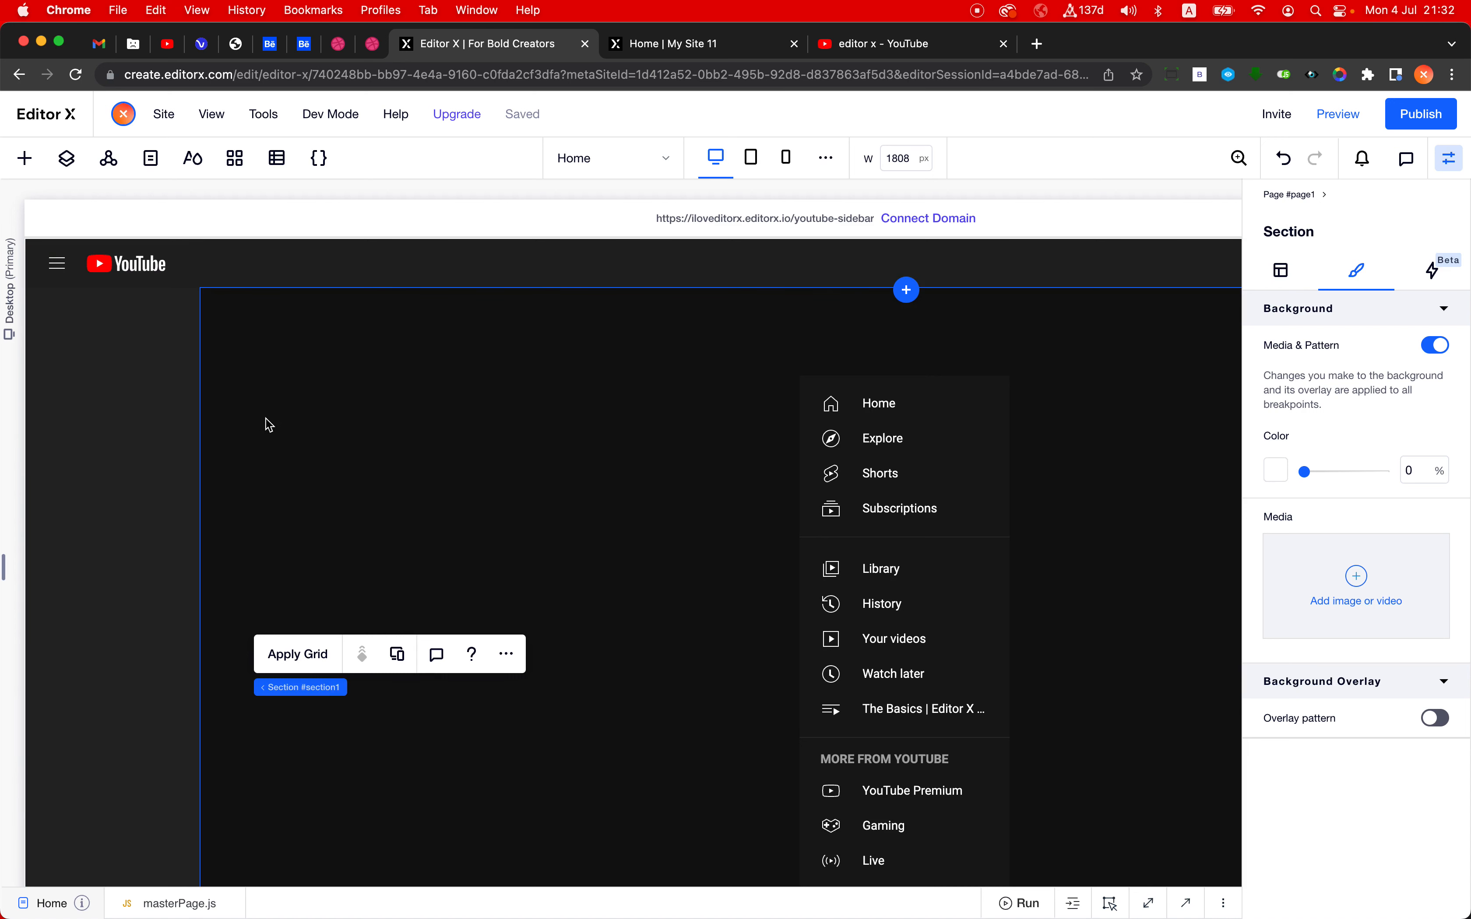
pyautogui.click(121, 477)
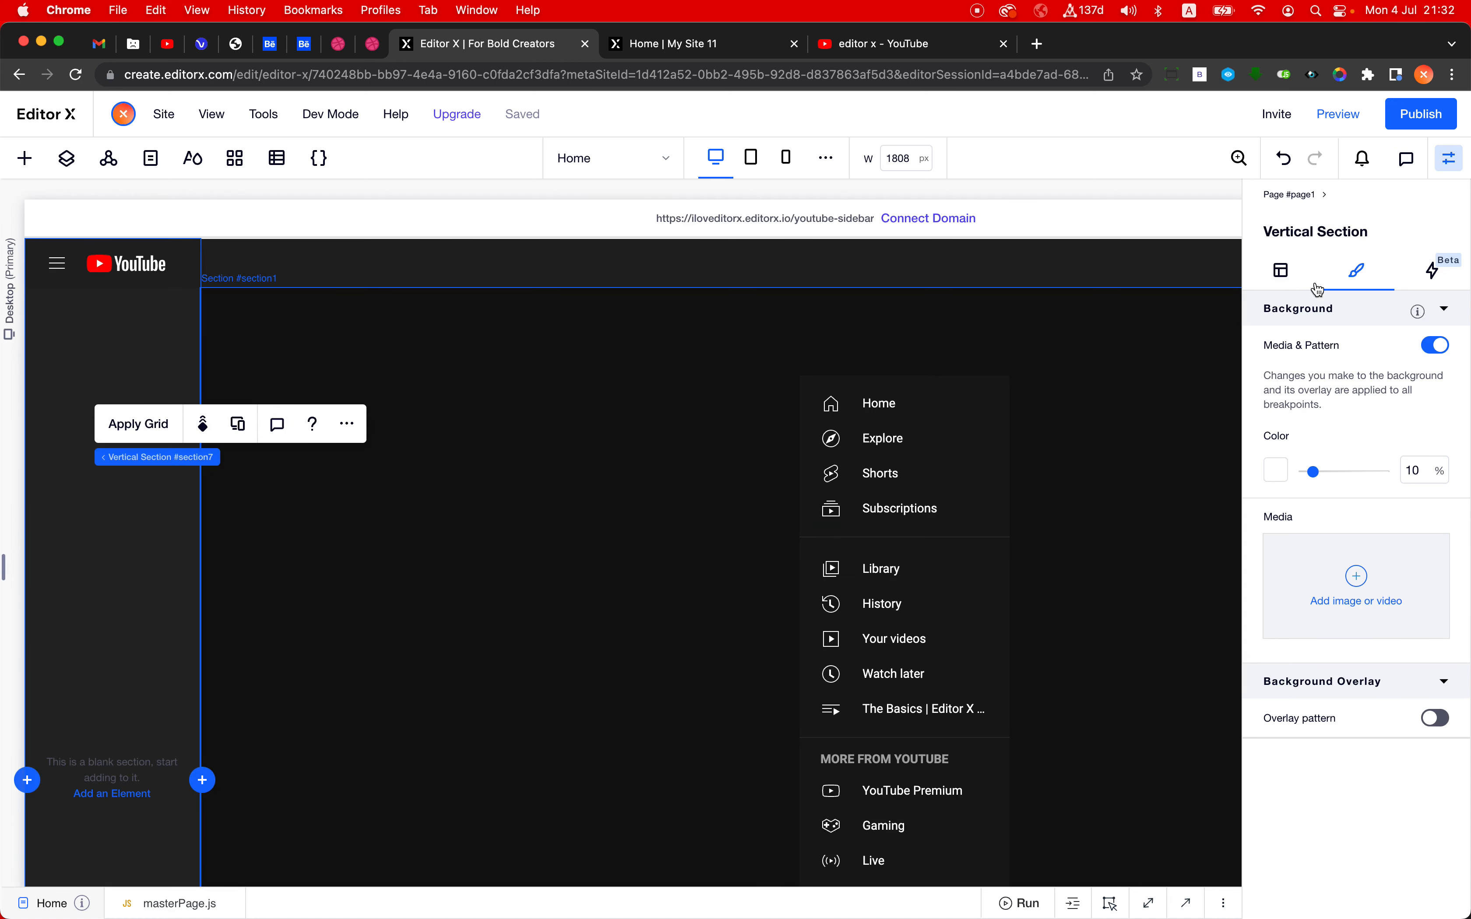
pyautogui.click(1283, 270)
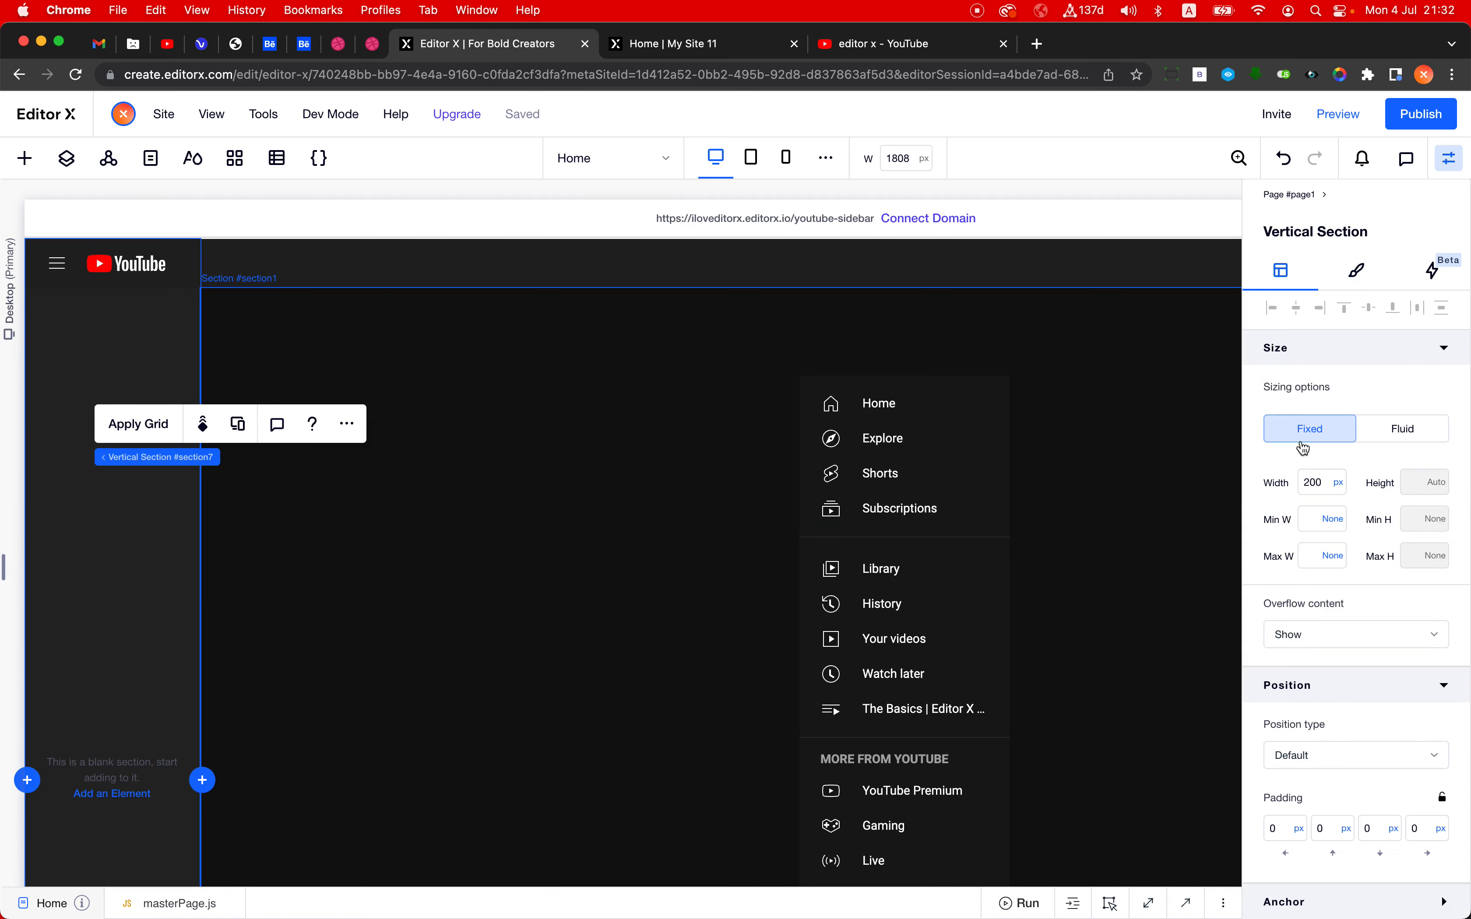
pyautogui.click(1313, 492)
# - Show the hidden stack in the main section and select it on the canvas
pyautogui.click(25, 158)
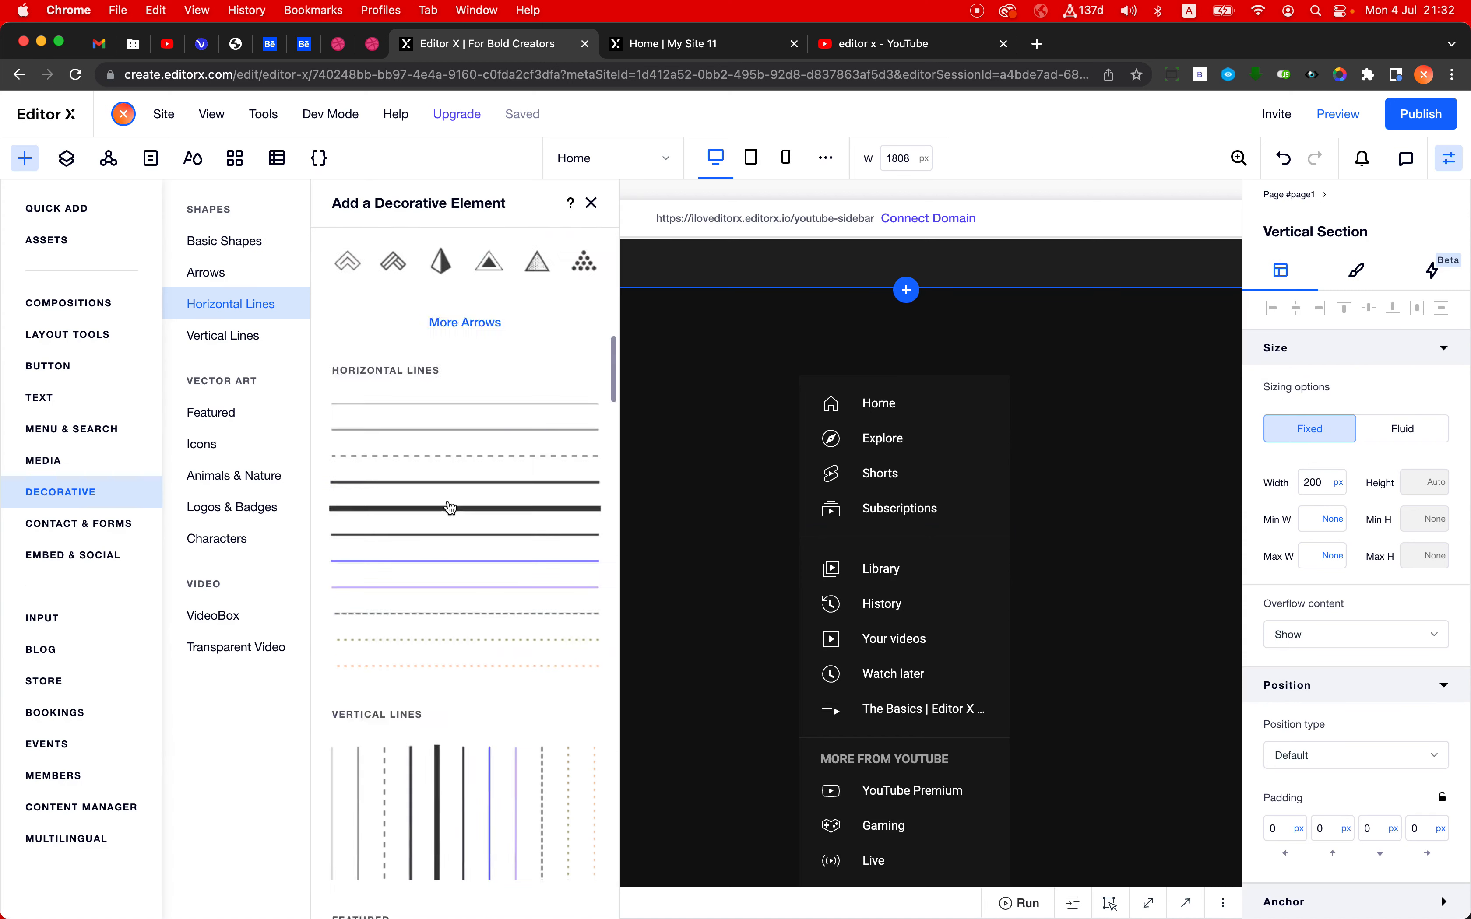
pyautogui.click(67, 244)
pyautogui.click(67, 158)
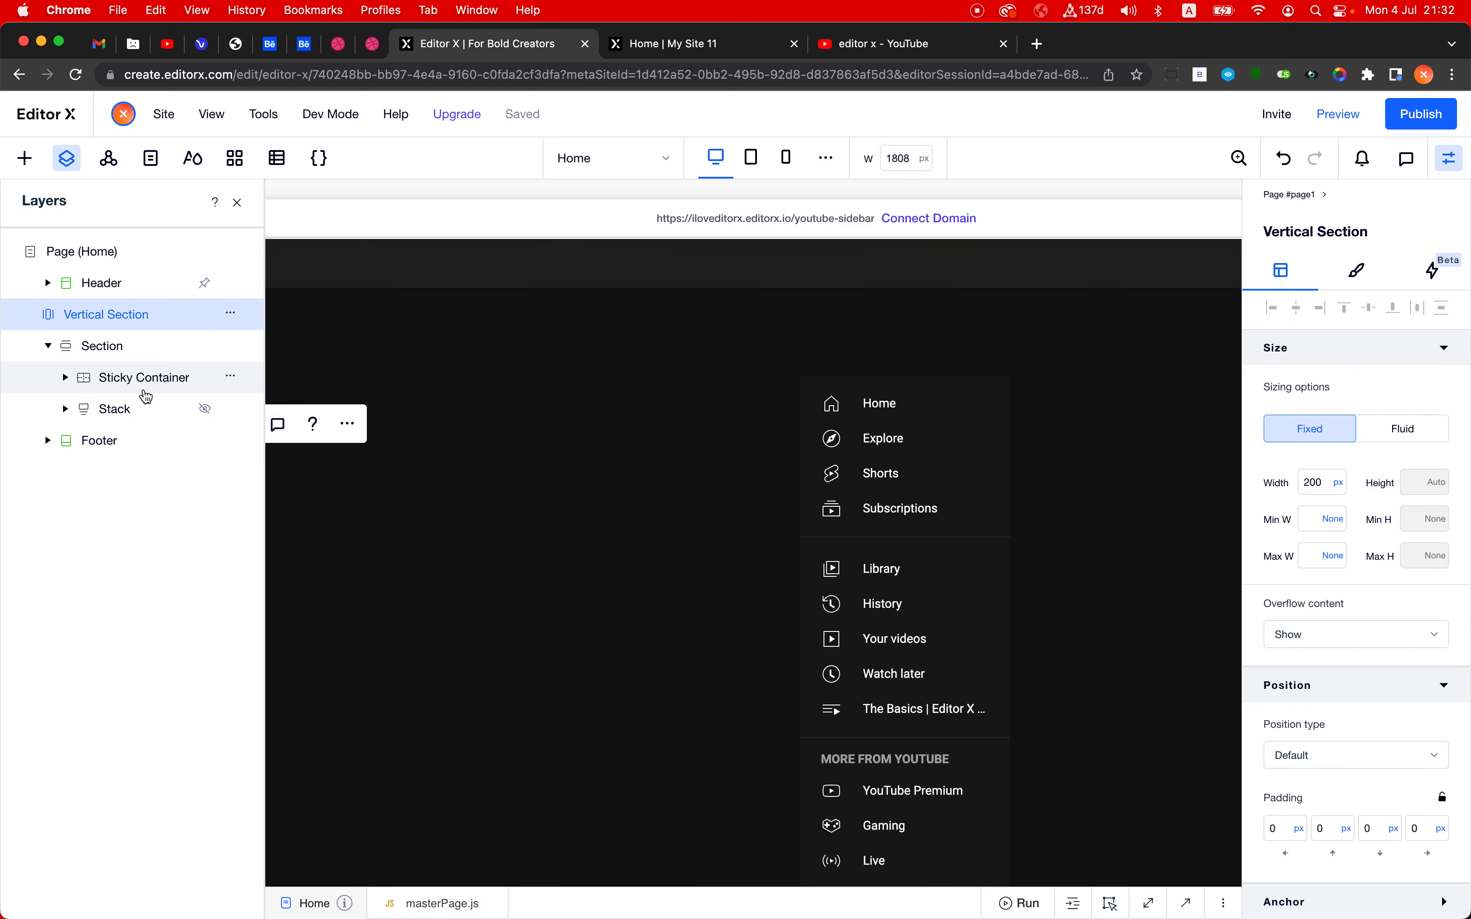
pyautogui.click(205, 408)
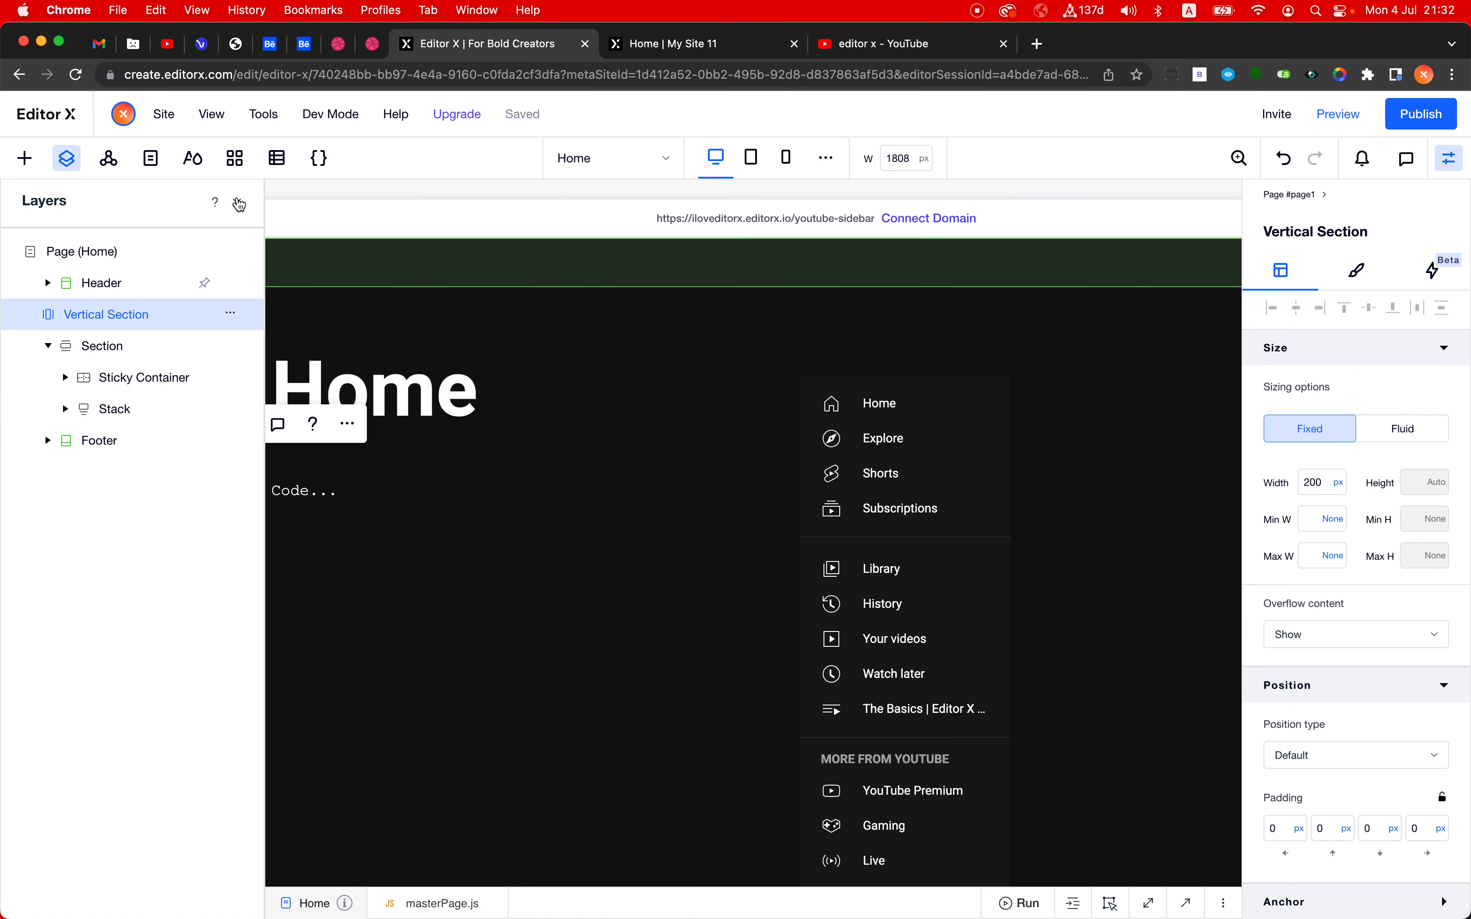
pyautogui.click(239, 204)
pyautogui.click(429, 405)
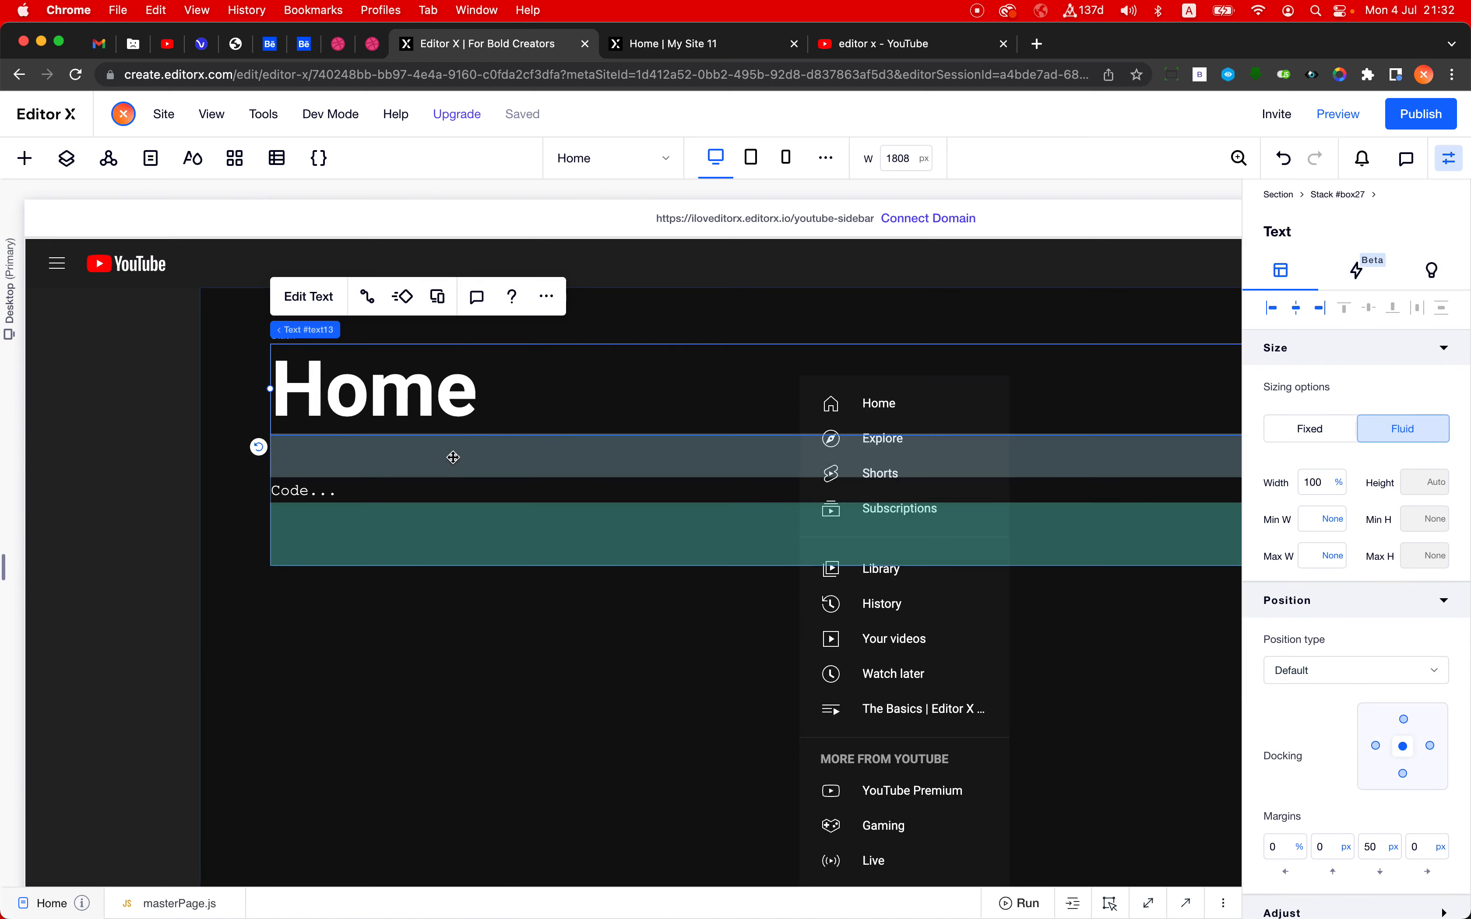
pyautogui.click(396, 467)
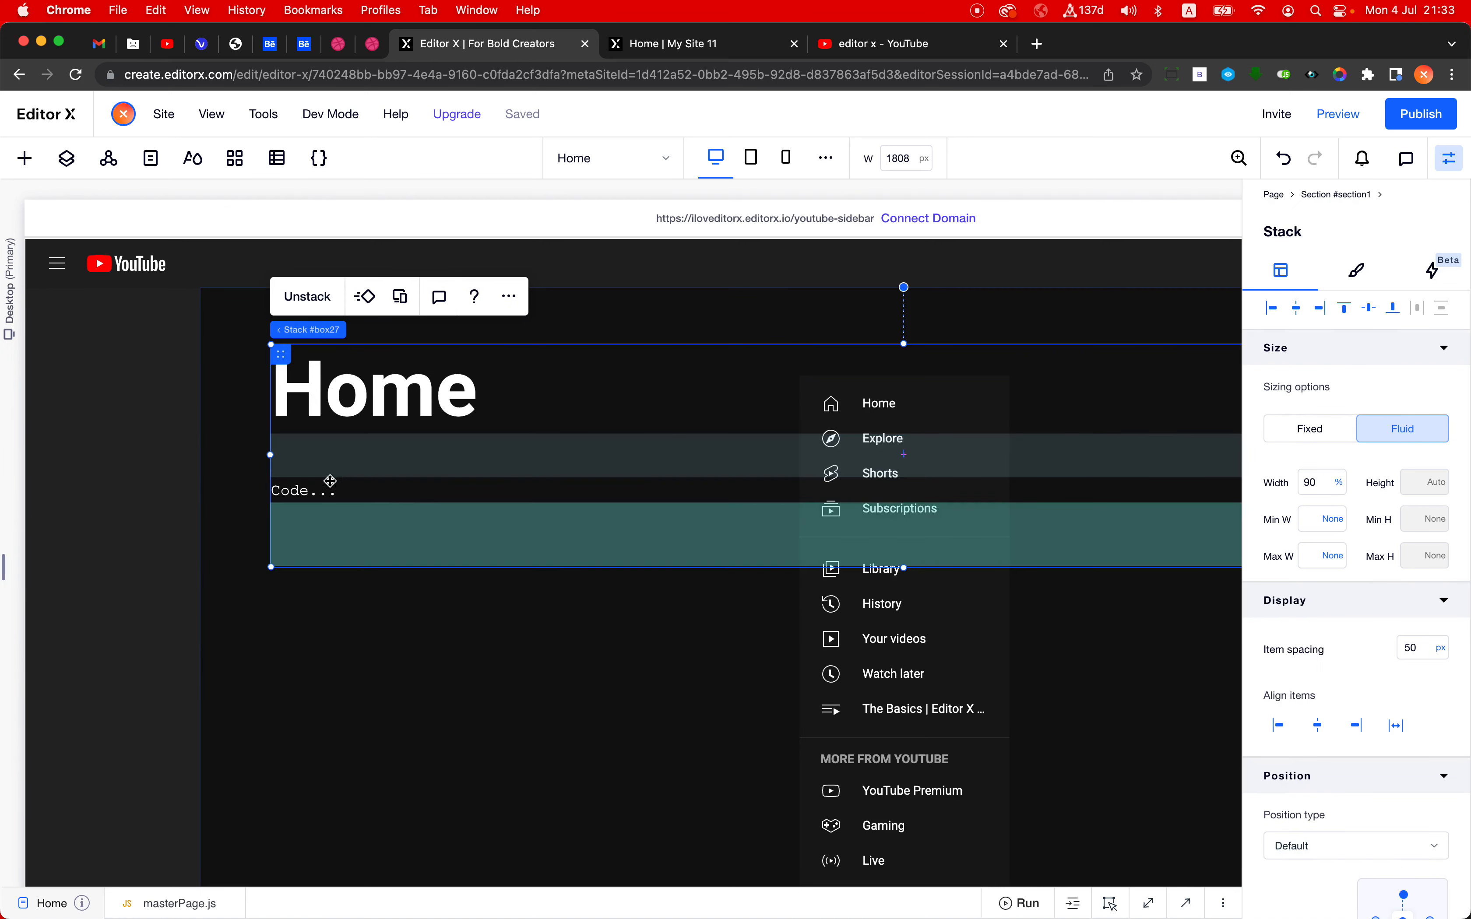
# - Try the vertical section at a width of 500 px, and set its width back to 200 px
pyautogui.click(141, 419)
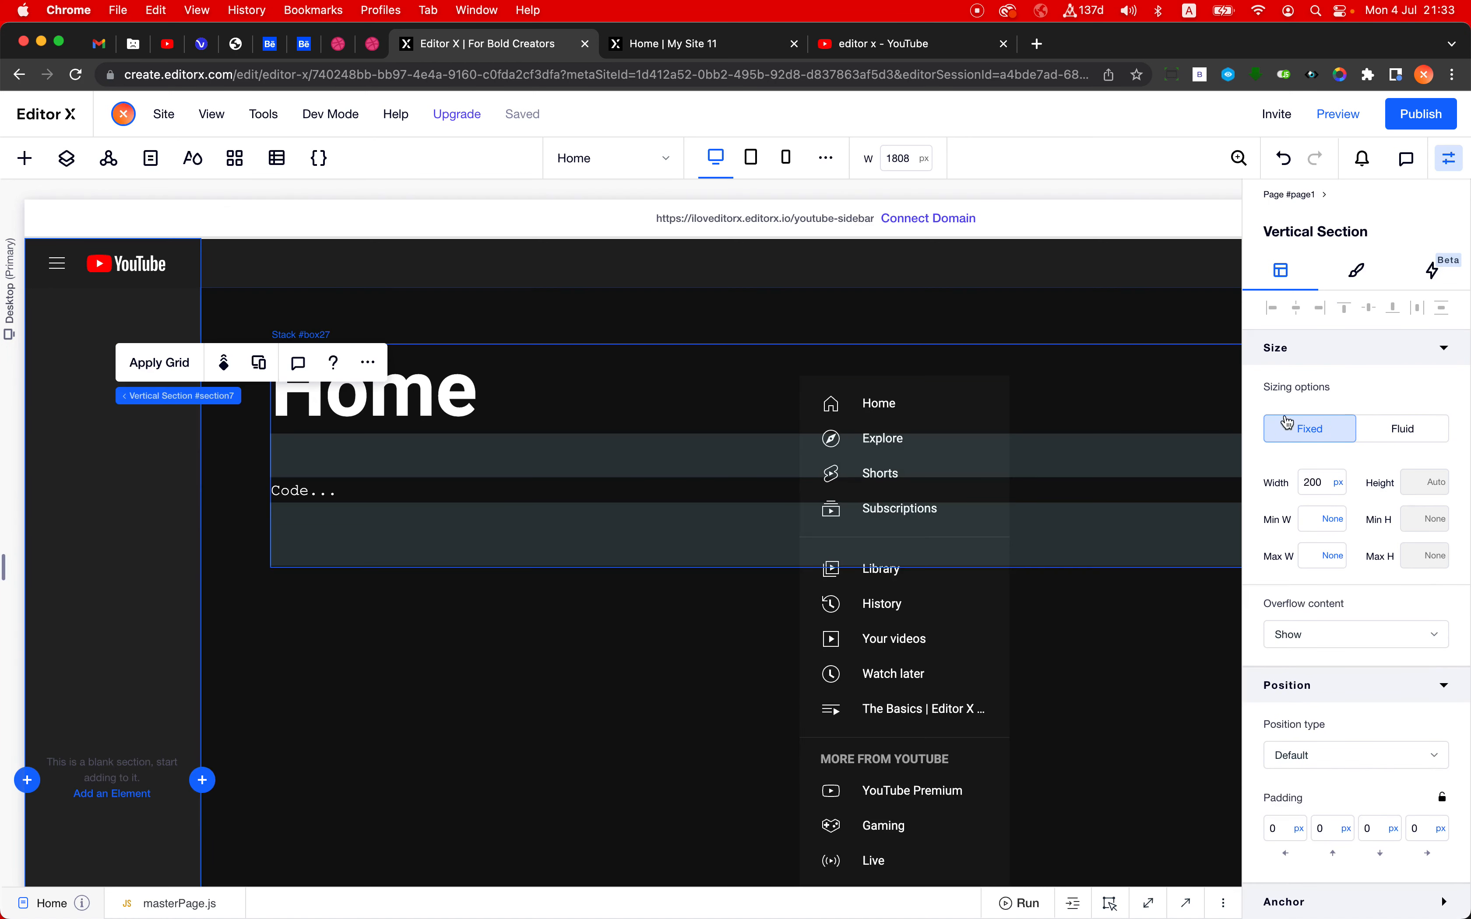
pyautogui.click(1317, 483)
pyautogui.write('50')
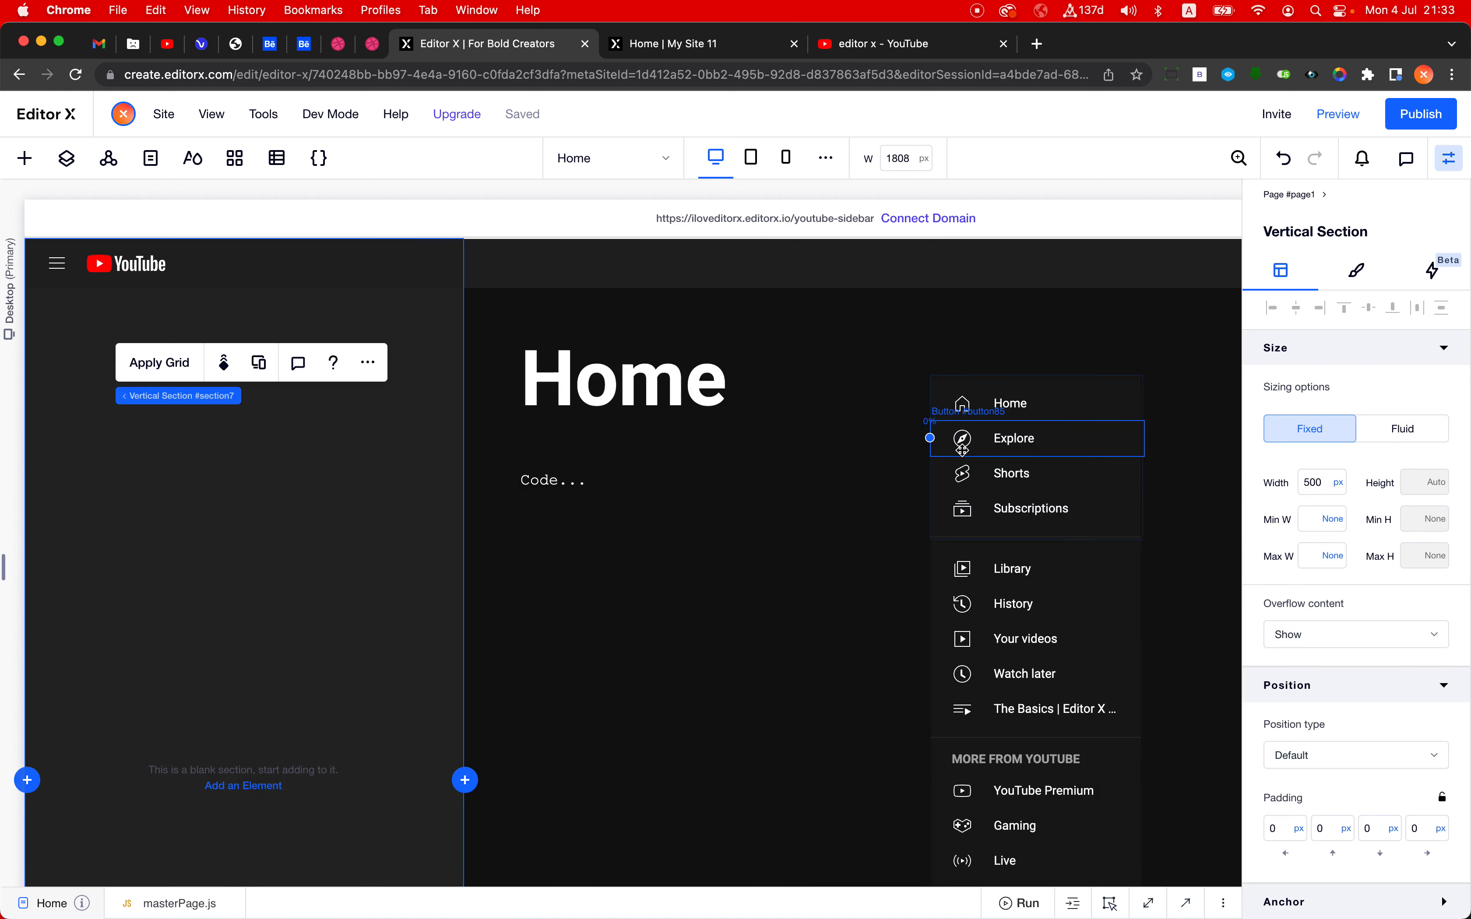
pyautogui.click(1320, 490)
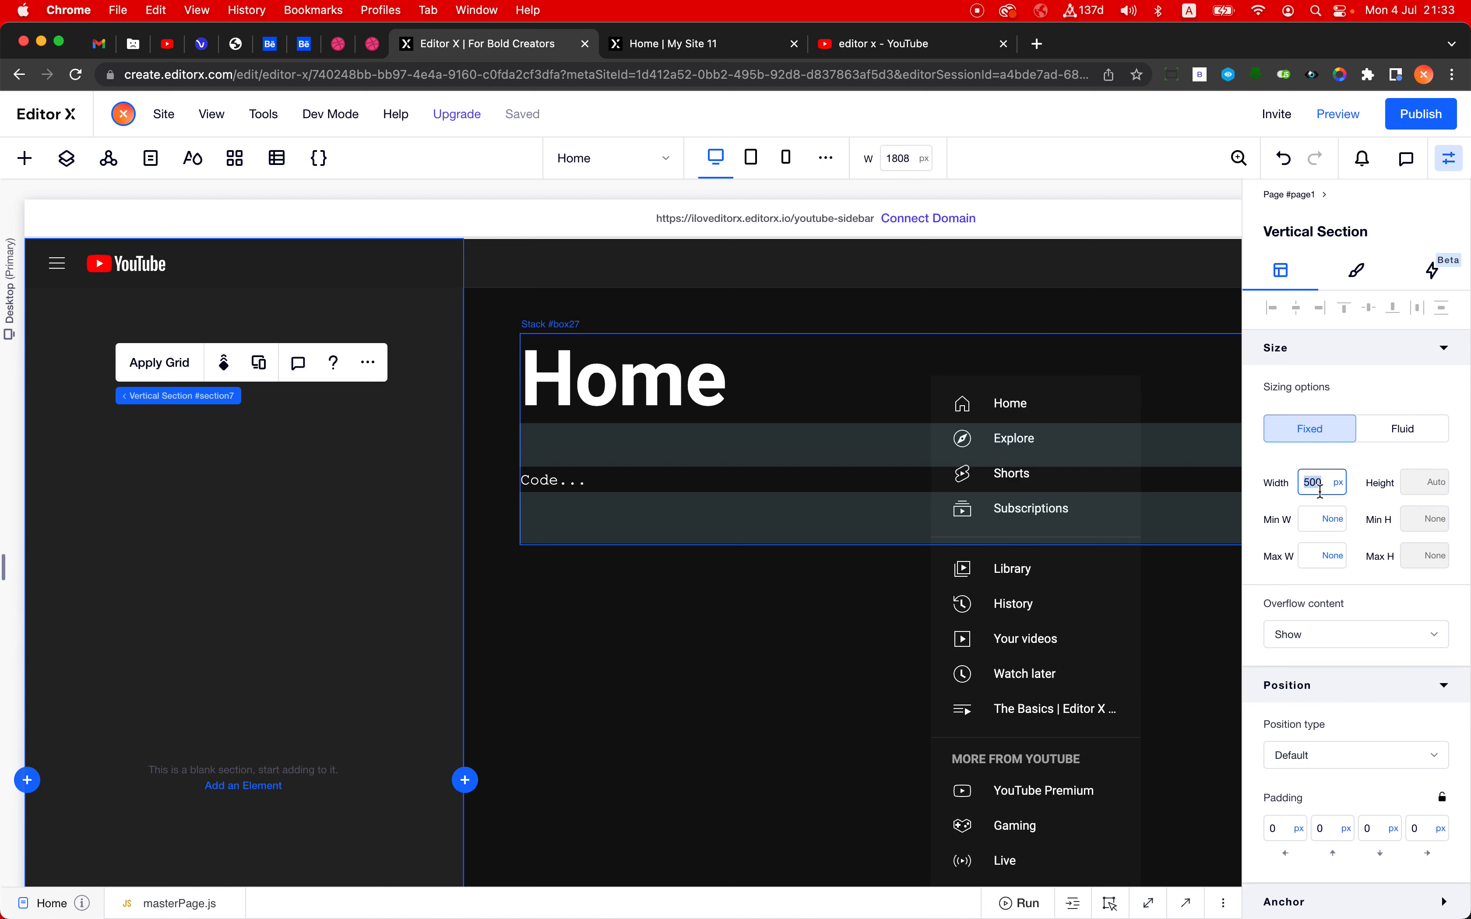
pyautogui.write('200')
pyautogui.press('Return')
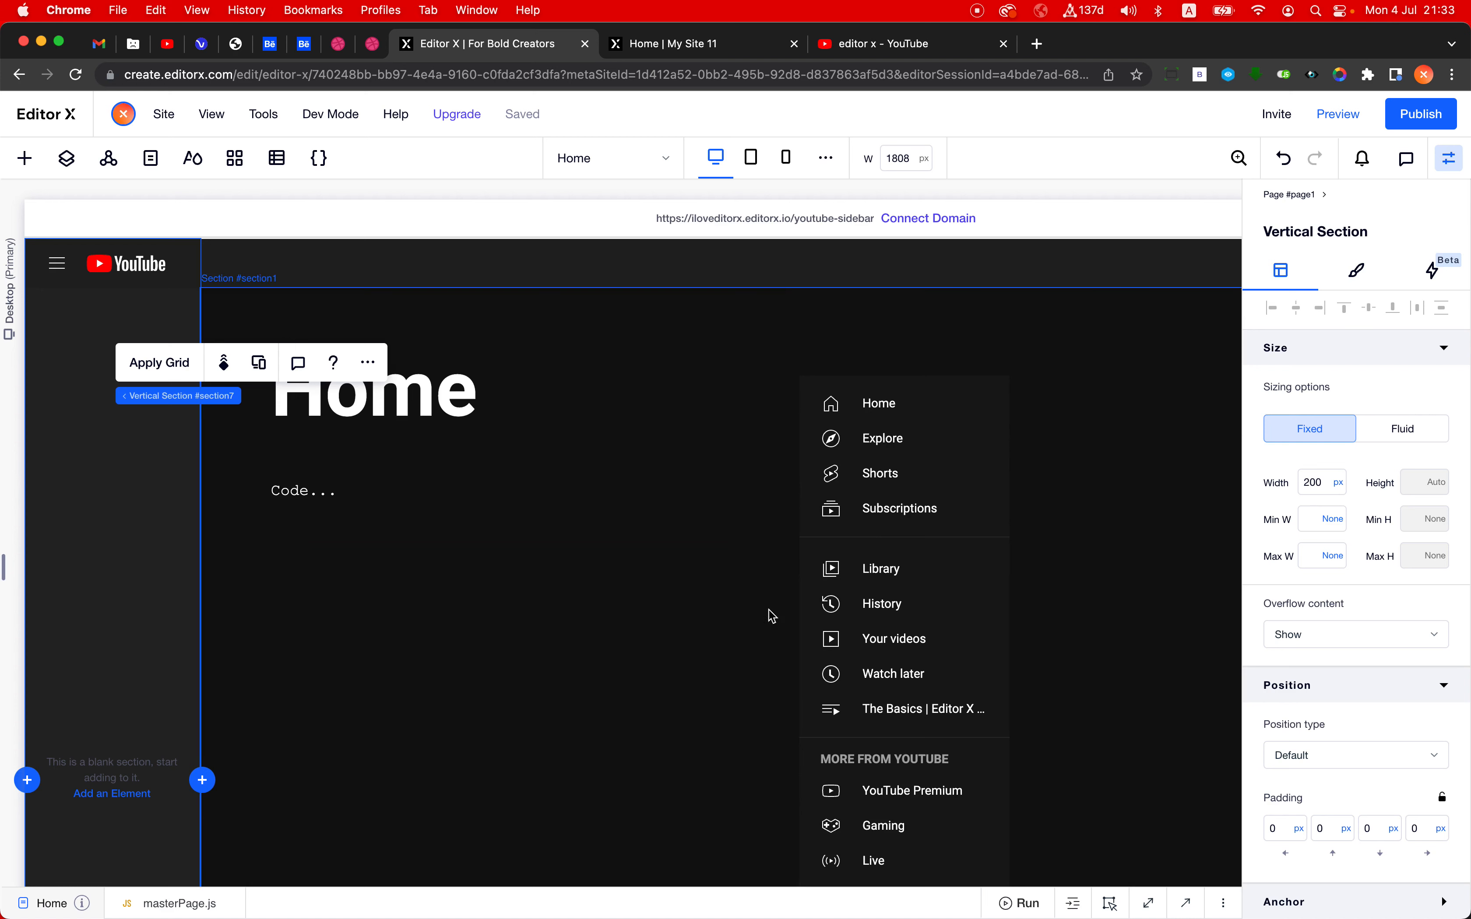
# - Compare the sidebar on the published site with YouTube's, expand YouTube's sidebar, and return to Editor X
pyautogui.click(720, 49)
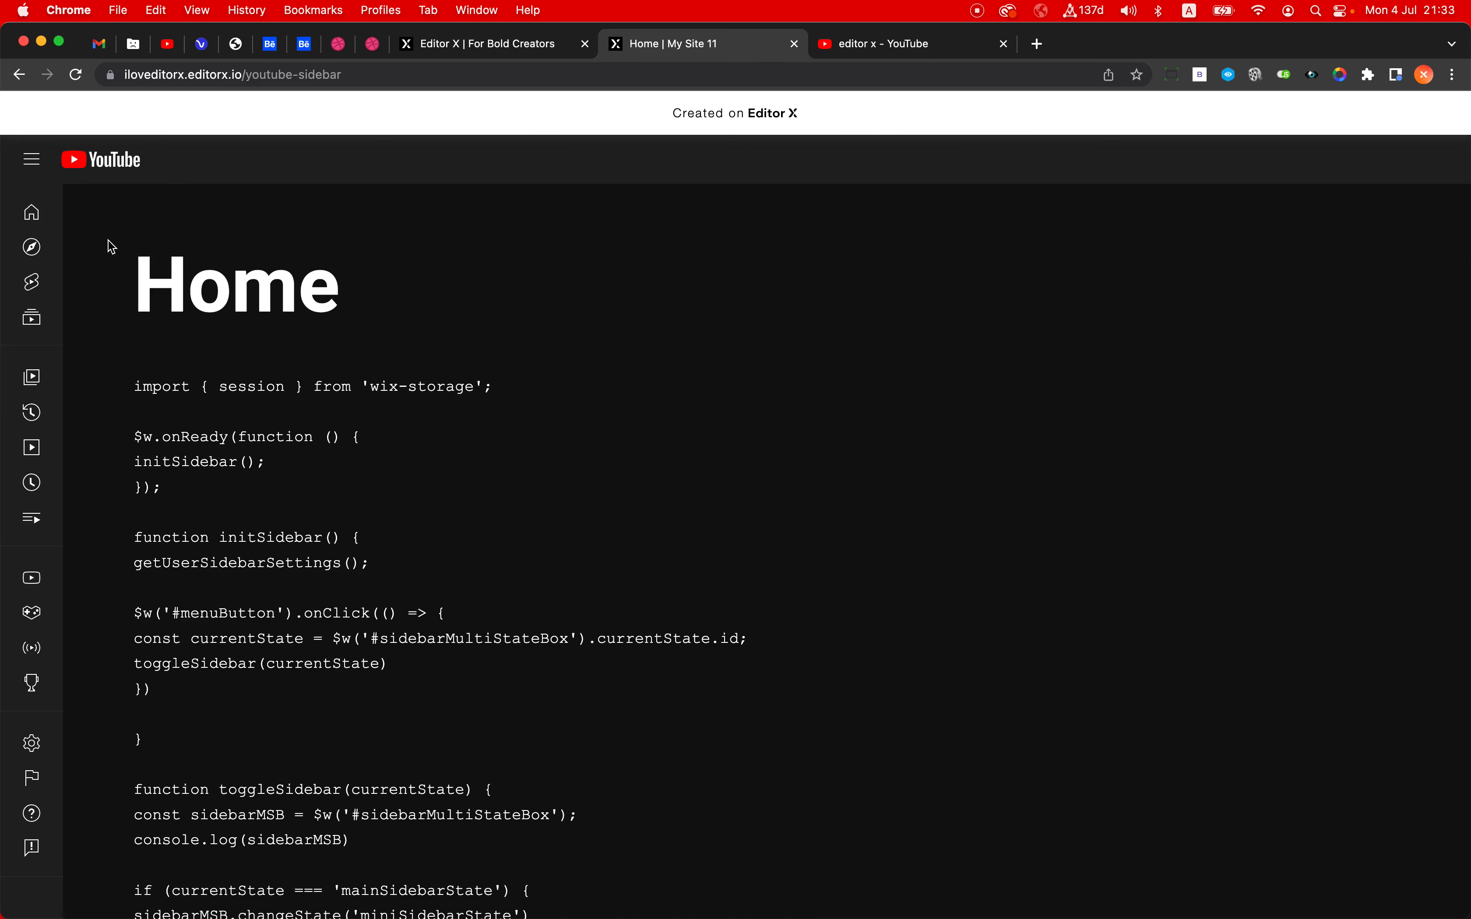
pyautogui.click(923, 44)
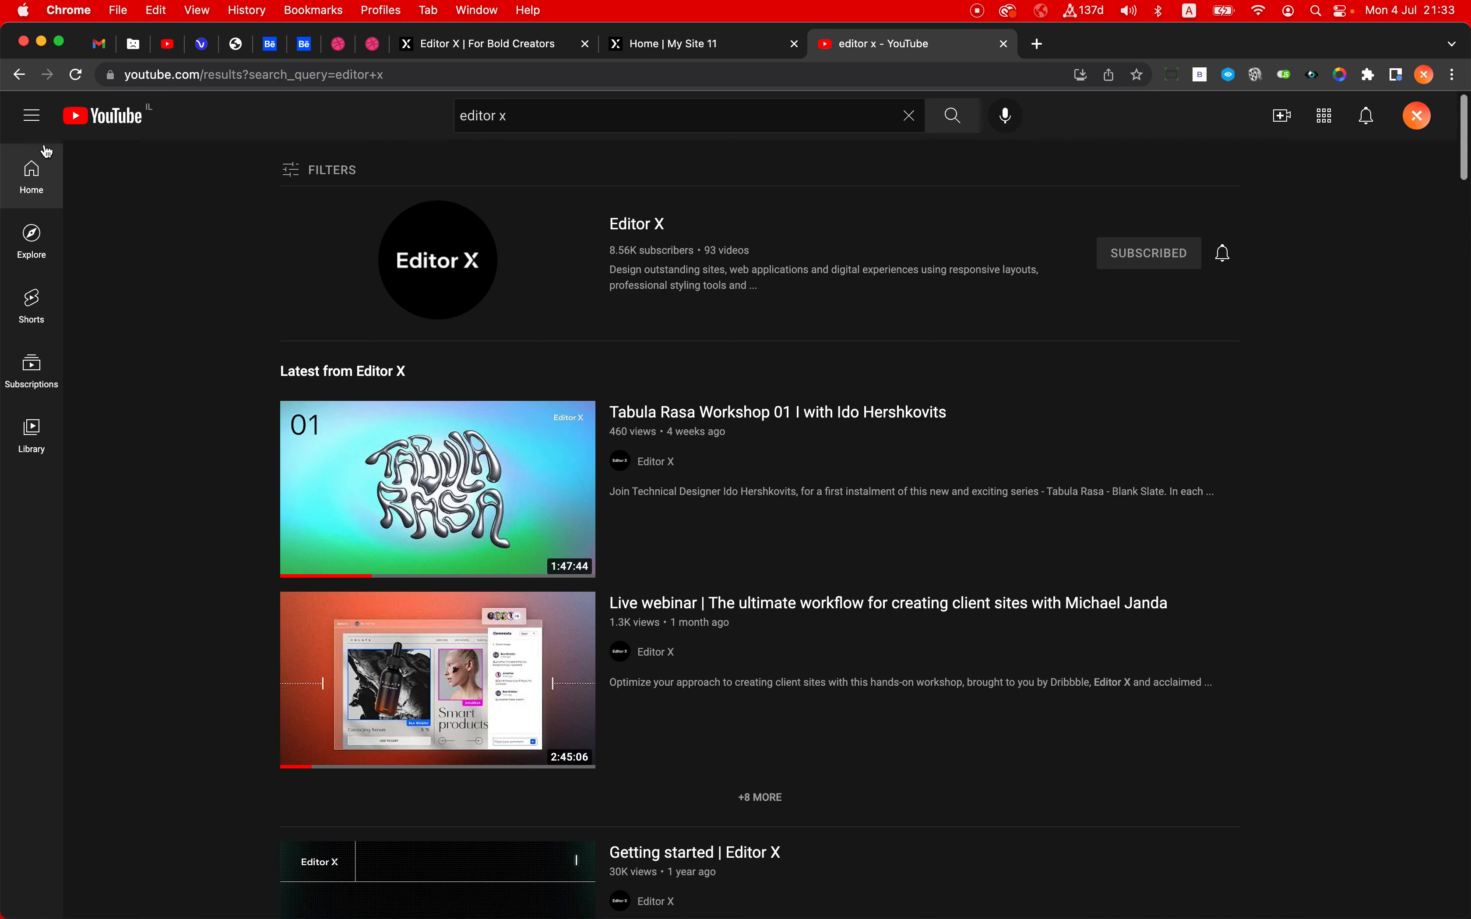
pyautogui.click(36, 122)
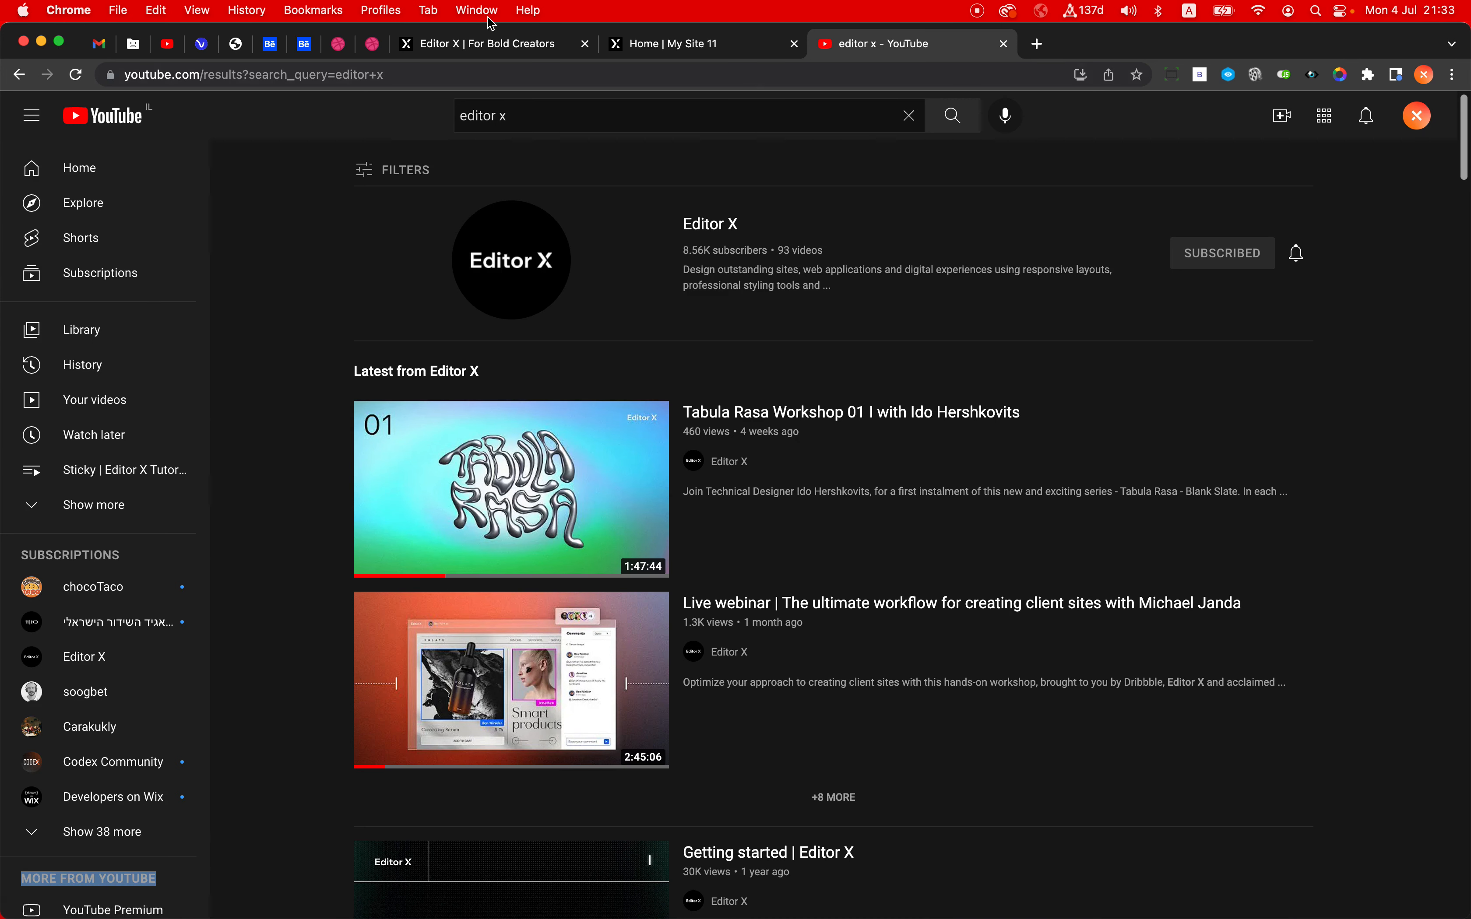
pyautogui.click(493, 45)
pyautogui.click(335, 716)
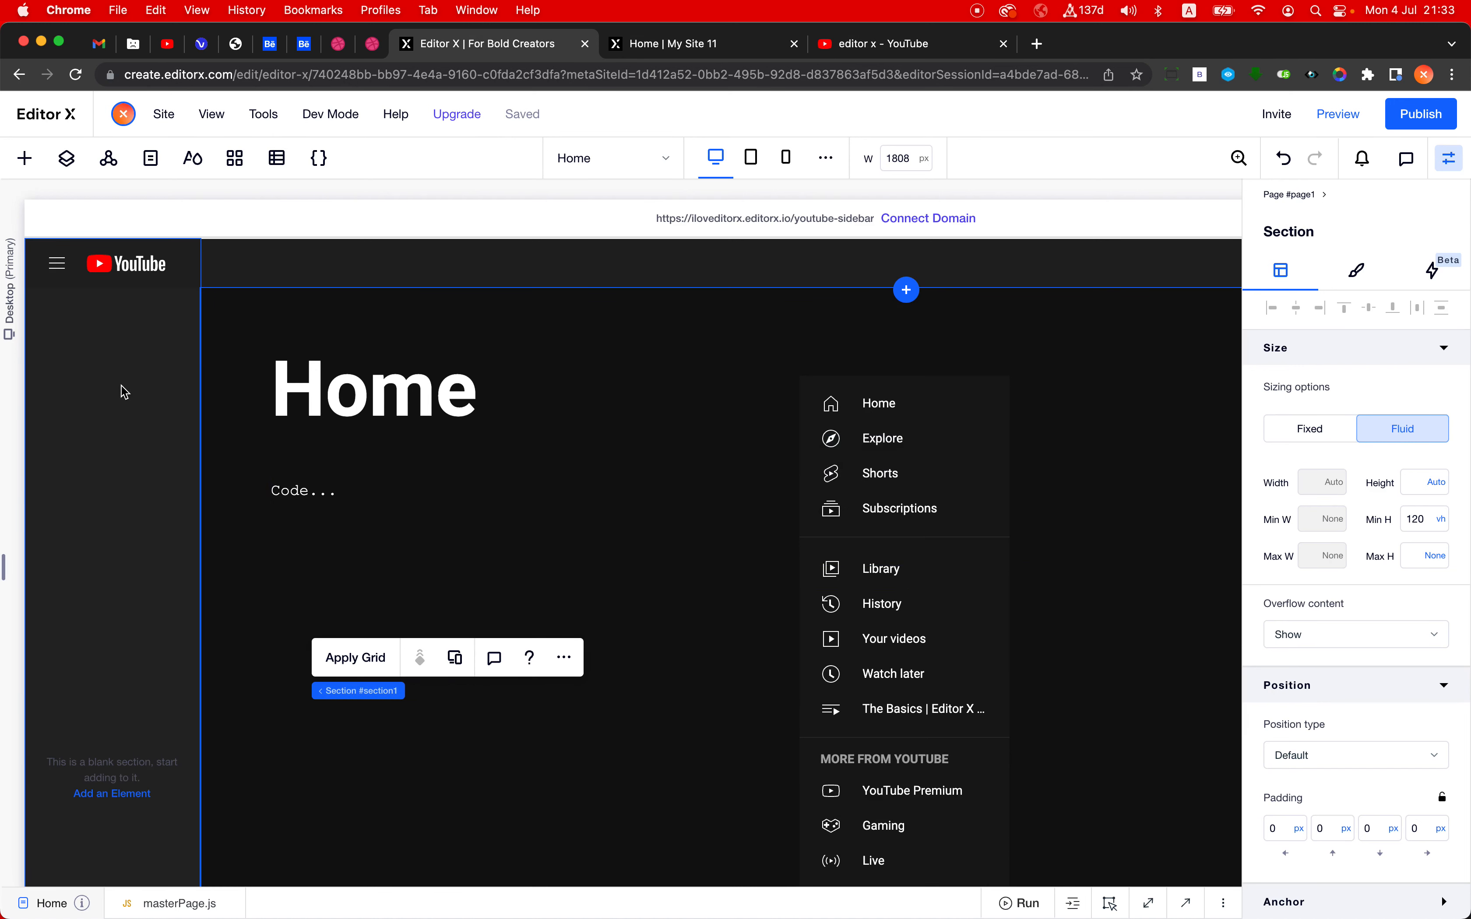
# - Study how YouTube's sidebar behaves in a shortened browser window, restore the window height, check the published site and return to Editor X
pyautogui.click(867, 49)
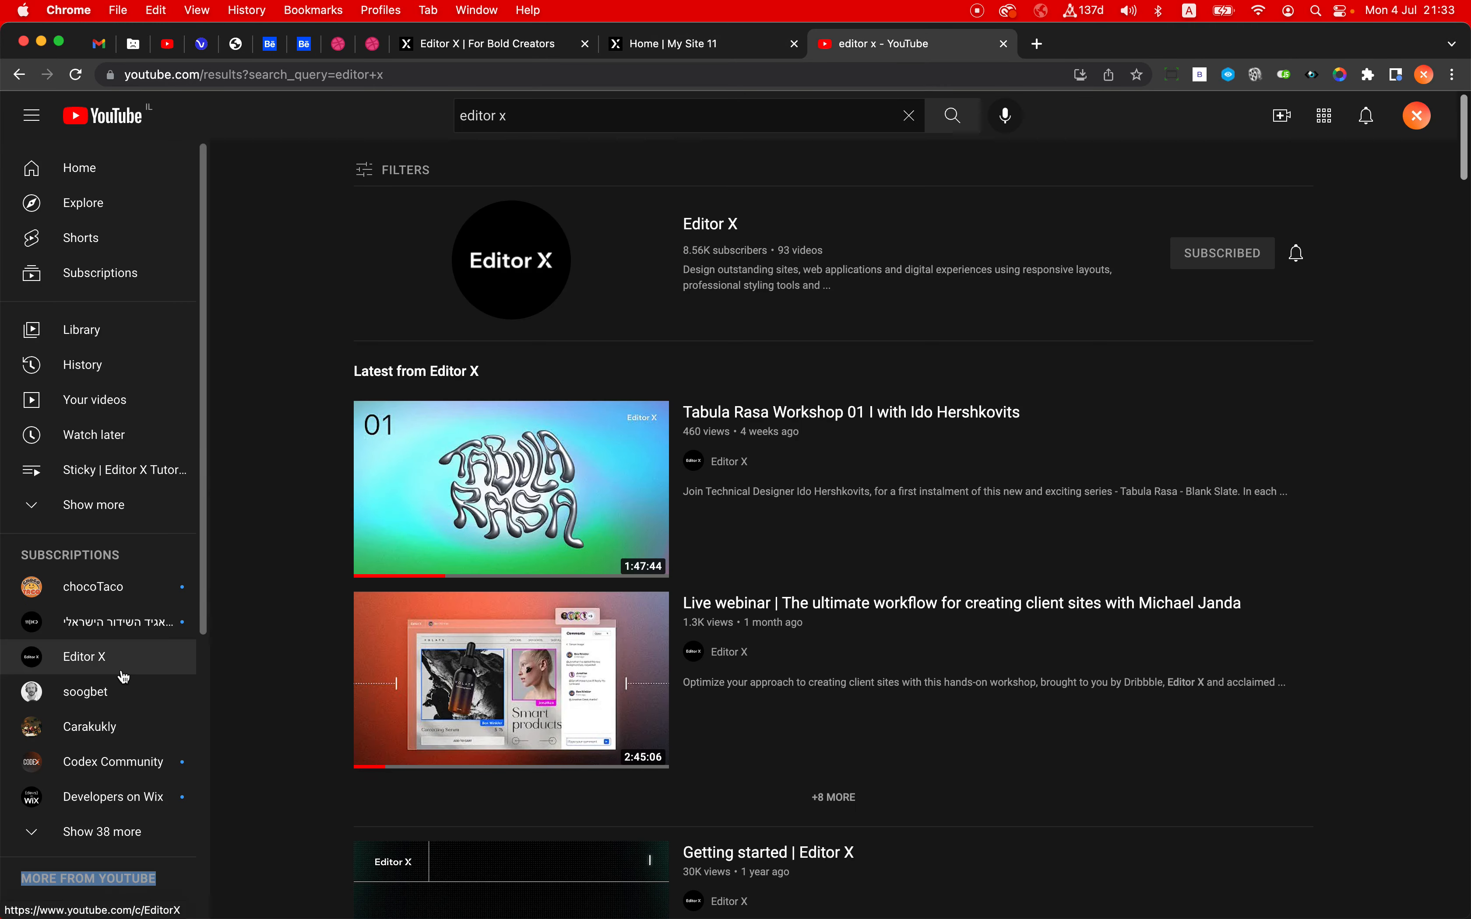
pyautogui.moveTo(249, 912); pyautogui.dragTo(258, 740)
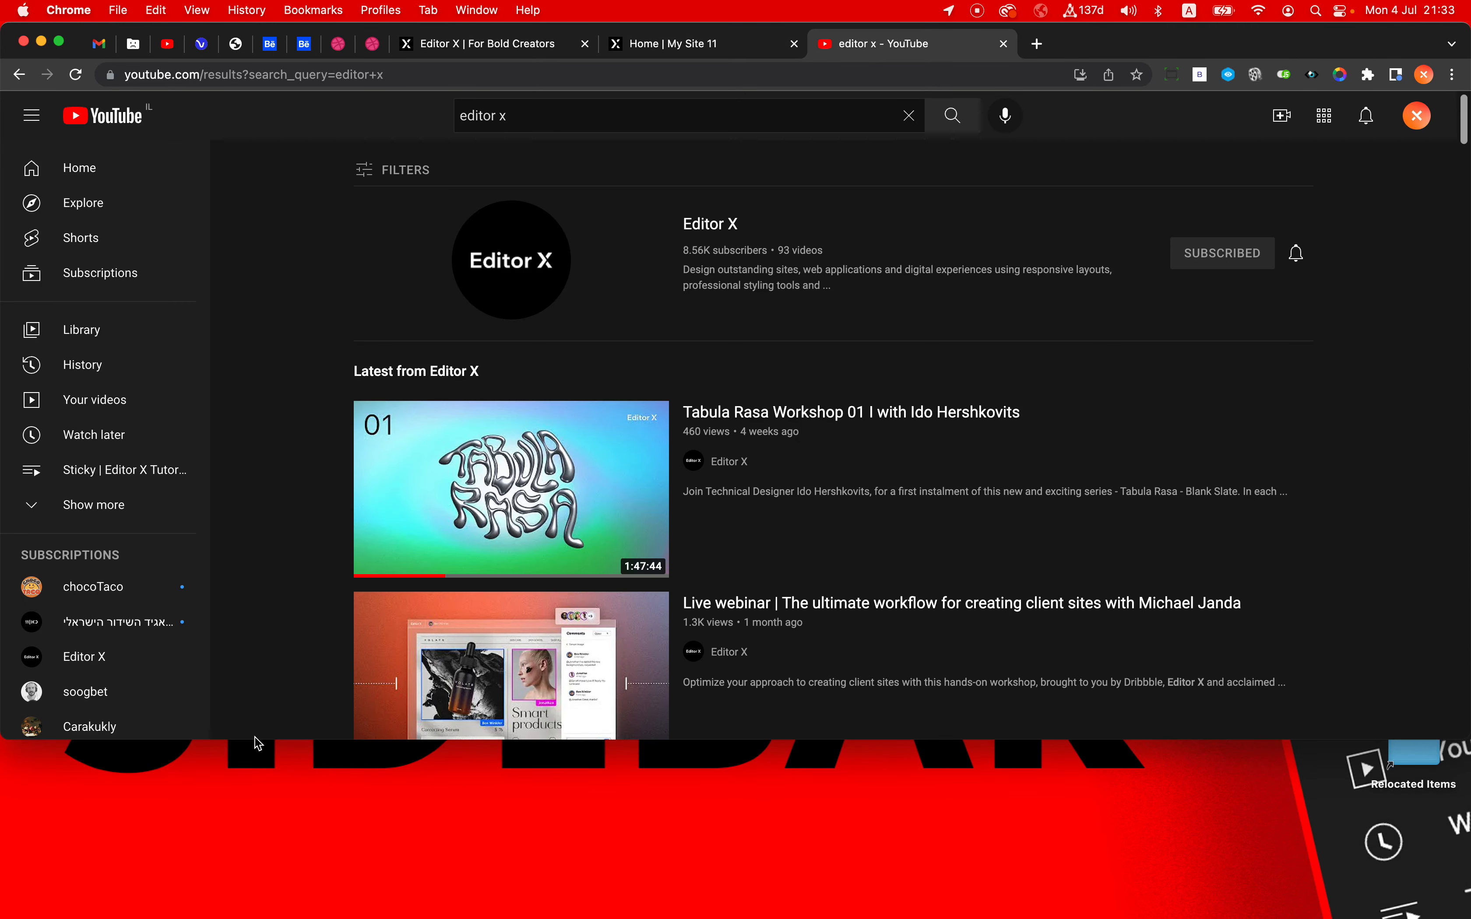
pyautogui.scroll(-10, 156, 332)
pyautogui.scroll(10, 155, 334)
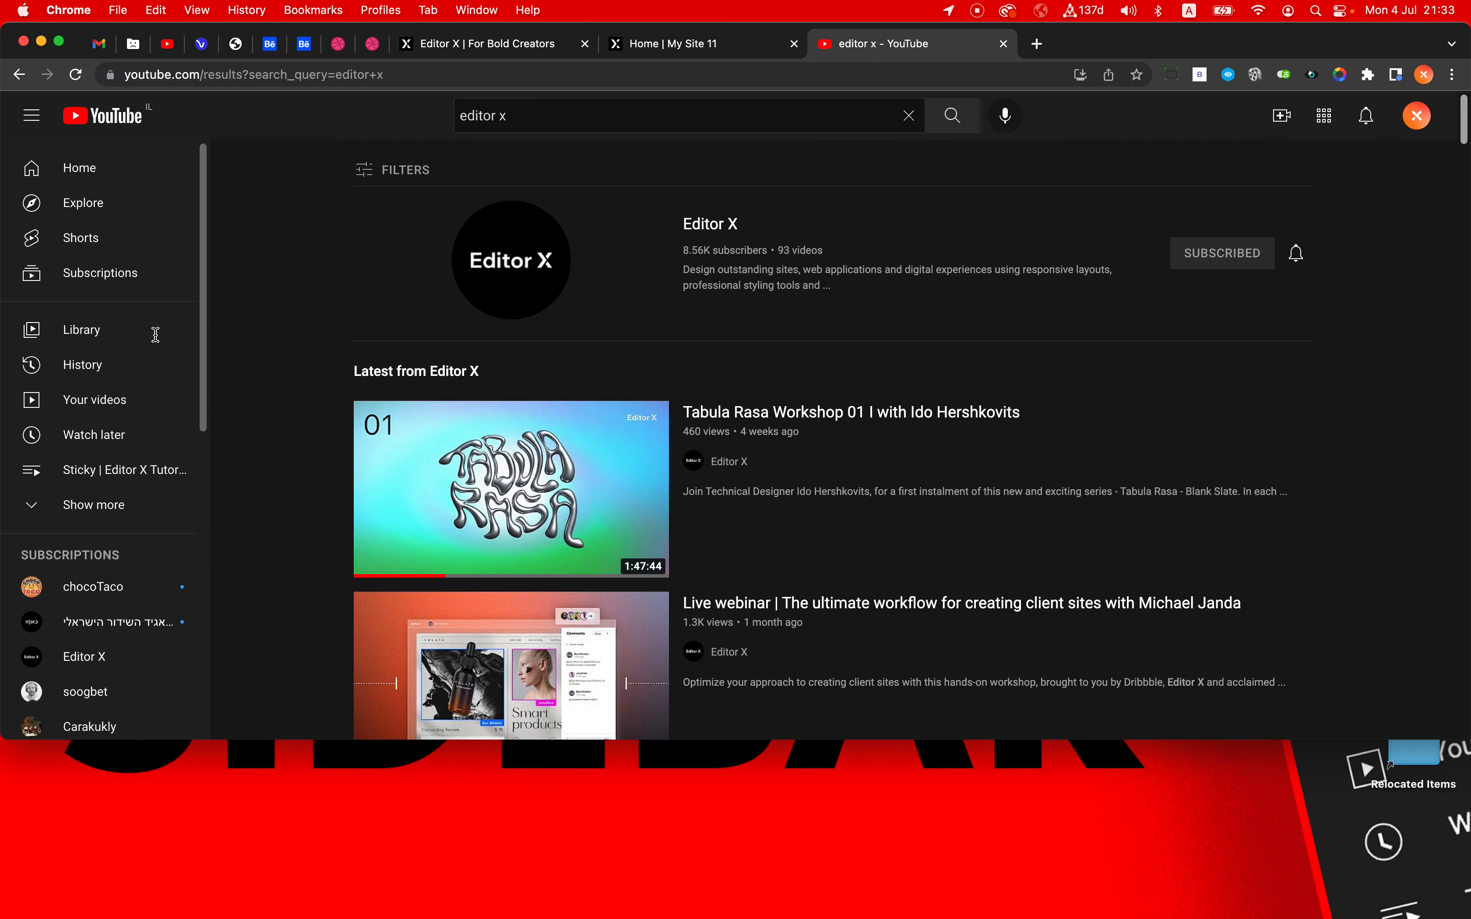
pyautogui.moveTo(156, 334); pyautogui.dragTo(263, 918)
pyautogui.click(693, 43)
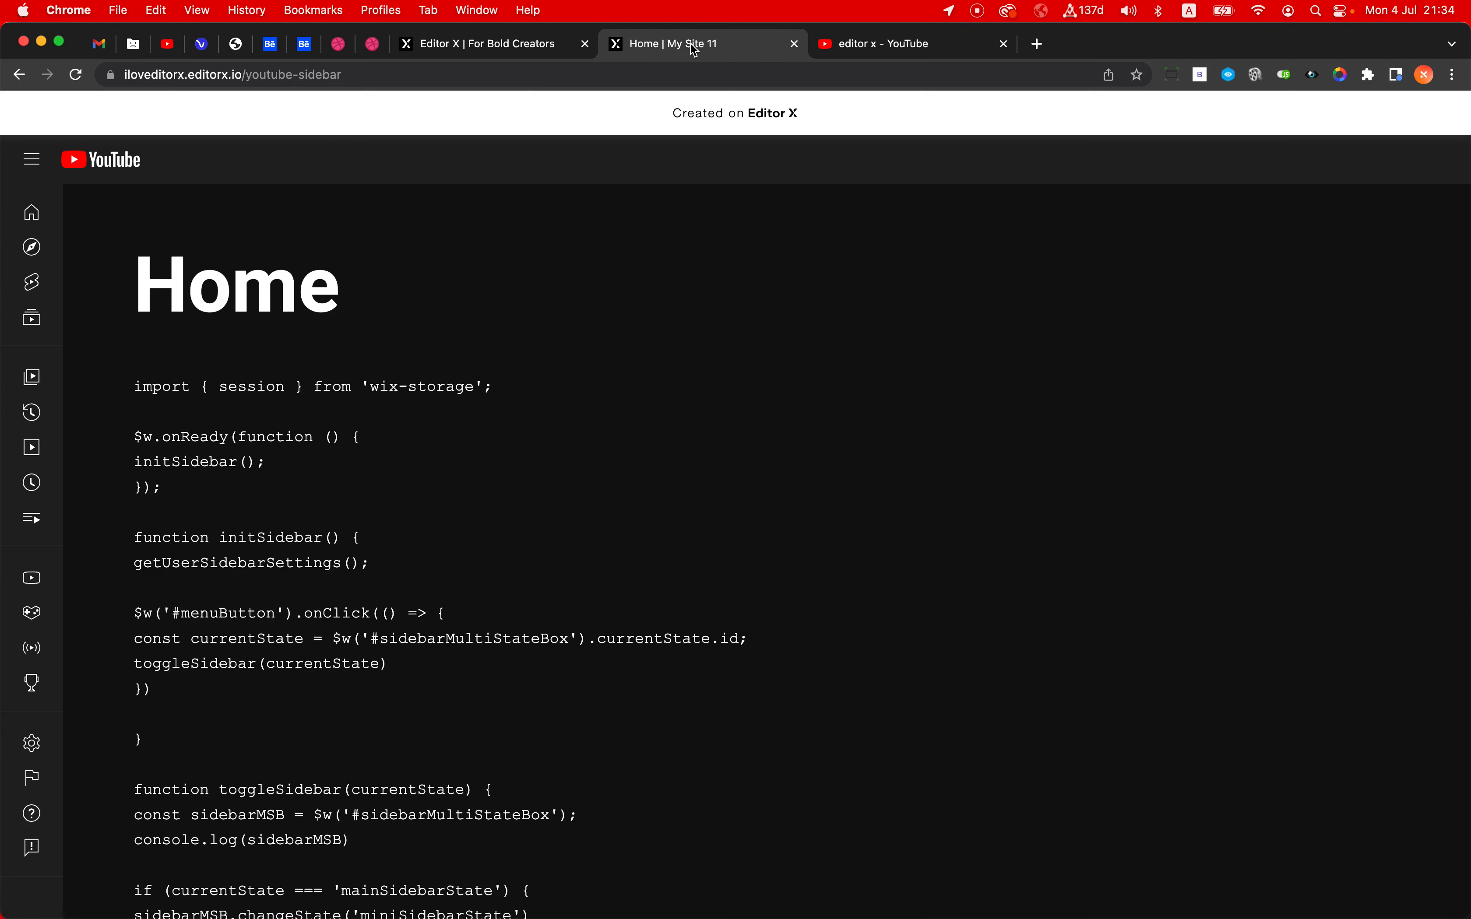
pyautogui.click(521, 44)
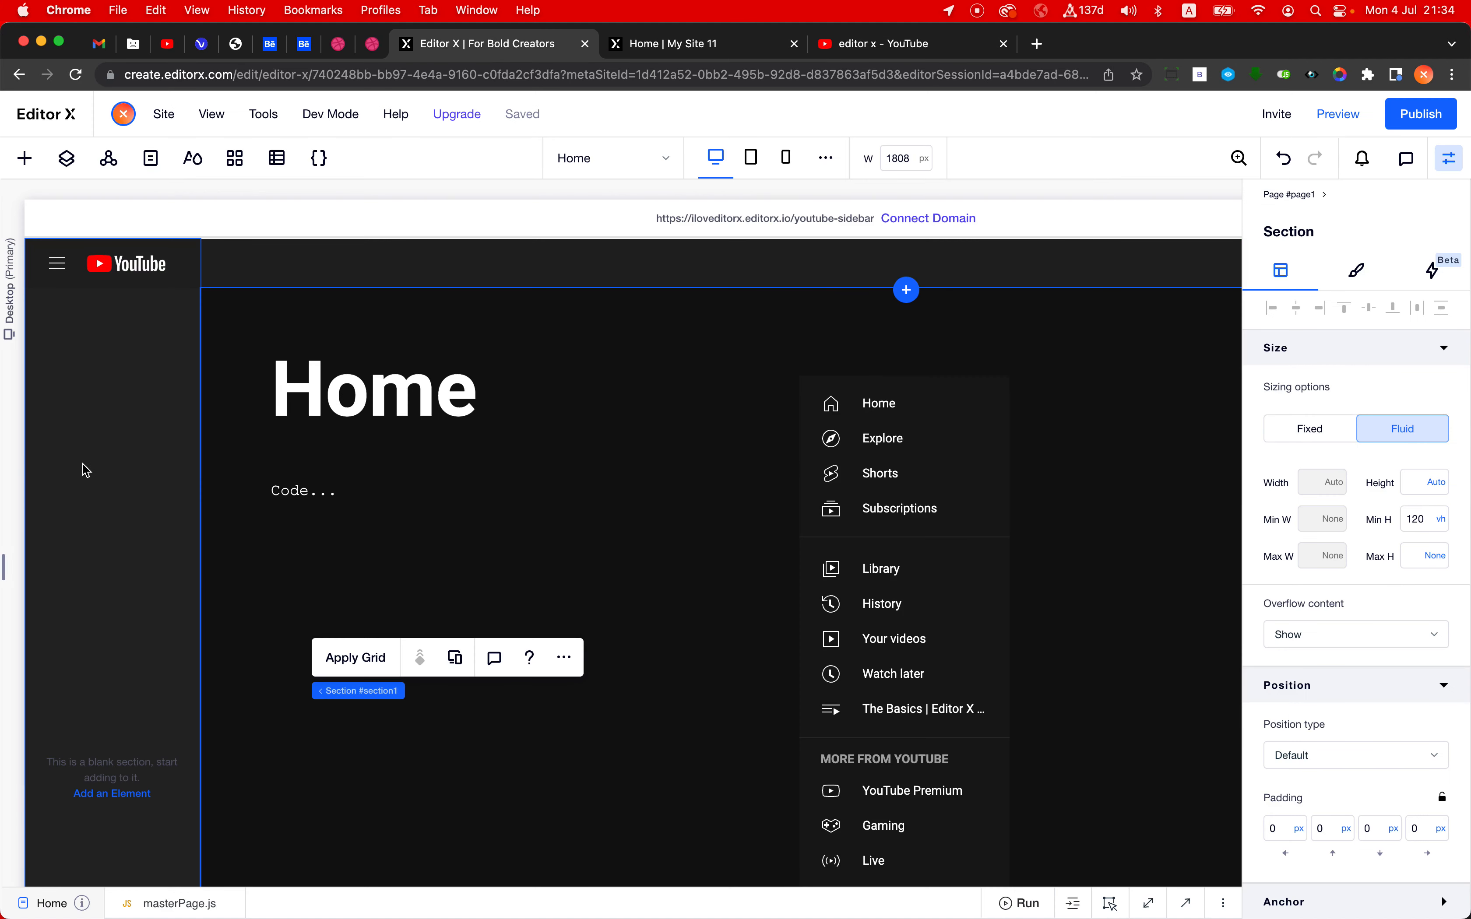
# - Add a container from the quick-add elements inside the vertical section
pyautogui.click(24, 158)
pyautogui.click(116, 212)
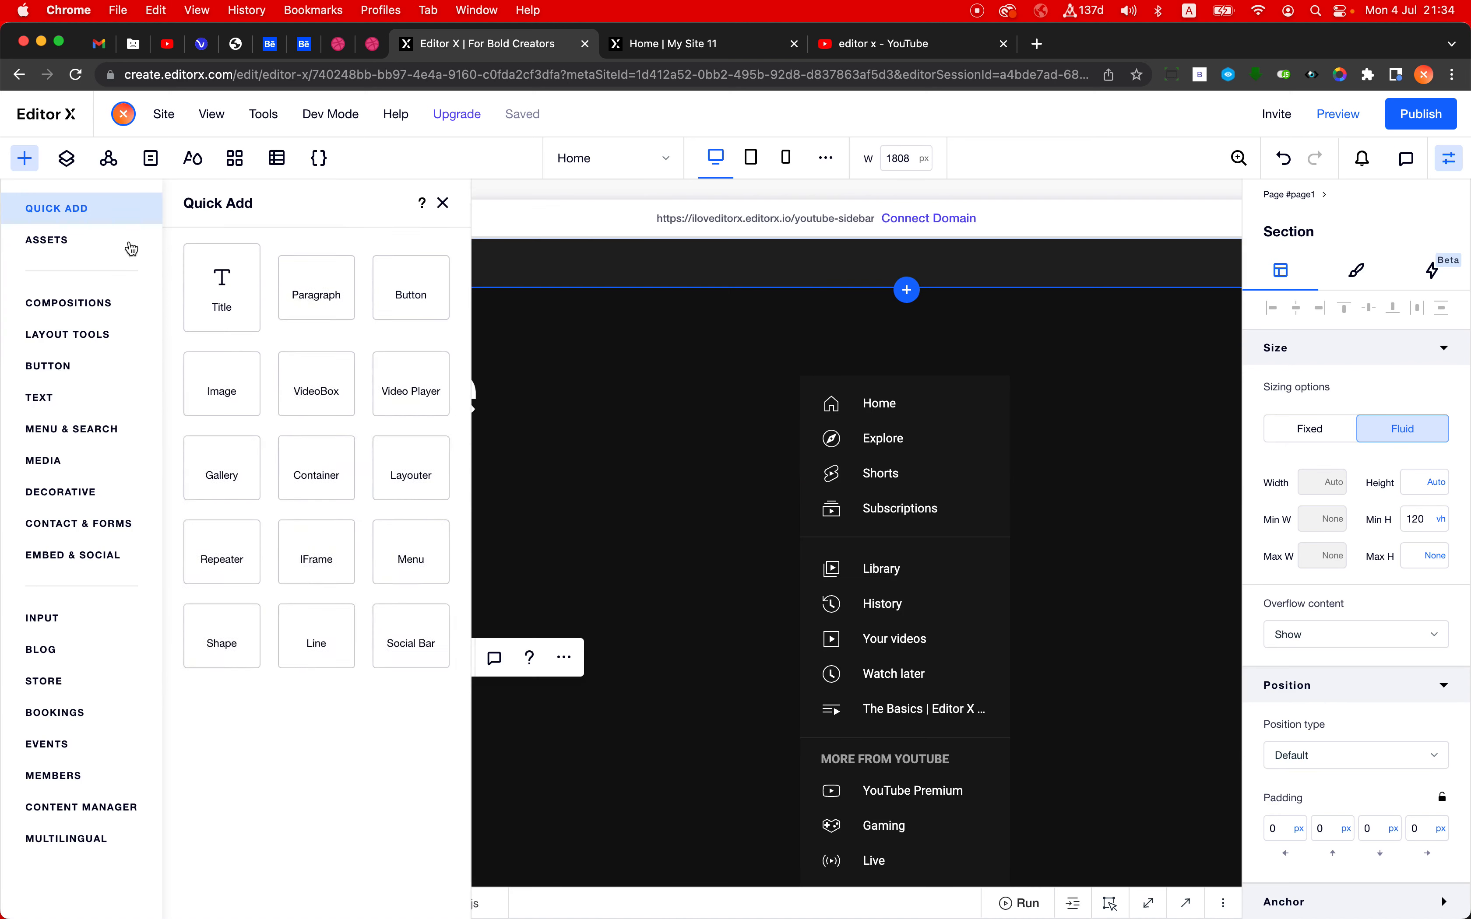
pyautogui.moveTo(316, 516); pyautogui.dragTo(170, 677)
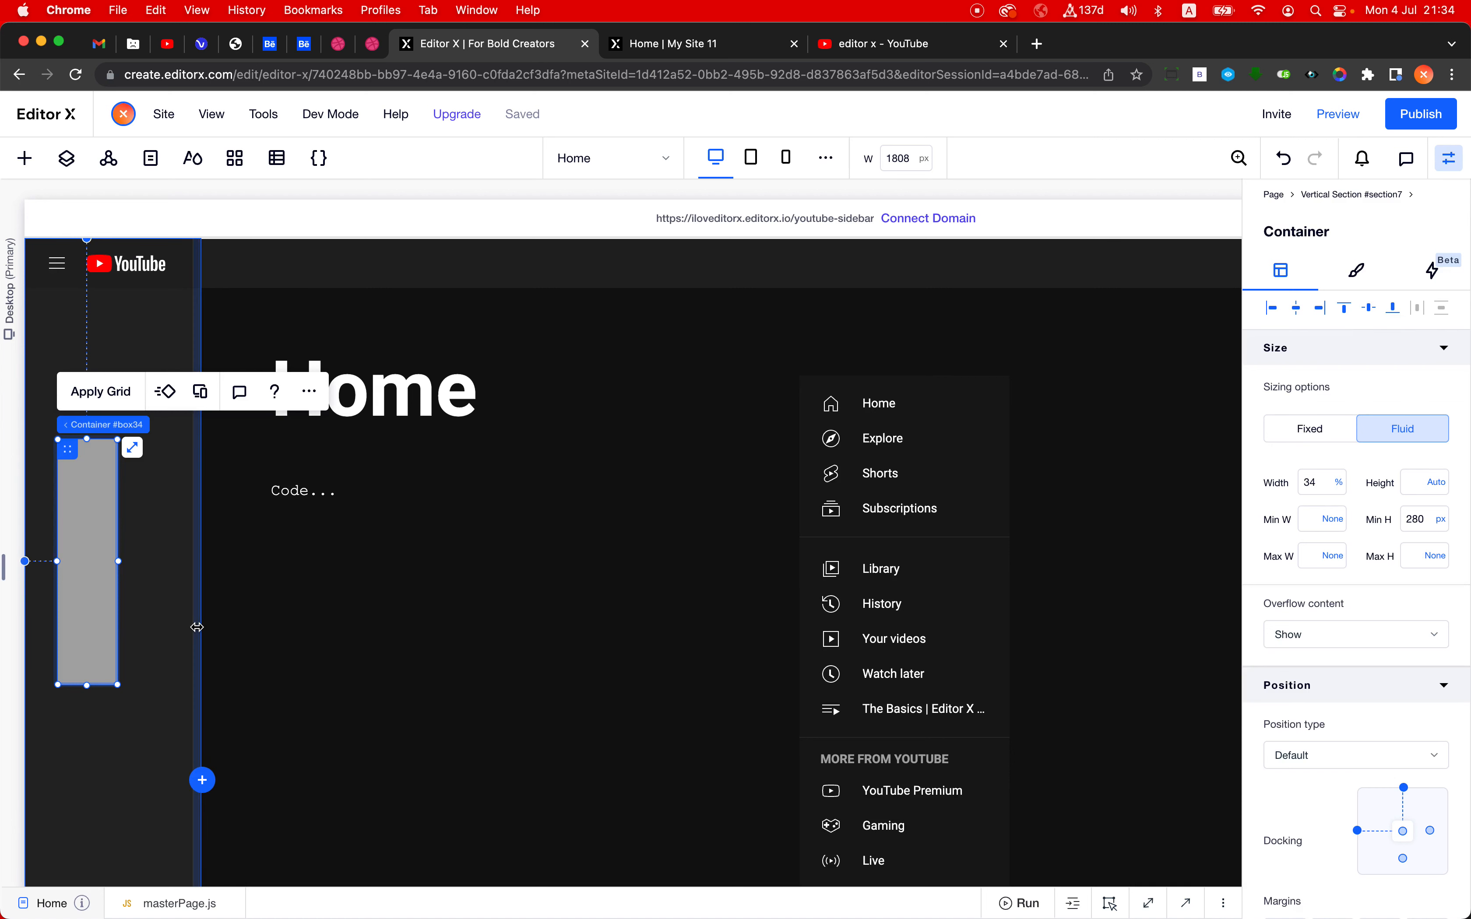
# - Add a blank section between the main section and the footer, and set its background color opacity to 14%
pyautogui.click(483, 680)
pyautogui.scroll(-7, 483, 681)
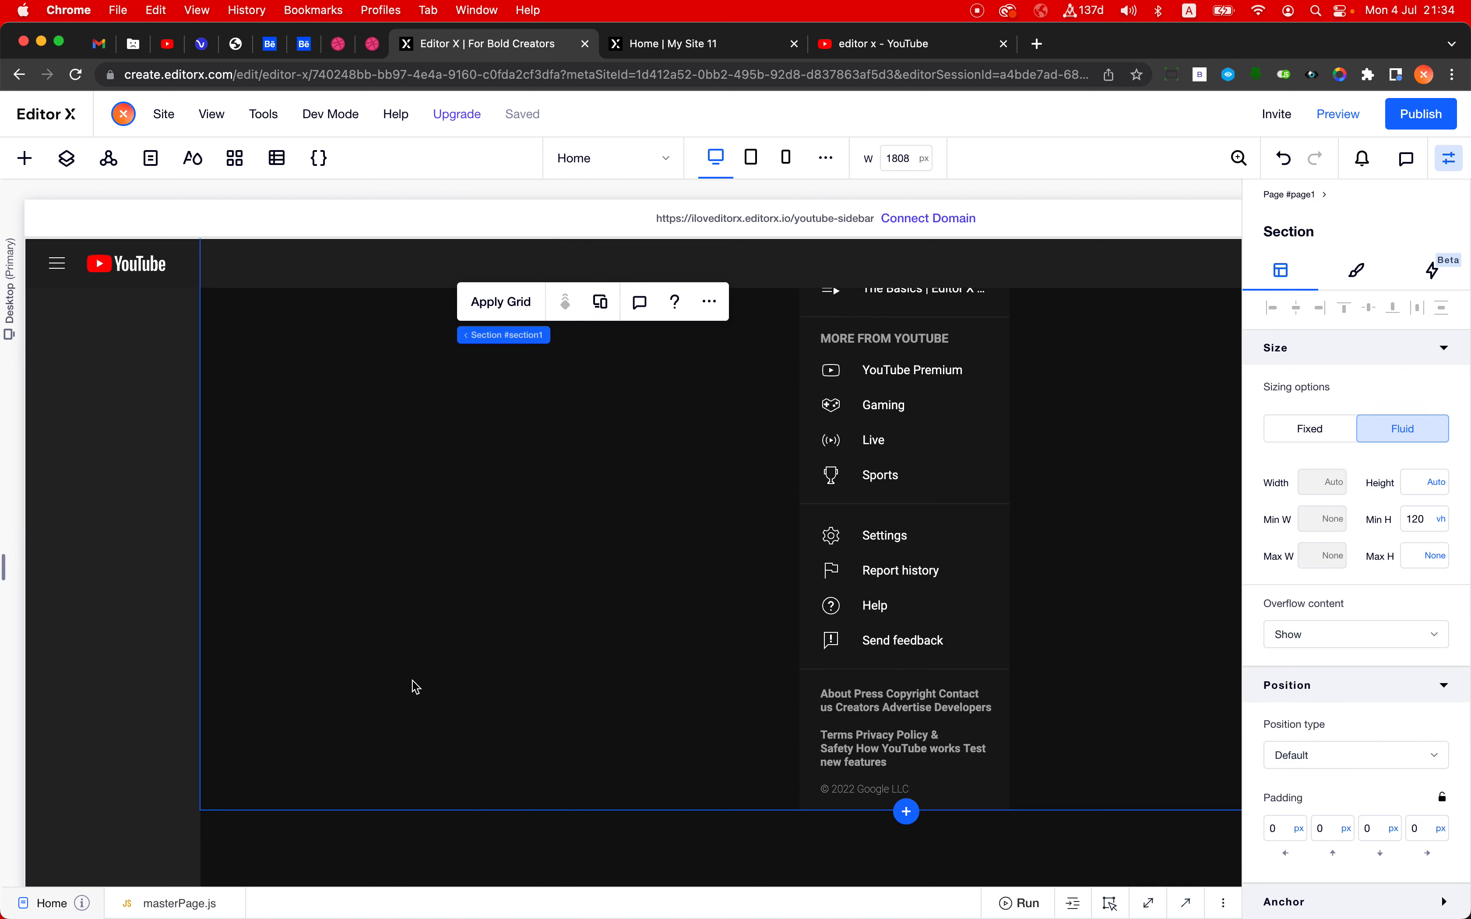
pyautogui.click(906, 812)
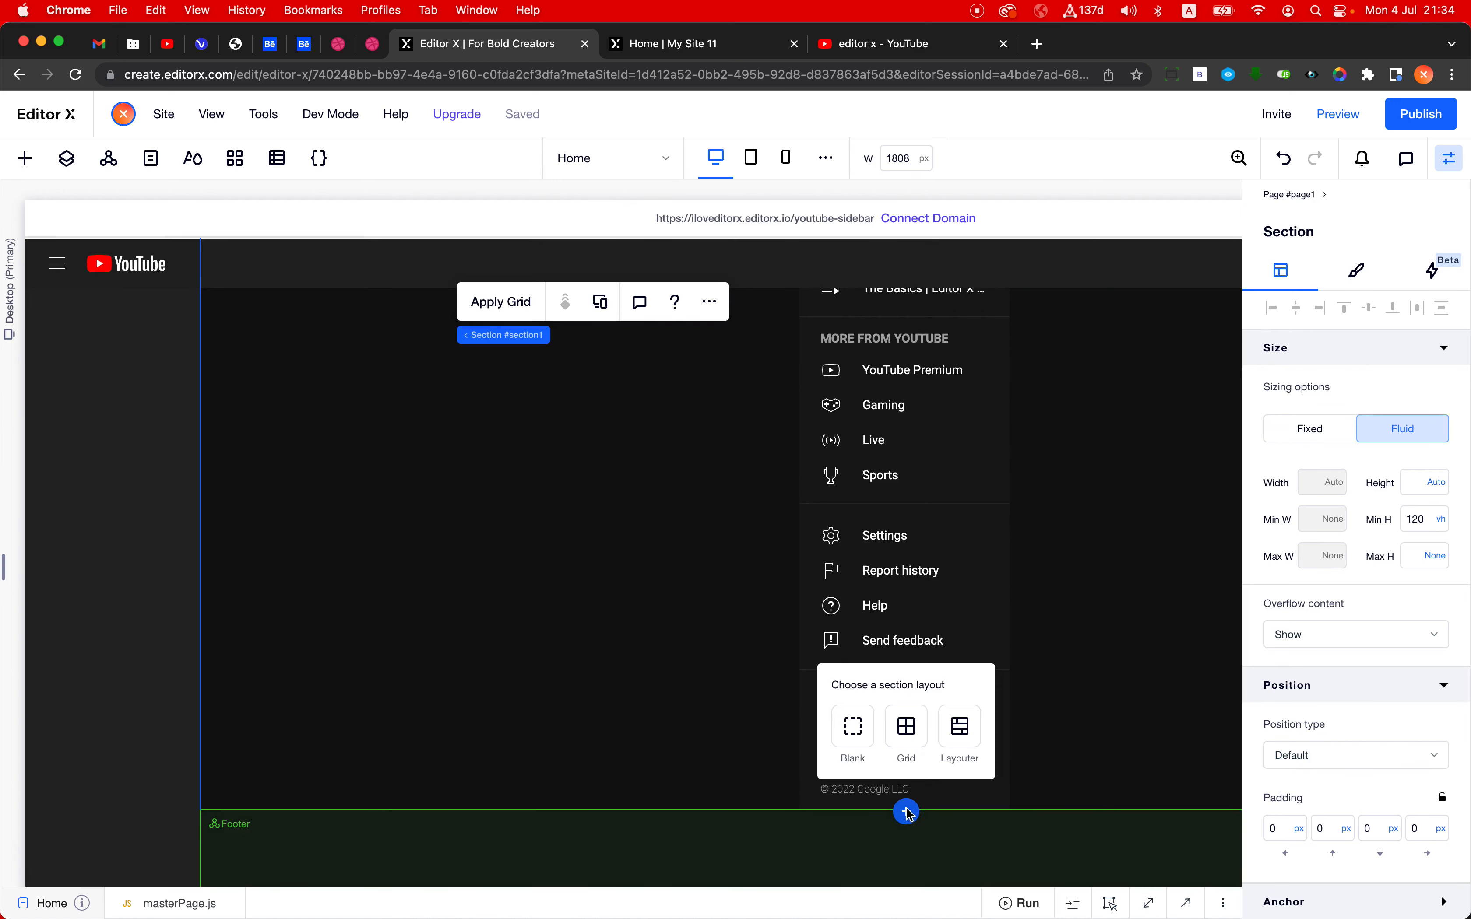
pyautogui.click(855, 734)
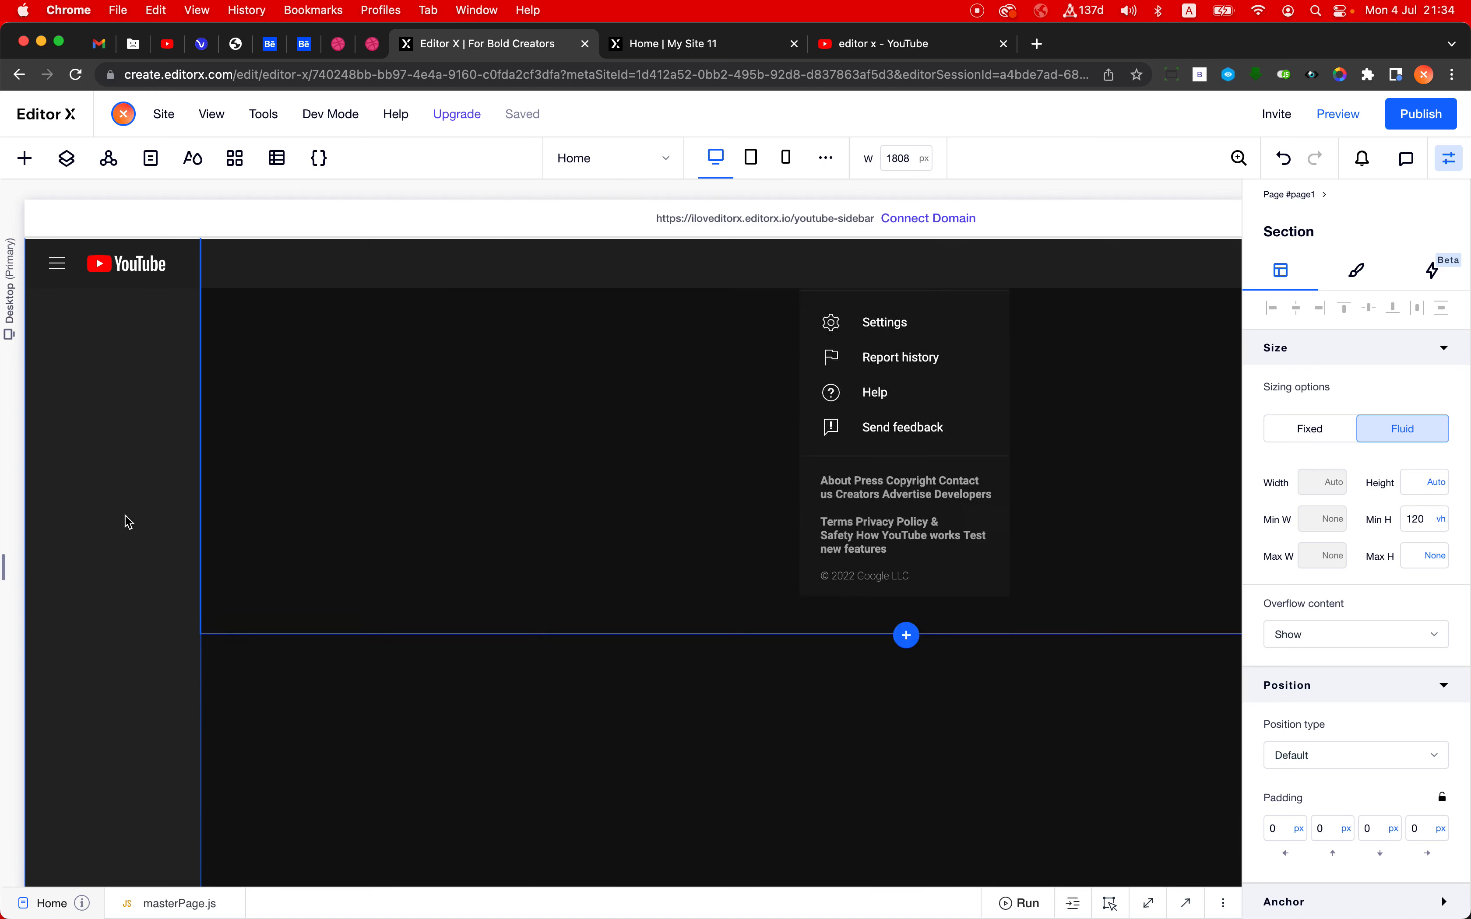
pyautogui.click(1359, 275)
pyautogui.moveTo(1308, 475)
pyautogui.mouseDown()
pyautogui.moveTo(1343, 473)
pyautogui.moveTo(1316, 473)
pyautogui.mouseUp()
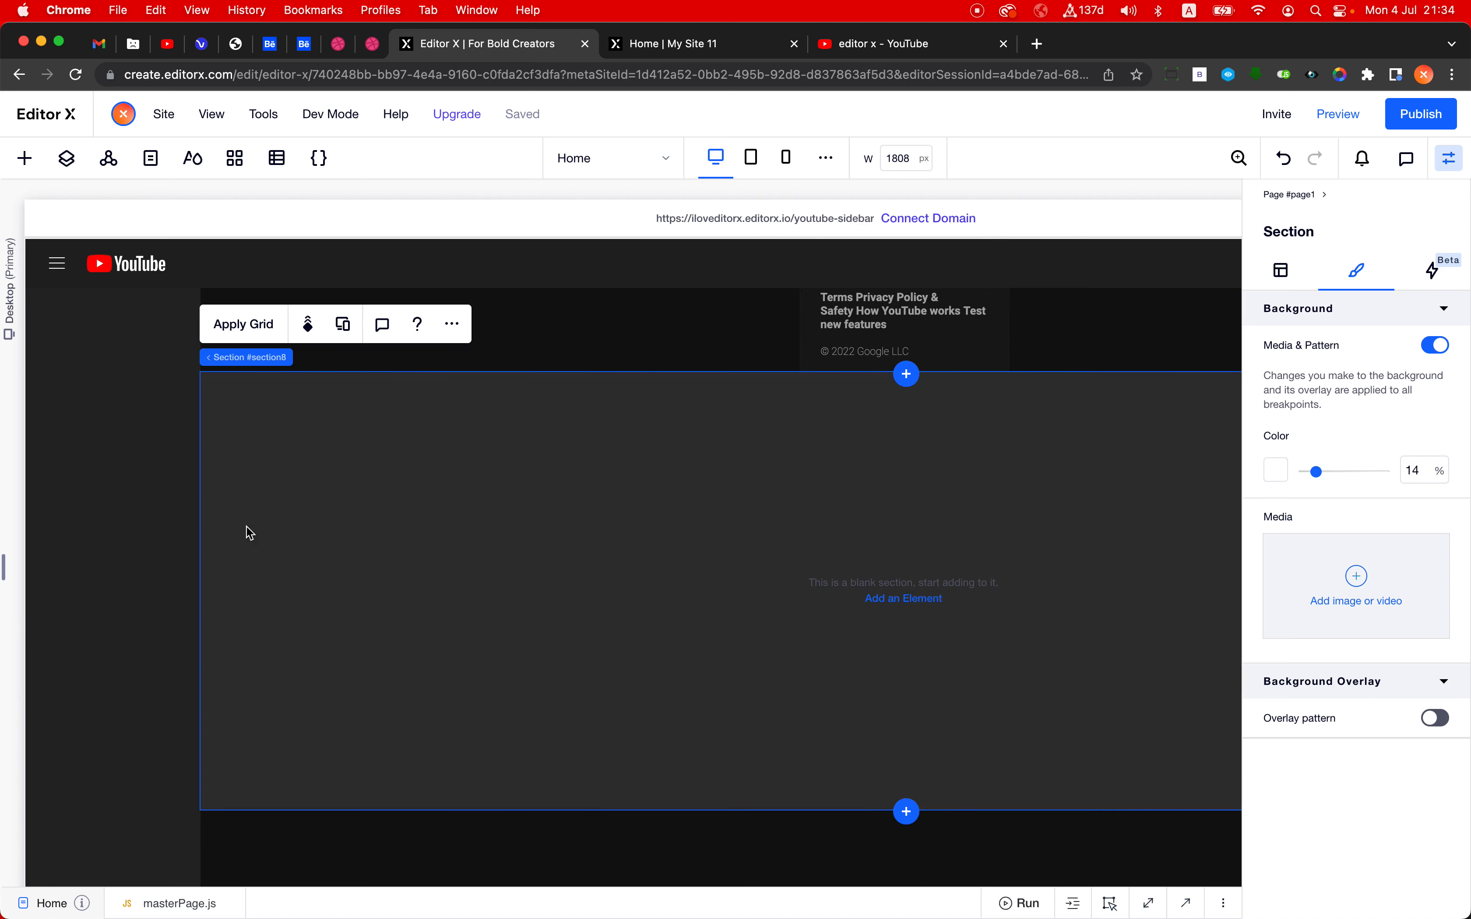
# - Select the vertical section, check how far it runs down the page, and turn off Dev Mode to free its lower edge
pyautogui.click(125, 535)
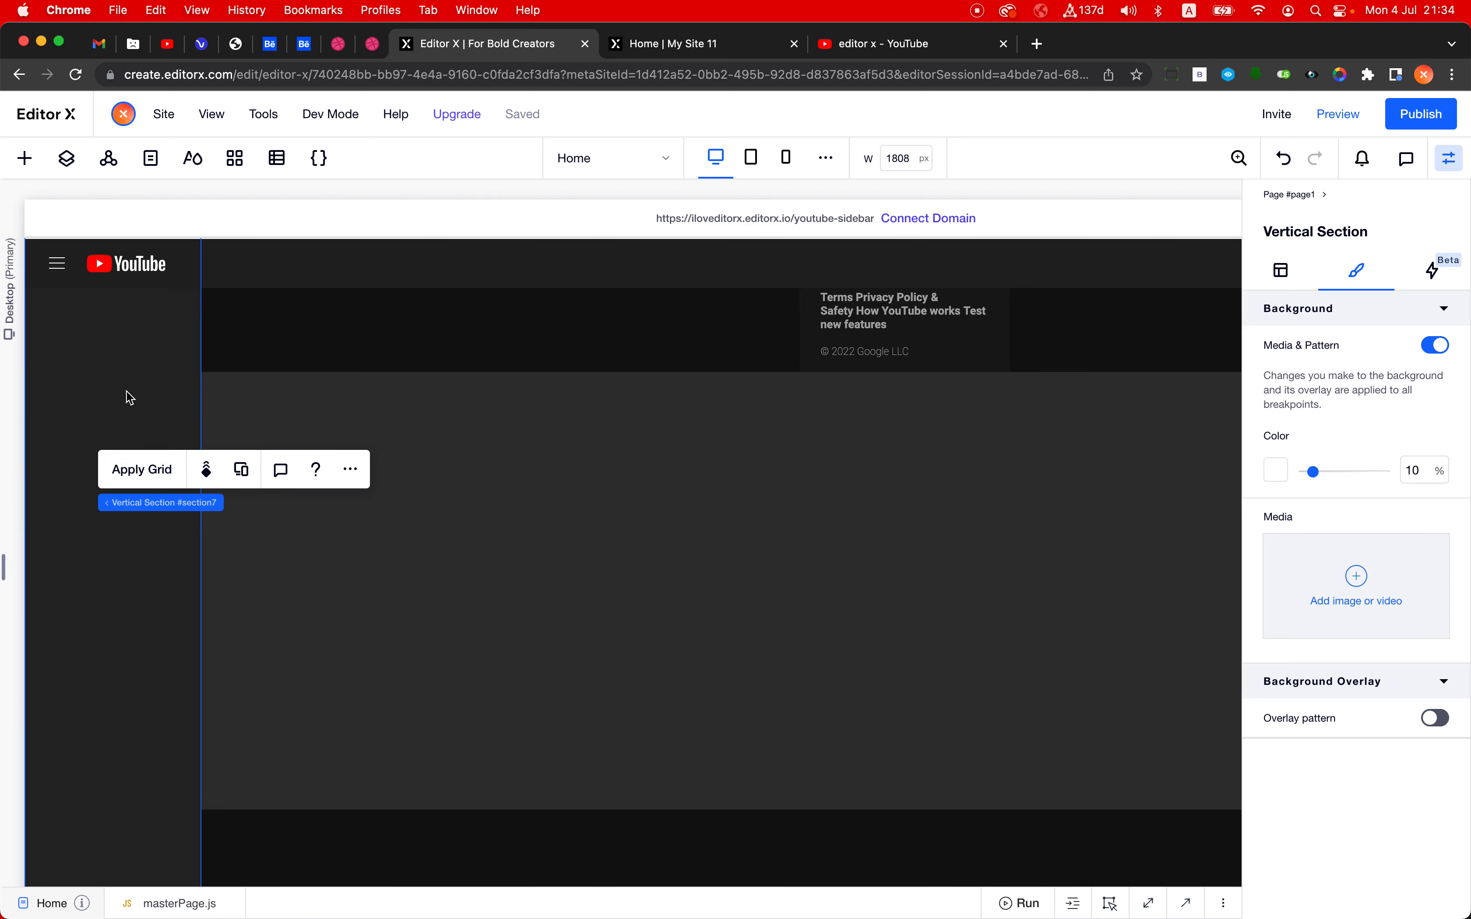
pyautogui.scroll(10, 130, 398)
pyautogui.scroll(-10, 452, 612)
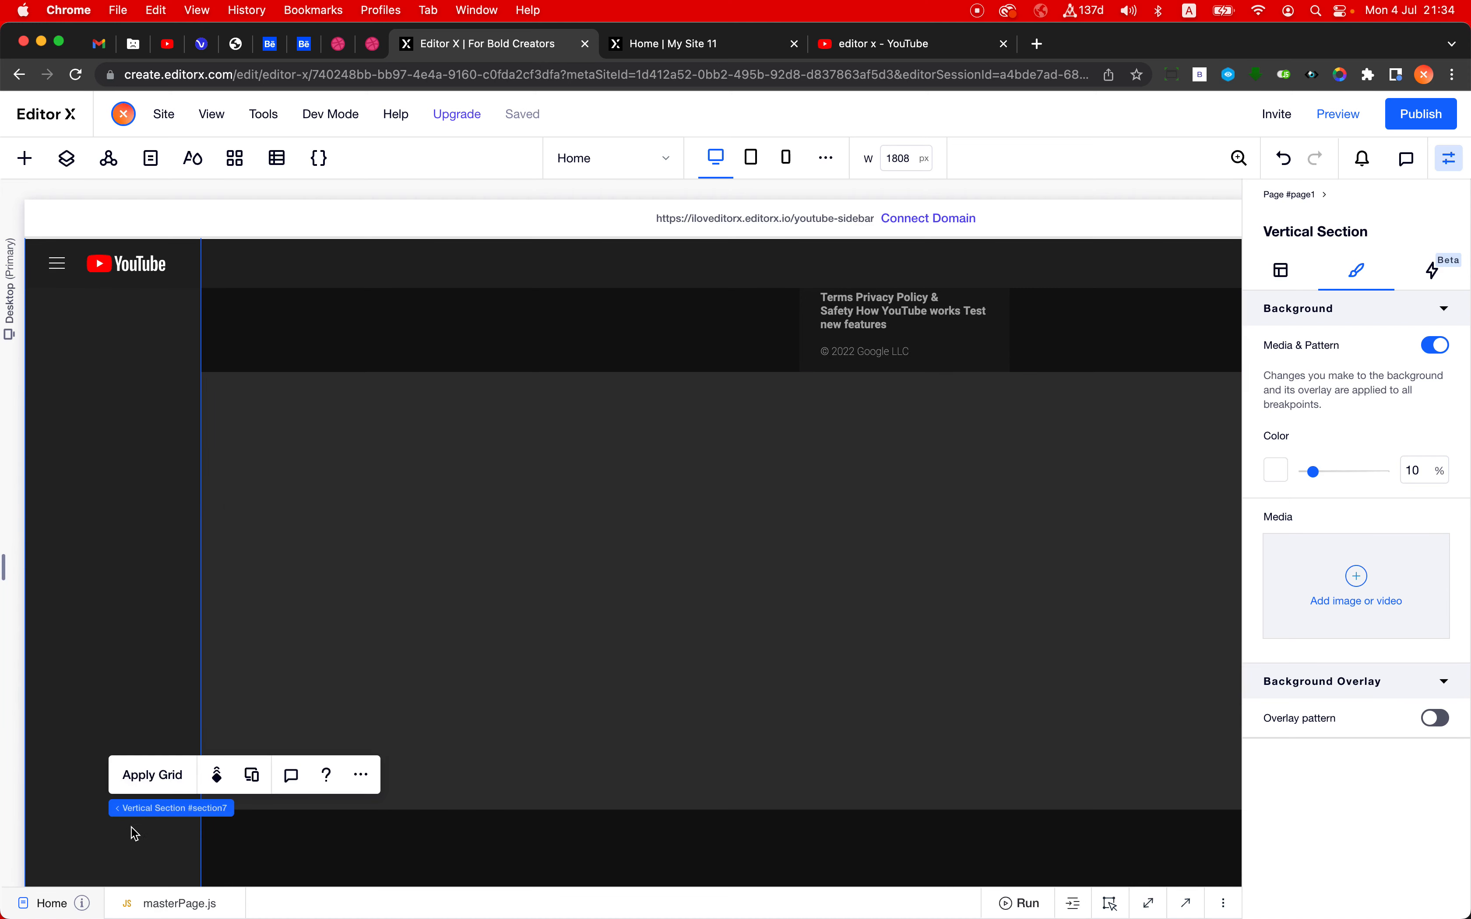
pyautogui.moveTo(114, 883); pyautogui.dragTo(196, 817)
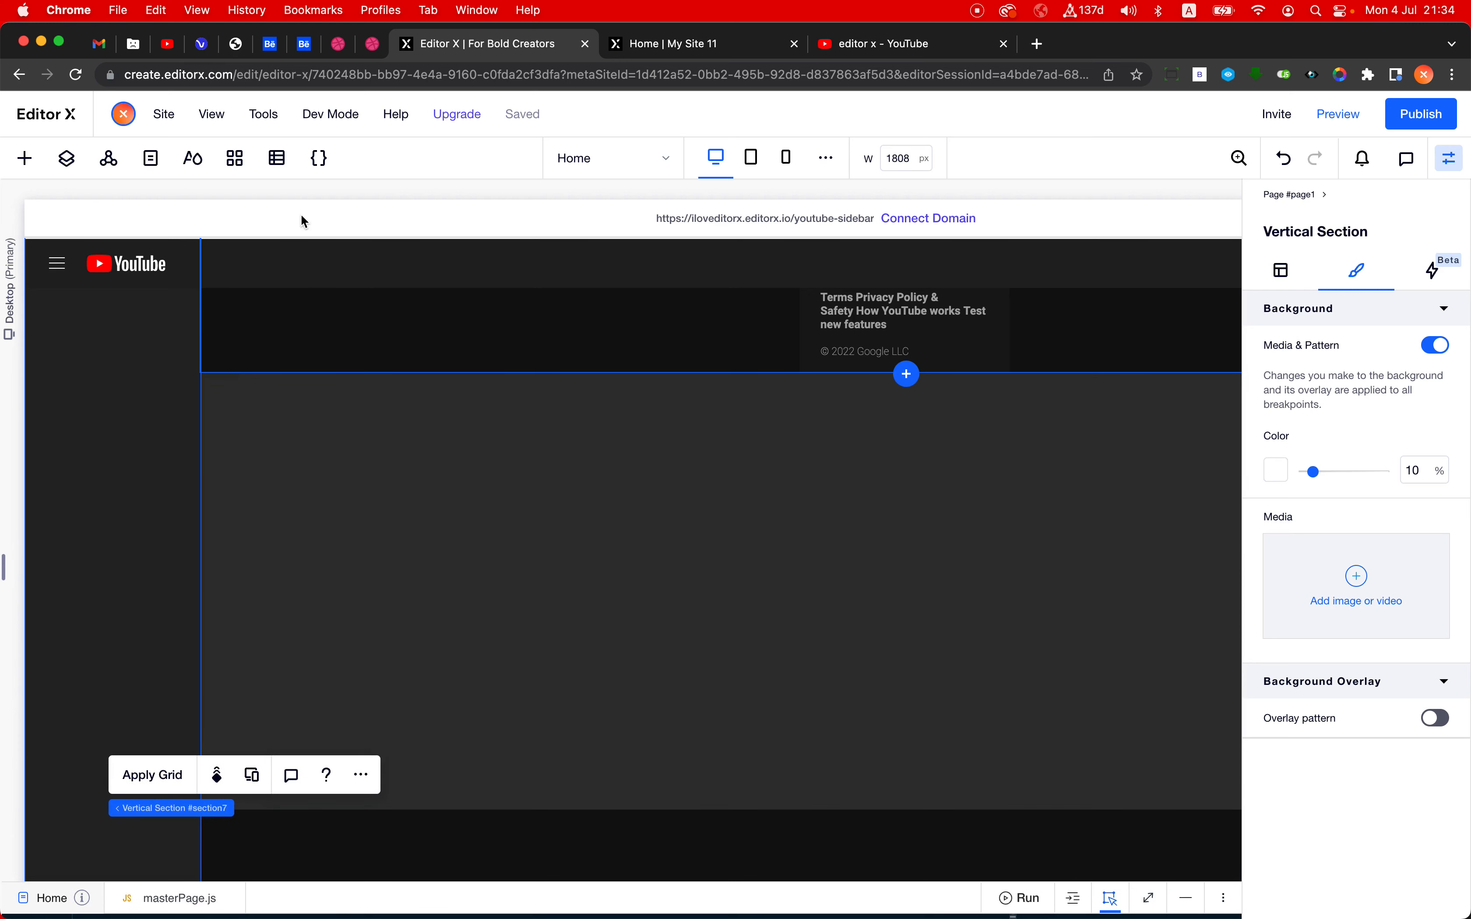
pyautogui.moveTo(328, 110)
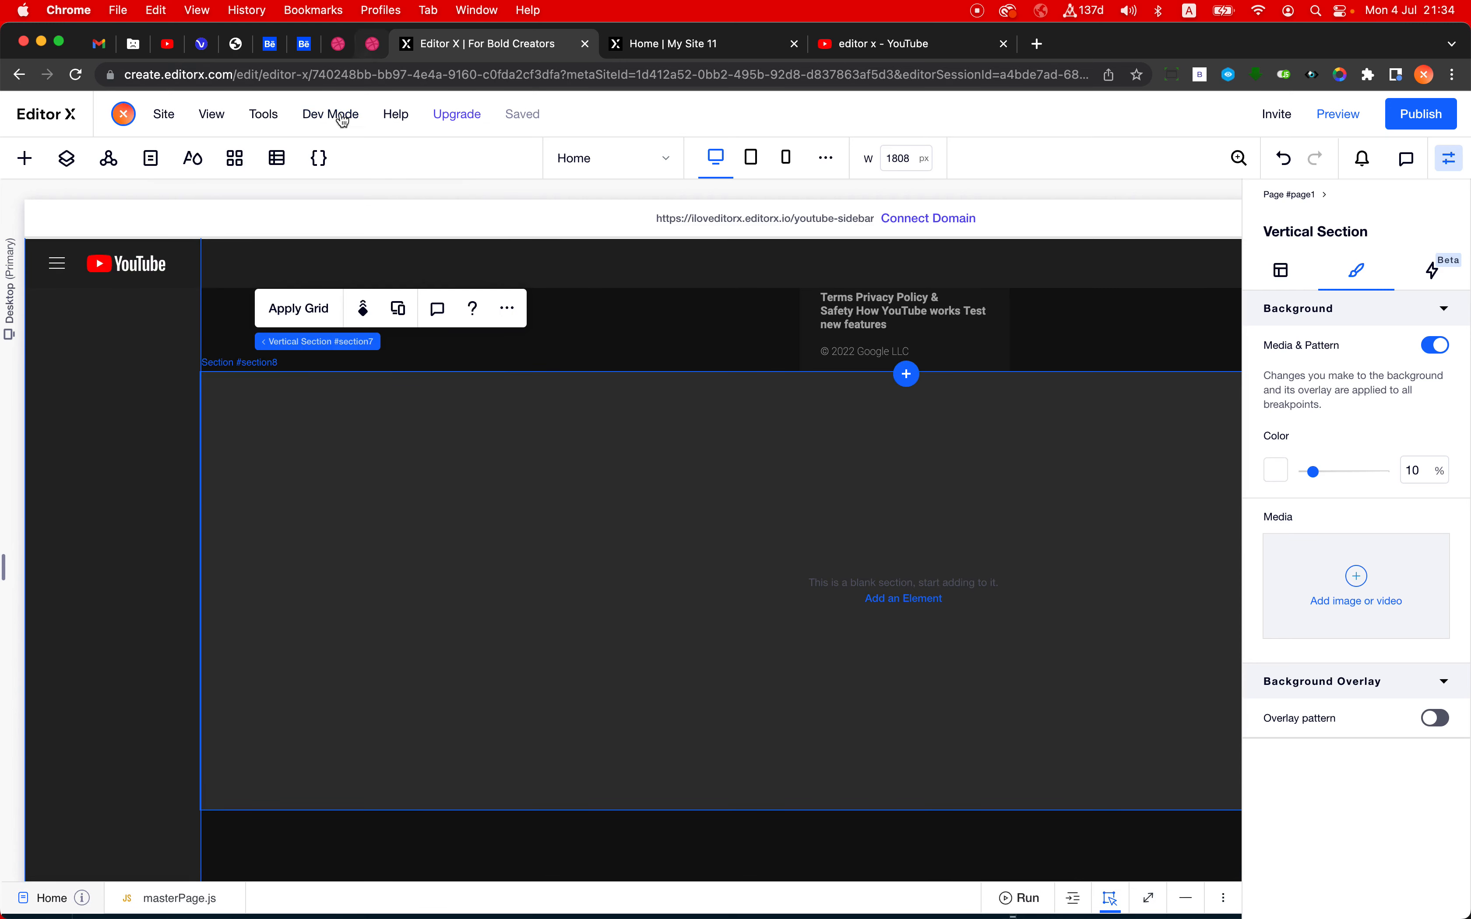
pyautogui.click(283, 359)
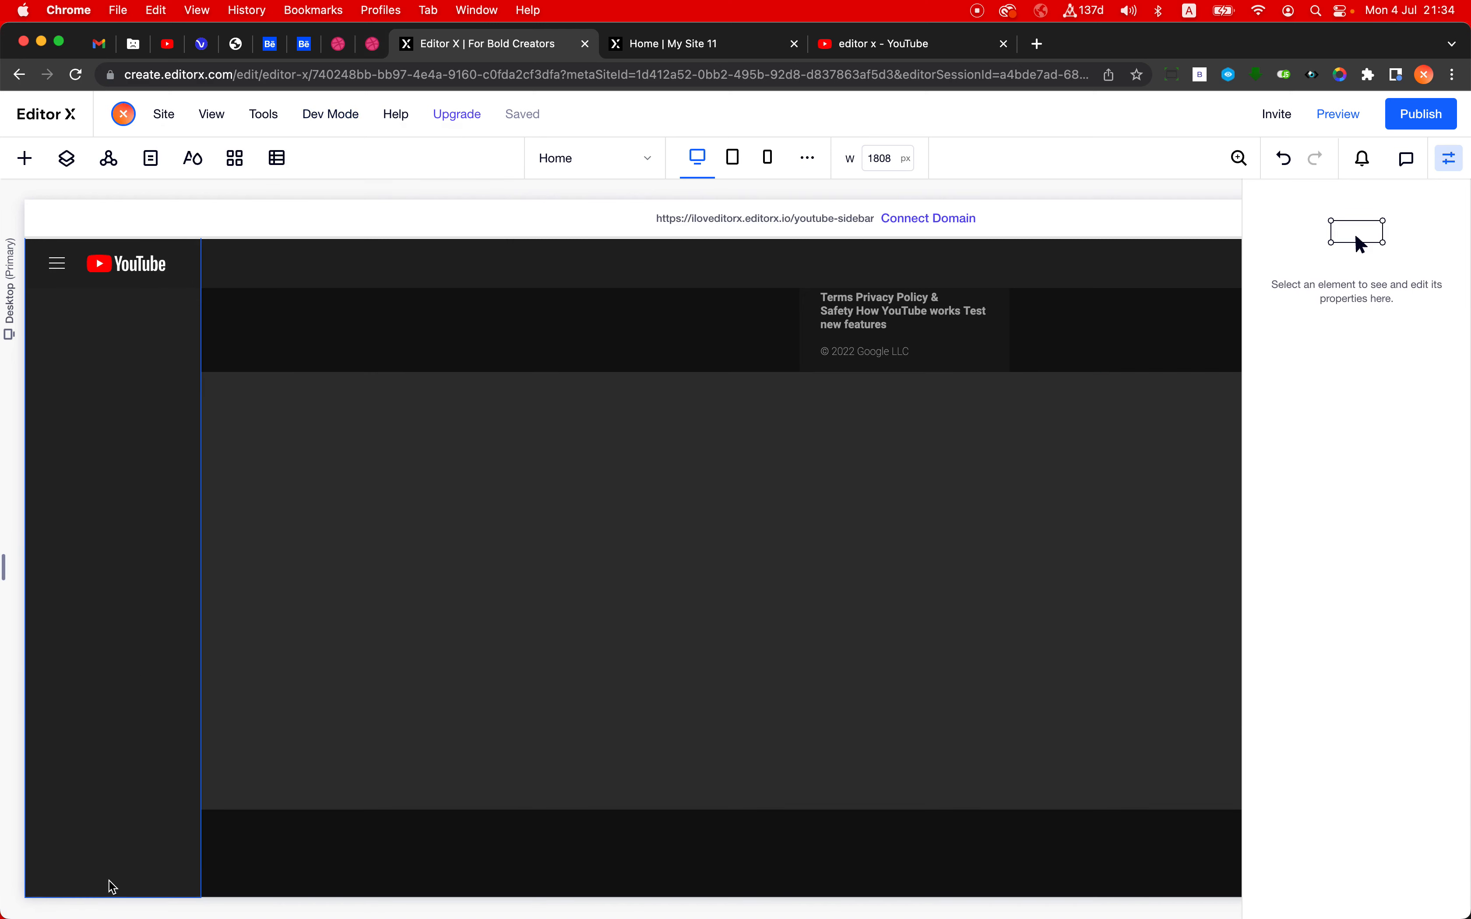
# - Try ending the vertical section above the footer, and undo that change along with the new section's background opacity
pyautogui.moveTo(106, 812); pyautogui.dragTo(116, 788)
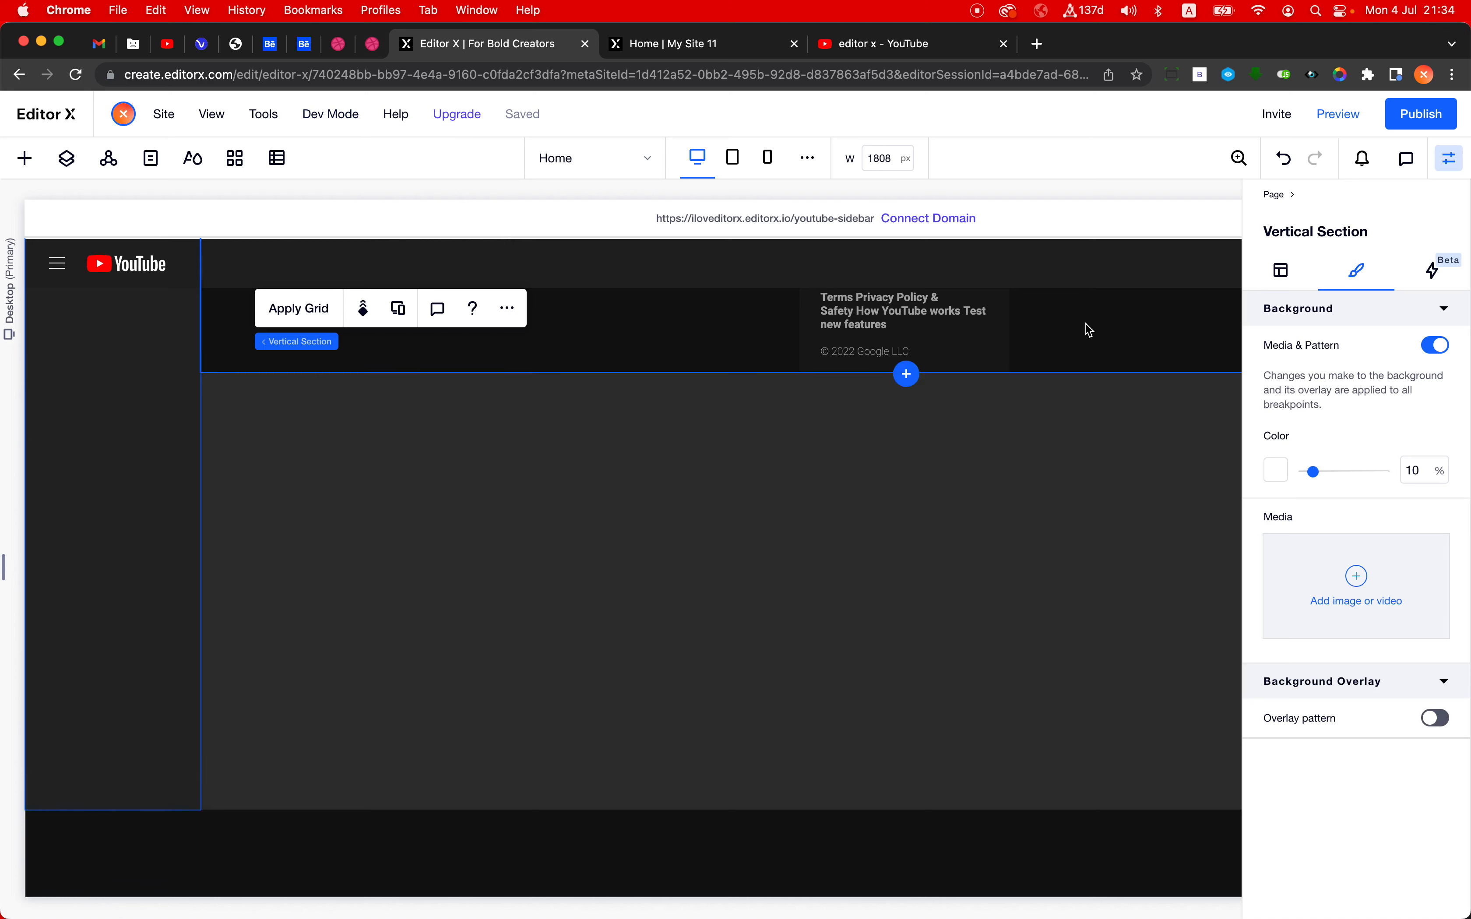
pyautogui.press('super+z')
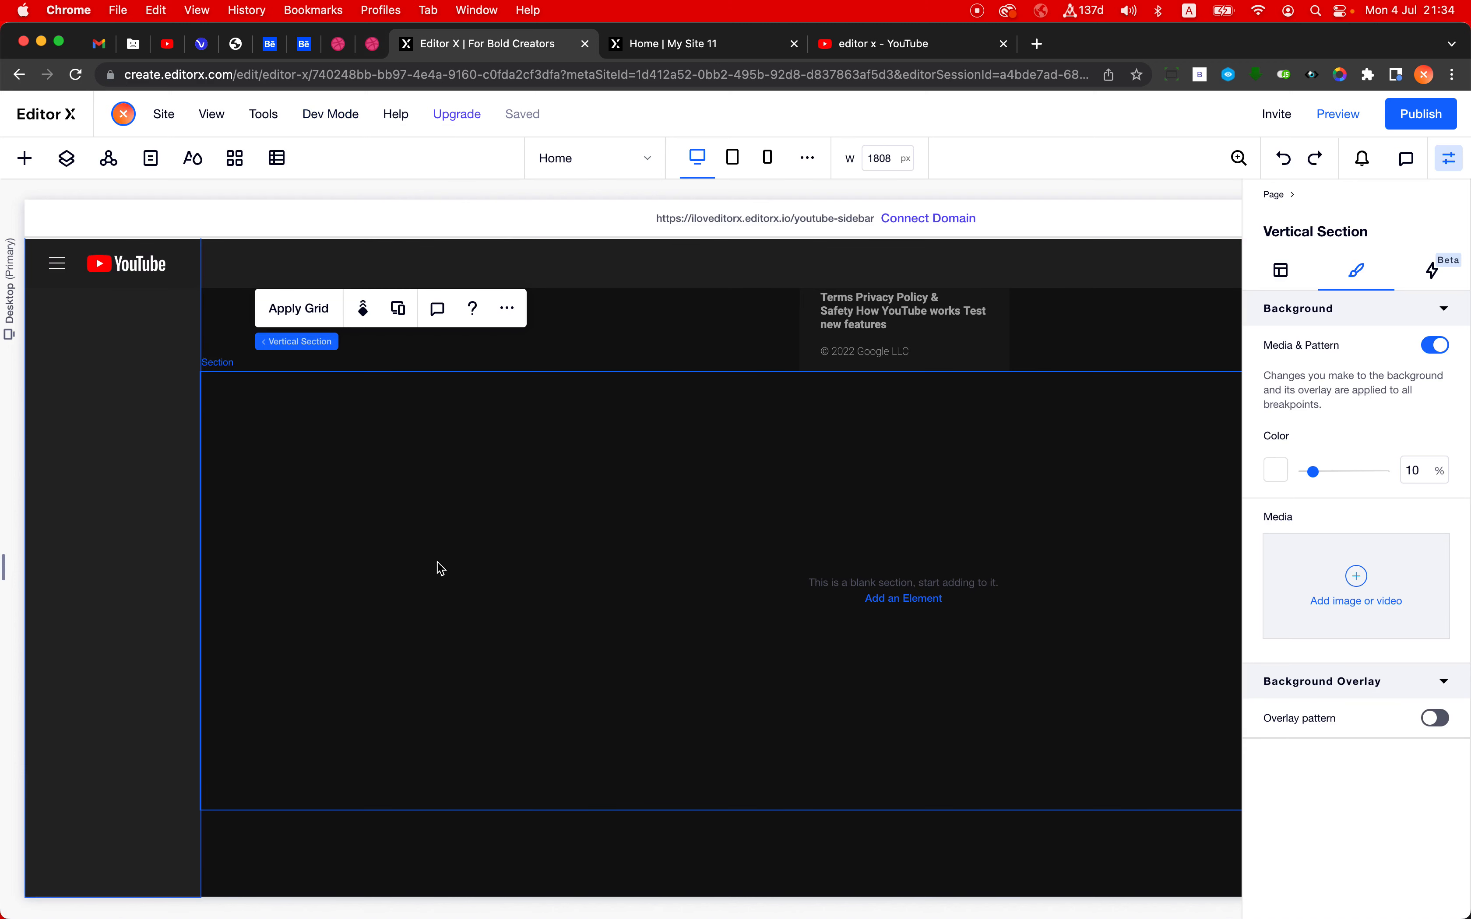
# - Switch to the YouTube page and scroll its sidebar and video results to study how they move independently
pyautogui.click(864, 53)
pyautogui.scroll(-10, 737, 338)
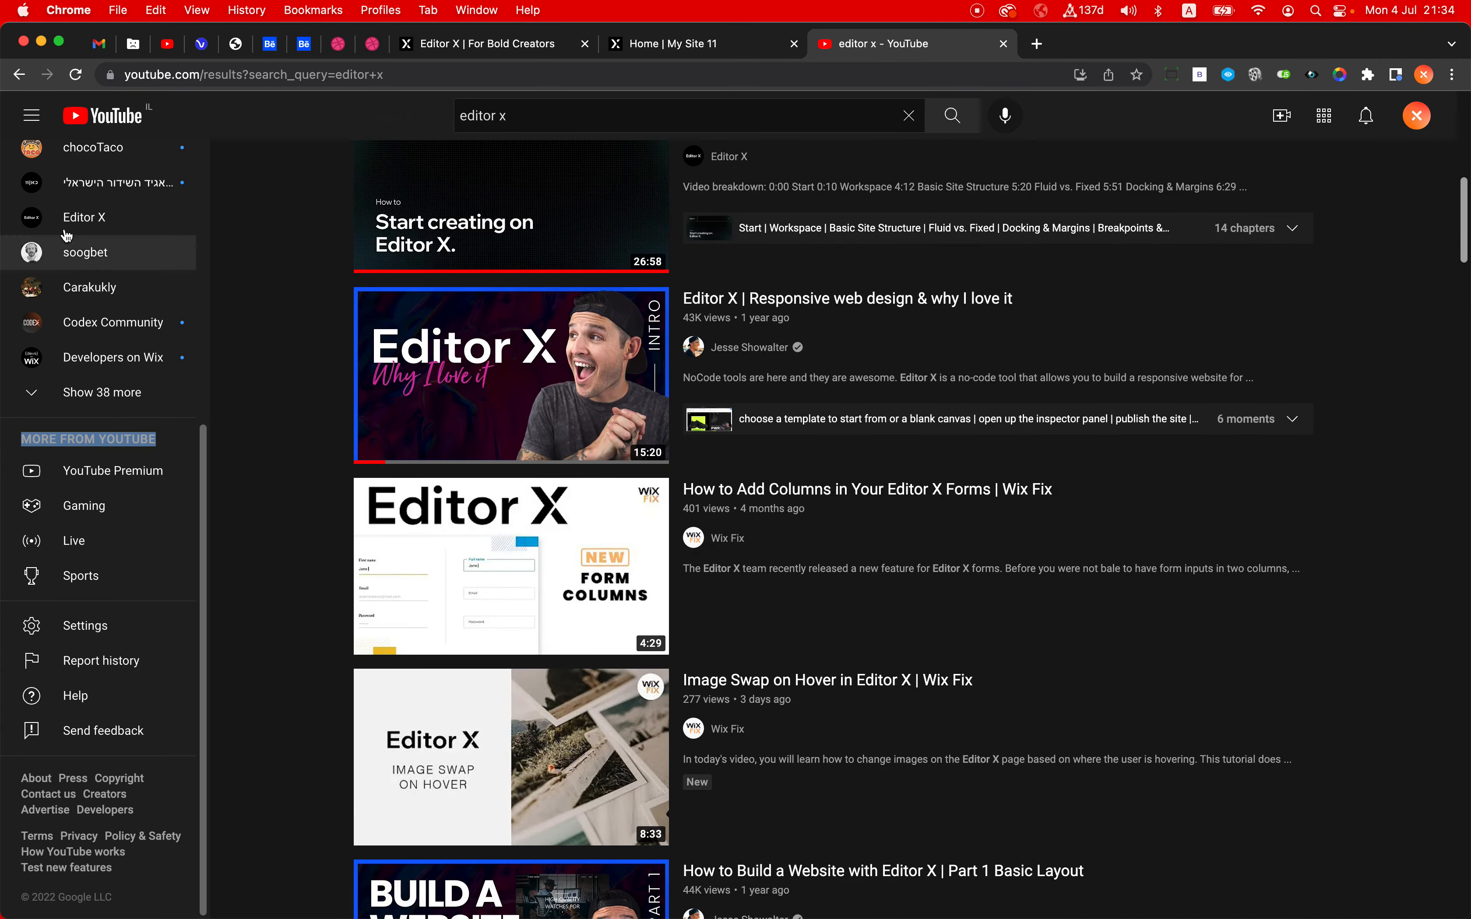
pyautogui.scroll(-7, 250, 328)
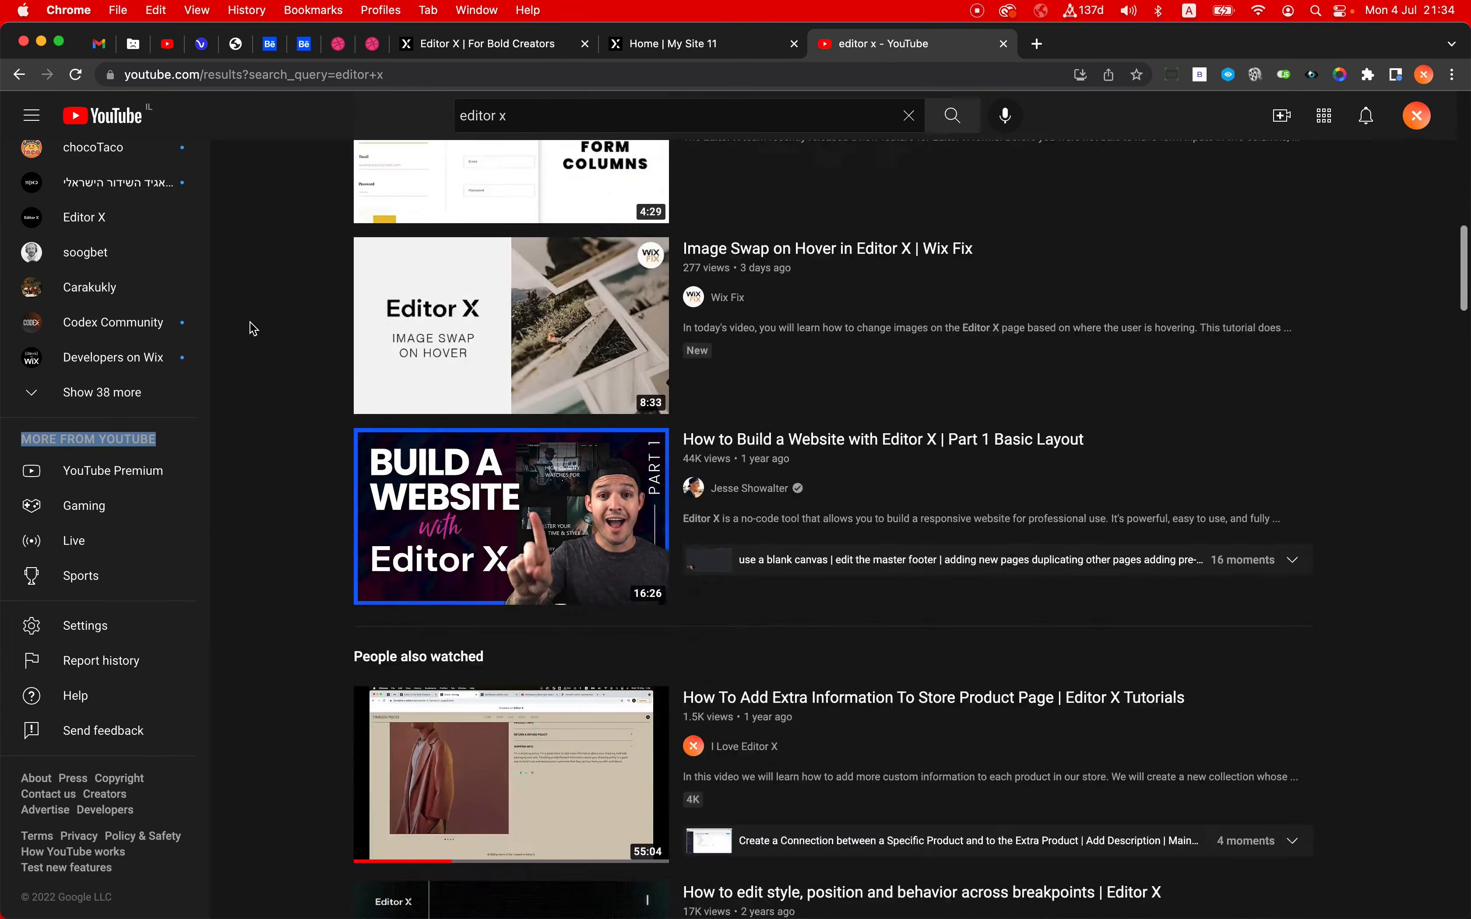
# - Switch back to the Editor X page, select the vertical section, and check how it moves with the page content
pyautogui.scroll(15, 250, 322)
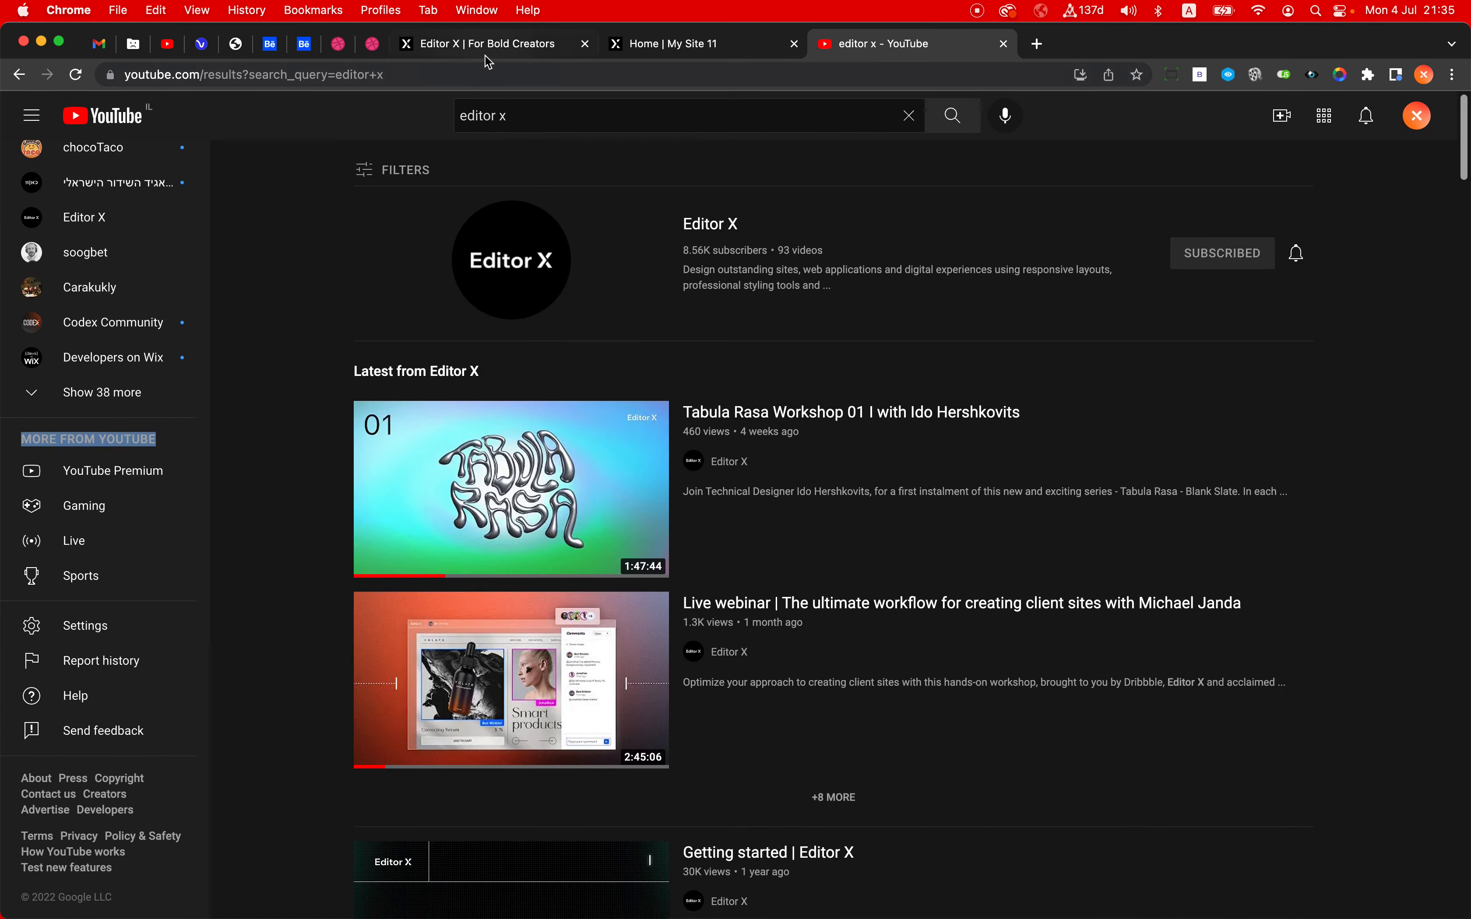
pyautogui.click(486, 53)
pyautogui.click(109, 575)
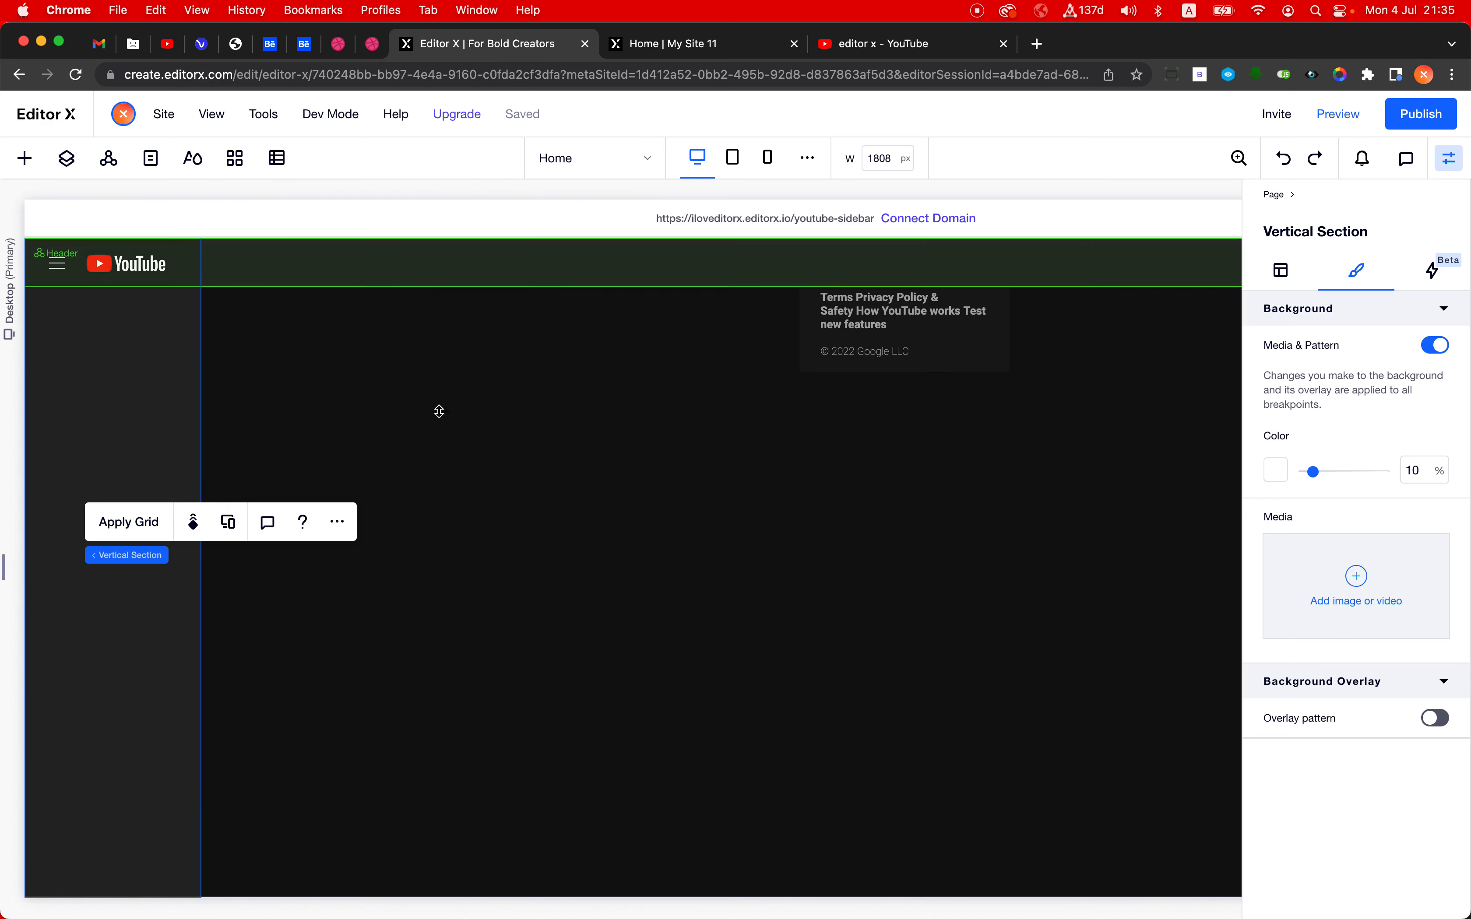
pyautogui.scroll(10, 549, 743)
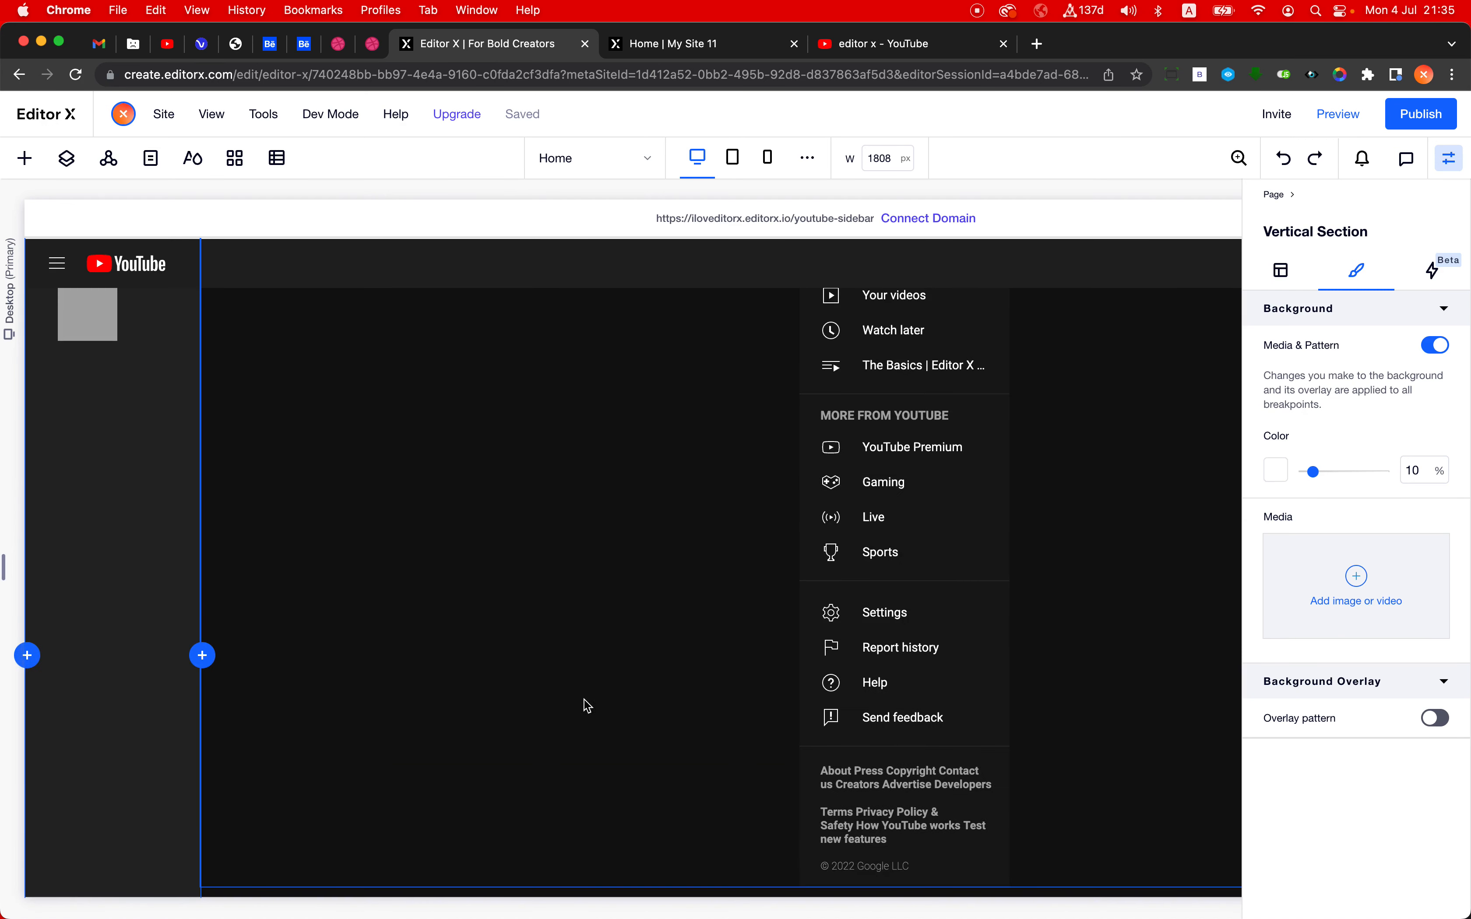
pyautogui.scroll(-10, 593, 582)
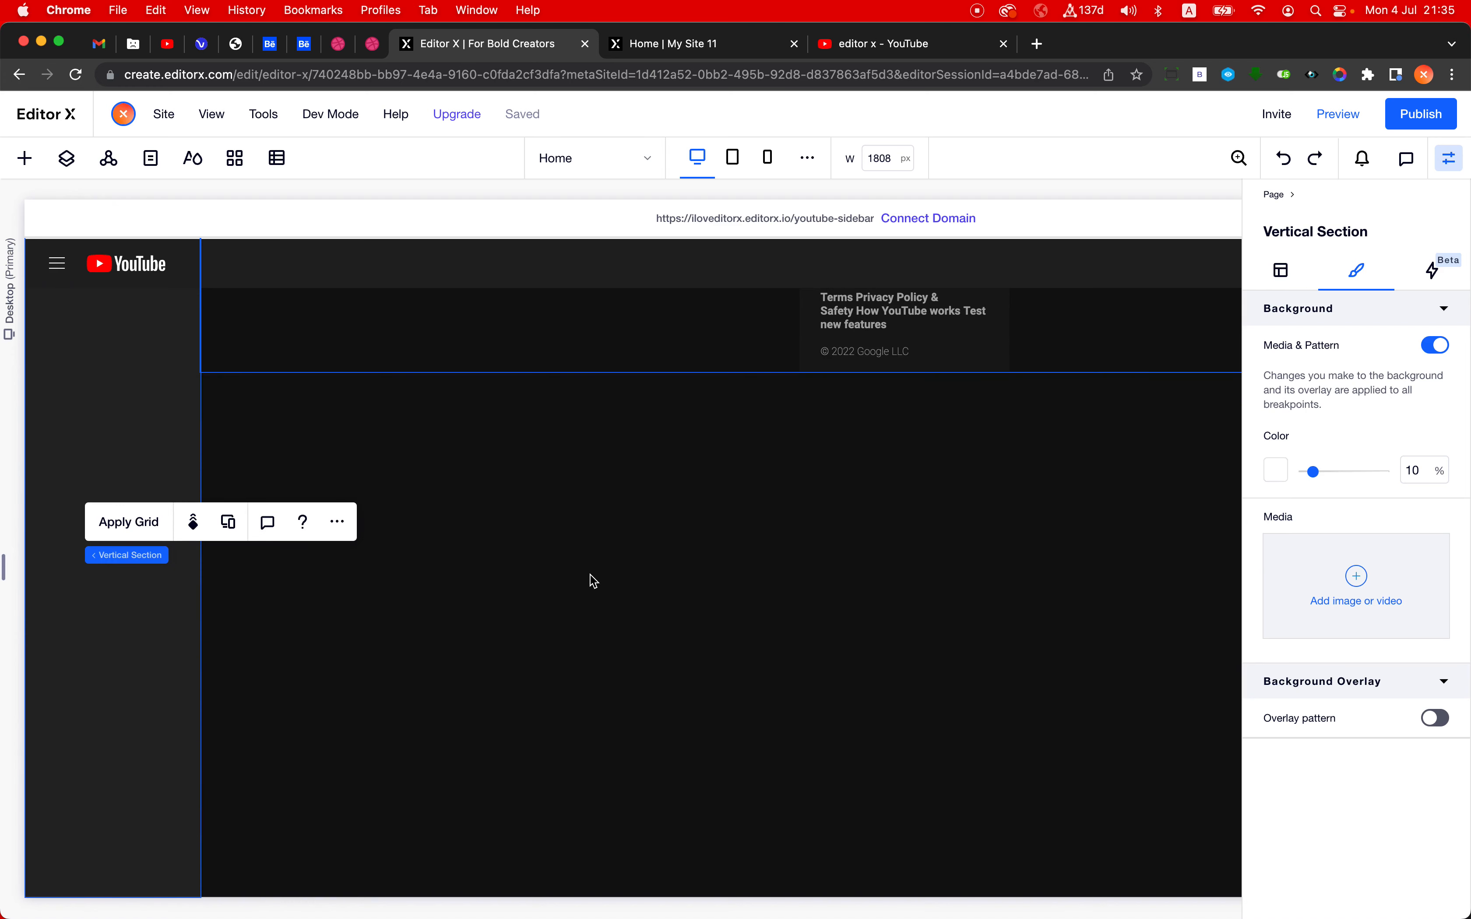
pyautogui.scroll(10, 593, 581)
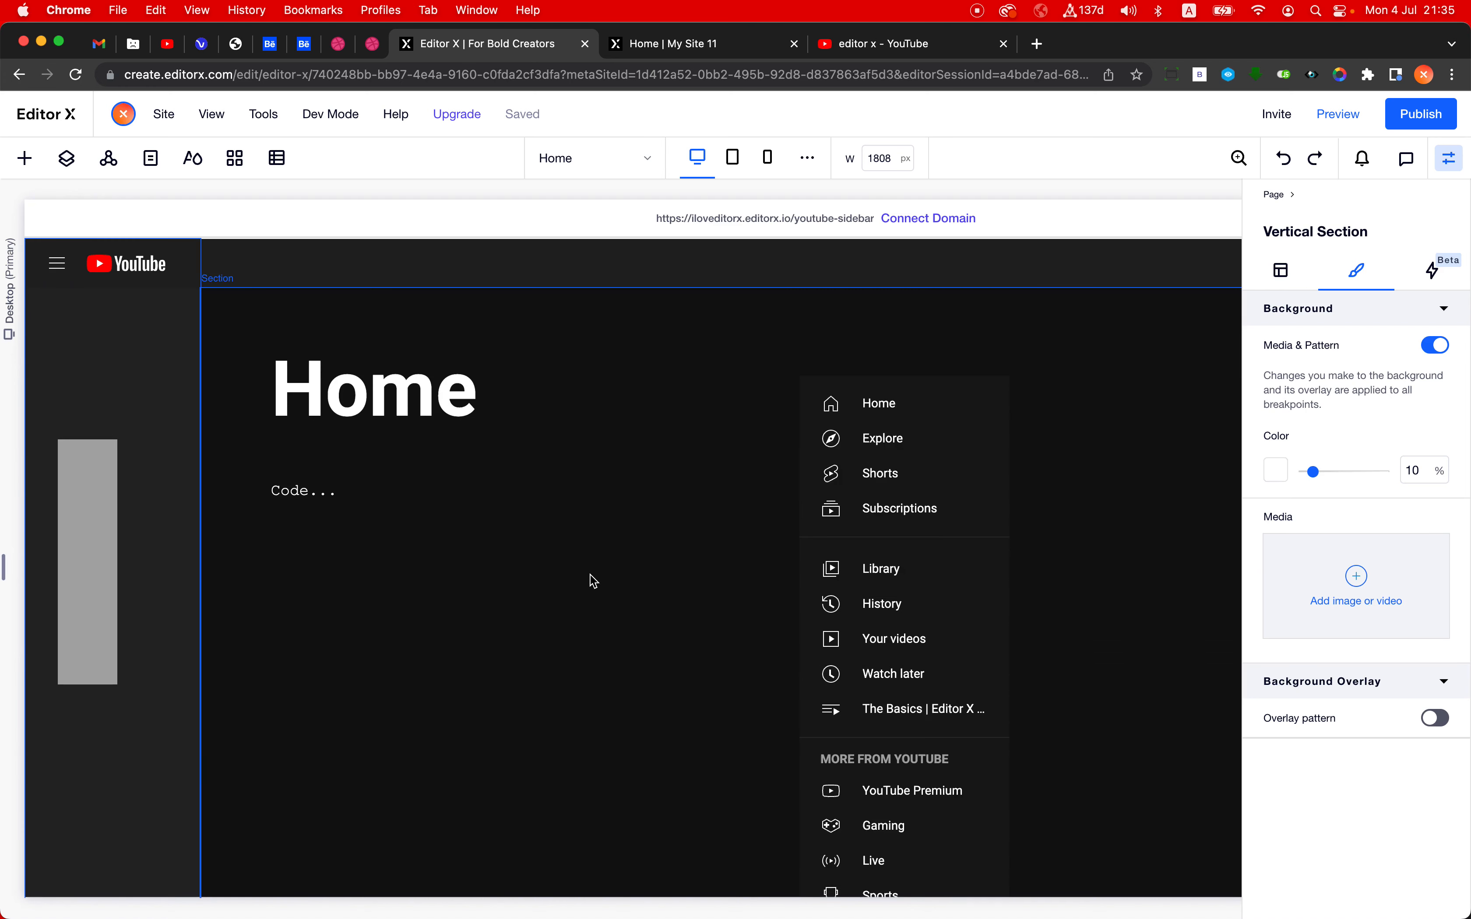
# - Set the width of the grey container in the vertical section to 100%
pyautogui.click(93, 515)
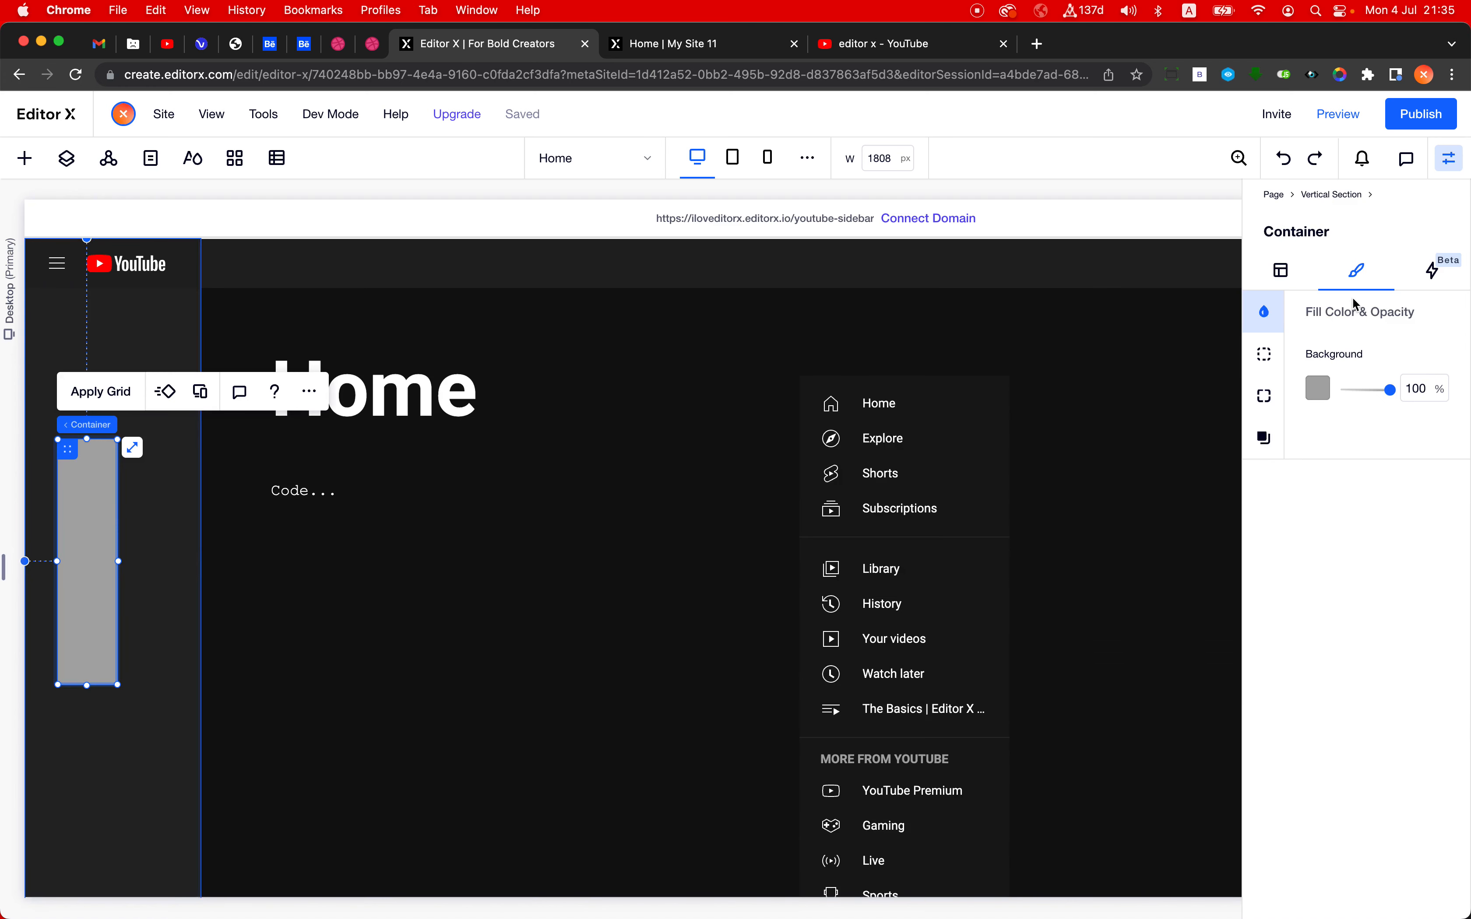
pyautogui.click(1281, 270)
pyautogui.click(1314, 483)
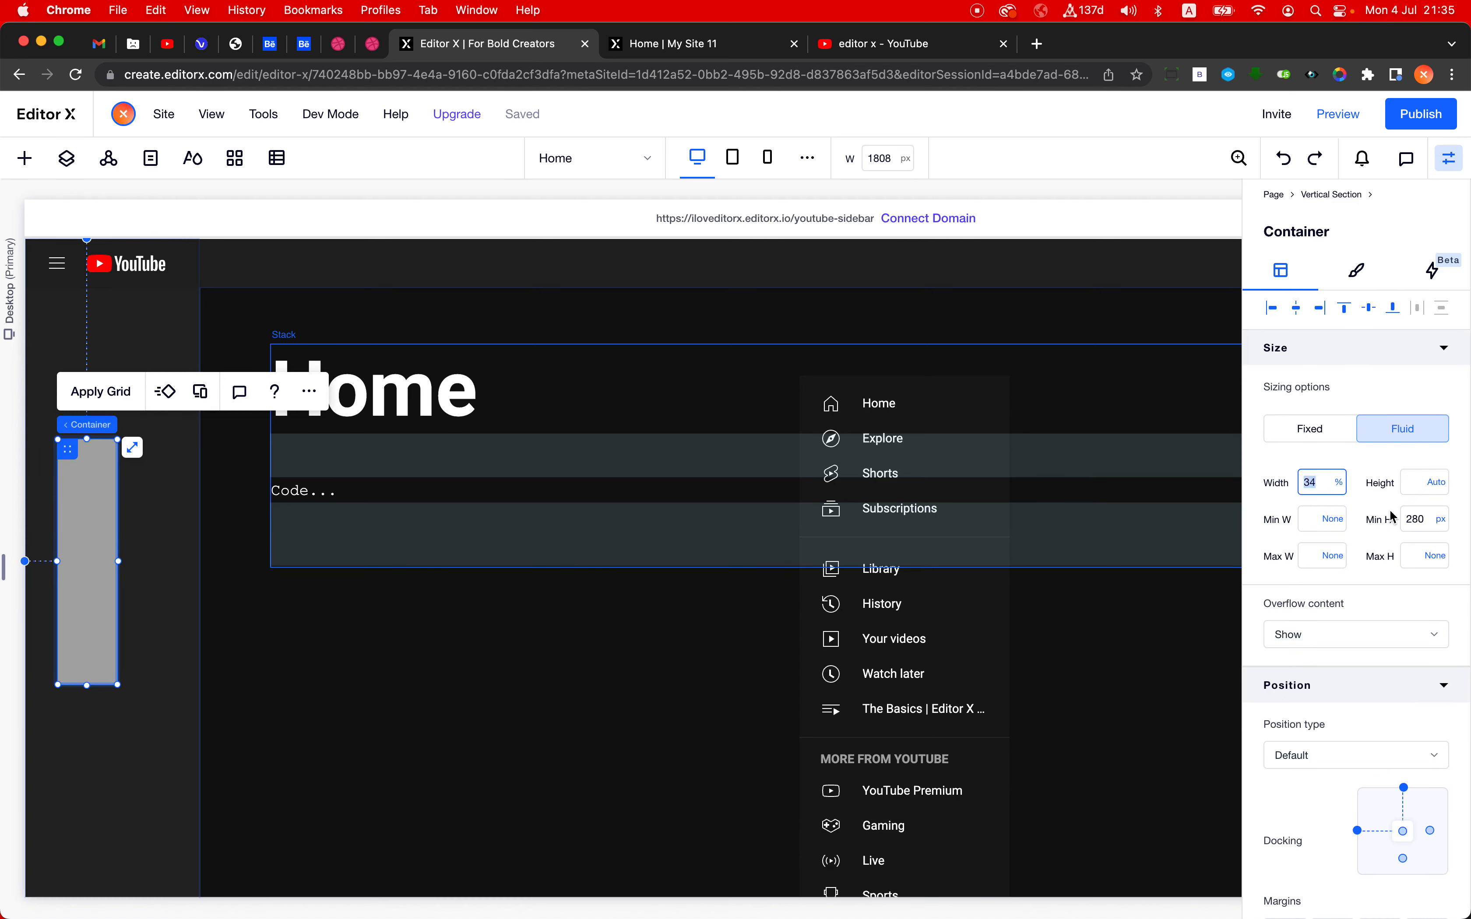
pyautogui.write('100')
pyautogui.press('Return')
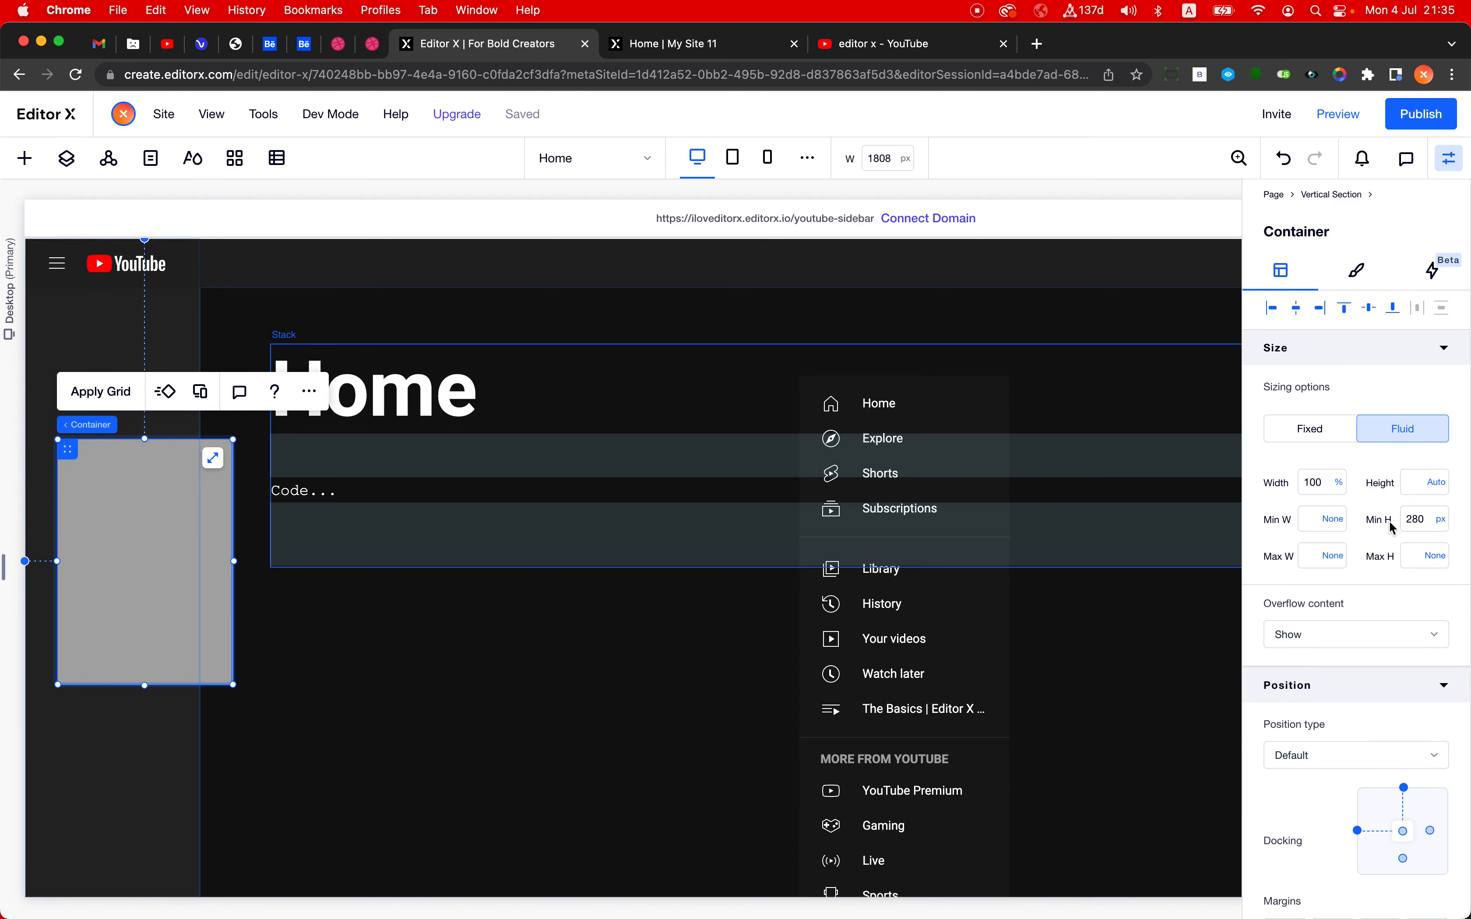
# - Set the container's left margin to 0% and its top margin to 0 px
pyautogui.scroll(-5, 1337, 669)
pyautogui.click(1302, 790)
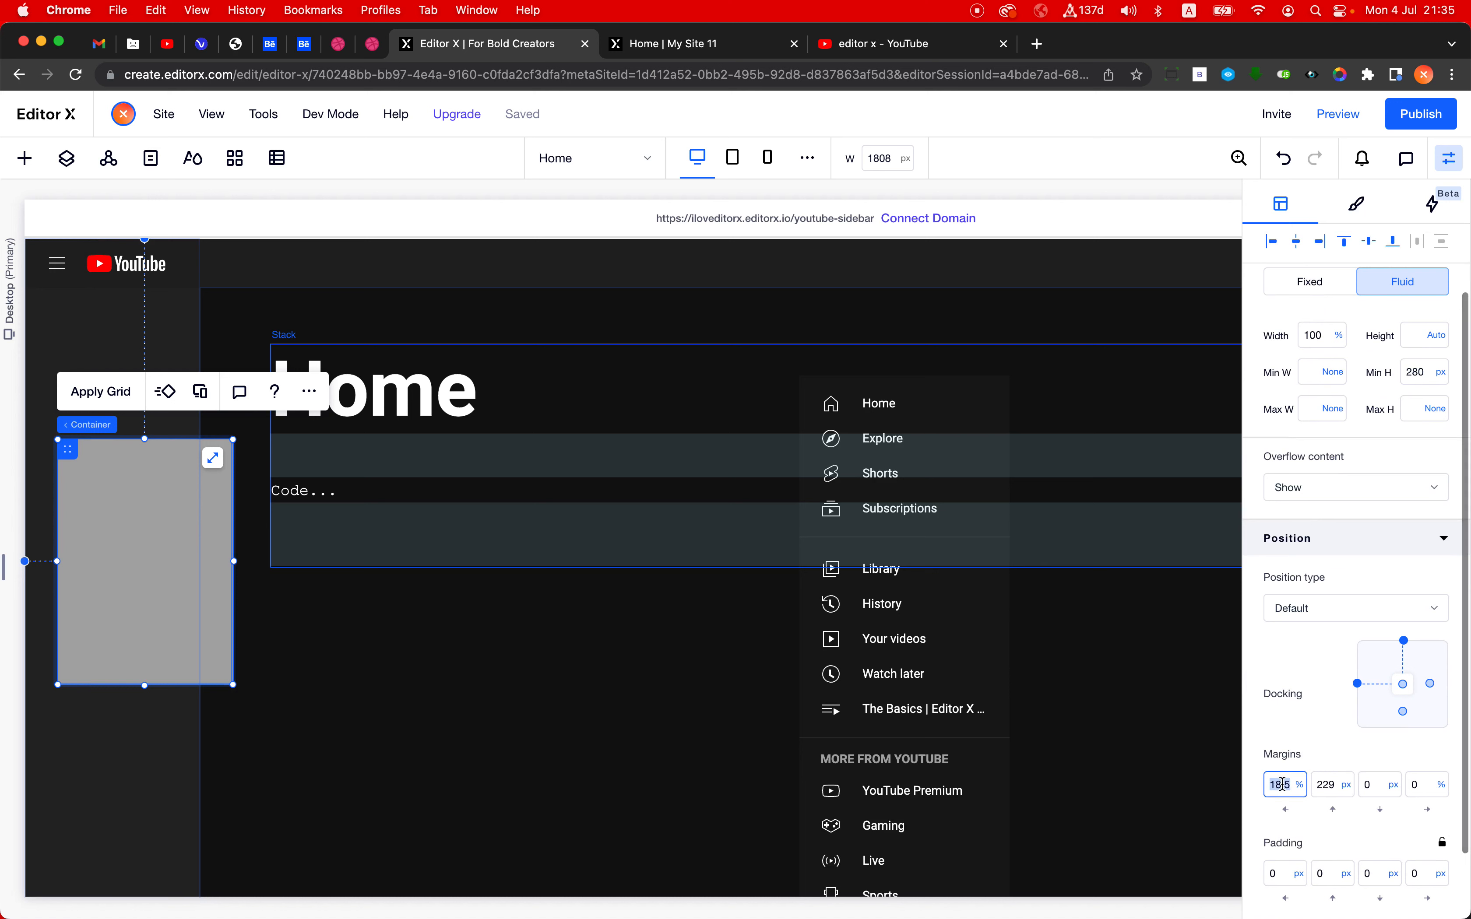
pyautogui.write('0')
pyautogui.press('Tab')
pyautogui.write('0')
pyautogui.press('Tab')
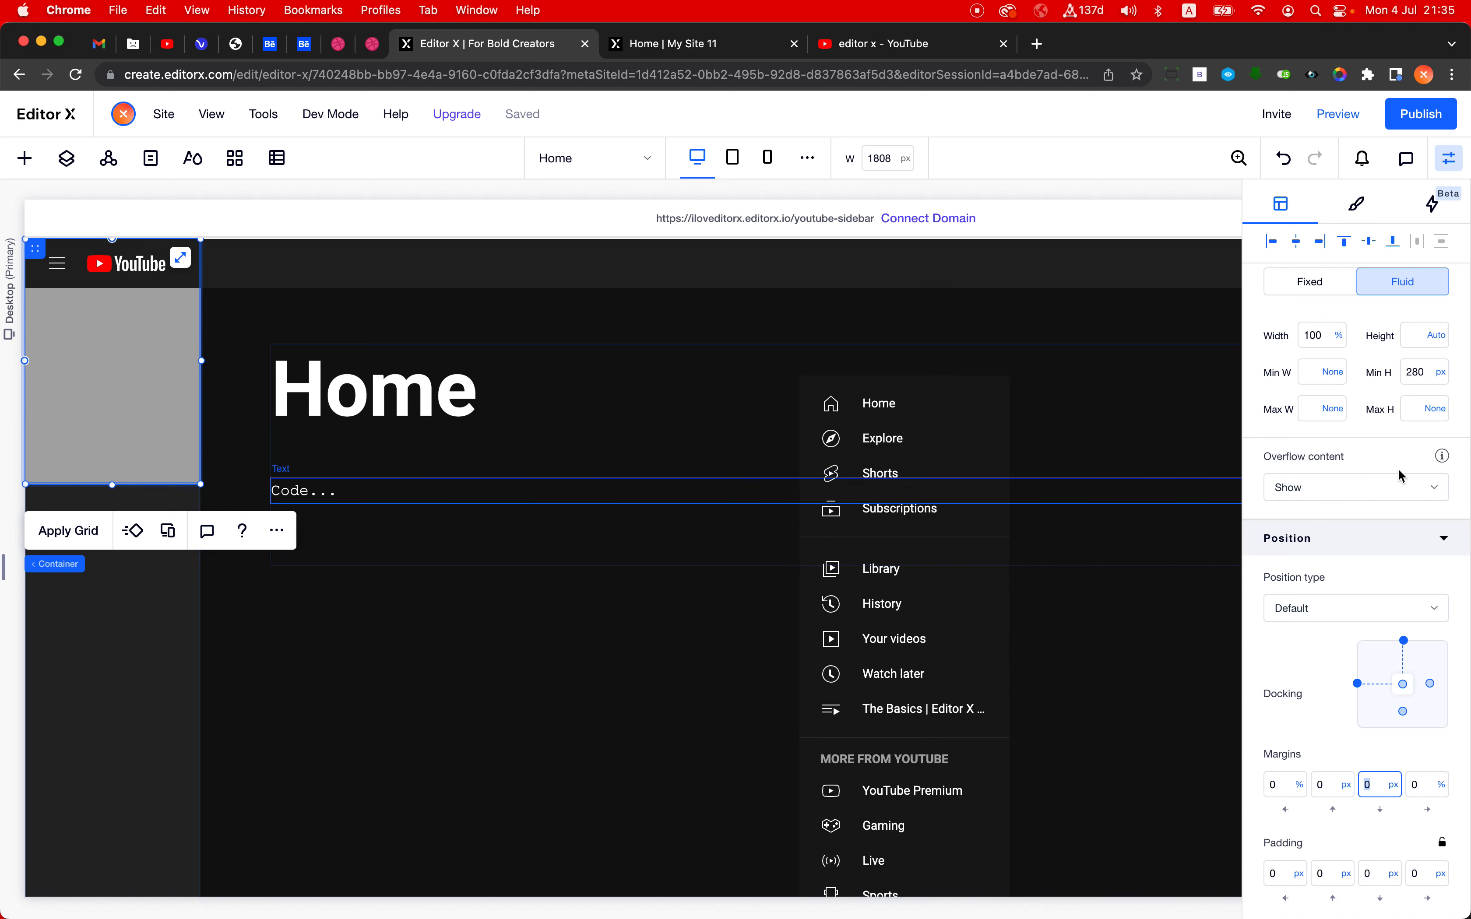
# - Set the container's height to 100vh, and compare with the sidebar on the published site
pyautogui.click(1420, 336)
pyautogui.write('100vh')
pyautogui.press('Return')
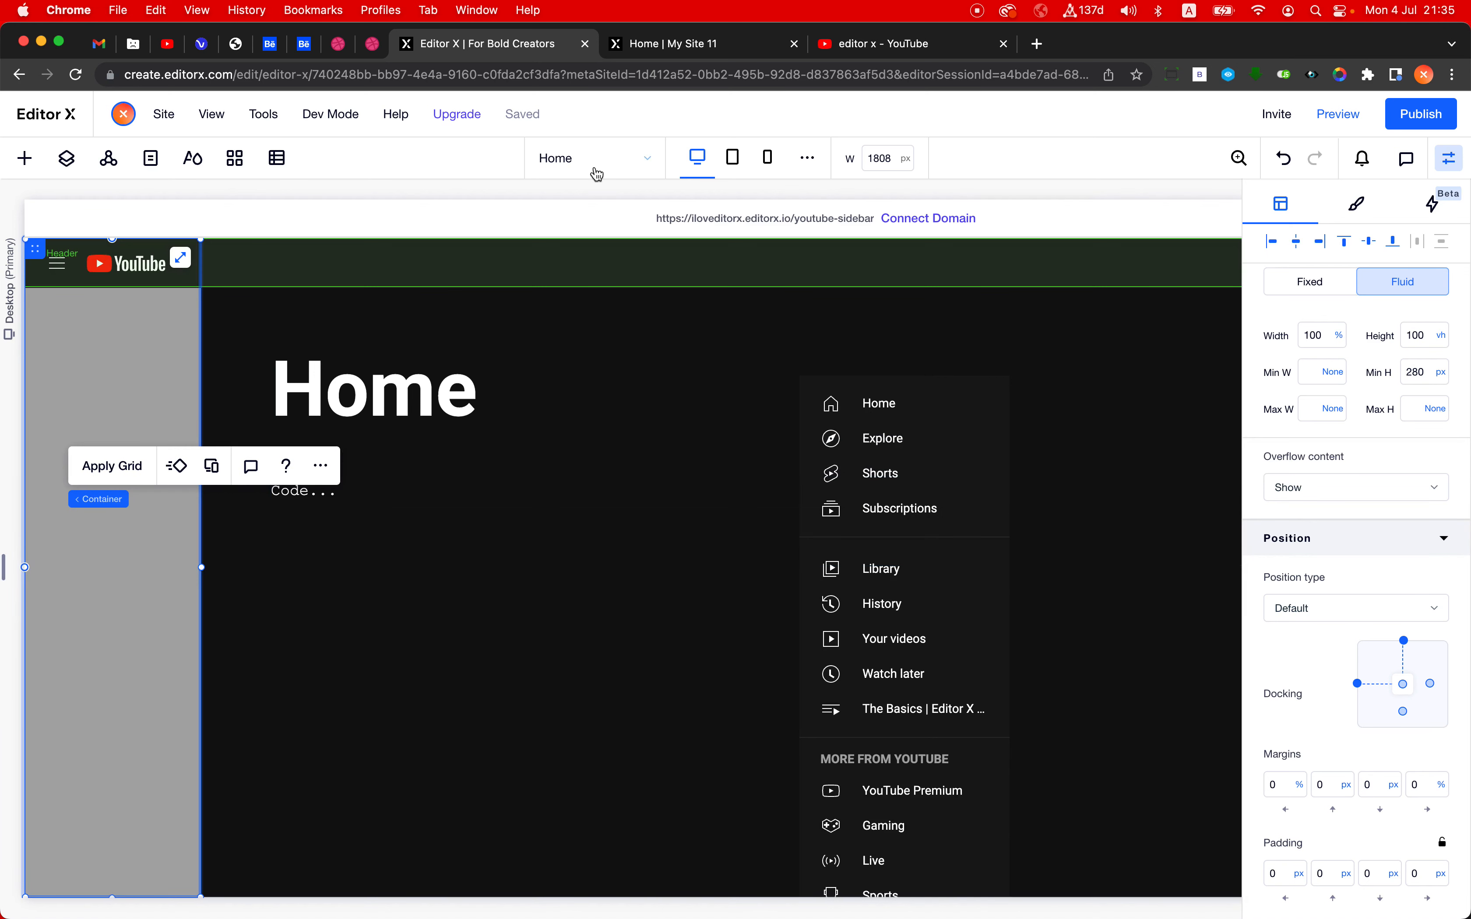
pyautogui.click(686, 58)
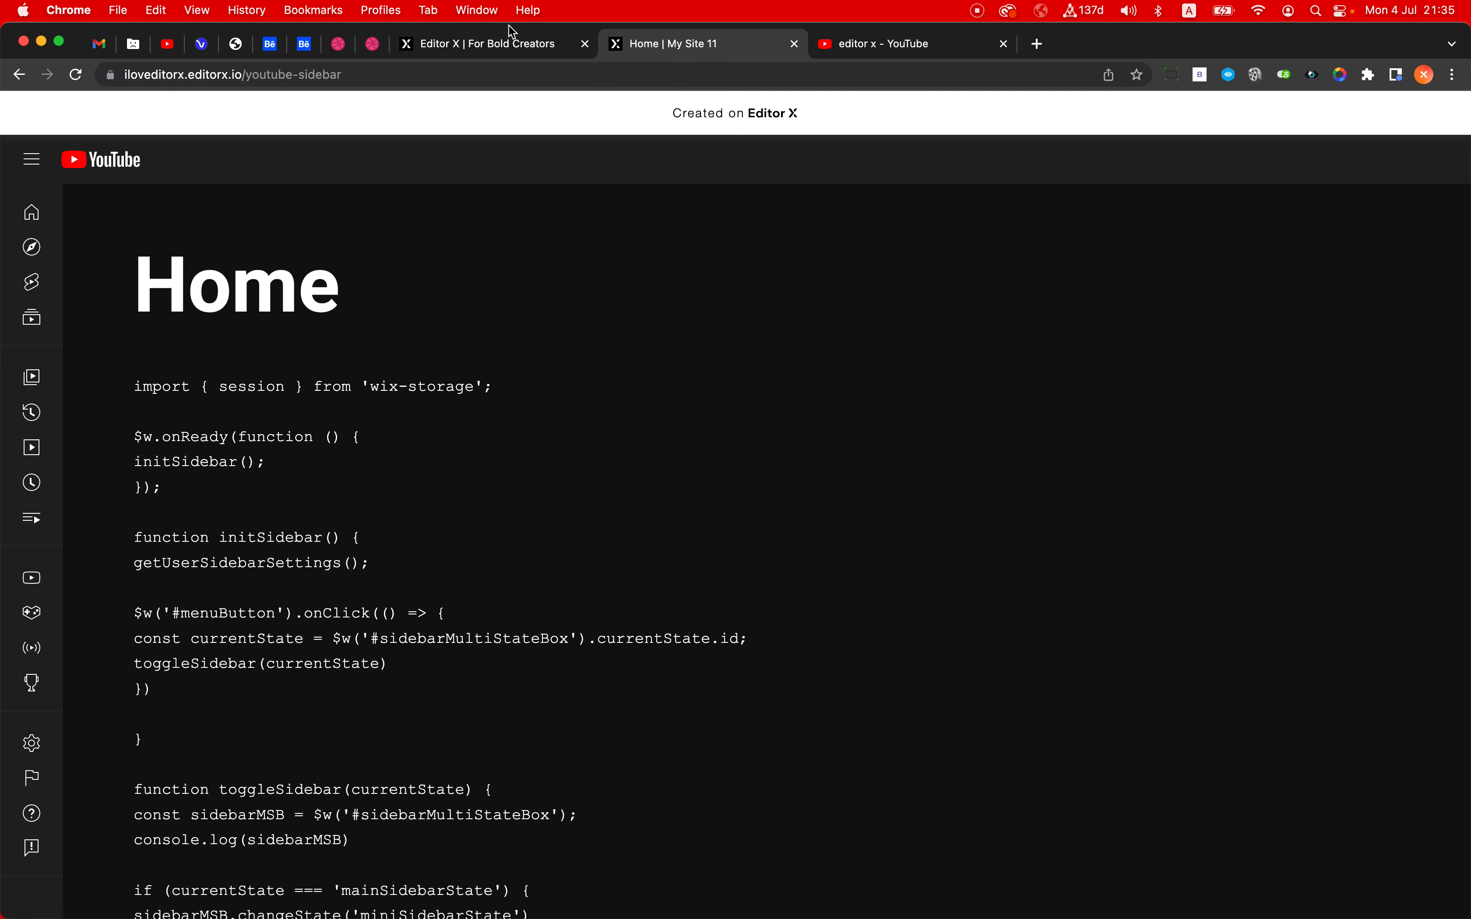
pyautogui.click(510, 48)
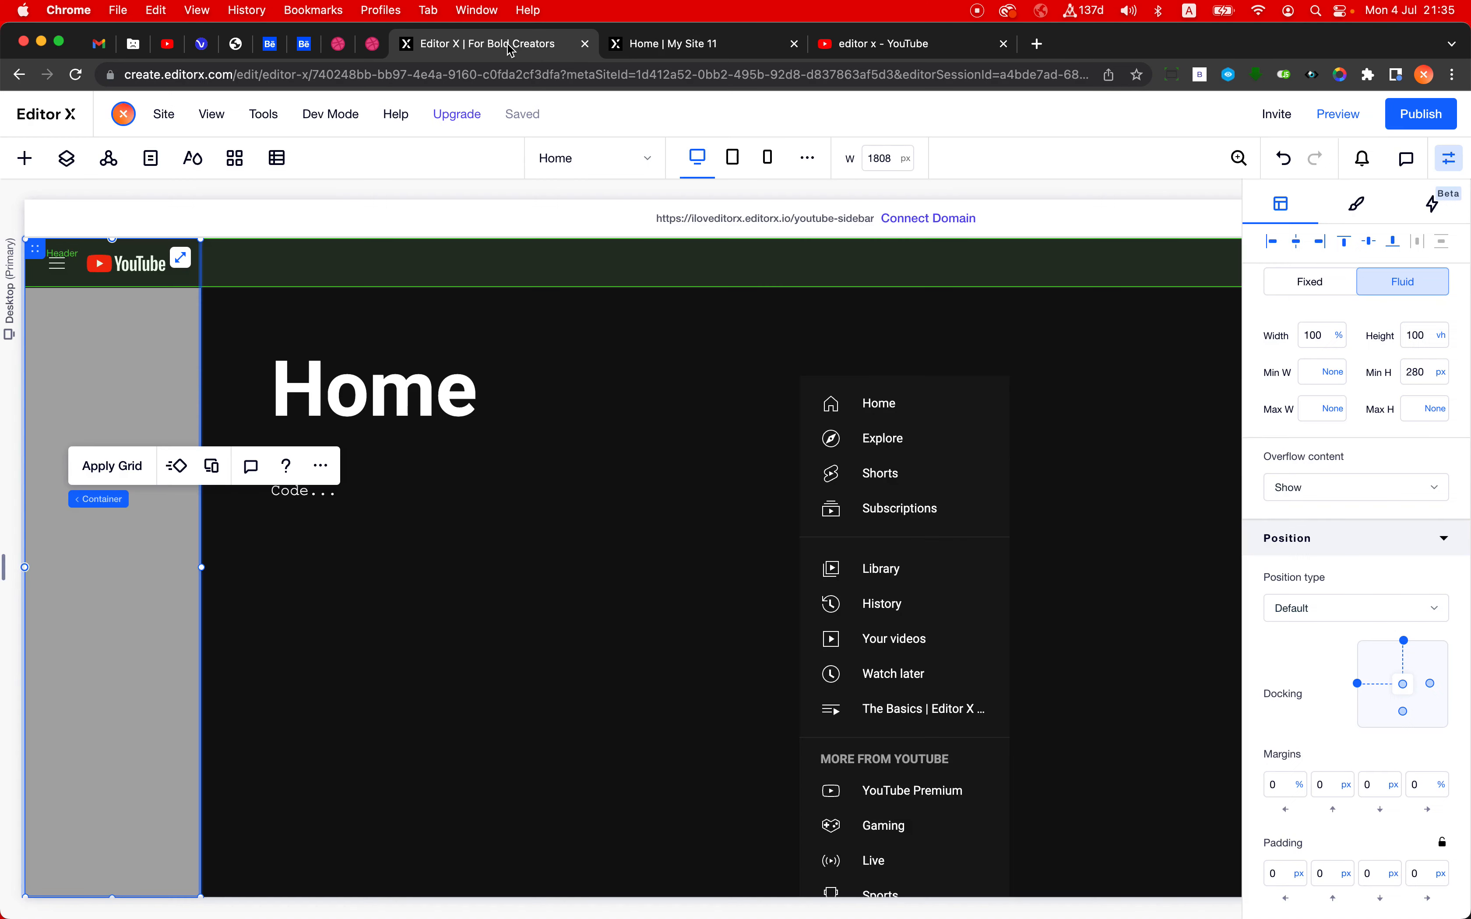
# - Remove the container's minimum height, and make its height a calculation that subtracts a pixel amount from 100vh
pyautogui.click(1442, 372)
pyautogui.click(1362, 344)
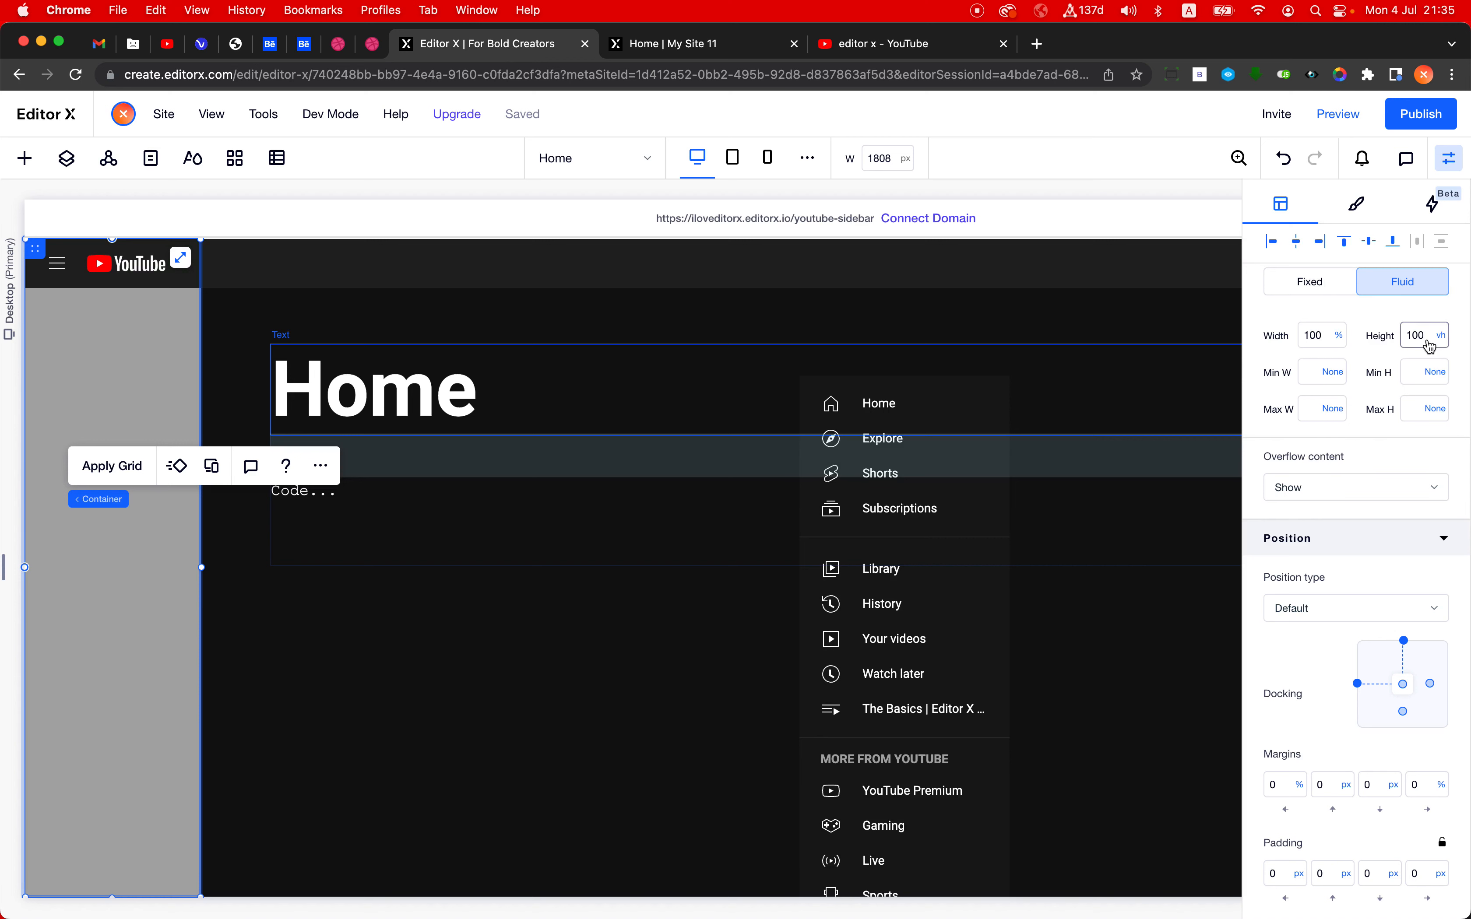
pyautogui.click(1444, 338)
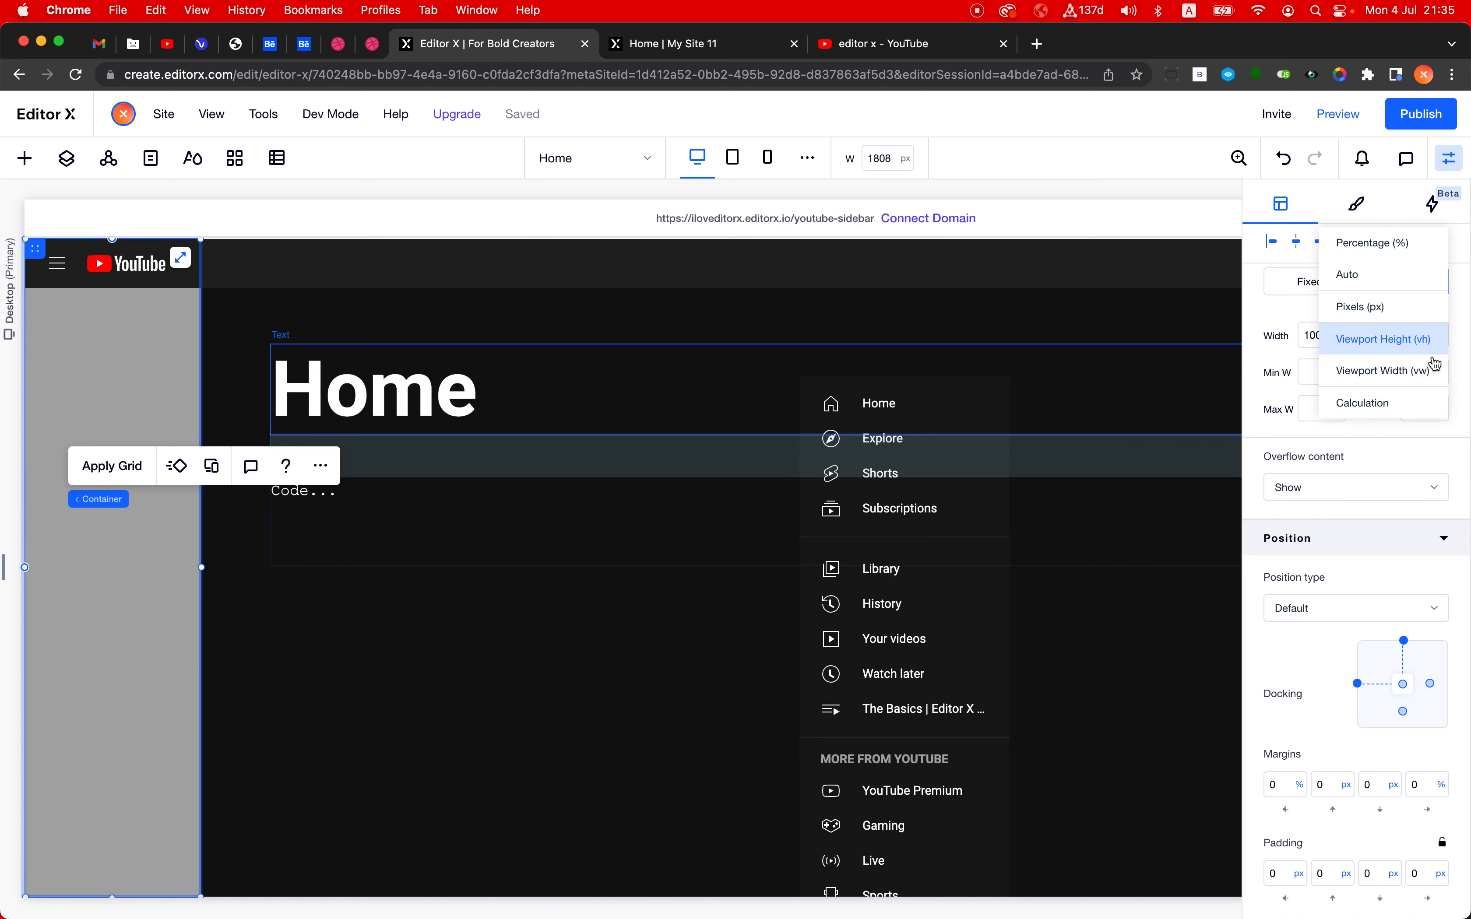
pyautogui.click(1409, 411)
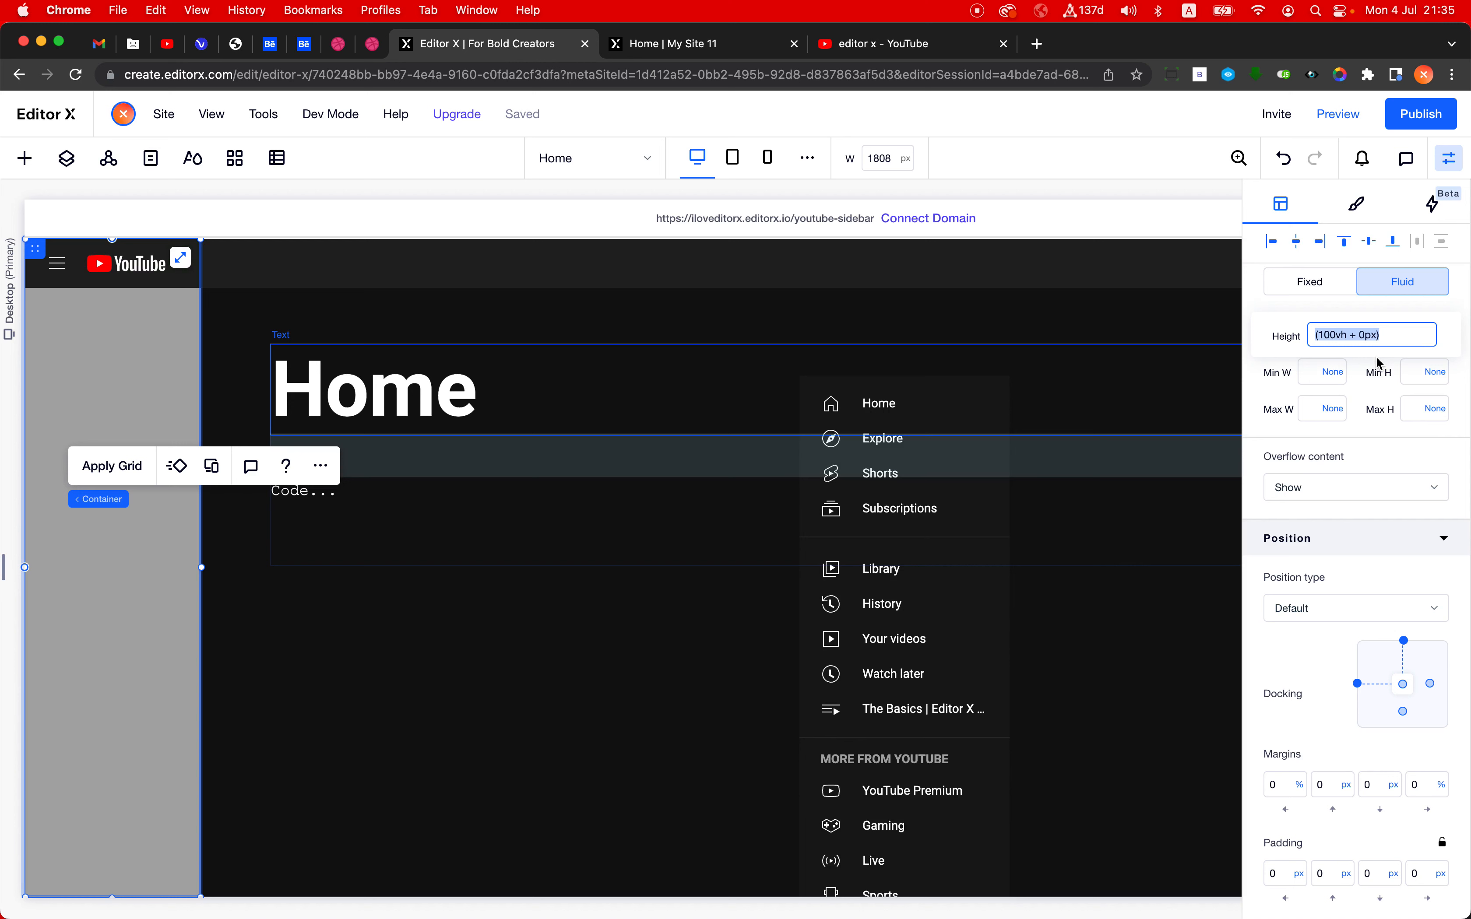
pyautogui.click(1324, 335)
pyautogui.write('-')
pyautogui.click(1258, 310)
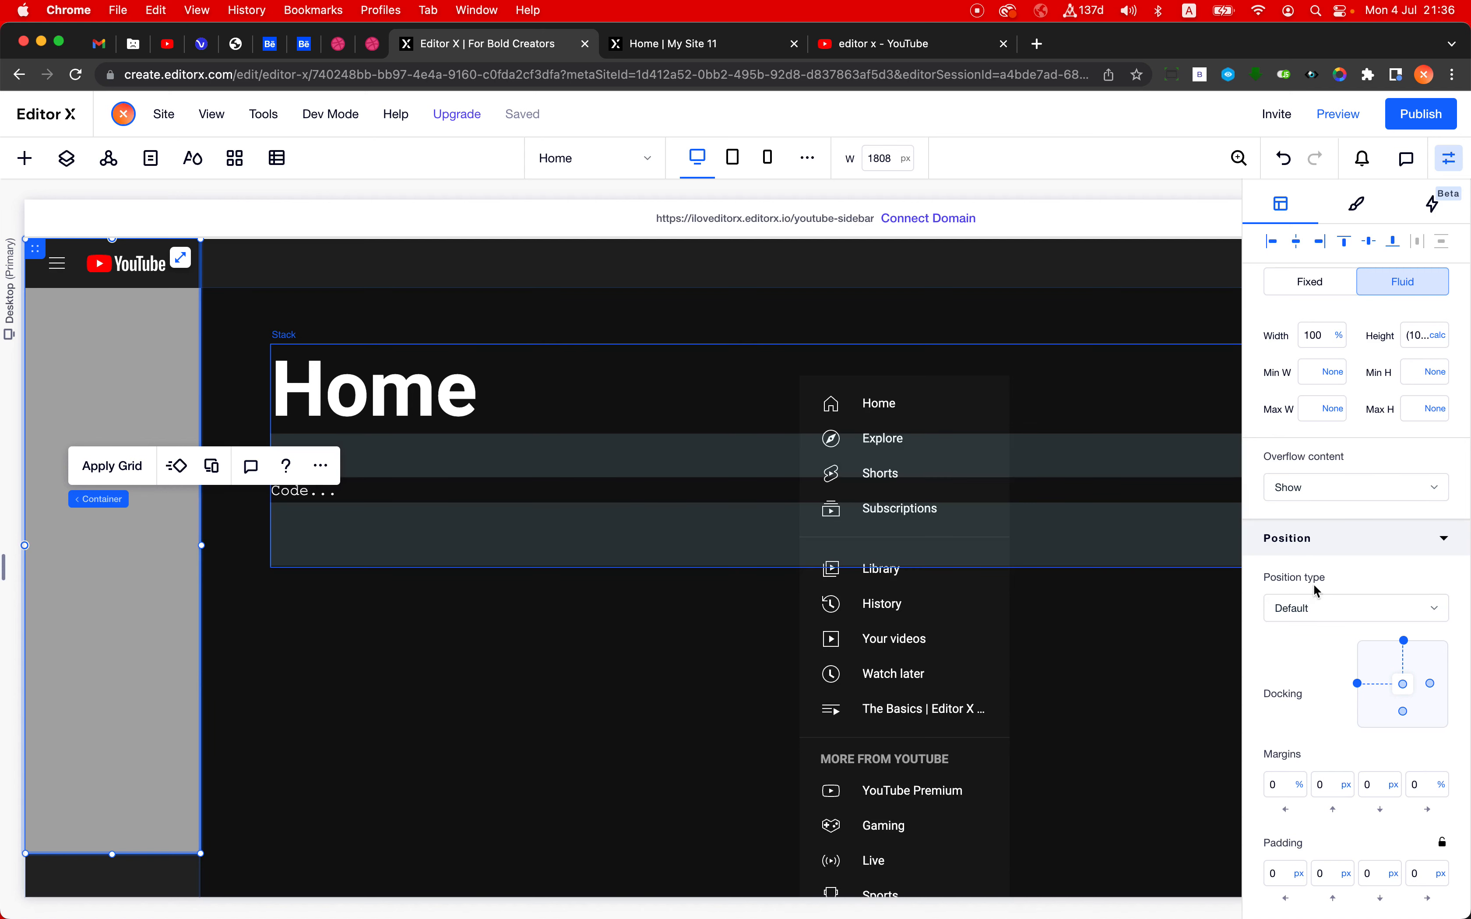
# - Set the container's overflow content to Scroll, and place a button from the quick-add elements inside it
pyautogui.click(1327, 497)
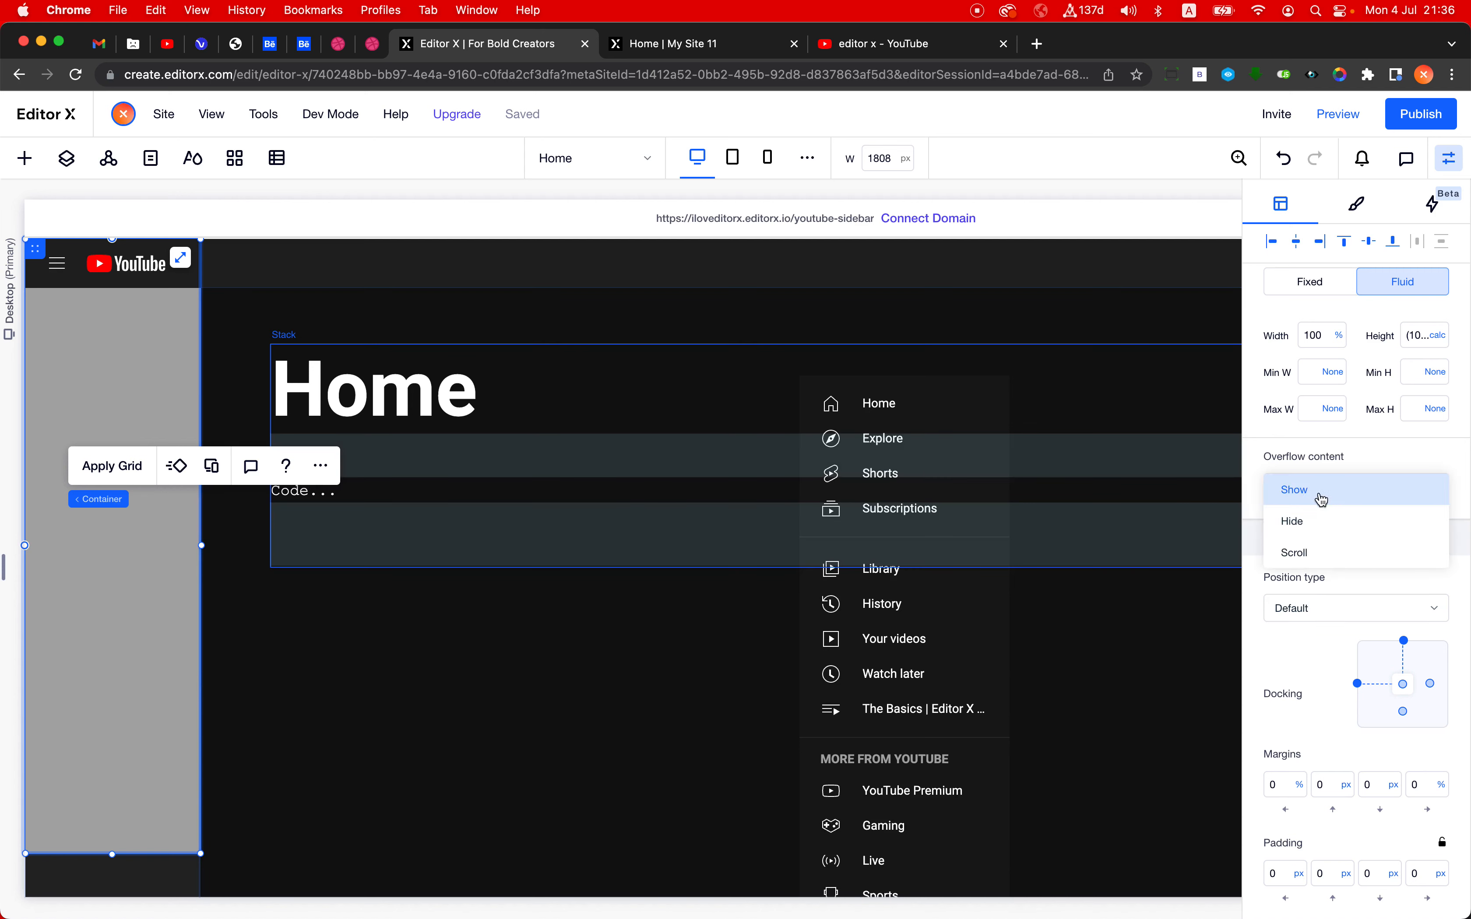
pyautogui.click(1342, 563)
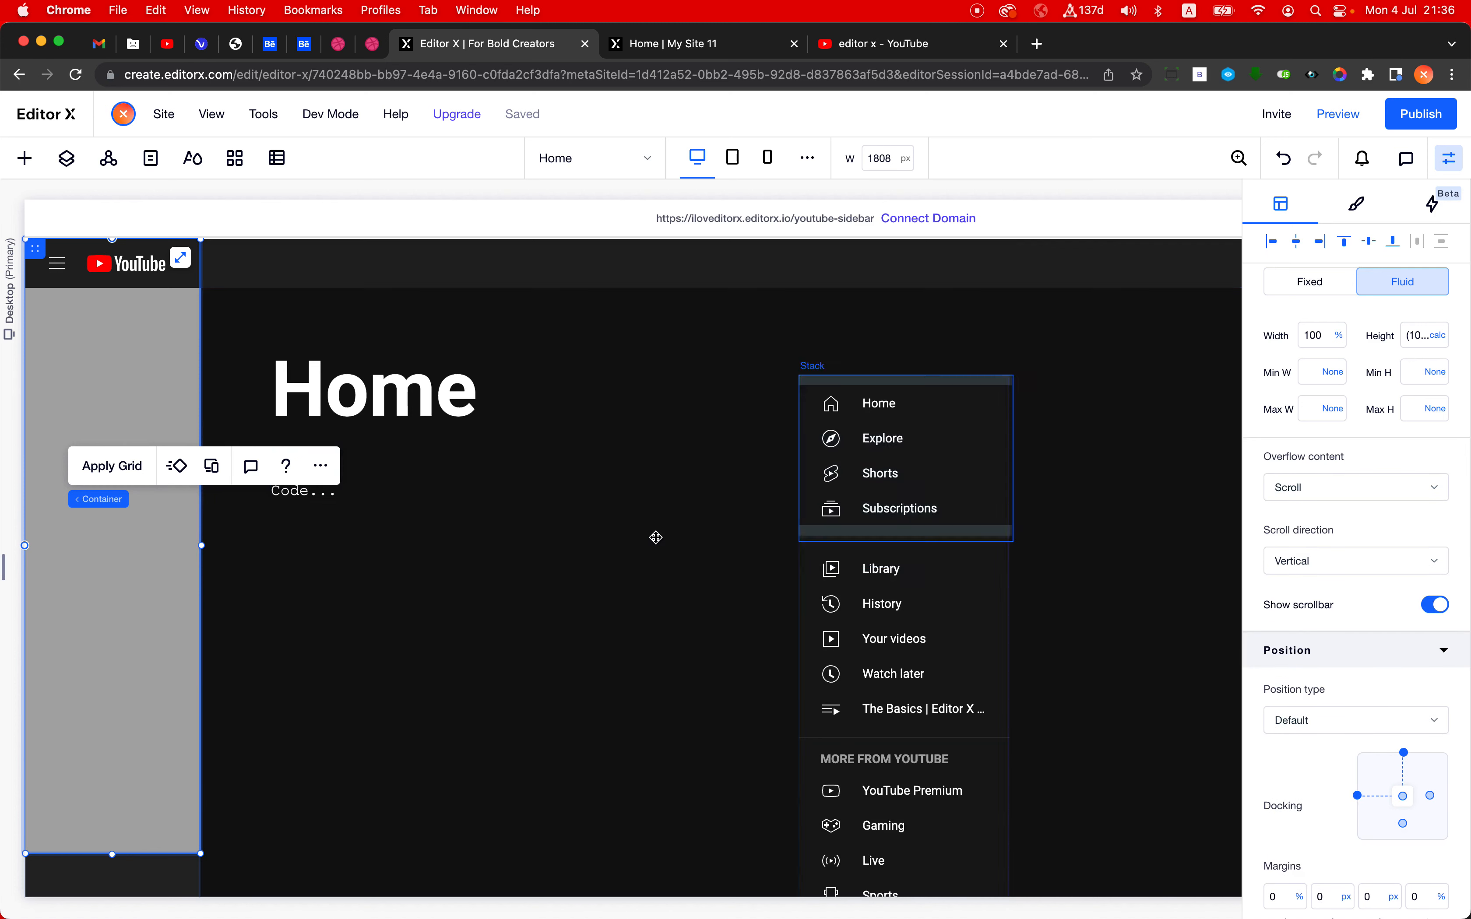
pyautogui.click(25, 158)
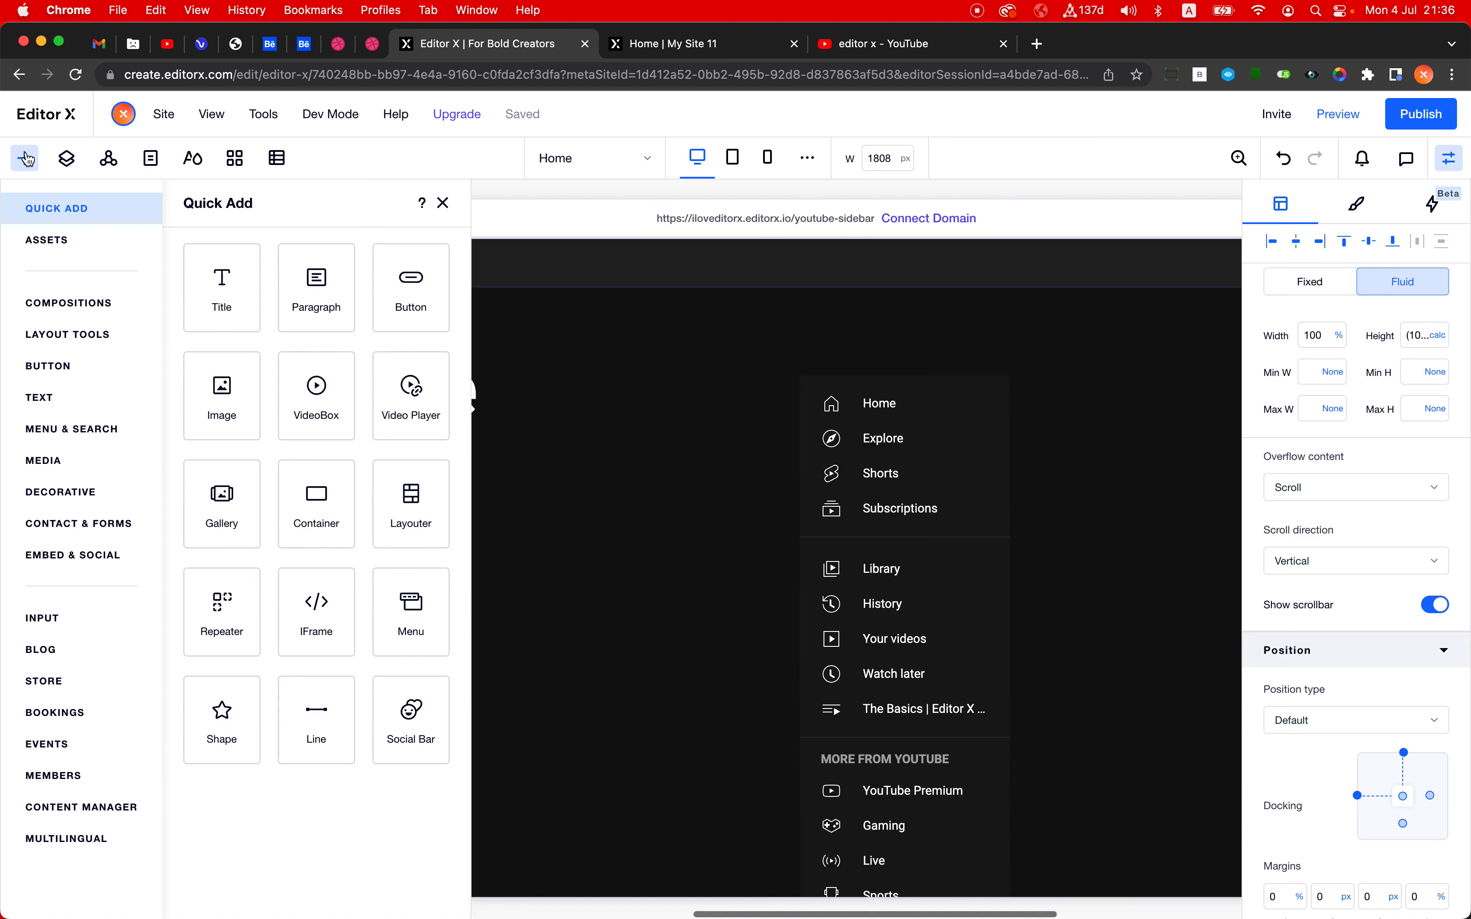
pyautogui.moveTo(410, 292); pyautogui.dragTo(102, 555)
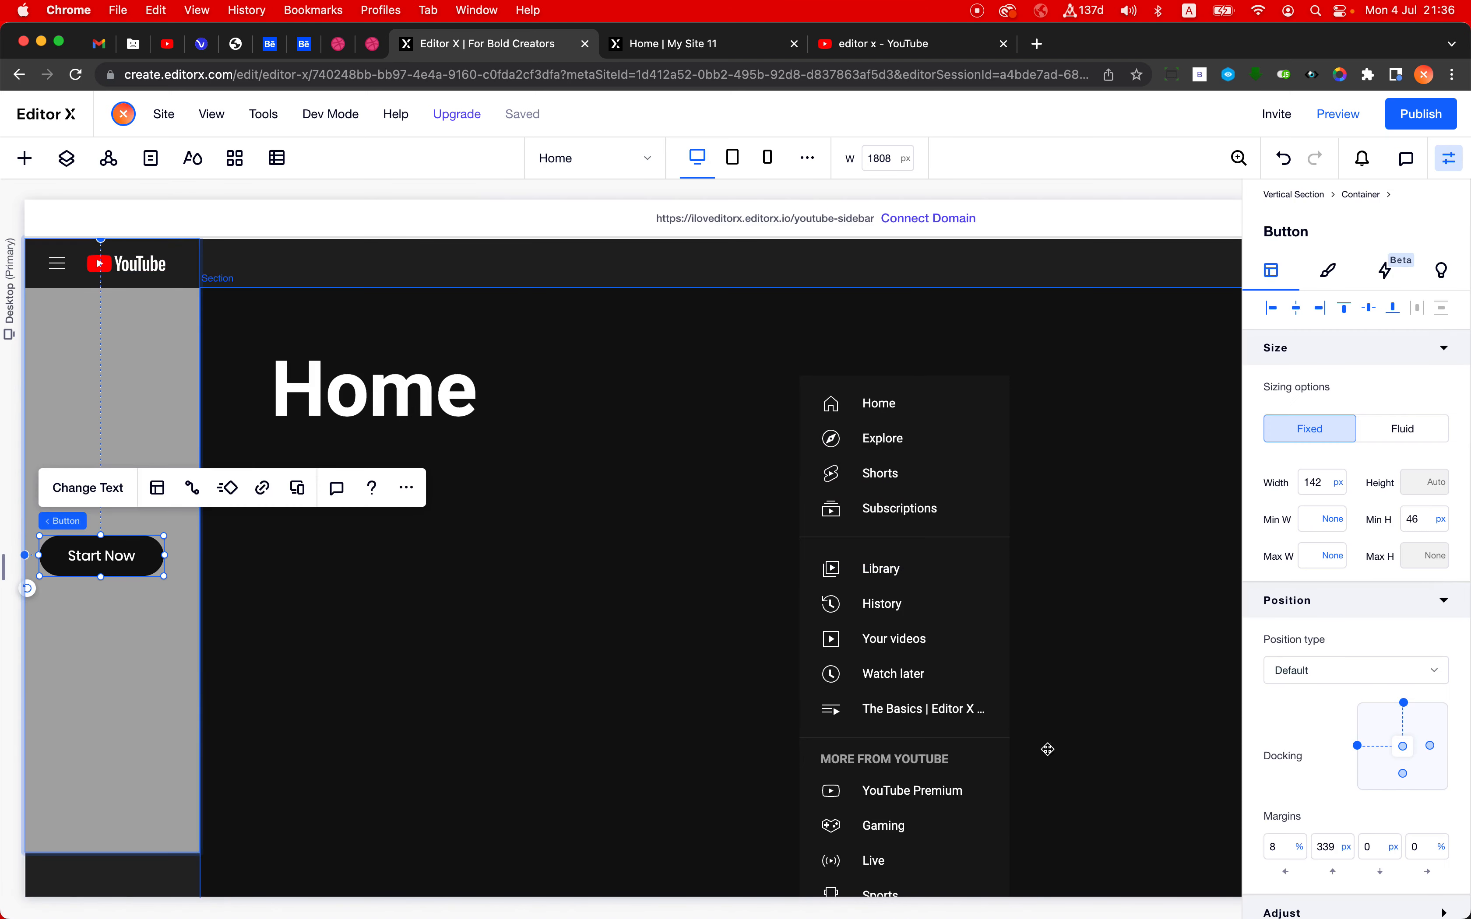
# - Set the button's top margin to 1200 px so it sits beyond the container's lower edge
pyautogui.click(1329, 841)
pyautogui.write('1200')
pyautogui.press('Return')
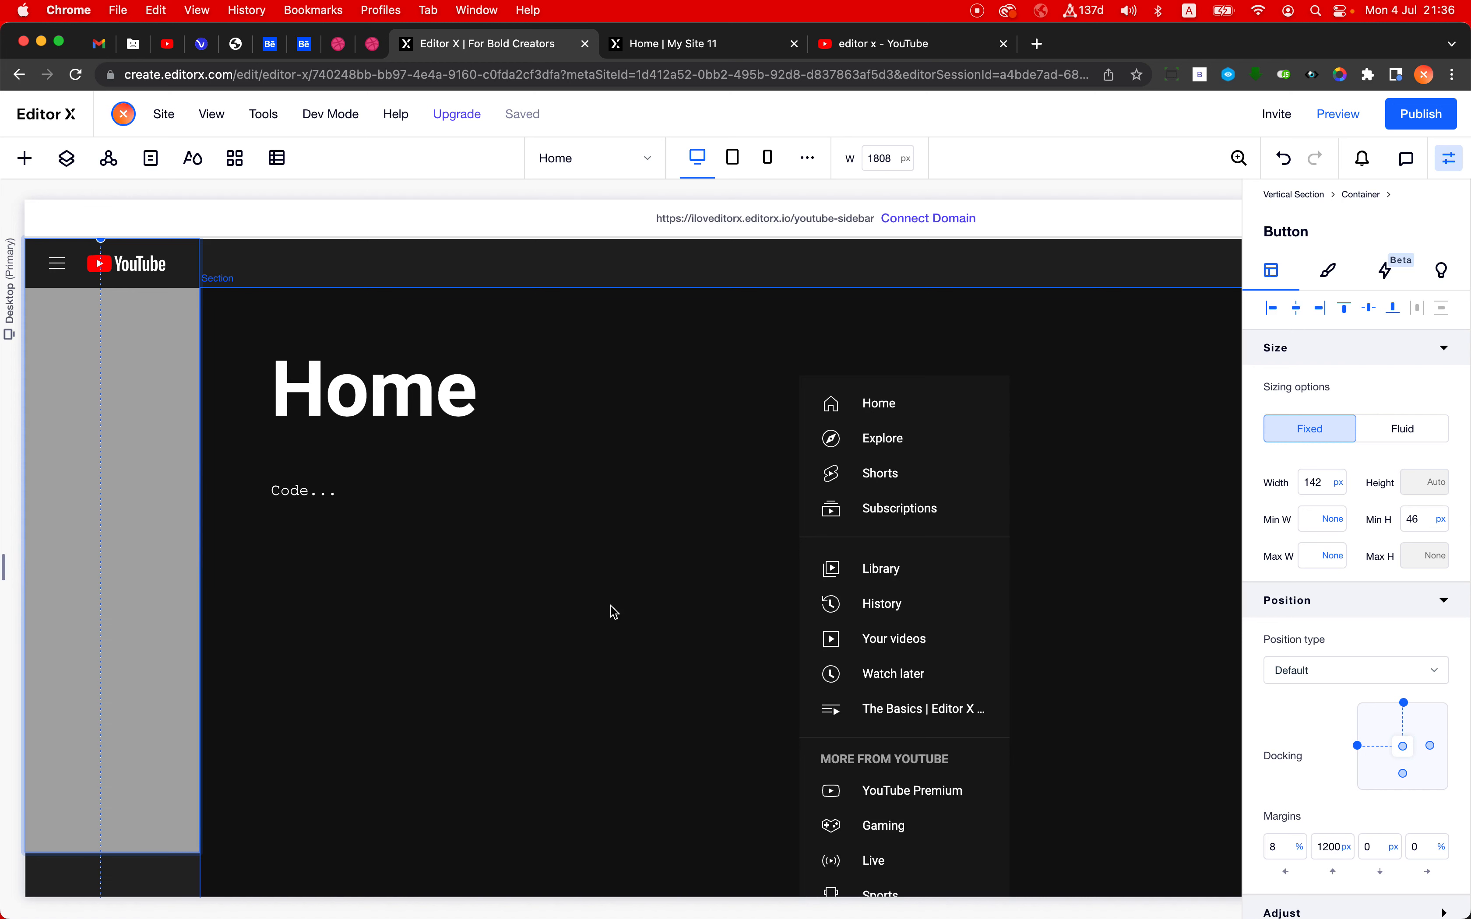
# - Scroll over the container and the page to test how the overflowing content behaves, and deselect the button
pyautogui.scroll(-3, 150, 563)
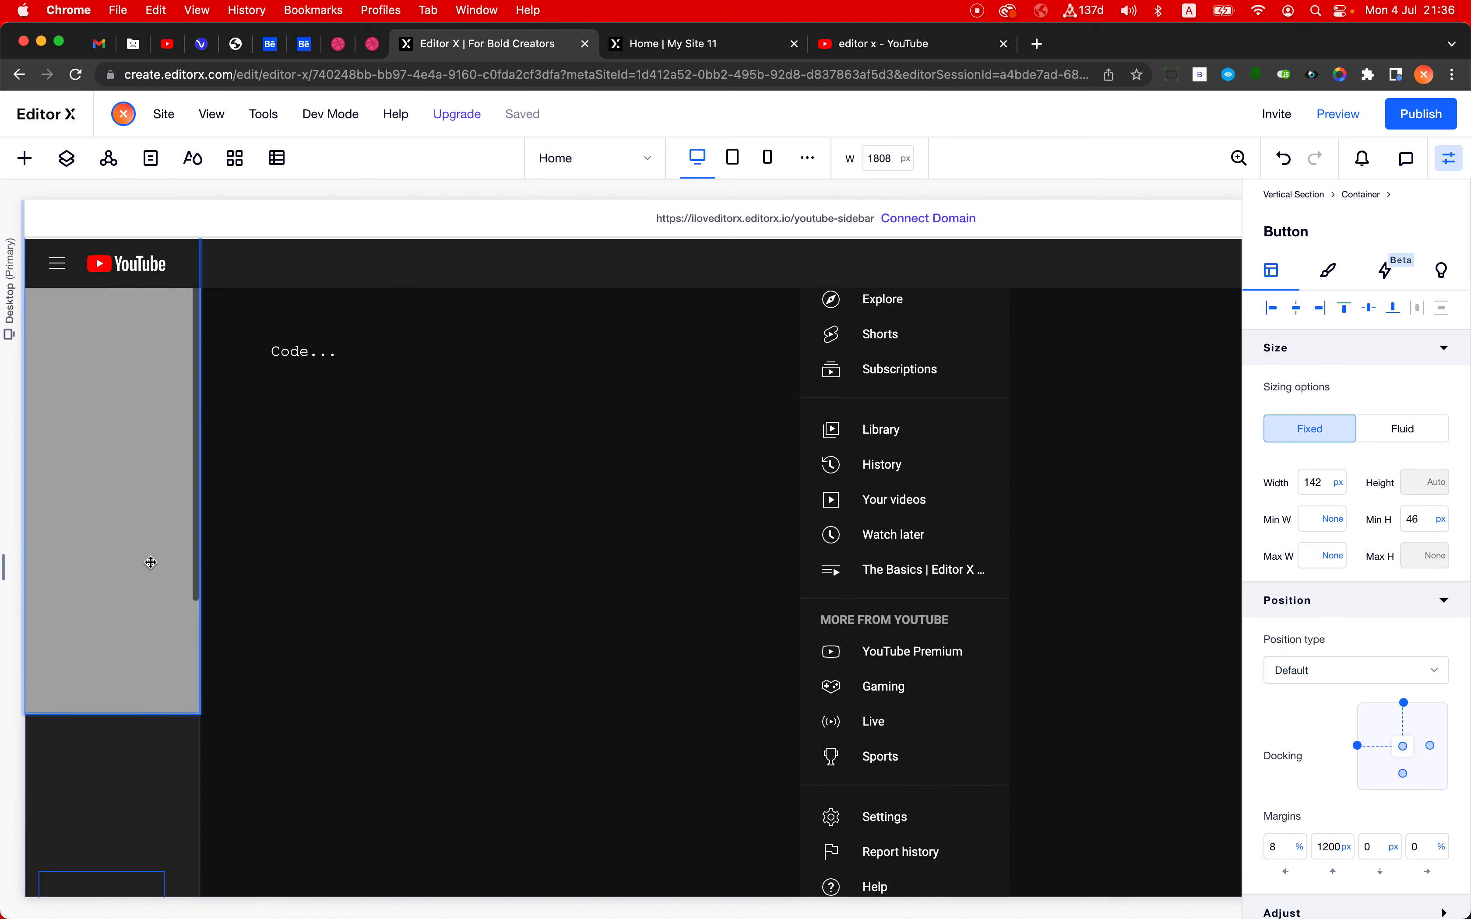
pyautogui.scroll(-3, 151, 562)
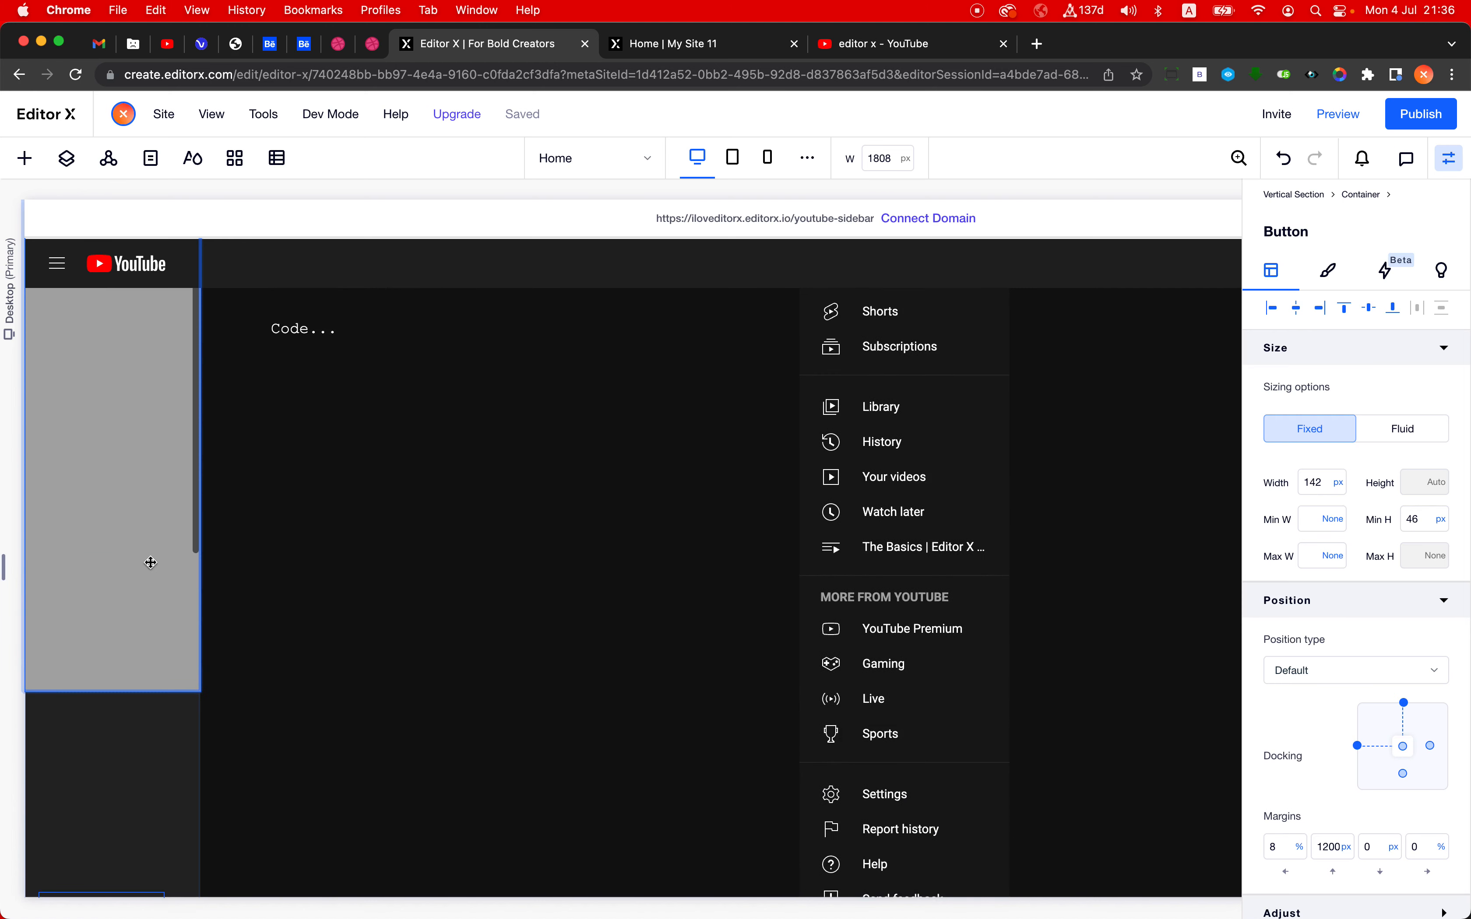
pyautogui.scroll(3, 151, 562)
pyautogui.scroll(-5, 151, 562)
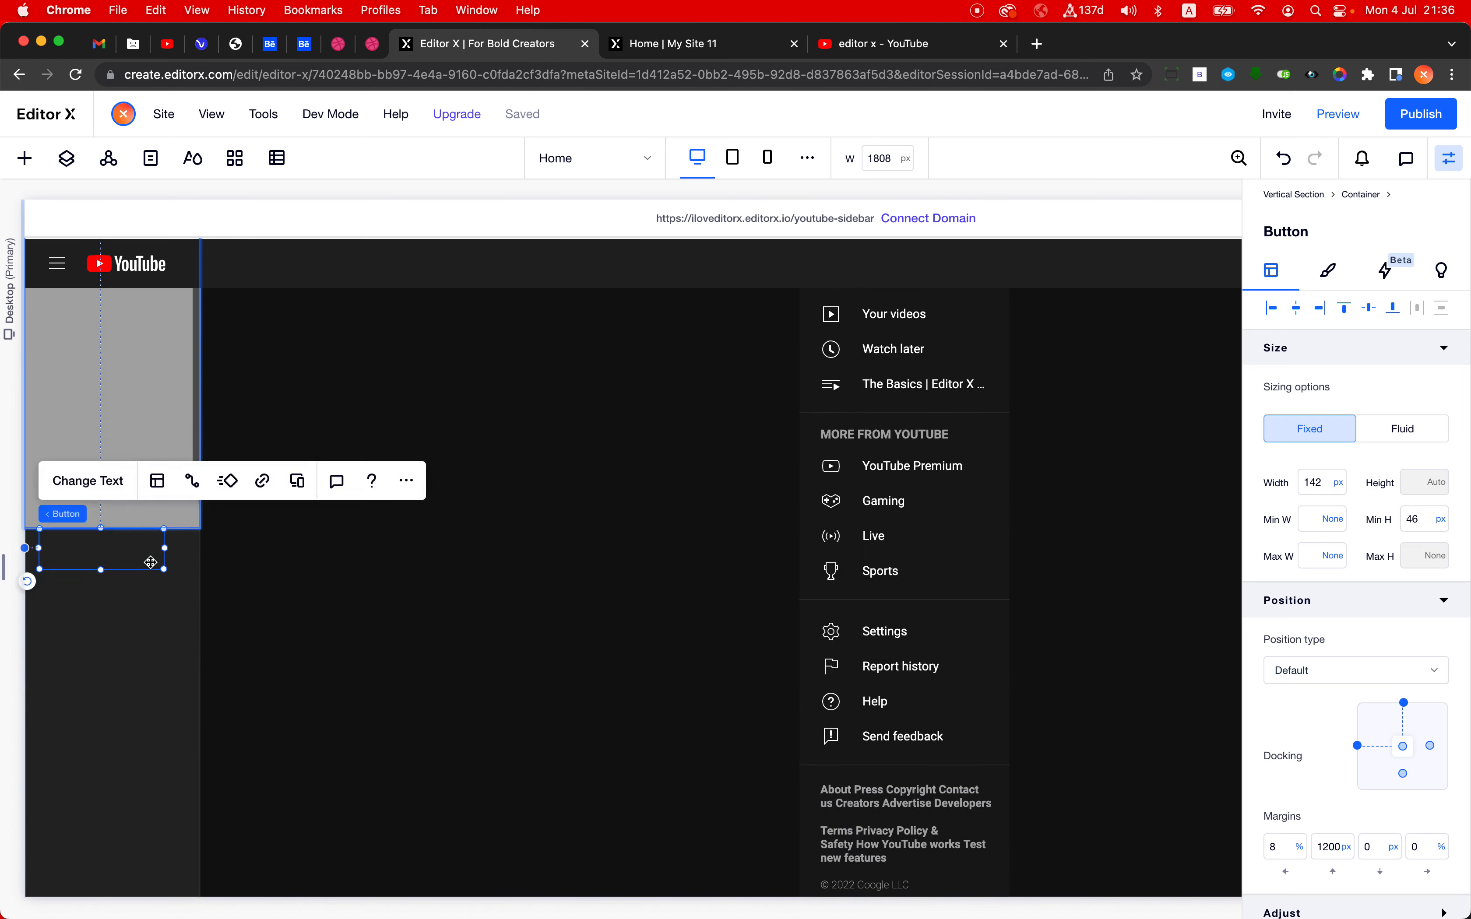
pyautogui.scroll(-1, 150, 562)
pyautogui.scroll(5, 150, 563)
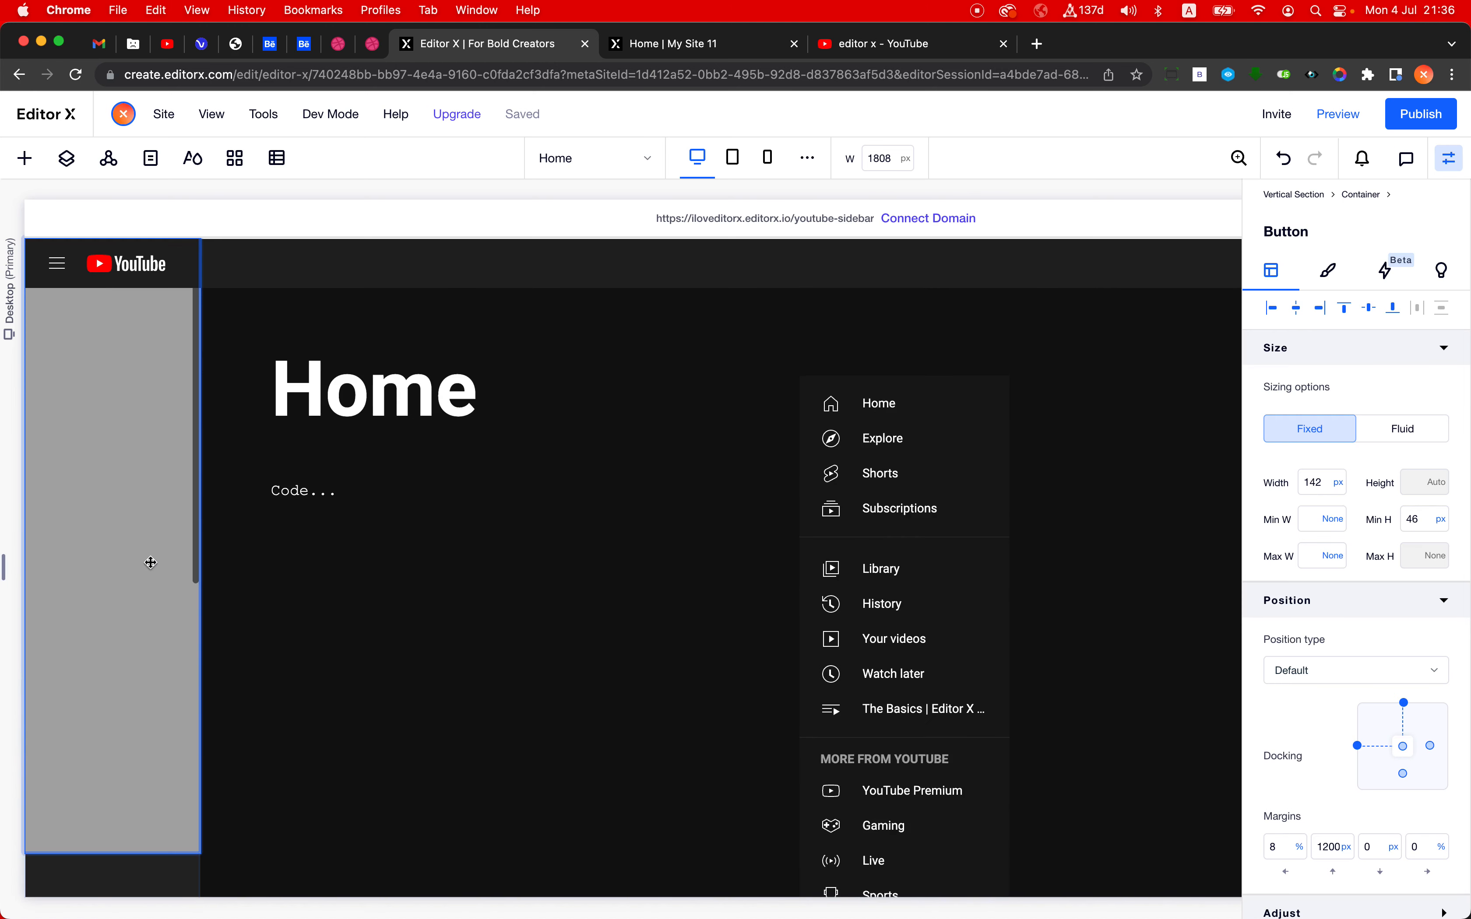
pyautogui.click(598, 534)
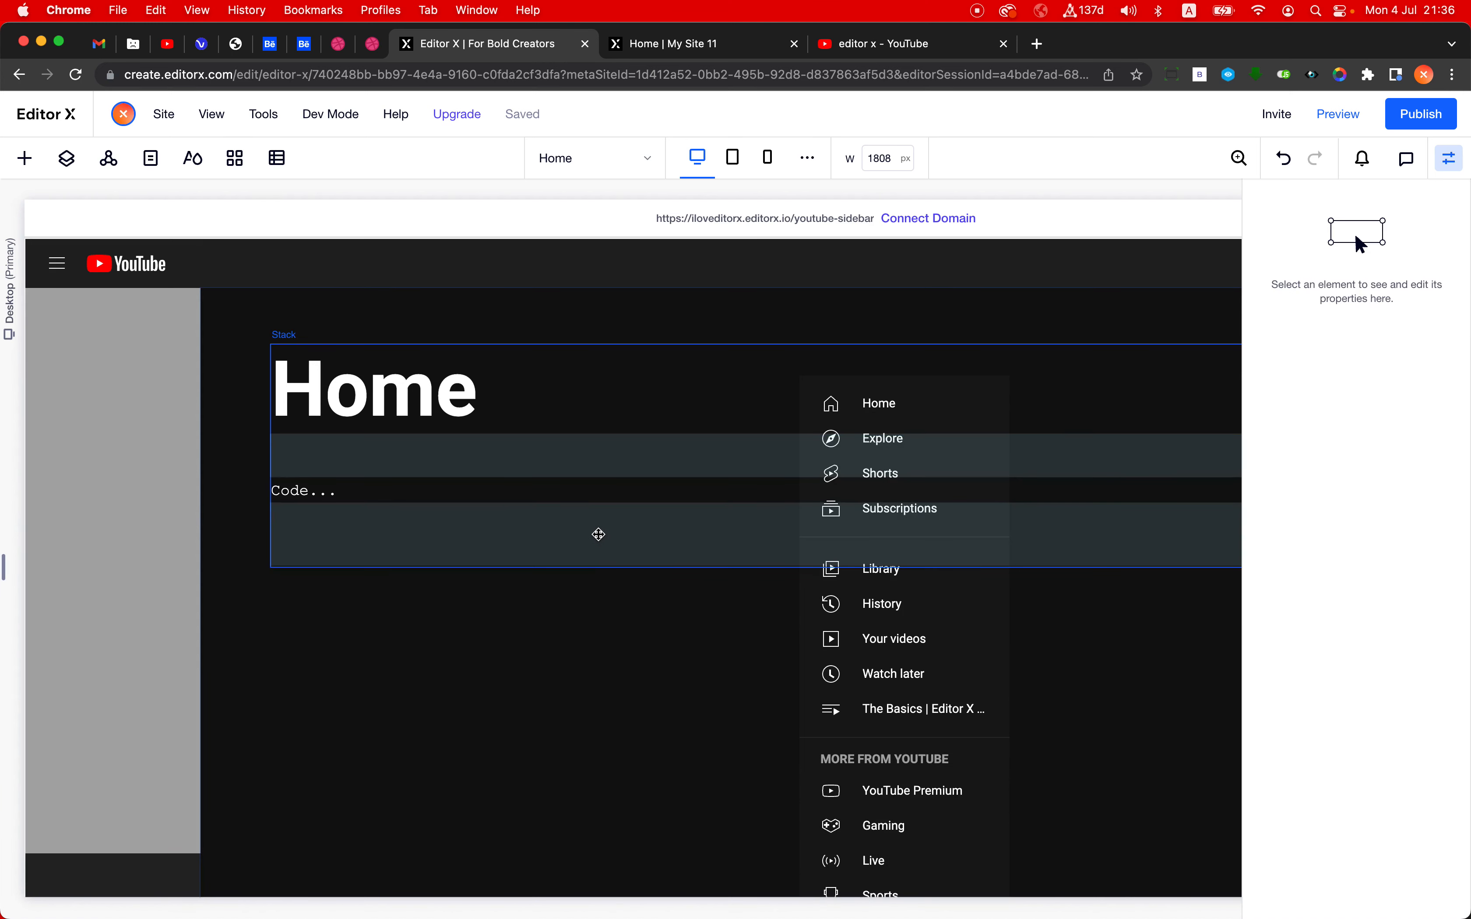
# - Select the grey container in the vertical section and set its position type to Sticky
pyautogui.click(163, 574)
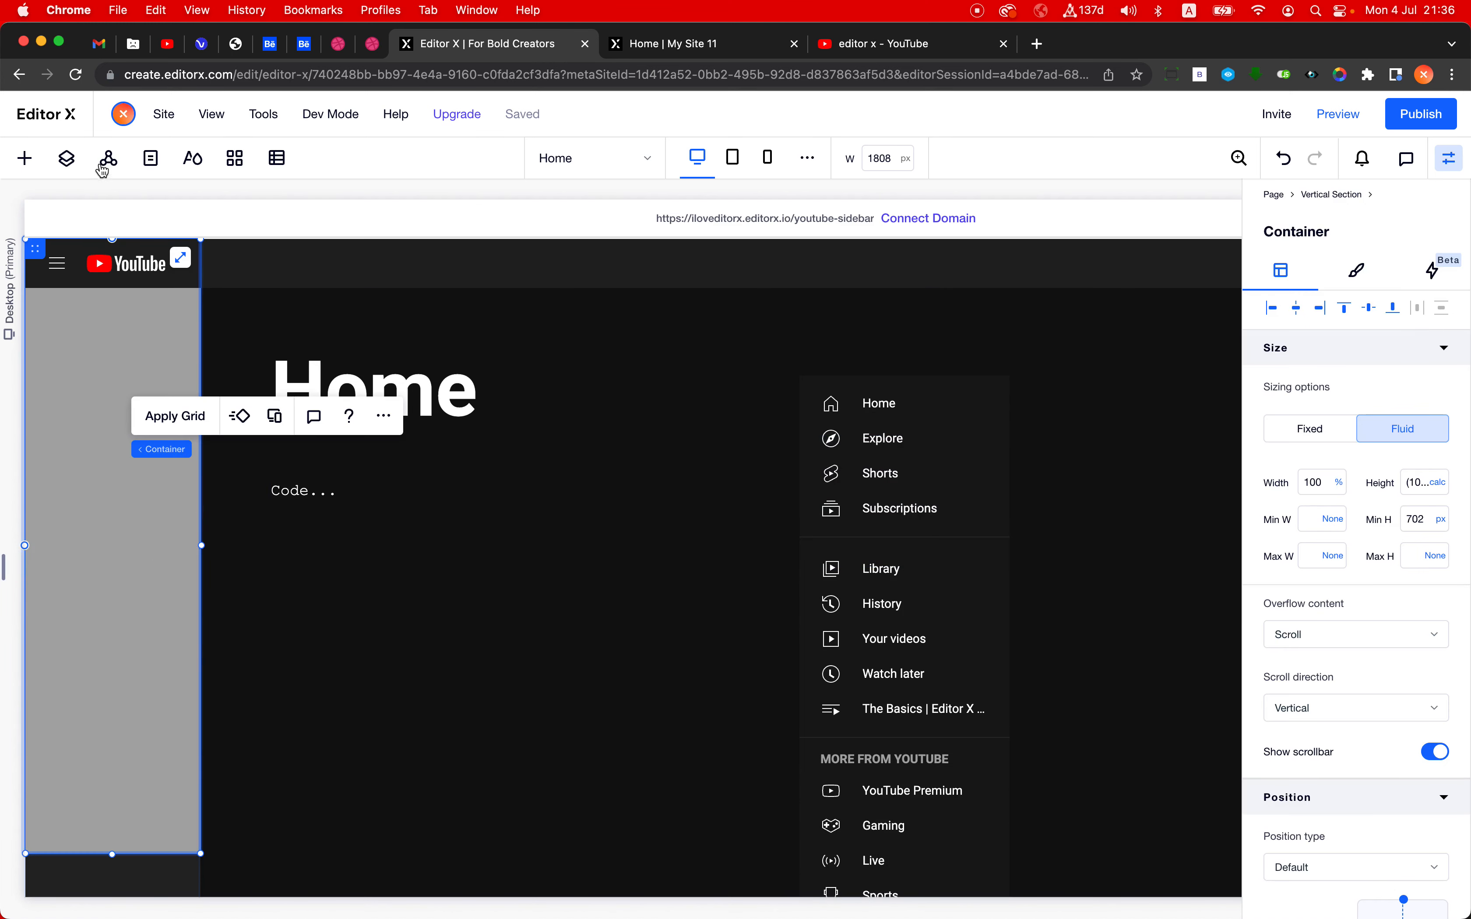
pyautogui.click(66, 158)
pyautogui.click(65, 158)
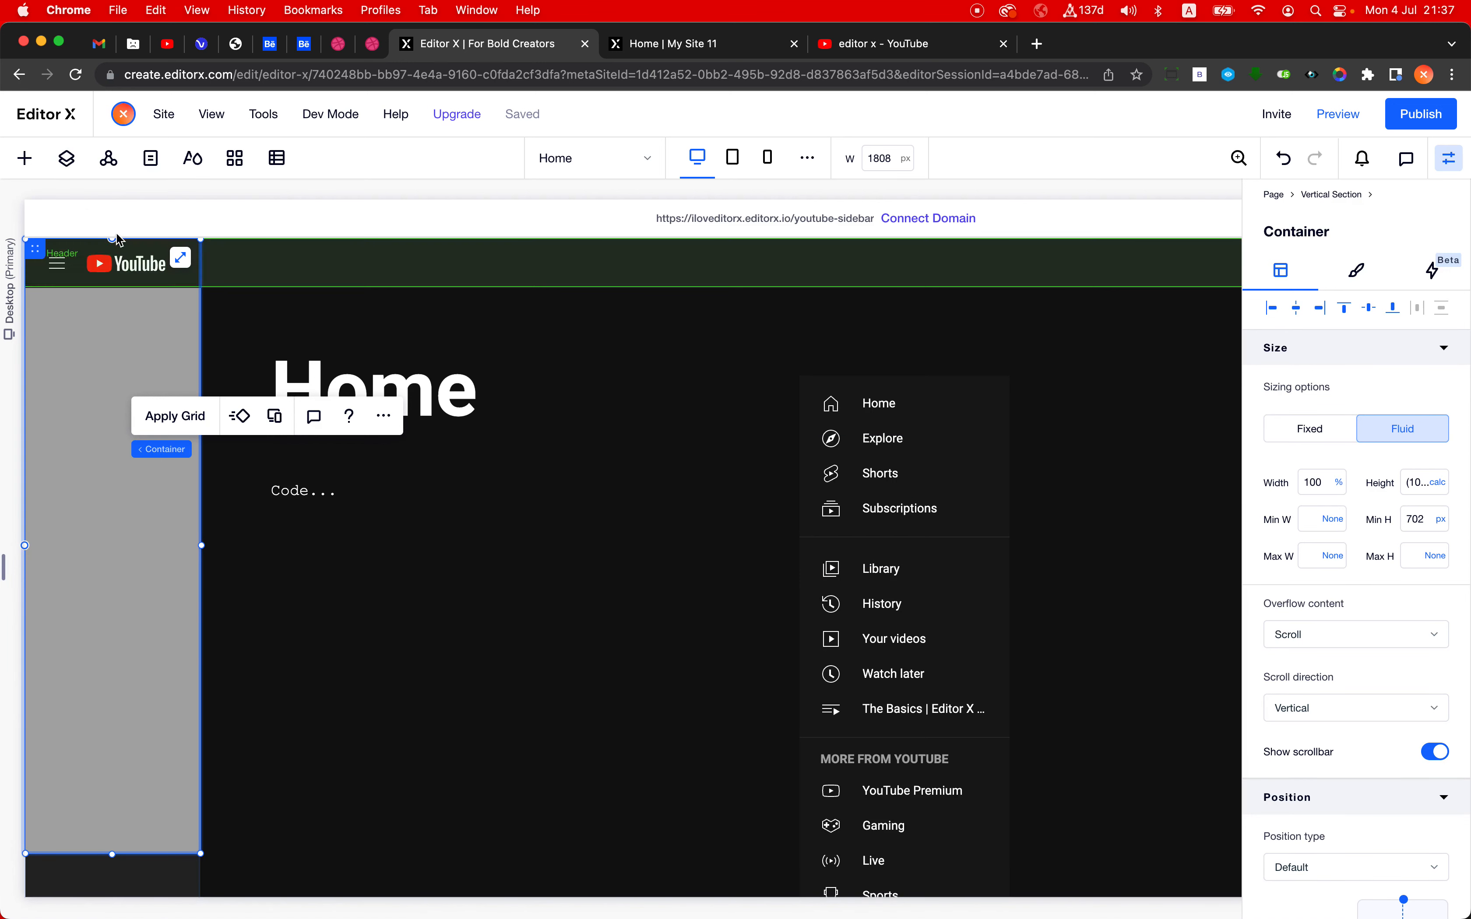
pyautogui.scroll(-2, 341, 617)
pyautogui.scroll(2, 341, 617)
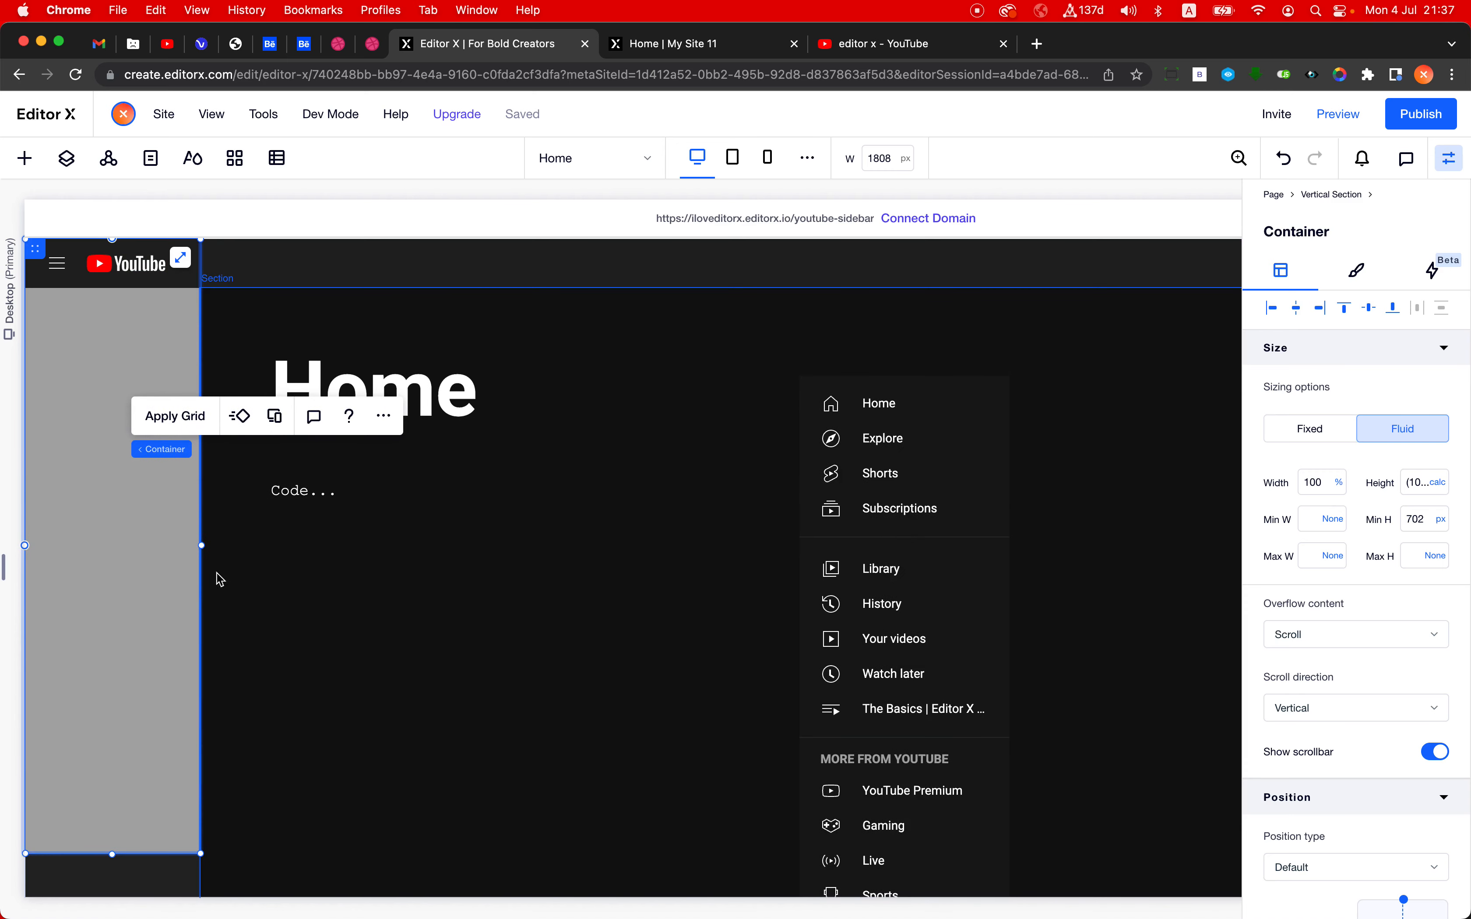
pyautogui.scroll(-5, 1371, 757)
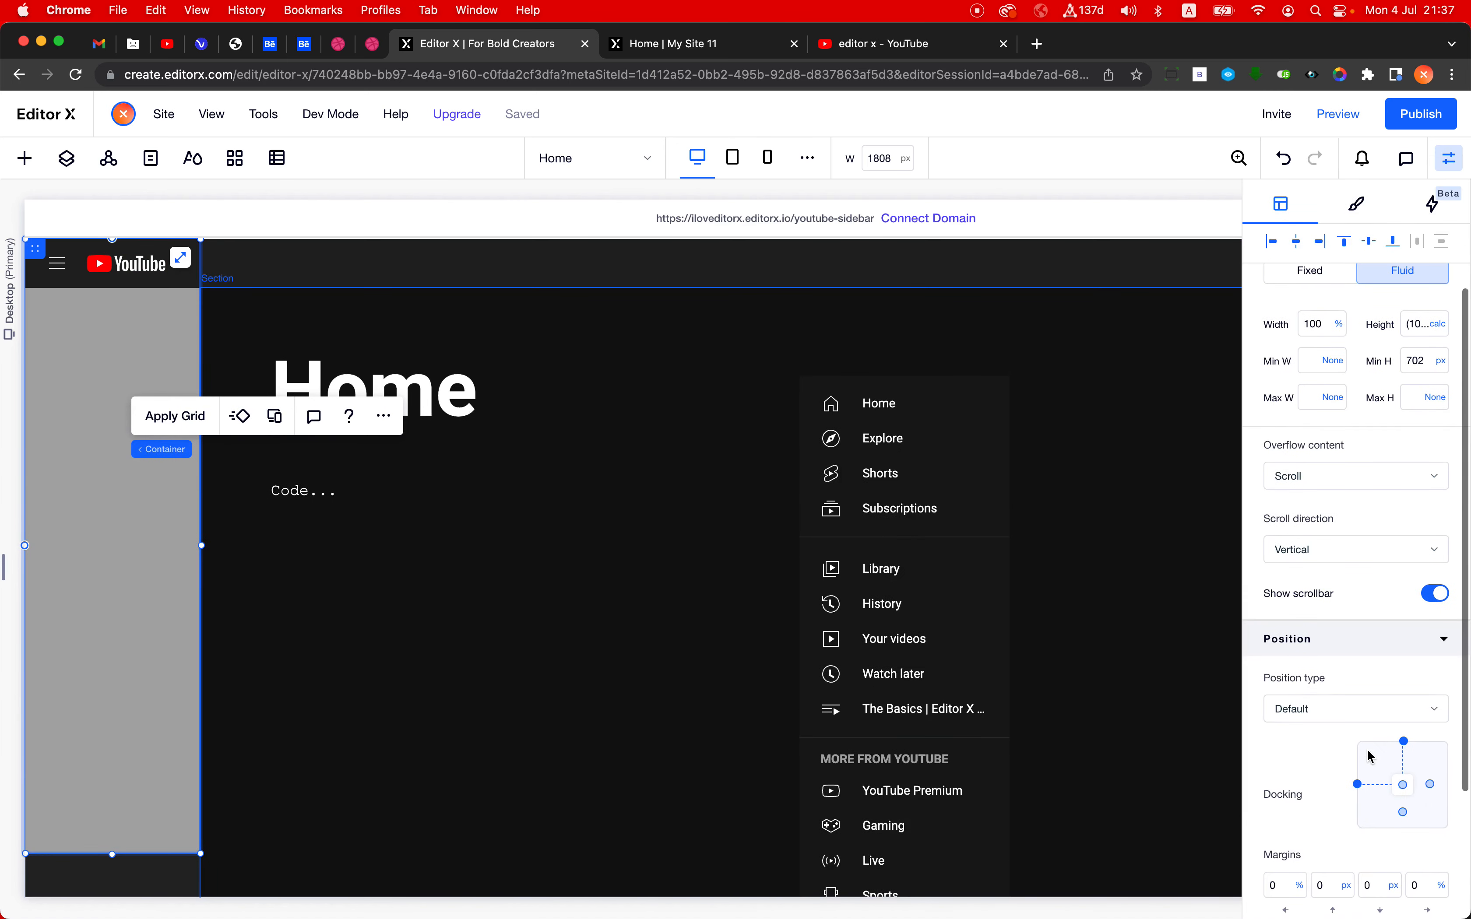
pyautogui.scroll(-4, 1371, 756)
pyautogui.scroll(3, 1371, 757)
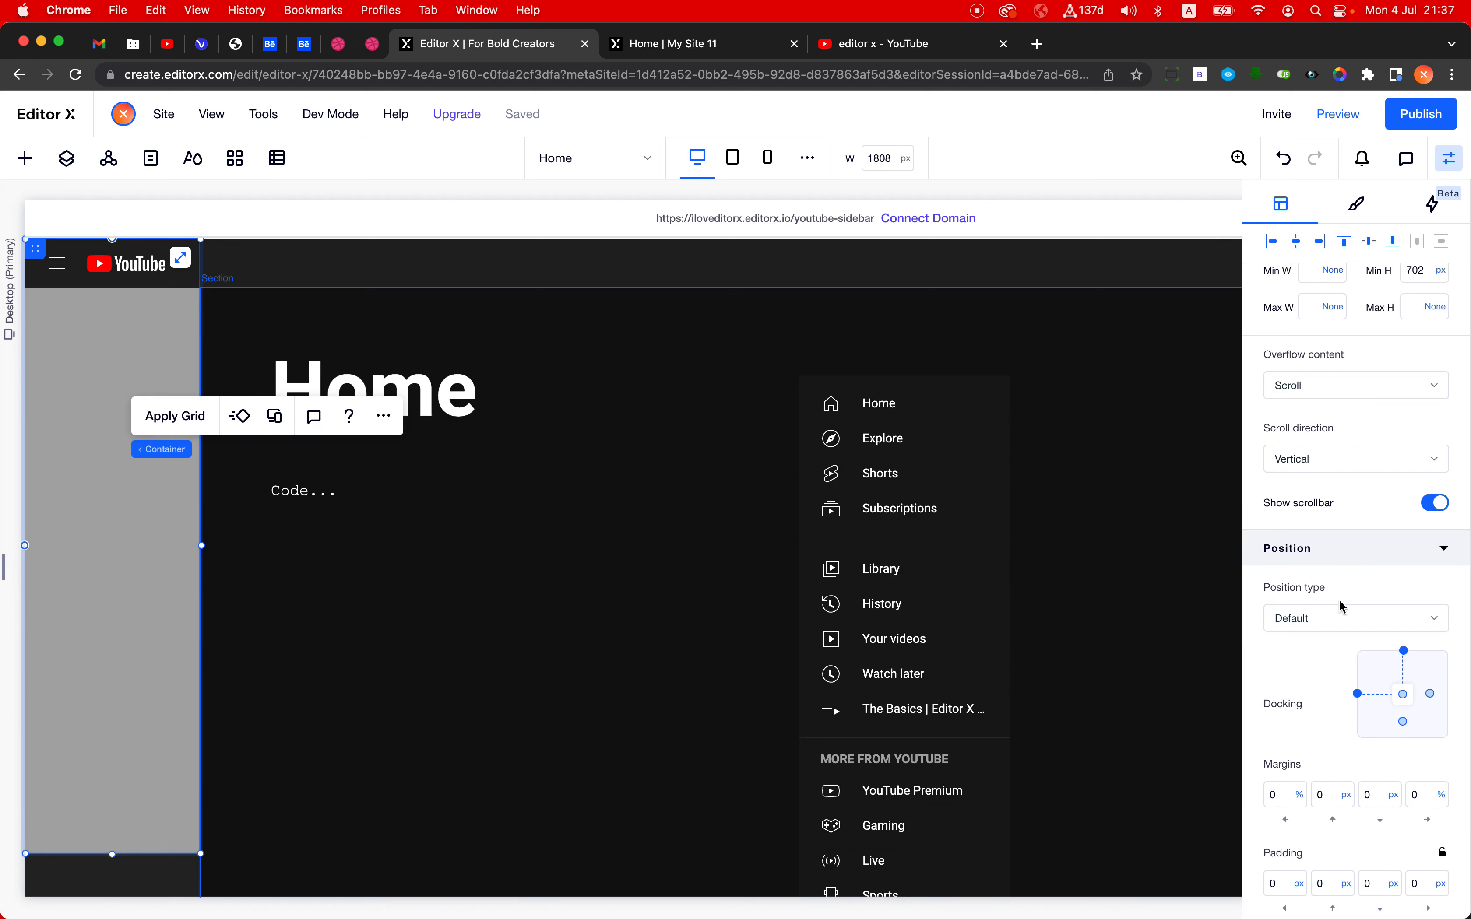
pyautogui.click(1342, 622)
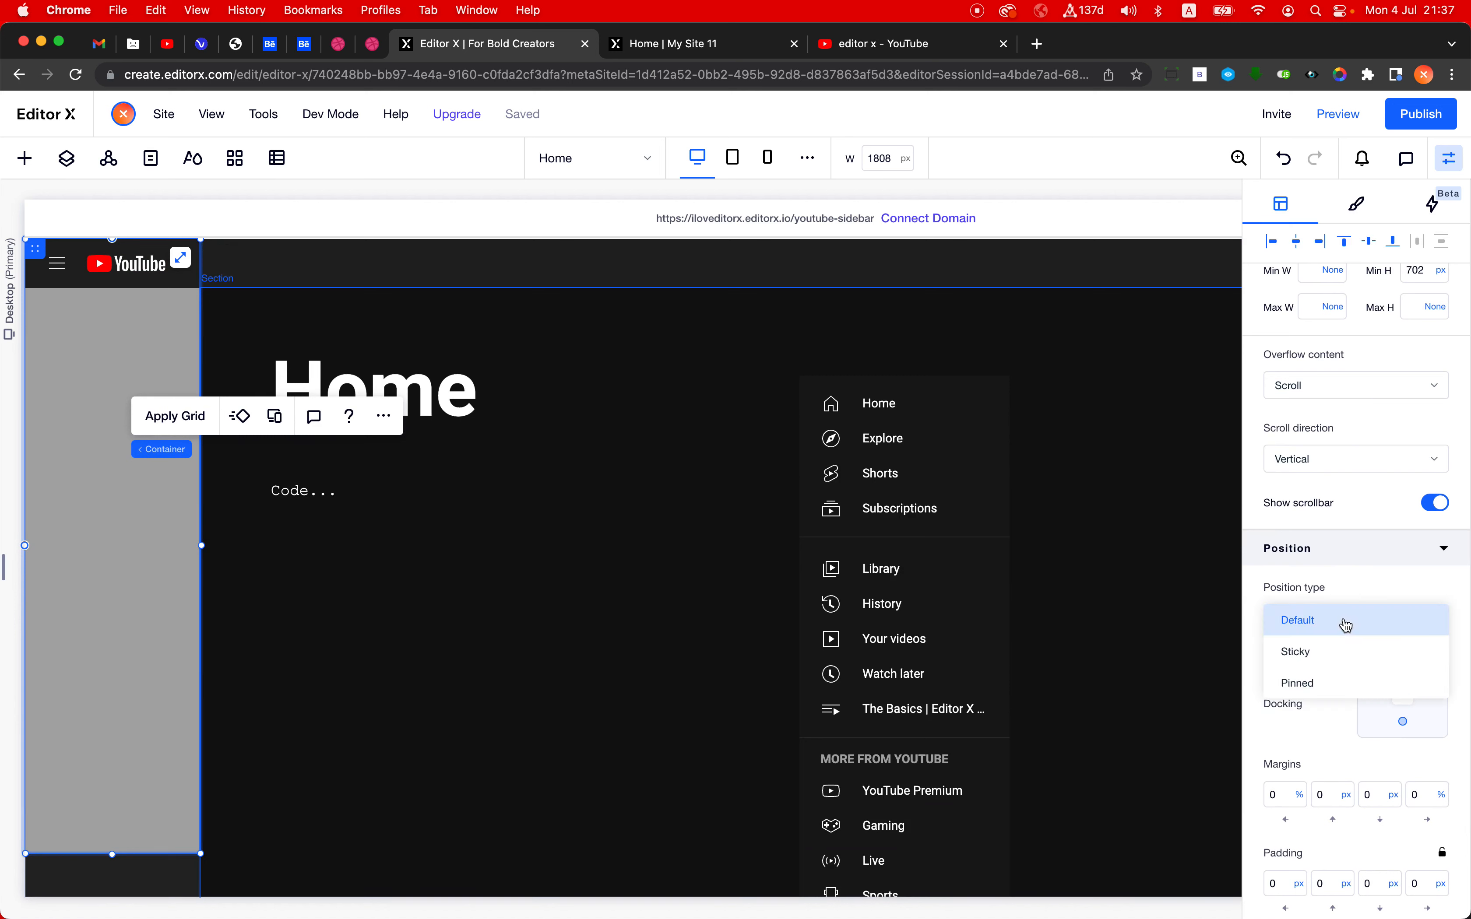
pyautogui.click(1329, 651)
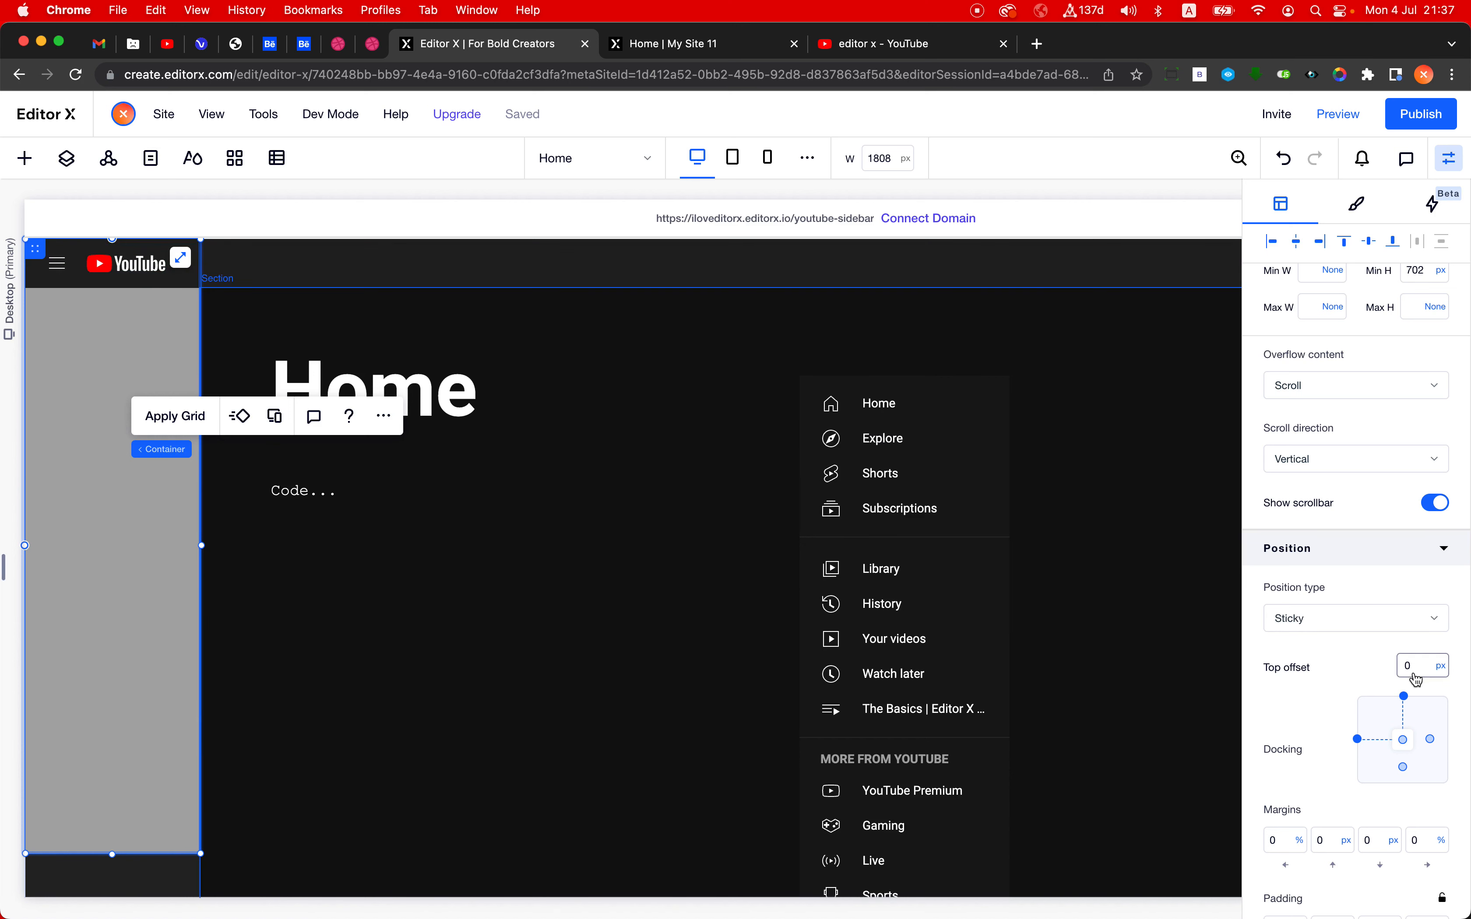
# - Publish the site, dismiss the publishing dialog, and return to the container's size settings
pyautogui.click(1437, 127)
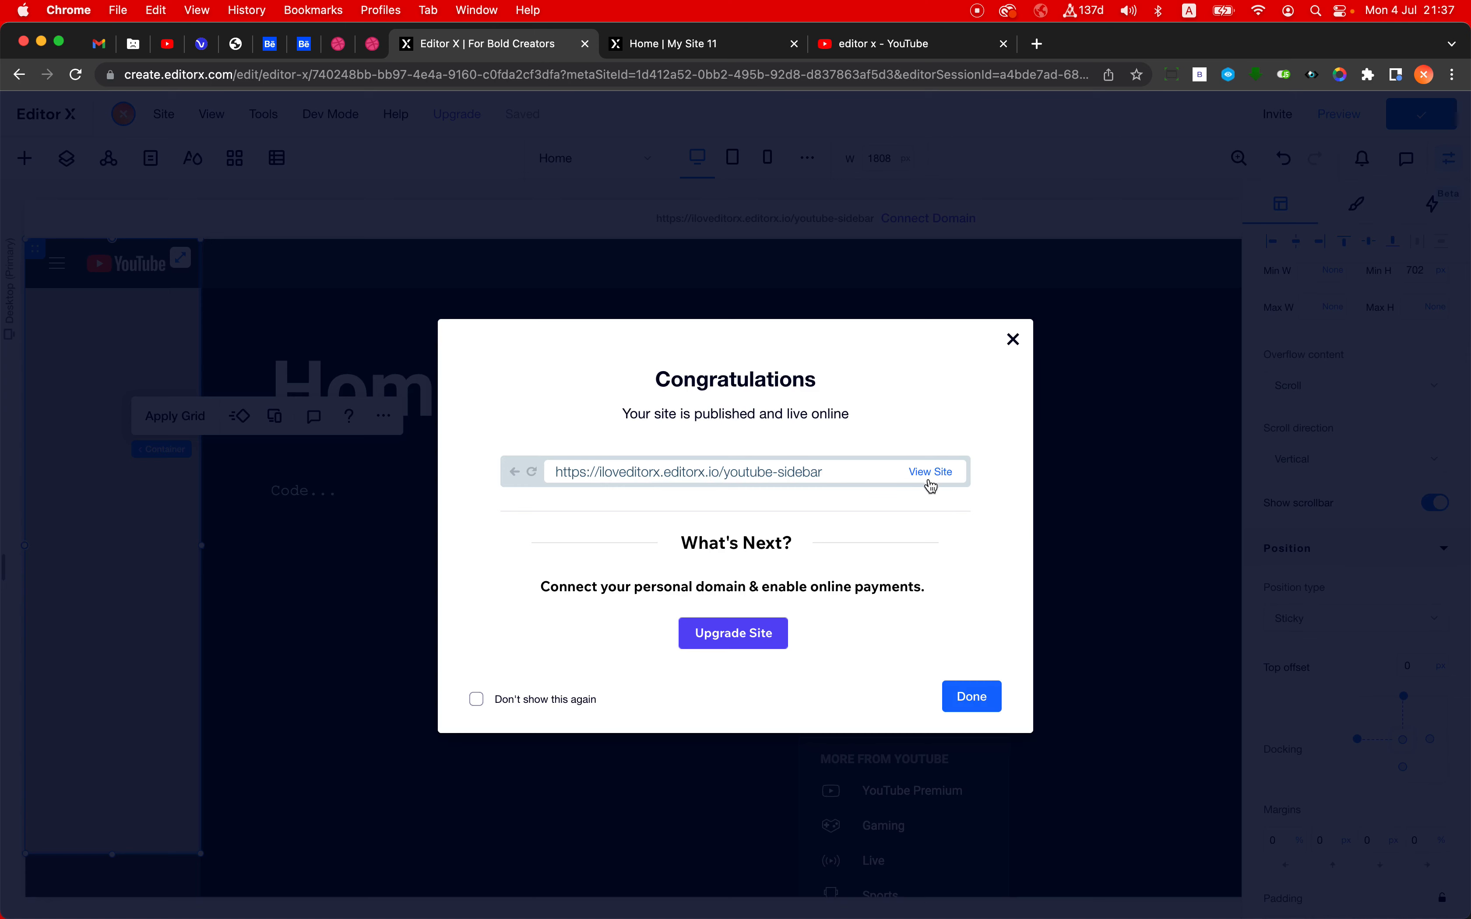
pyautogui.click(1258, 384)
pyautogui.scroll(3, 1415, 321)
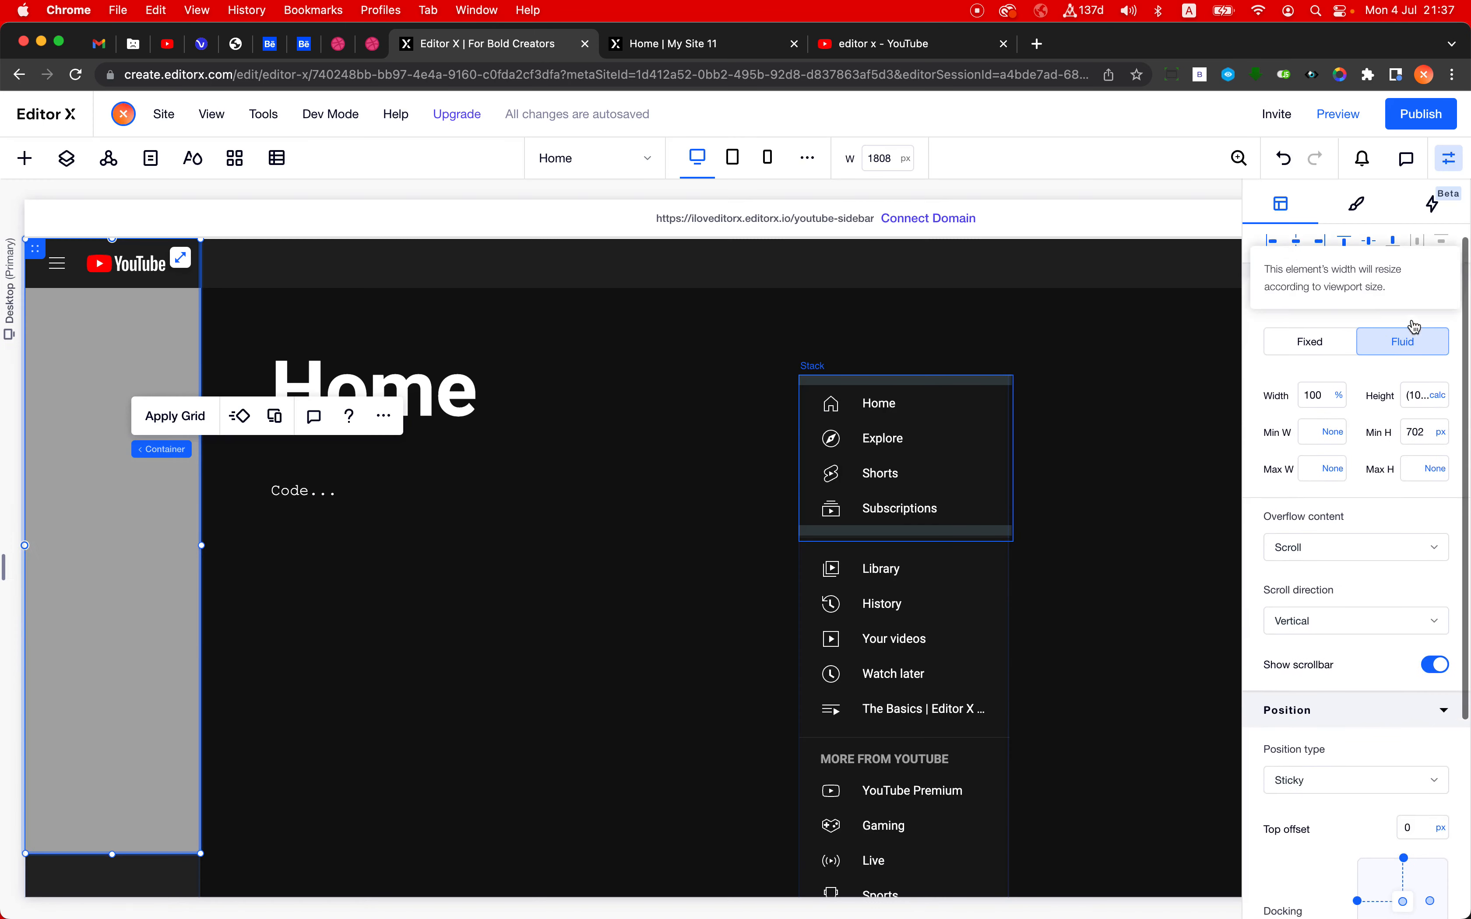
# - Set the grey sticky container's minimum height to None
pyautogui.click(1440, 440)
pyautogui.click(1401, 418)
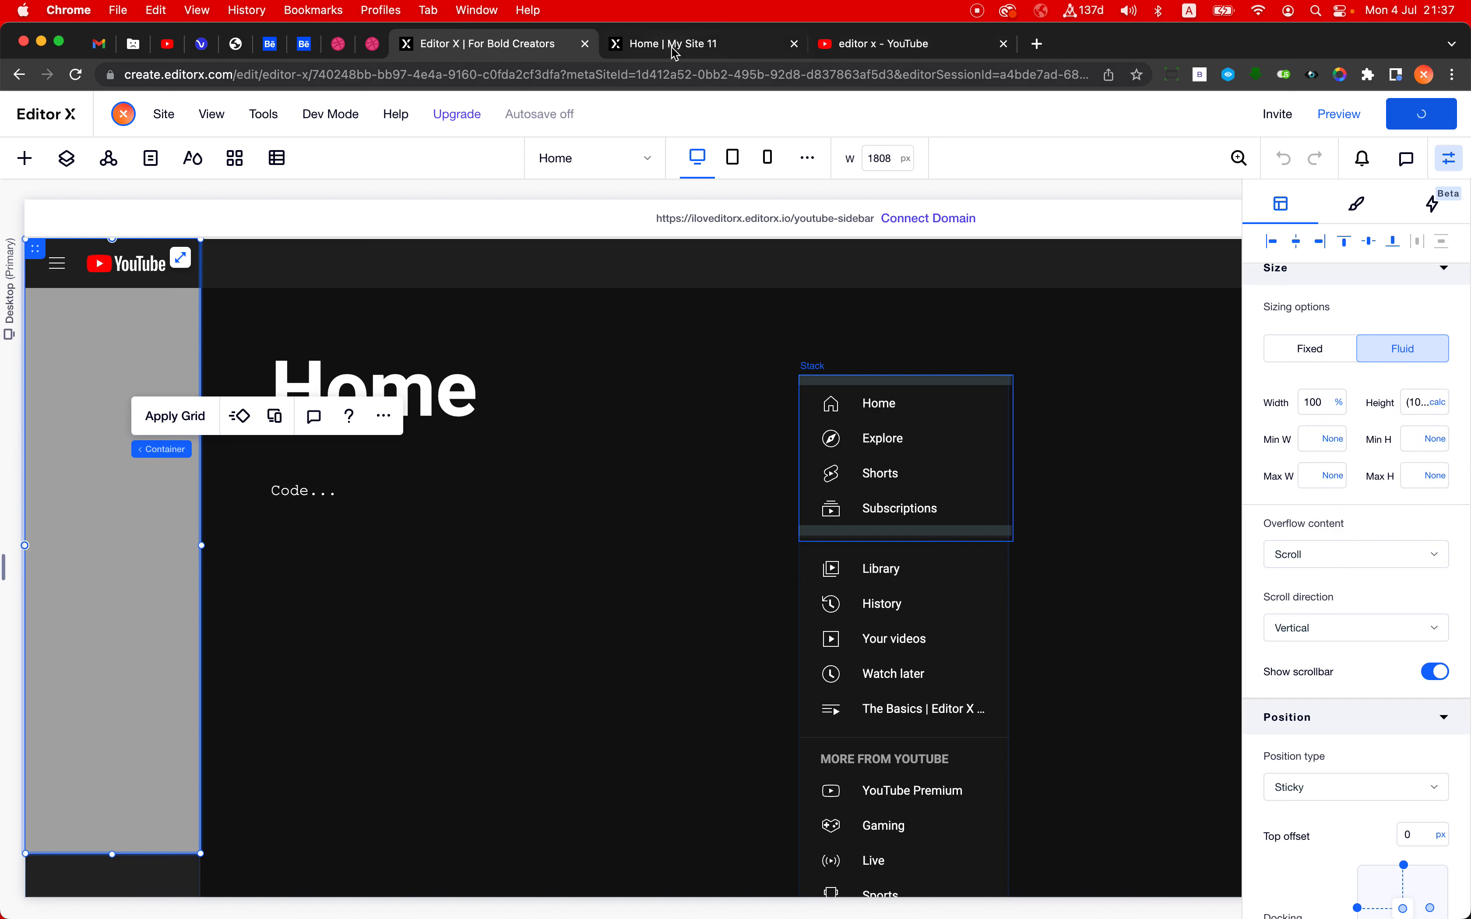
# - Switch to the live site and reload it to check the grey container's height and sticky behaviour
pyautogui.click(693, 52)
pyautogui.click(678, 71)
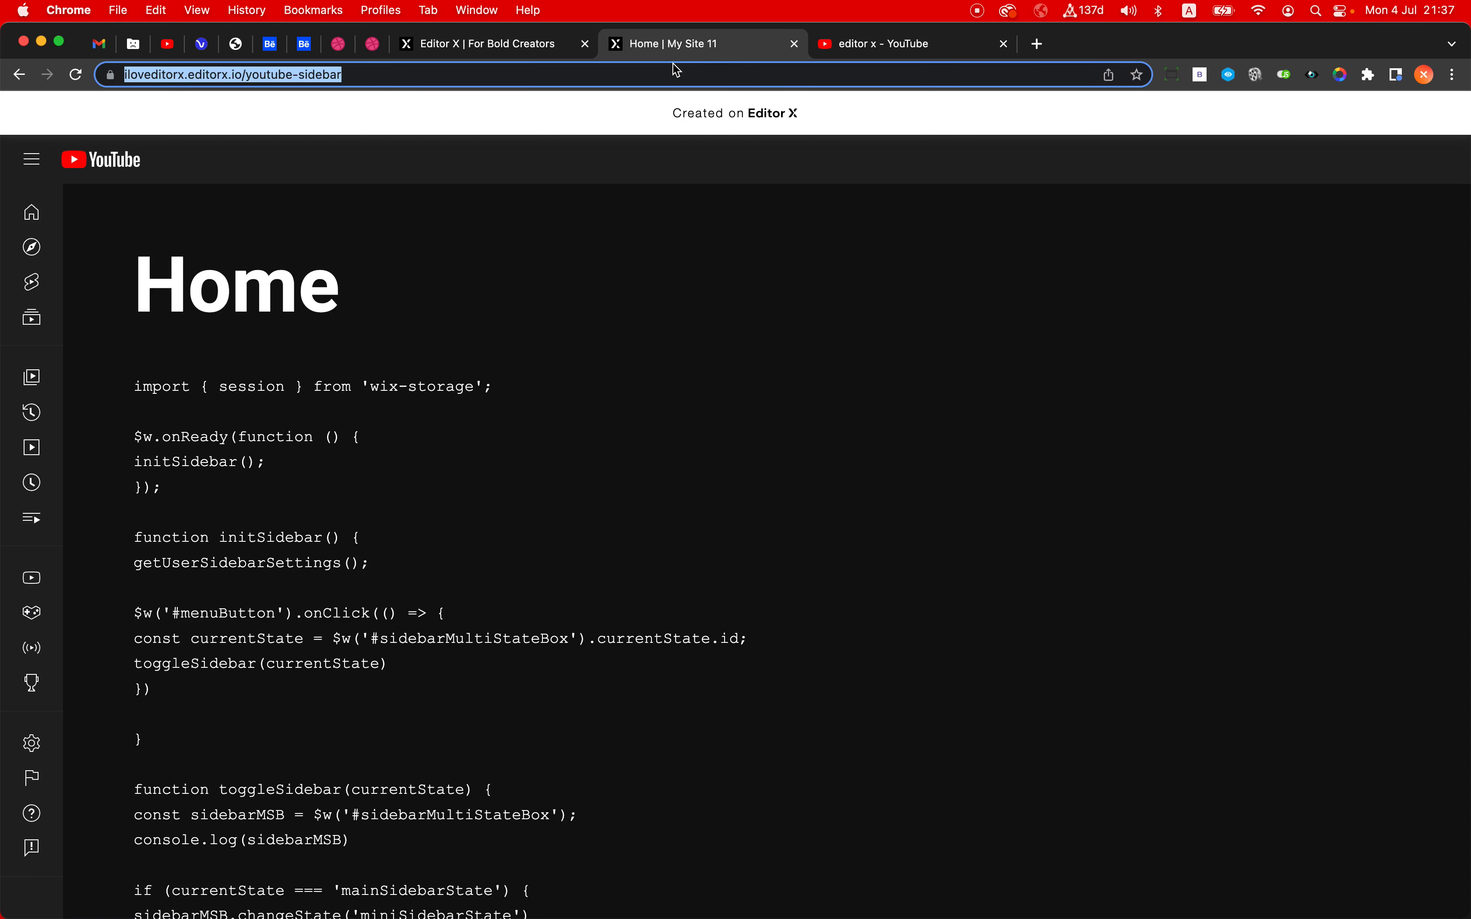
pyautogui.press('Return')
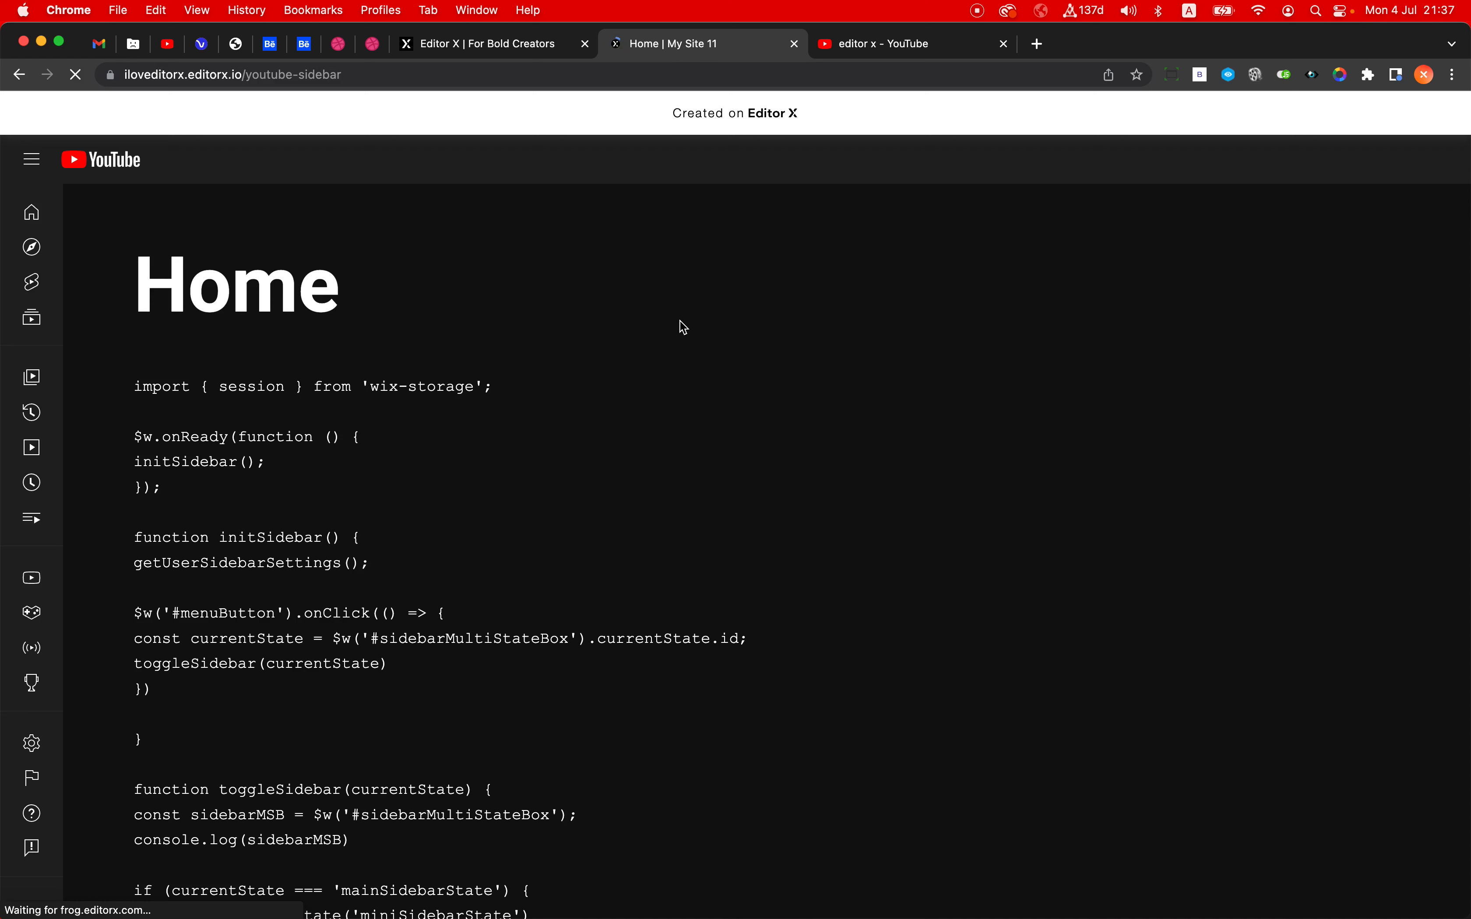
pyautogui.scroll(-3, 536, 396)
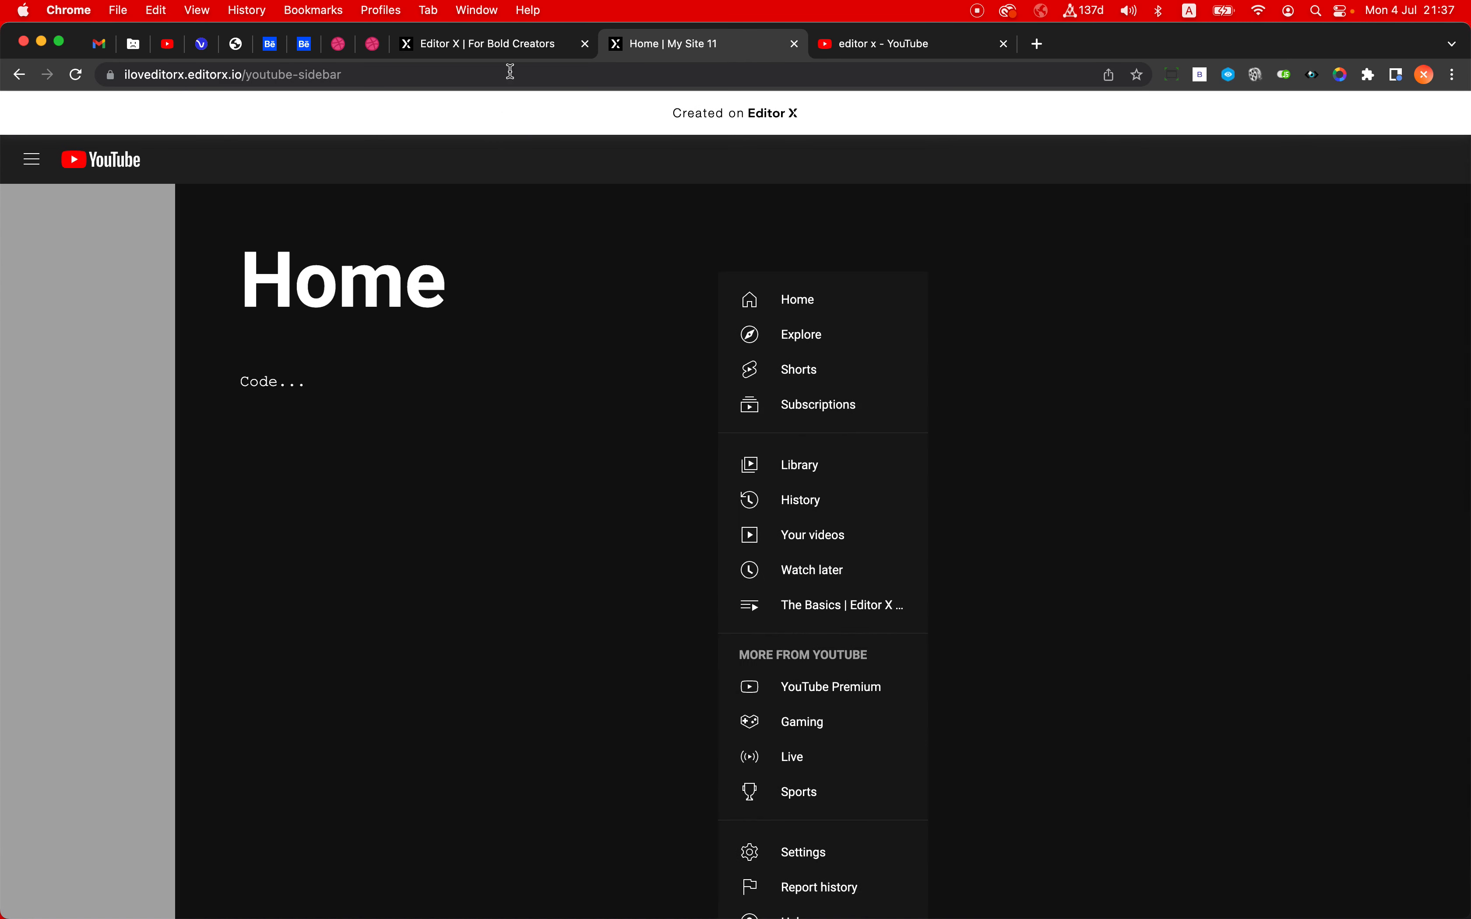
# - Back in the editor, select the container holding the menu button stacks and attach it inside the grey sticky container
pyautogui.click(516, 48)
pyautogui.click(374, 281)
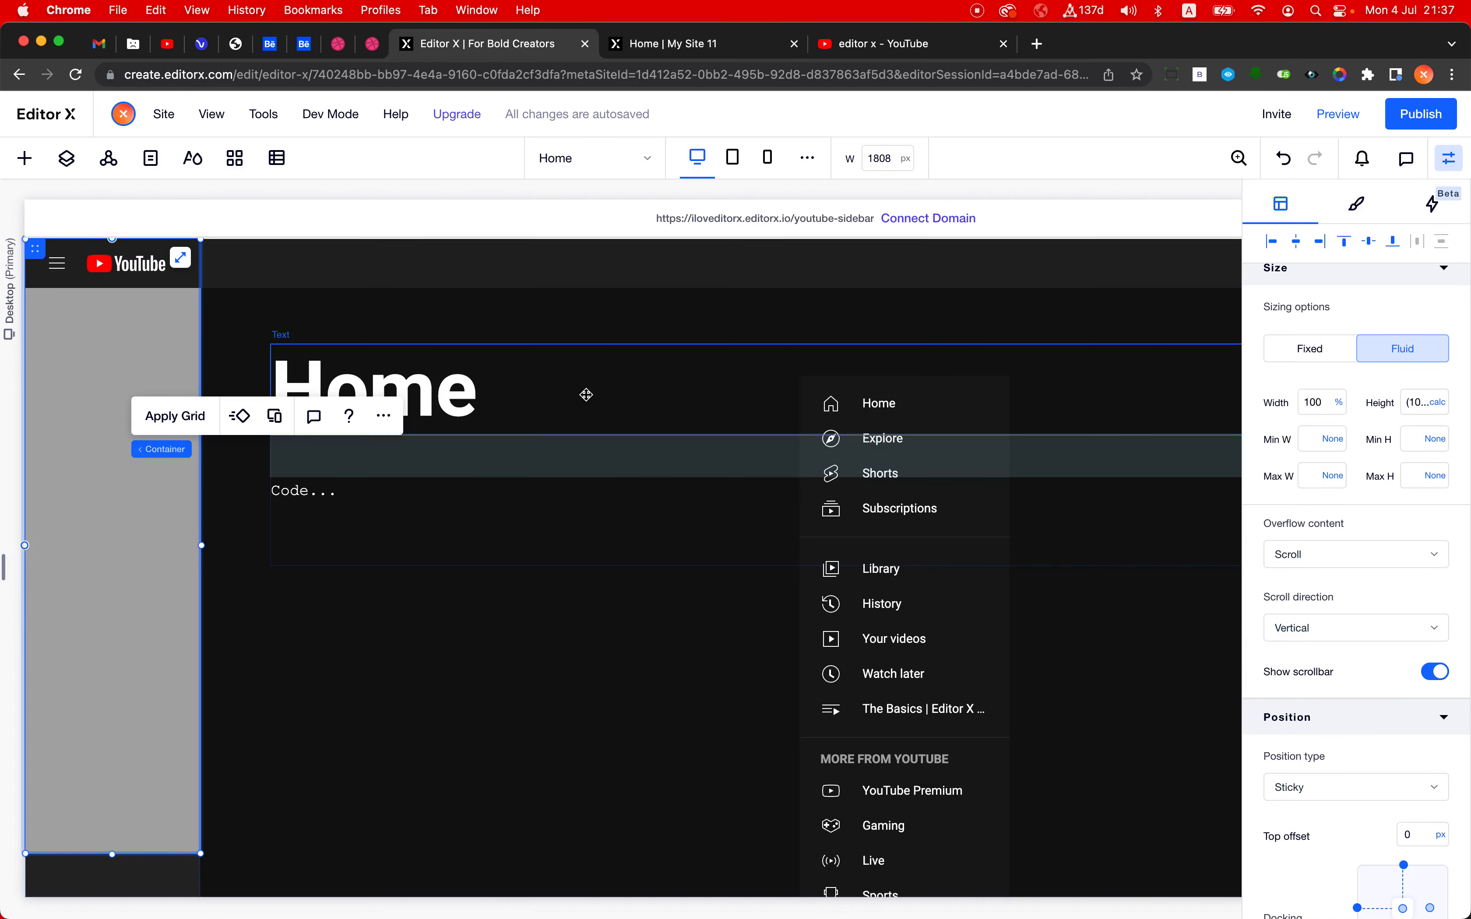
pyautogui.click(855, 547)
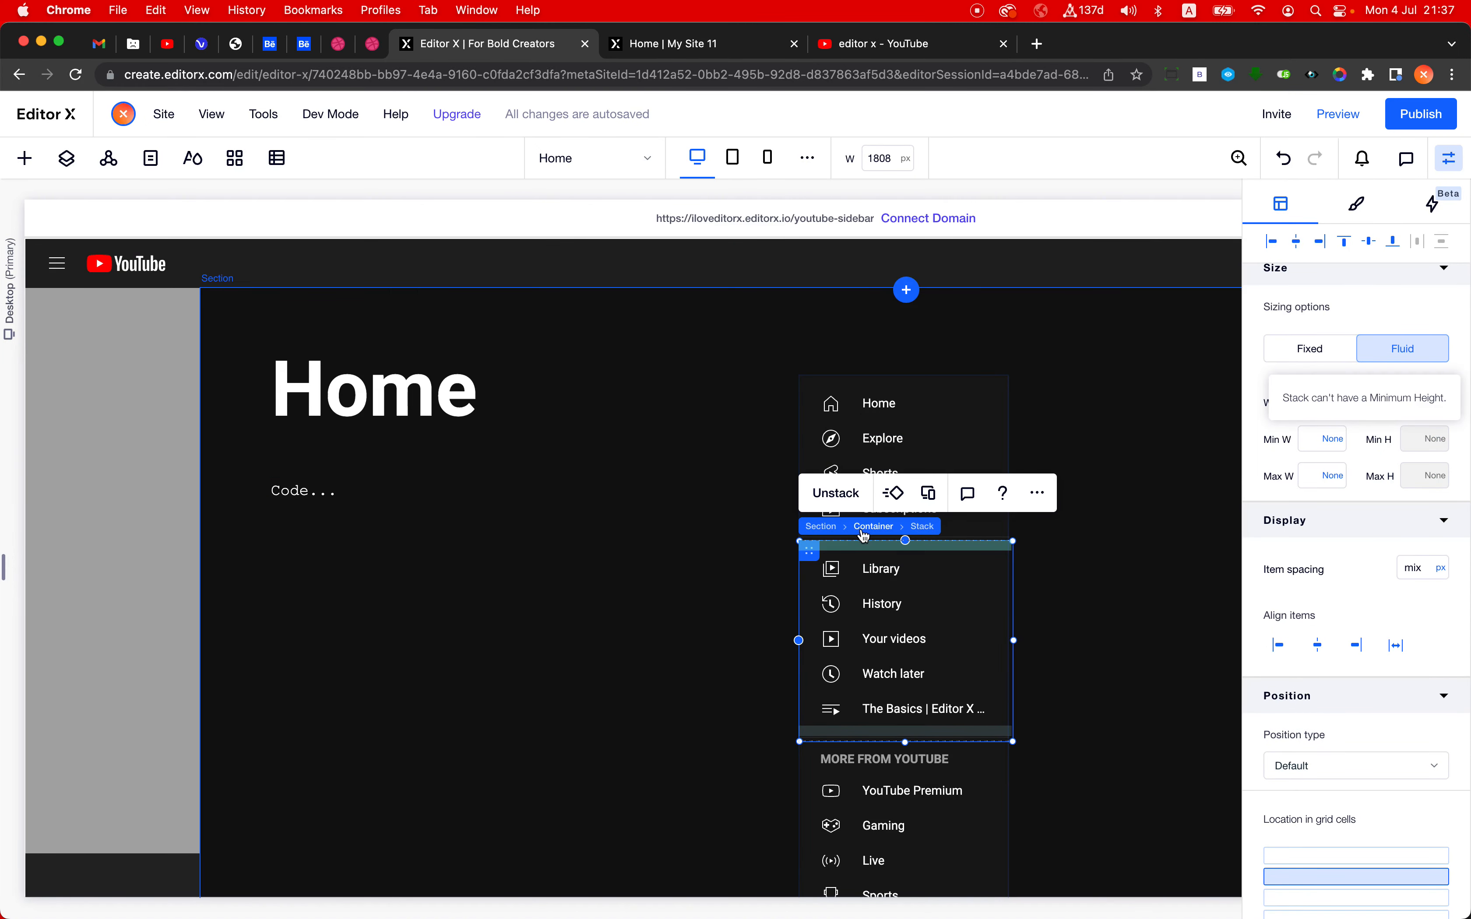
pyautogui.click(865, 528)
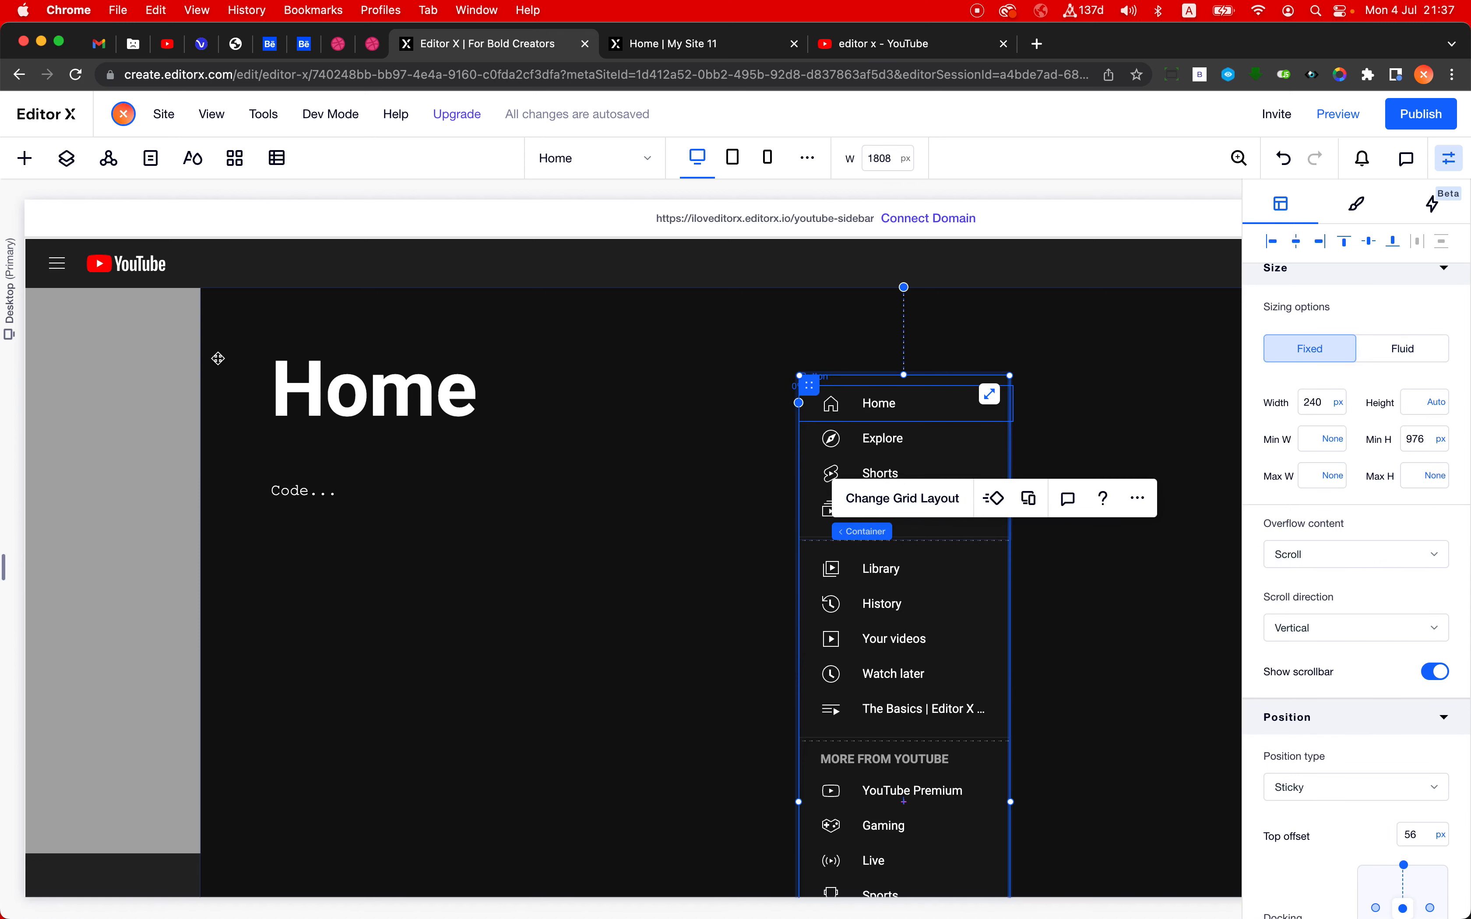
pyautogui.moveTo(217, 359); pyautogui.dragTo(34, 353)
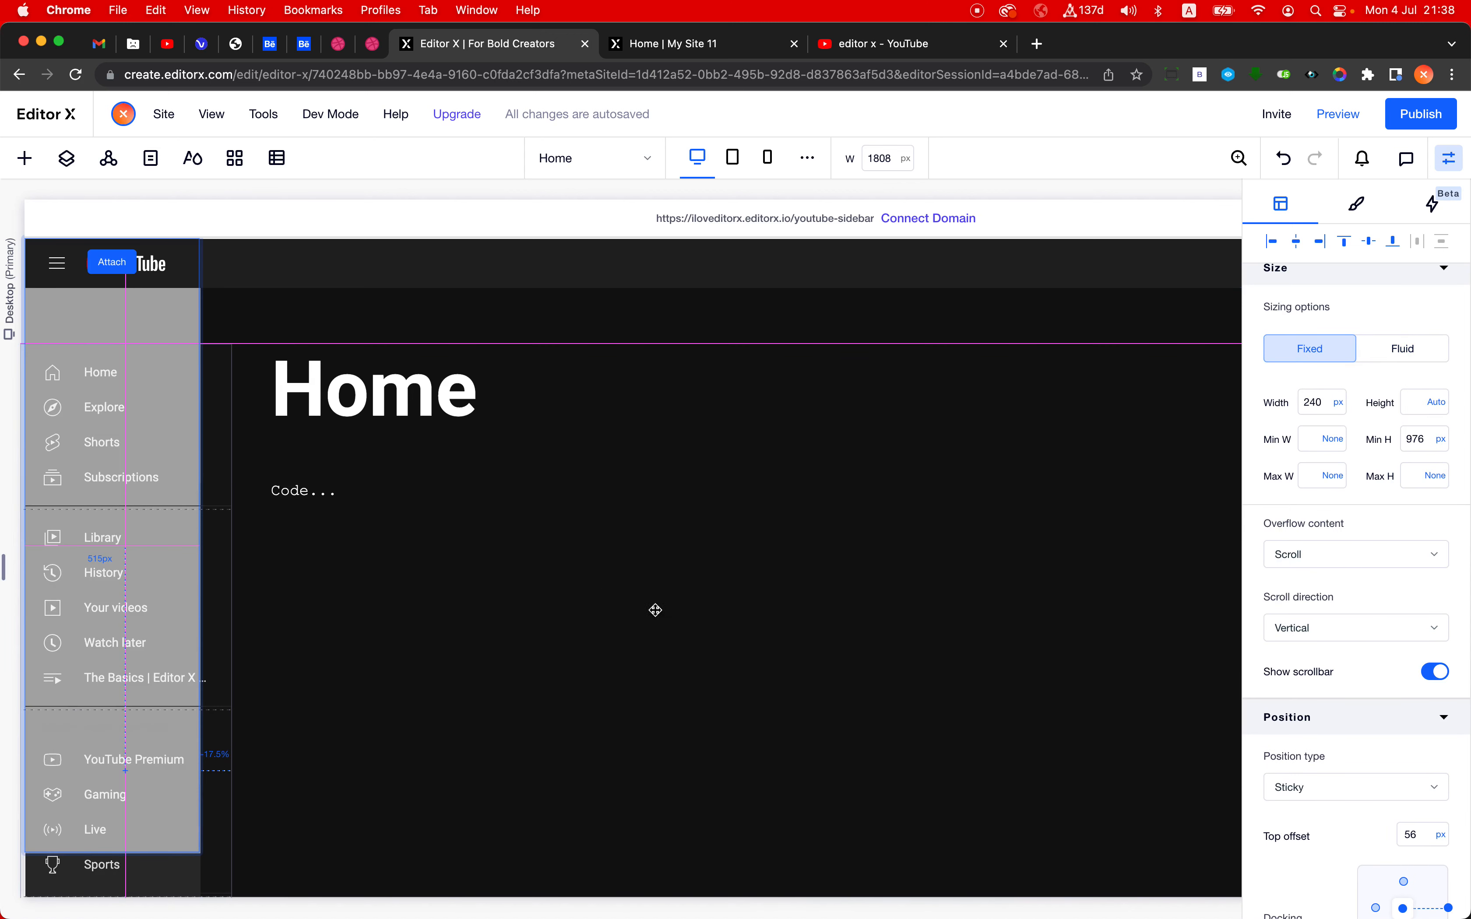
pyautogui.moveTo(656, 610); pyautogui.dragTo(686, 631)
# - Dock the menu container to the top and set its top and right margins to 0
pyautogui.scroll(-2, 1338, 803)
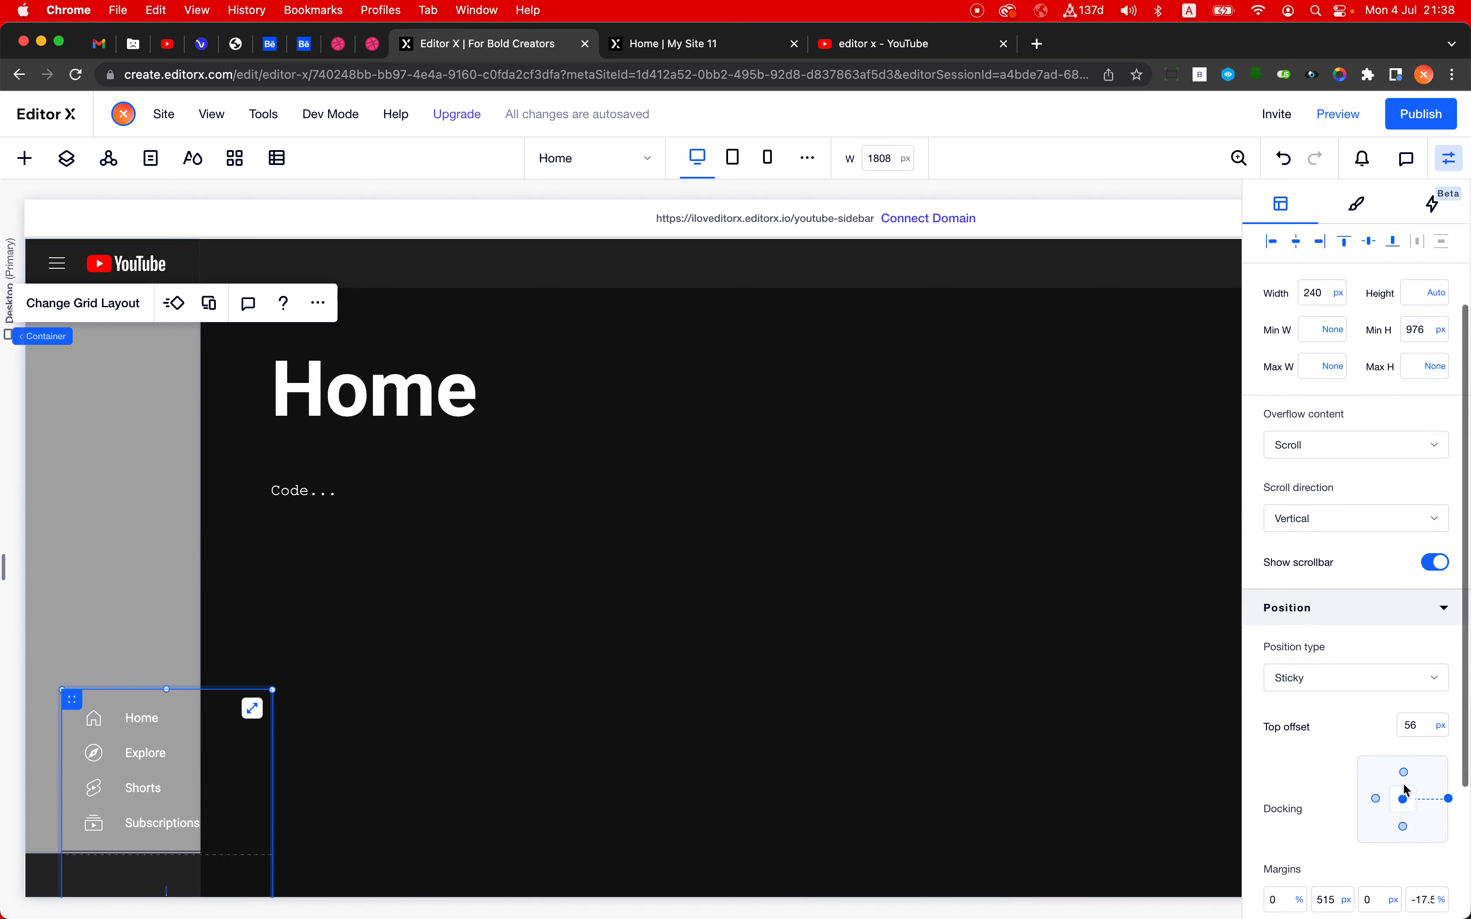
pyautogui.click(1404, 772)
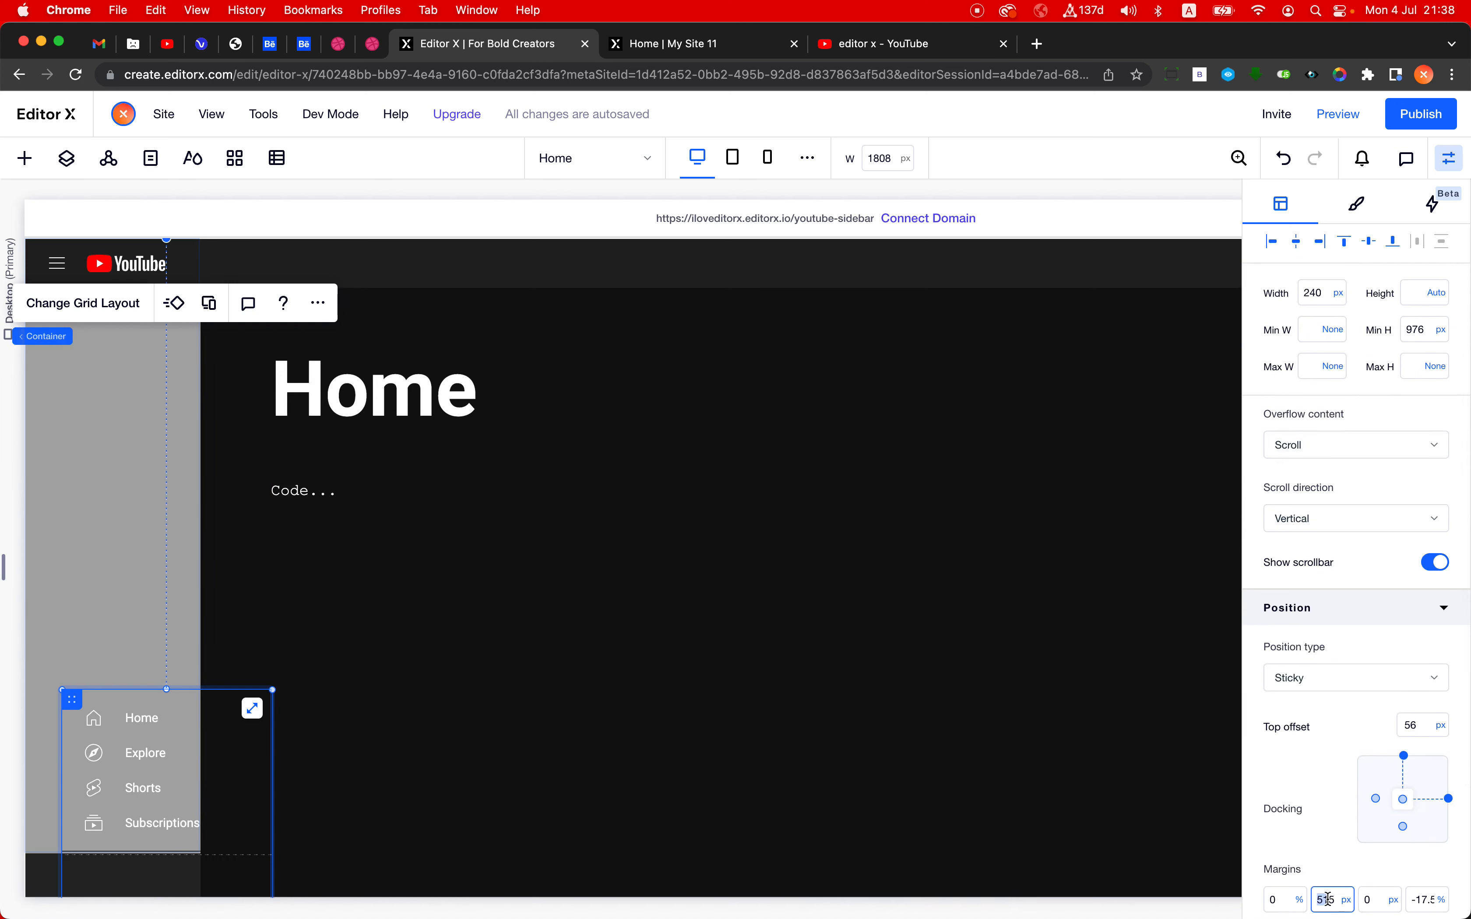
pyautogui.write('0')
pyautogui.press('Tab')
pyautogui.press('Tab')
pyautogui.write('0')
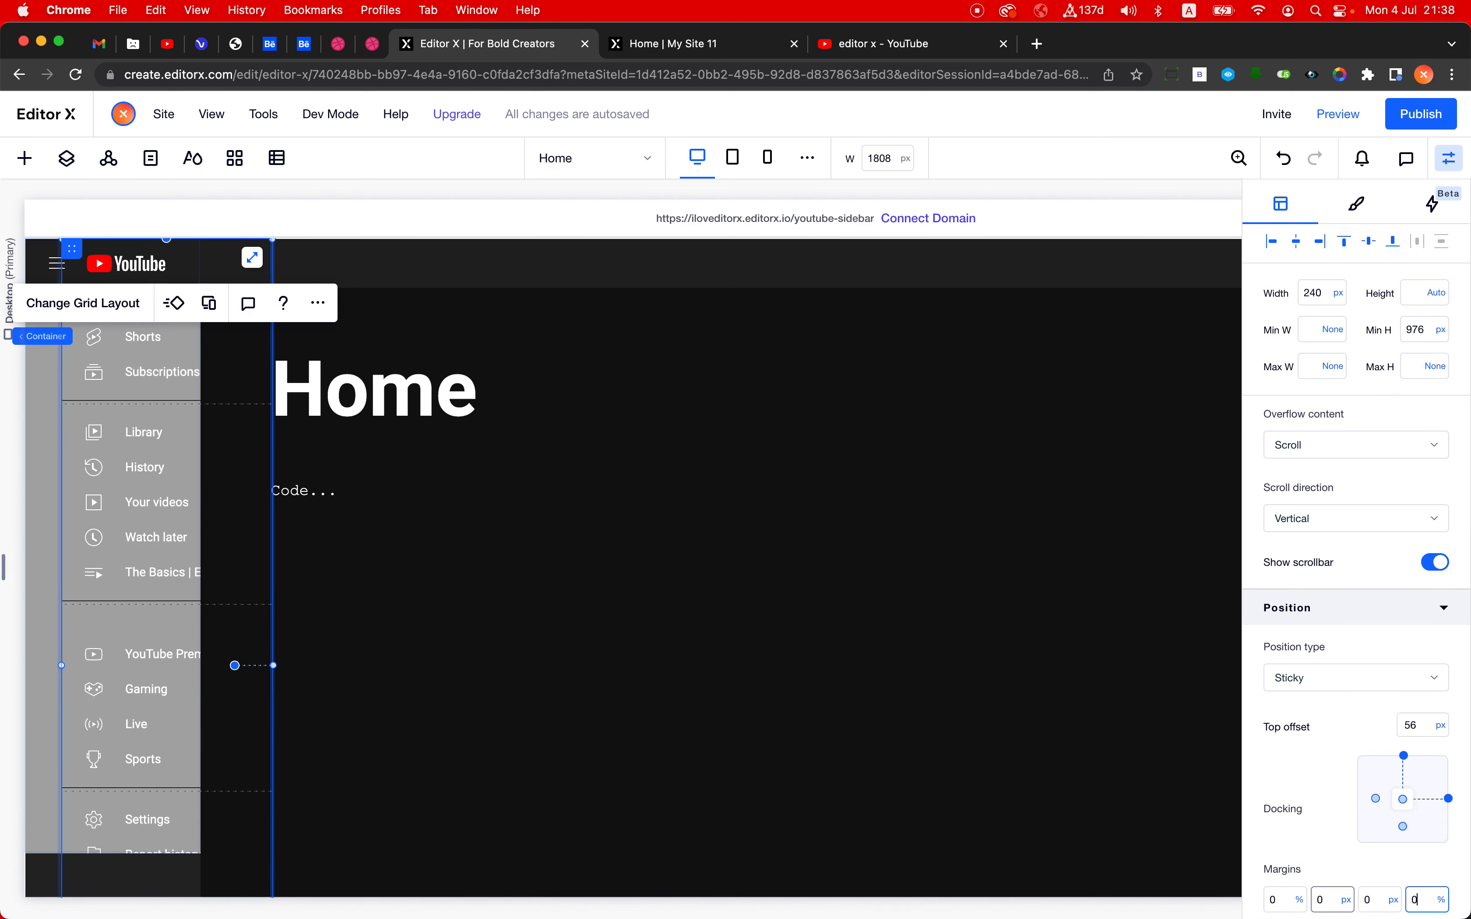
pyautogui.press('Tab')
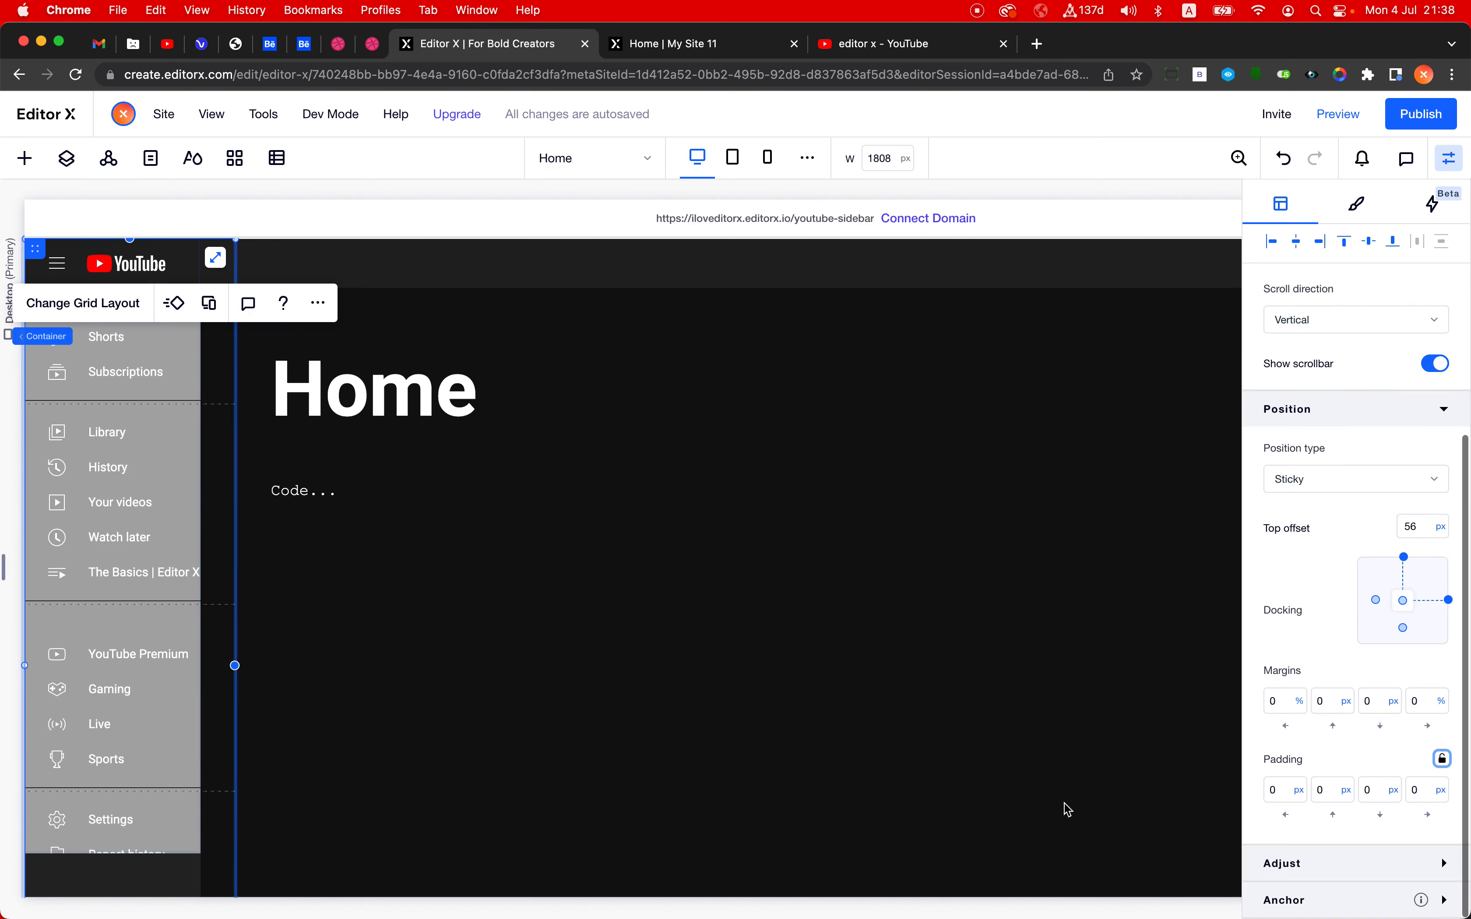
# - Publish the site and reload the live page
pyautogui.click(456, 506)
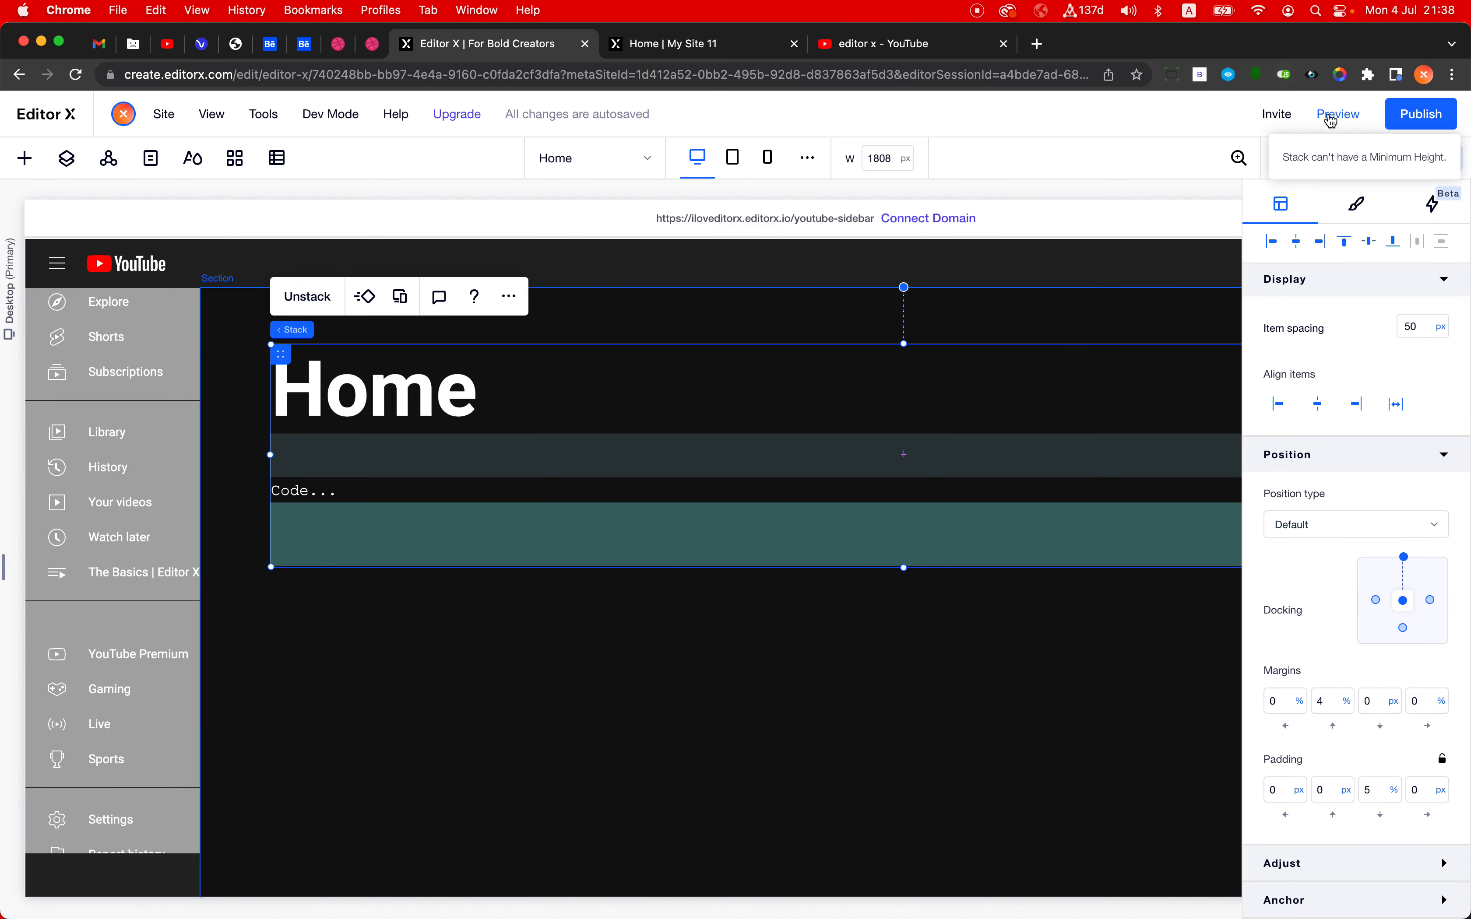
pyautogui.click(1422, 117)
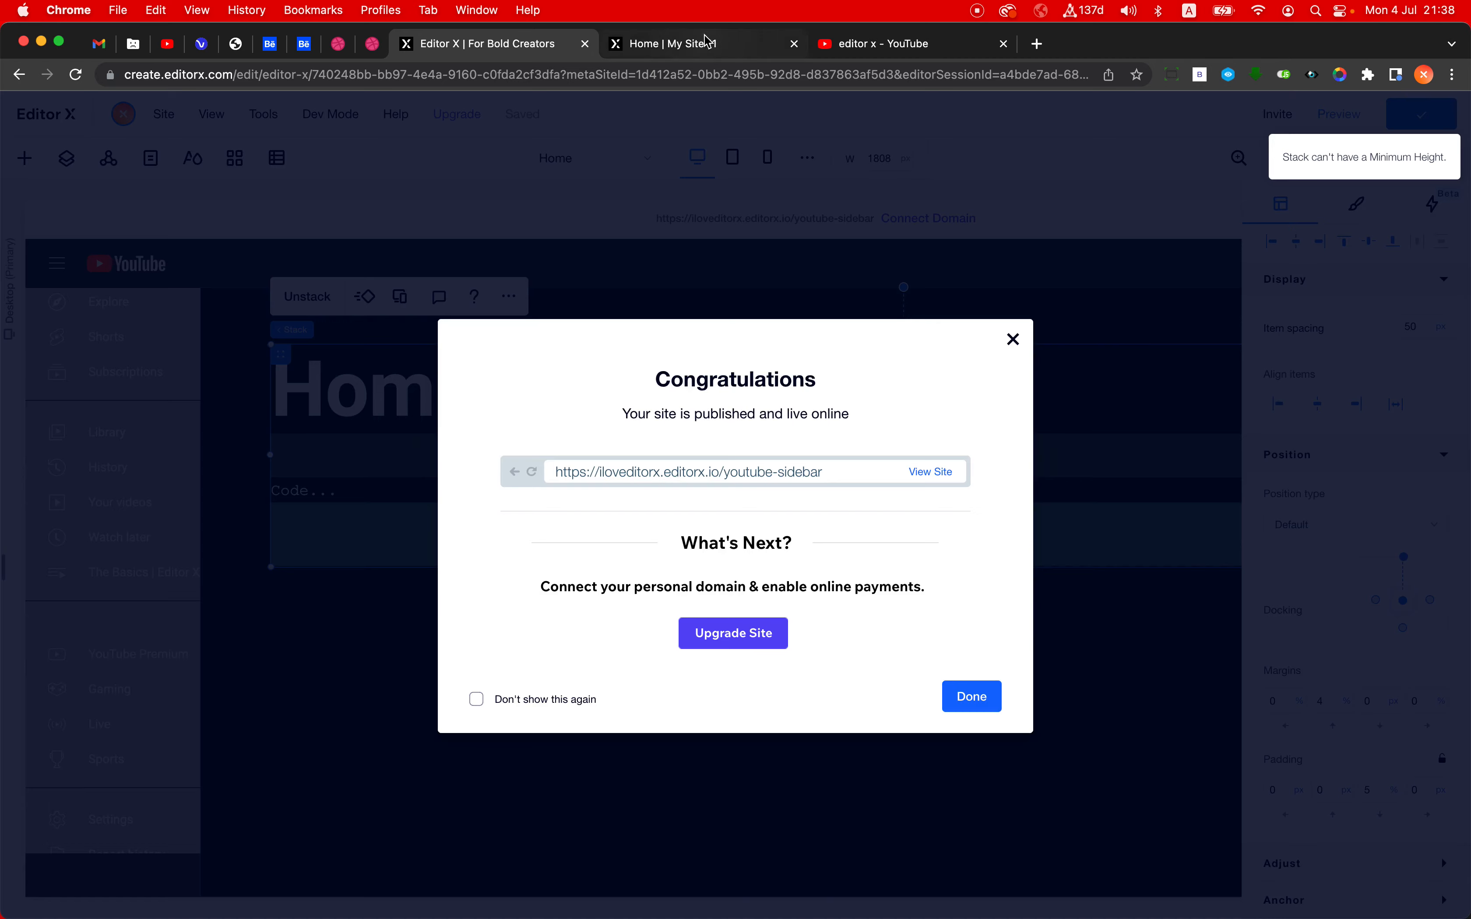
pyautogui.click(699, 44)
pyautogui.click(702, 74)
pyautogui.press('Return')
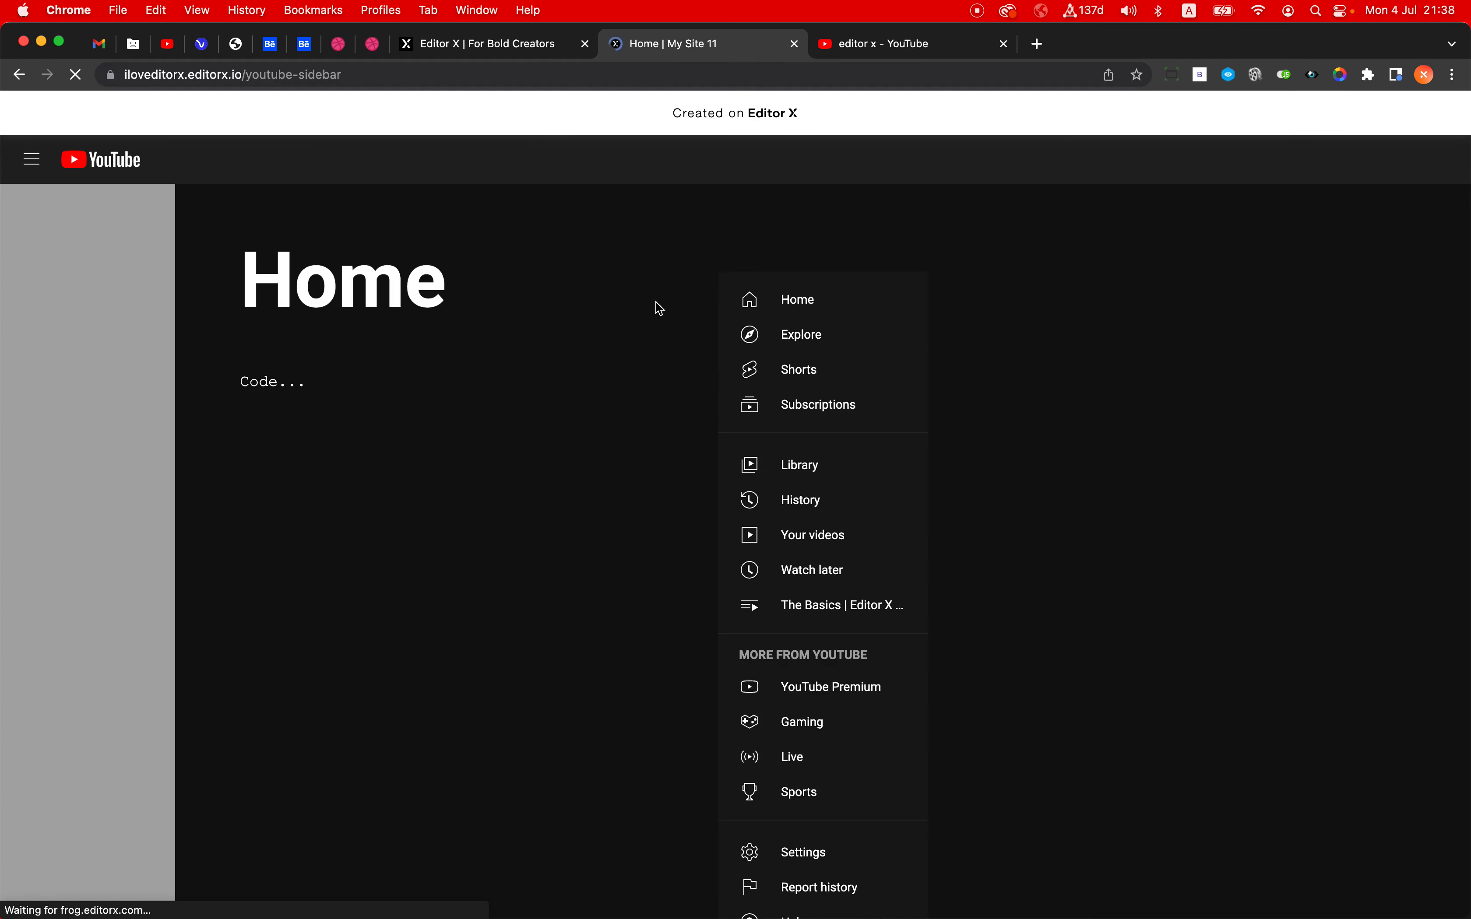
# - Scroll up and down over the live sidebar to test the scrolling of its menu buttons
pyautogui.scroll(-2, 34, 514)
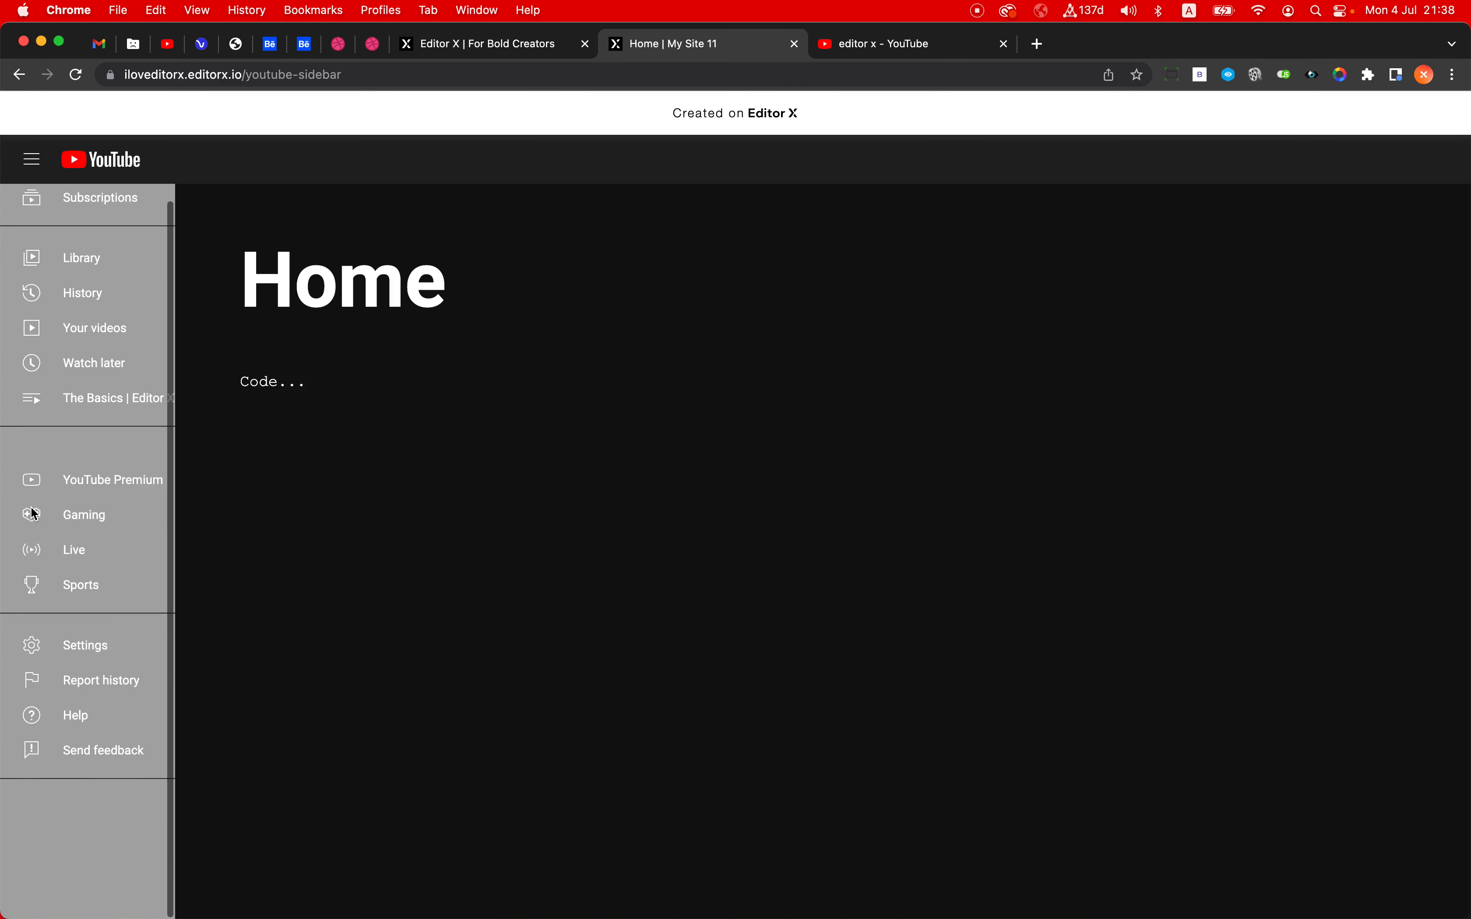
pyautogui.scroll(2, 35, 514)
pyautogui.scroll(-2, 34, 514)
pyautogui.scroll(2, 34, 514)
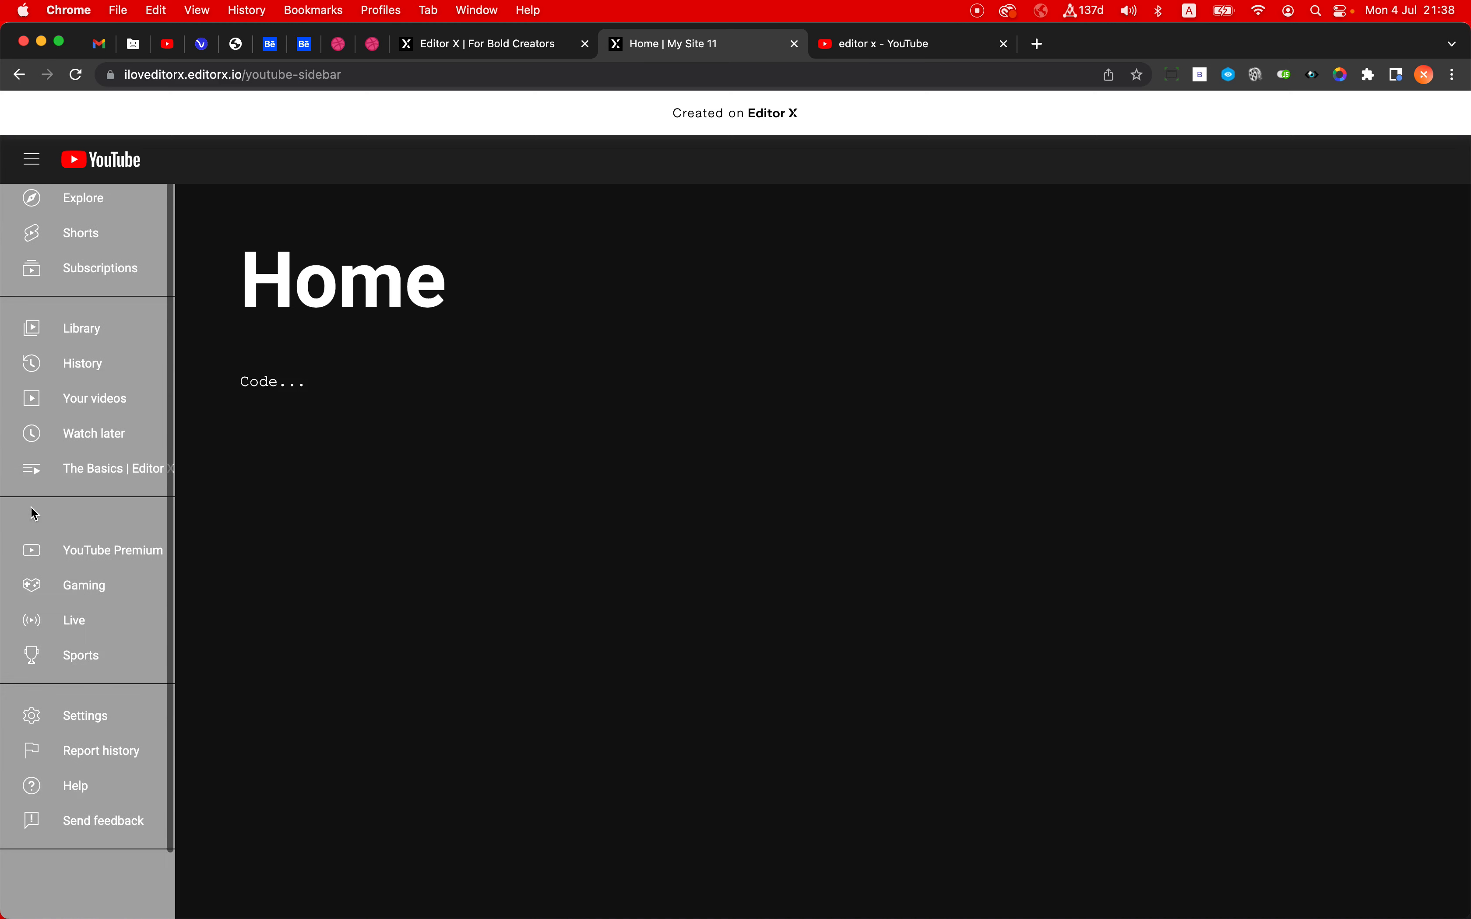
pyautogui.scroll(-2, 34, 514)
pyautogui.scroll(2, 34, 514)
pyautogui.scroll(-2, 34, 514)
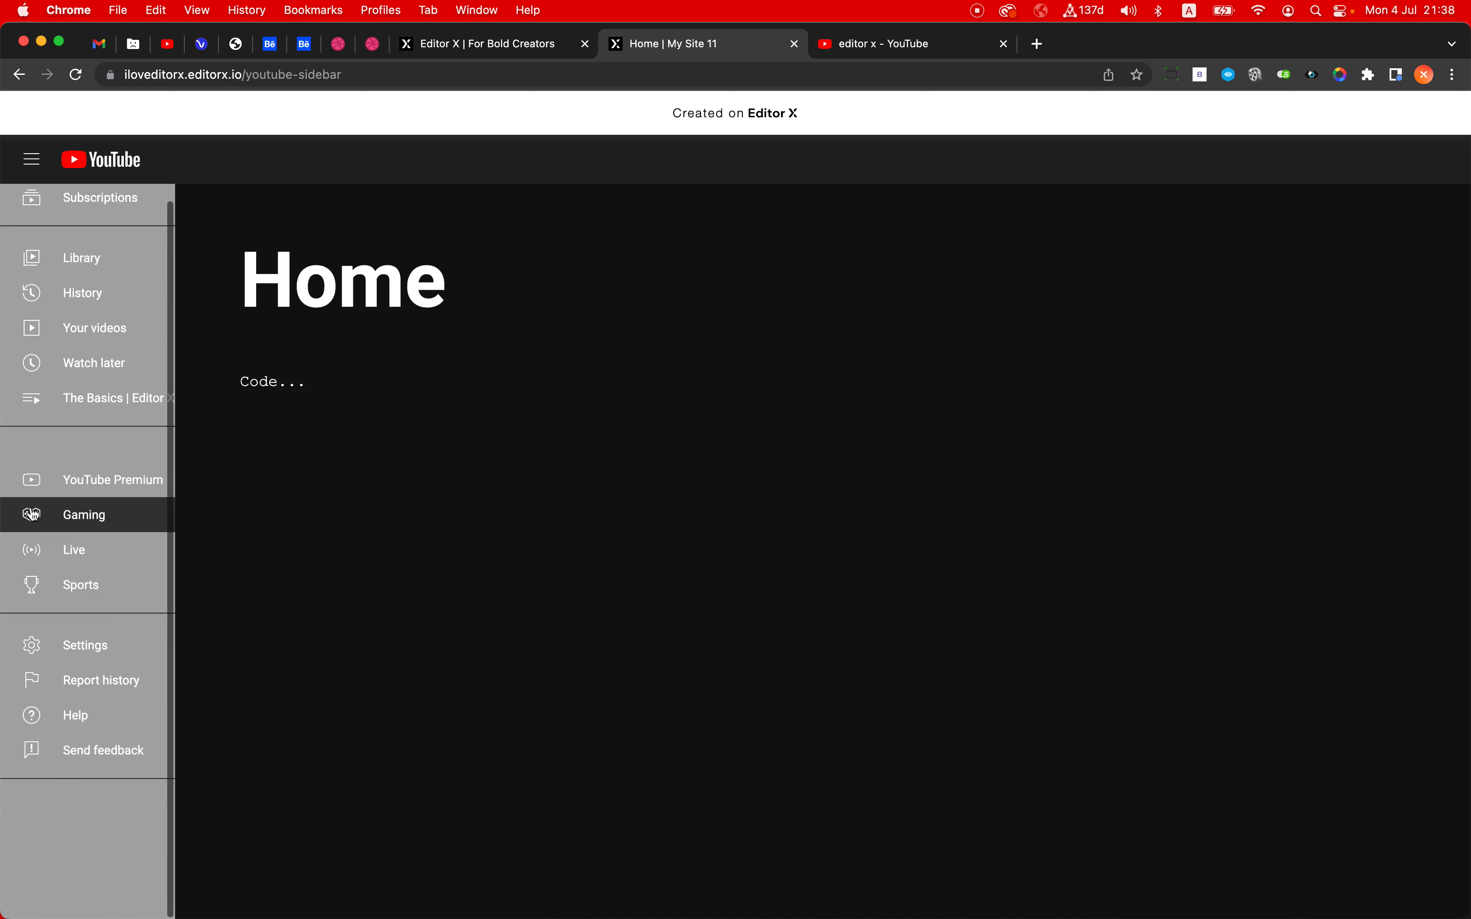
# - Dismiss the publishing dialog in the editor, and return to the live site to inspect the upper end of the sidebar
pyautogui.click(480, 46)
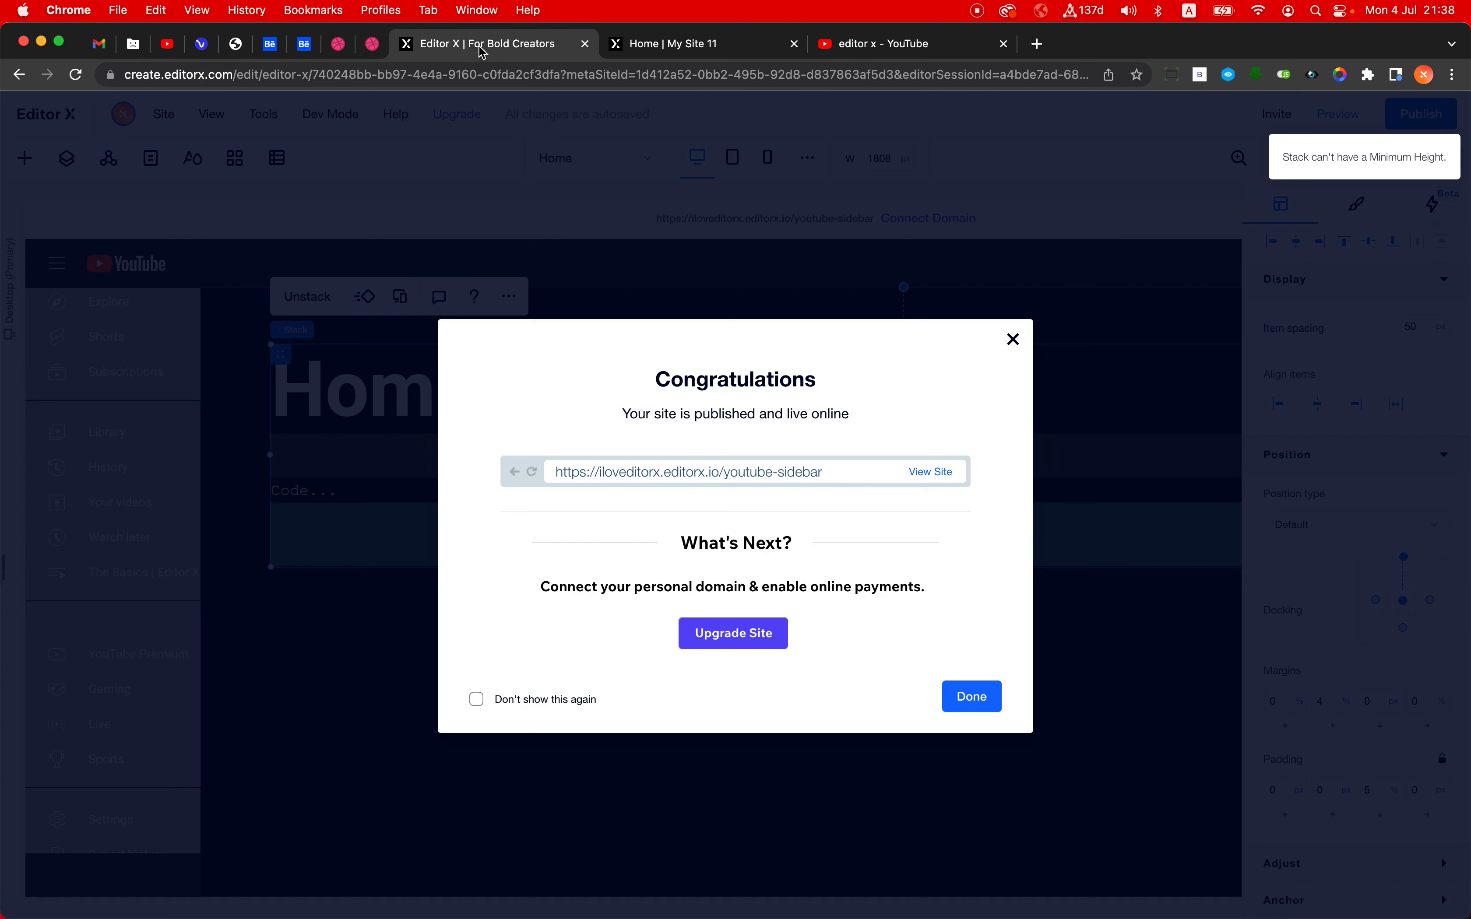
pyautogui.click(363, 403)
pyautogui.click(675, 53)
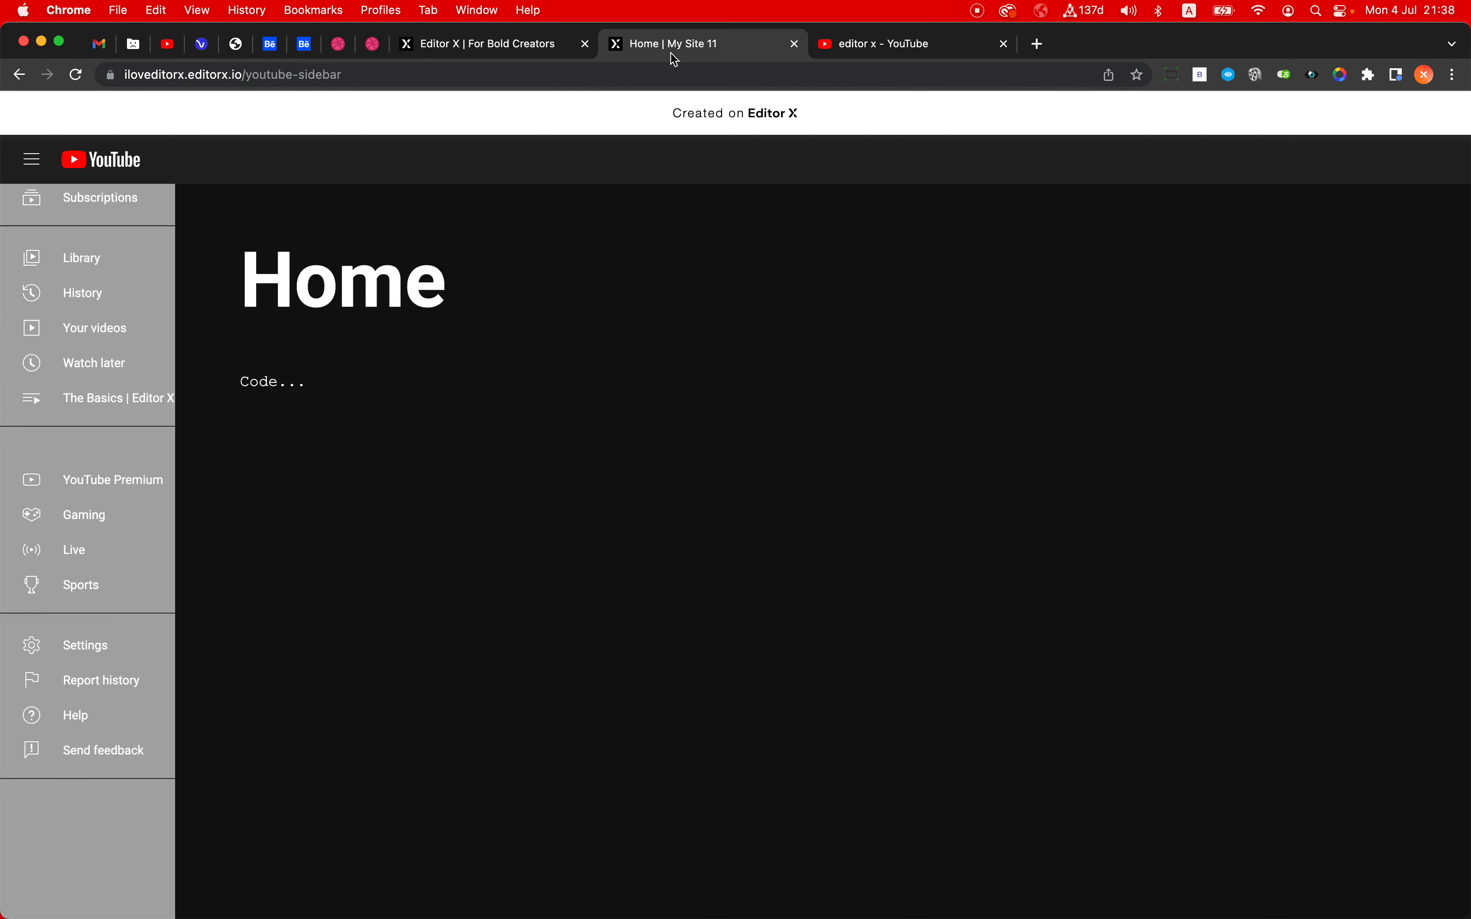
pyautogui.scroll(2, 100, 398)
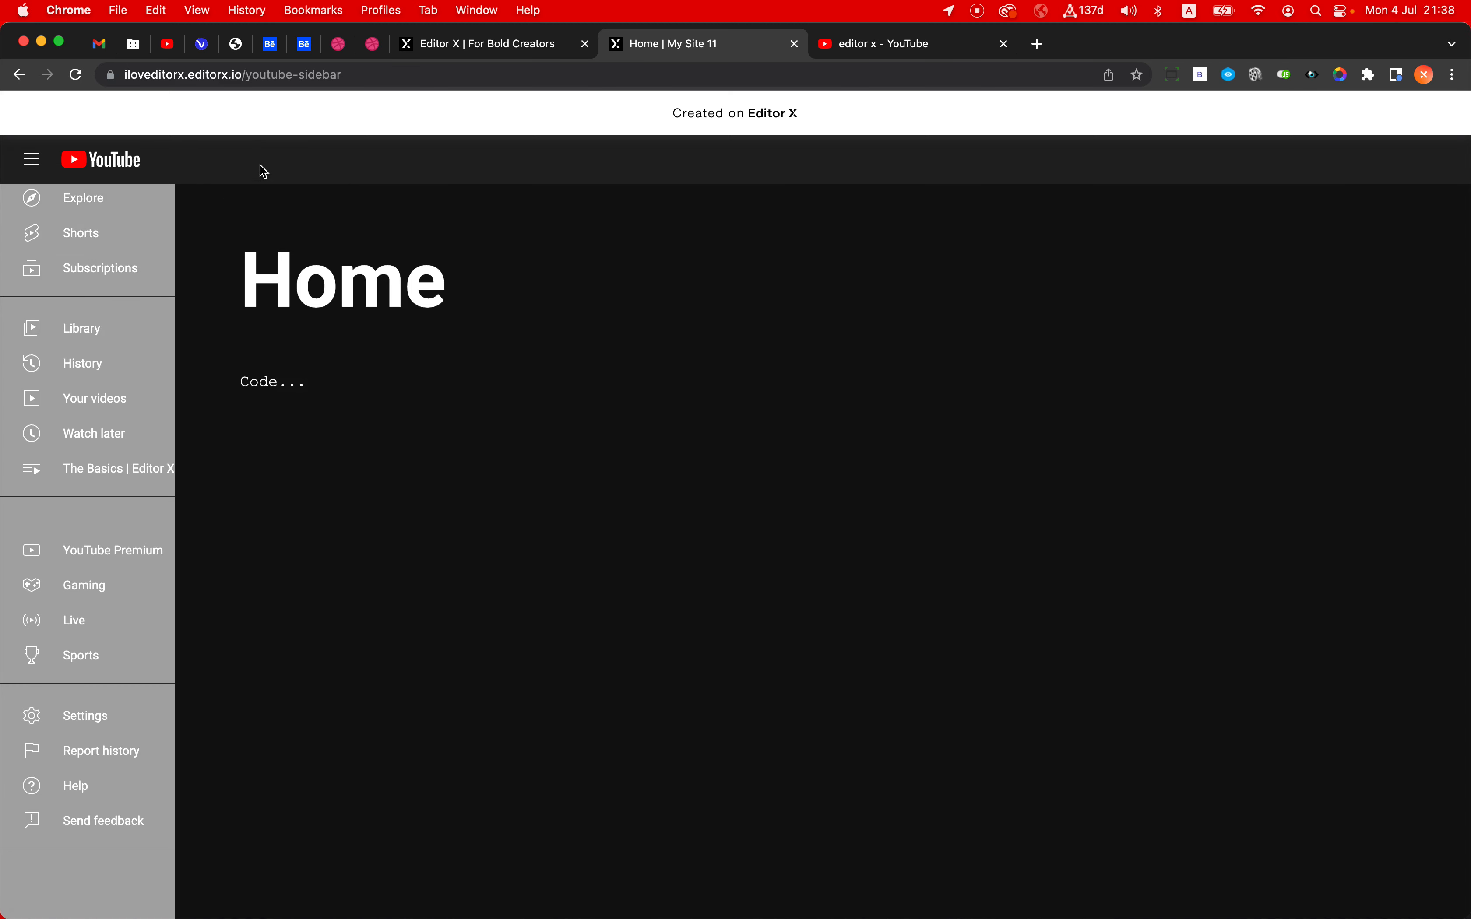
# - Return to the editor and inspect the header's height setting
pyautogui.click(510, 44)
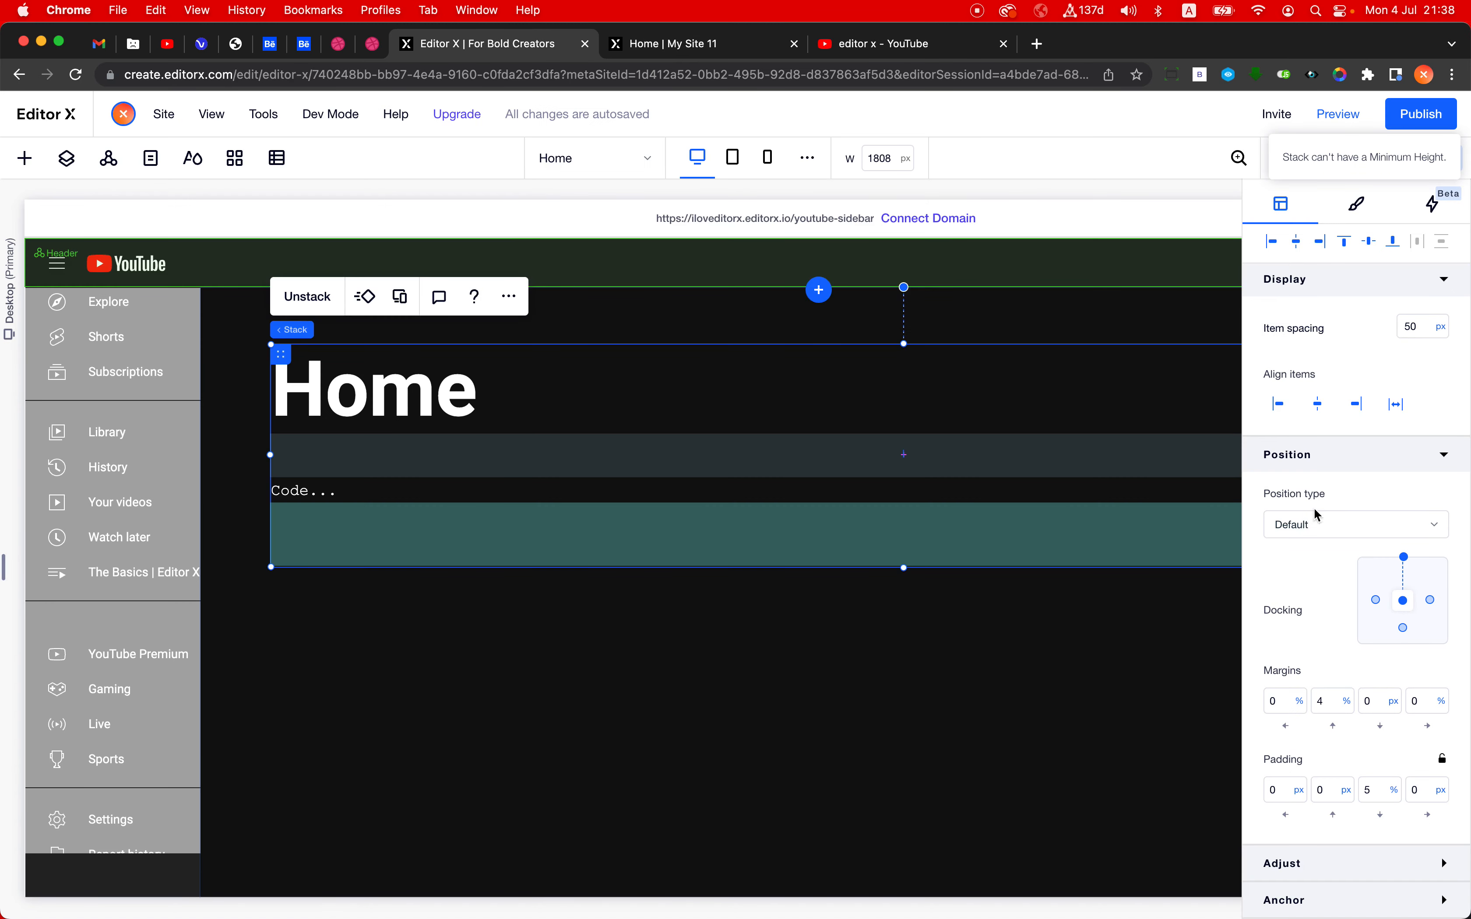
pyautogui.scroll(5, 1435, 452)
pyautogui.click(1424, 486)
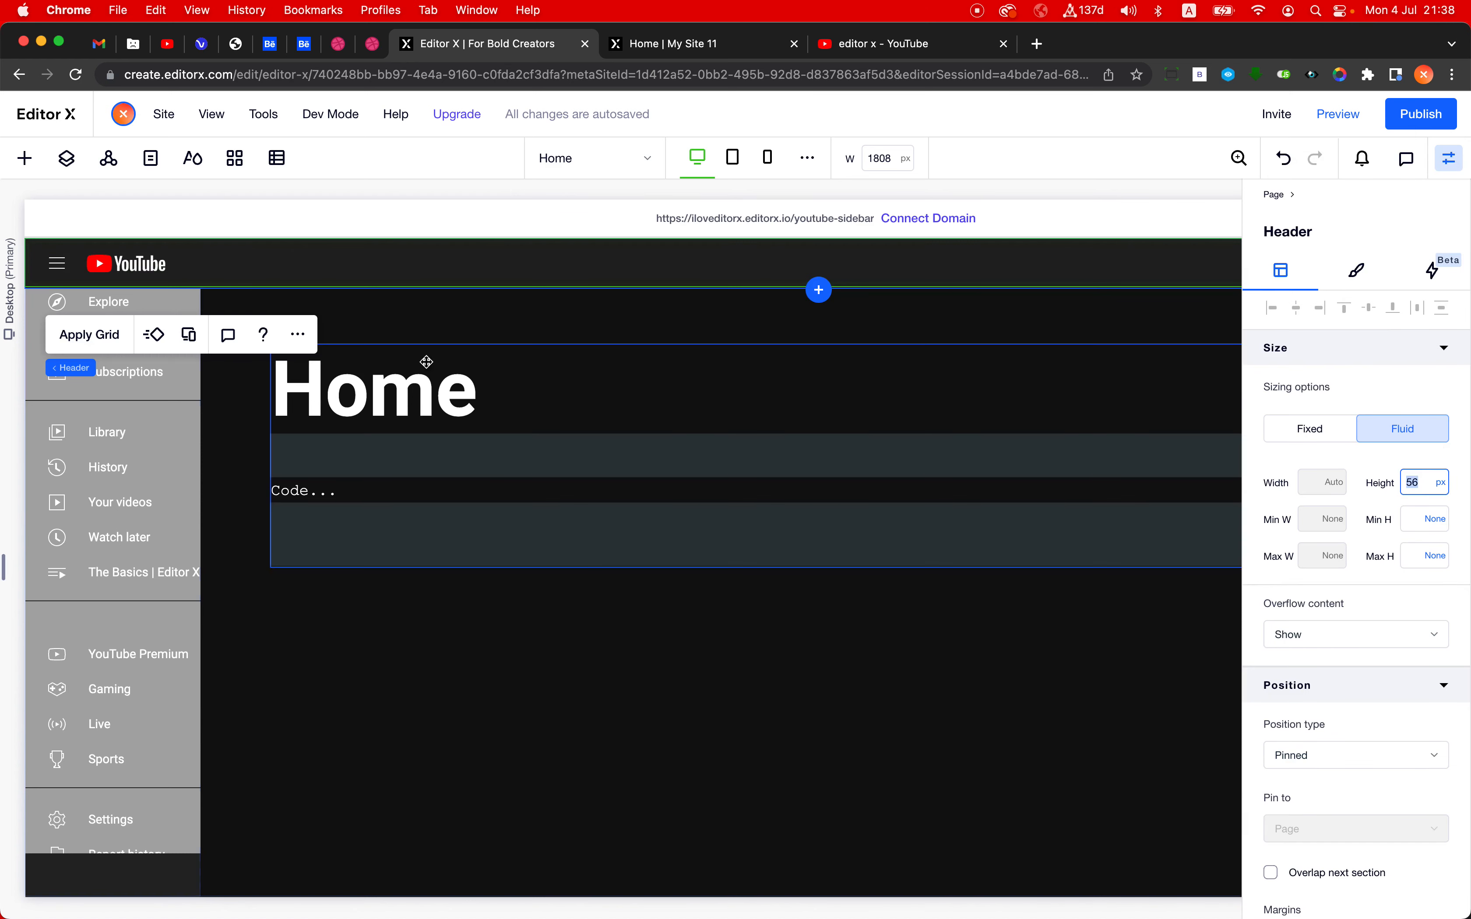
# - In the layers list, rename the inner container that holds the menu stacks to Menu Buttons Container
pyautogui.click(90, 421)
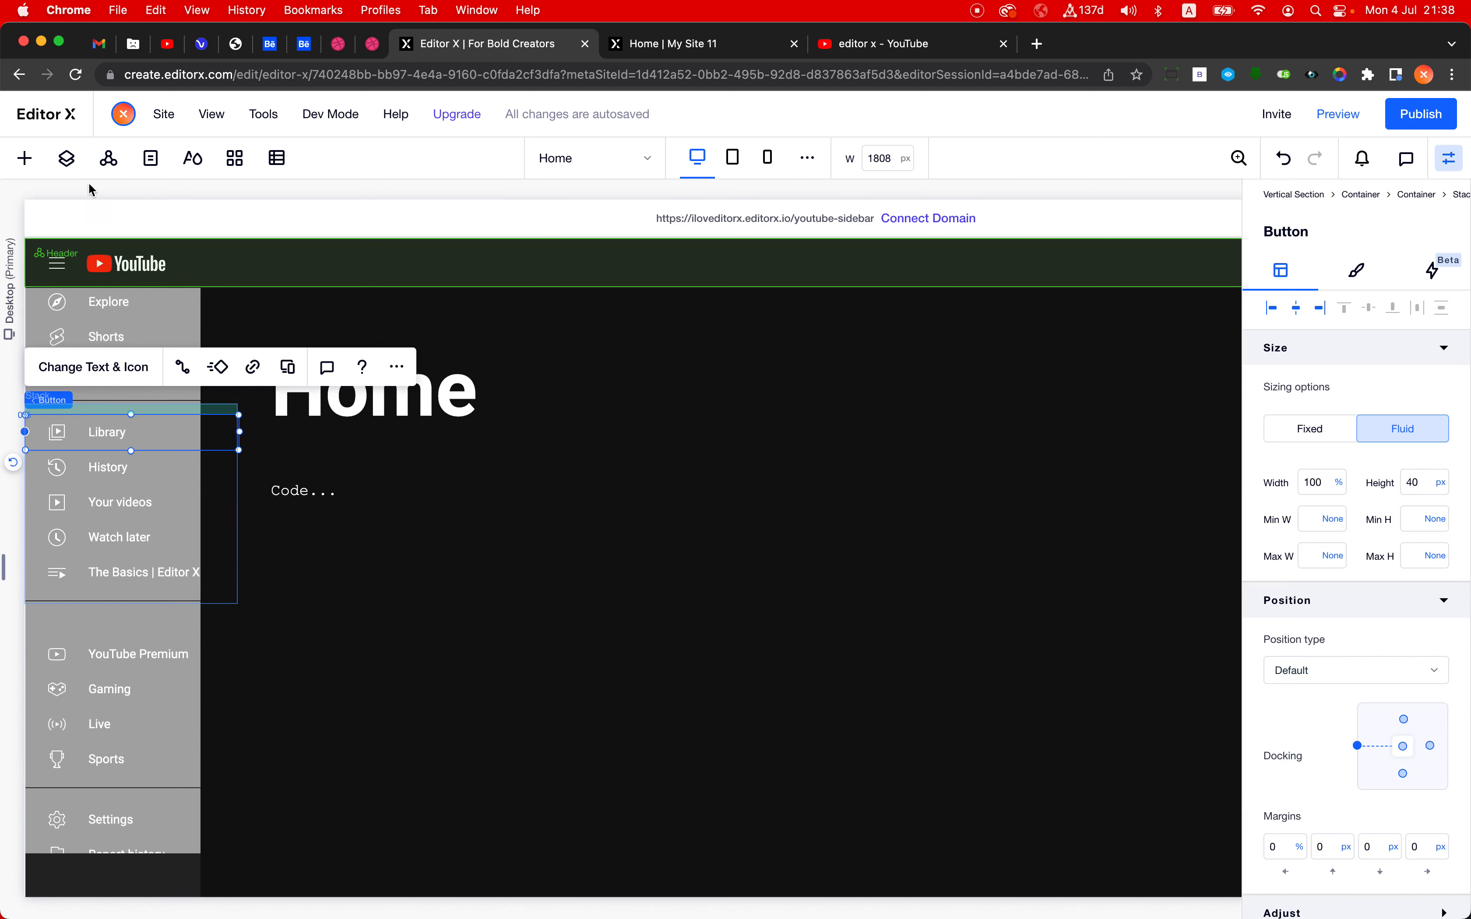
pyautogui.click(67, 158)
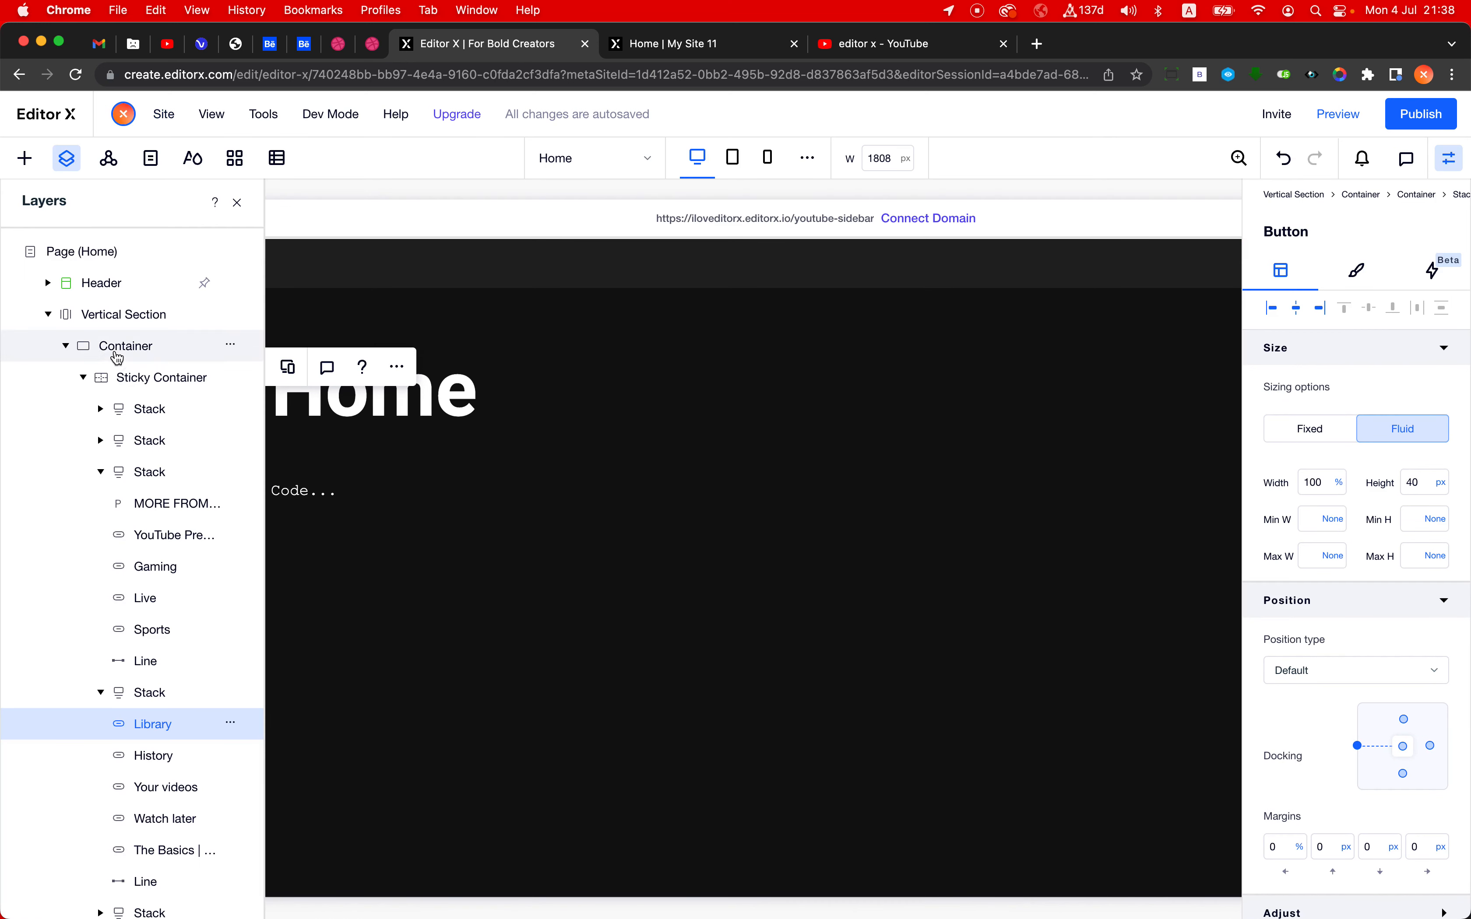
pyautogui.click(156, 349)
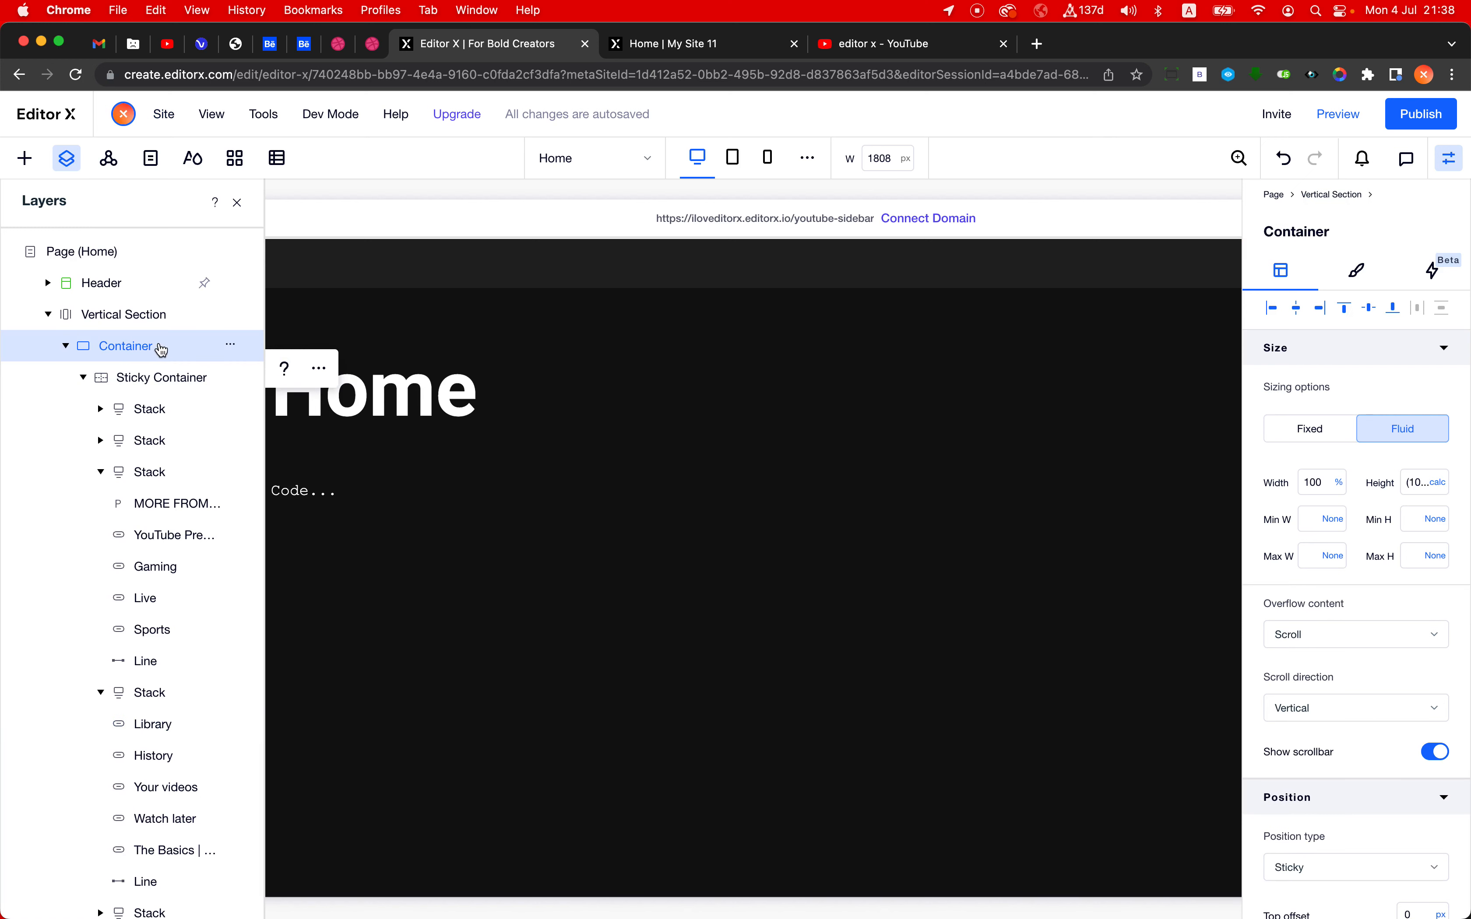
pyautogui.click(163, 383)
pyautogui.click(162, 380)
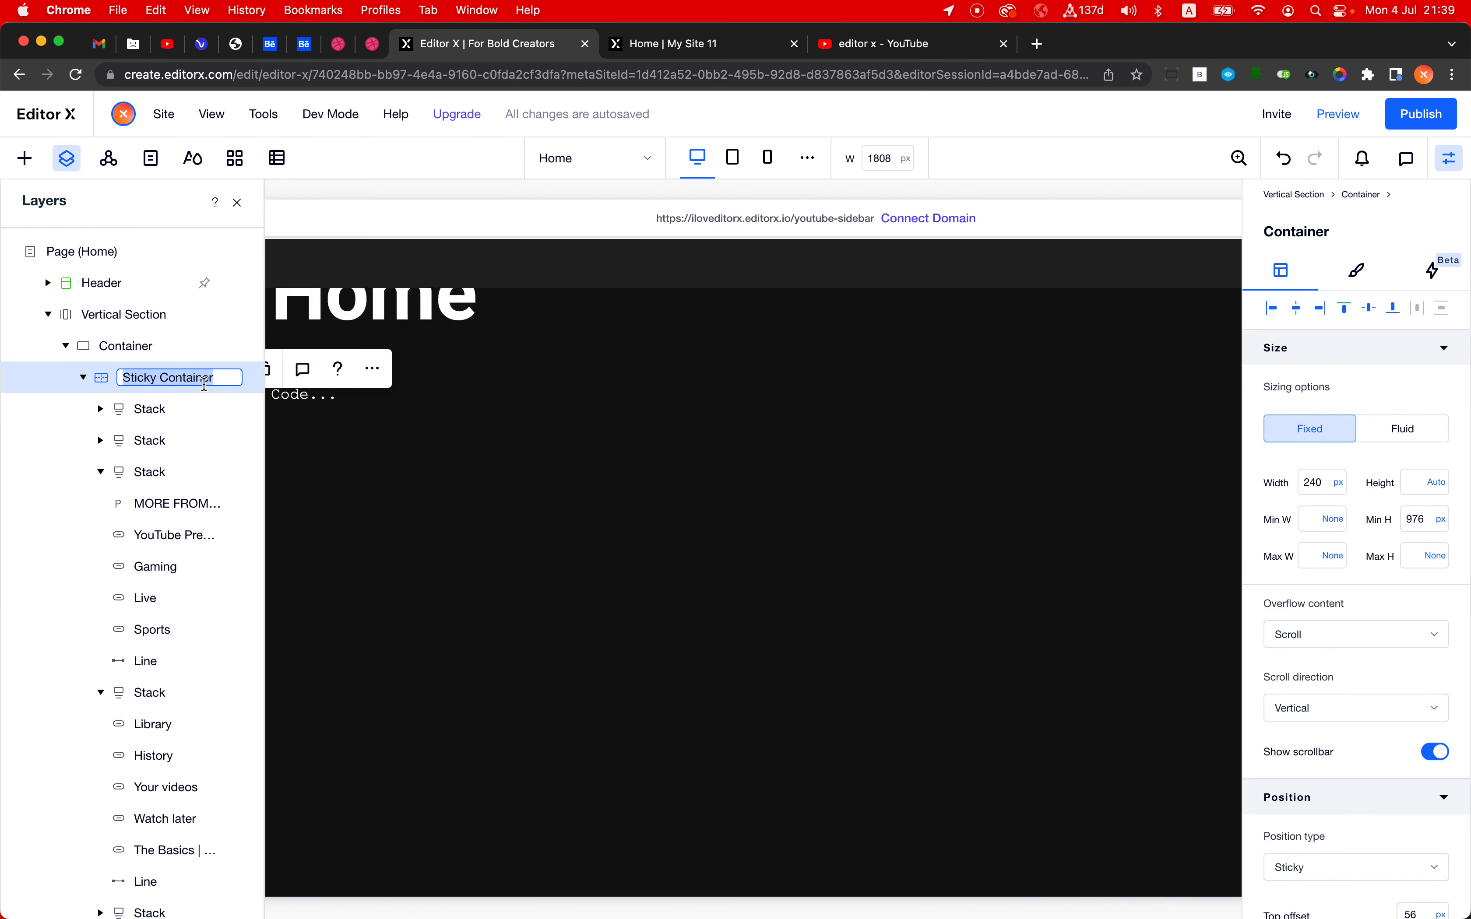
pyautogui.click(122, 378)
pyautogui.moveTo(122, 377); pyautogui.dragTo(159, 378)
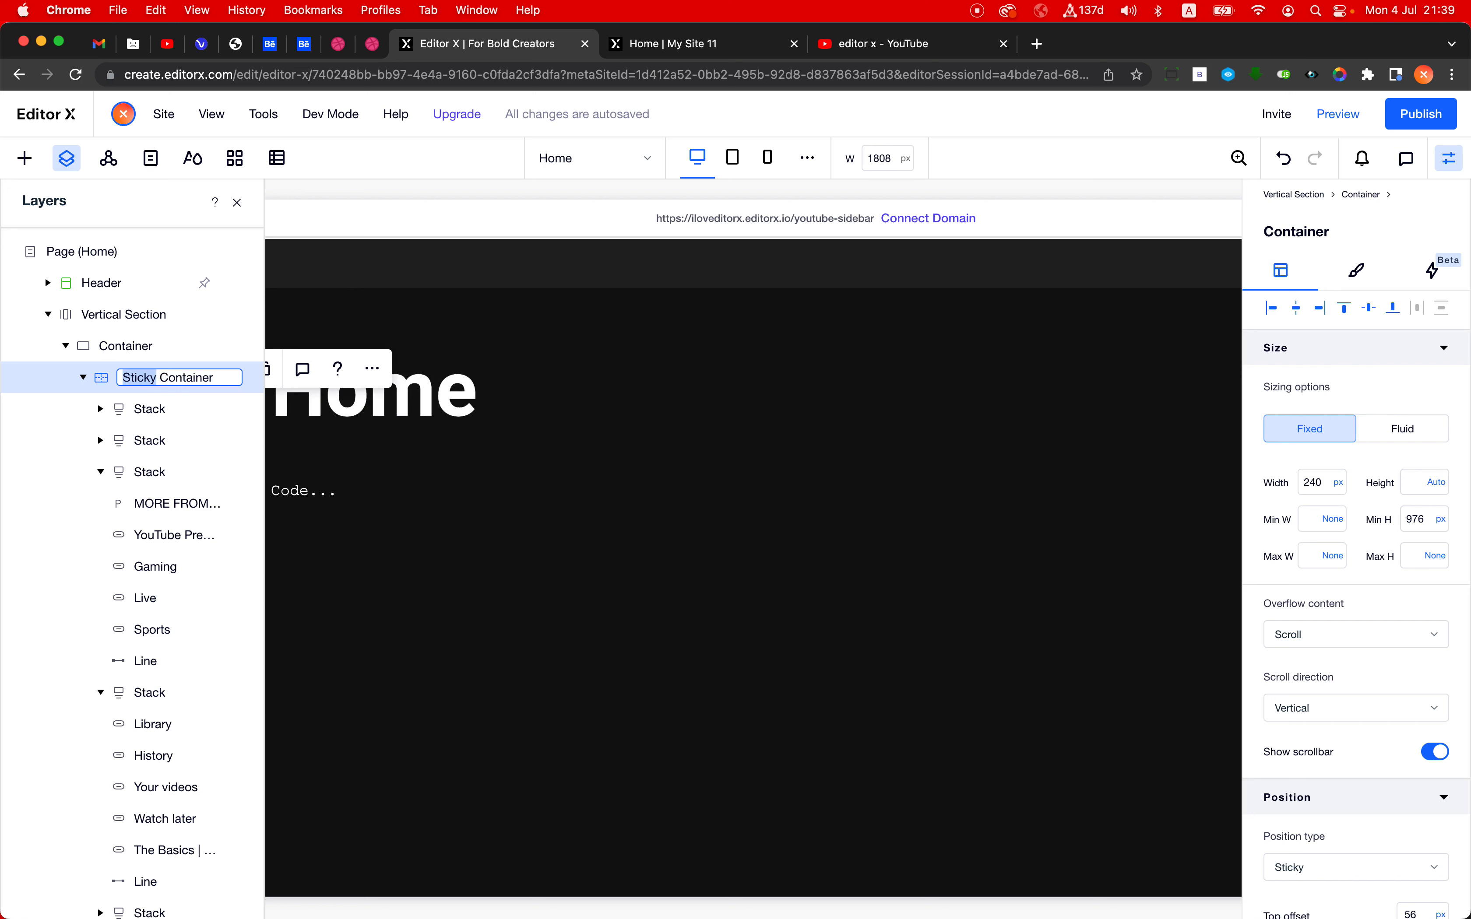
pyautogui.write('Menu Bu')
pyautogui.write('ttons C...')
pyautogui.press('Return')
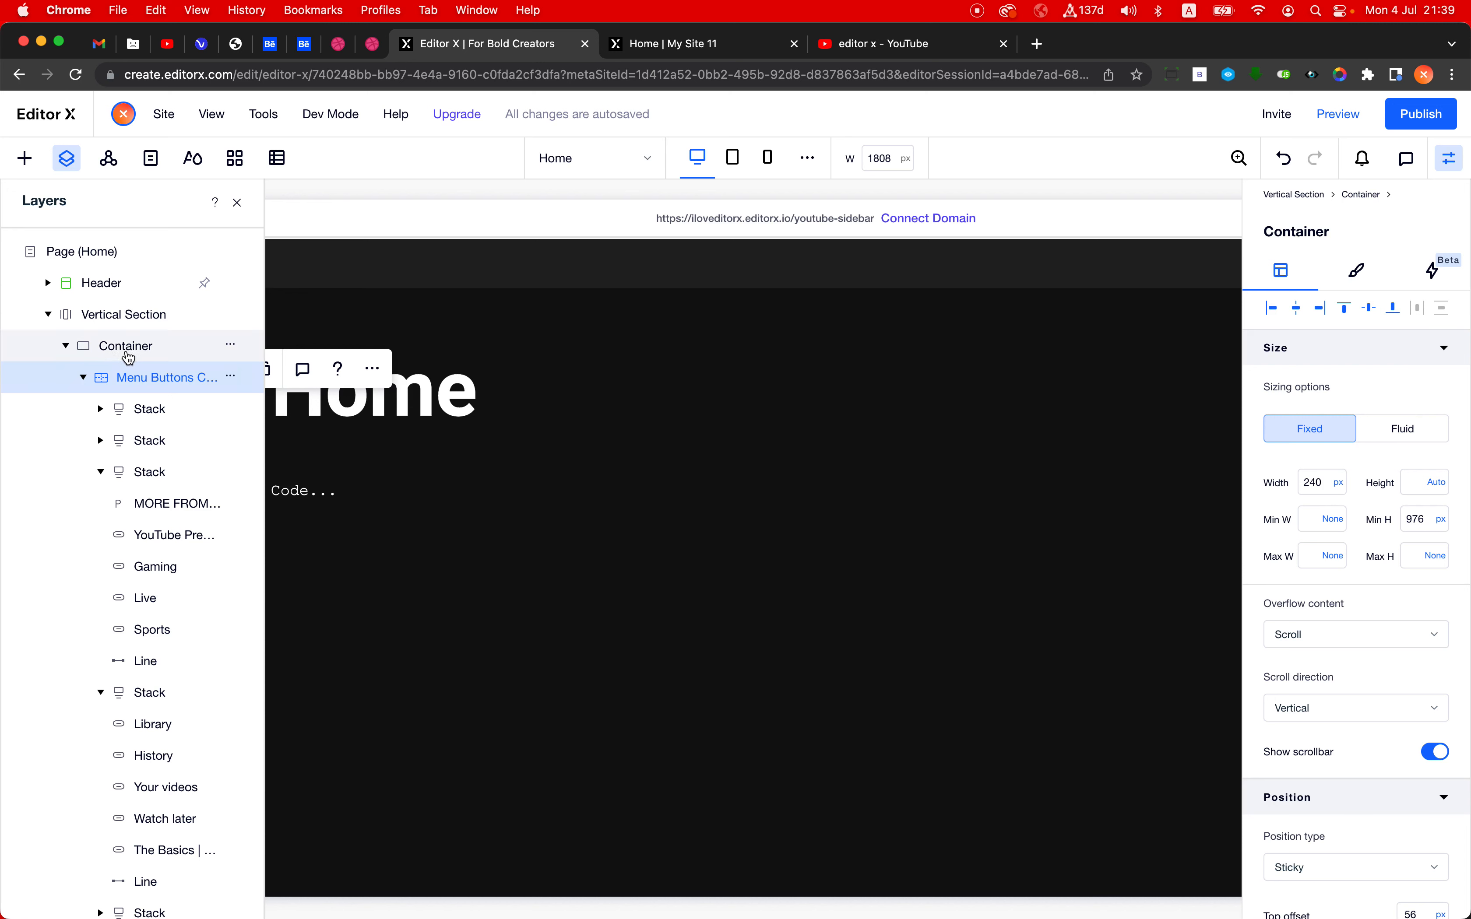
# - Rename the outer container in the vertical section to Sticky Container
pyautogui.click(128, 358)
pyautogui.doubleClick(162, 353)
pyautogui.press('Left')
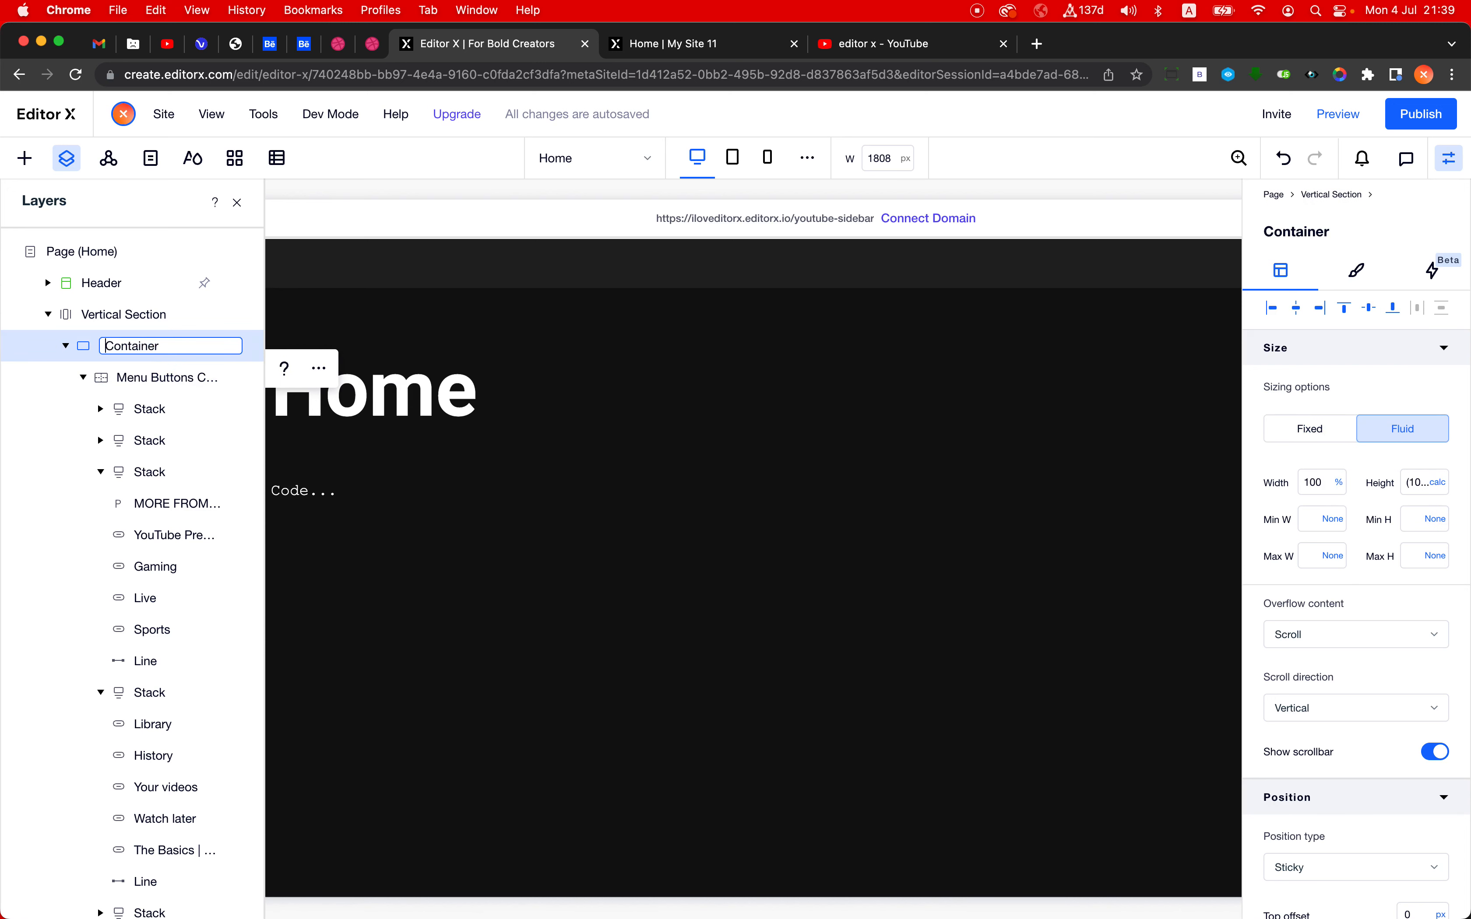
pyautogui.write('Sticky')
pyautogui.press('Return')
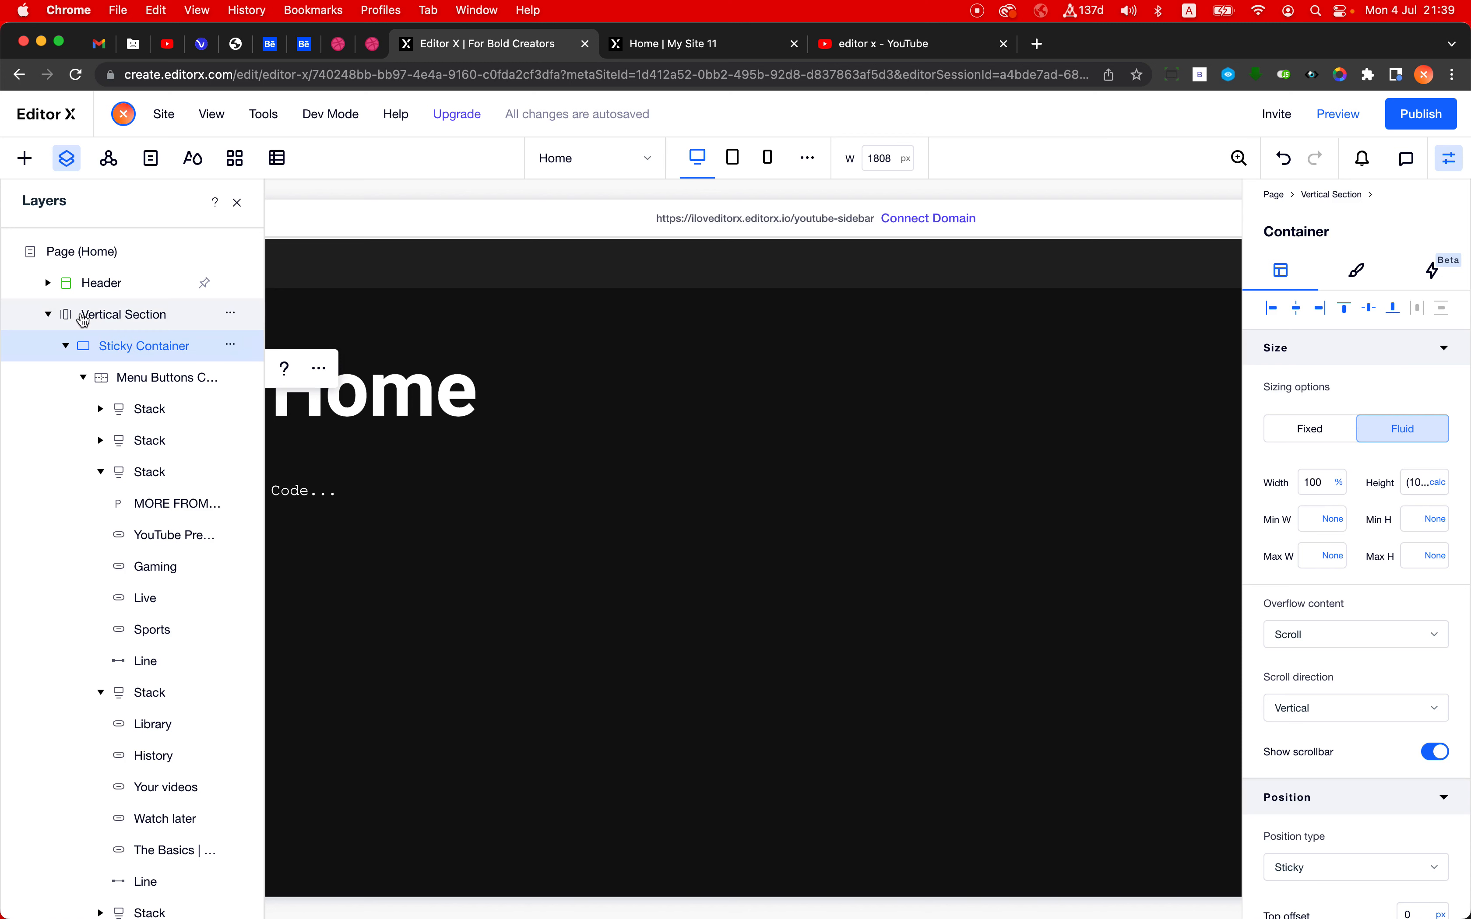
# - Close the layers list, set the sticky container's top padding to 56 px, and select the parent vertical section
pyautogui.click(237, 202)
pyautogui.scroll(-5, 1360, 782)
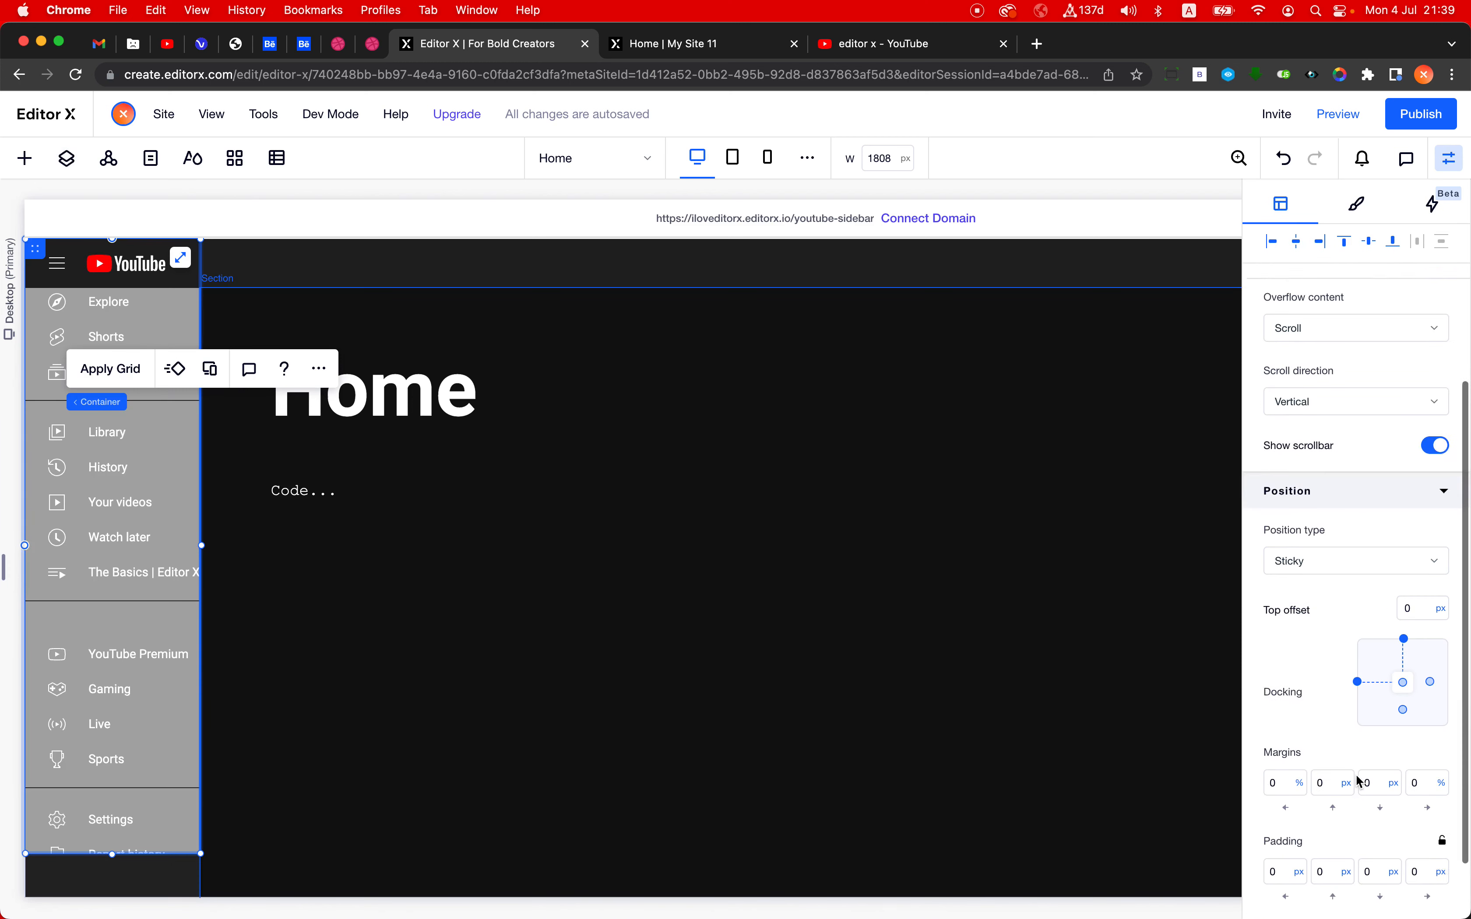
pyautogui.scroll(-3, 1360, 783)
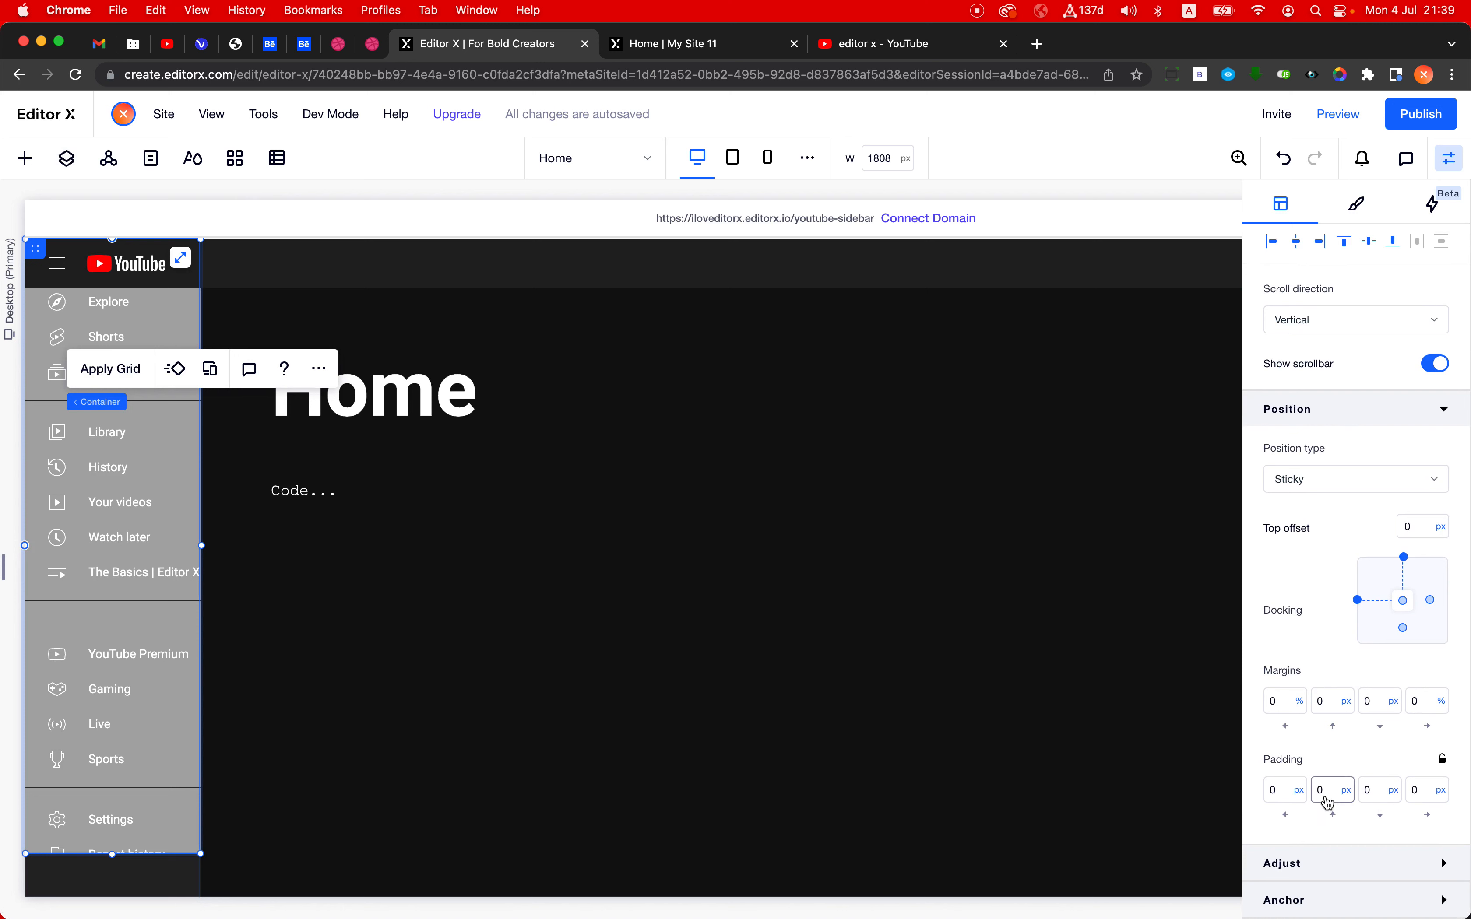
pyautogui.click(1325, 797)
pyautogui.write('56')
pyautogui.press('Return')
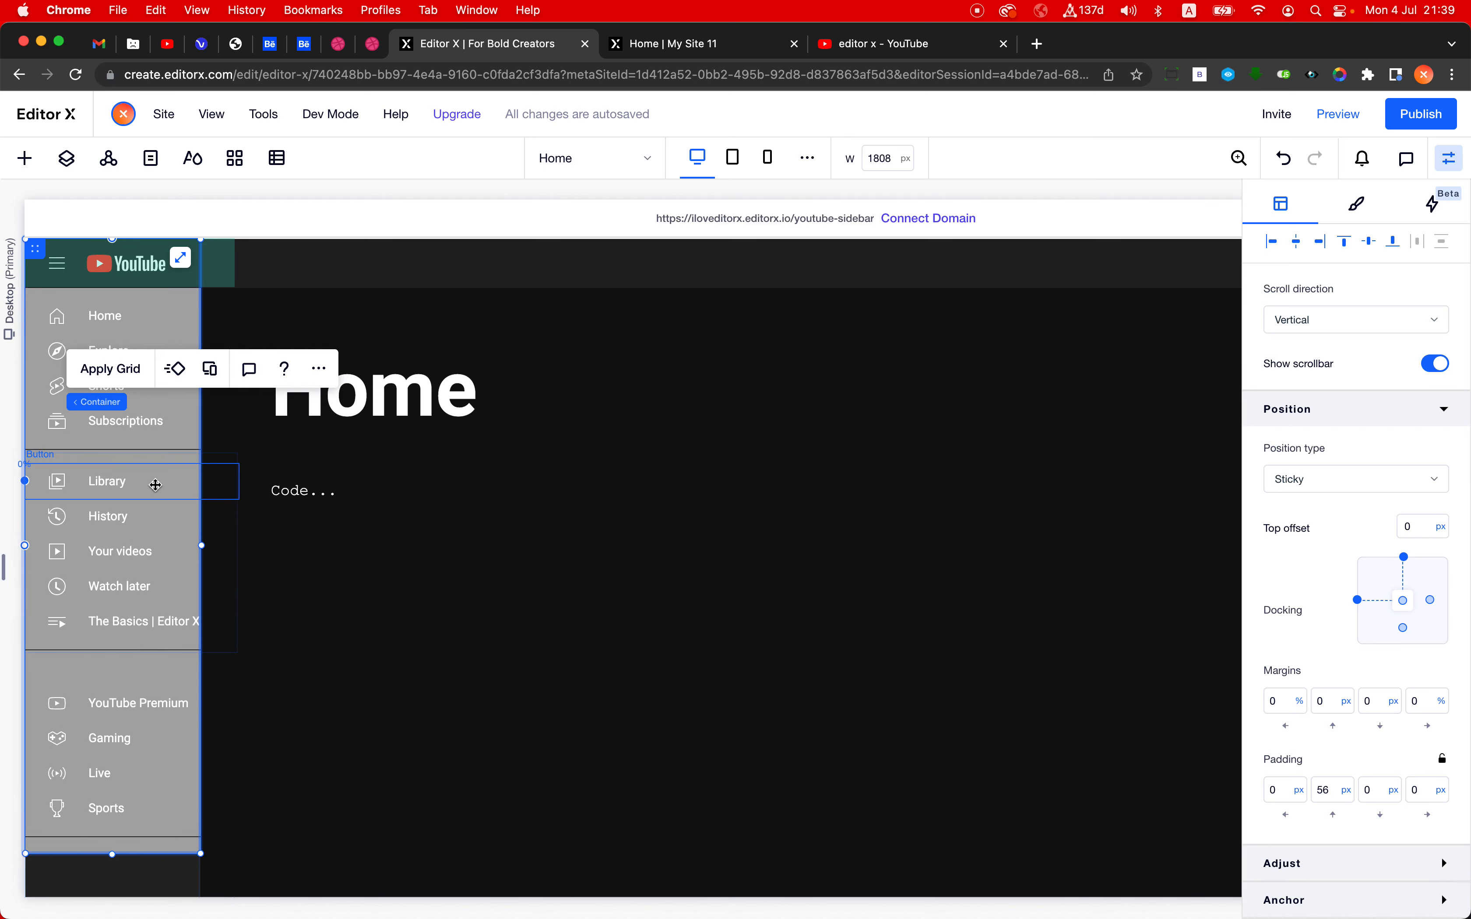
pyautogui.click(116, 405)
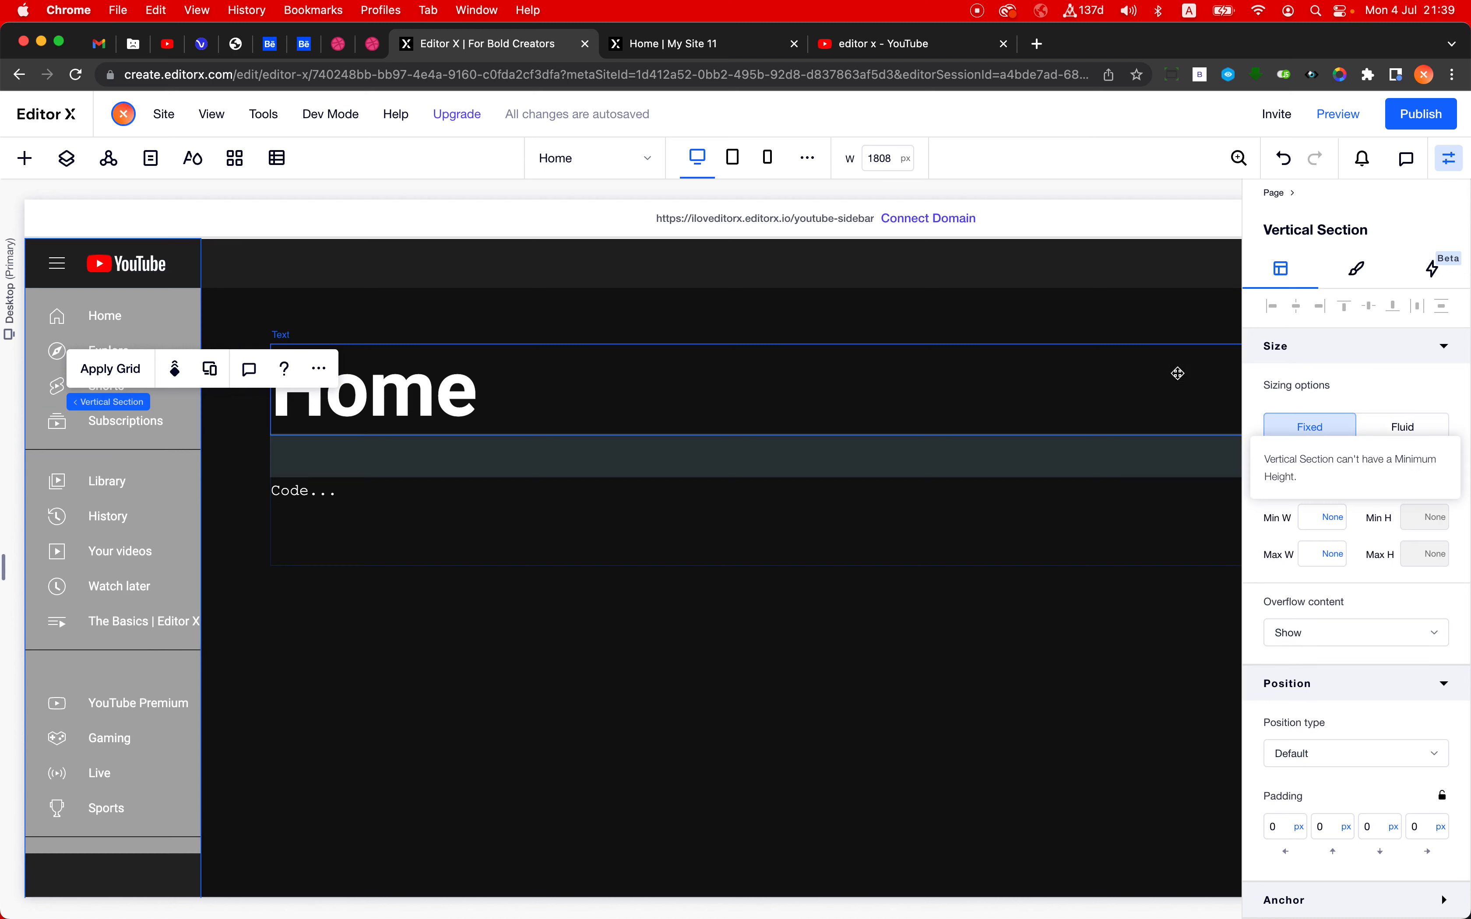
# - Set the vertical section's background color opacity to 5%
pyautogui.click(1358, 278)
pyautogui.click(1413, 482)
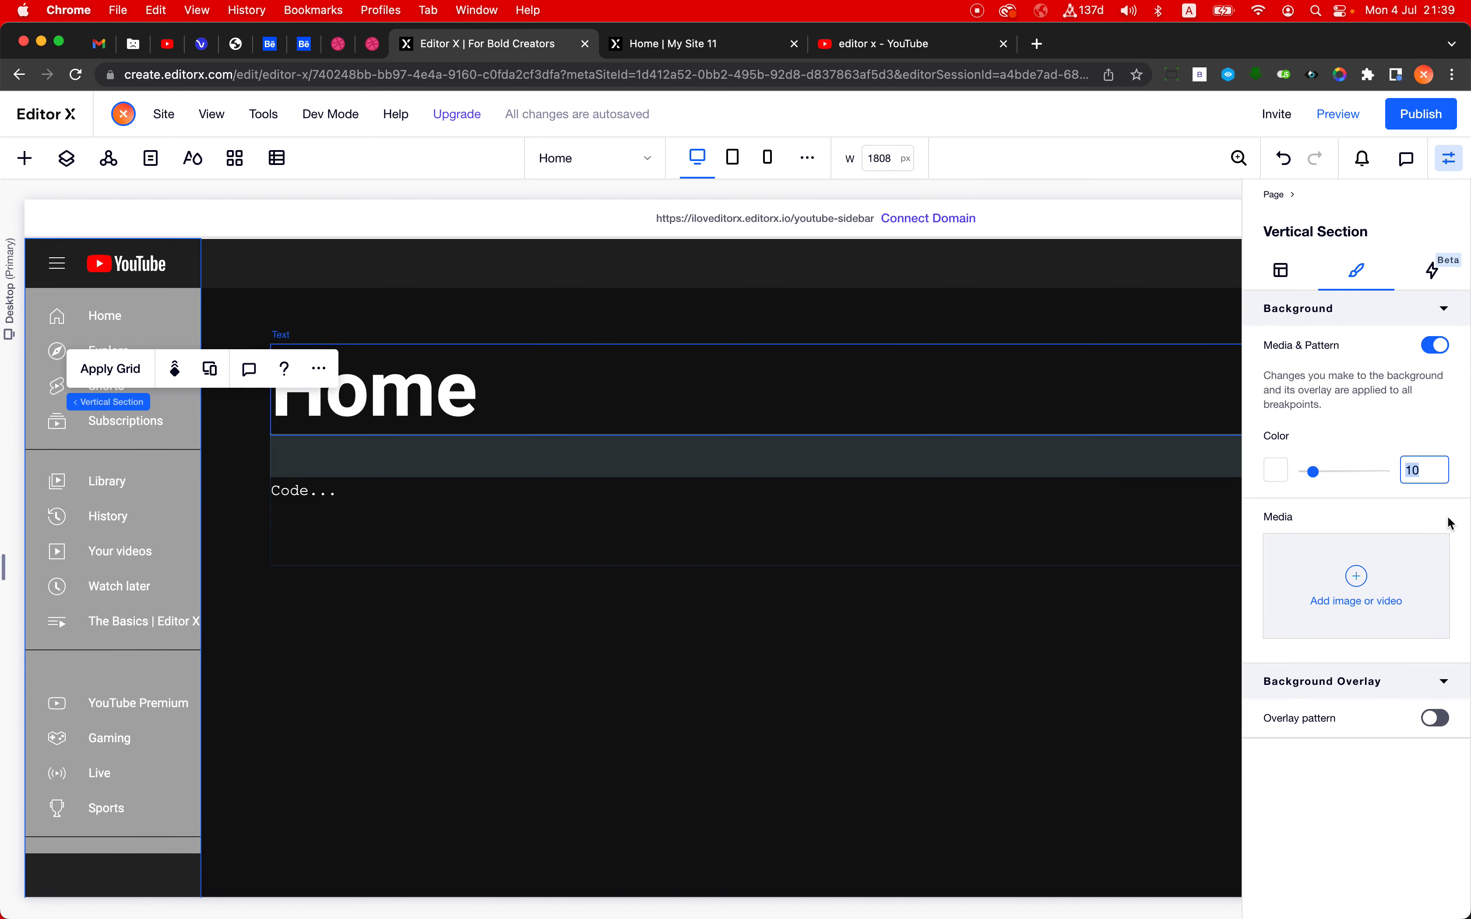
pyautogui.write('5')
pyautogui.press('Return')
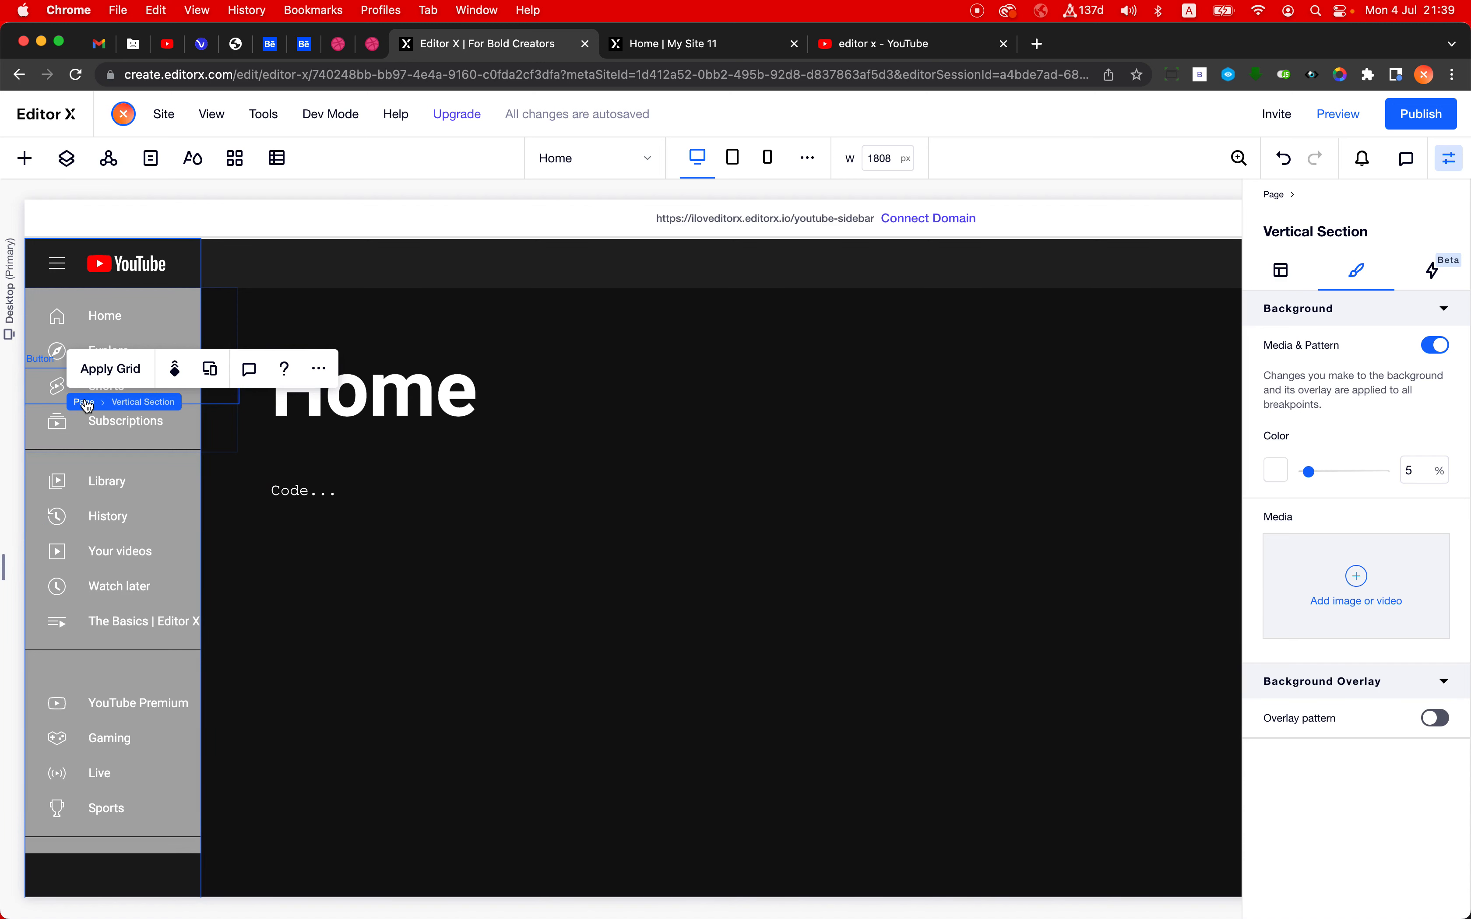
# - Select the outer sticky container around the menu buttons container and set its background opacity to 0%
pyautogui.click(147, 456)
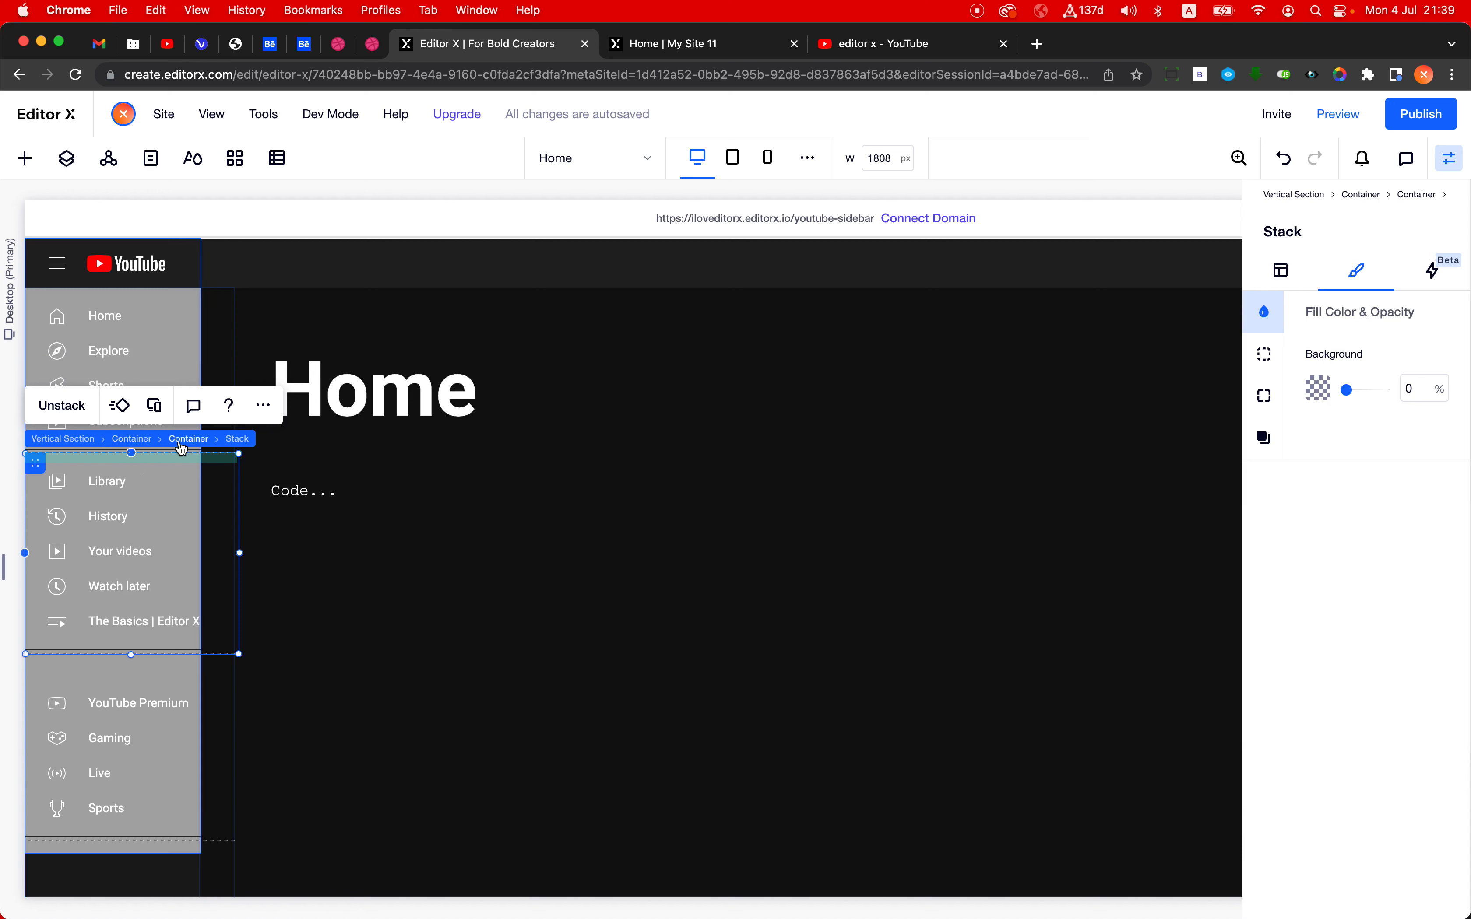
pyautogui.click(180, 441)
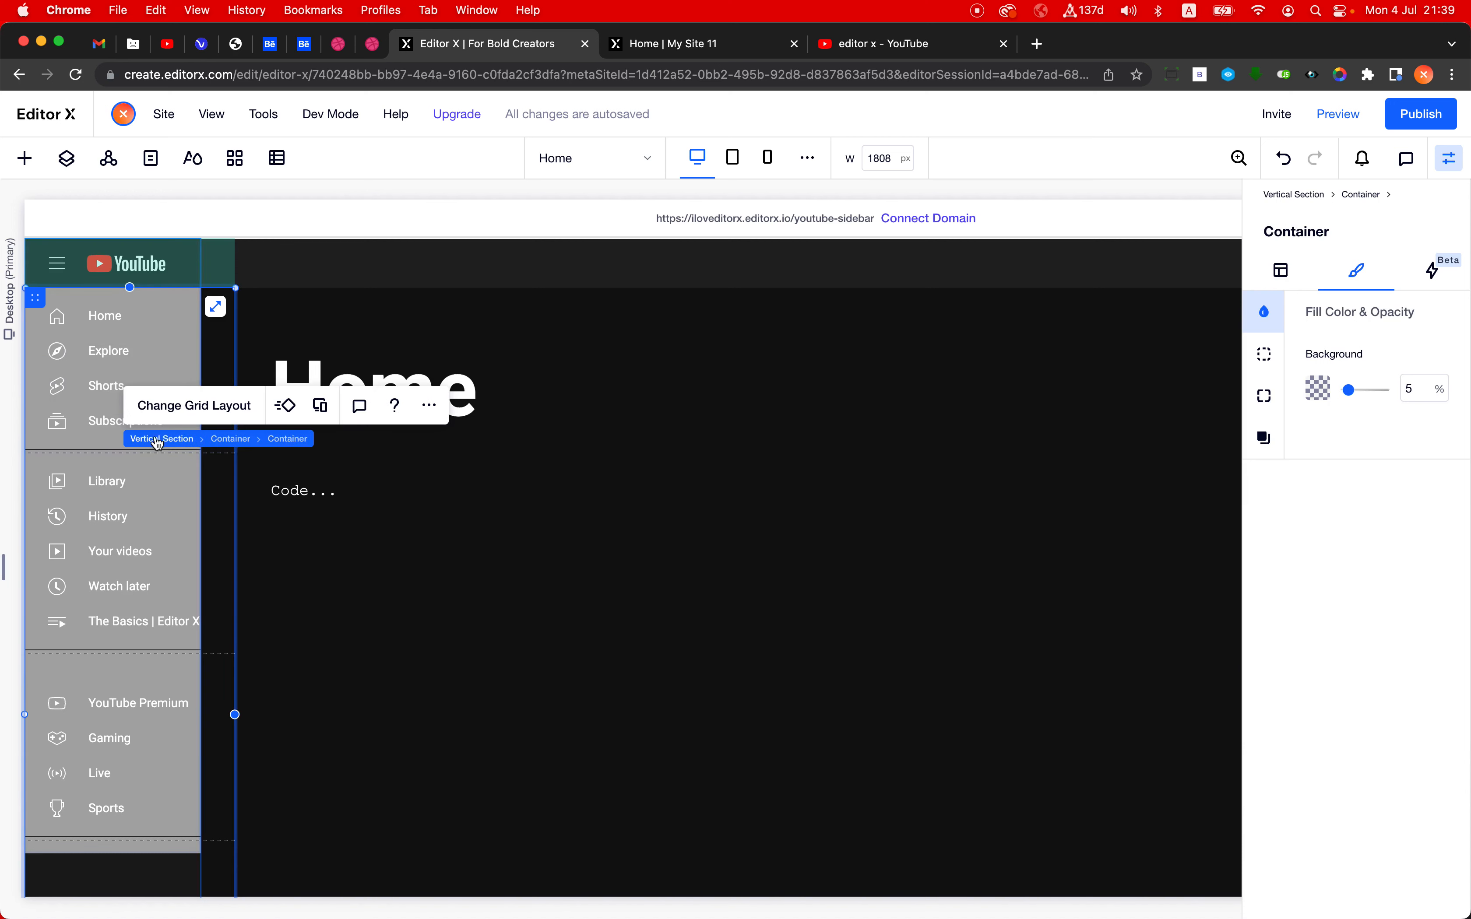
pyautogui.click(225, 438)
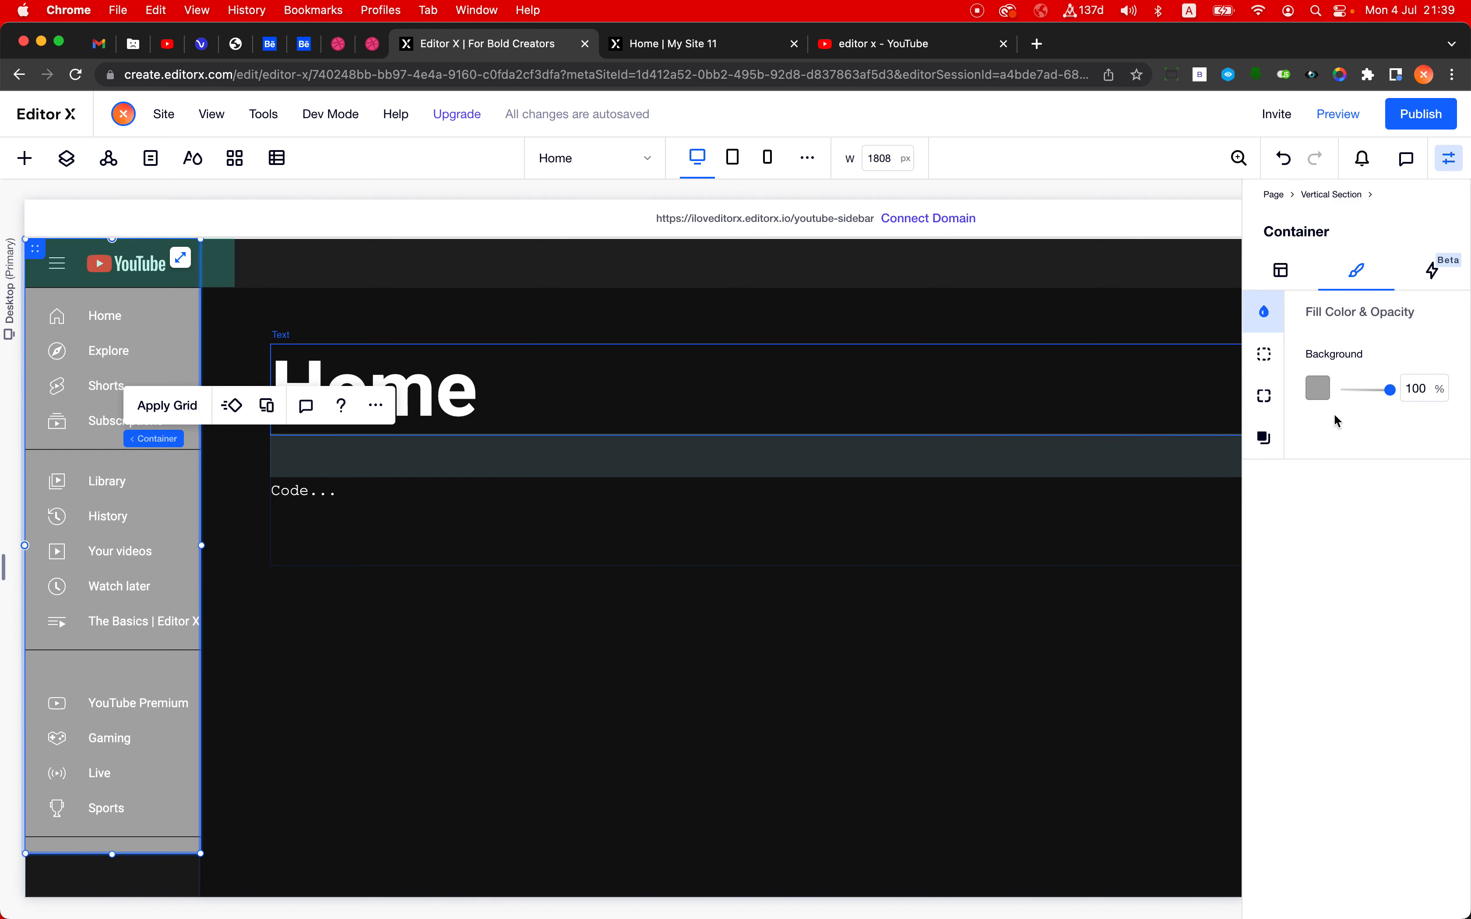
pyautogui.doubleClick(1416, 390)
pyautogui.write('0')
pyautogui.press('Return')
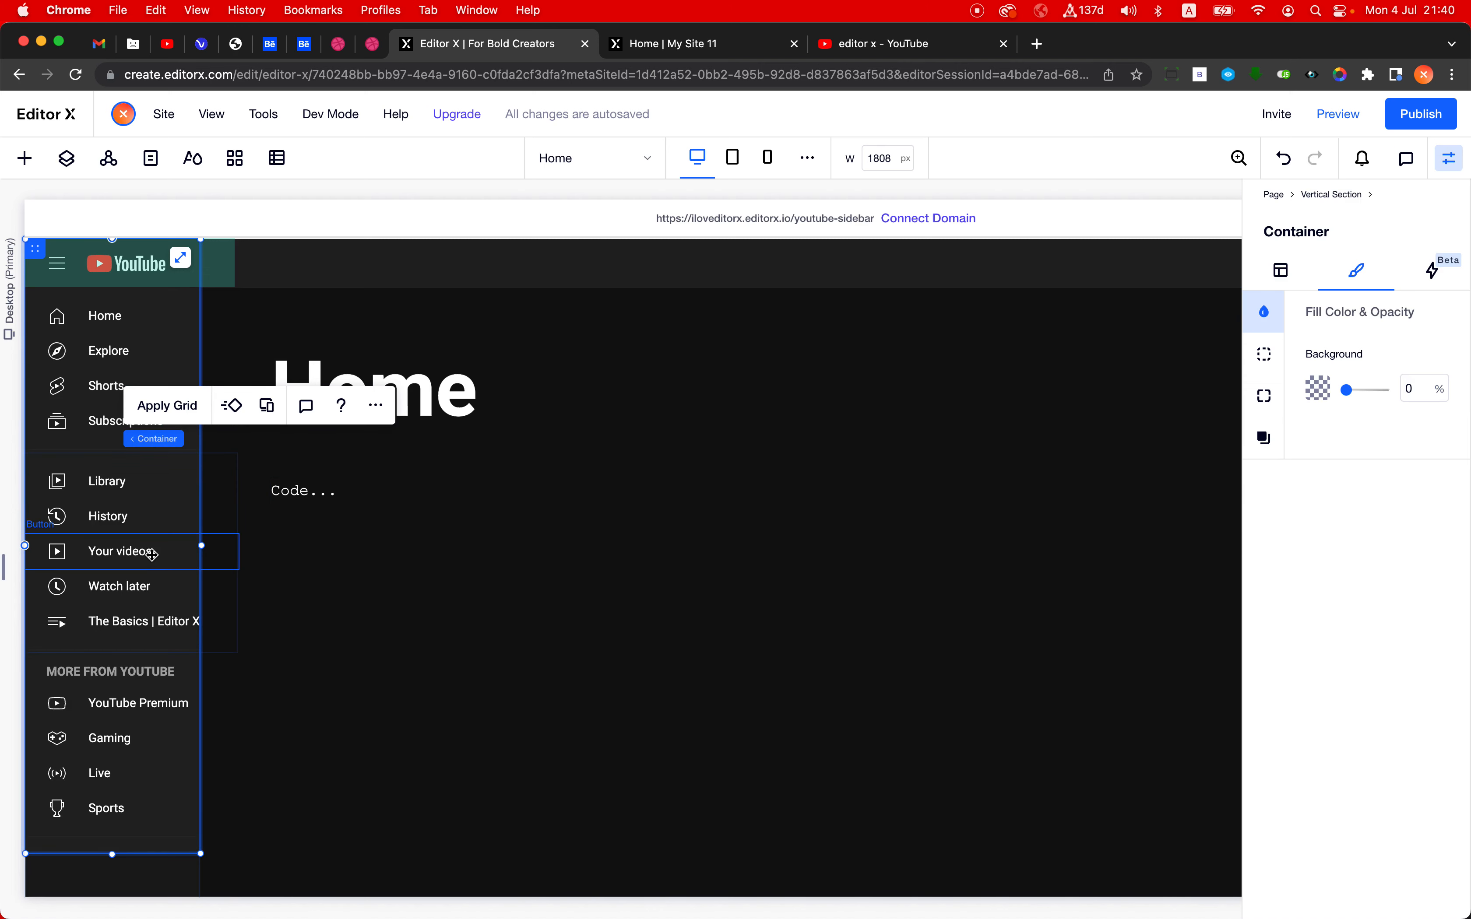
# - Switch to the layout settings and select the inner container that holds the menu stacks
pyautogui.click(1279, 271)
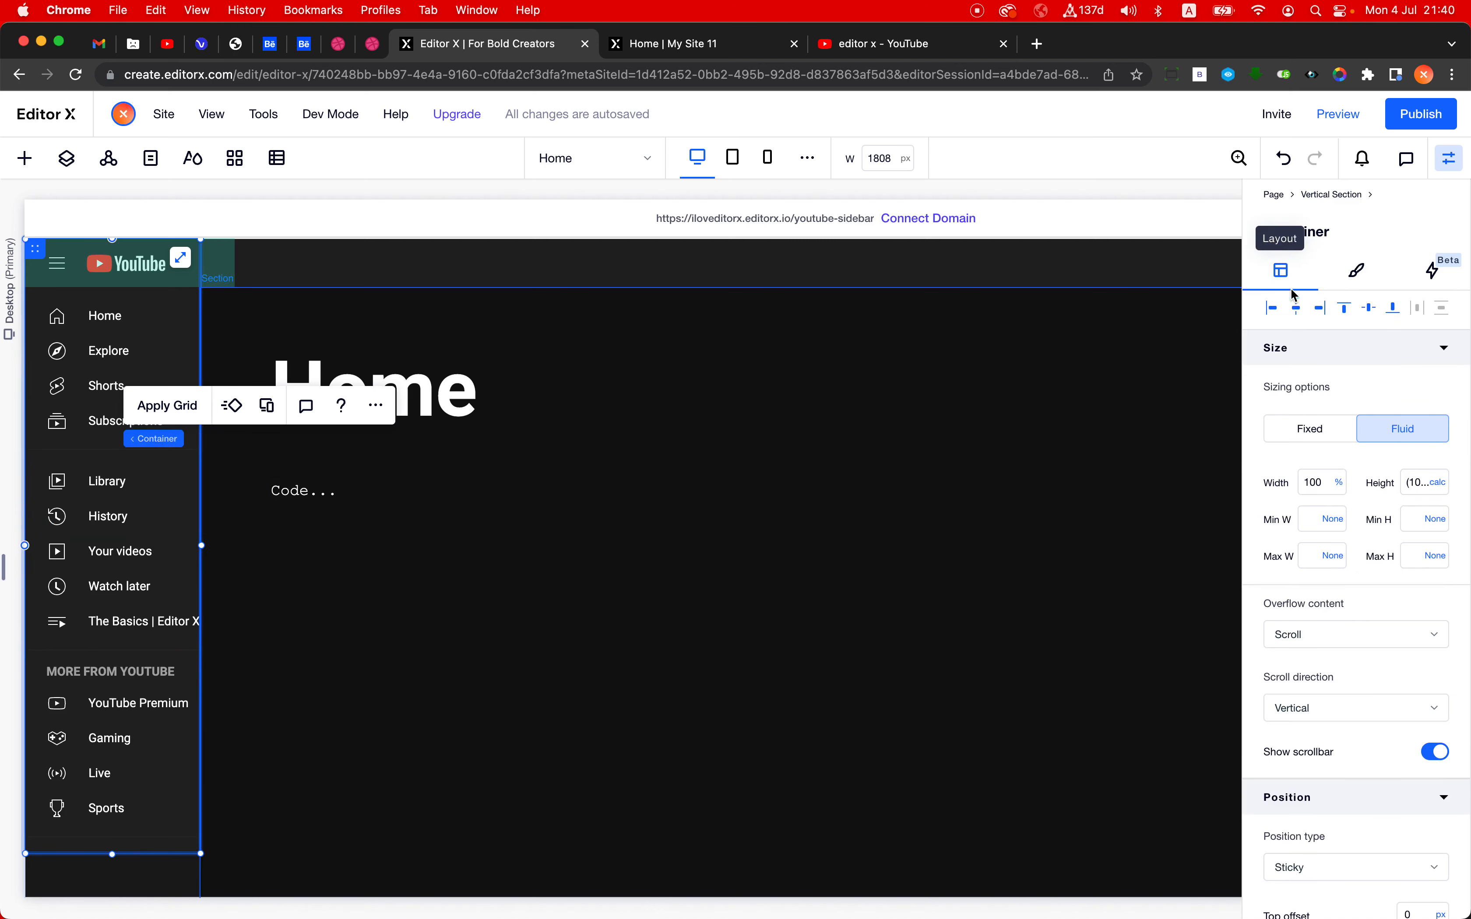
pyautogui.click(100, 447)
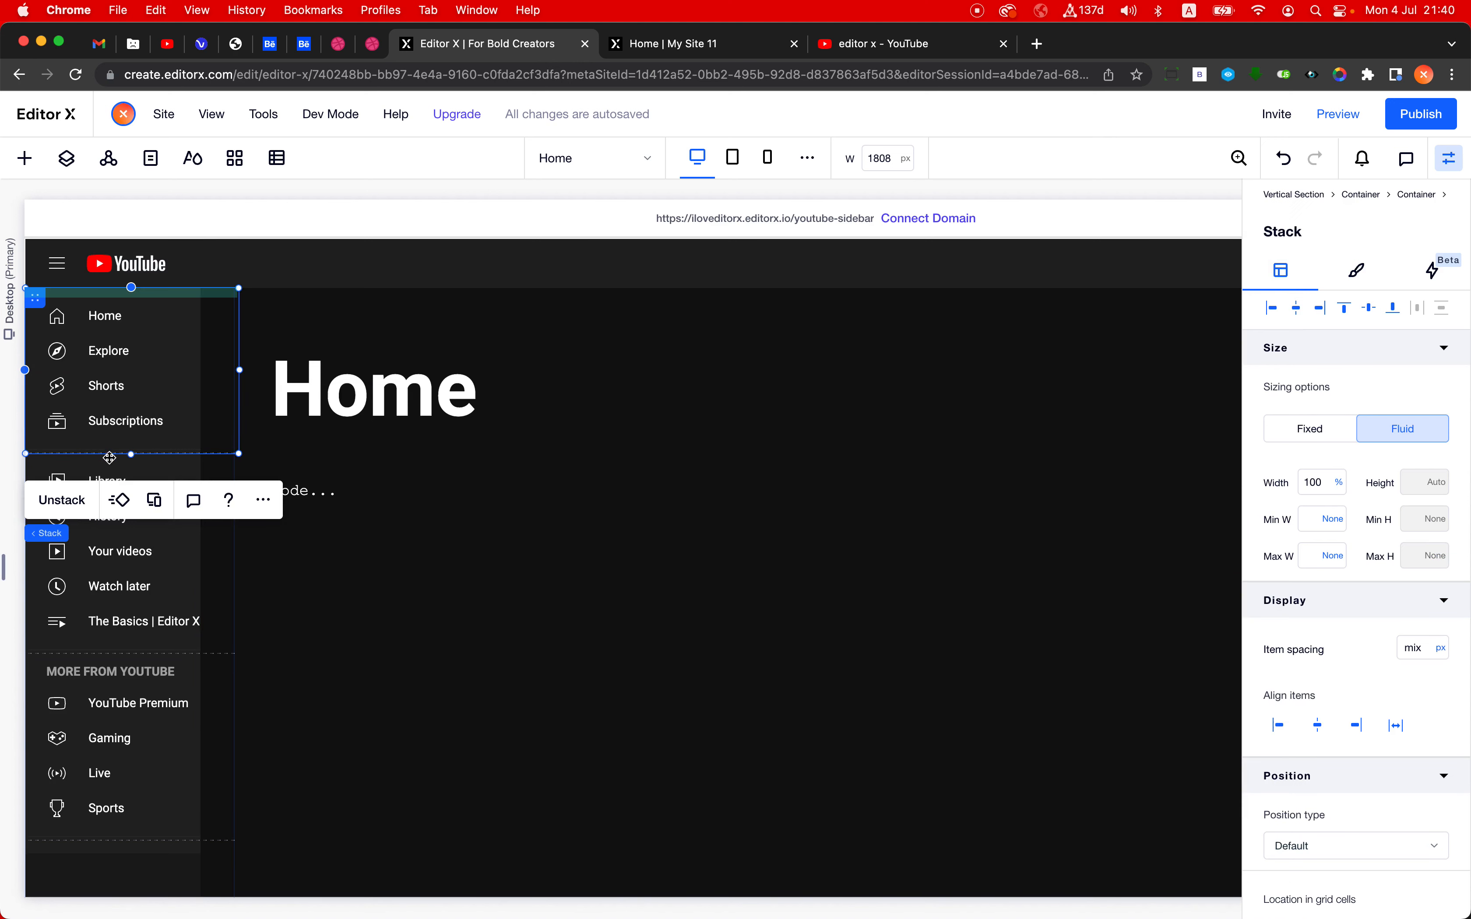
pyautogui.click(188, 535)
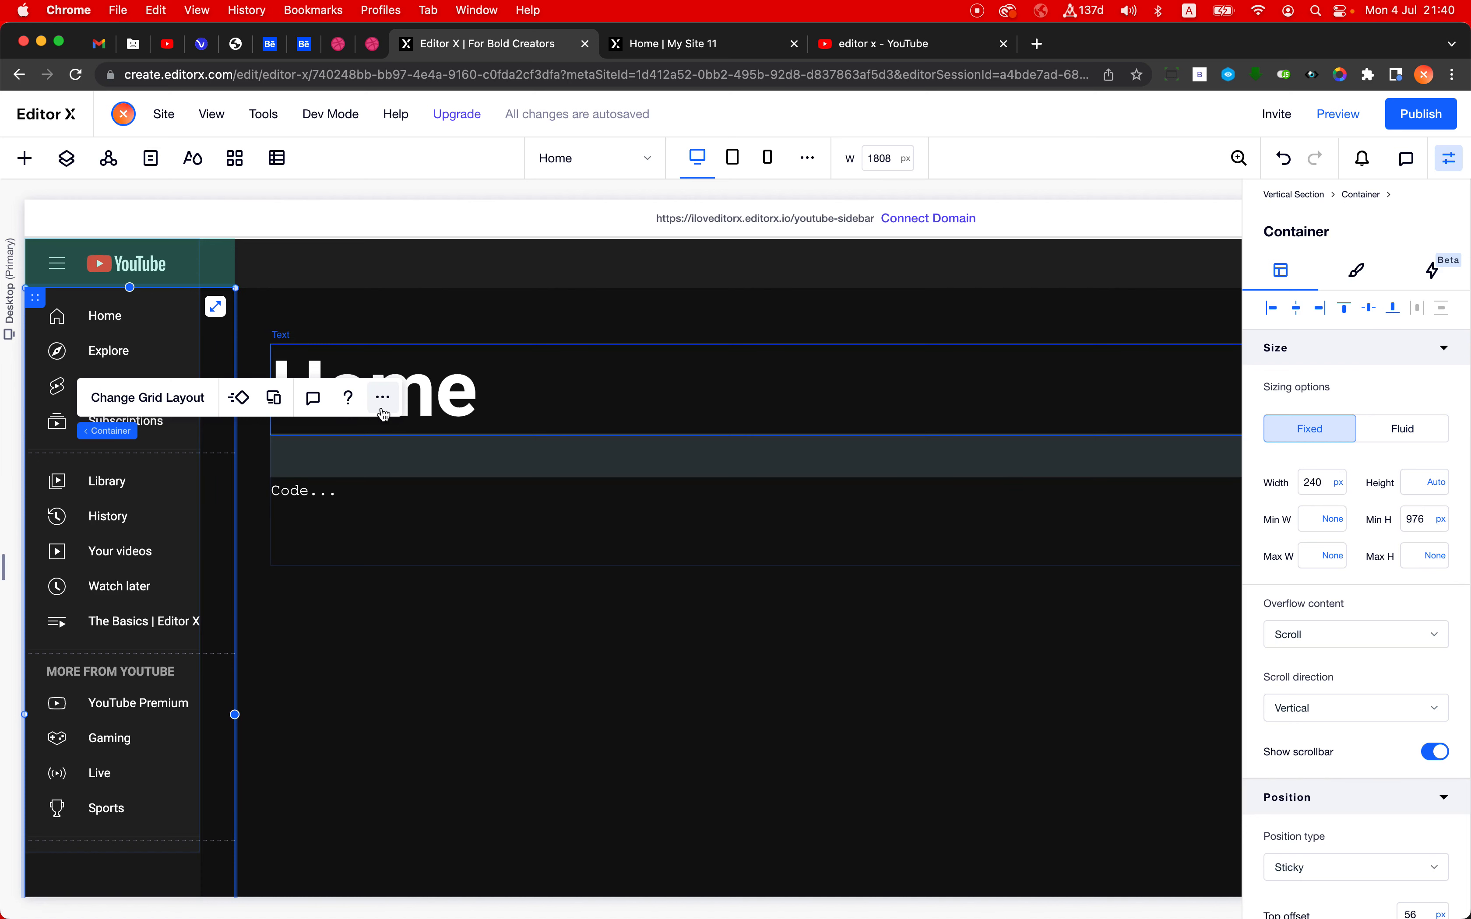
pyautogui.moveTo(111, 434)
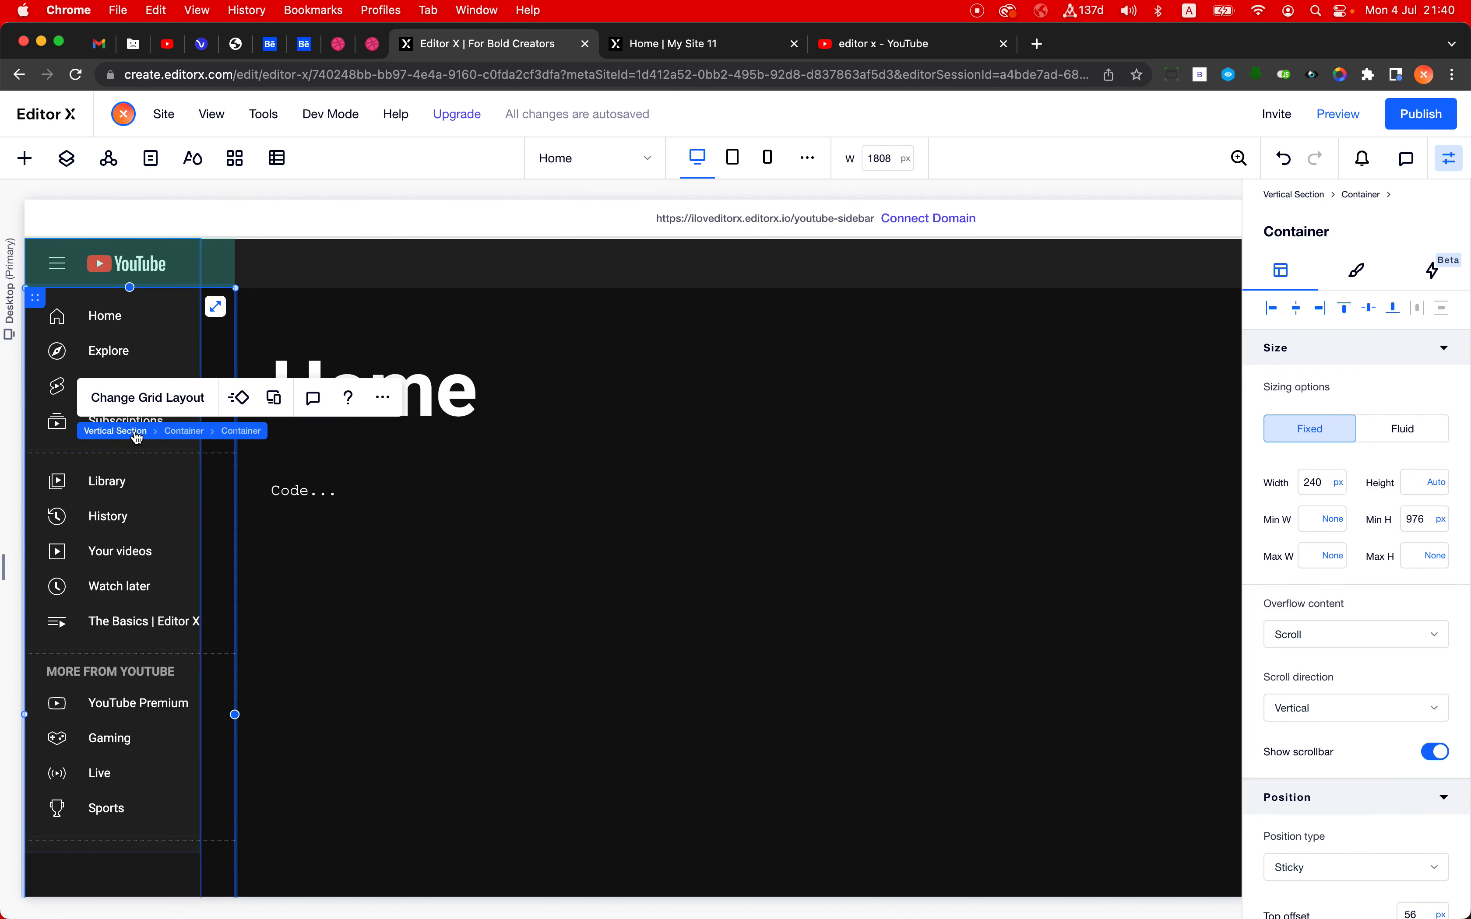
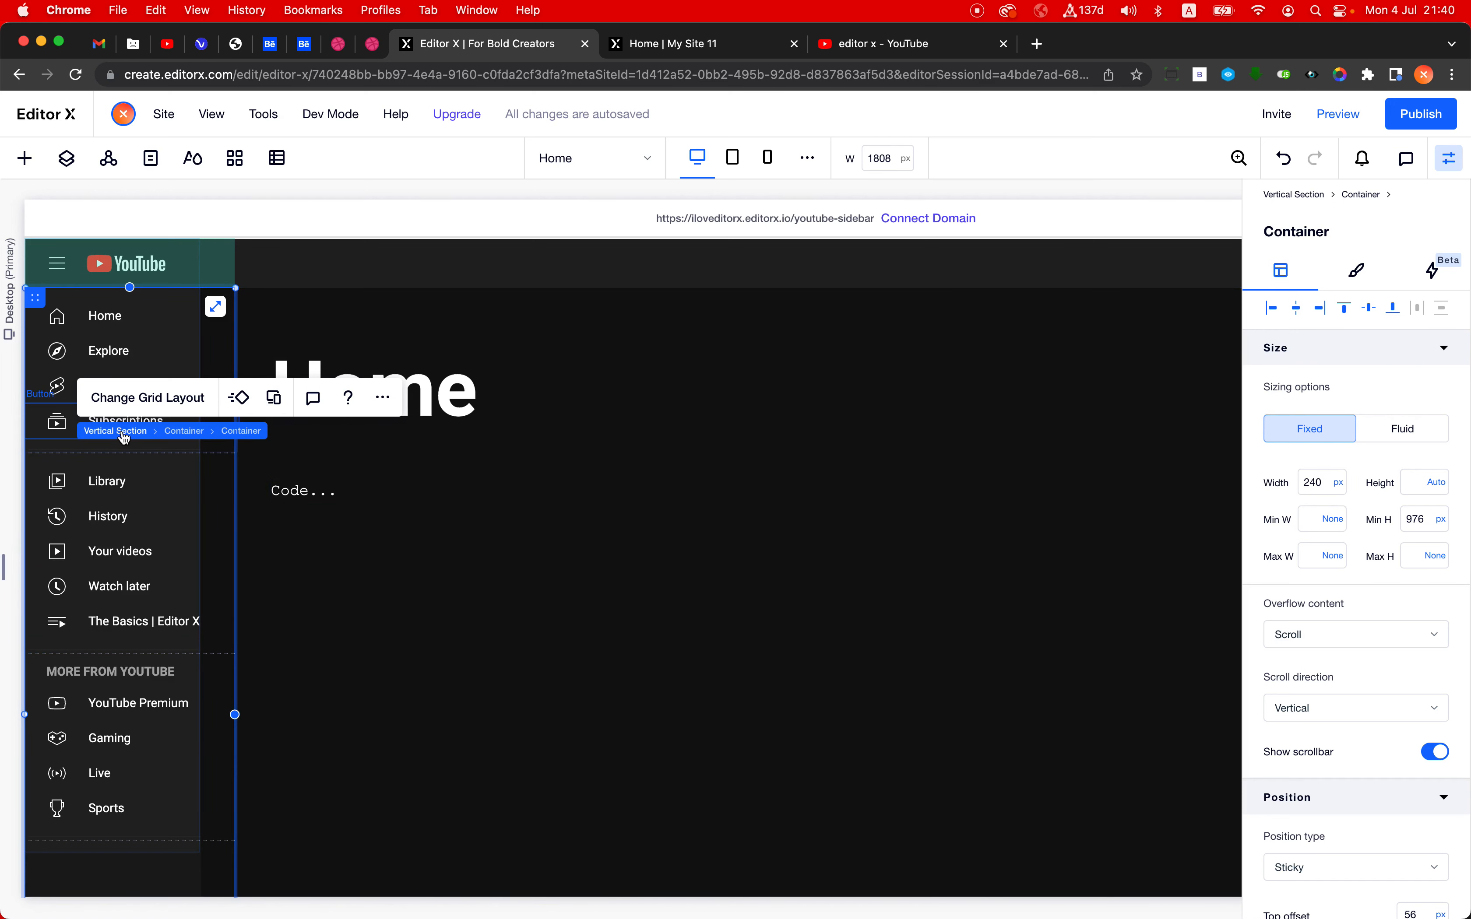
# - Select the vertical section and switch to the YouTube tab to examine how its sidebar collapses and expands
pyautogui.click(123, 434)
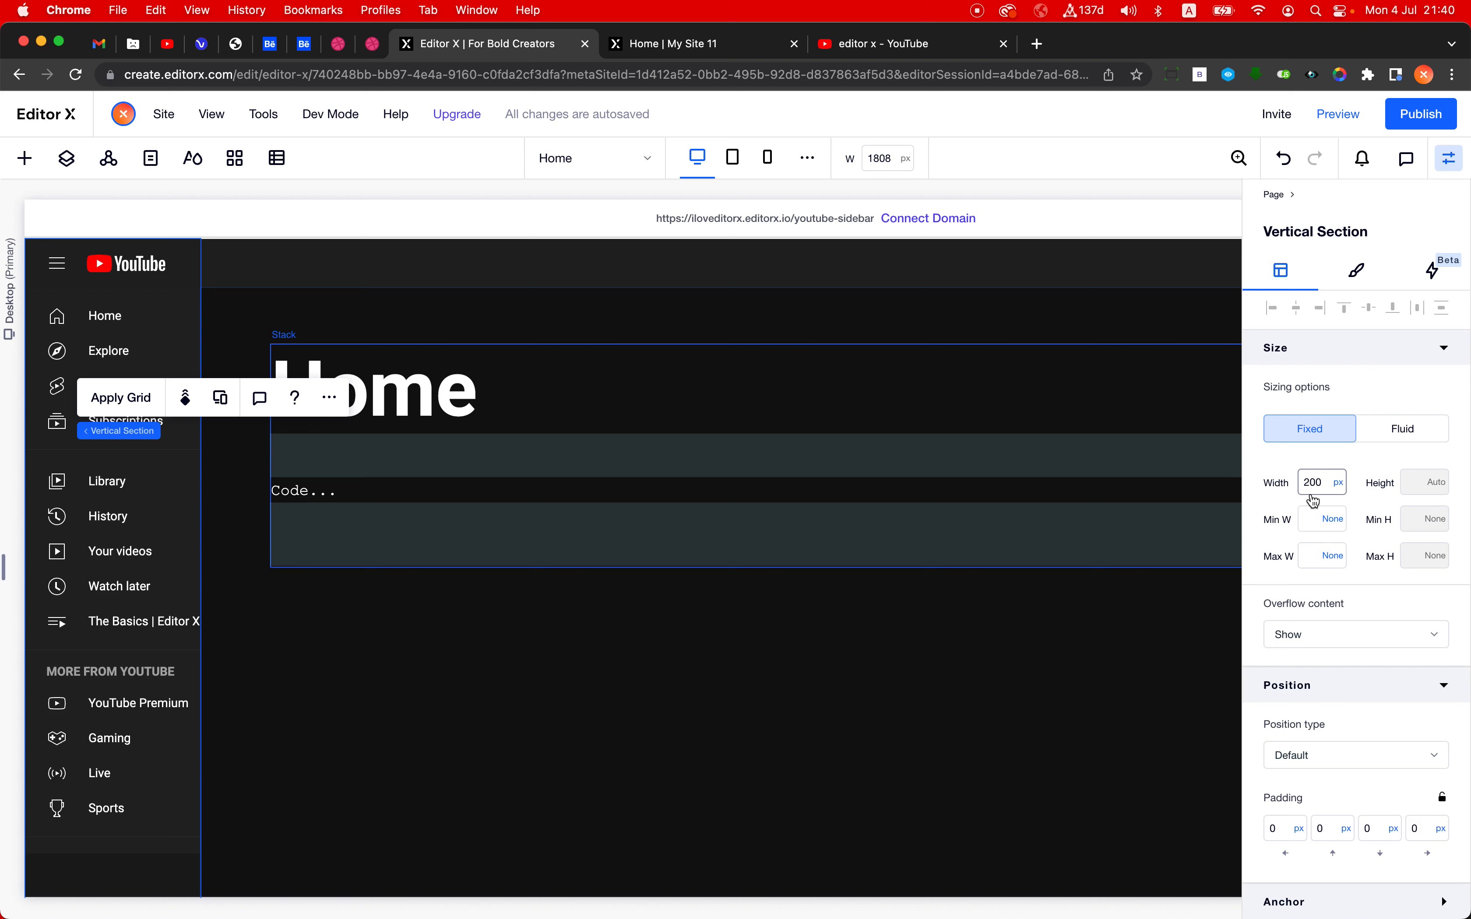
pyautogui.click(884, 44)
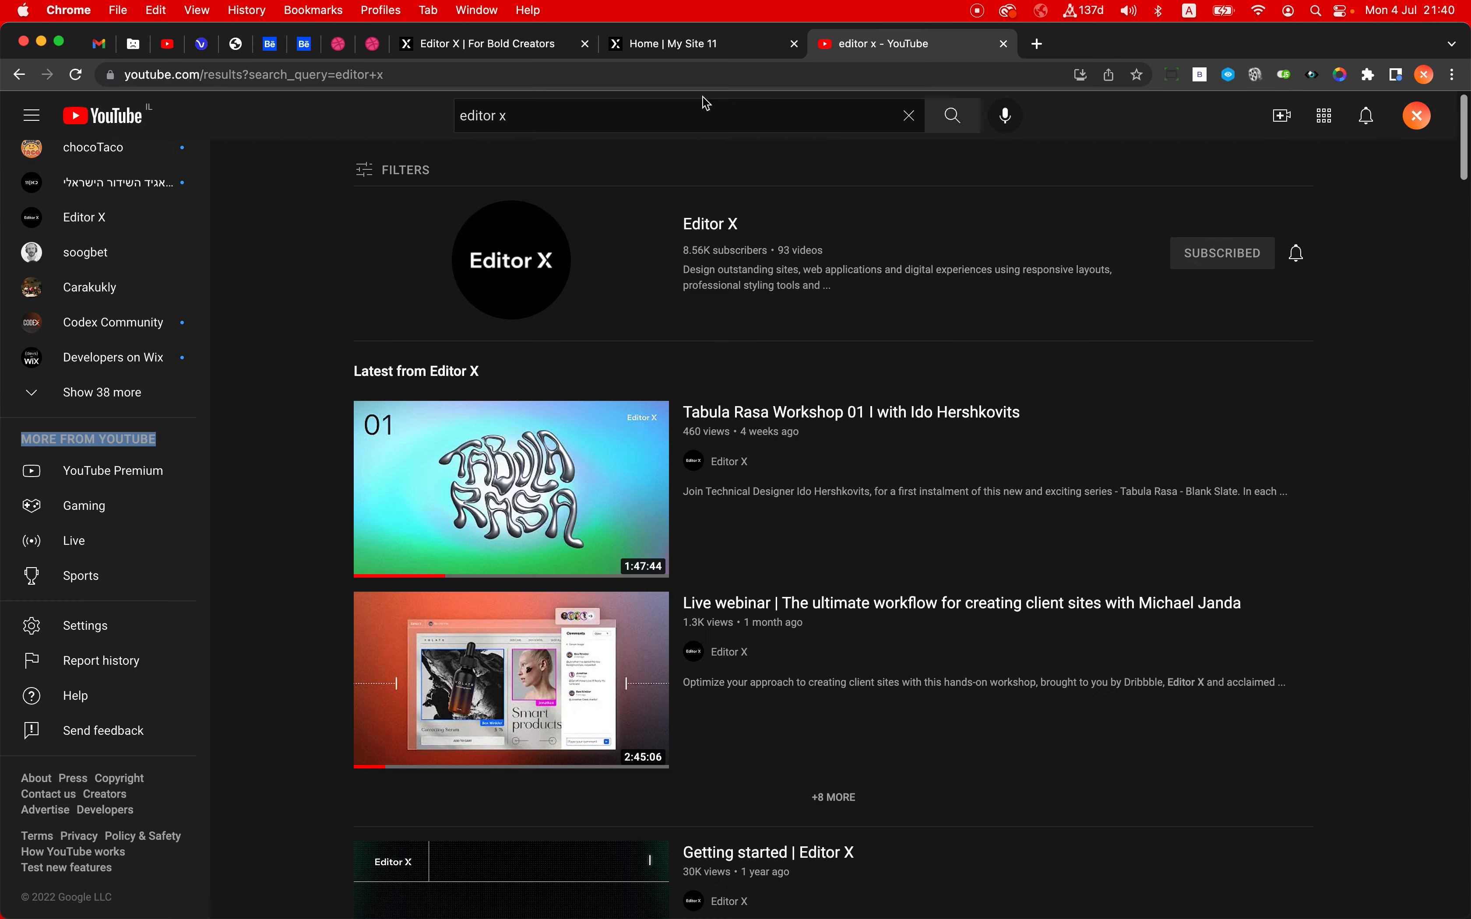
pyautogui.click(32, 116)
pyautogui.click(32, 116)
pyautogui.click(31, 116)
pyautogui.click(31, 116)
pyautogui.click(31, 116)
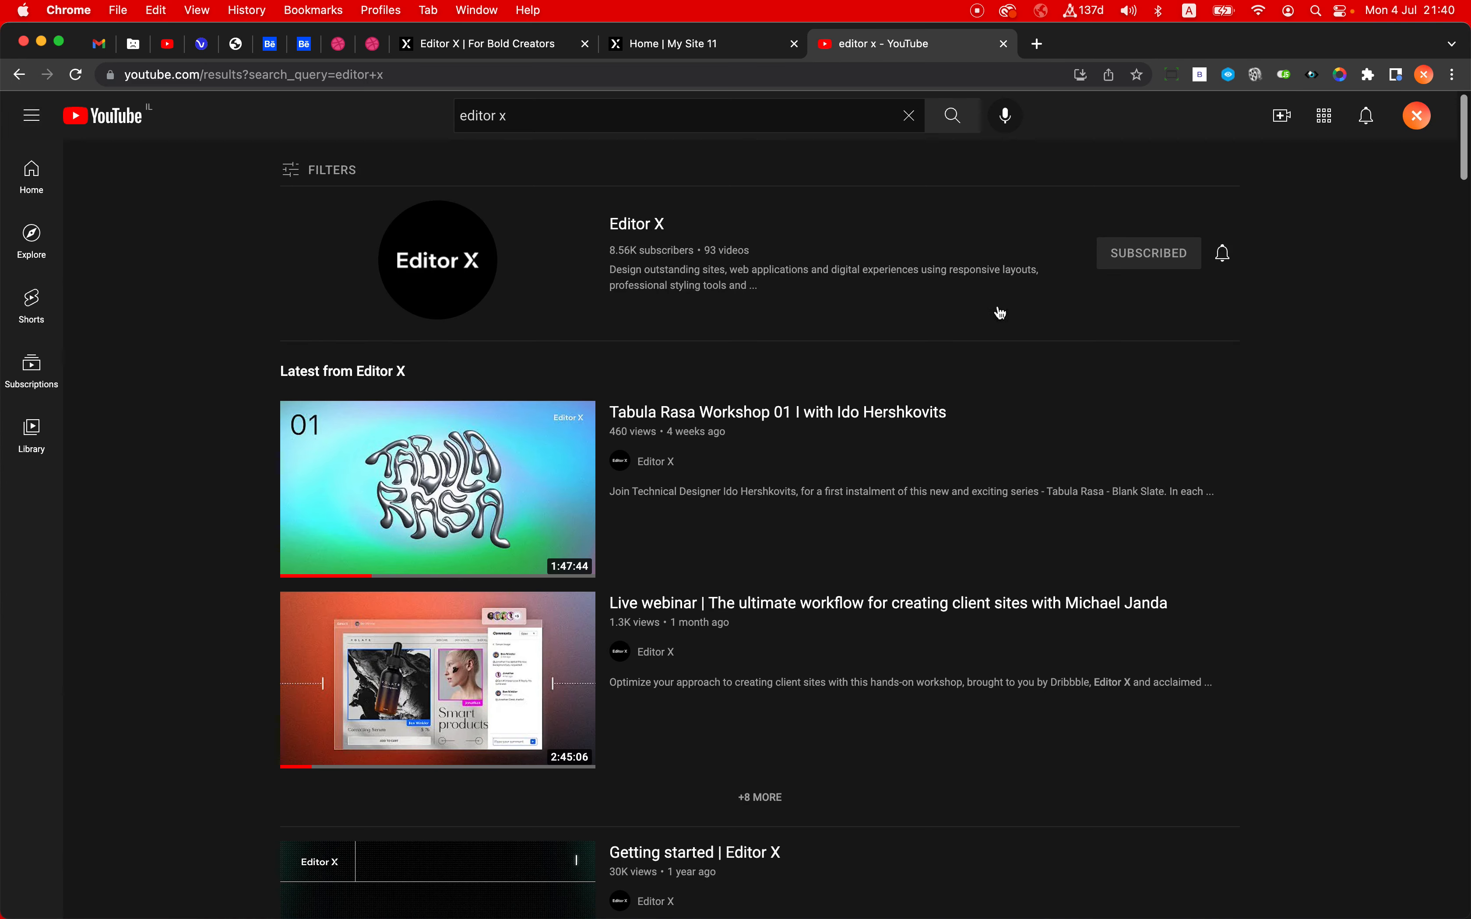
pyautogui.click(44, 119)
pyautogui.click(44, 119)
pyautogui.click(31, 116)
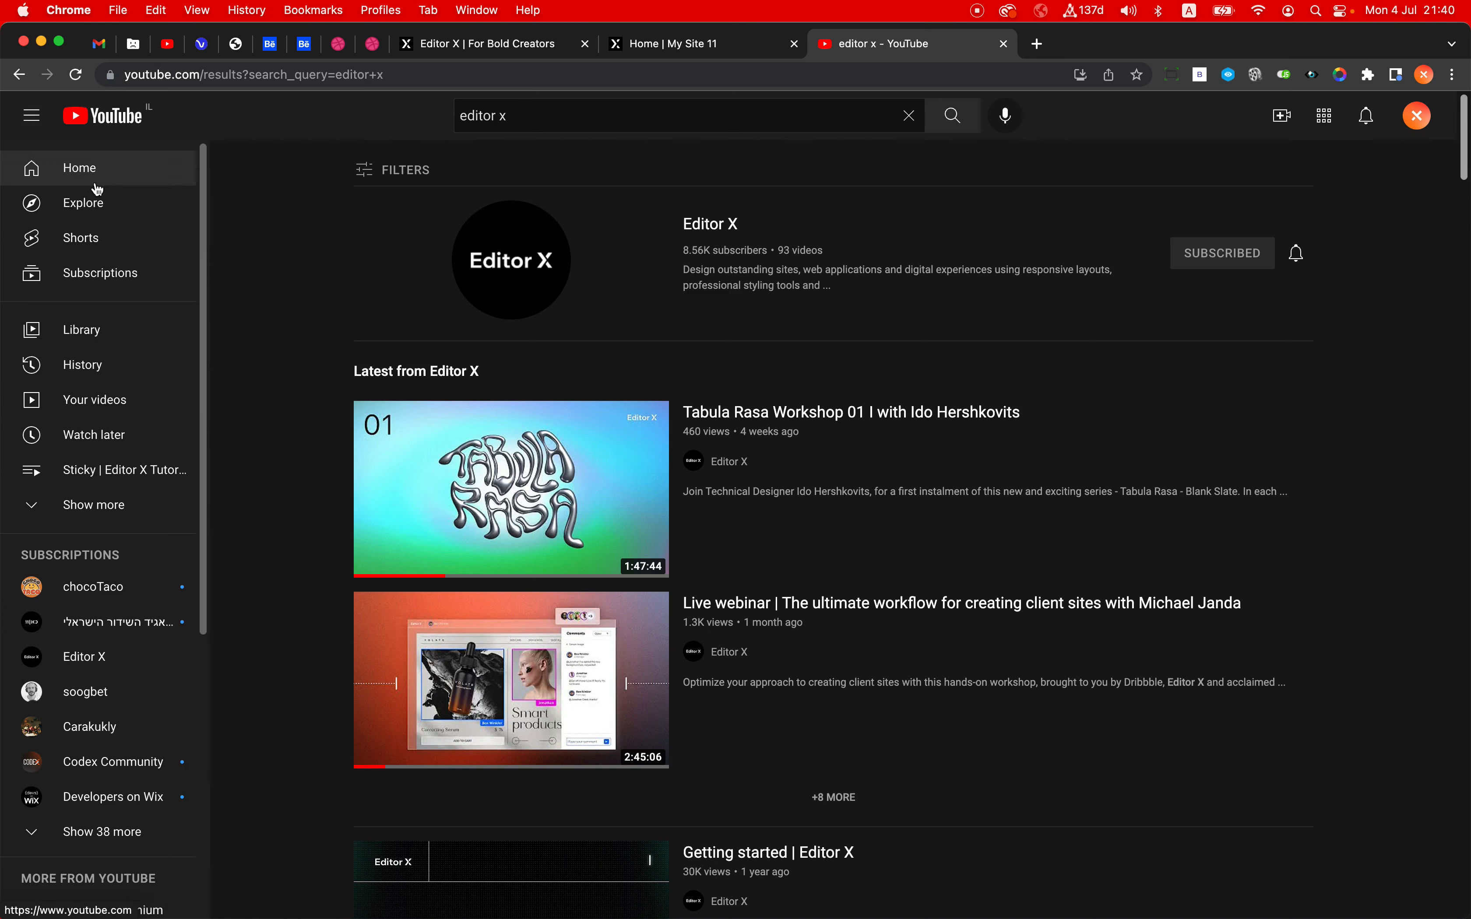
# - Return to the Editor X tab and set the vertical section's width to Max Content
pyautogui.click(499, 53)
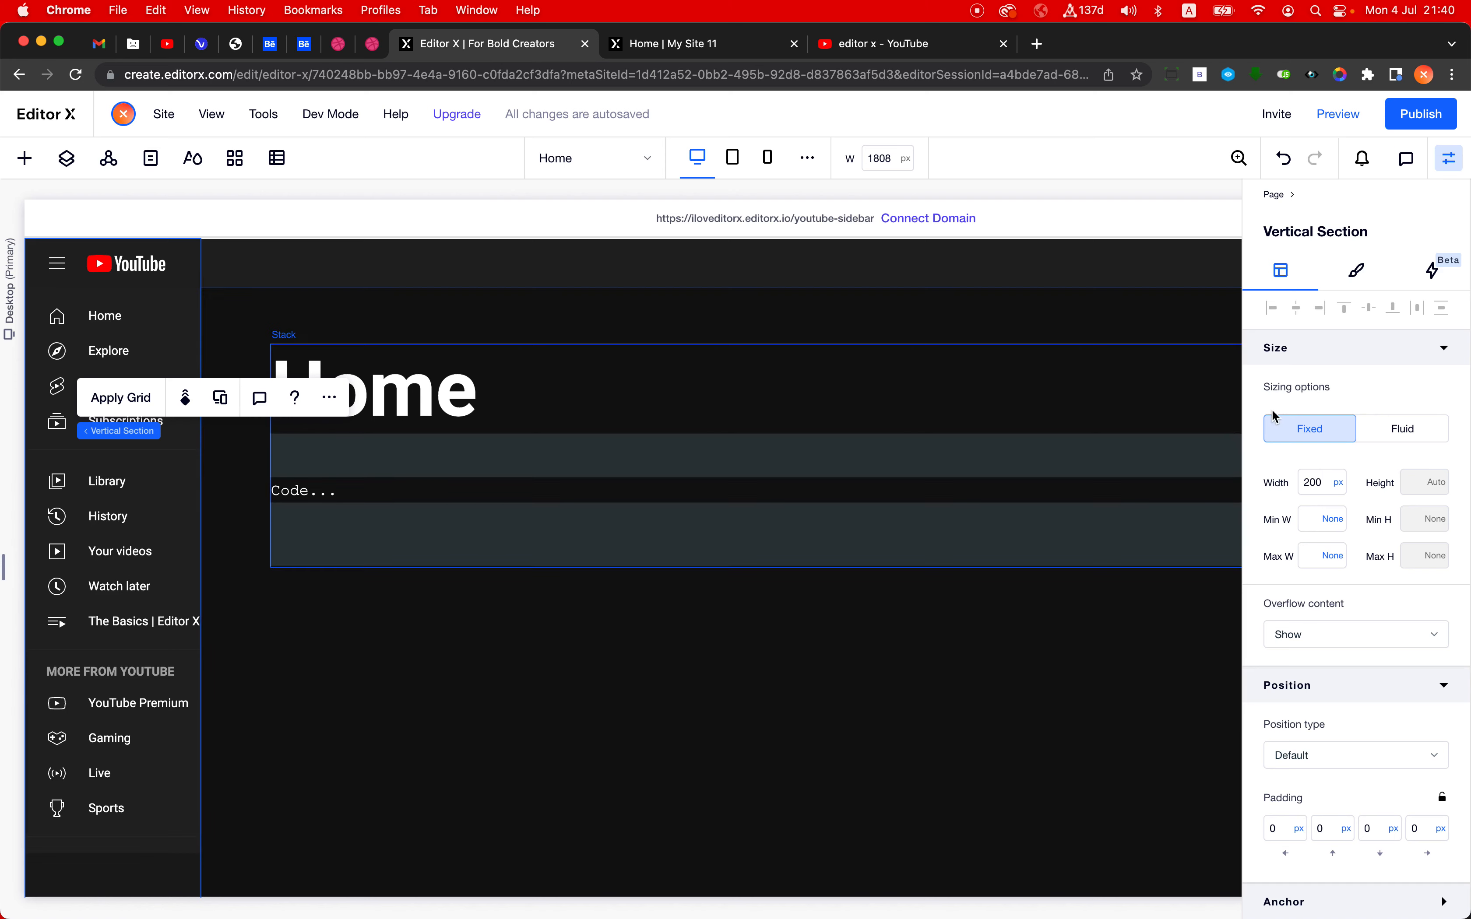
pyautogui.click(1339, 485)
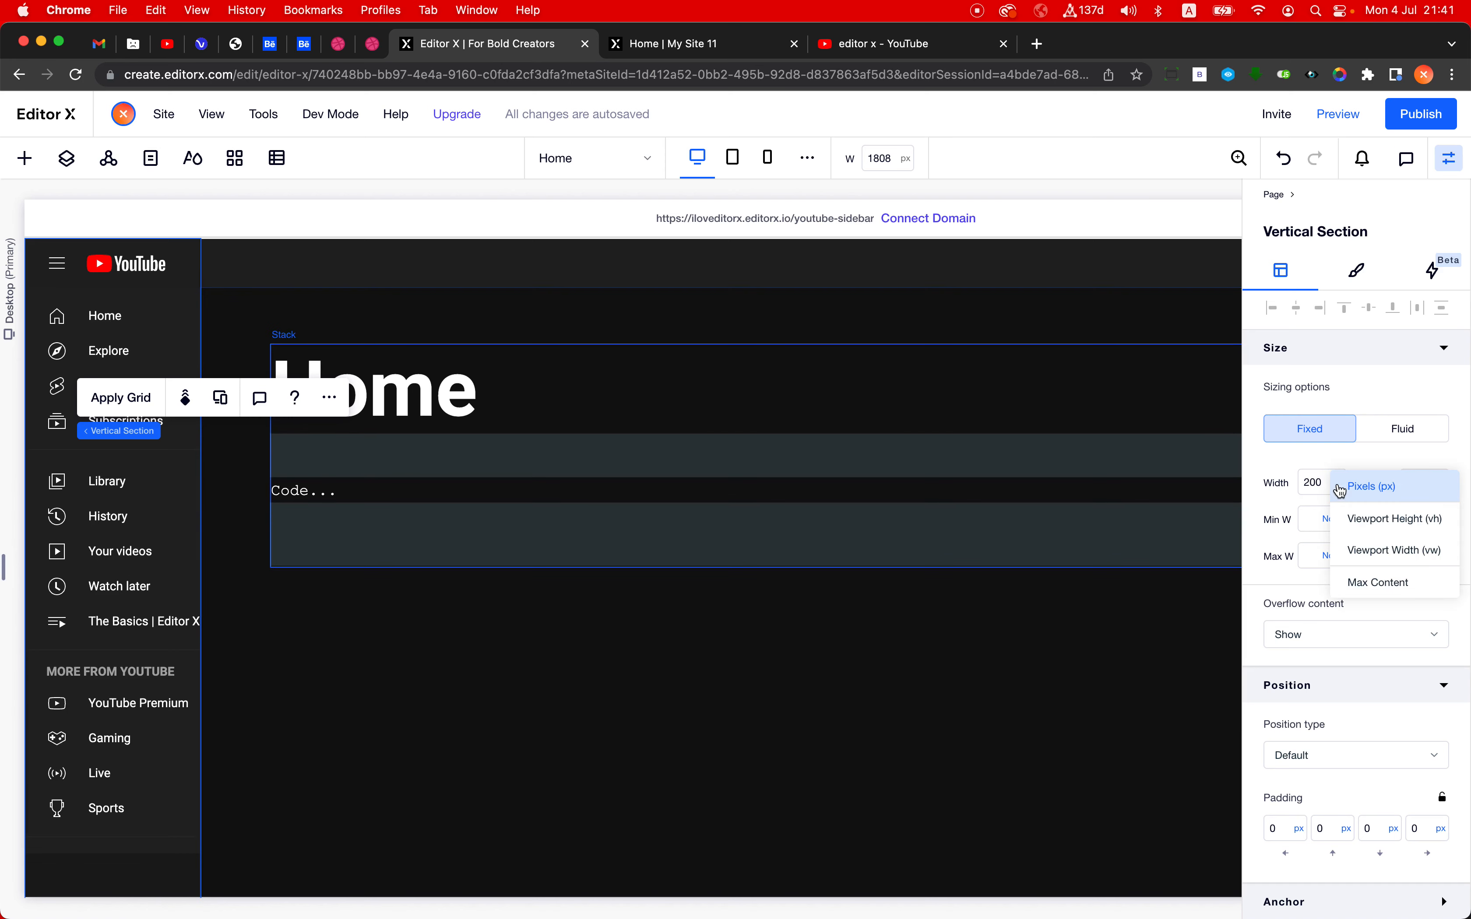
pyautogui.click(1362, 587)
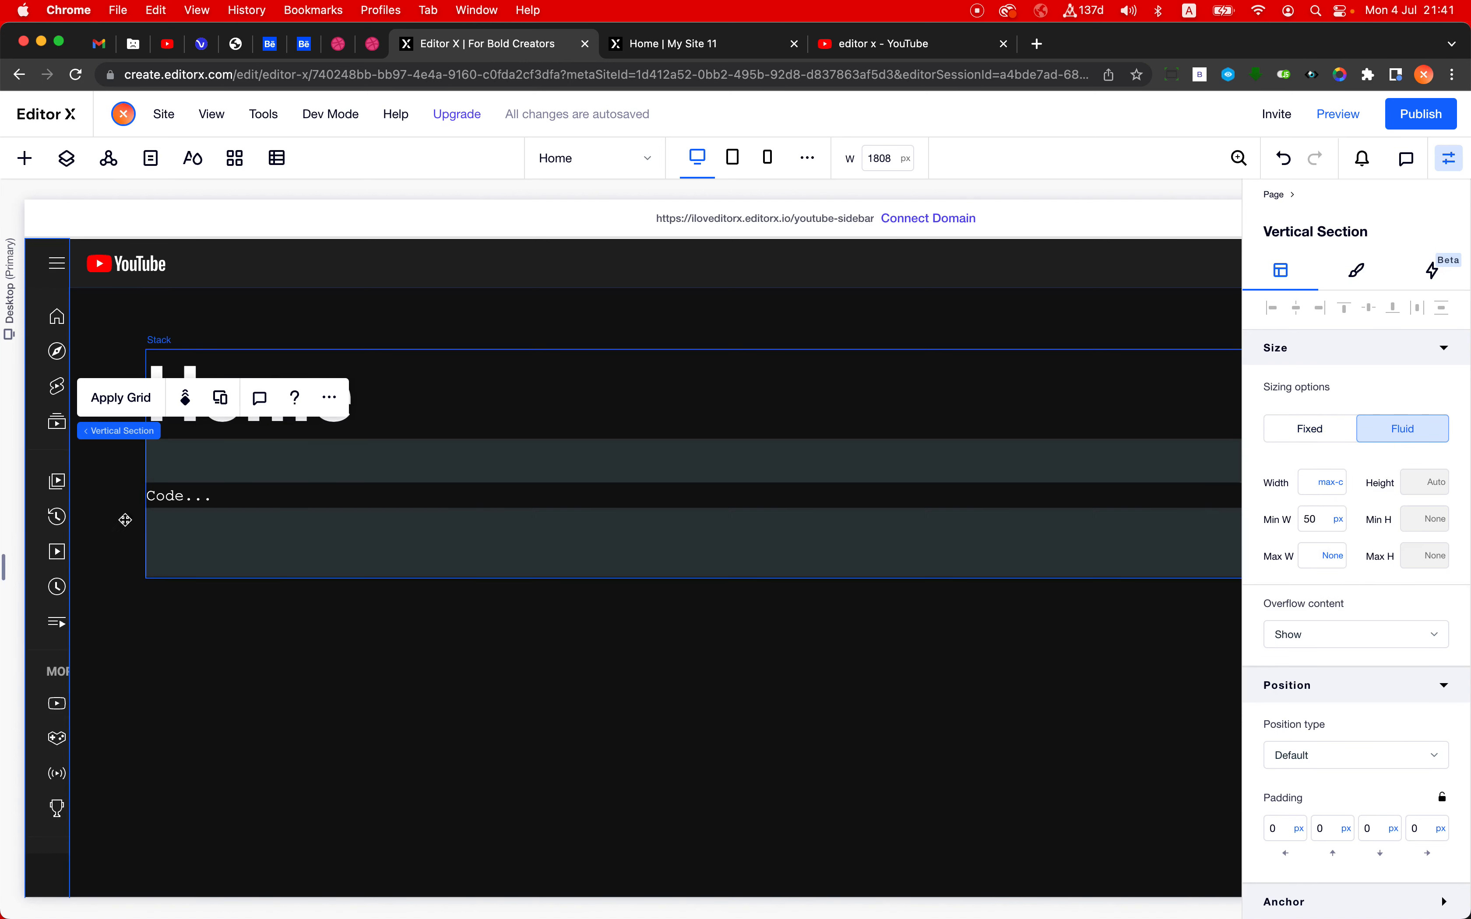
# - Select the inner container that holds the menu stacks and dock it to the left
pyautogui.moveTo(125, 521); pyautogui.dragTo(46, 445)
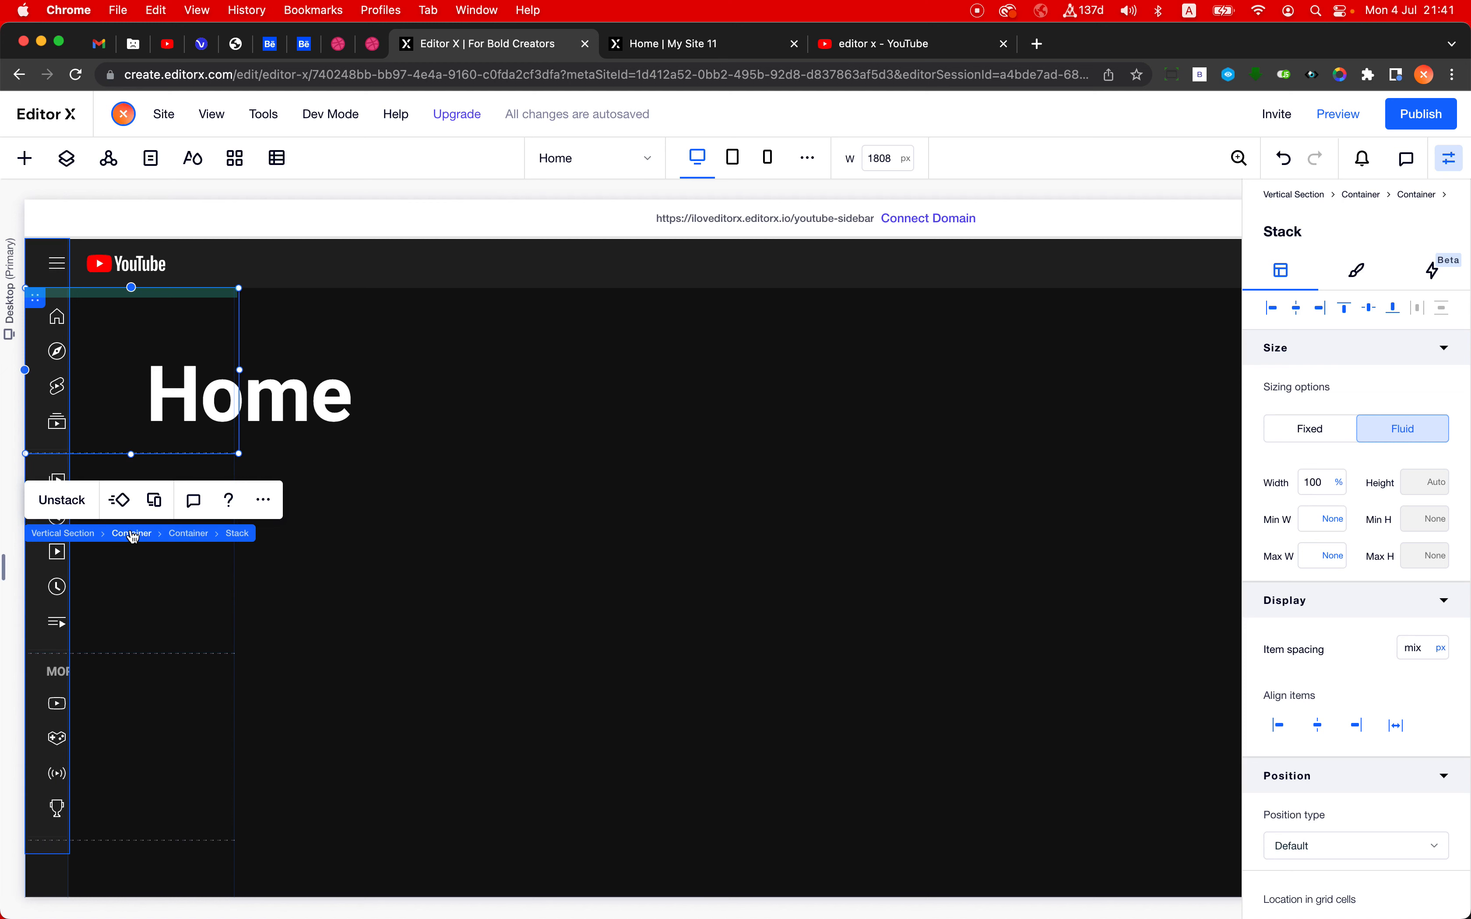
pyautogui.click(132, 533)
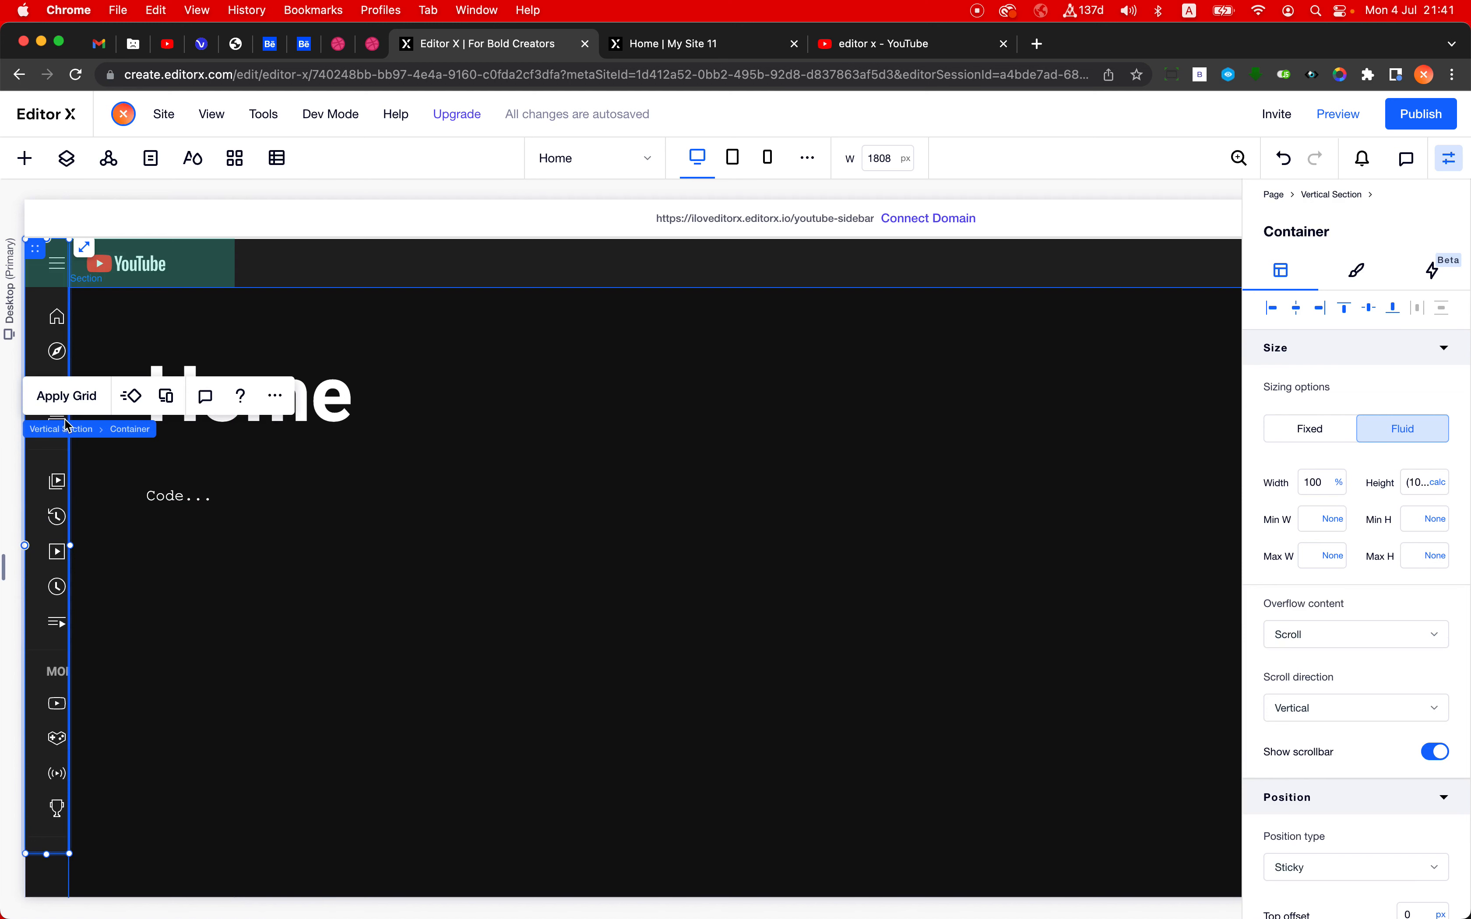
pyautogui.click(49, 467)
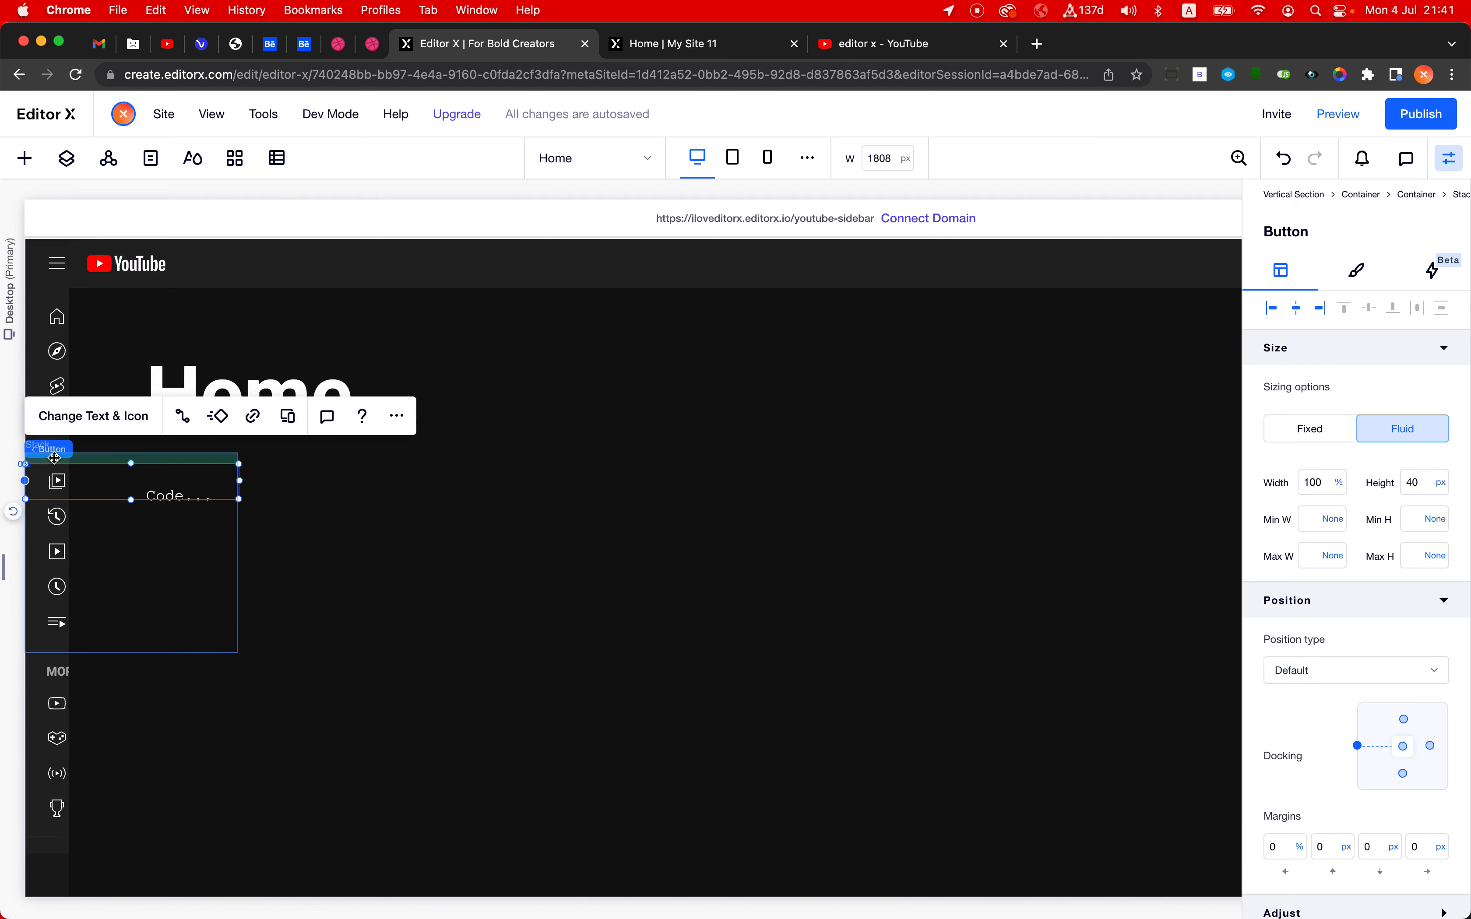
pyautogui.click(157, 451)
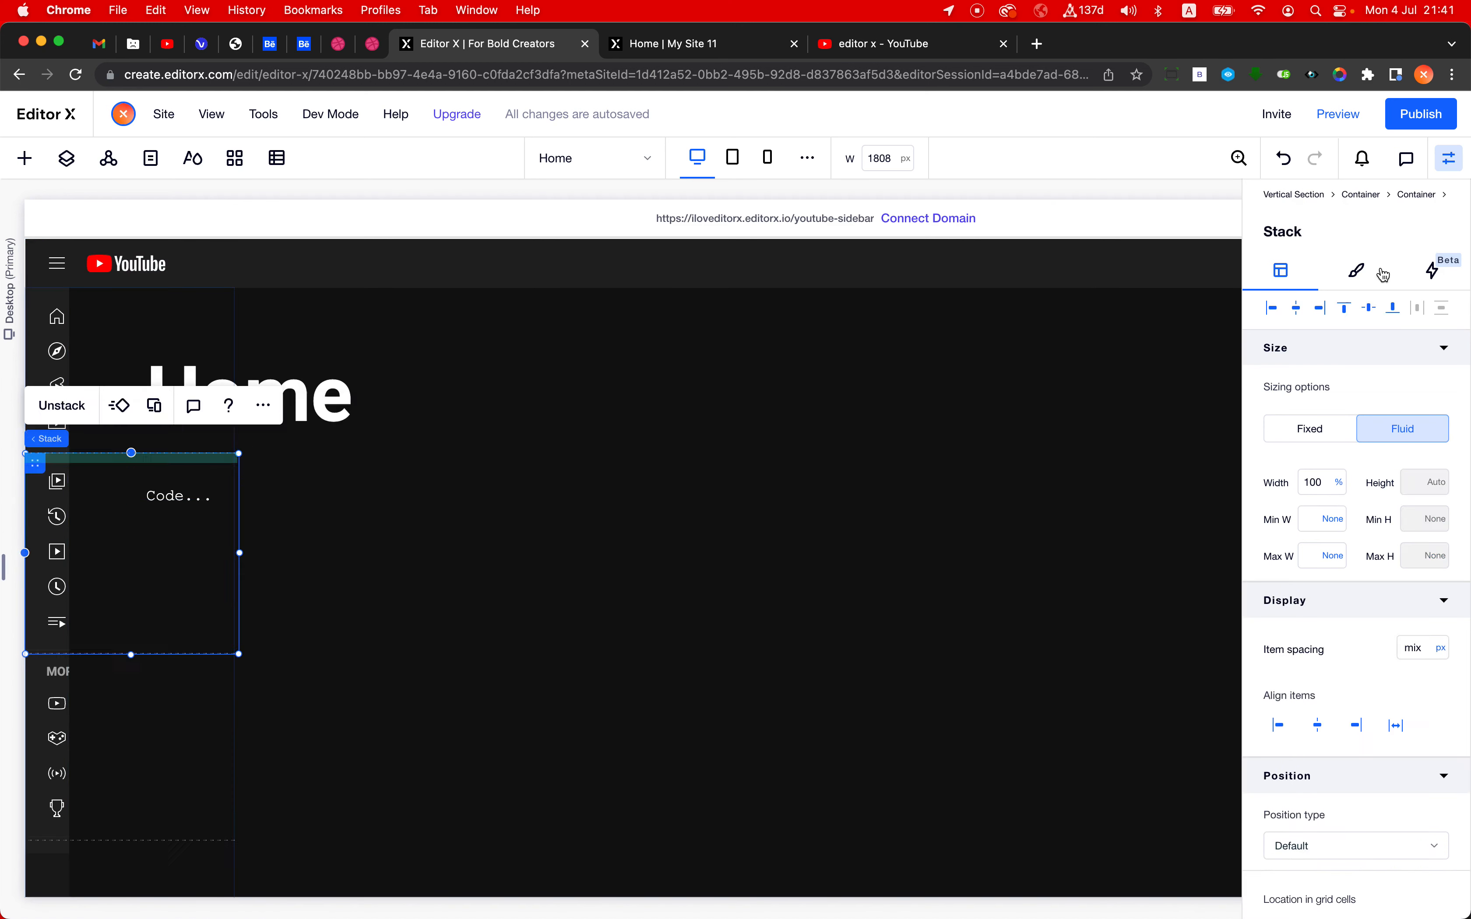
pyautogui.click(1421, 198)
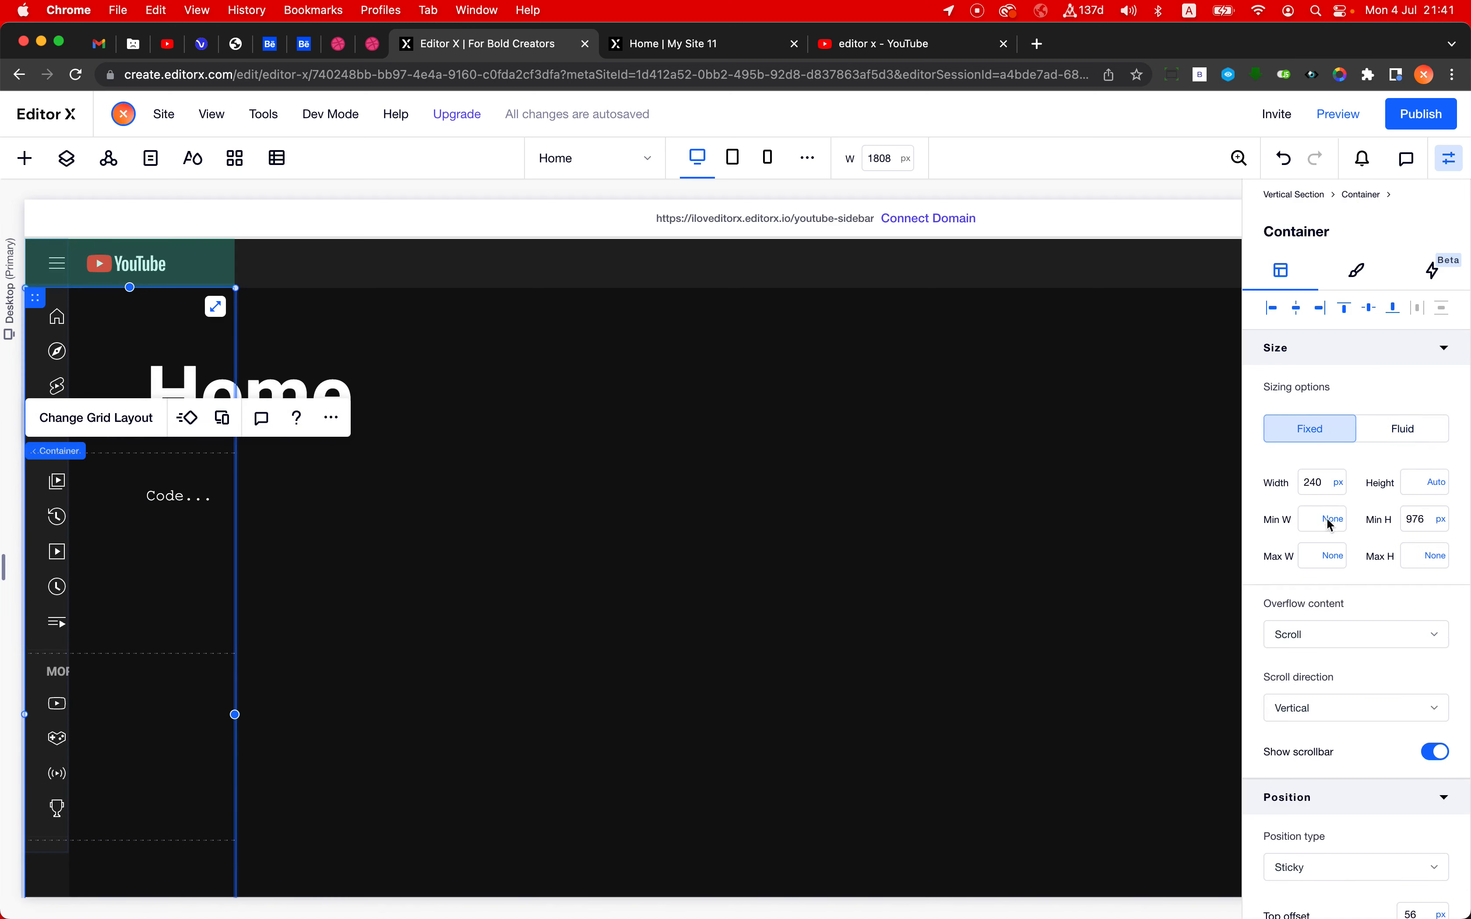
pyautogui.scroll(-6, 1347, 547)
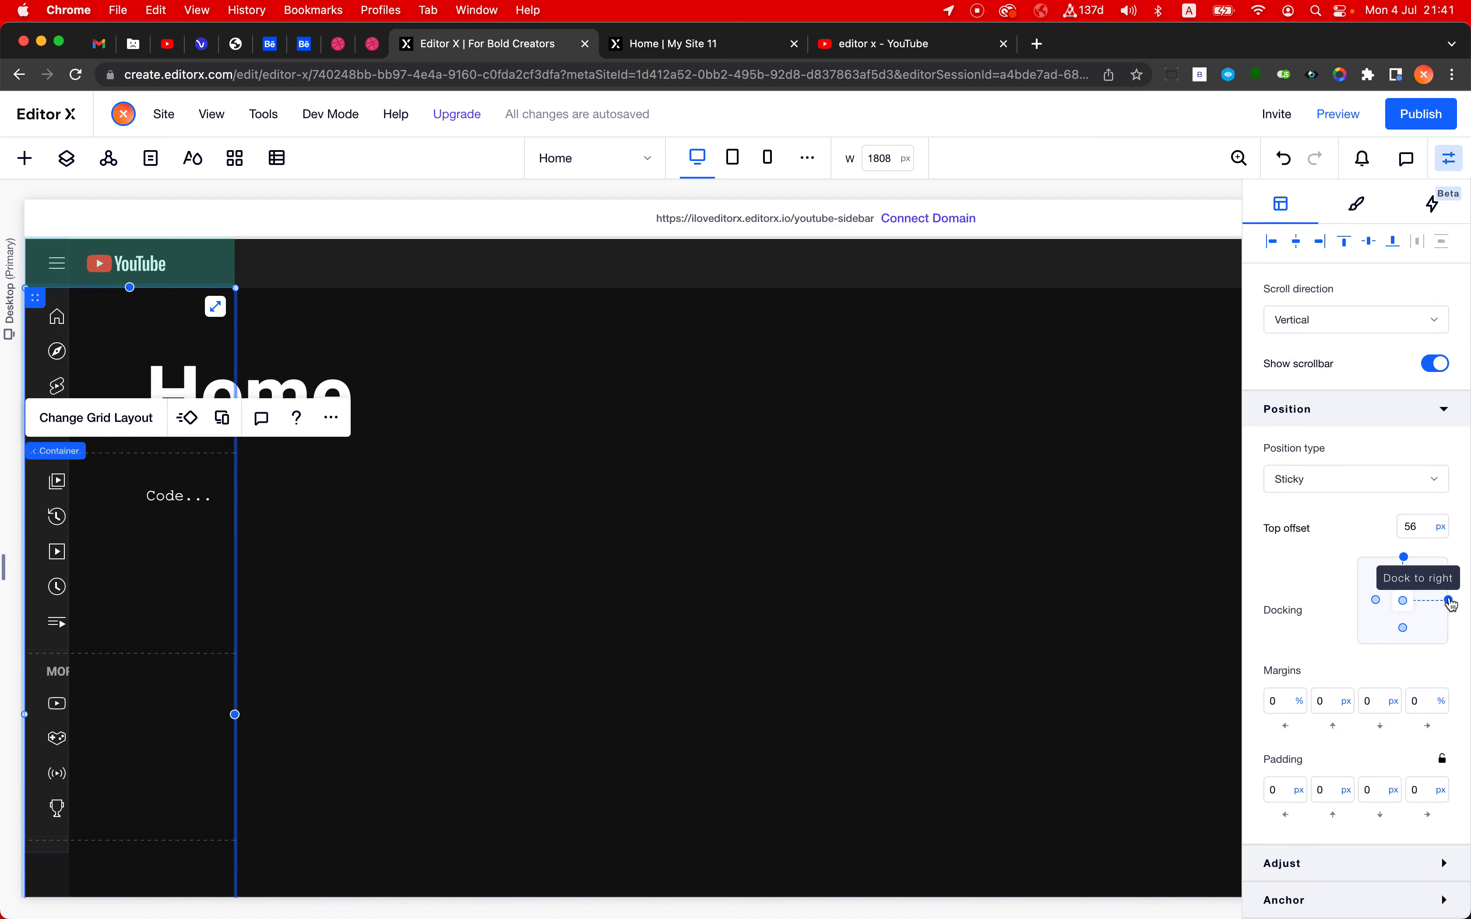
pyautogui.click(1373, 602)
pyautogui.click(1280, 700)
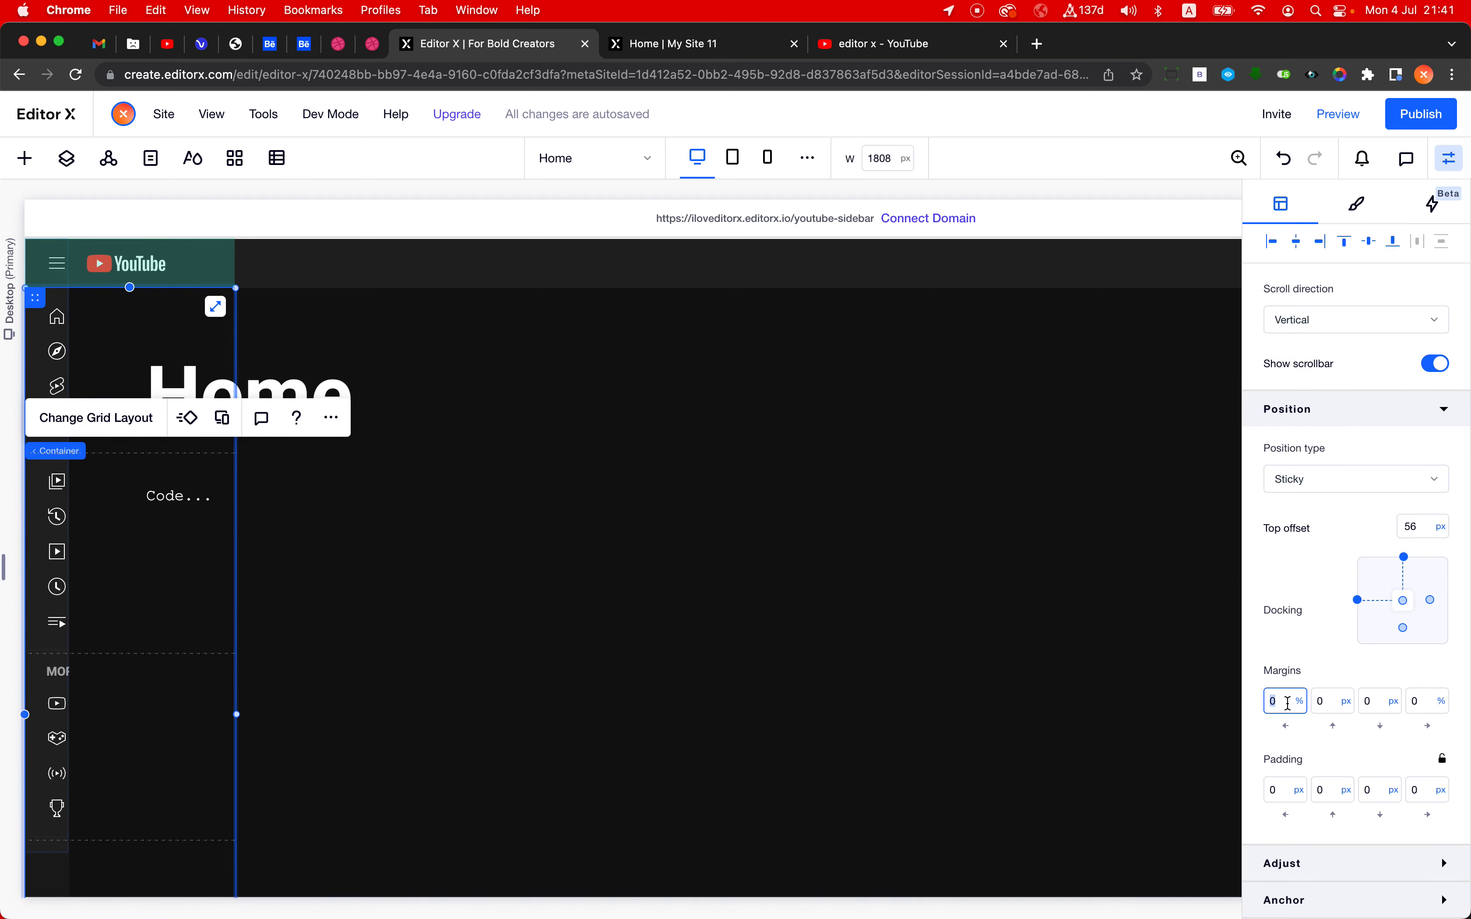
# - Select the outer sticky container and check the unit options available for its width
pyautogui.moveTo(63, 453)
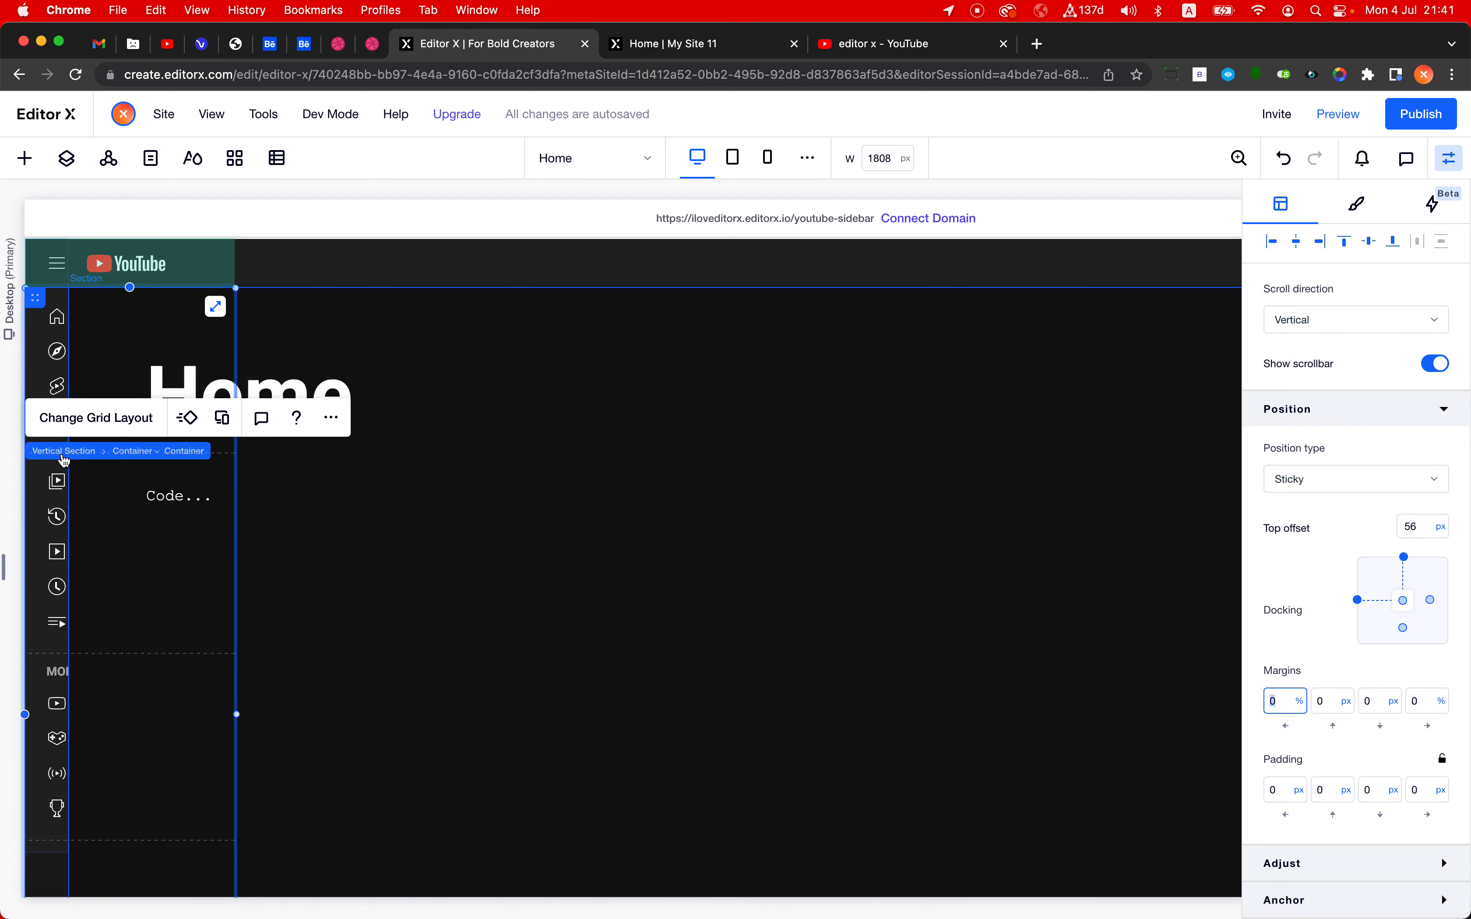
pyautogui.click(119, 453)
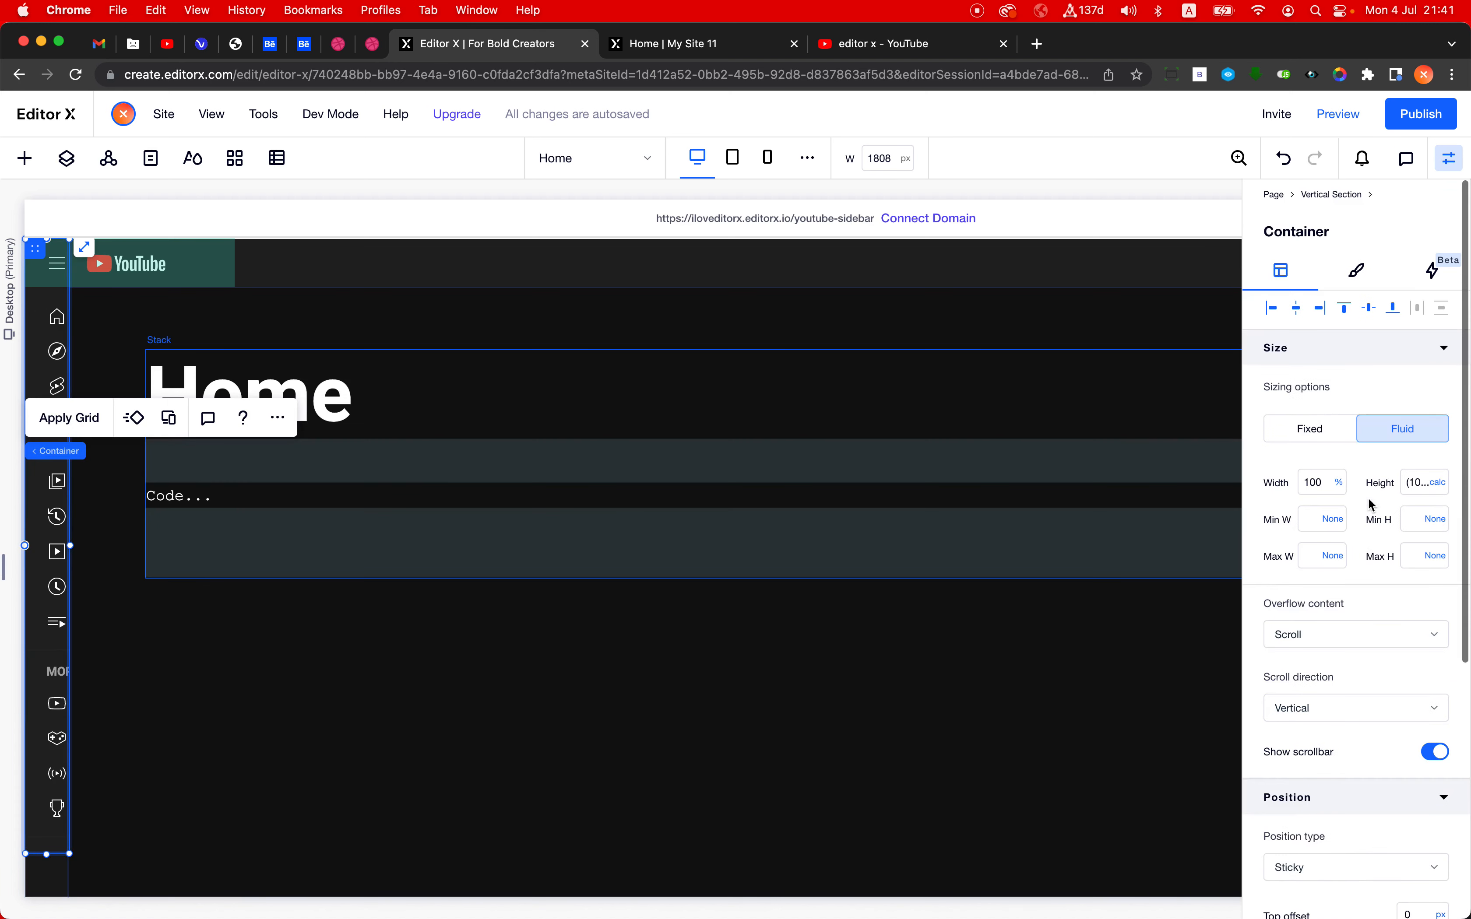
pyautogui.click(1340, 485)
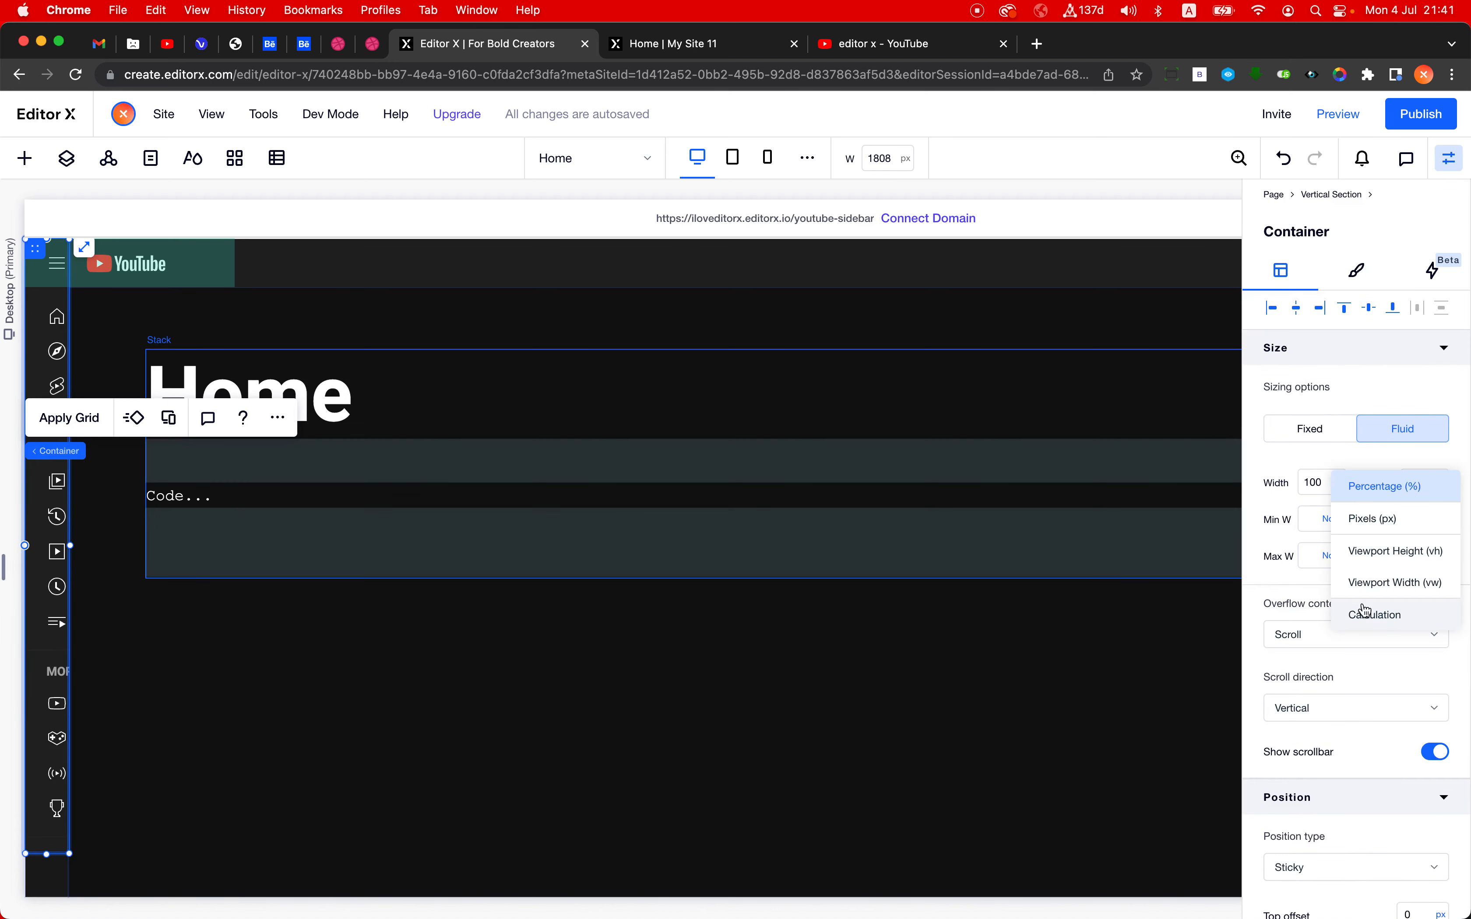
pyautogui.click(1324, 468)
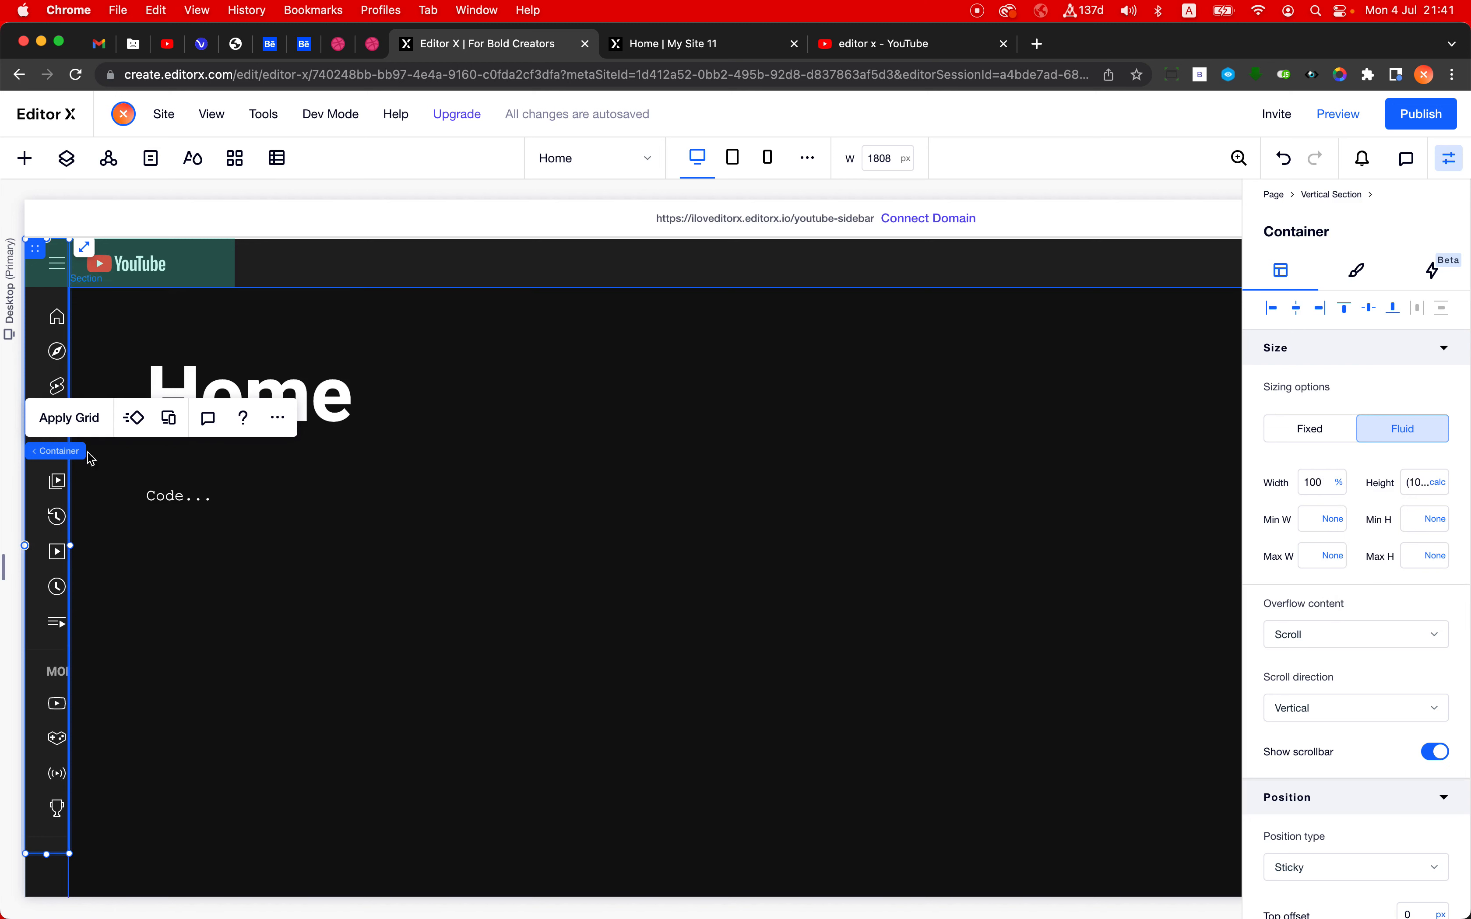
# - Try the vertical section without a minimum width, undo that change and check its width unit options
pyautogui.click(73, 453)
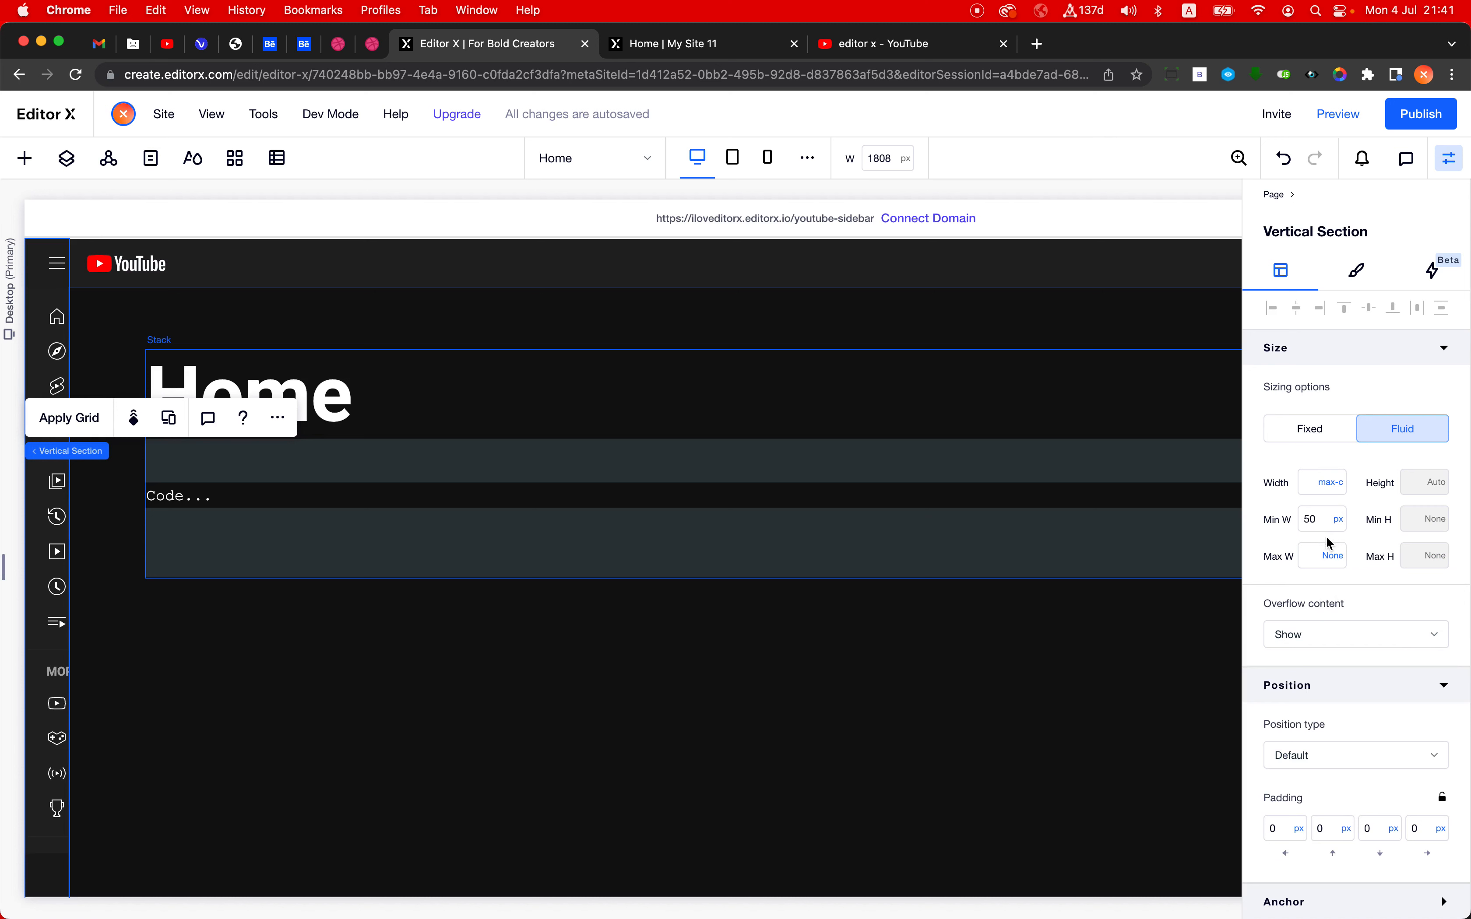
pyautogui.click(1338, 520)
pyautogui.click(1337, 488)
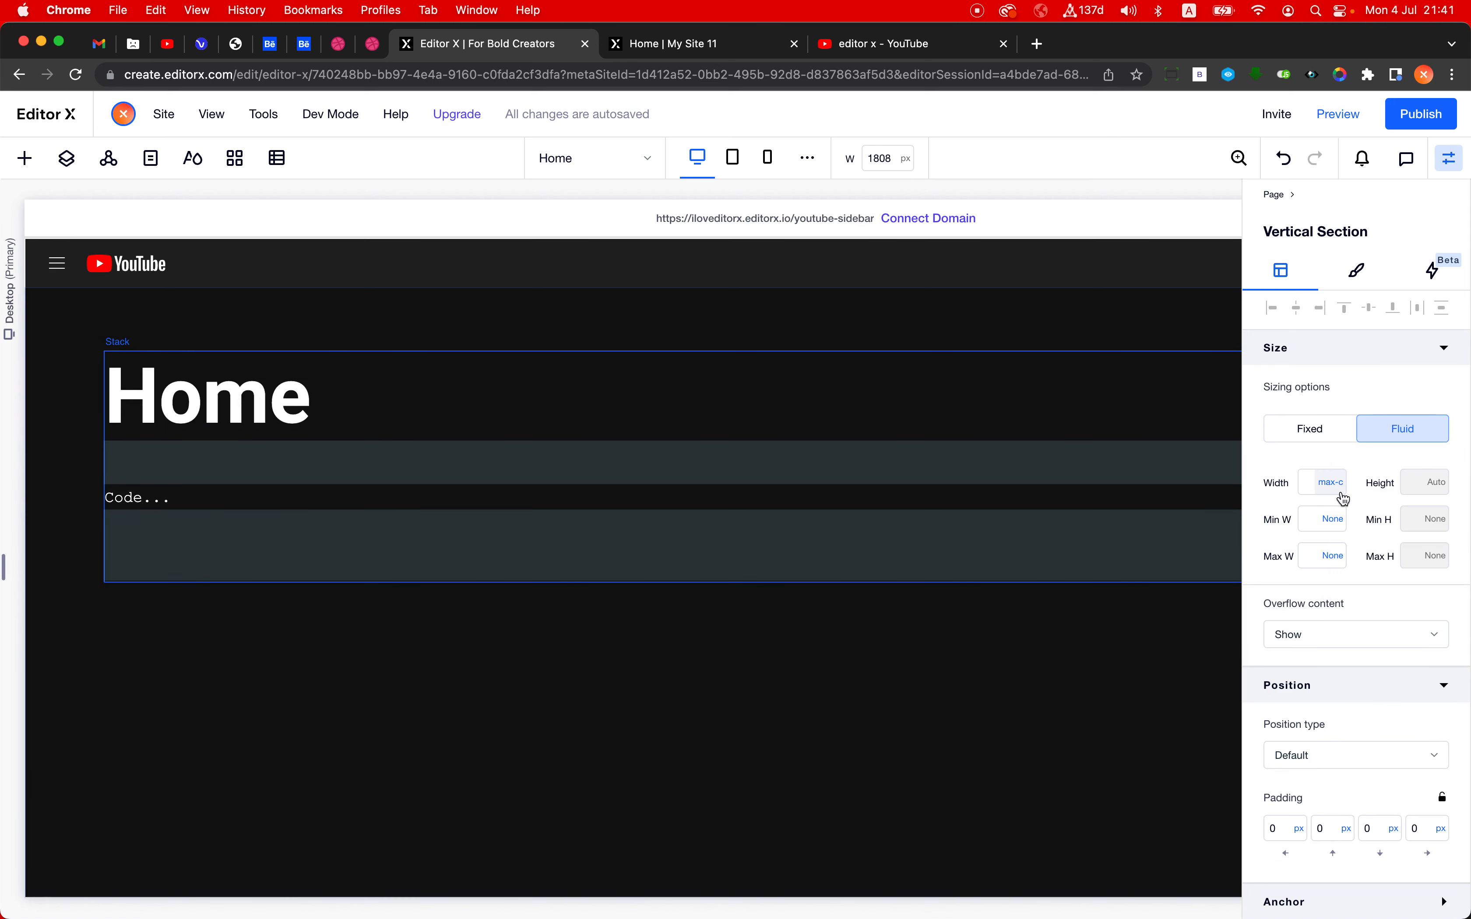
pyautogui.click(1284, 158)
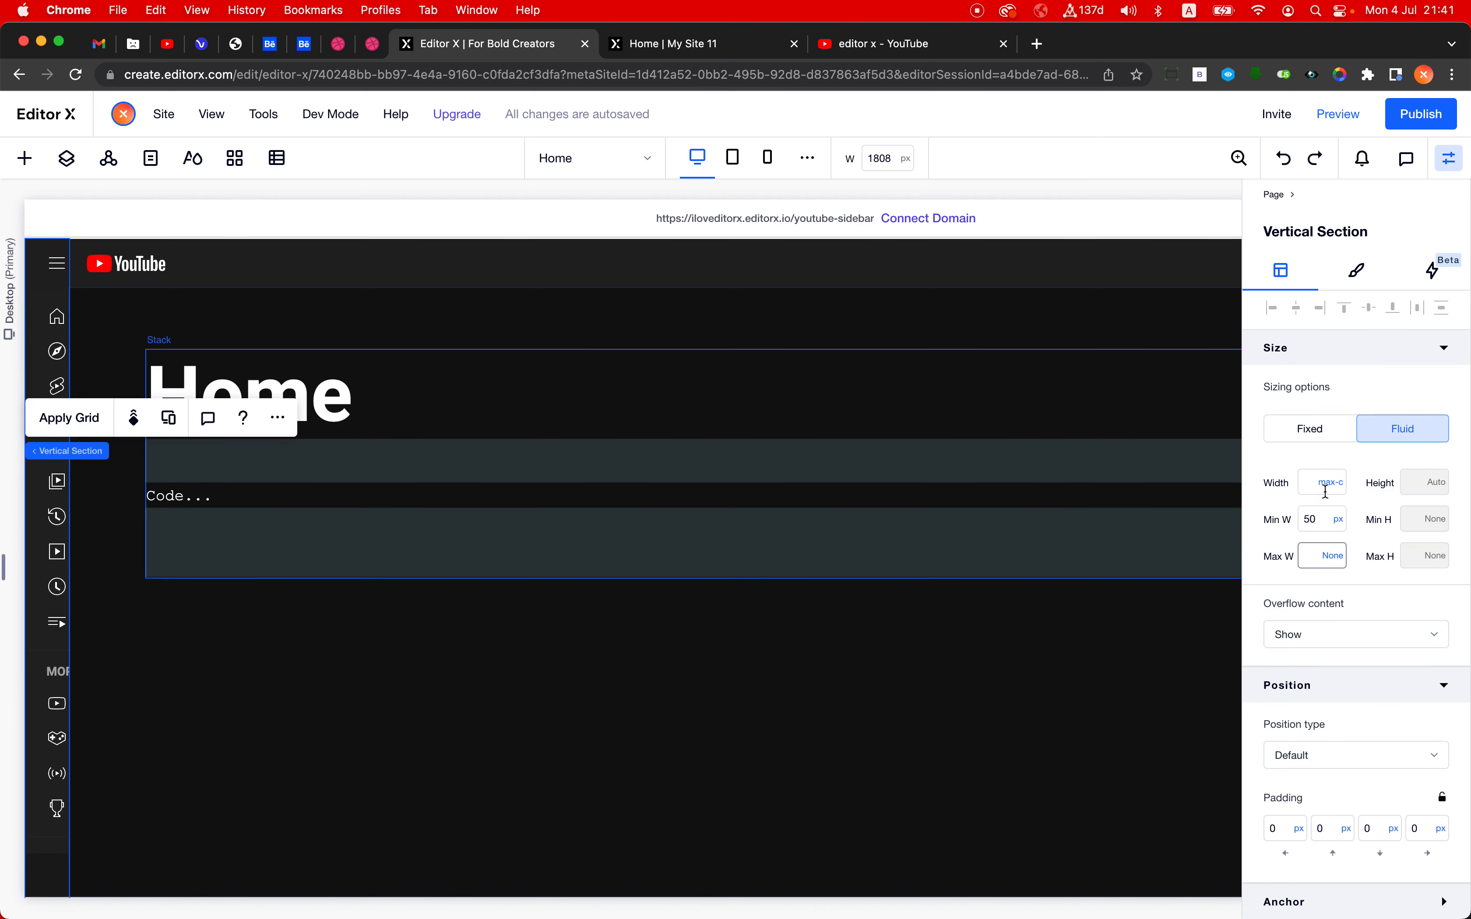
pyautogui.click(1327, 491)
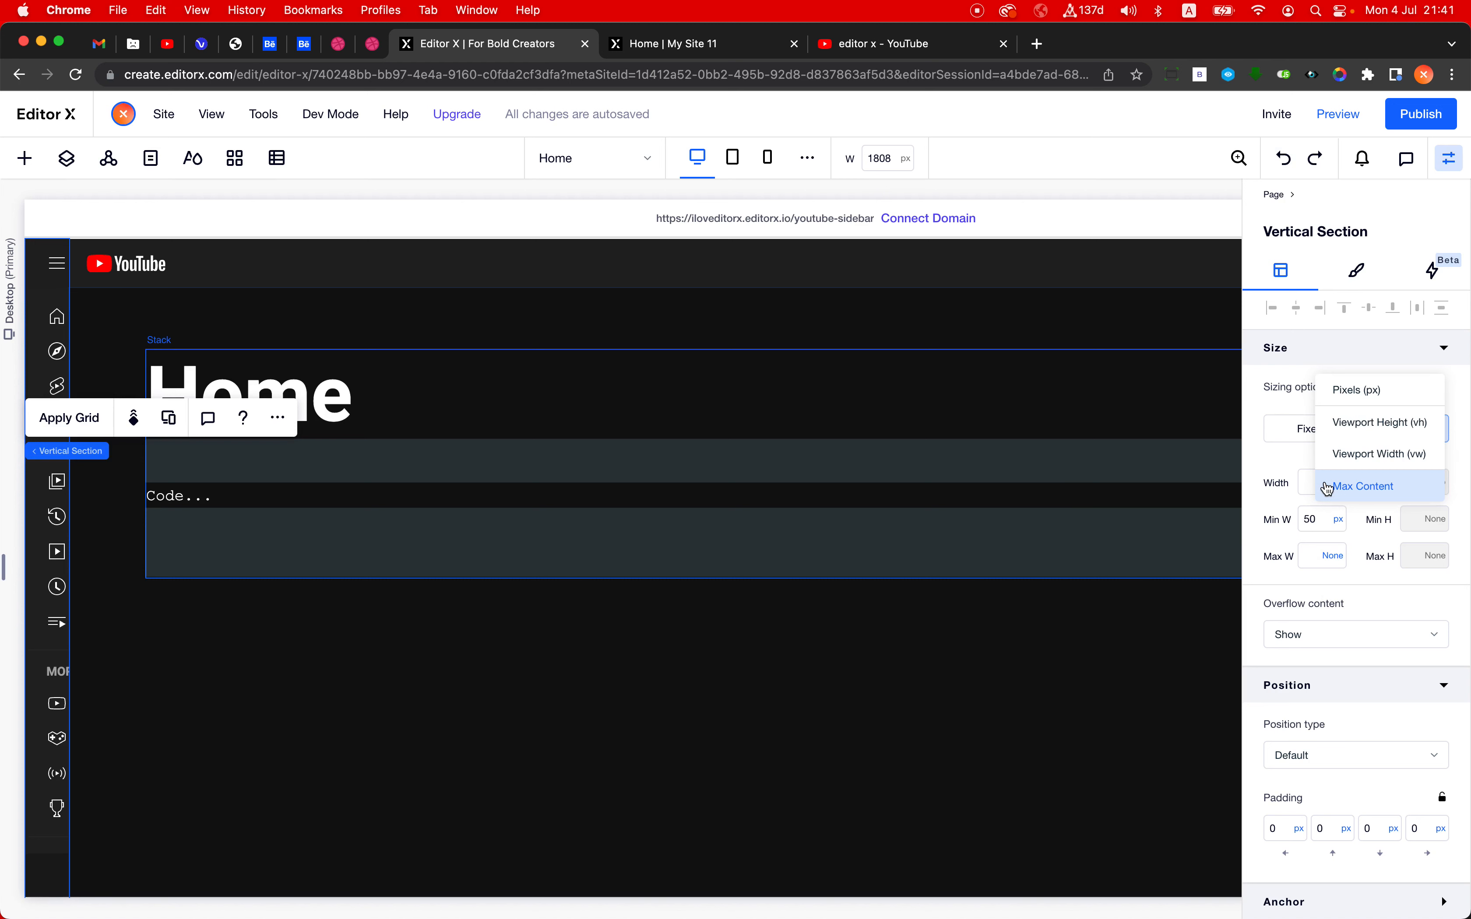
pyautogui.click(1438, 599)
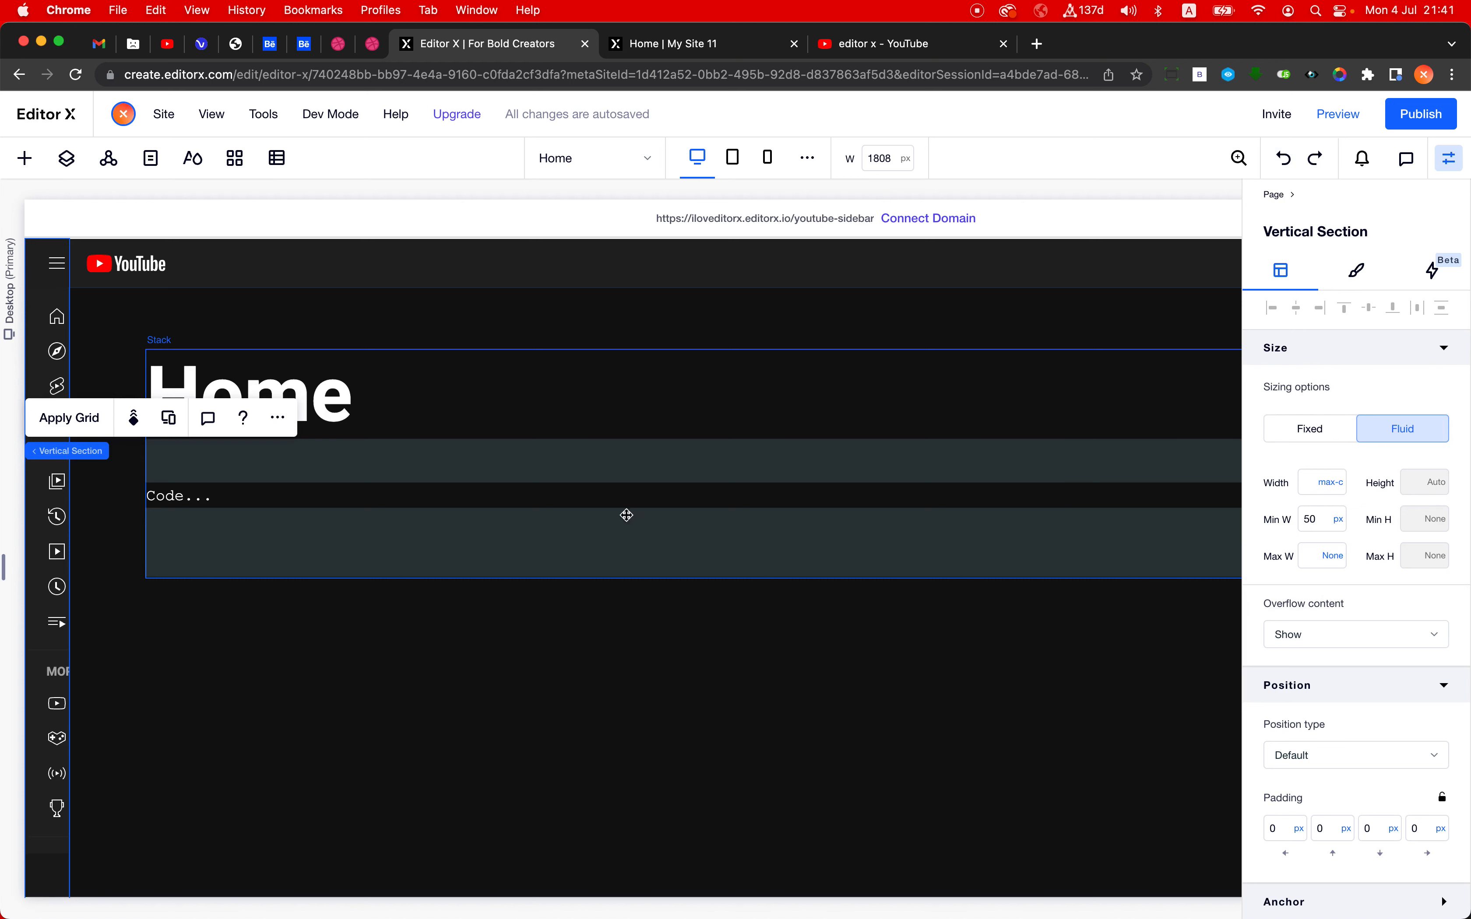
# - Dock the outer sticky container to both the left and right sides so its width becomes Auto
pyautogui.click(46, 495)
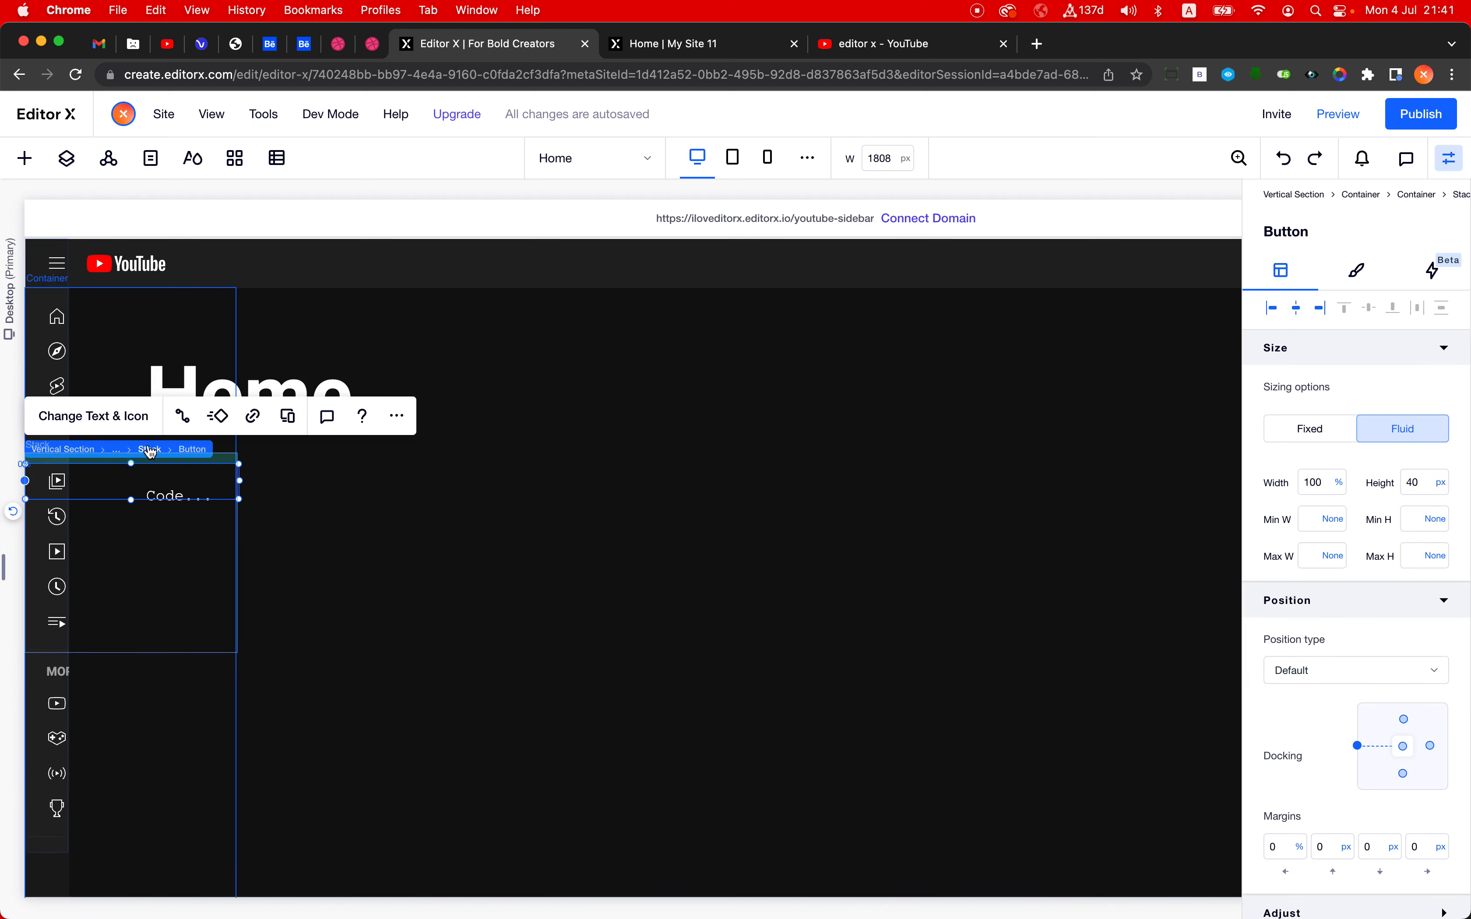
pyautogui.click(150, 450)
pyautogui.moveTo(65, 439)
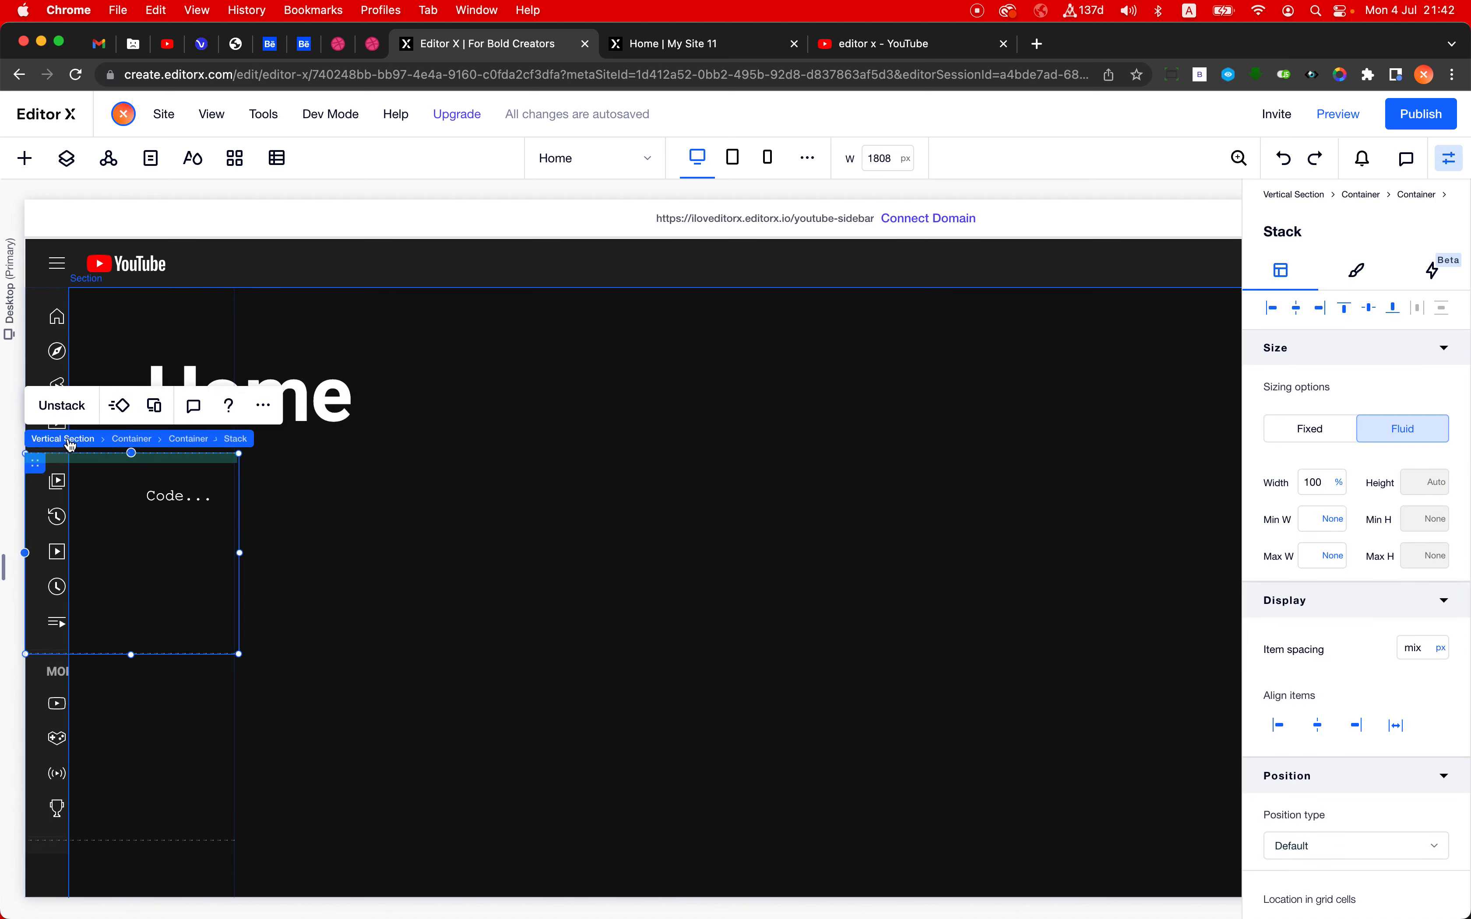
pyautogui.click(136, 439)
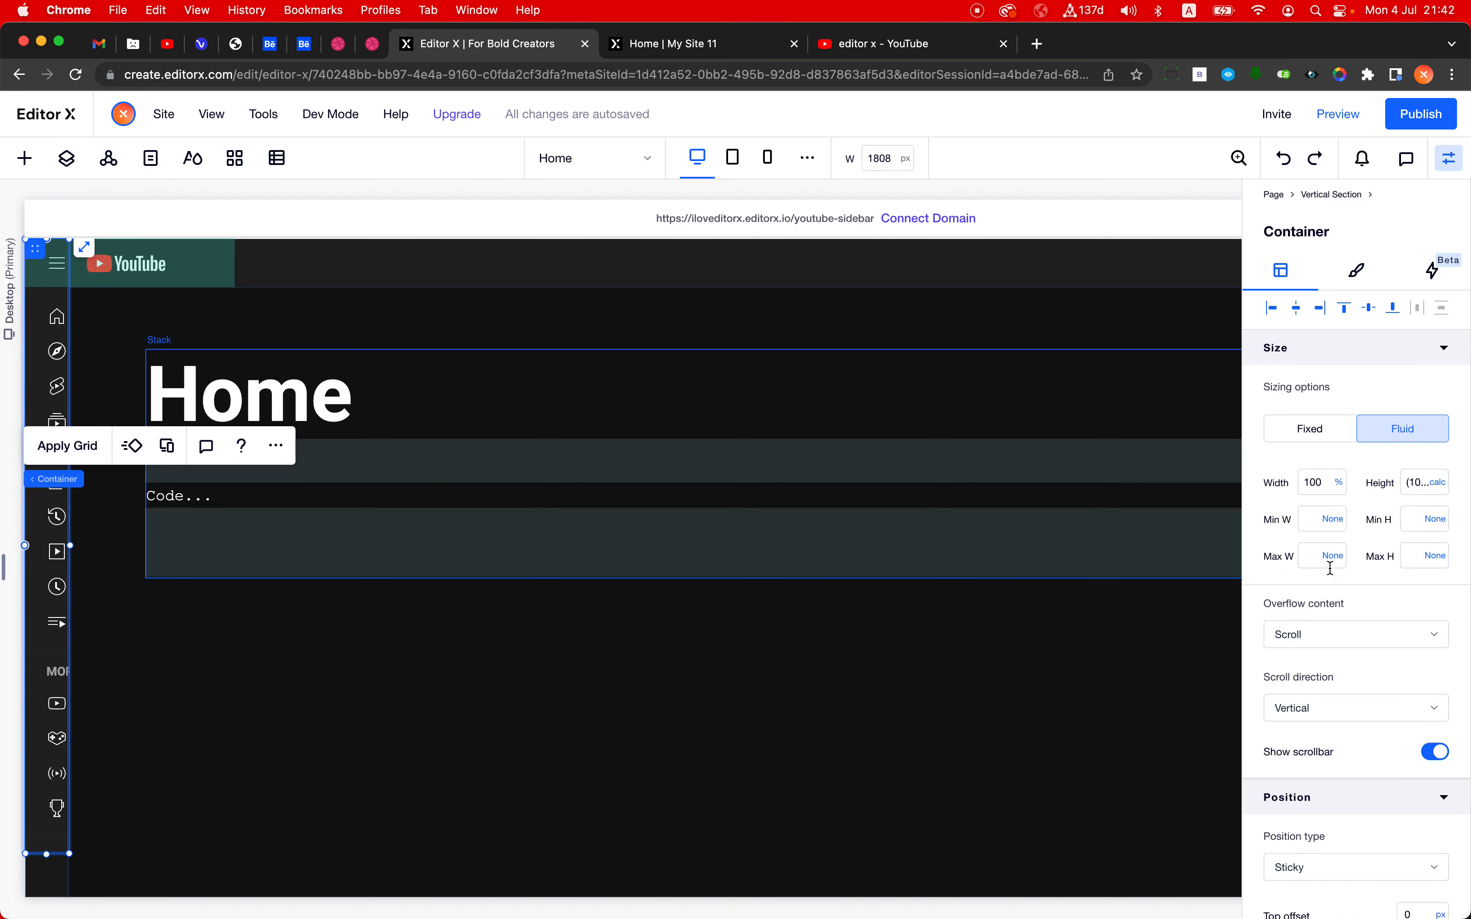
pyautogui.scroll(-1, 1368, 528)
pyautogui.scroll(-5, 1368, 529)
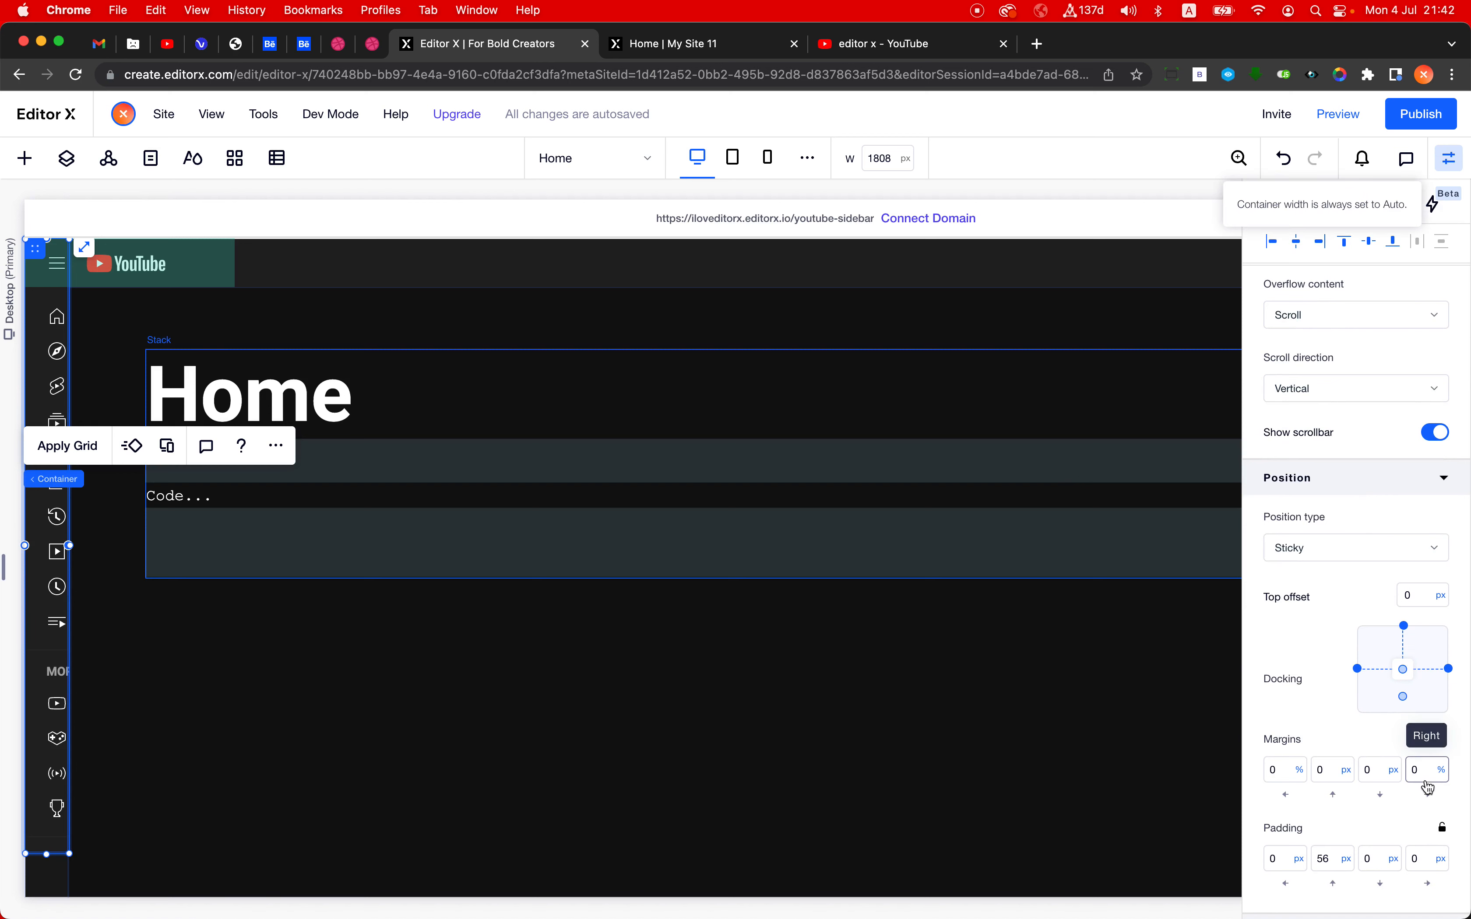
pyautogui.scroll(5, 1407, 717)
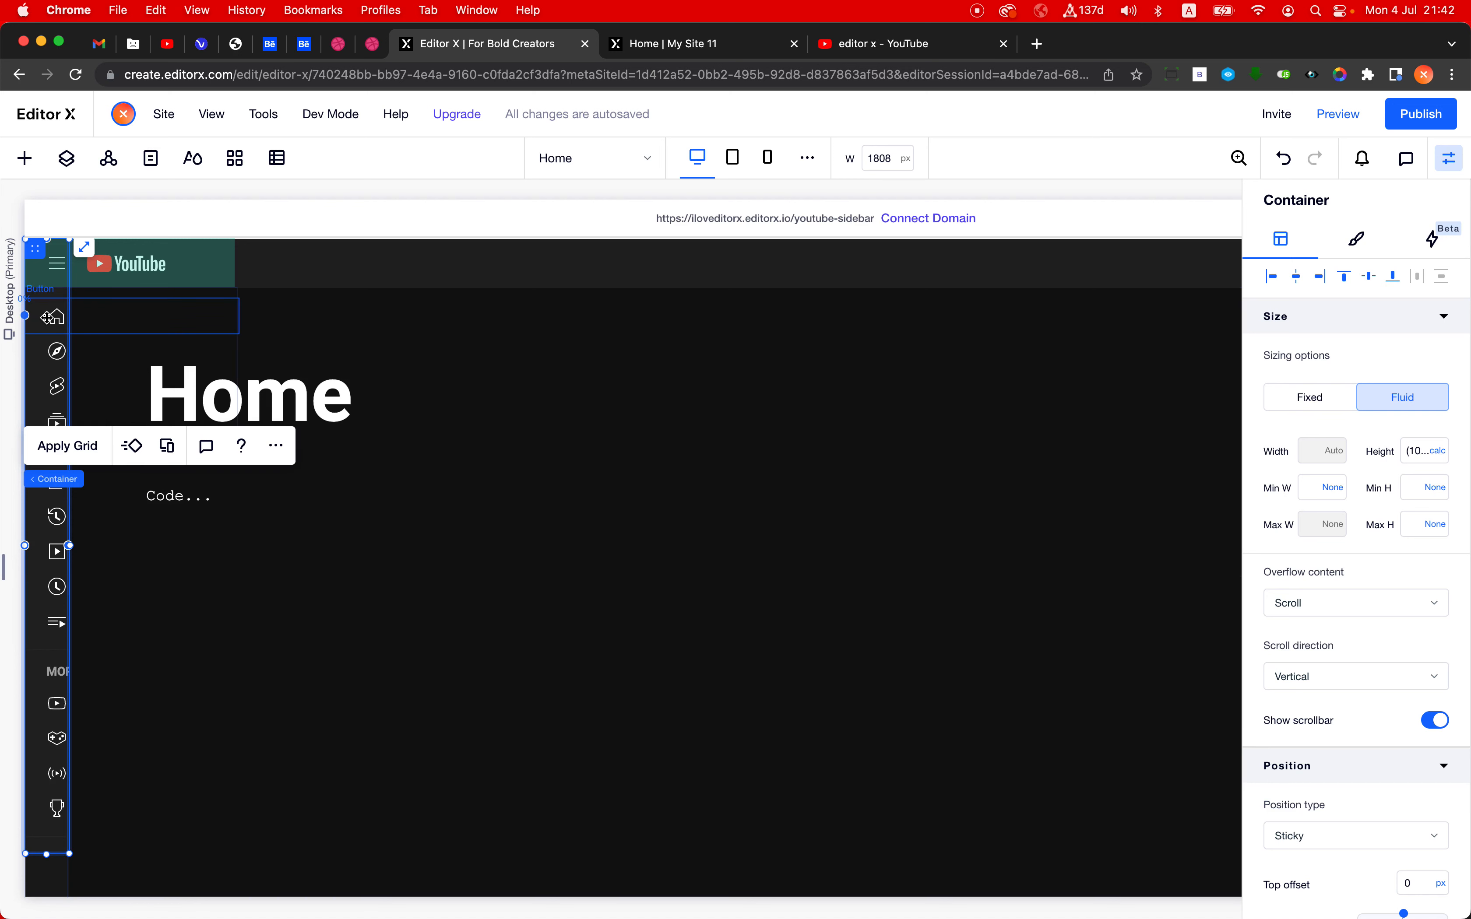
# - Open the inner container's grid in Advanced Mode and set its column width to 240 px
pyautogui.click(58, 297)
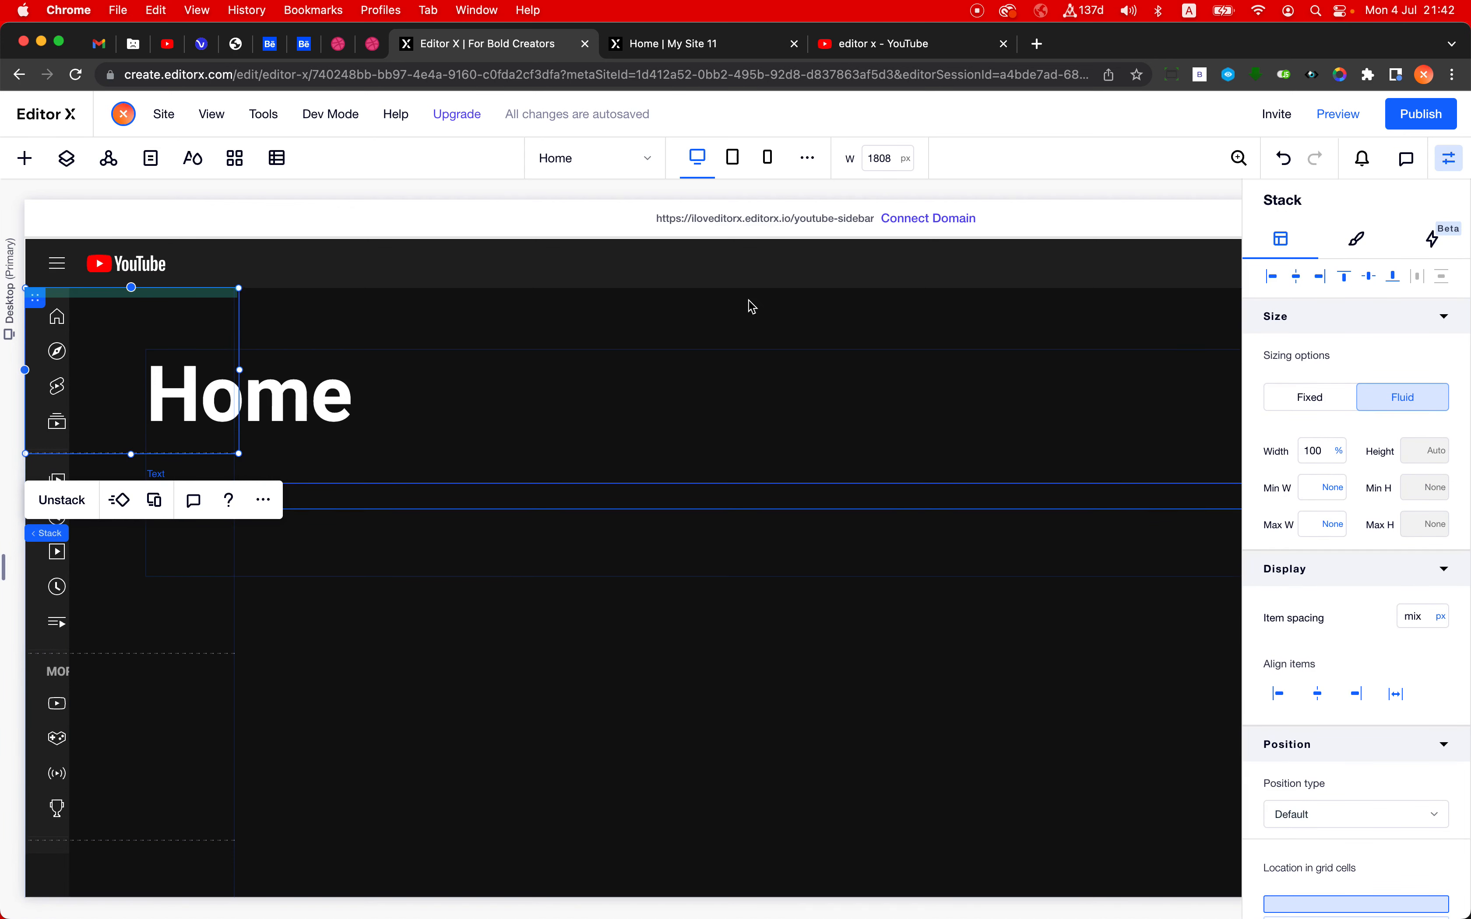
pyautogui.moveTo(70, 533)
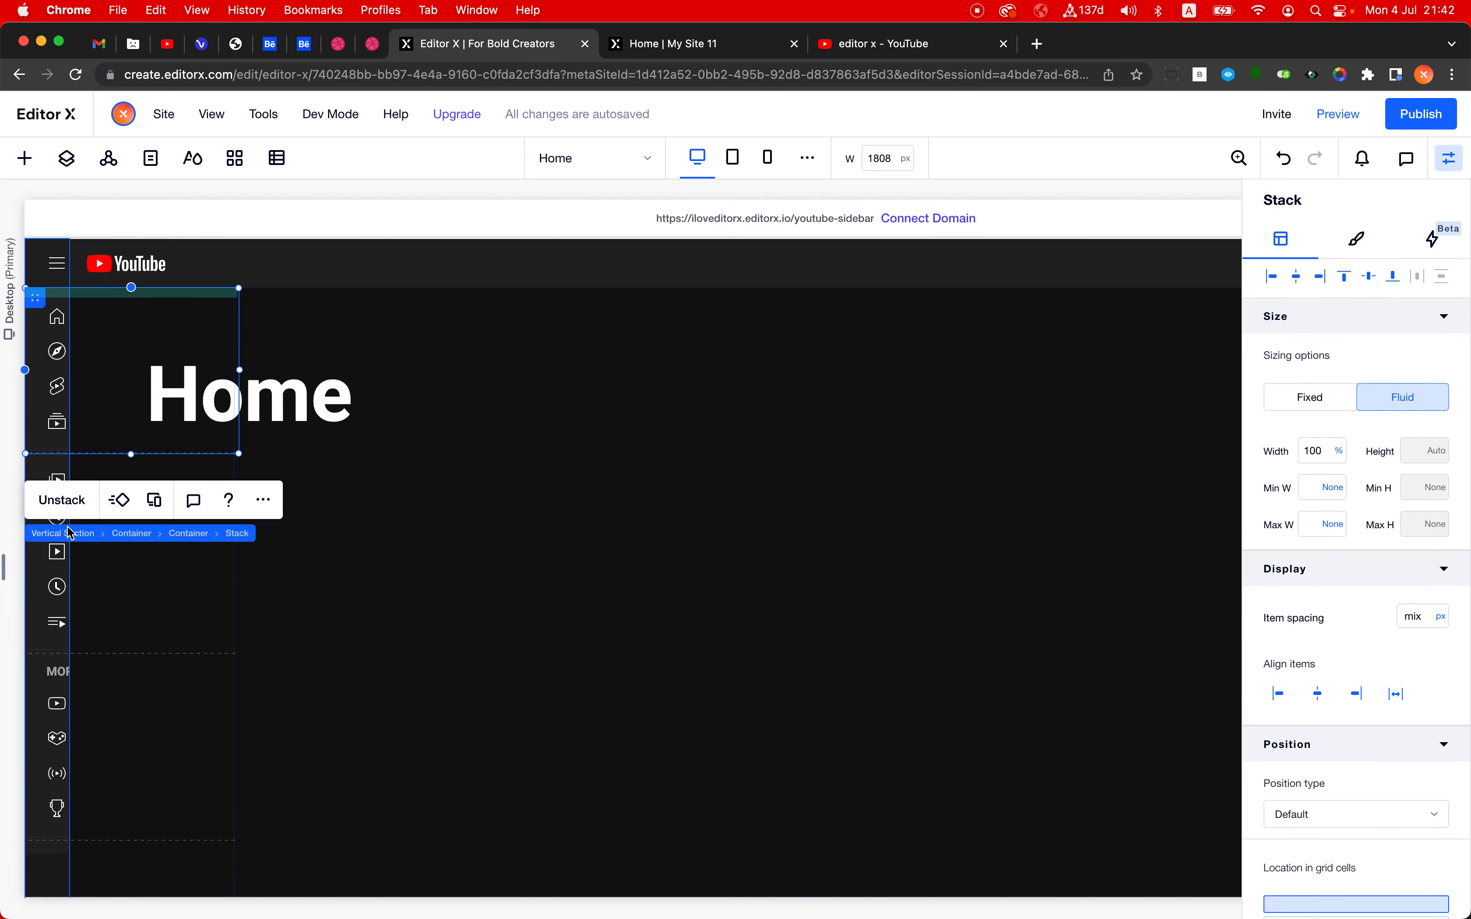
pyautogui.click(179, 533)
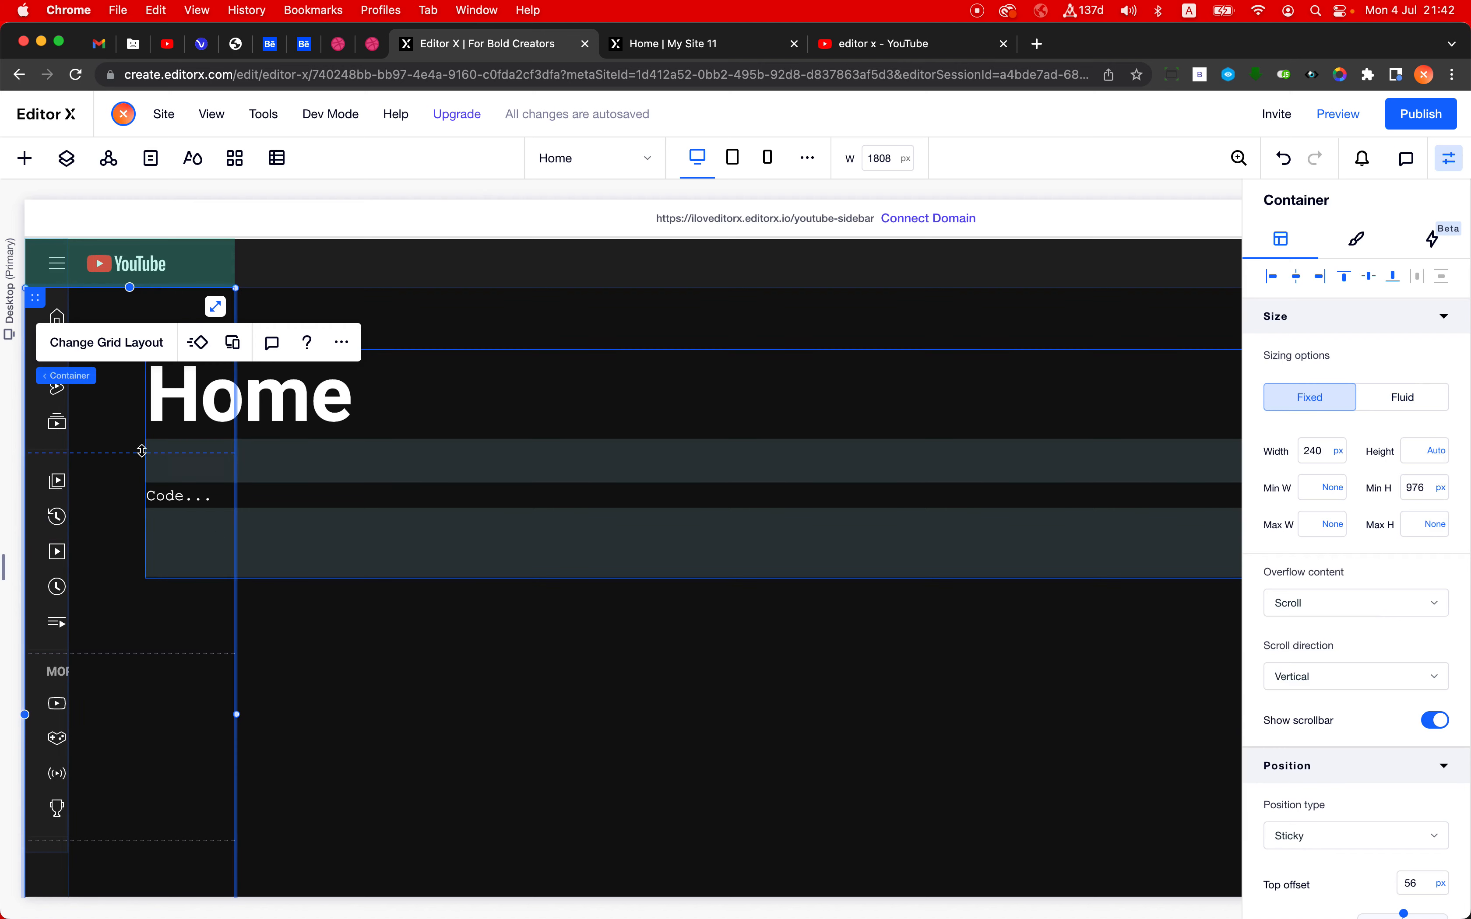
pyautogui.click(107, 342)
pyautogui.click(725, 580)
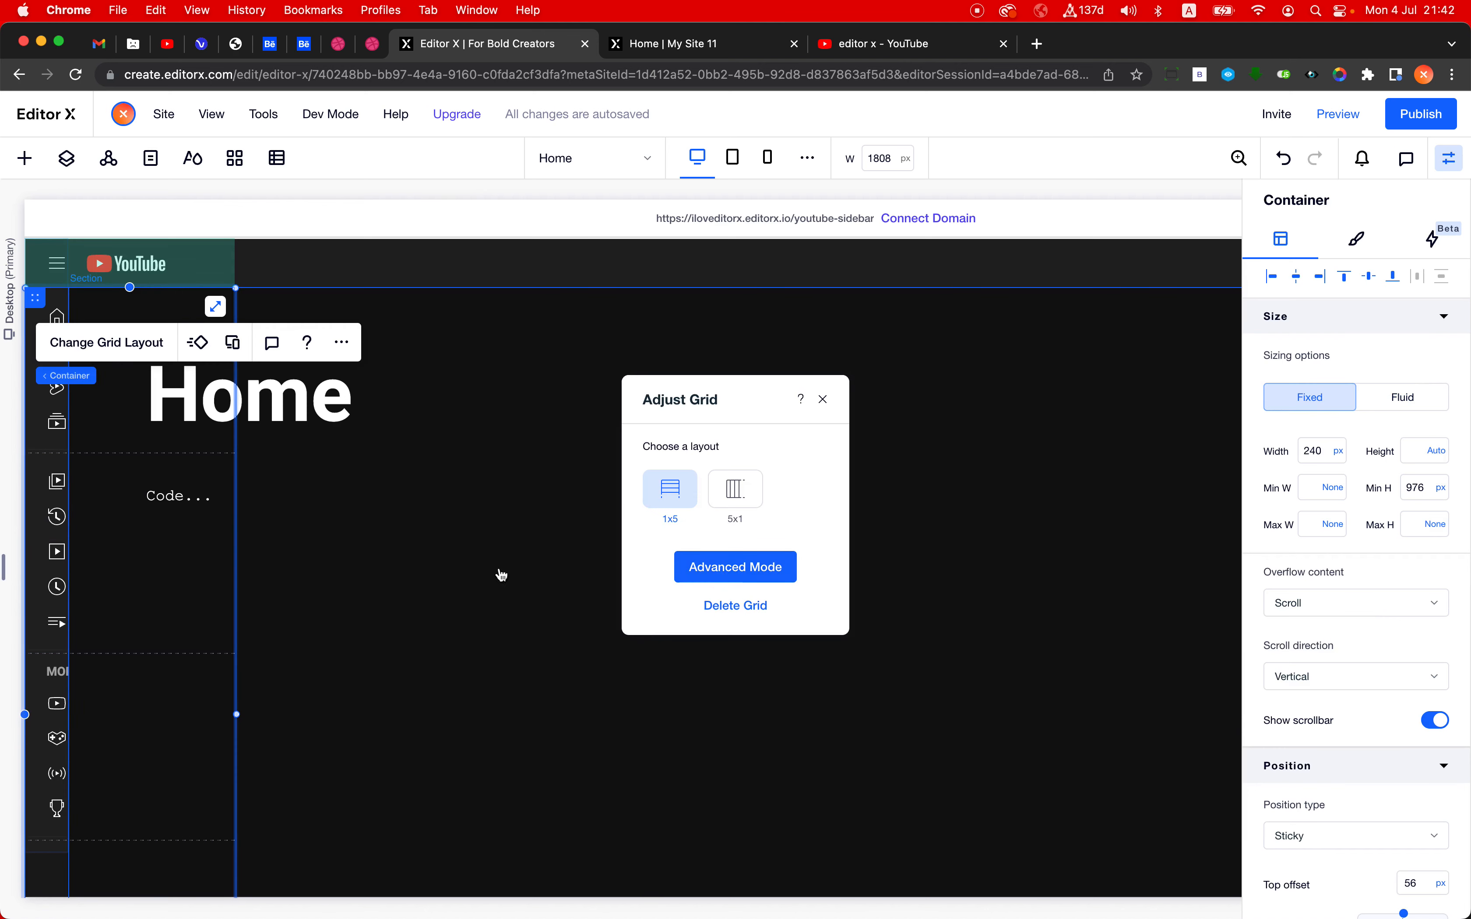
pyautogui.click(134, 268)
pyautogui.click(208, 321)
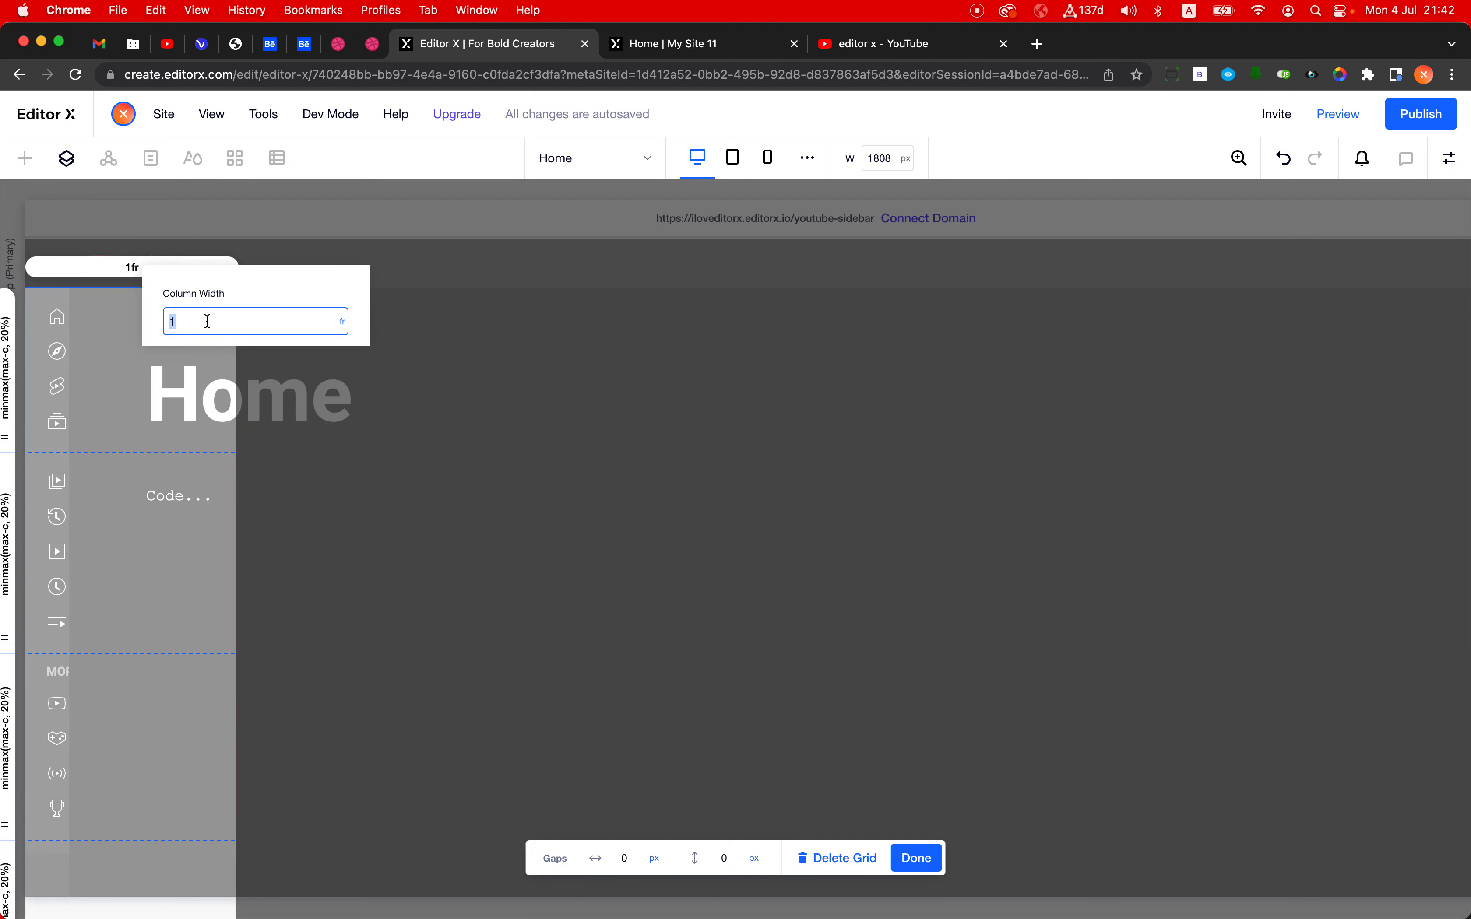
pyautogui.write('240px')
pyautogui.press('Return')
# - Set the grid's column width to 1 fr and finish editing the grid
pyautogui.click(209, 319)
pyautogui.write('1')
pyautogui.press('Return')
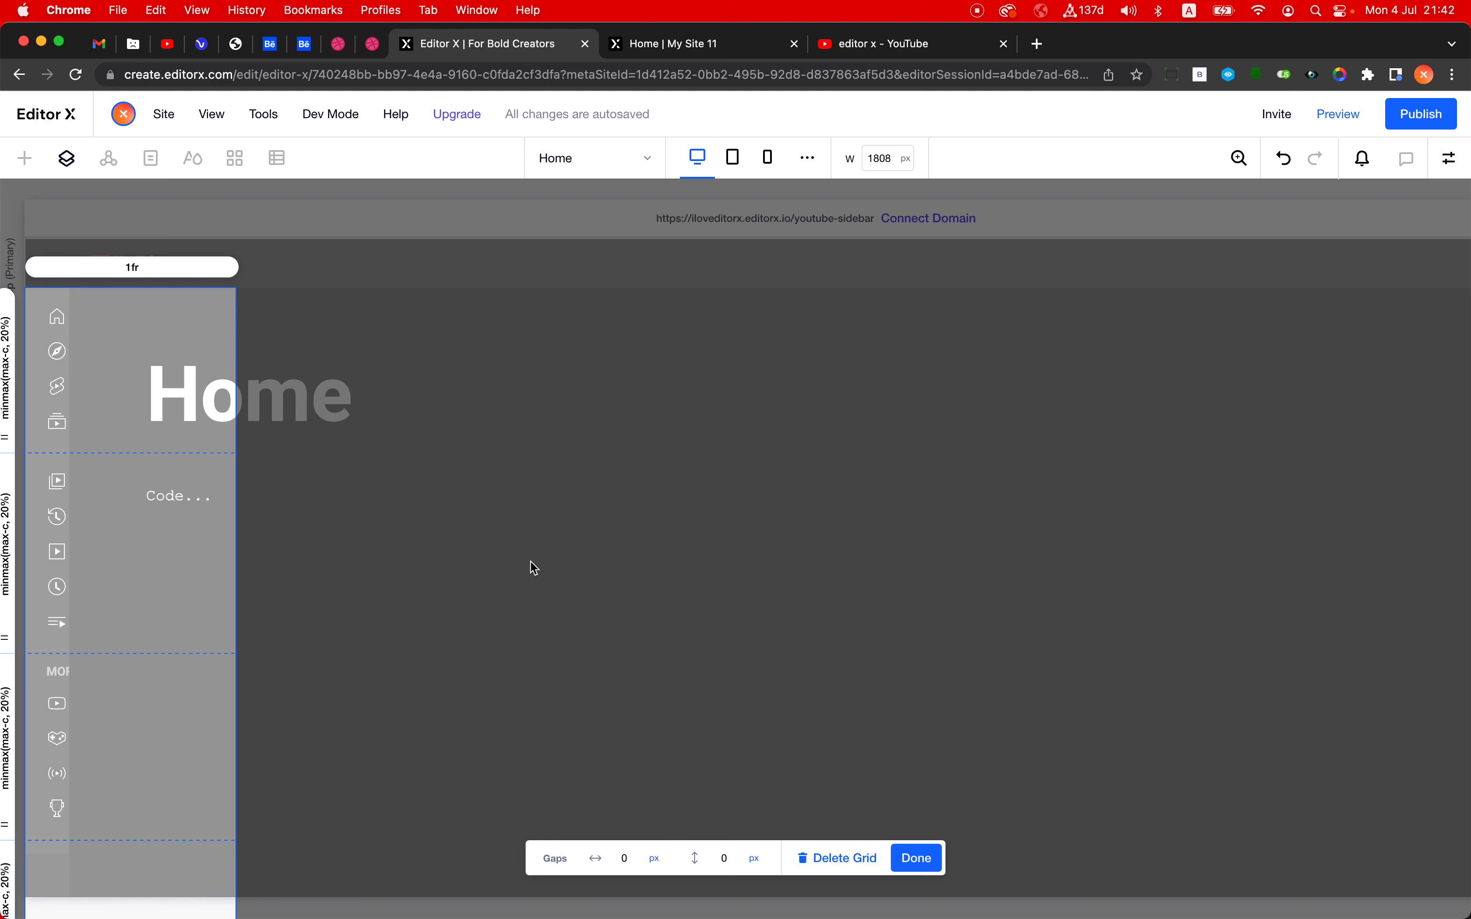
pyautogui.click(917, 858)
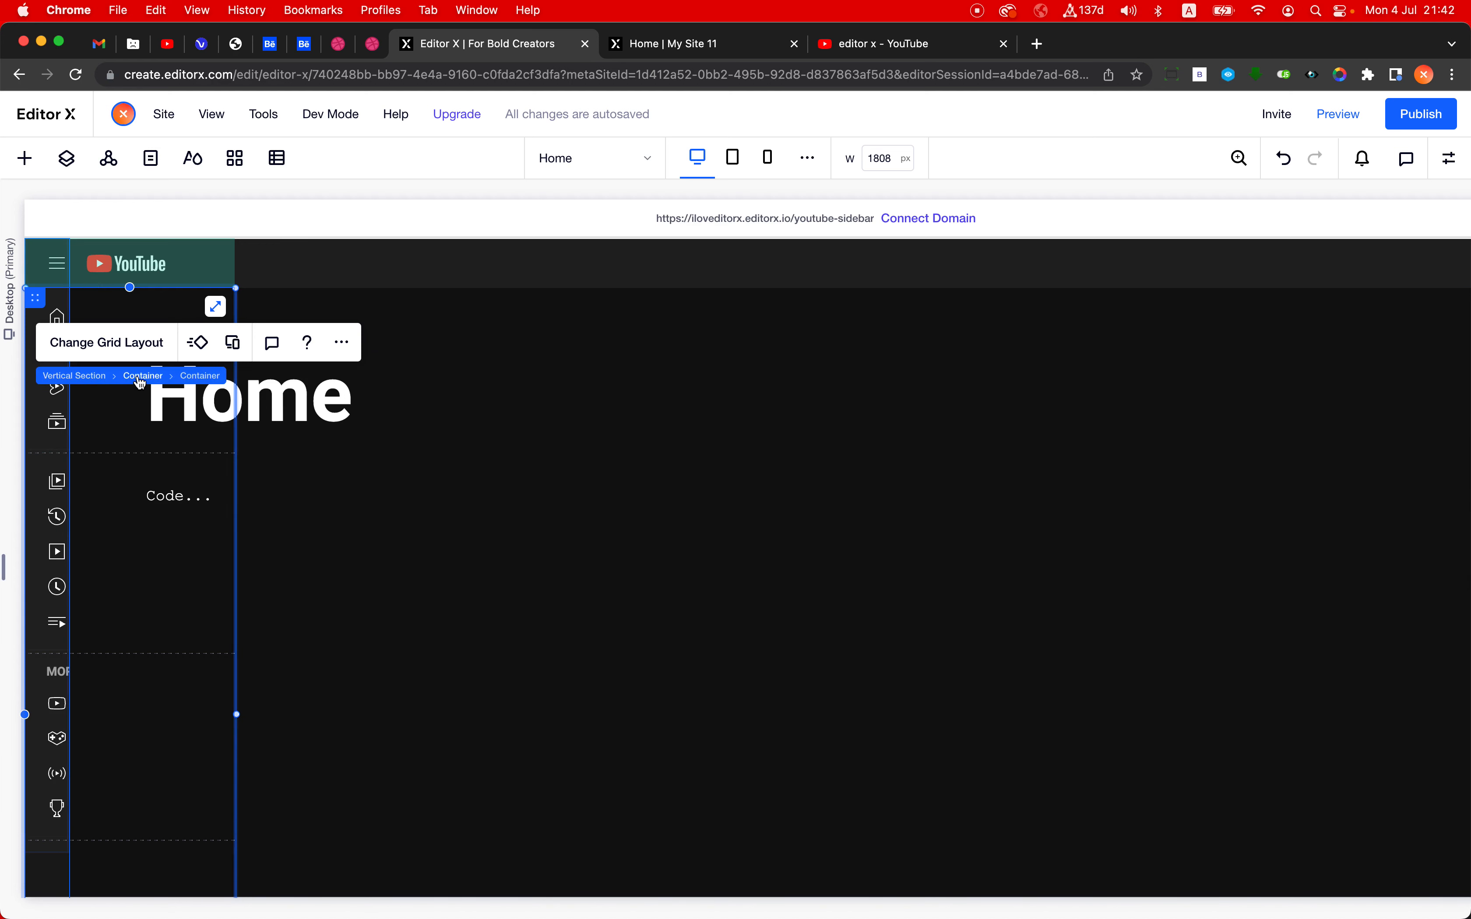
# - Undock the outer sticky container's right side and set its width to 240 px
pyautogui.click(139, 377)
pyautogui.click(1442, 162)
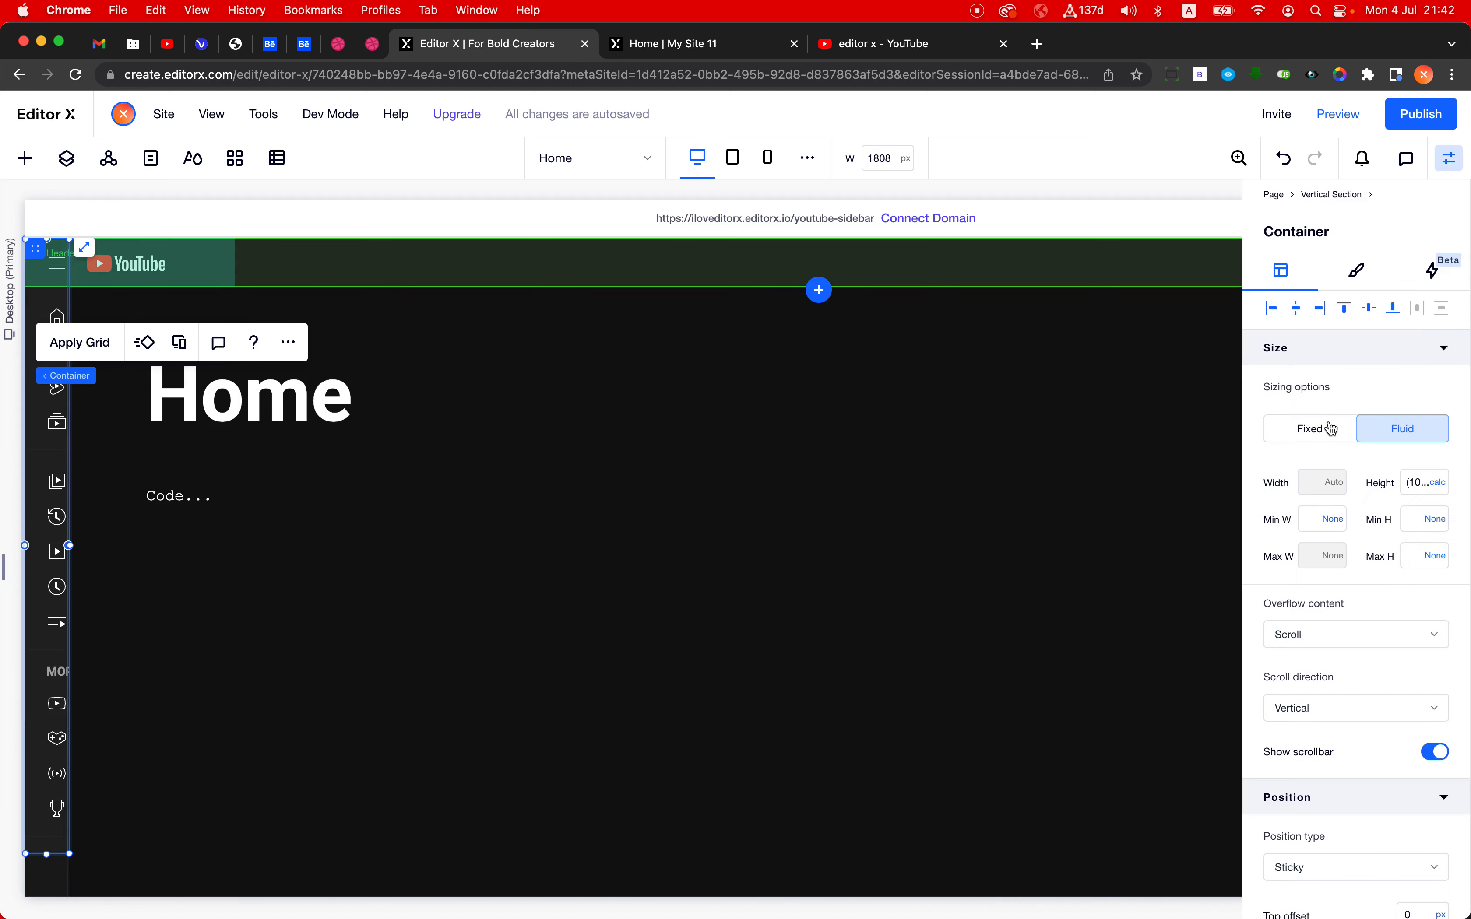
pyautogui.scroll(-5, 1395, 610)
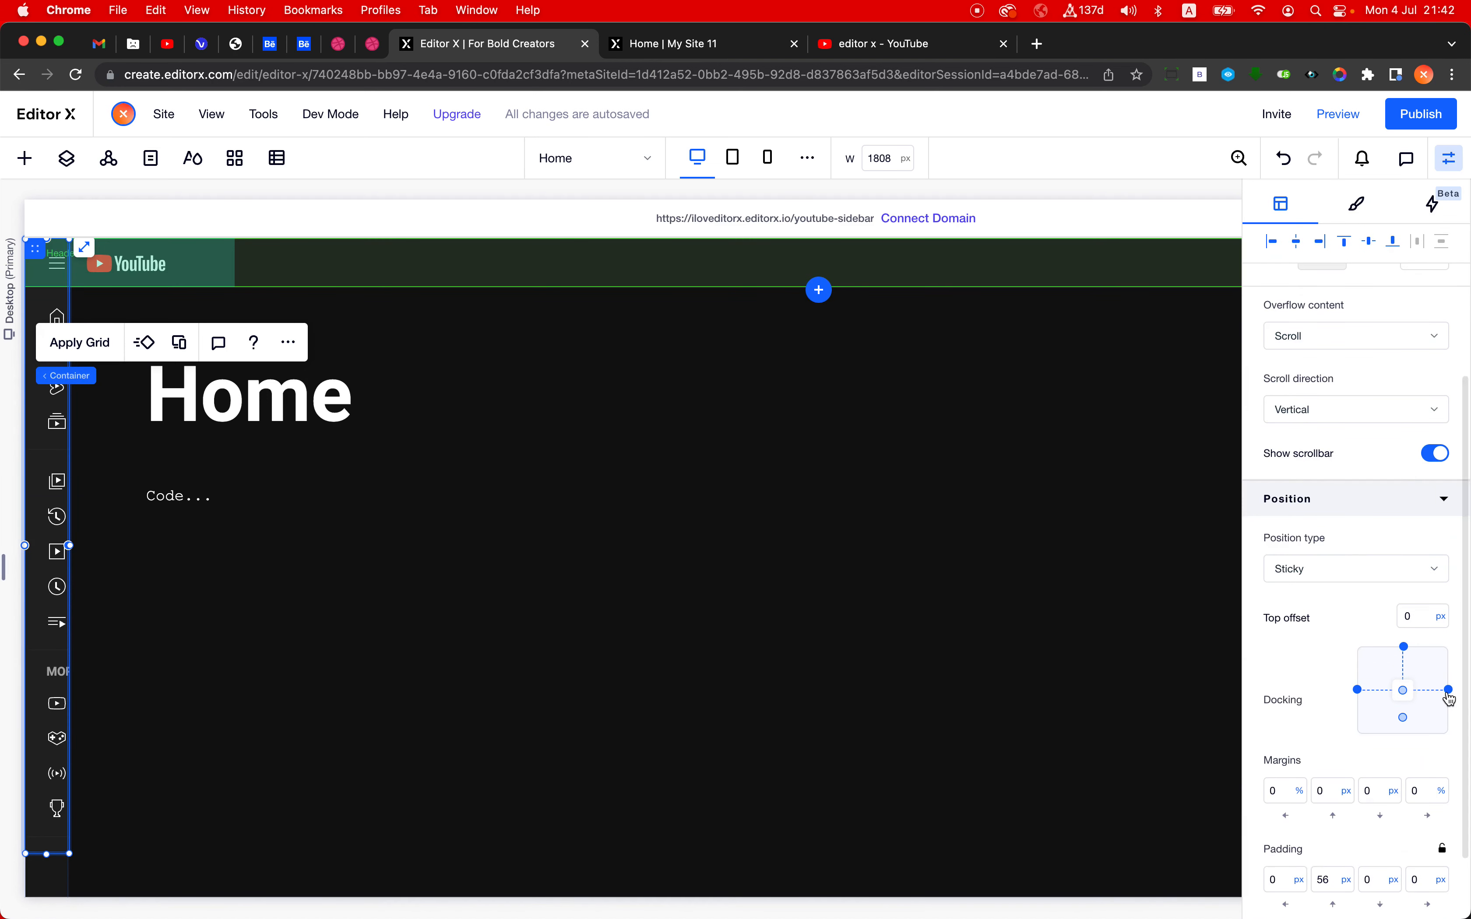
pyautogui.scroll(5, 1349, 699)
pyautogui.click(1327, 484)
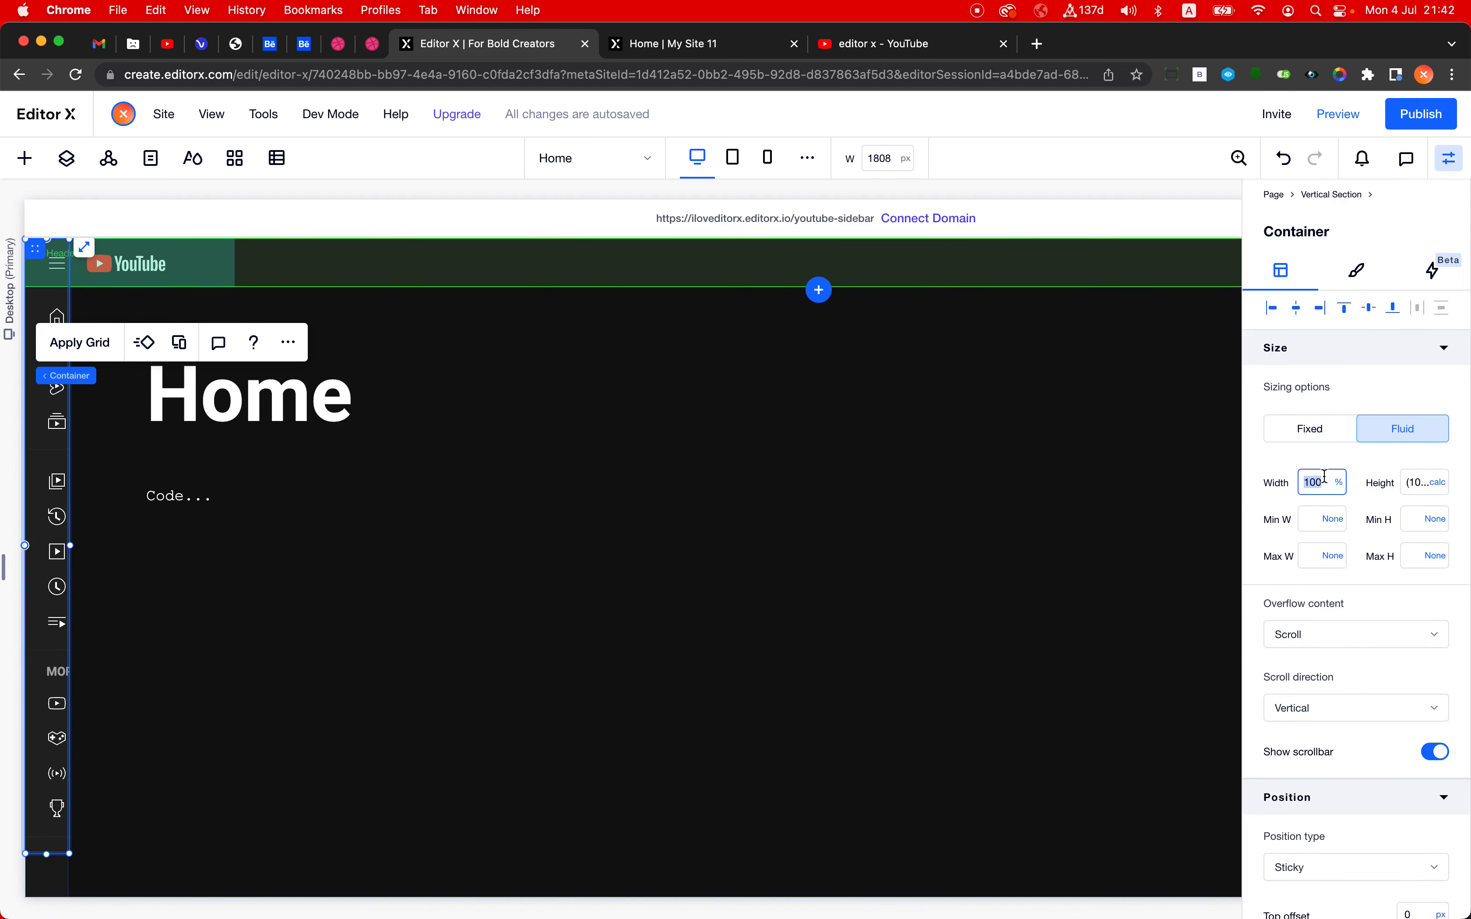
pyautogui.write('240')
pyautogui.press('Return')
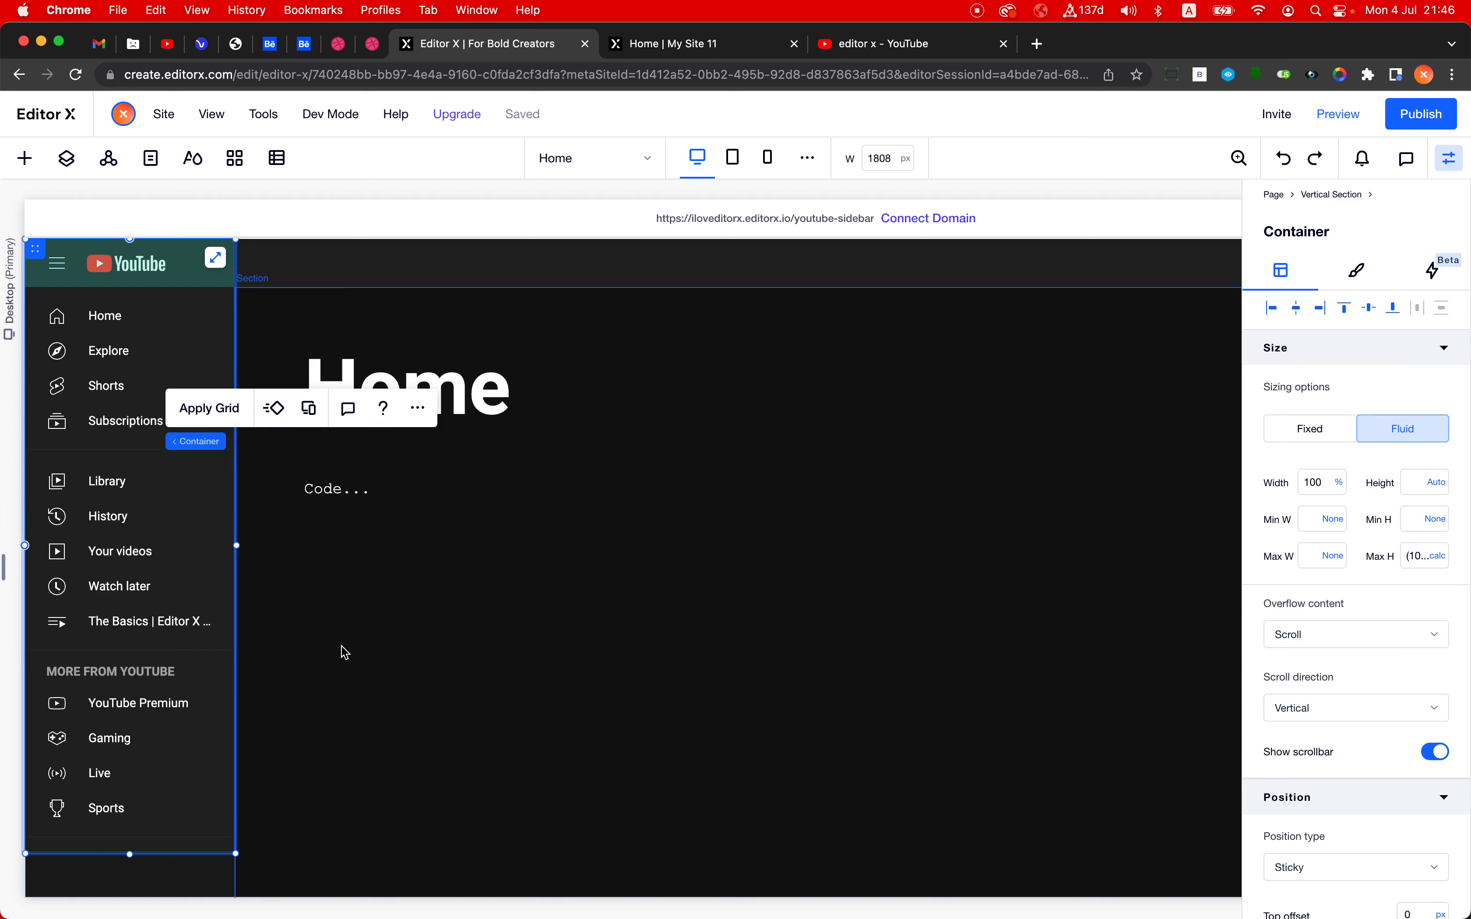
# - Inspect the sticky container's max-height formula, height and position settings, and the vertical section's sizing
pyautogui.click(341, 647)
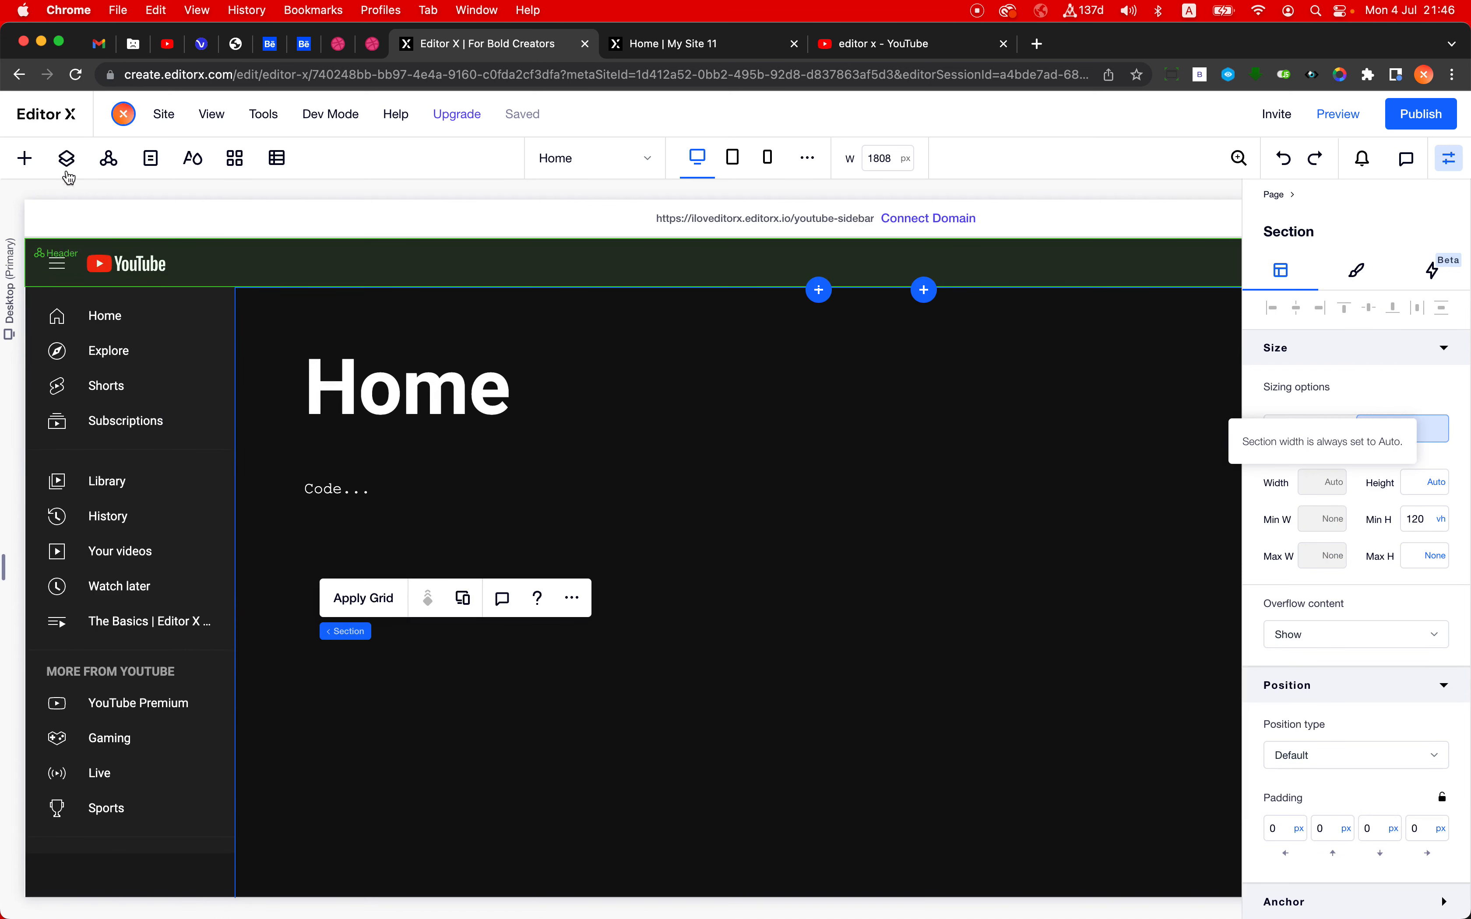
pyautogui.click(68, 159)
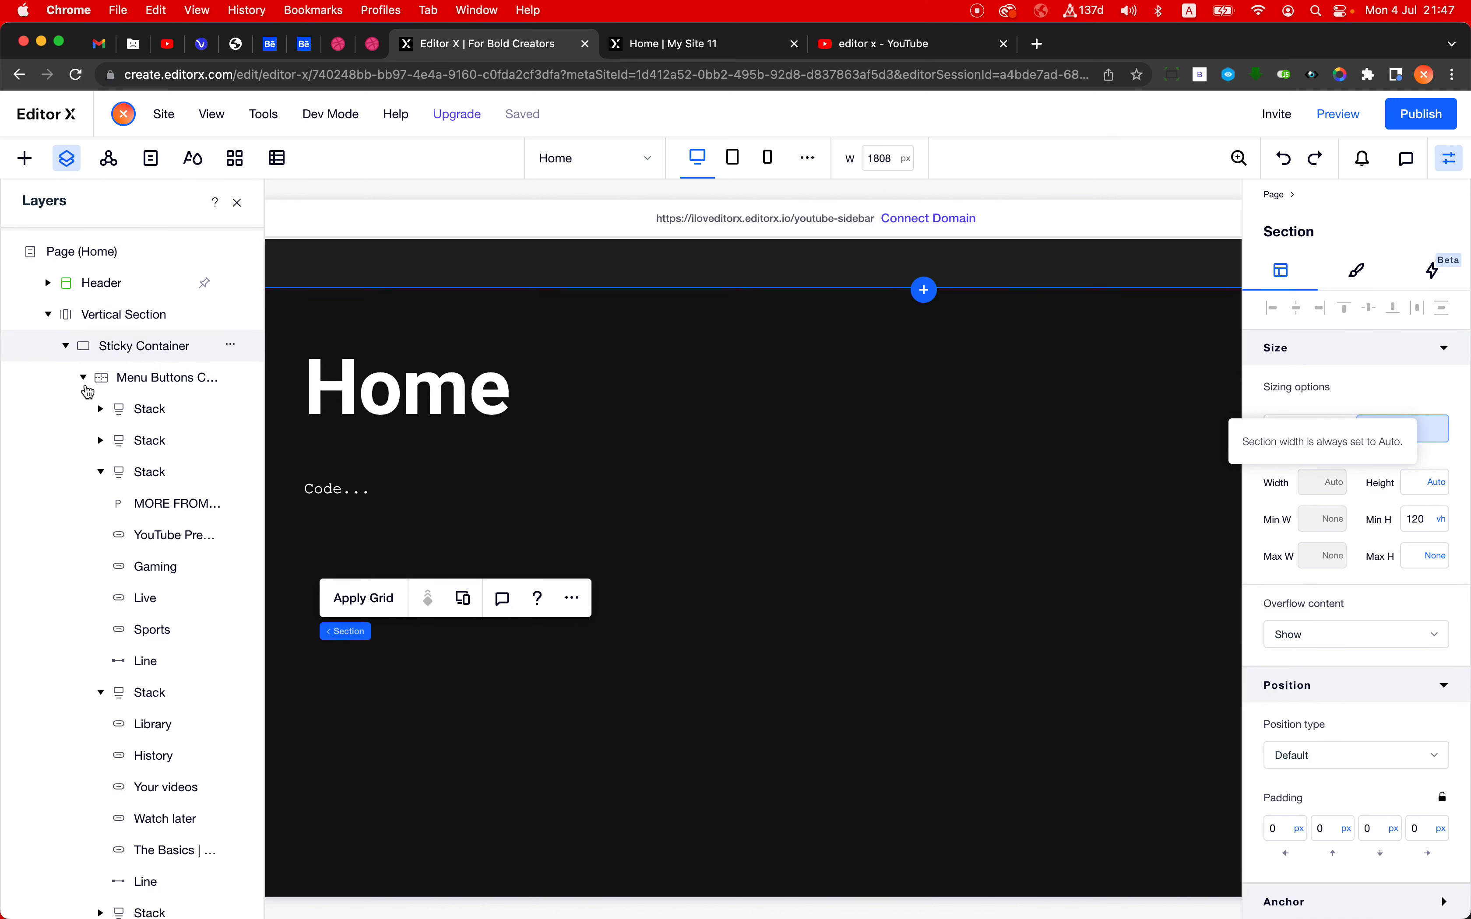
pyautogui.click(91, 380)
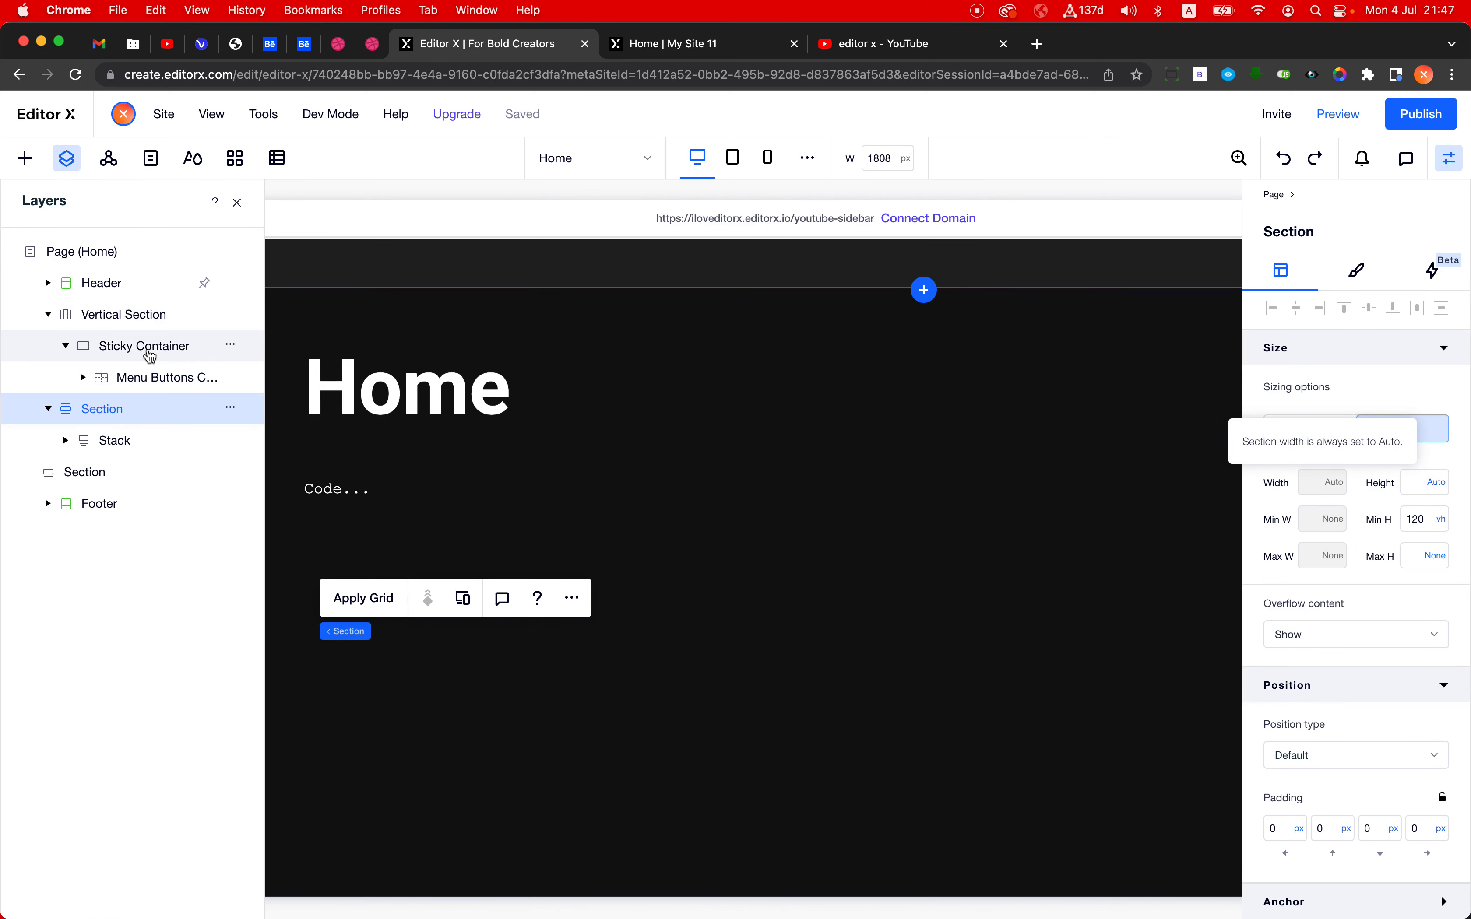
pyautogui.click(150, 347)
pyautogui.click(238, 204)
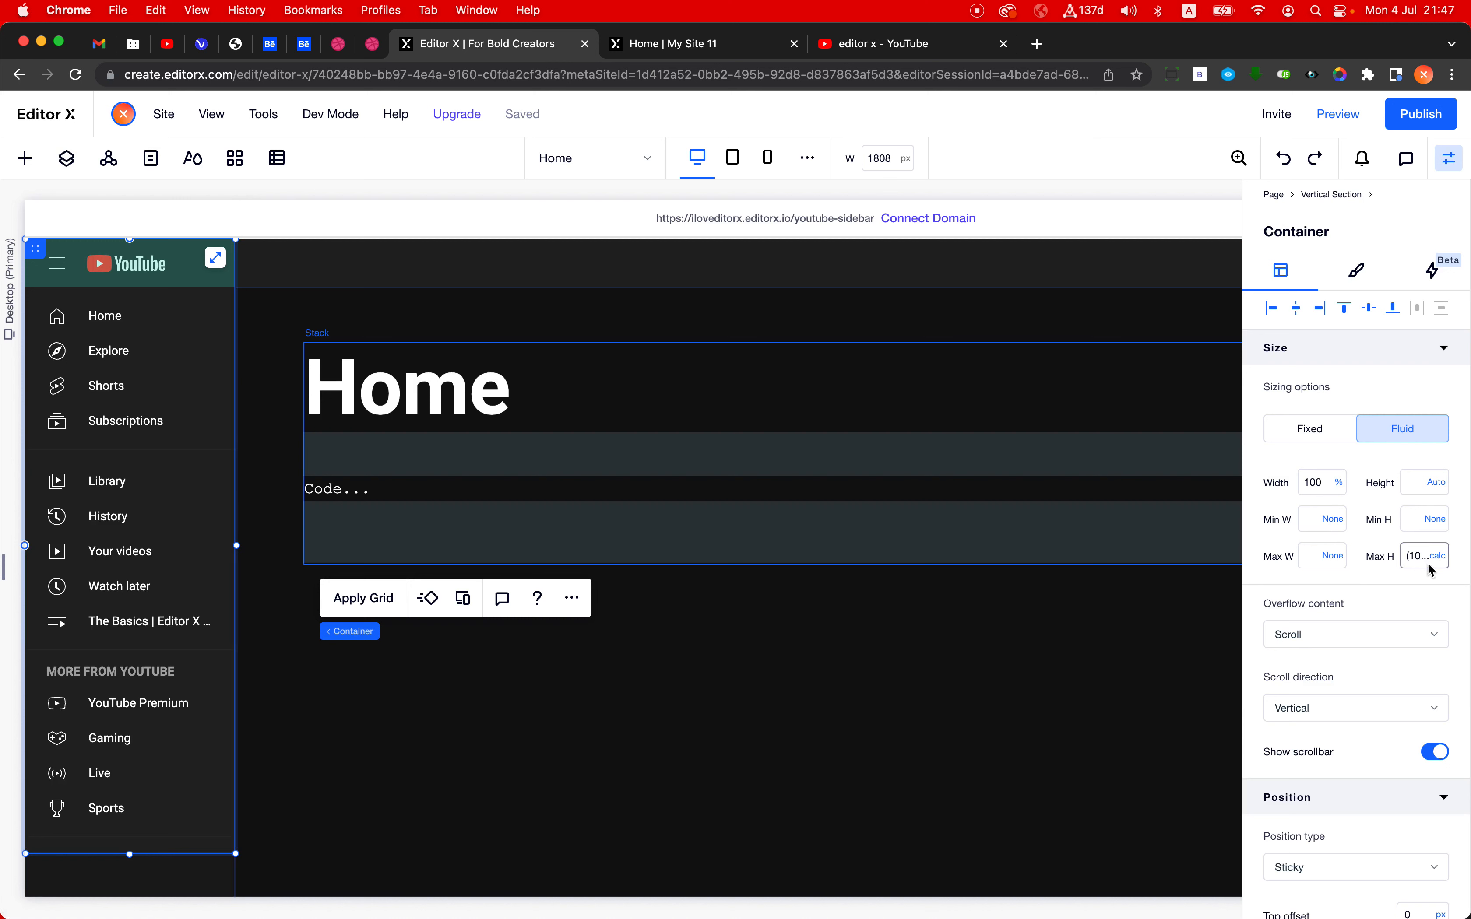
pyautogui.click(1409, 562)
pyautogui.click(1410, 564)
pyautogui.click(1410, 563)
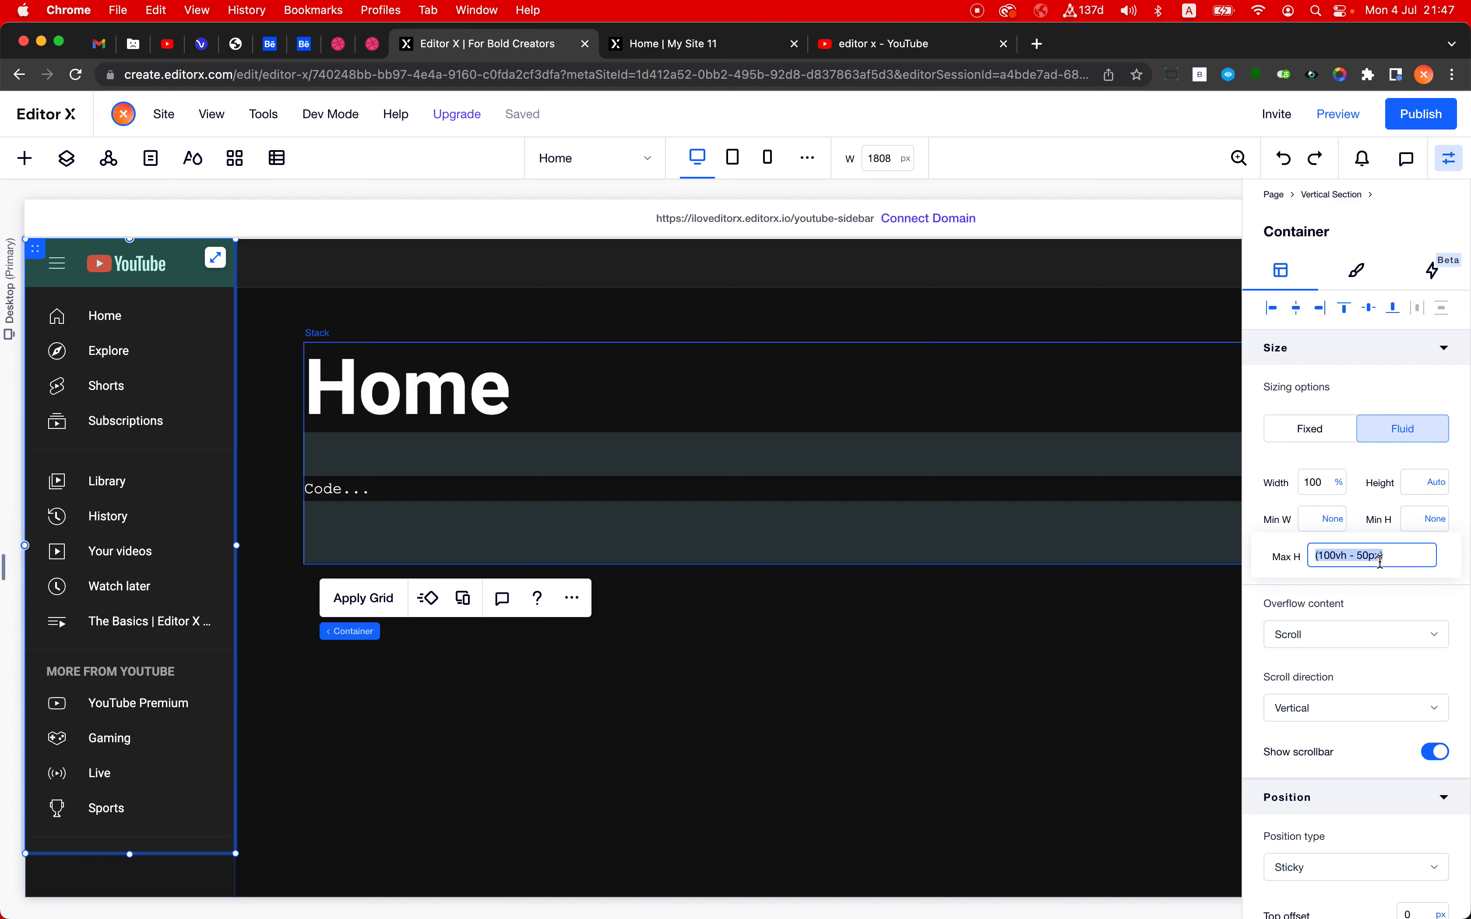
pyautogui.click(1416, 481)
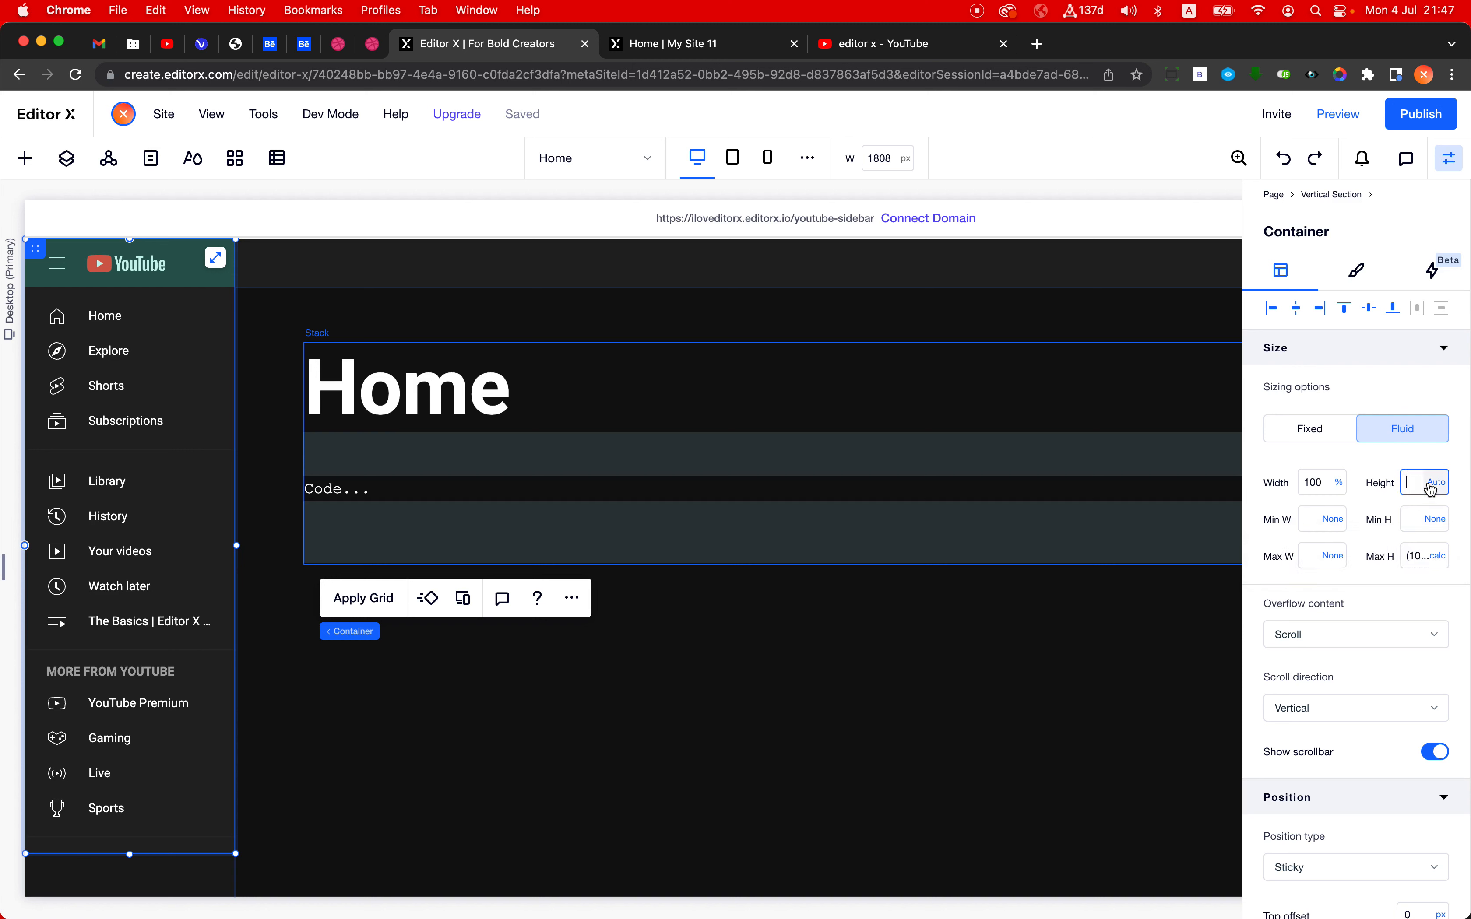
pyautogui.scroll(-2, 1378, 615)
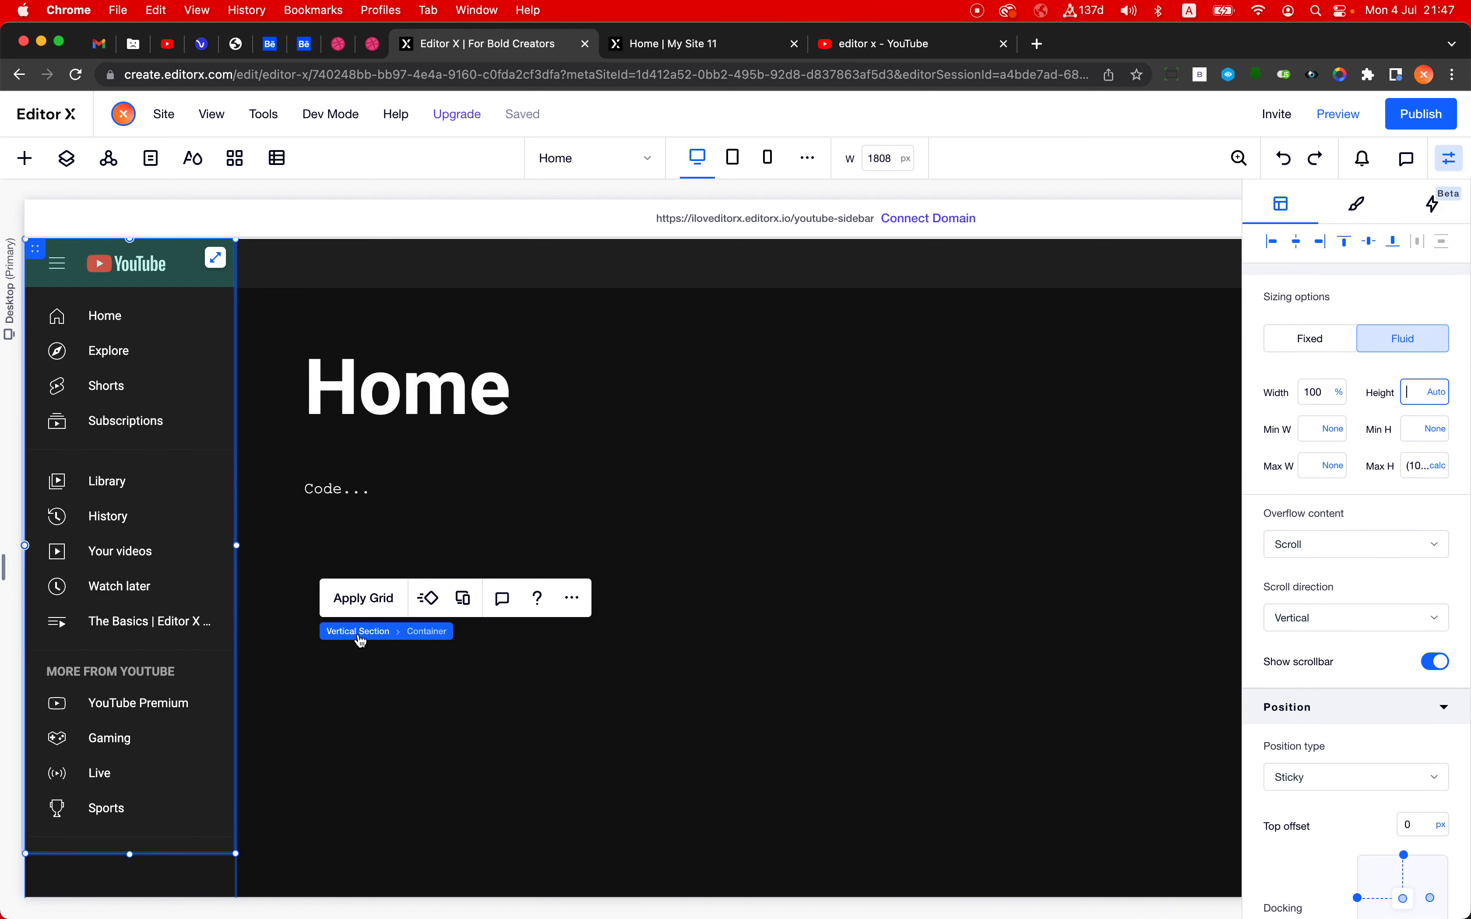
pyautogui.click(360, 632)
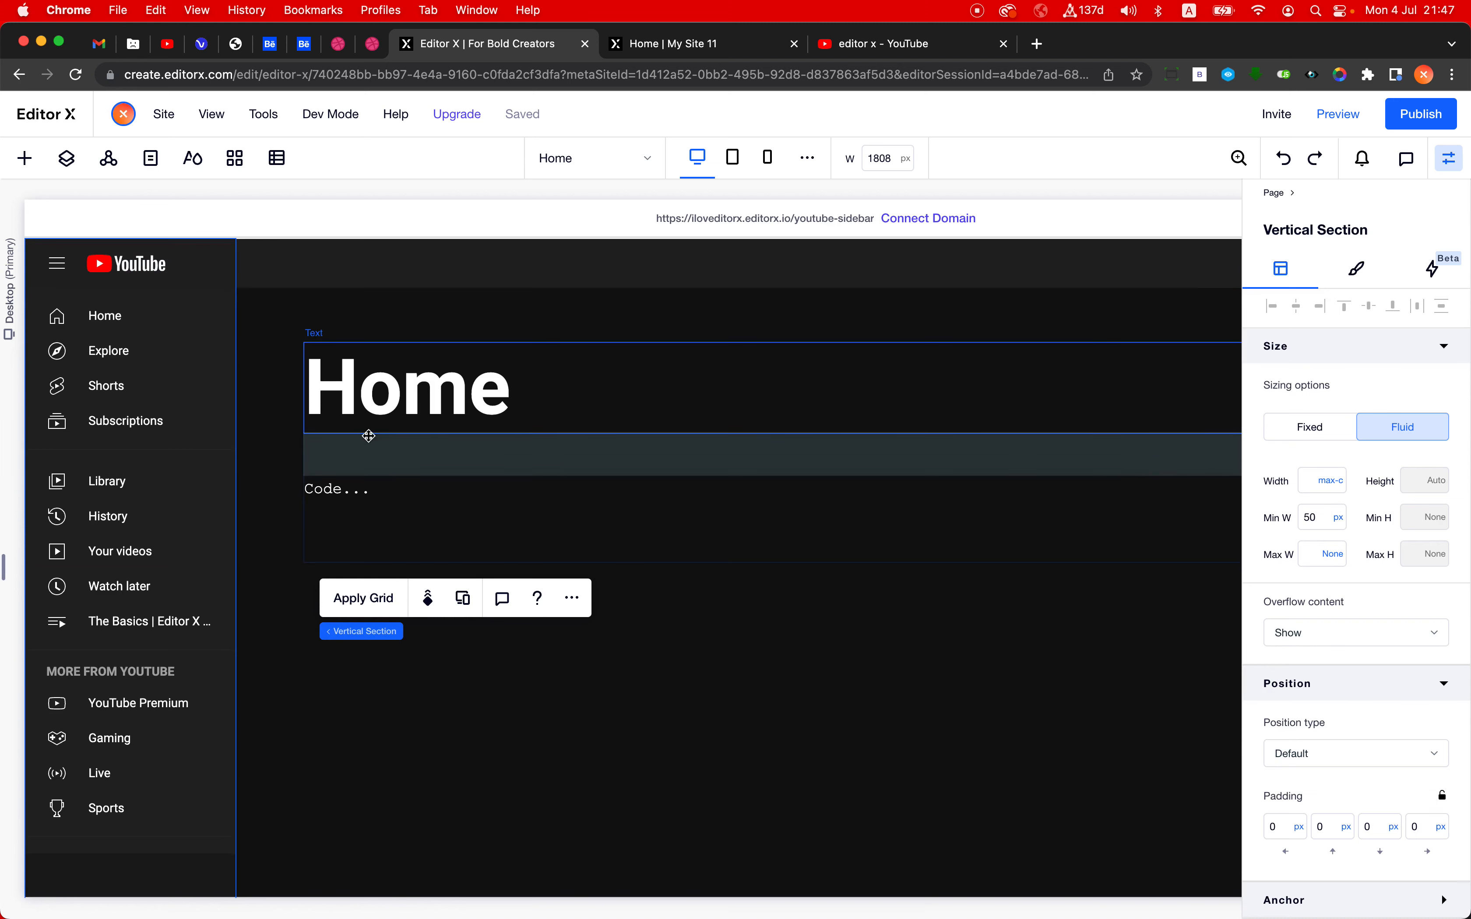
# - Select the inner menu buttons container and set its width to 300 px
pyautogui.click(204, 444)
pyautogui.moveTo(40, 535)
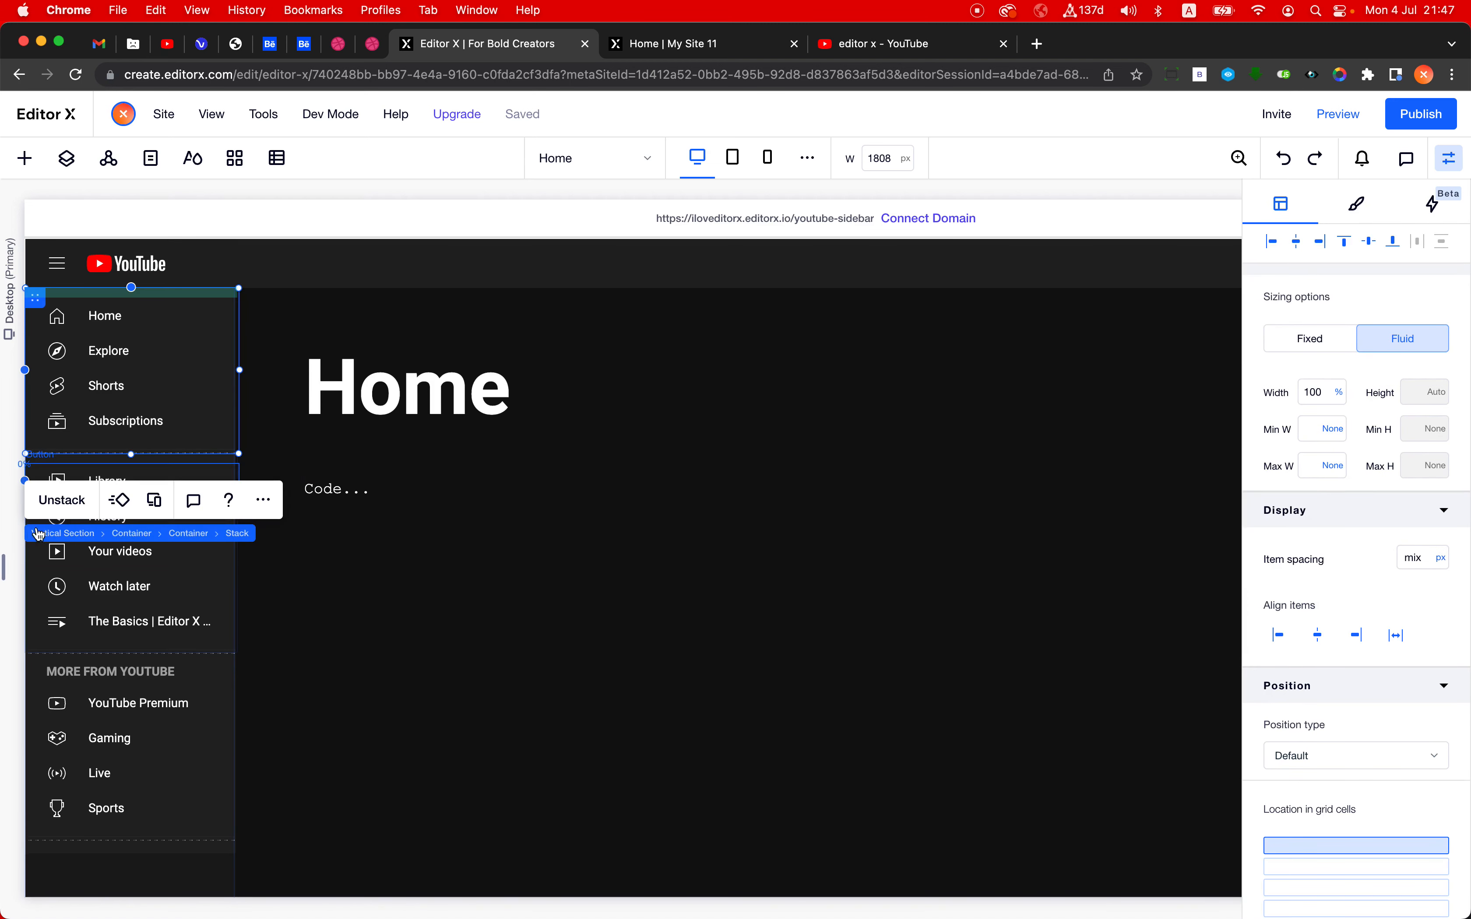
pyautogui.click(187, 533)
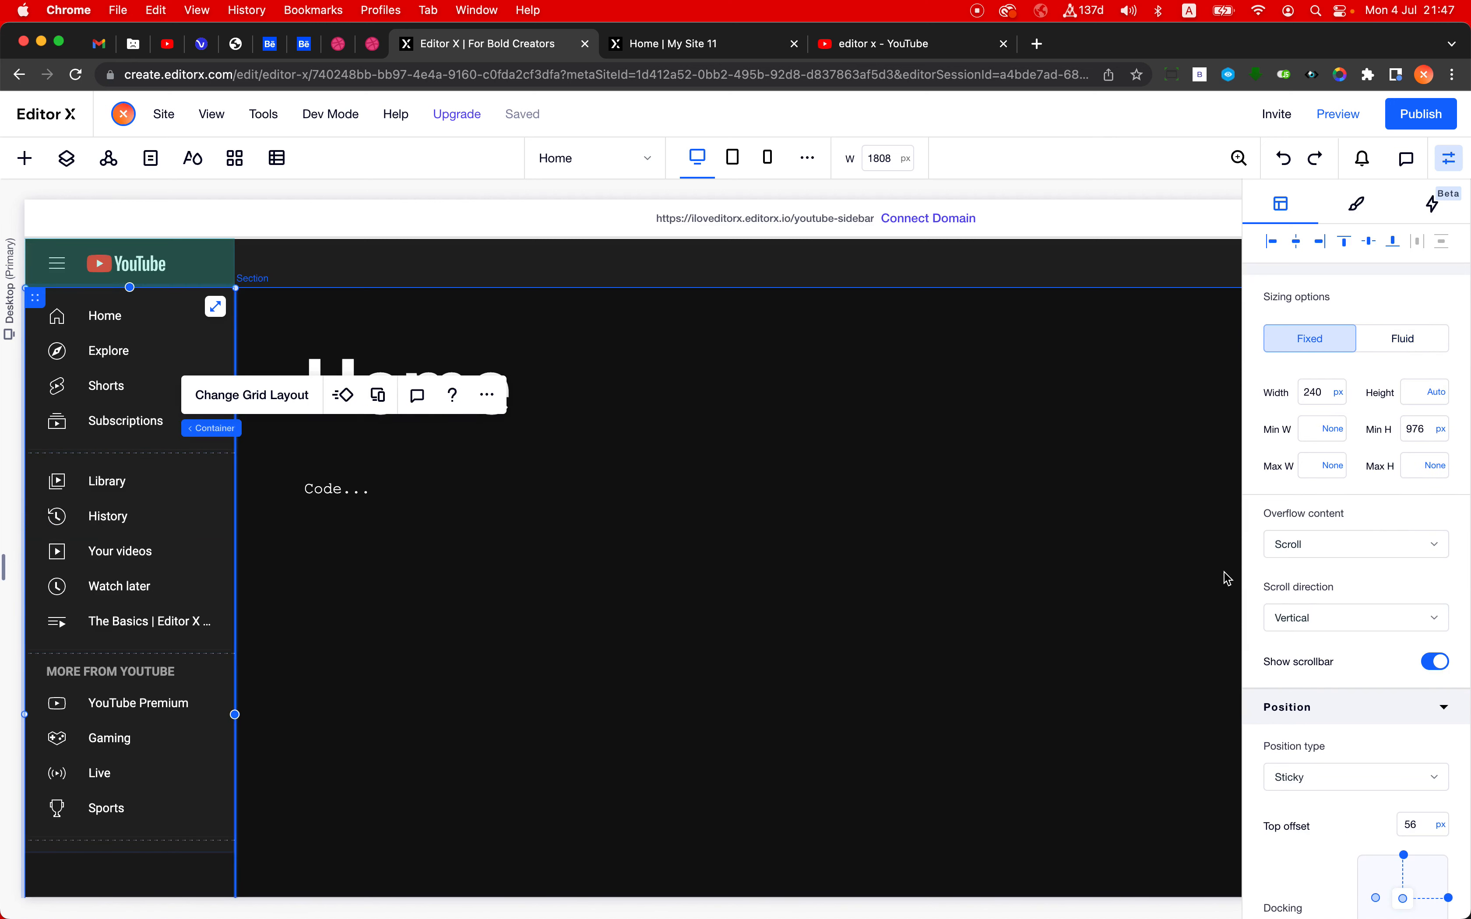
pyautogui.doubleClick(1315, 394)
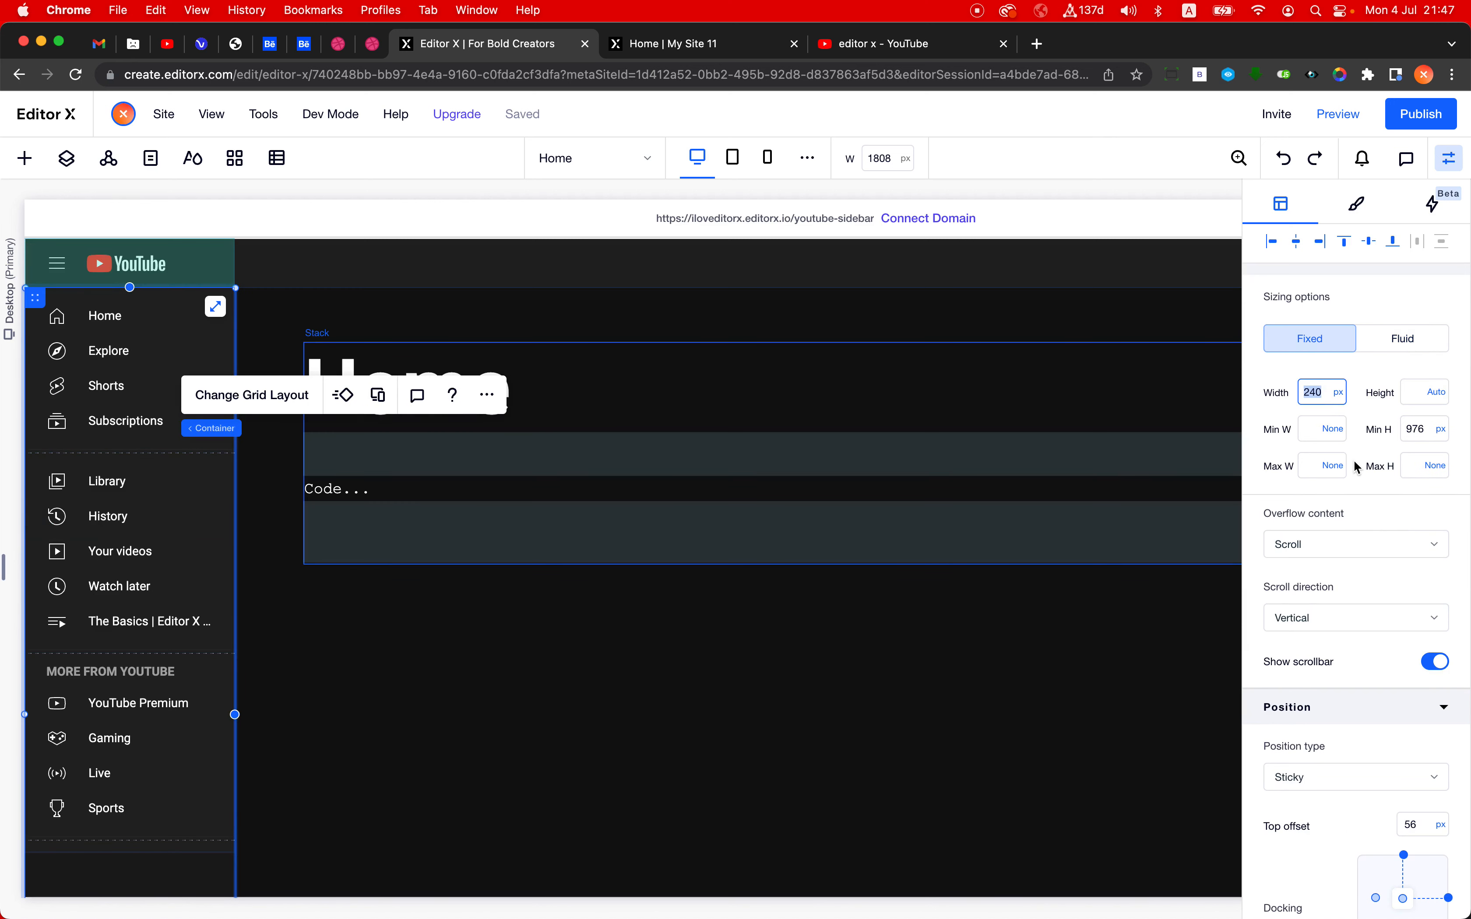
pyautogui.write('300')
pyautogui.press('Return')
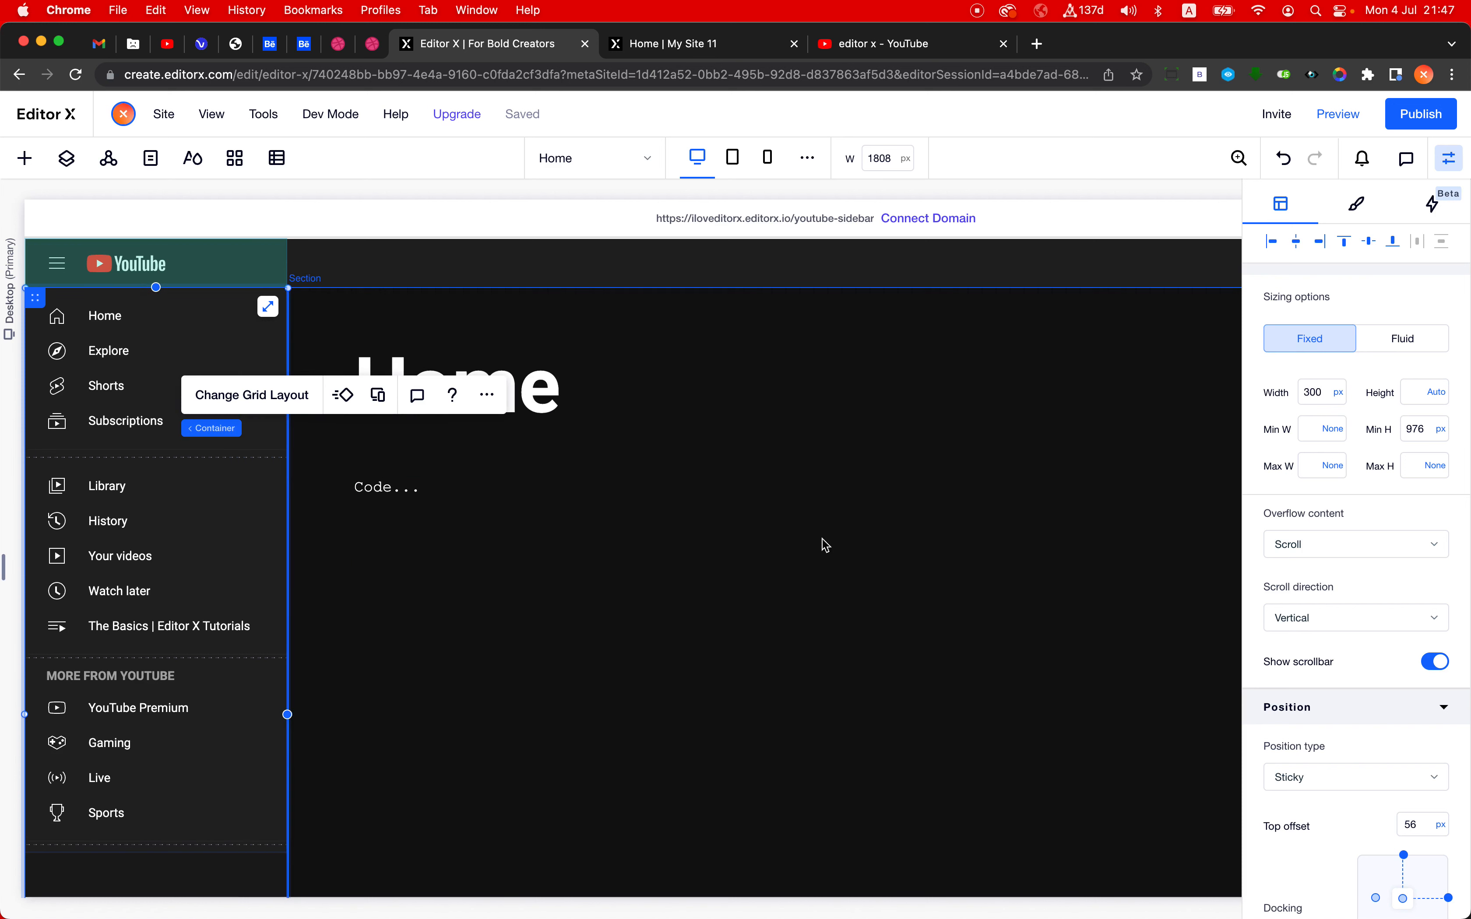
# - Set the menu buttons container's width back to 240 px and select the page section
pyautogui.doubleClick(1343, 403)
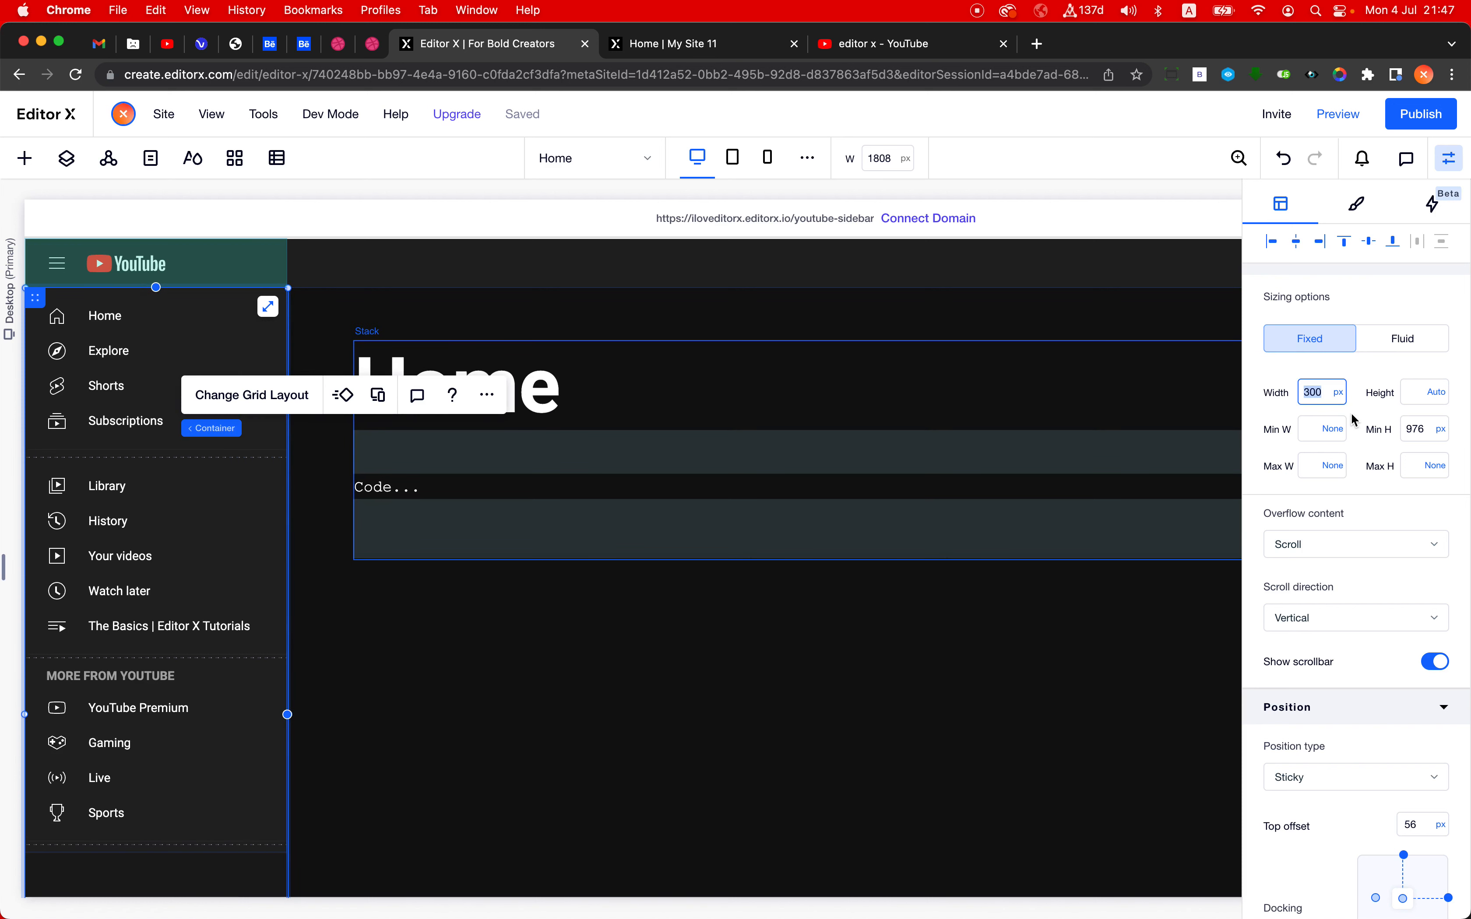
pyautogui.press('Return')
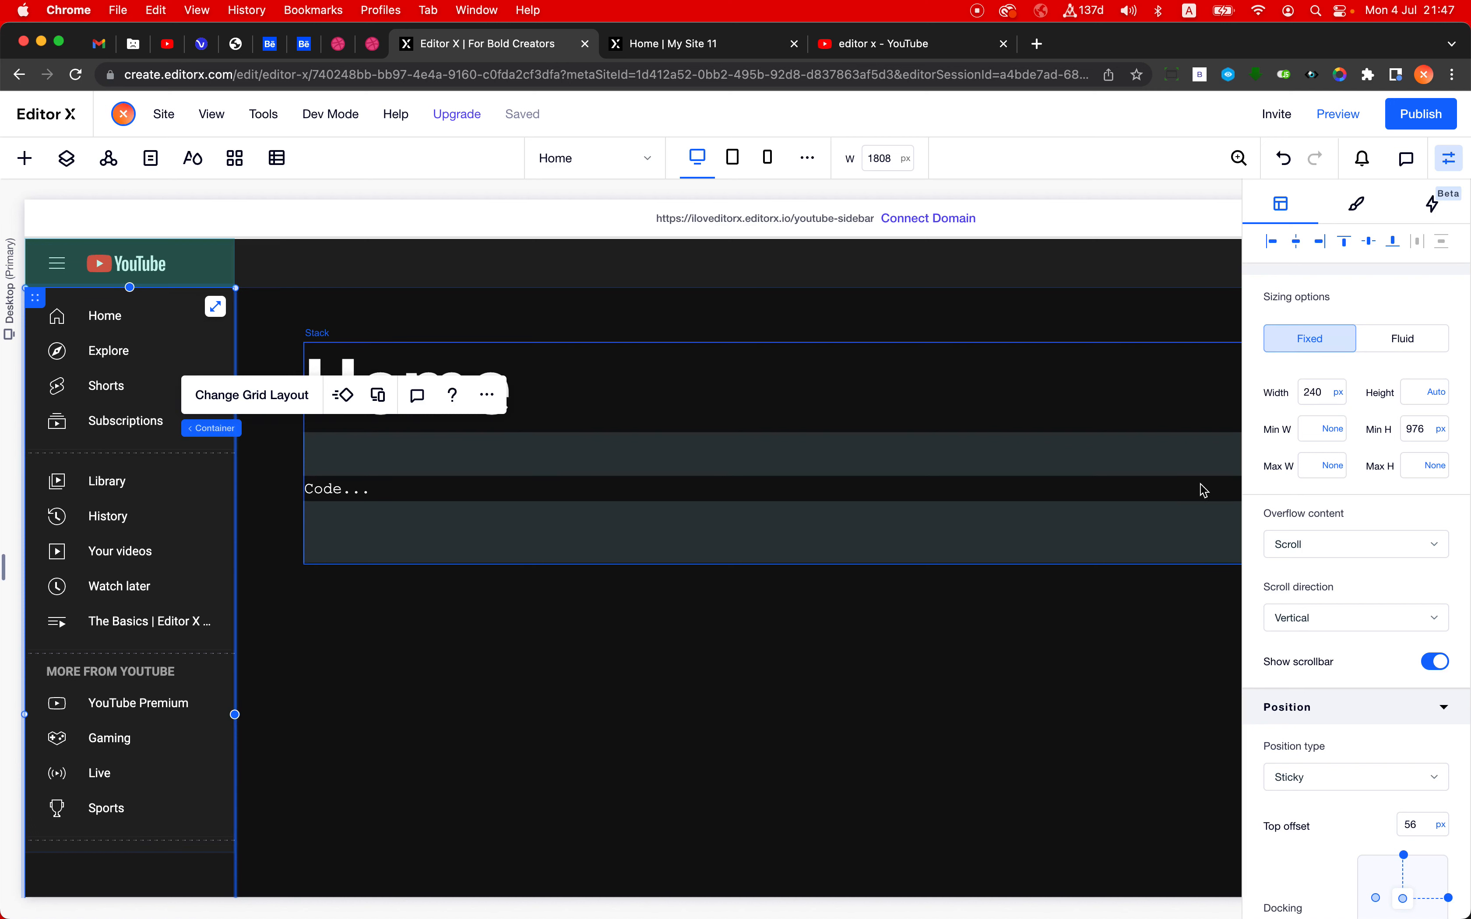
pyautogui.click(480, 633)
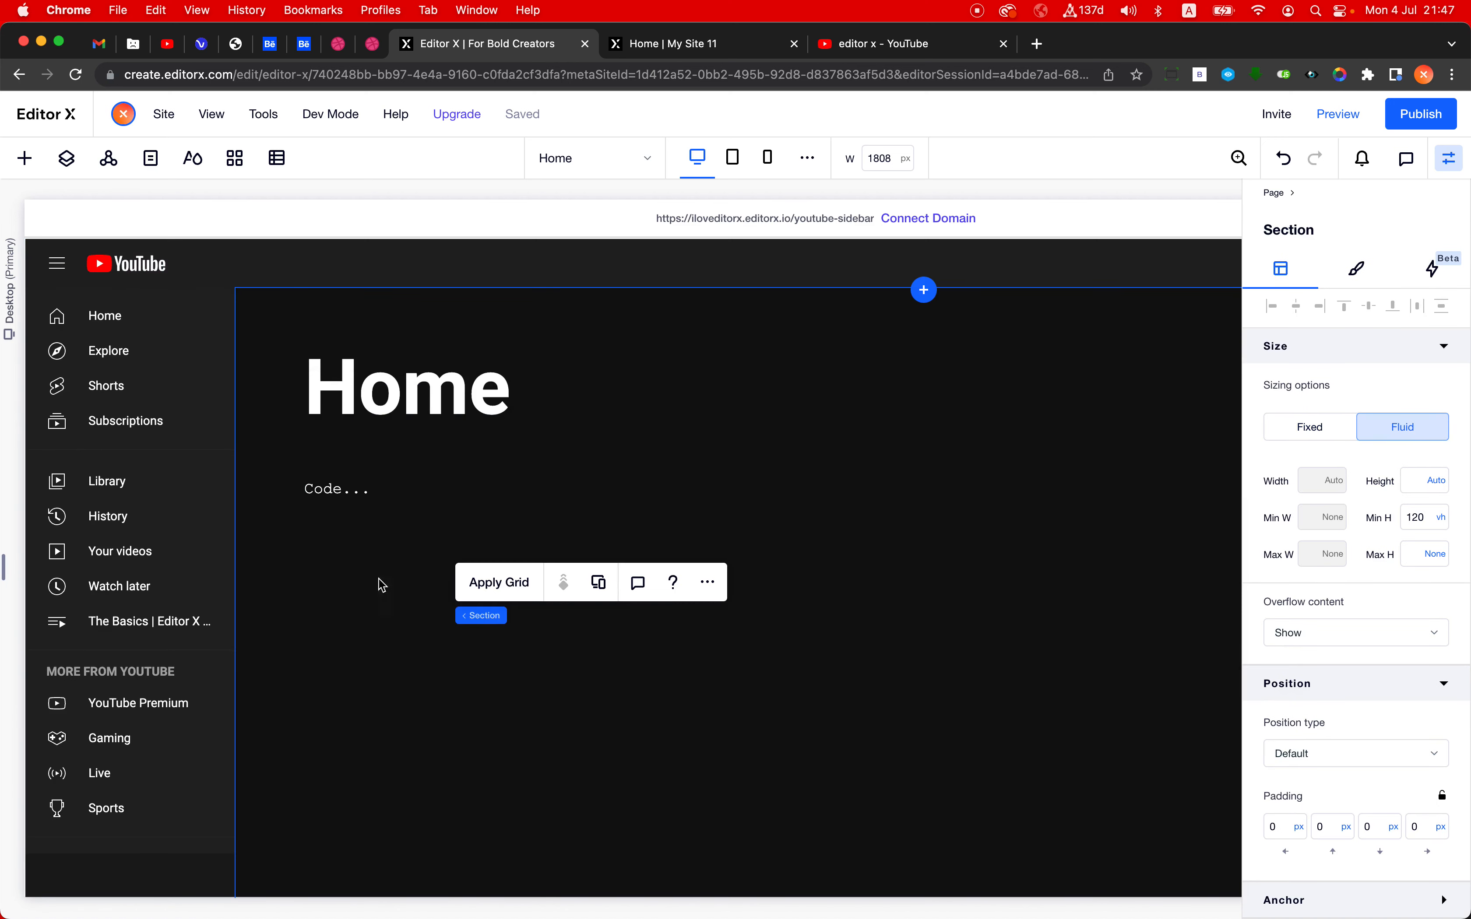
# - Publish the site and check the sidebar's and page's scrolling on the reloaded live page
pyautogui.click(1421, 114)
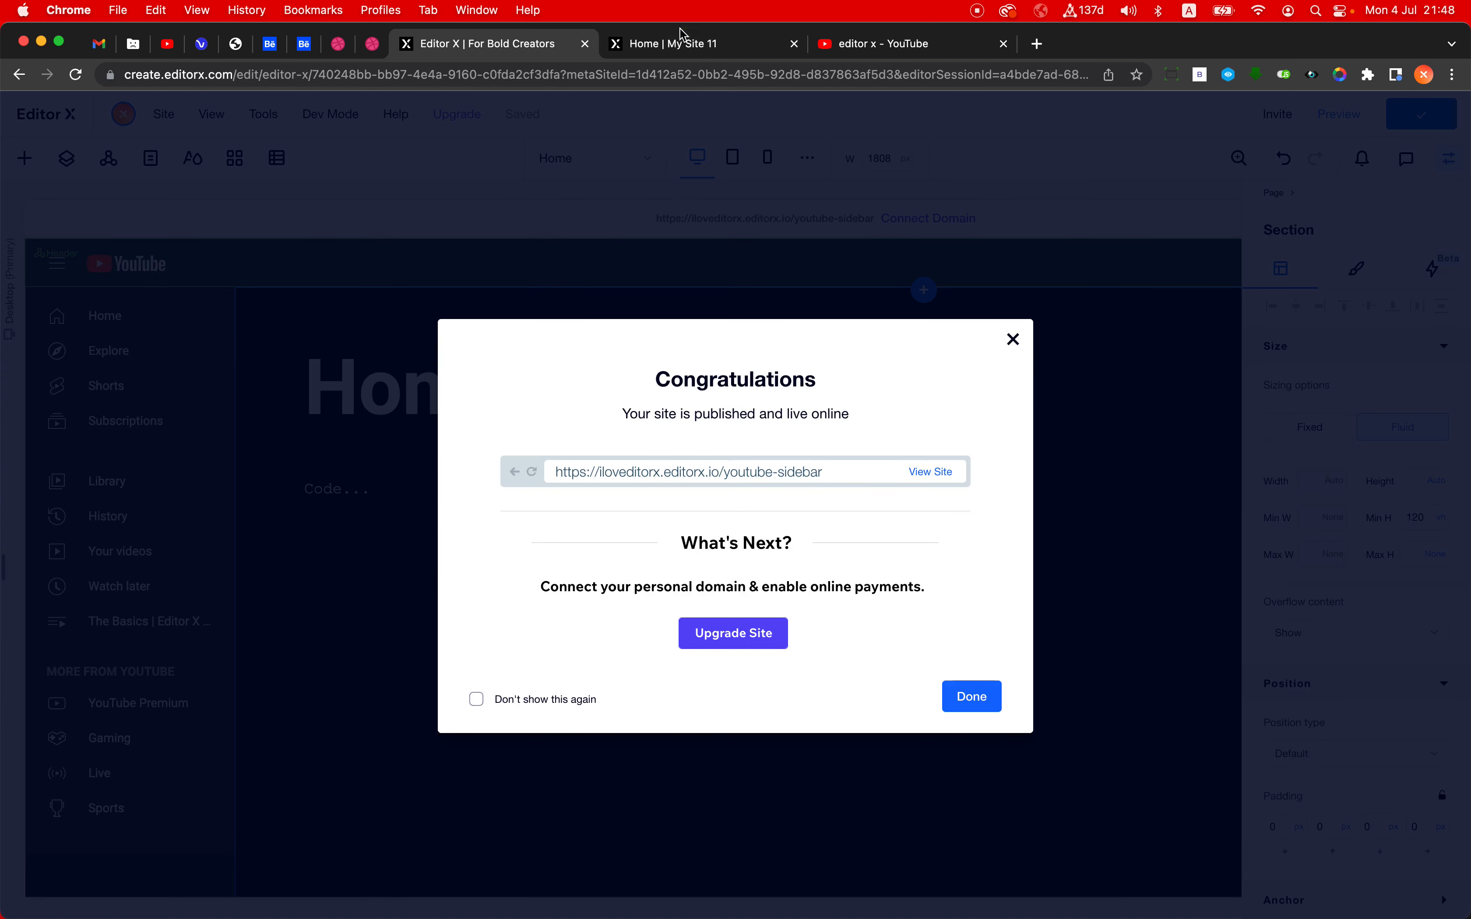
pyautogui.click(684, 36)
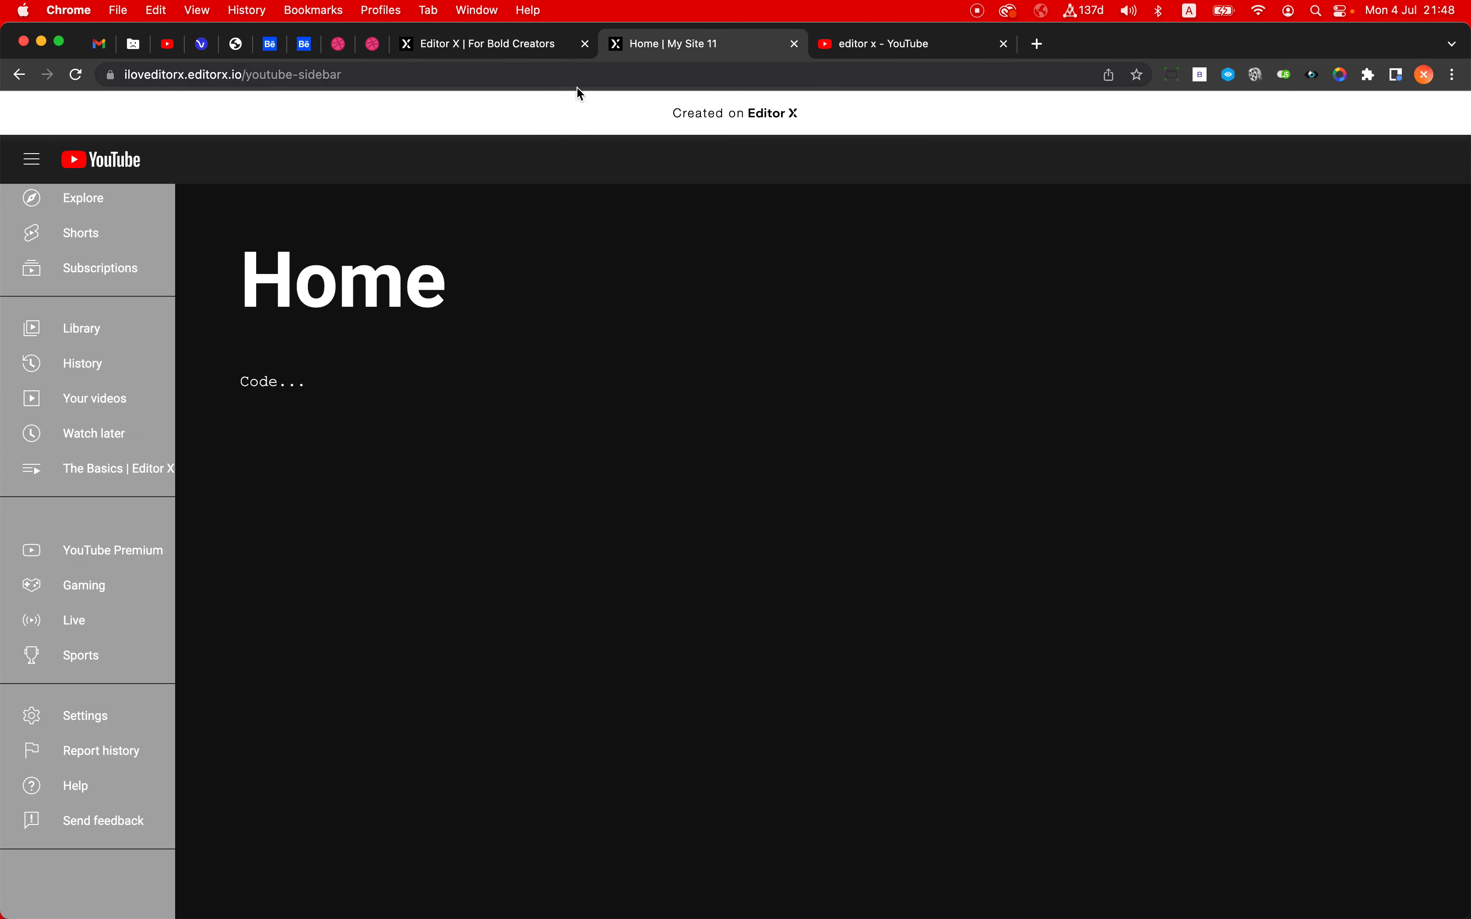
pyautogui.click(577, 85)
pyautogui.press('Return')
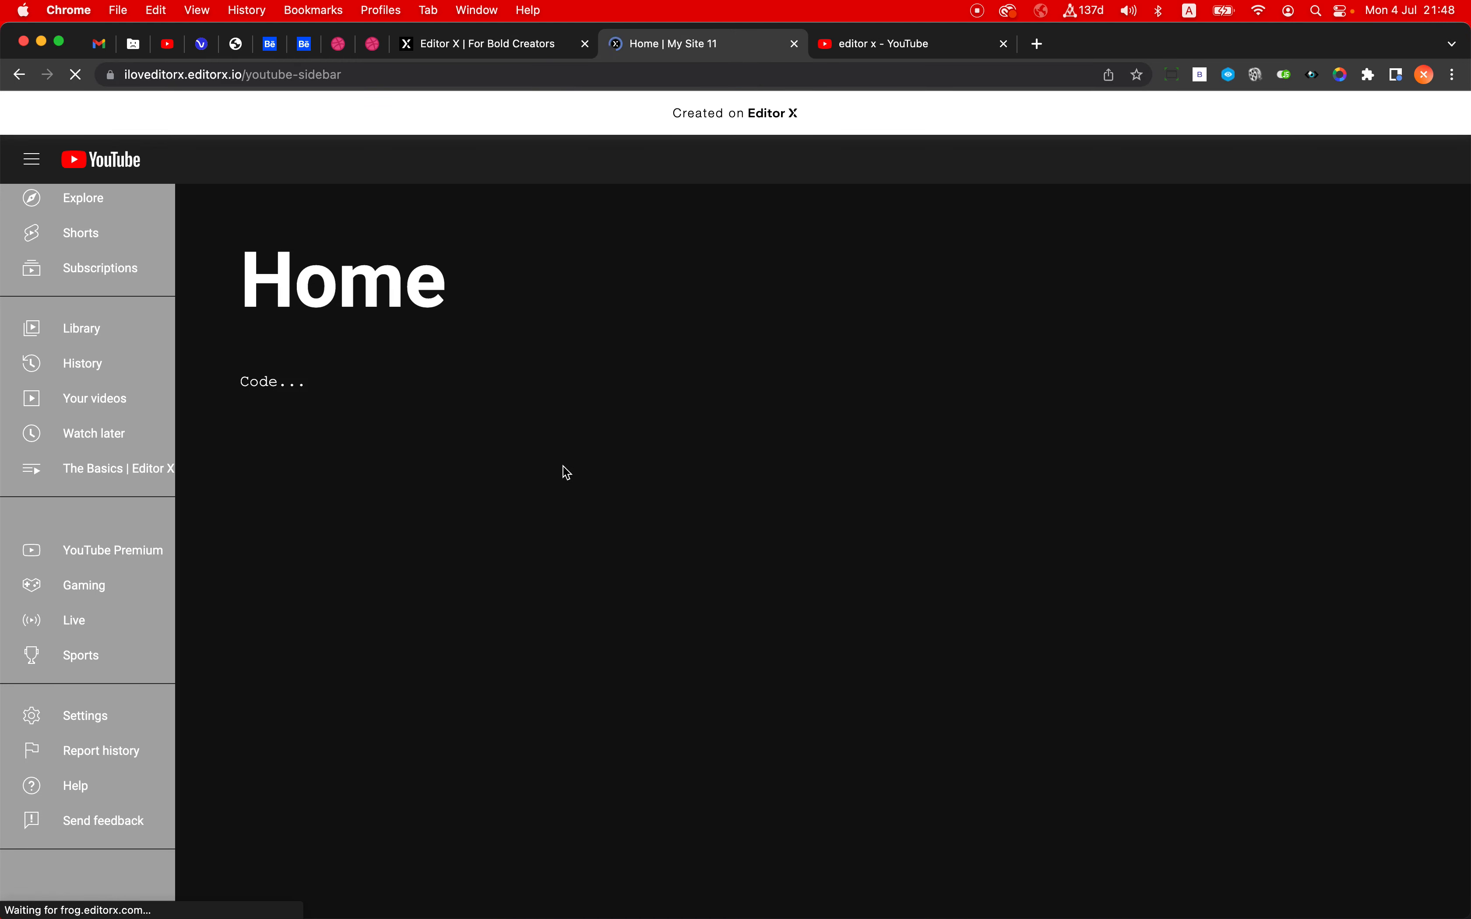
pyautogui.scroll(-3, 131, 385)
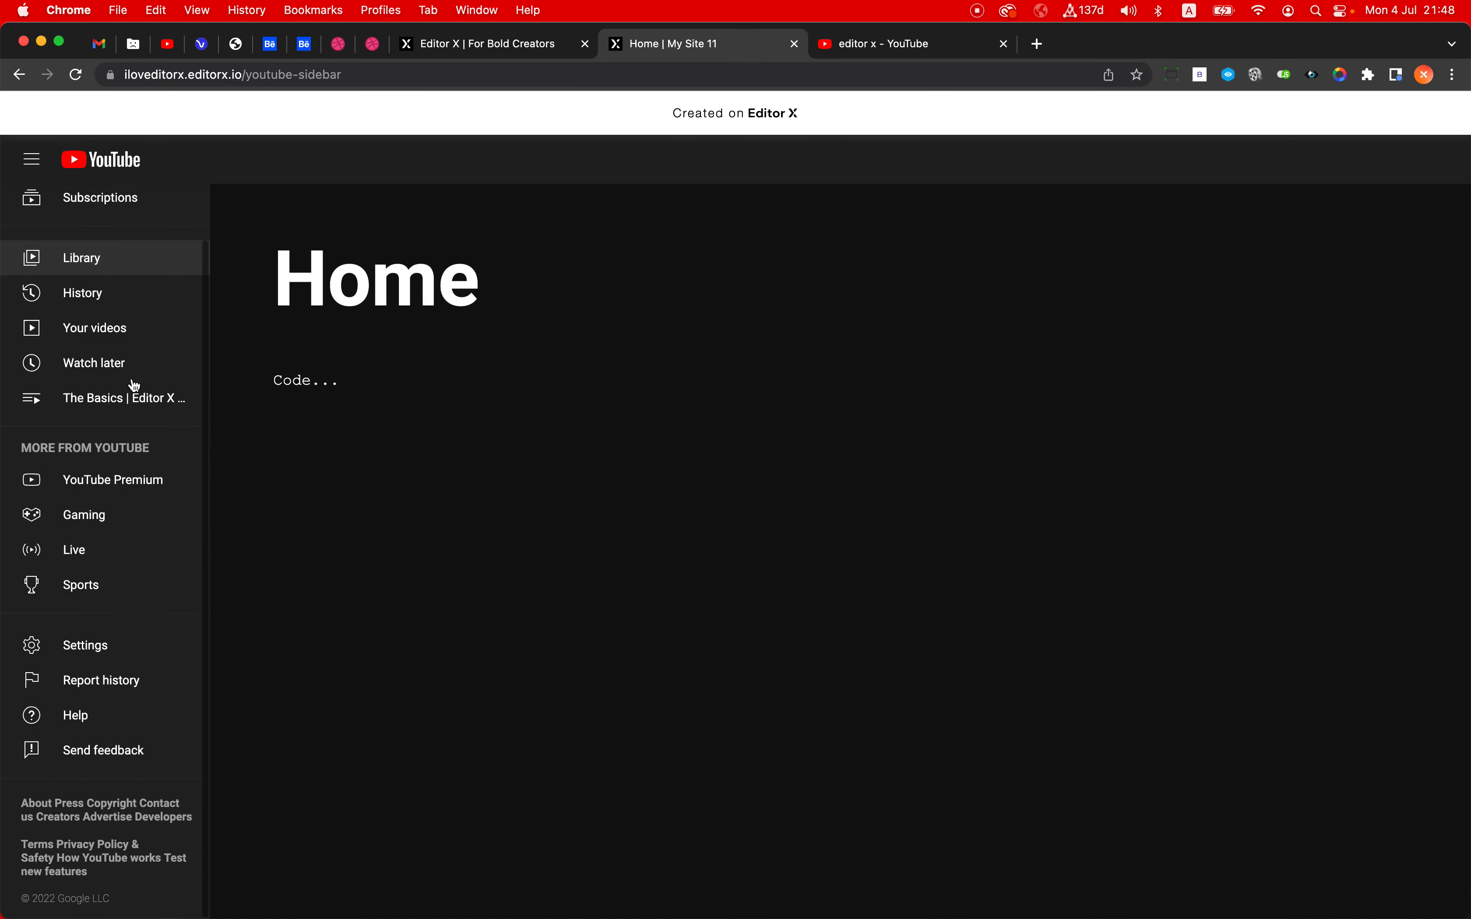
pyautogui.scroll(3, 135, 386)
pyautogui.scroll(-3, 134, 384)
pyautogui.scroll(3, 133, 385)
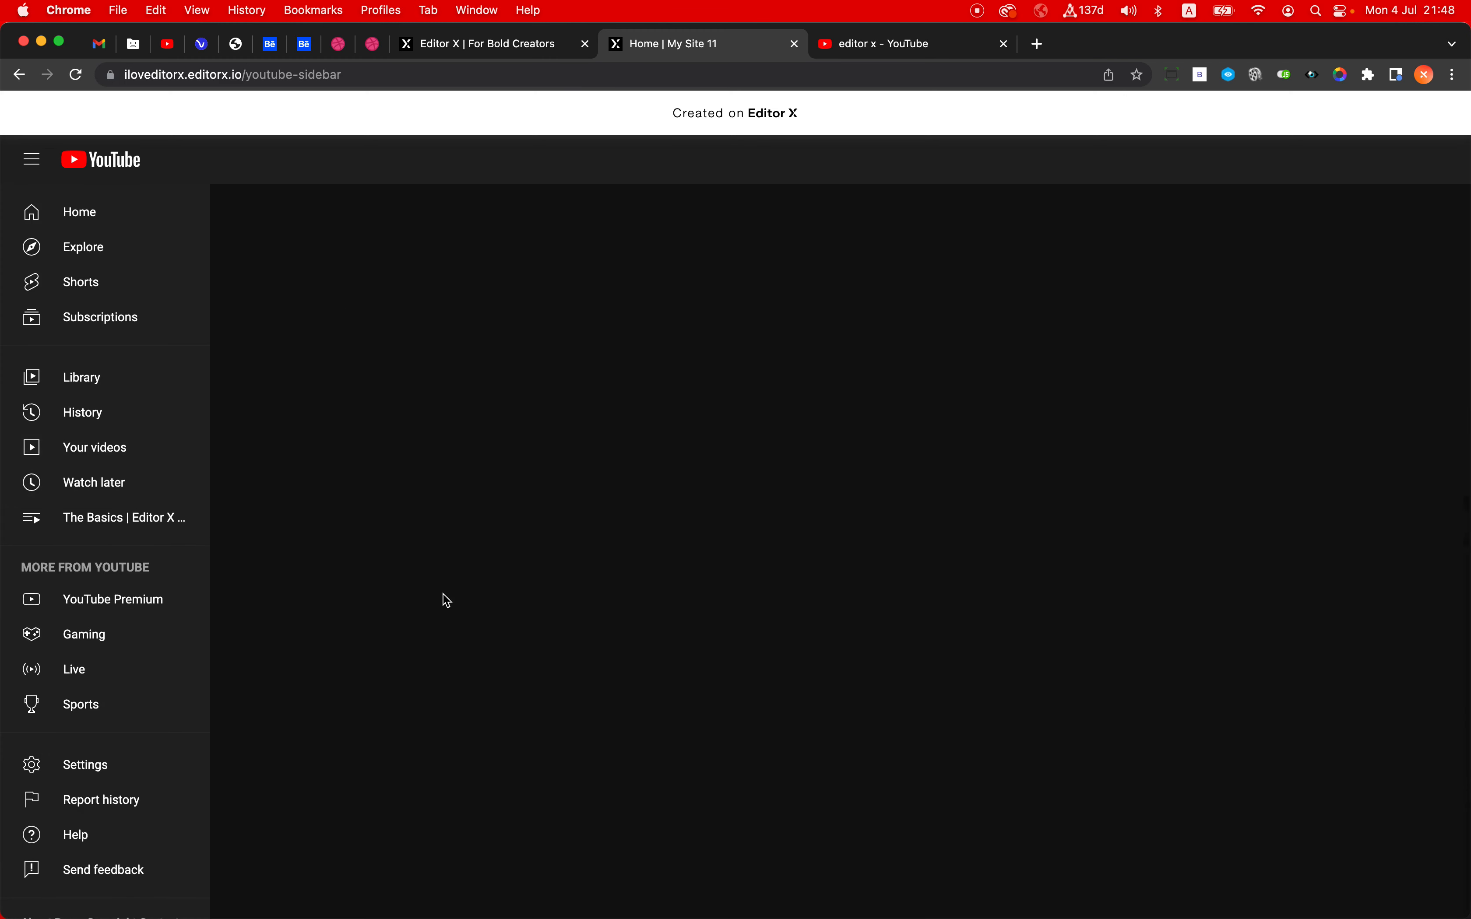
pyautogui.scroll(2, 444, 594)
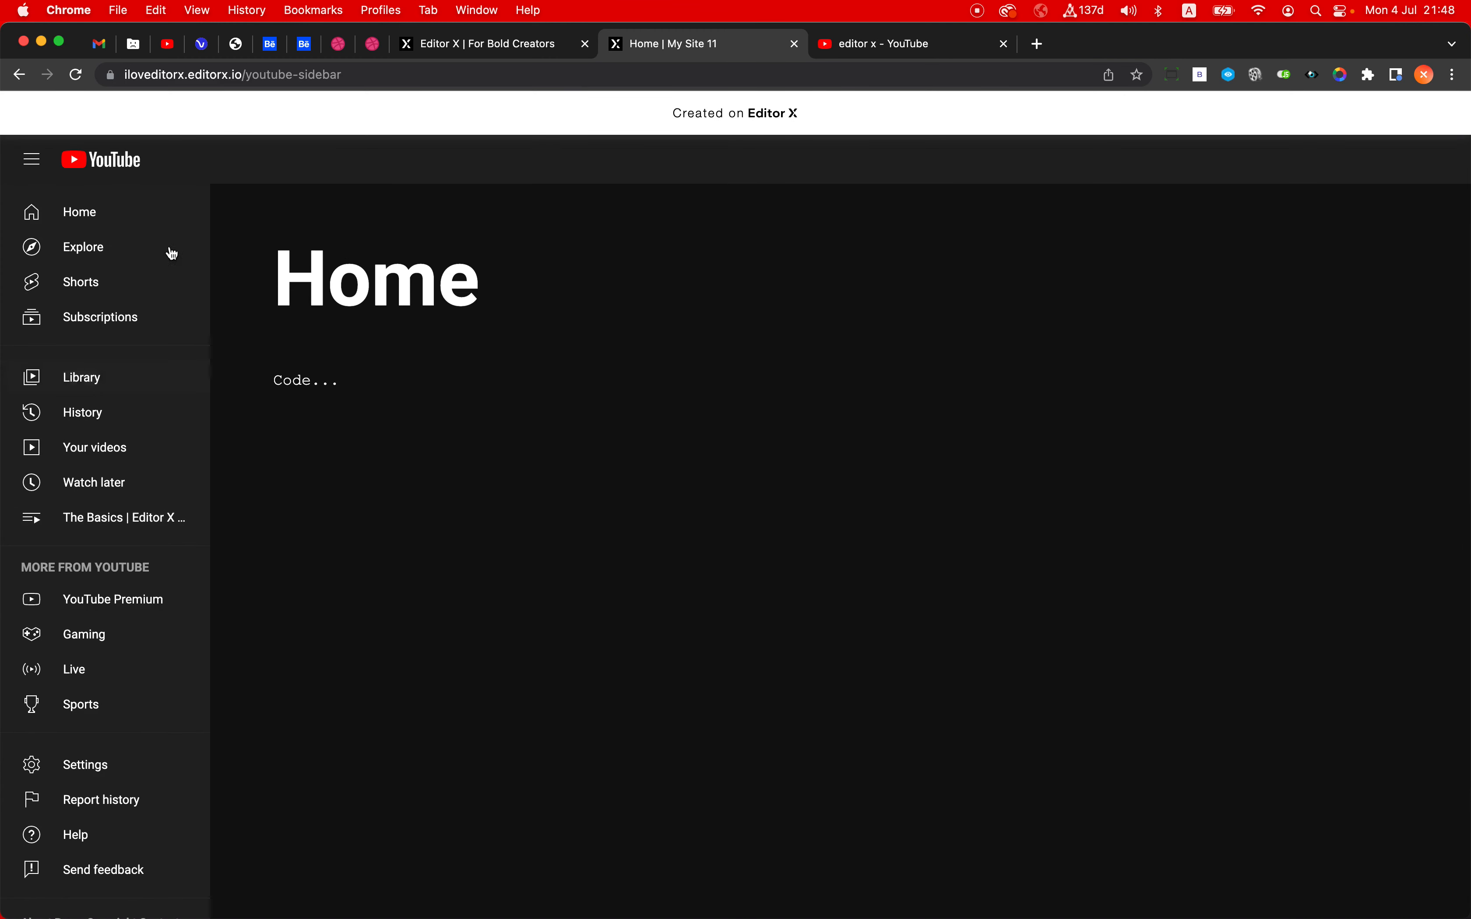
# - Return to the editor tab and dismiss the publish confirmation
pyautogui.click(505, 42)
pyautogui.click(656, 52)
pyautogui.click(500, 53)
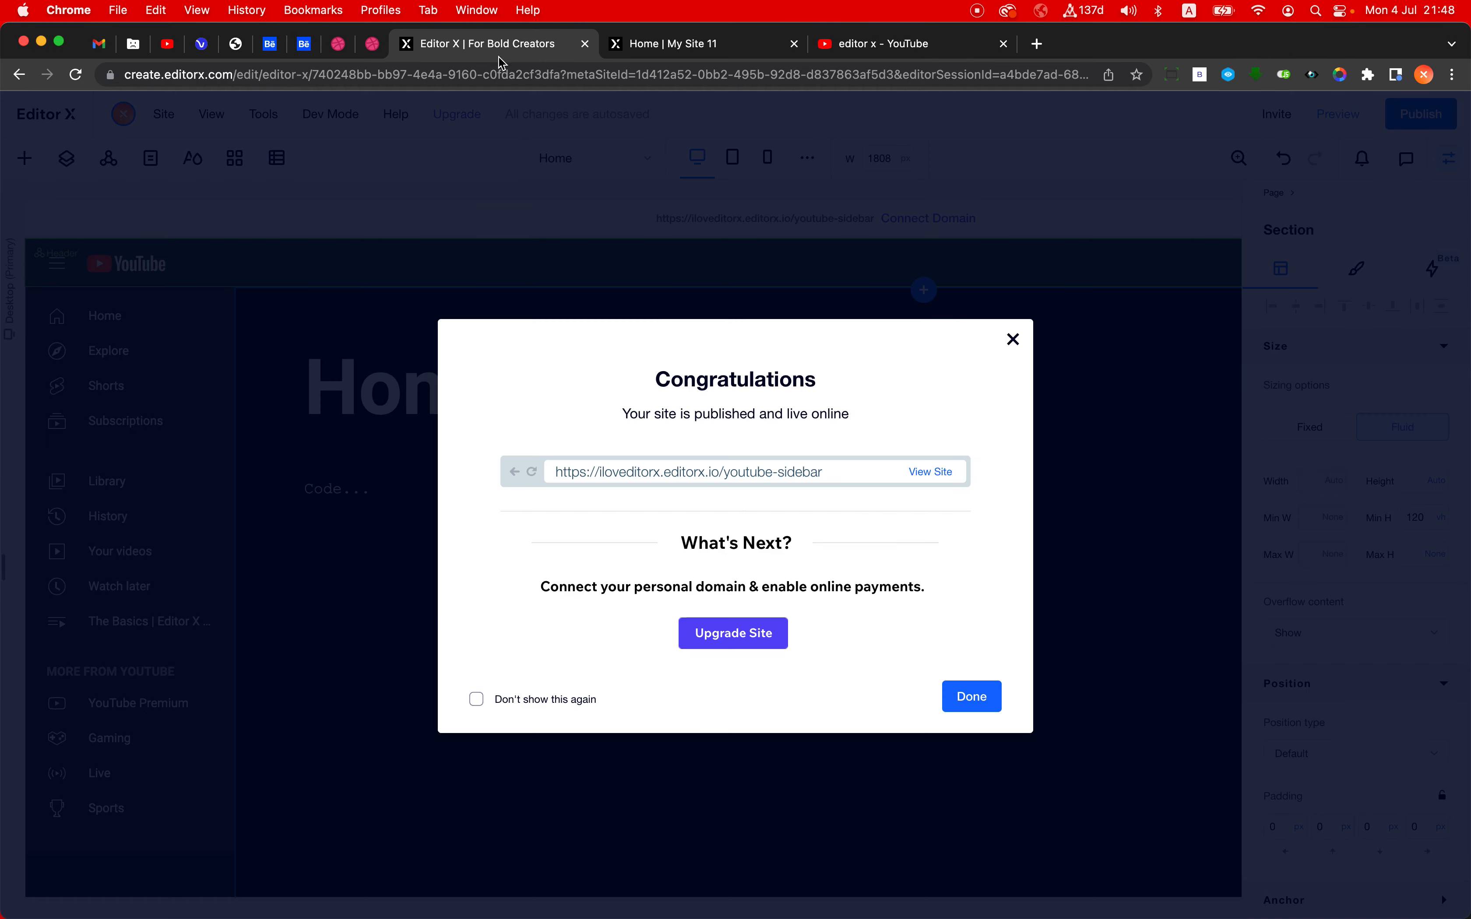
pyautogui.click(297, 485)
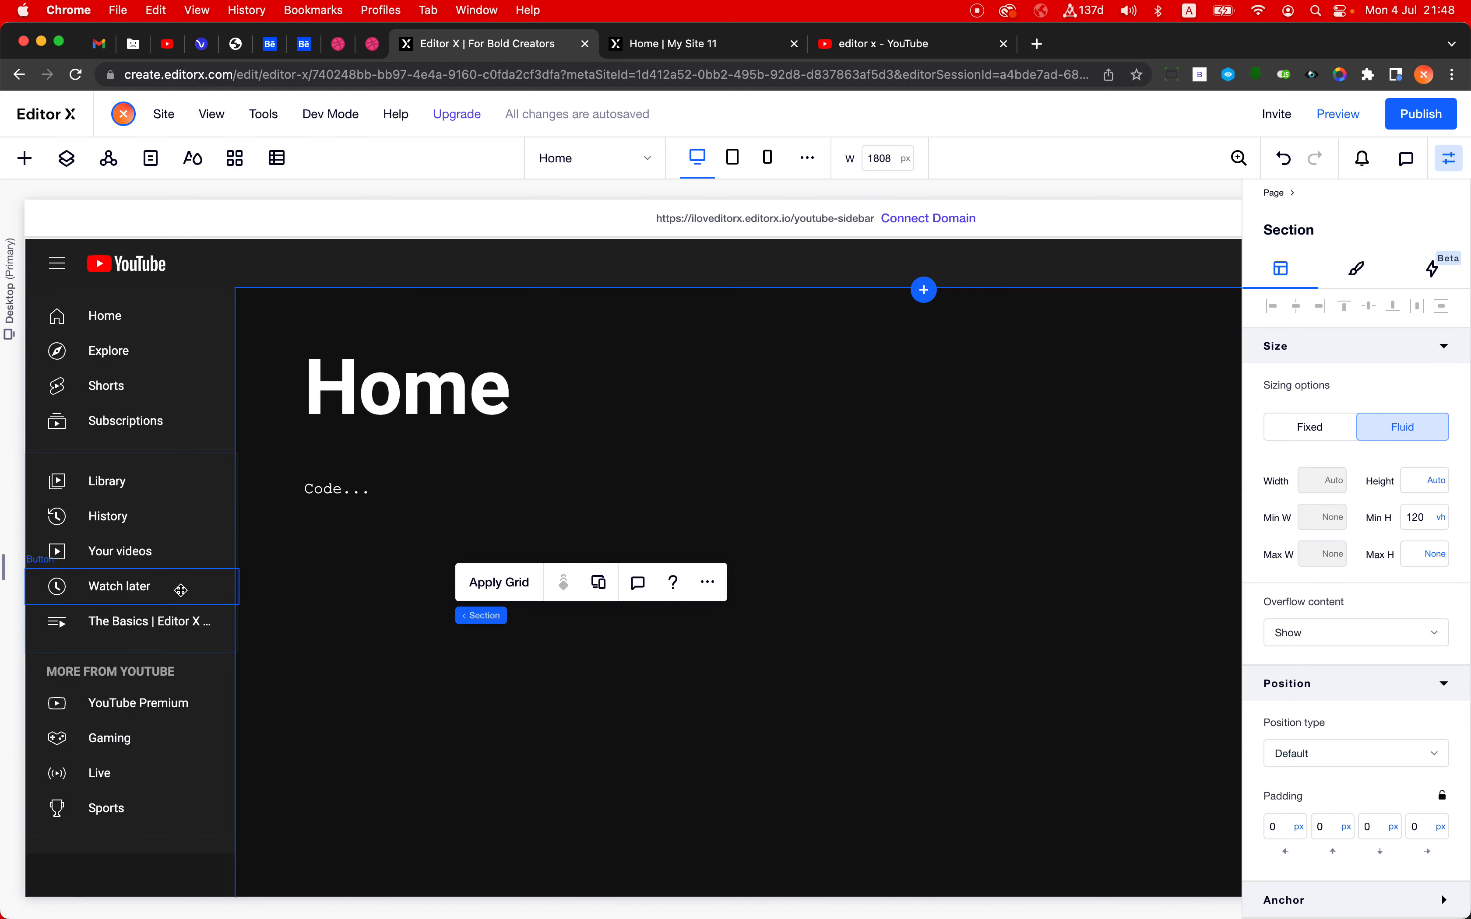
# - Remove the stack holding the Home heading and Code text from display in the page section
pyautogui.click(204, 455)
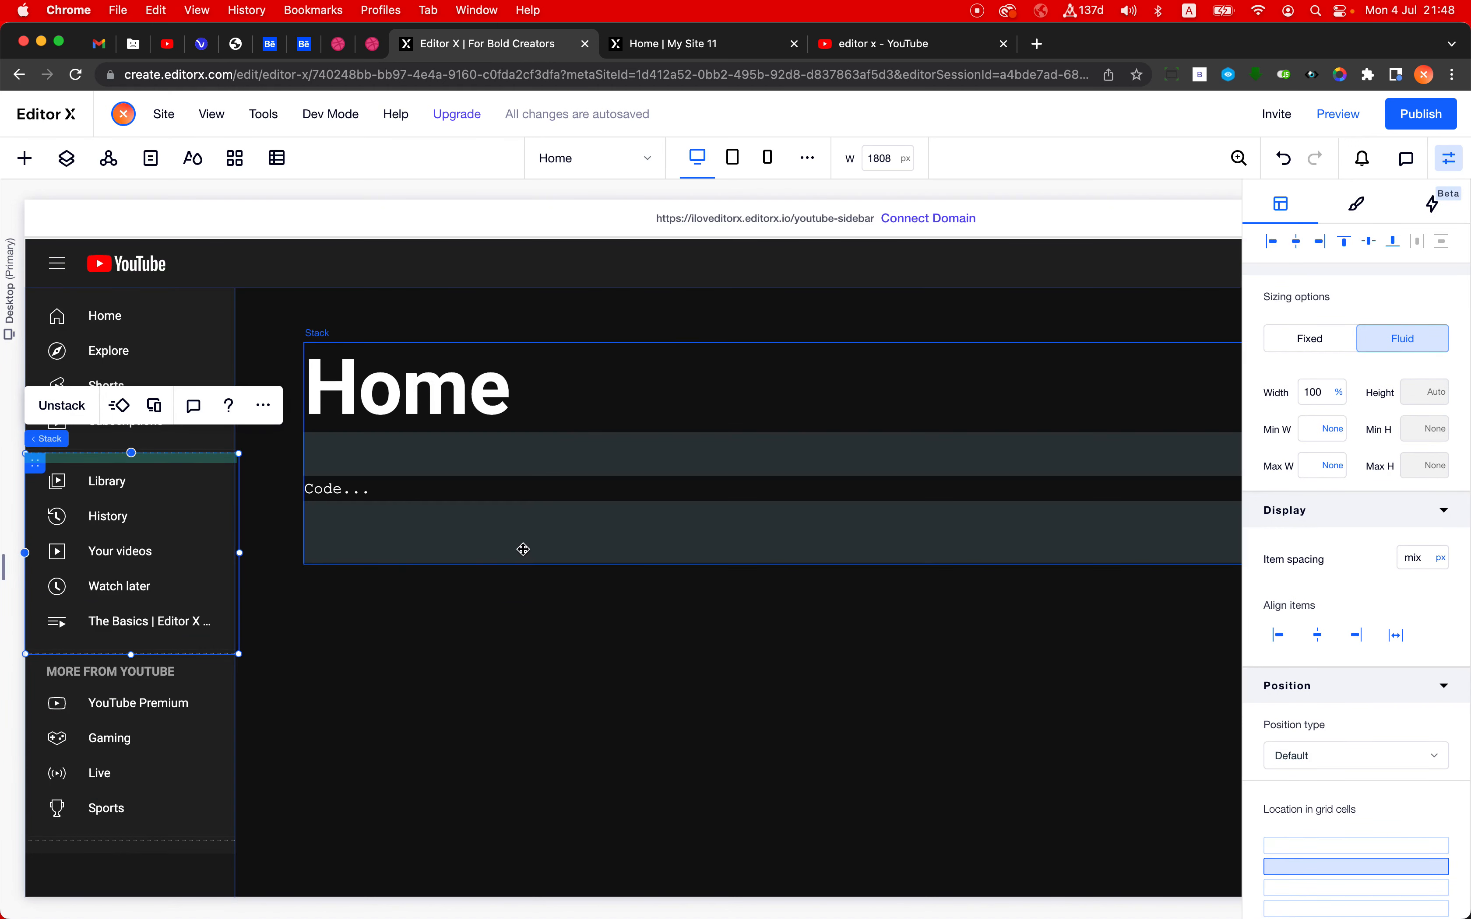
pyautogui.click(528, 554)
pyautogui.click(515, 617)
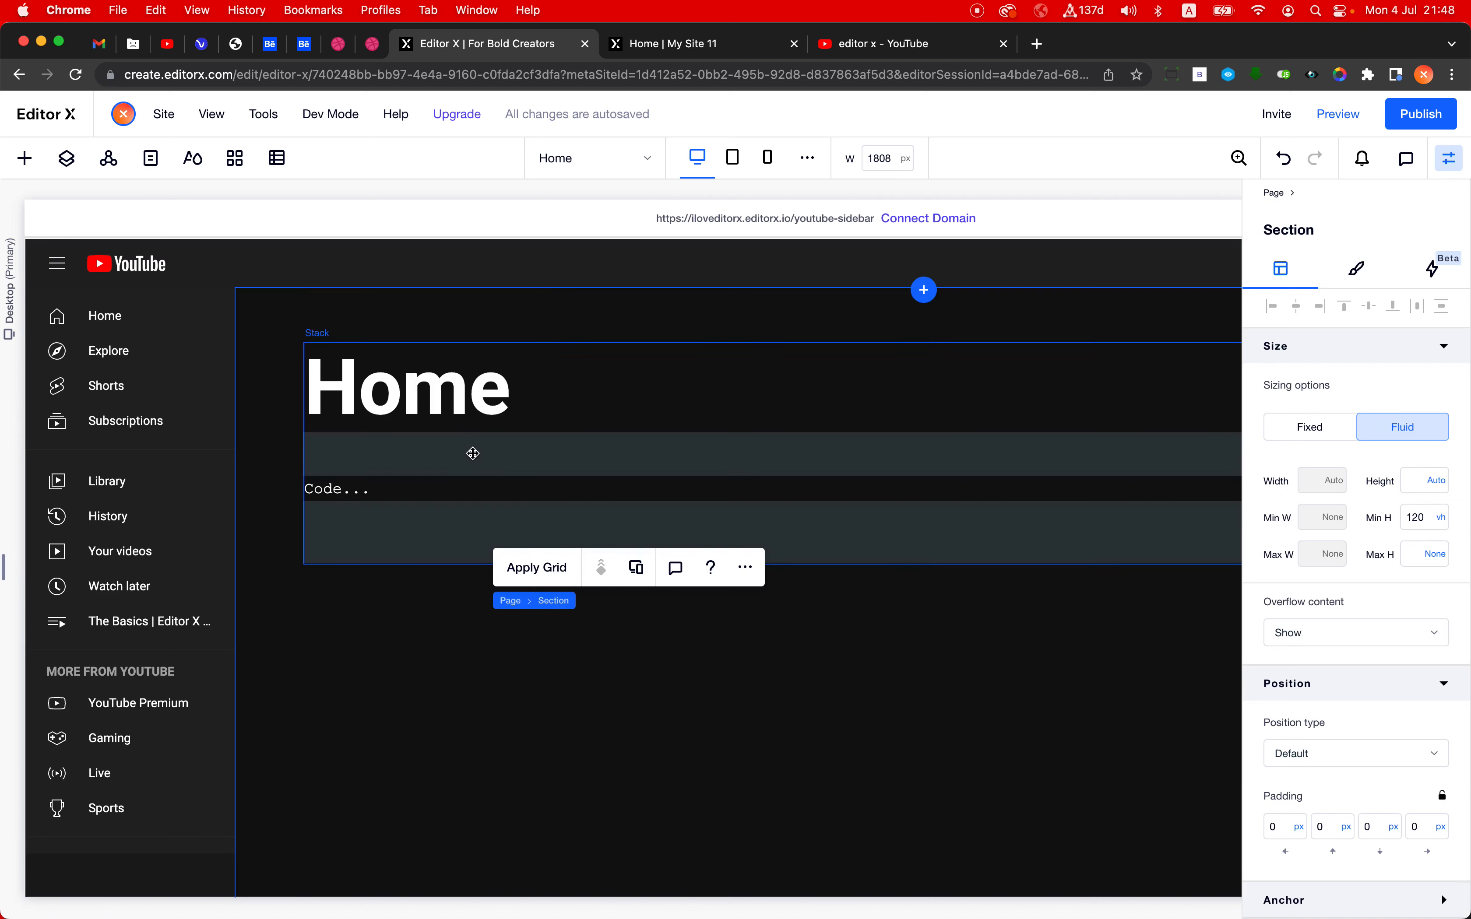
pyautogui.rightClick(473, 452)
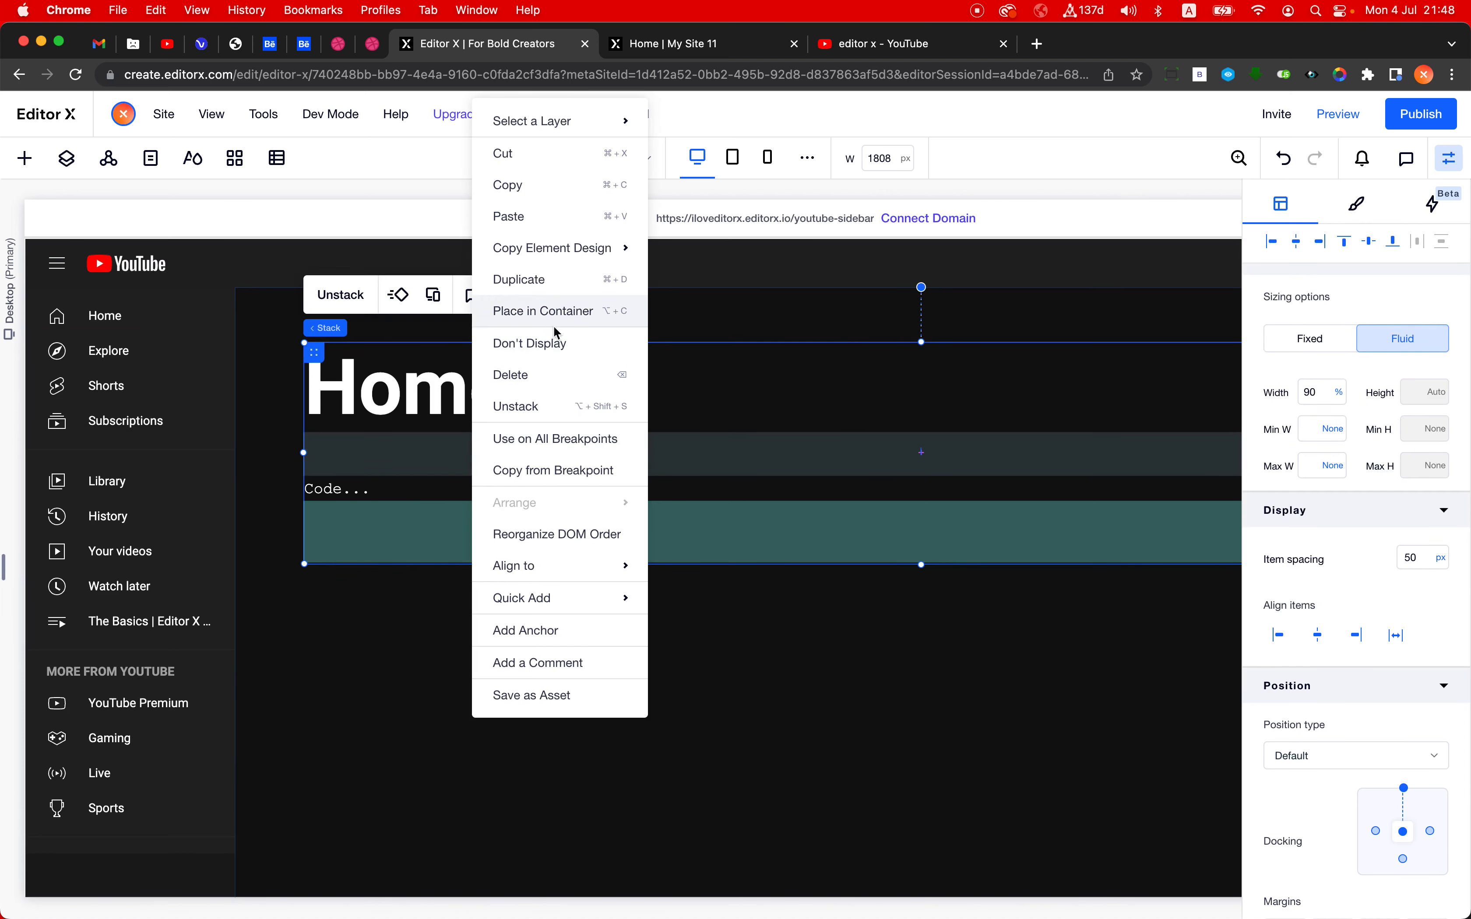
pyautogui.click(560, 350)
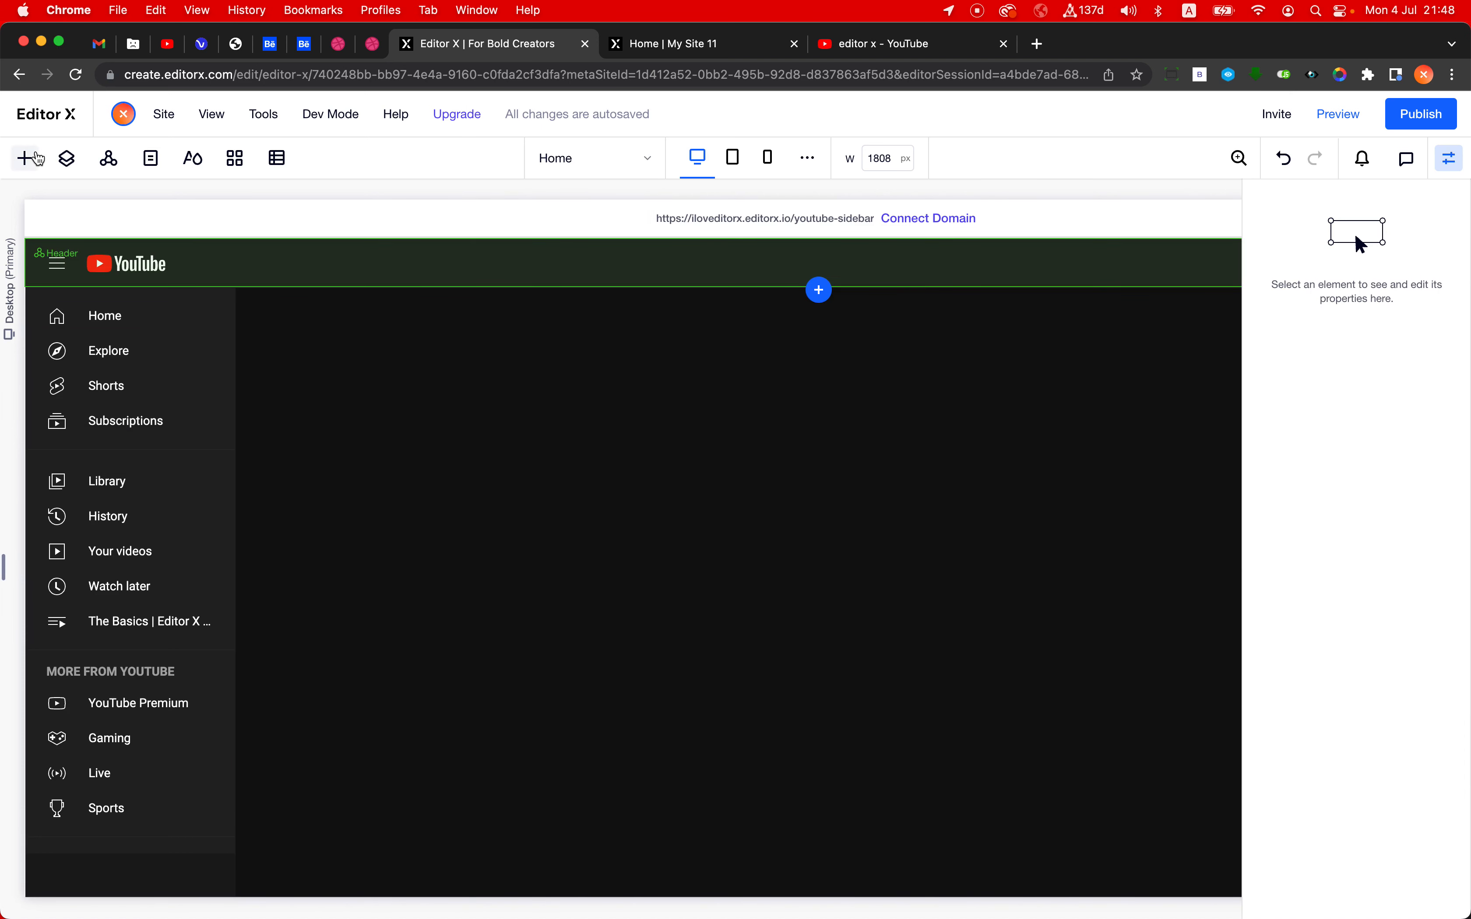
# - Turn on Velo Dev Mode for the site
pyautogui.click(36, 159)
pyautogui.click(36, 157)
pyautogui.moveTo(330, 123)
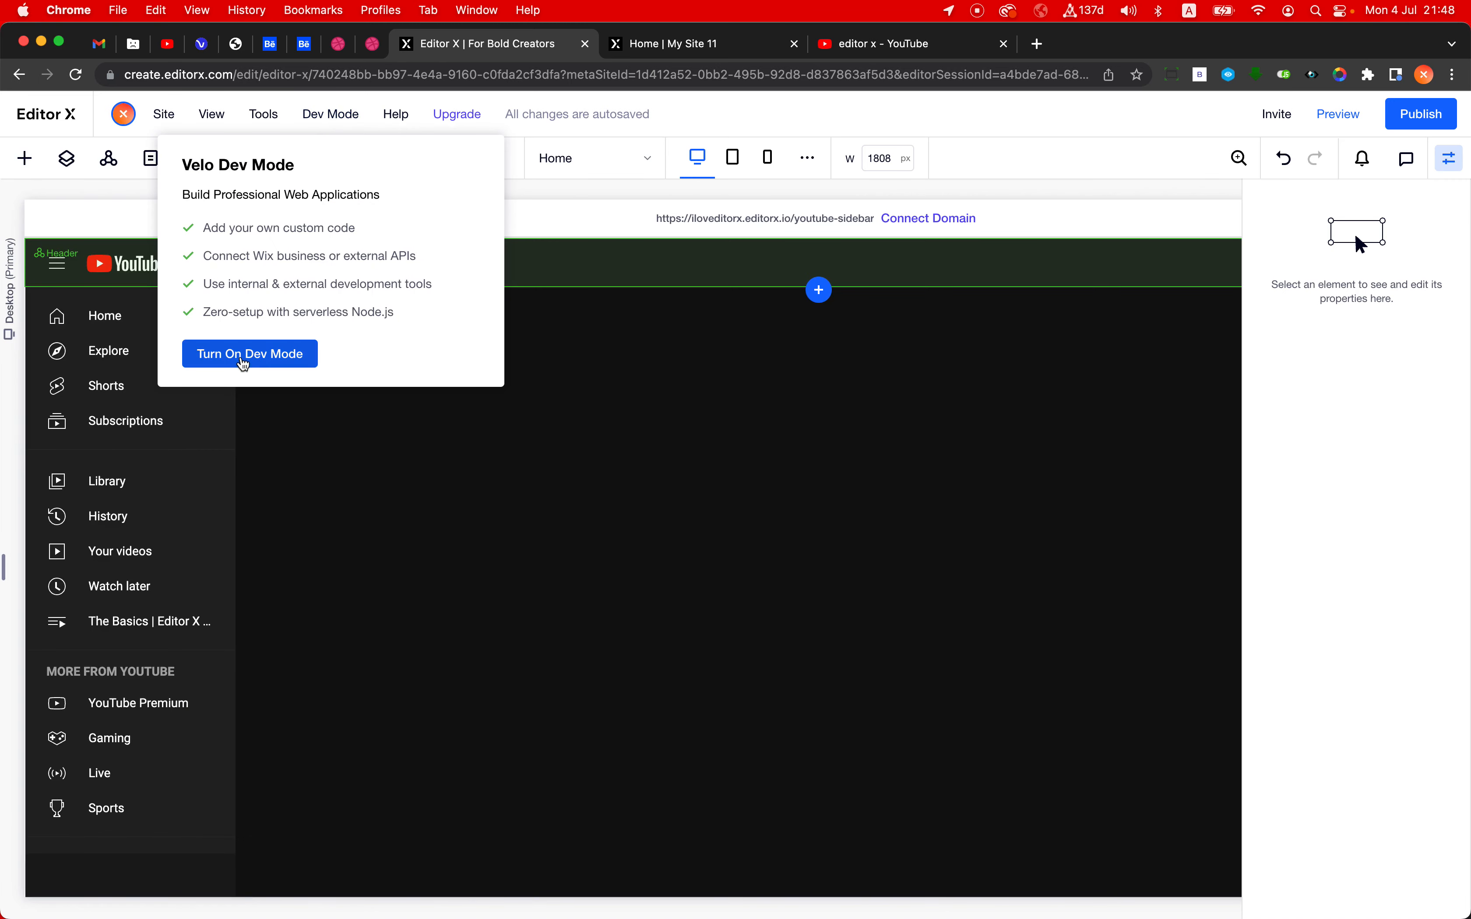
pyautogui.click(246, 353)
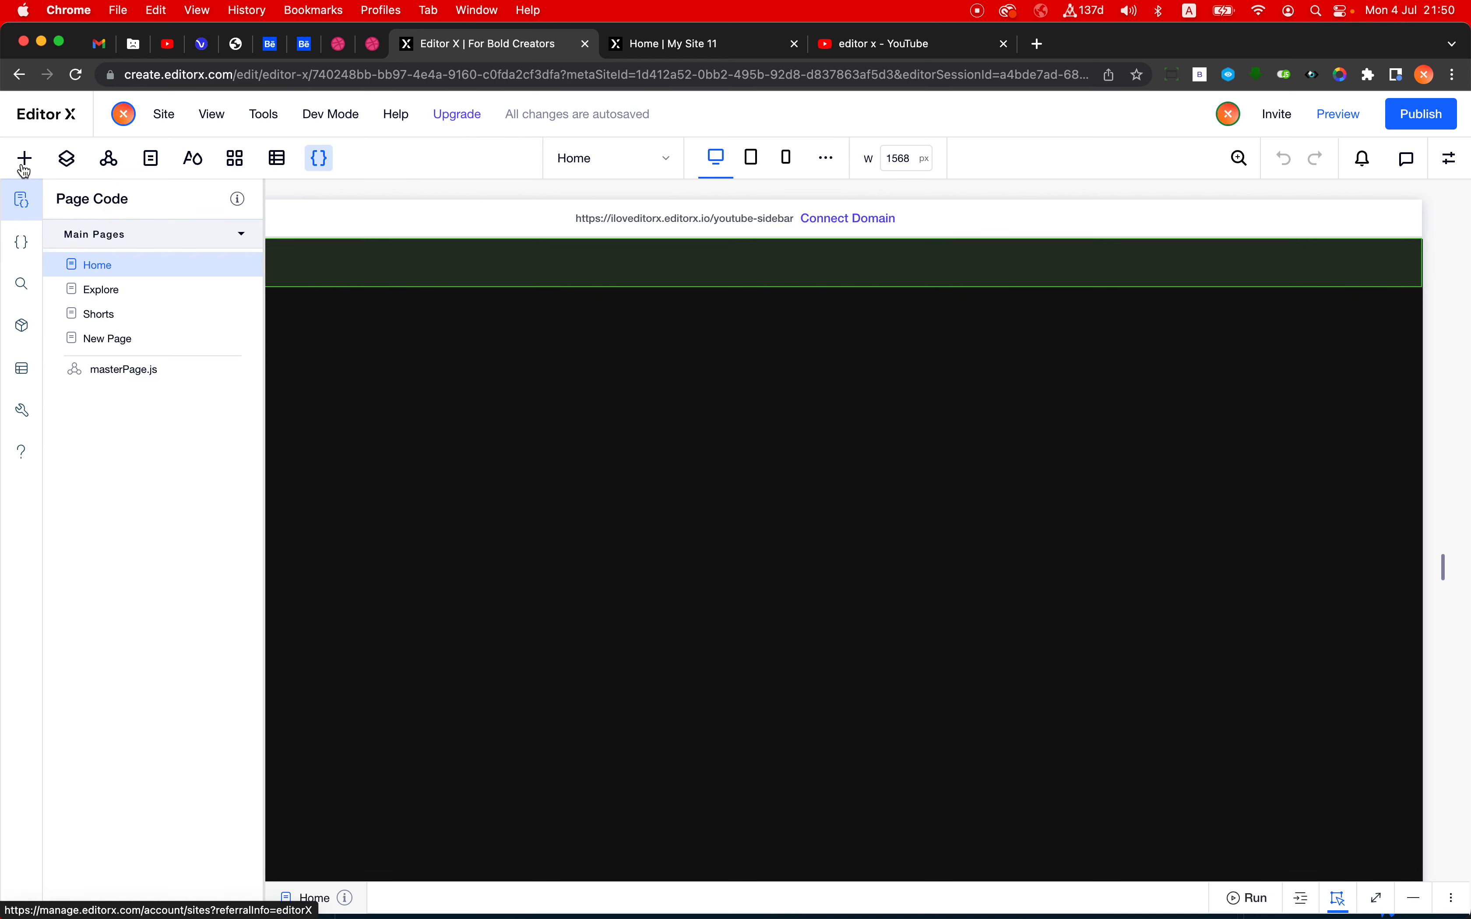
# - Add a multi-state box to the empty page section beside the sidebar
pyautogui.click(24, 163)
pyautogui.click(69, 334)
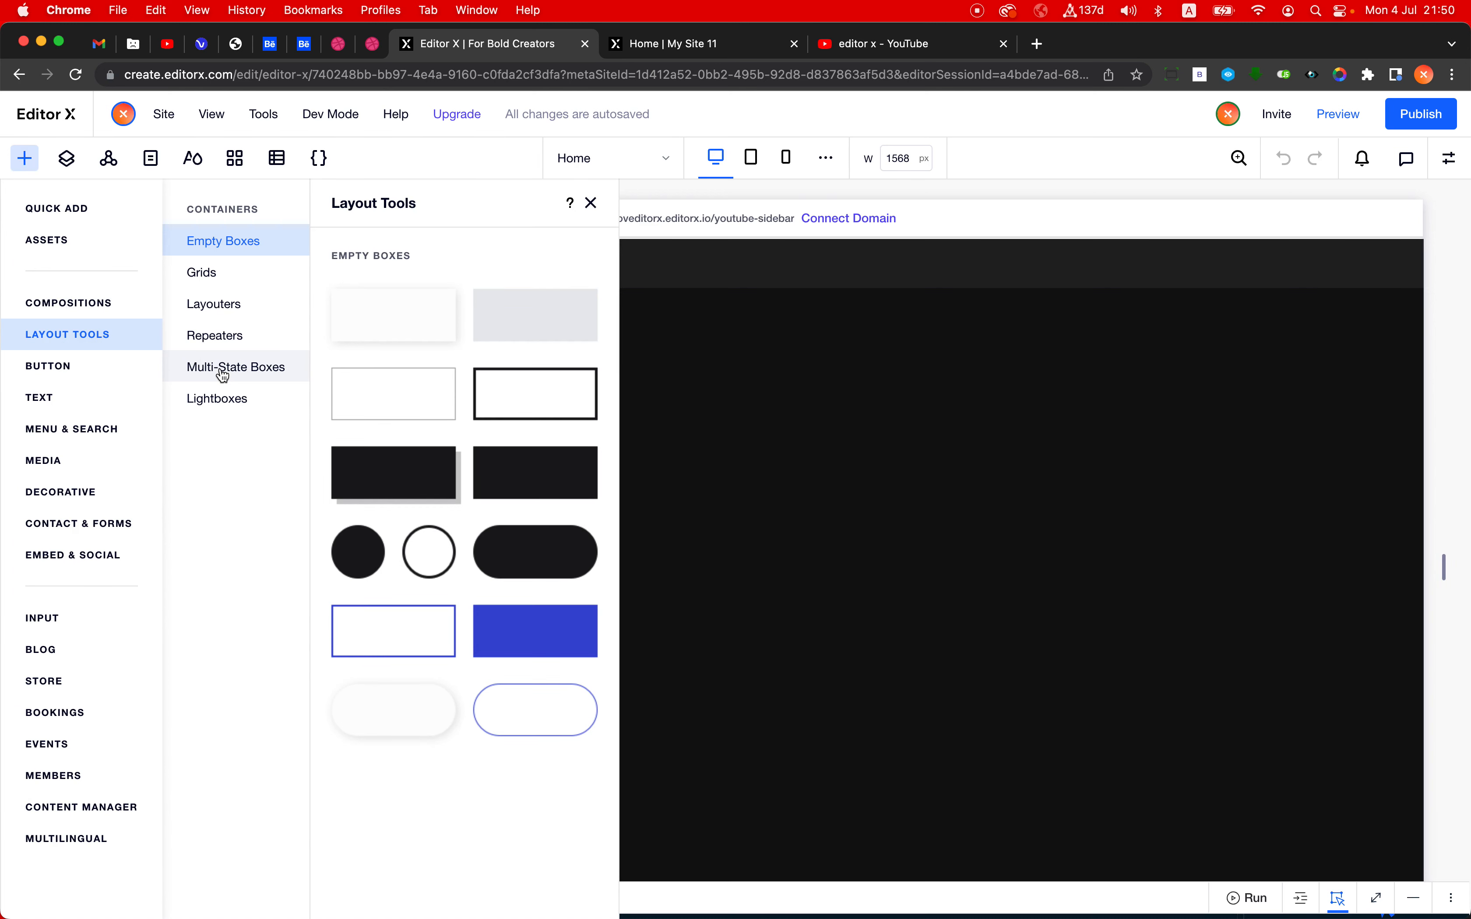
pyautogui.click(224, 374)
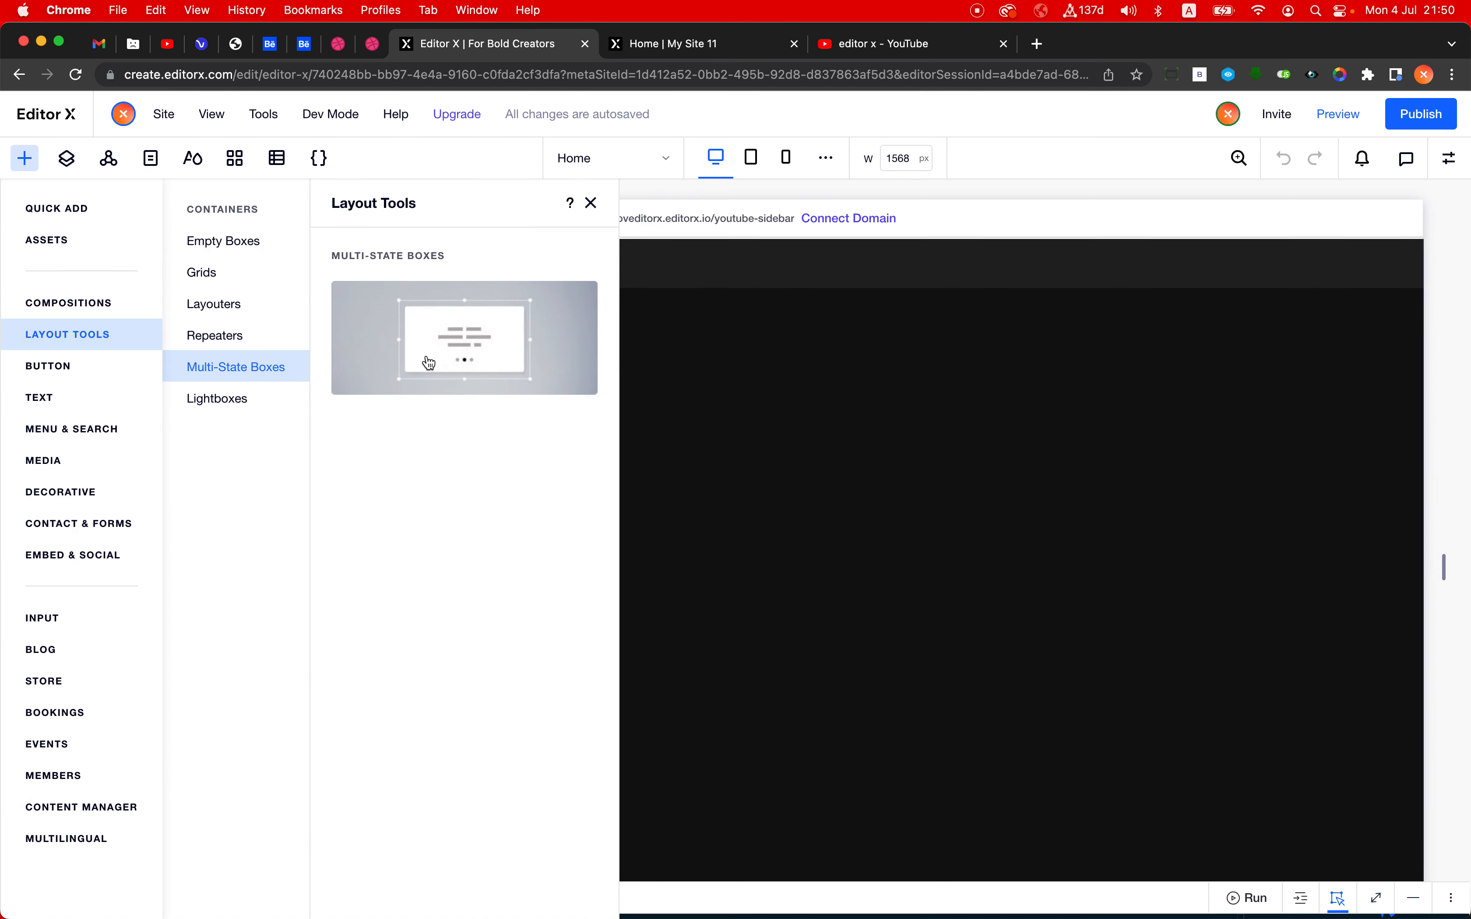
pyautogui.moveTo(429, 363); pyautogui.dragTo(611, 425)
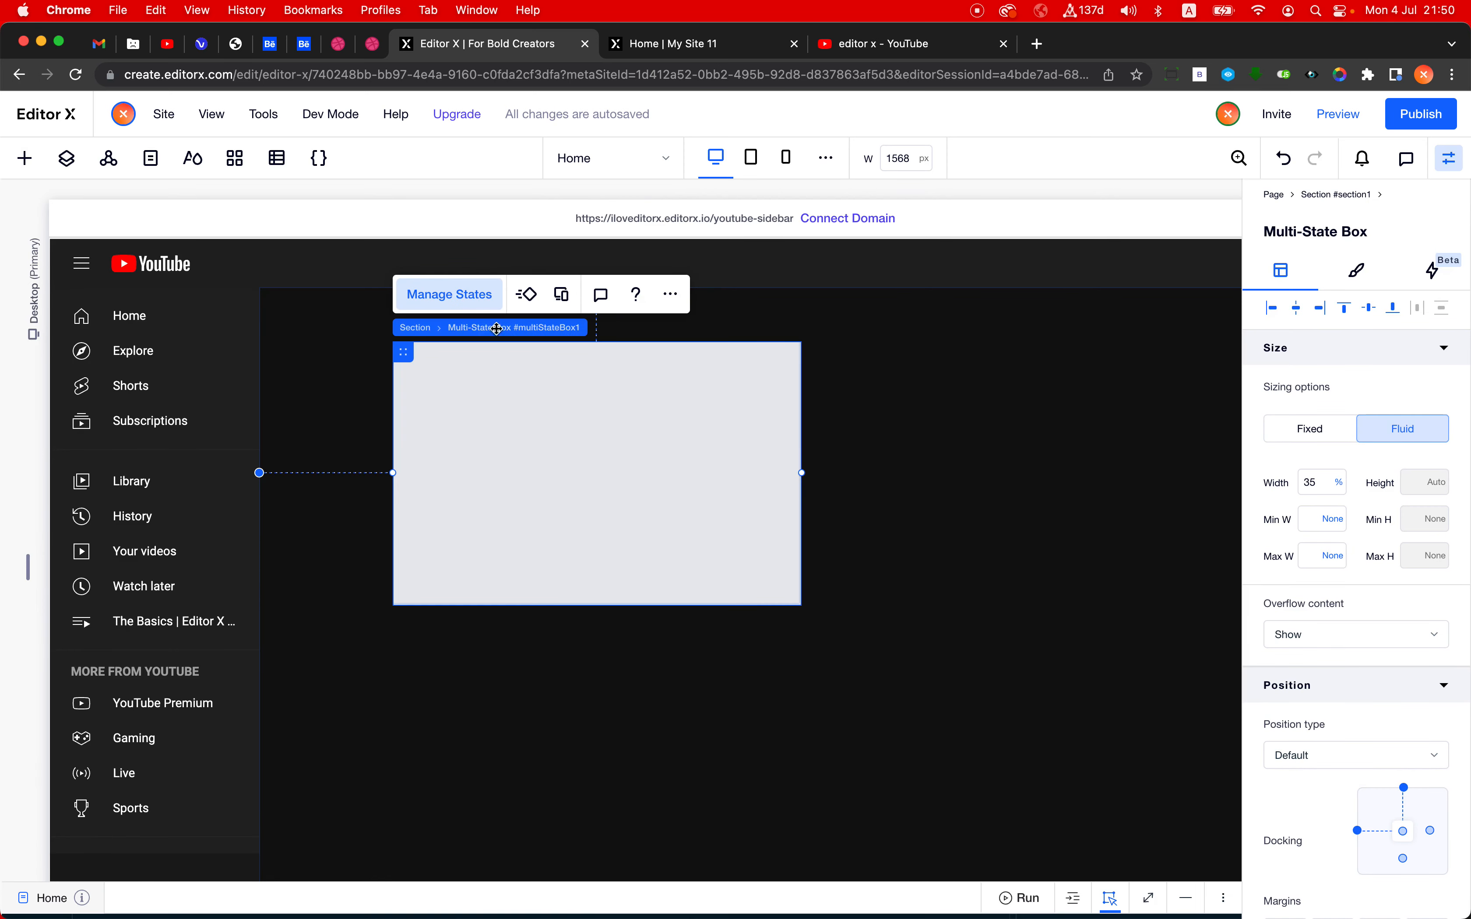
# - Set the ID of the multi-state box's first state to bigSidebarState, copy that ID, and leave this state displayed
pyautogui.click(450, 295)
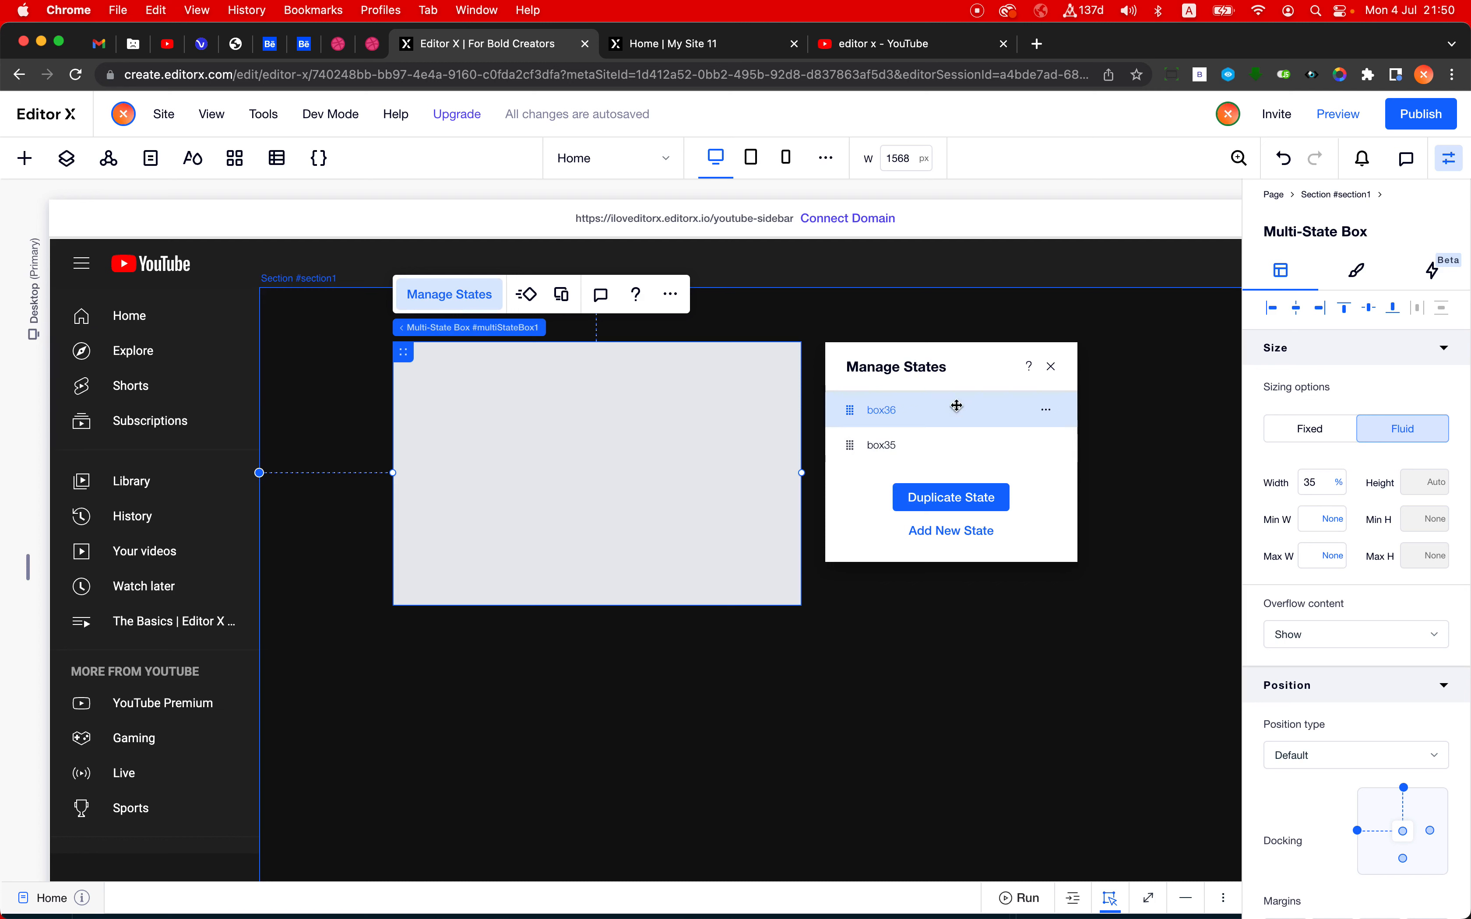
pyautogui.click(1049, 411)
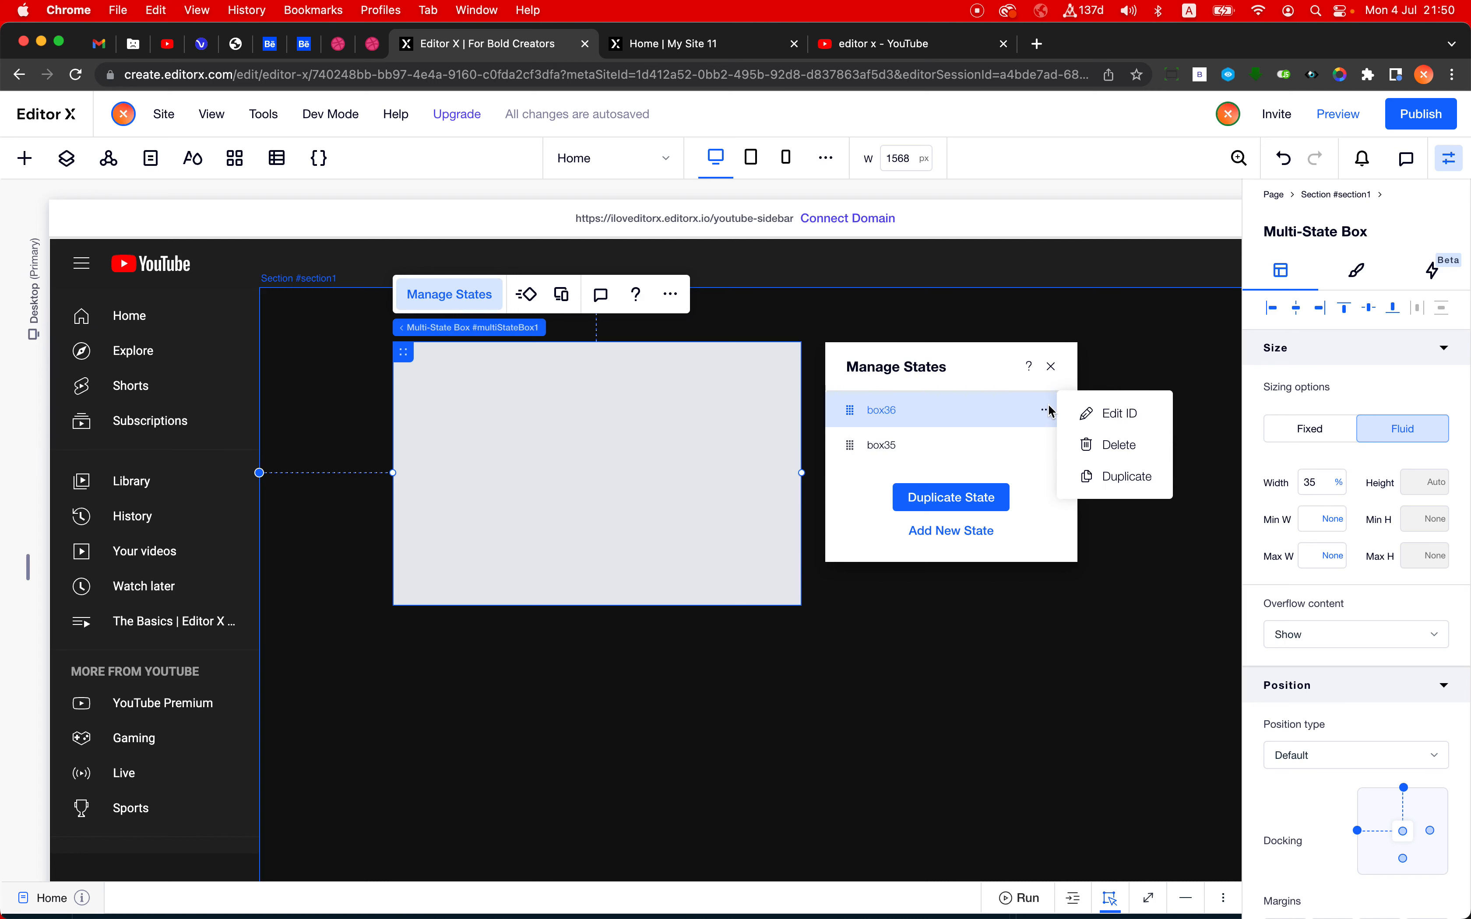
pyautogui.click(1116, 413)
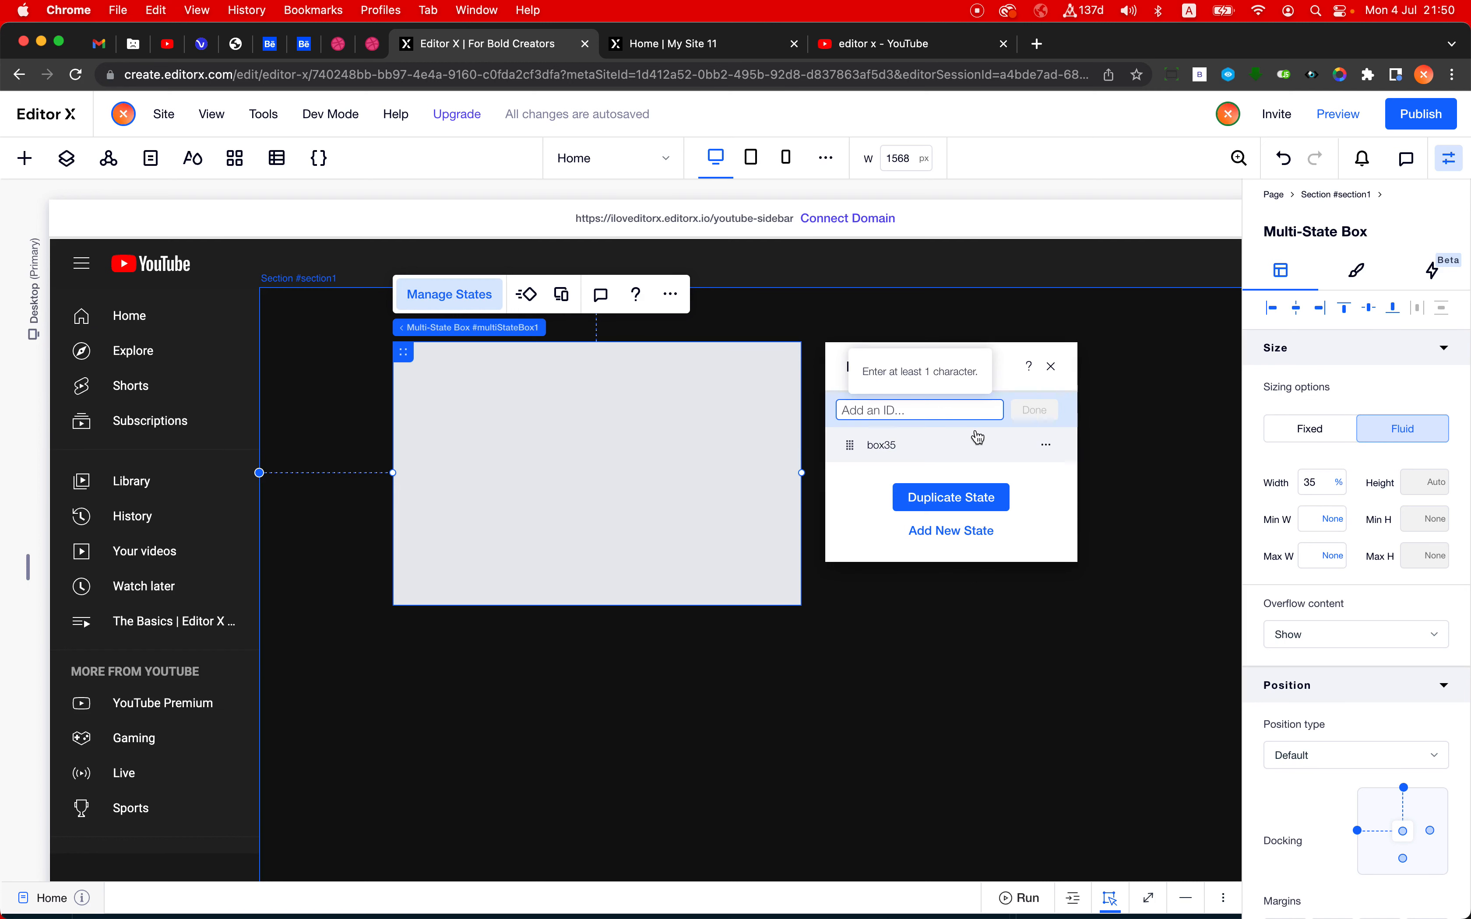
pyautogui.write('expanded')
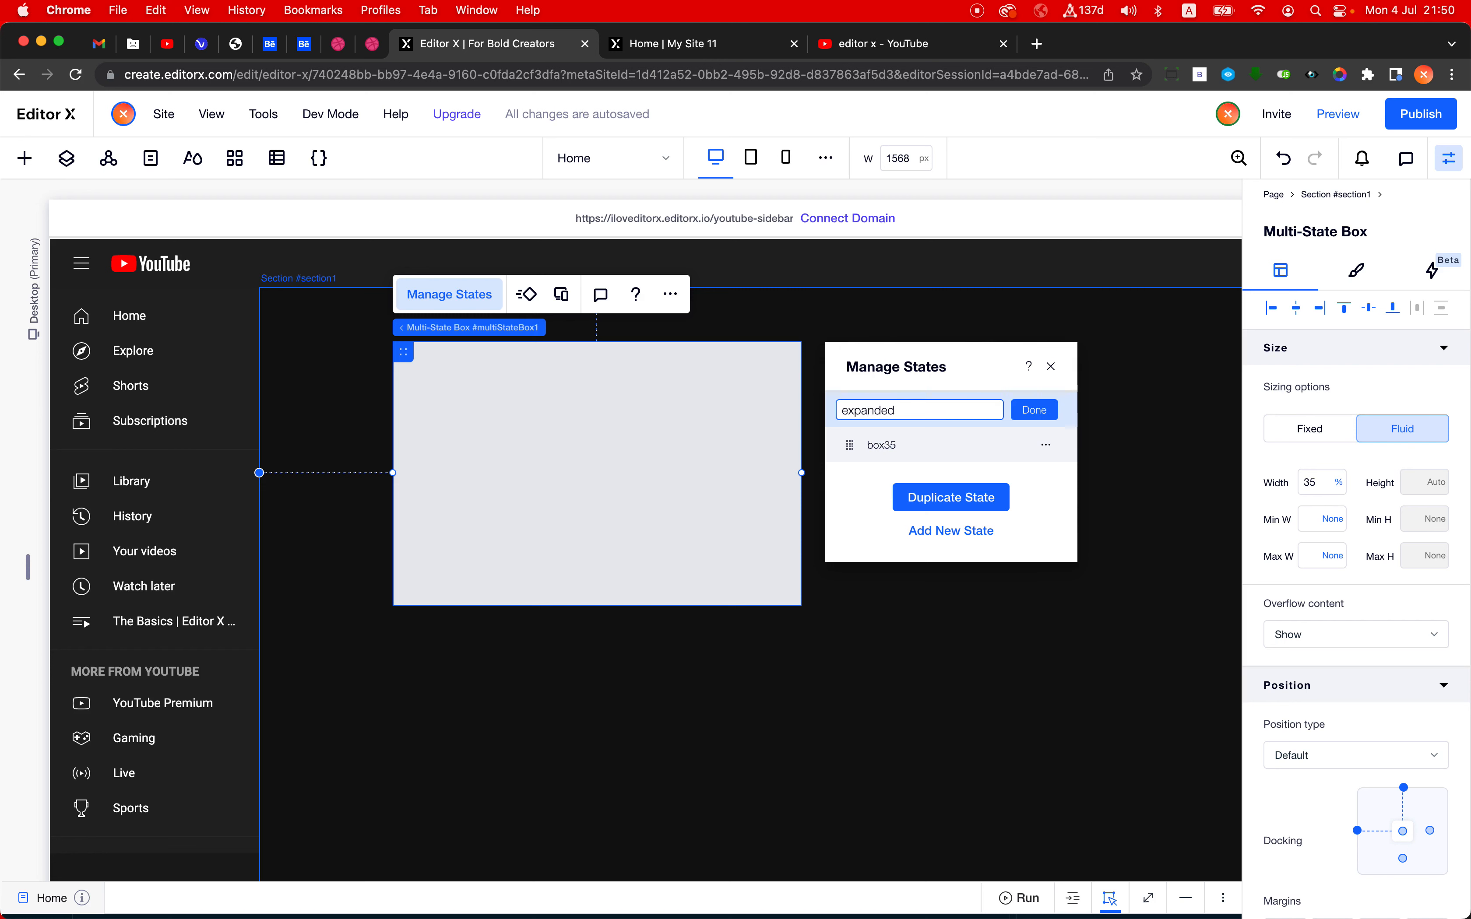
pyautogui.press('super+a')
pyautogui.write('bi')
pyautogui.press('super+a')
pyautogui.press('super+c')
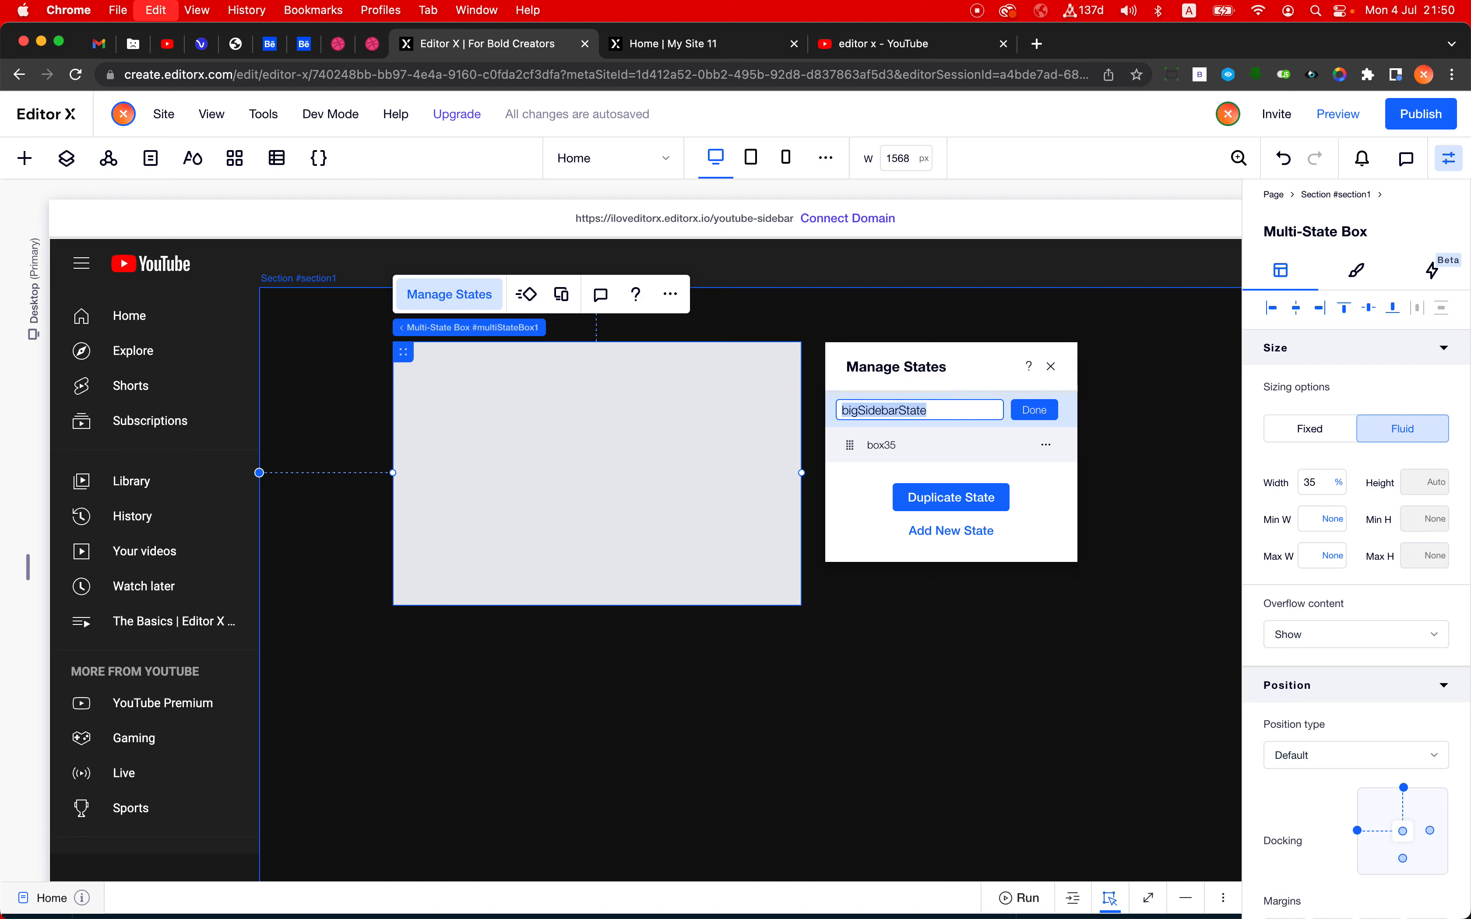
pyautogui.press('Return')
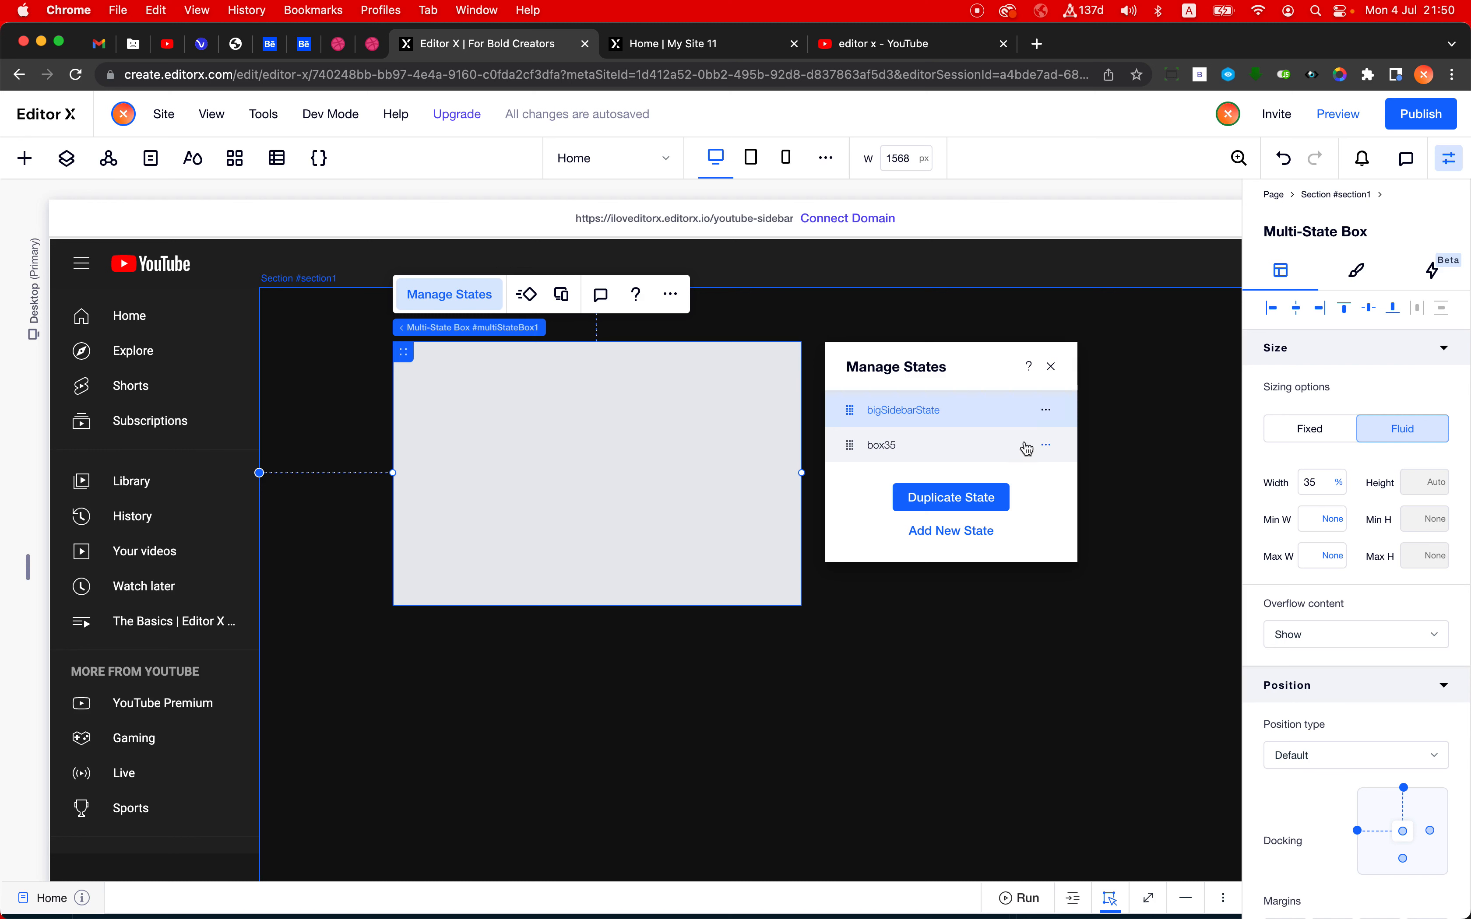
pyautogui.click(994, 446)
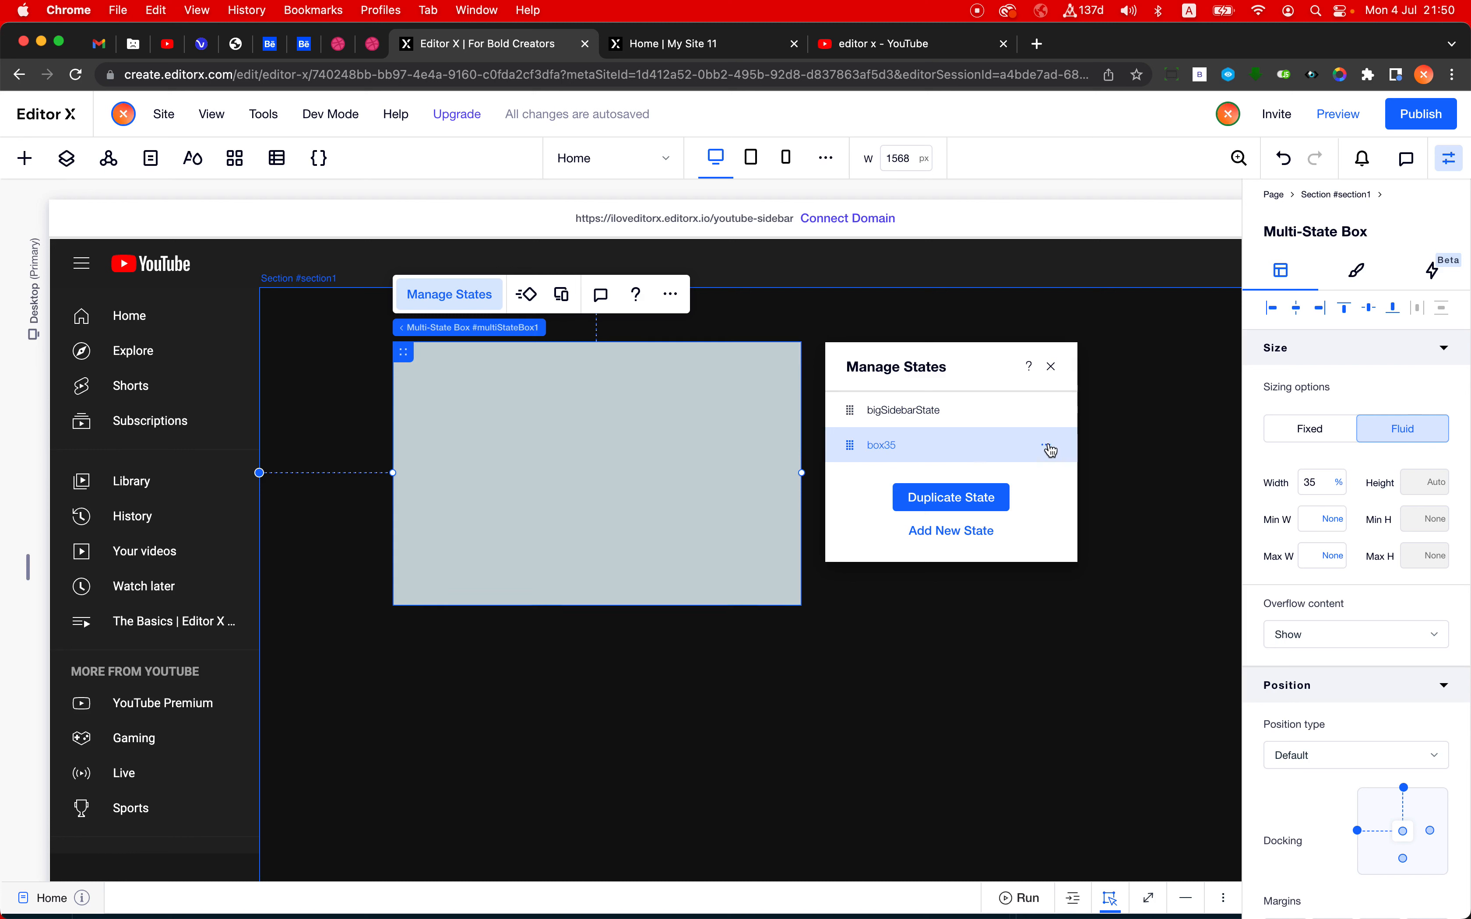
pyautogui.click(974, 410)
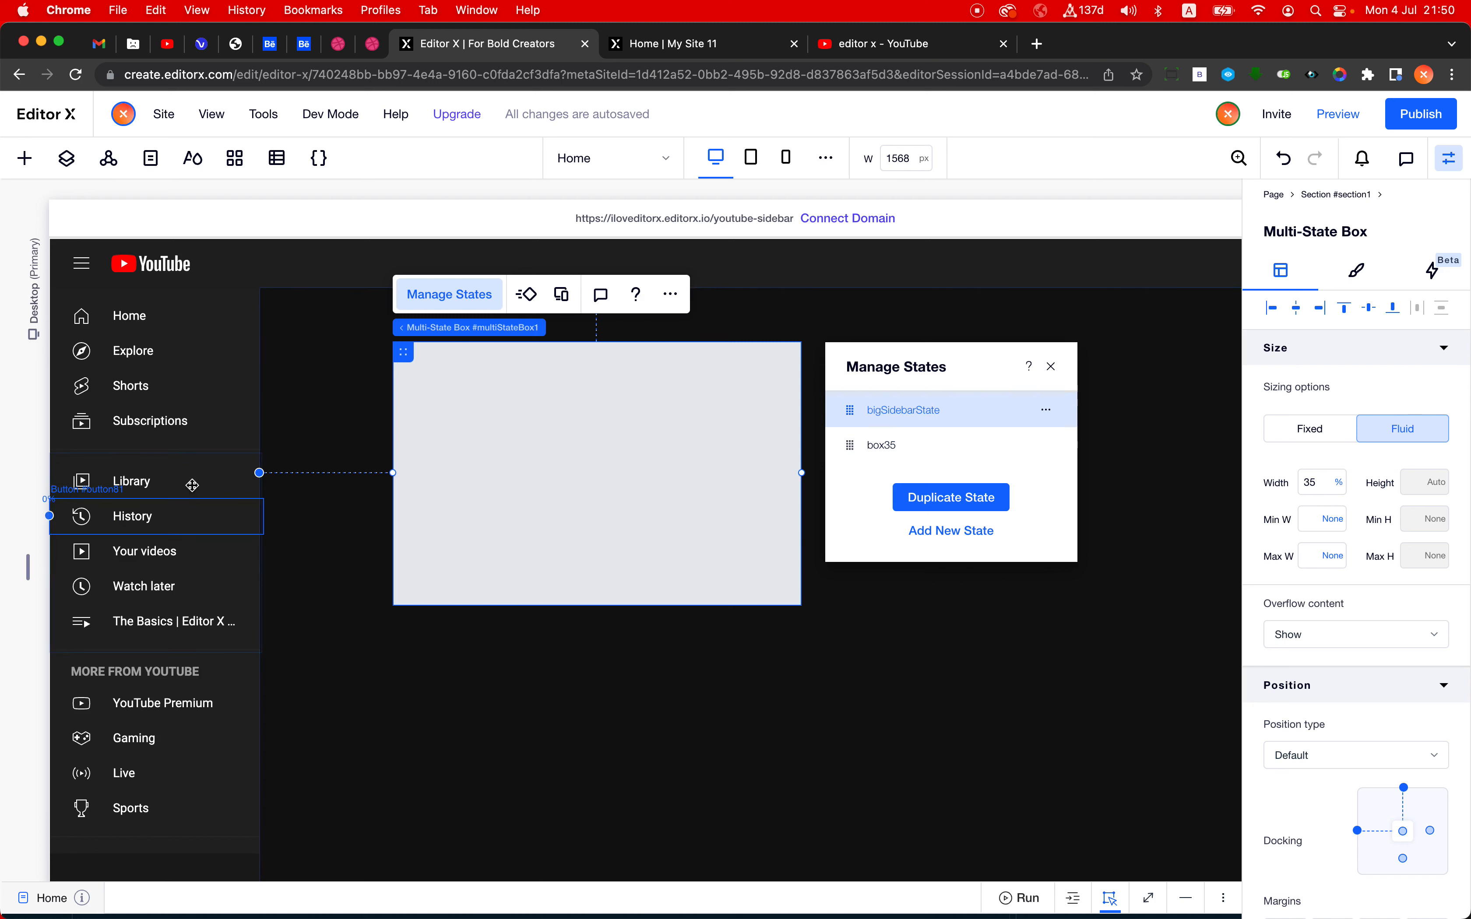
# - Give the vertical section holding the sidebar a fixed width of 240 px instead of Max Content
pyautogui.click(188, 446)
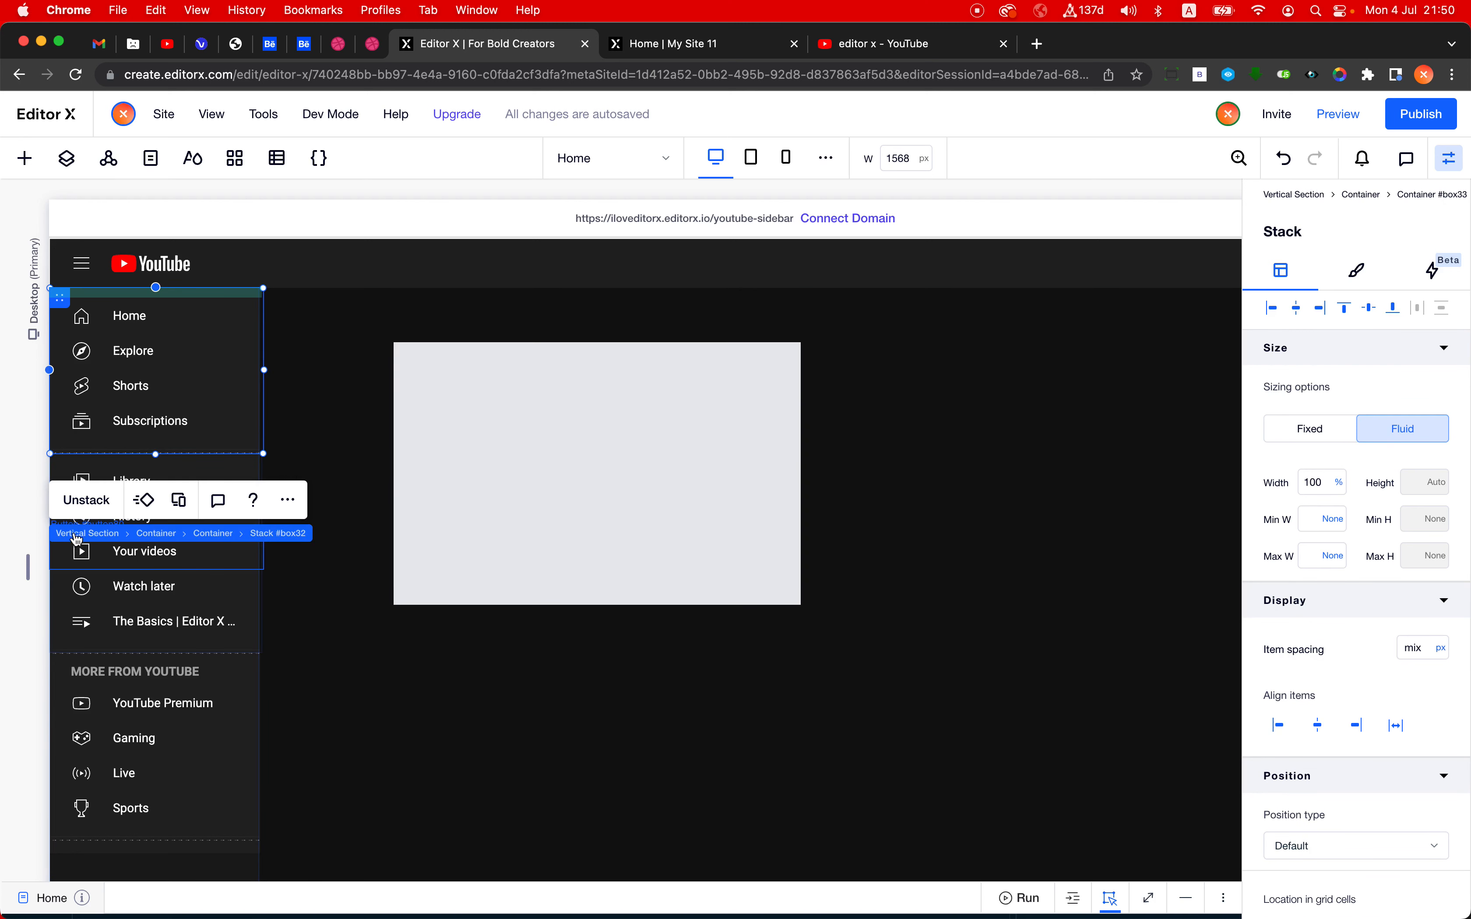
pyautogui.click(78, 537)
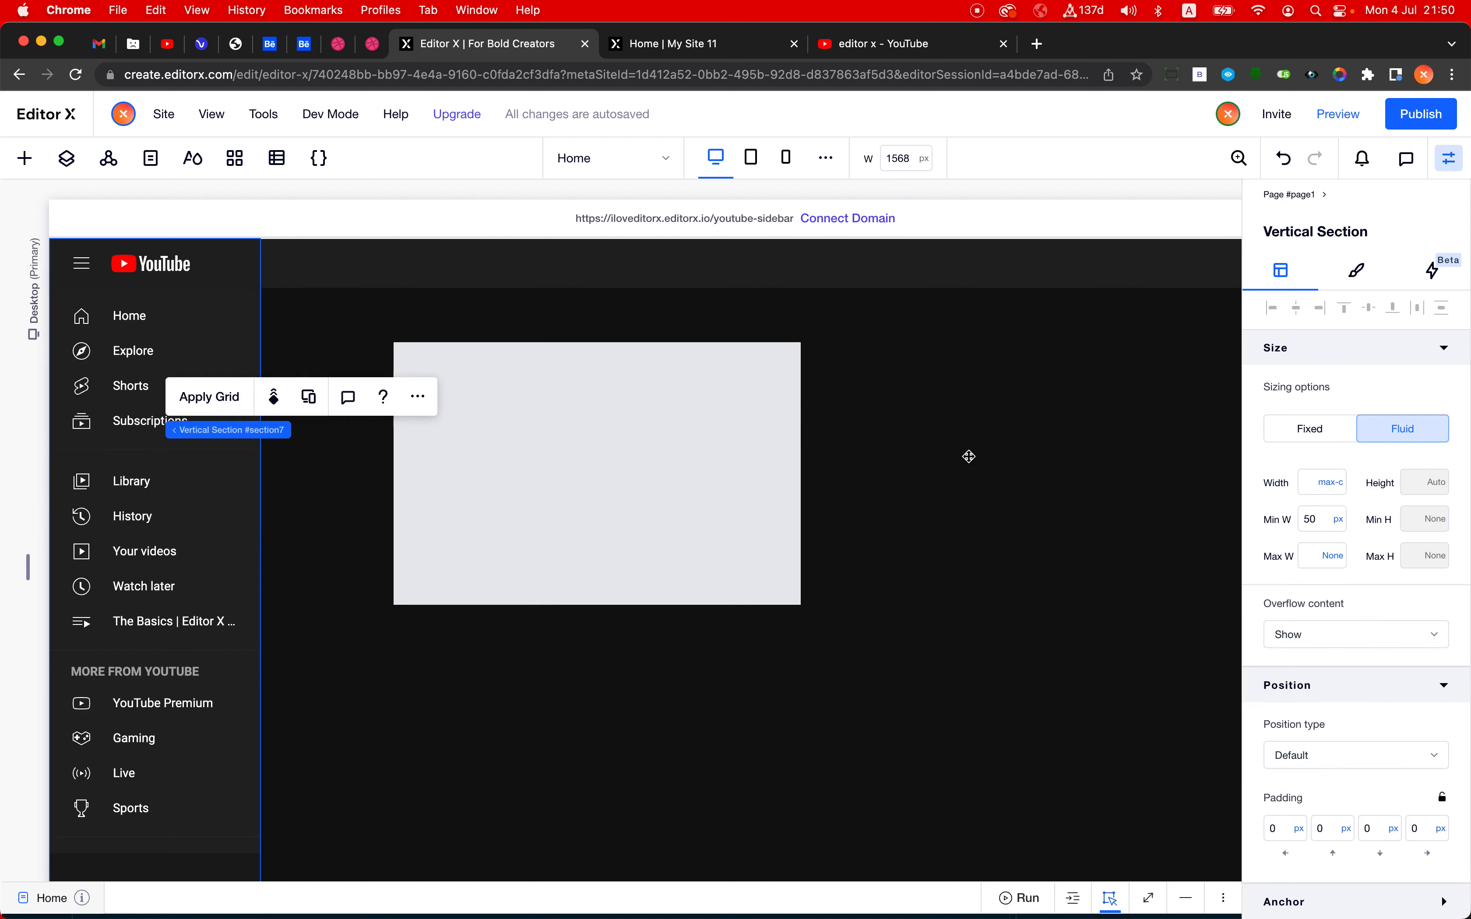
pyautogui.click(1327, 492)
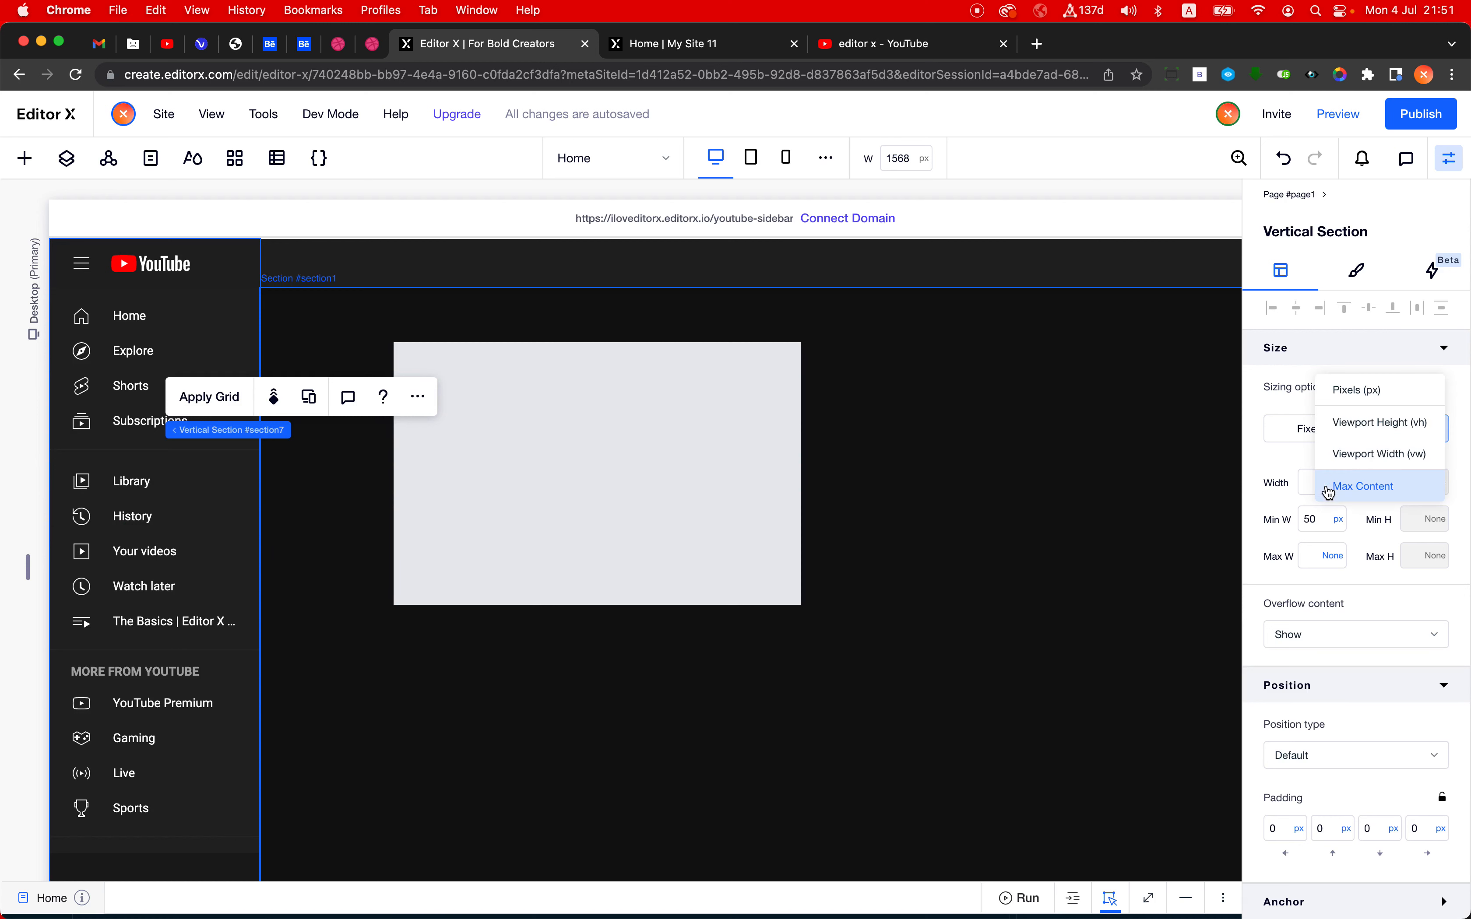
pyautogui.click(1370, 387)
pyautogui.write('240')
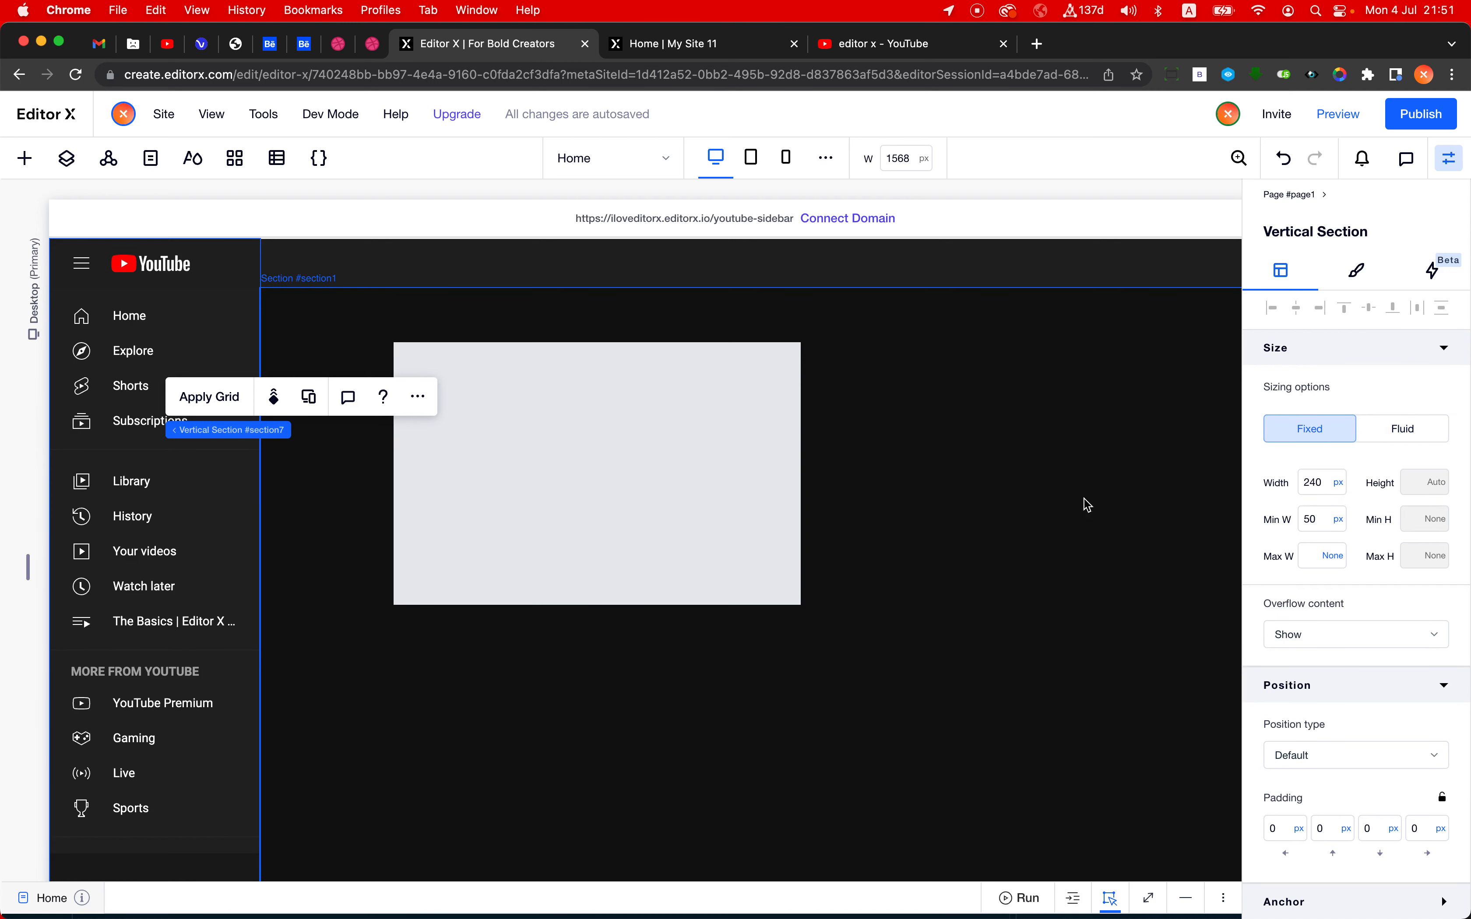
# - Move the sidebar's scrollable menu container into bigSidebarState and align it to that state's upper-left corner
pyautogui.click(87, 462)
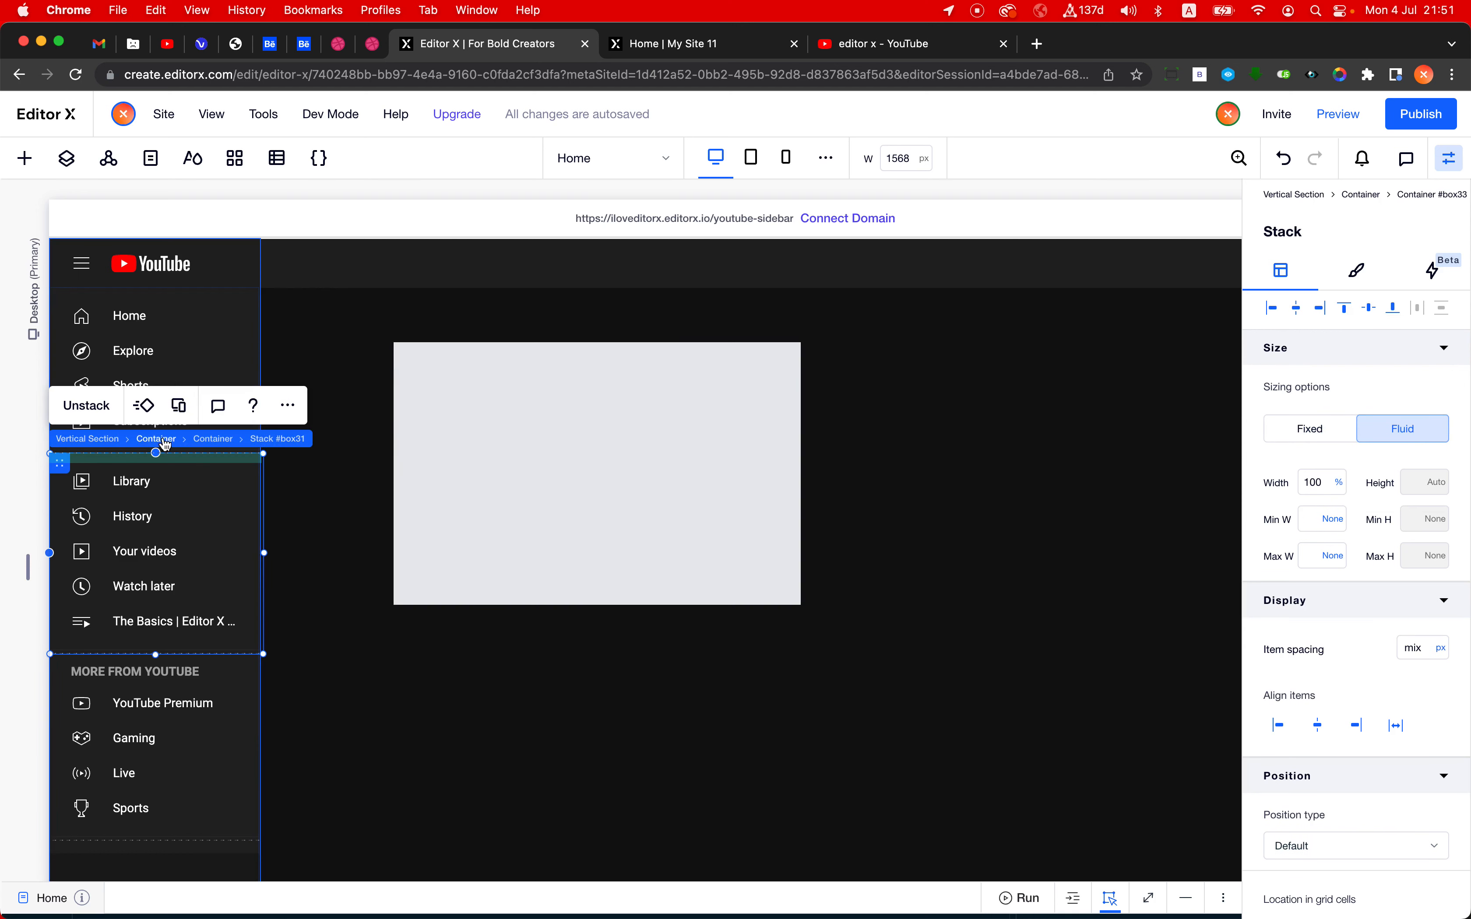
pyautogui.click(167, 444)
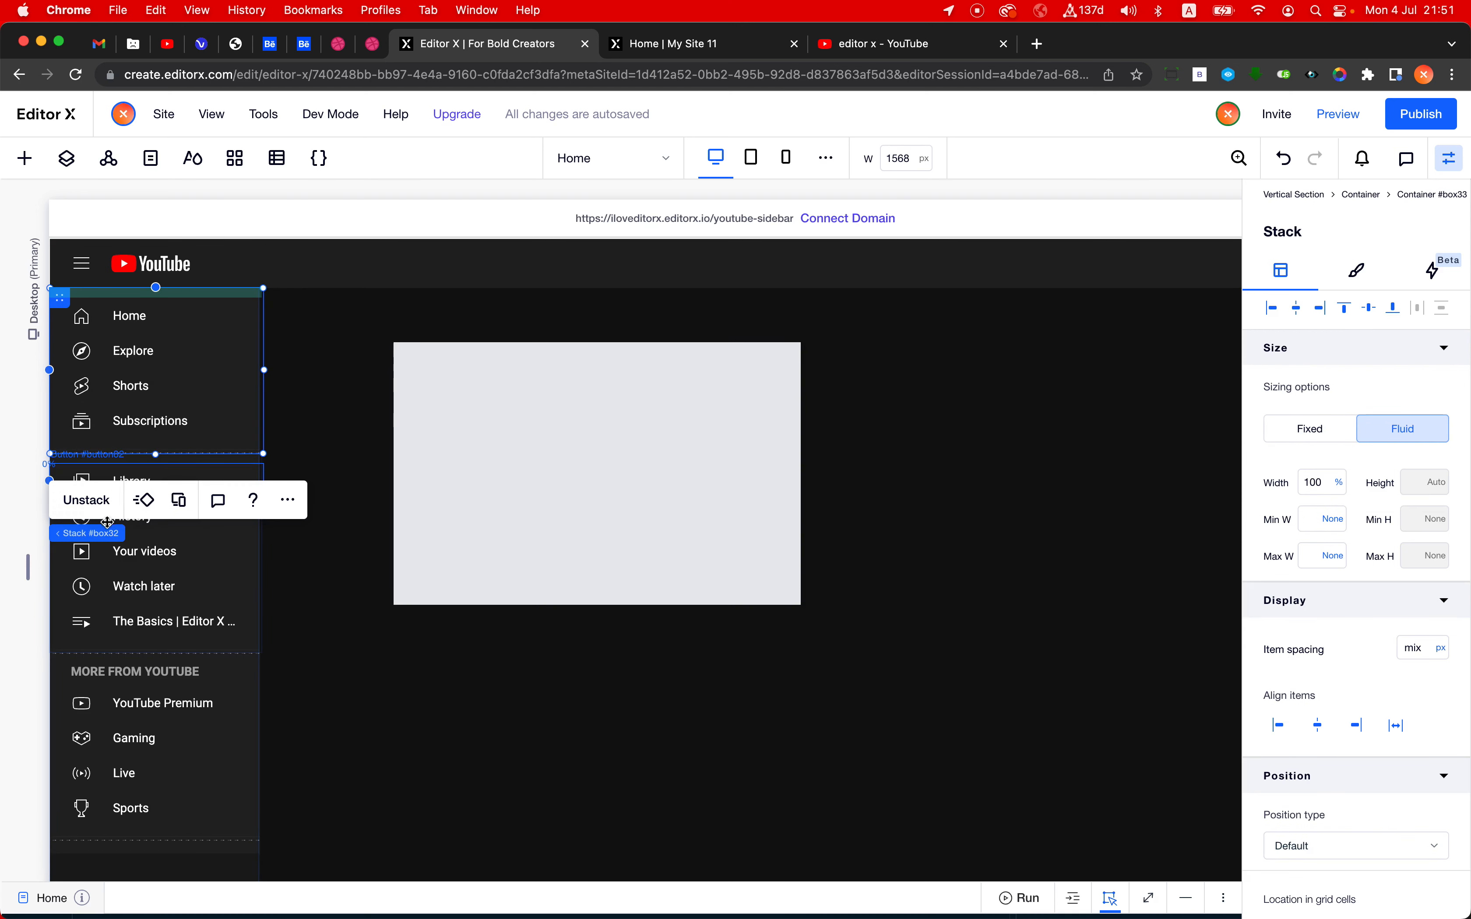
pyautogui.moveTo(115, 534)
pyautogui.click(207, 535)
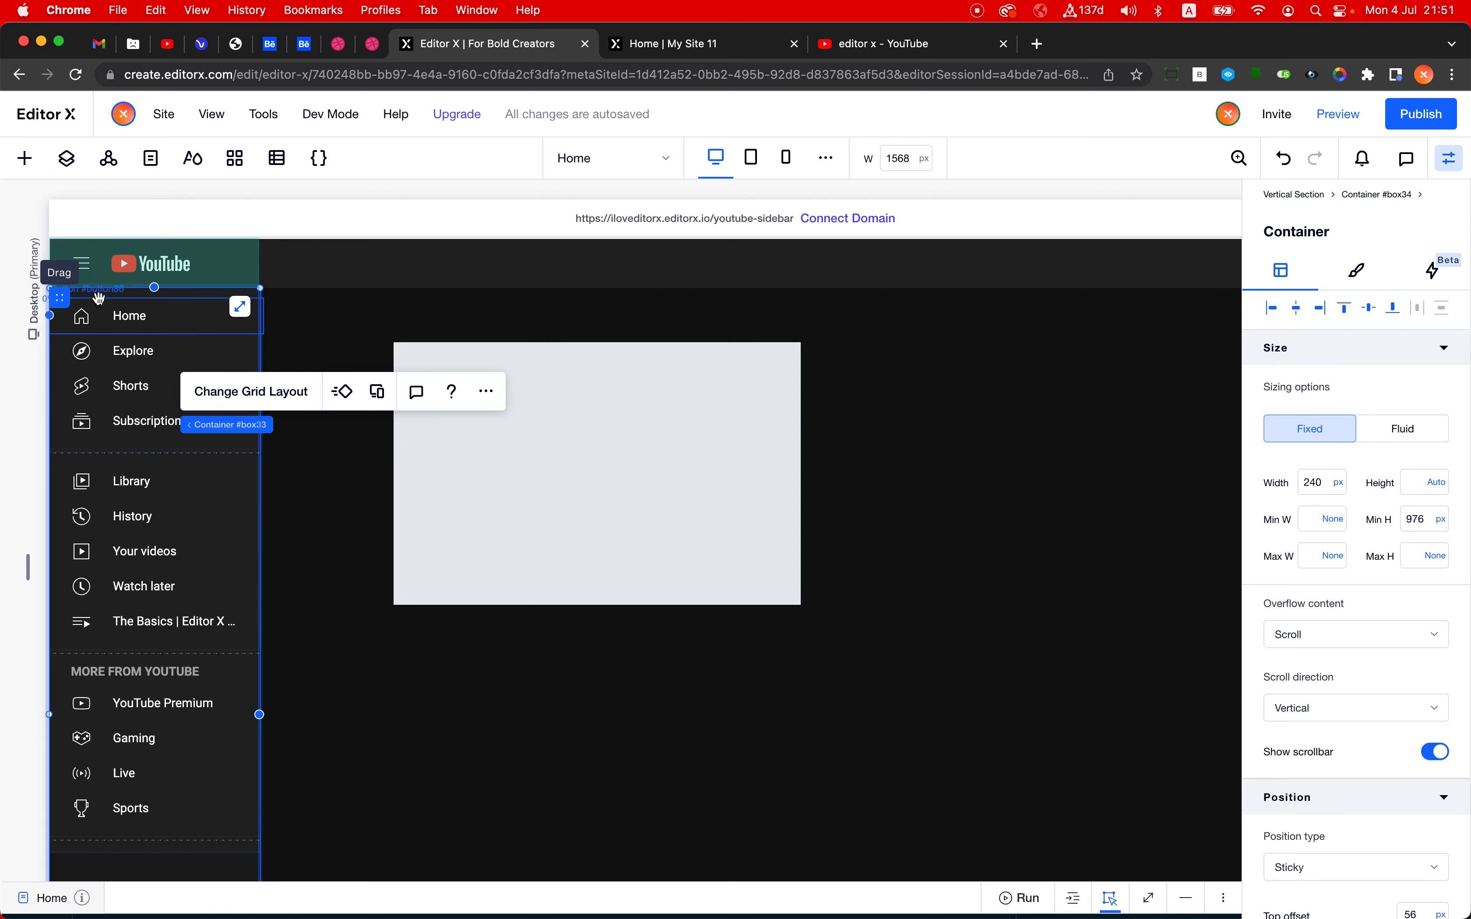
pyautogui.moveTo(59, 298); pyautogui.dragTo(437, 375)
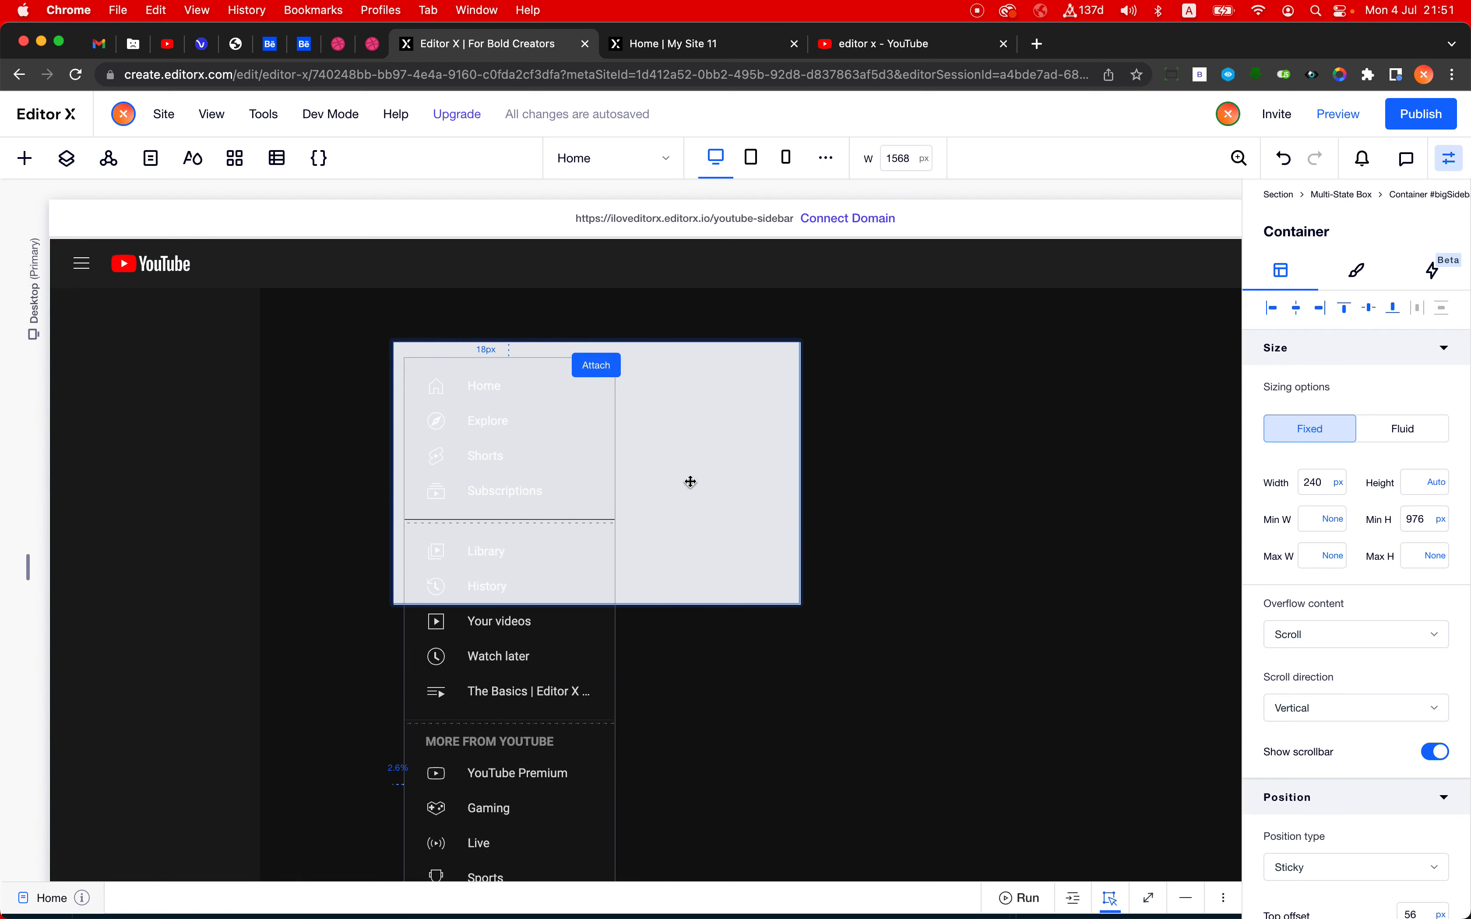
pyautogui.moveTo(691, 481); pyautogui.dragTo(812, 555)
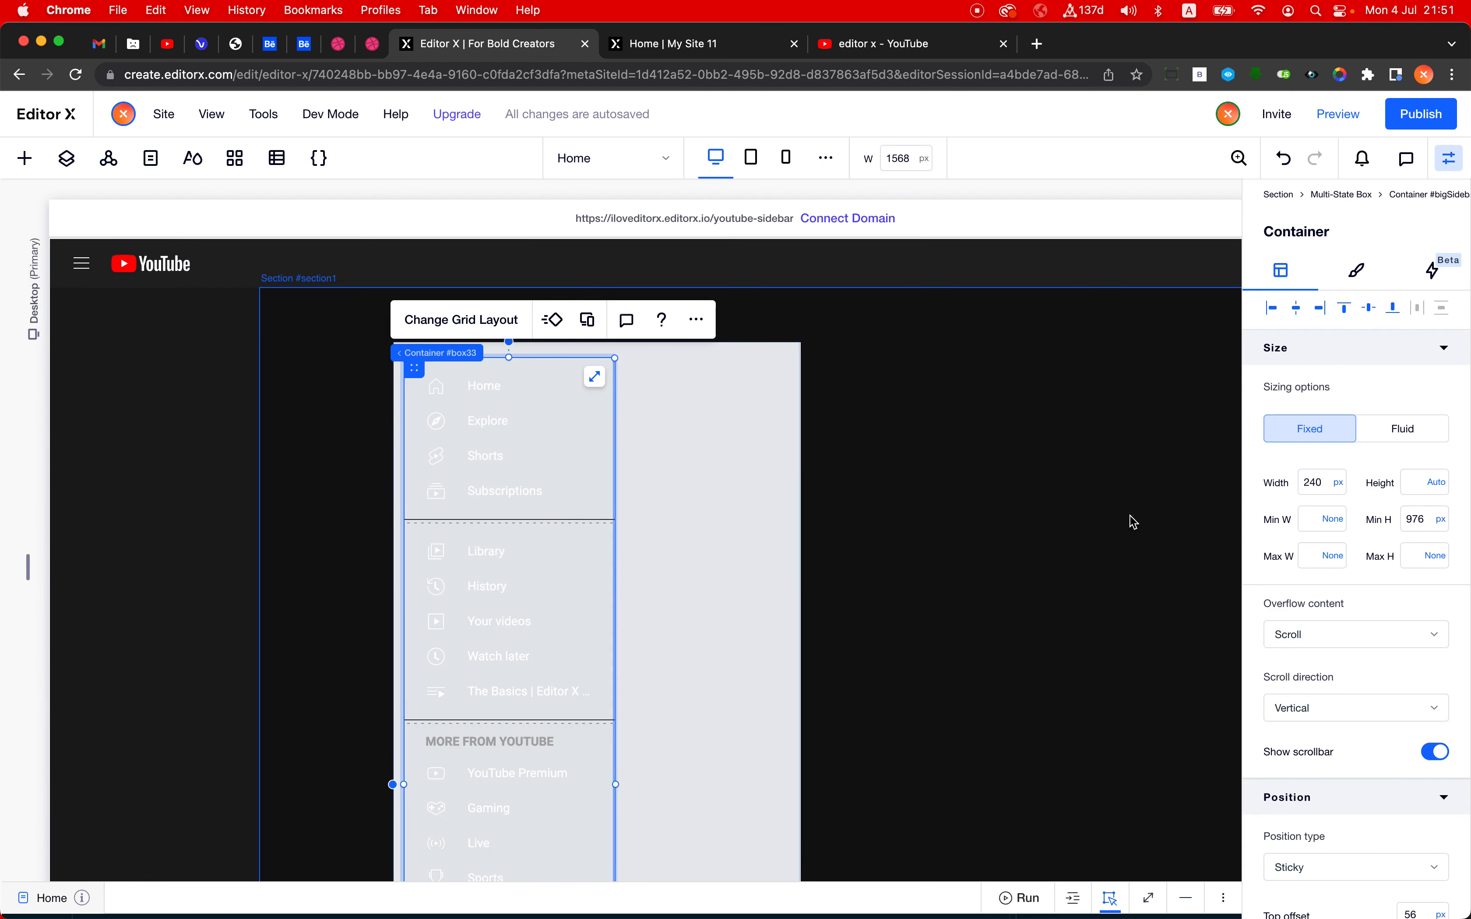
pyautogui.click(1304, 312)
pyautogui.click(1271, 308)
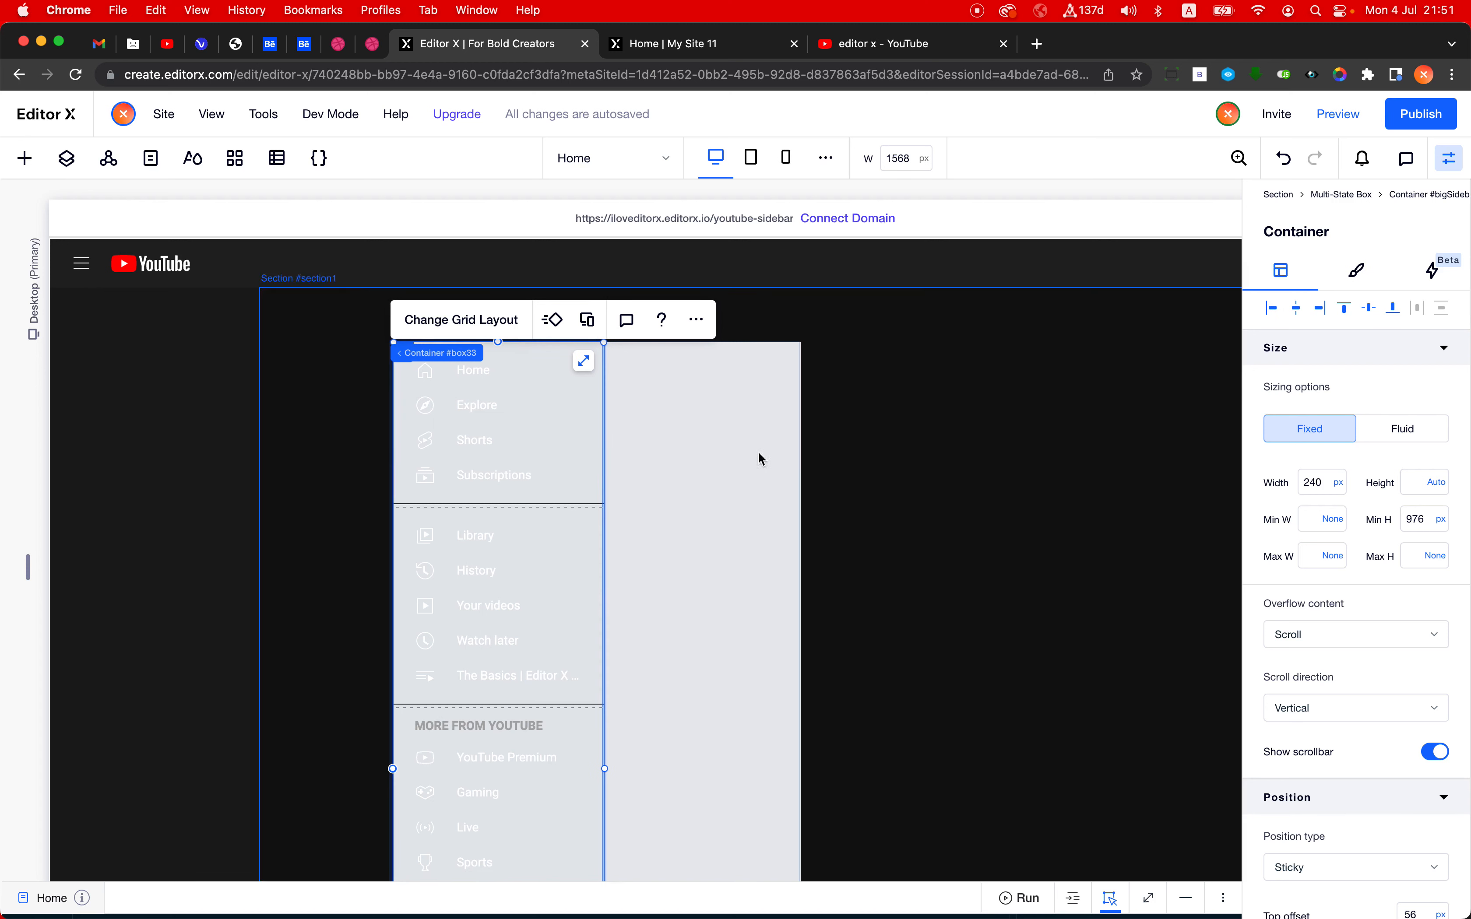
# - Set the background opacity to 0% for the bigSidebarState container and 10% for the multi-state box
pyautogui.click(740, 447)
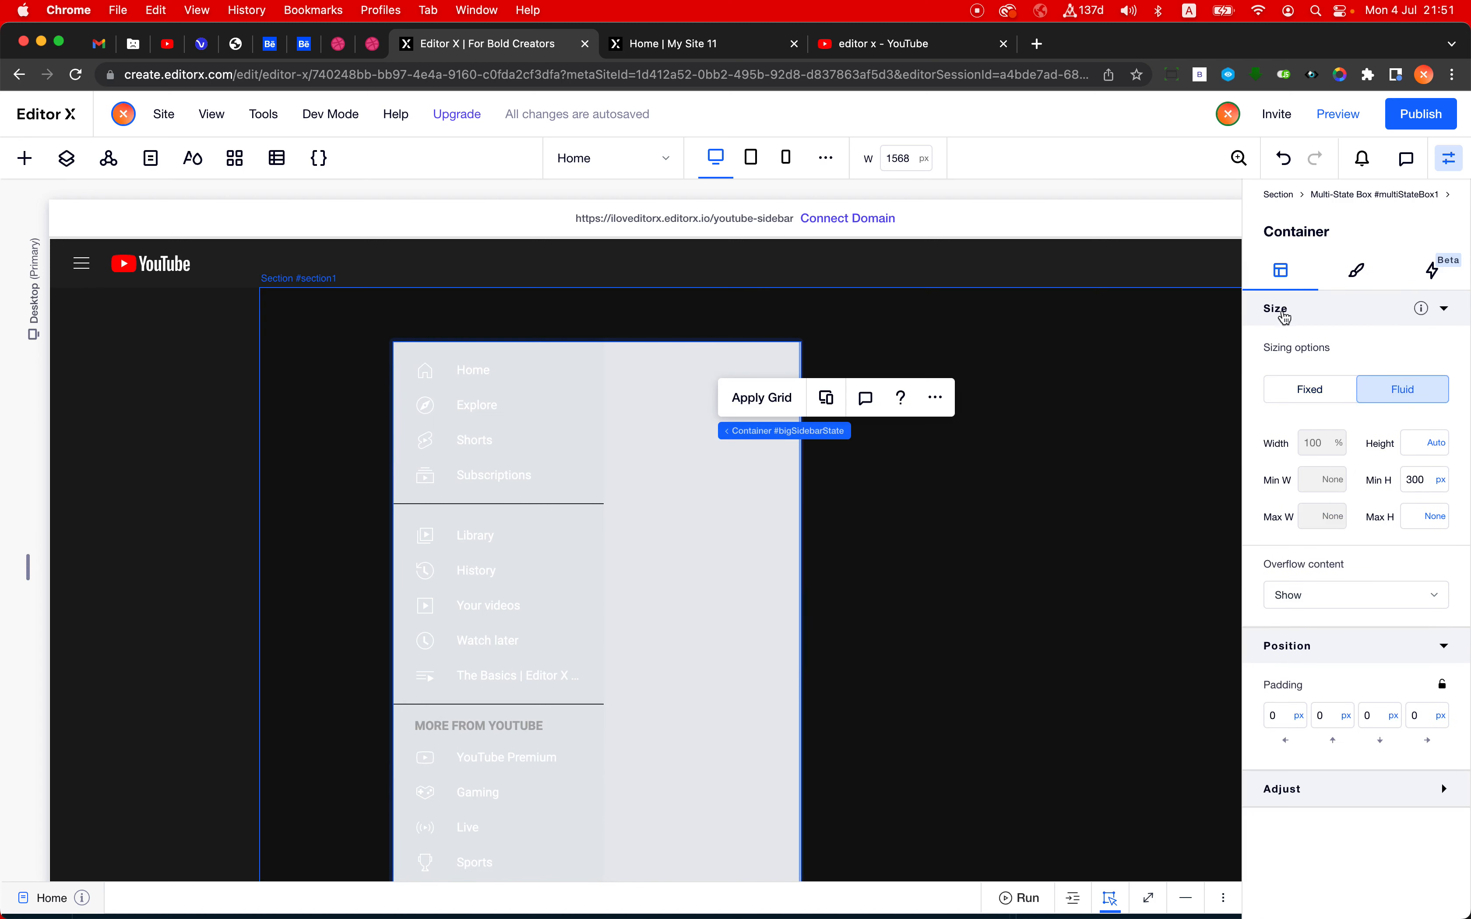
pyautogui.click(1356, 270)
pyautogui.click(1424, 393)
pyautogui.write('00')
pyautogui.press('Return')
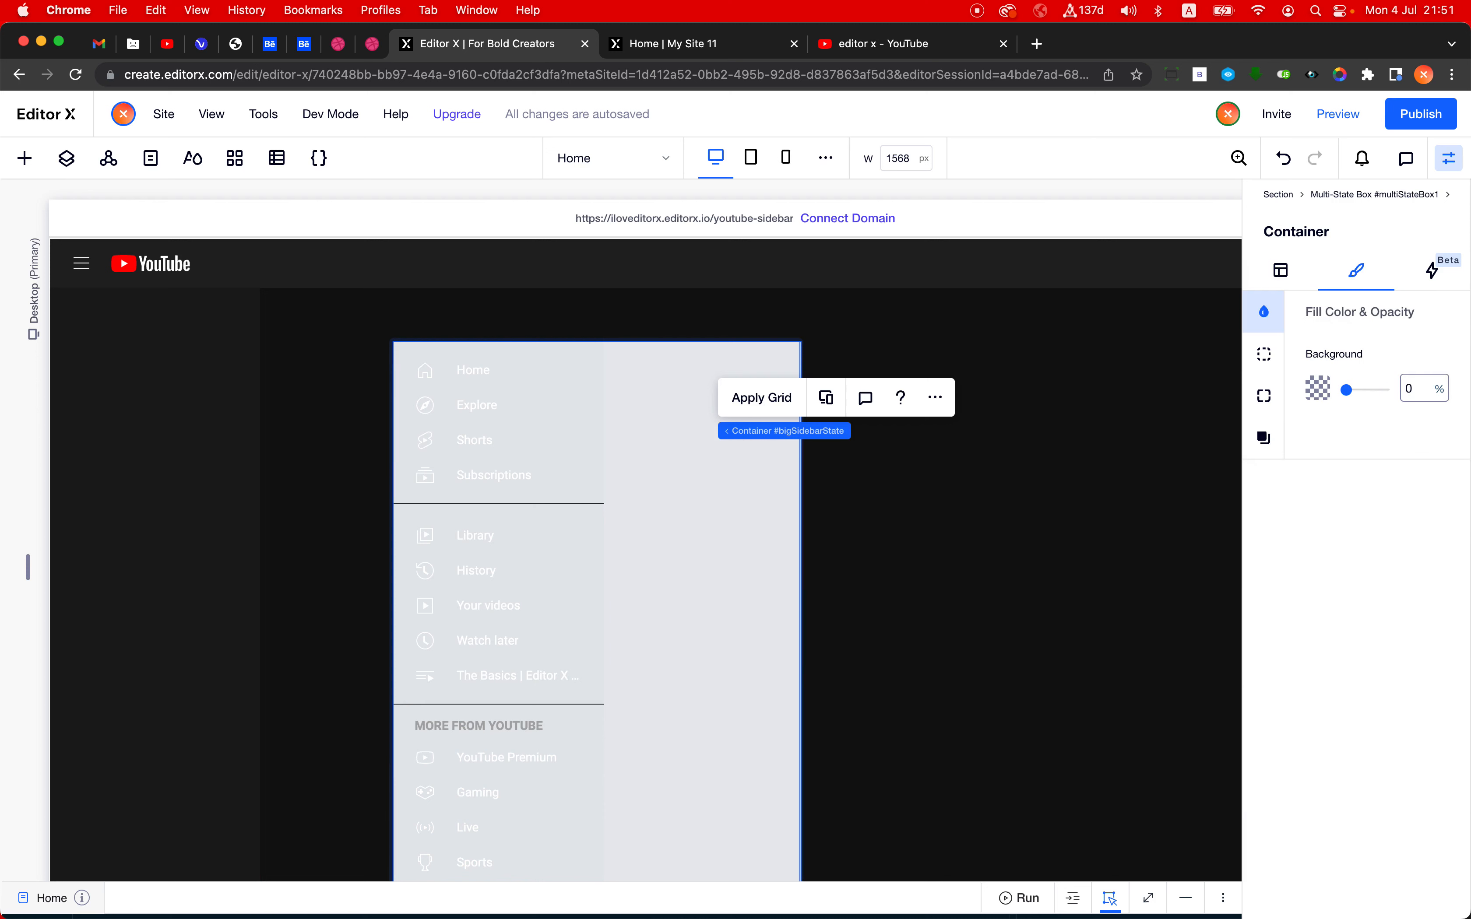
pyautogui.click(1395, 196)
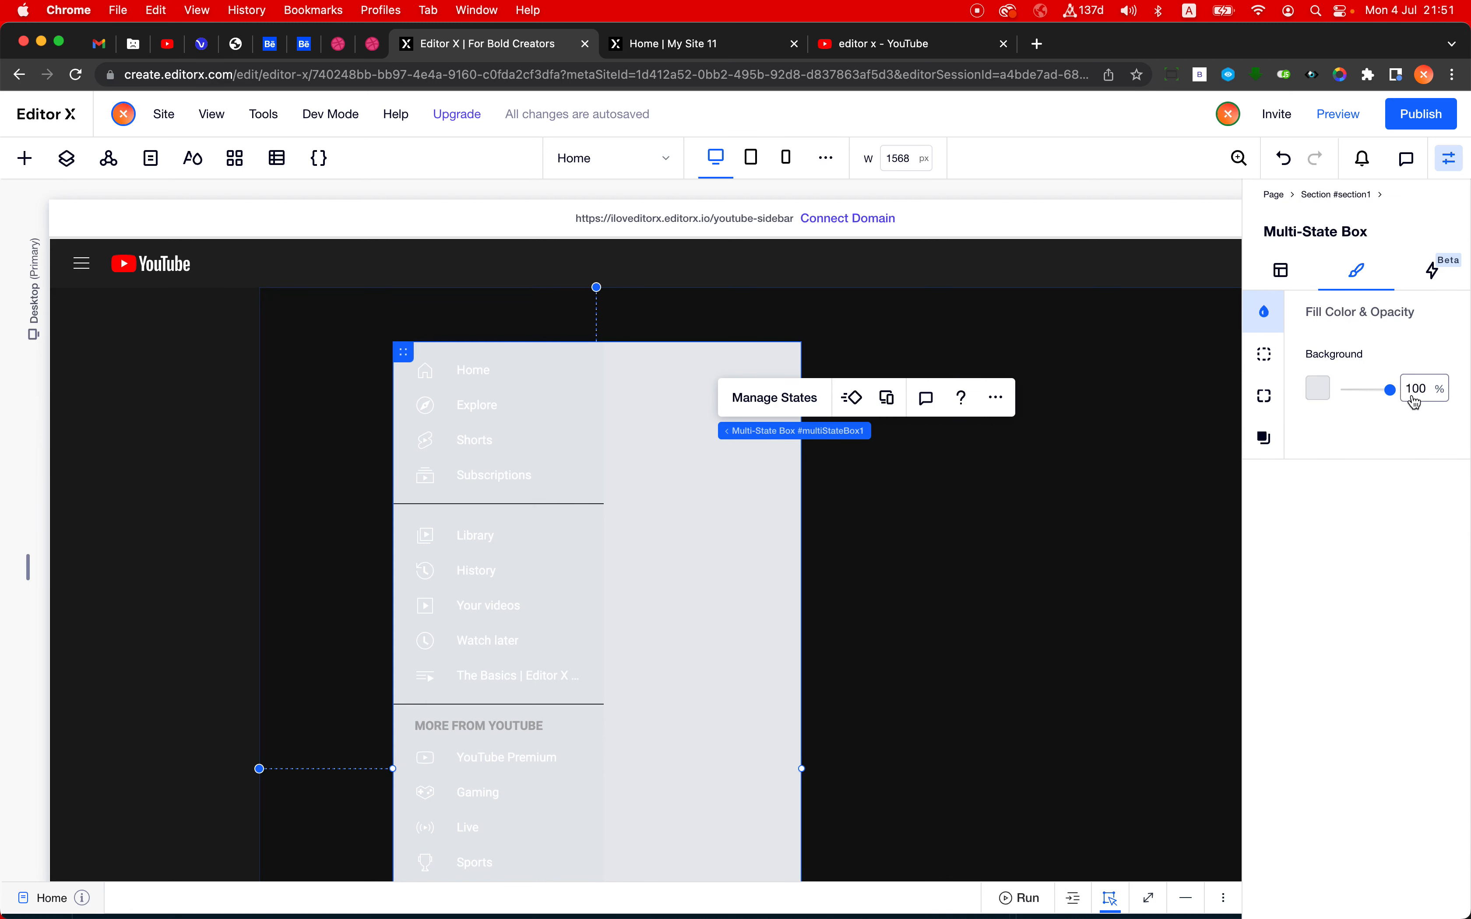
pyautogui.click(1413, 392)
pyautogui.write('10')
pyautogui.press('Return')
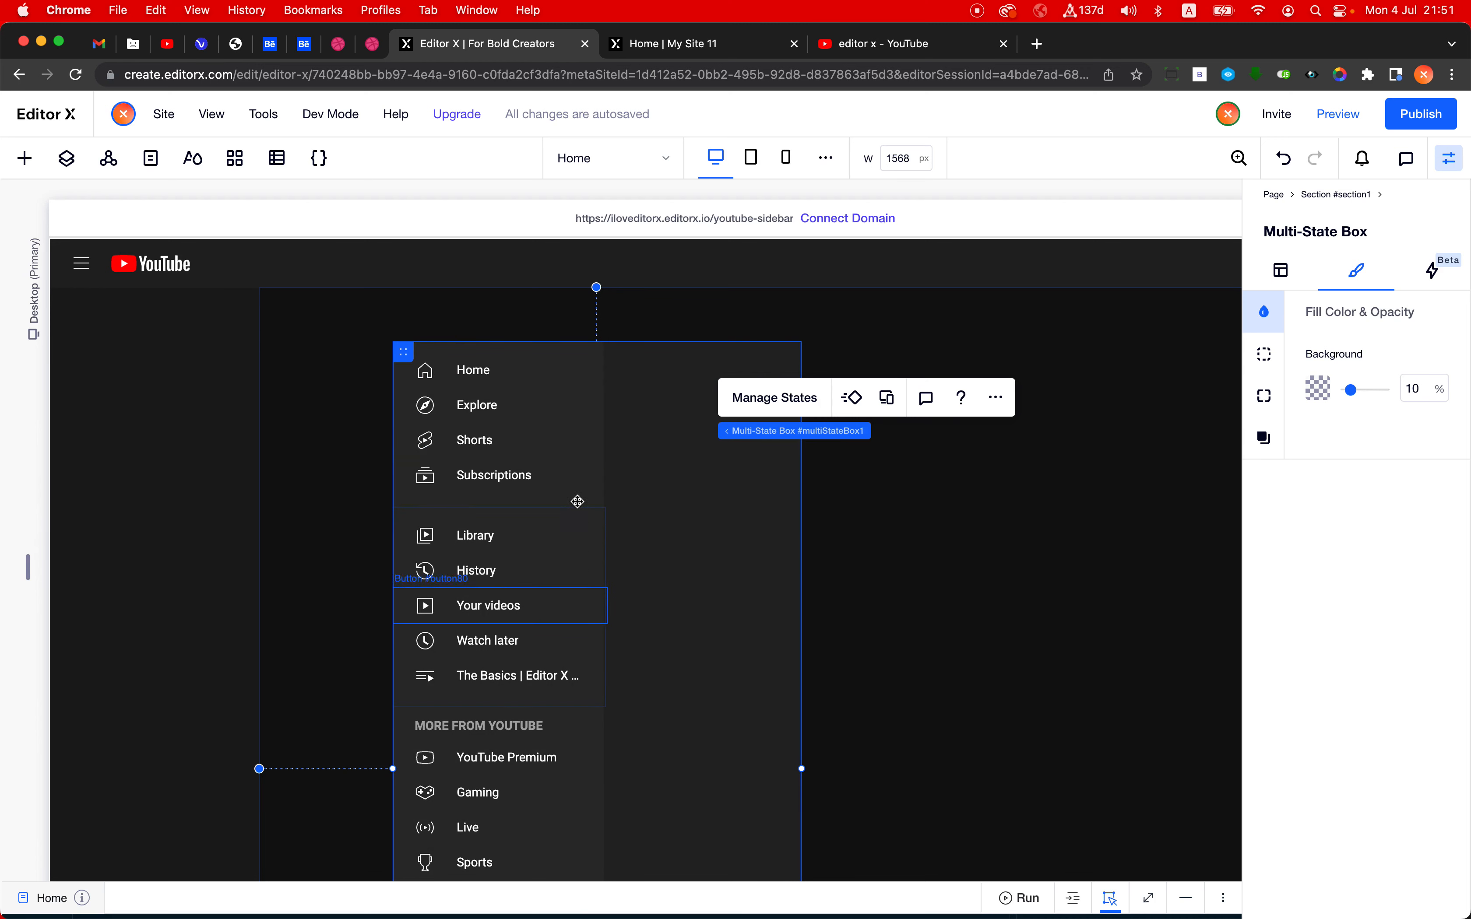
# - Set the minimum height of the menu container inside bigSidebarState to None
pyautogui.click(572, 521)
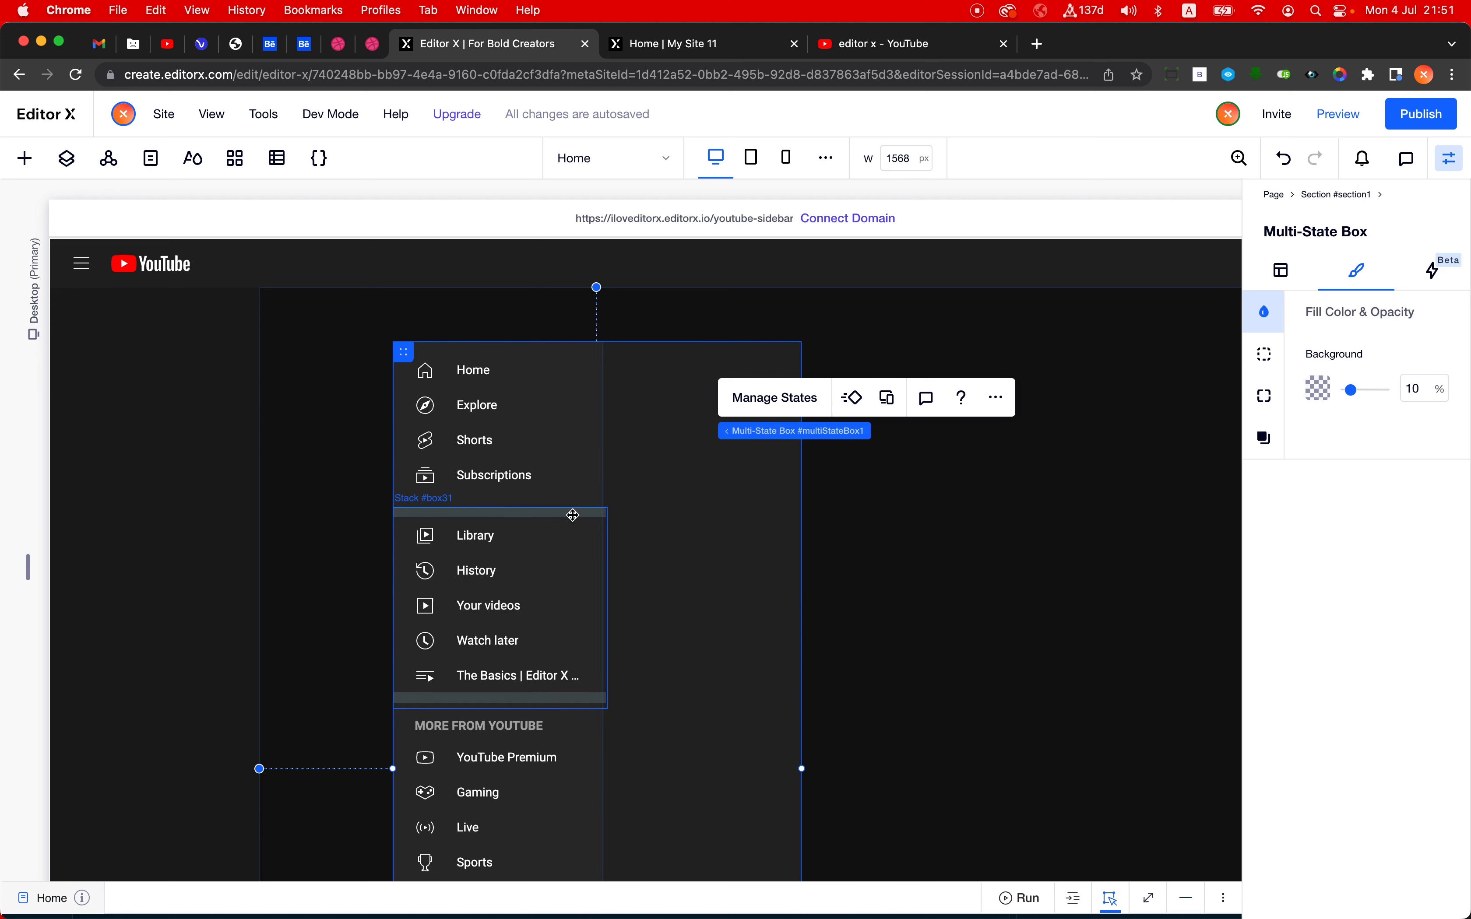
pyautogui.click(1280, 267)
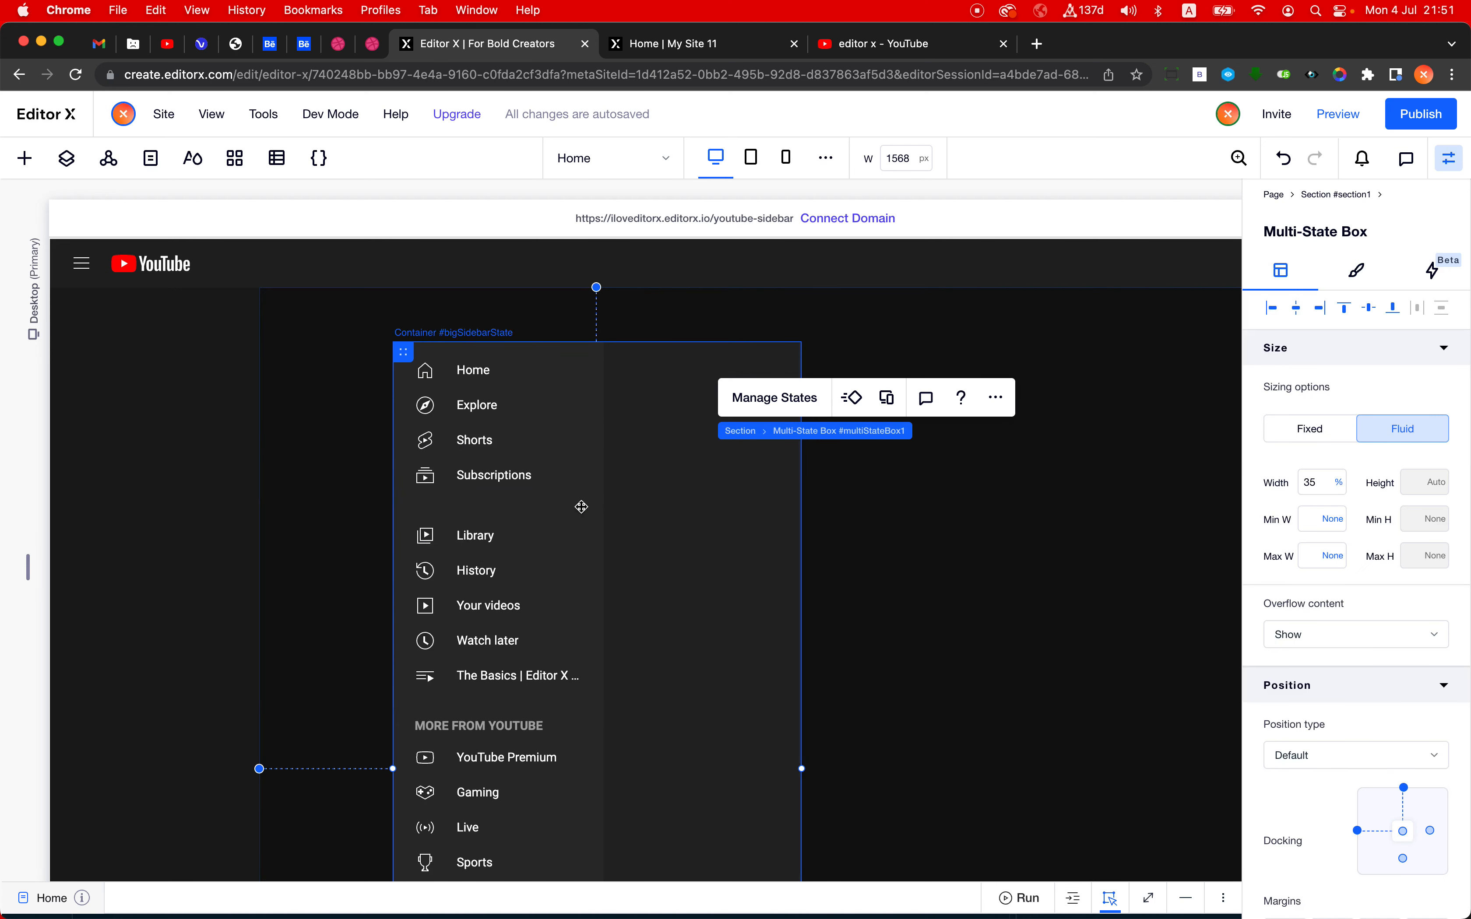
pyautogui.click(715, 491)
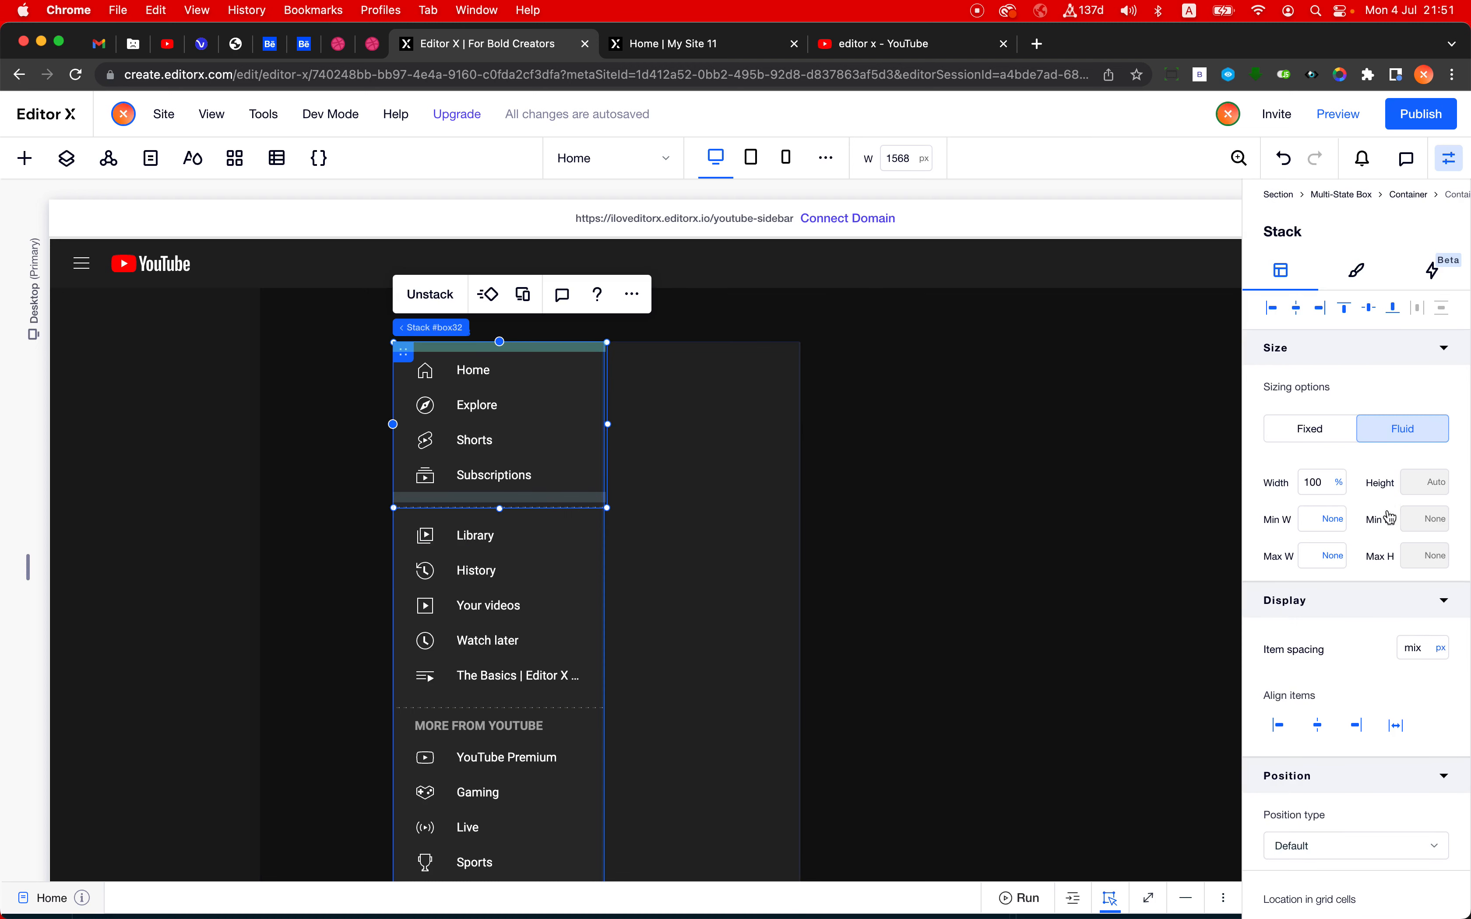
pyautogui.click(1438, 531)
pyautogui.click(1406, 496)
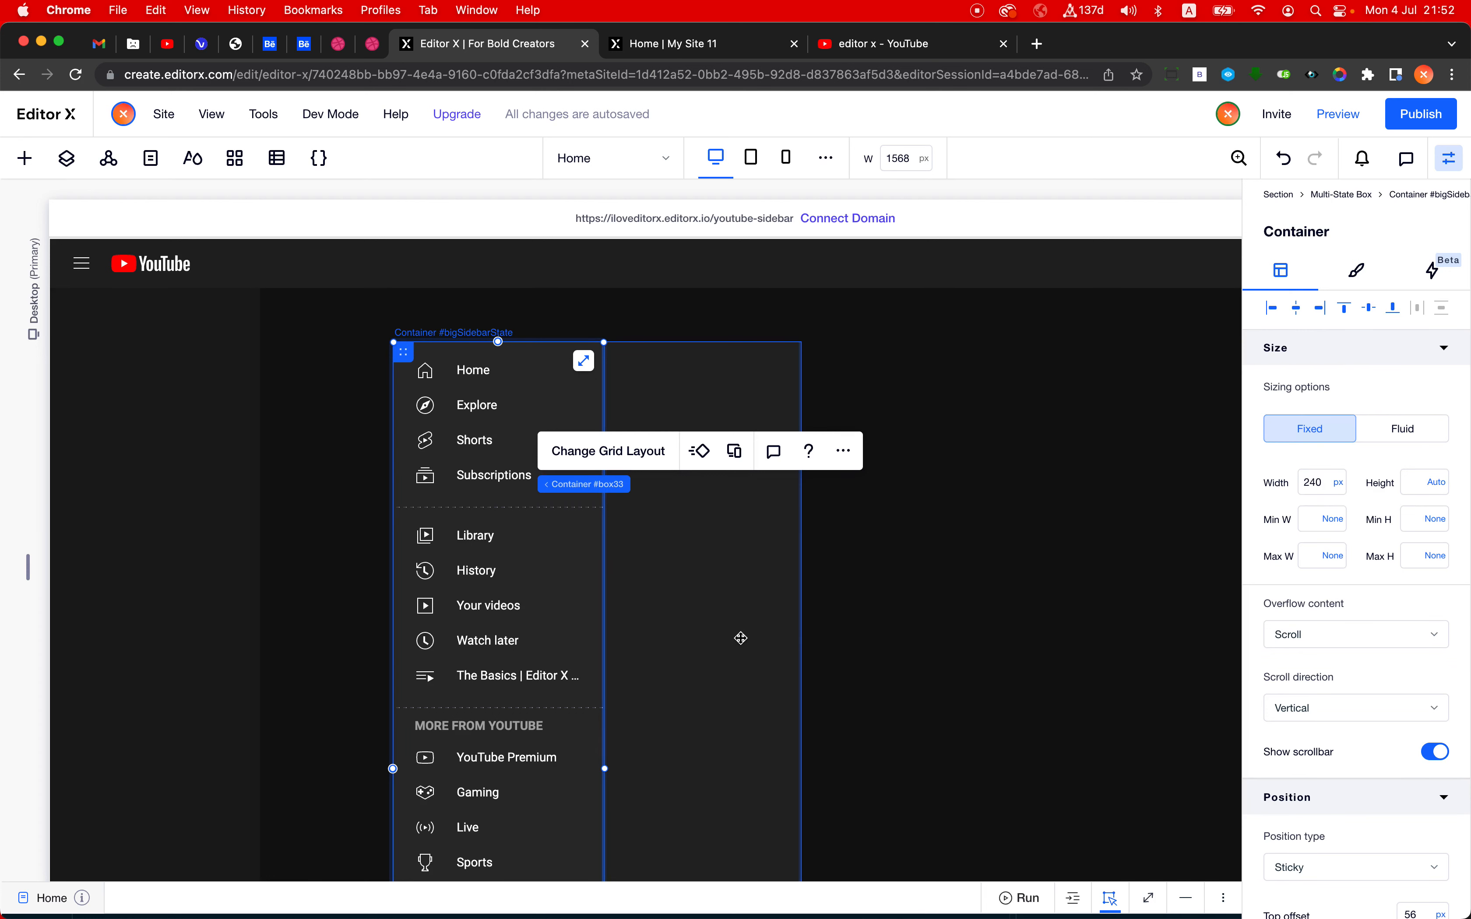
# - Duplicate the bigSidebarState state of the multi-state box
pyautogui.click(741, 638)
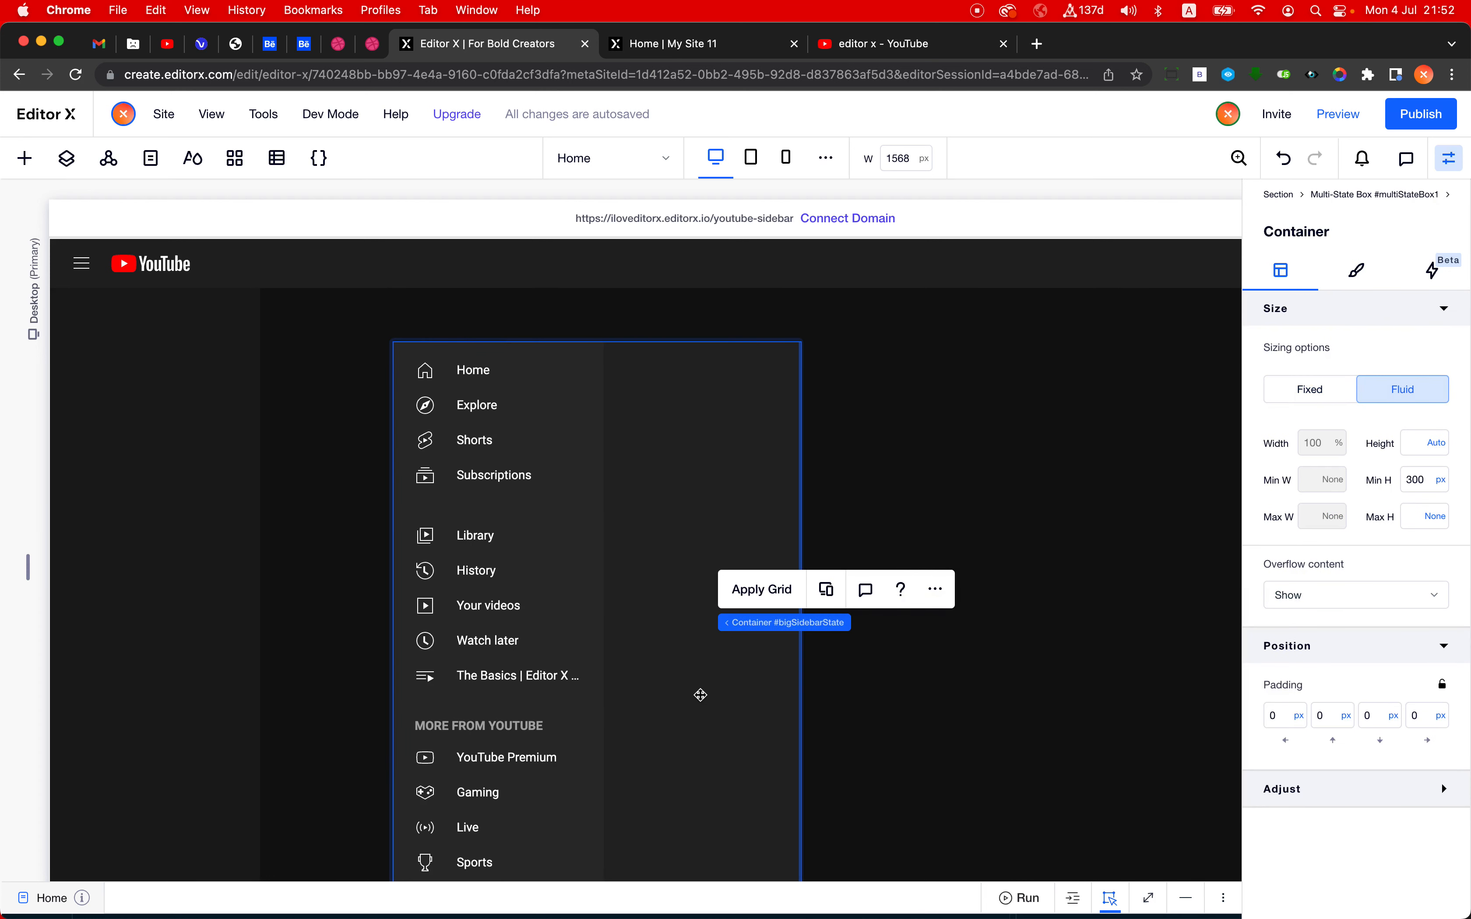
pyautogui.scroll(-10, 700, 695)
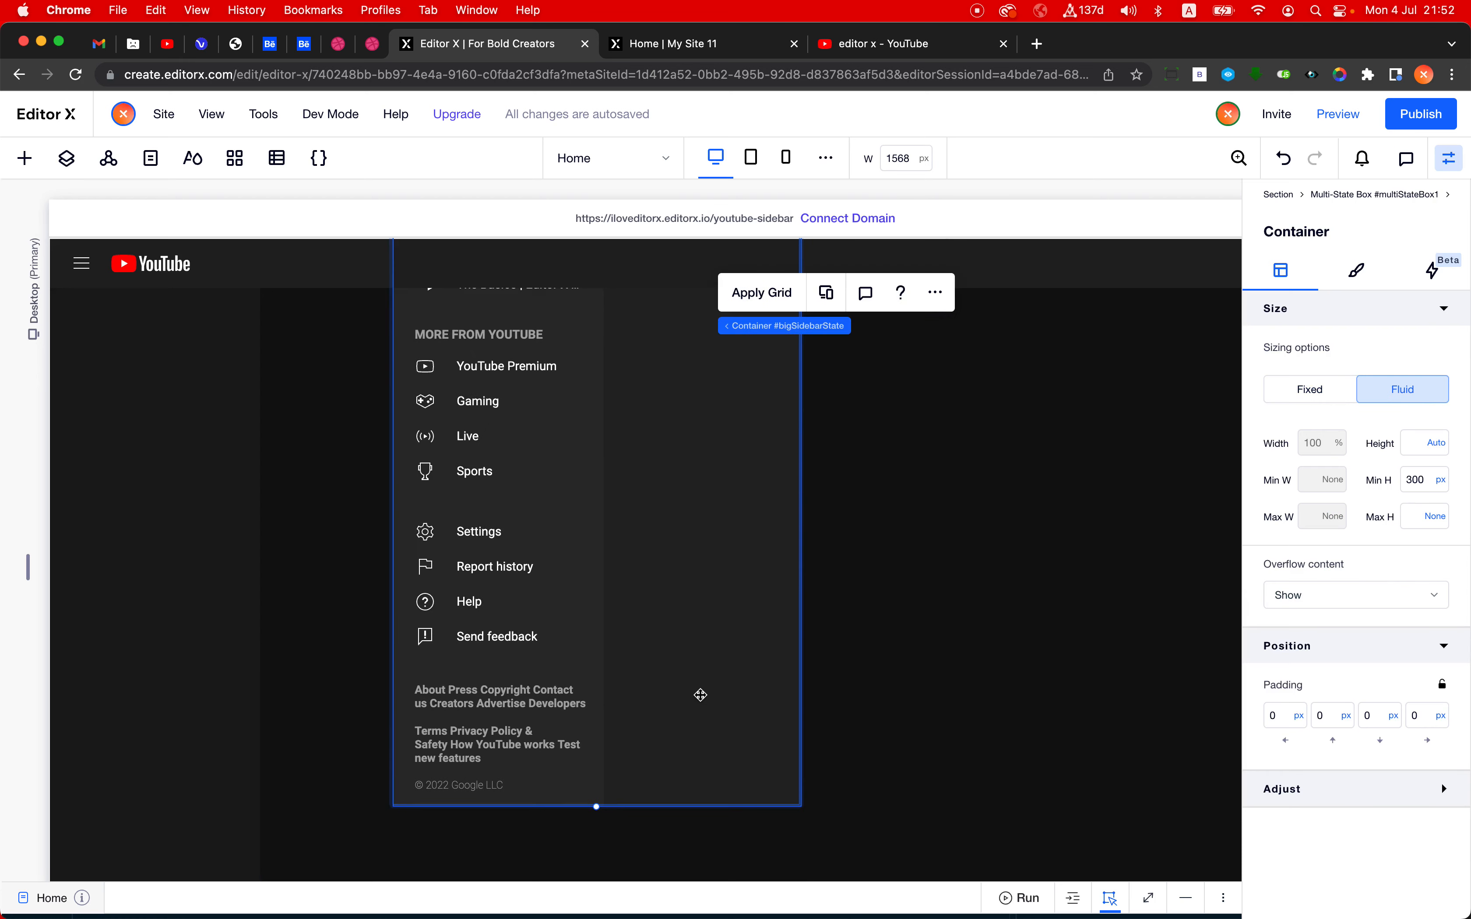
pyautogui.scroll(10, 700, 695)
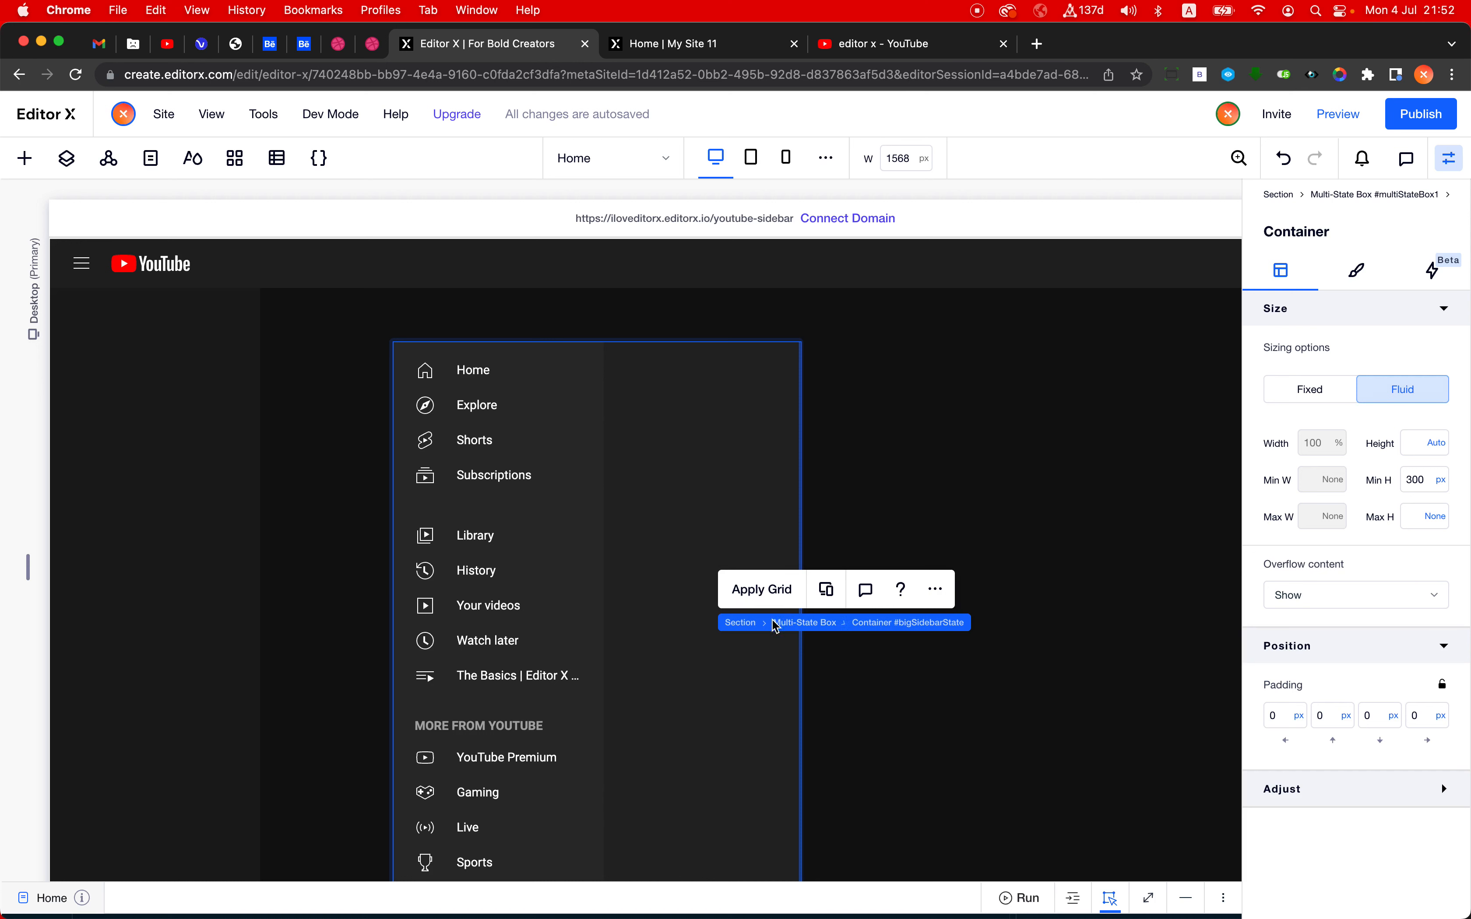
pyautogui.click(798, 627)
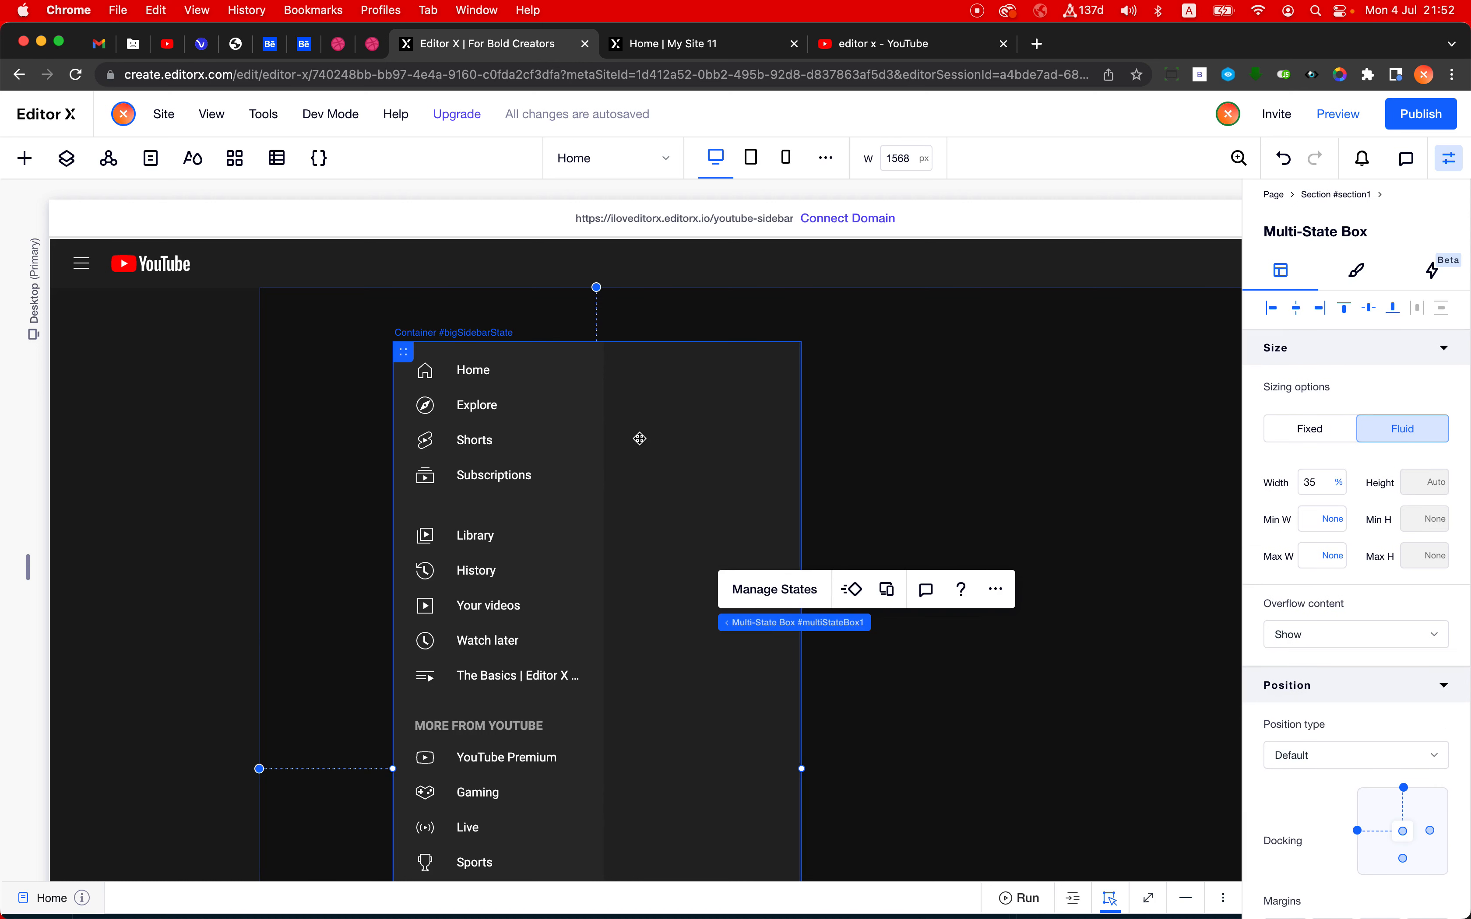
pyautogui.click(781, 598)
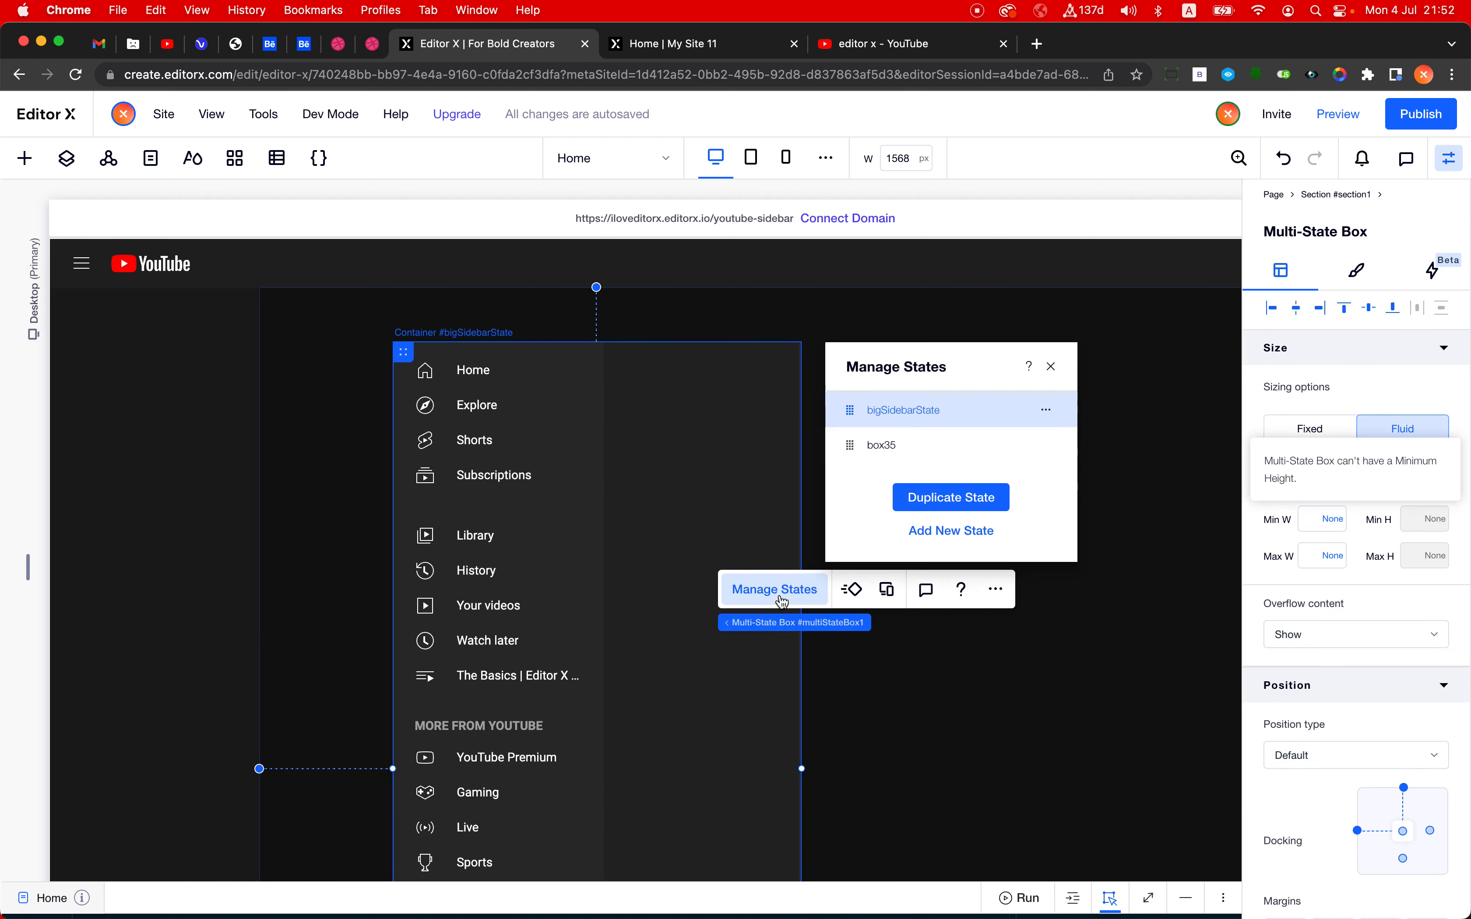
pyautogui.click(1045, 409)
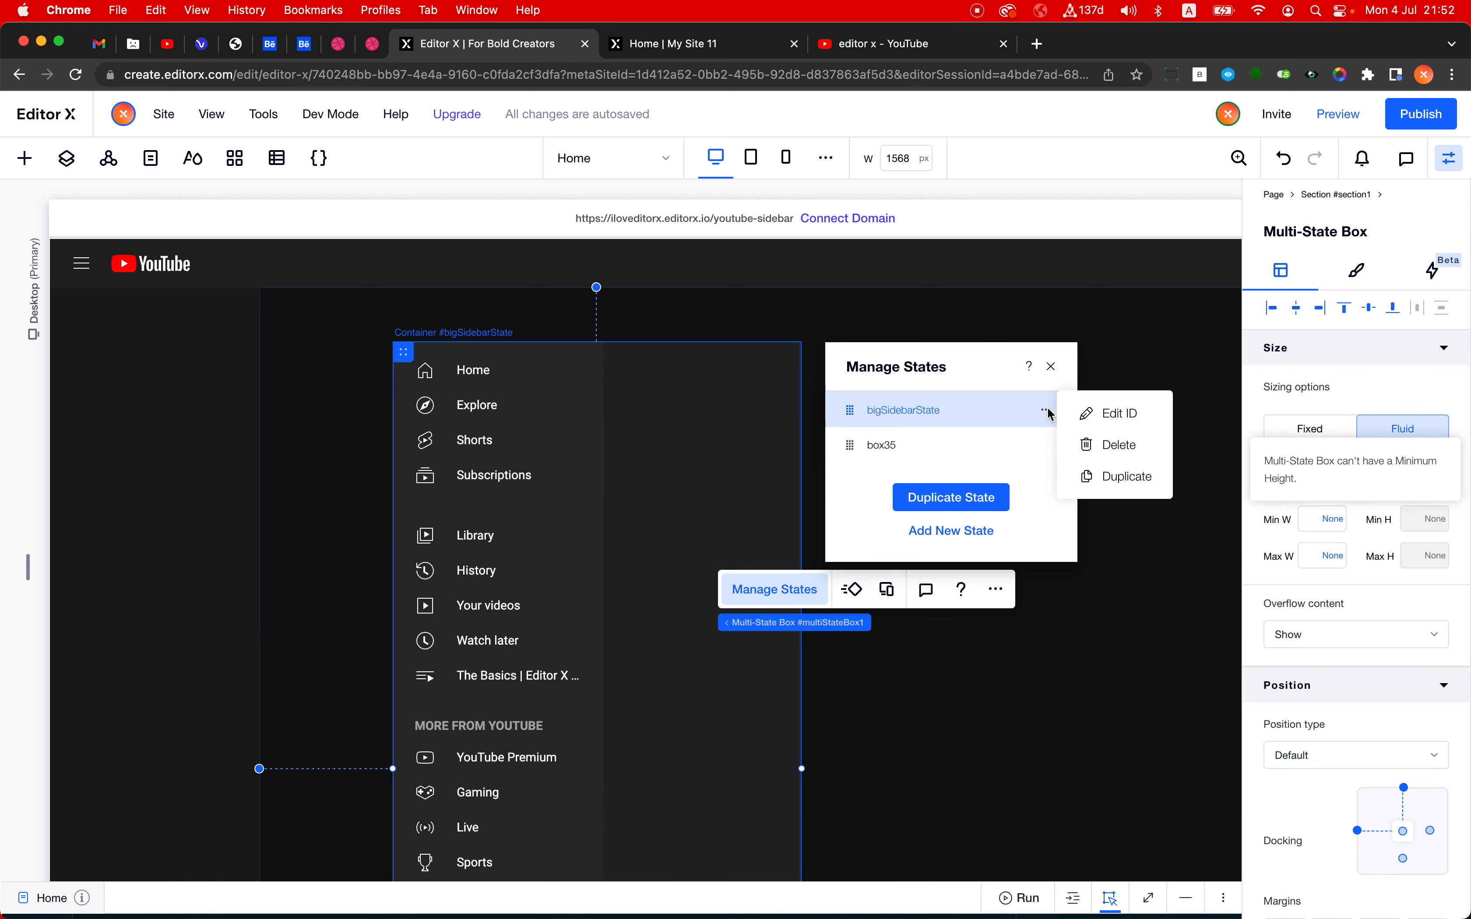
pyautogui.click(1127, 477)
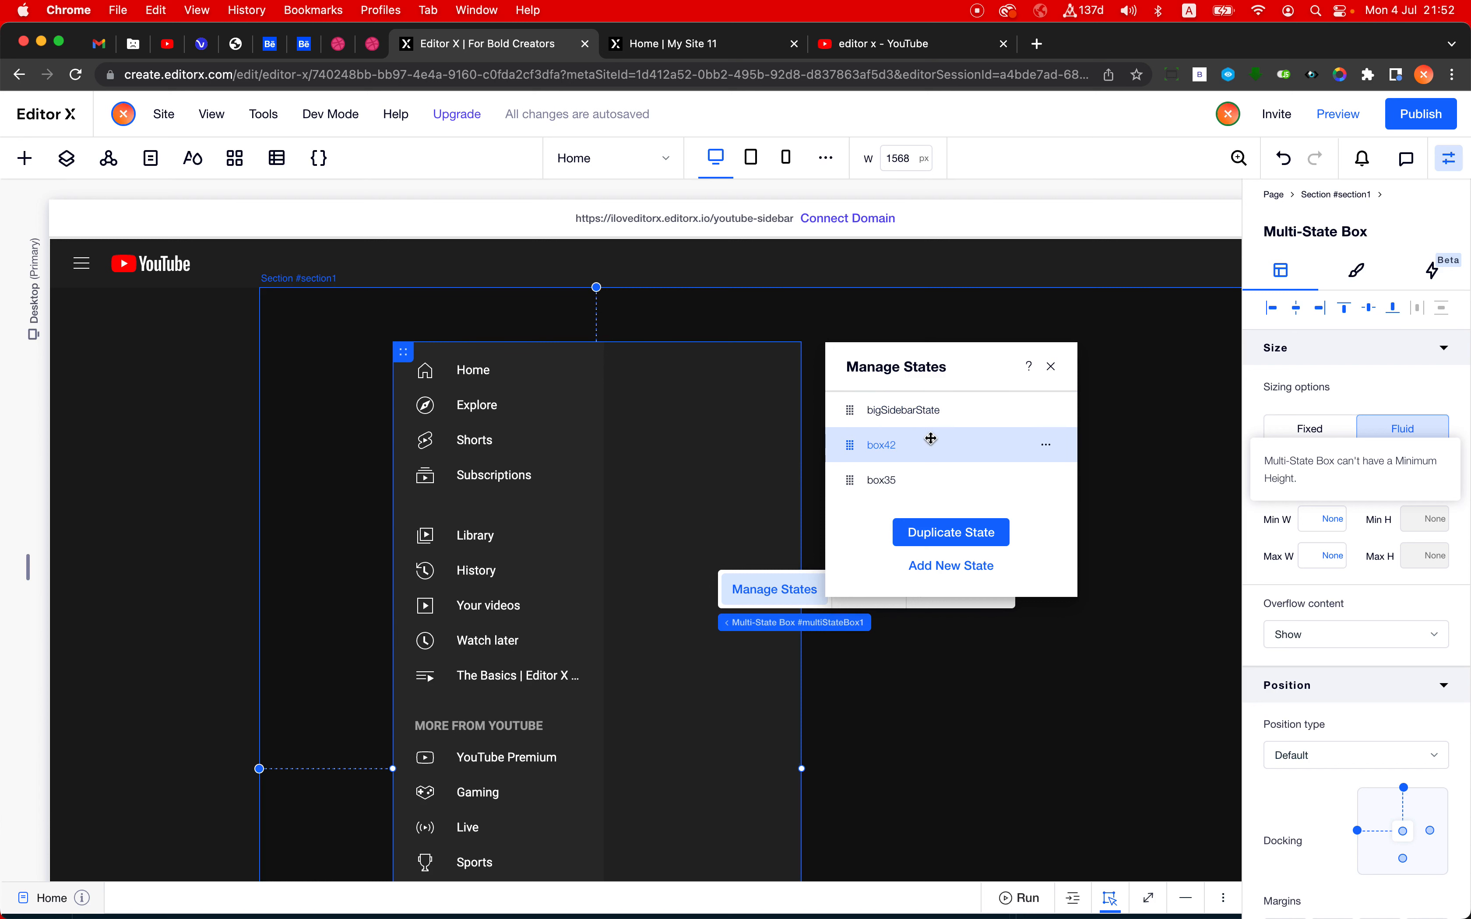
# - Delete the empty box35 state from the multi-state box
pyautogui.click(996, 488)
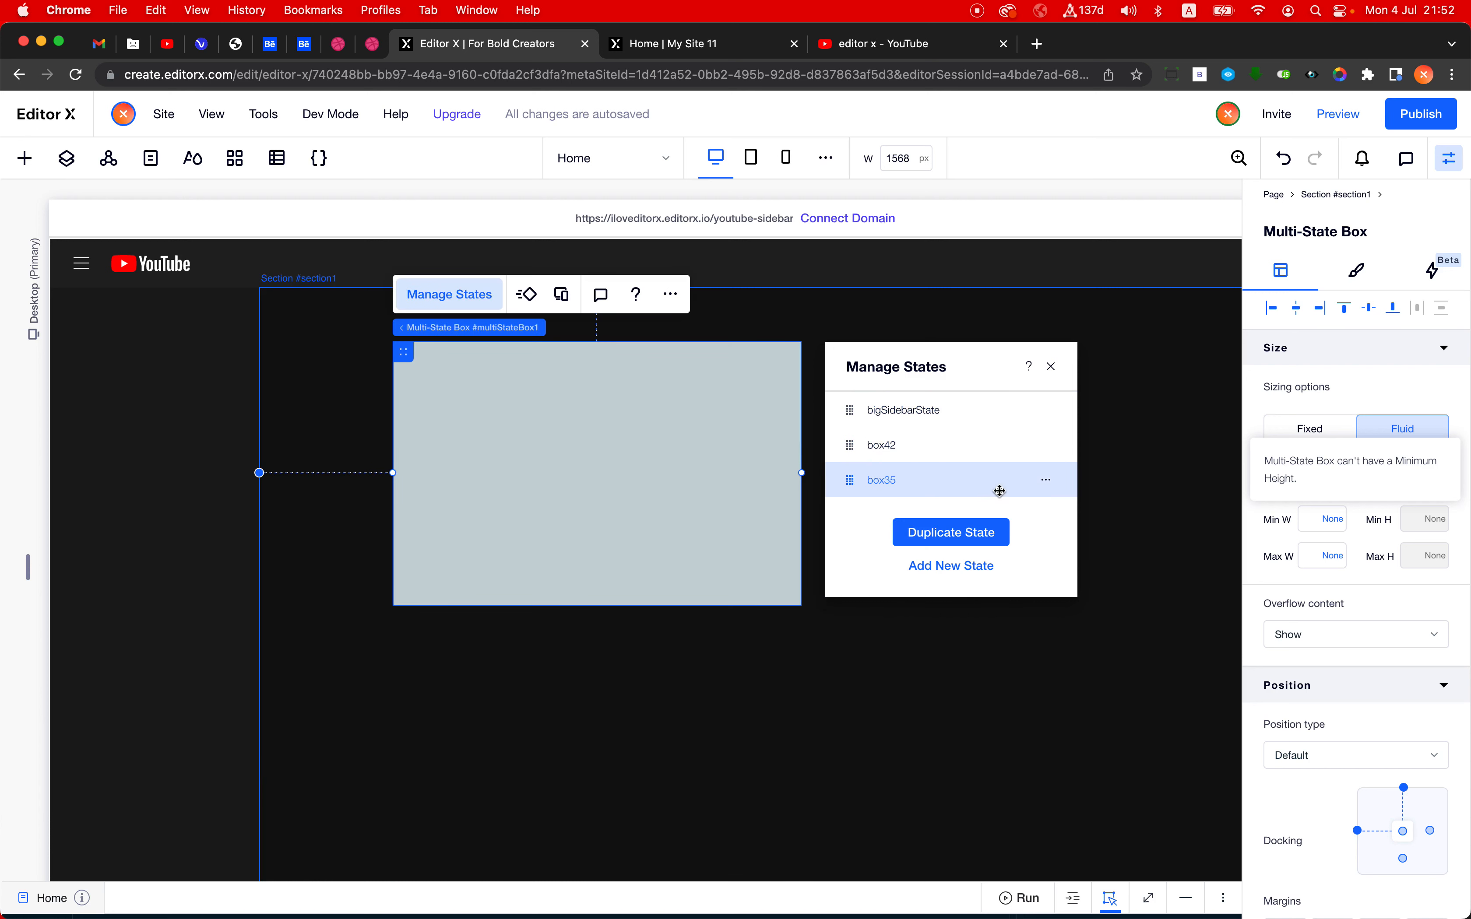
pyautogui.click(1046, 484)
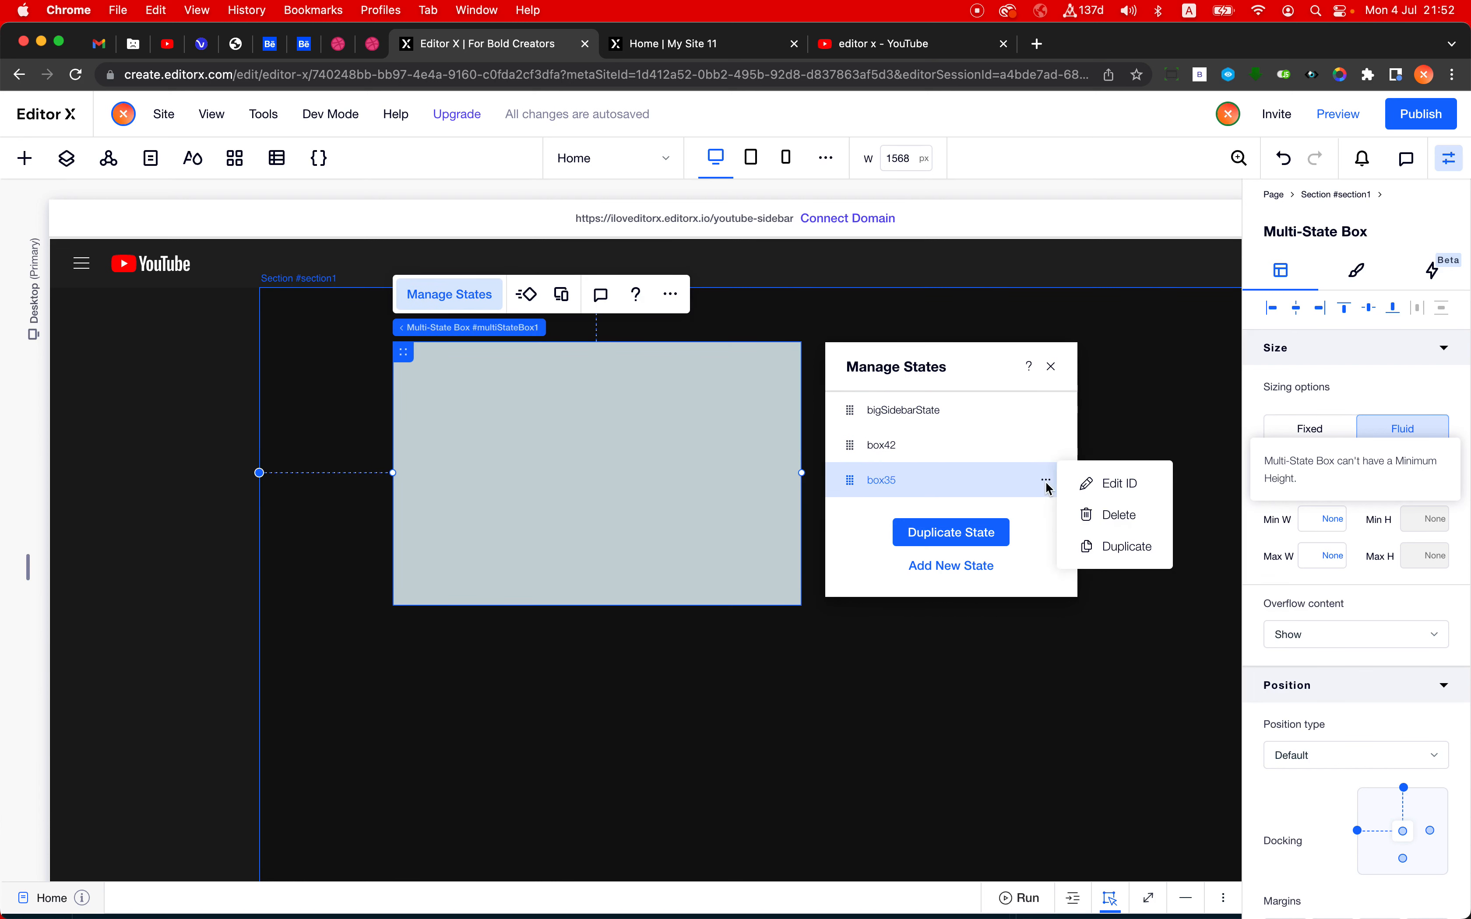
pyautogui.click(1108, 516)
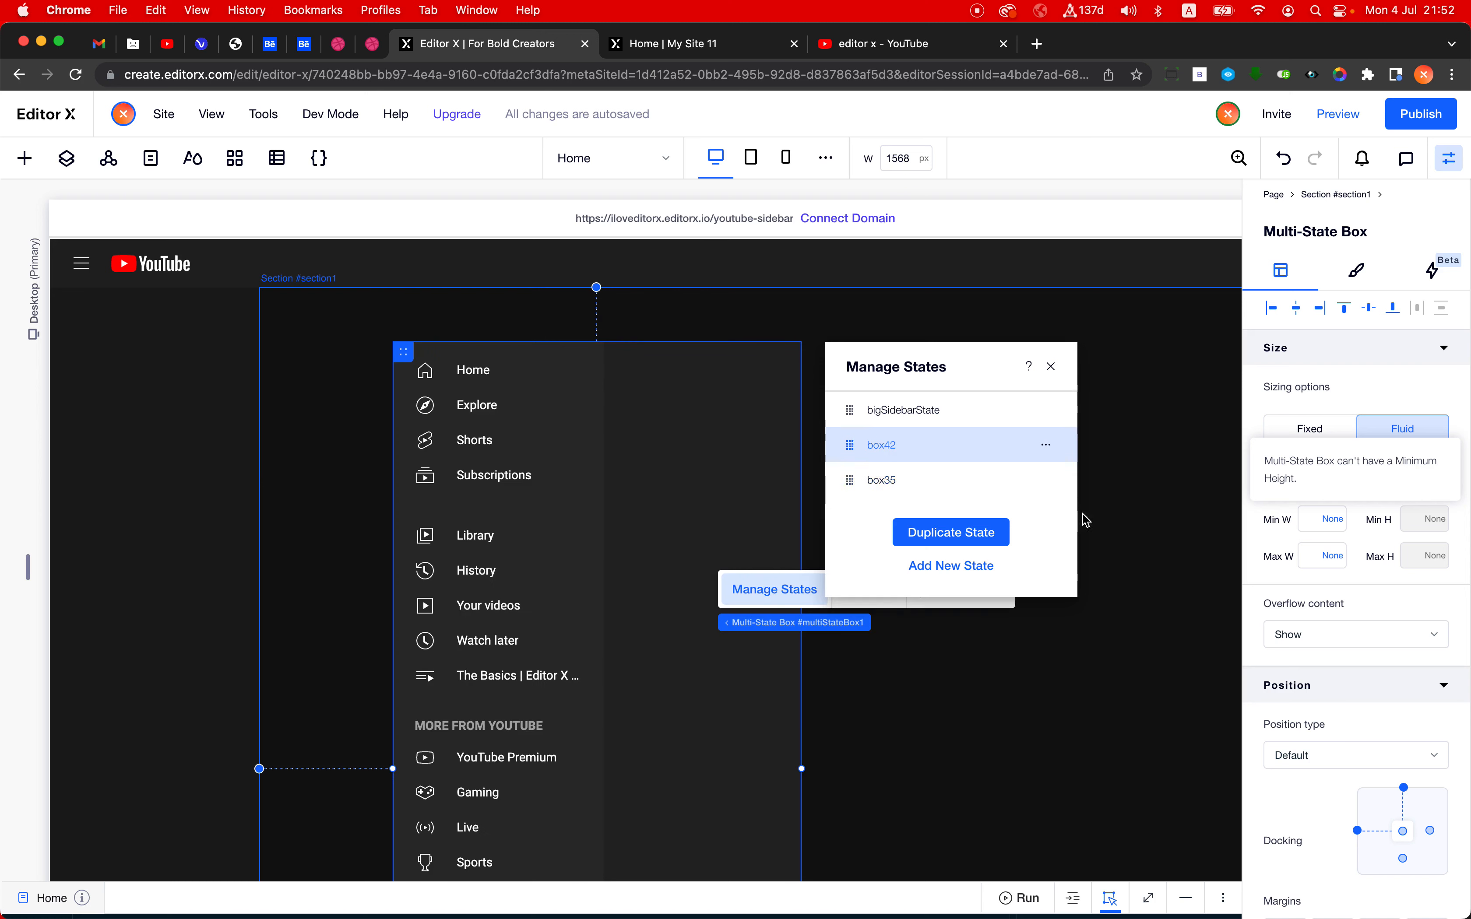
# - Change the ID of the duplicated state to smallSidebarState
pyautogui.click(1047, 449)
pyautogui.click(1113, 451)
pyautogui.write('bigSidebarState')
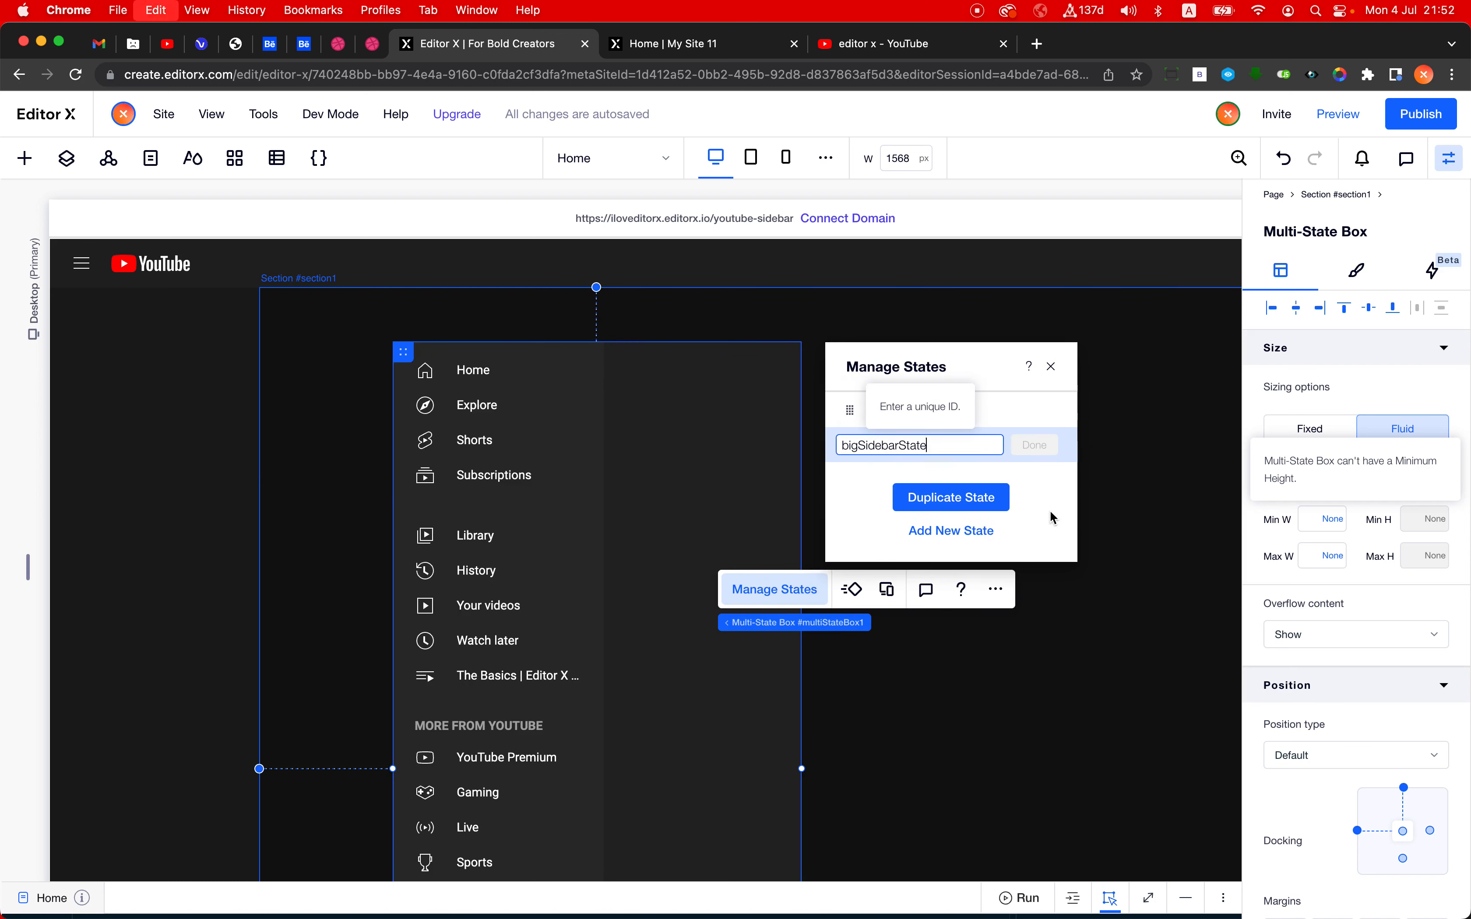
pyautogui.press('super+Left')
pyautogui.hotkey('shift', 'Right')
pyautogui.hotkey('shift', 'Right')
pyautogui.hotkey('shift', 'Right')
pyautogui.write('small')
pyautogui.press('Return')
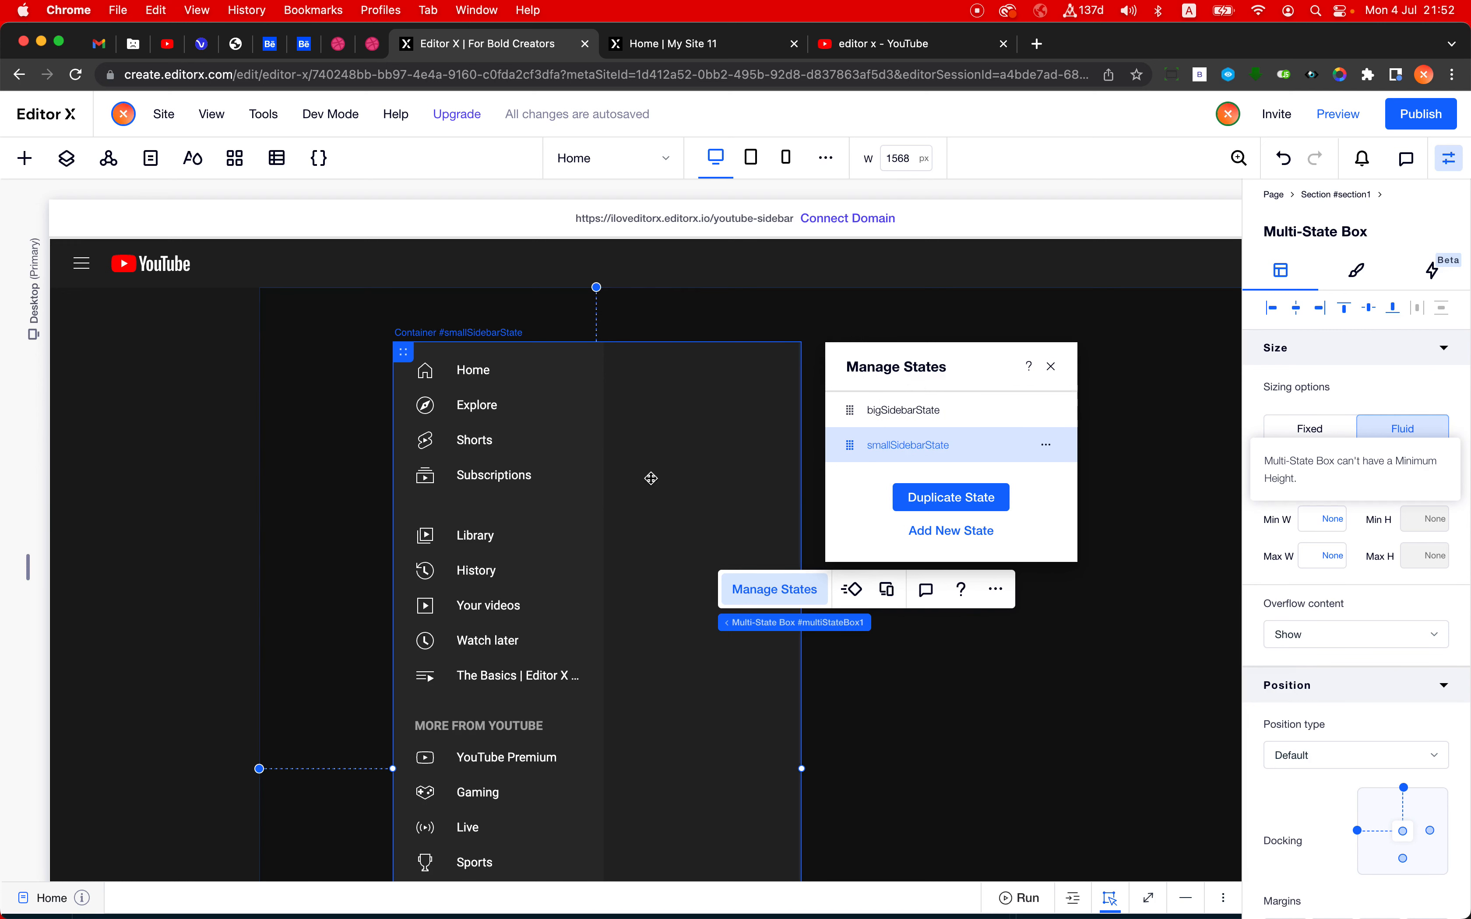
# - Set the Home button's spacing between text and icon to 0 px and its layout to Icon only in smallSidebarState
pyautogui.click(483, 372)
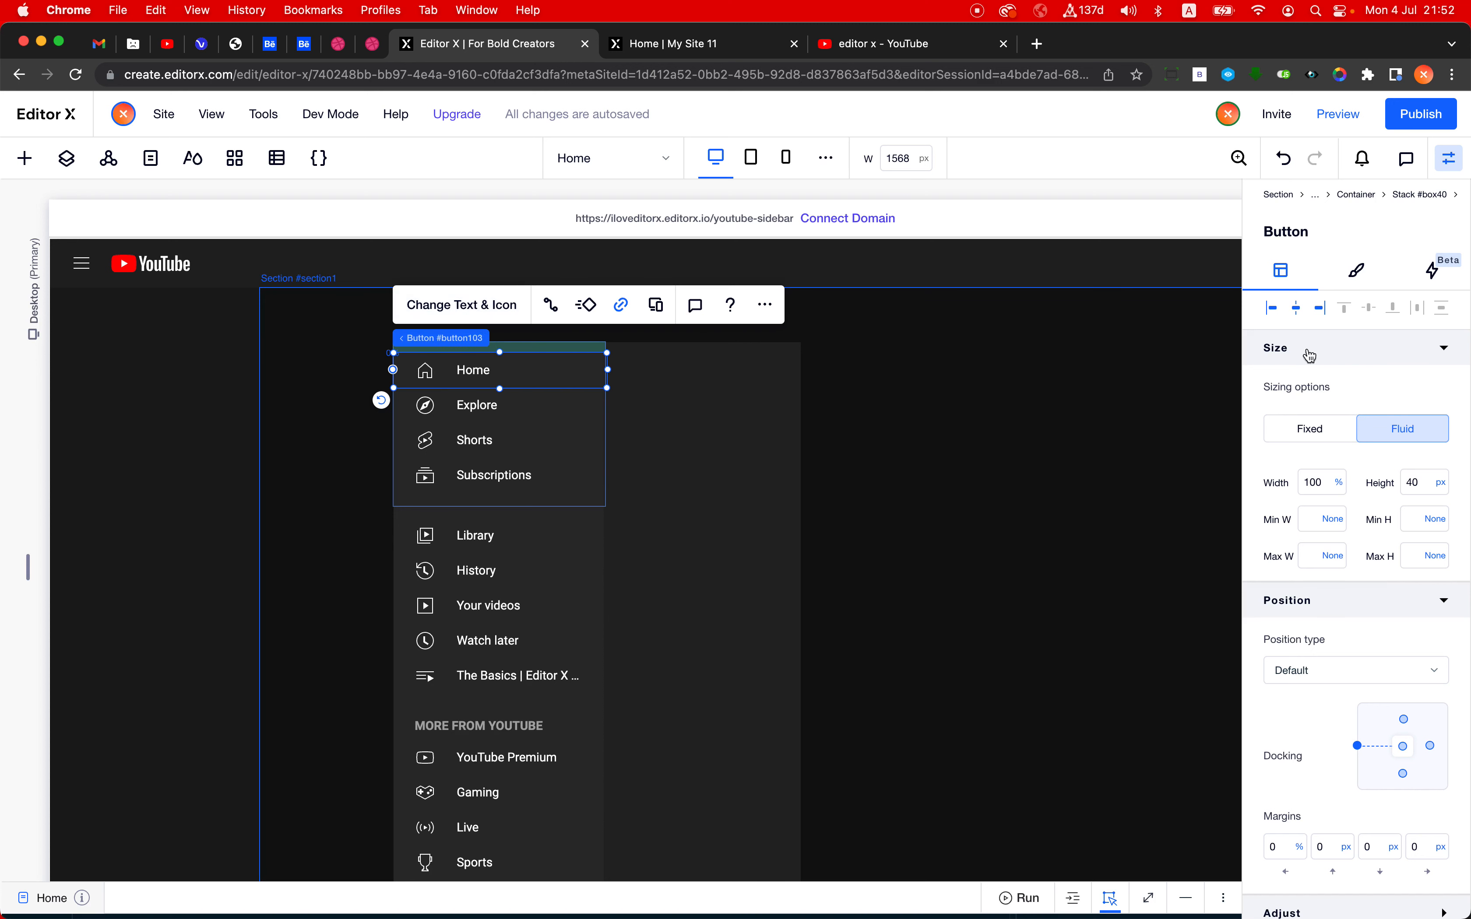
pyautogui.click(1346, 275)
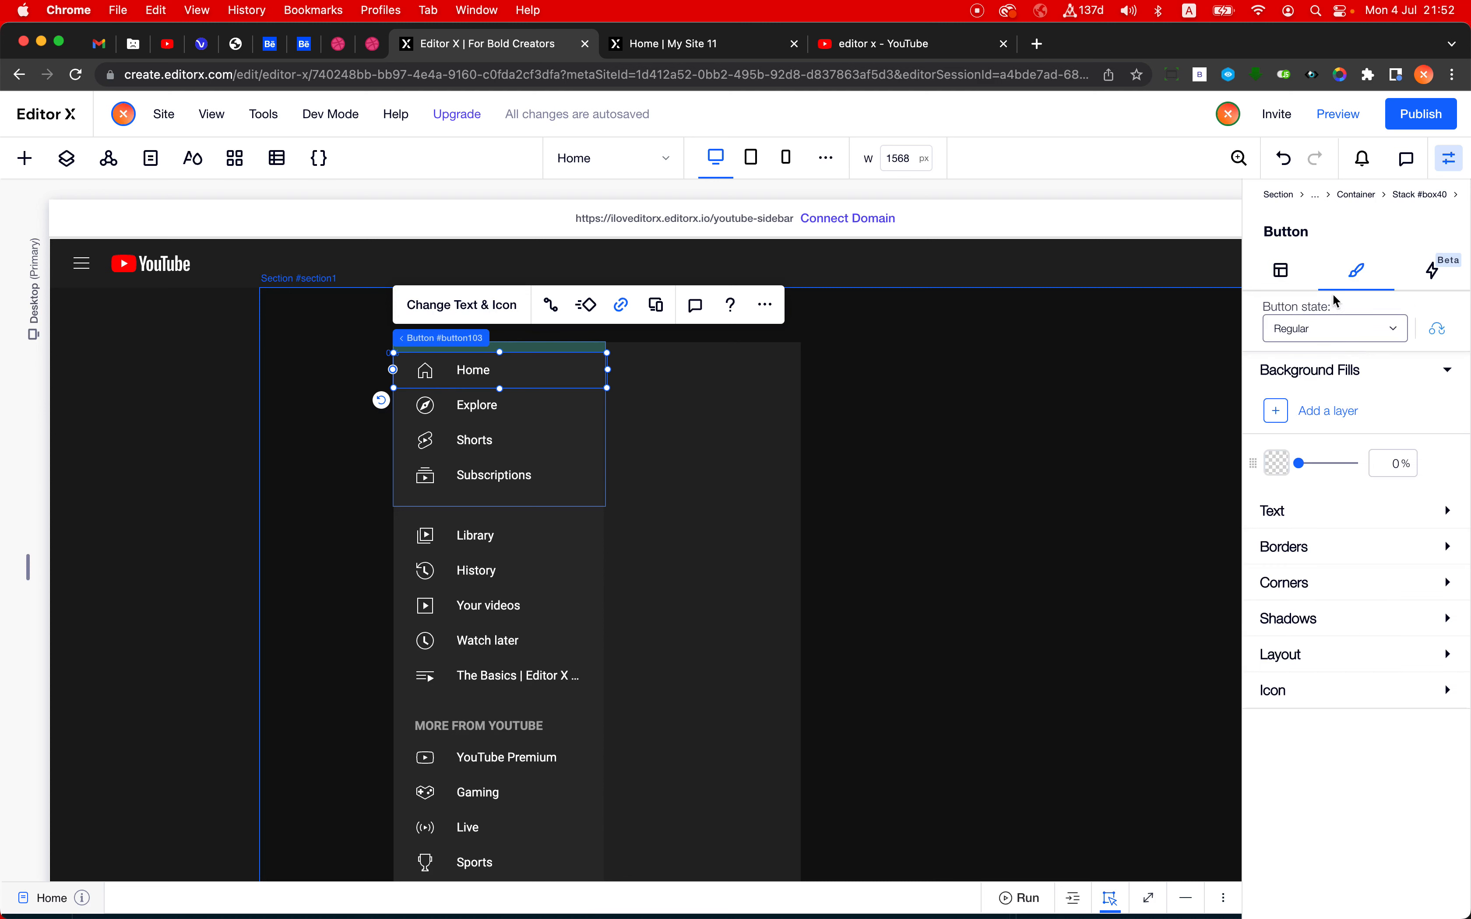
pyautogui.click(1353, 656)
pyautogui.scroll(-5, 1352, 663)
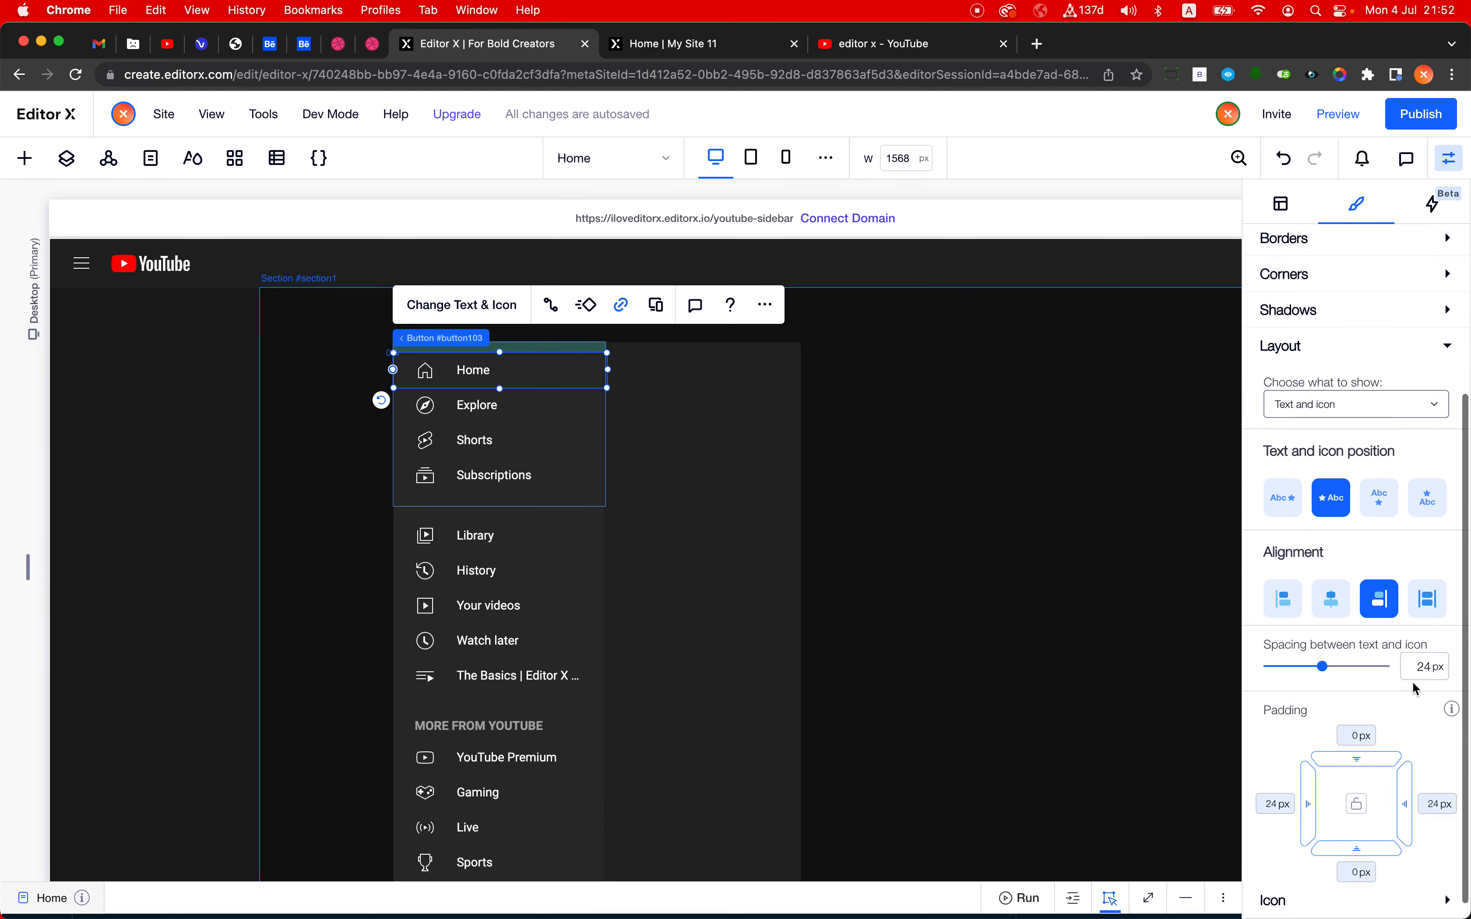
pyautogui.click(1417, 669)
pyautogui.write('0')
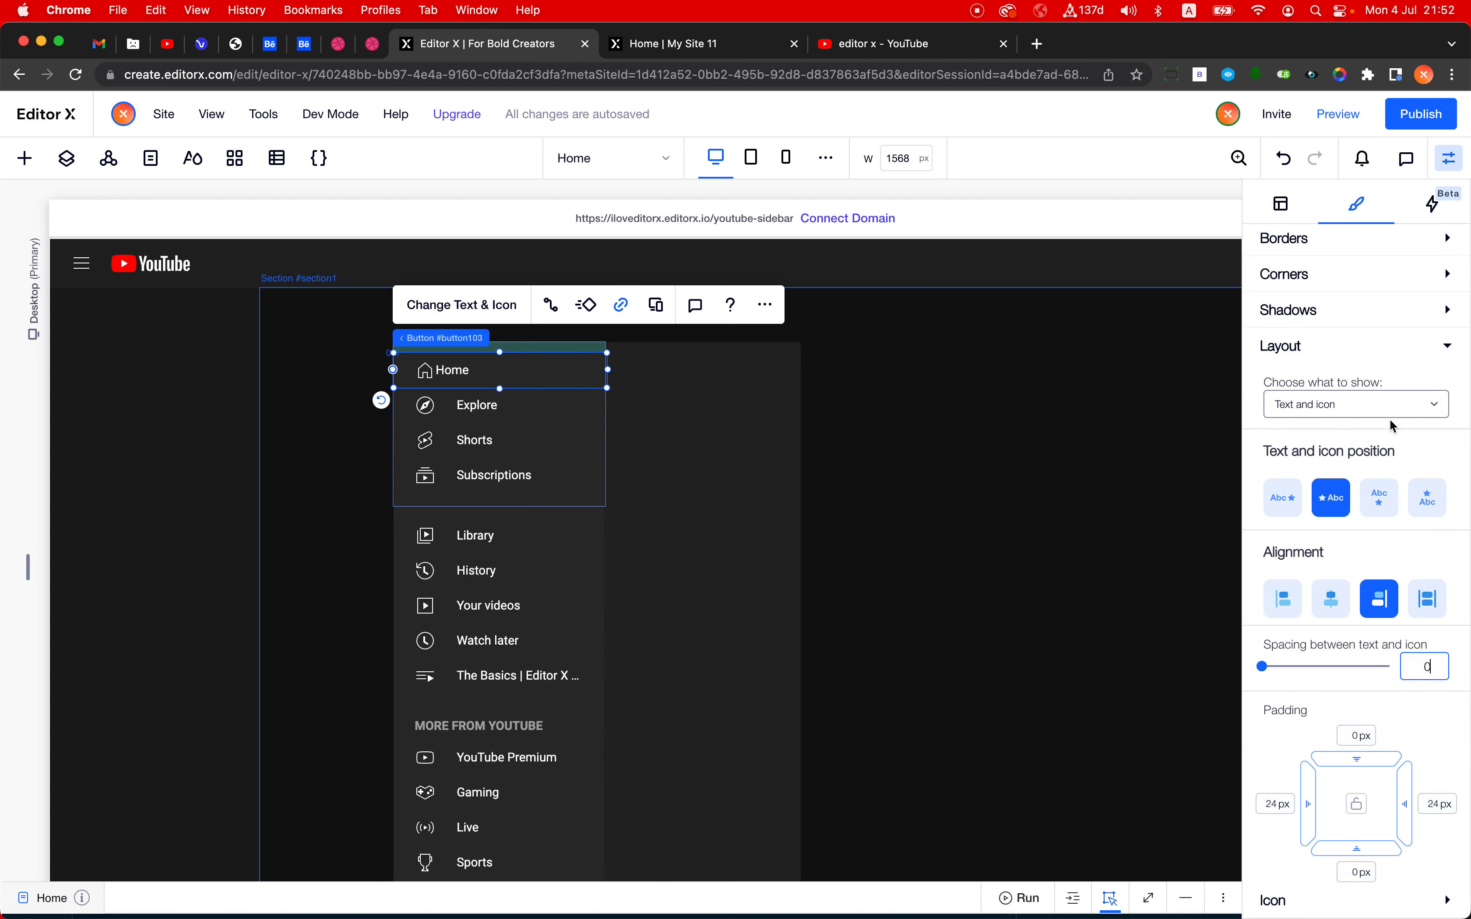
pyautogui.click(1371, 407)
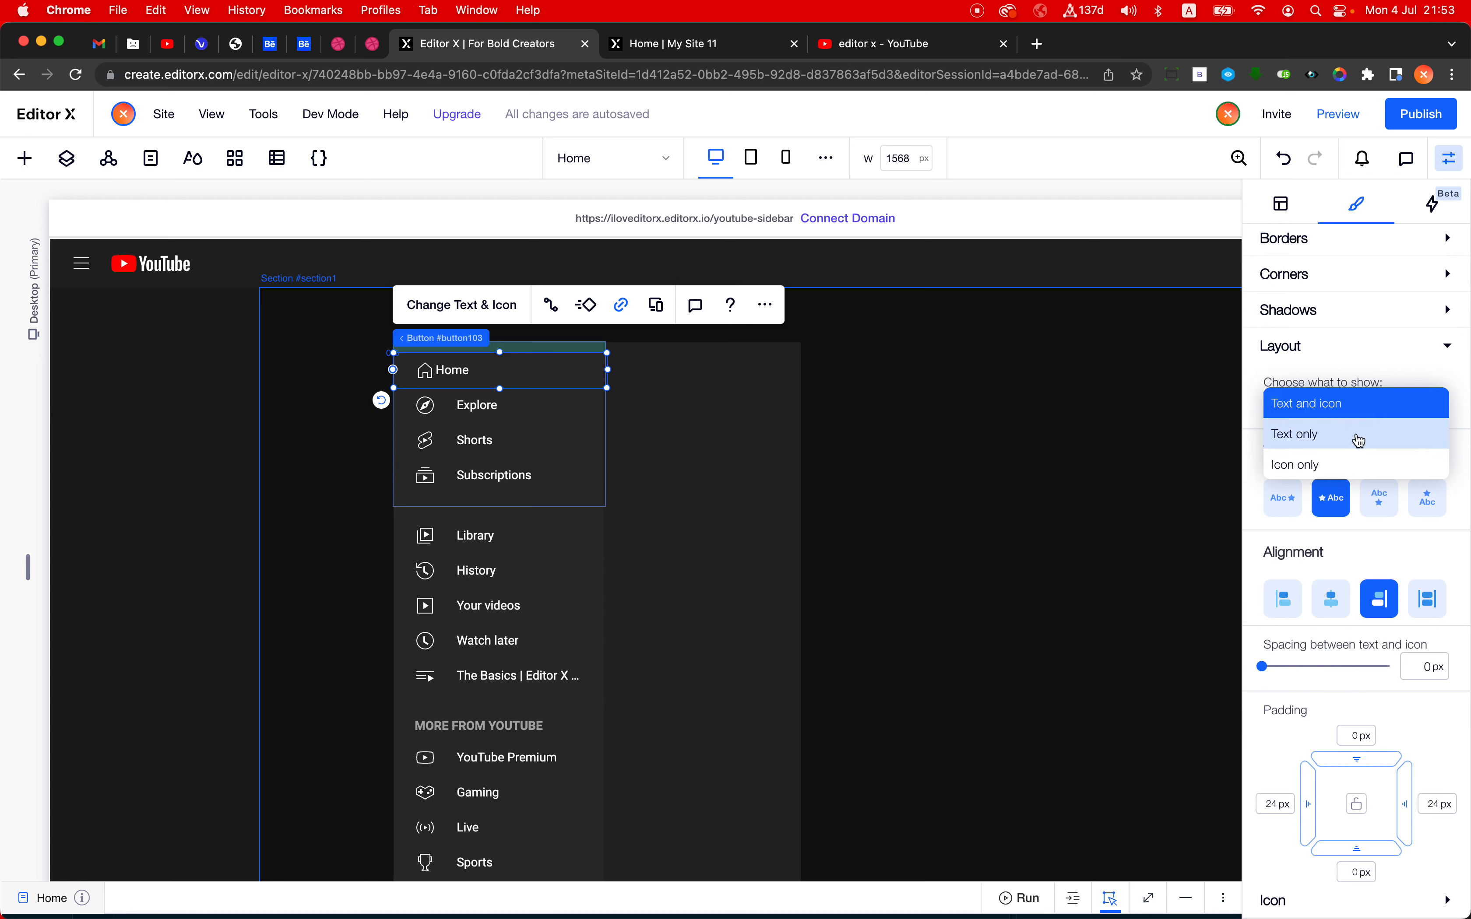
pyautogui.click(1354, 464)
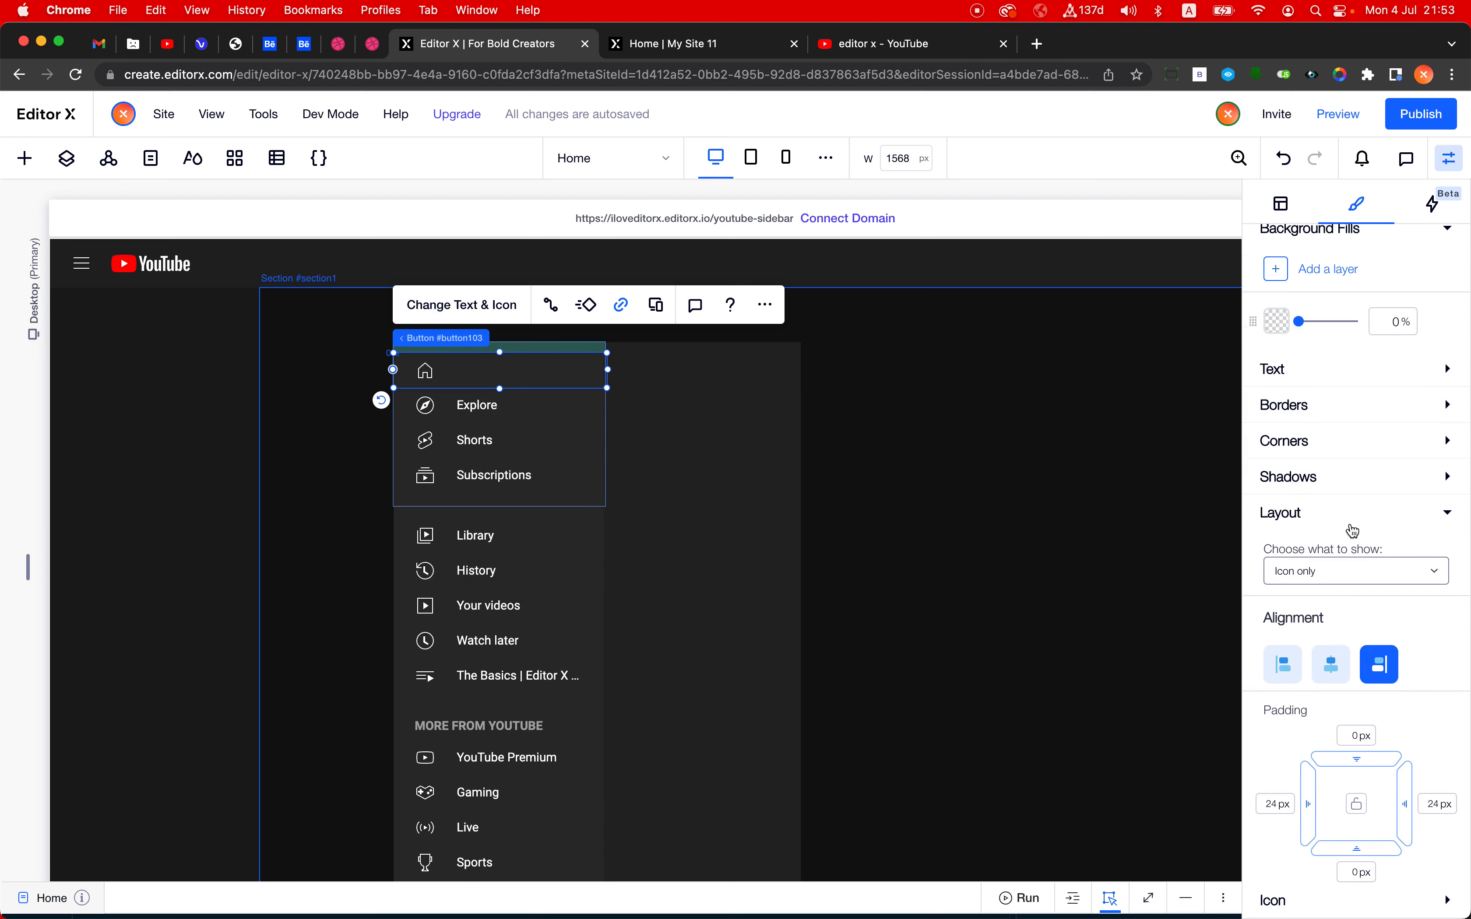
pyautogui.click(1331, 676)
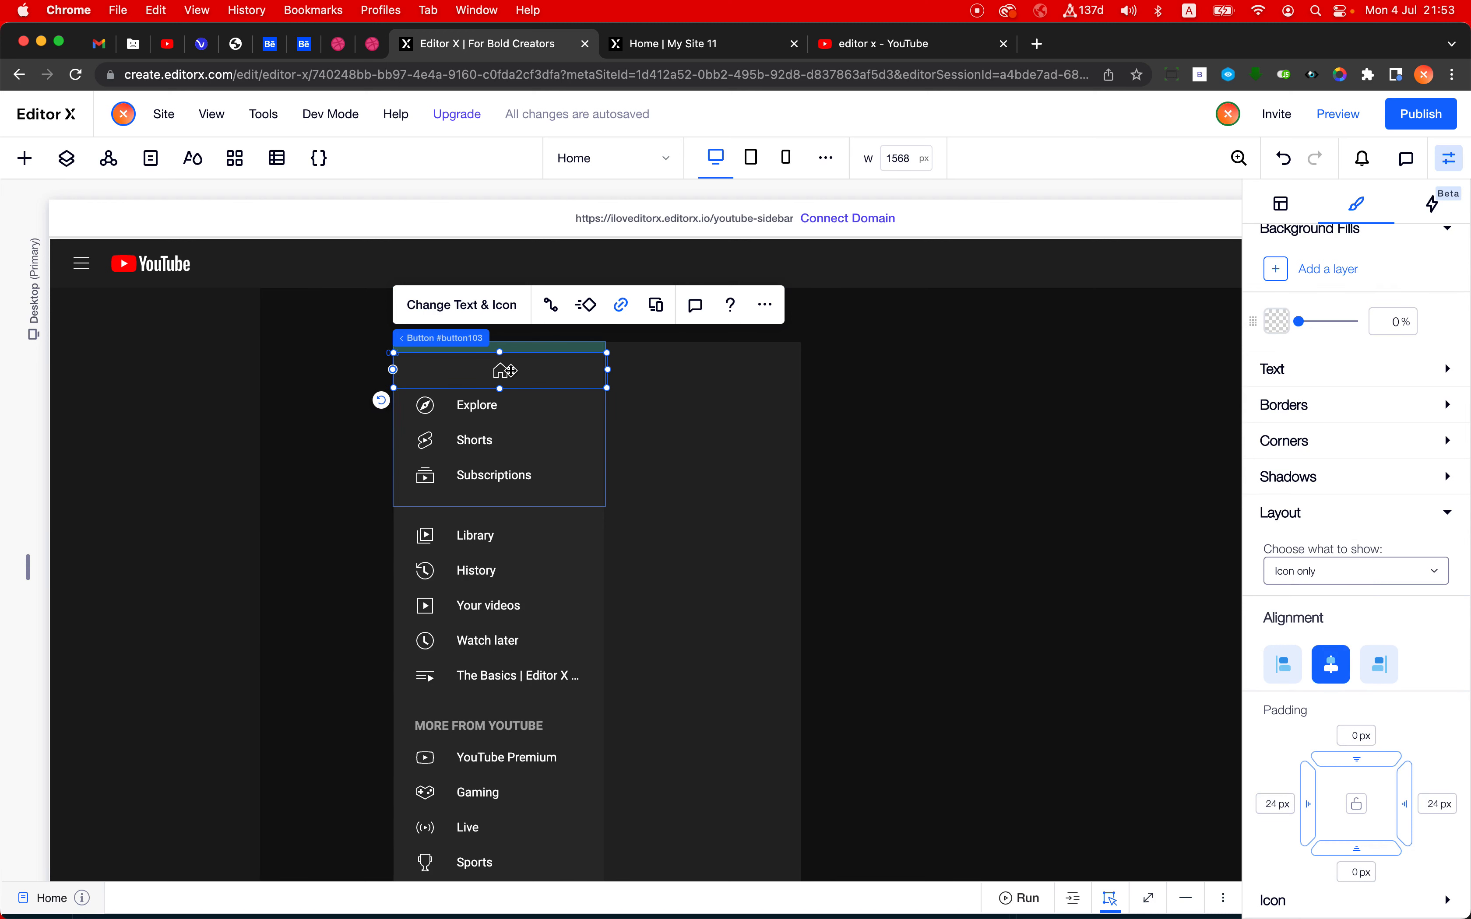
pyautogui.click(1287, 171)
pyautogui.click(1283, 664)
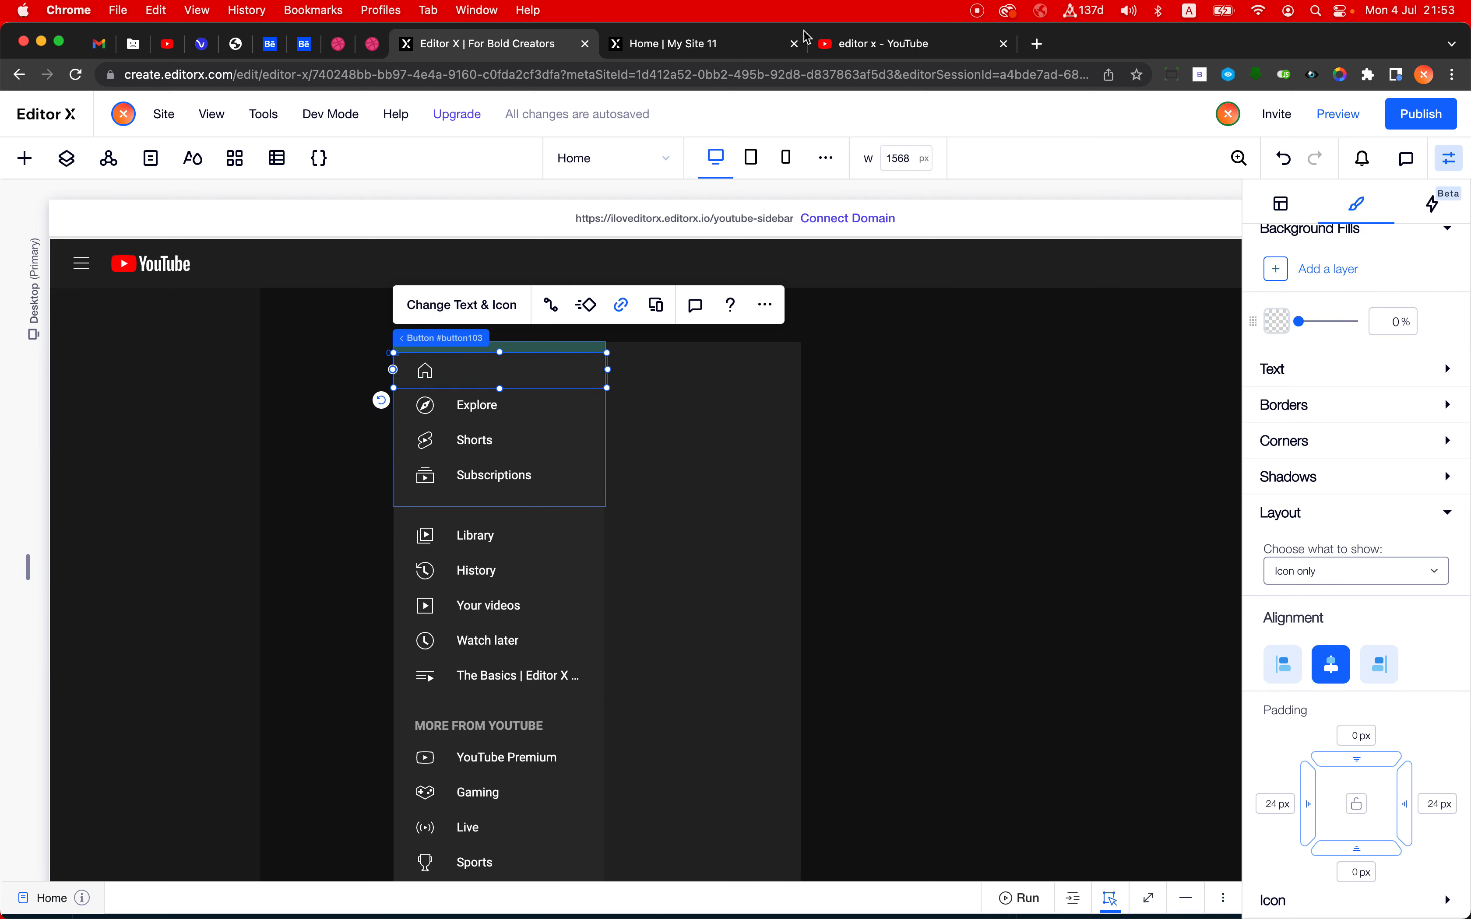
# - Check the Home item in the original sidebar on the YouTube browser tab, and return to the Editor X tab
pyautogui.click(894, 52)
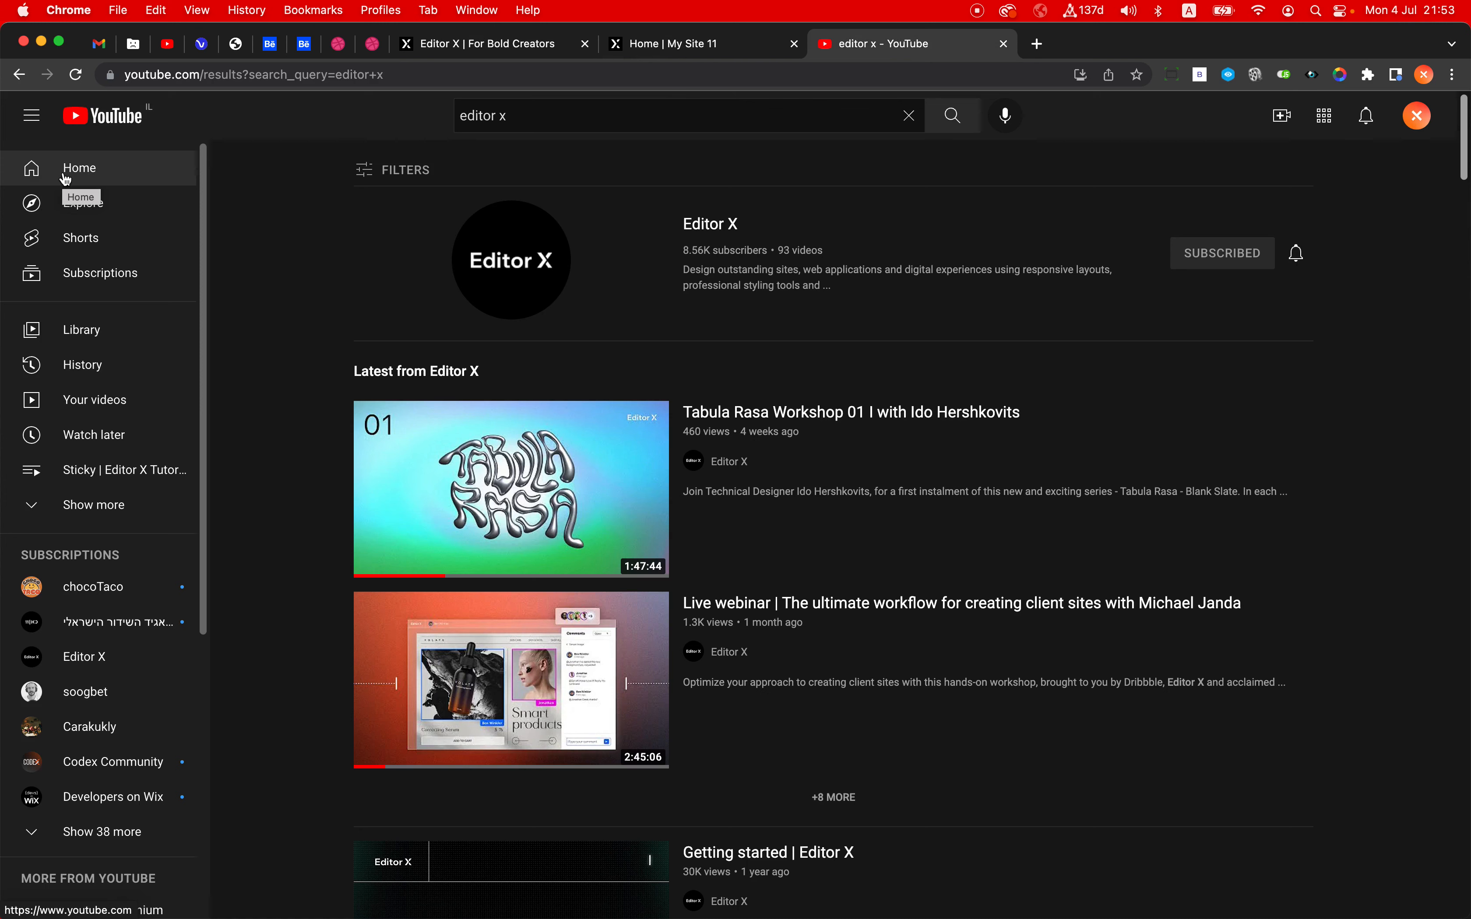
pyautogui.click(672, 44)
pyautogui.click(514, 48)
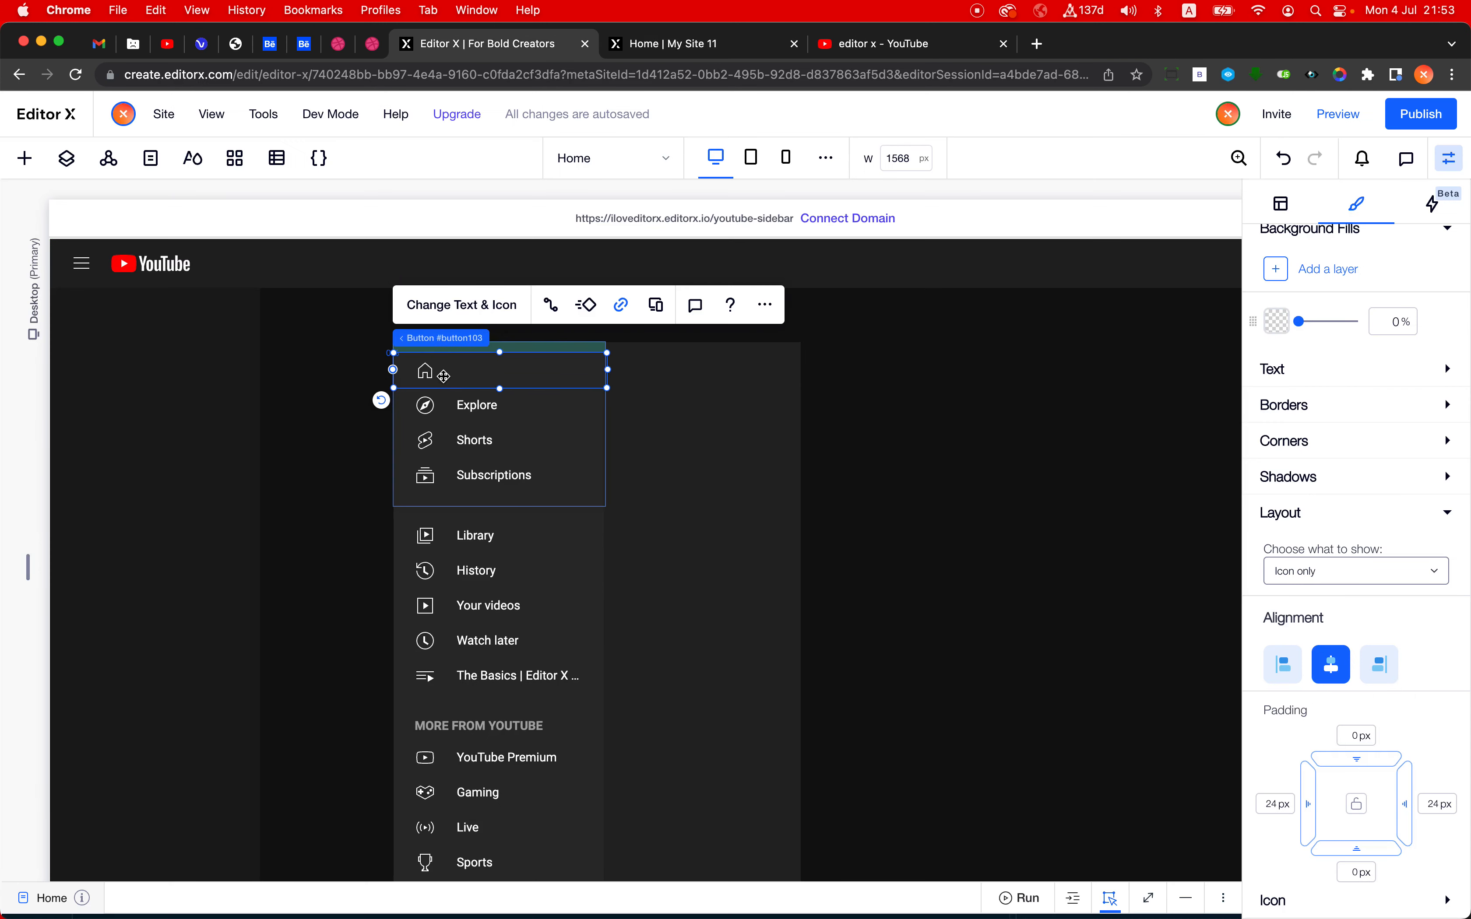
# - Try narrowing the Home button around its icon, and undo the resize
pyautogui.moveTo(609, 369); pyautogui.dragTo(460, 373)
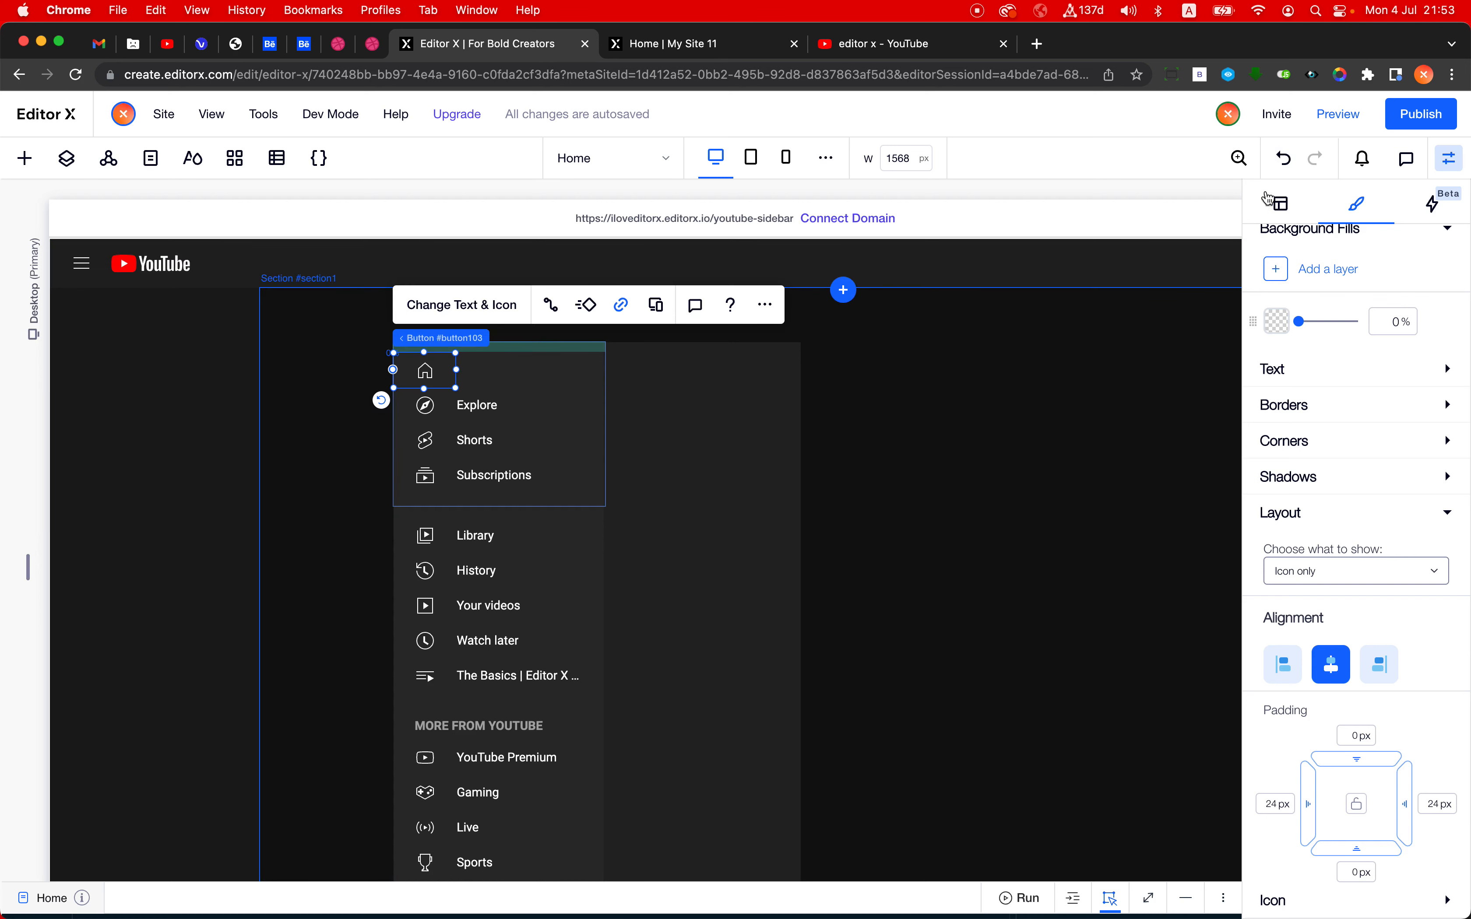
pyautogui.click(1283, 158)
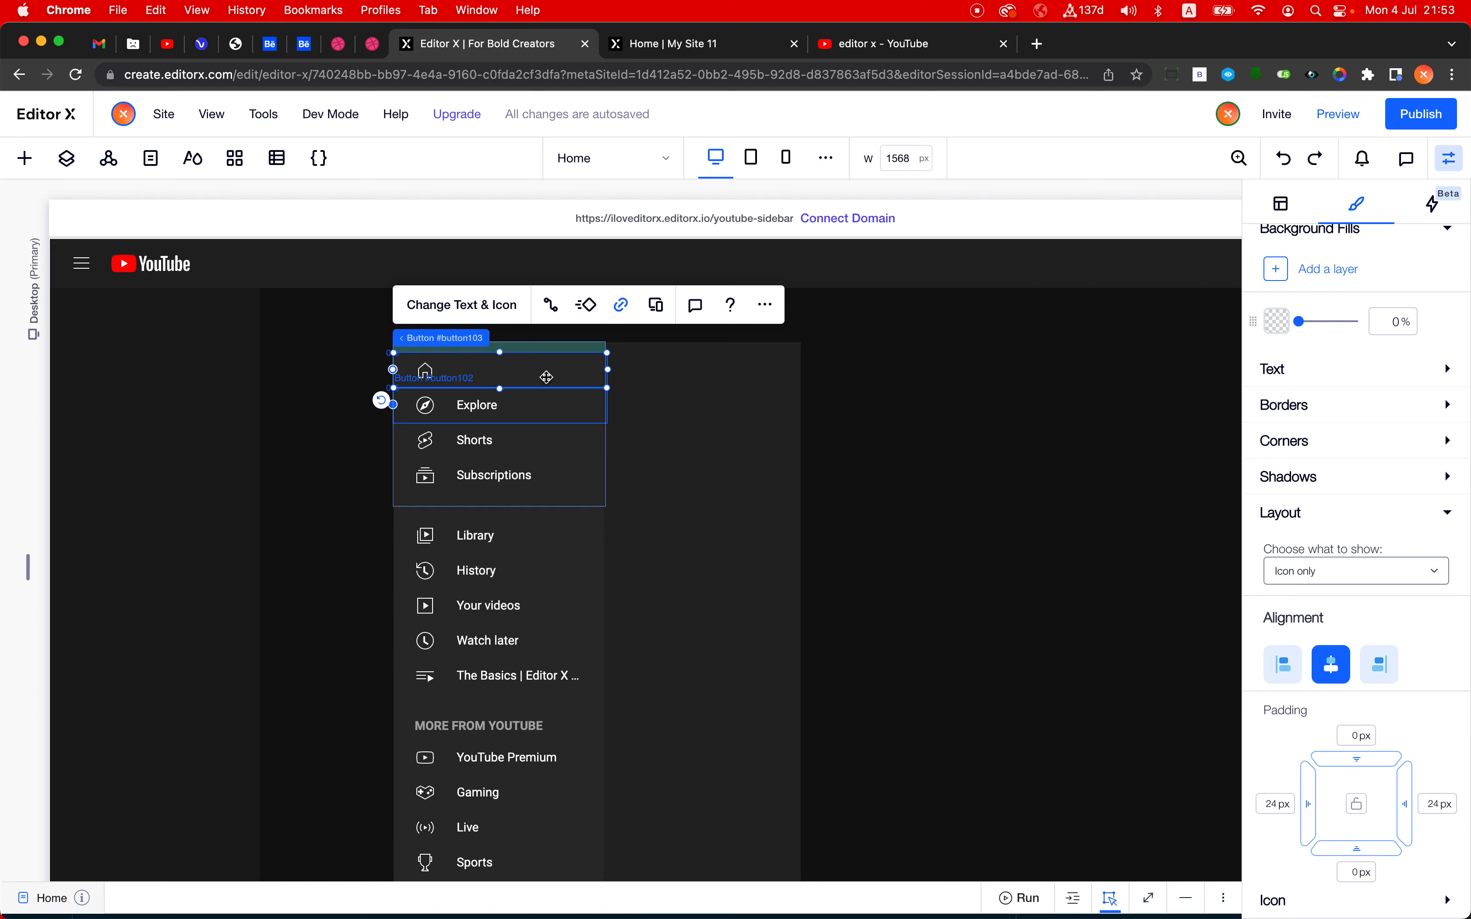
# - Copy the Home button's design from all breakpoints and apply it to the Explore button
pyautogui.click(765, 305)
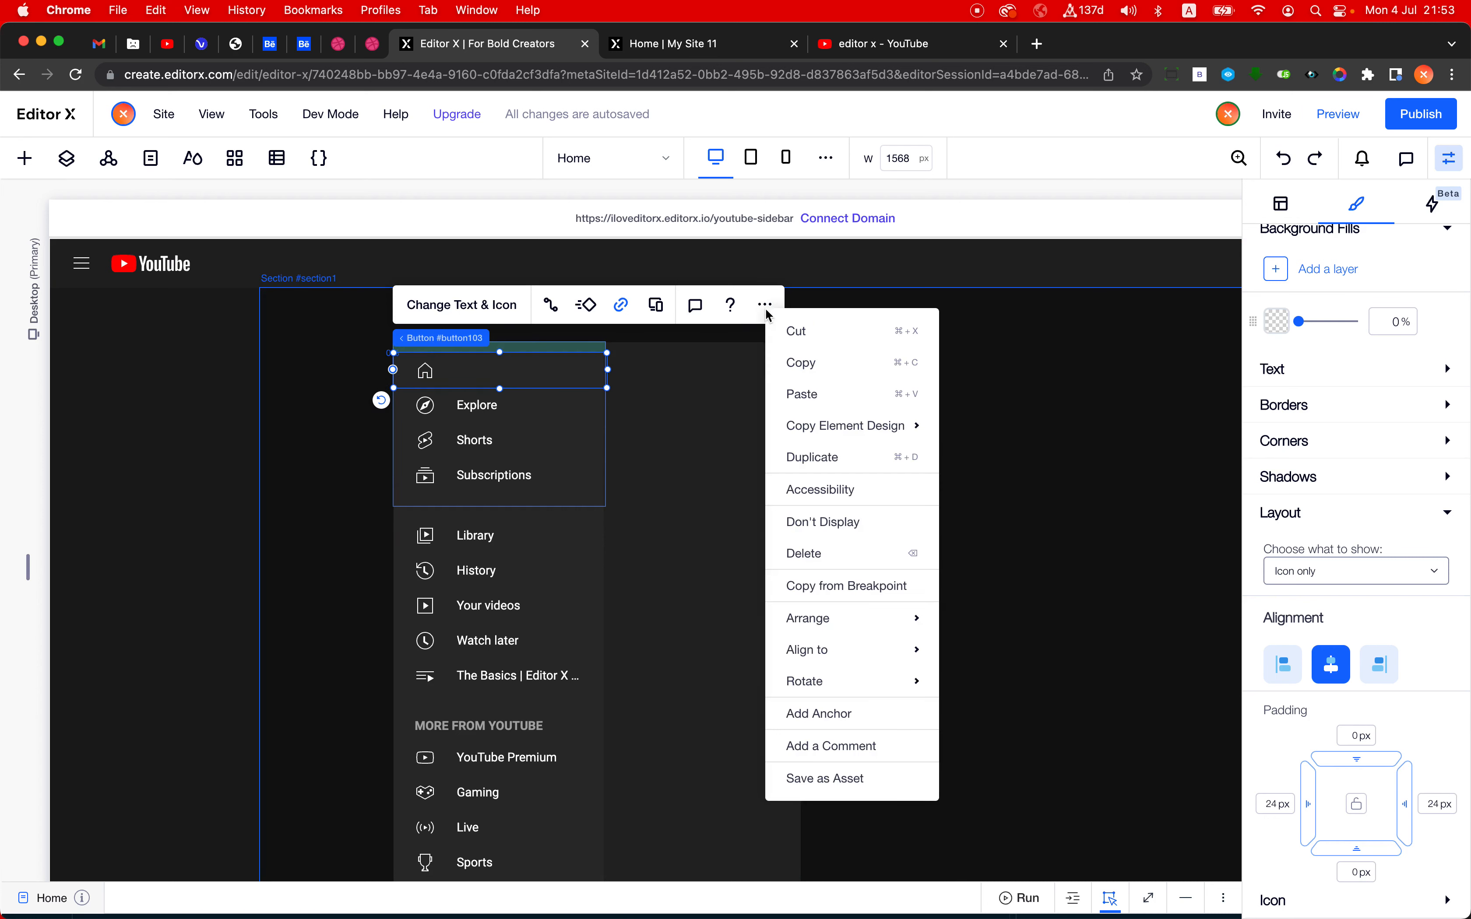
pyautogui.moveTo(849, 433)
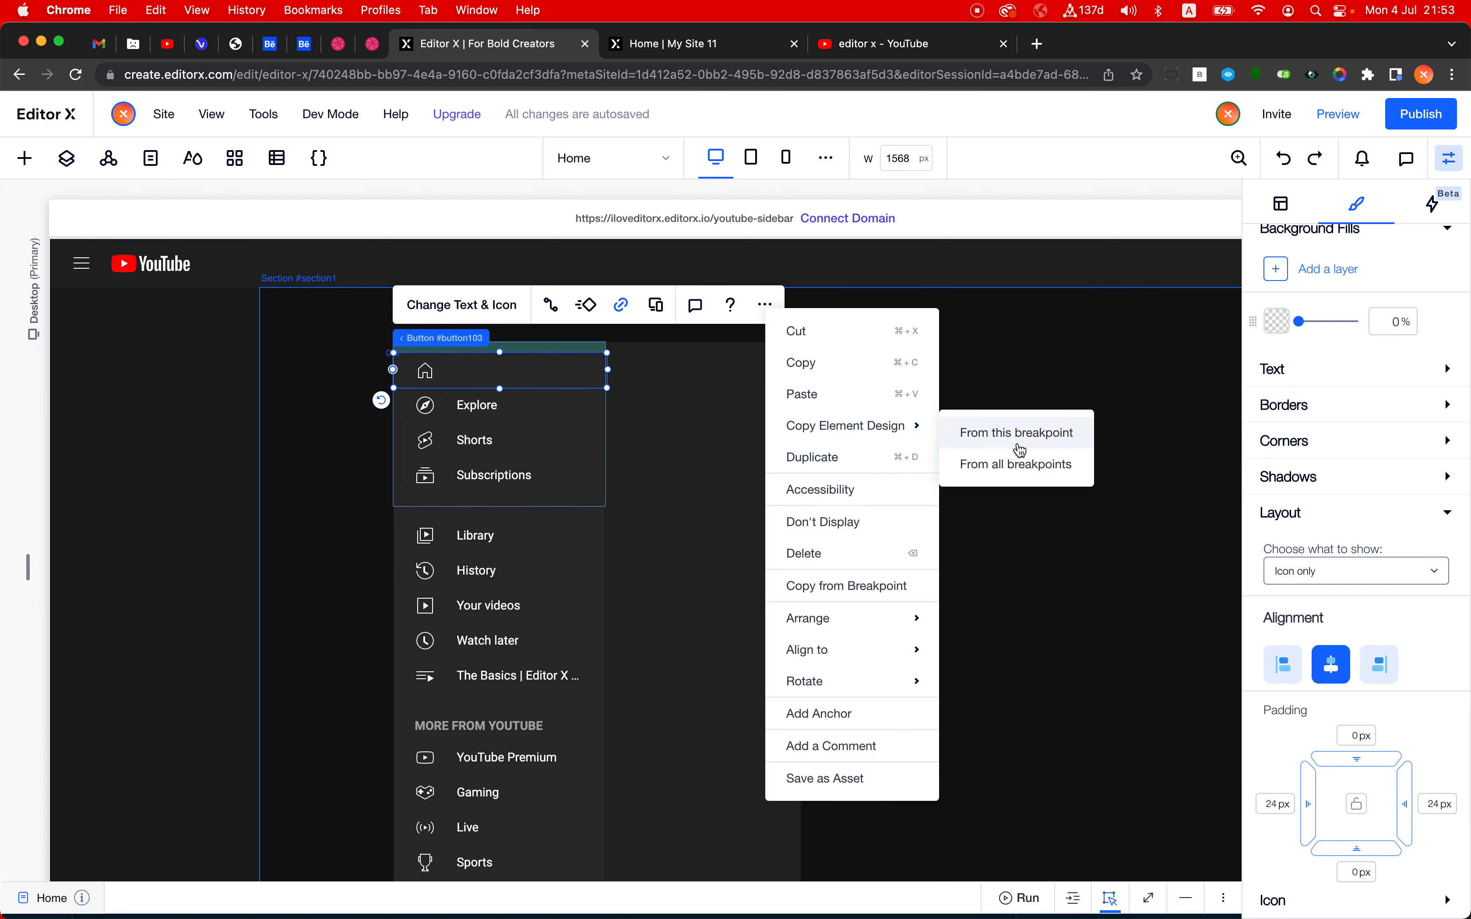
pyautogui.click(1009, 464)
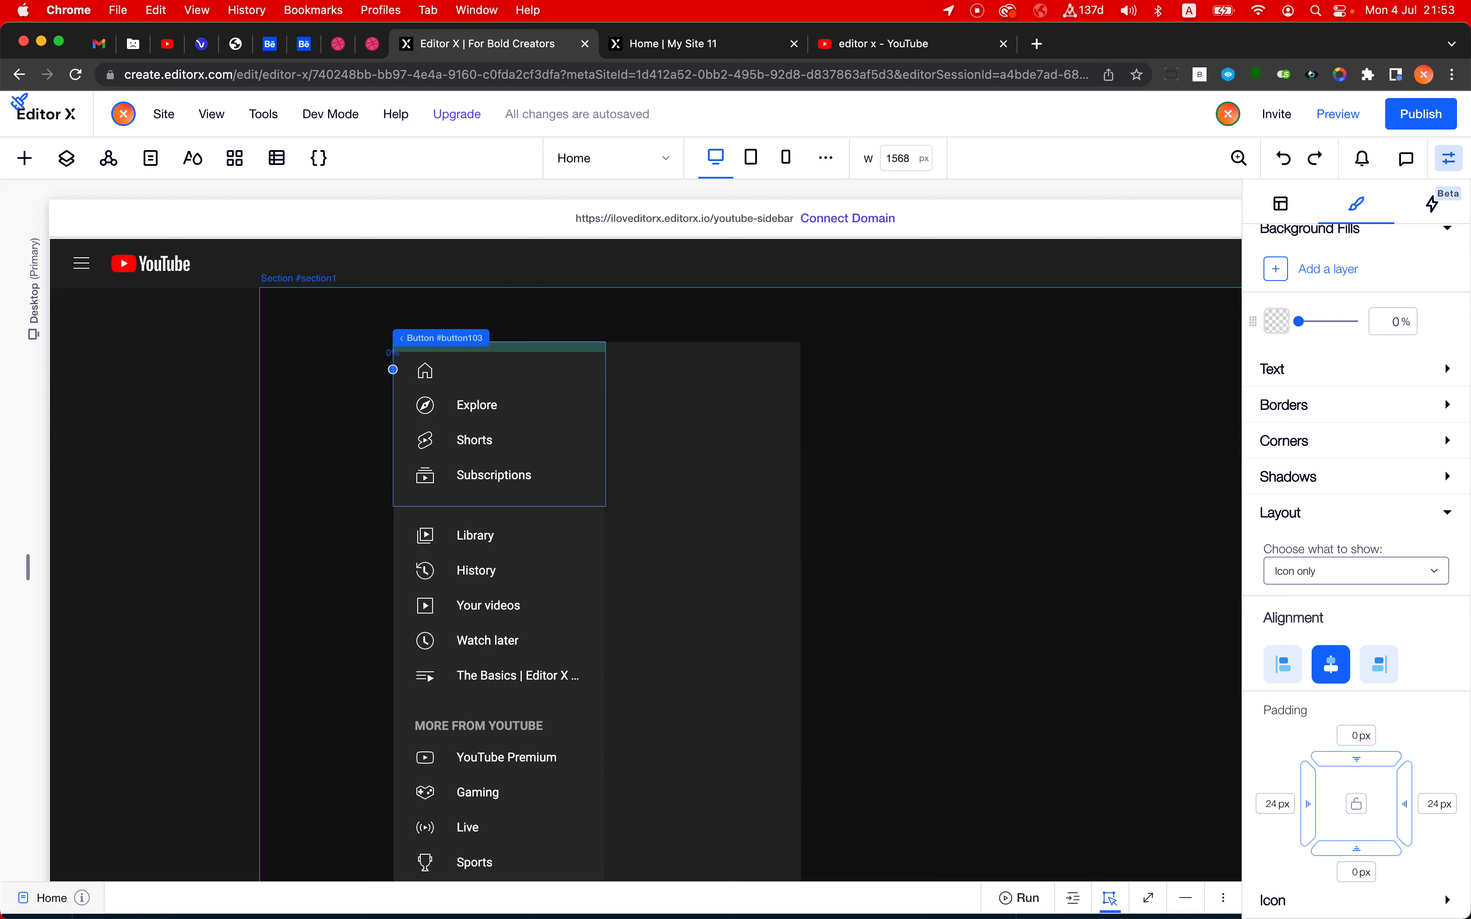
pyautogui.click(488, 405)
pyautogui.click(583, 439)
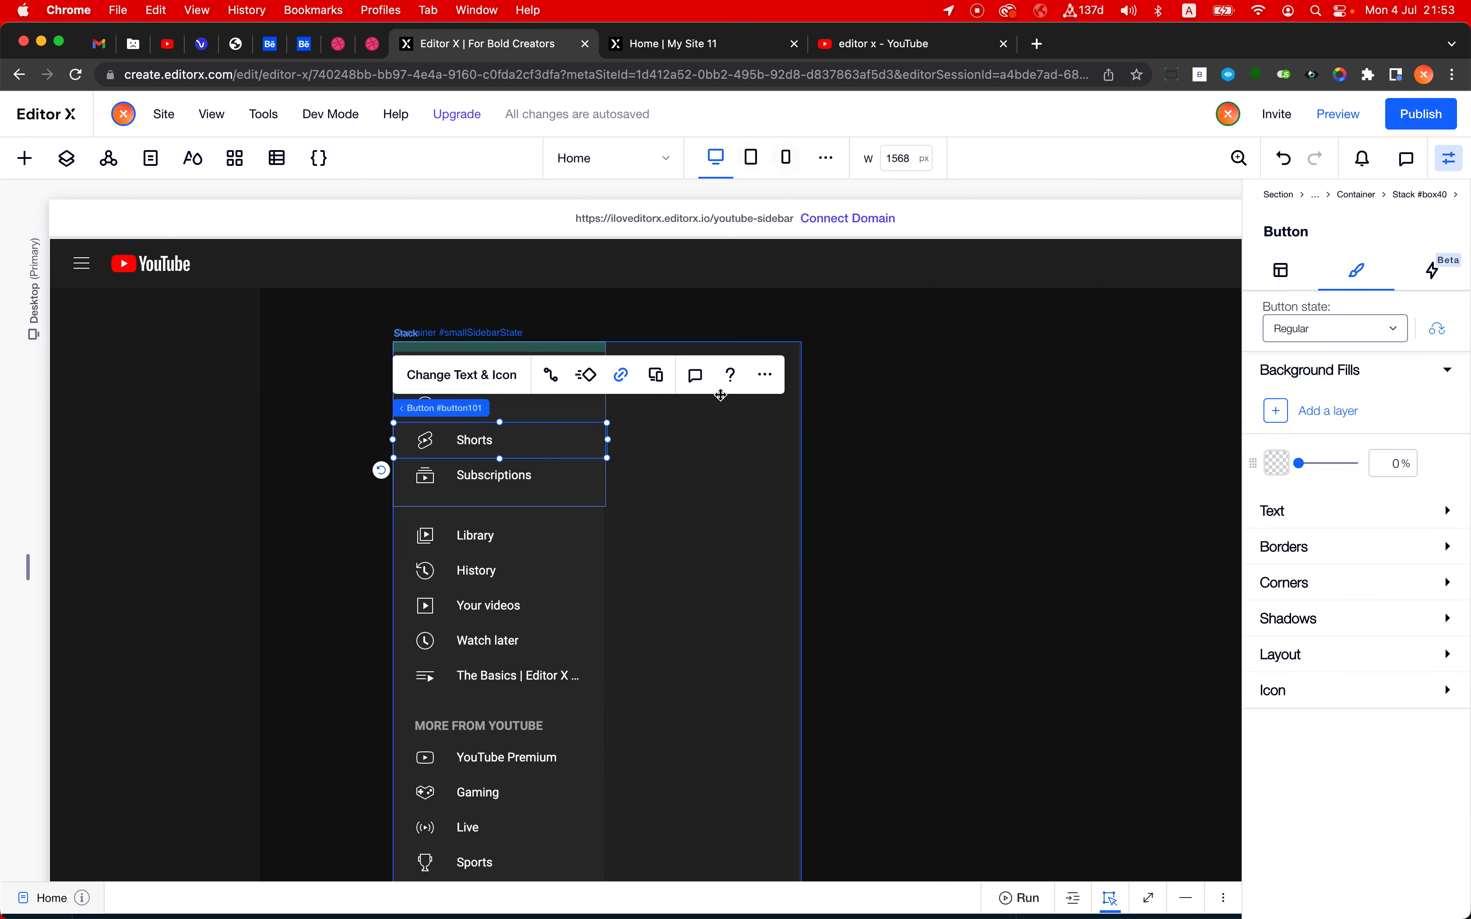
pyautogui.click(765, 374)
pyautogui.moveTo(912, 496)
pyautogui.click(997, 547)
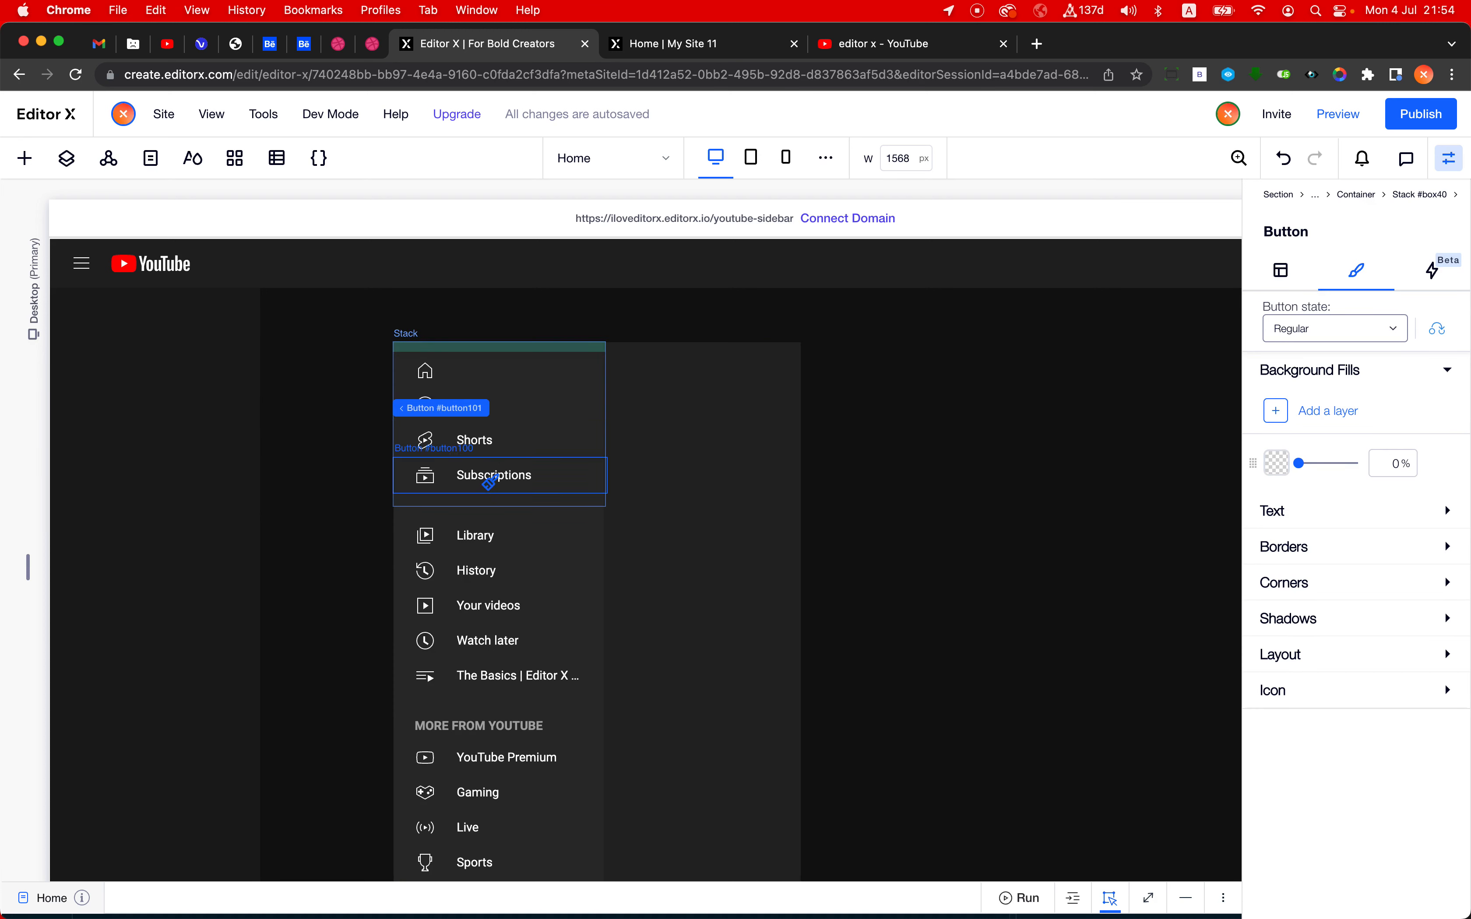
pyautogui.click(491, 443)
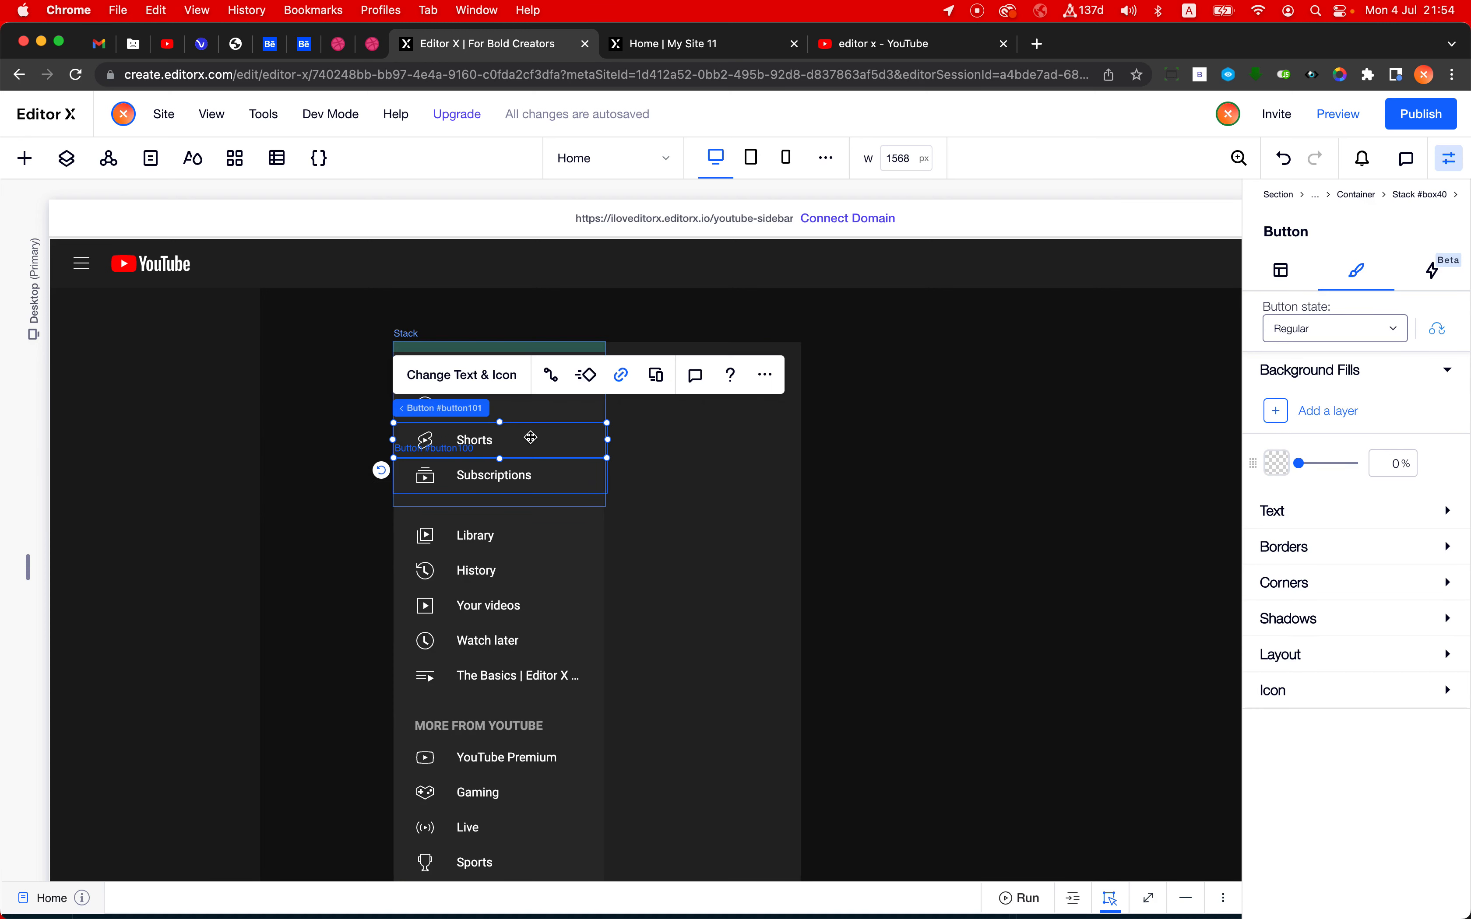
pyautogui.click(518, 461)
# - Copy the Home button's design from all breakpoints and apply it to the Shorts button
pyautogui.click(469, 371)
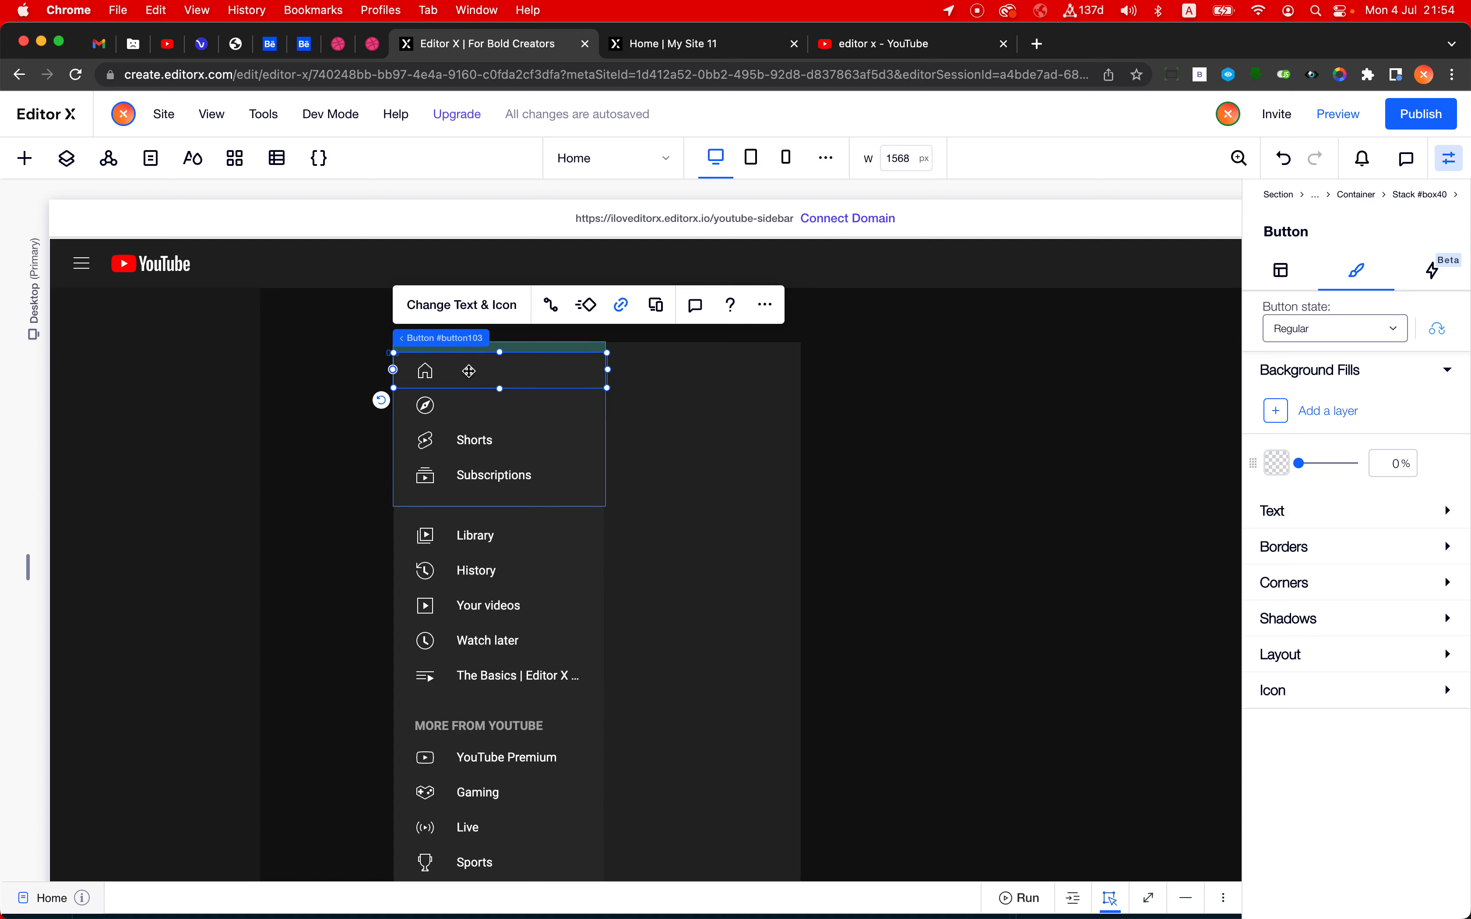
pyautogui.click(765, 305)
pyautogui.moveTo(872, 417)
pyautogui.click(987, 460)
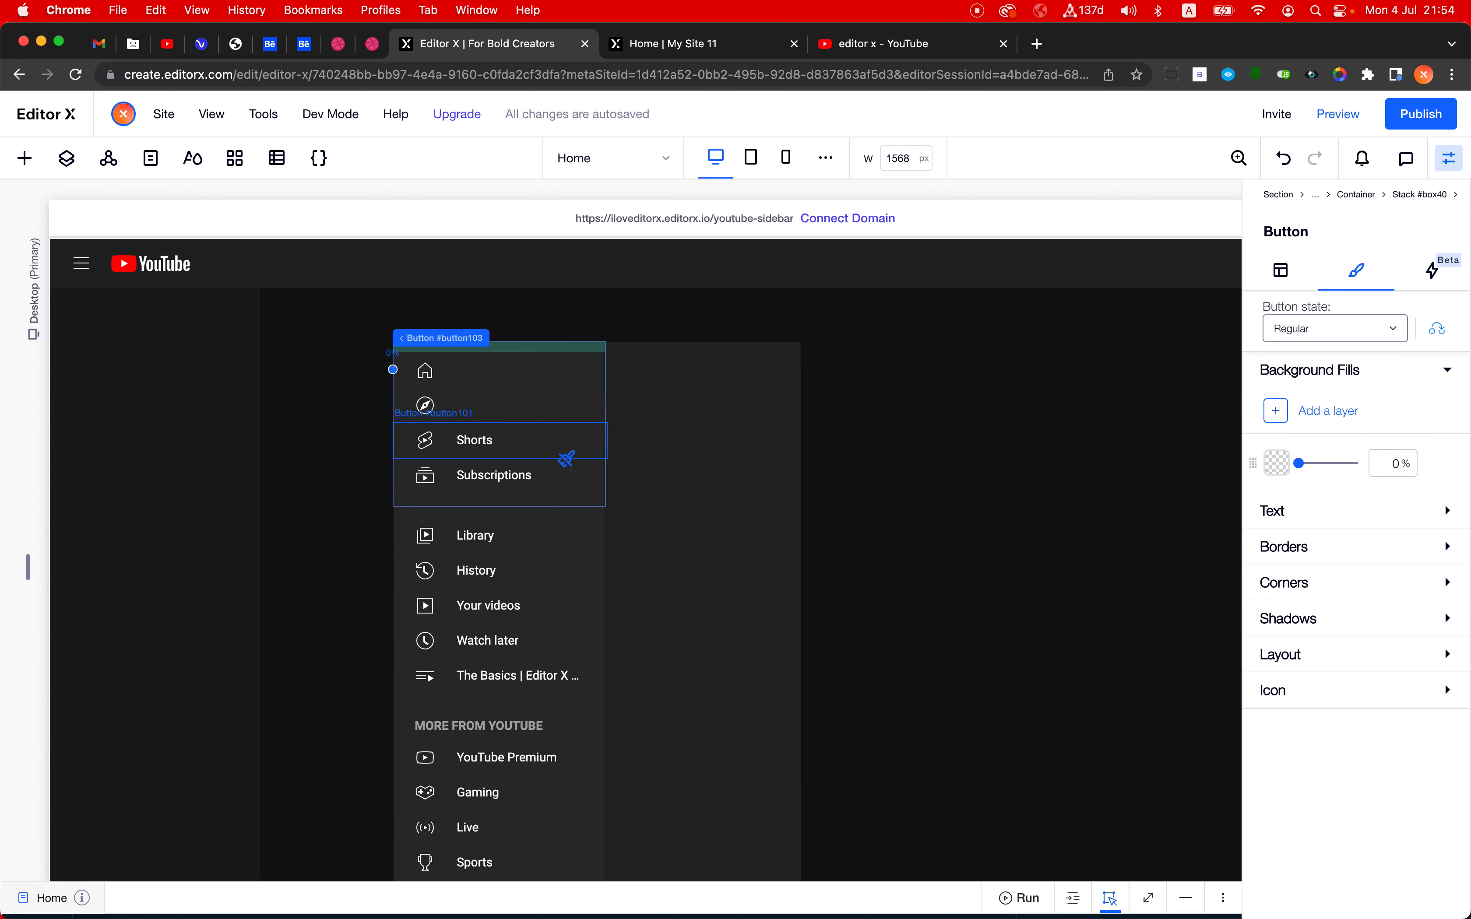
pyautogui.click(523, 438)
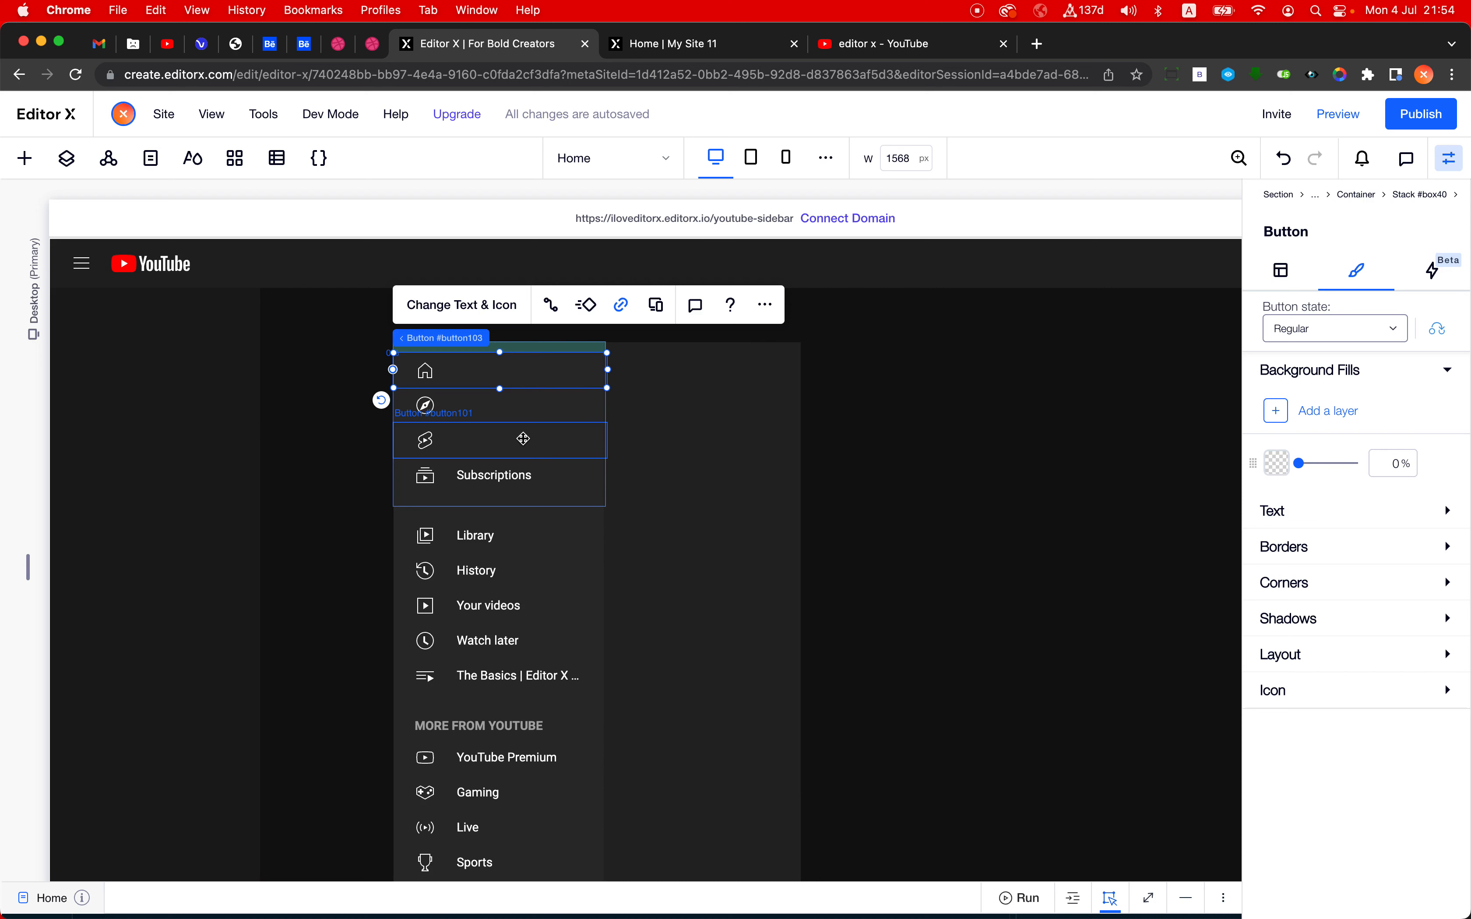
# - Copy the Home button's design from all breakpoints and apply it to the Subscriptions button
pyautogui.click(765, 305)
pyautogui.moveTo(903, 433)
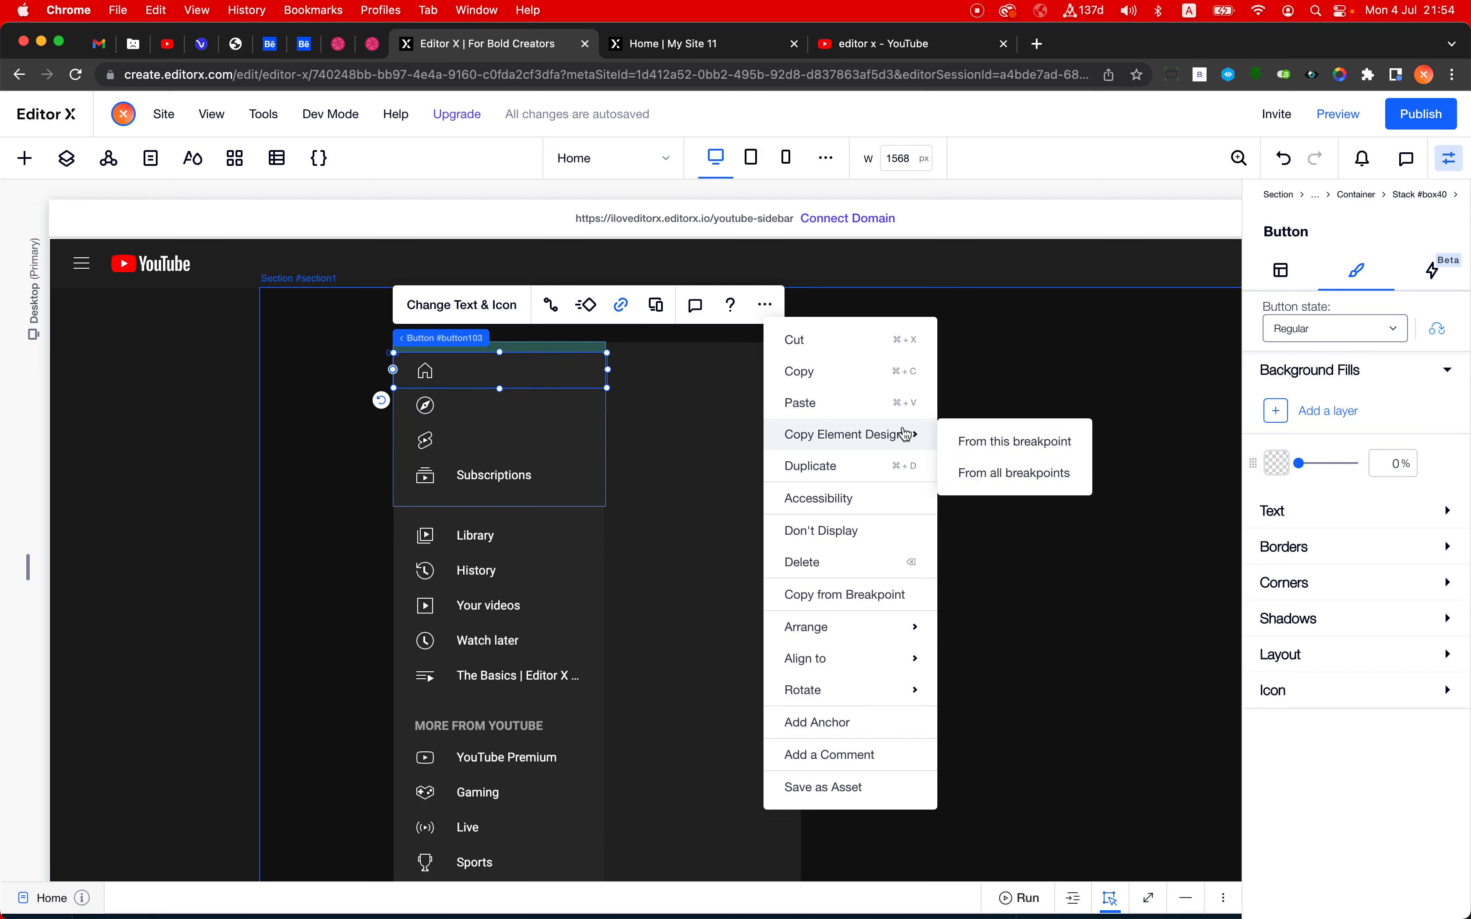
pyautogui.click(994, 472)
pyautogui.click(531, 480)
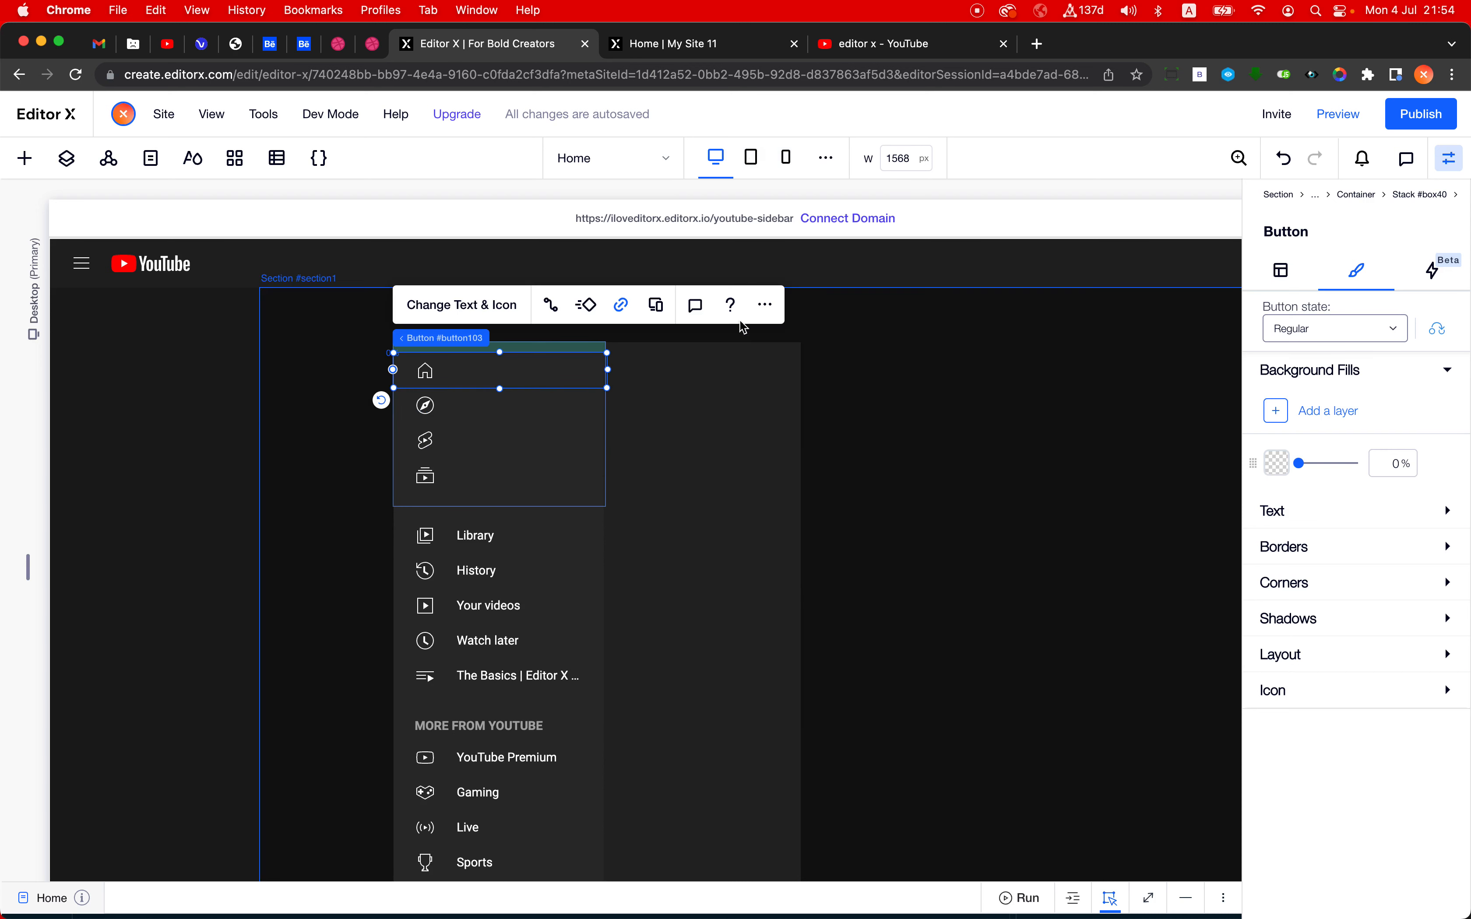
# - Copy the Home button's design from all breakpoints and apply it to the Library button
pyautogui.click(765, 305)
pyautogui.moveTo(912, 436)
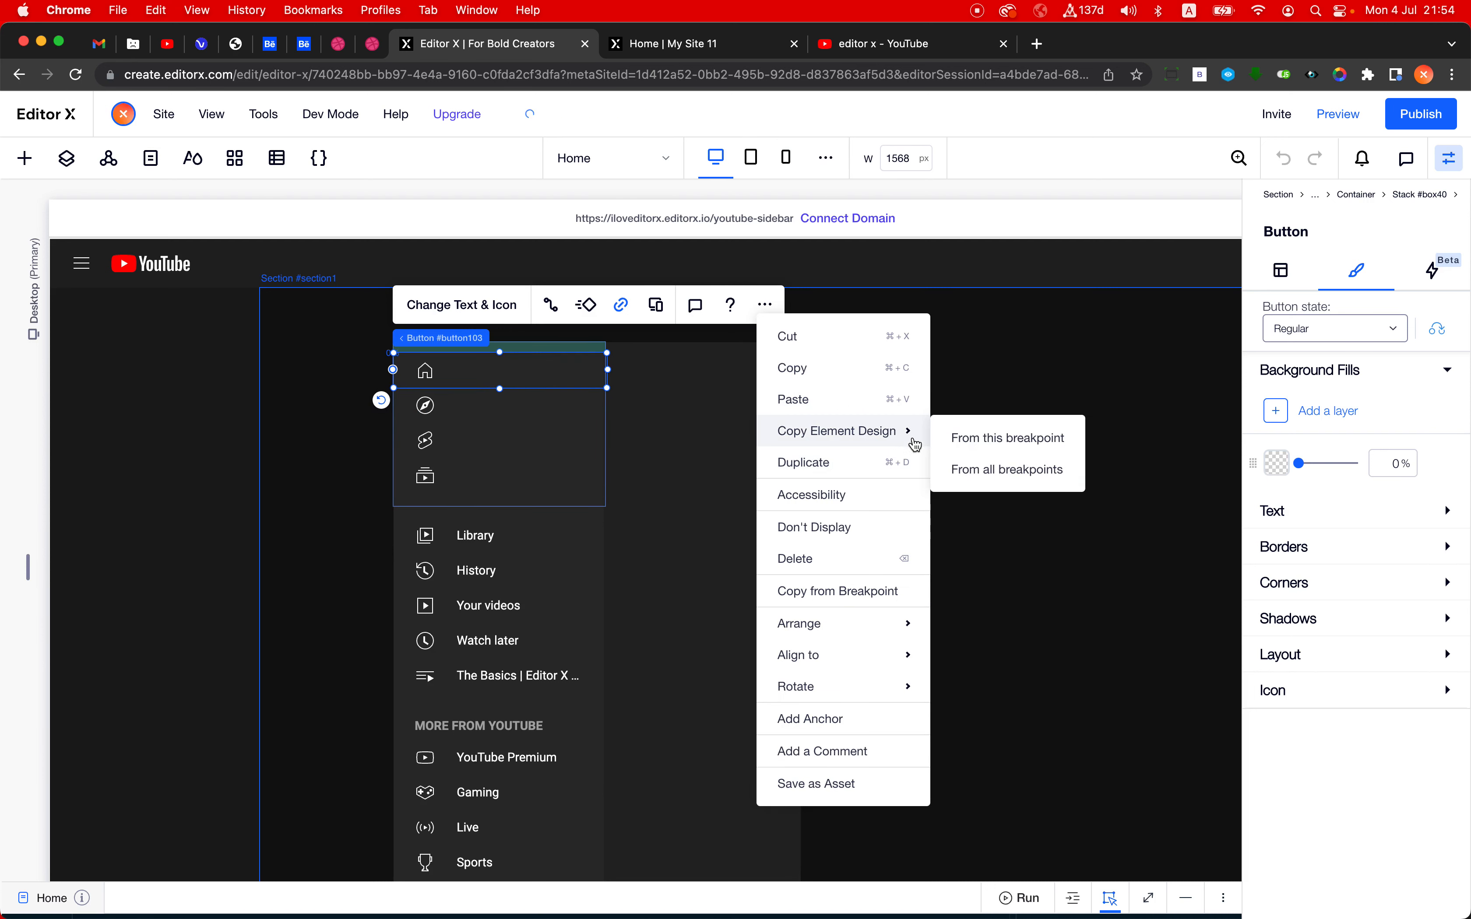
pyautogui.click(1008, 469)
pyautogui.click(522, 532)
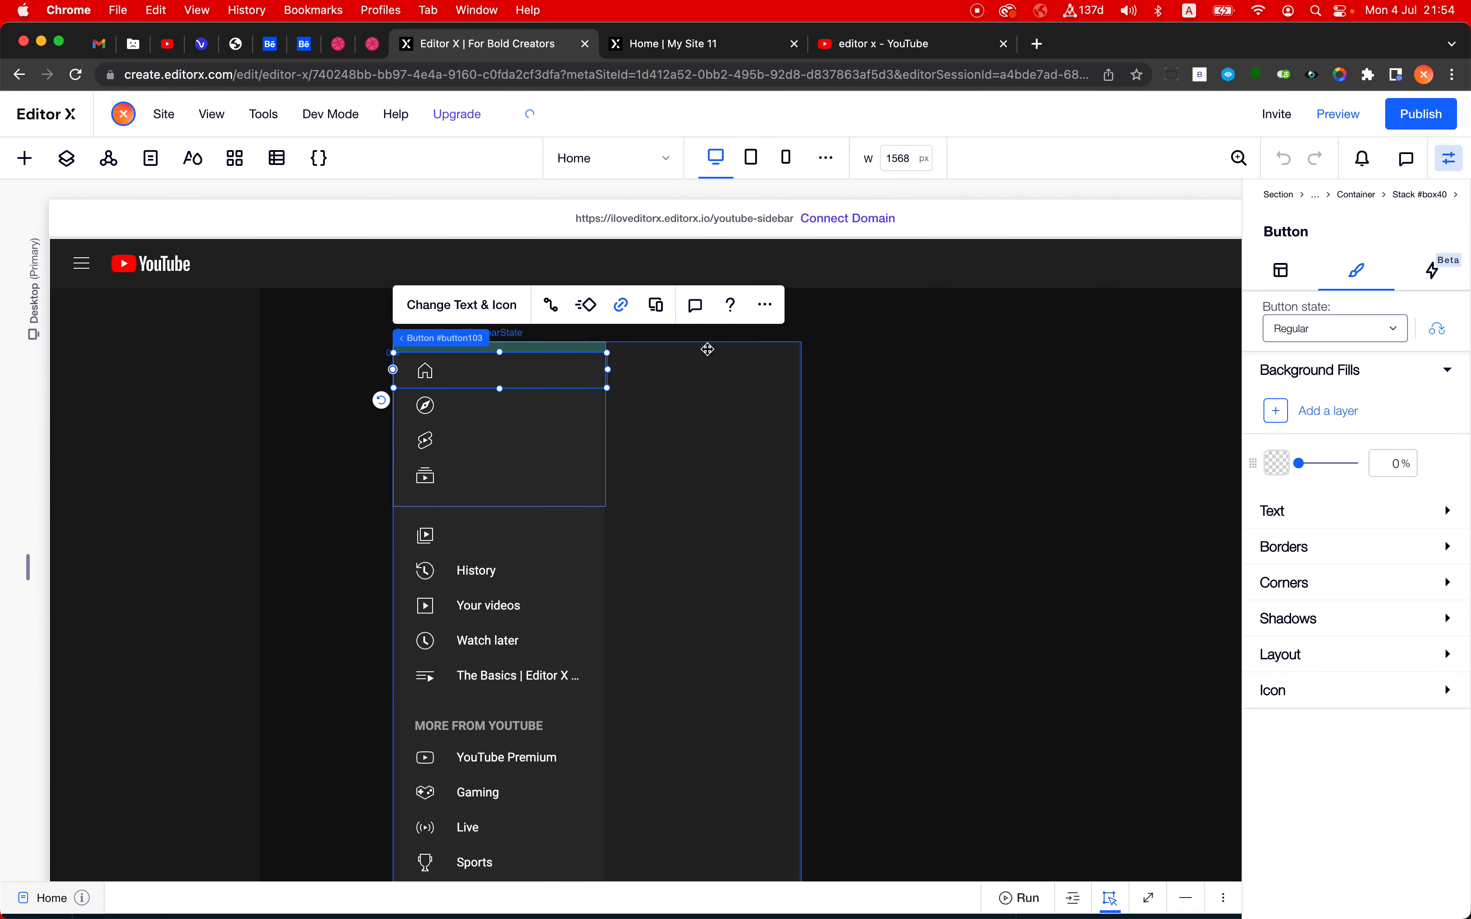
# - Copy the Home button's design from all breakpoints and apply it to the History button
pyautogui.click(765, 305)
pyautogui.moveTo(918, 429)
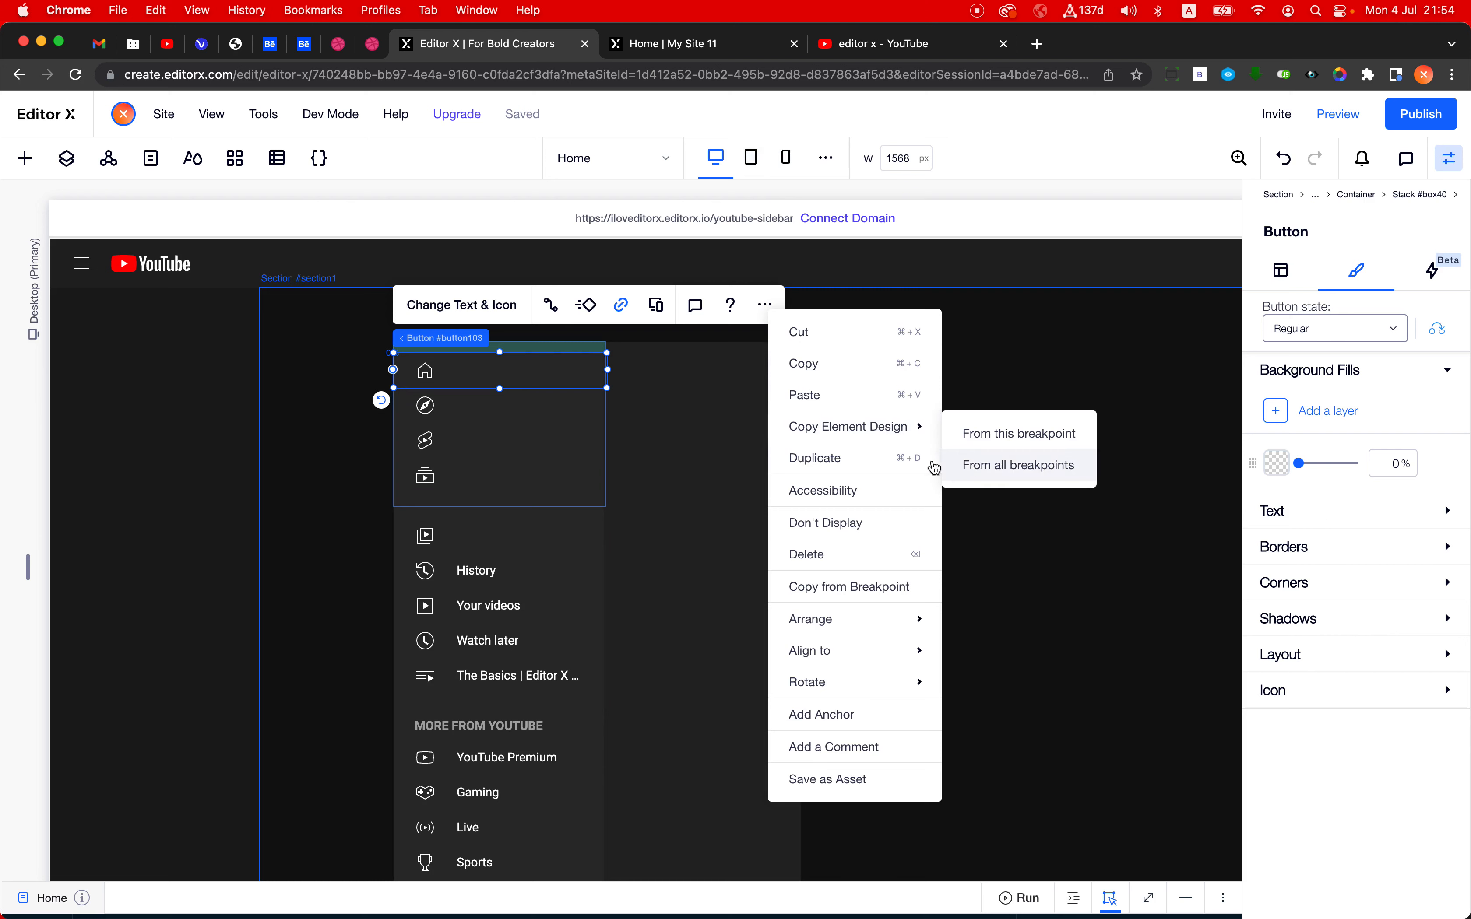
pyautogui.click(978, 468)
pyautogui.click(513, 571)
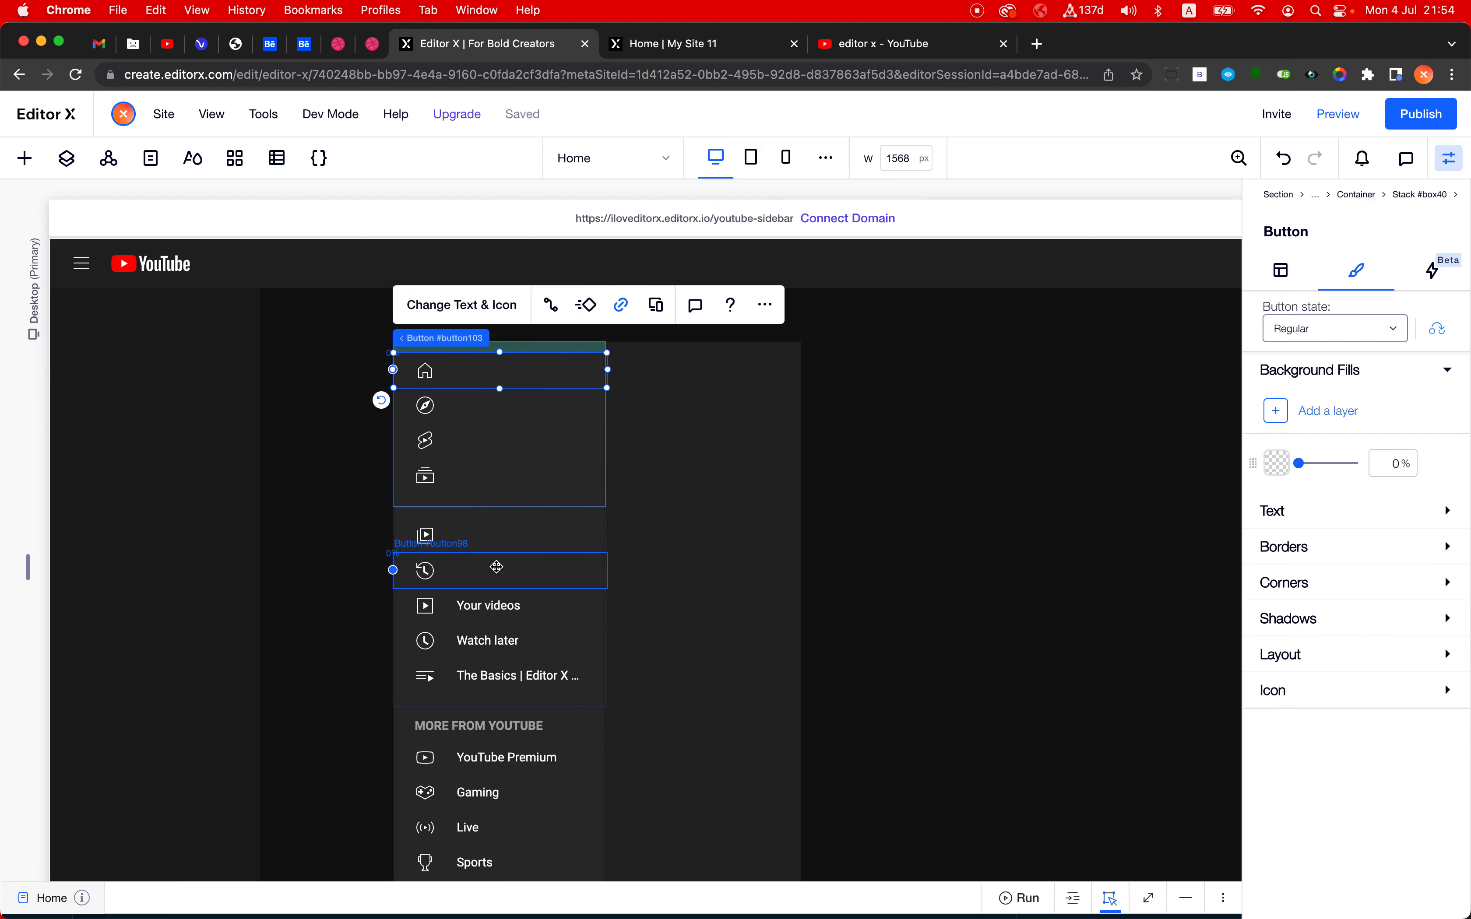
# - Delete the footer stack with the About and Terms links and the copyright line from the small sidebar state
pyautogui.scroll(-5, 497, 566)
pyautogui.scroll(4, 496, 566)
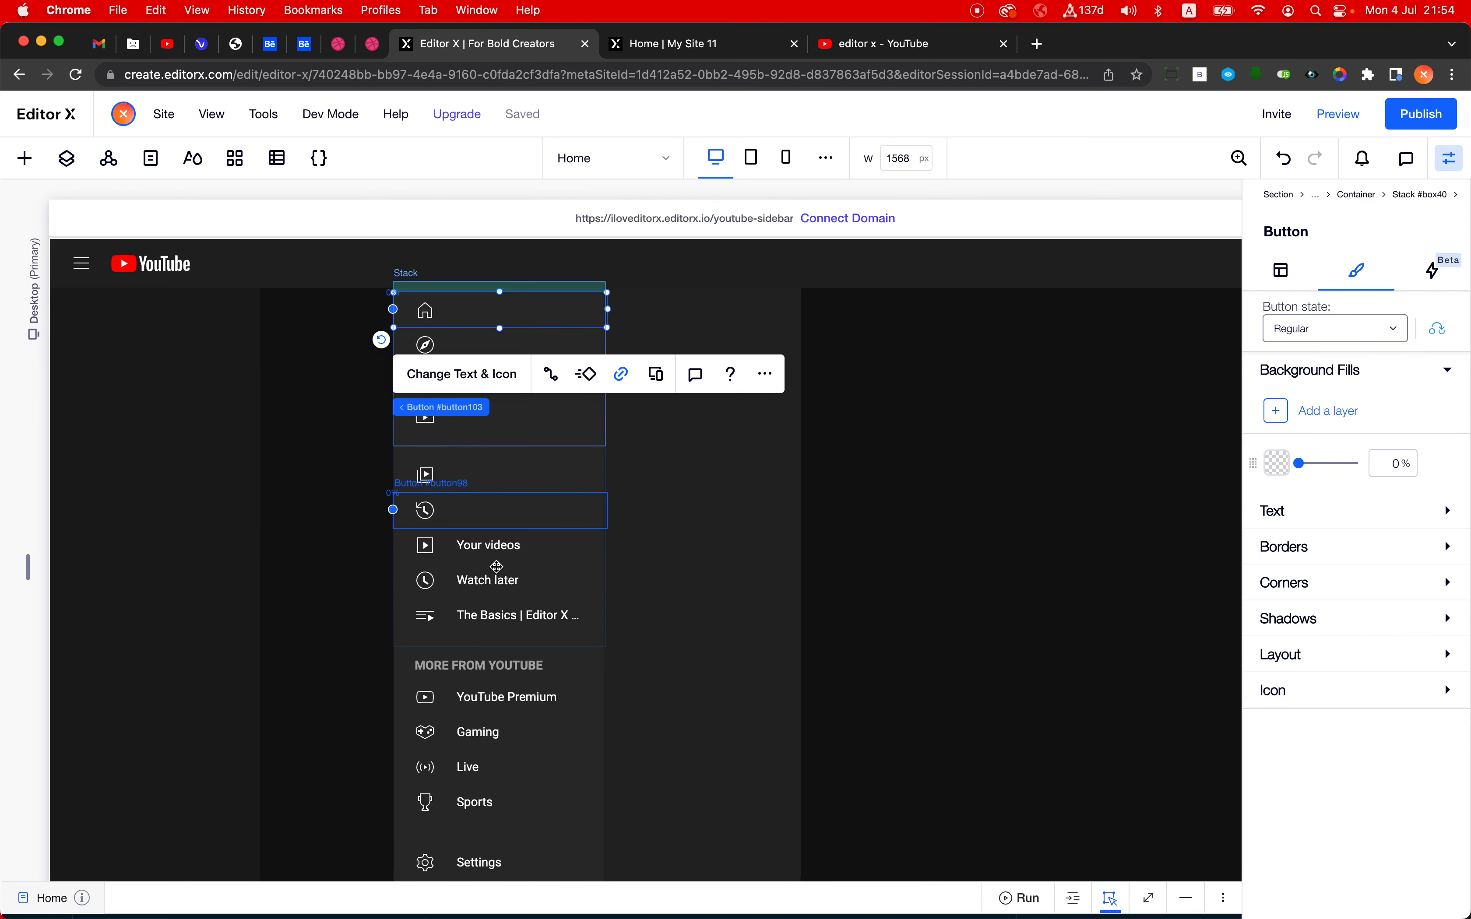
pyautogui.scroll(-5, 497, 567)
pyautogui.scroll(5, 495, 550)
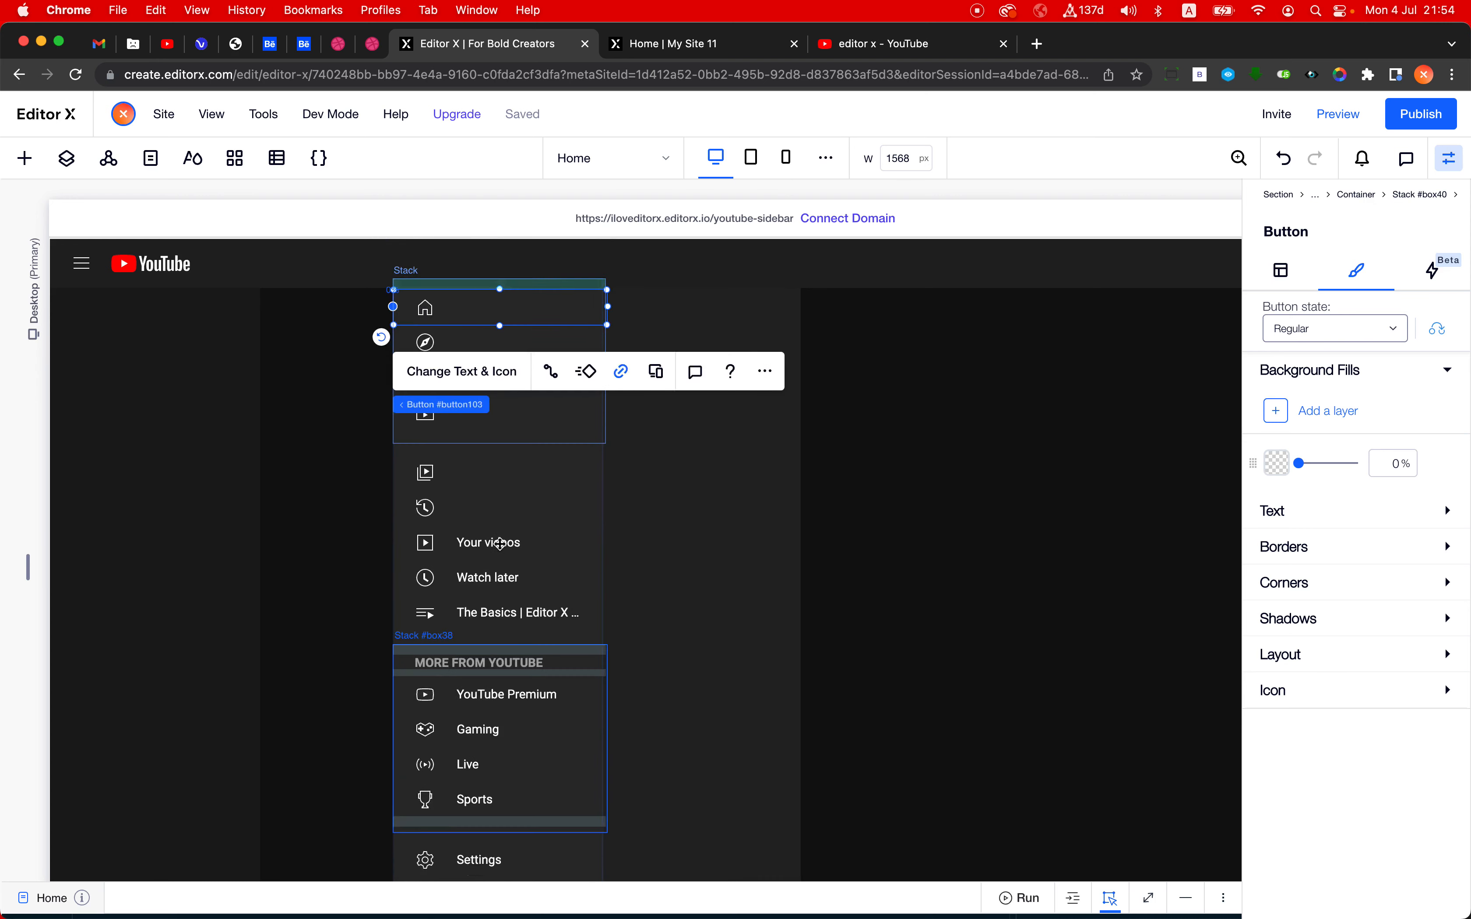
pyautogui.scroll(-5, 500, 543)
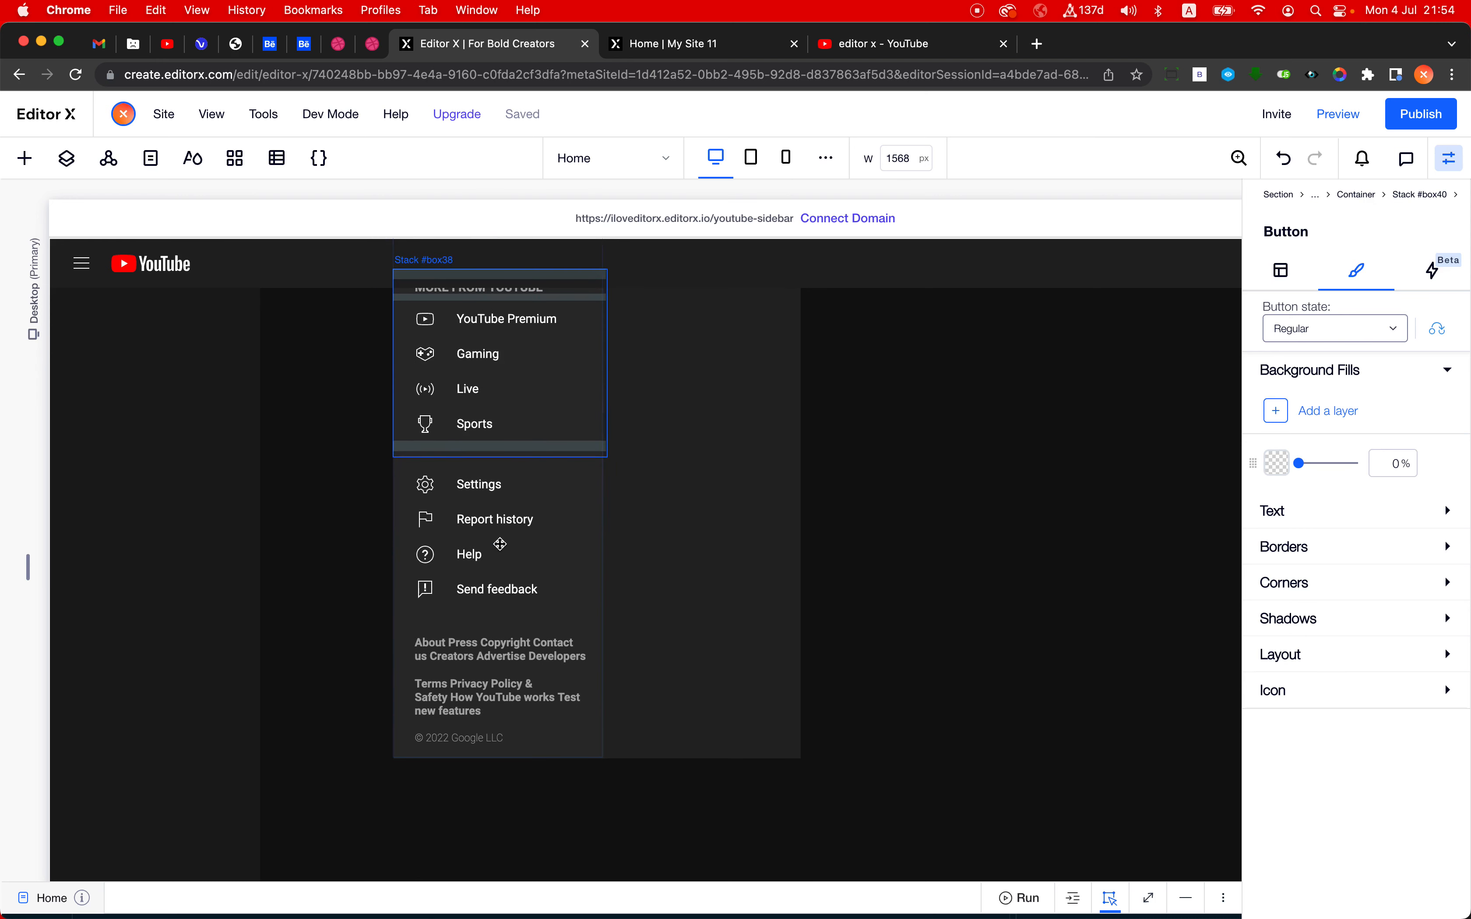
pyautogui.click(477, 728)
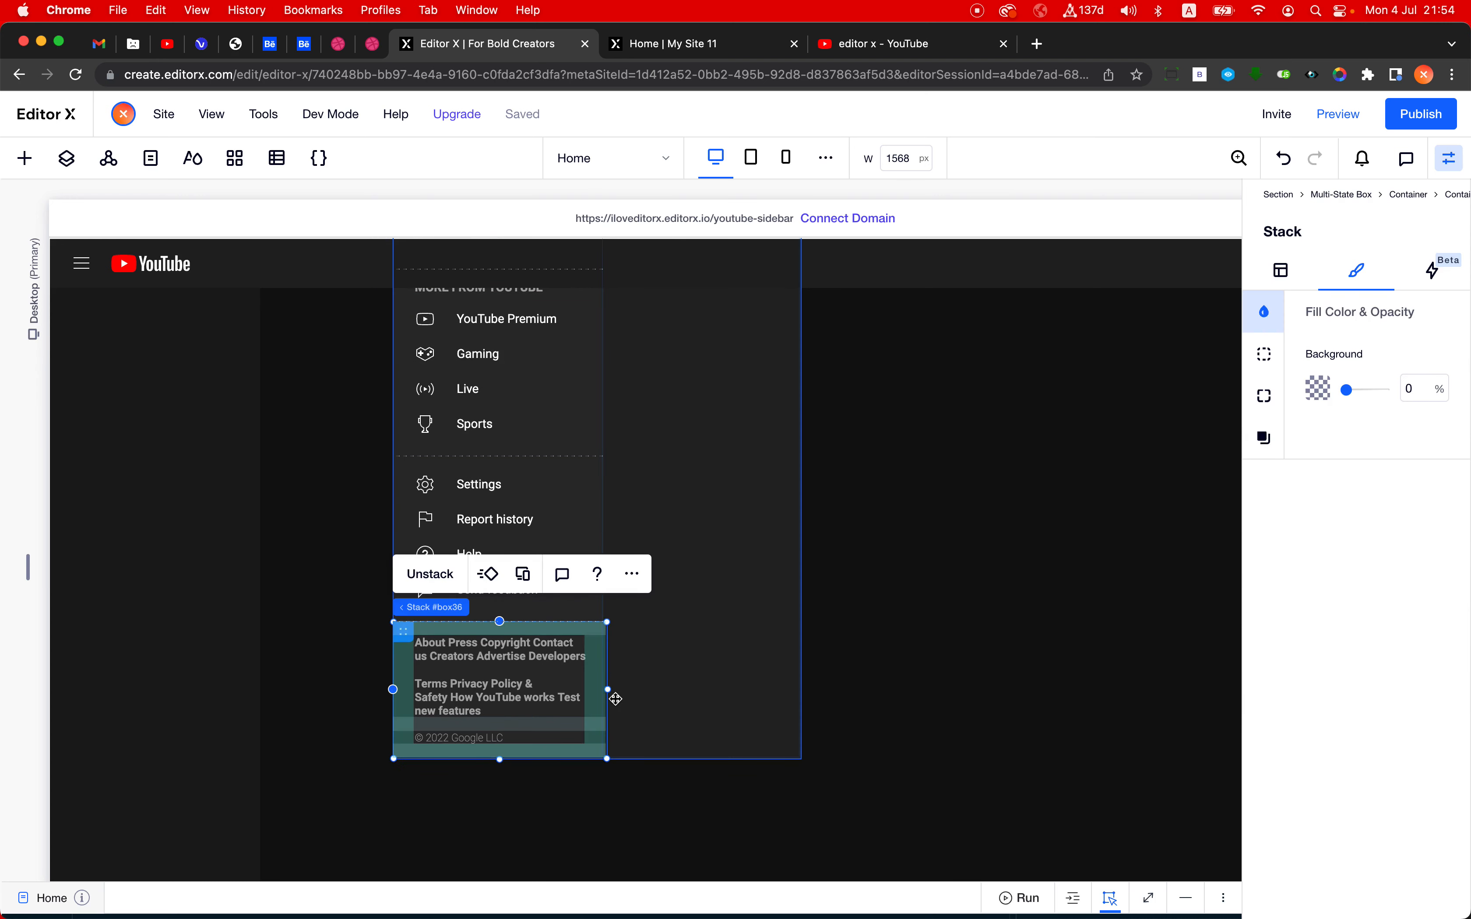
pyautogui.press('Delete')
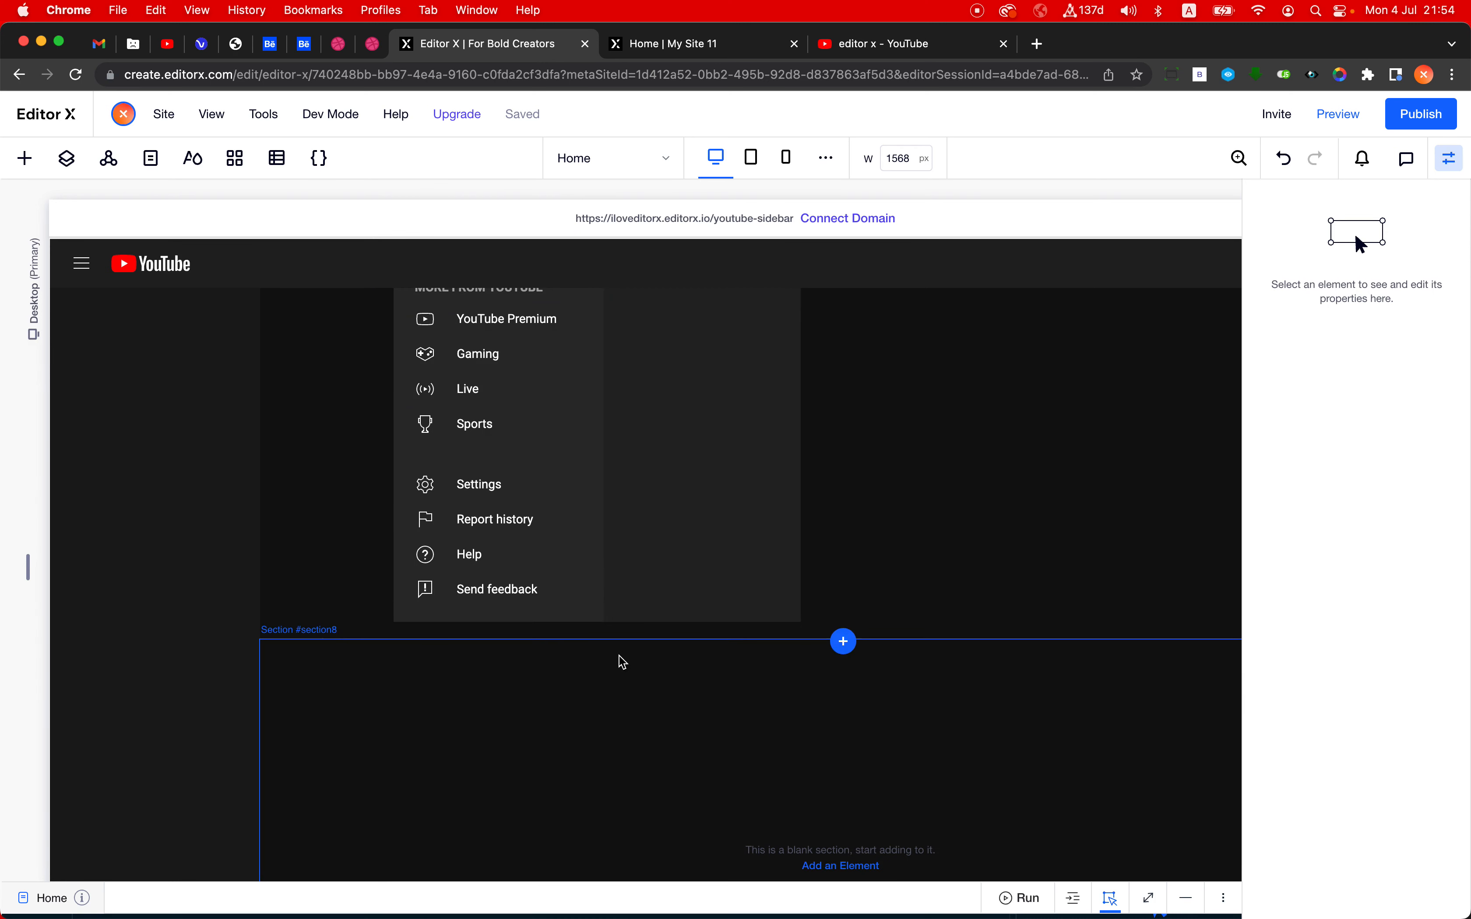
# - Delete the "MORE FROM YOUTUBE" heading from the small sidebar state
pyautogui.scroll(8, 616, 661)
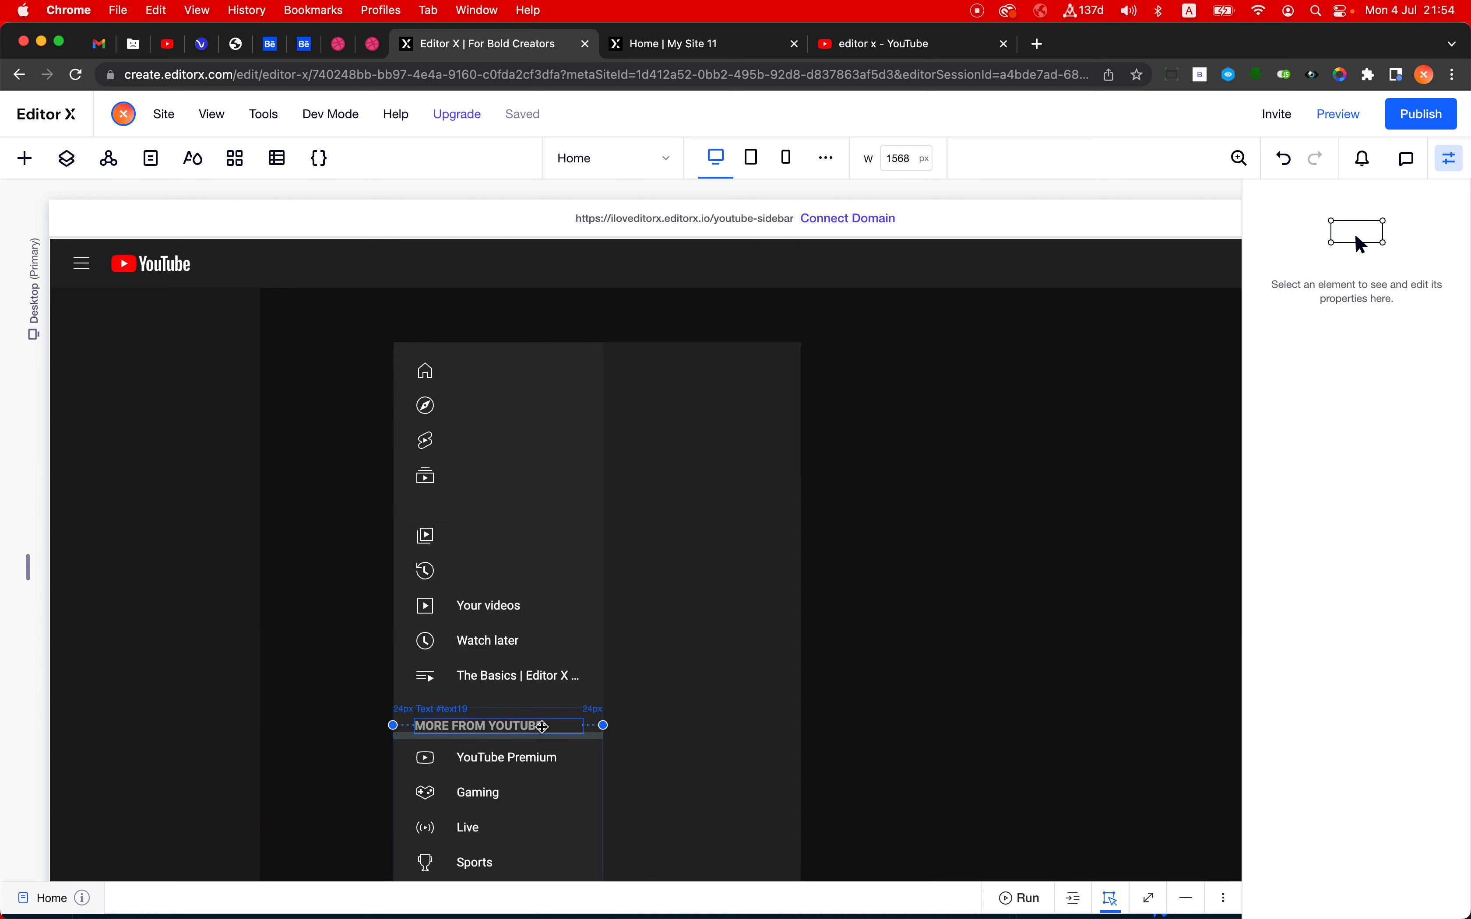
pyautogui.click(541, 726)
pyautogui.press('Delete')
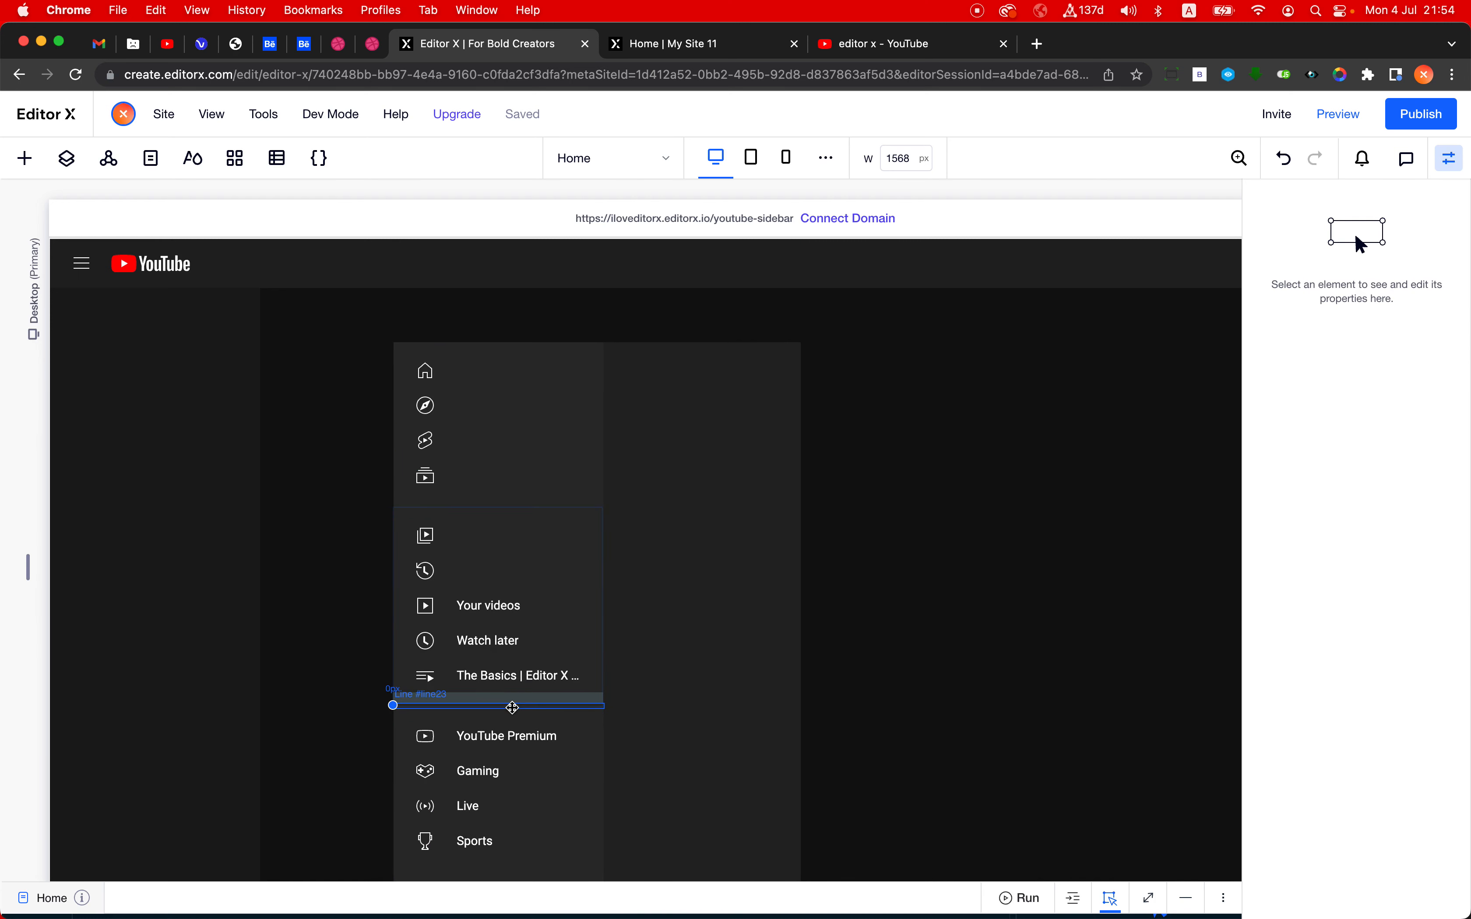
pyautogui.scroll(-4, 504, 596)
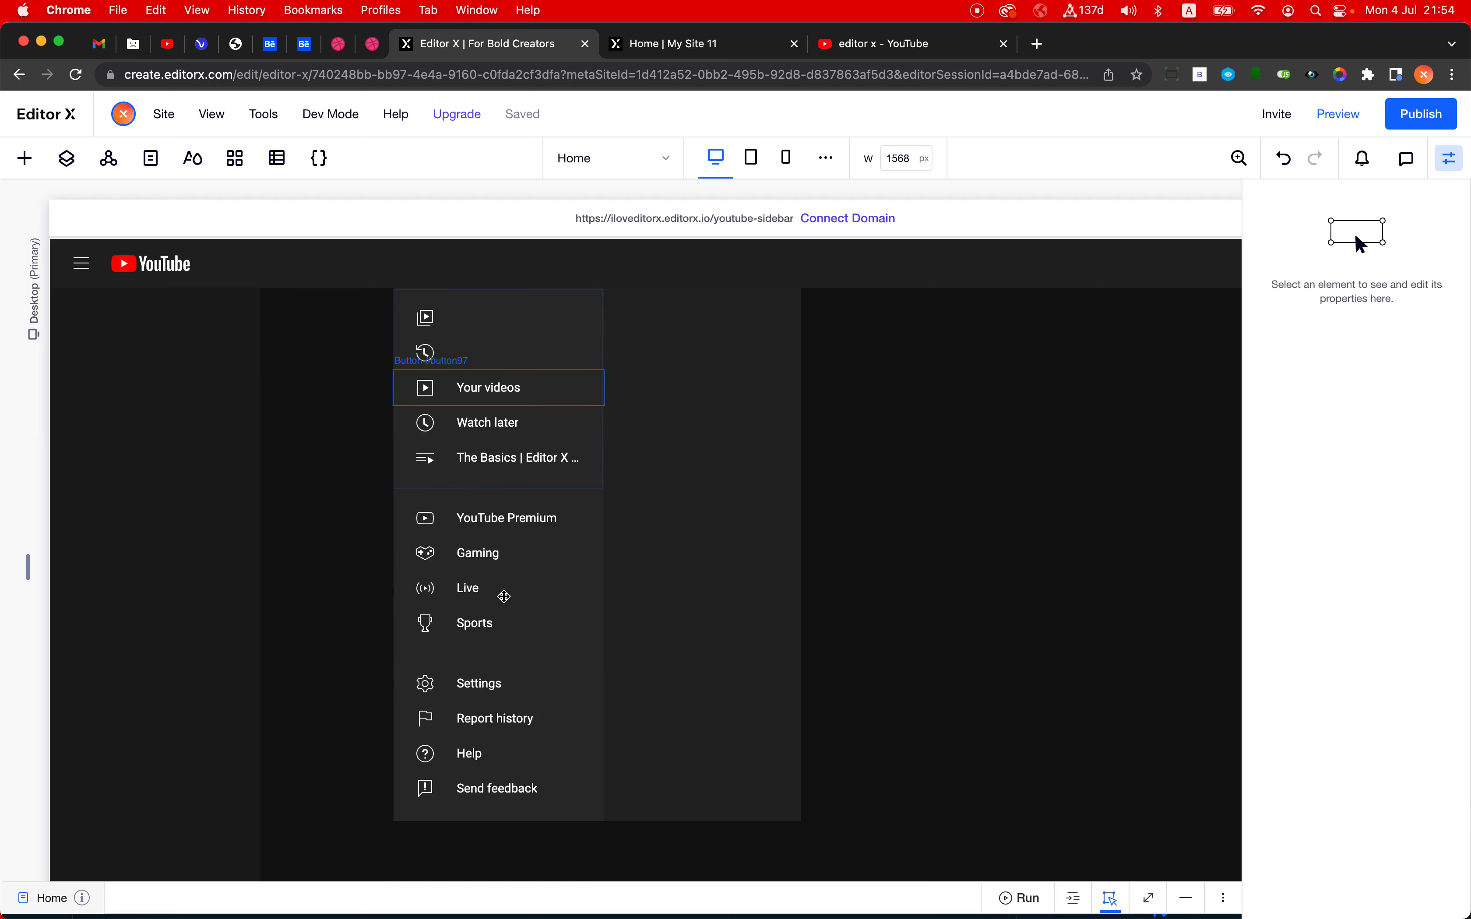
pyautogui.scroll(3, 504, 596)
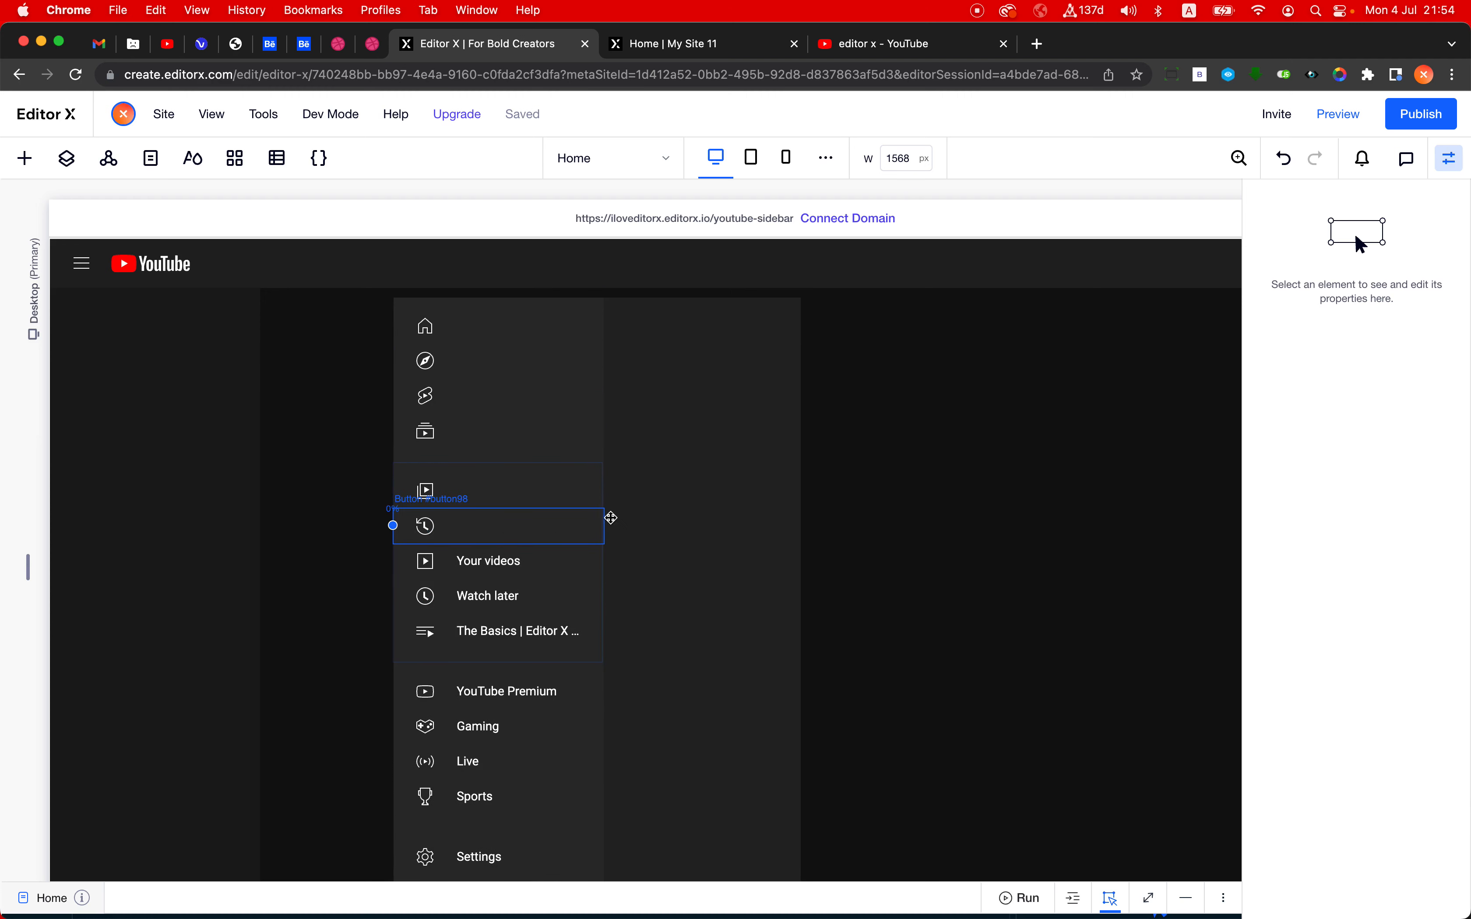
pyautogui.click(604, 520)
pyautogui.click(761, 465)
pyautogui.moveTo(886, 227)
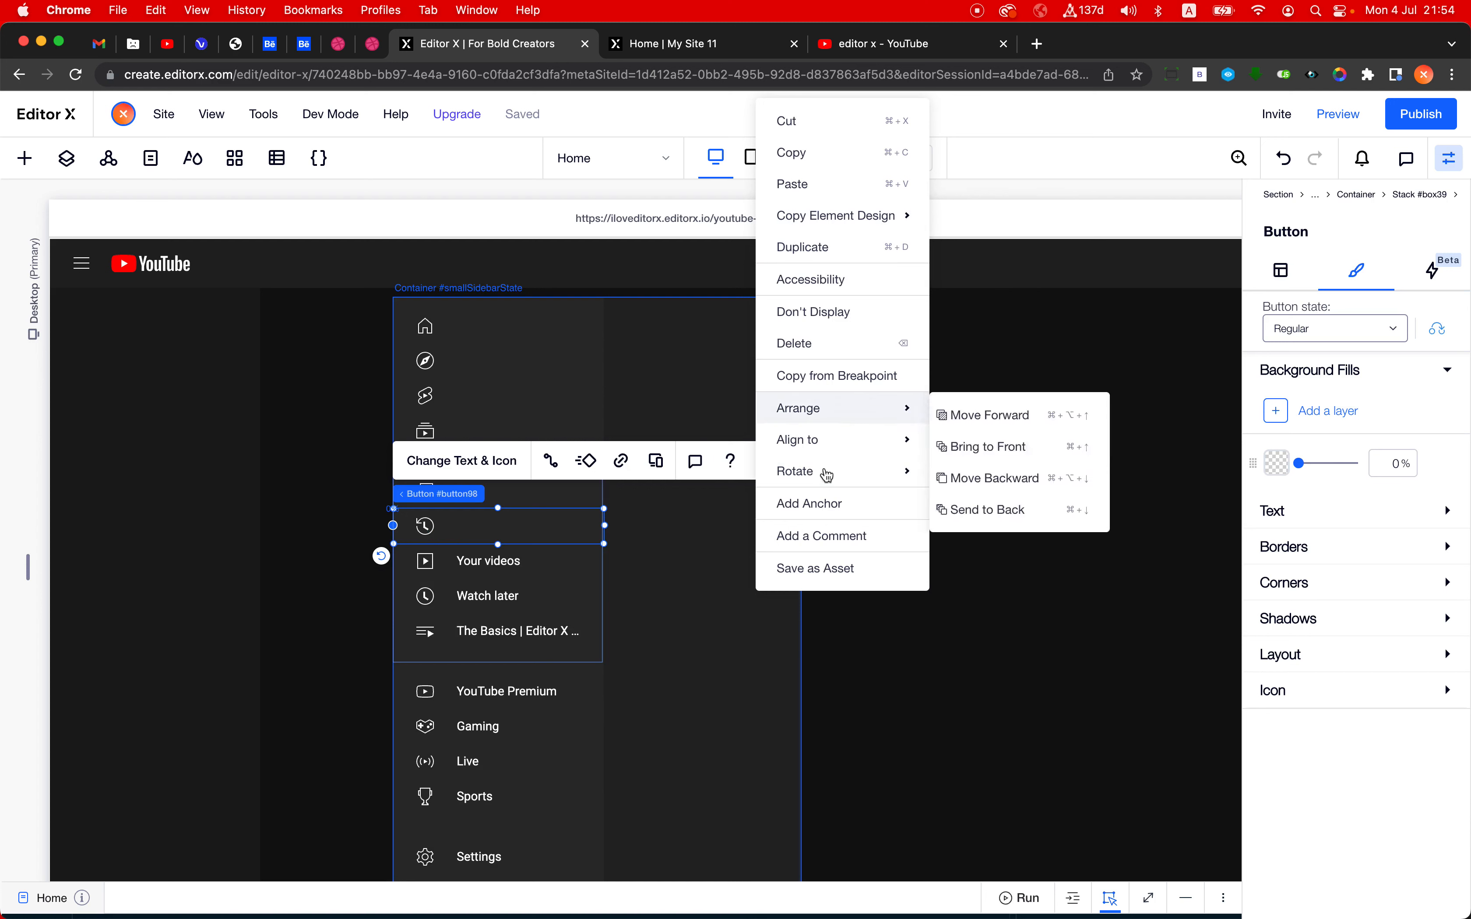
pyautogui.scroll(1, 924, 698)
pyautogui.click(924, 698)
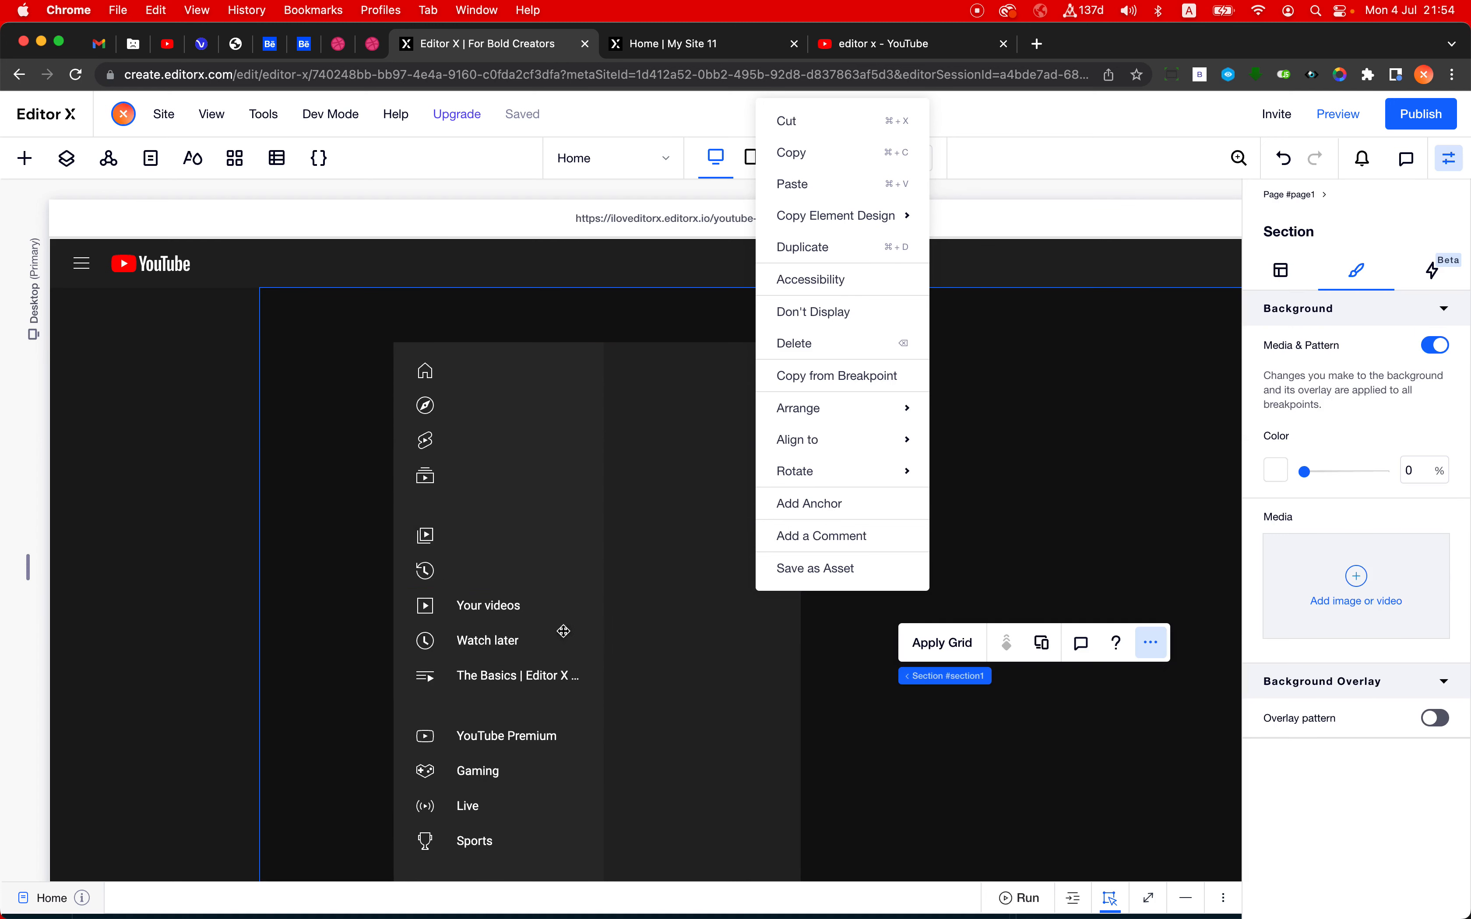
pyautogui.click(510, 611)
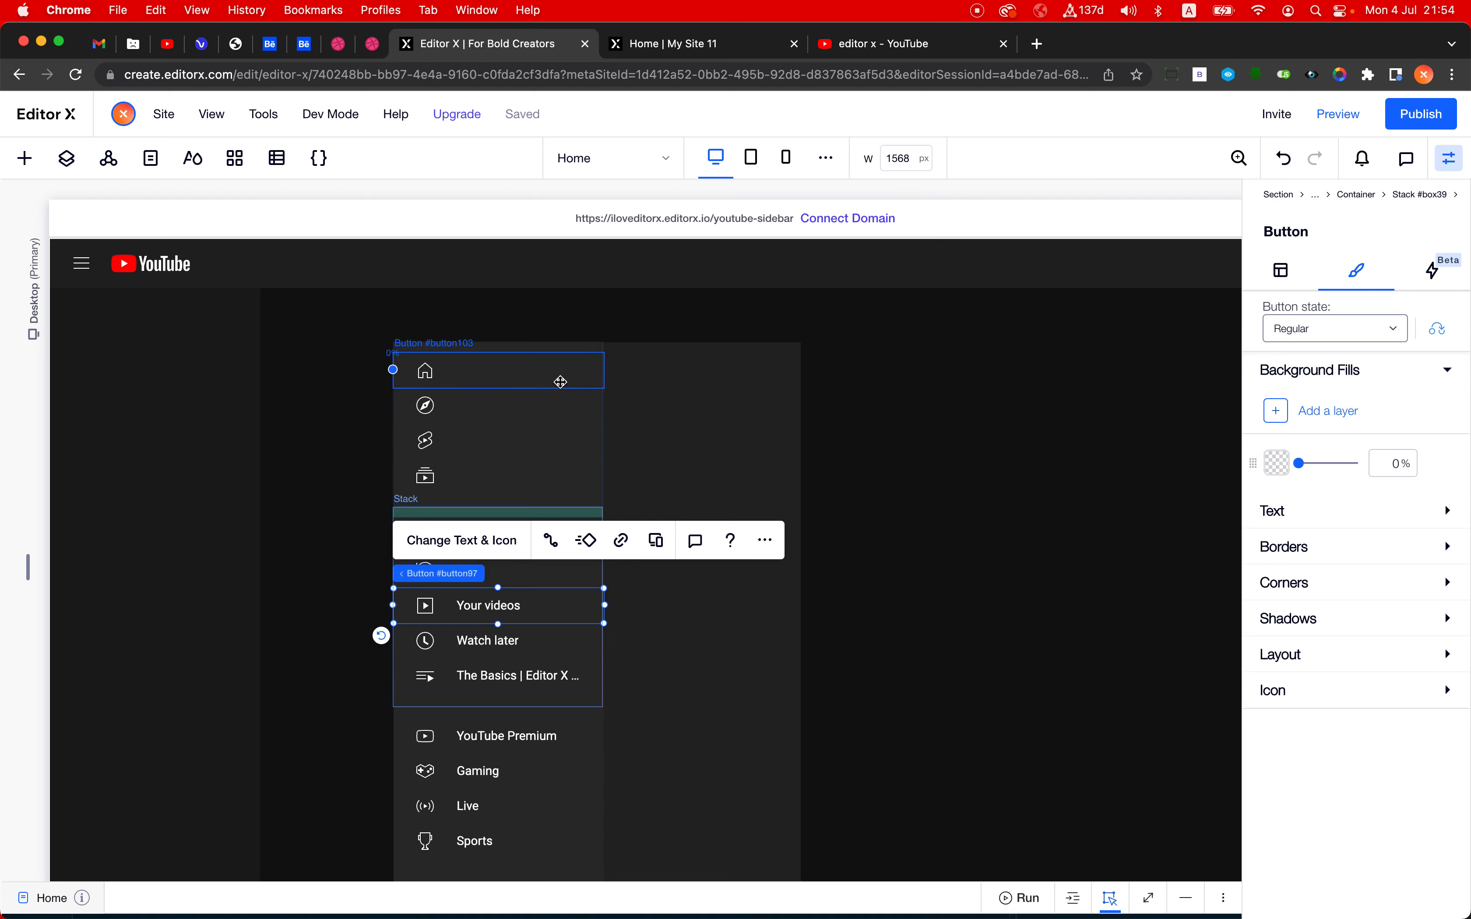
# - Copy the Home button's design from all breakpoints and apply it to the Your videos button
pyautogui.click(559, 382)
pyautogui.click(765, 304)
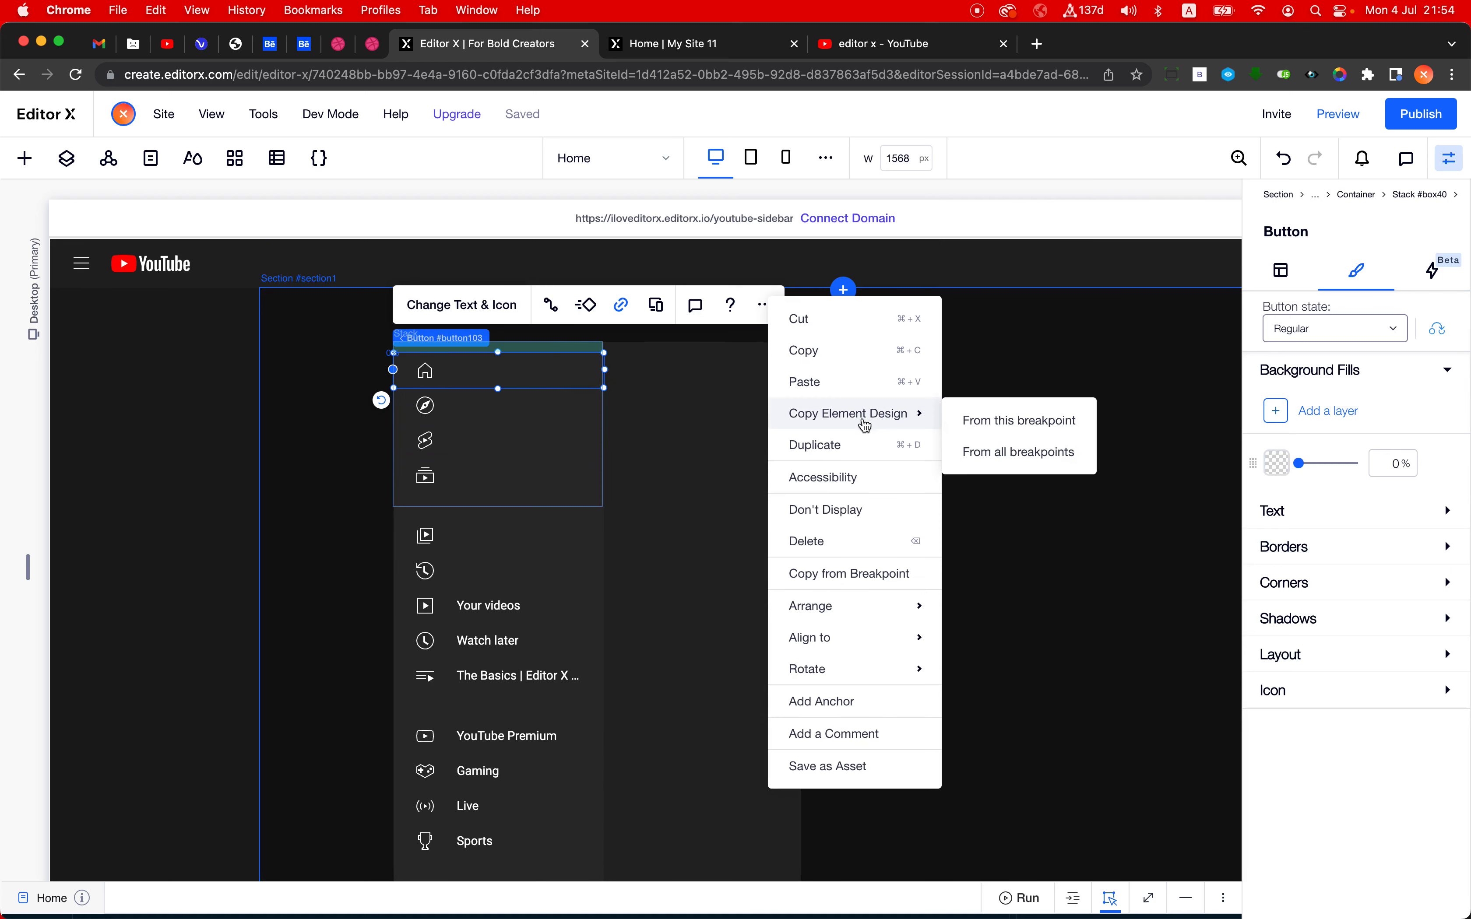
pyautogui.click(999, 455)
pyautogui.click(509, 605)
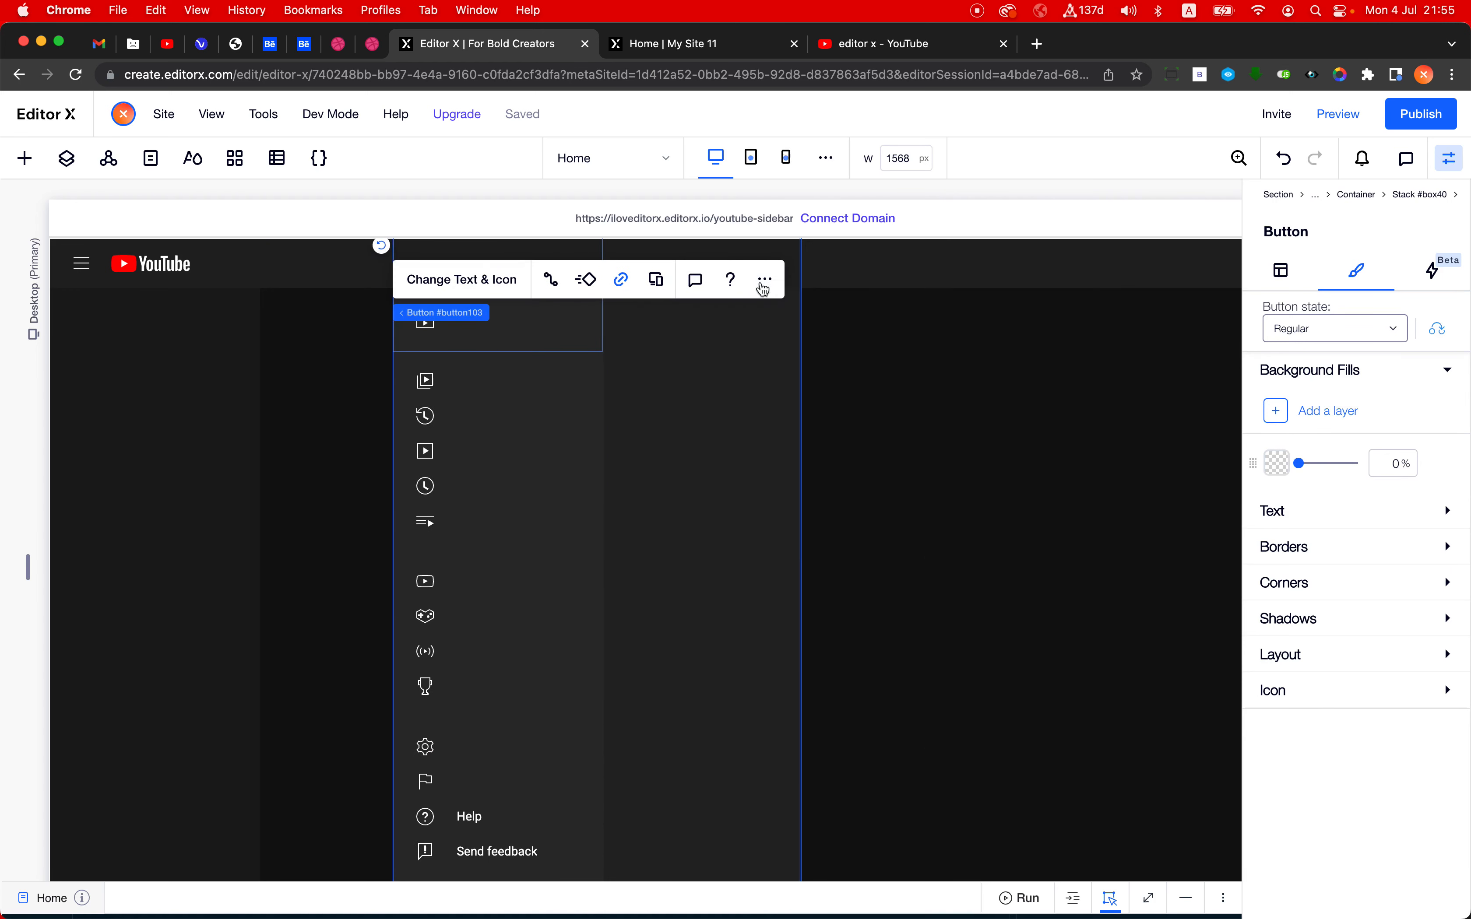
# - Copy the Home button's design from all breakpoints and apply it to the Help button
pyautogui.click(764, 284)
pyautogui.moveTo(903, 401)
pyautogui.click(1000, 439)
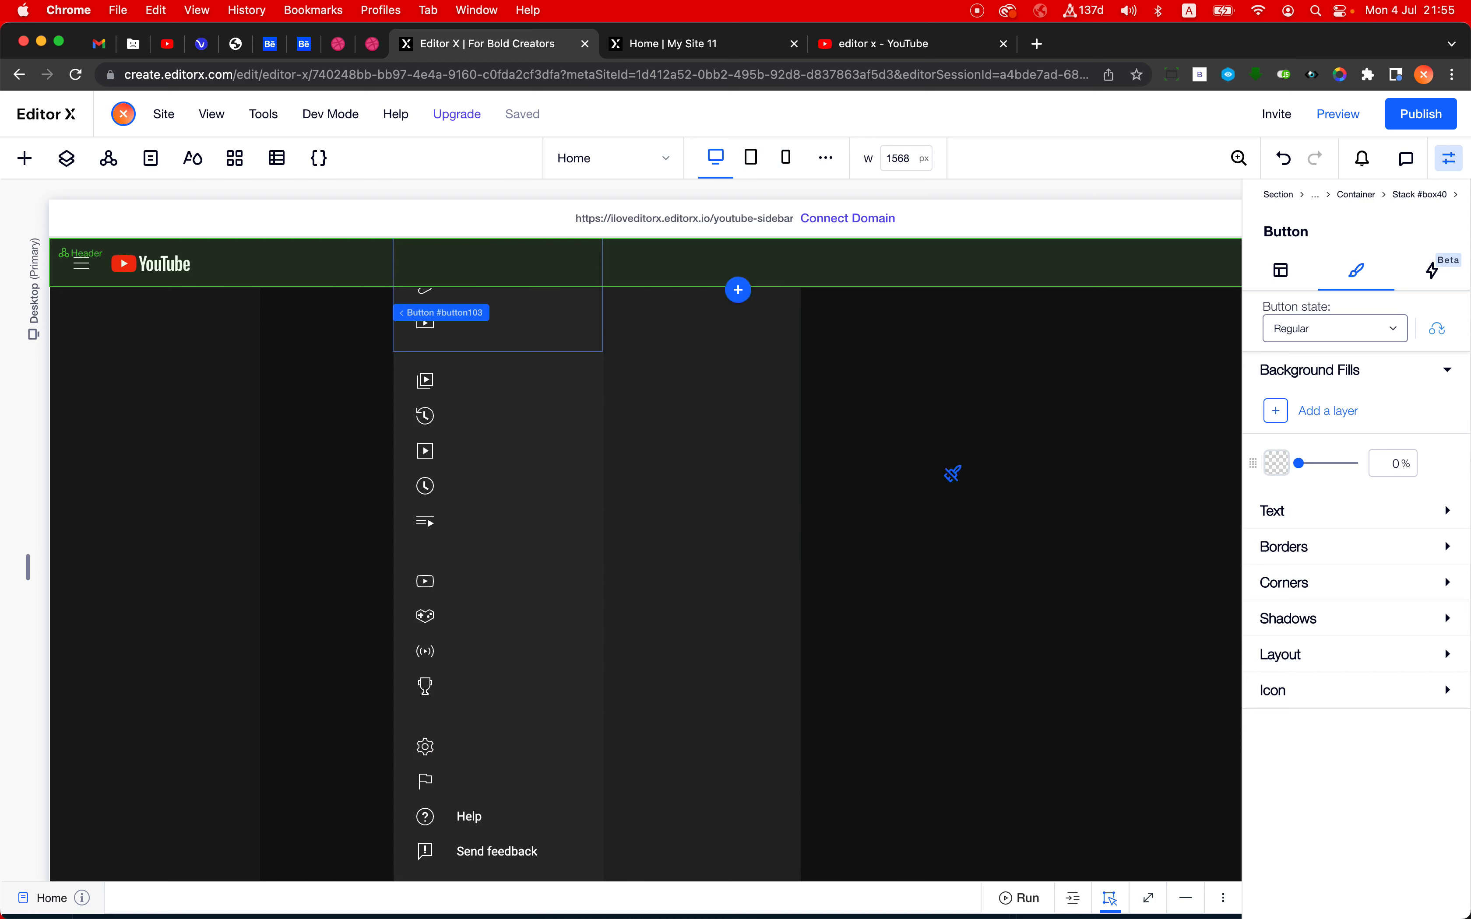
pyautogui.click(530, 817)
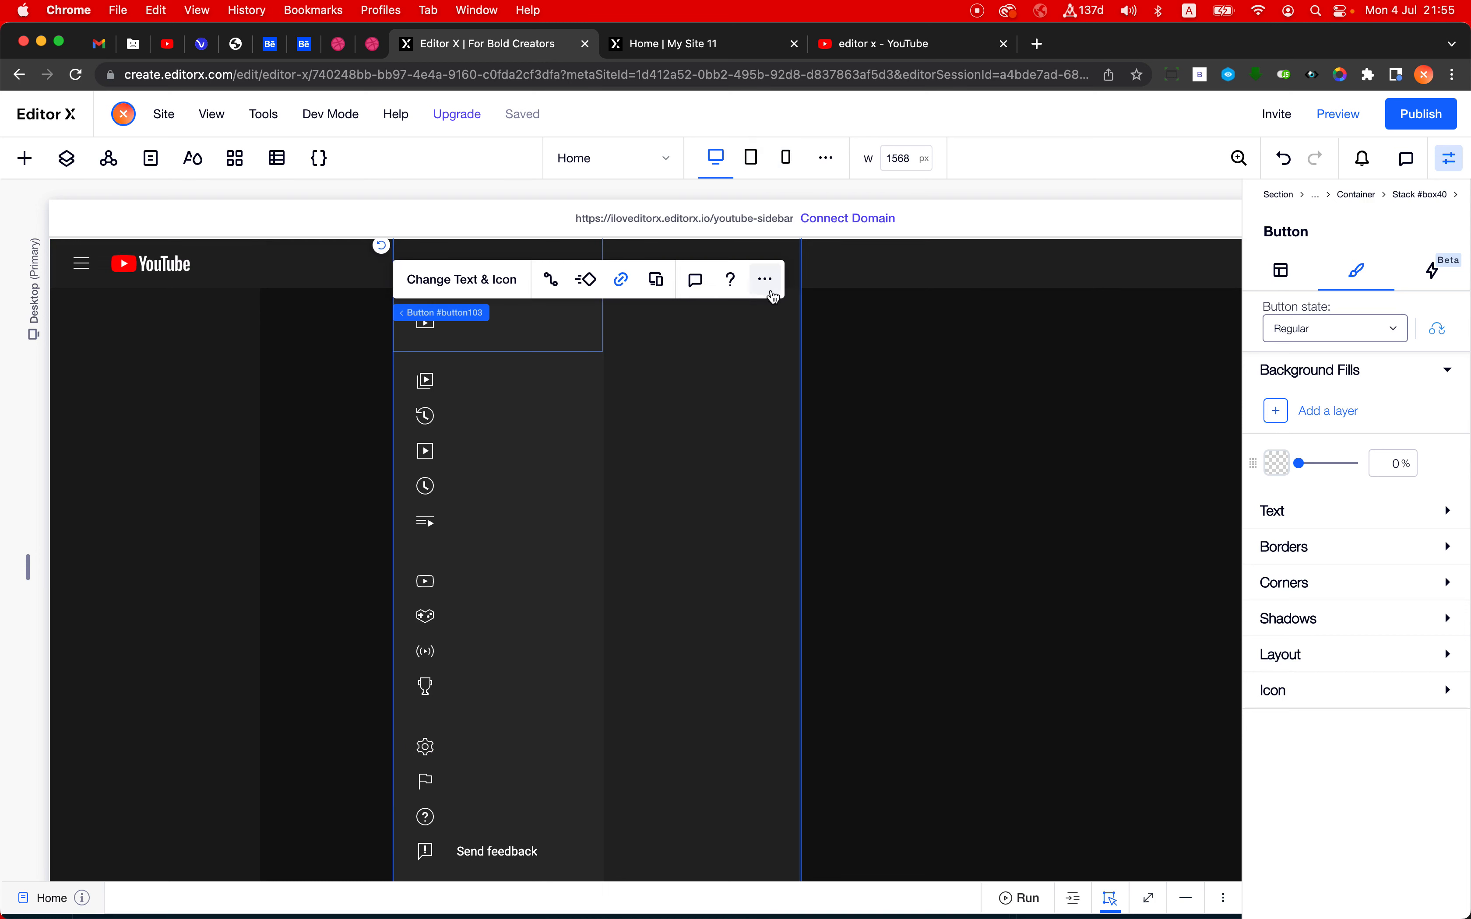
# - Copy the Home button's design from all breakpoints and apply it to the Send feedback button
pyautogui.click(764, 279)
pyautogui.moveTo(887, 405)
pyautogui.click(992, 461)
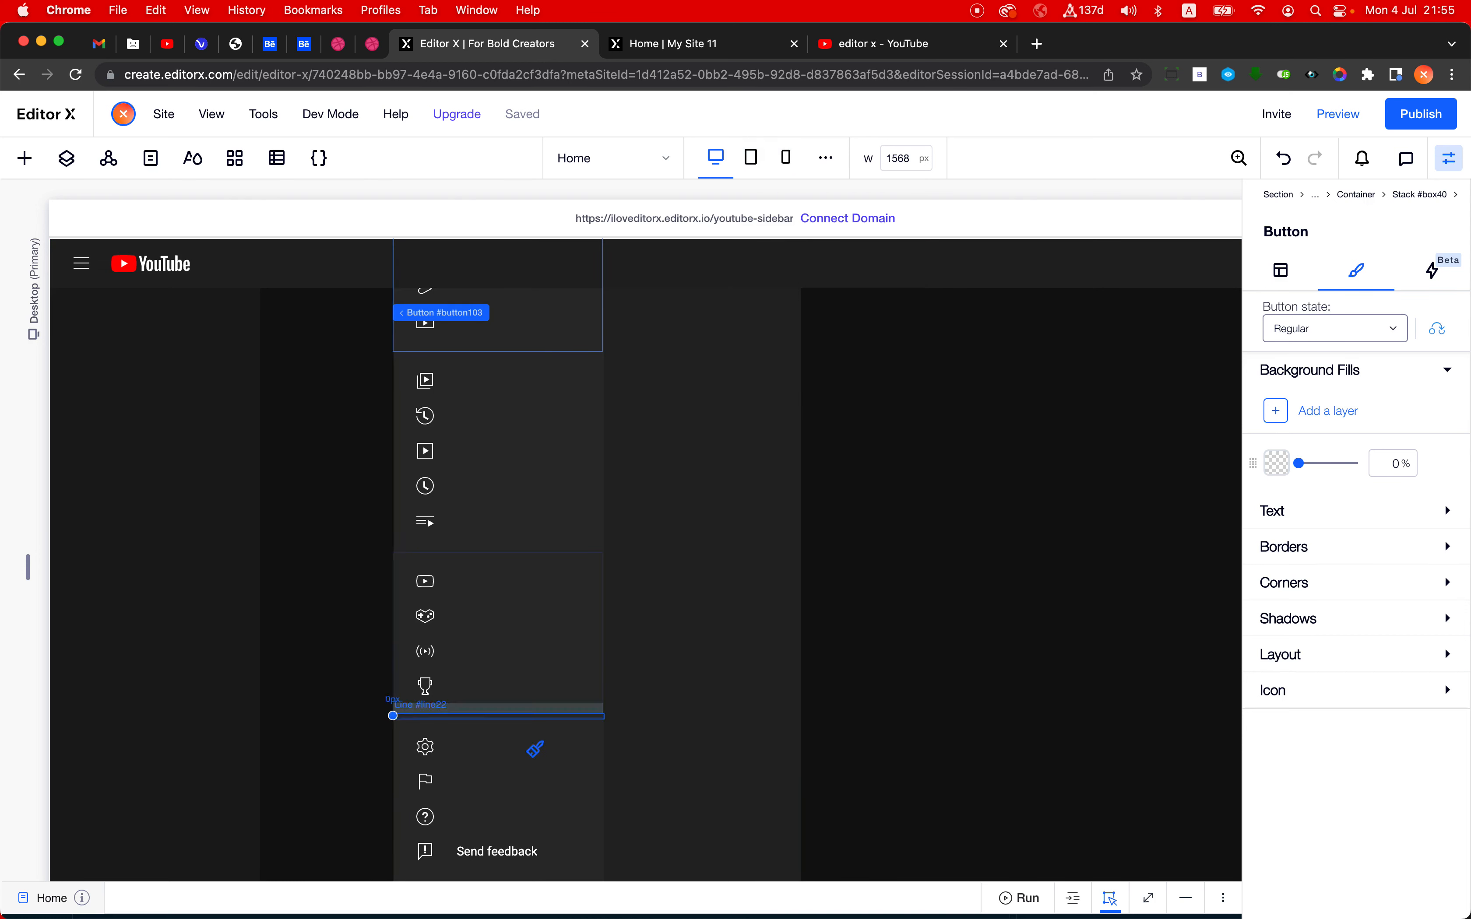
pyautogui.click(471, 850)
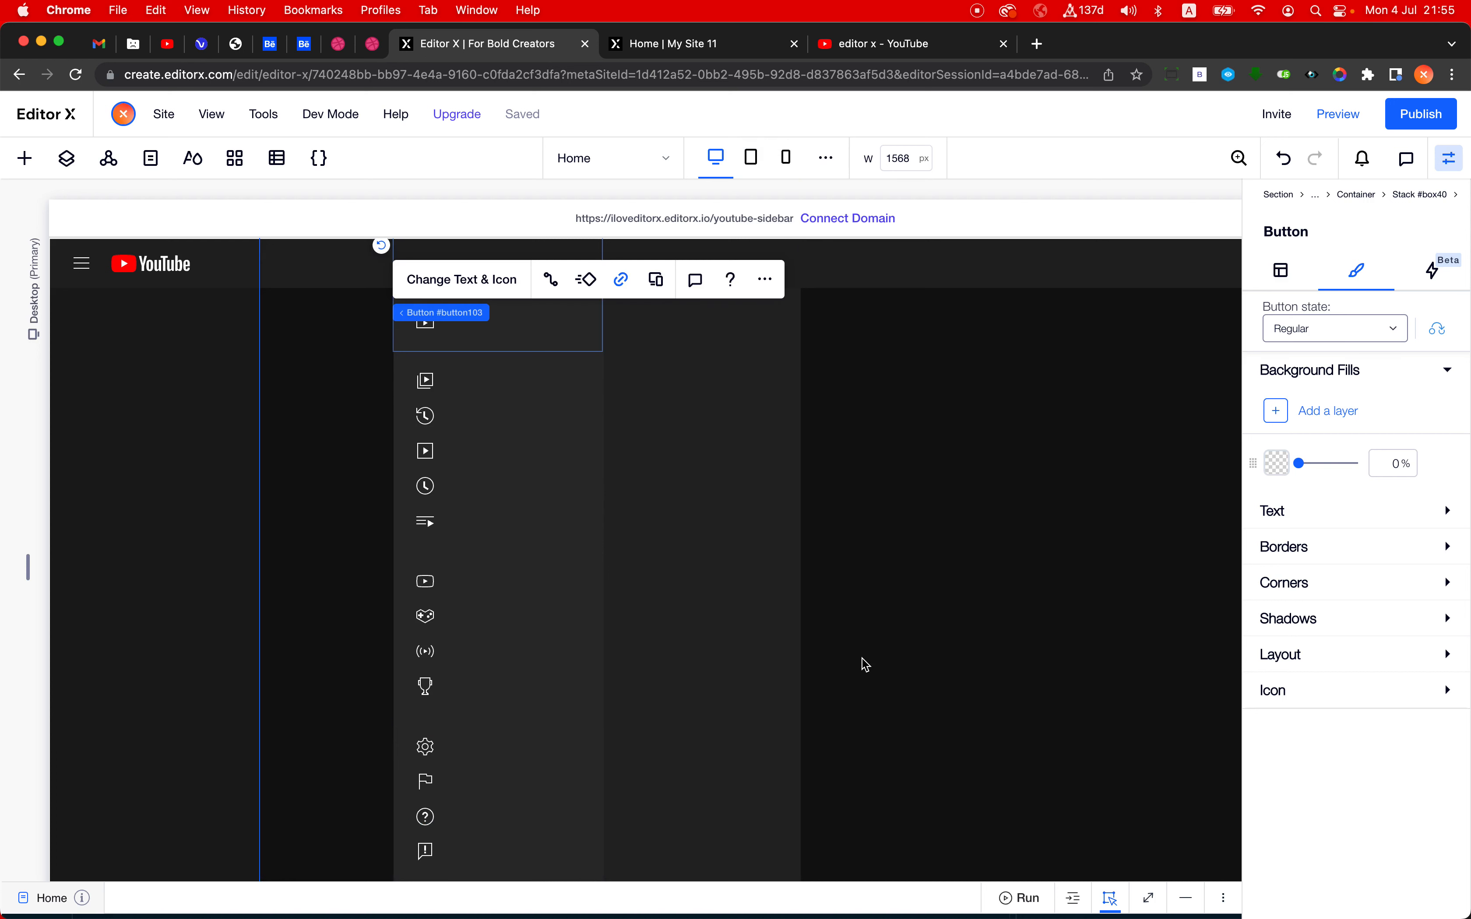
pyautogui.scroll(-3, 864, 666)
pyautogui.scroll(2, 864, 666)
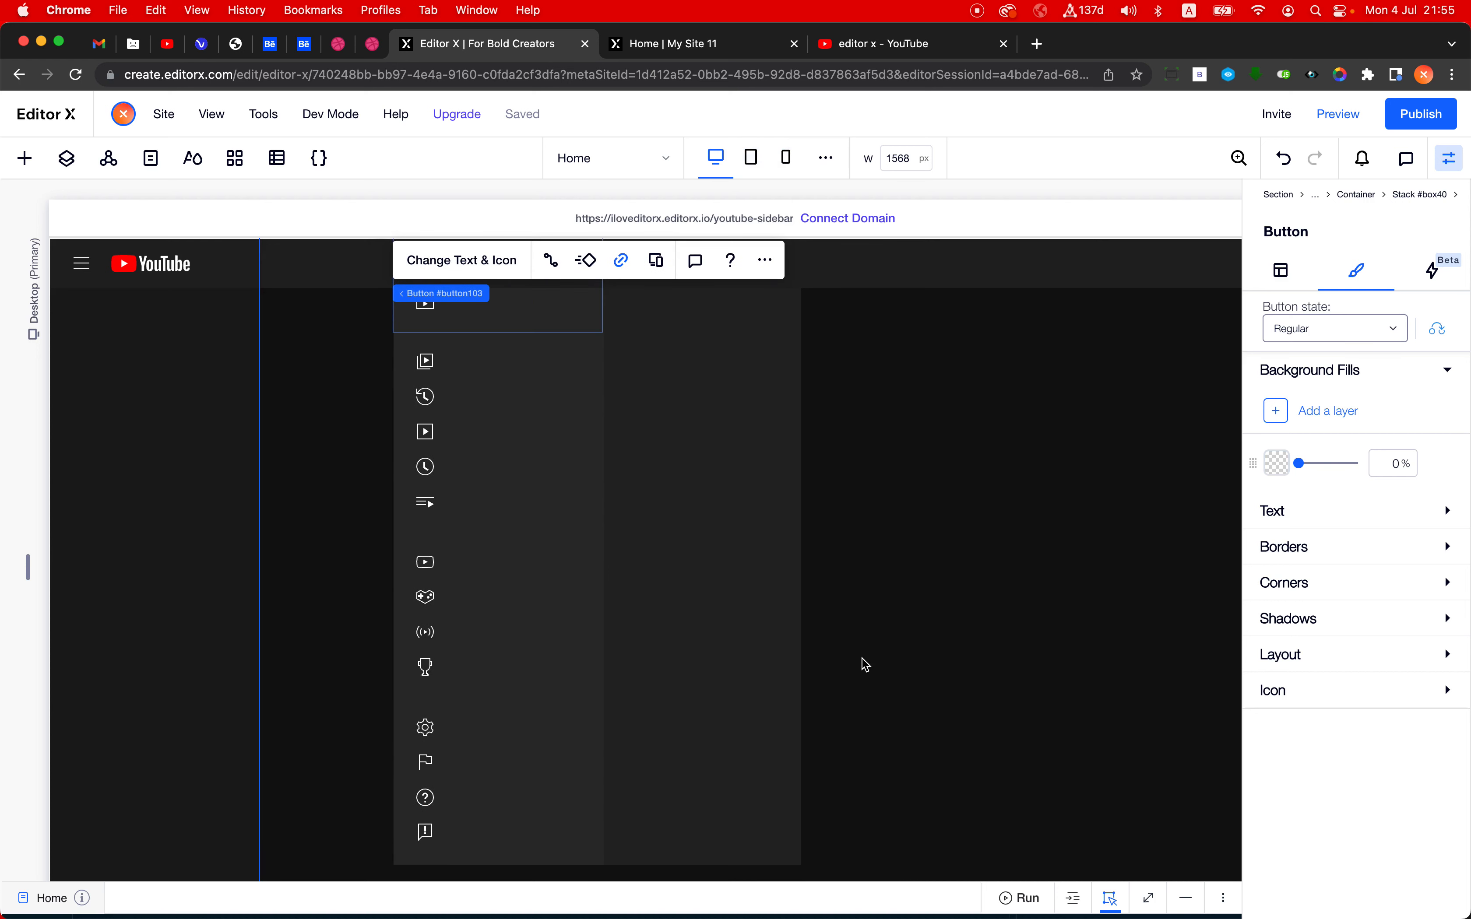
pyautogui.scroll(2, 866, 664)
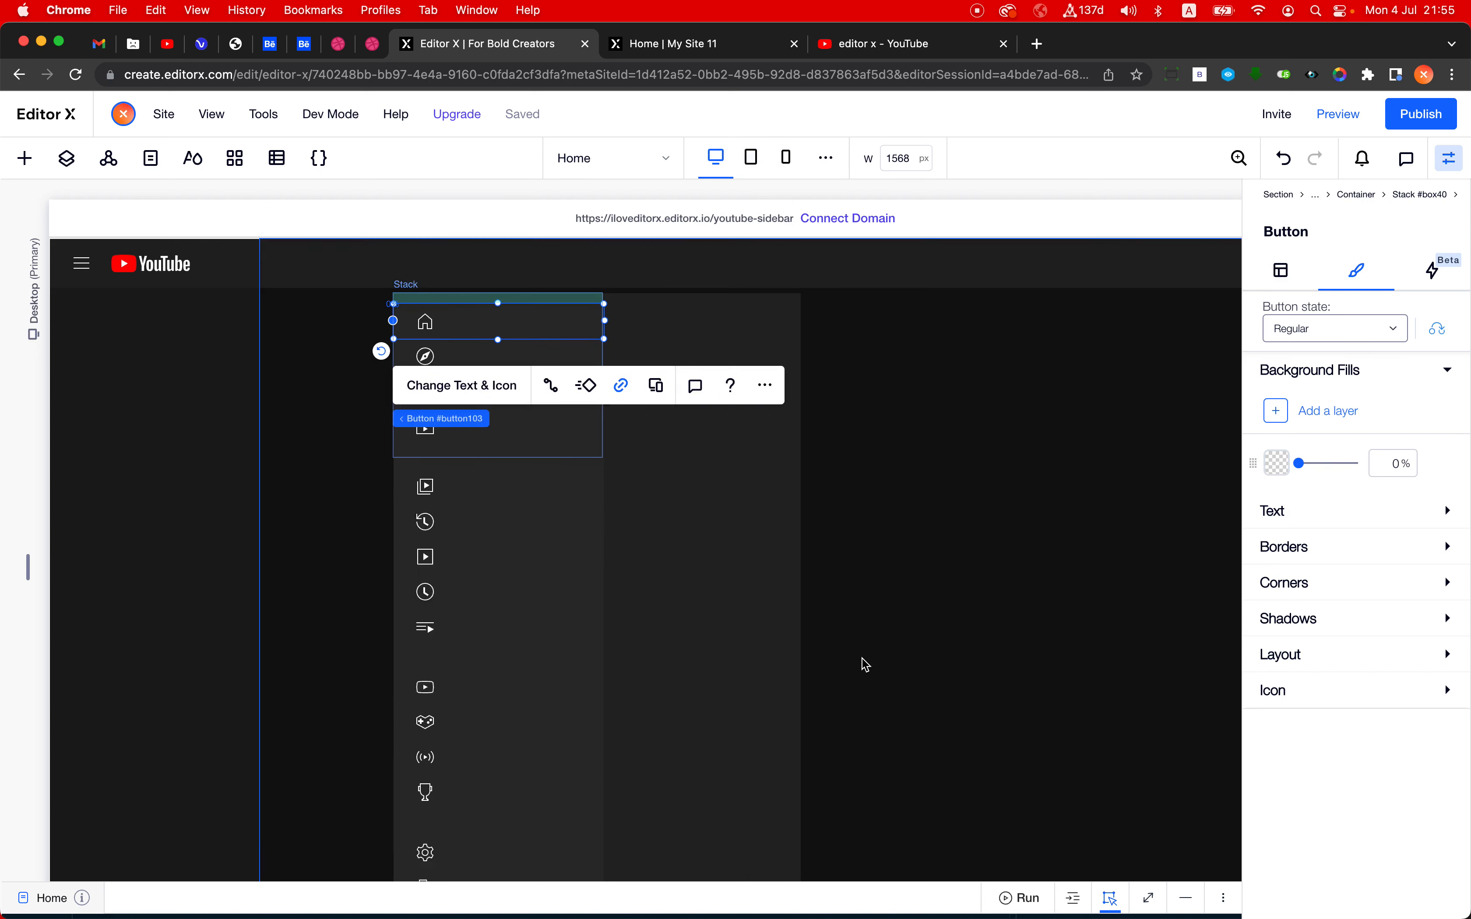
pyautogui.click(881, 380)
pyautogui.scroll(-3, 853, 499)
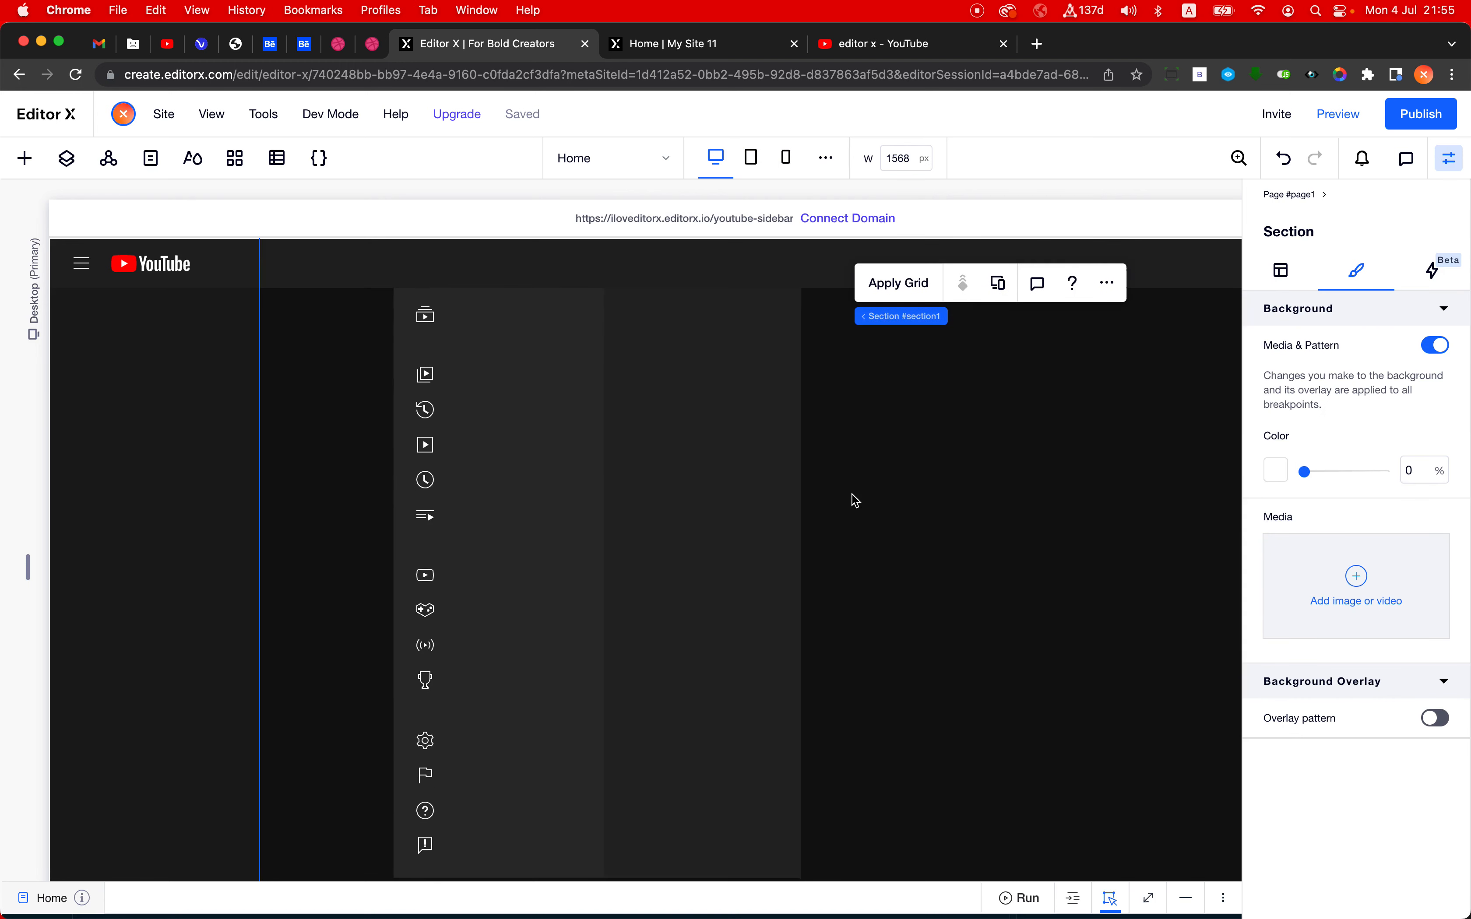
pyautogui.scroll(3, 855, 500)
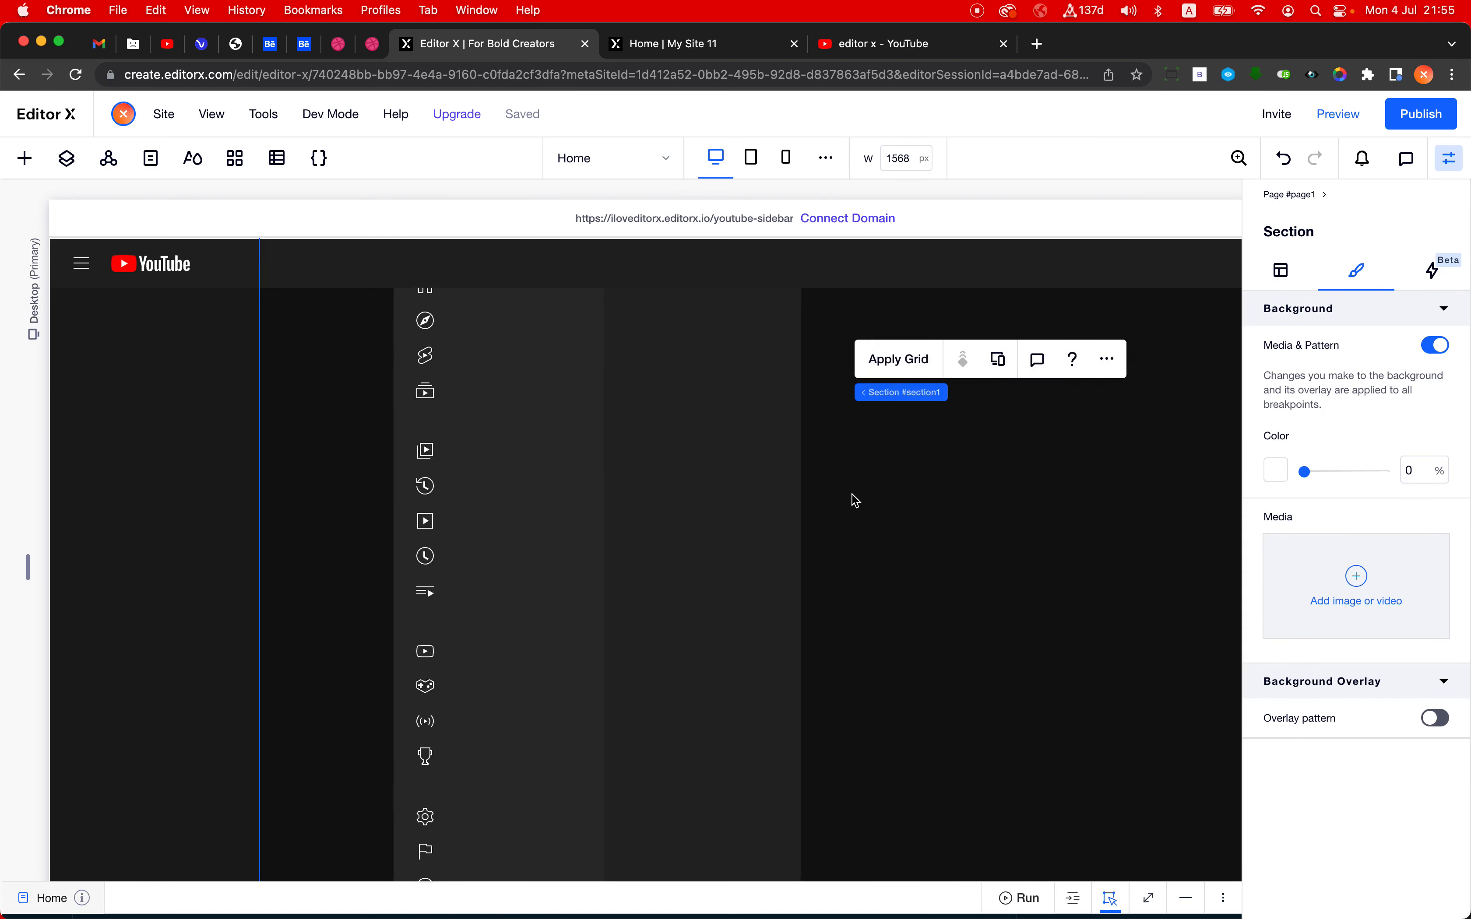
pyautogui.scroll(2, 854, 500)
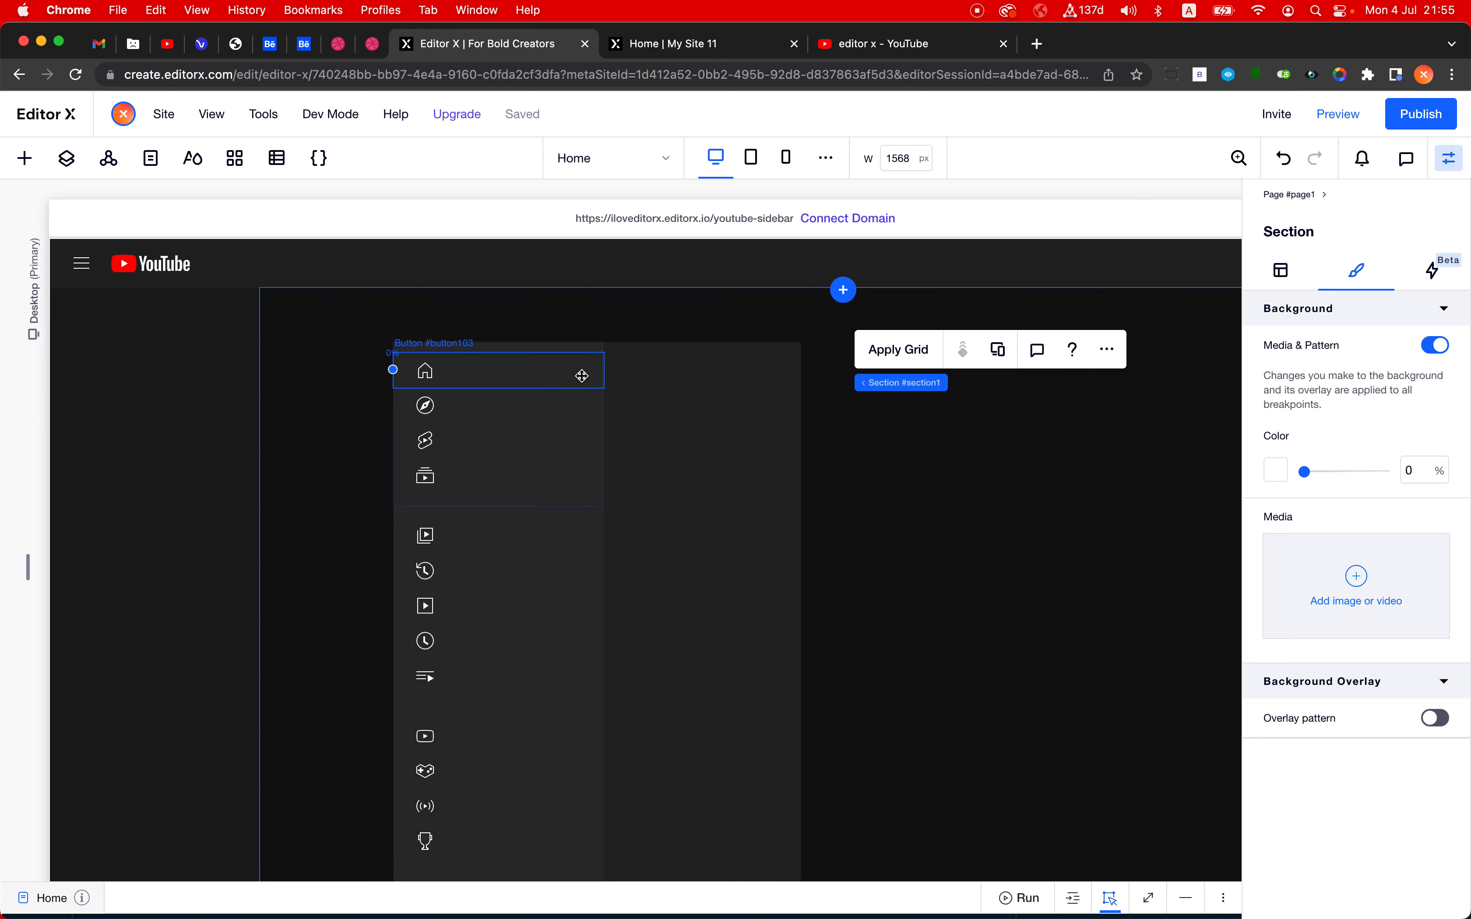
# - Set the fixed width of the container holding the icon stacks in the small sidebar state to 70 px
pyautogui.click(572, 504)
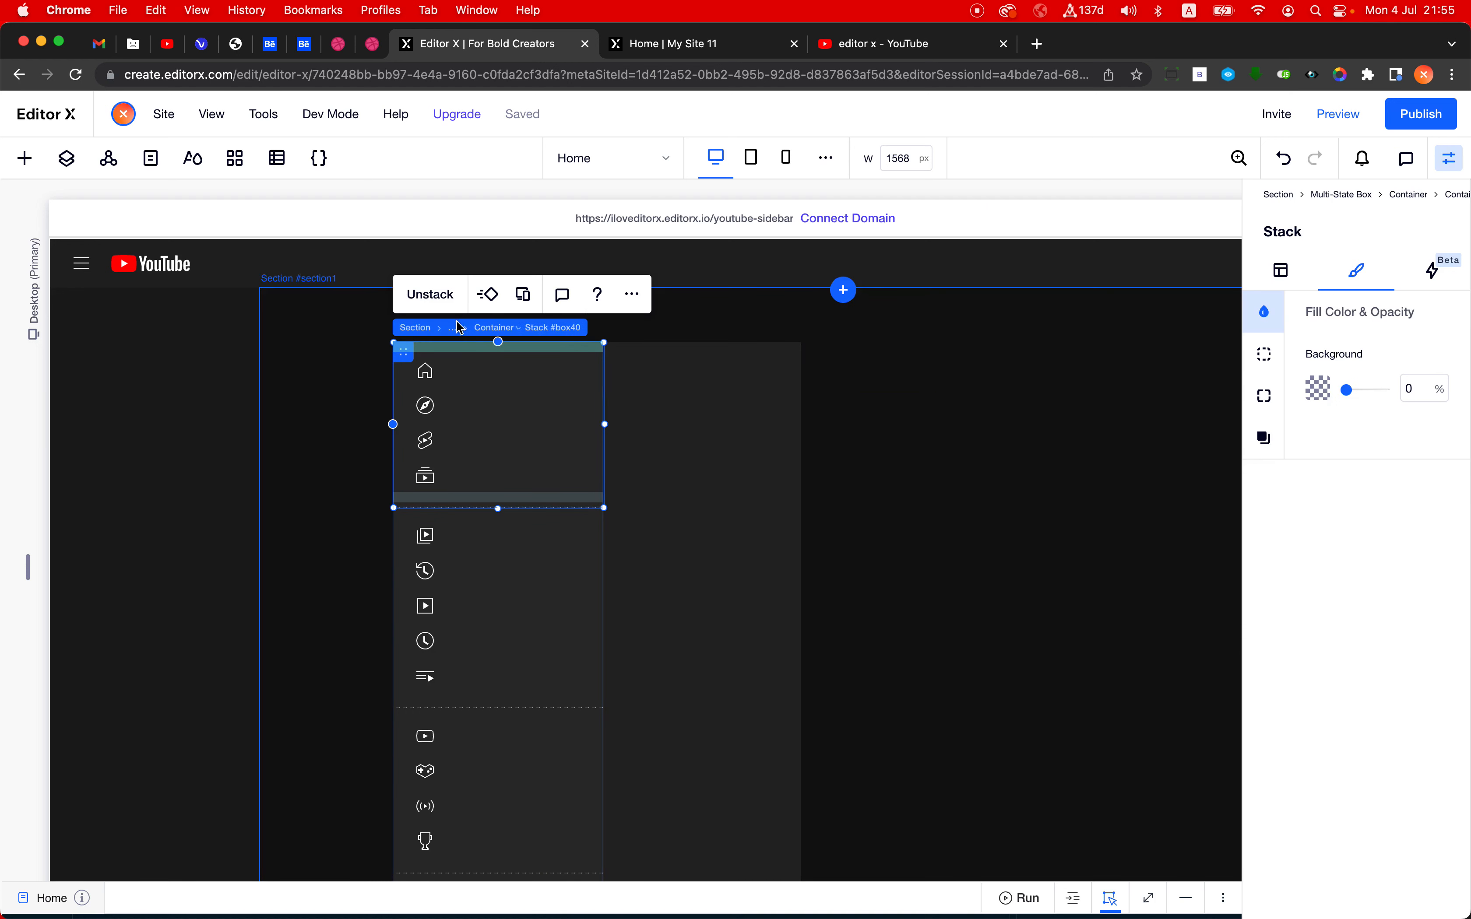
pyautogui.click(517, 333)
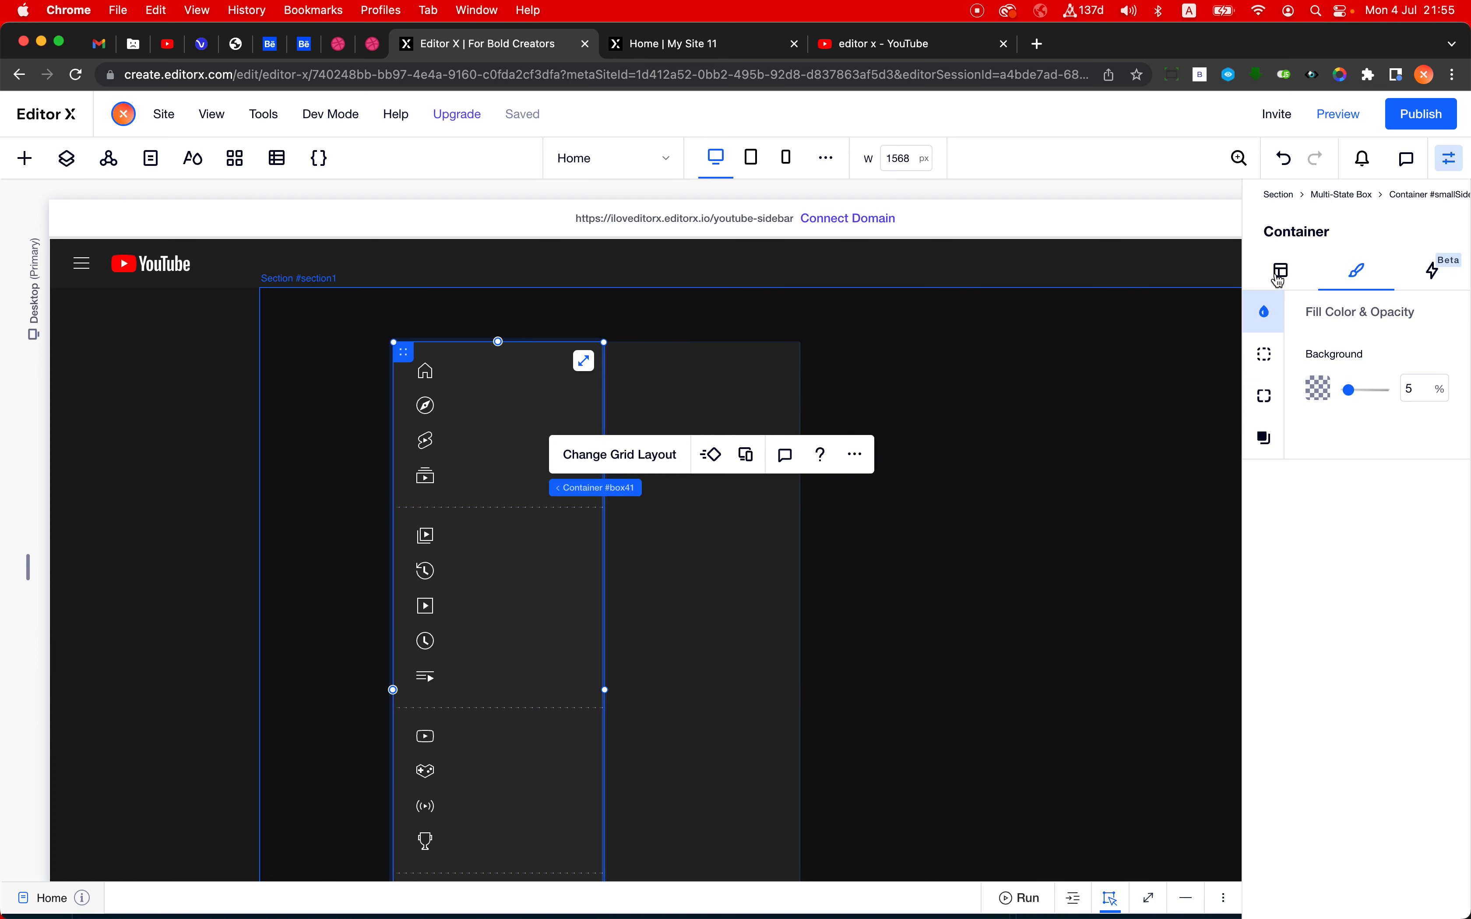
pyautogui.click(1278, 281)
pyautogui.click(1315, 483)
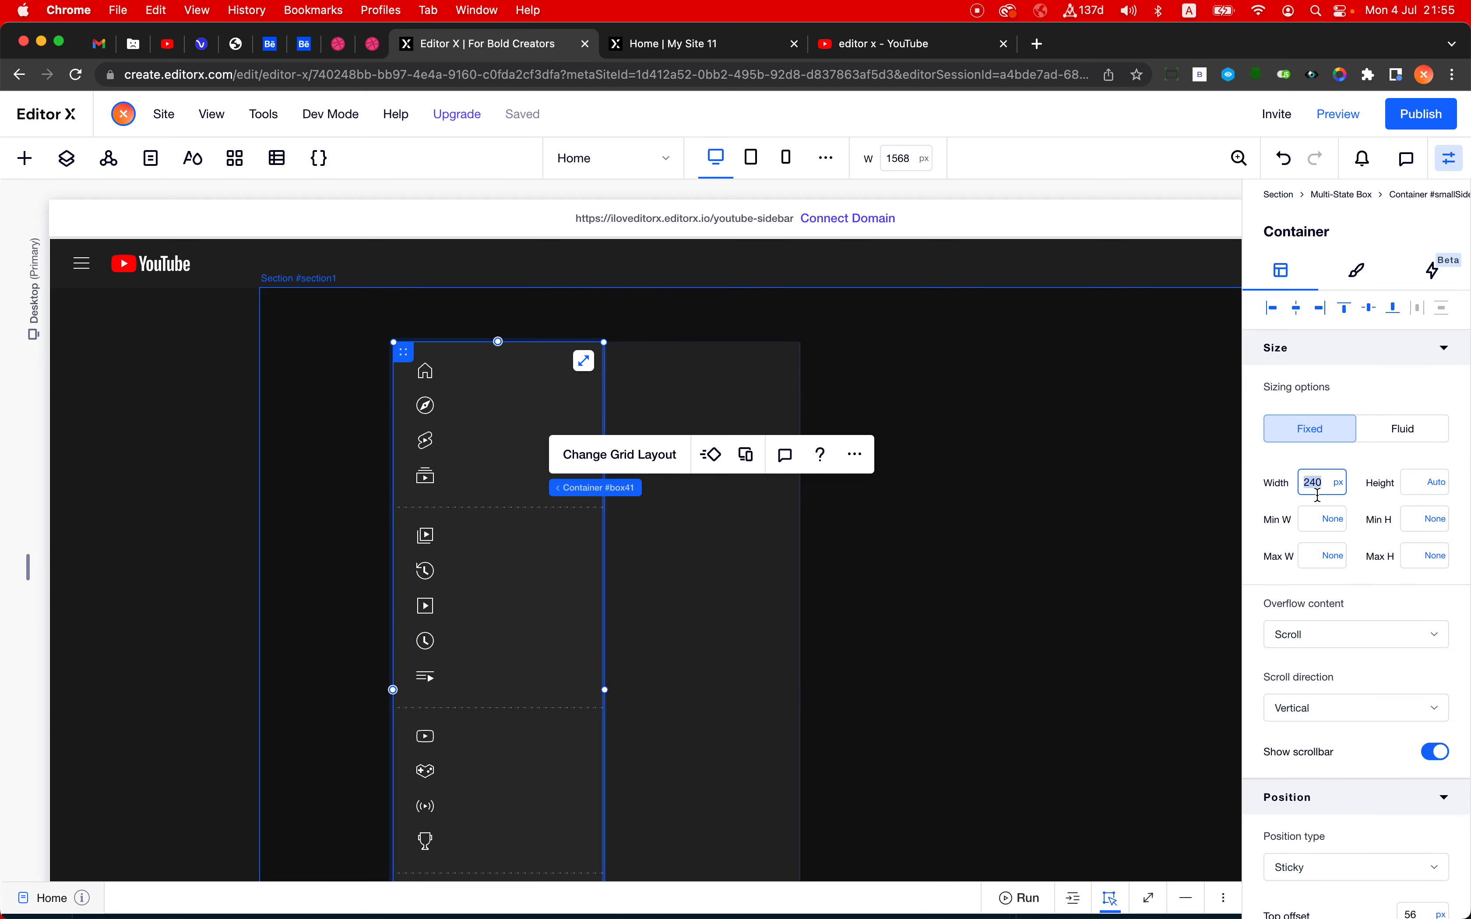
pyautogui.write('70')
pyautogui.press('Return')
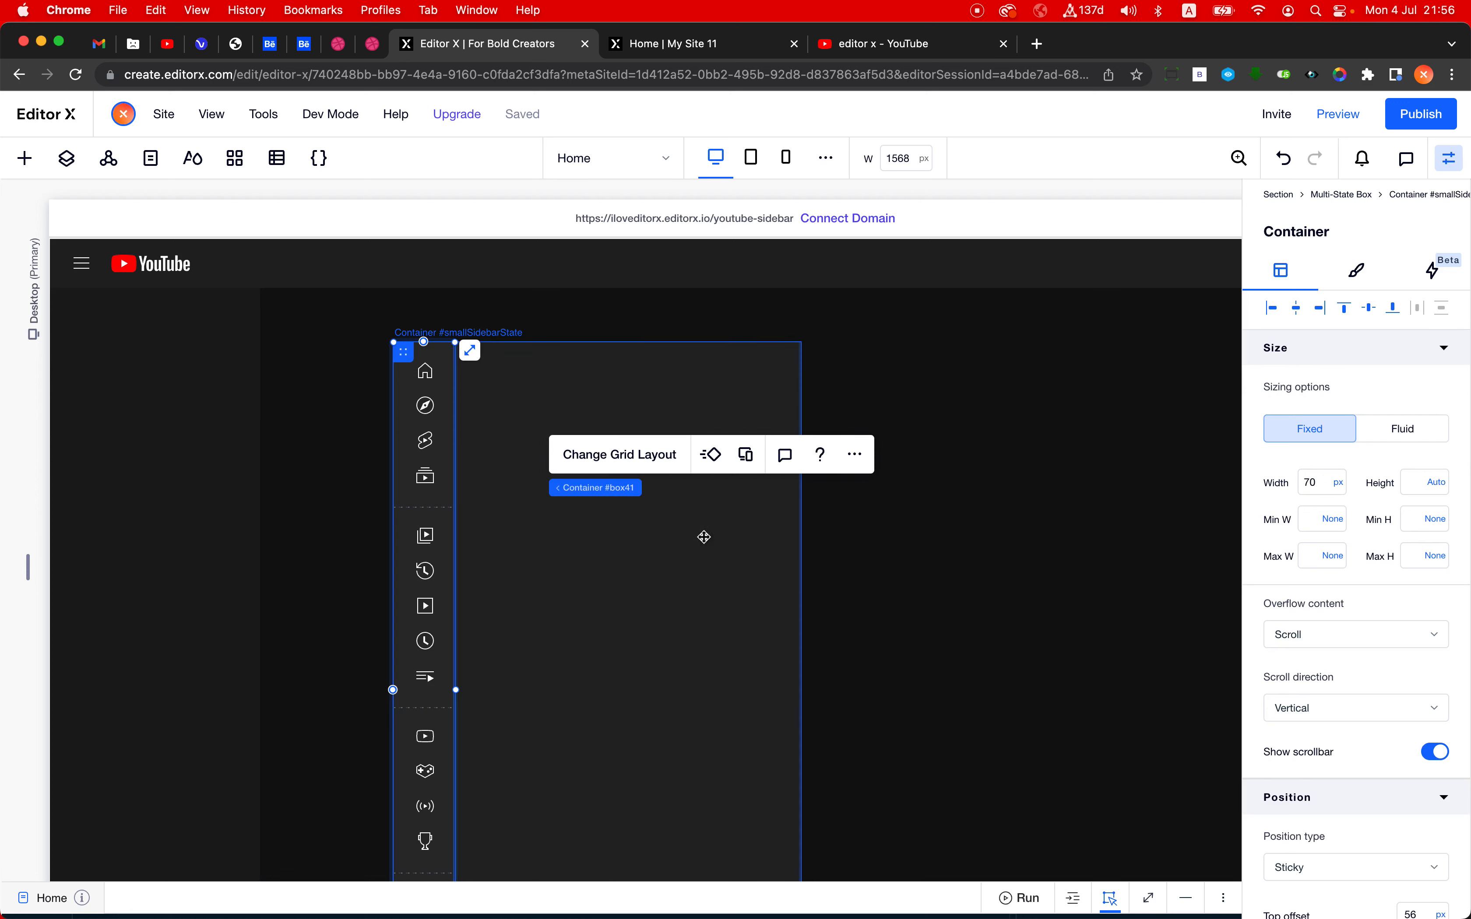
# - Show element names instead of IDs in the layer list and select the Sticky Container inside the Vertical Section
pyautogui.moveTo(652, 492)
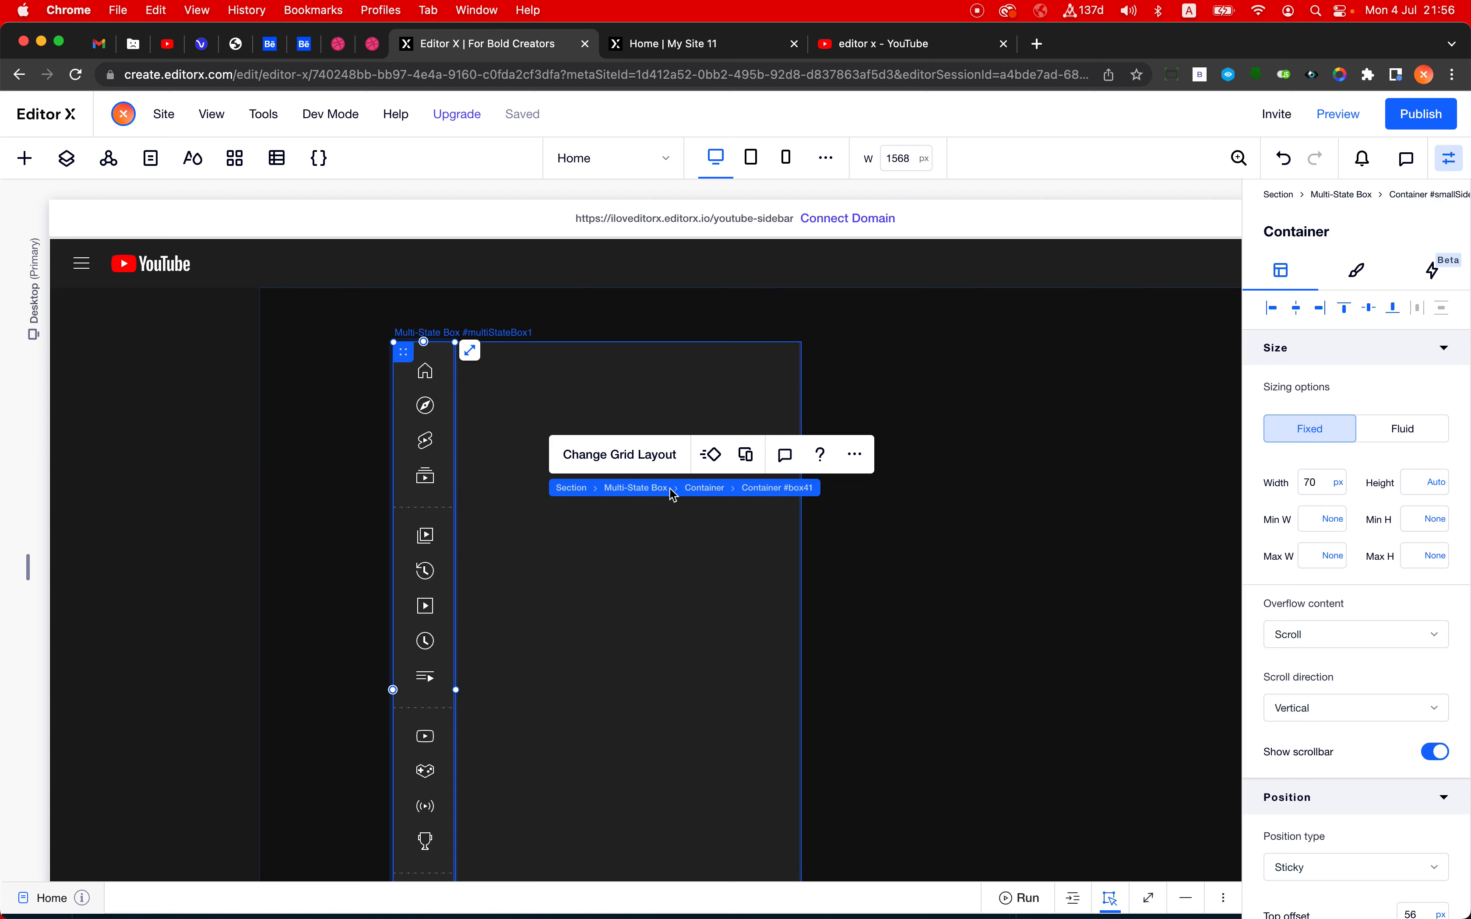
pyautogui.click(636, 488)
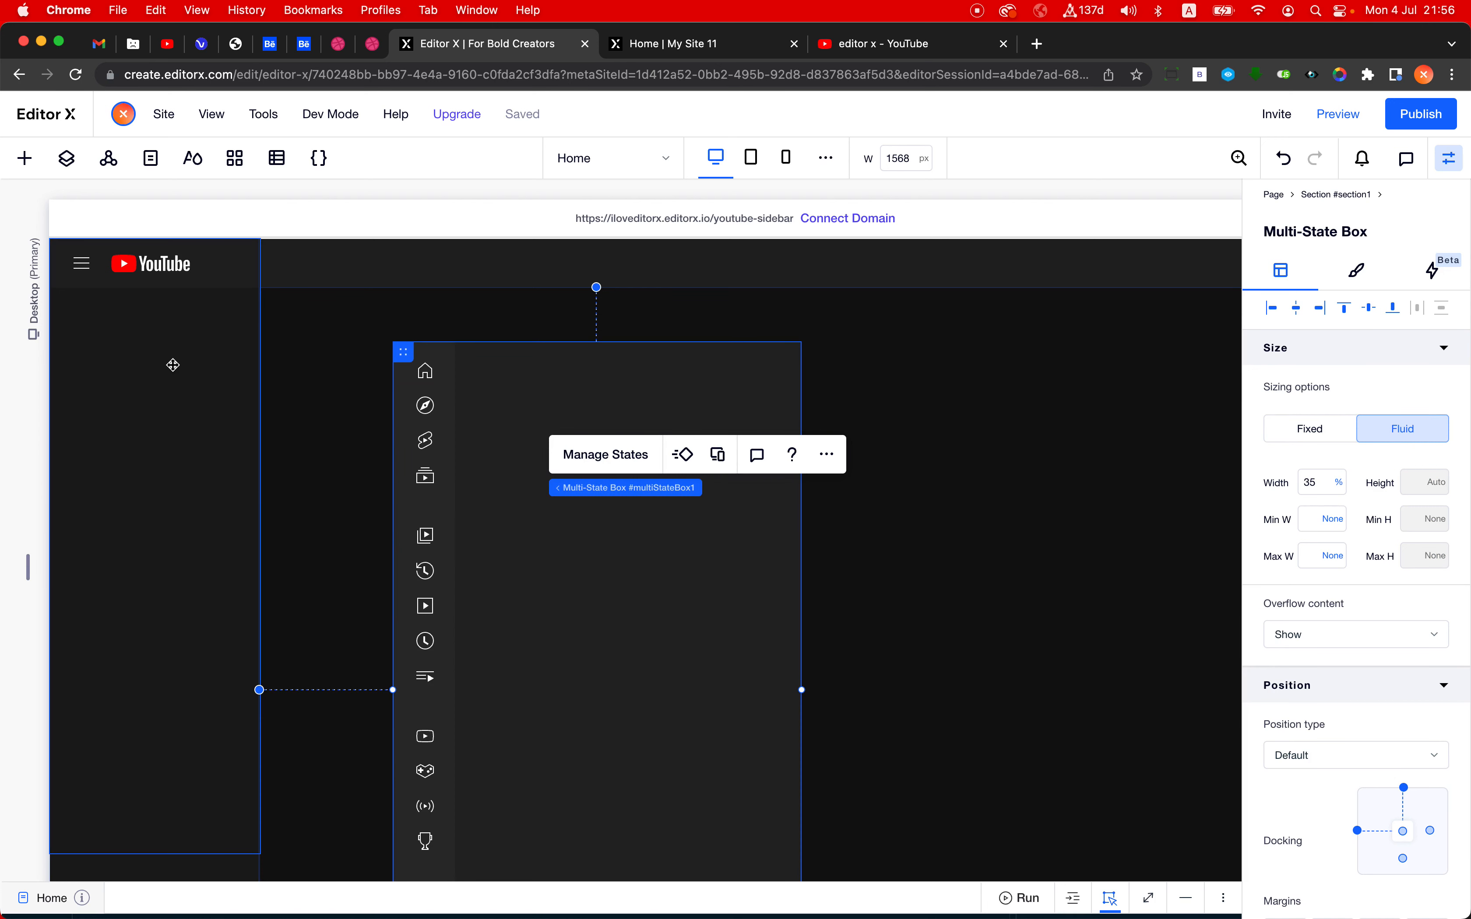
pyautogui.click(66, 158)
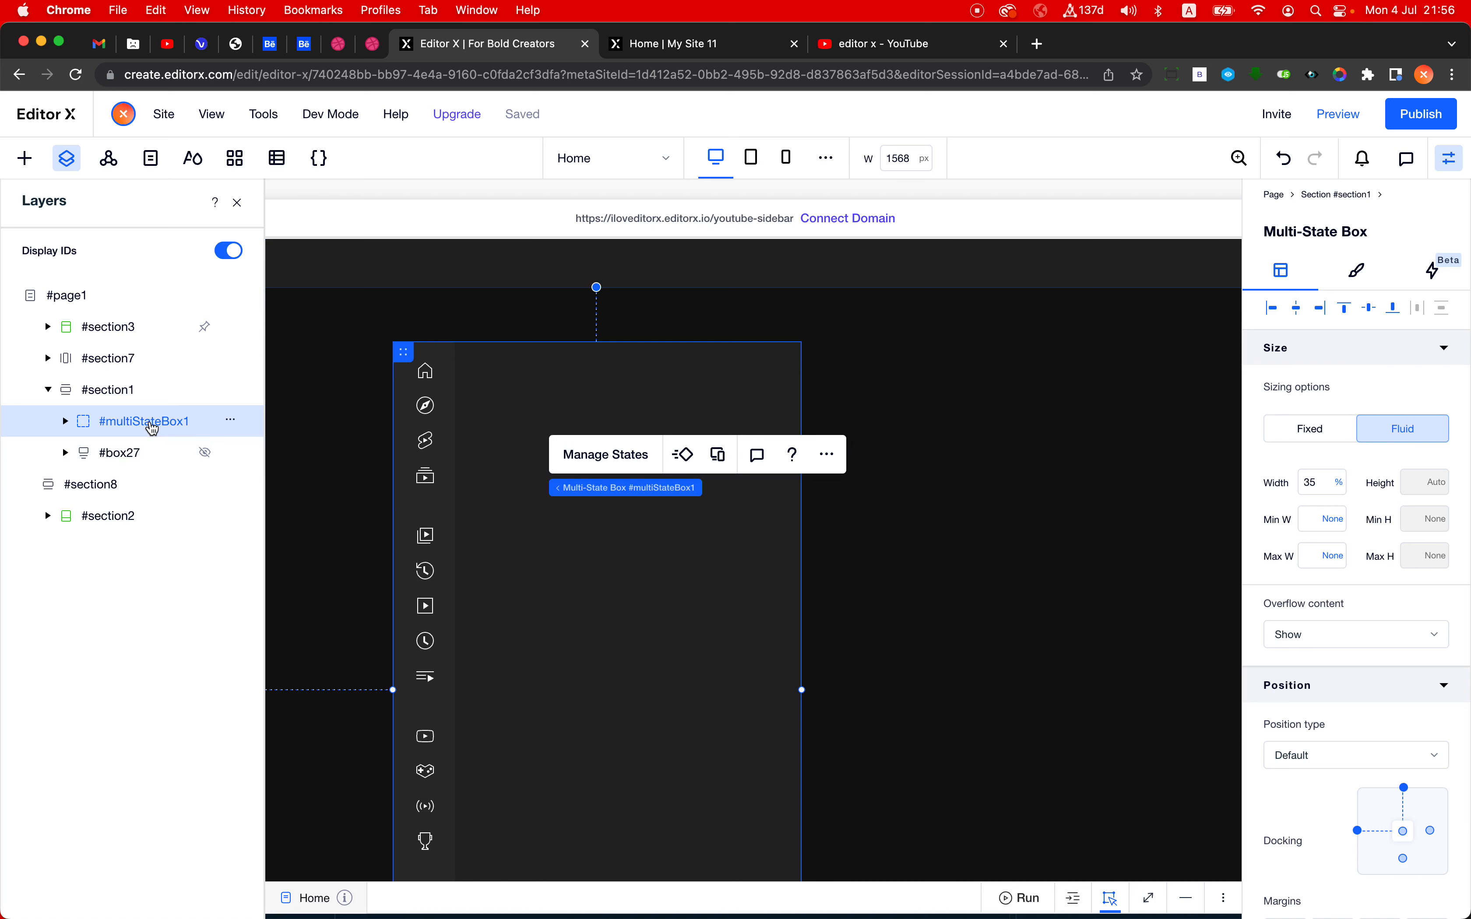
pyautogui.click(48, 358)
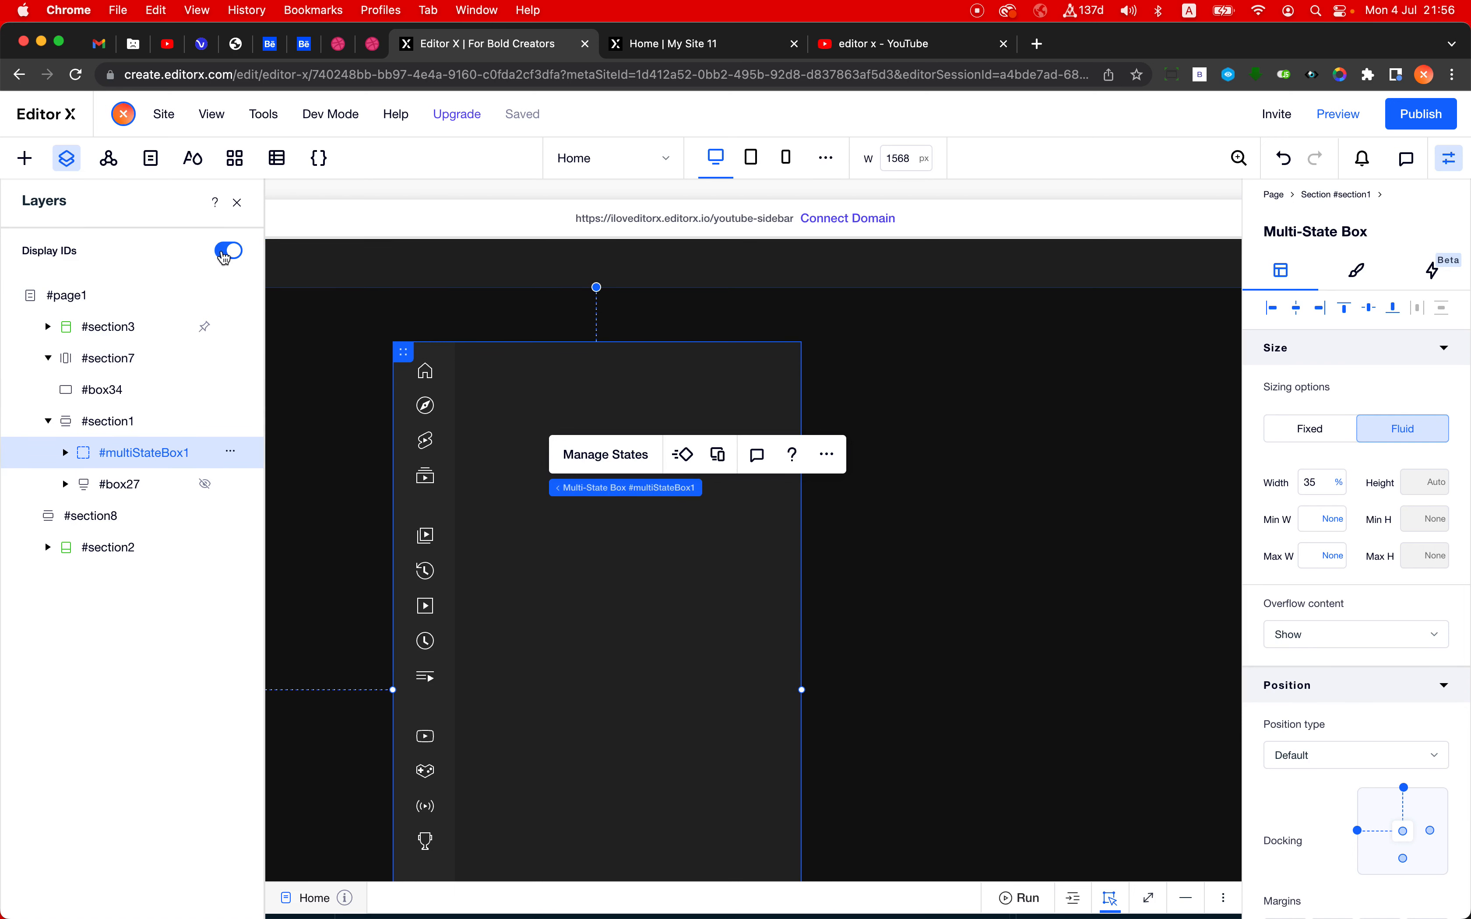
pyautogui.click(229, 250)
pyautogui.click(140, 390)
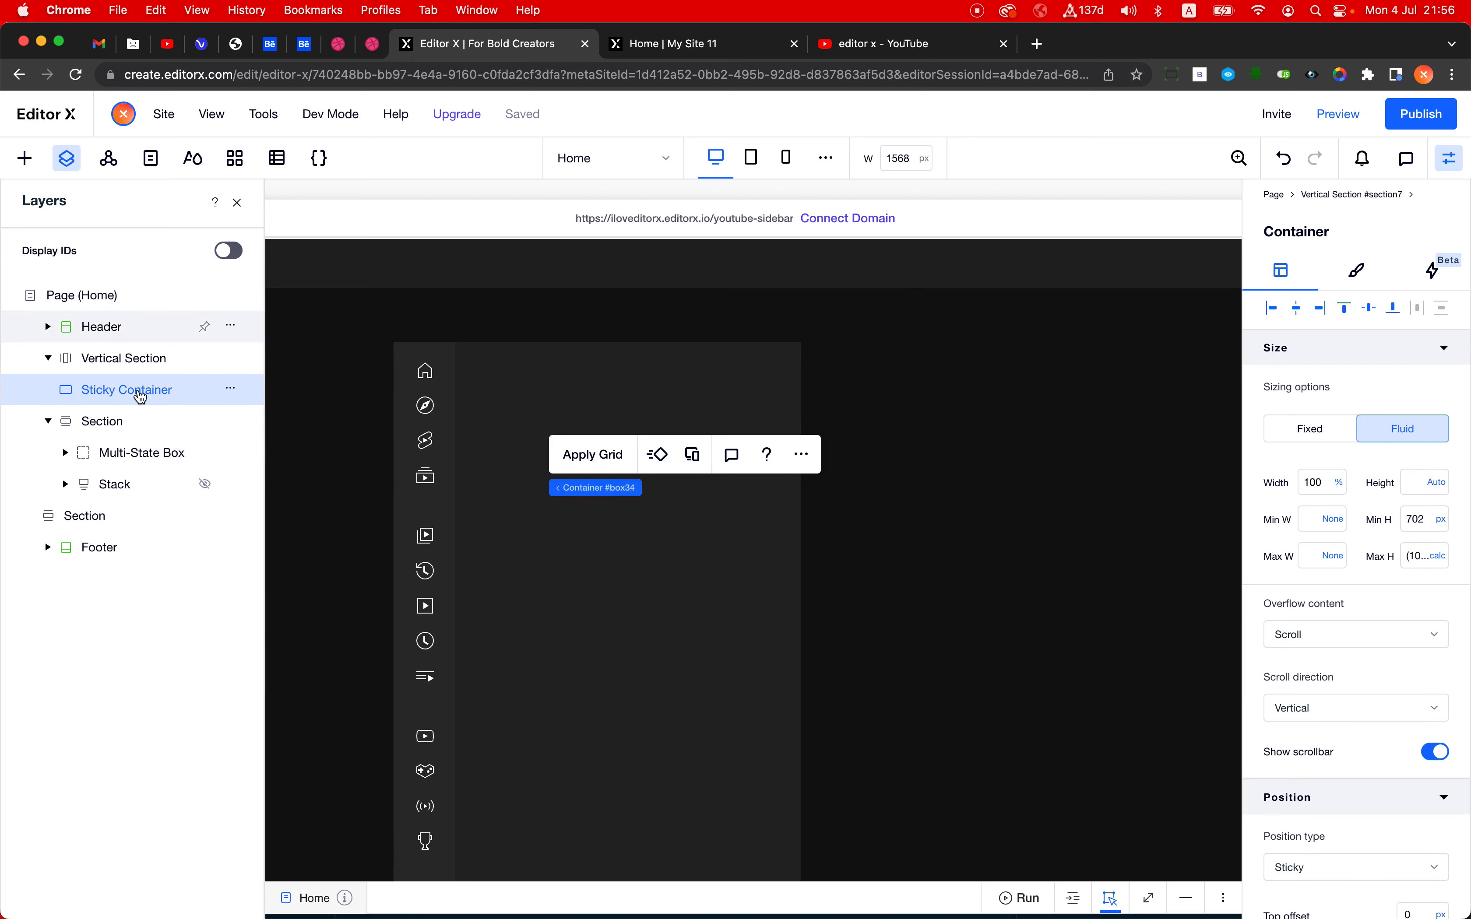
pyautogui.click(238, 202)
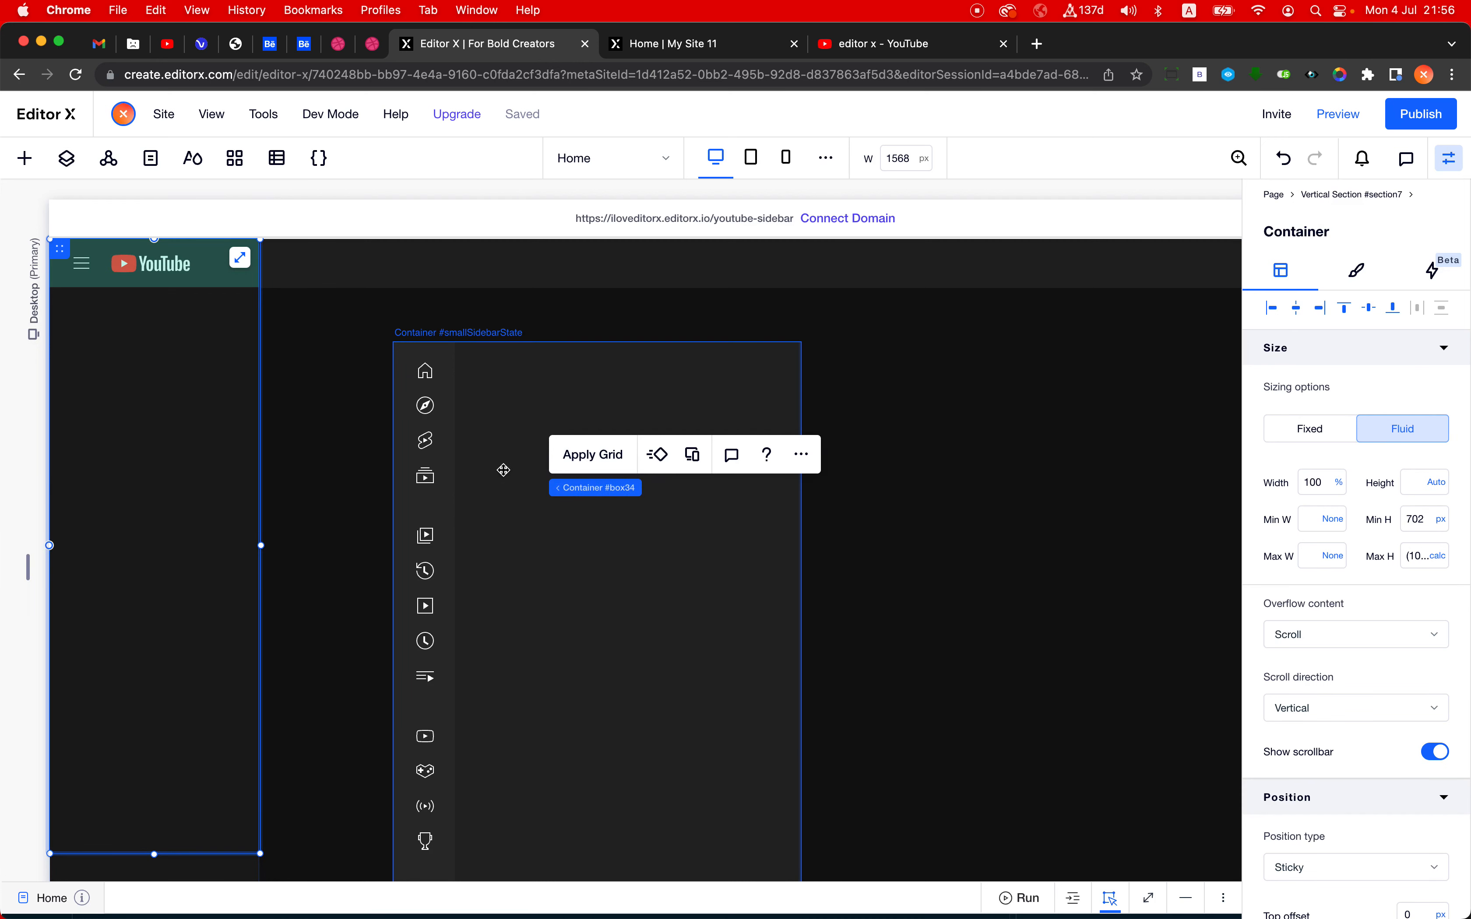
# - Move the whole multi-state box from the main section into the sticky container of the vertical section
pyautogui.click(508, 444)
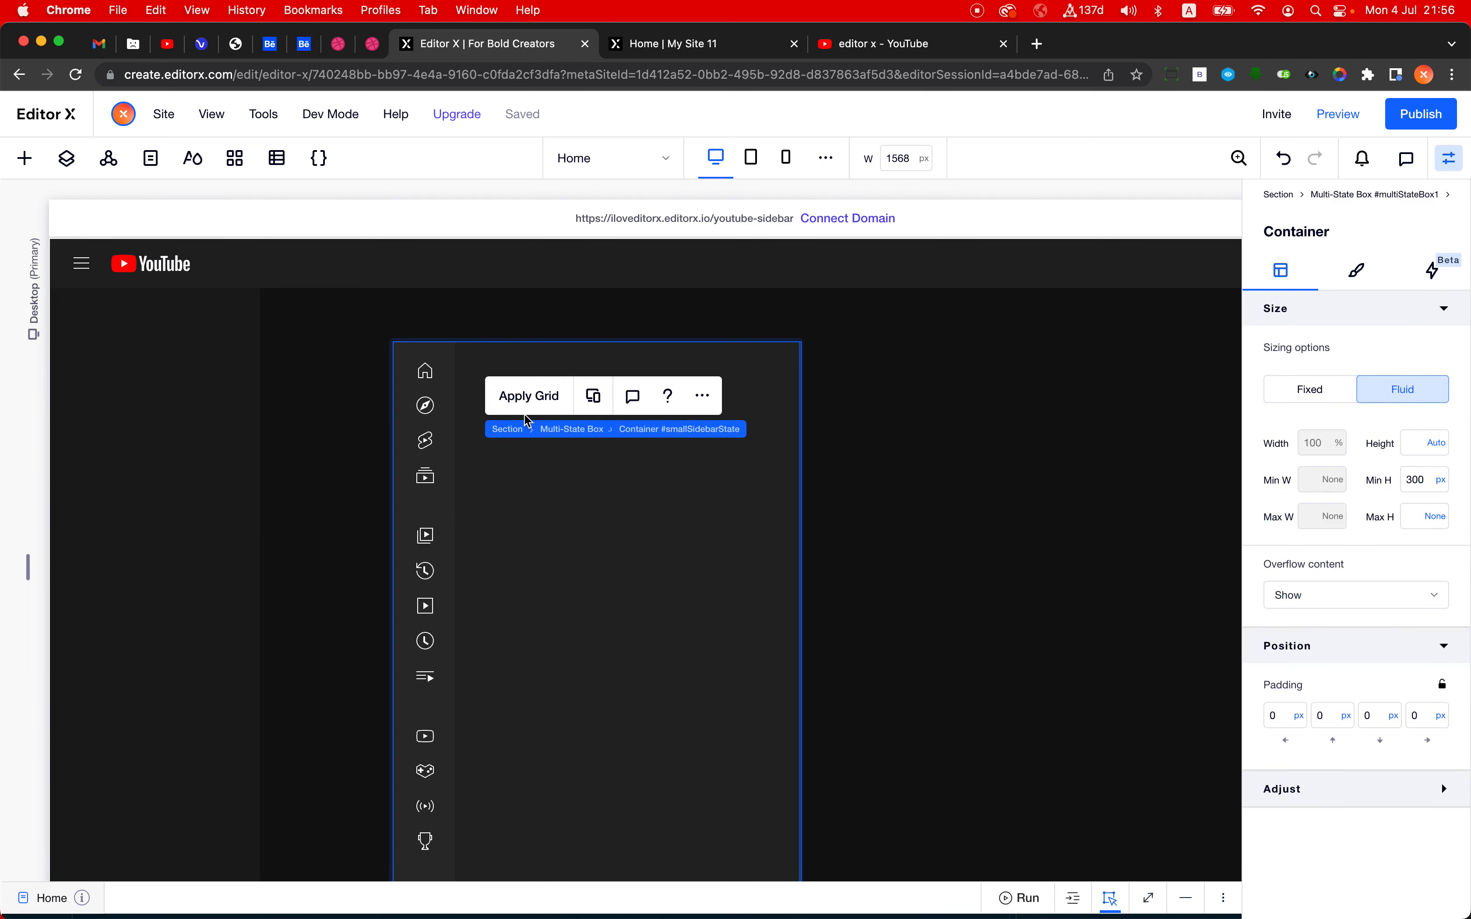
pyautogui.click(574, 432)
pyautogui.moveTo(400, 355); pyautogui.dragTo(161, 359)
pyautogui.moveTo(440, 406); pyautogui.dragTo(602, 420)
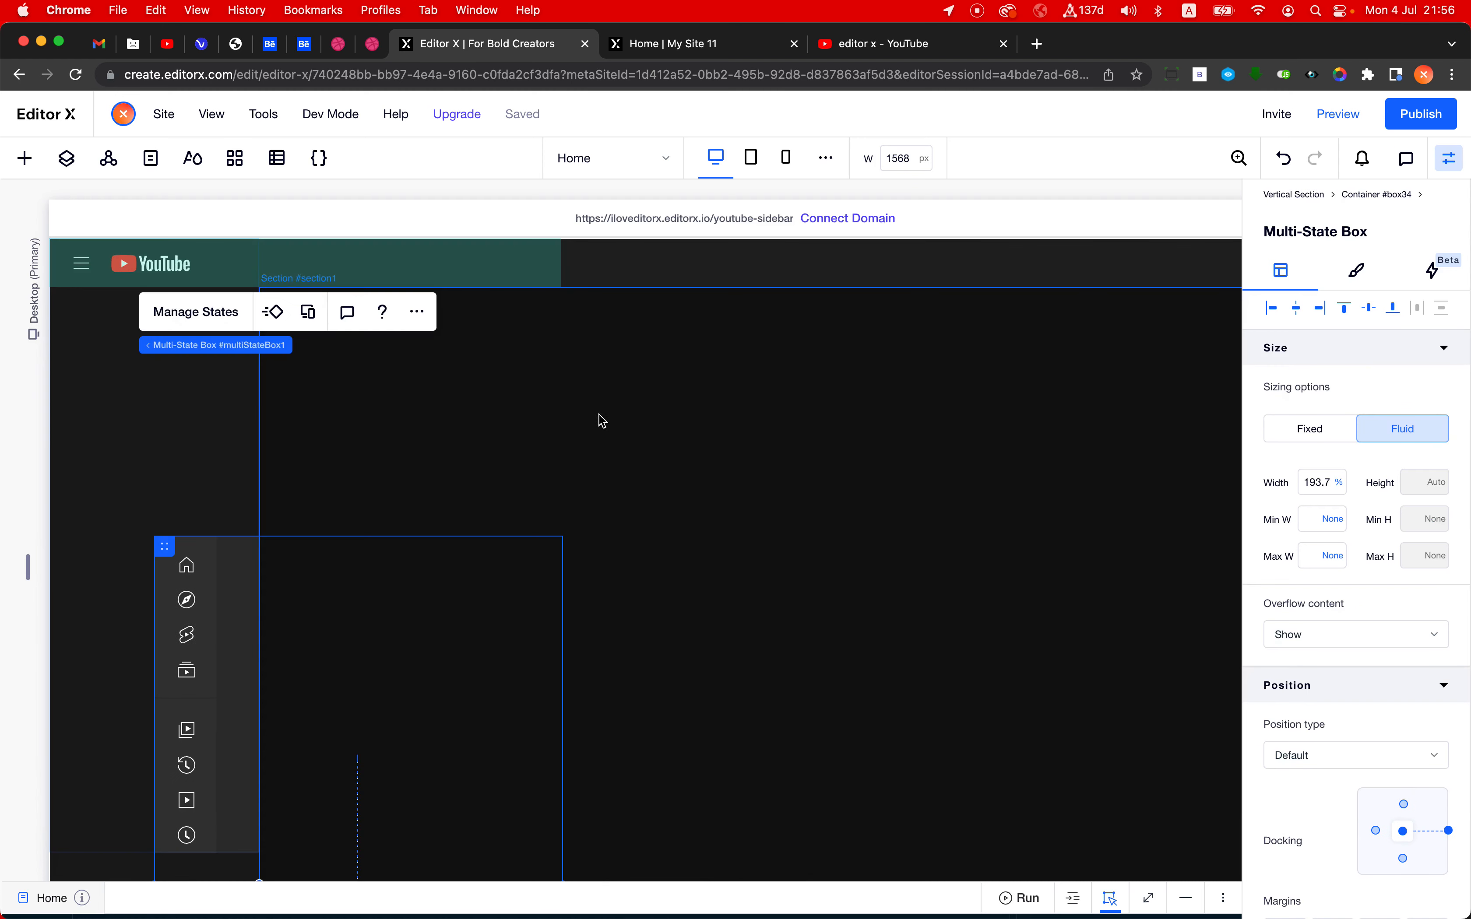
# - Dock the multi-state box to the top and align it with the sticky container's top edge
pyautogui.click(1449, 831)
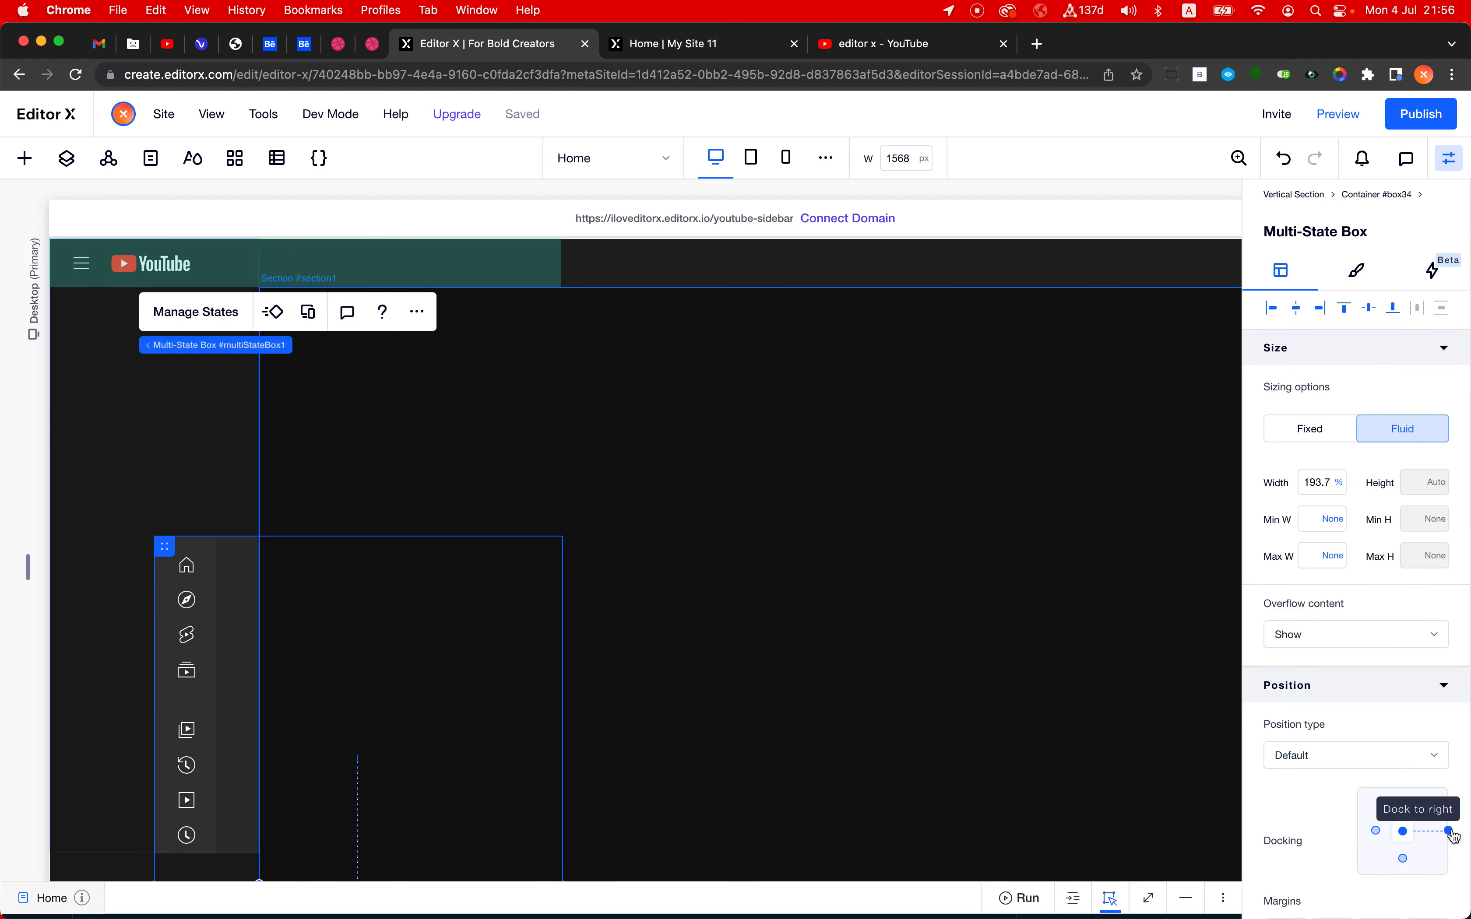
pyautogui.click(1375, 830)
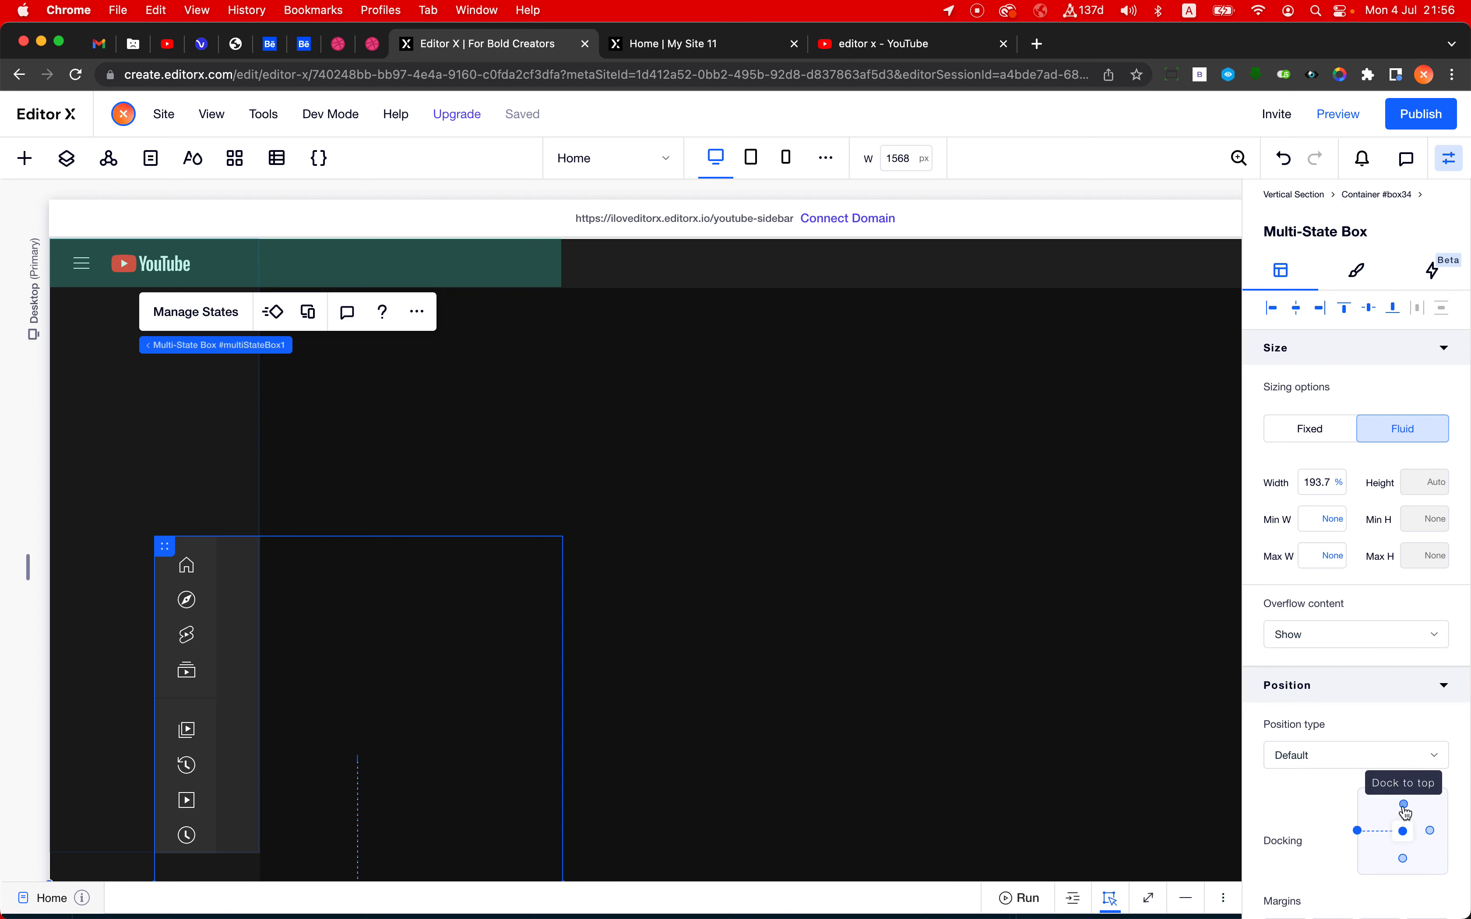
pyautogui.click(1403, 804)
pyautogui.click(1319, 308)
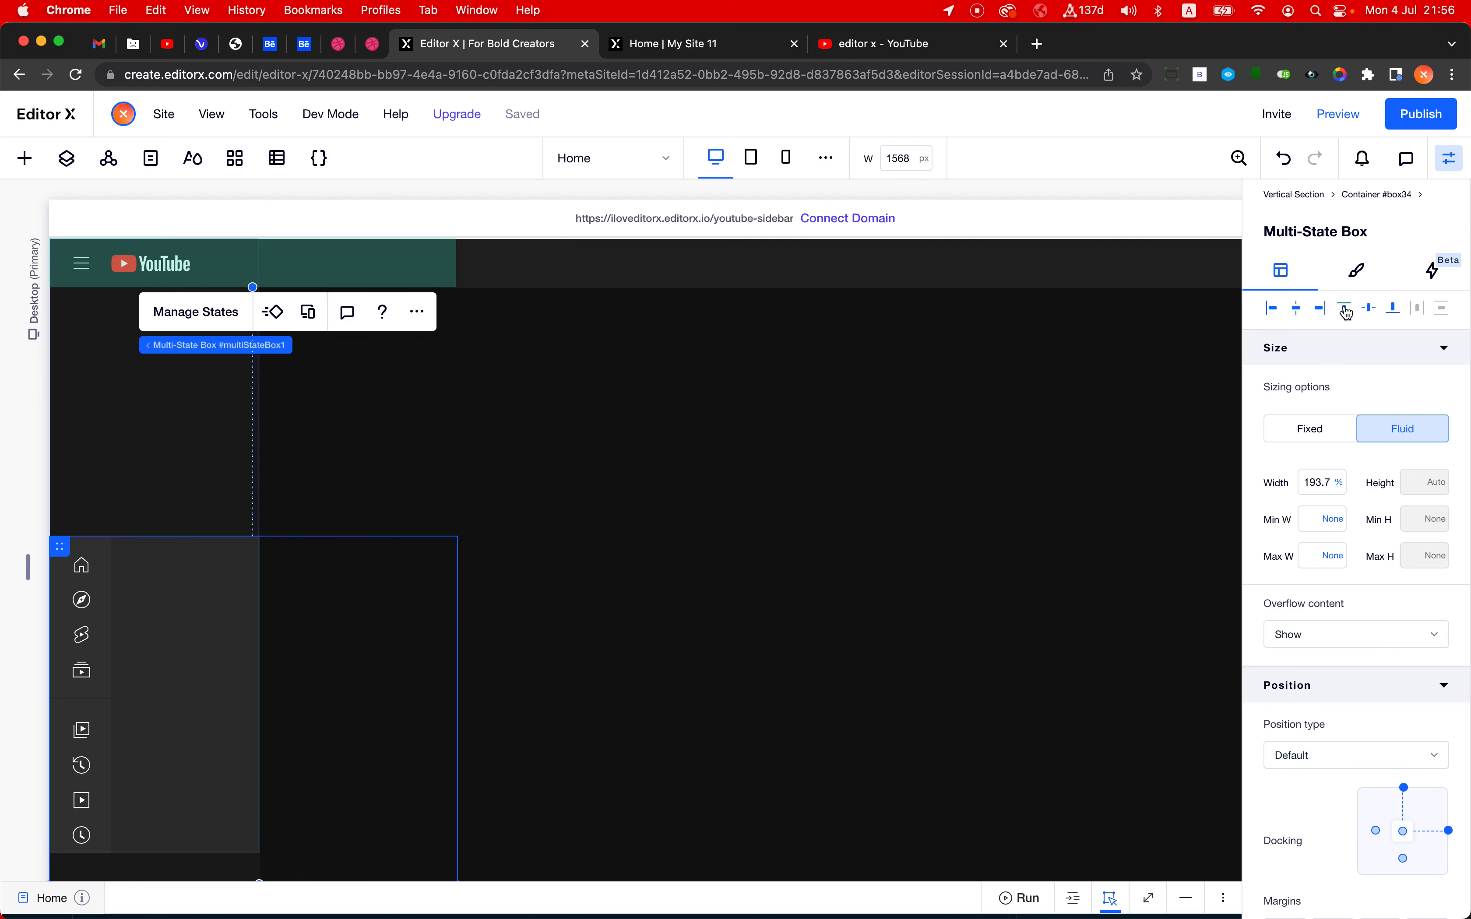
# - Set the multi-state box's fluid width to 100%
pyautogui.click(1319, 482)
pyautogui.write('100')
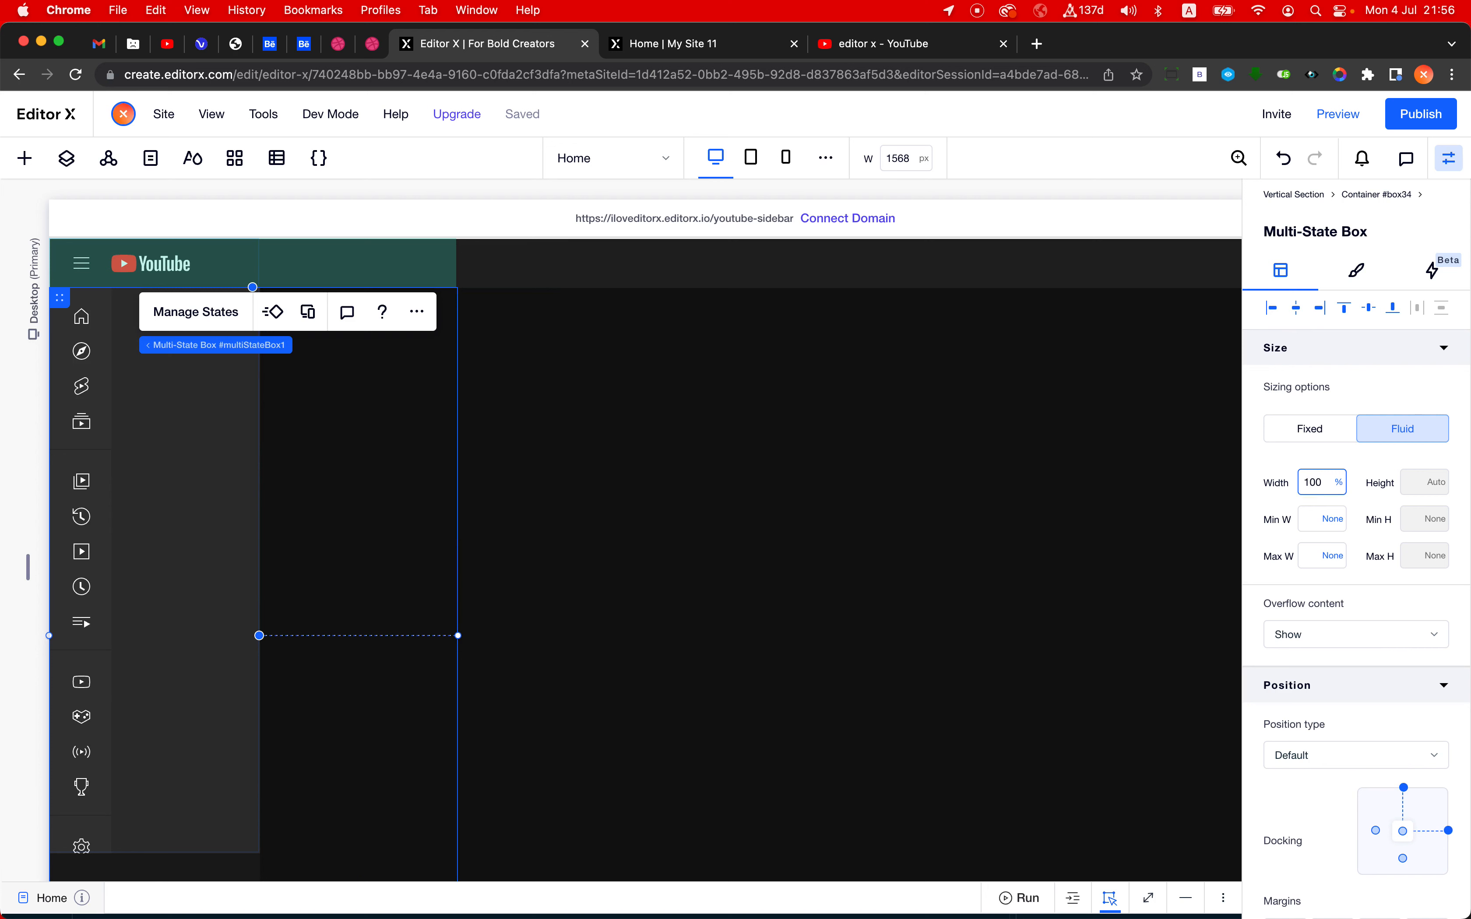
pyautogui.press('Return')
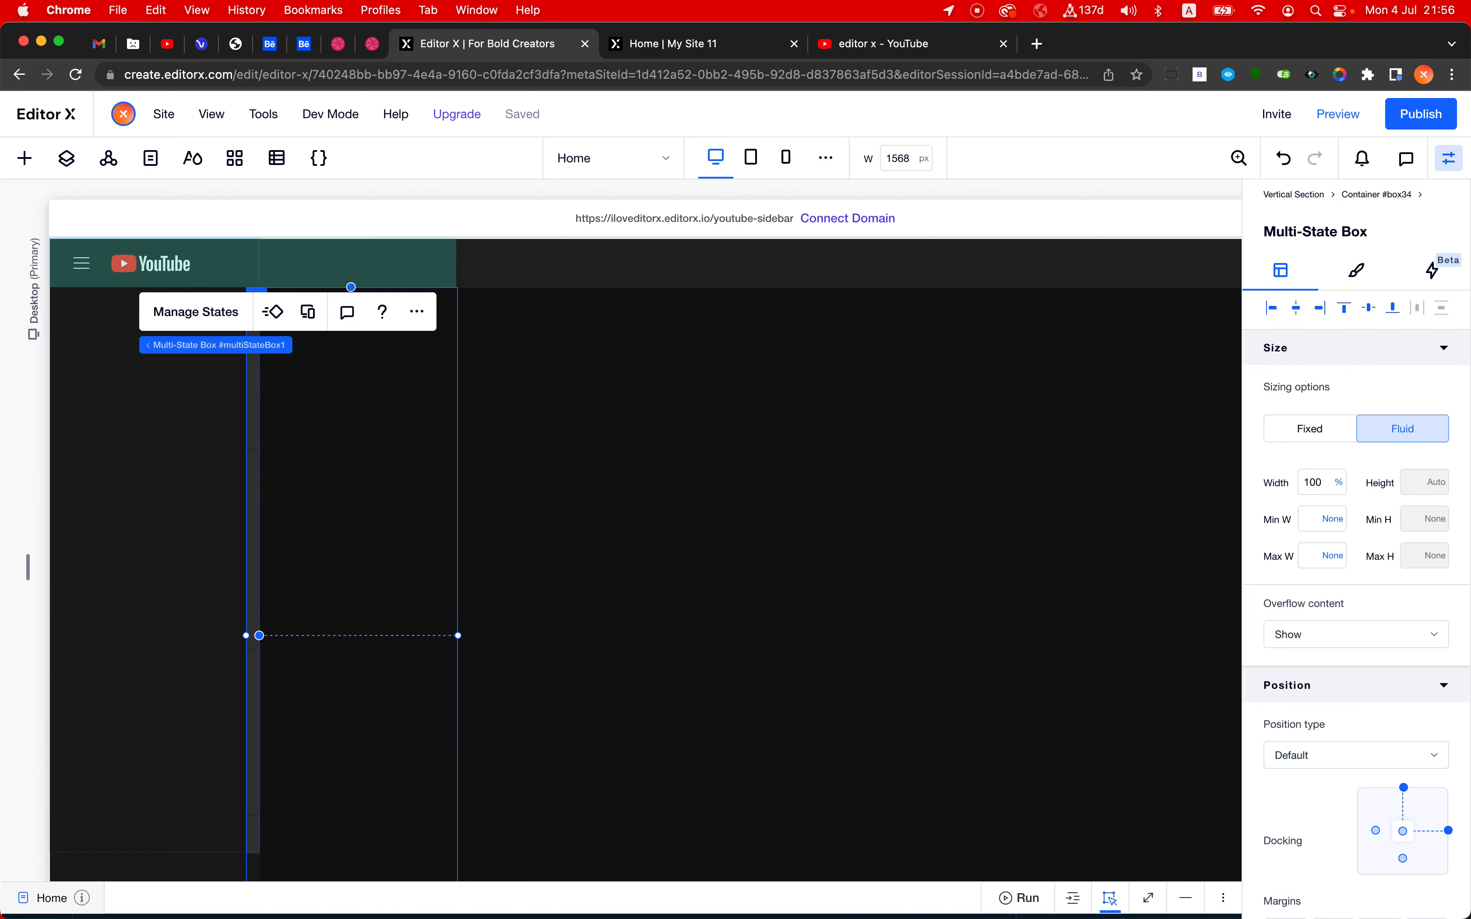
# - Dock the multi-state box to the left of the sticky container with a left margin of 0
pyautogui.click(1376, 831)
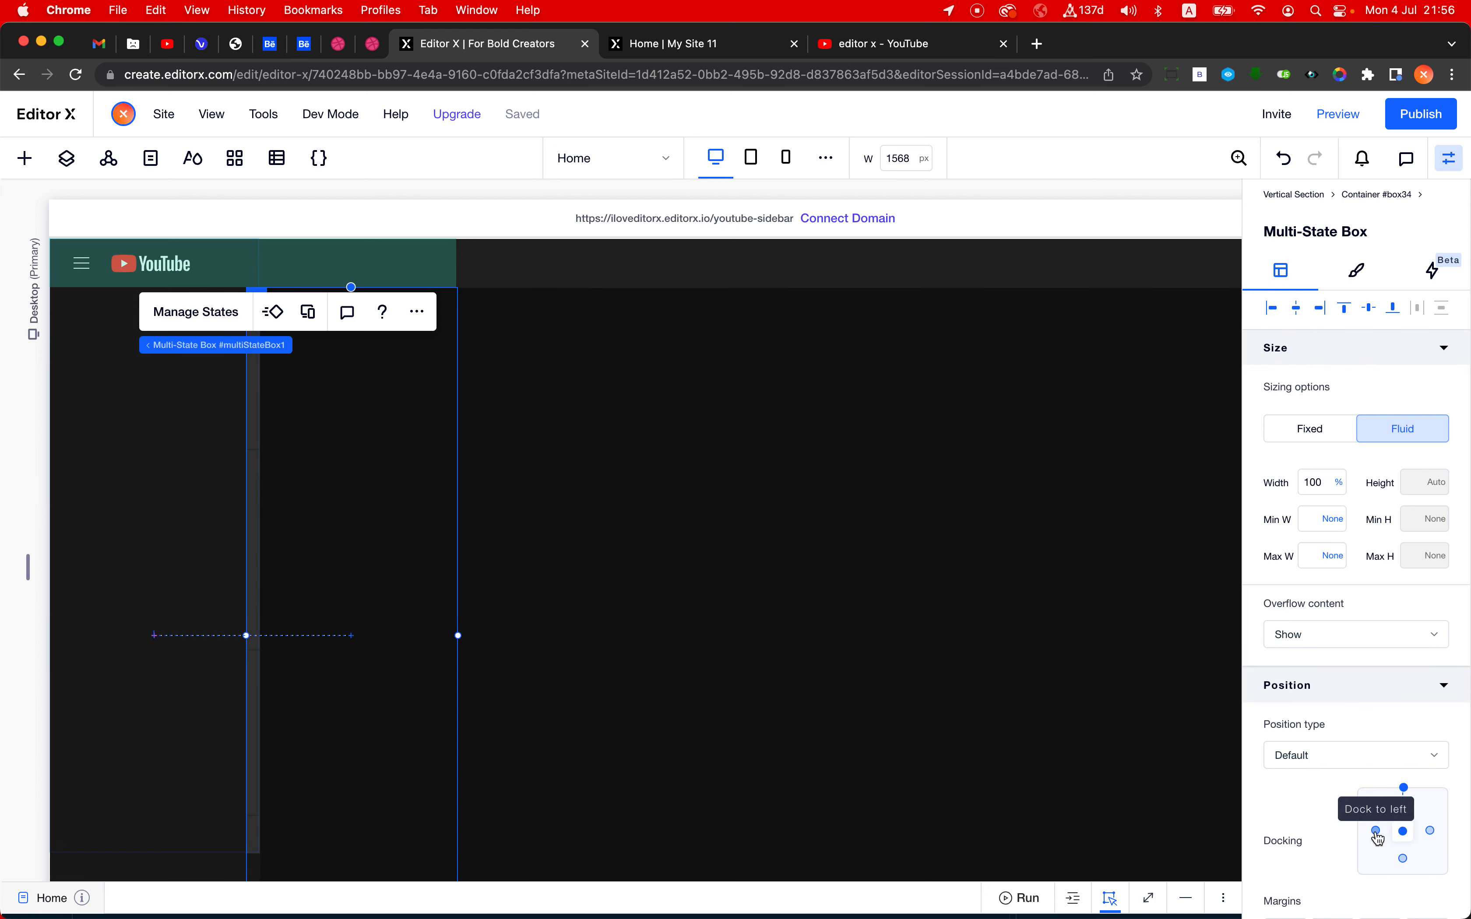
pyautogui.scroll(-3, 1276, 802)
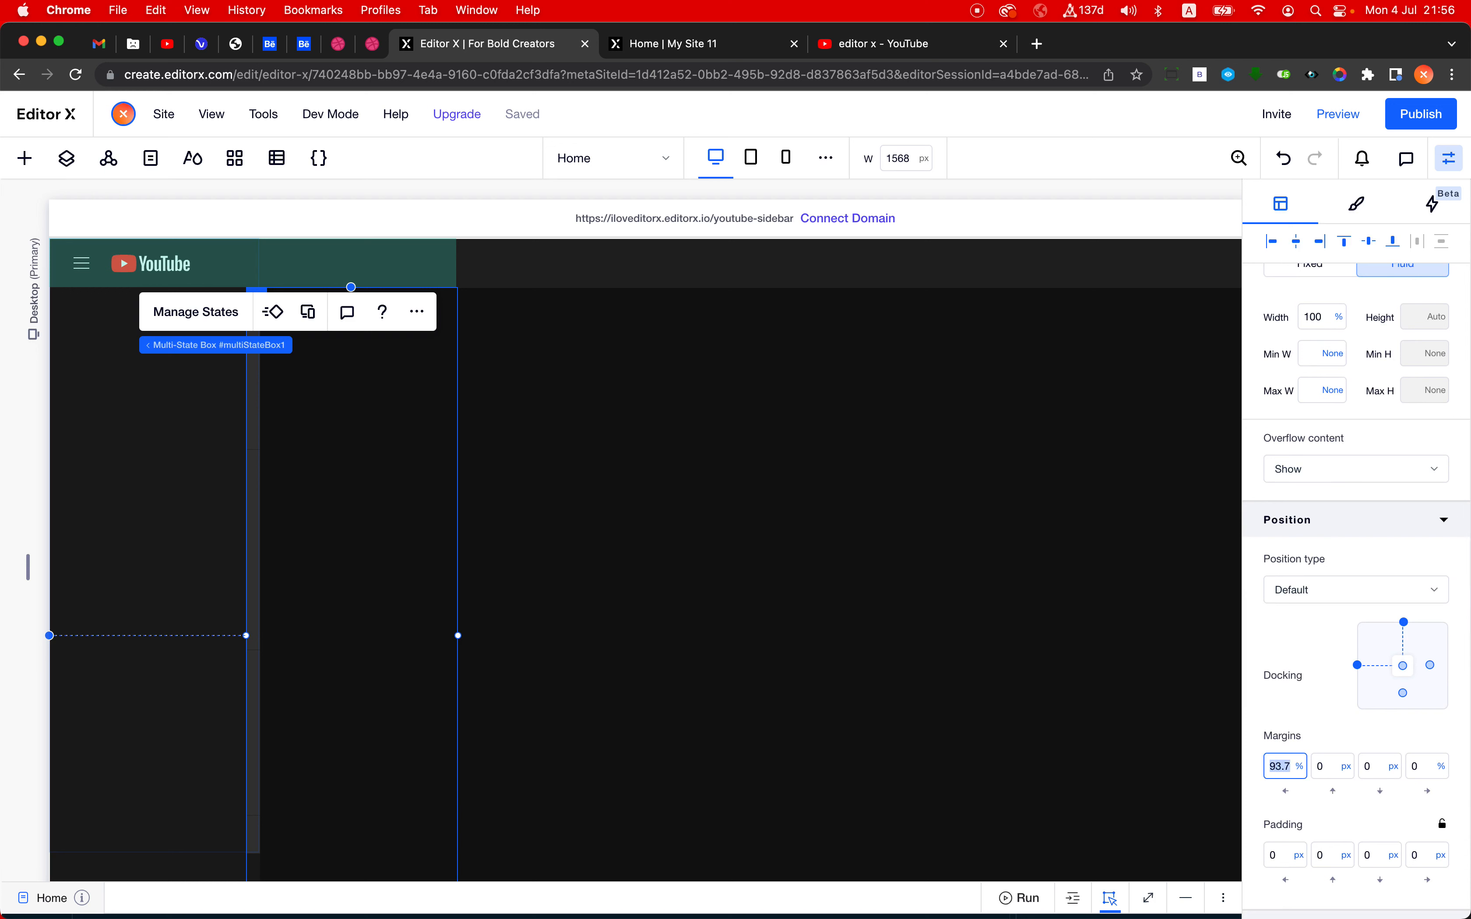
pyautogui.doubleClick(1279, 766)
pyautogui.write('0')
pyautogui.press('Return')
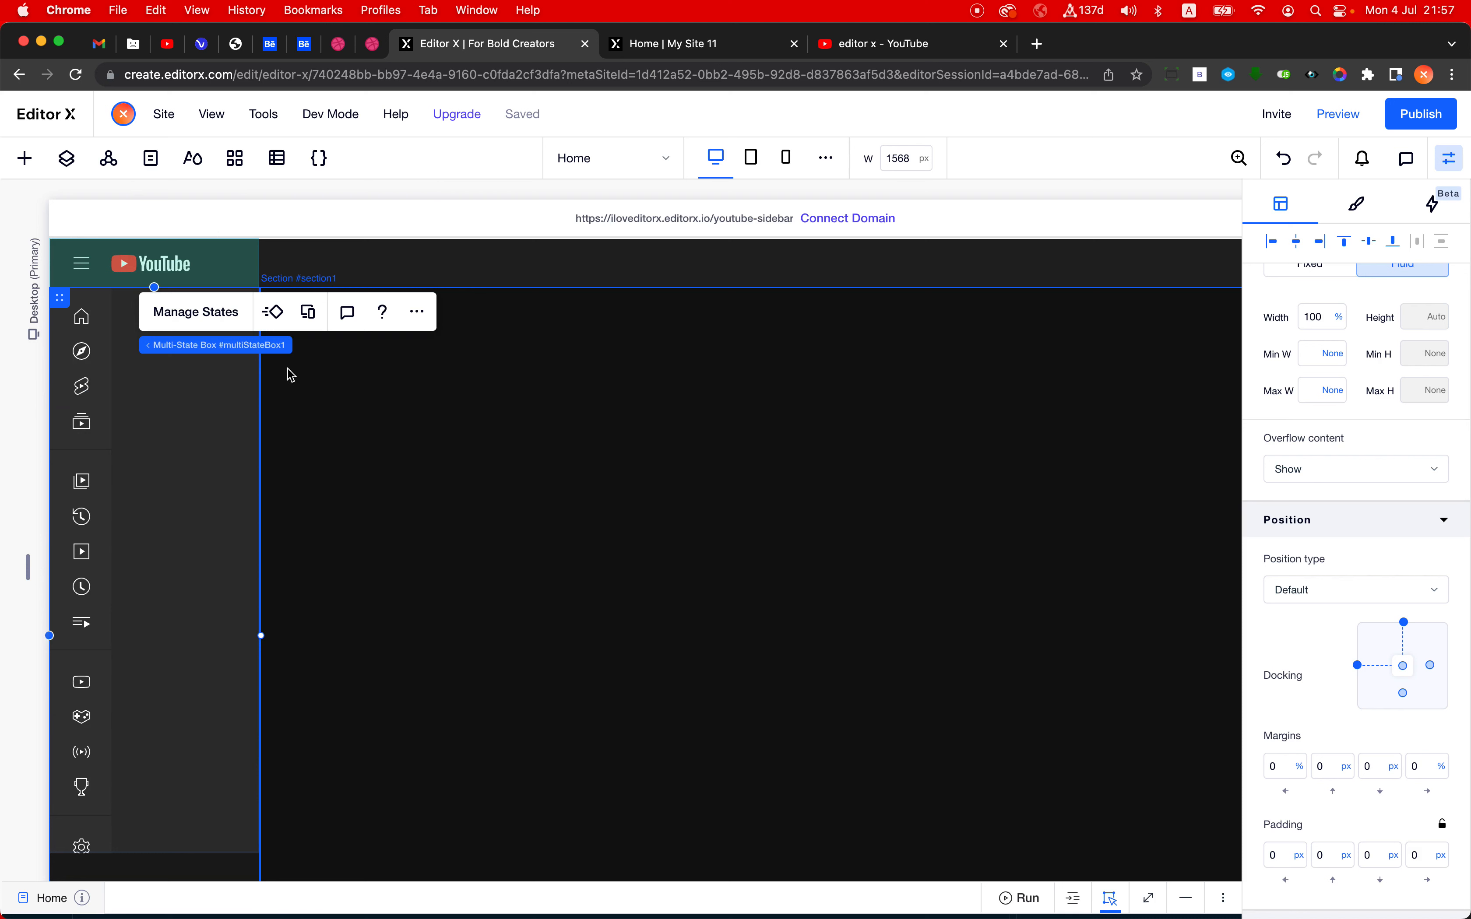
# - Set the width of the vertical section holding the sidebar to Max Content
pyautogui.scroll(3, 1274, 469)
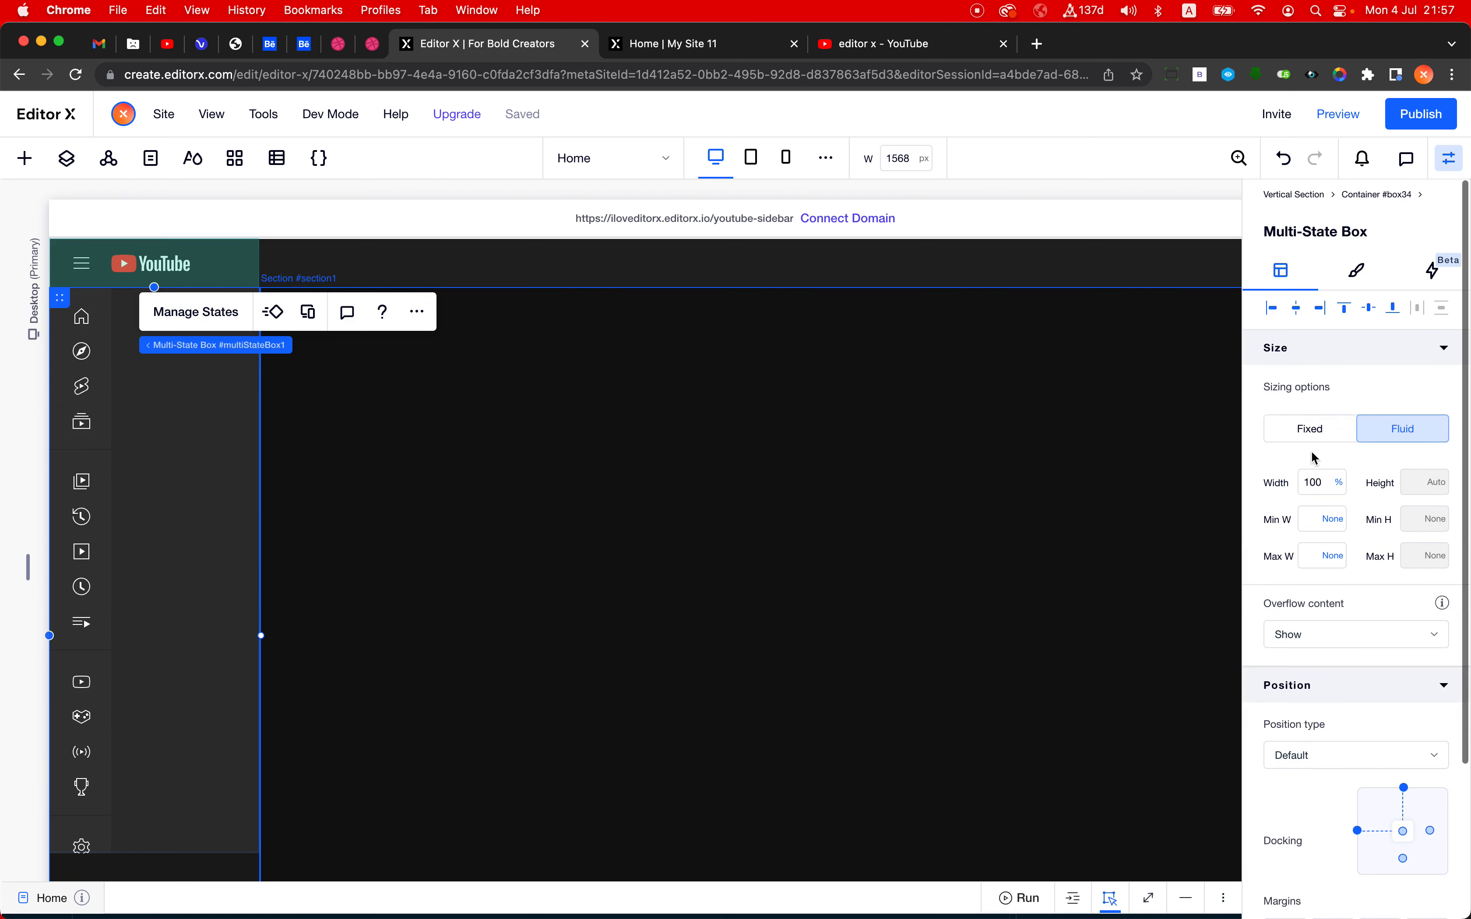
pyautogui.click(1294, 194)
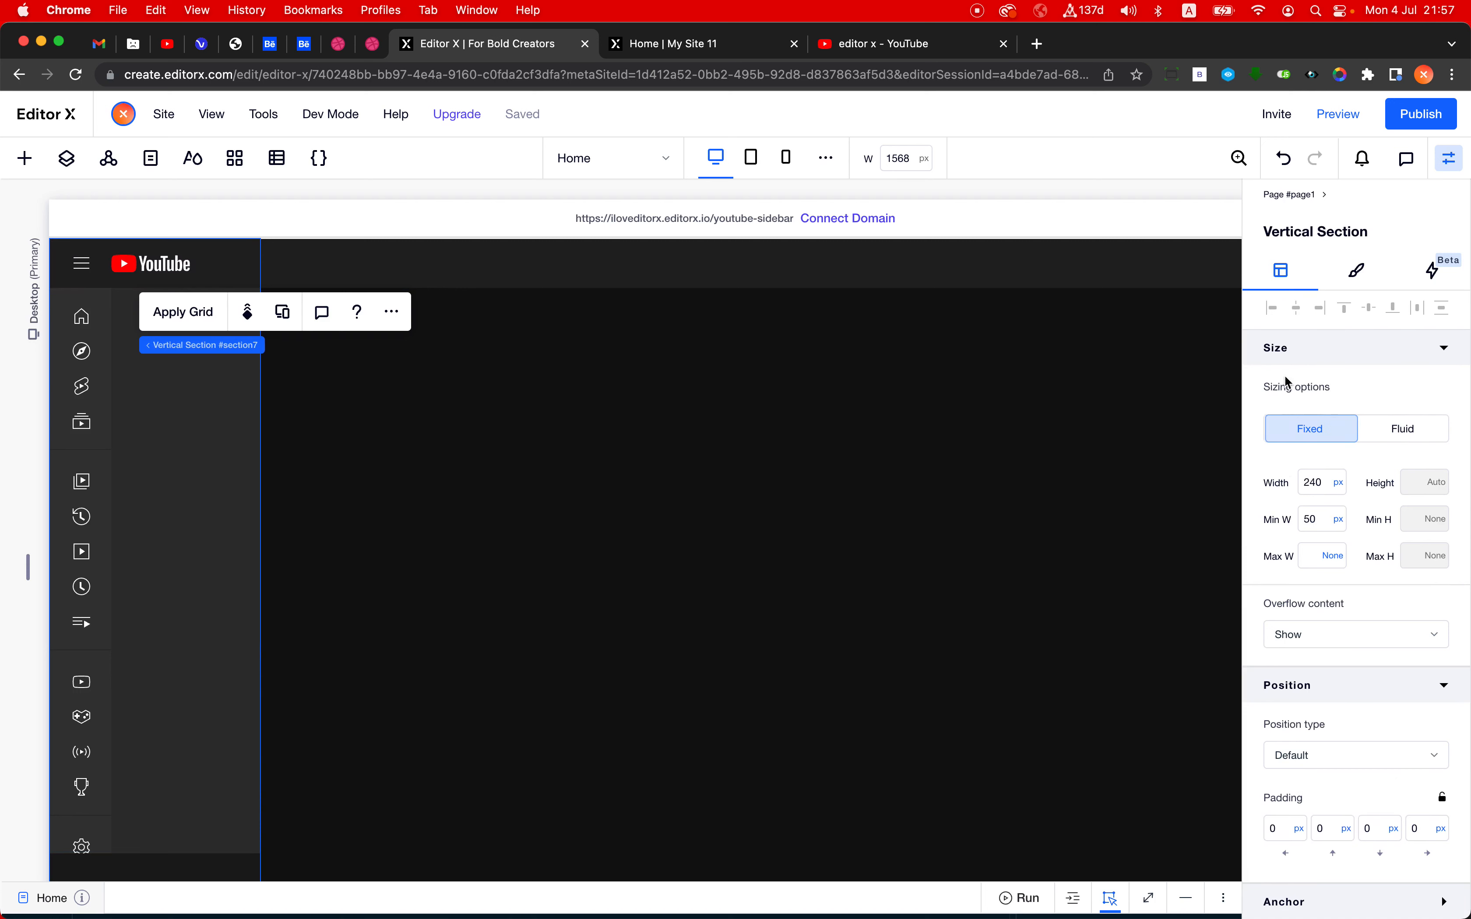
pyautogui.click(1339, 483)
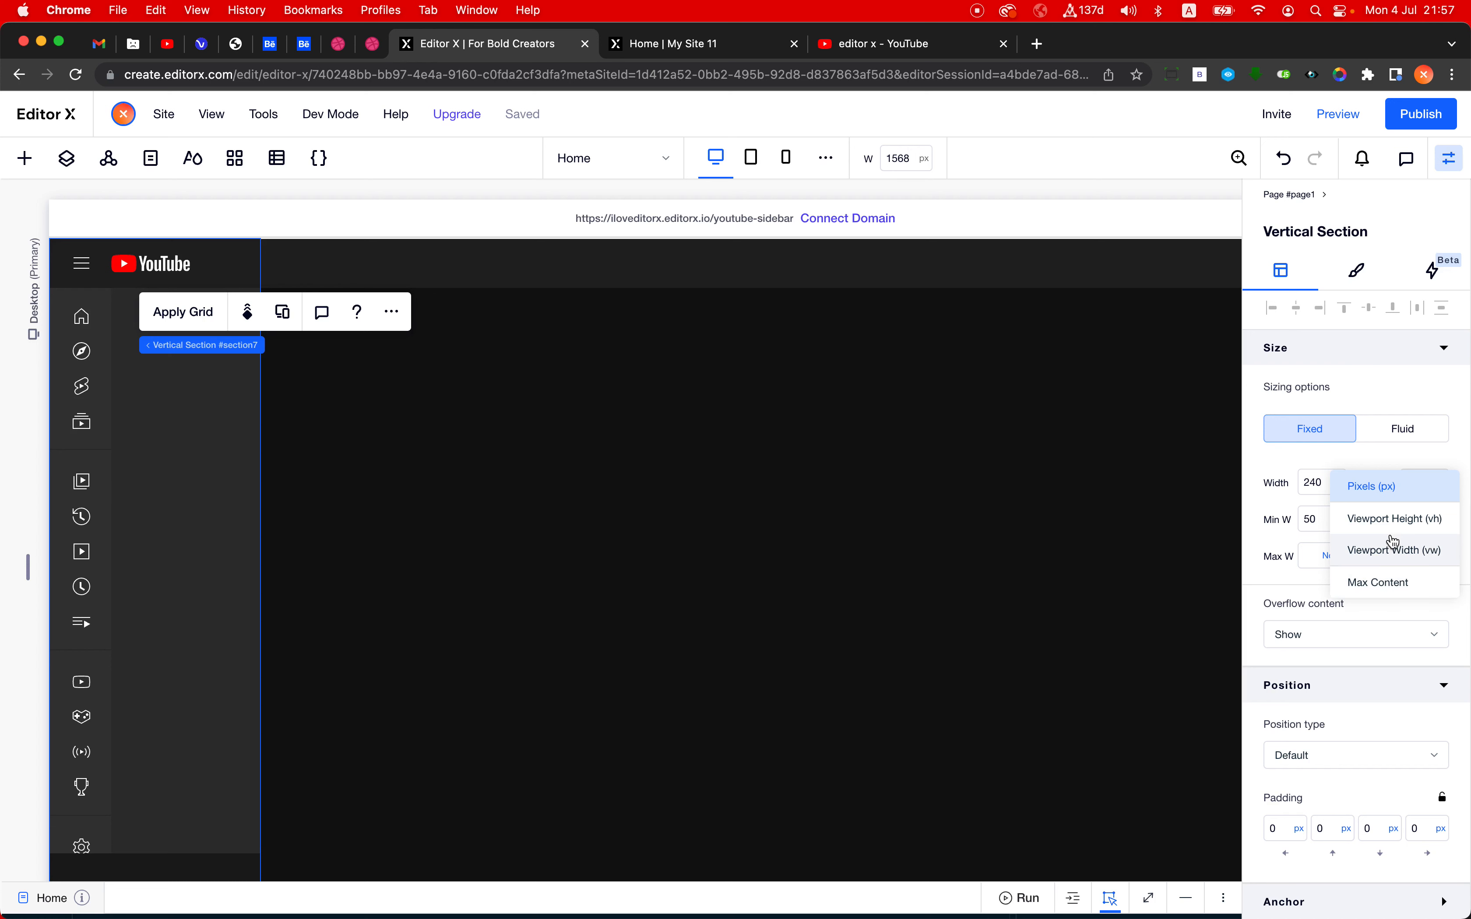
pyautogui.click(1396, 583)
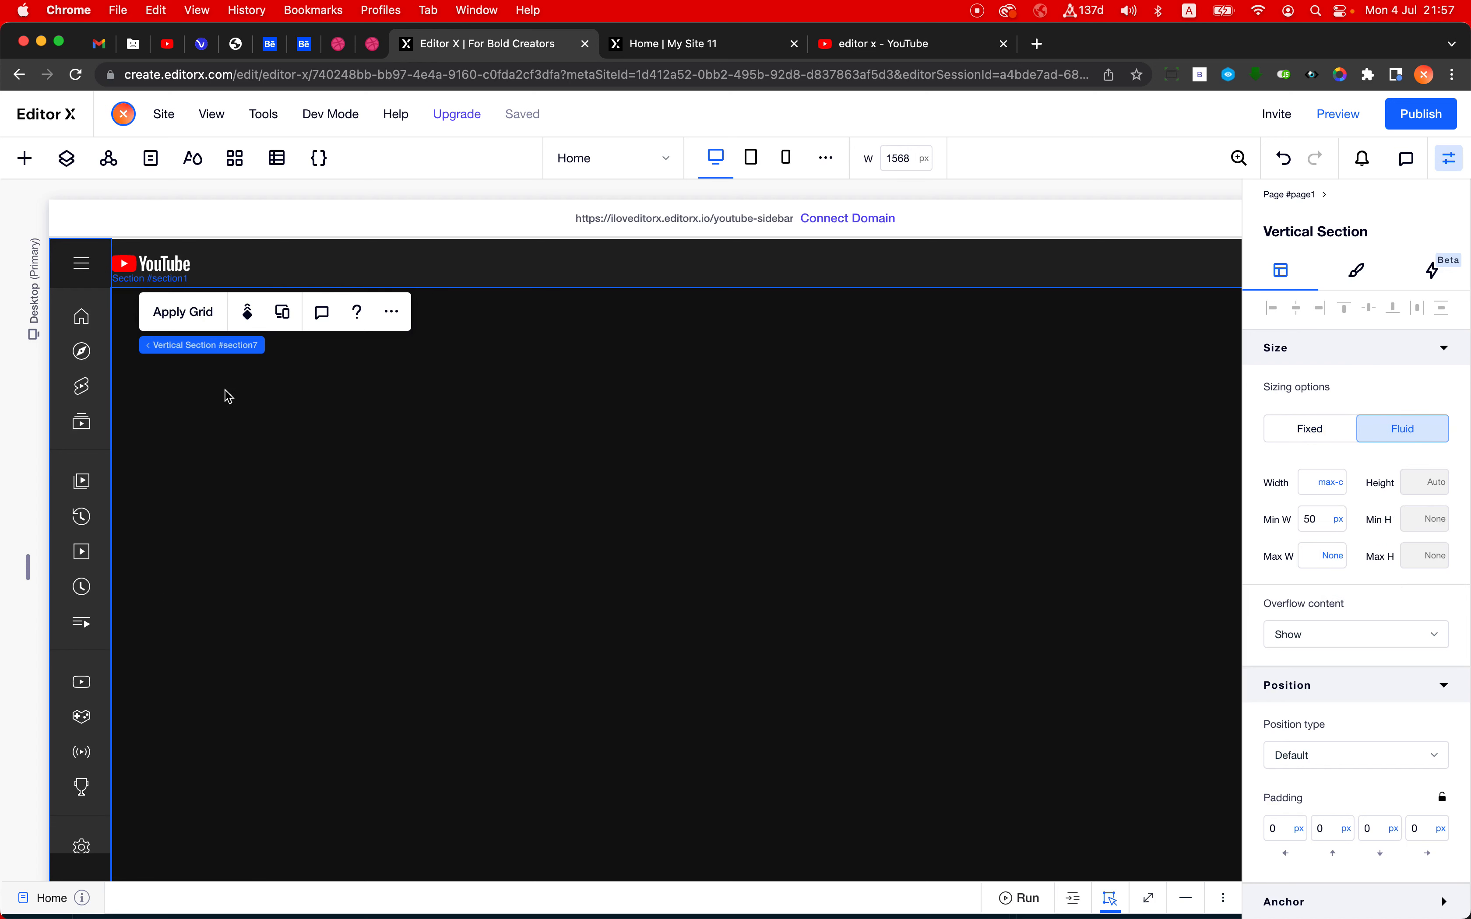
# - Unhide the Stack with the Home heading in the main section beside the sidebar
pyautogui.click(93, 390)
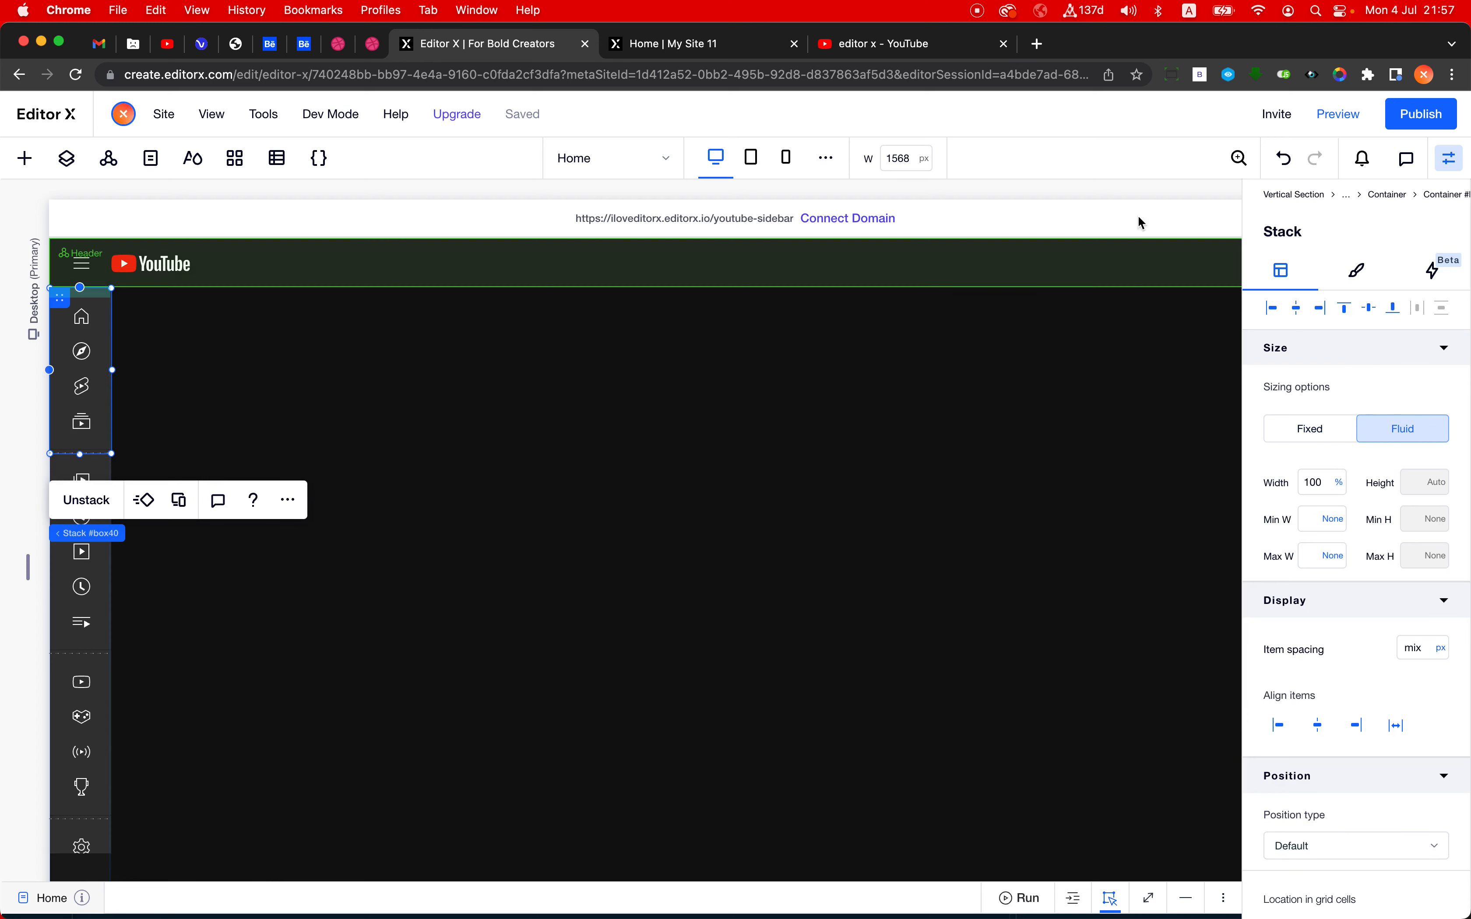
pyautogui.click(1389, 195)
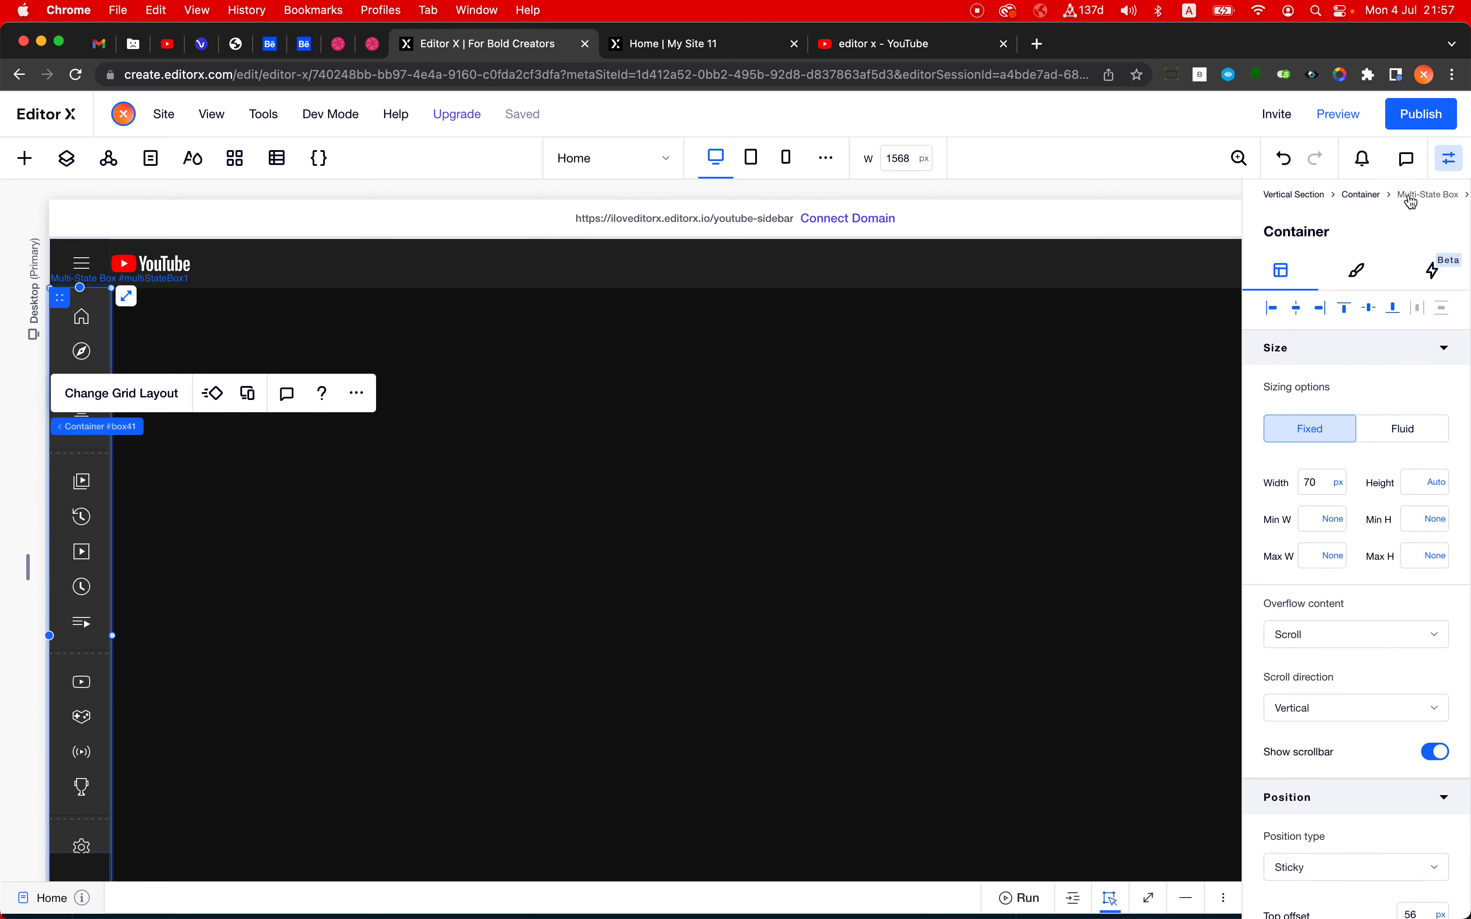
pyautogui.click(1404, 196)
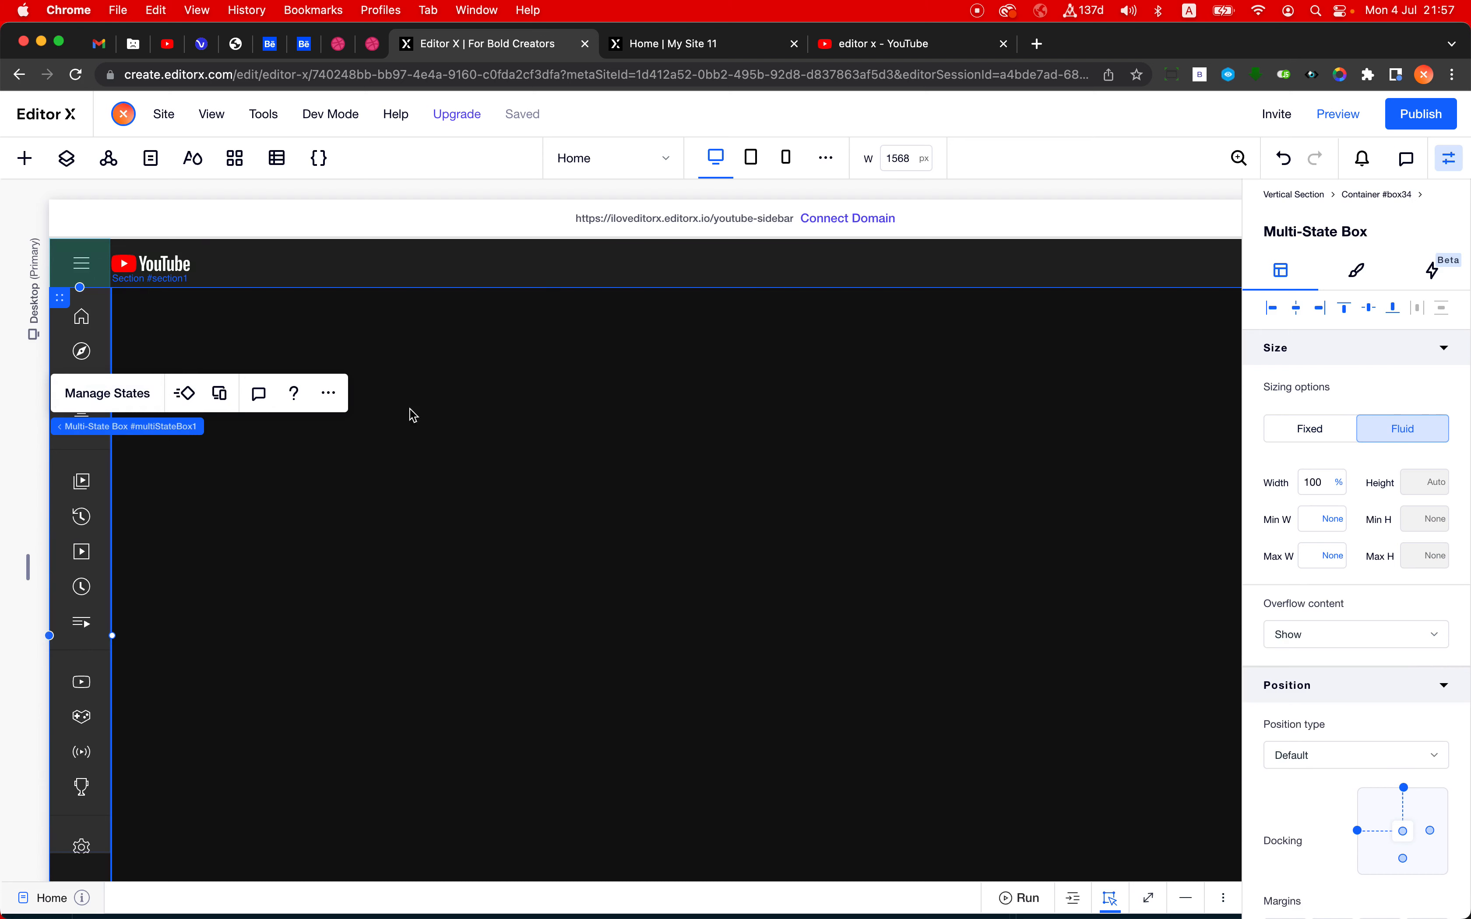
pyautogui.click(78, 160)
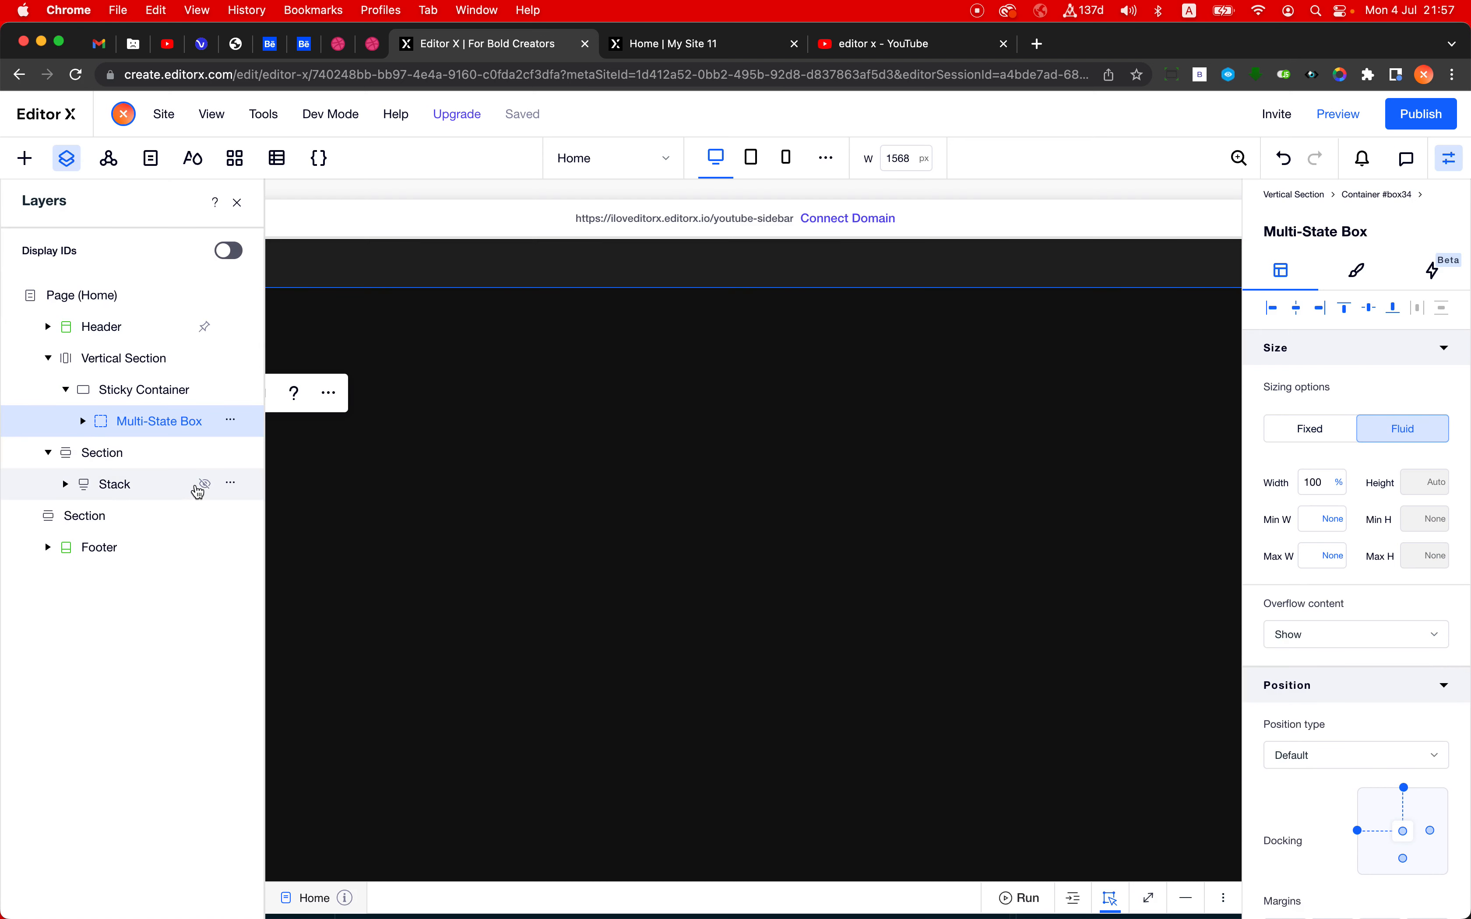
pyautogui.click(205, 485)
pyautogui.click(238, 202)
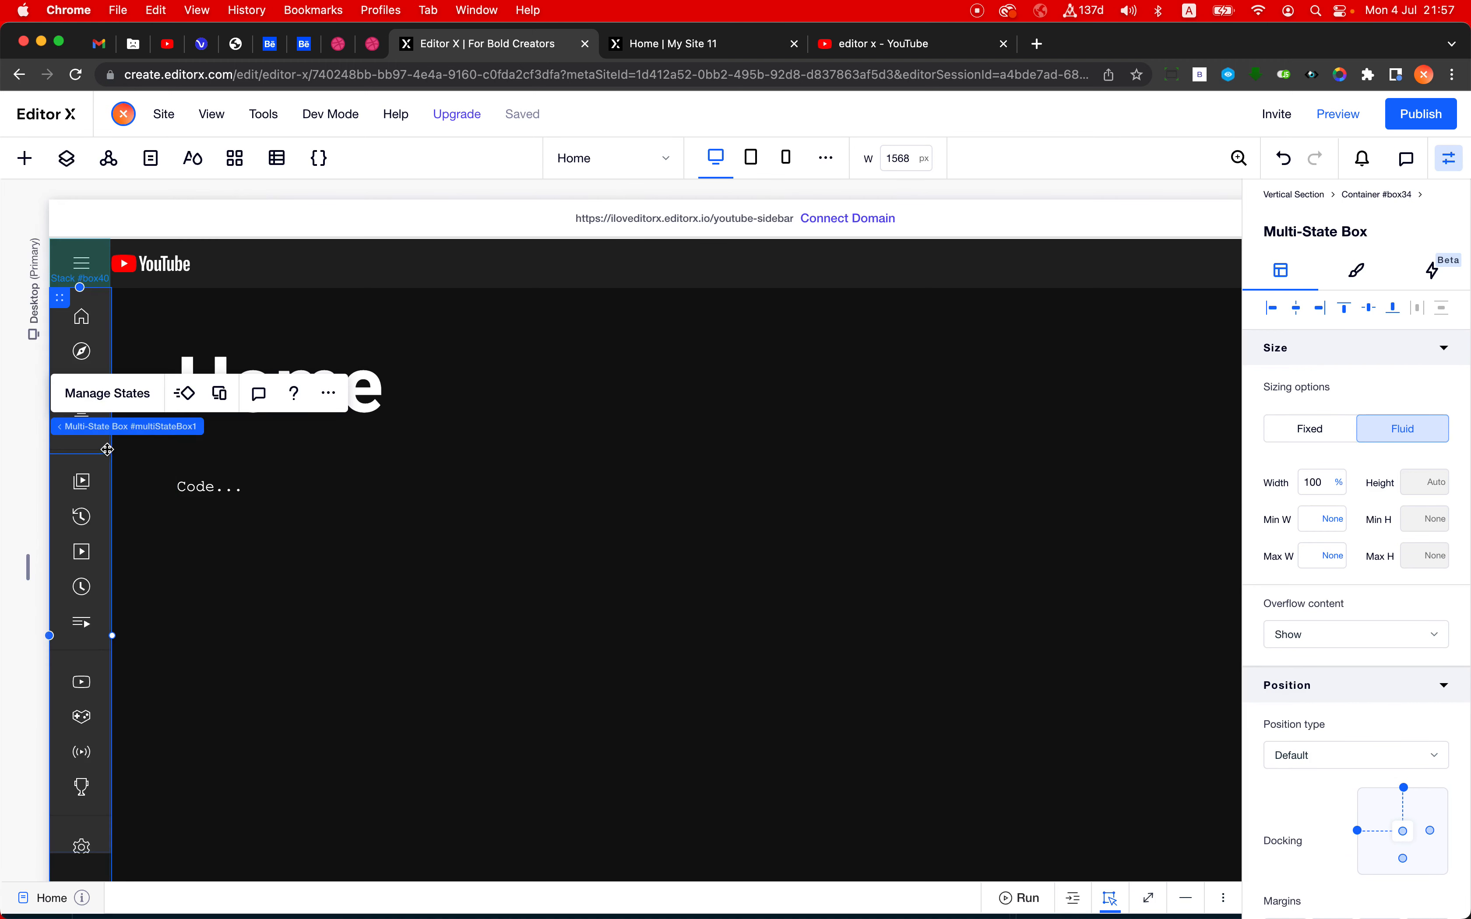
# - Switch the multi-state box between bigSidebarState and smallSidebarState to compare the page layout, ending on smallSidebarState
pyautogui.click(115, 396)
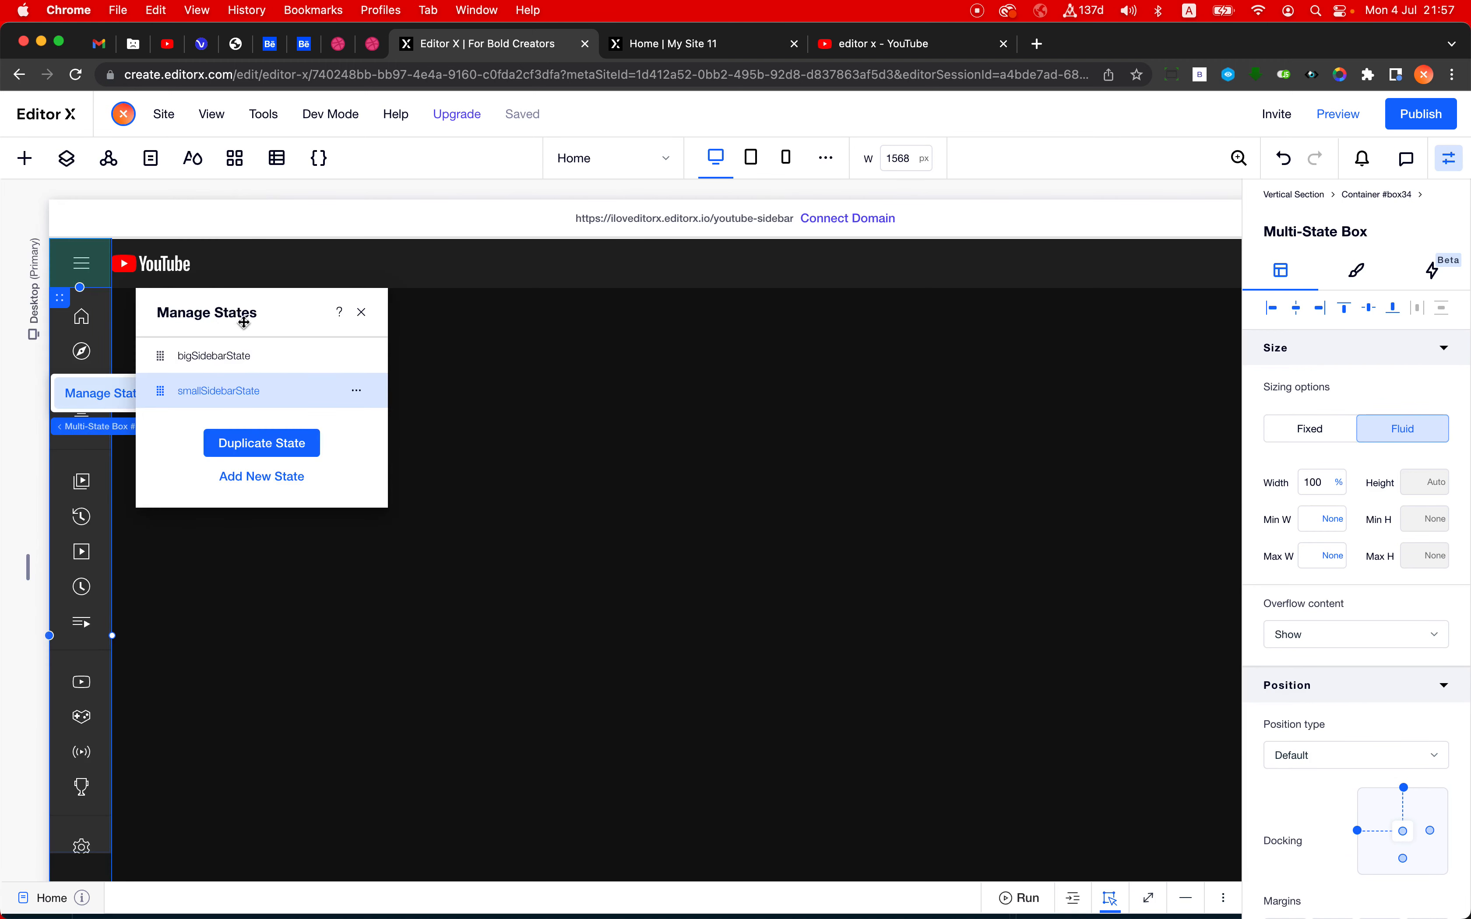
pyautogui.moveTo(243, 321); pyautogui.dragTo(199, 652)
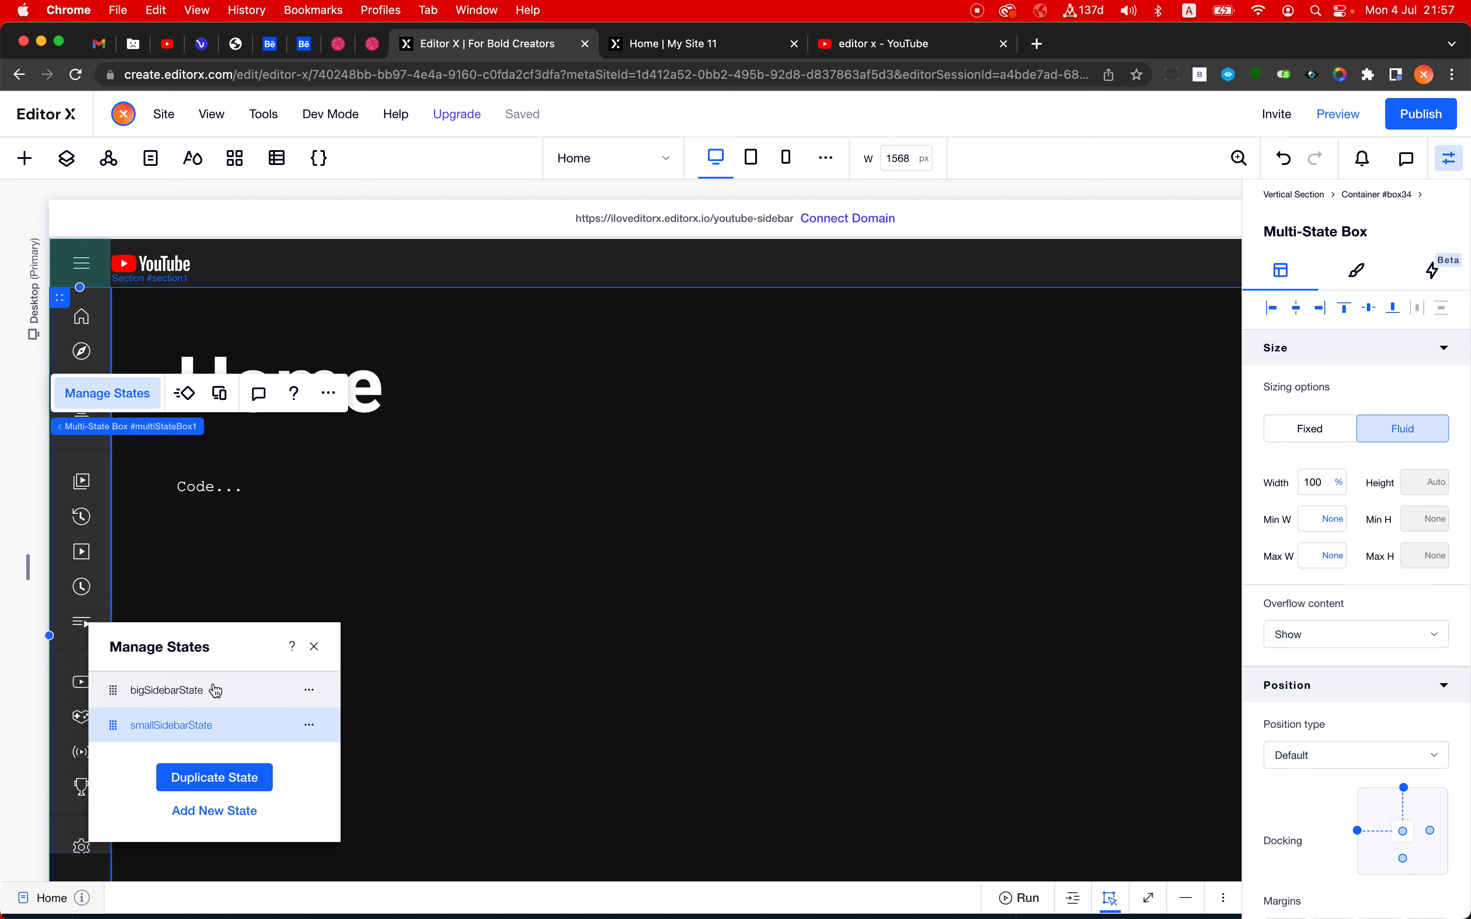
pyautogui.click(208, 697)
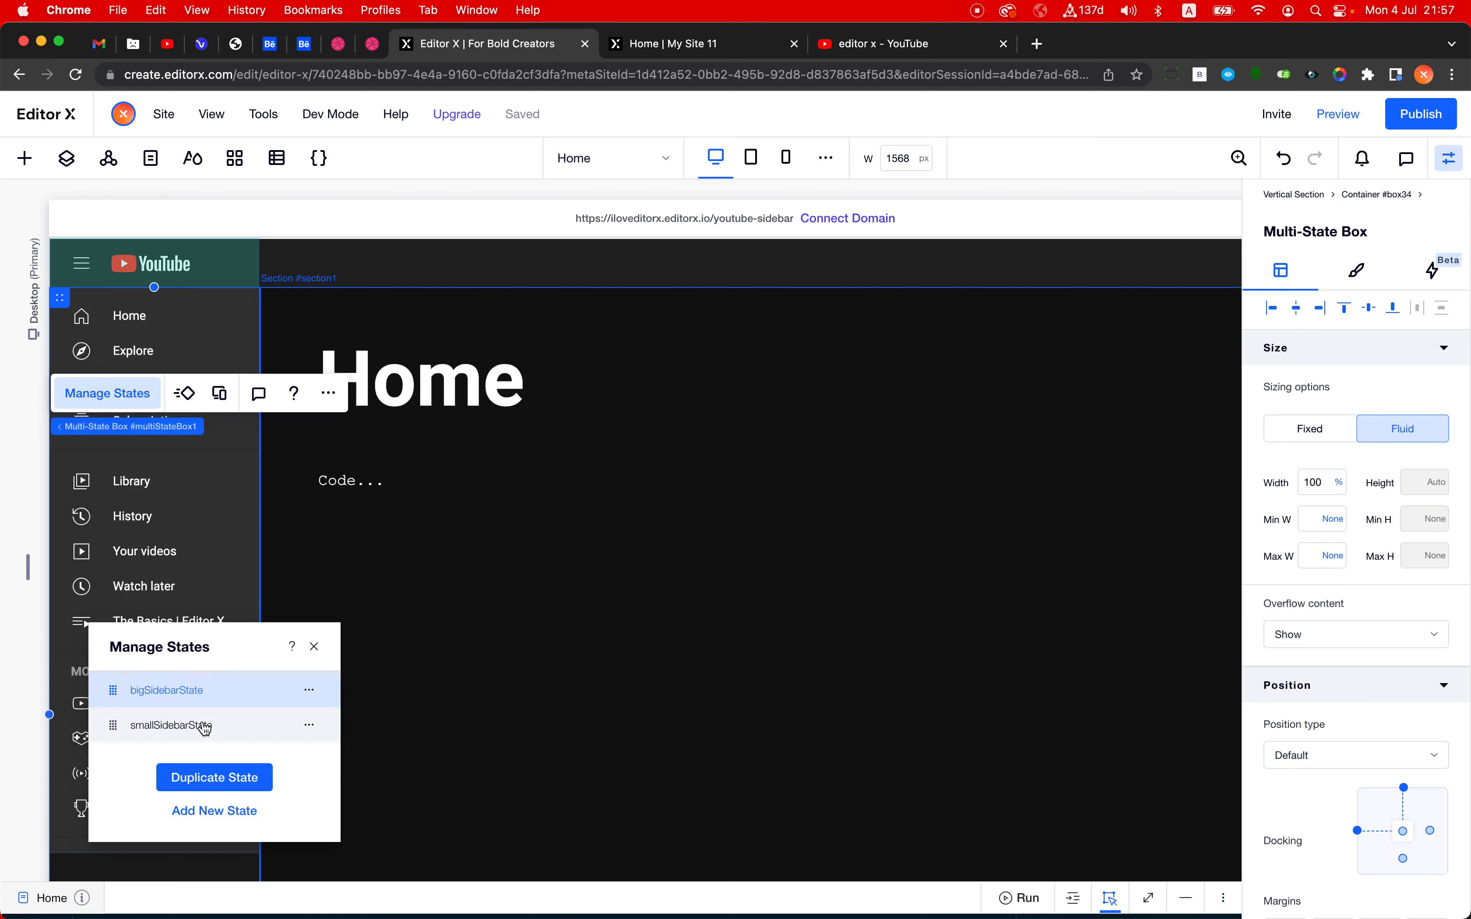
pyautogui.click(205, 727)
pyautogui.click(216, 699)
pyautogui.click(206, 723)
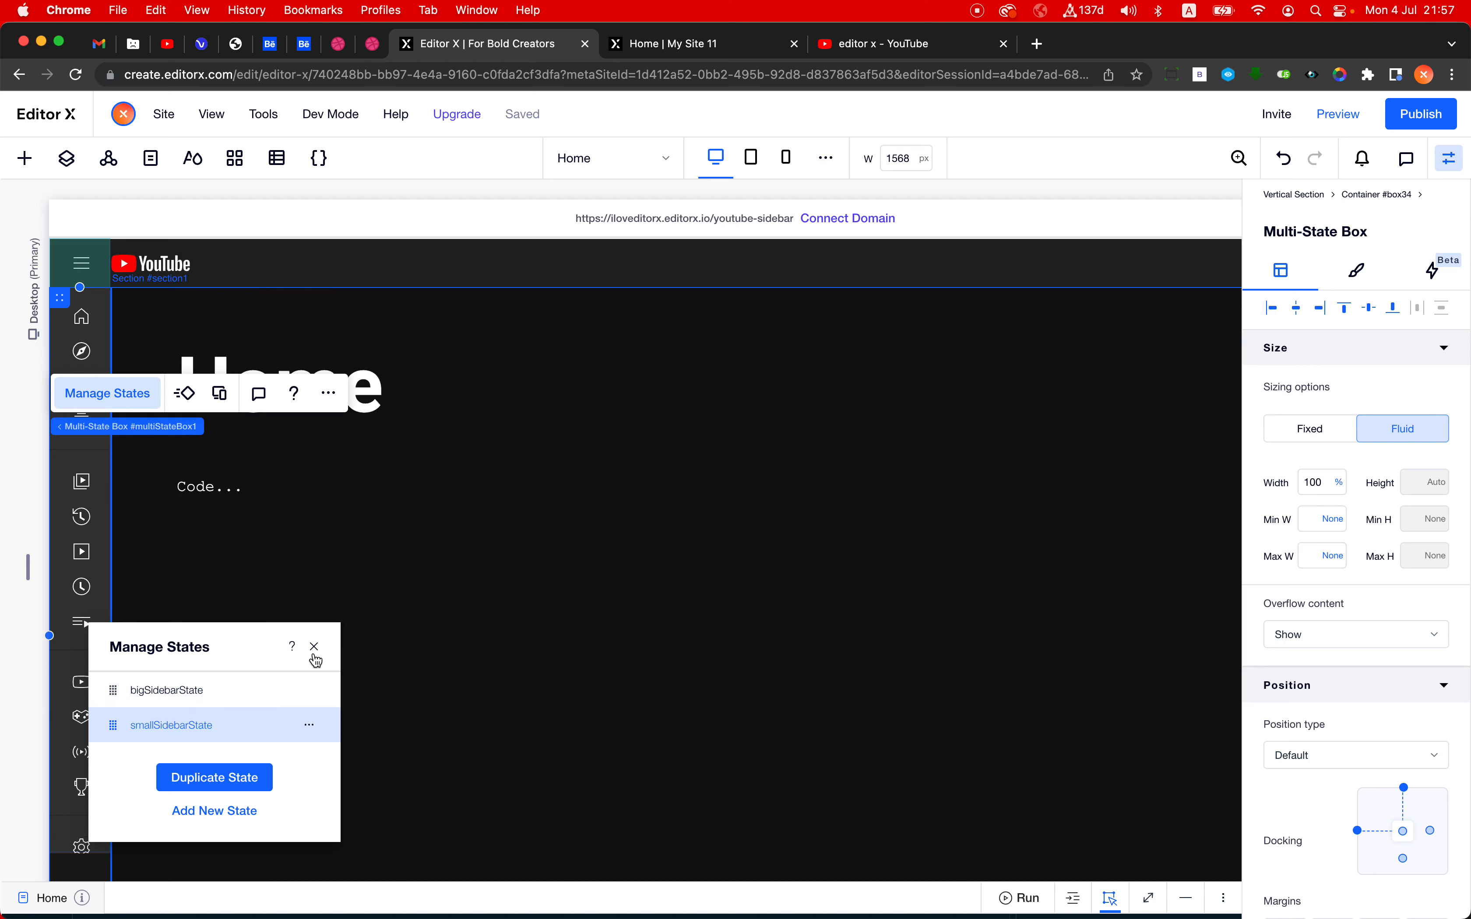
# - Publish the site and dismiss the publishing confirmation
pyautogui.click(1421, 114)
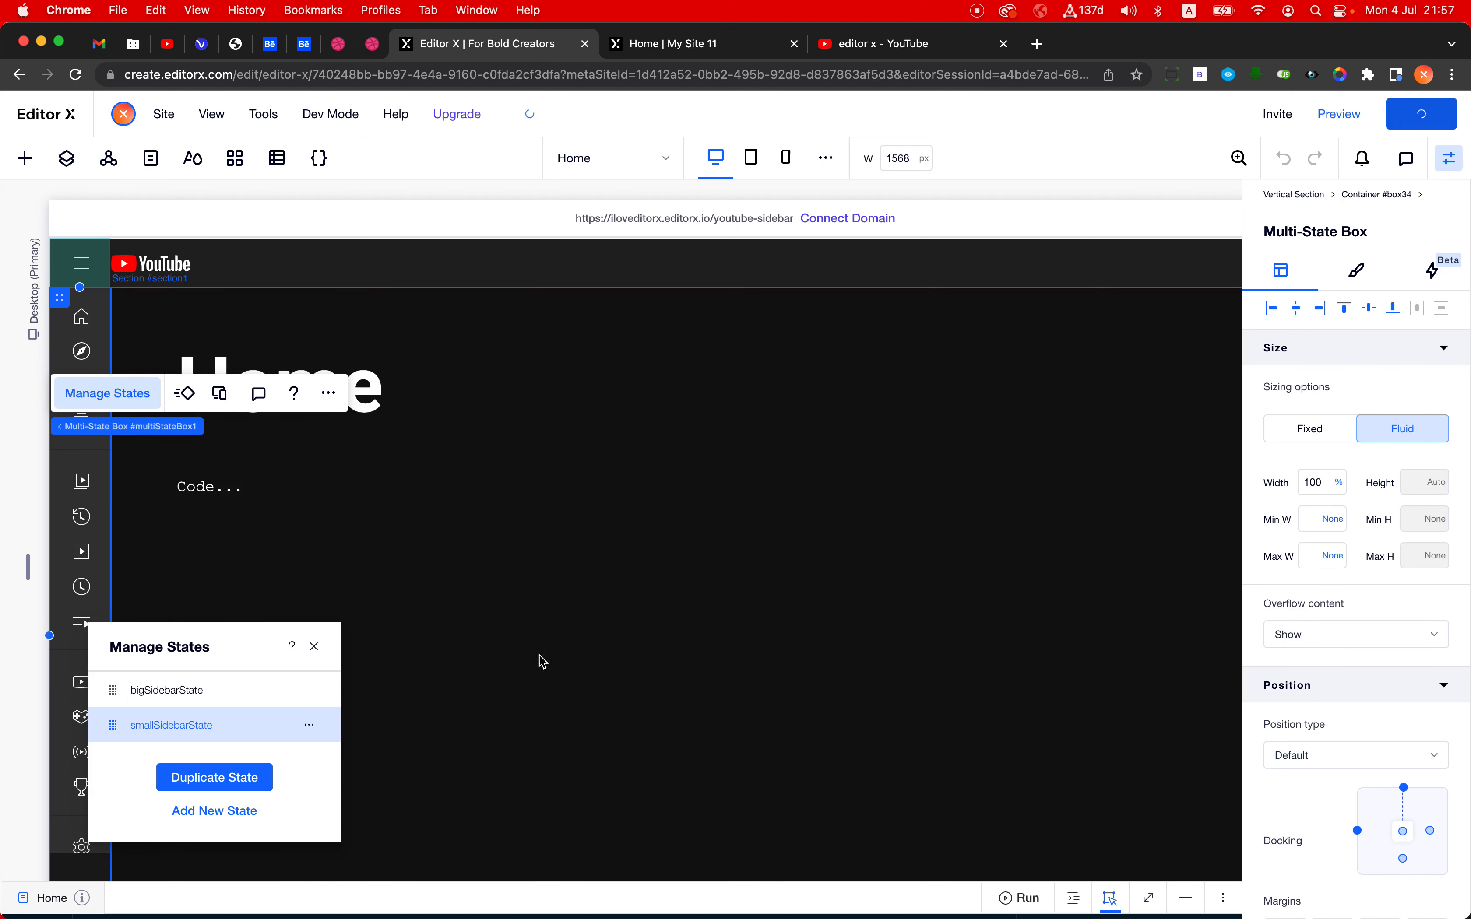
pyautogui.click(403, 651)
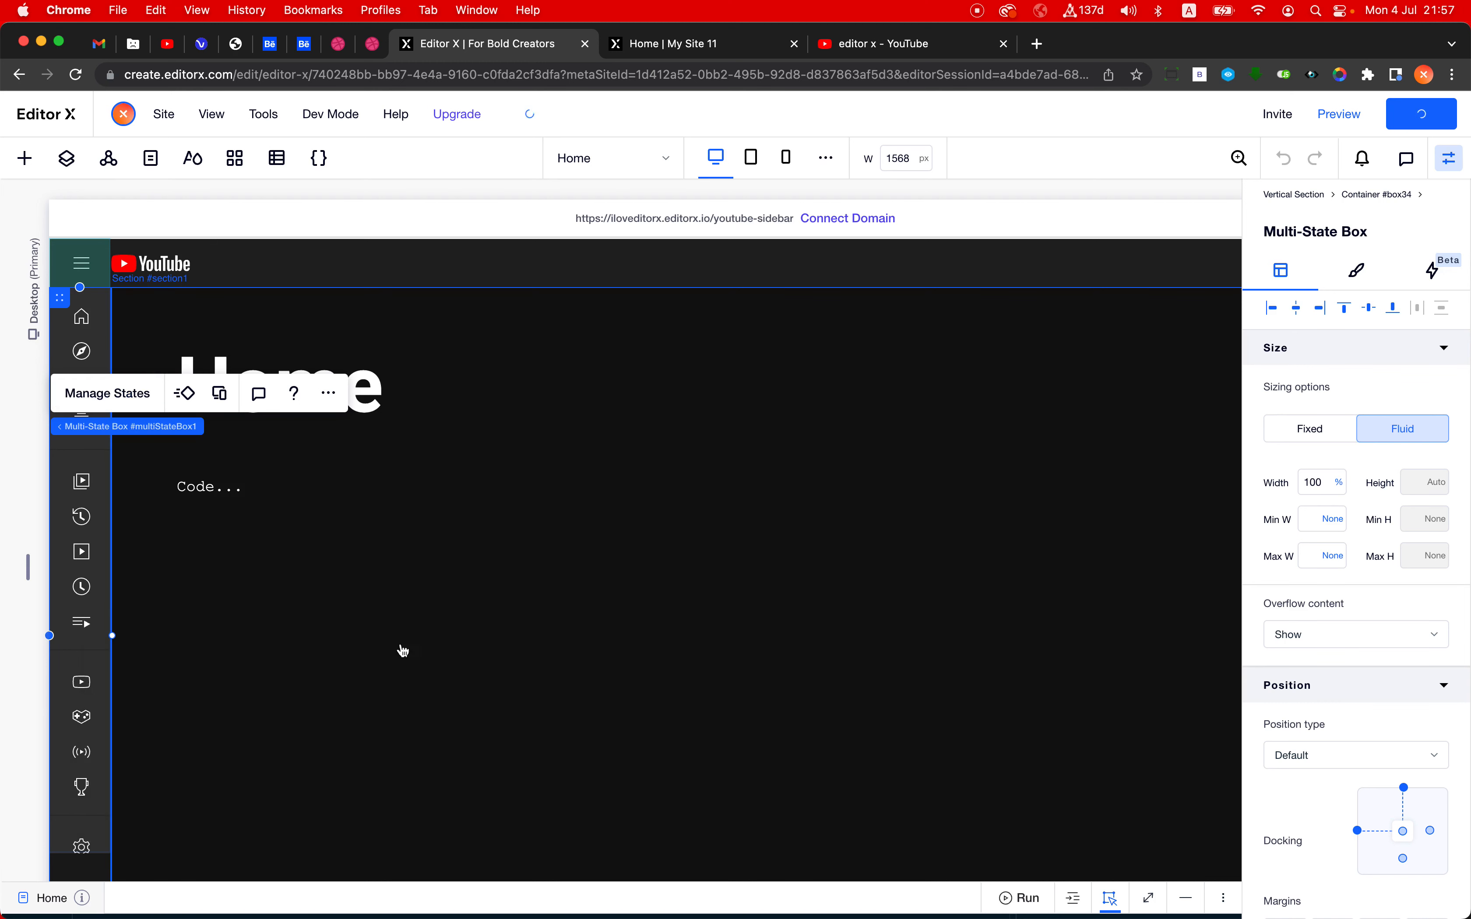
pyautogui.click(552, 627)
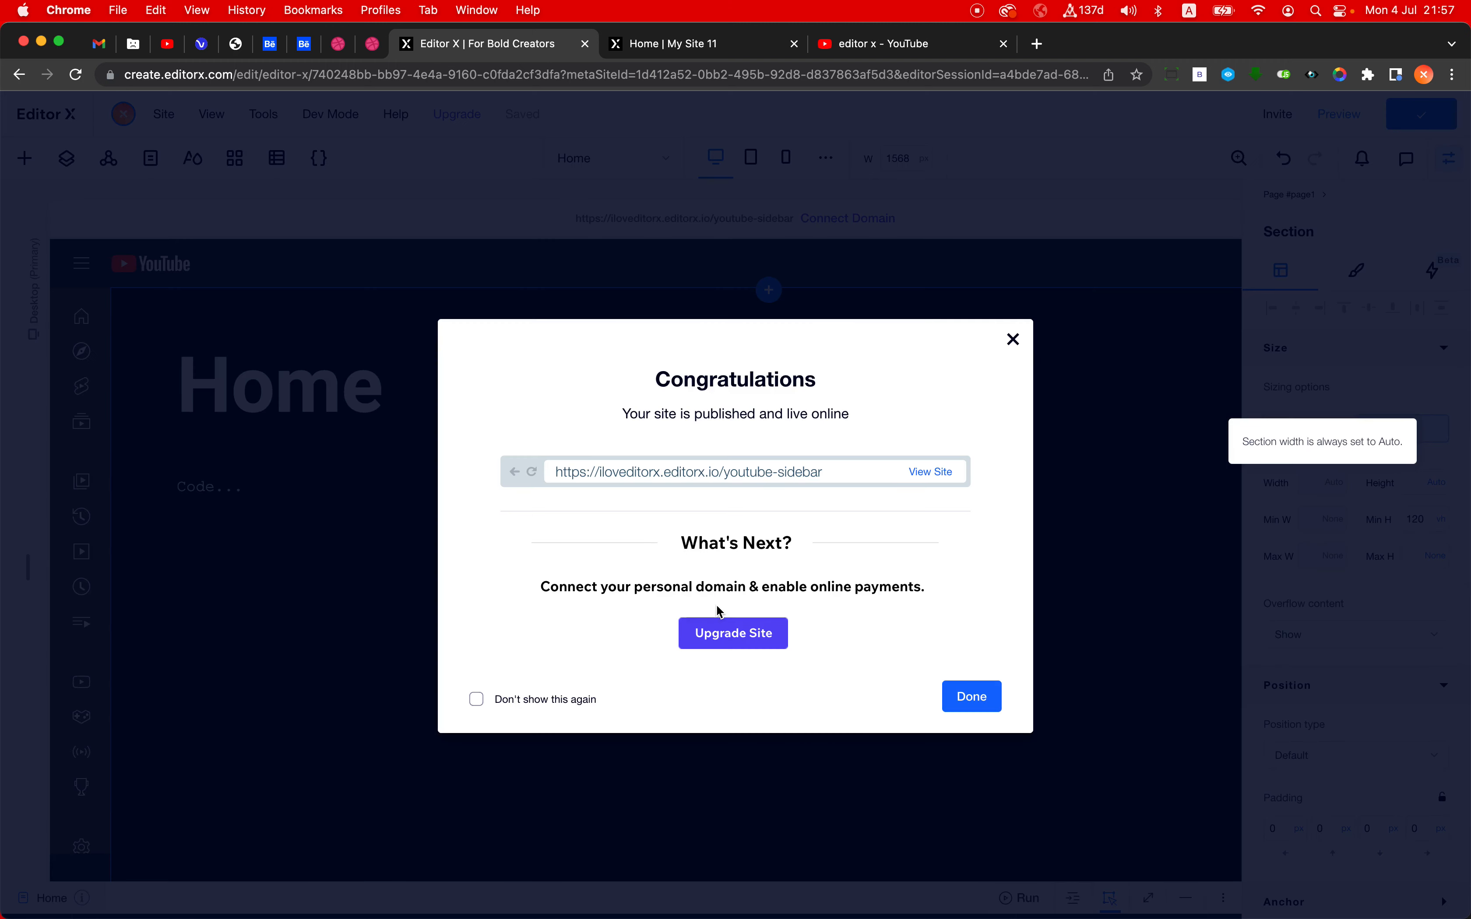
pyautogui.click(213, 441)
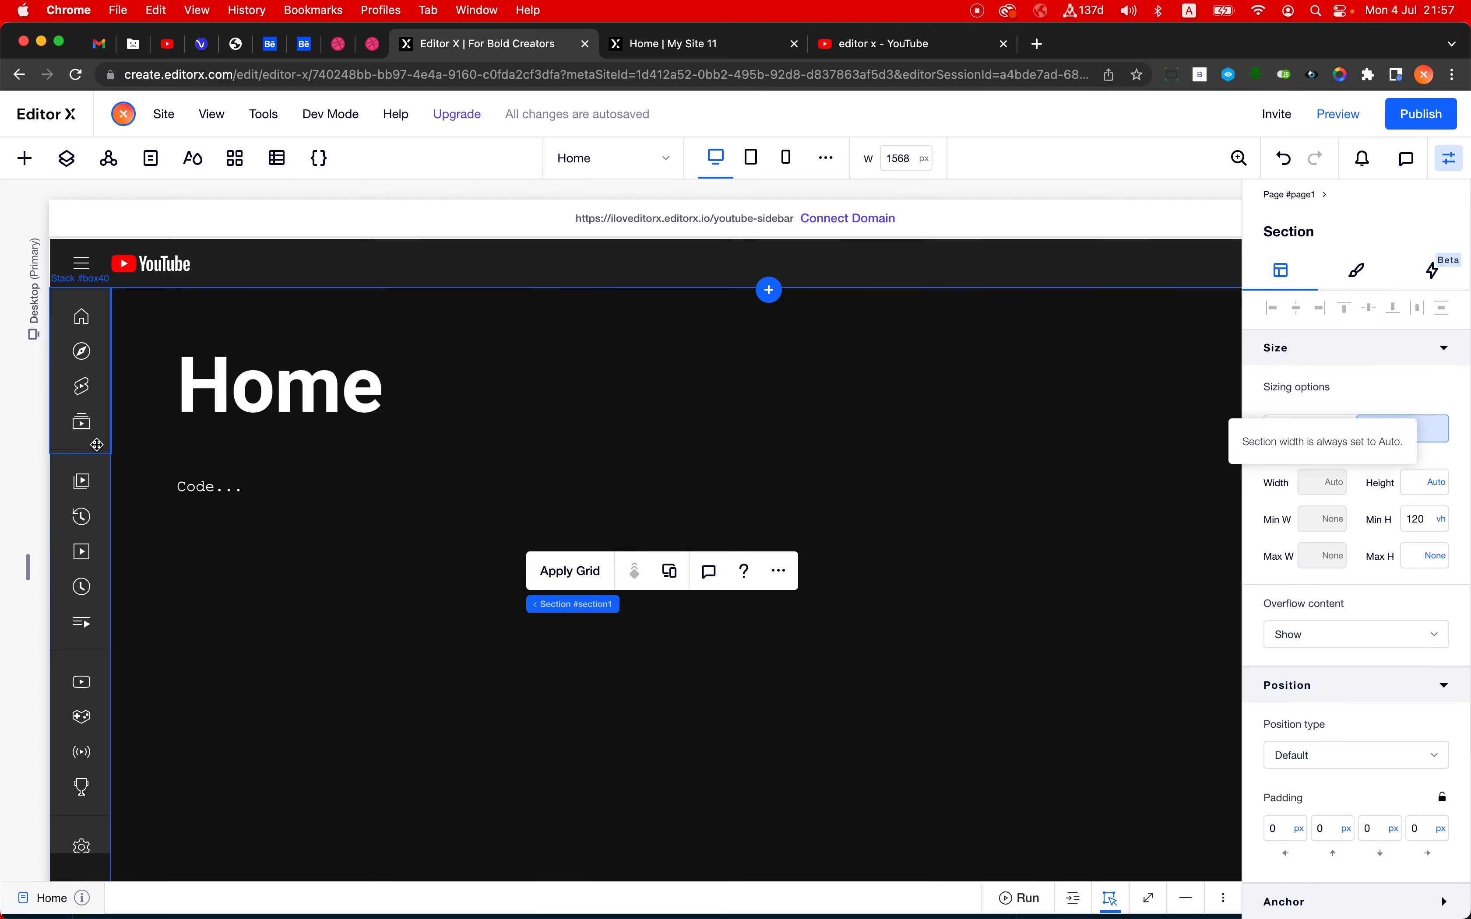
# - Set the background opacity of the container inside the small sidebar state to 0%
pyautogui.click(96, 444)
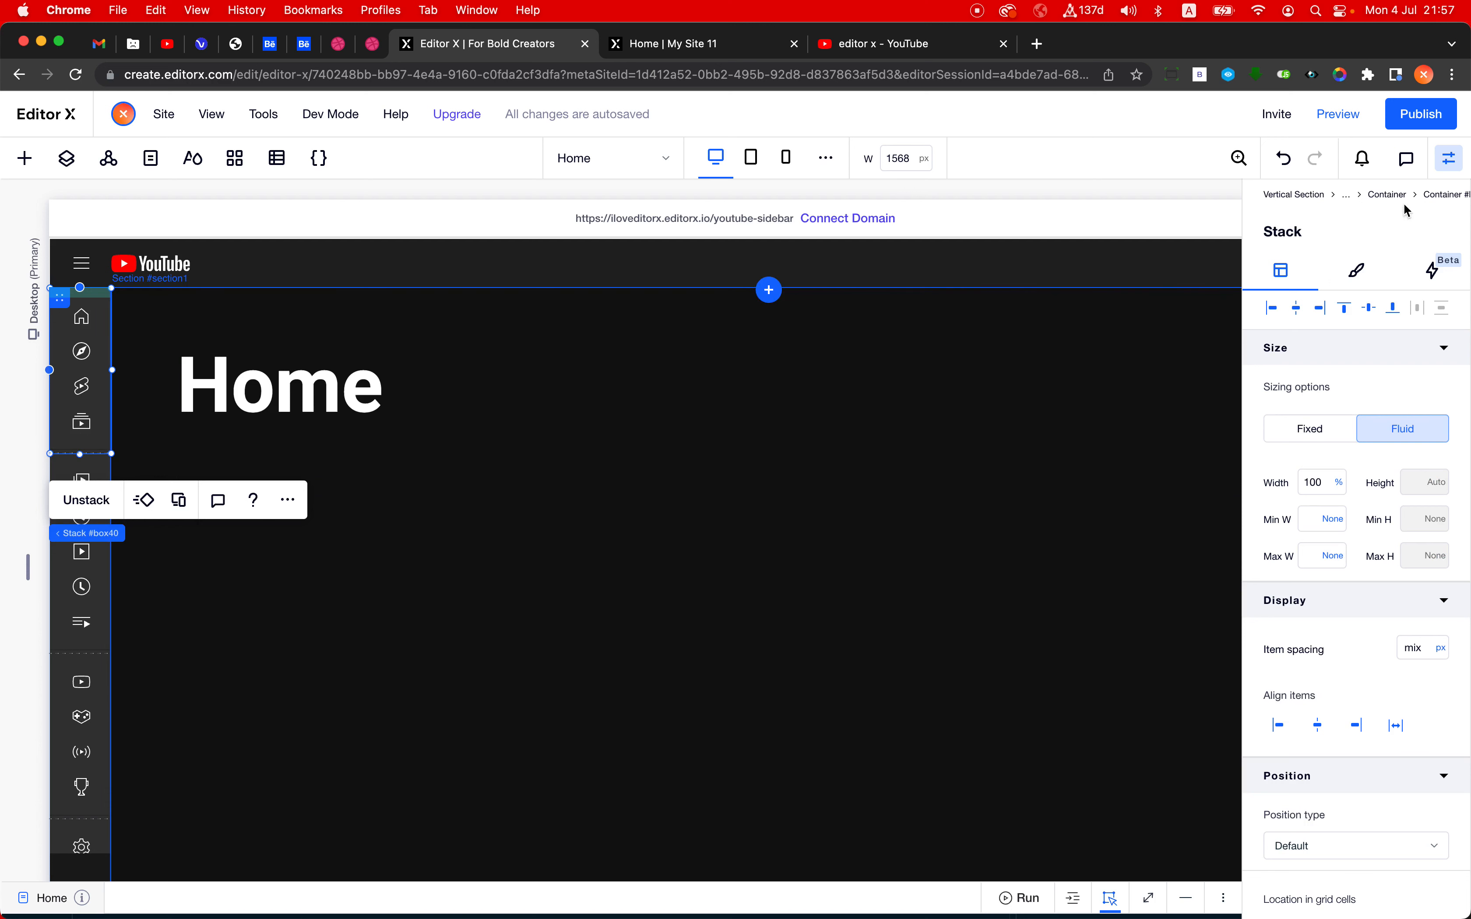
pyautogui.click(1431, 196)
pyautogui.click(1355, 274)
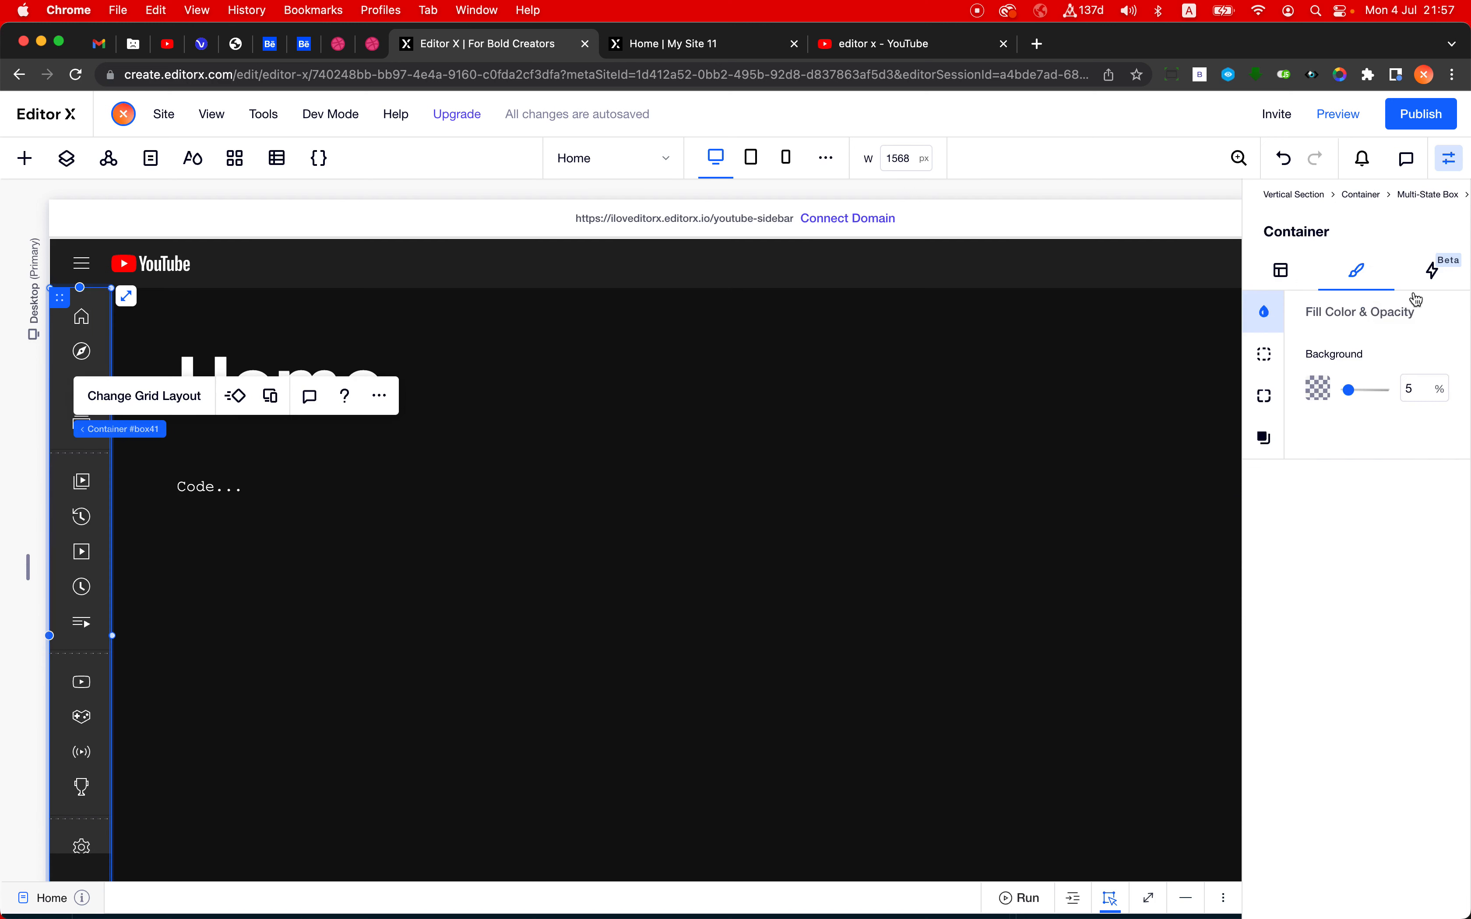
pyautogui.click(1438, 389)
pyautogui.write('0')
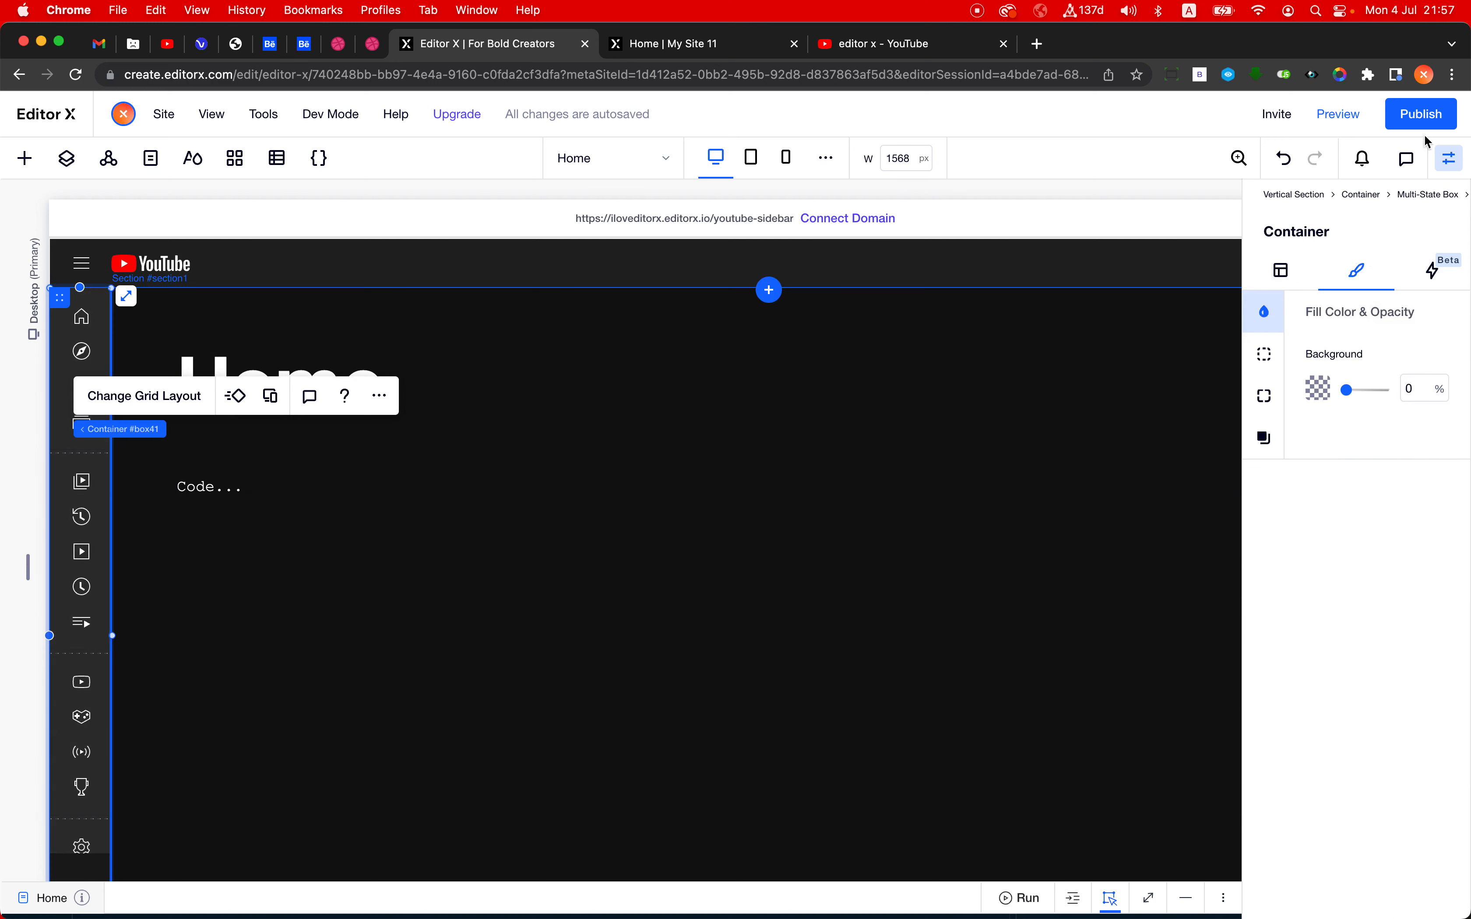
# - Set the Multi-State Box's background opacity to 0%
pyautogui.click(1441, 196)
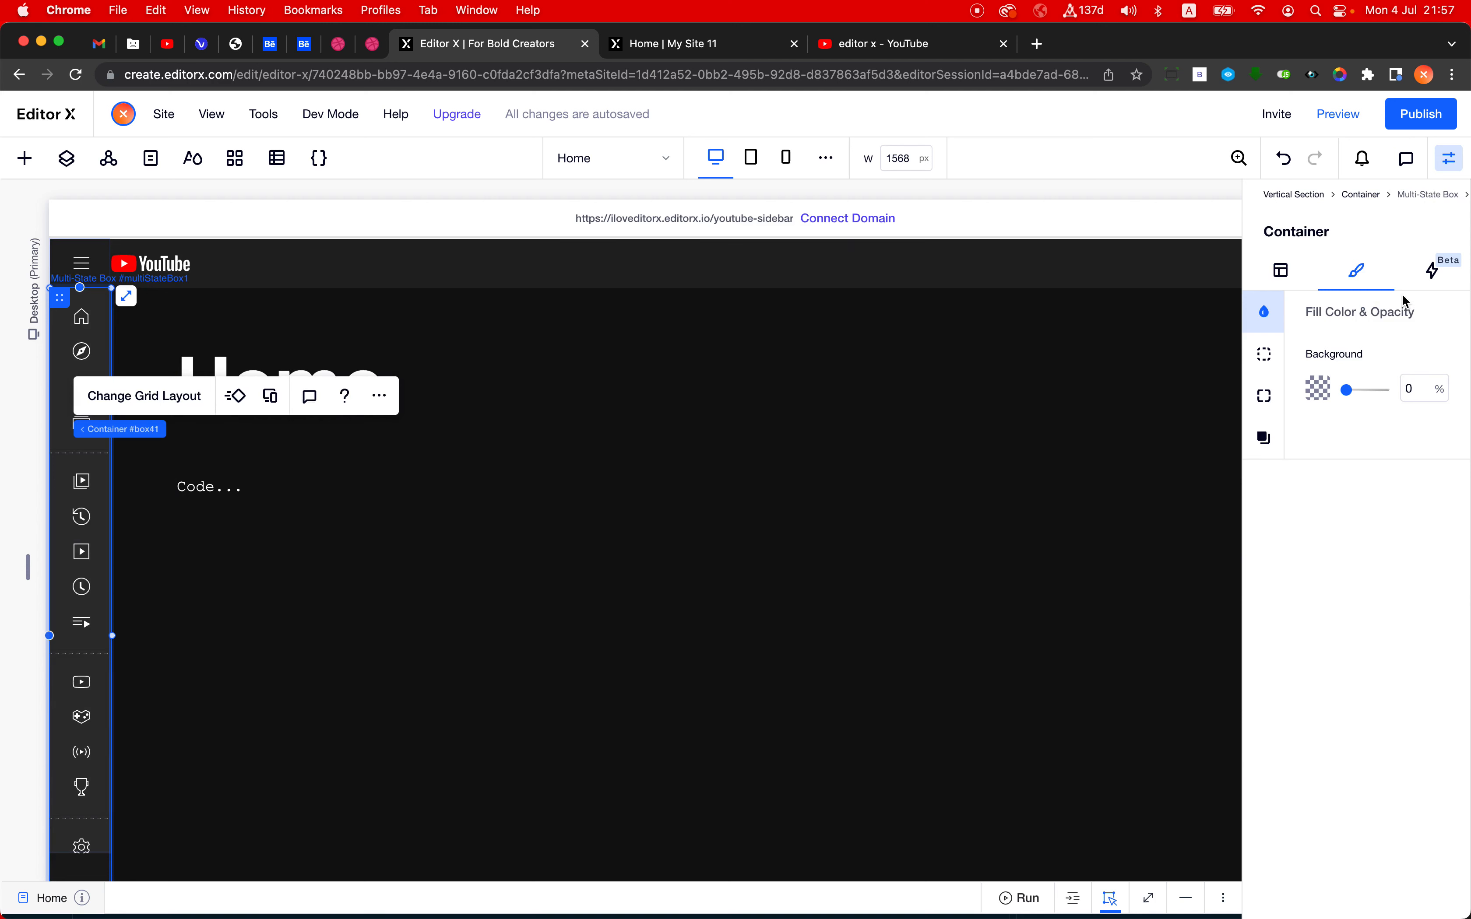
pyautogui.click(1419, 390)
pyautogui.write('0')
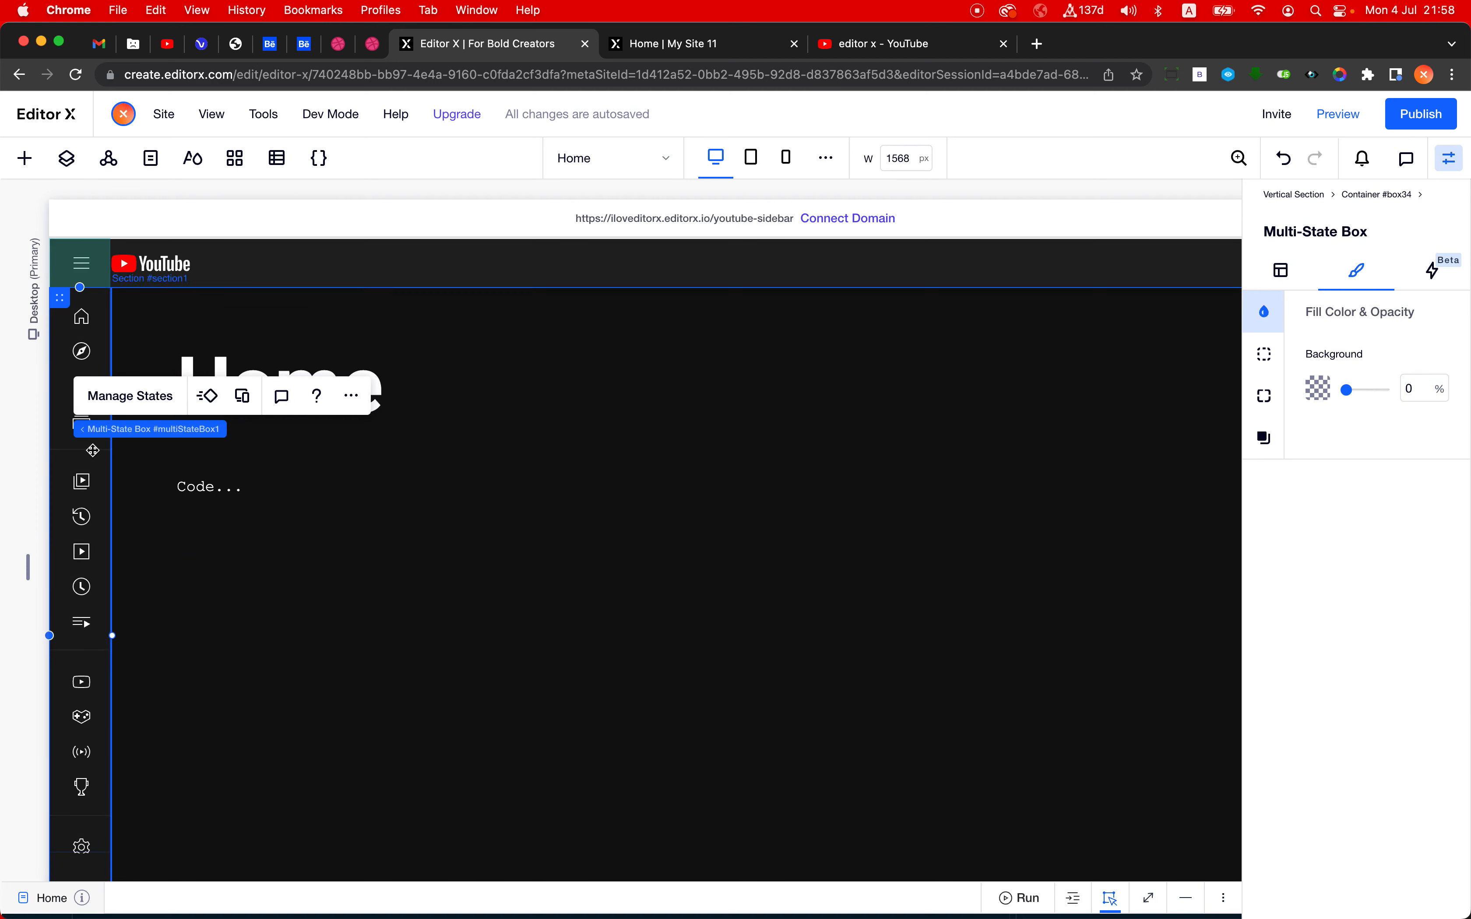
# - Compare bigSidebarState and smallSidebarState of the multi-state box without its fill, ending on smallSidebarState
pyautogui.click(145, 399)
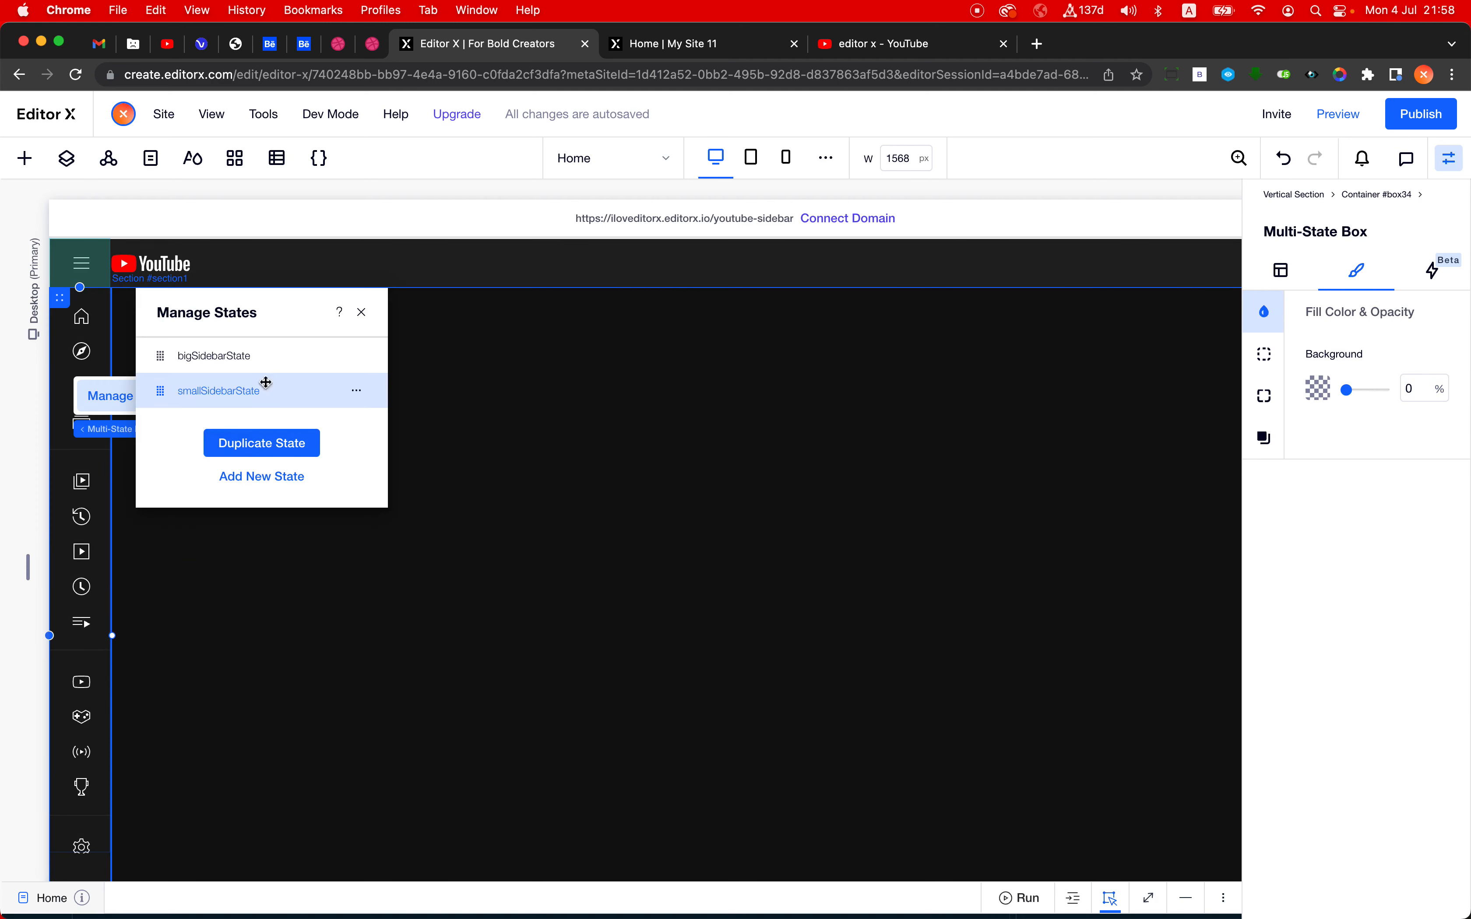
pyautogui.click(267, 359)
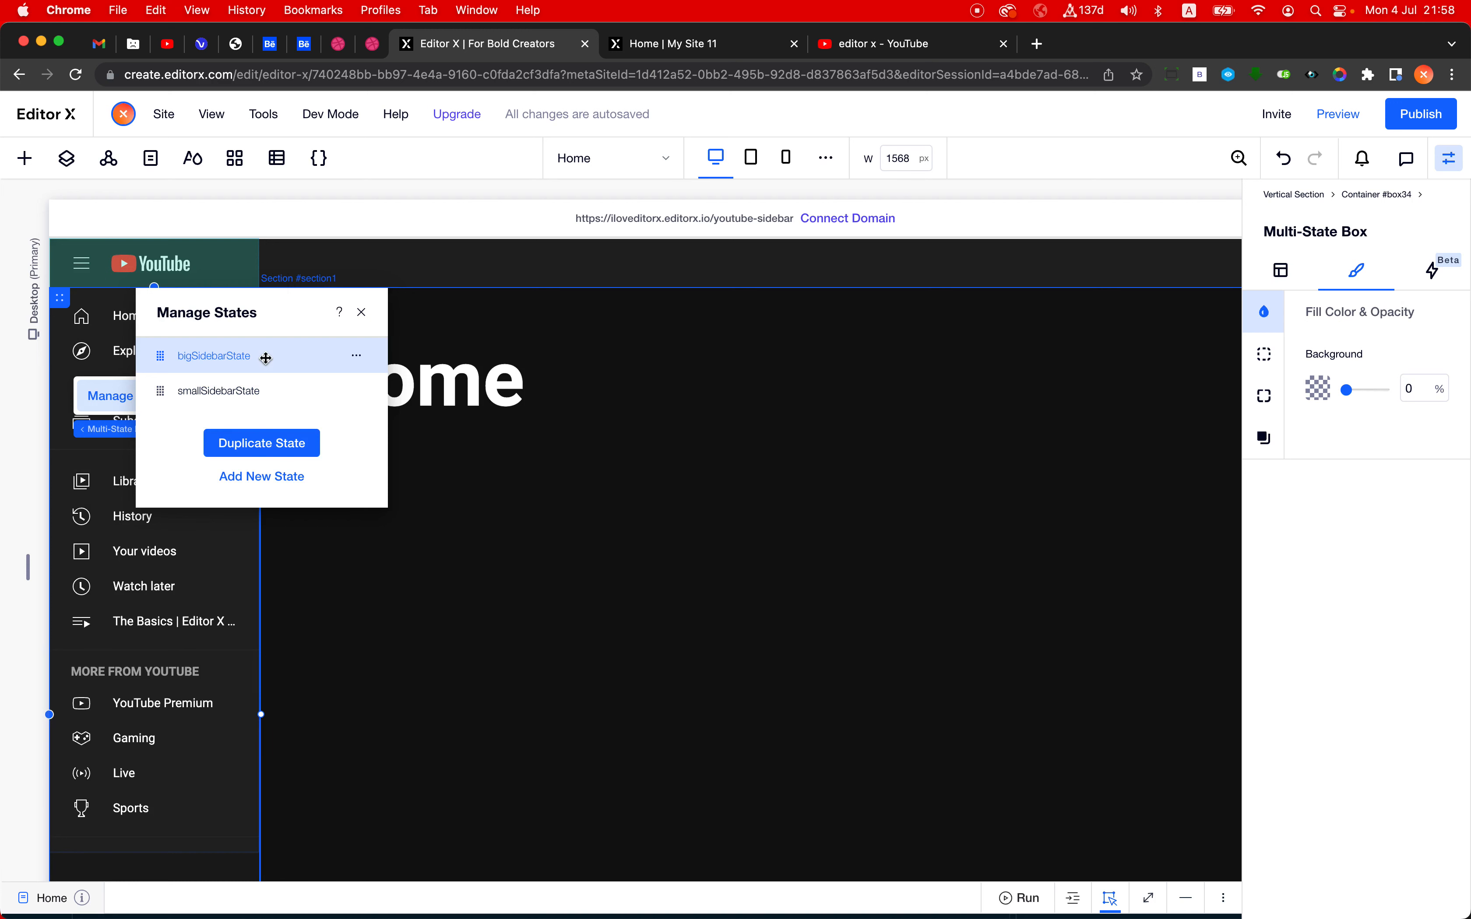
pyautogui.click(247, 392)
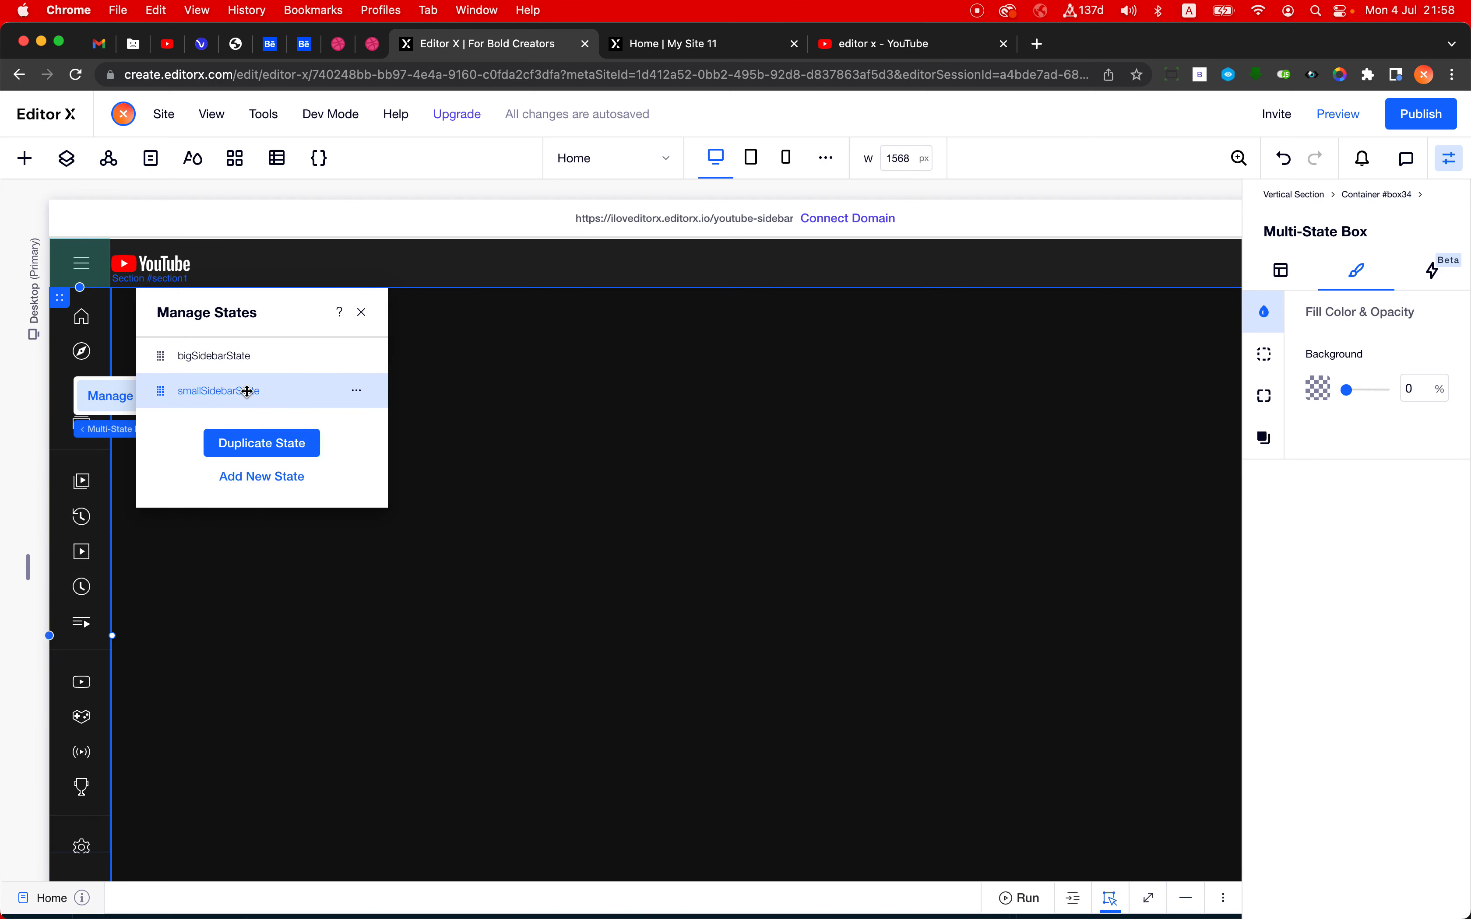
pyautogui.click(670, 567)
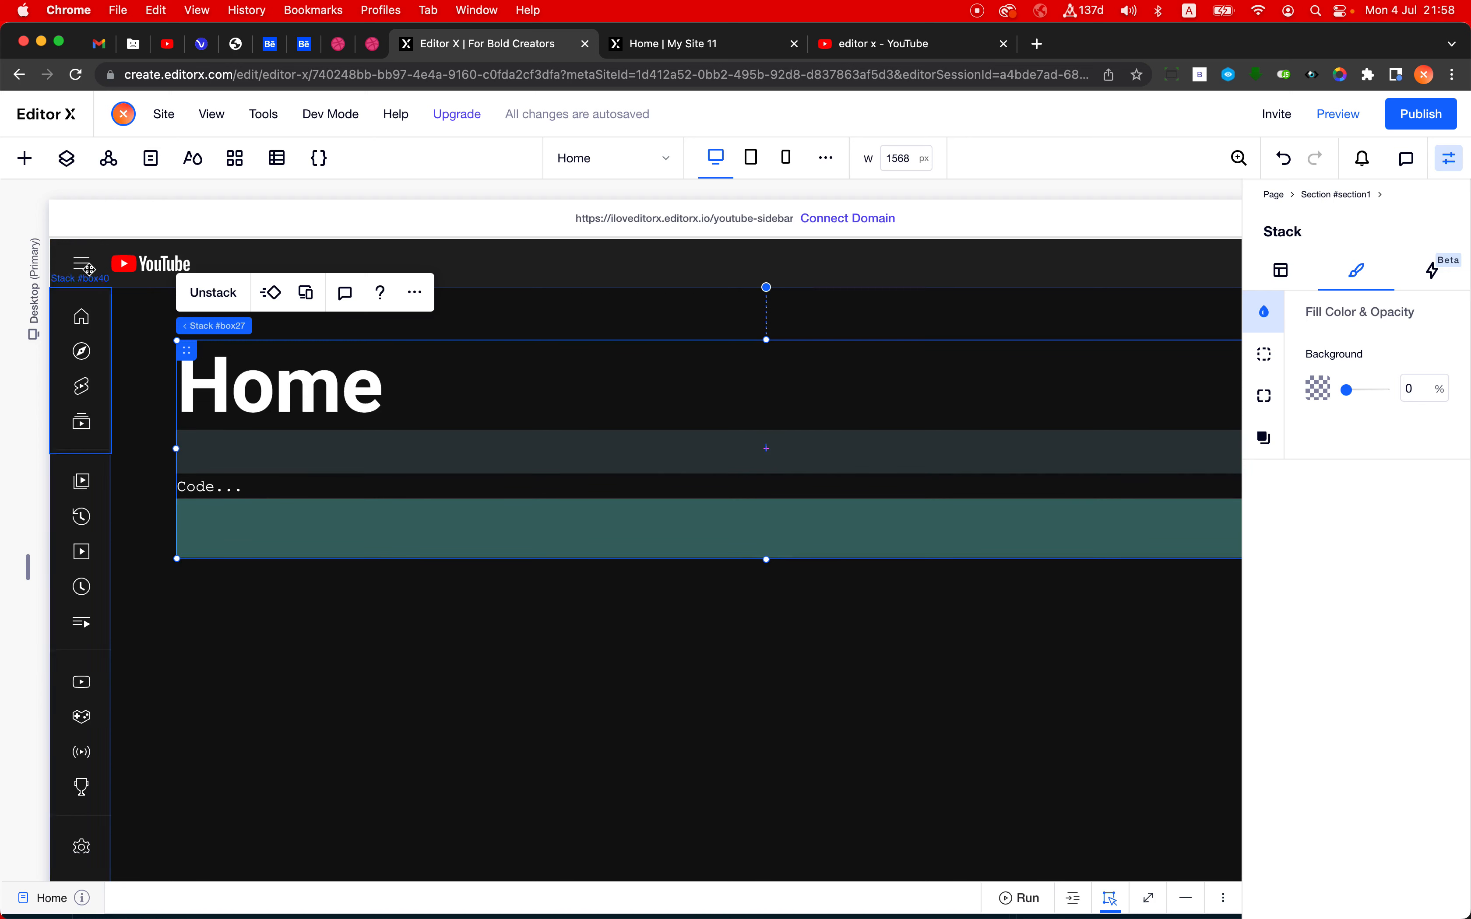
# - Check which theme color fills the header's background
pyautogui.click(324, 254)
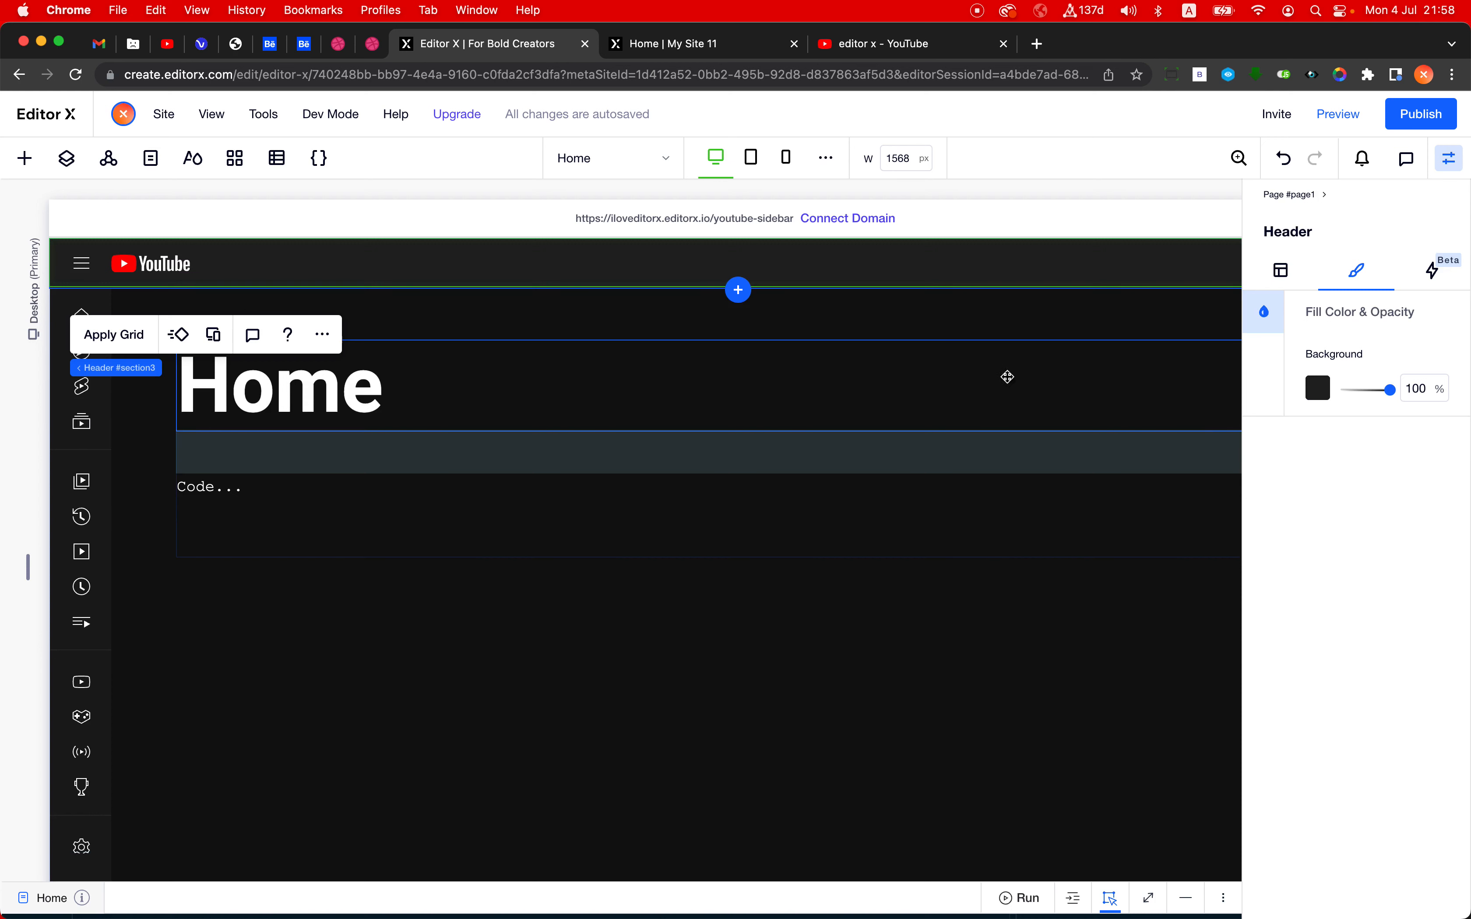
pyautogui.click(1316, 388)
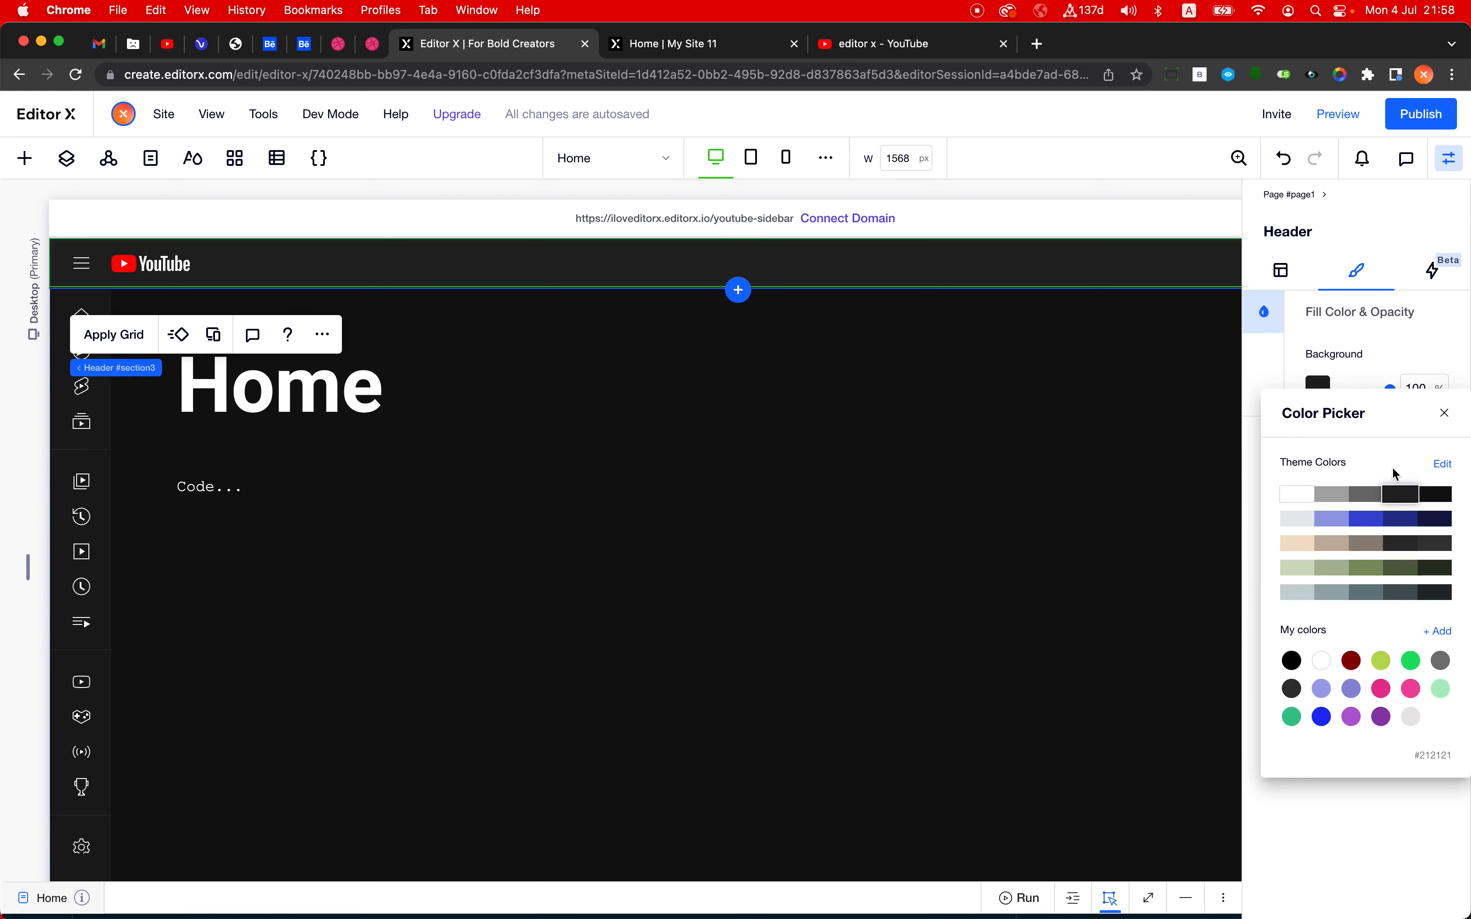
pyautogui.click(88, 460)
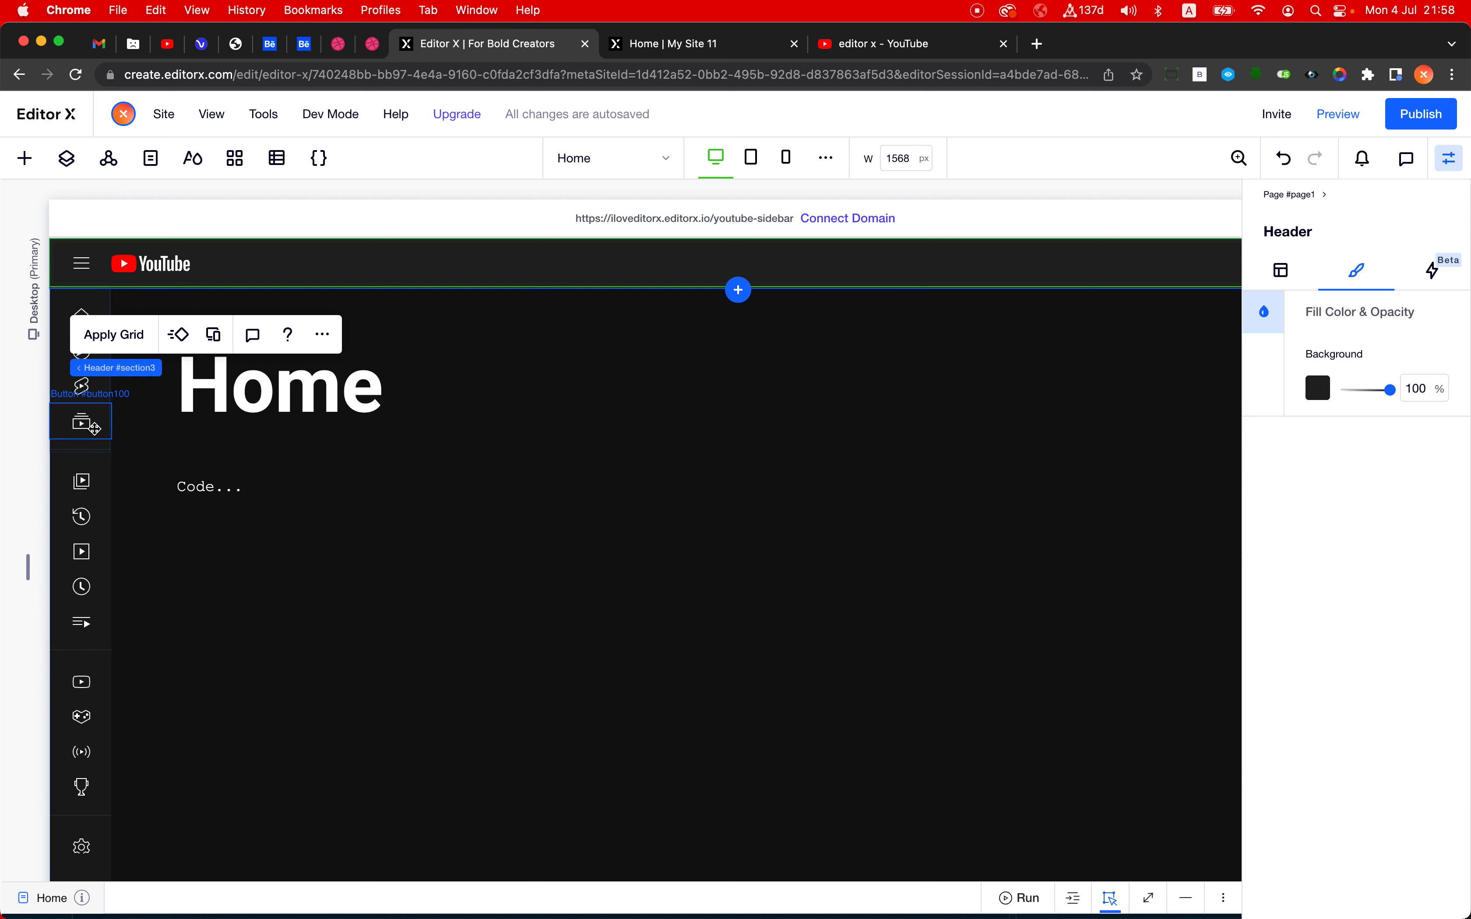
# - Fill the background of the vertical section holding the sidebar with the dark theme color #212121 at 100% opacity
pyautogui.click(95, 447)
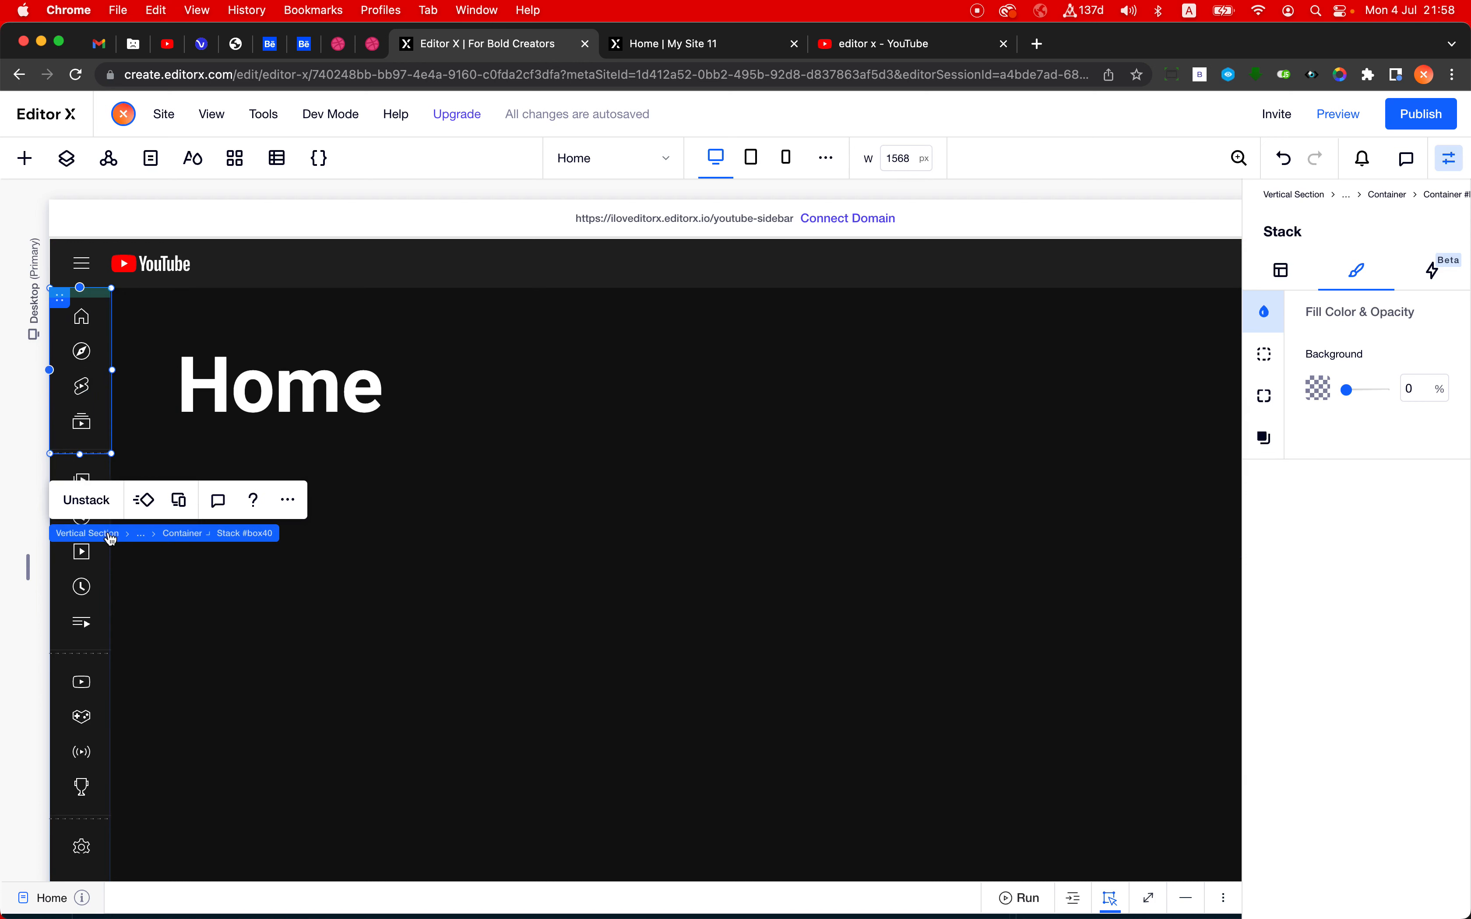
pyautogui.click(184, 536)
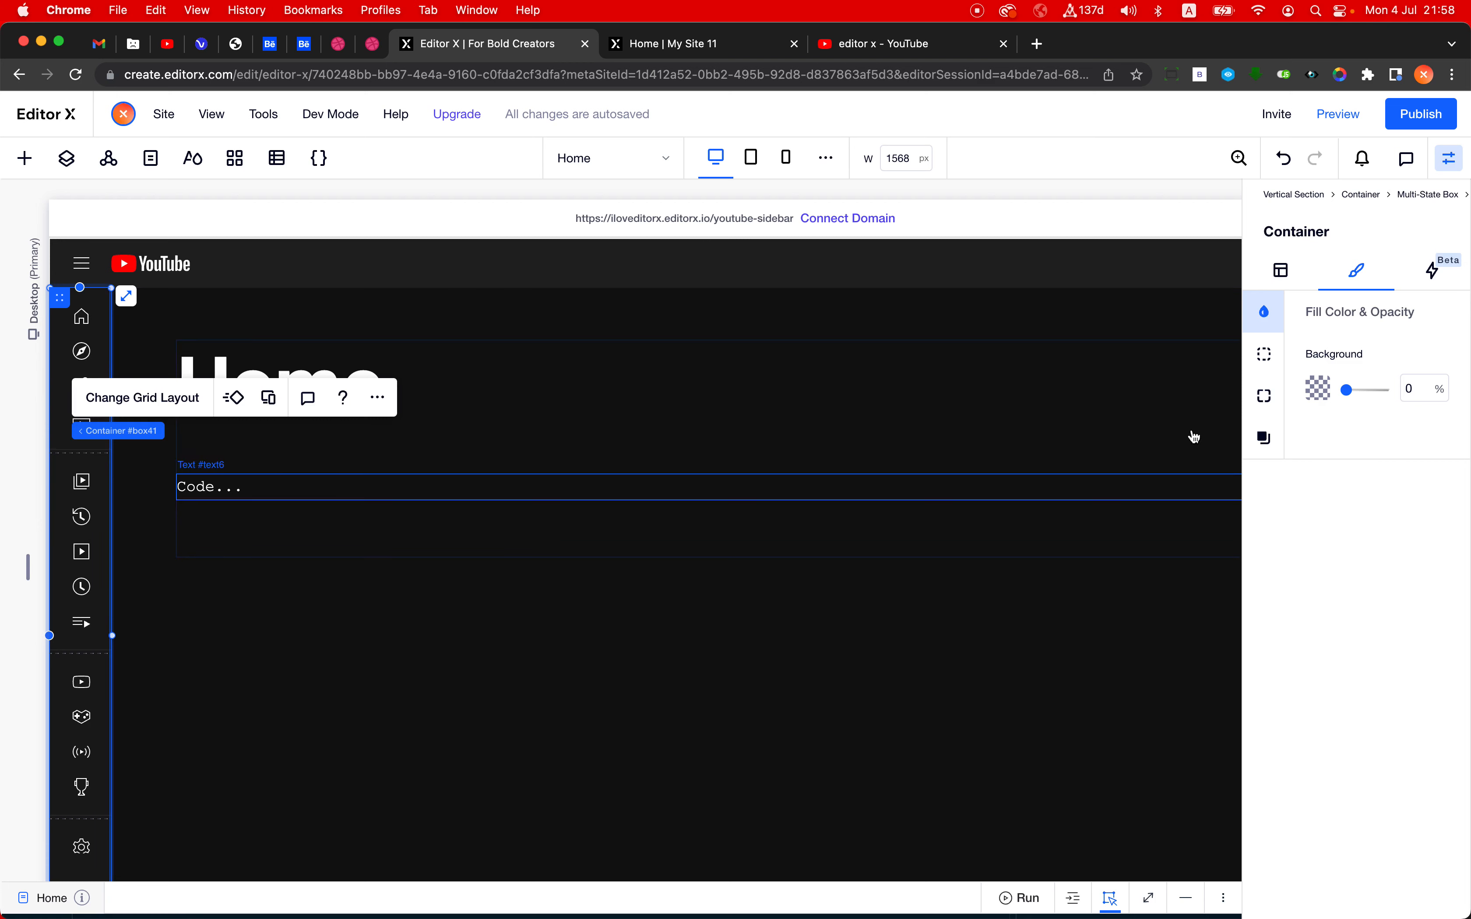
pyautogui.click(201, 430)
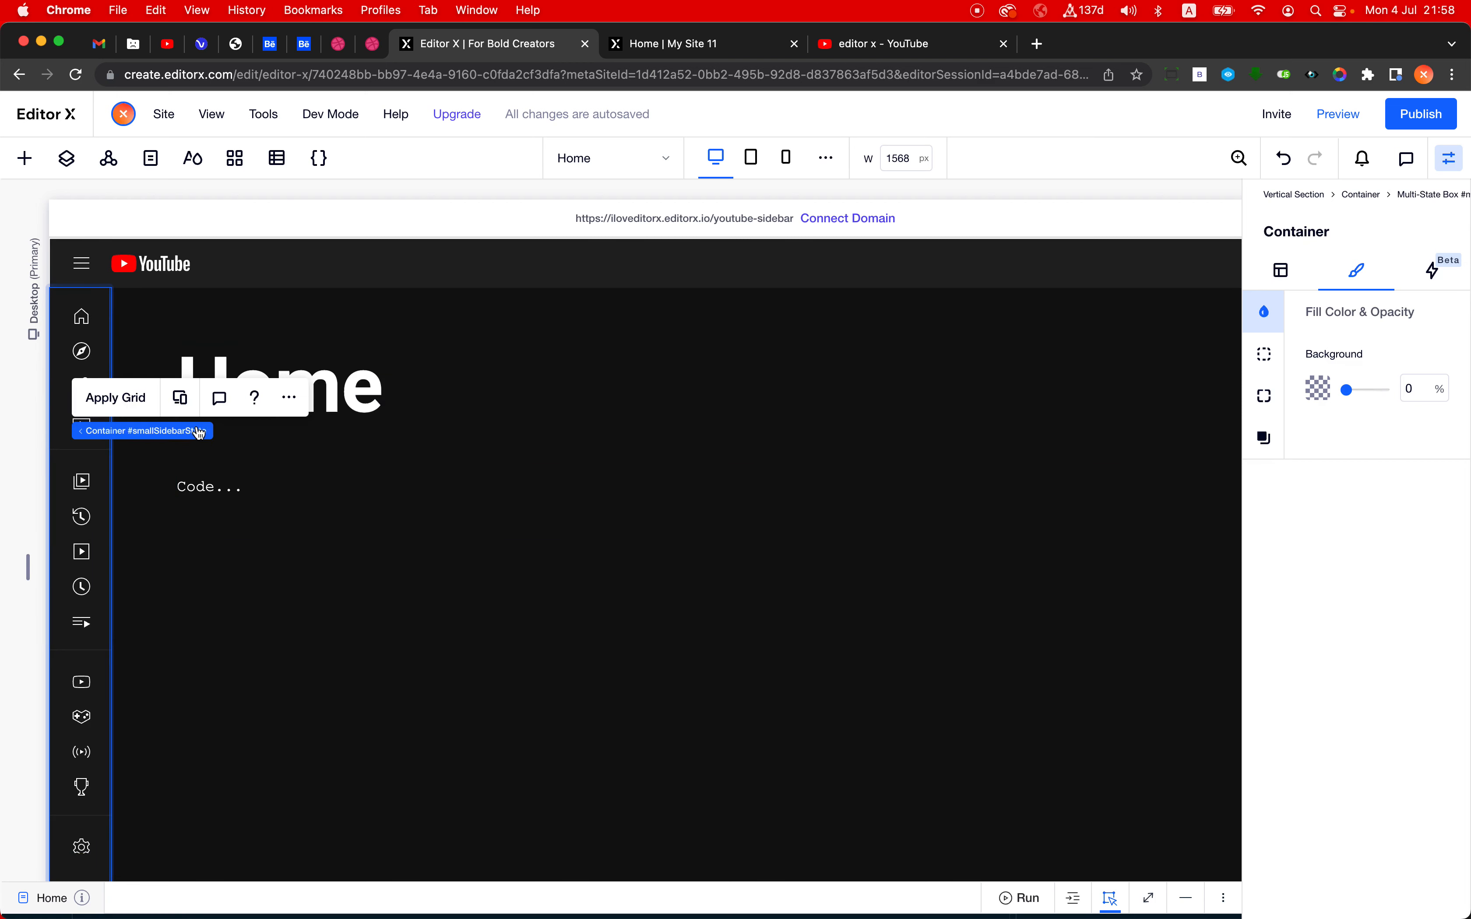
pyautogui.moveTo(147, 430)
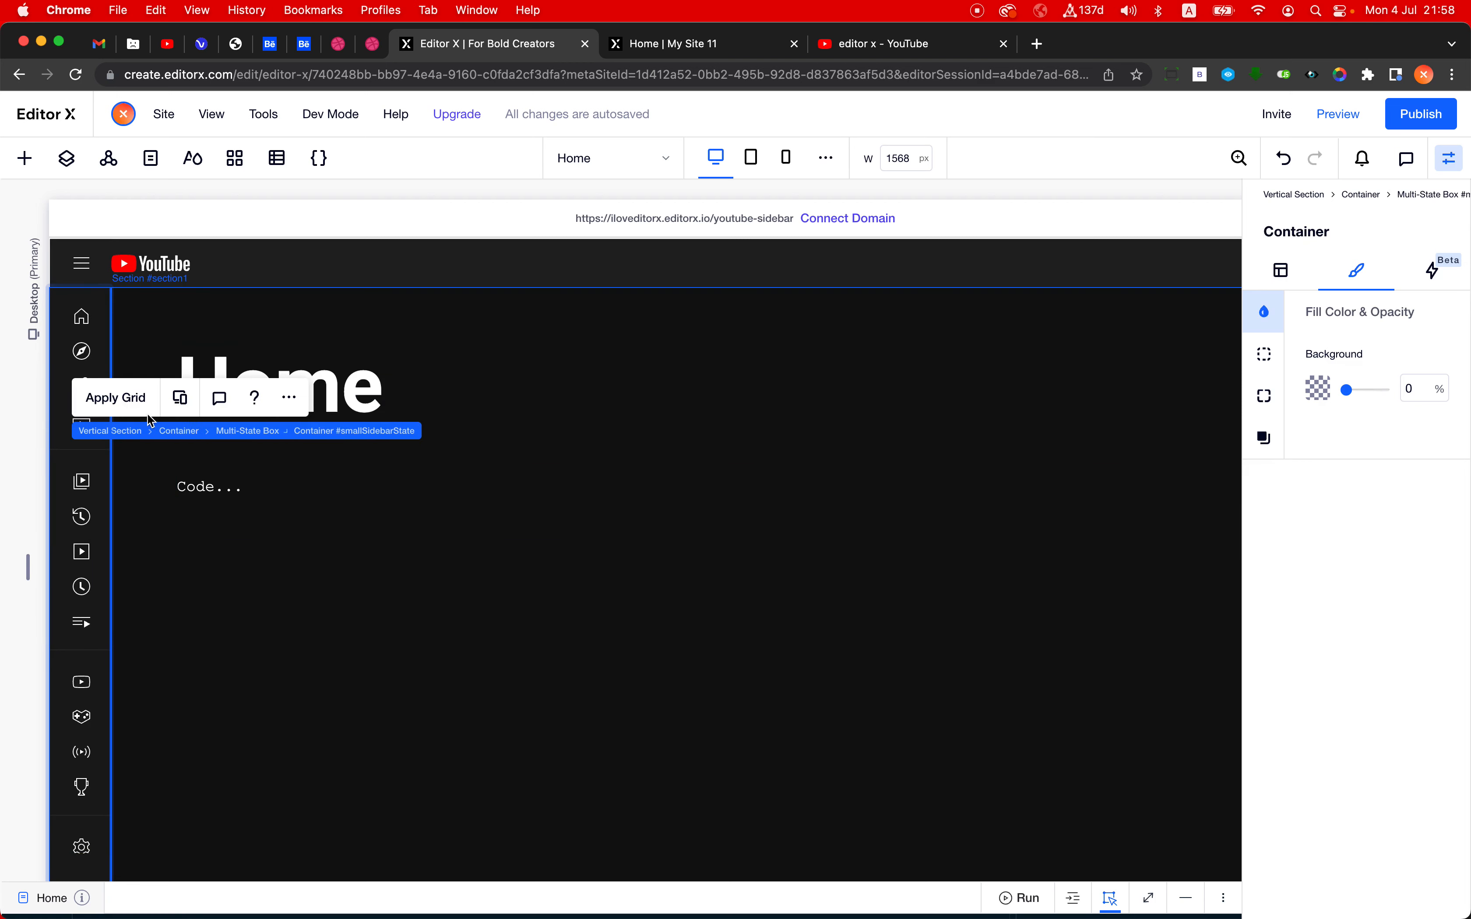
pyautogui.click(270, 437)
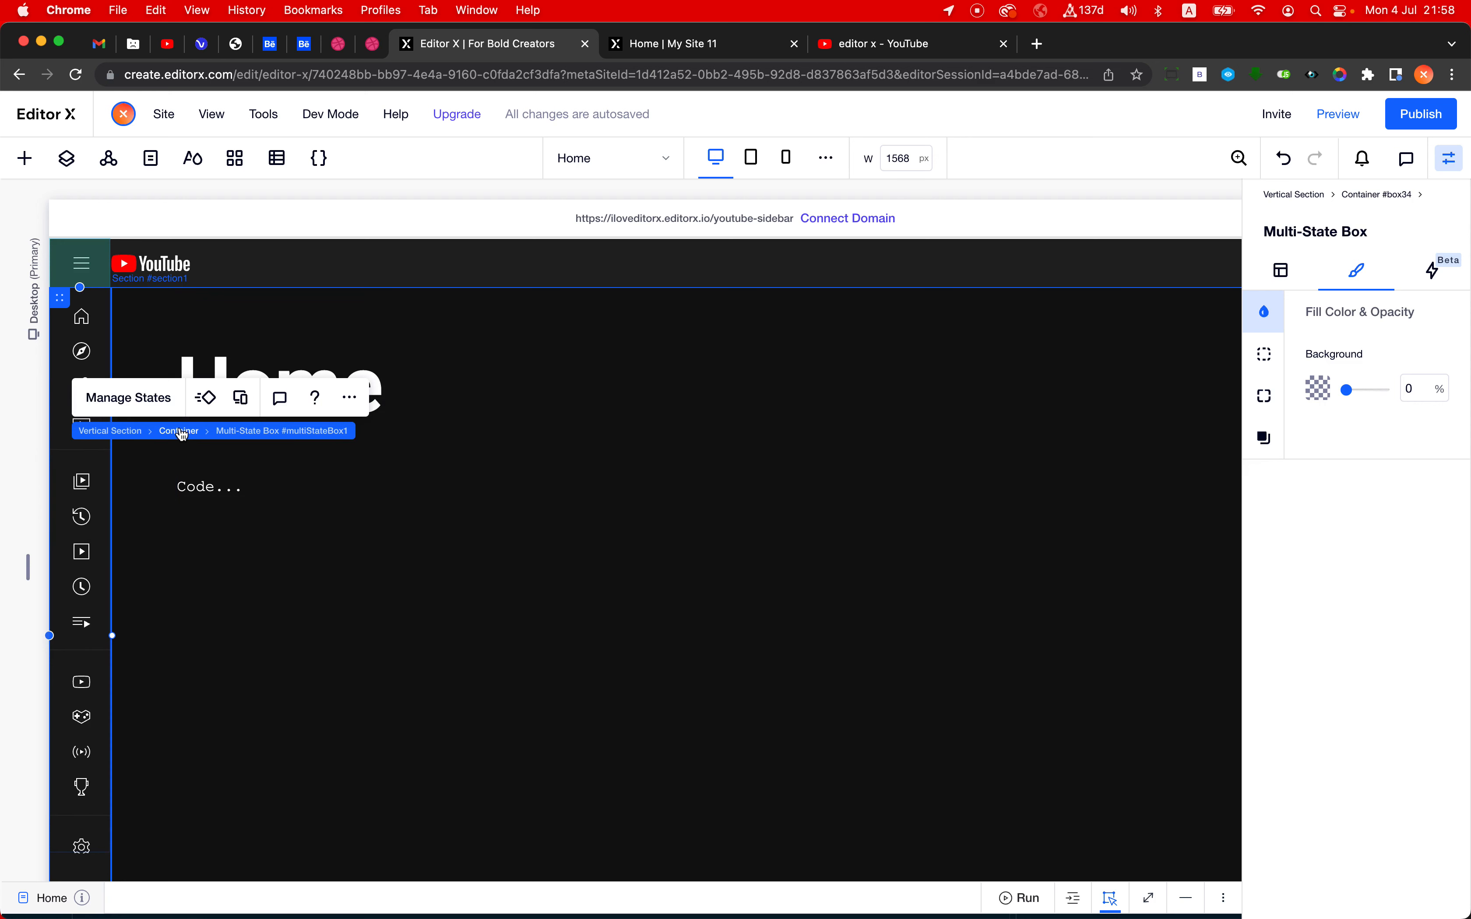
pyautogui.click(181, 431)
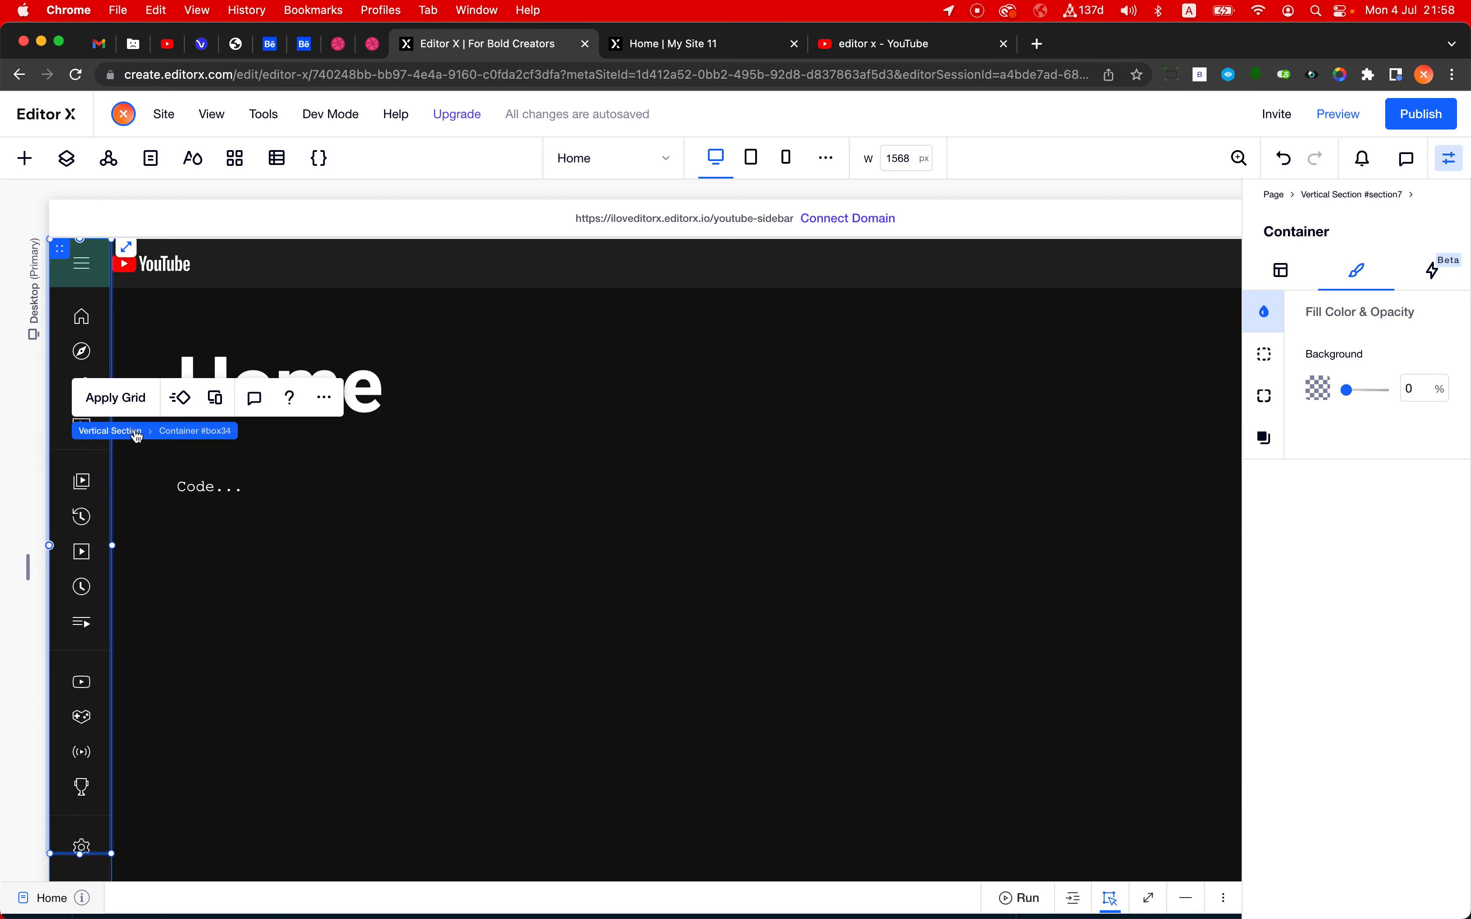
pyautogui.click(132, 433)
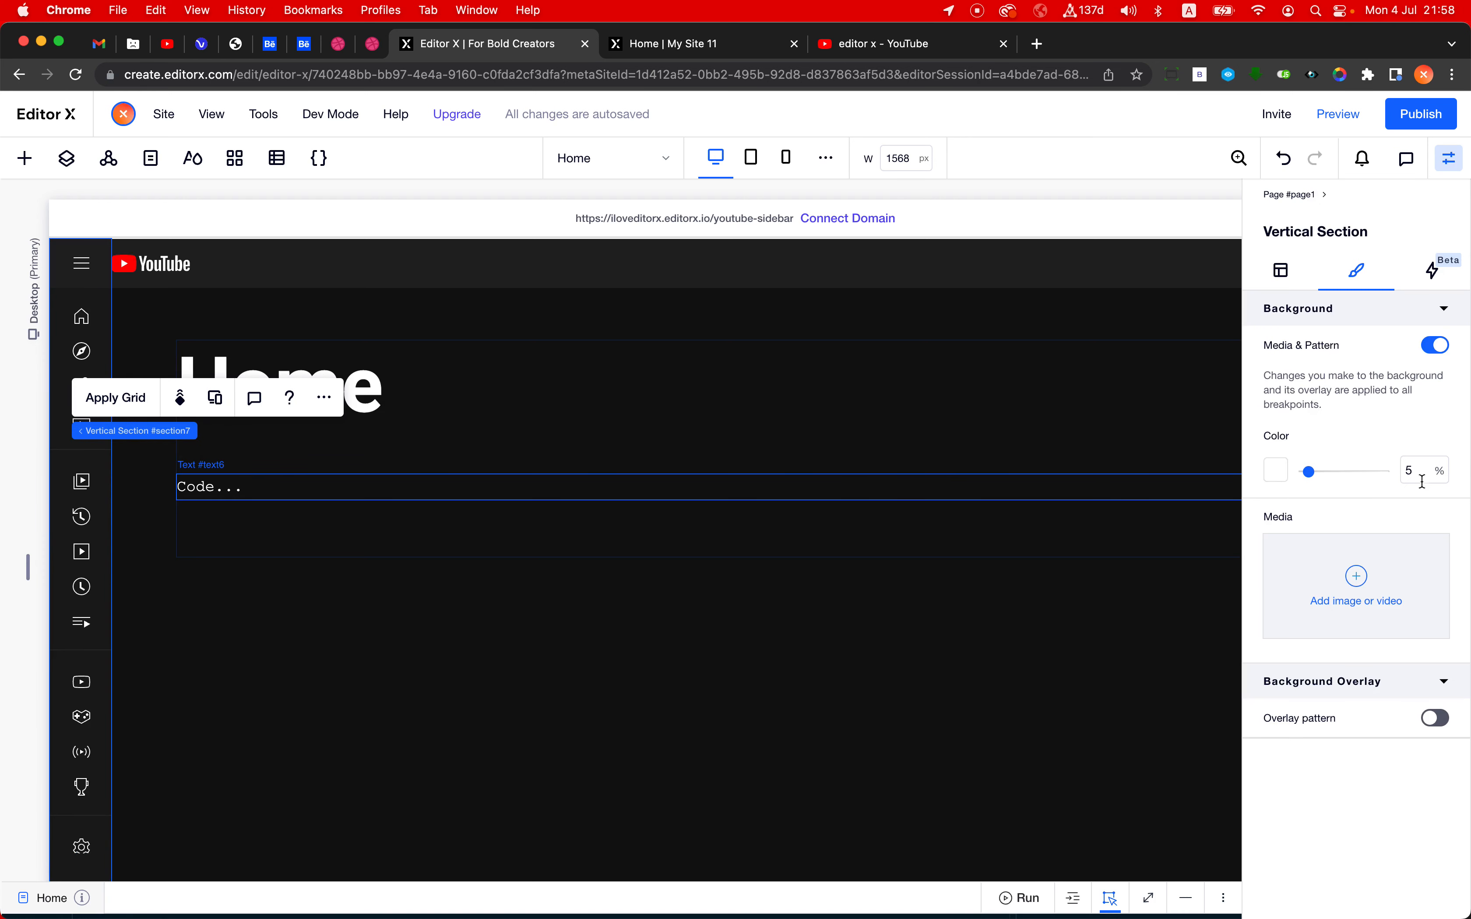
pyautogui.doubleClick(1413, 472)
pyautogui.write('0')
pyautogui.click(1275, 470)
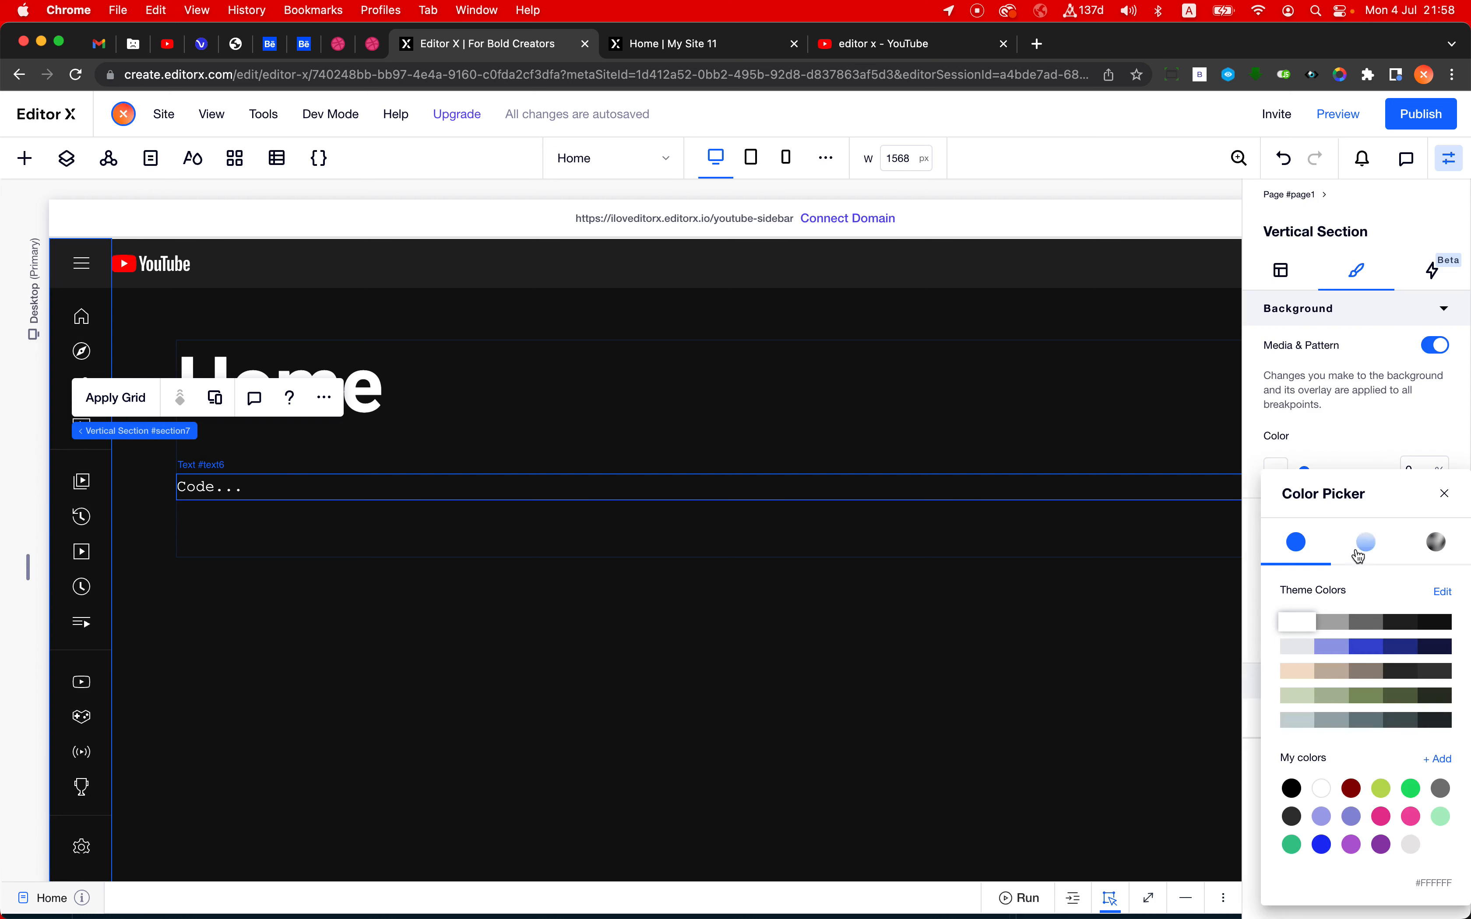
pyautogui.click(1394, 618)
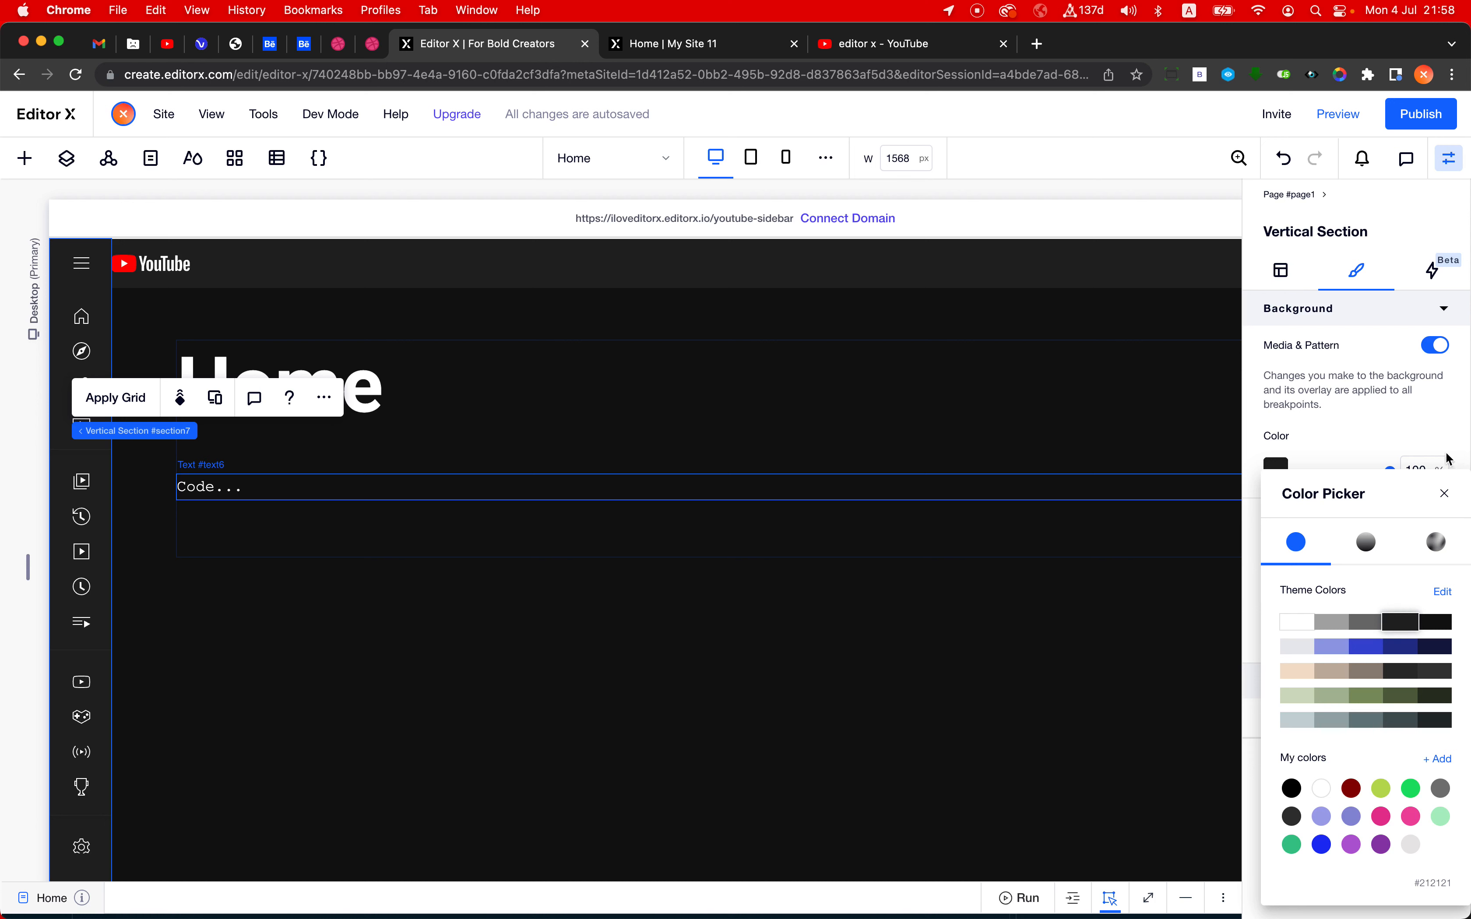
pyautogui.click(1446, 496)
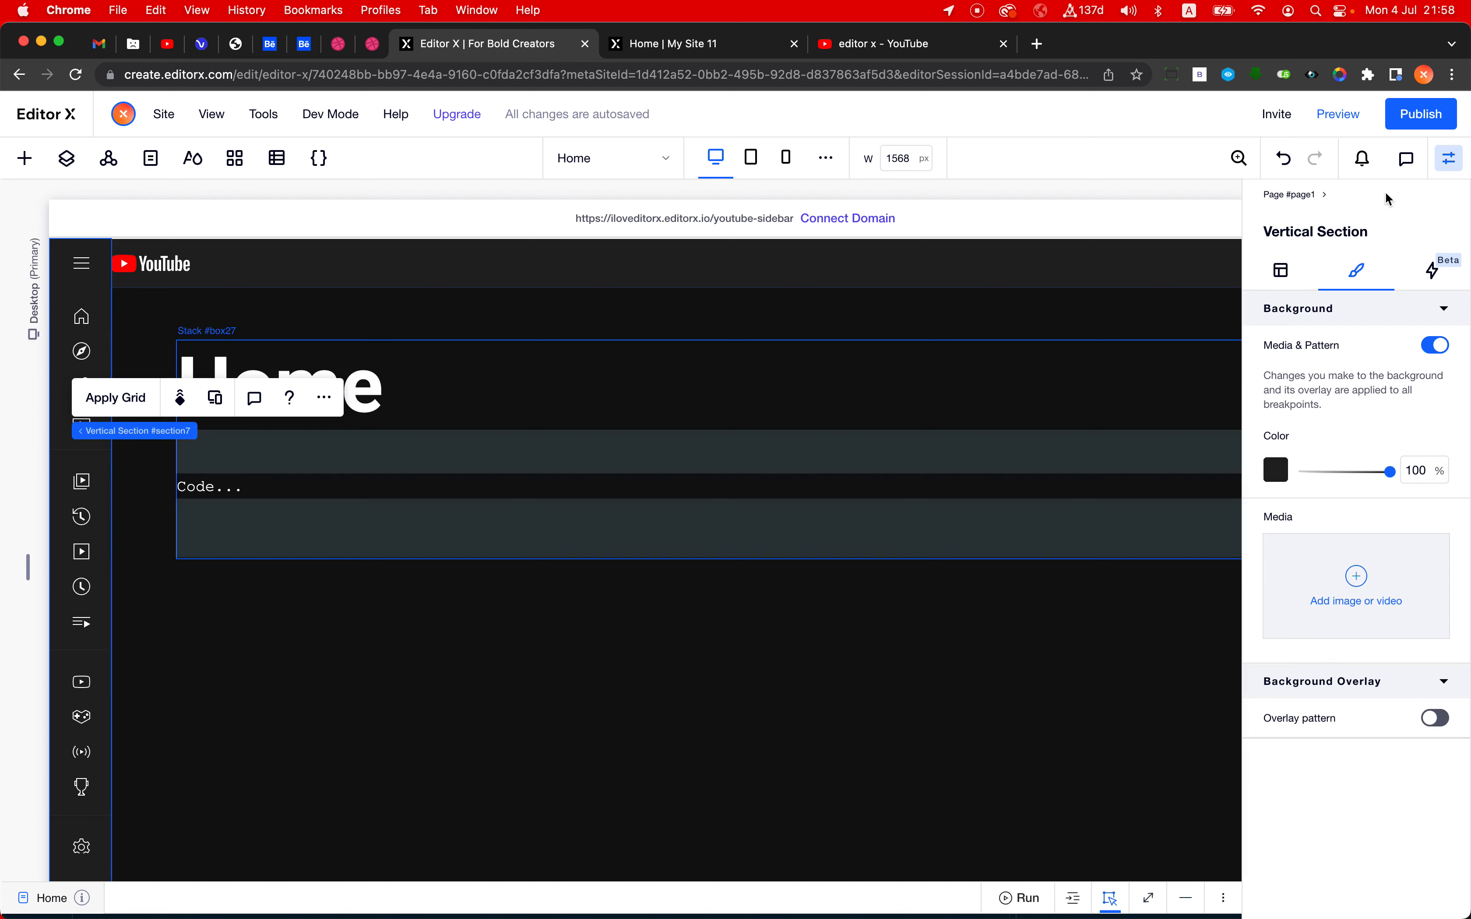
# - Publish the site and reload the live youtube-sidebar page to view the updated sidebar background
pyautogui.click(1442, 102)
pyautogui.click(1000, 693)
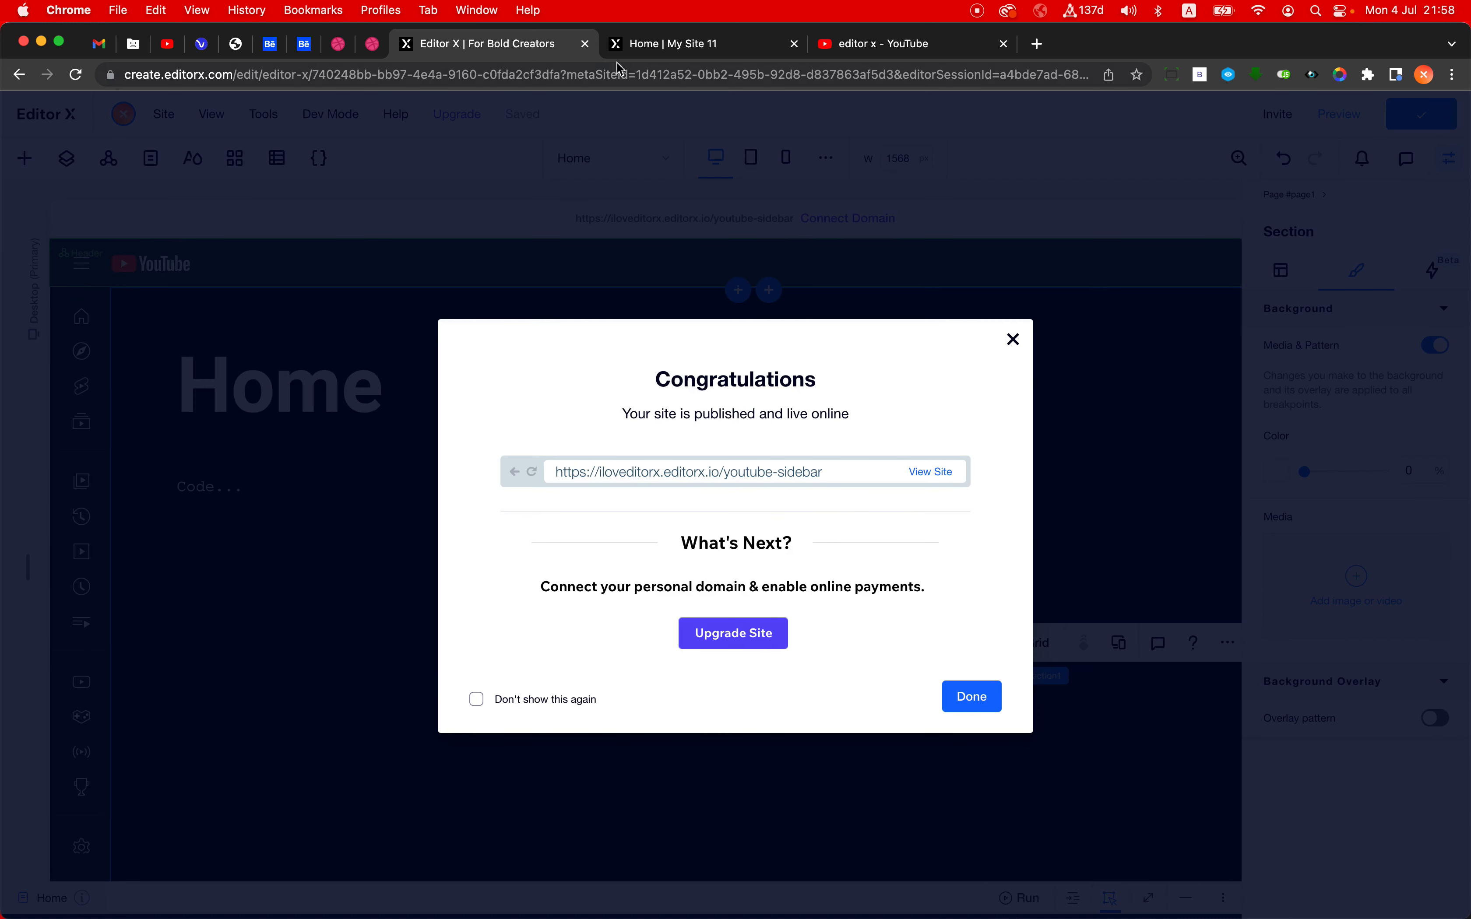
pyautogui.click(673, 47)
pyautogui.click(644, 76)
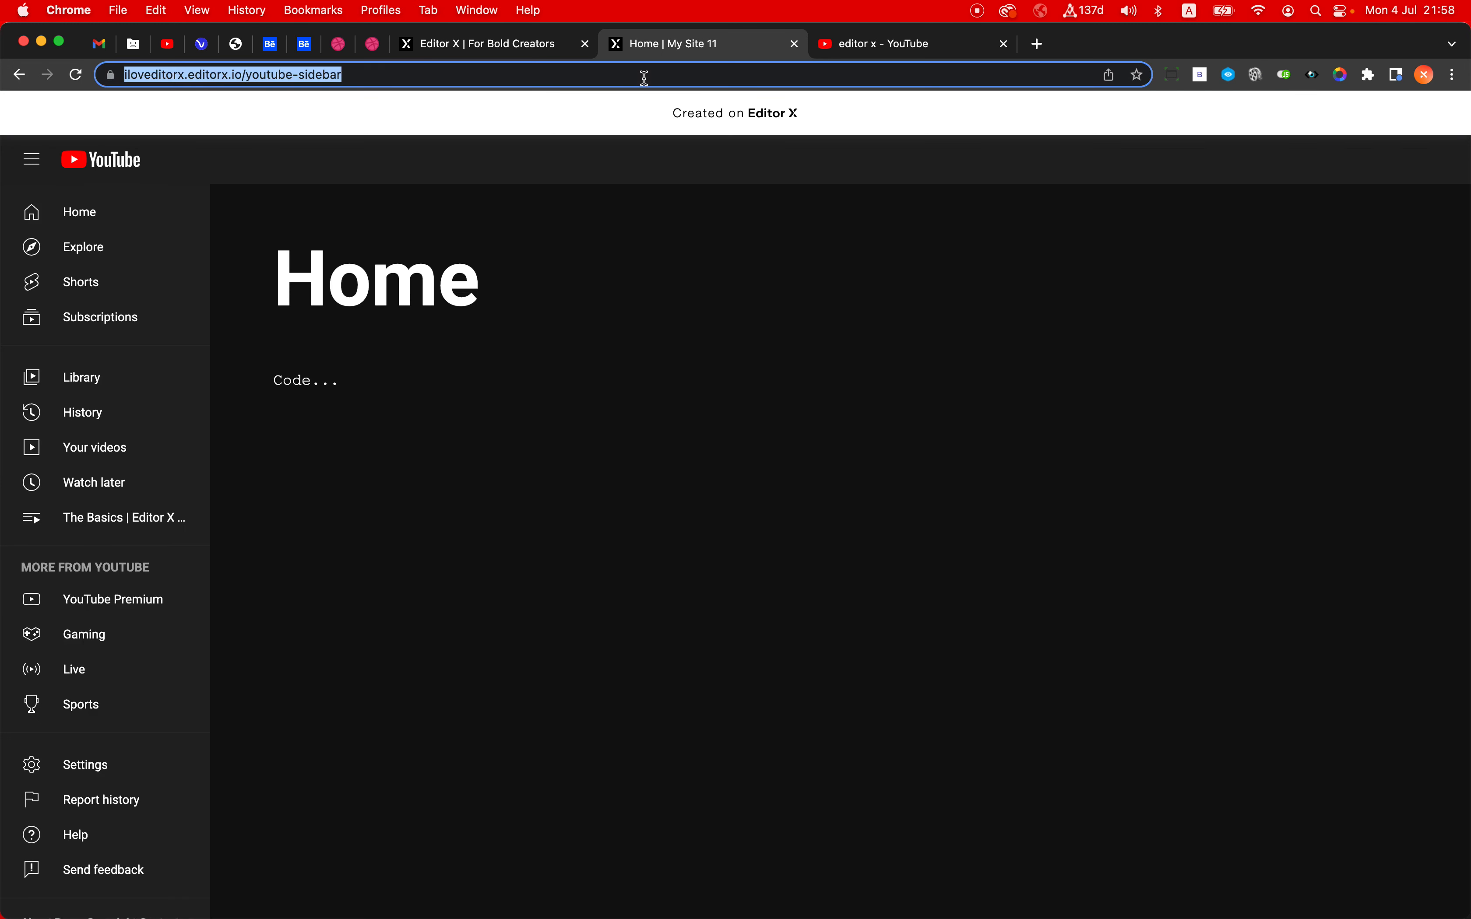
pyautogui.press('Return')
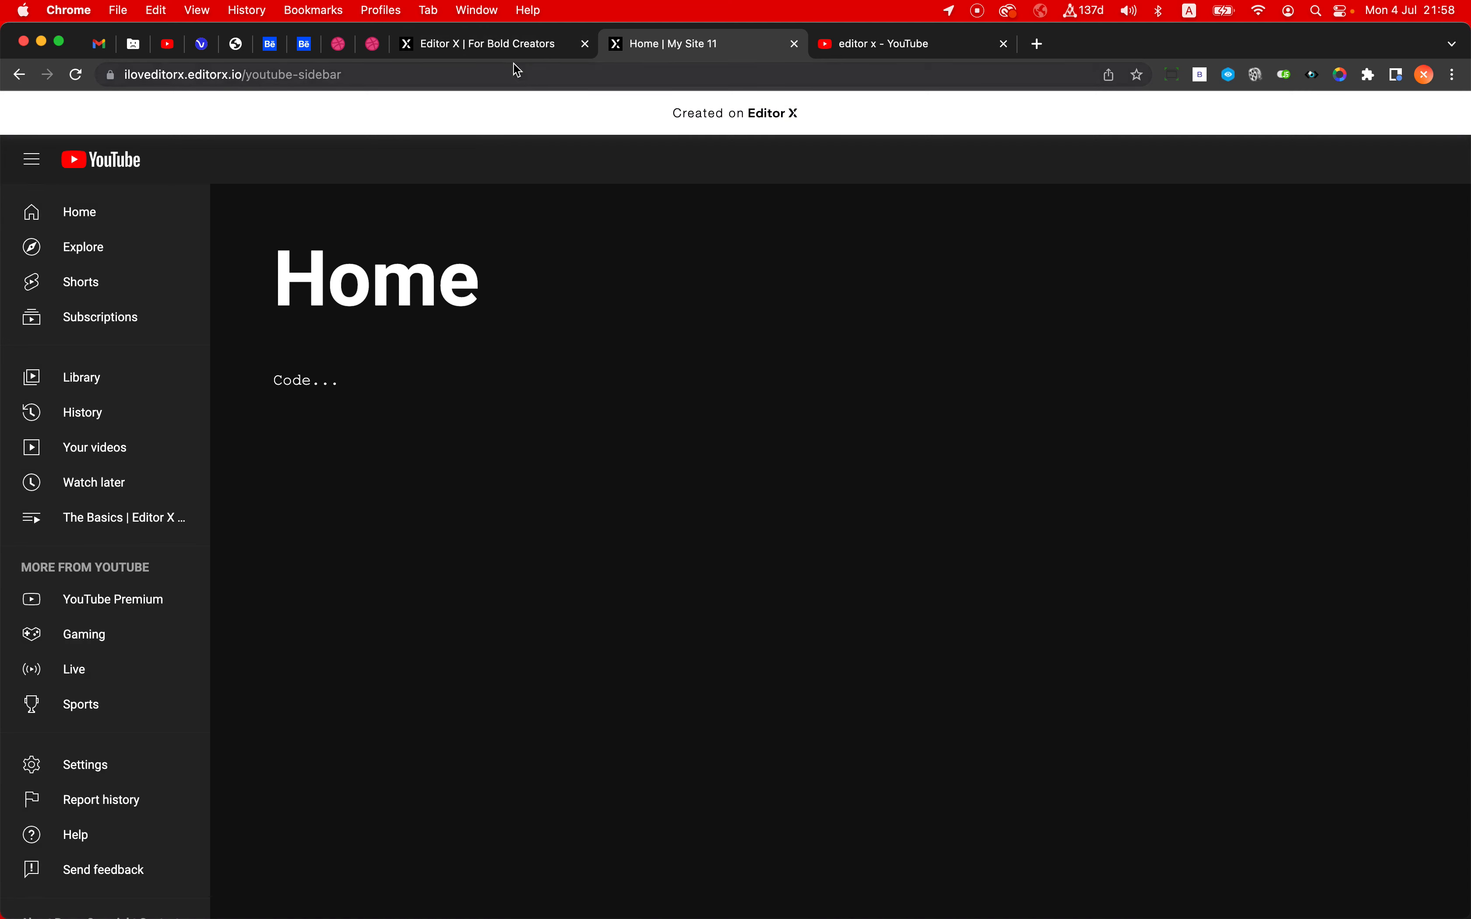
# - Return to the Editor X page and set the vertical section holding the sidebar as a master of type Section
pyautogui.click(510, 47)
pyautogui.click(388, 349)
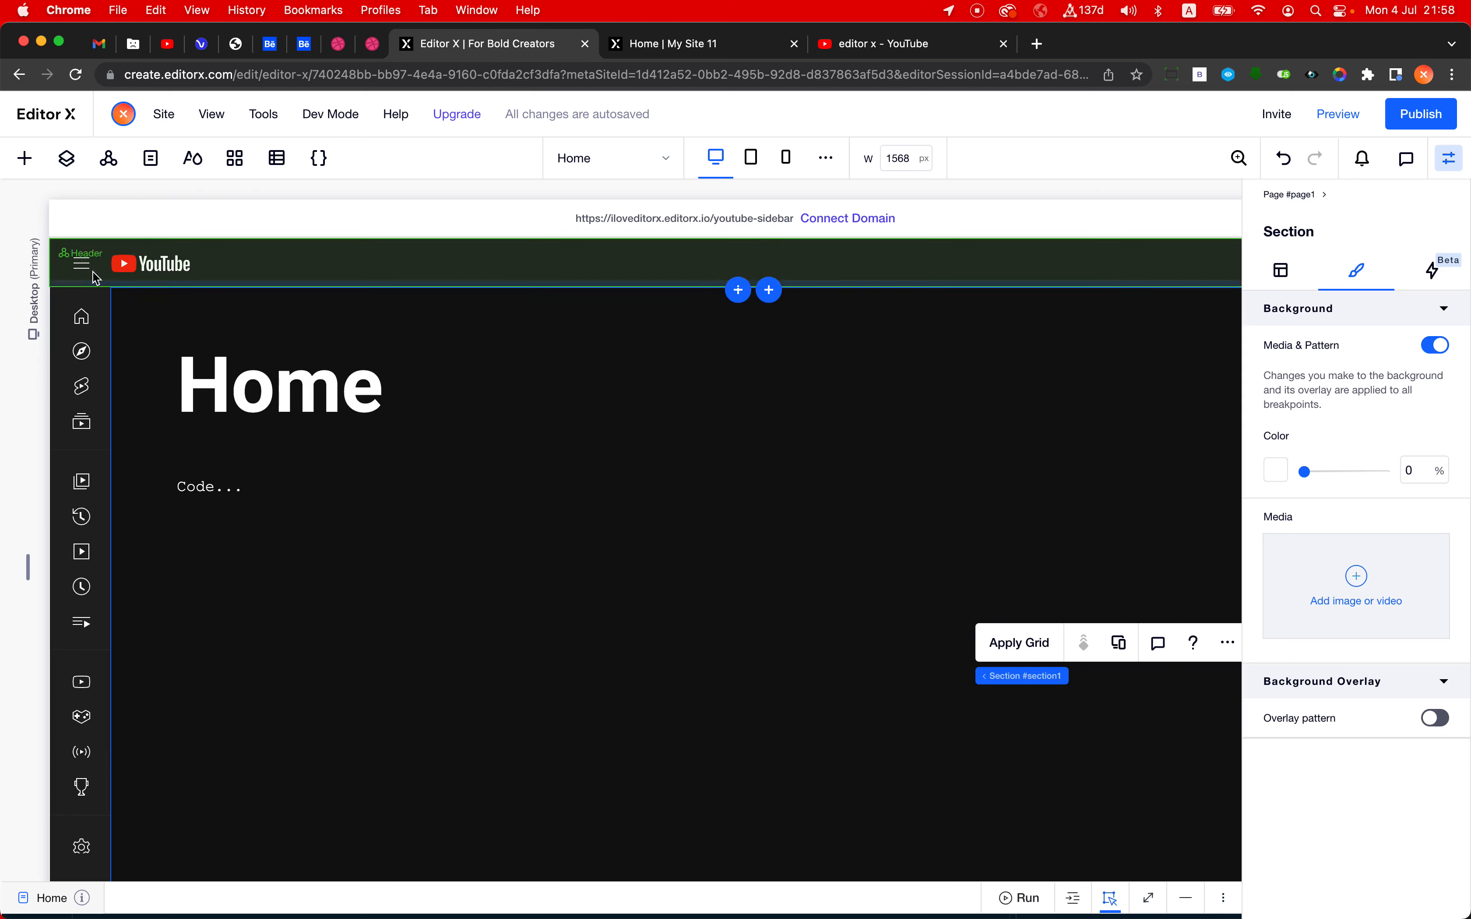
pyautogui.click(84, 265)
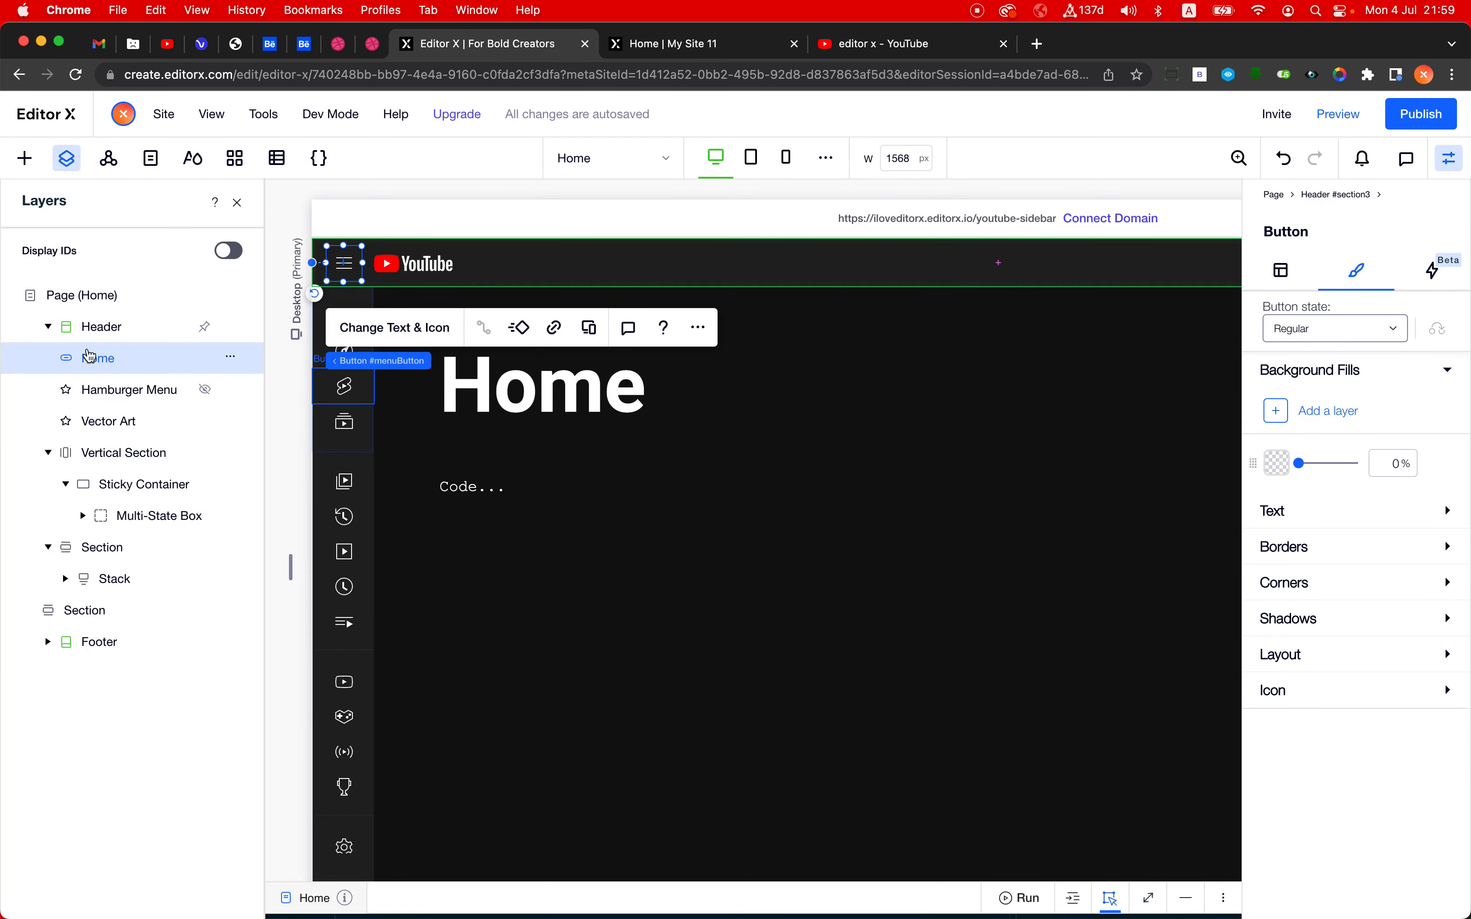
pyautogui.click(52, 331)
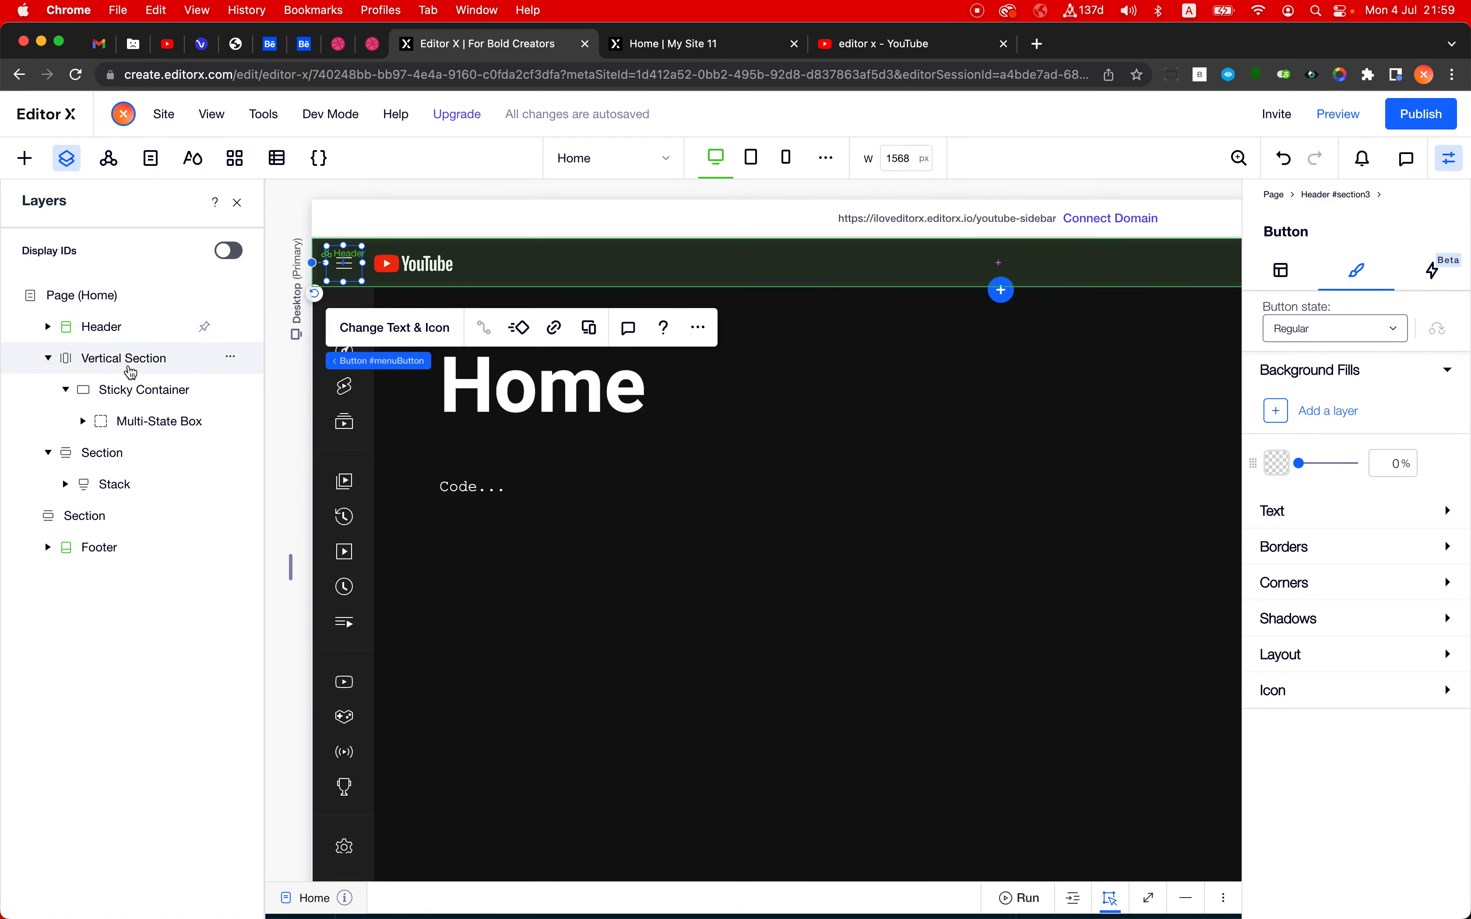
pyautogui.click(127, 360)
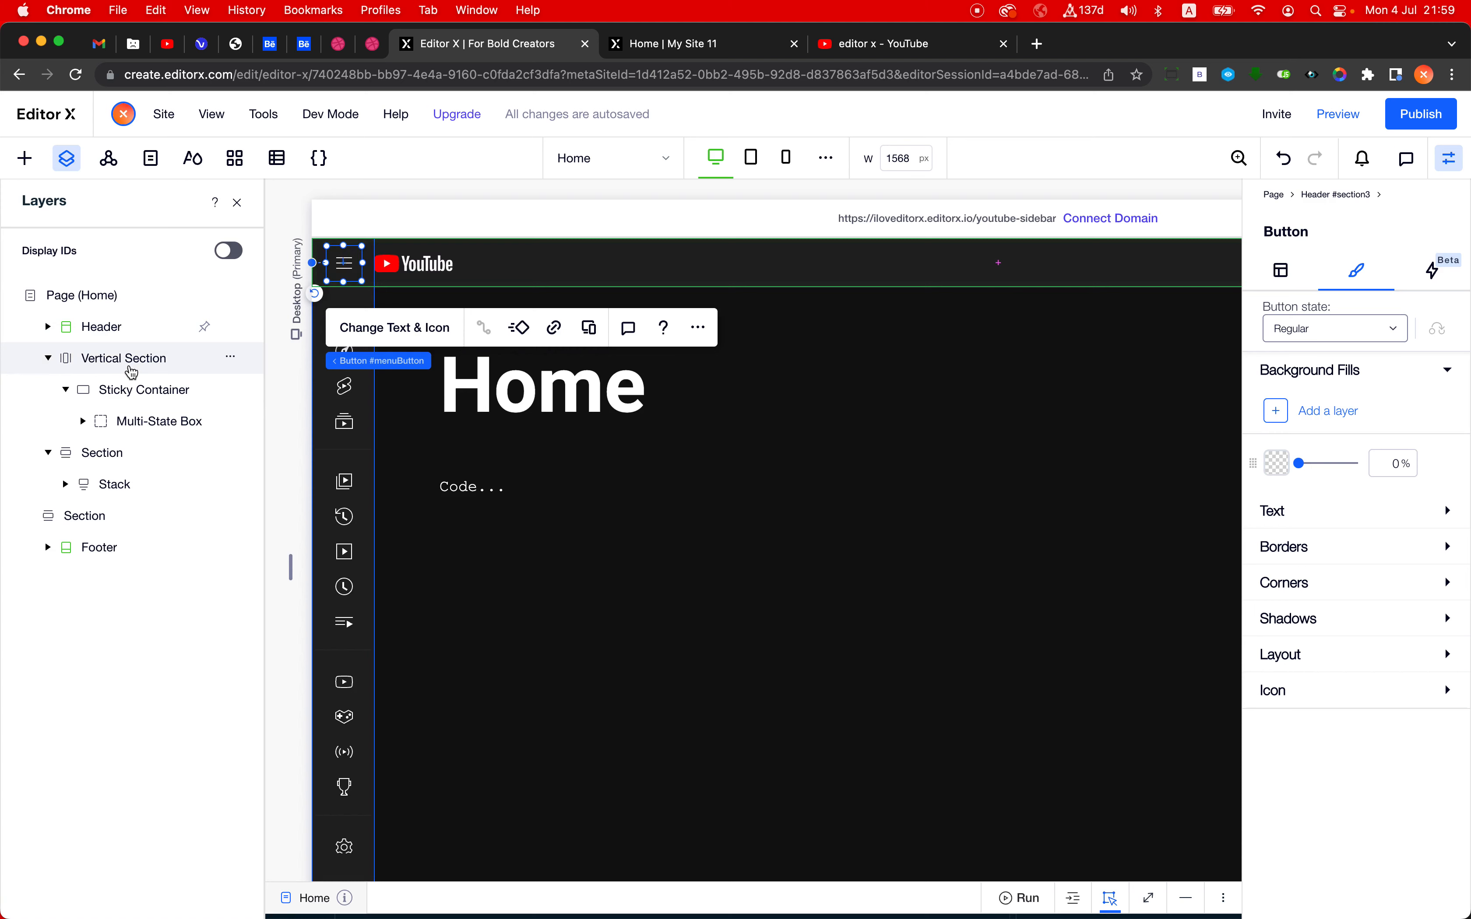
pyautogui.click(237, 202)
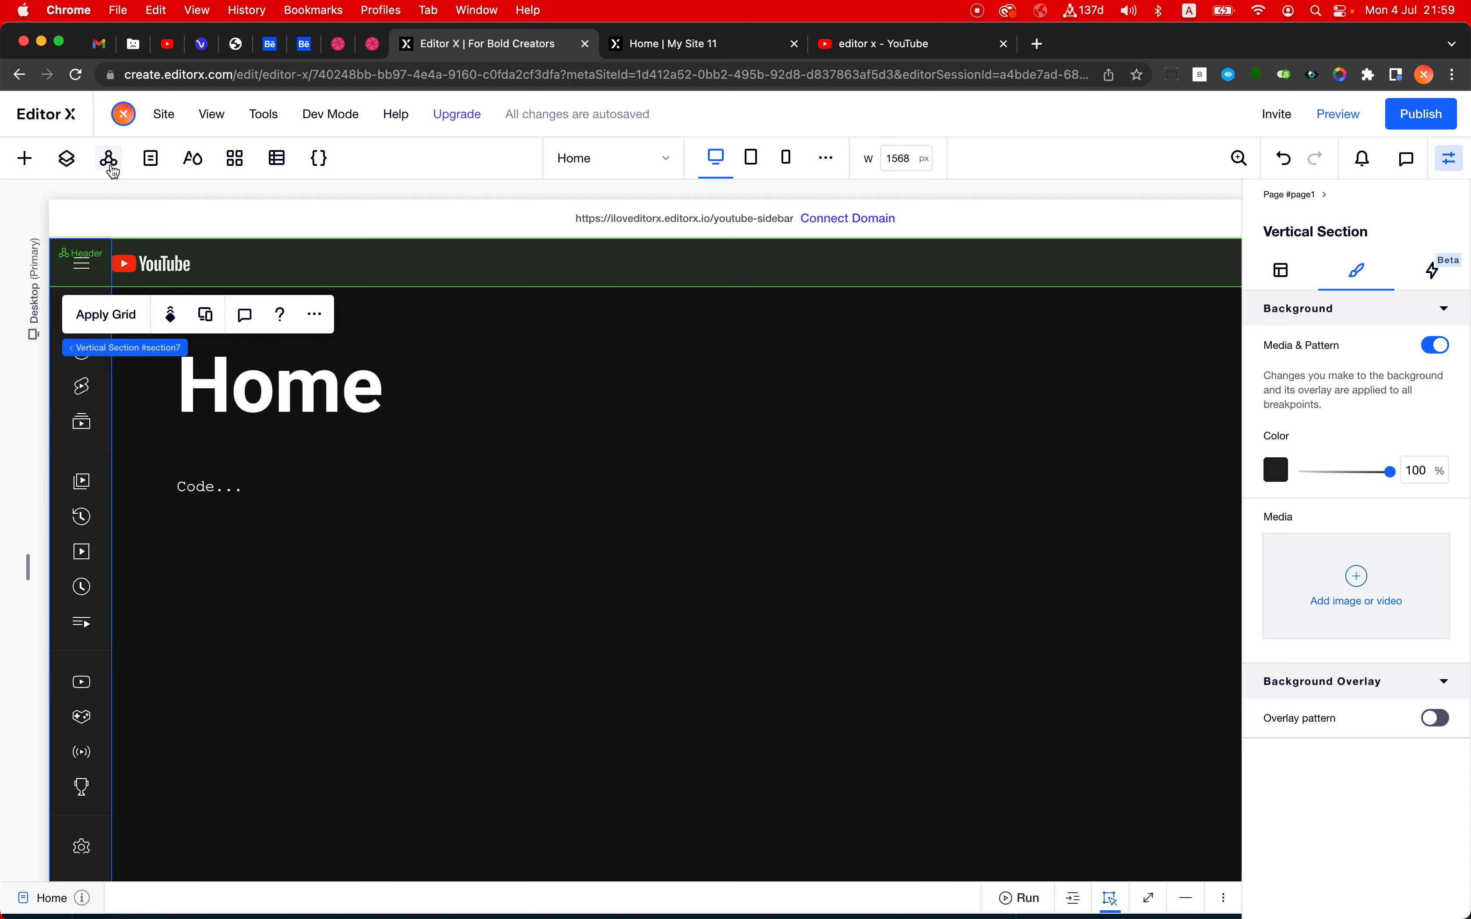
pyautogui.click(321, 326)
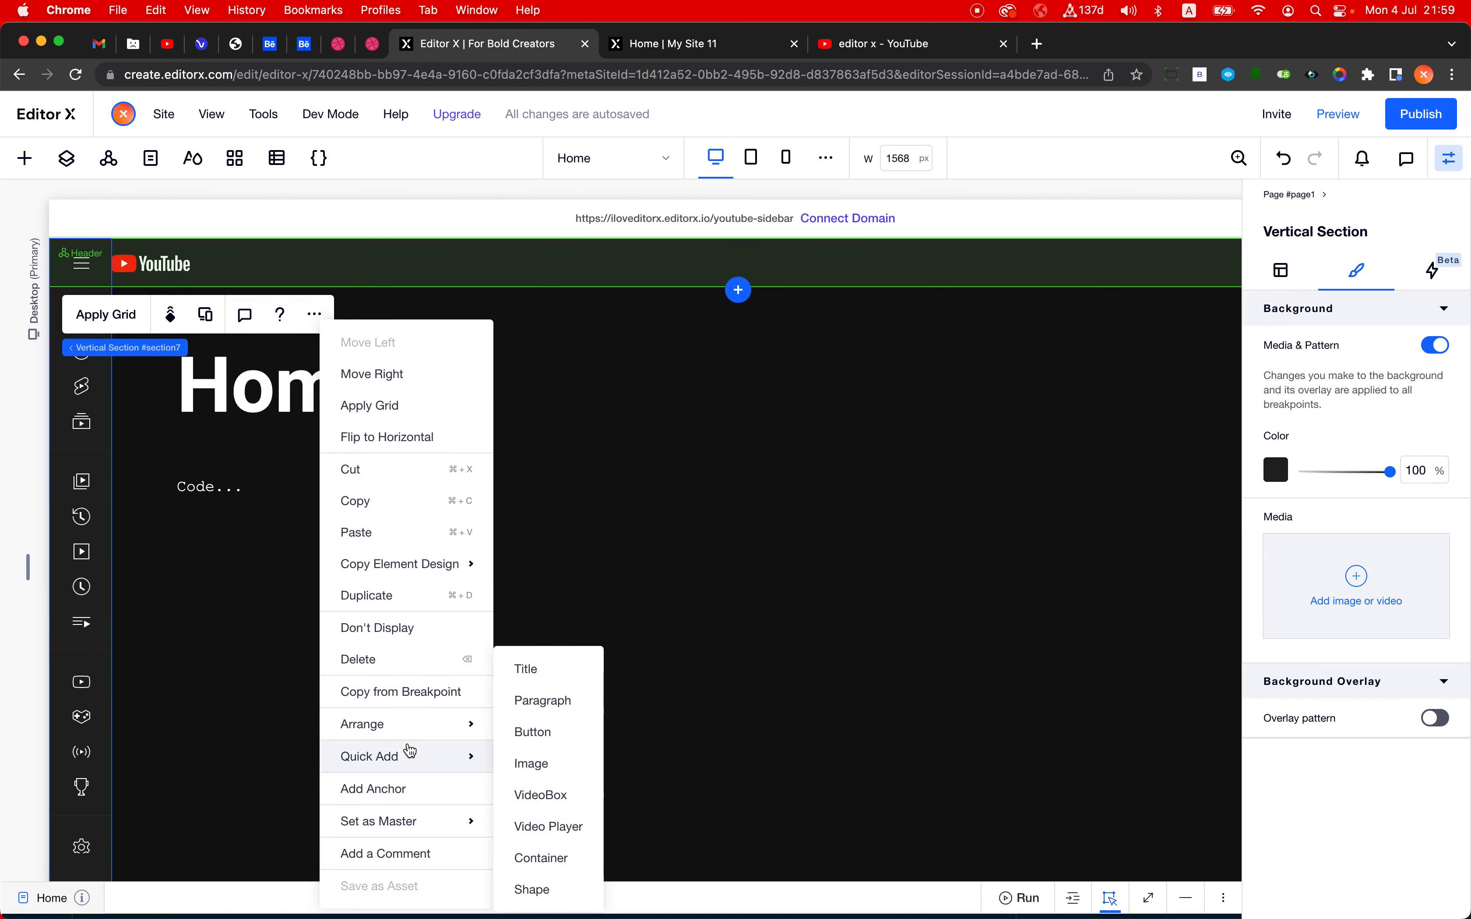
pyautogui.moveTo(398, 822)
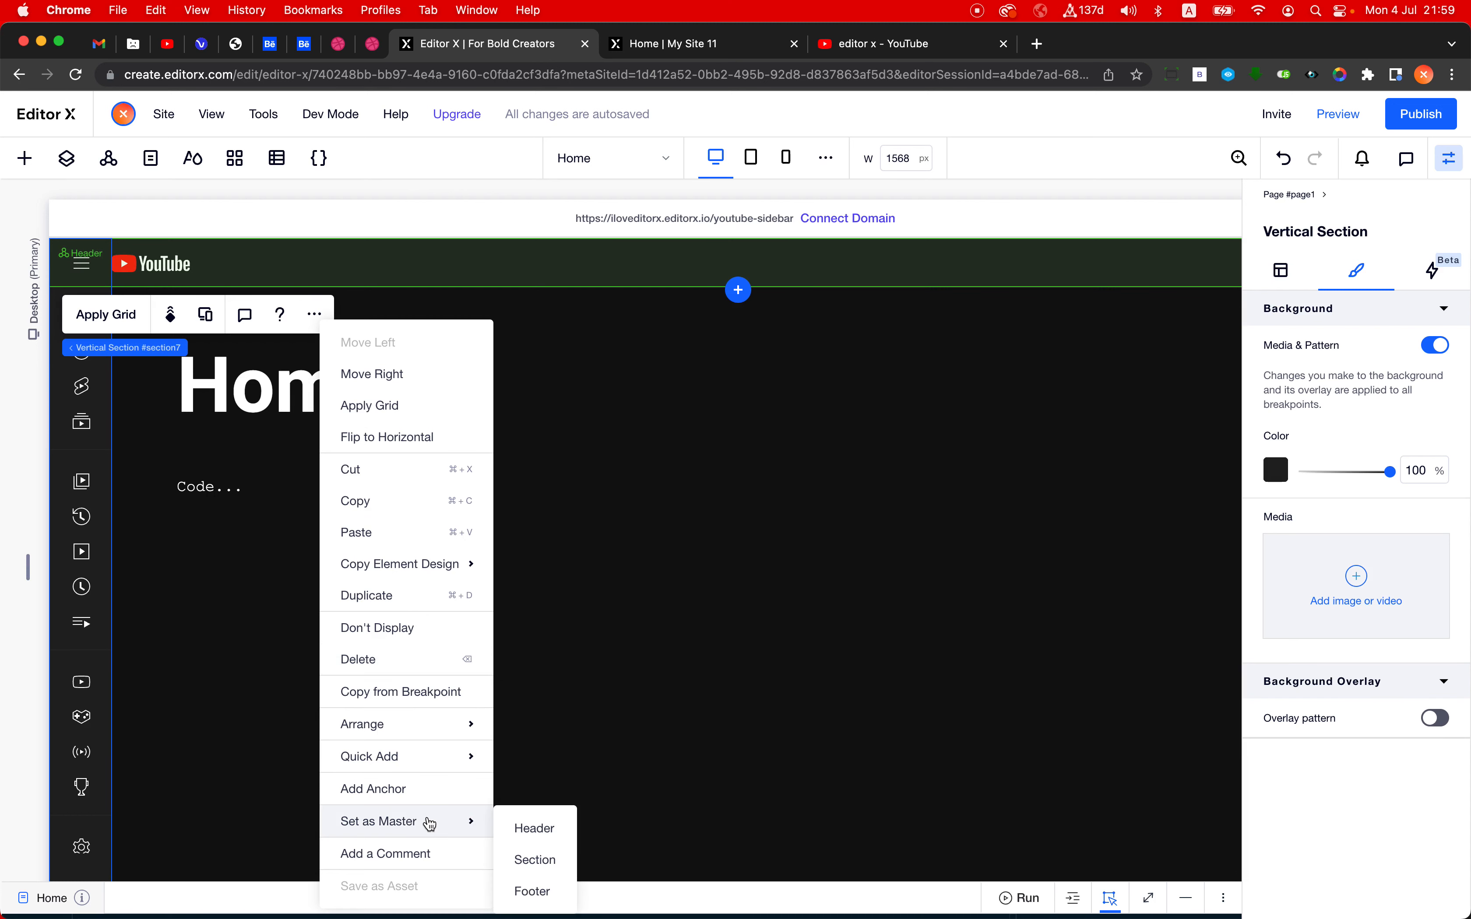
pyautogui.click(544, 865)
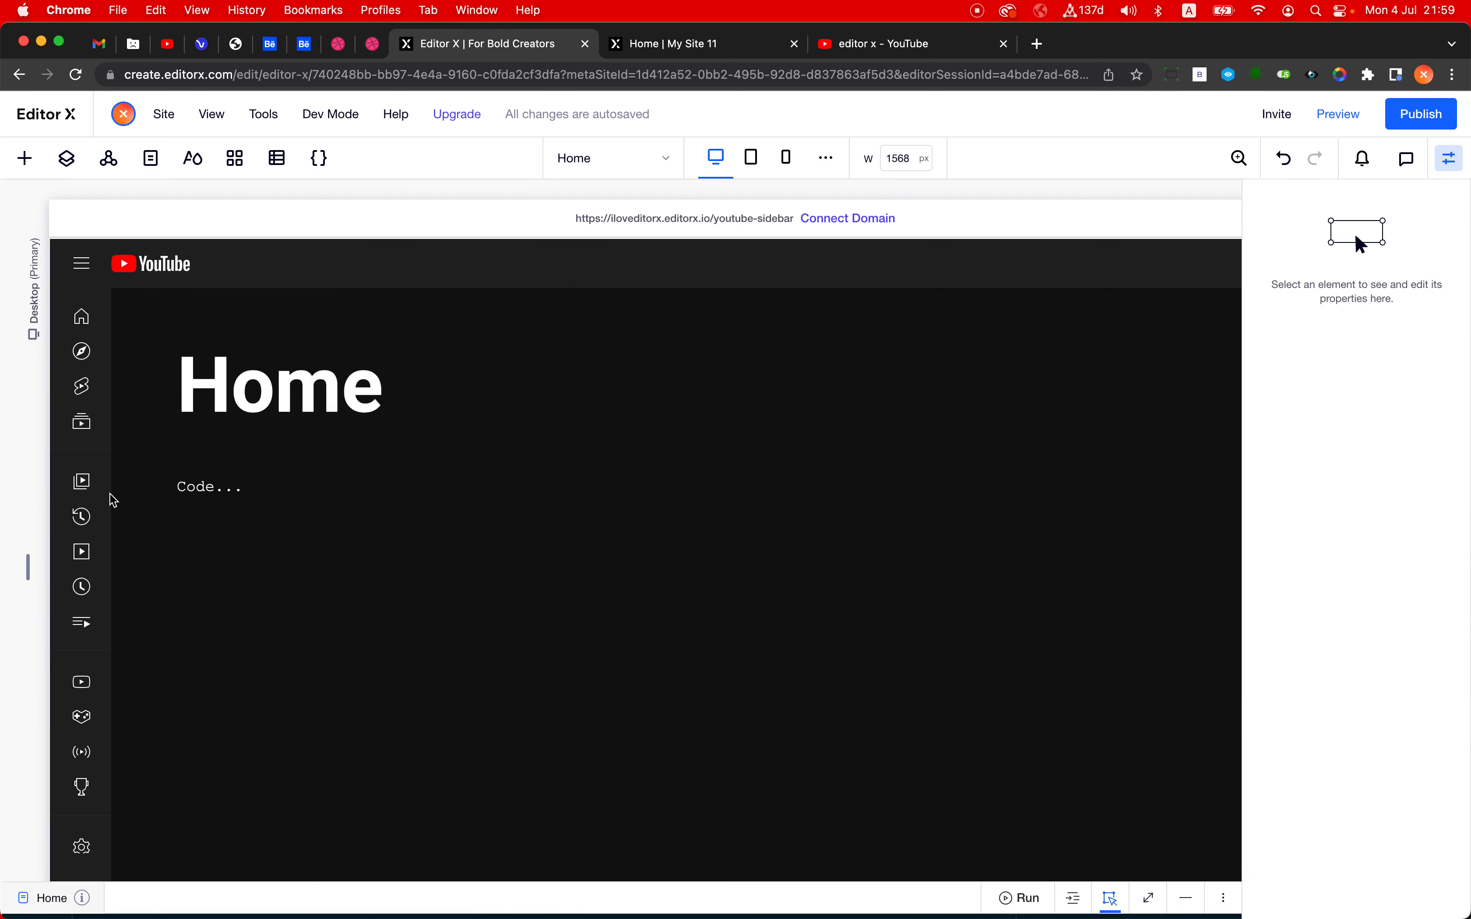
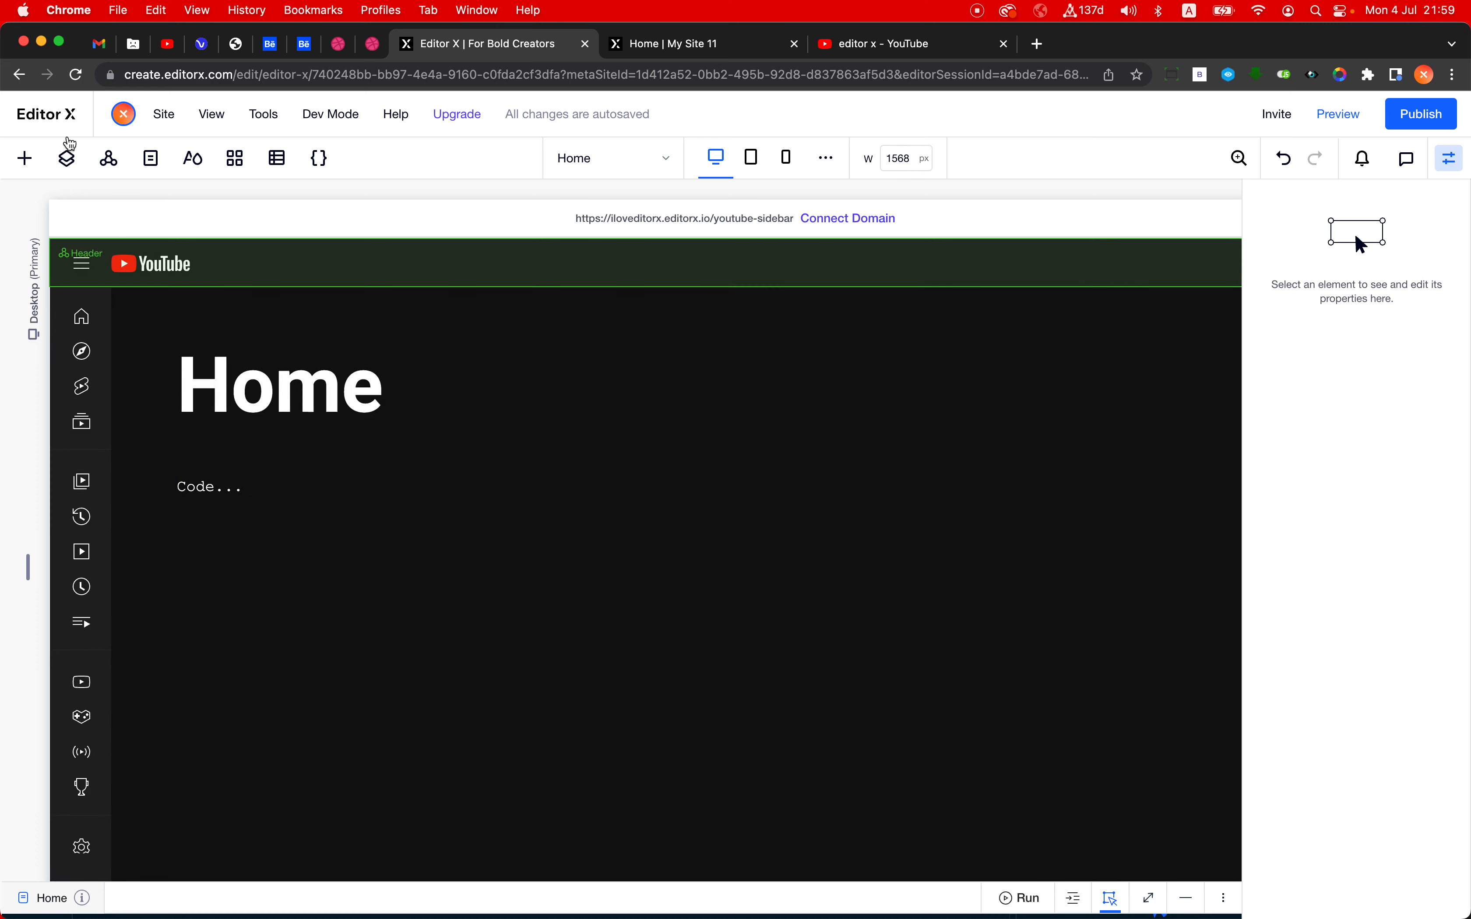
# - Rename the Vertical Section layer to Sidebar and check its entry in the site masters
pyautogui.click(65, 154)
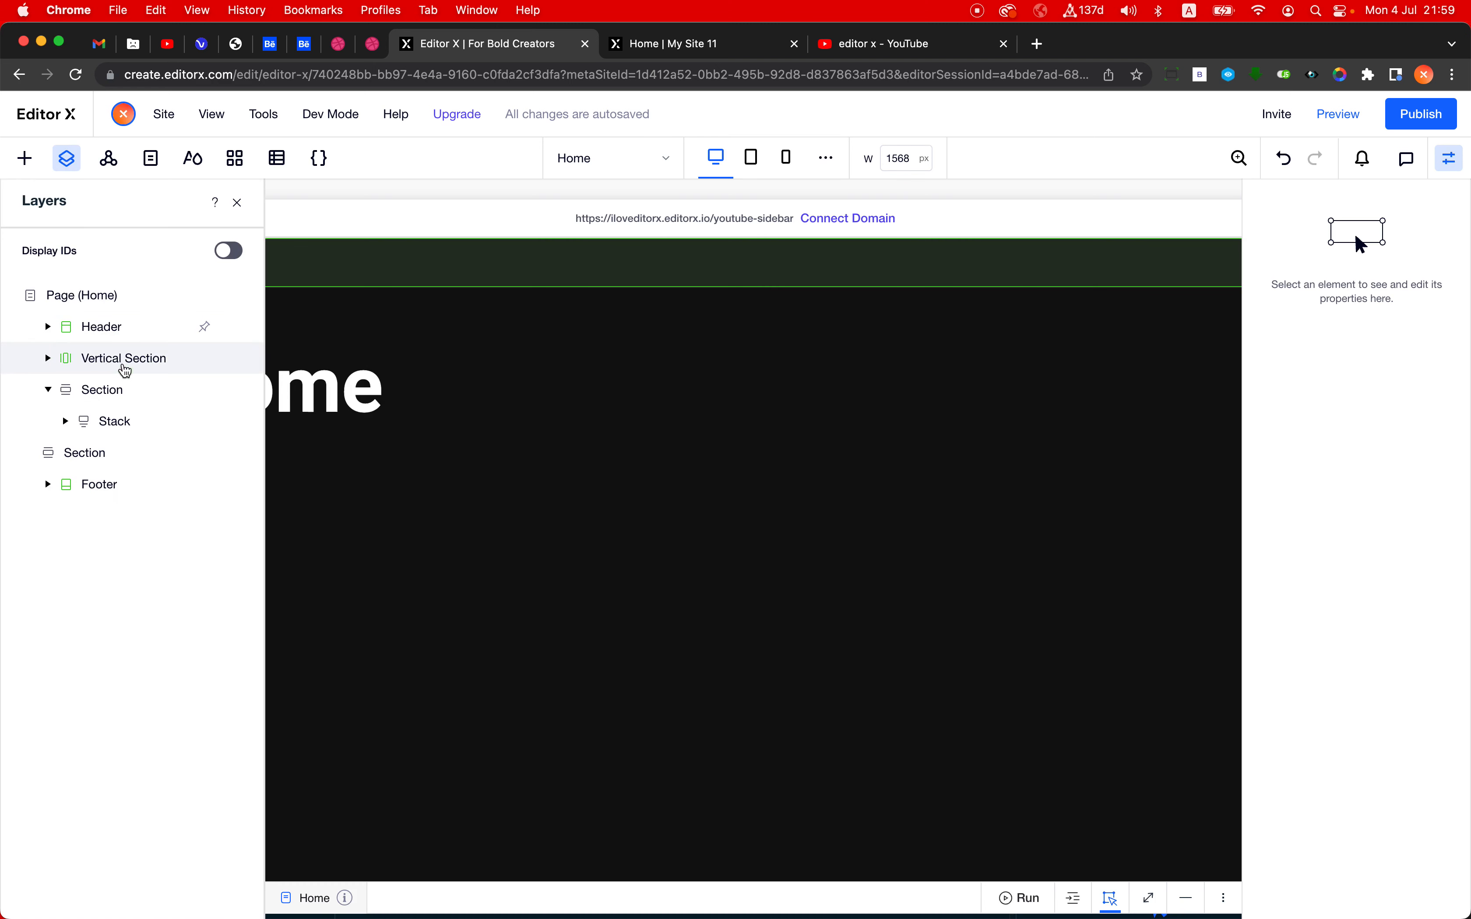
pyautogui.doubleClick(122, 365)
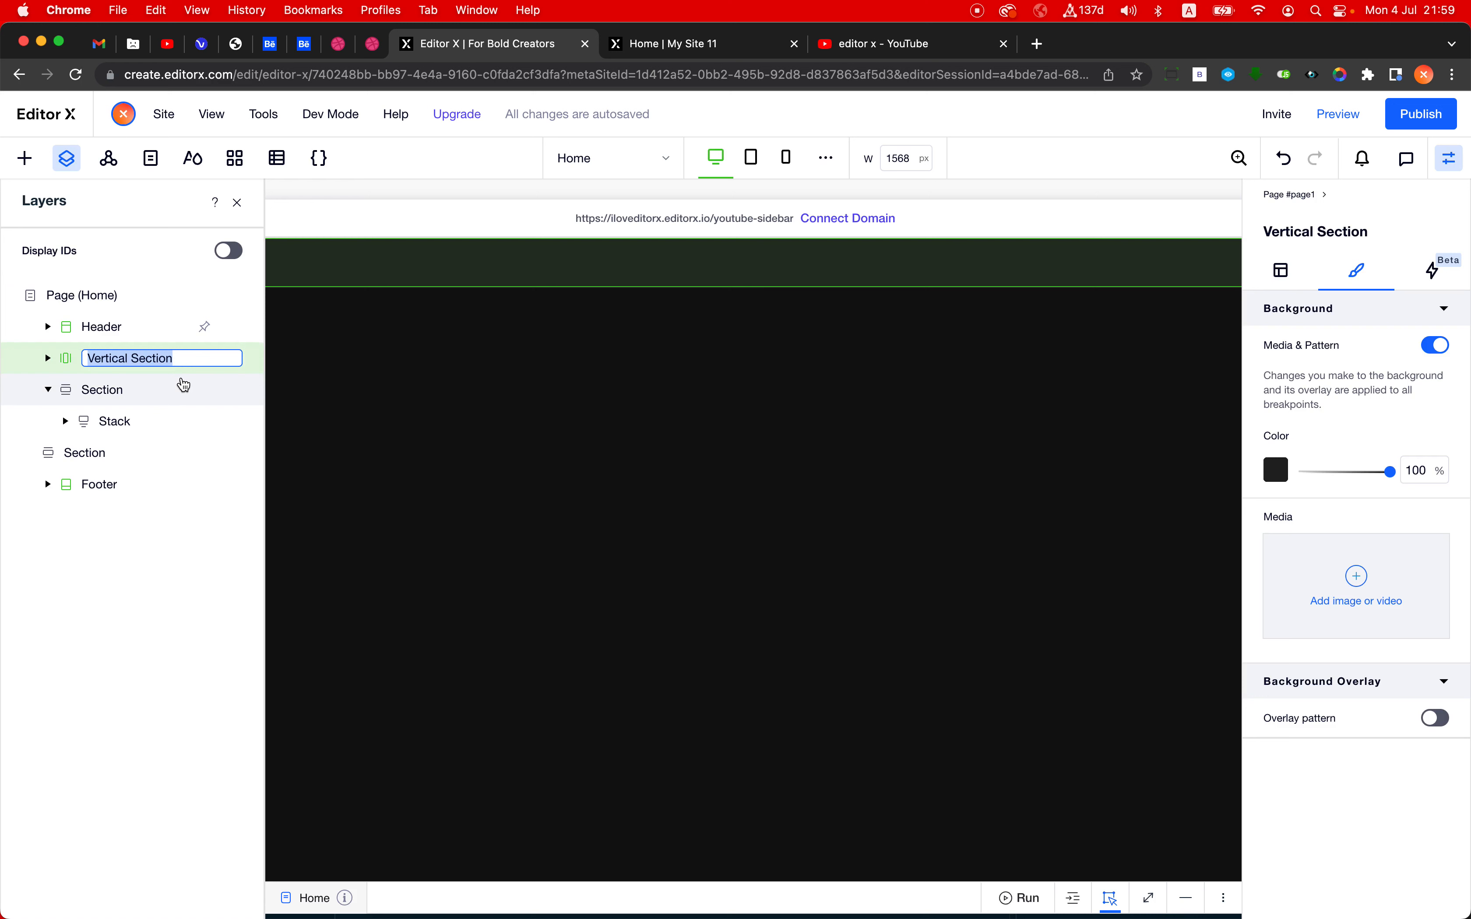
pyautogui.write('Sidebar')
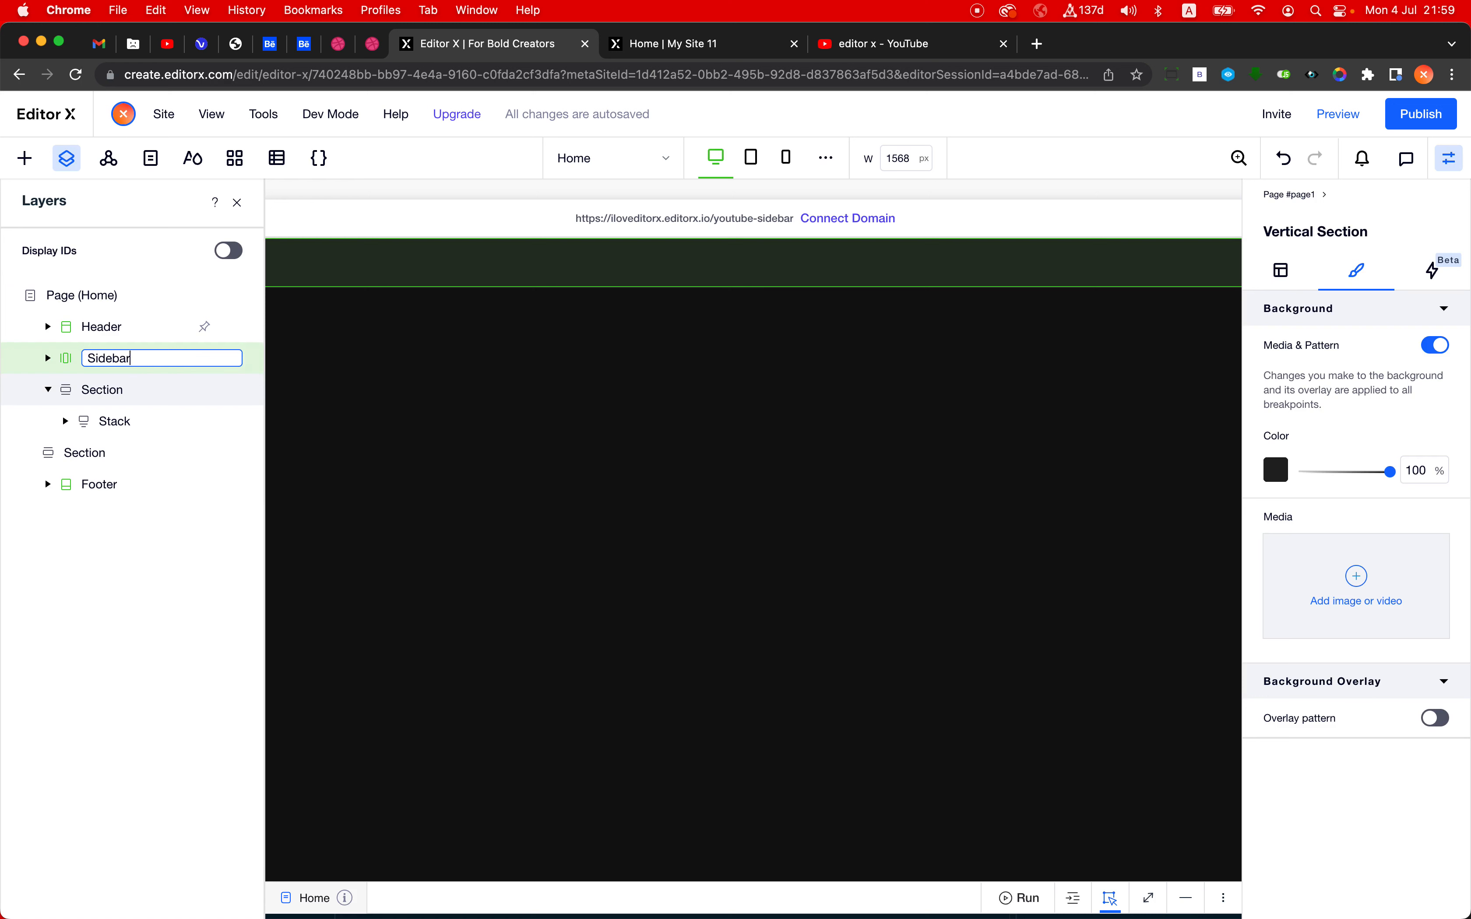
pyautogui.press('Return')
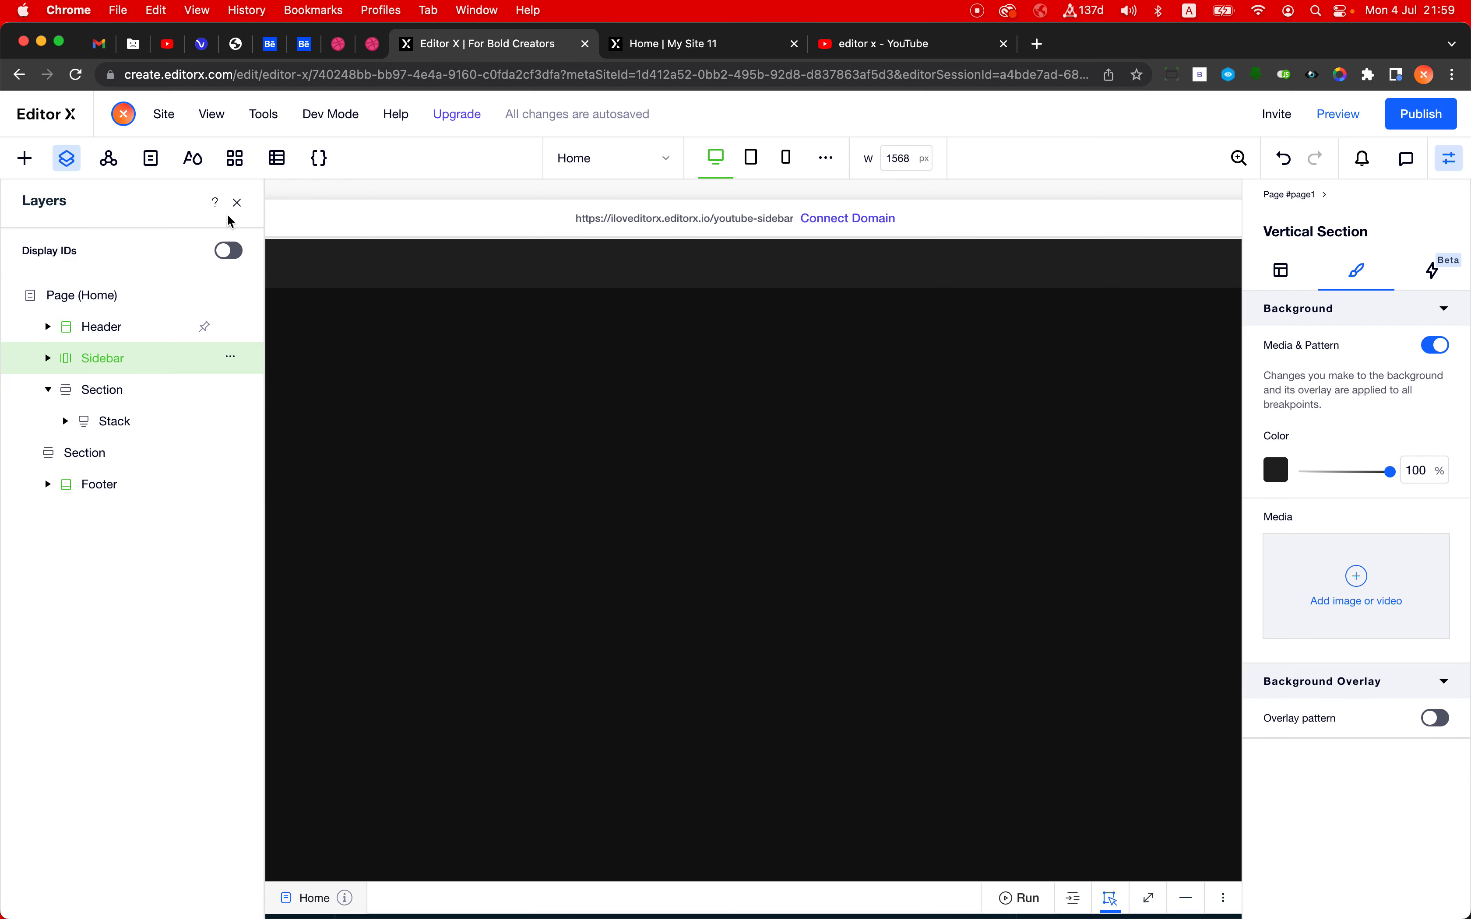
pyautogui.click(109, 167)
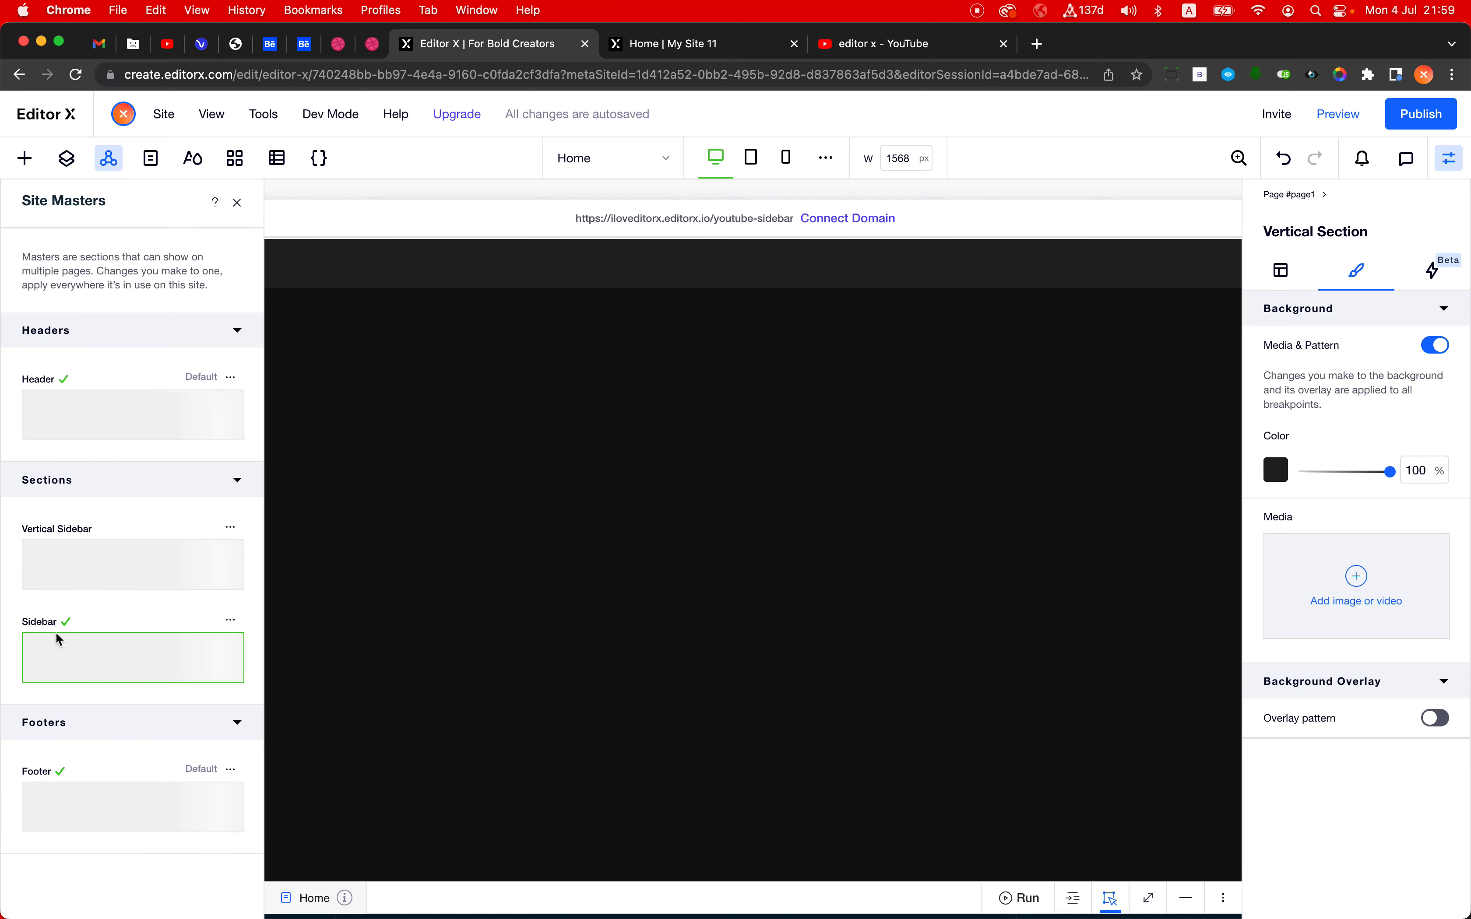
pyautogui.click(237, 202)
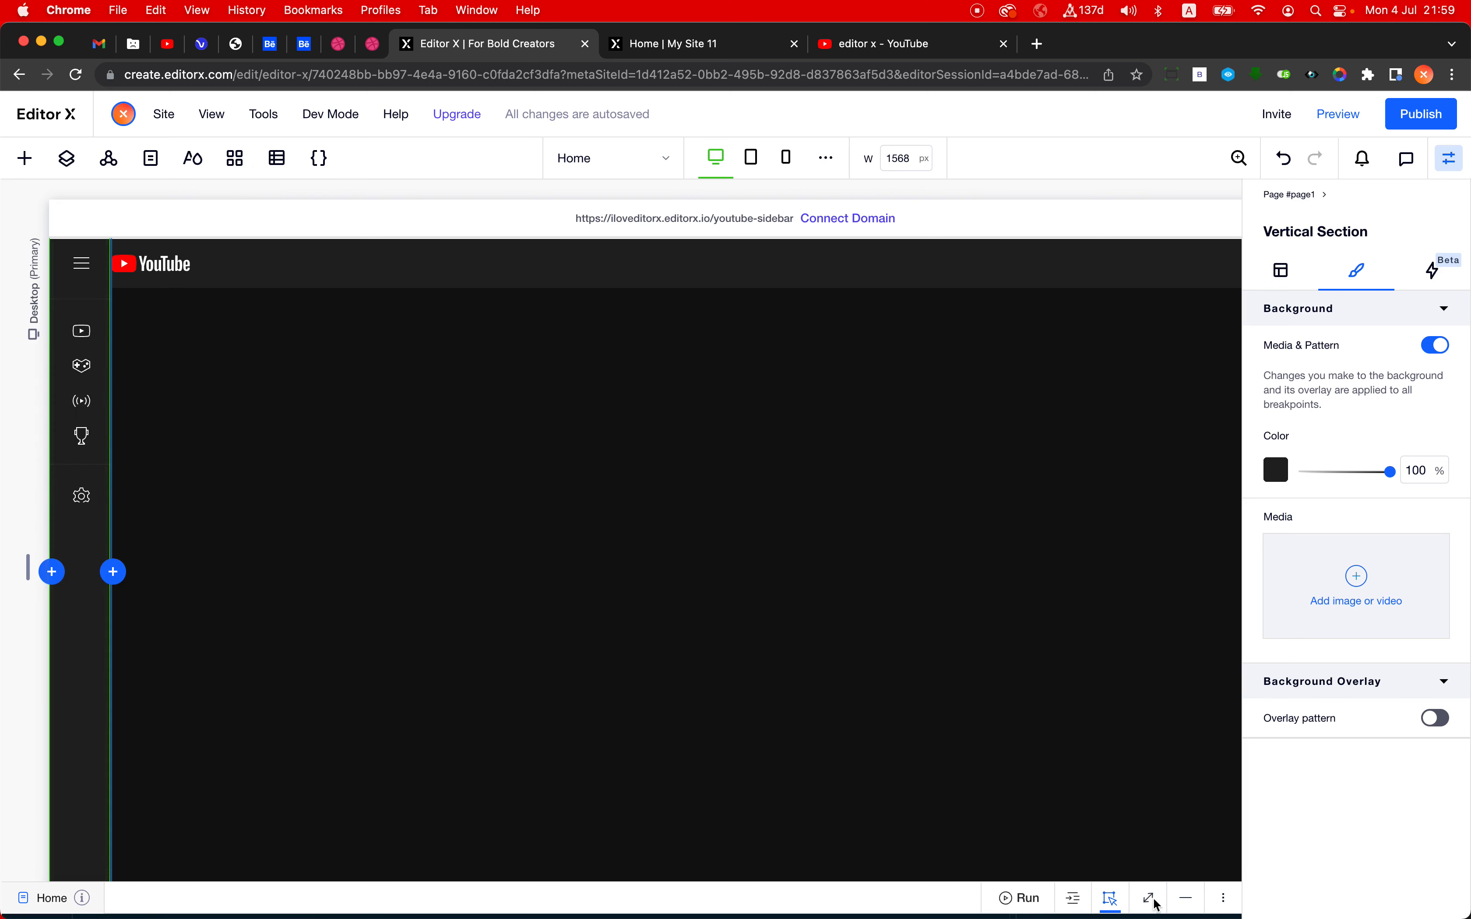
# - Expand the code panel, open masterPage.js and look through its commented-out sidebar code
pyautogui.click(1185, 900)
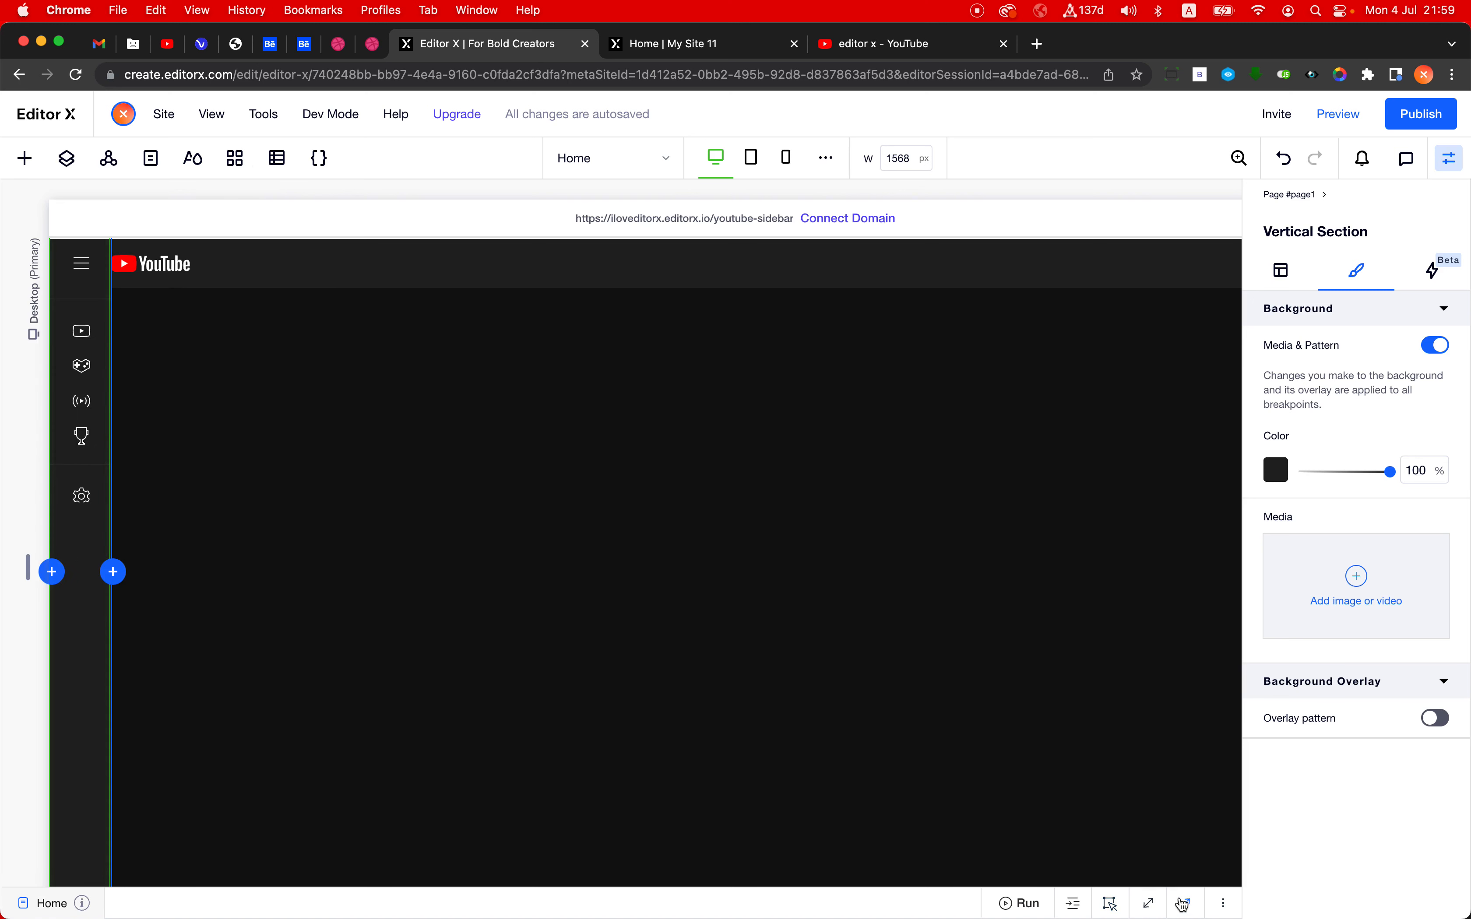
pyautogui.click(1181, 901)
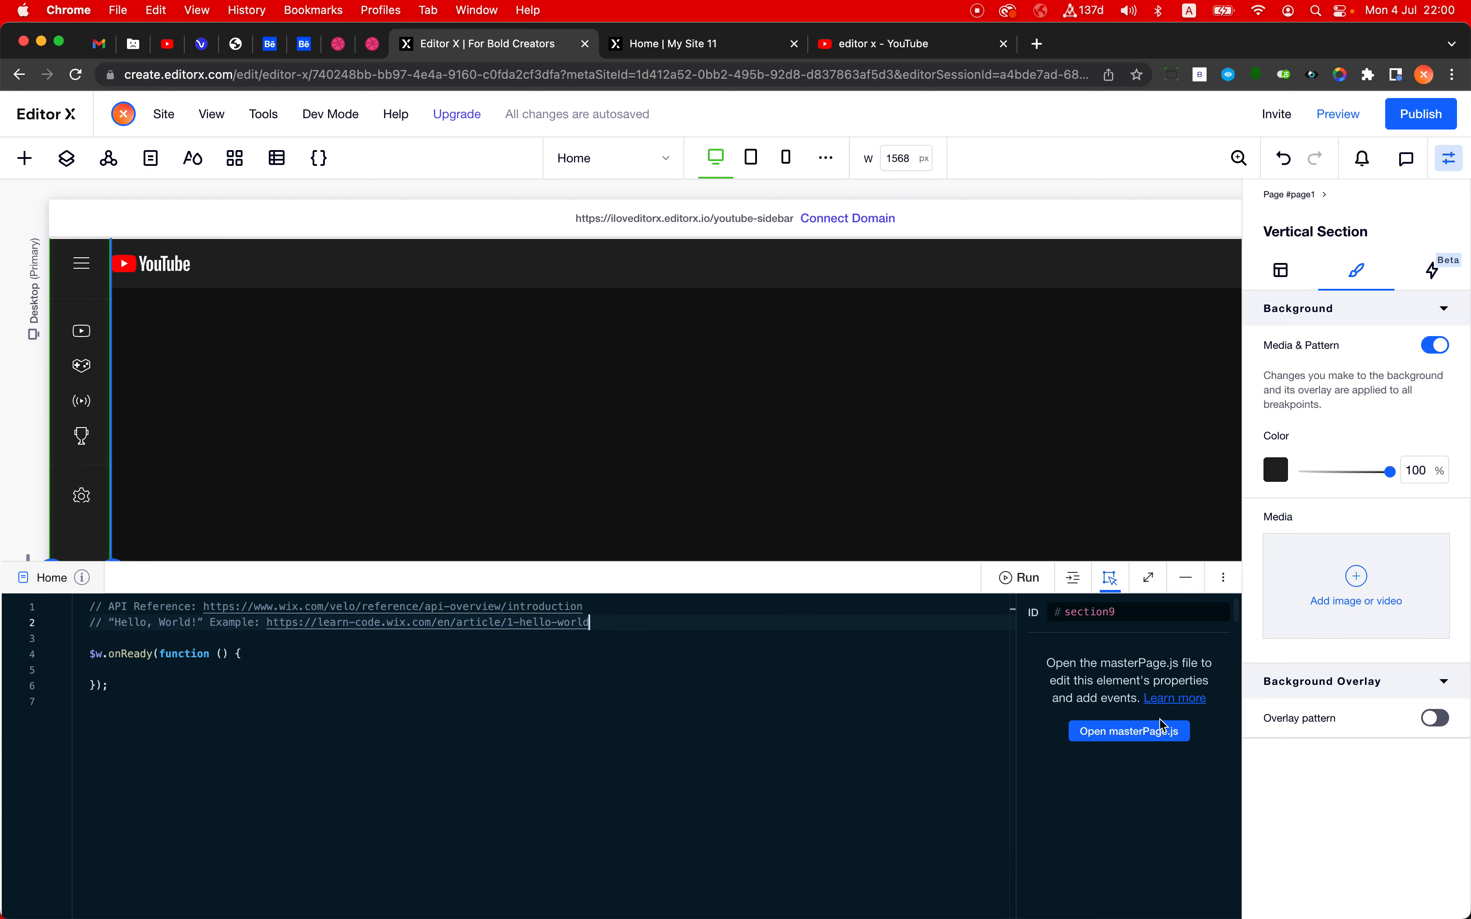
pyautogui.click(1131, 732)
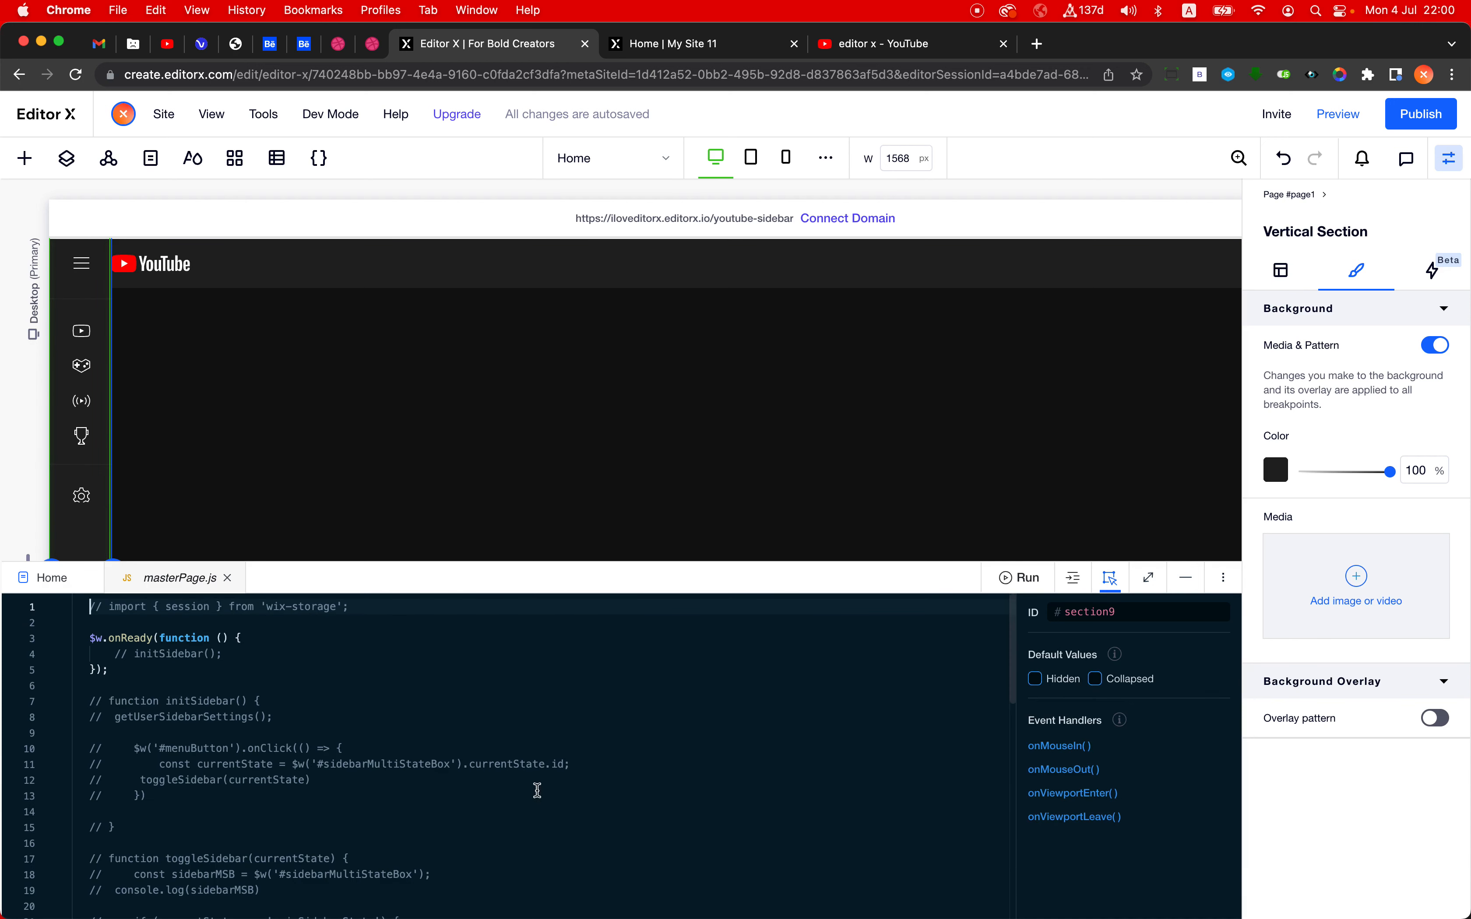
pyautogui.scroll(-5, 261, 759)
pyautogui.scroll(5, 261, 759)
pyautogui.scroll(-5, 261, 758)
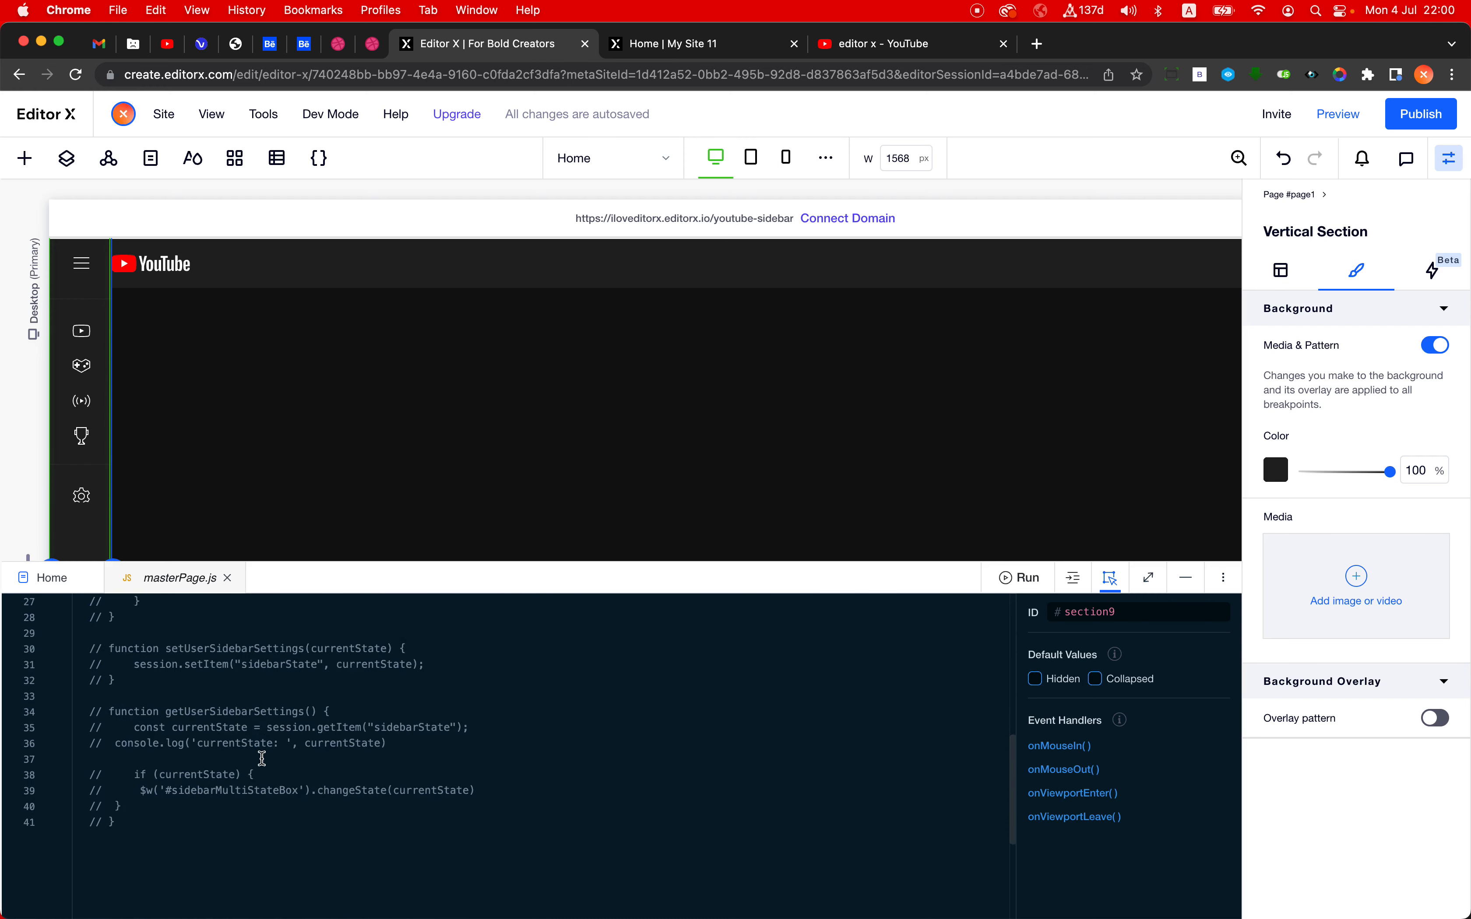
pyautogui.scroll(5, 262, 758)
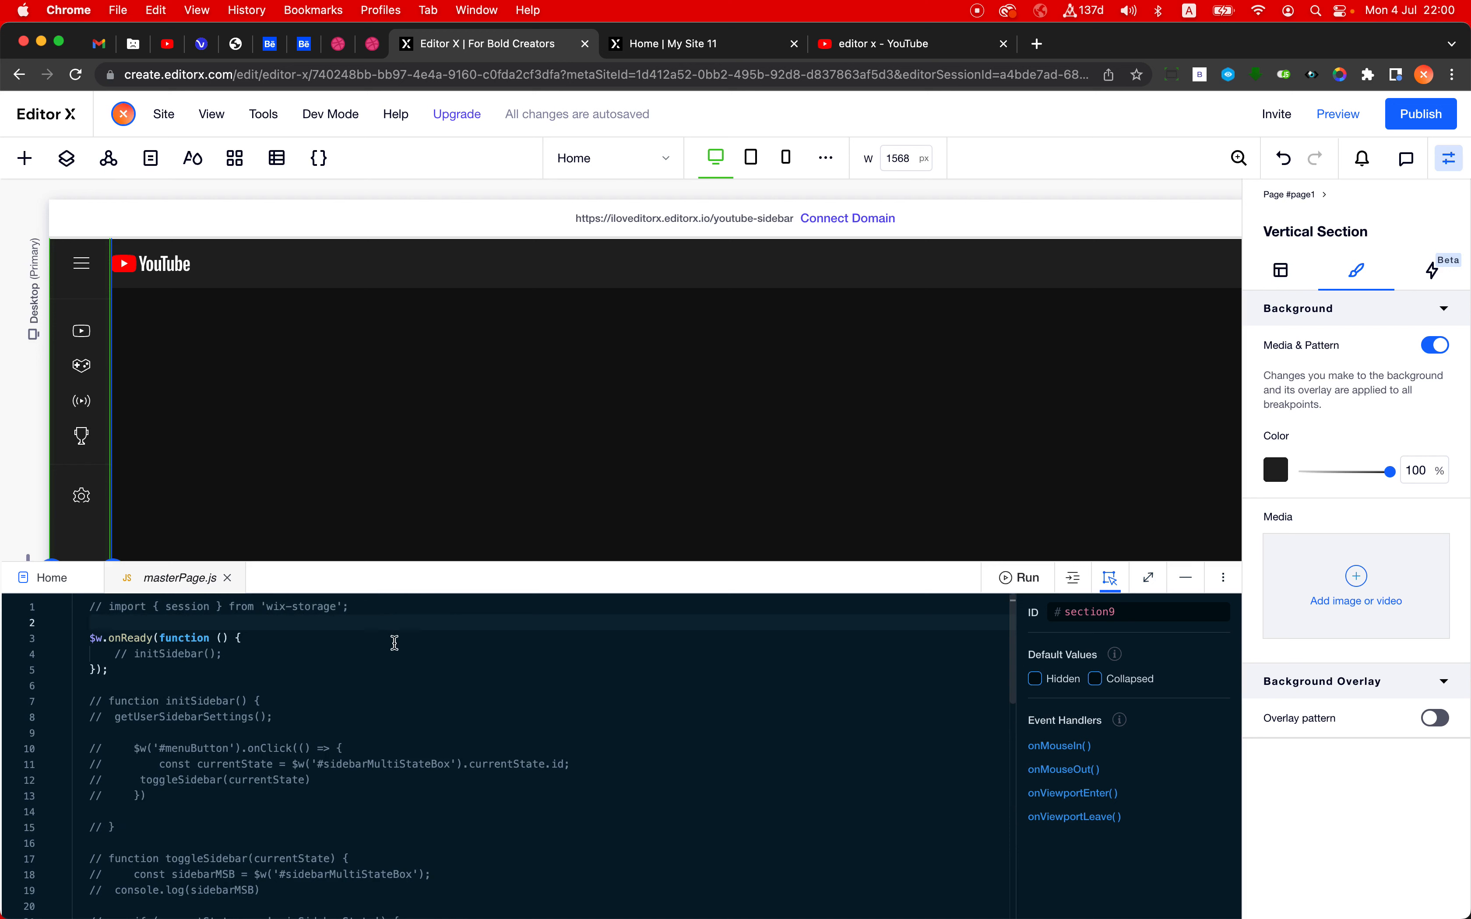
# - Uncomment the initSidebar function and the initSidebar() call inside $w.onReady
pyautogui.click(356, 652)
pyautogui.moveTo(135, 828); pyautogui.dragTo(123, 703)
pyautogui.press('super+slash')
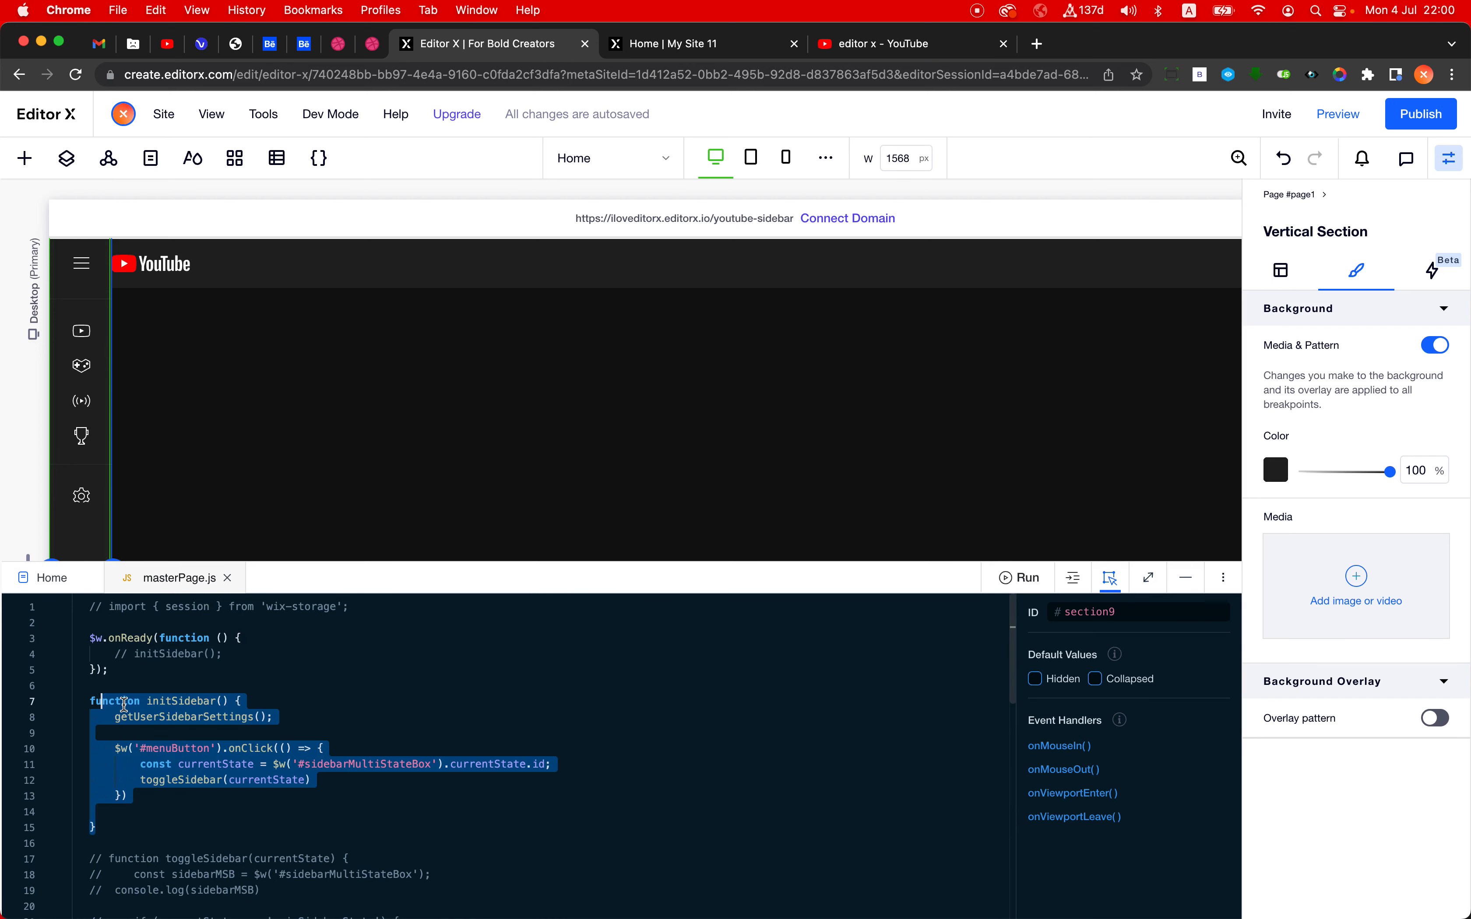
pyautogui.click(166, 656)
pyautogui.press('super+slash')
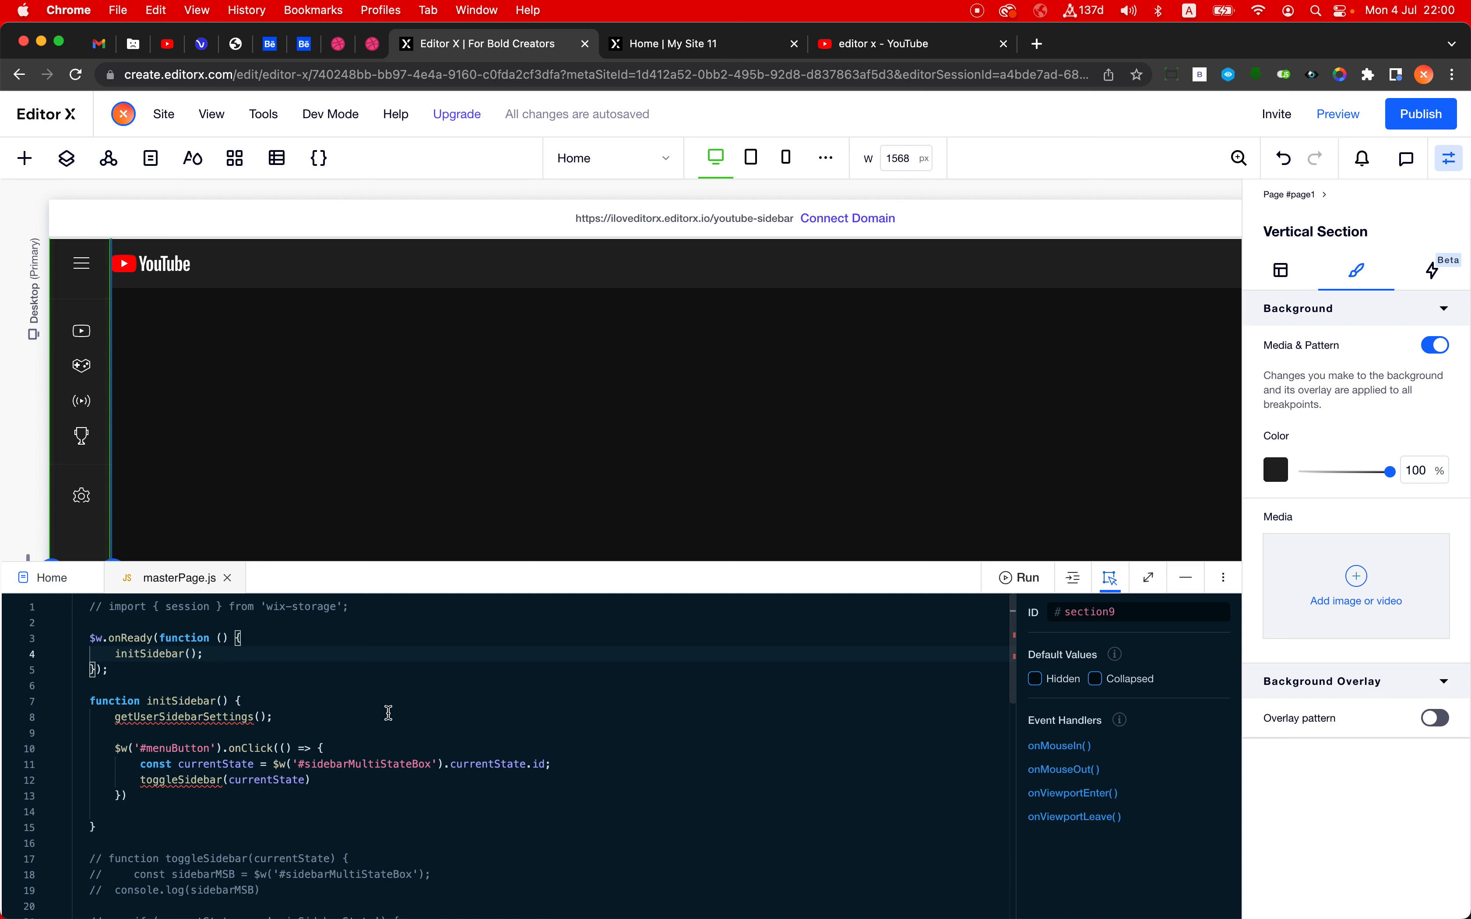
# - Comment out the getUserSidebarSettings() call inside the initSidebar function
pyautogui.click(416, 718)
pyautogui.scroll(-1, 416, 718)
pyautogui.press('Left')
pyautogui.press('Left')
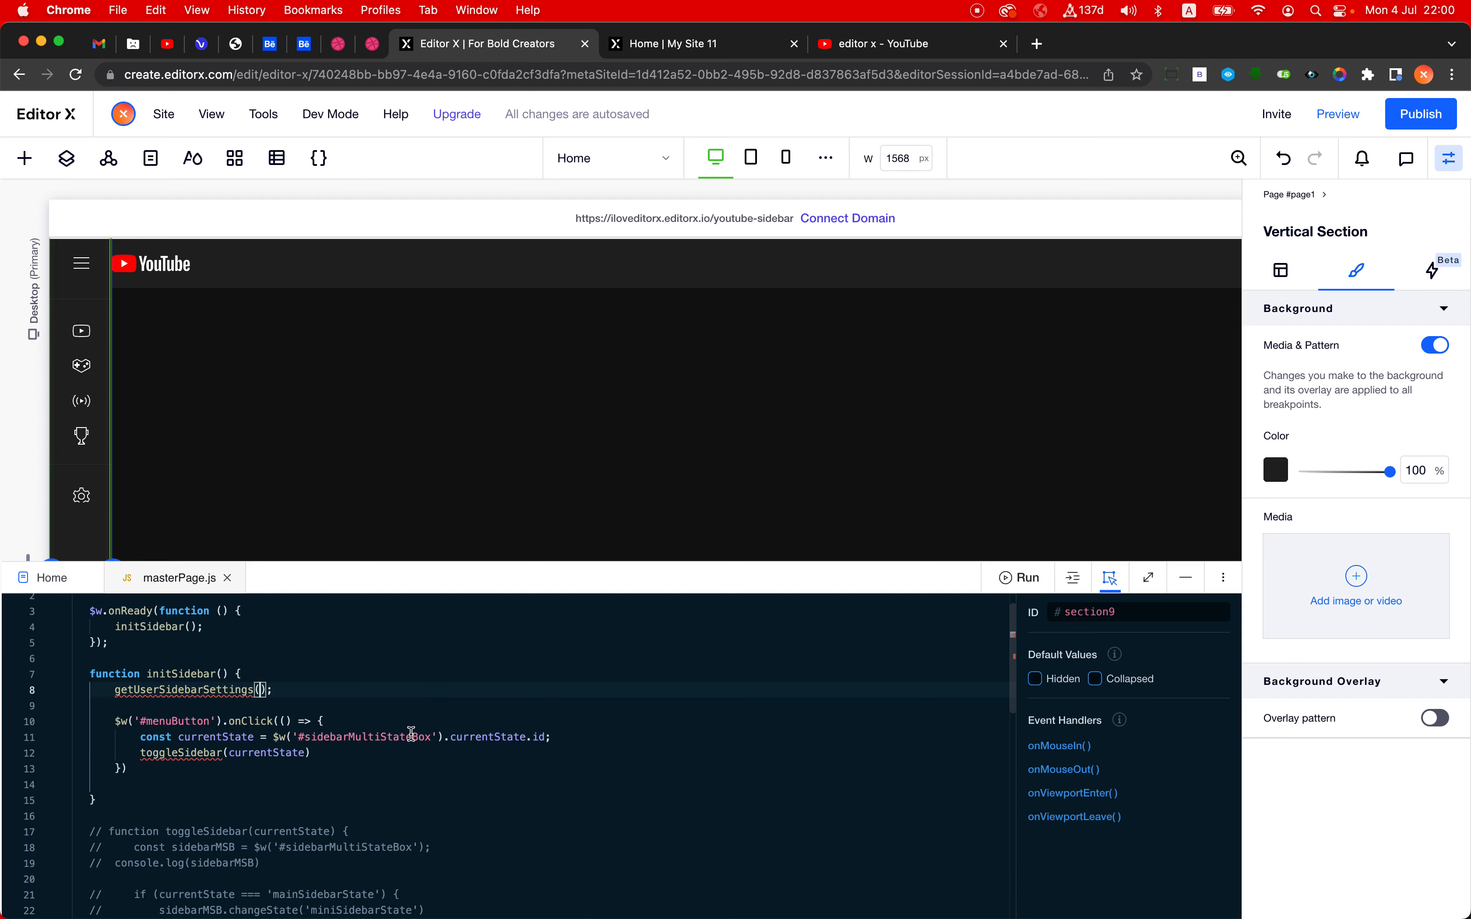
pyautogui.press('super+slash')
pyautogui.scroll(-2, 411, 734)
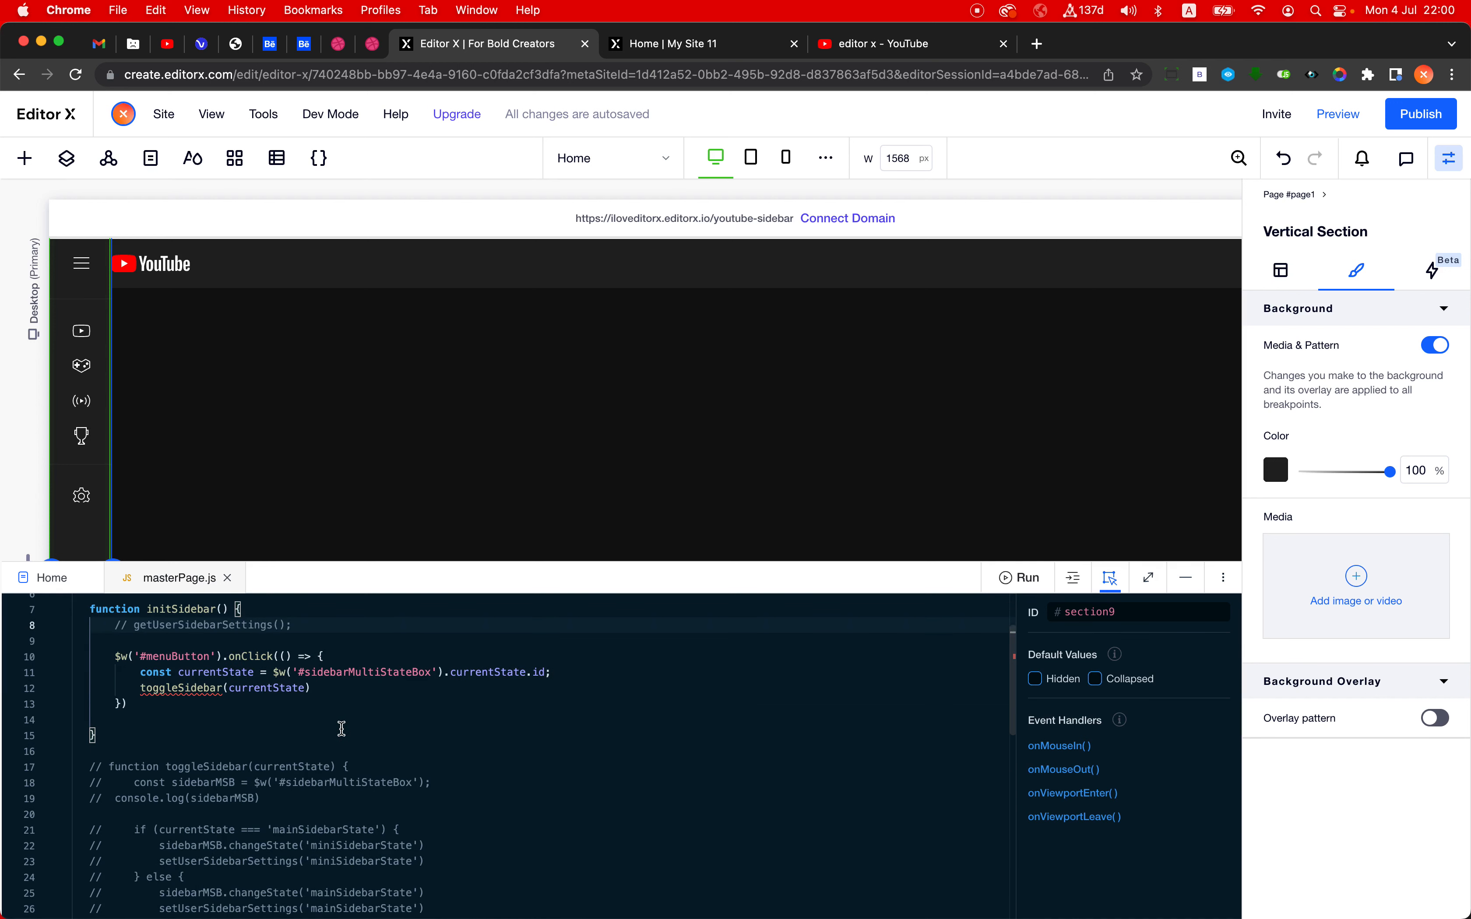
# - Compare the header hamburger button's ID with the one in initSidebar's onClick handler, enlarging the page to read the code
pyautogui.scroll(3, 341, 729)
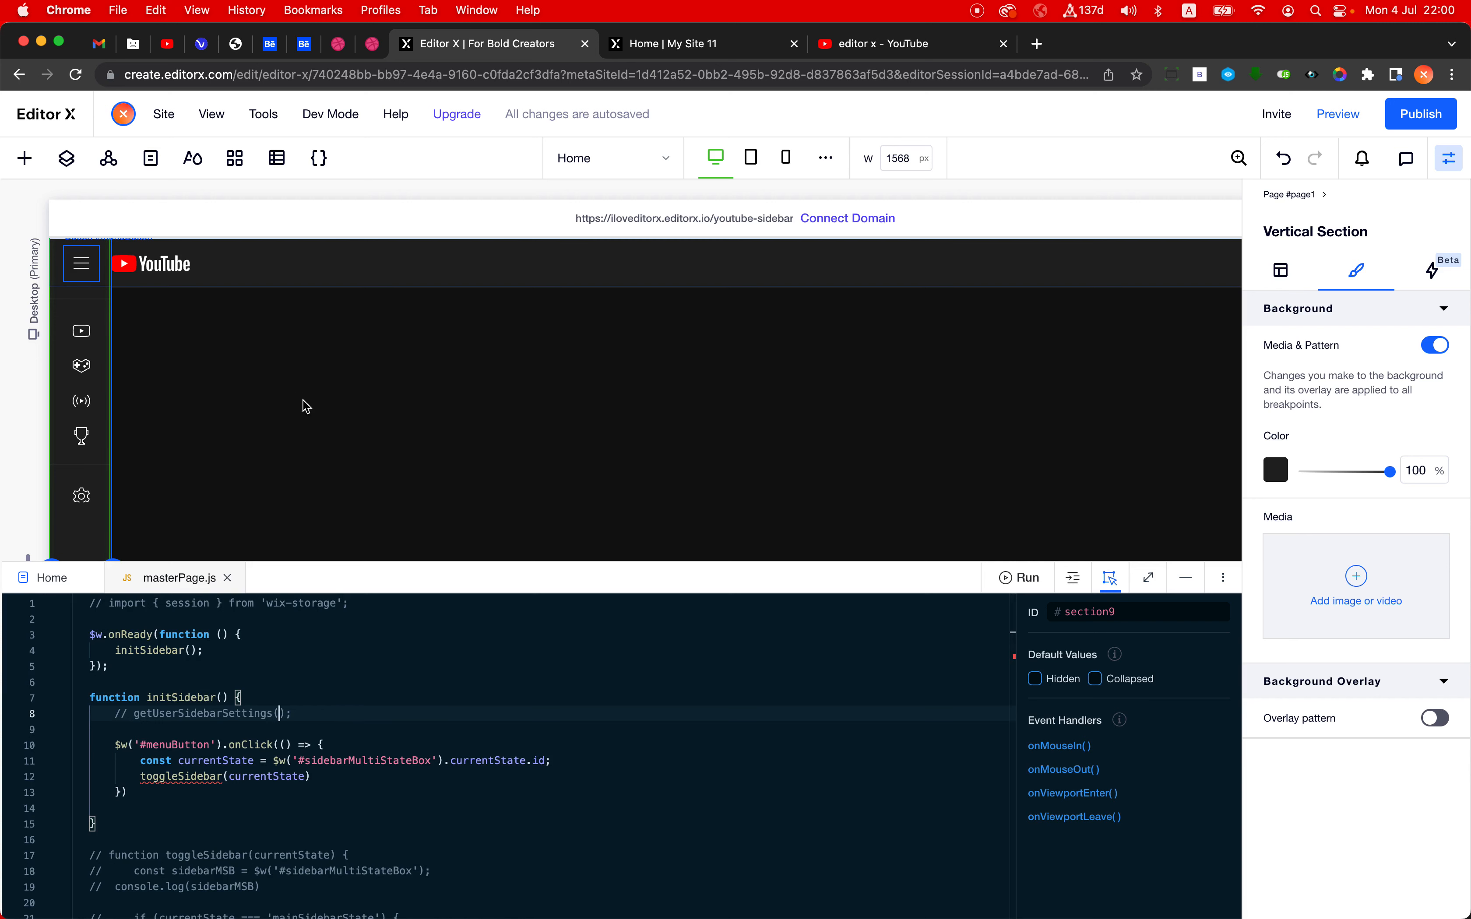
pyautogui.doubleClick(1155, 612)
pyautogui.doubleClick(191, 743)
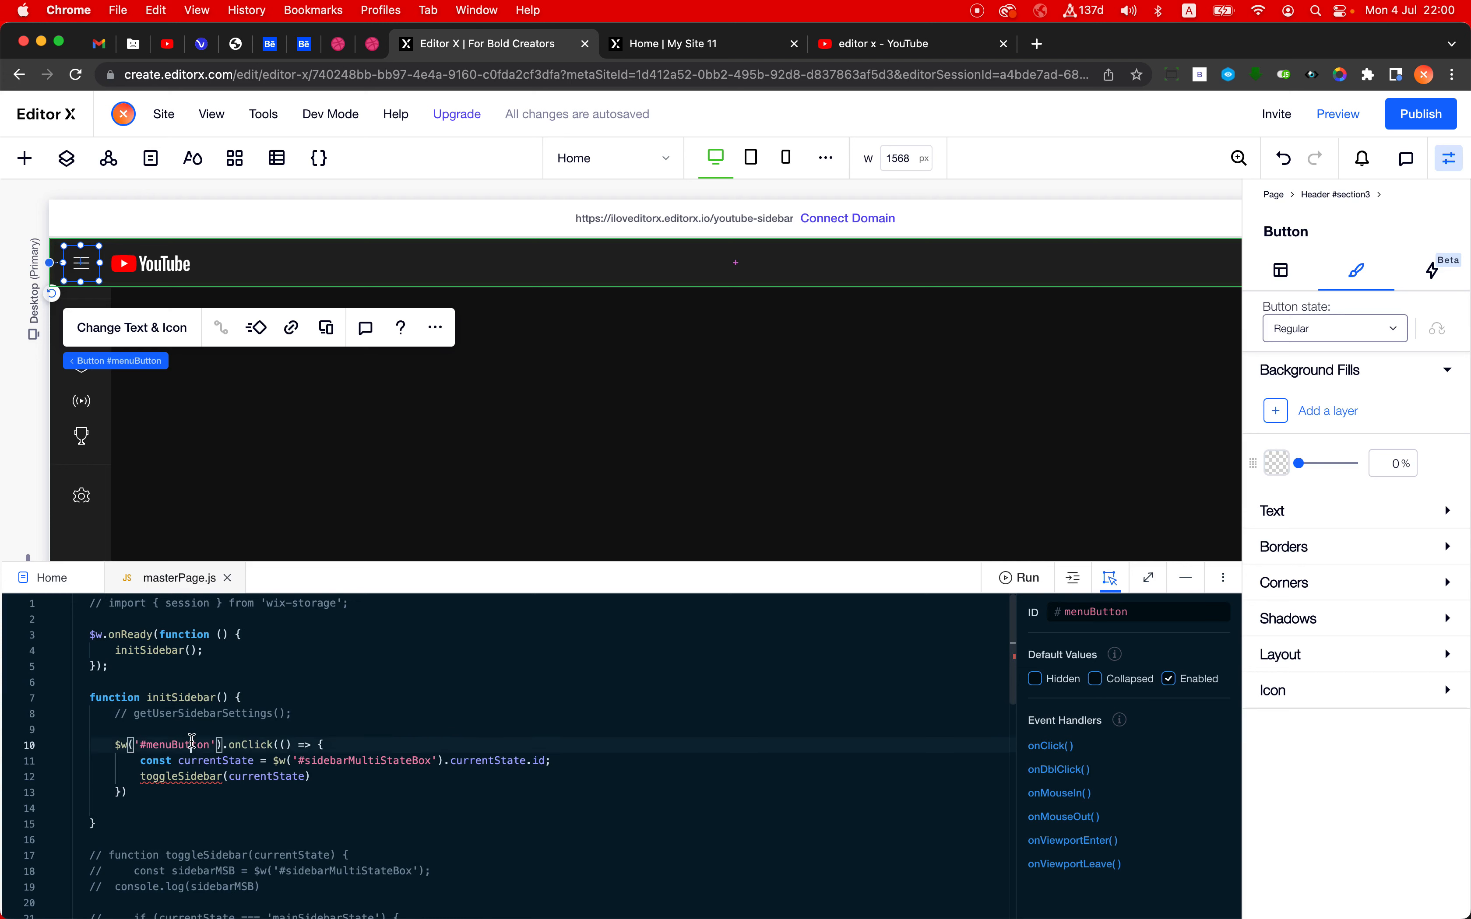
pyautogui.press('super+equal')
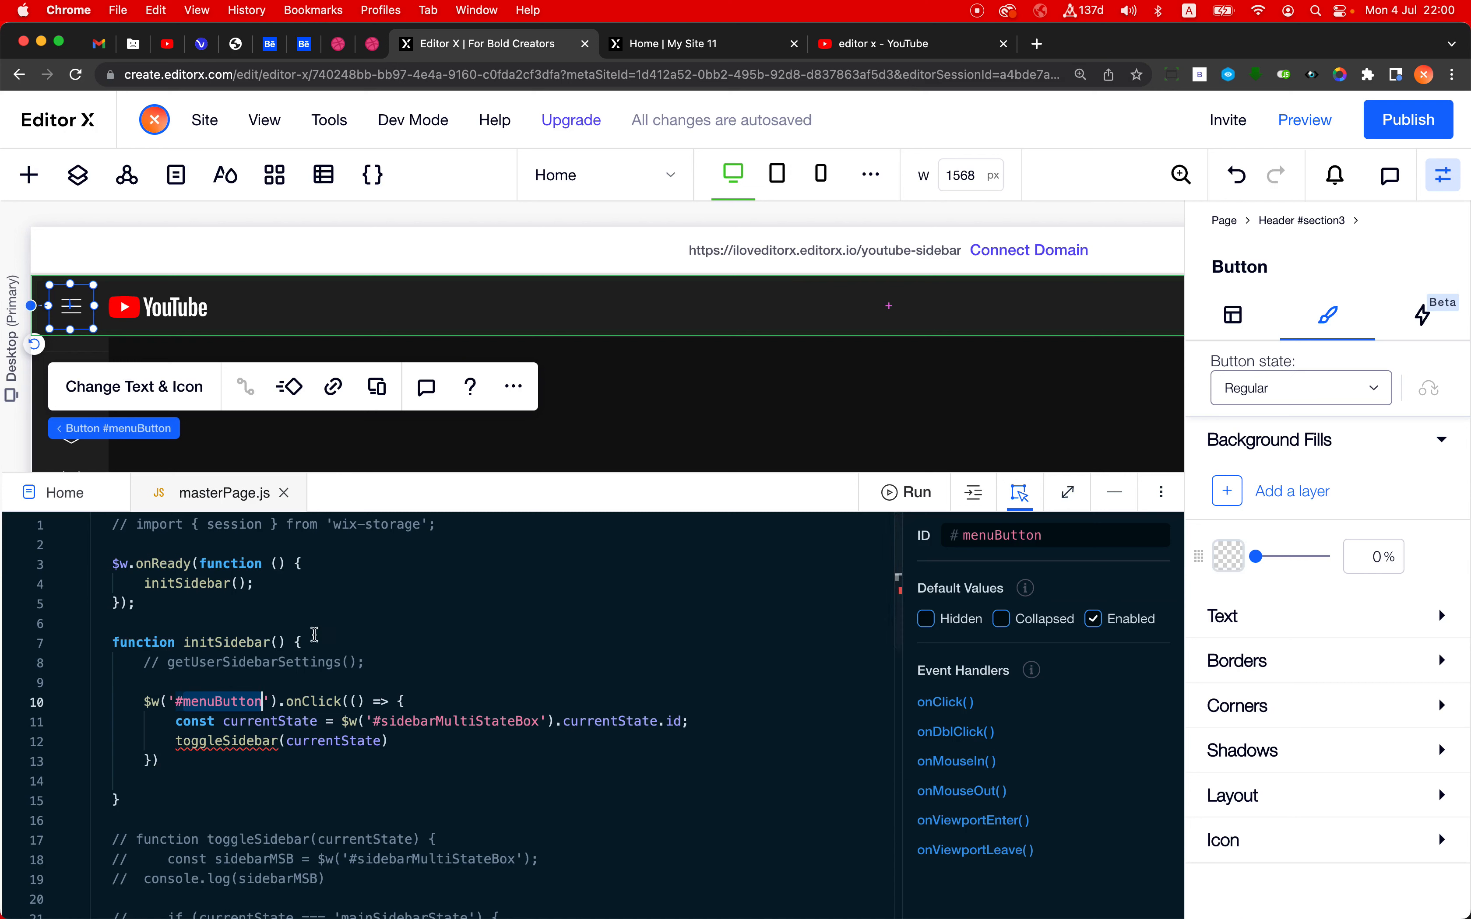
pyautogui.moveTo(279, 702); pyautogui.dragTo(368, 702)
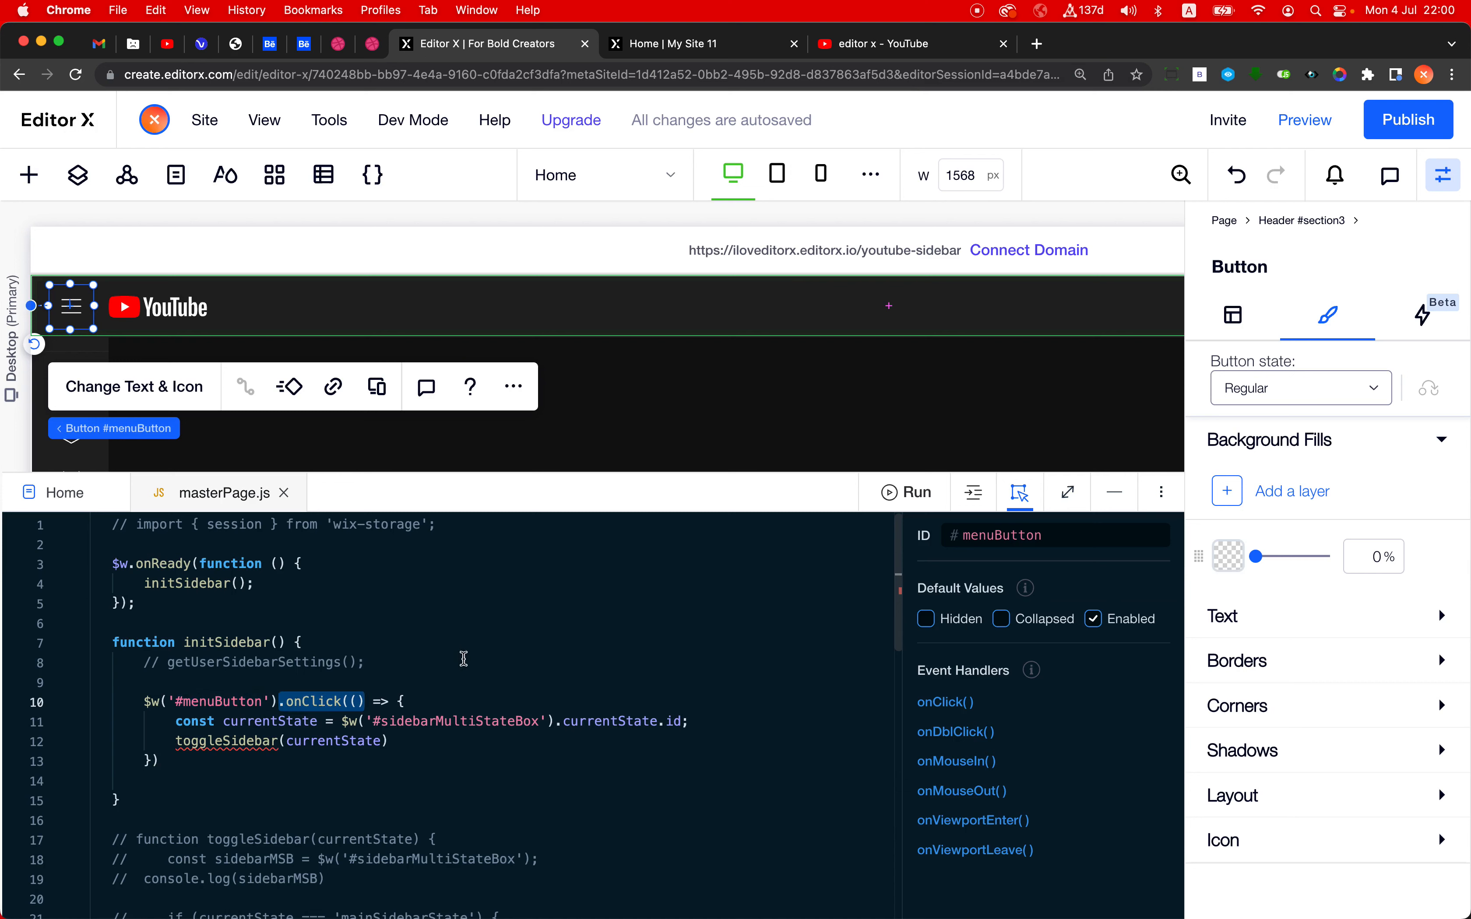
pyautogui.scroll(-3, 463, 657)
pyautogui.scroll(3, 463, 657)
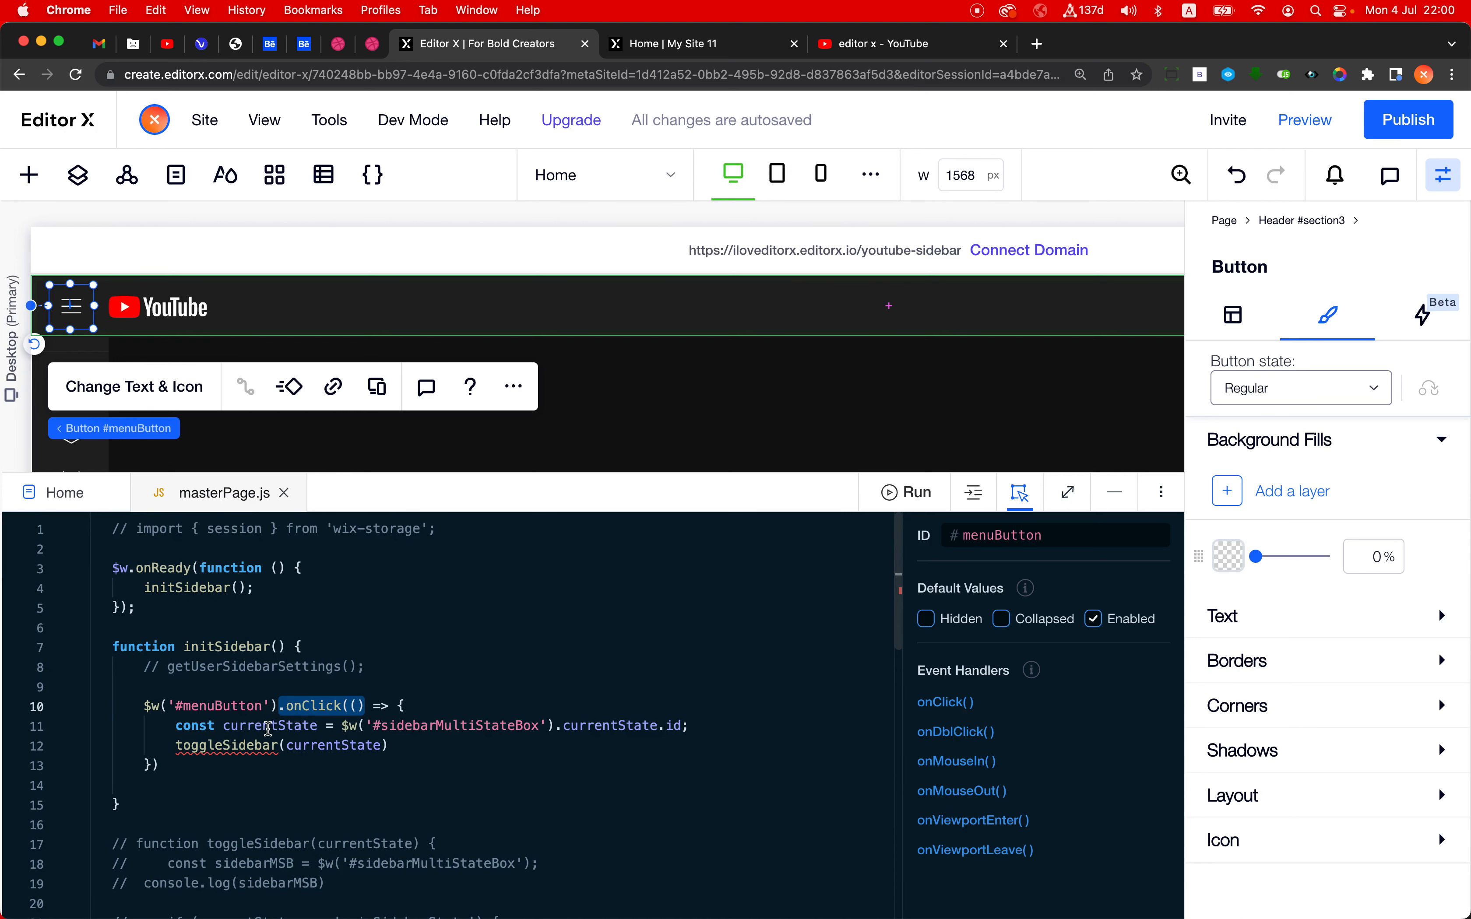
# - Display element IDs in the layers, find the sidebar's multi-state box, and replace #sidebarMultiStateBox with #multiStateBox1 in initSidebar's currentState line
pyautogui.click(318, 726)
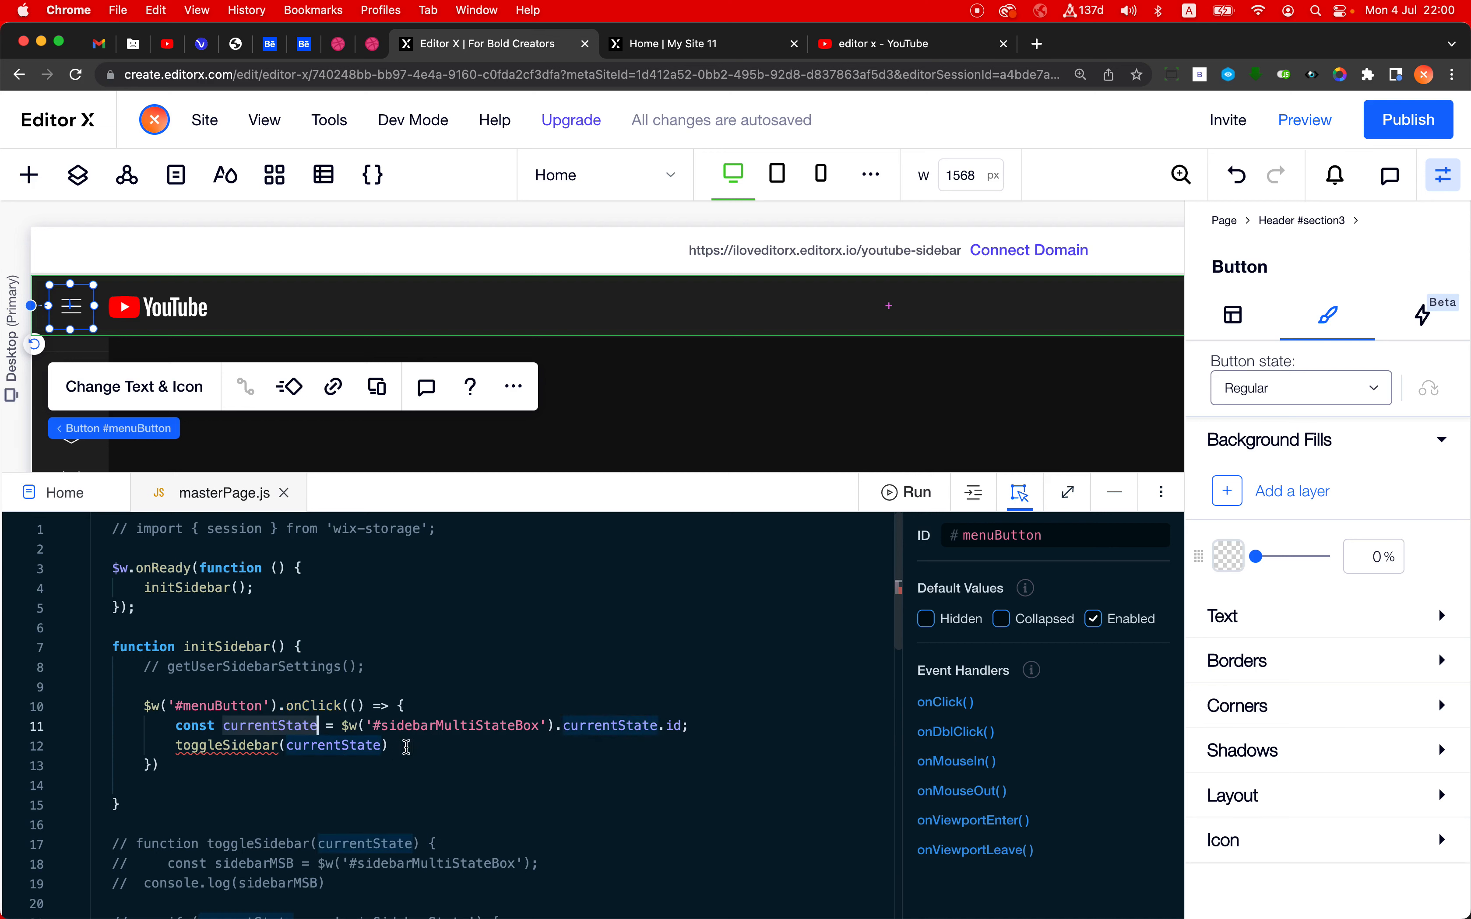
pyautogui.doubleClick(447, 730)
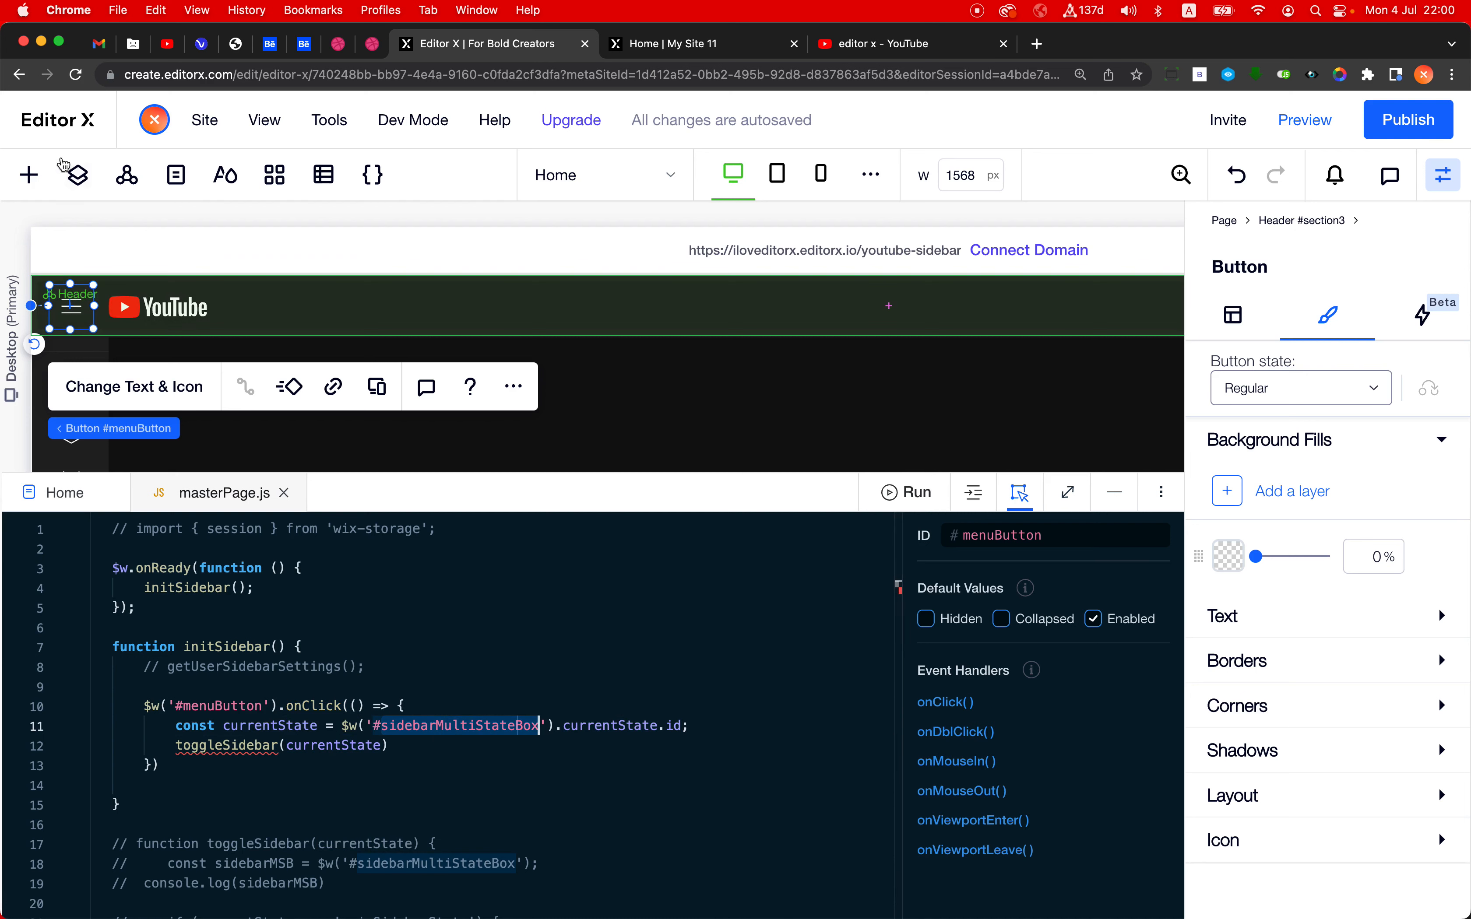
pyautogui.click(91, 181)
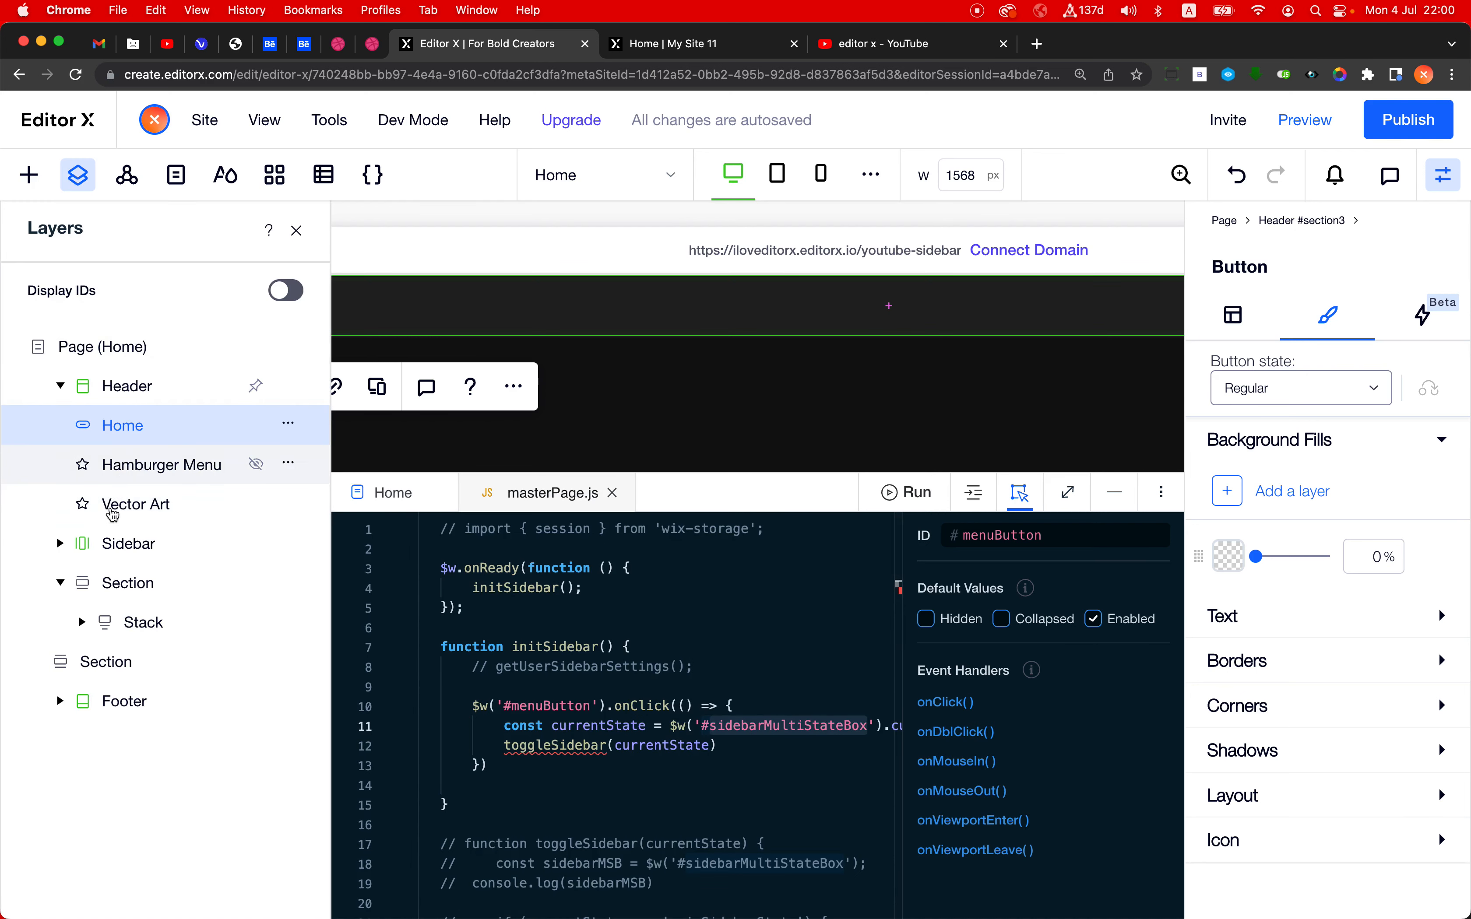
pyautogui.click(278, 300)
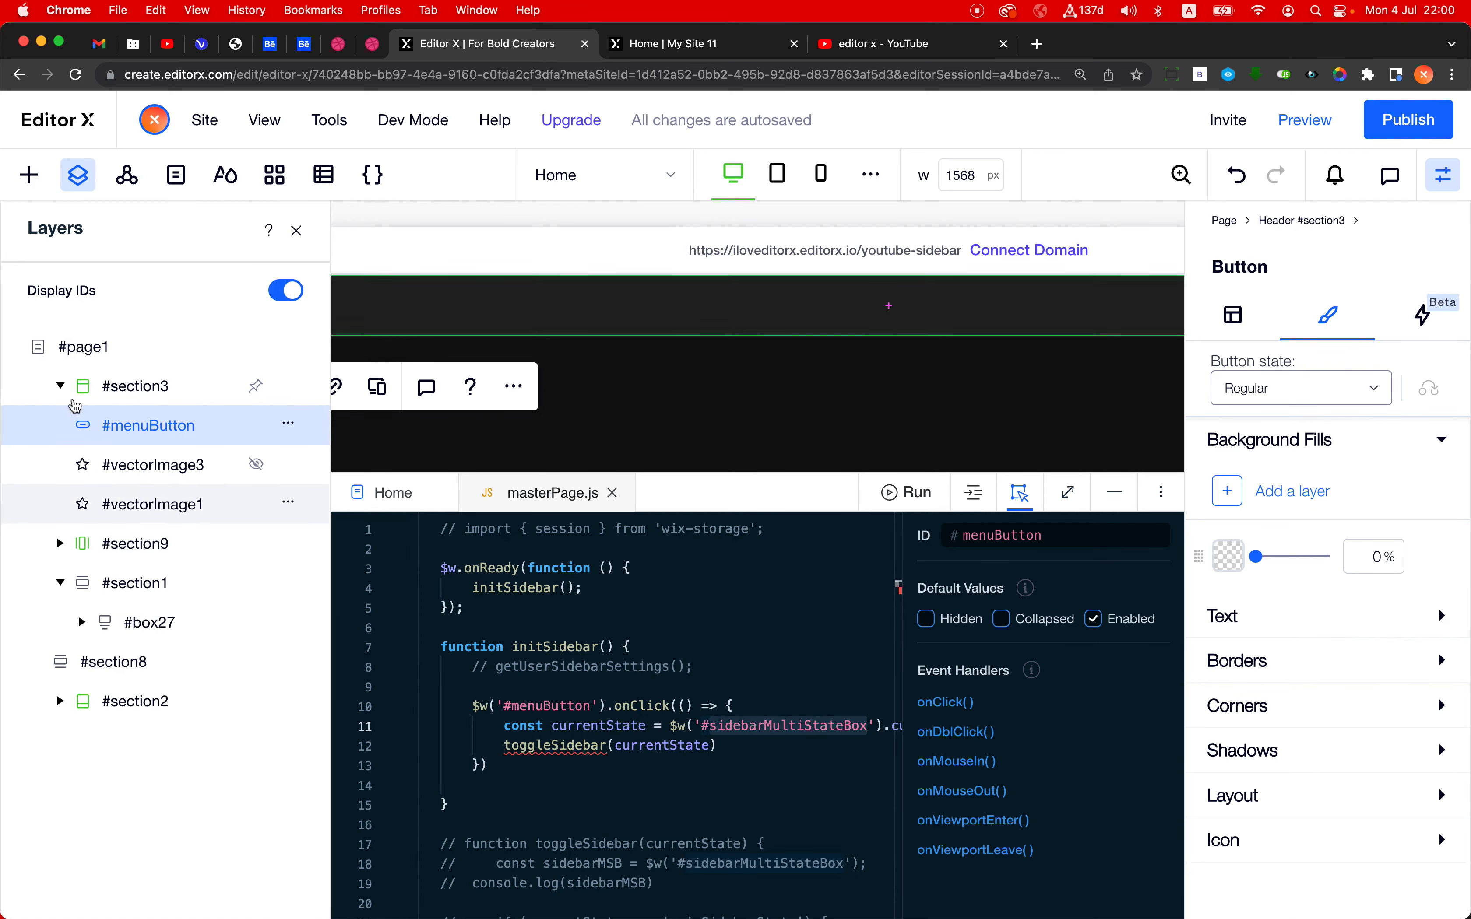
pyautogui.click(60, 386)
pyautogui.click(61, 425)
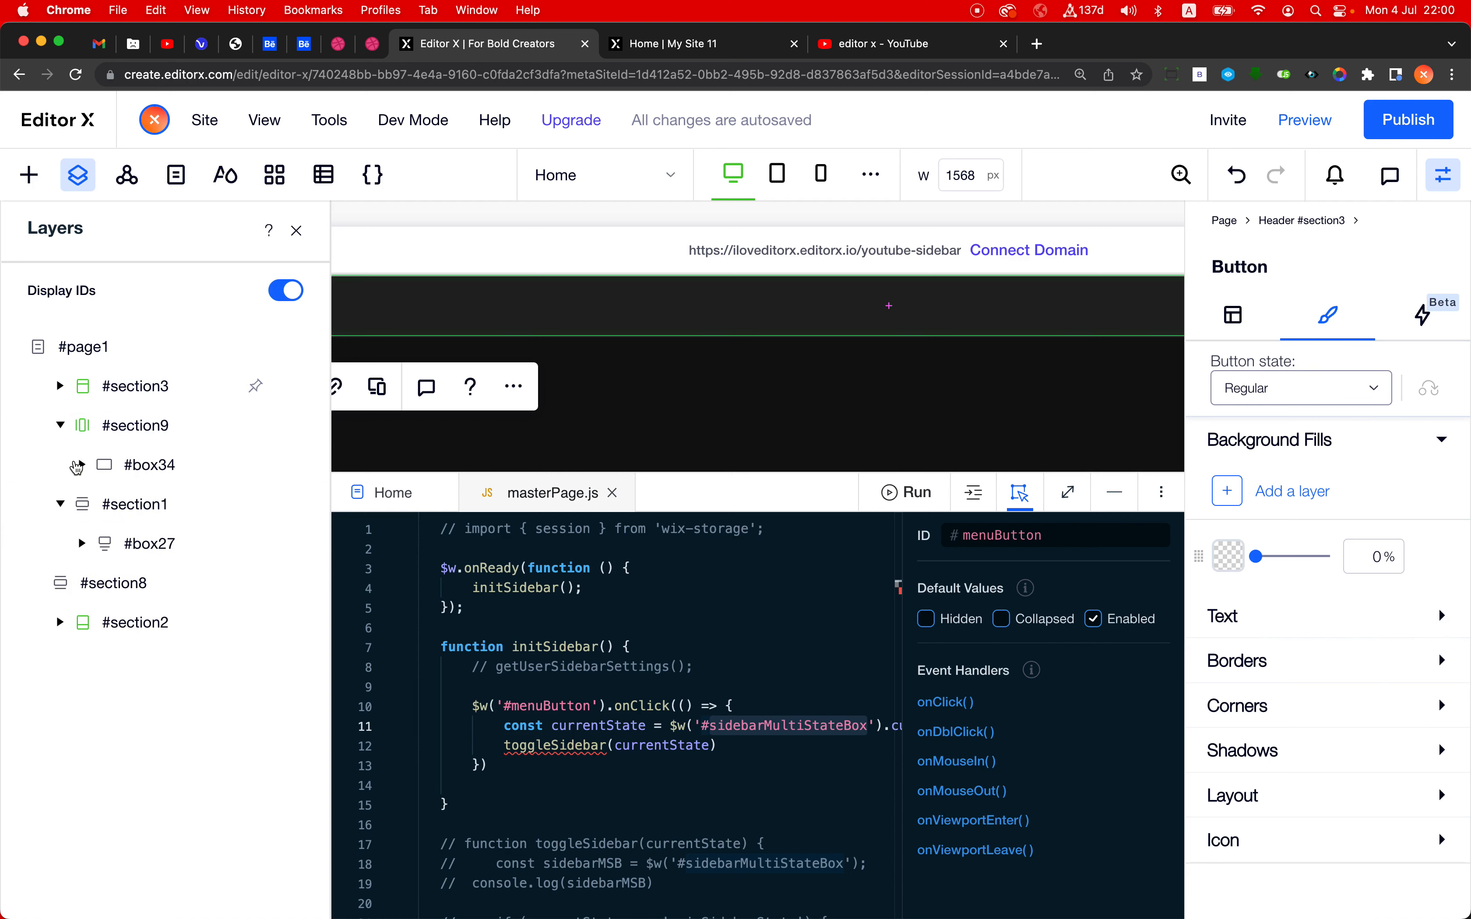
pyautogui.click(82, 465)
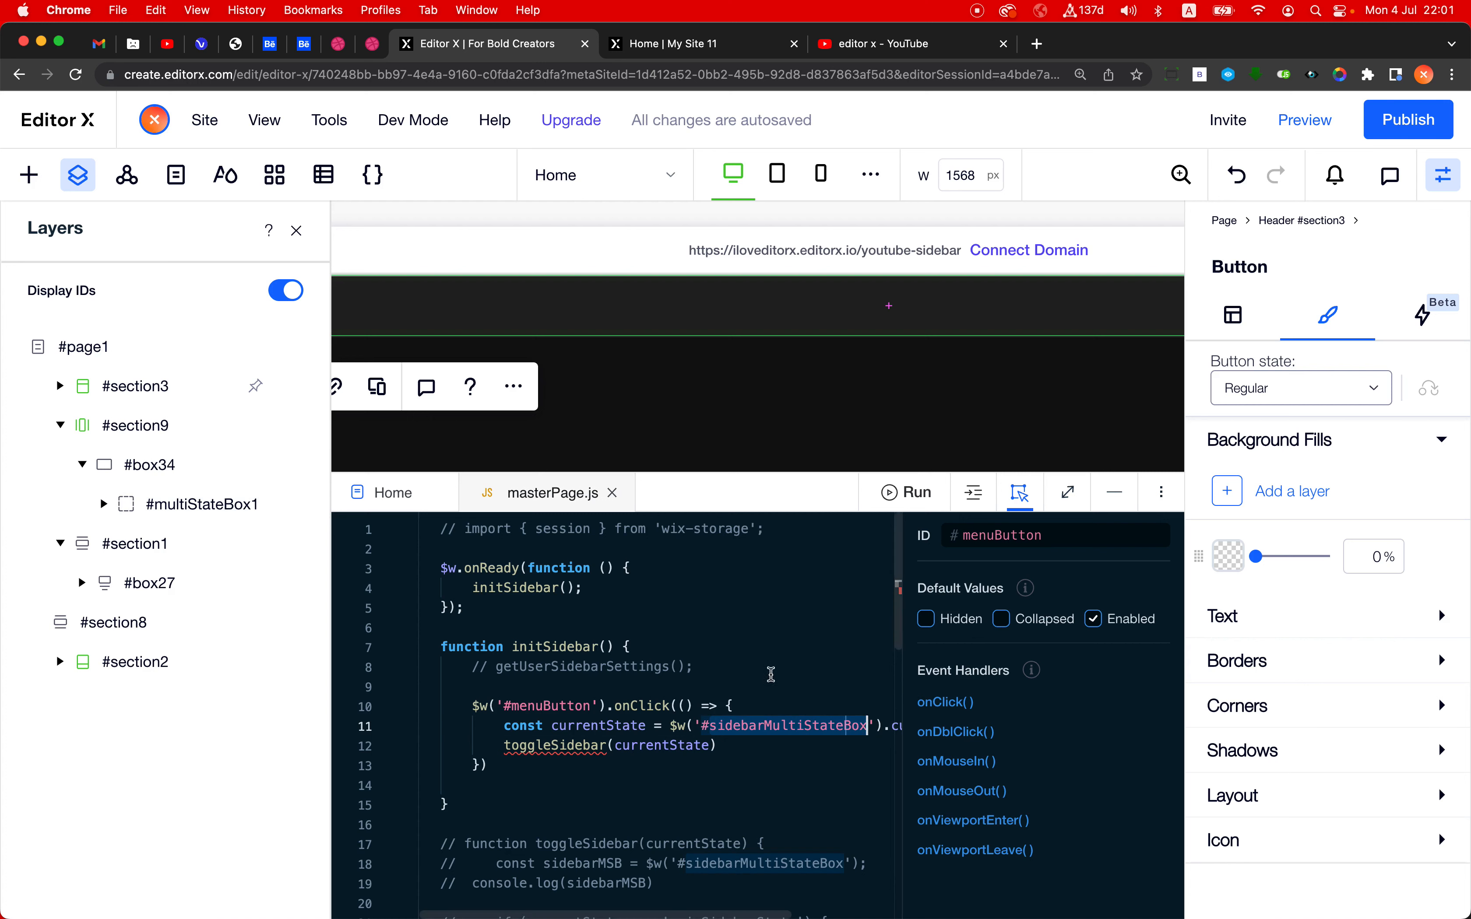
pyautogui.write('multi')
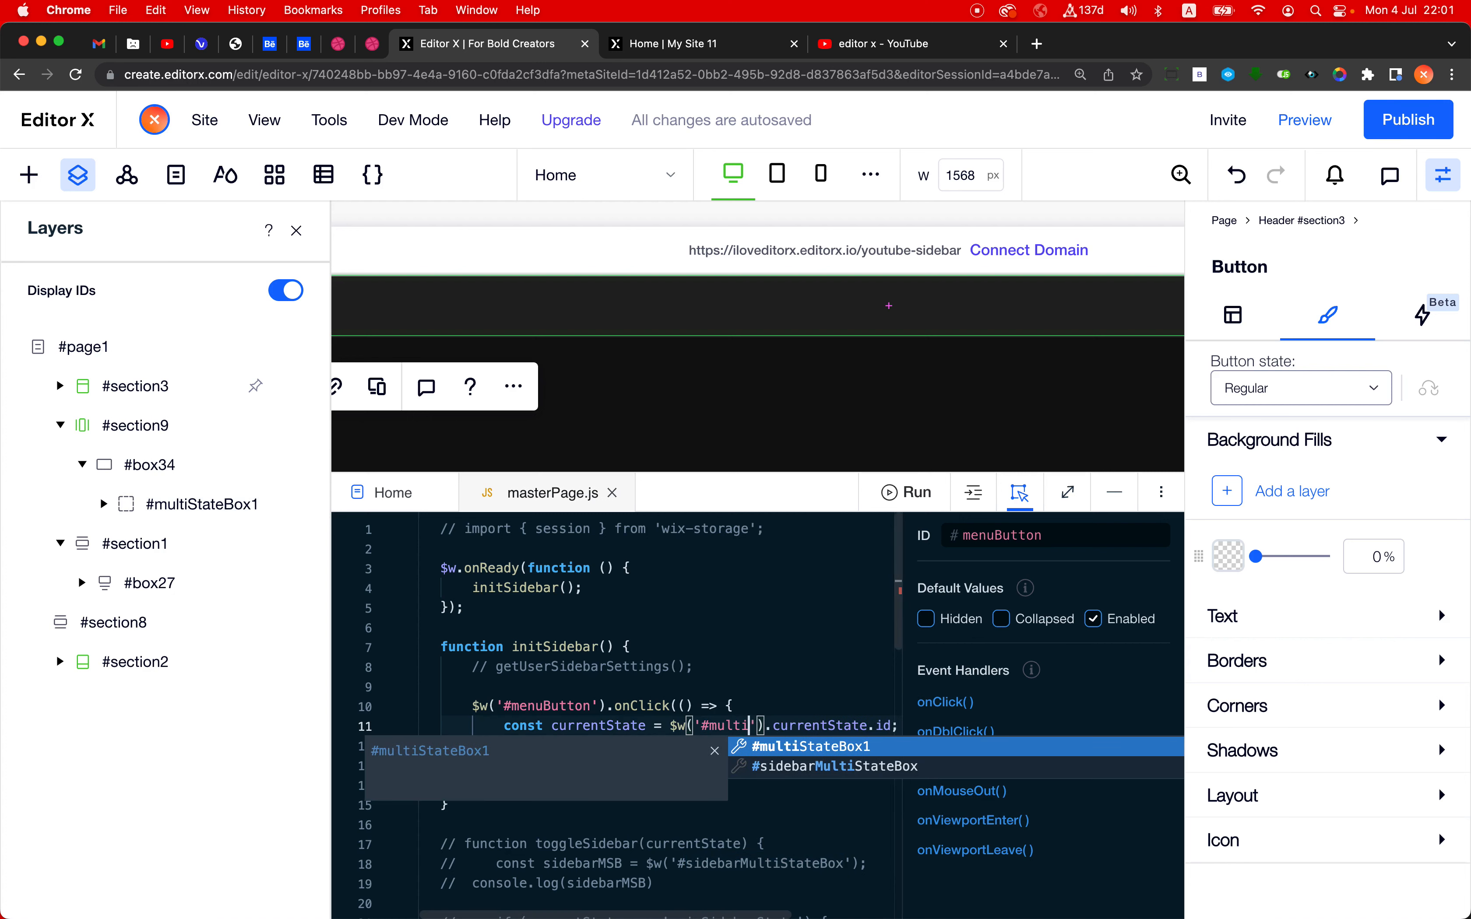
pyautogui.press('Return')
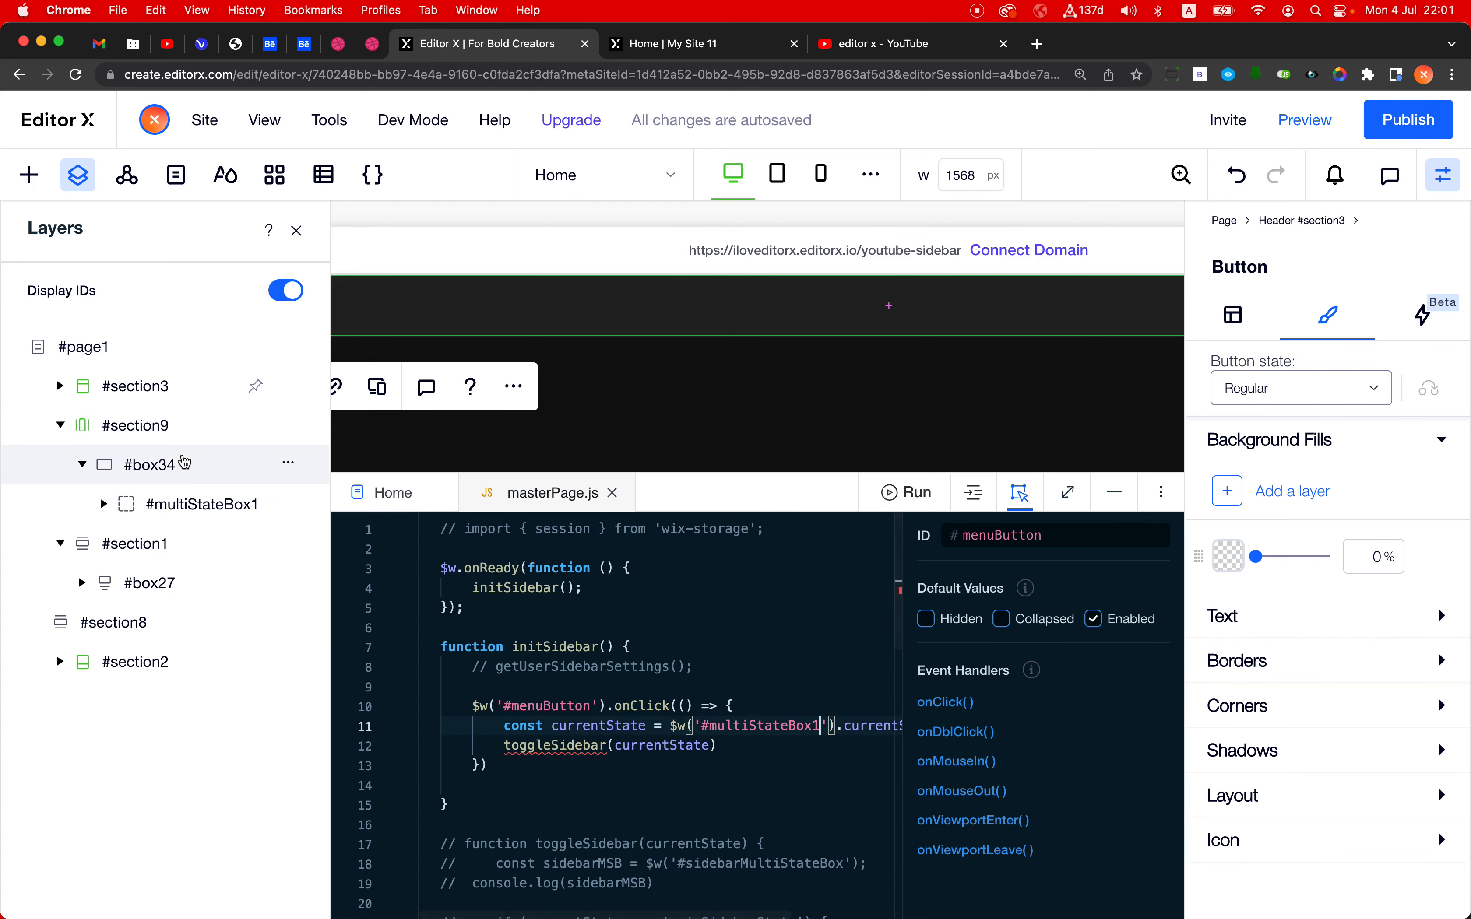
# - Examine how initSidebar's currentState constant reads the current state ID from the multi-state box
pyautogui.hscroll(3, 593, 758)
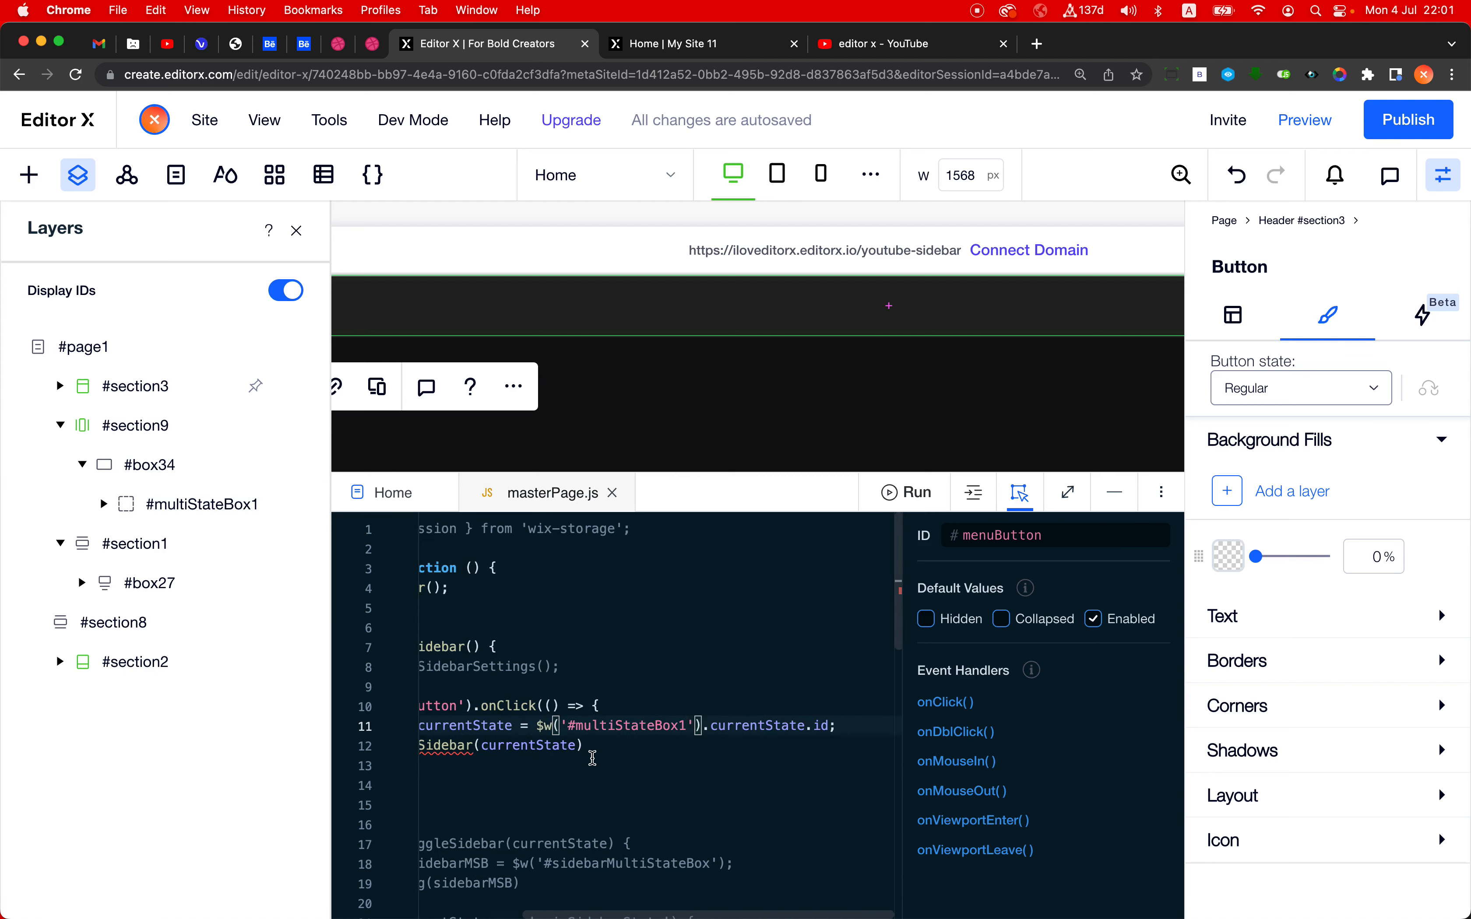
pyautogui.hscroll(-3, 593, 759)
pyautogui.hscroll(3, 515, 753)
pyautogui.moveTo(537, 723); pyautogui.dragTo(696, 725)
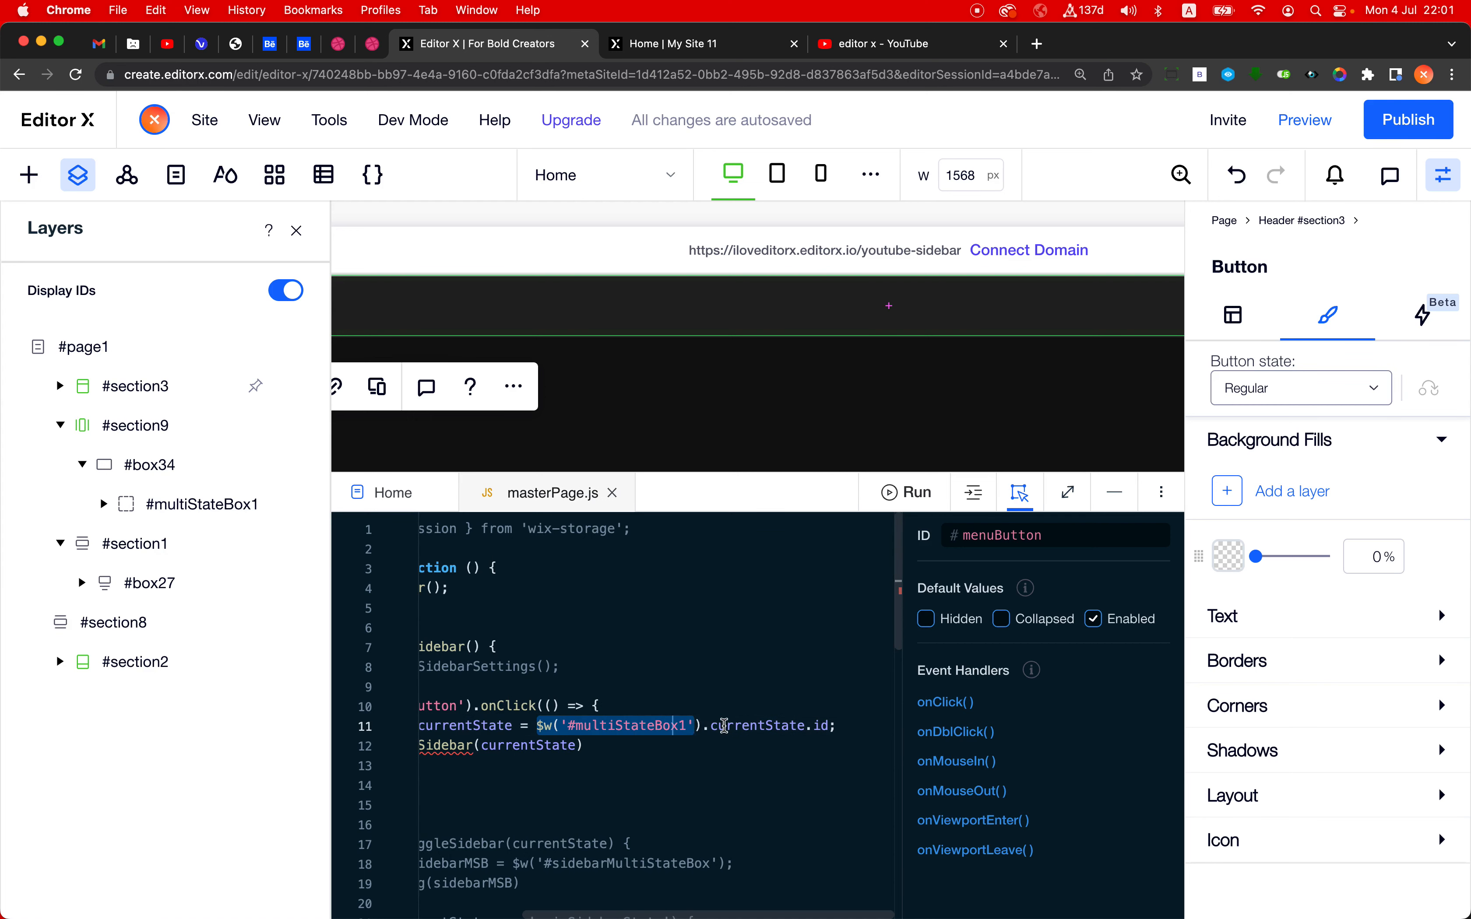
pyautogui.click(725, 725)
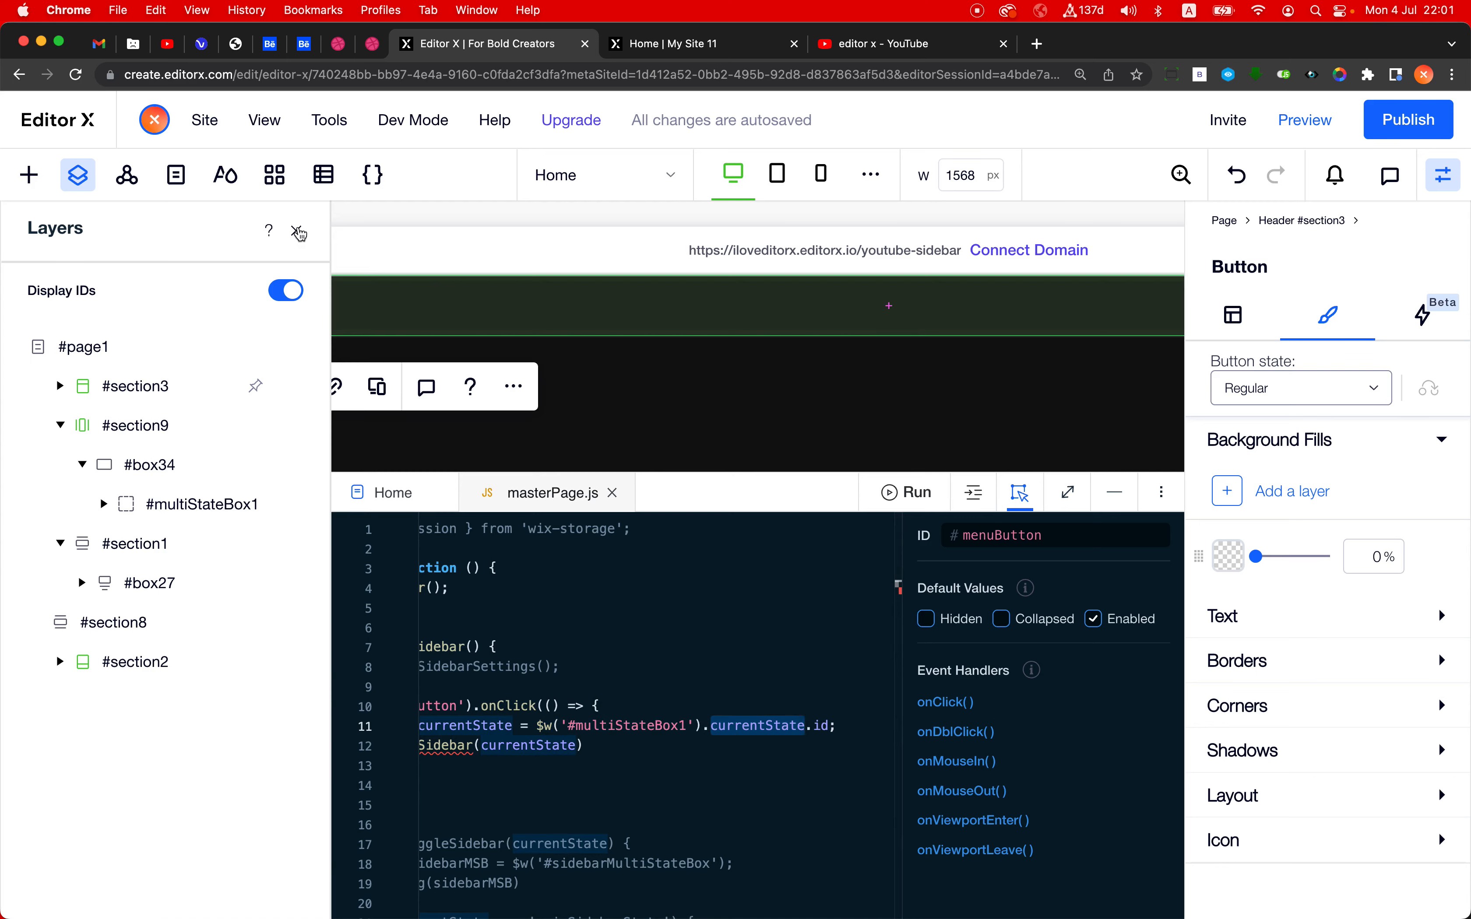
# - View the sidebar on the live page, return to the editor and expand #multiStateBox1 in the layers to examine its state IDs
pyautogui.click(299, 232)
pyautogui.click(690, 54)
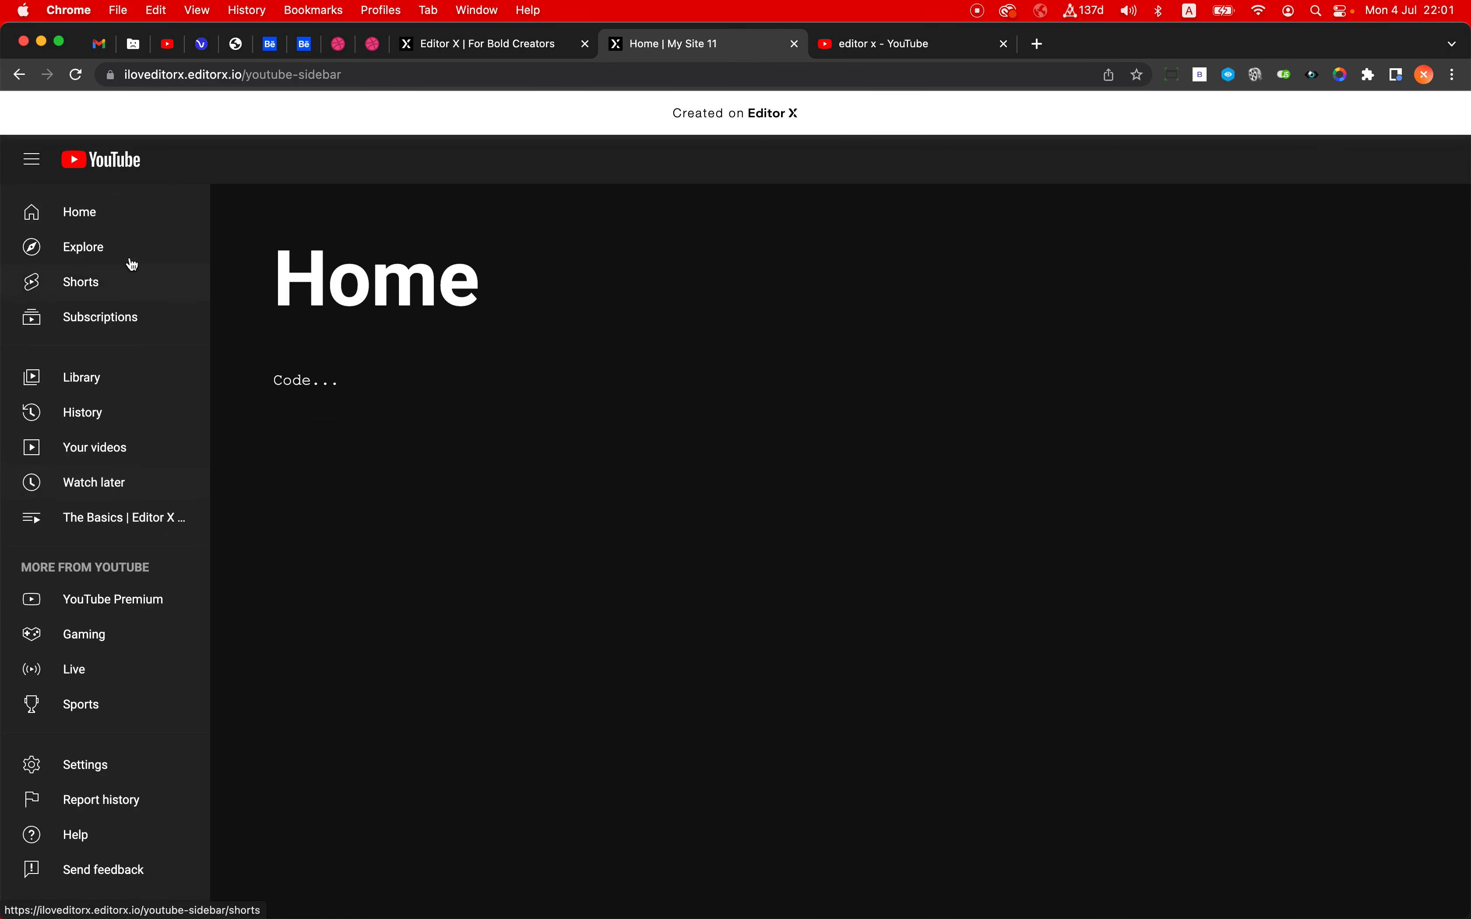
pyautogui.click(480, 45)
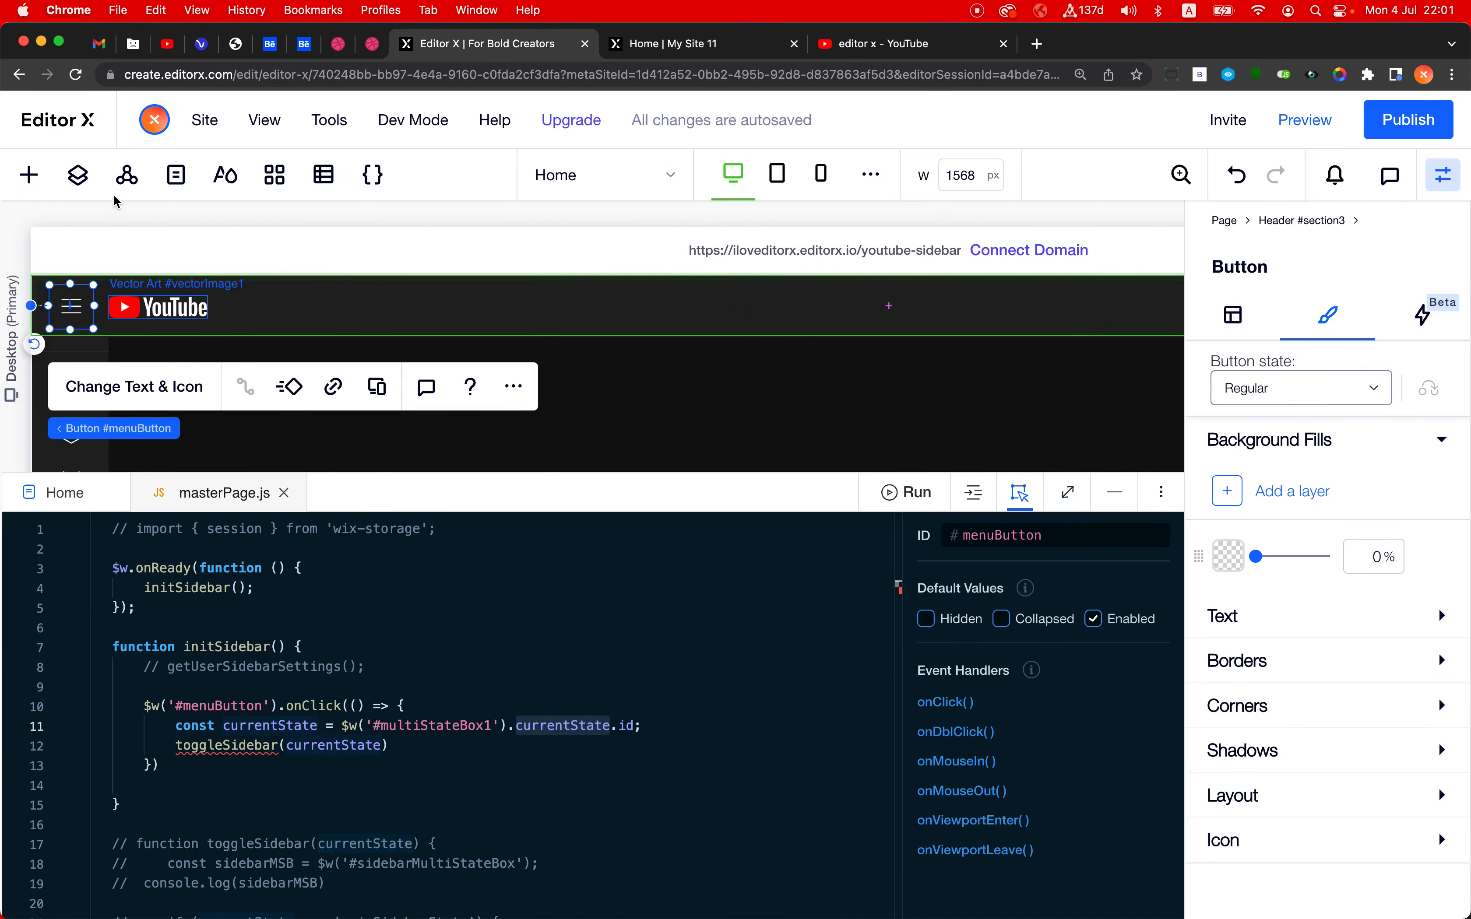
pyautogui.click(78, 175)
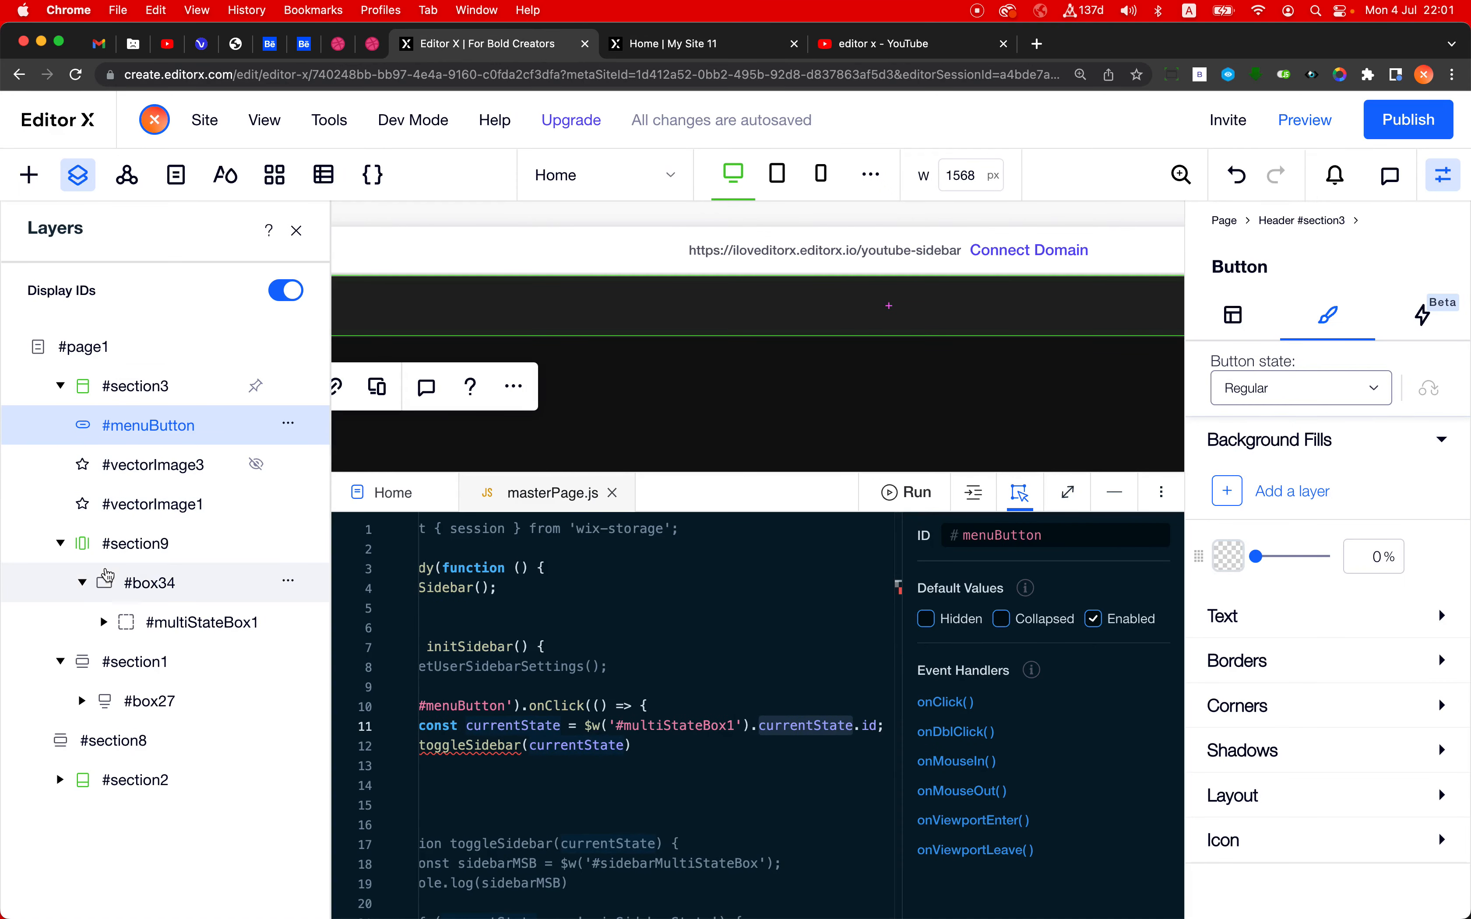
pyautogui.click(104, 622)
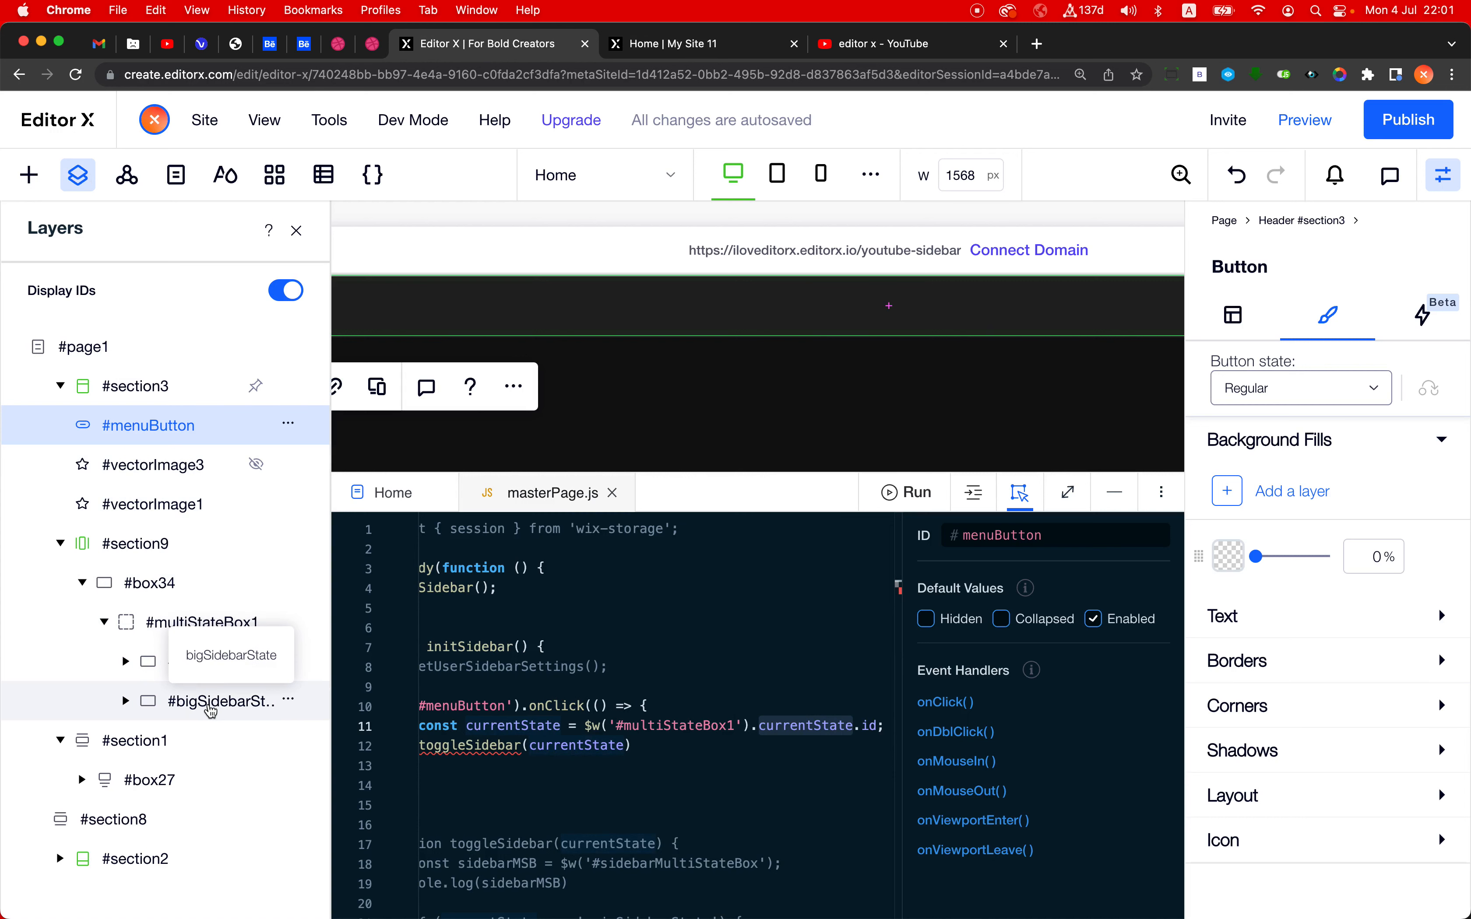
# - Close the layers and examine initSidebar's currentState constant and its toggleSidebar(currentState) call
pyautogui.click(297, 230)
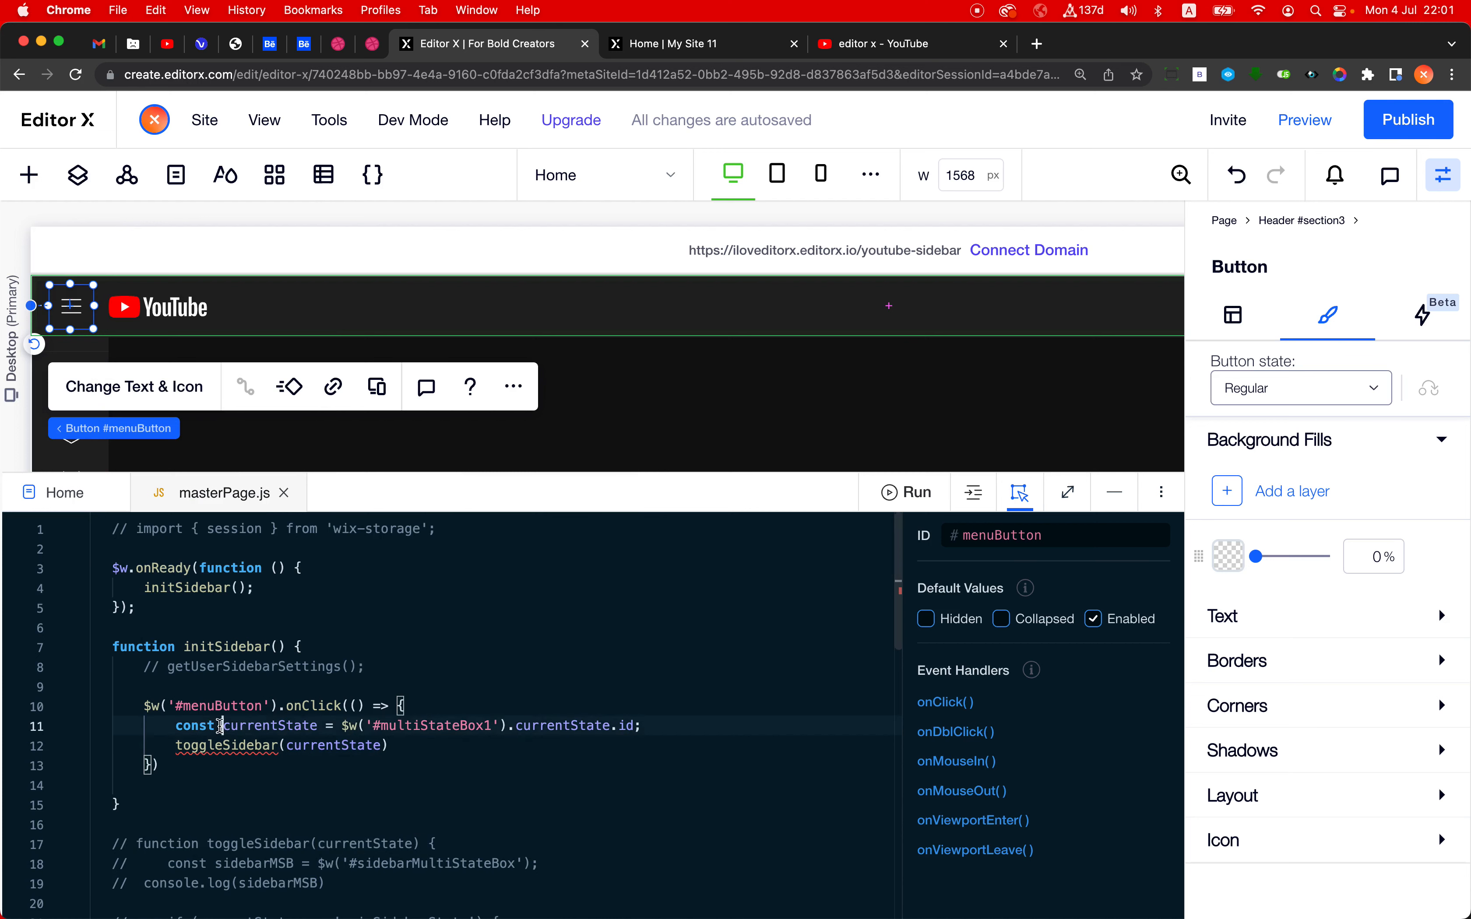
pyautogui.moveTo(222, 725); pyautogui.dragTo(637, 722)
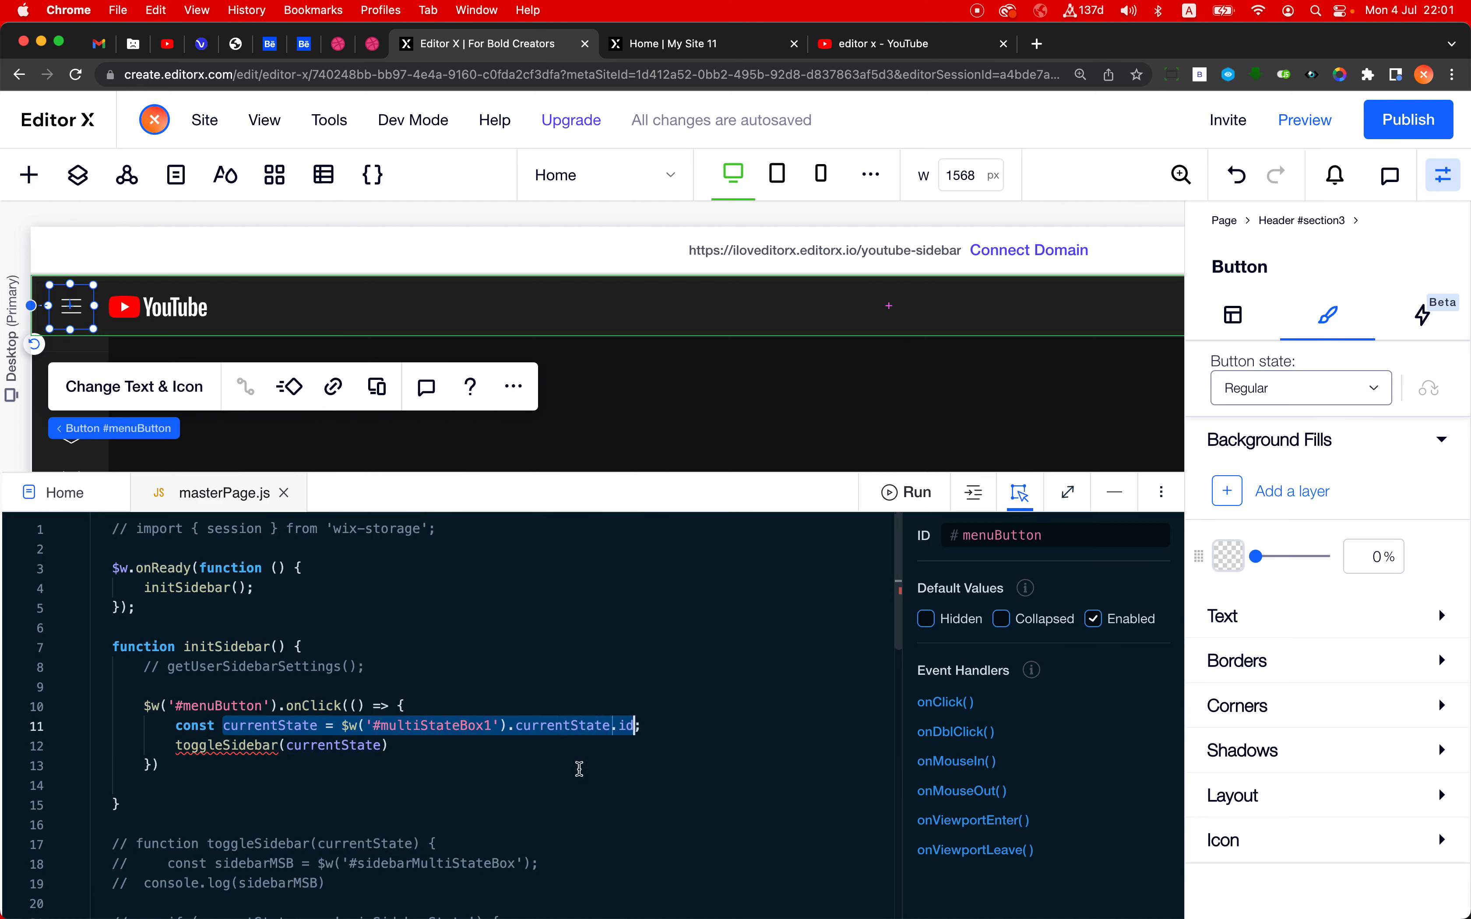
pyautogui.moveTo(558, 727)
pyautogui.click(519, 747)
pyautogui.scroll(-1, 255, 743)
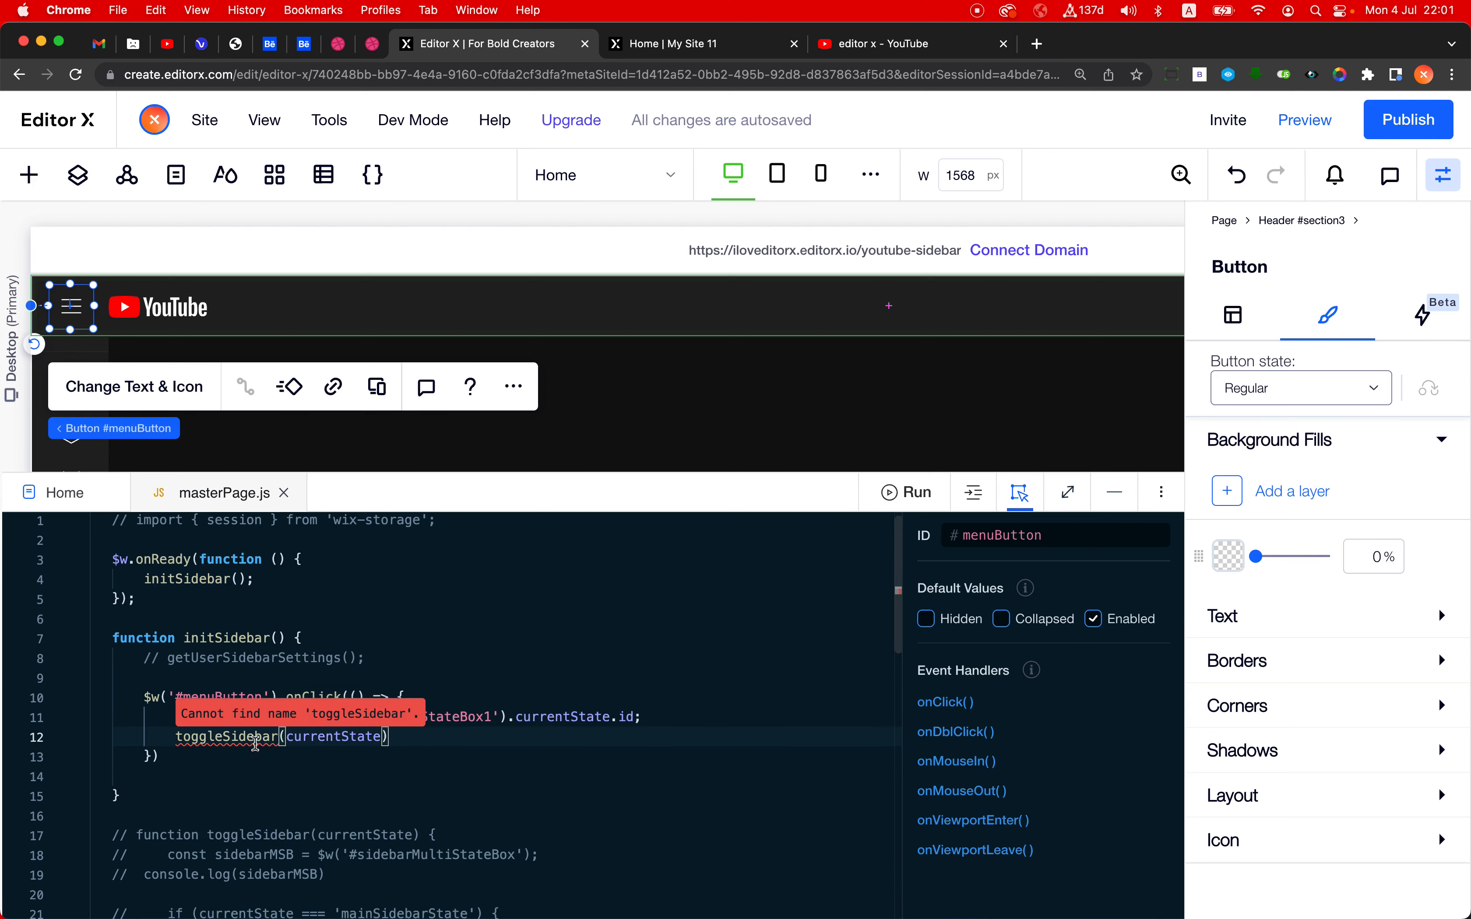
pyautogui.doubleClick(181, 746)
pyautogui.click(172, 738)
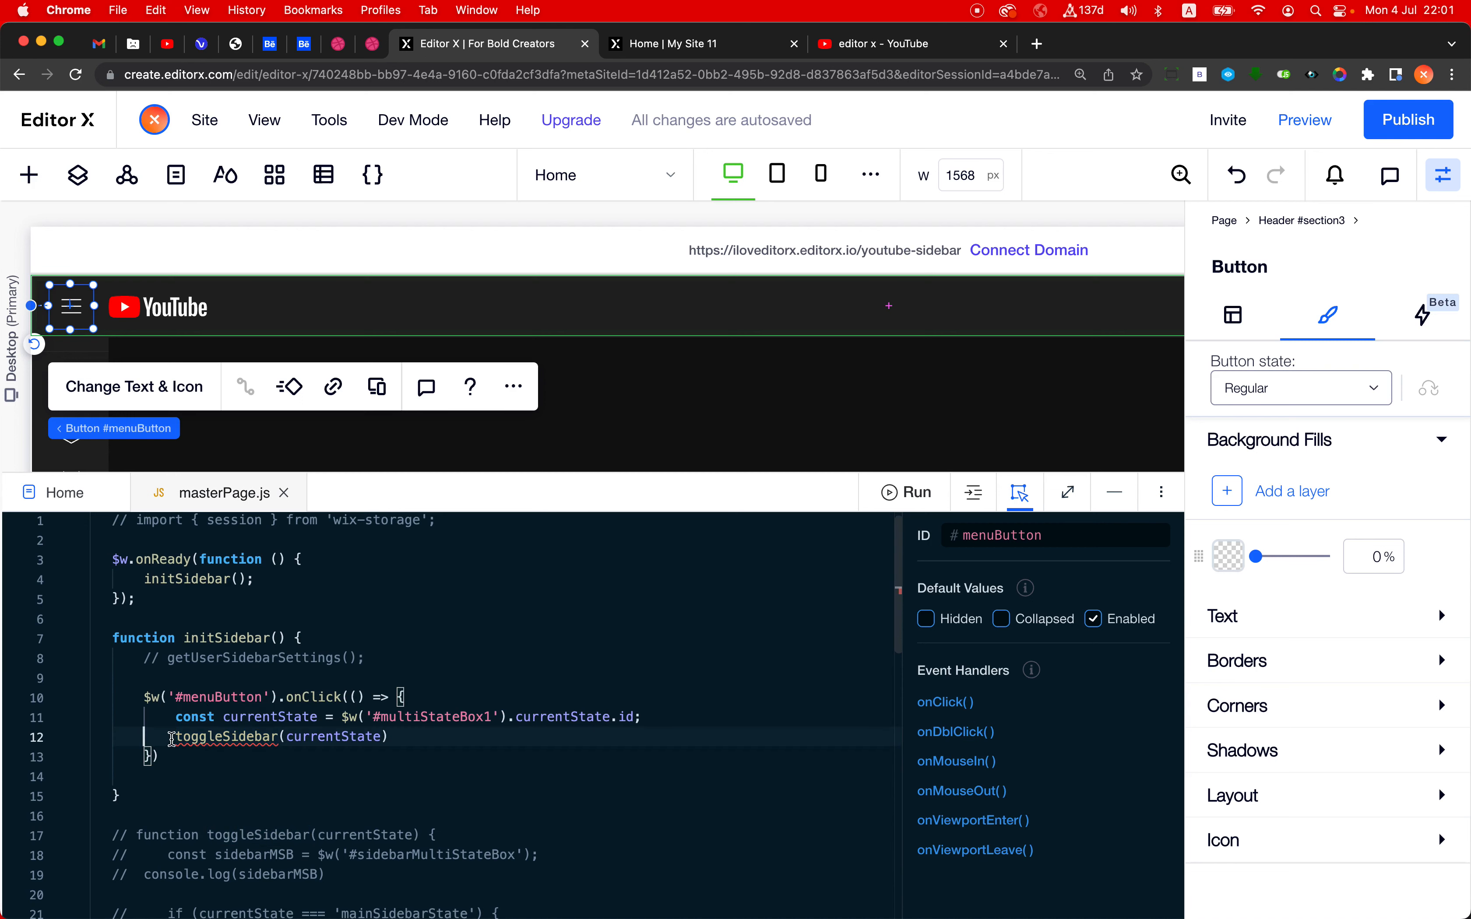
pyautogui.moveTo(177, 738); pyautogui.dragTo(389, 737)
pyautogui.scroll(-5, 365, 718)
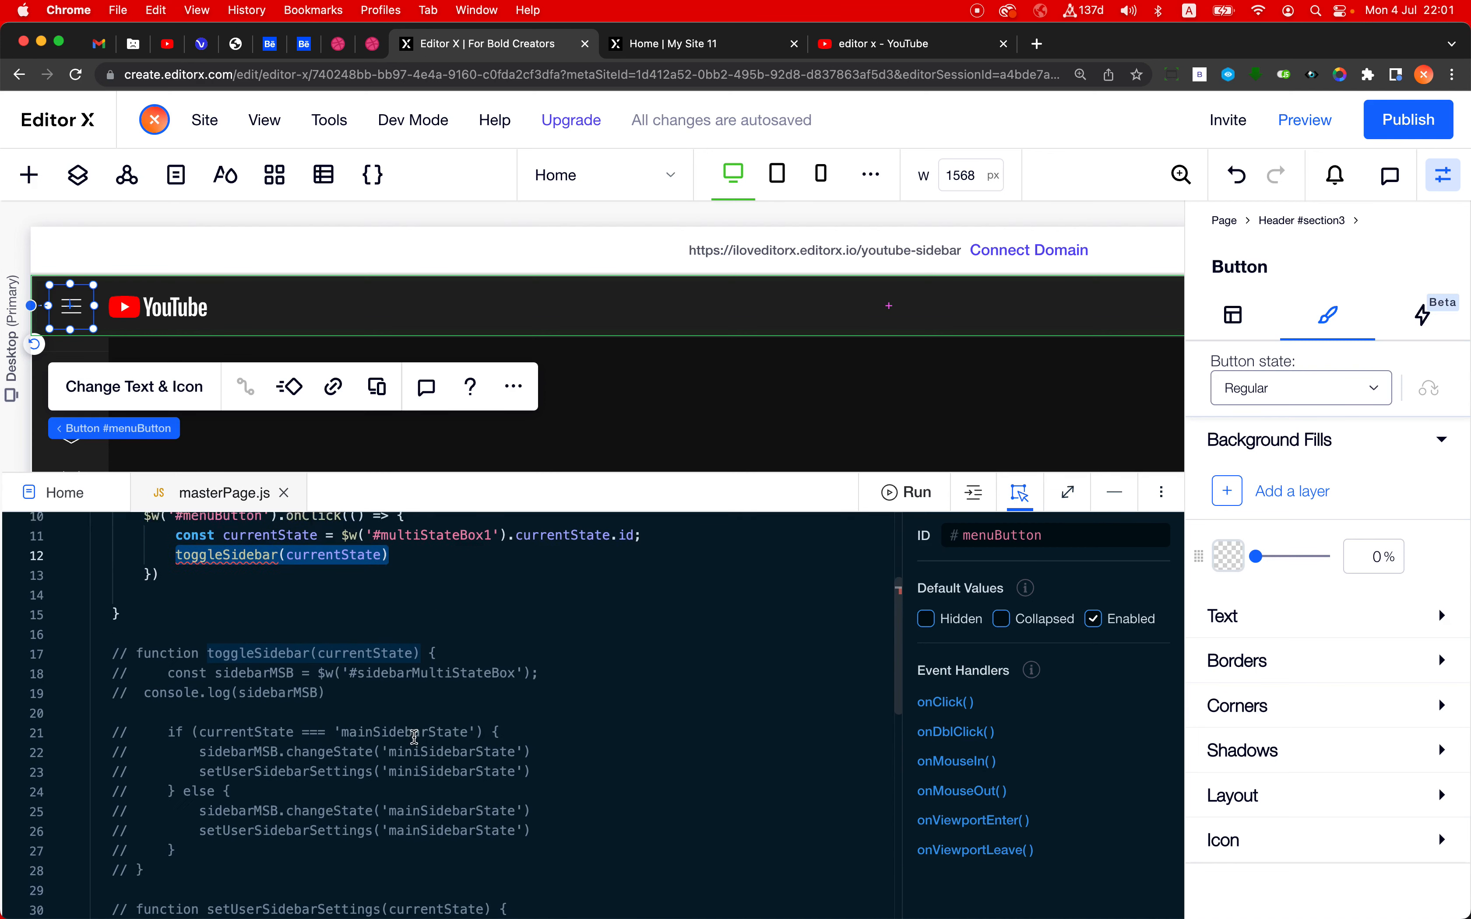
# - Uncomment the whole toggleSidebar function in masterPage.js
pyautogui.click(246, 642)
pyautogui.keyDown('shift'); pyautogui.click(174, 858); pyautogui.keyUp('shift')
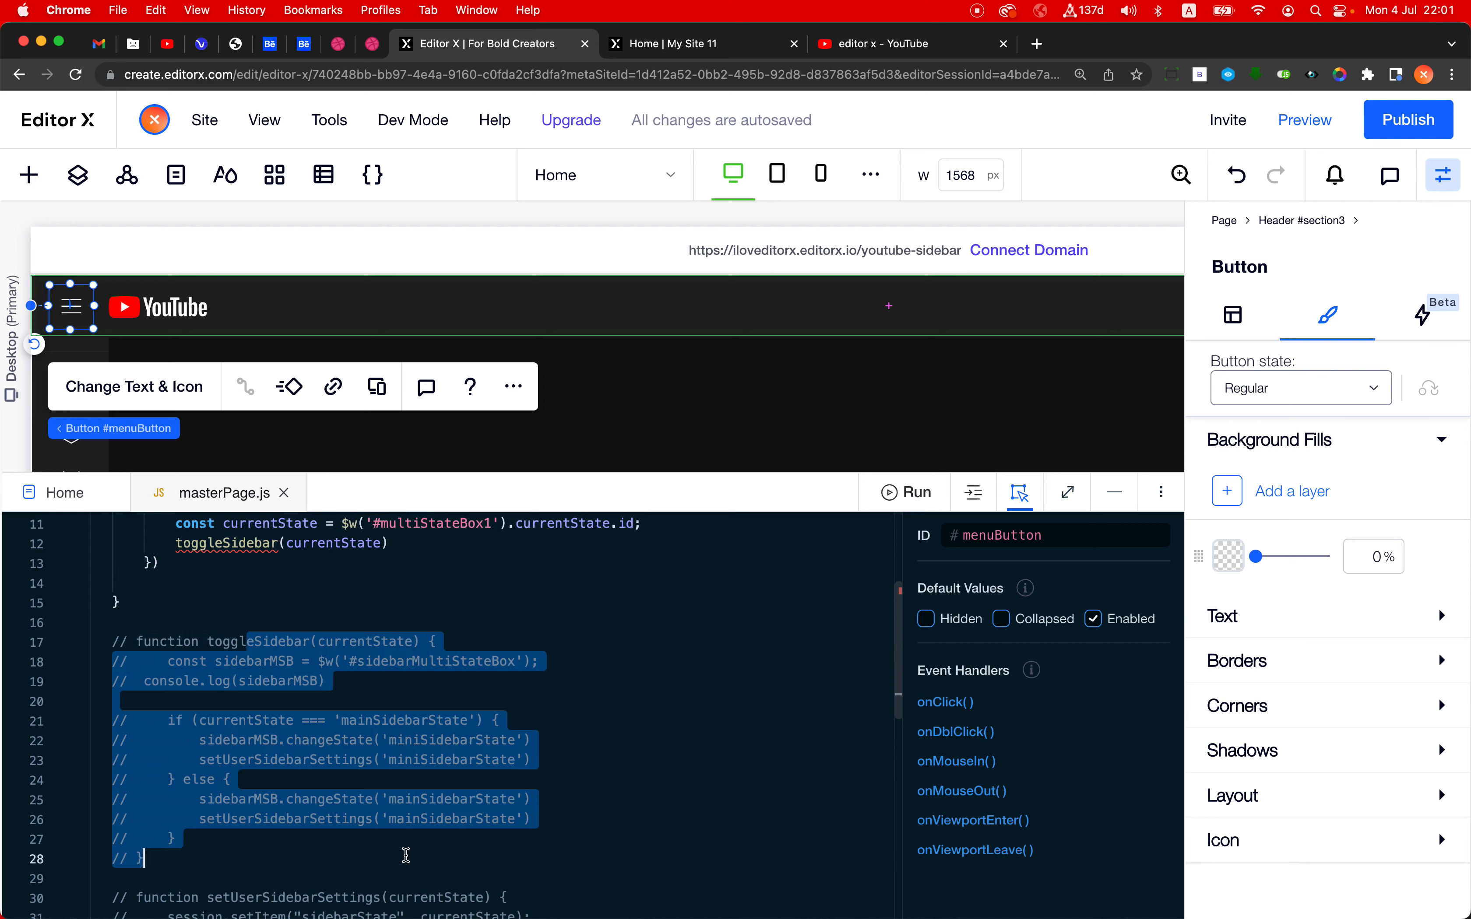
pyautogui.press('super+slash')
pyautogui.click(617, 739)
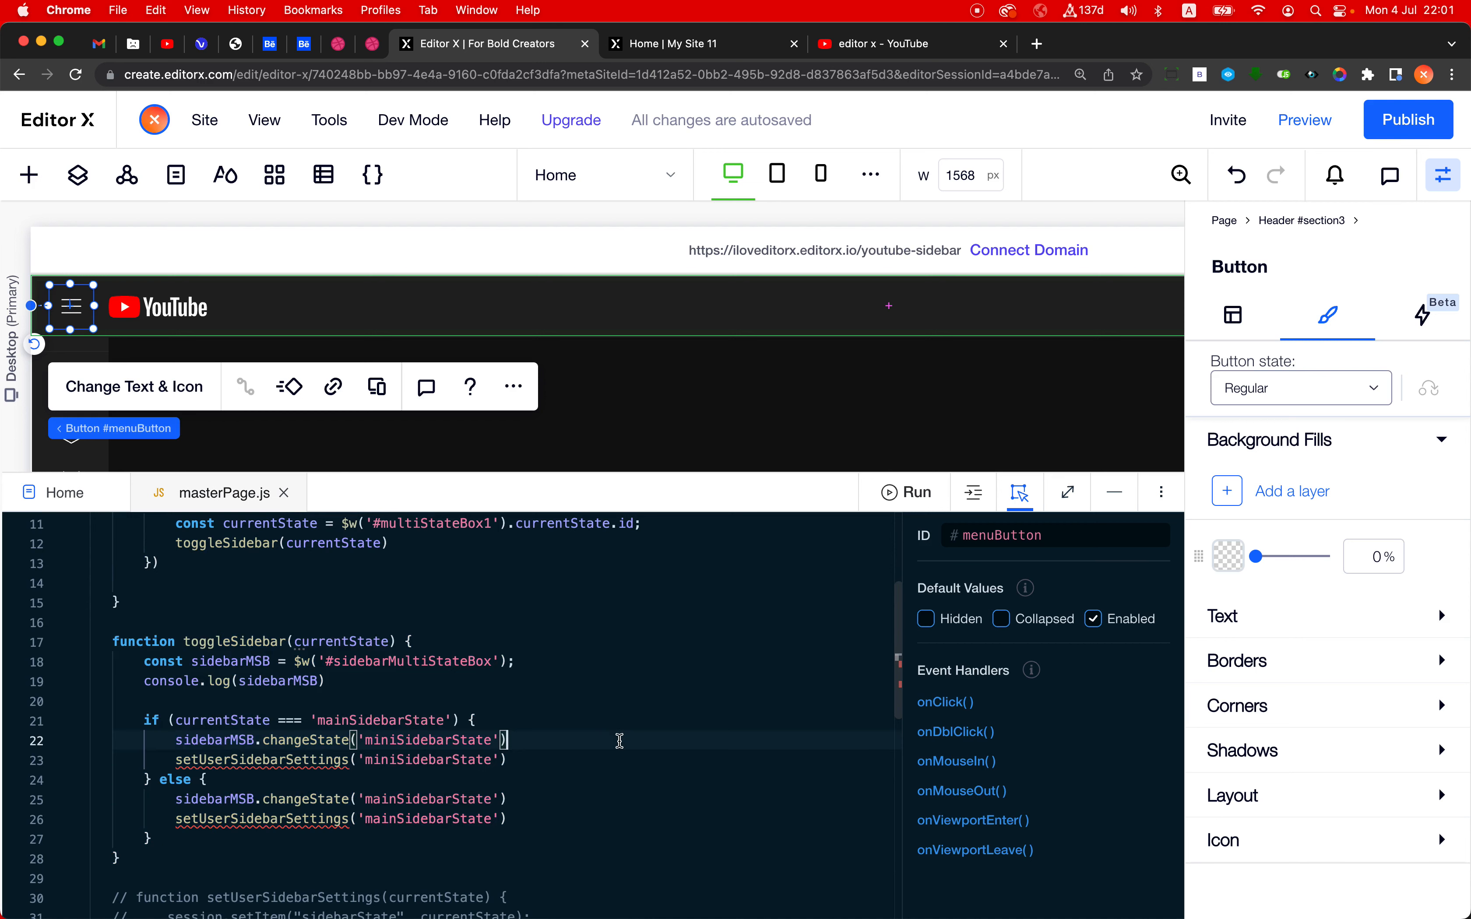
# - Examine how initSidebar passes currentState to toggleSidebar and how the sidebarMSB constant selects the multi-state box
pyautogui.scroll(5, 620, 741)
pyautogui.doubleClick(310, 745)
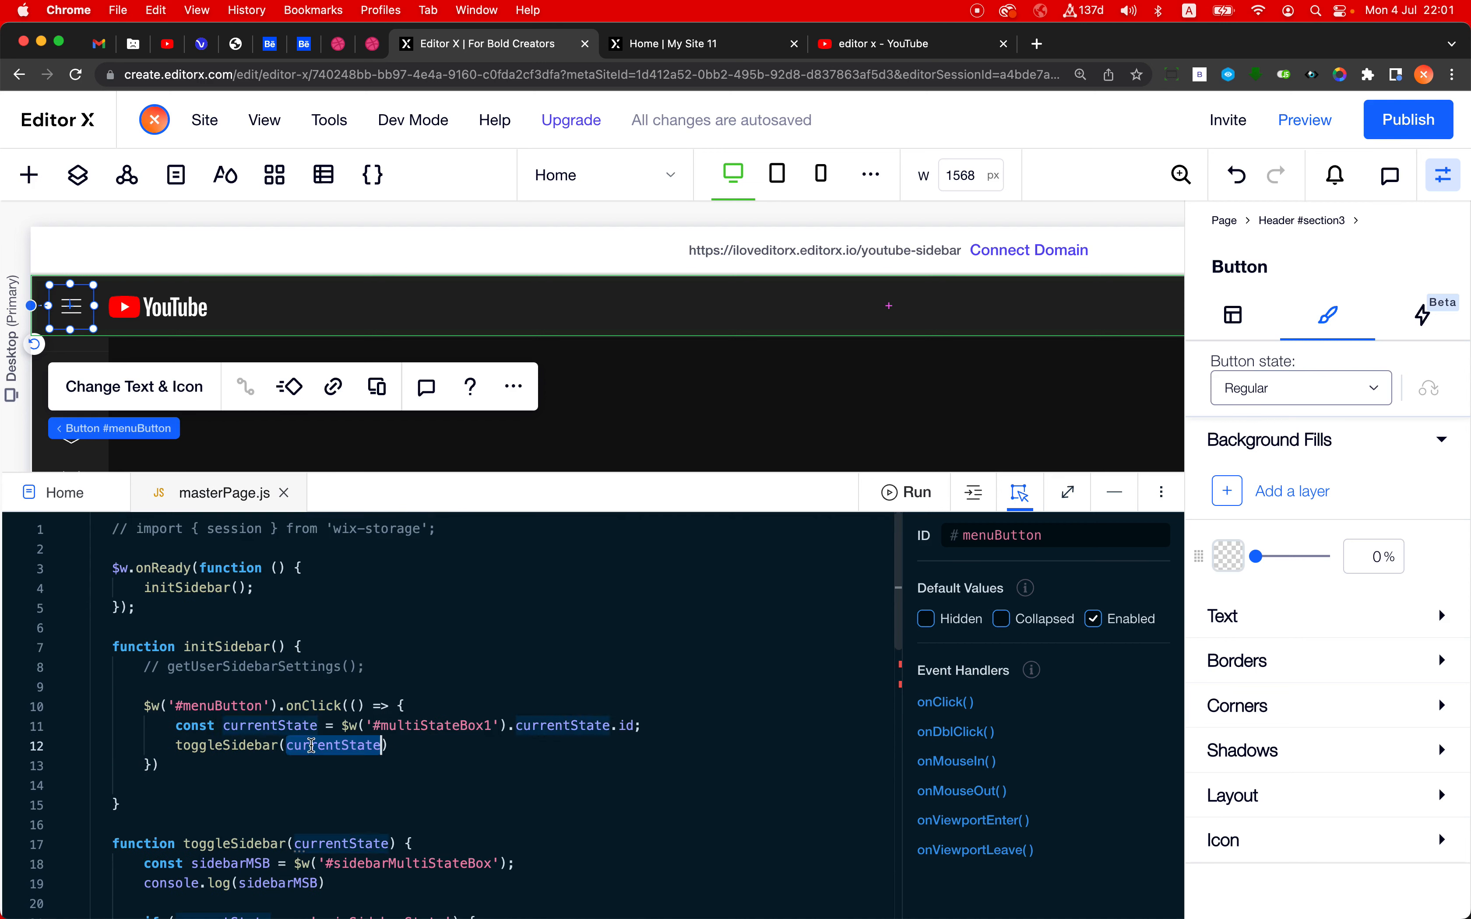
pyautogui.doubleClick(225, 744)
pyautogui.scroll(-5, 292, 744)
pyautogui.scroll(3, 291, 745)
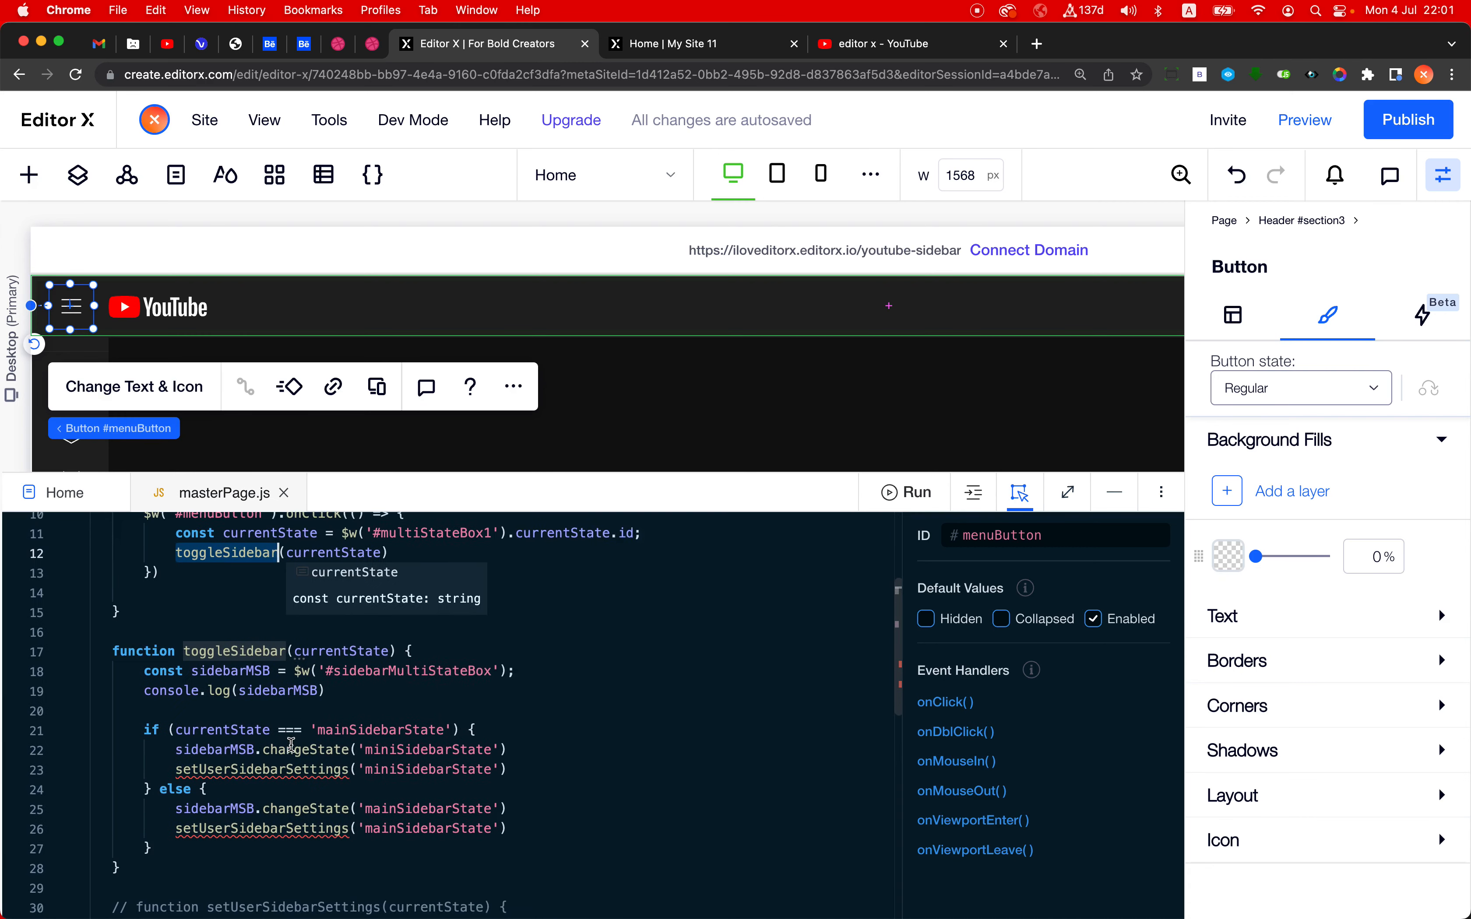
pyautogui.doubleClick(198, 680)
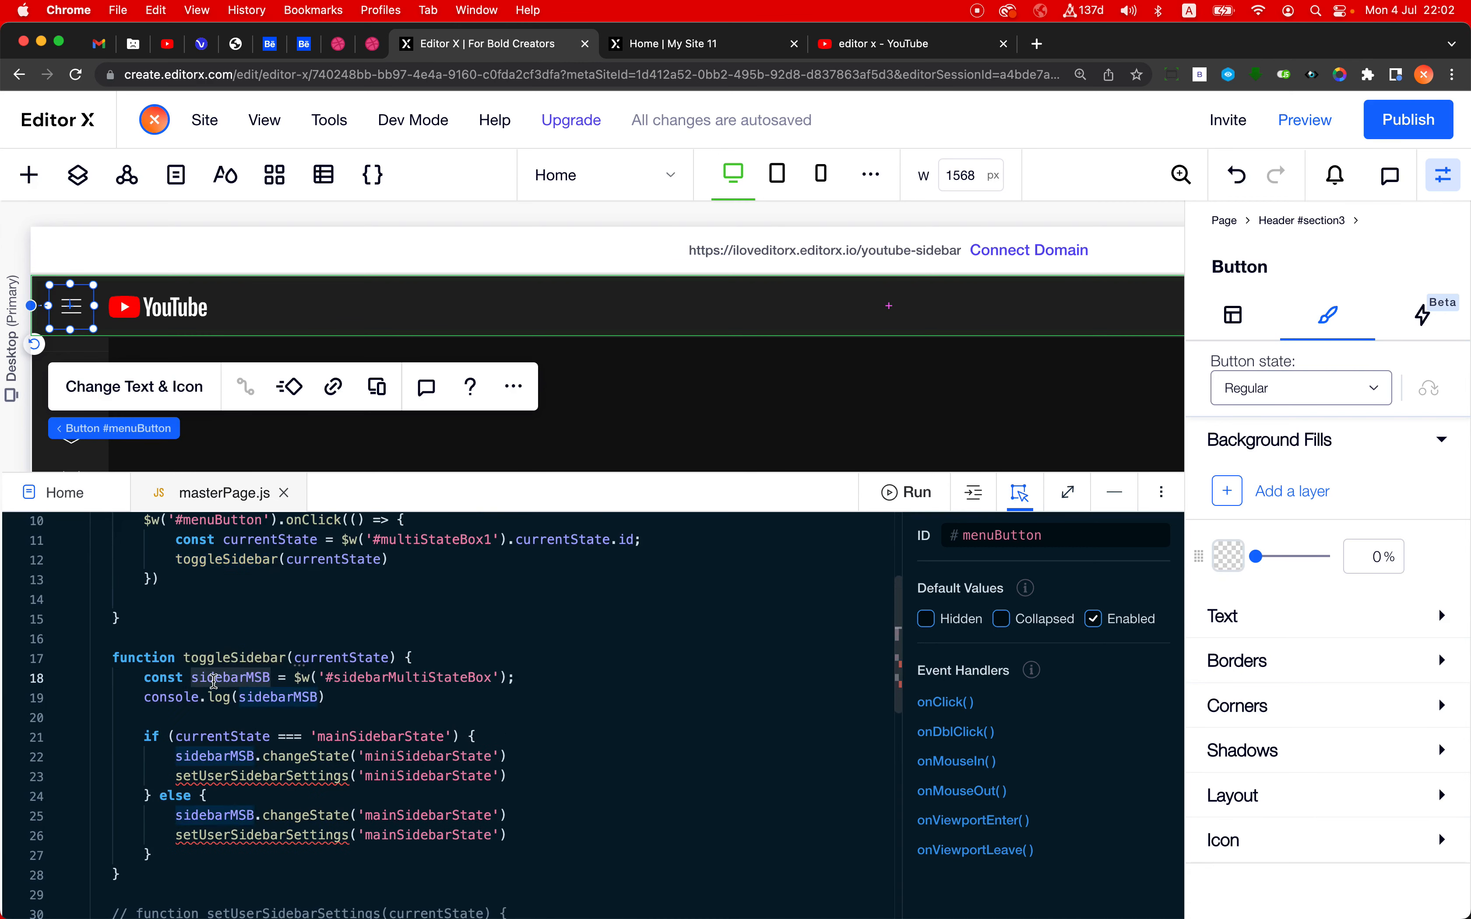
pyautogui.moveTo(294, 678); pyautogui.dragTo(499, 678)
# - Replace #sidebarMultiStateBox with #multiStateBox1 in toggleSidebar's sidebarMSB constant, reusing the ID from initSidebar
pyautogui.scroll(5, 457, 576)
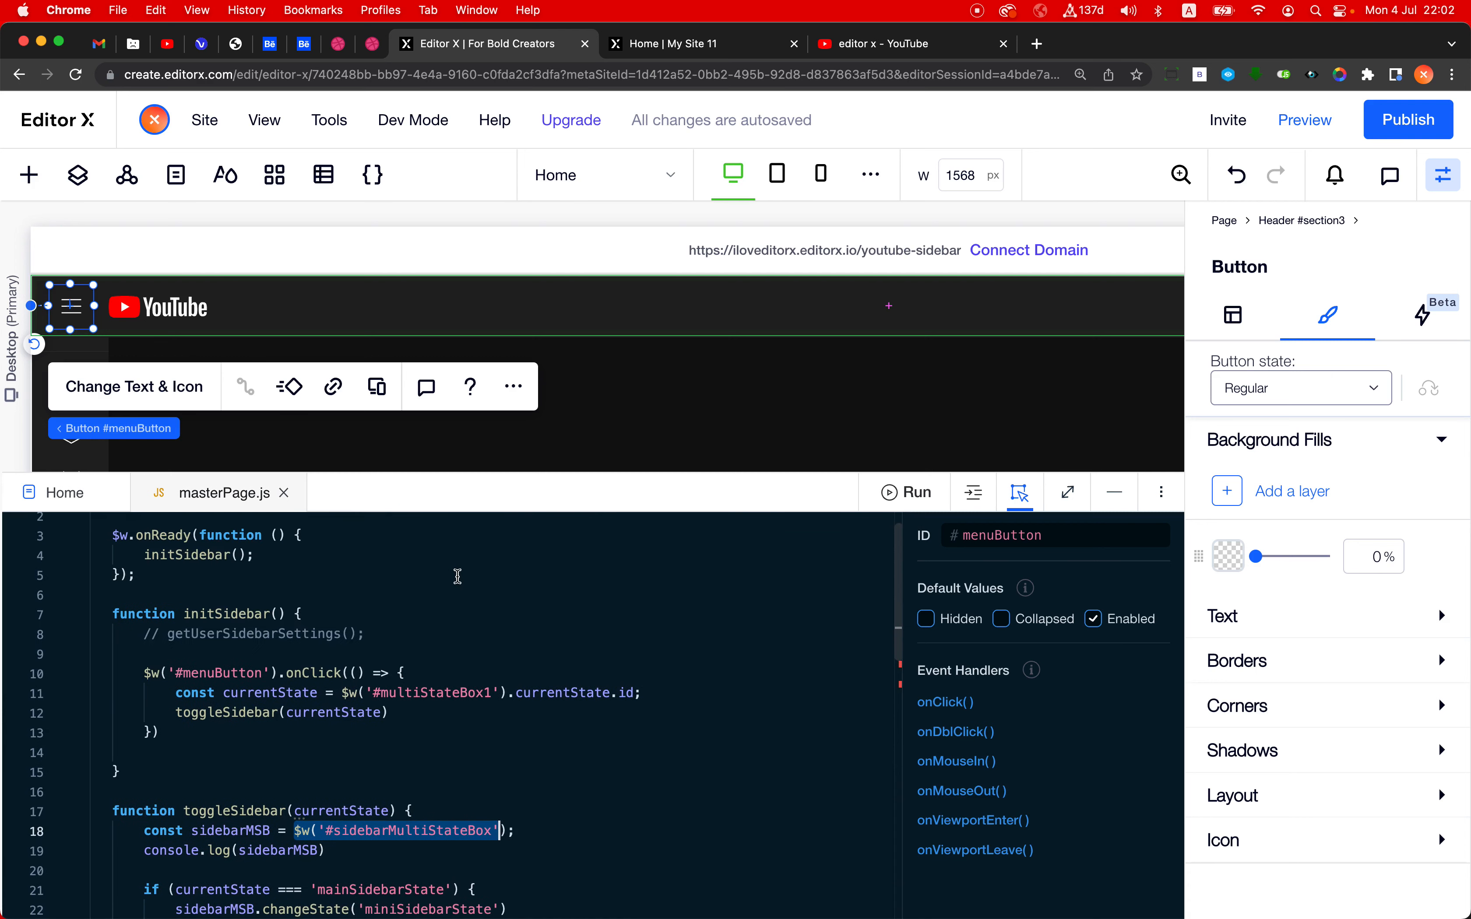
pyautogui.doubleClick(447, 693)
pyautogui.press('super+c')
pyautogui.scroll(-5, 449, 690)
pyautogui.doubleClick(429, 644)
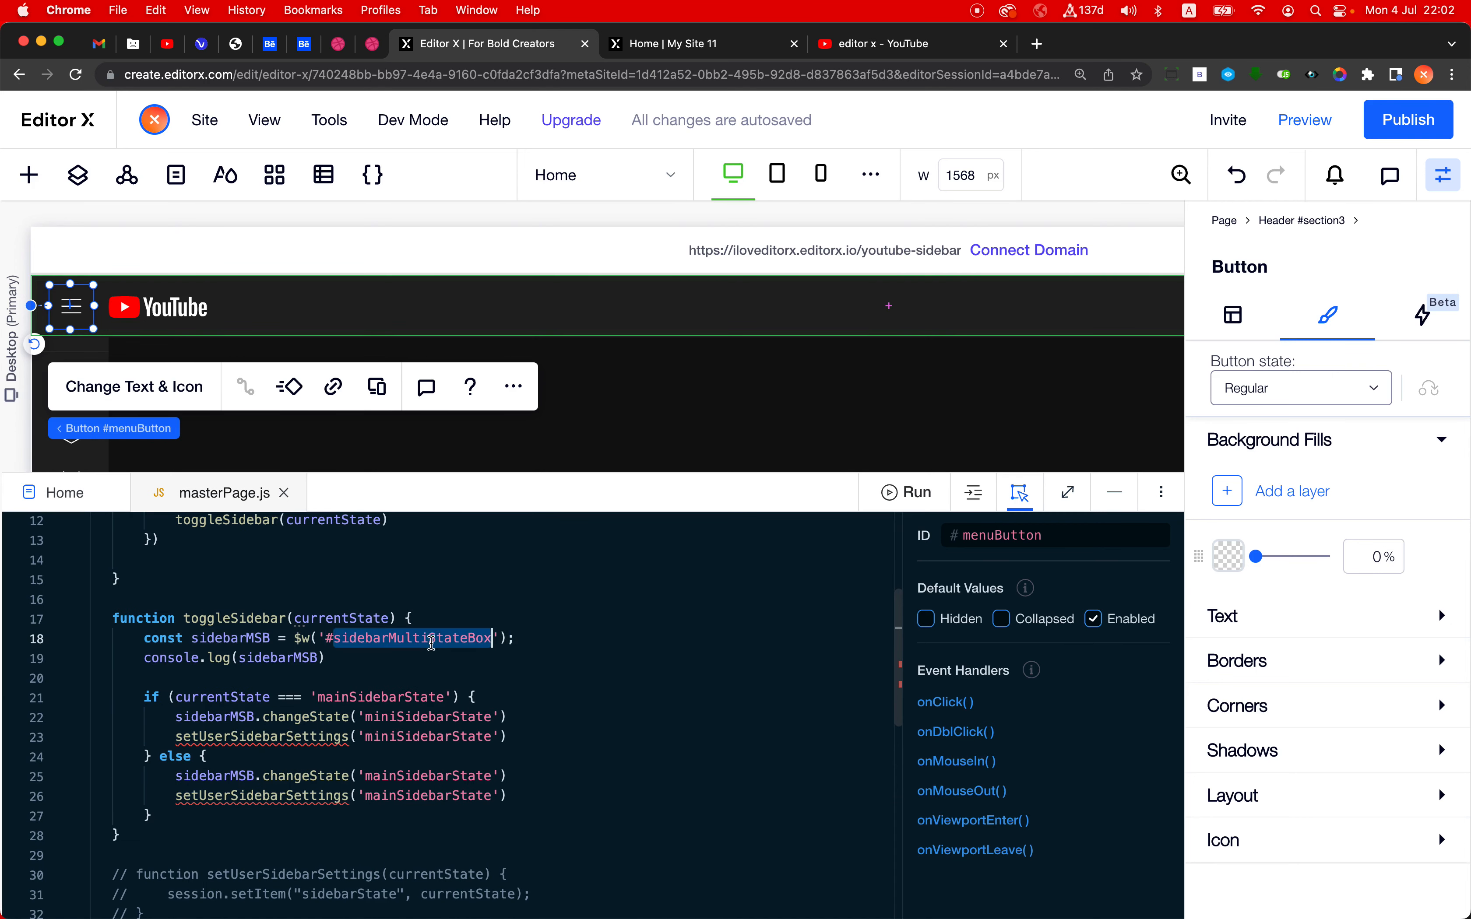
pyautogui.press('super+v')
pyautogui.click(606, 686)
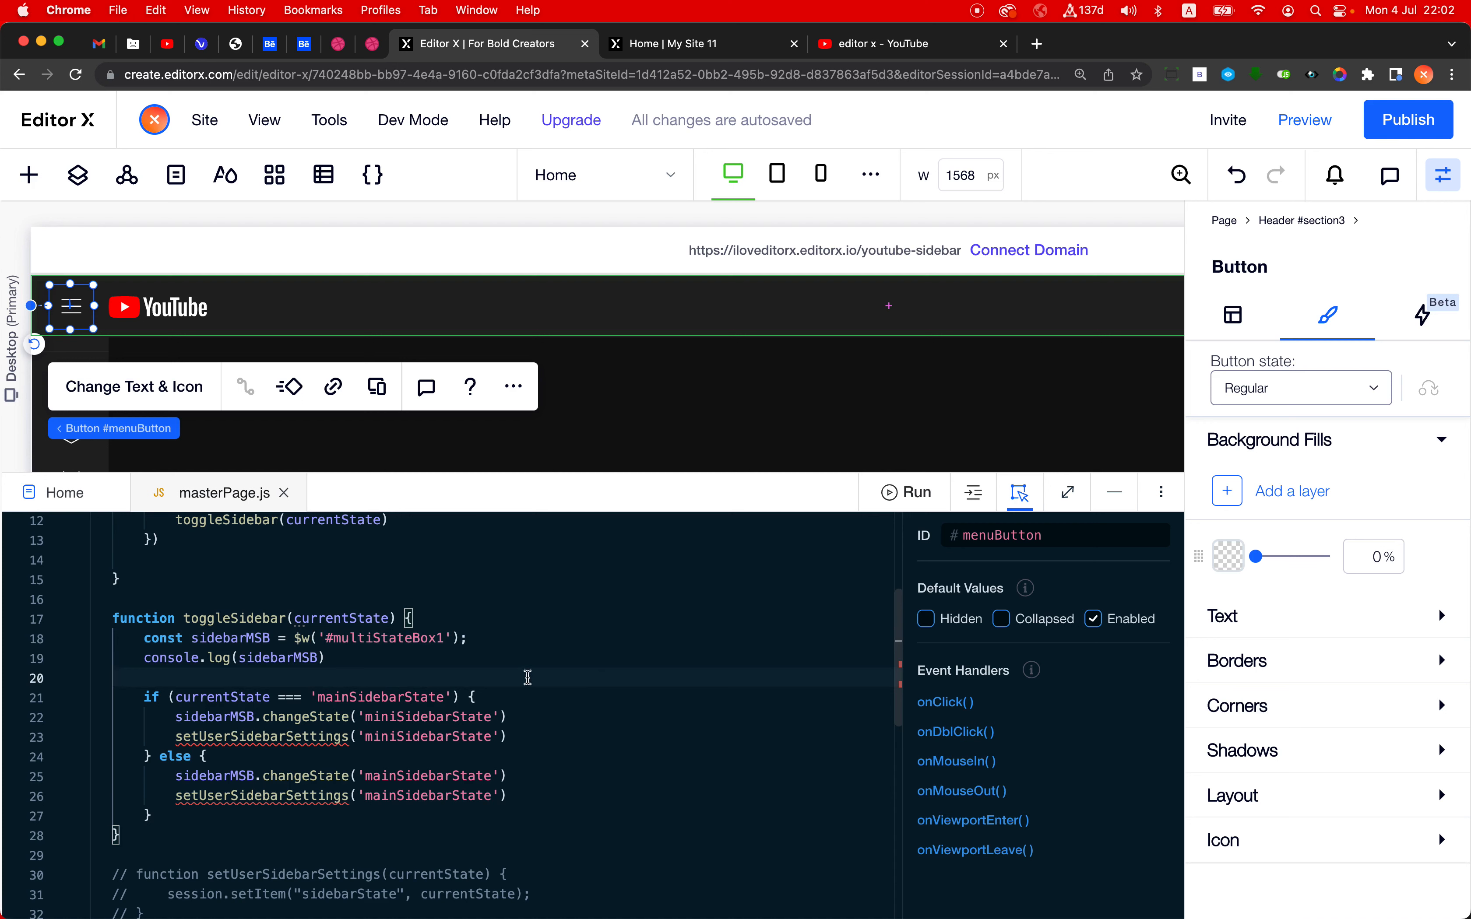
pyautogui.press('super+z')
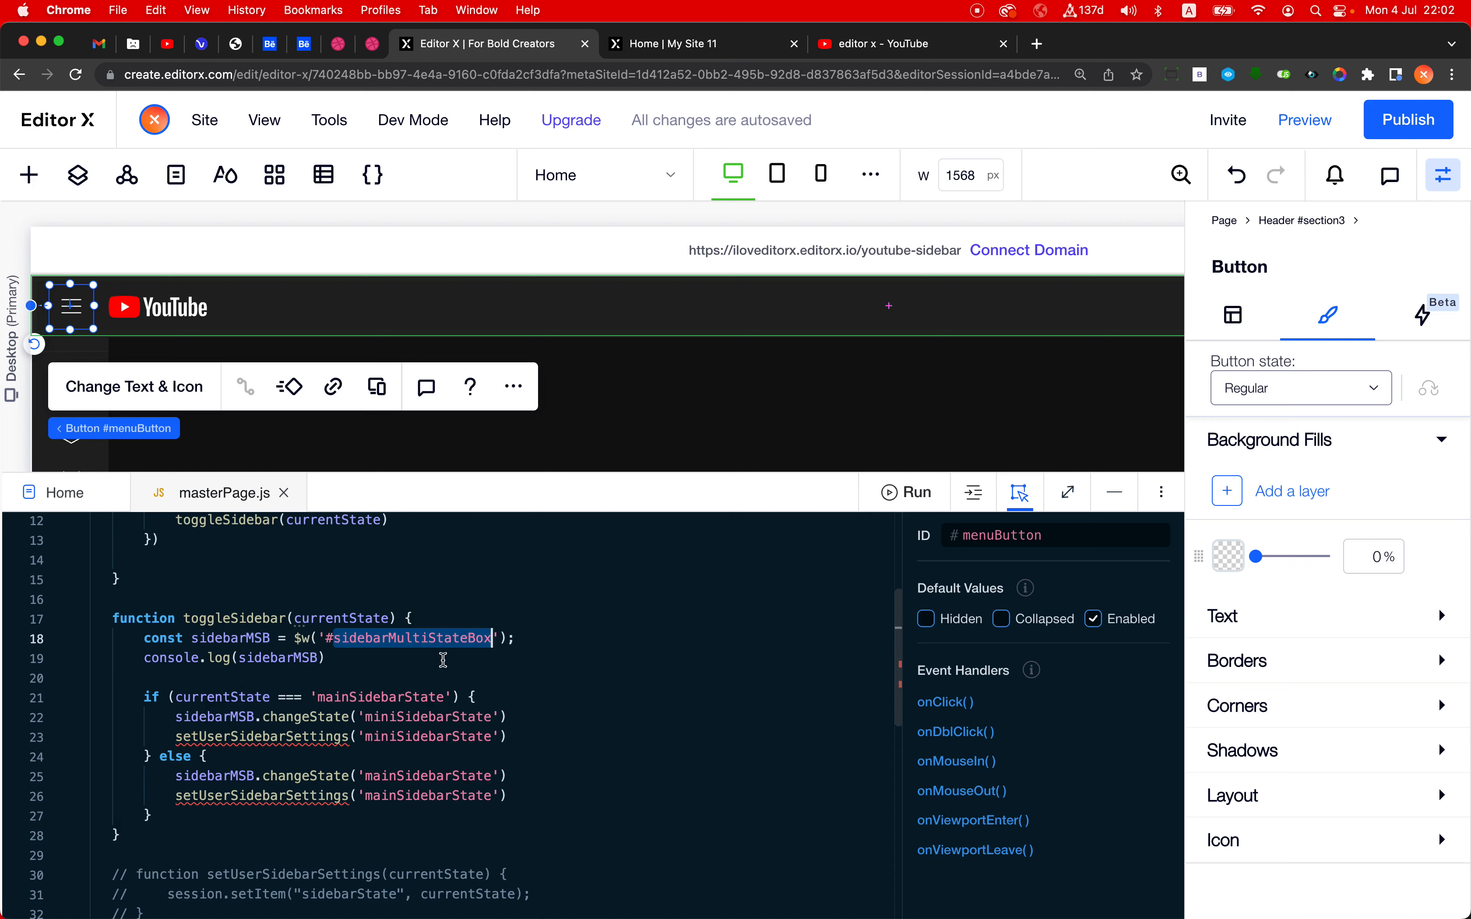
pyautogui.click(355, 664)
pyautogui.click(332, 640)
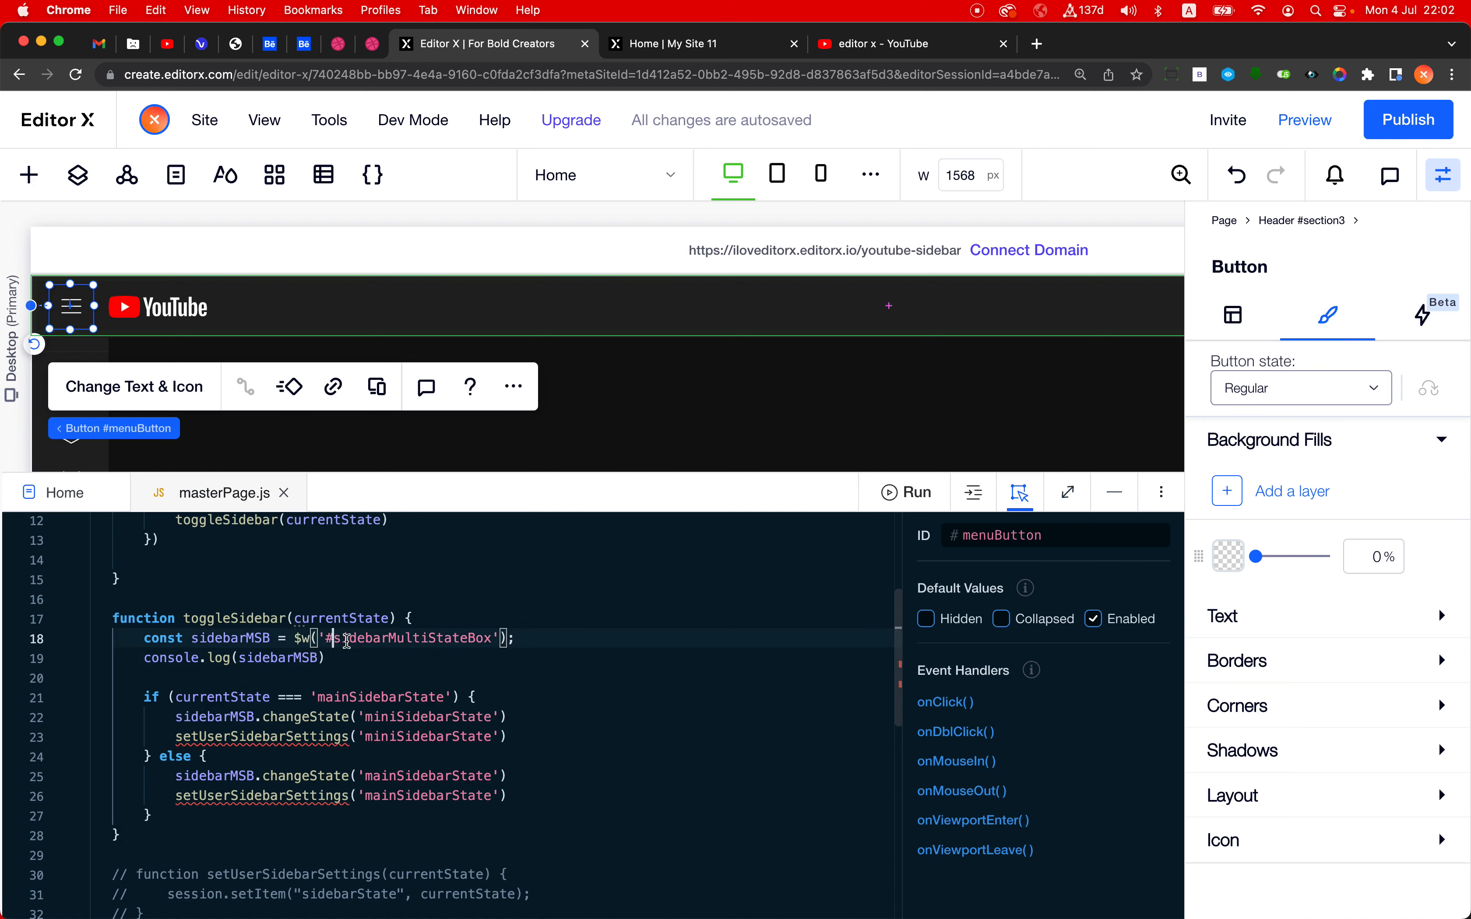
pyautogui.moveTo(347, 641); pyautogui.dragTo(492, 644)
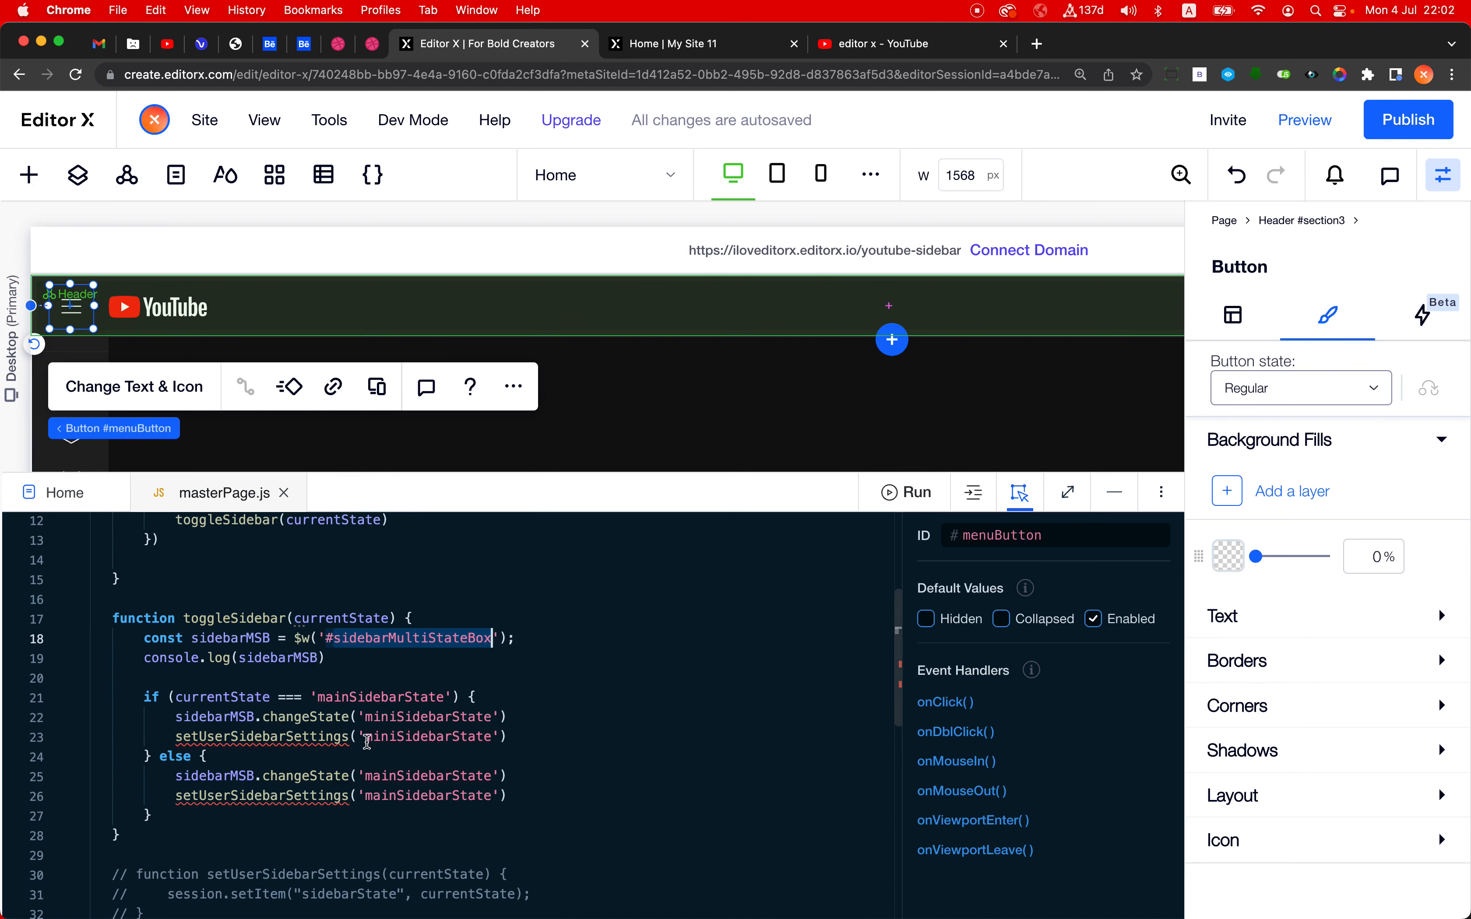
pyautogui.write('#multiStateBox1')
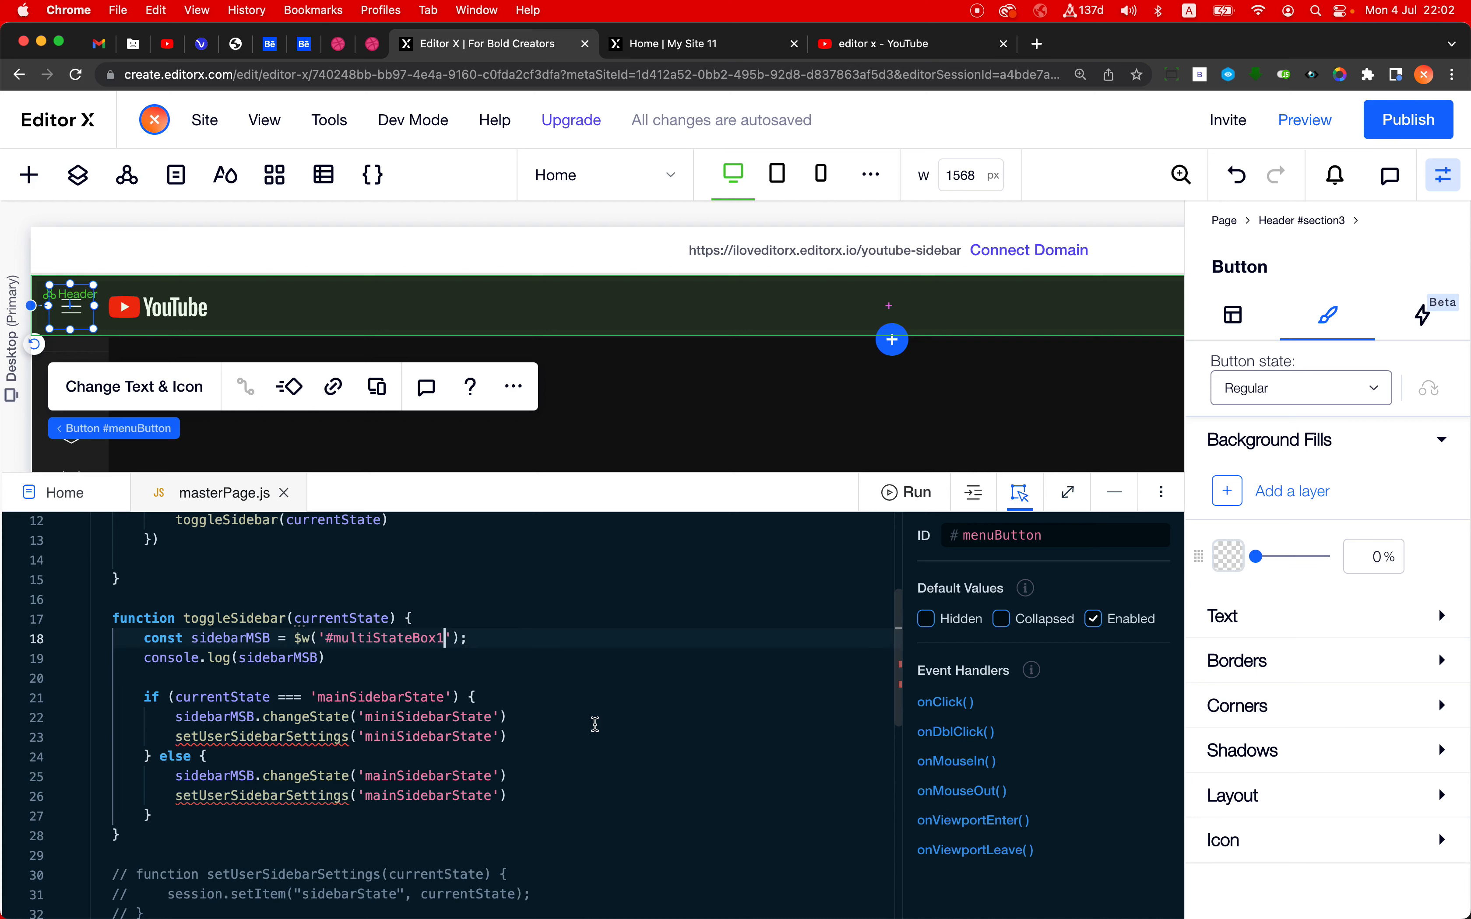
pyautogui.doubleClick(357, 639)
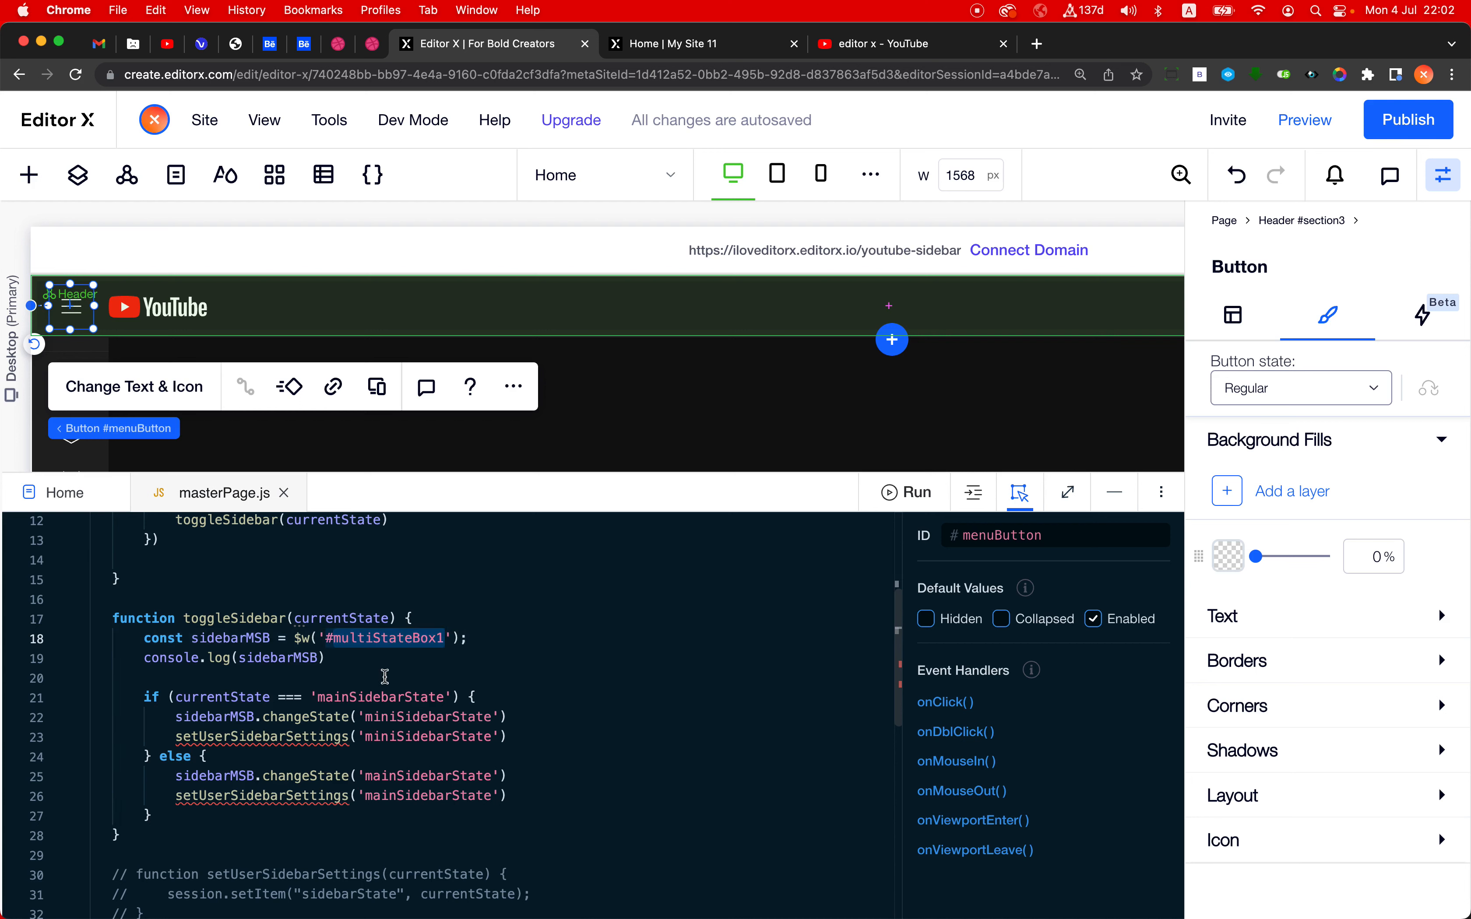
# - Delete the console.log(sidebarMSB) line and its leftover blank line from toggleSidebar
pyautogui.moveTo(149, 662); pyautogui.dragTo(402, 662)
pyautogui.press('BackSpace')
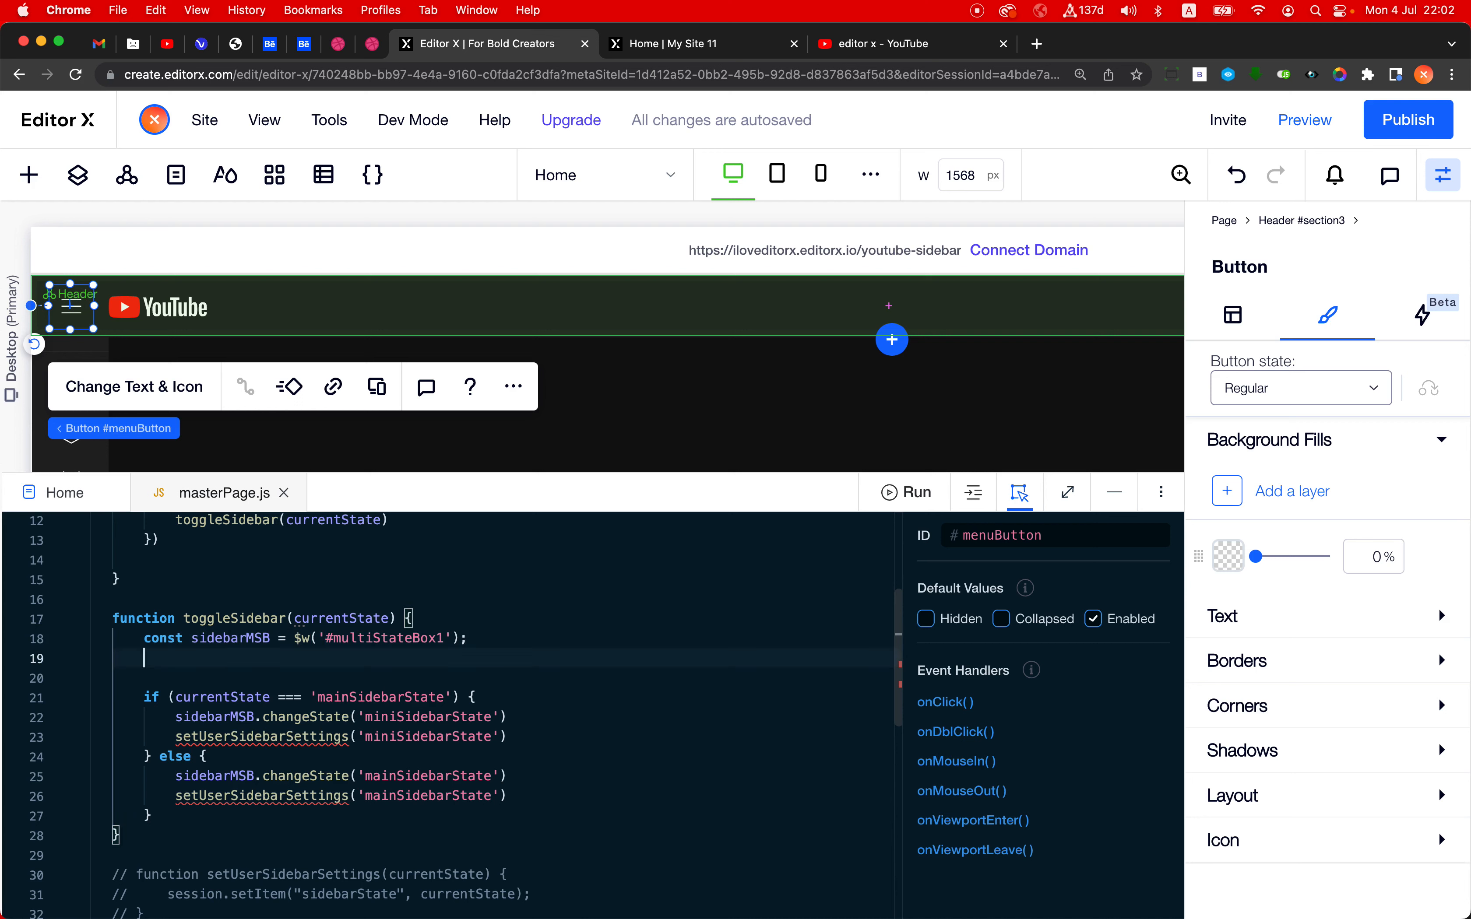
pyautogui.press('Delete')
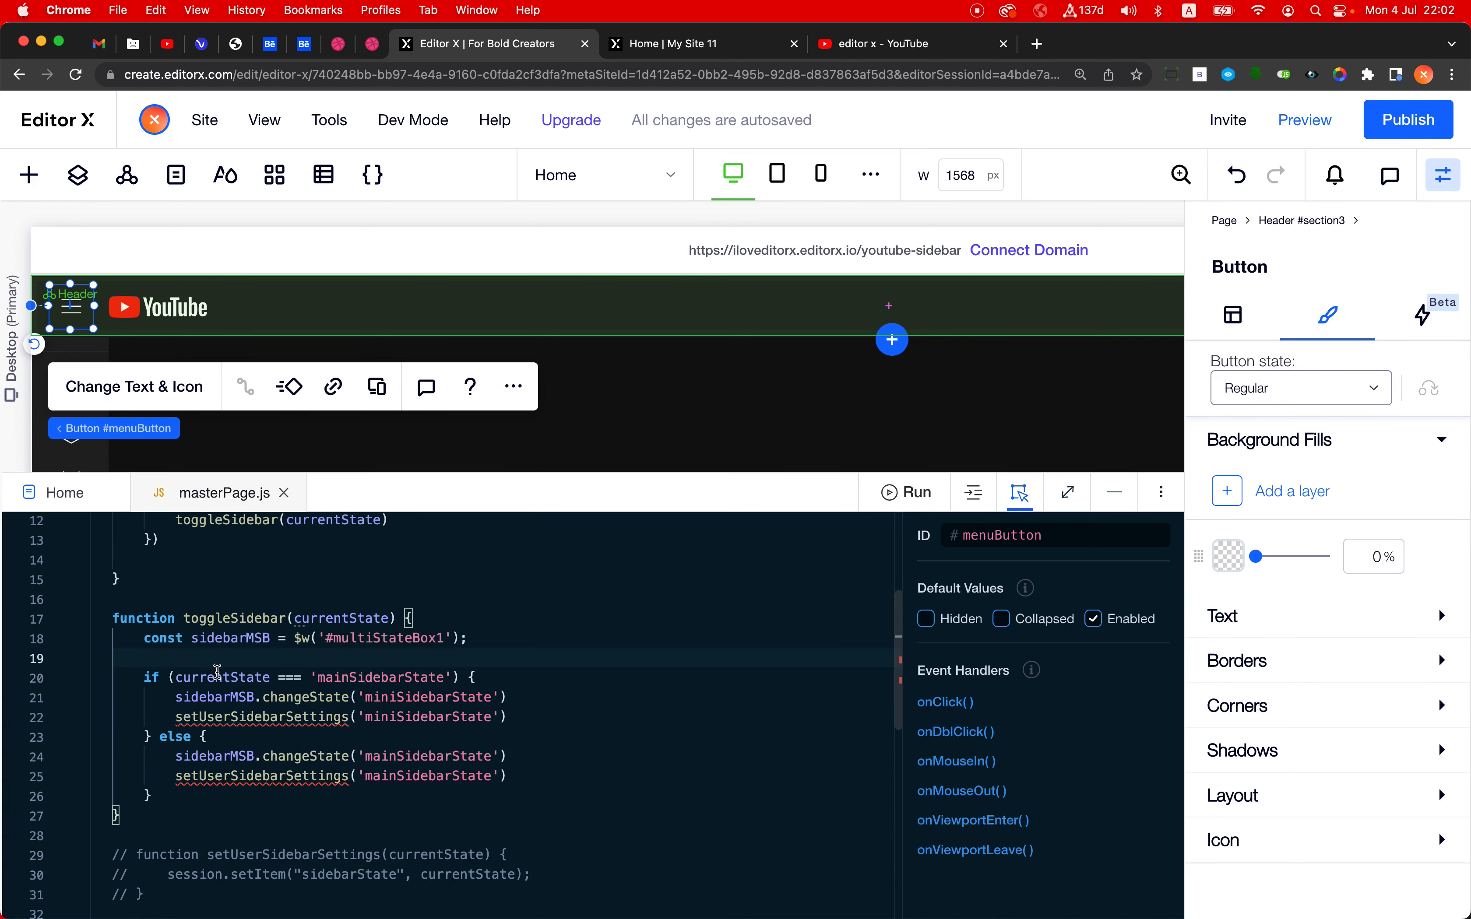
# - Make toggleSidebar's if condition compare currentState with 'bigSidebarState'
pyautogui.click(184, 676)
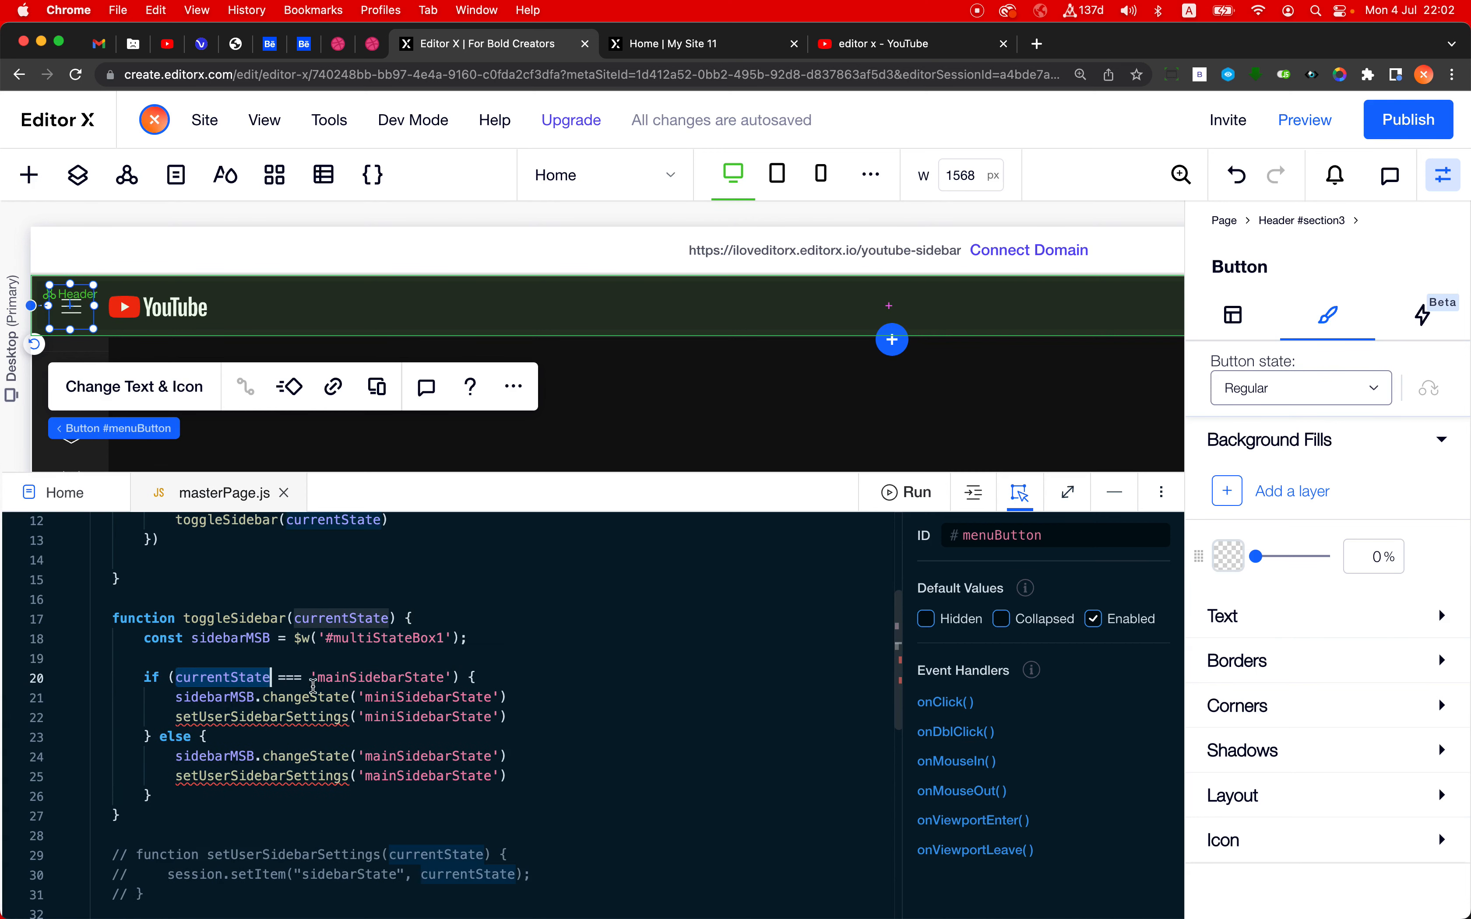
pyautogui.doubleClick(363, 678)
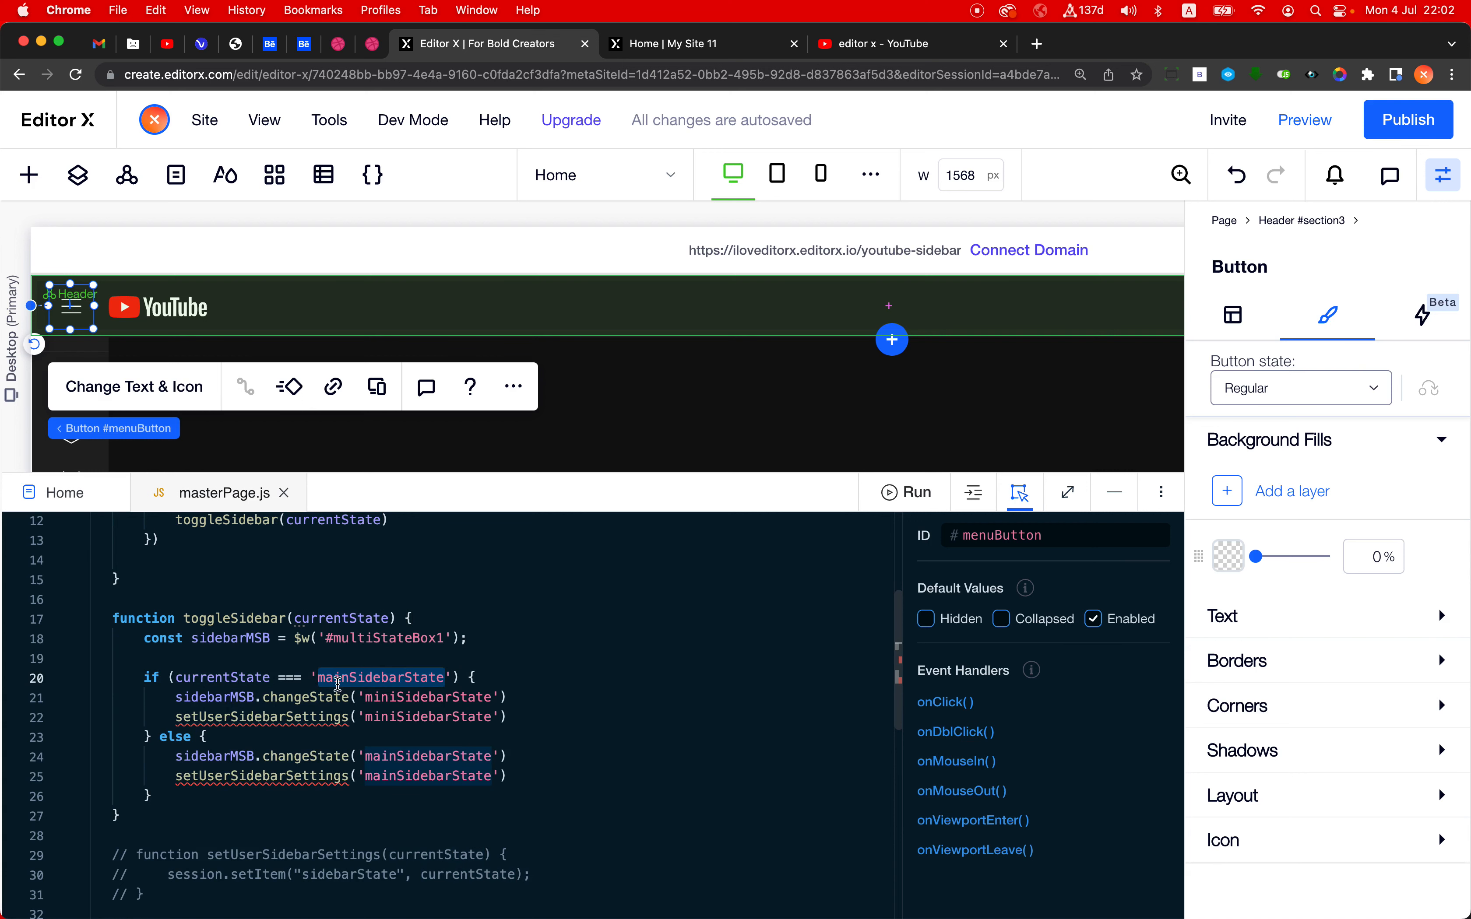
pyautogui.press('Left')
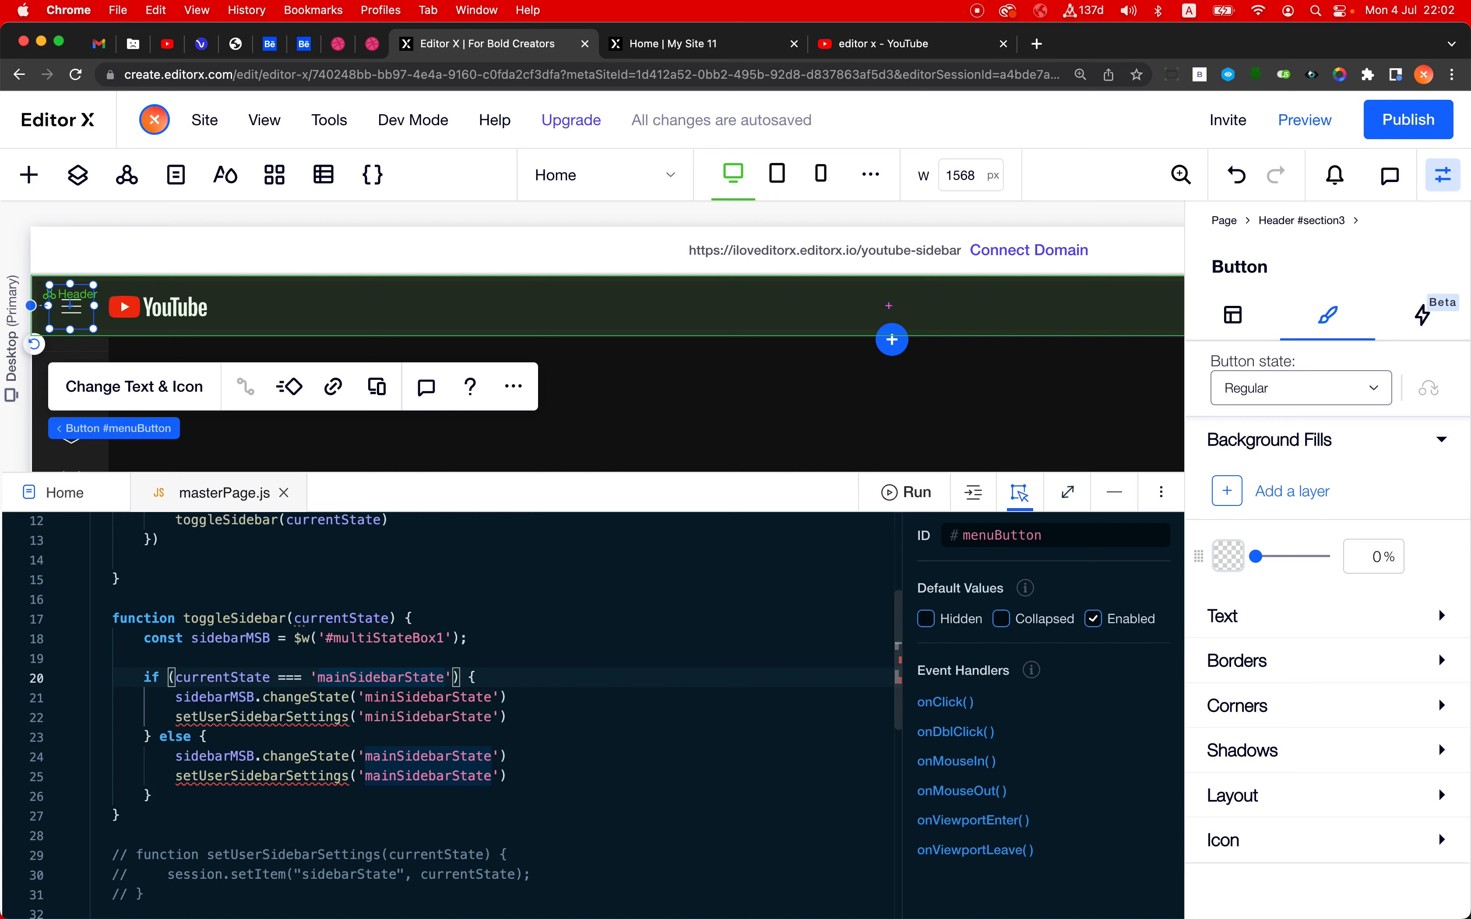
pyautogui.hotkey('shift', 'Right')
pyautogui.hotkey('shift', 'Right')
pyautogui.hotkey('shift', 'Right')
pyautogui.hotkey('shift', 'Right')
pyautogui.write('big')
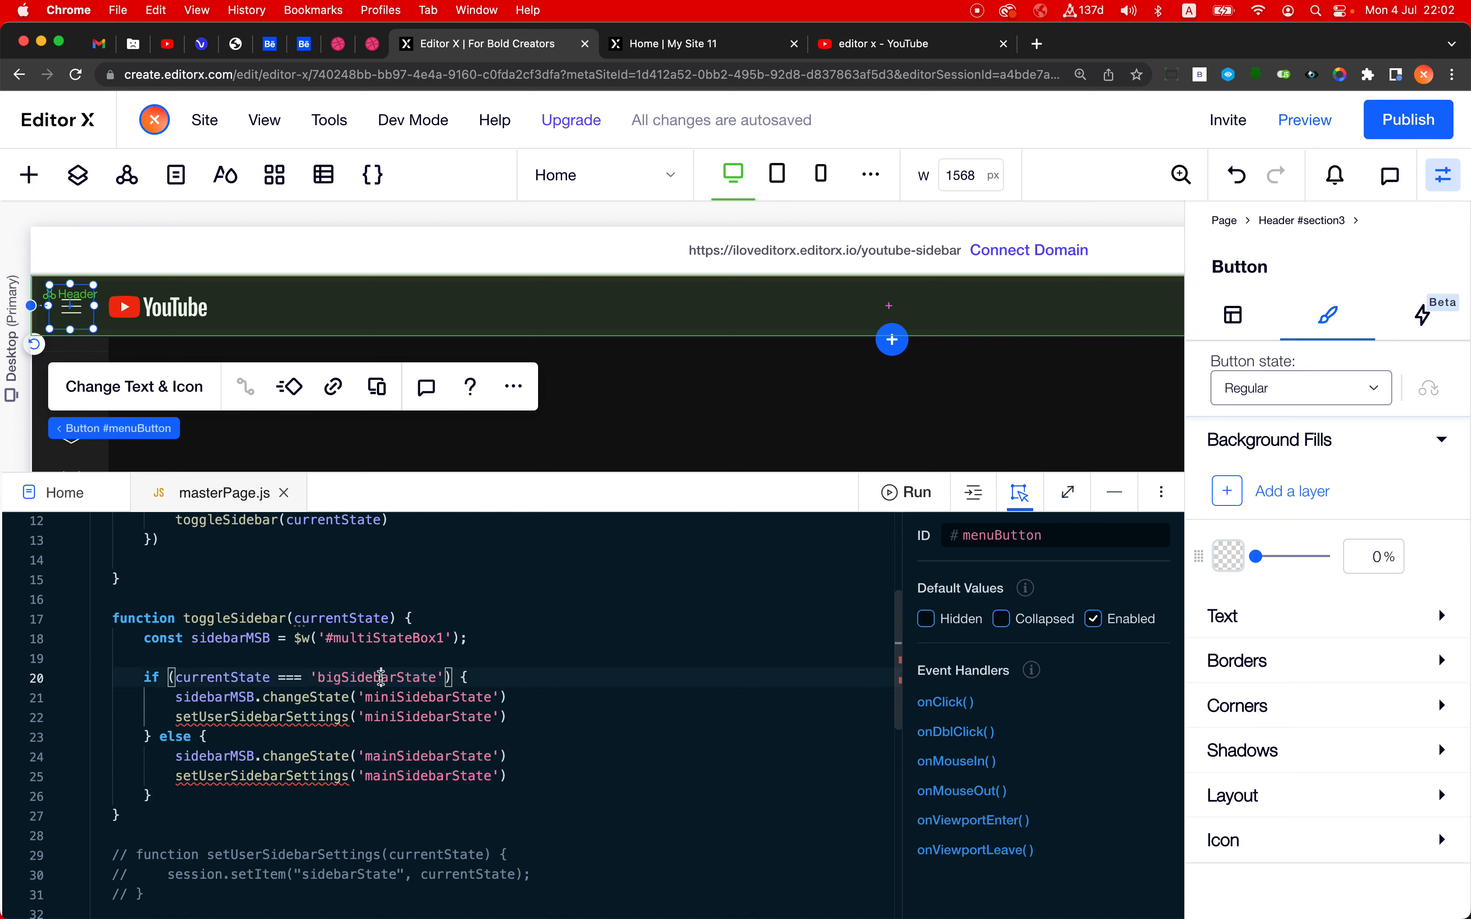
# - Set the changeState argument in toggleSidebar's if branch to 'smallSidebarState'
pyautogui.click(175, 697)
pyautogui.click(285, 697)
pyautogui.click(401, 697)
pyautogui.hotkey('shift', 'Left')
pyautogui.hotkey('shift', 'Left')
pyautogui.hotkey('shift', 'Left')
pyautogui.hotkey('shift', 'Left')
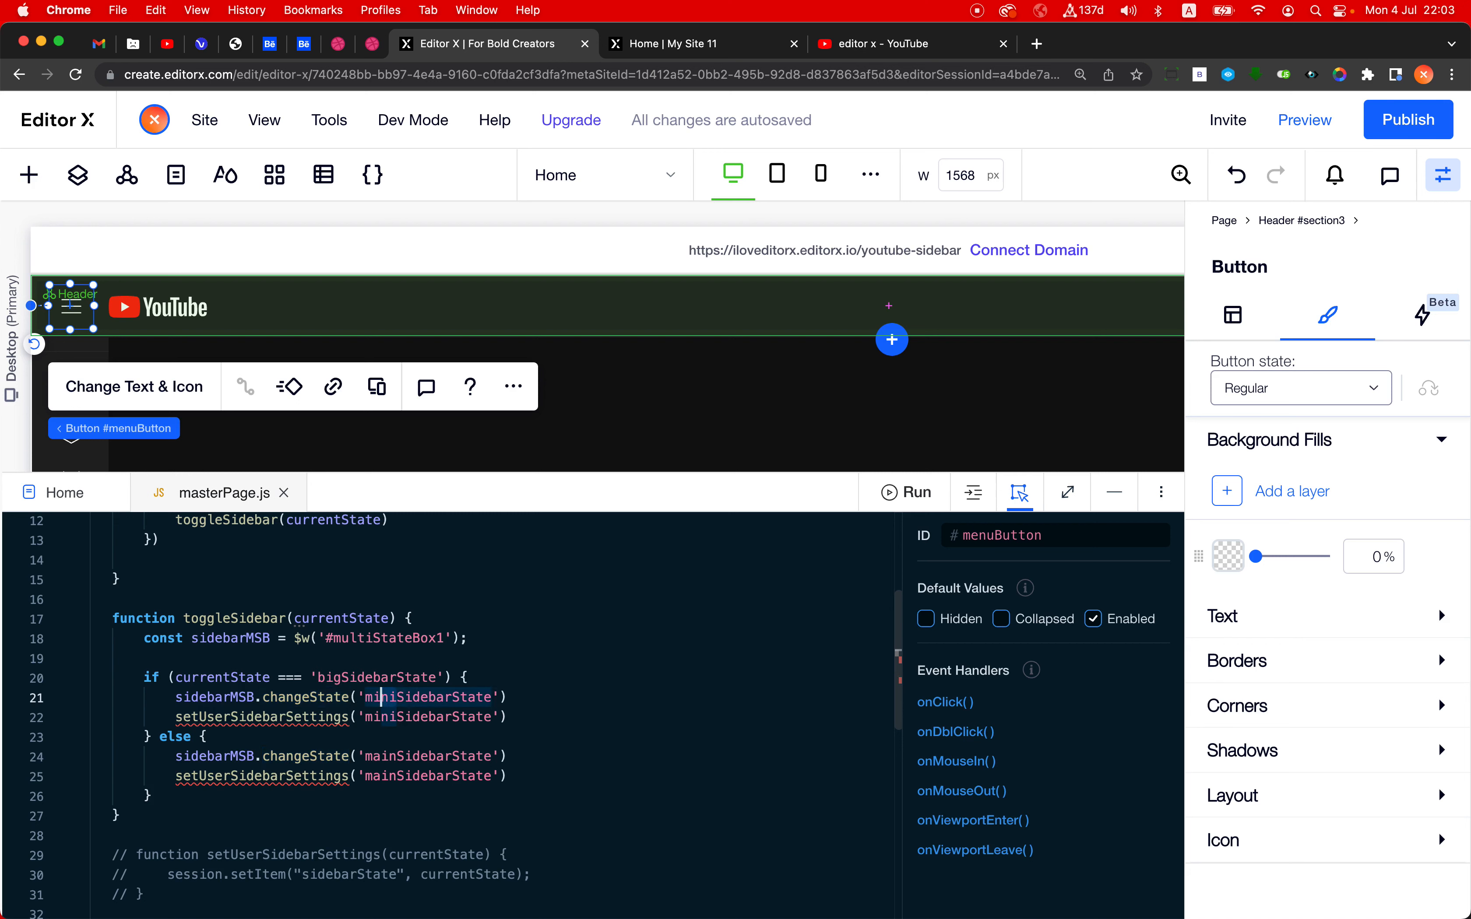
pyautogui.write('small')
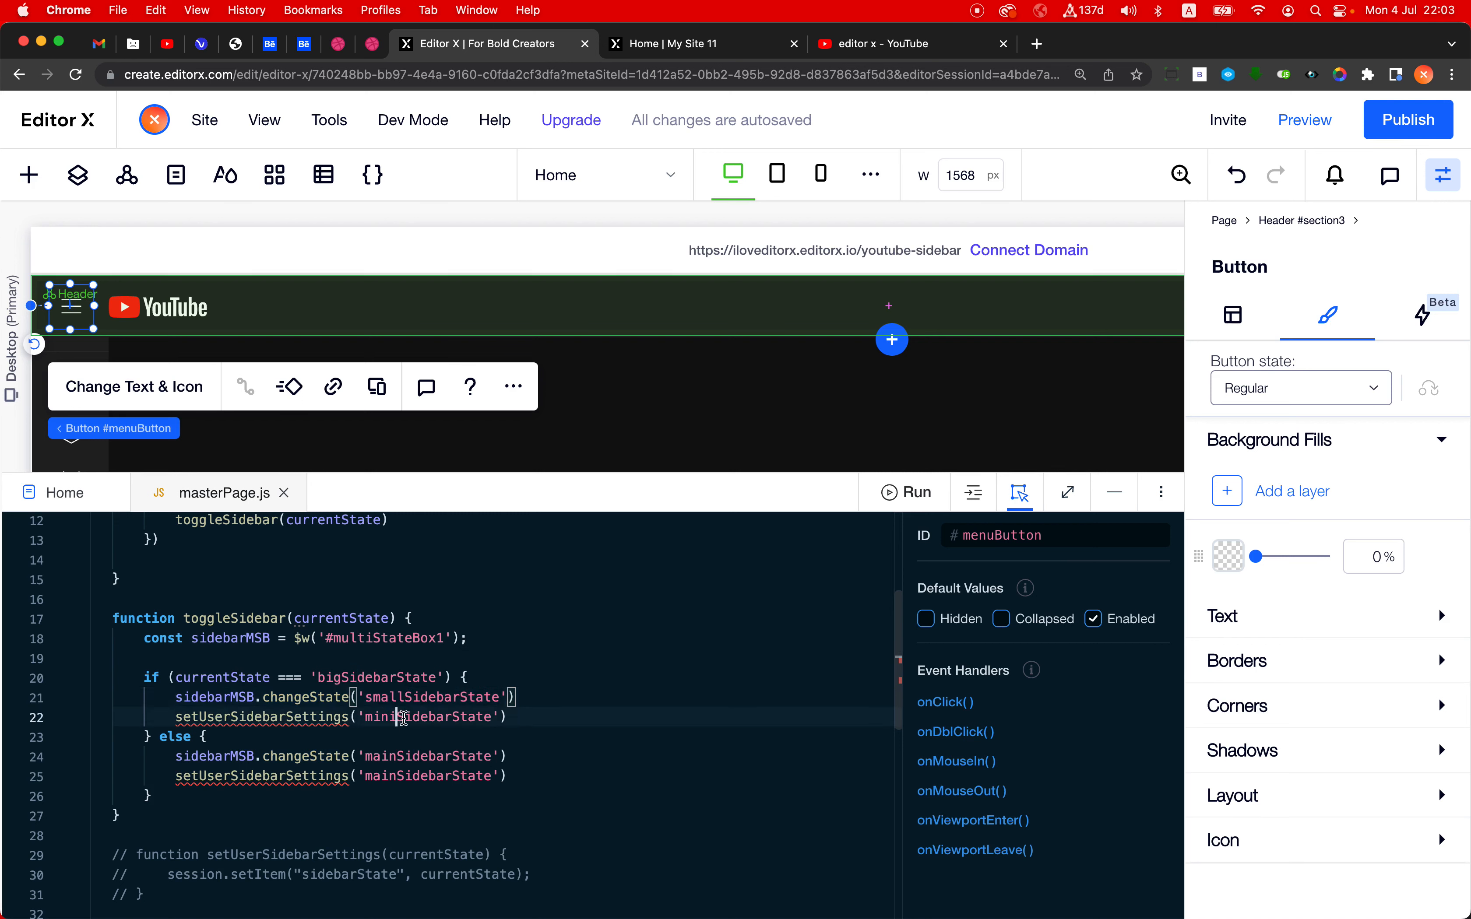
# - Comment out the setUserSidebarSettings calls in both the if and else branches of toggleSidebar
pyautogui.doubleClick(433, 719)
pyautogui.click(308, 722)
pyautogui.press('super+slash')
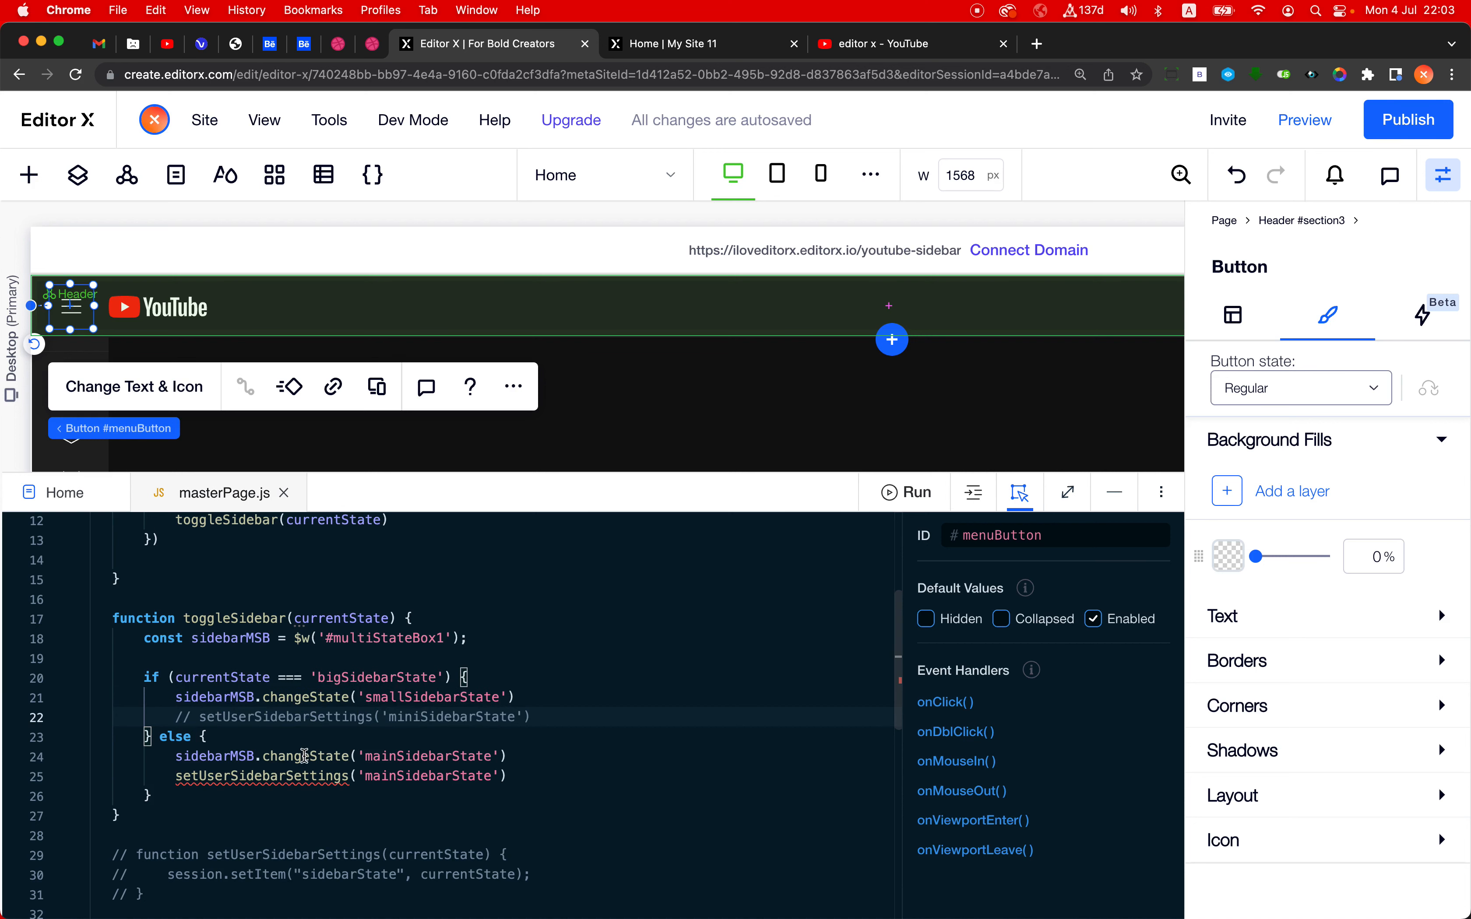
pyautogui.click(324, 778)
pyautogui.press('super+slash')
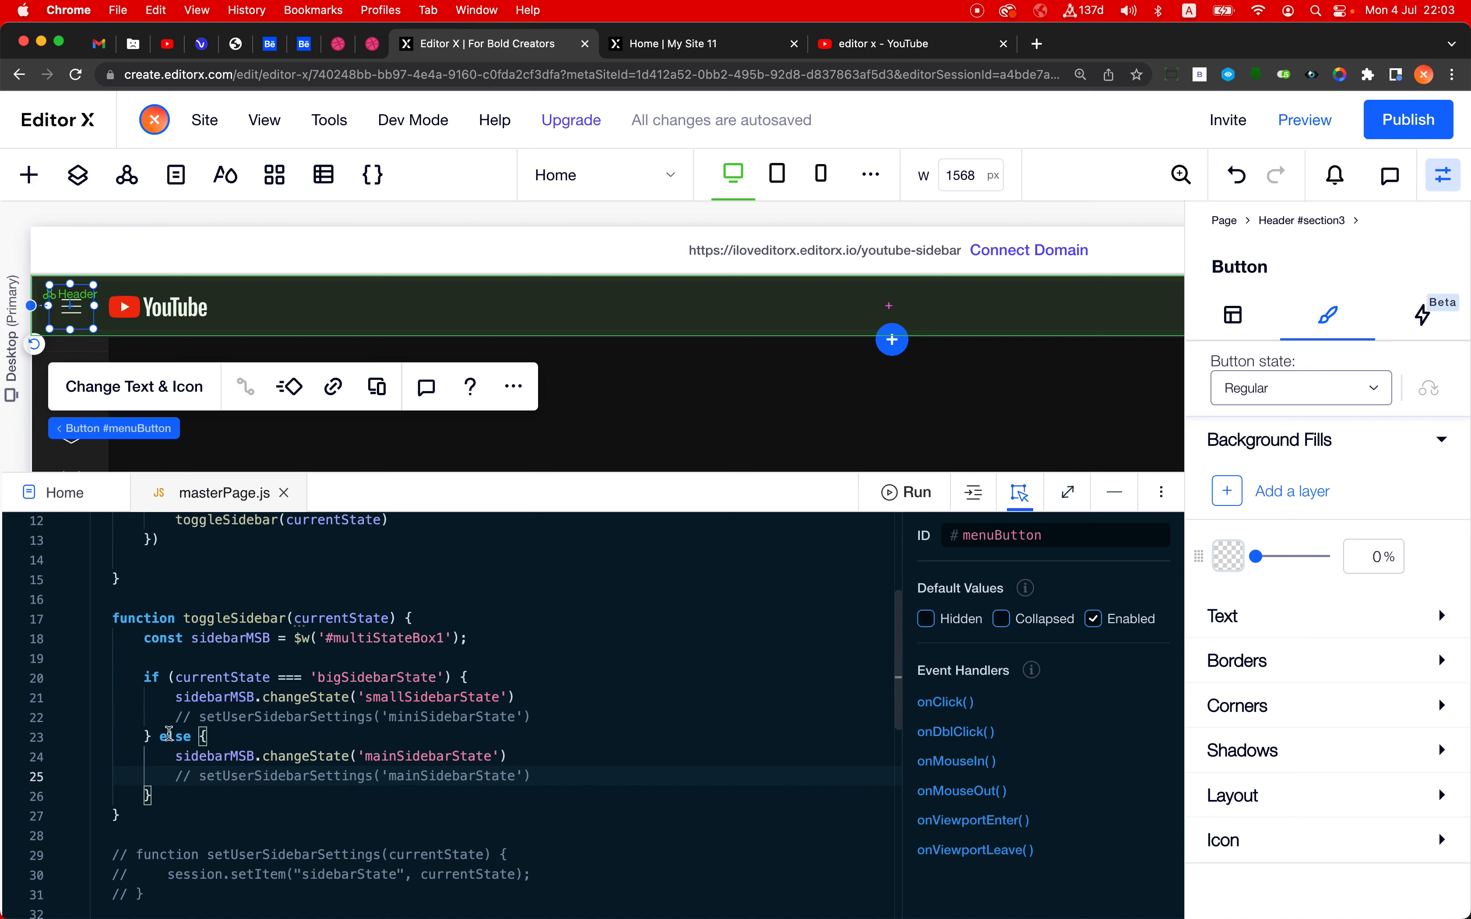
# - Set the changeState argument in toggleSidebar's else branch to 'bigSidebarState'
pyautogui.press('Up')
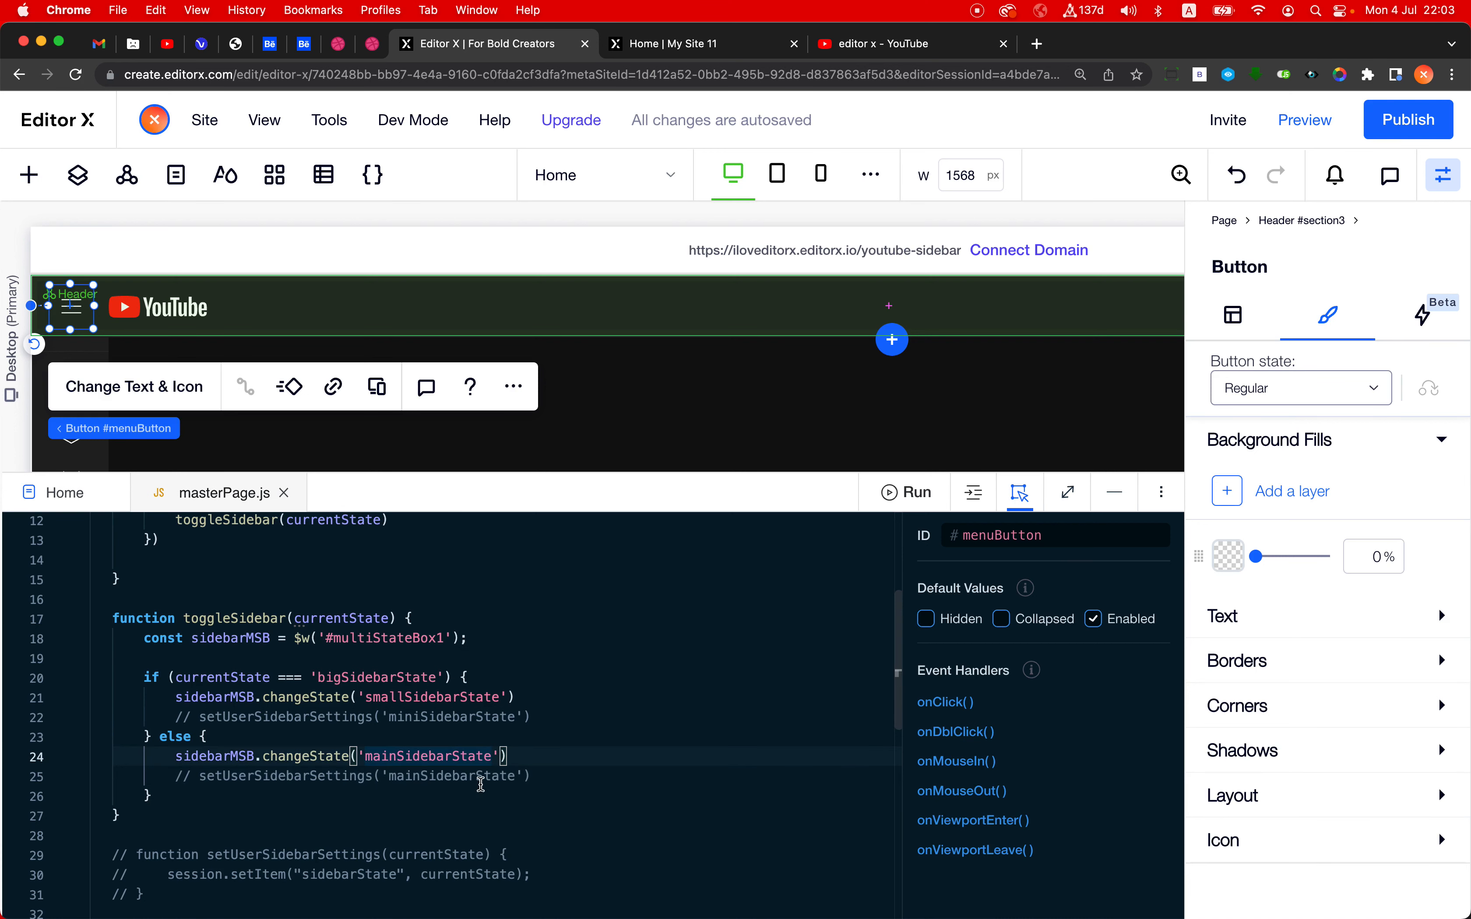
pyautogui.hotkey('shift', 'alt', 'Left')
pyautogui.write('big')
pyautogui.click(534, 767)
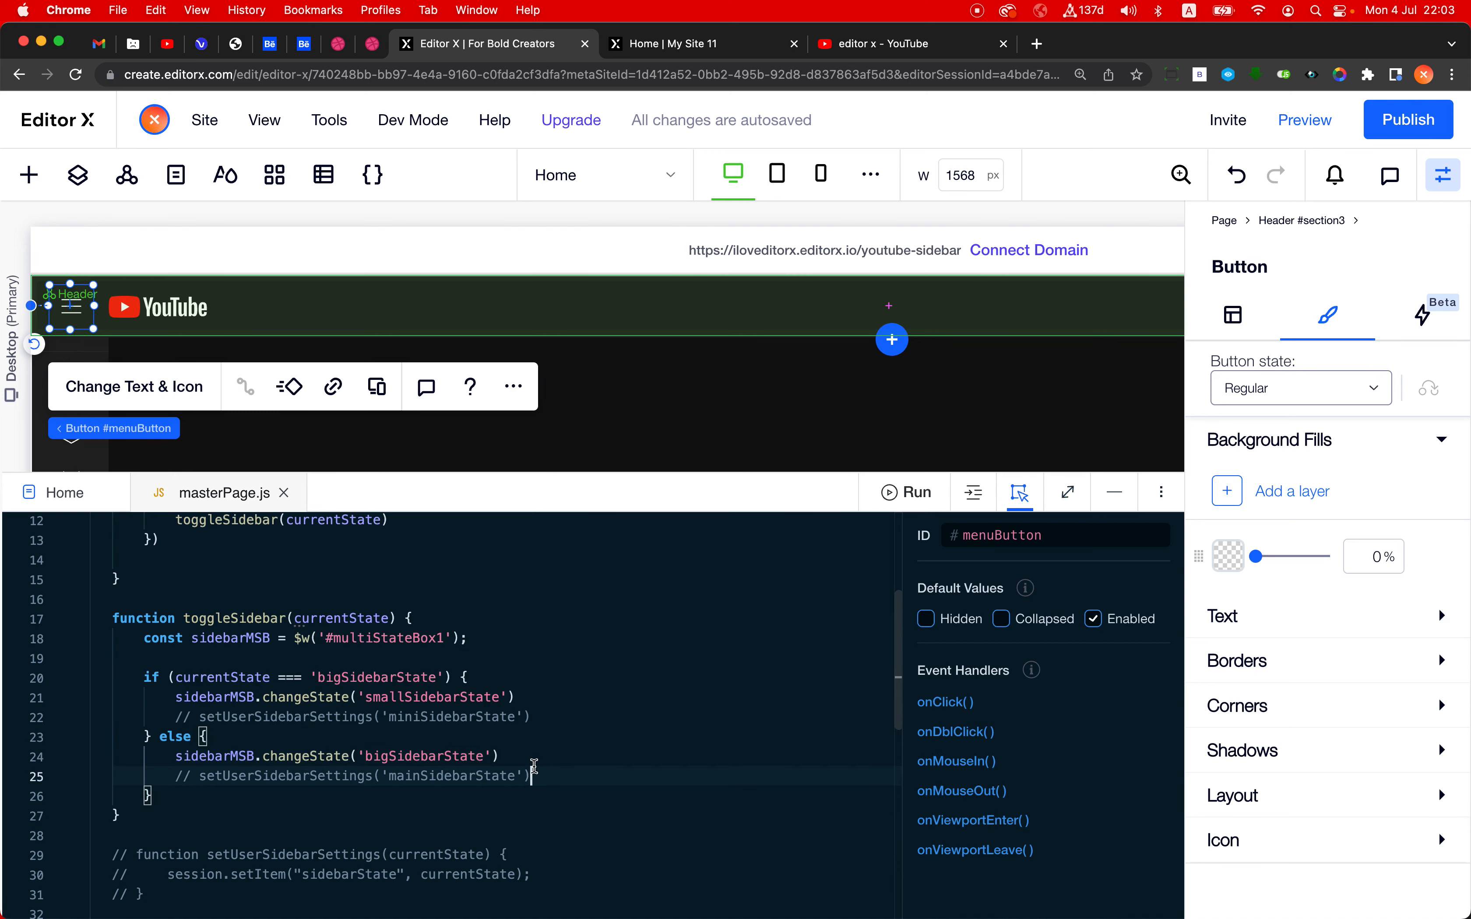
# - Look over the finished masterPage.js code and publish the site
pyautogui.scroll(2, 550, 757)
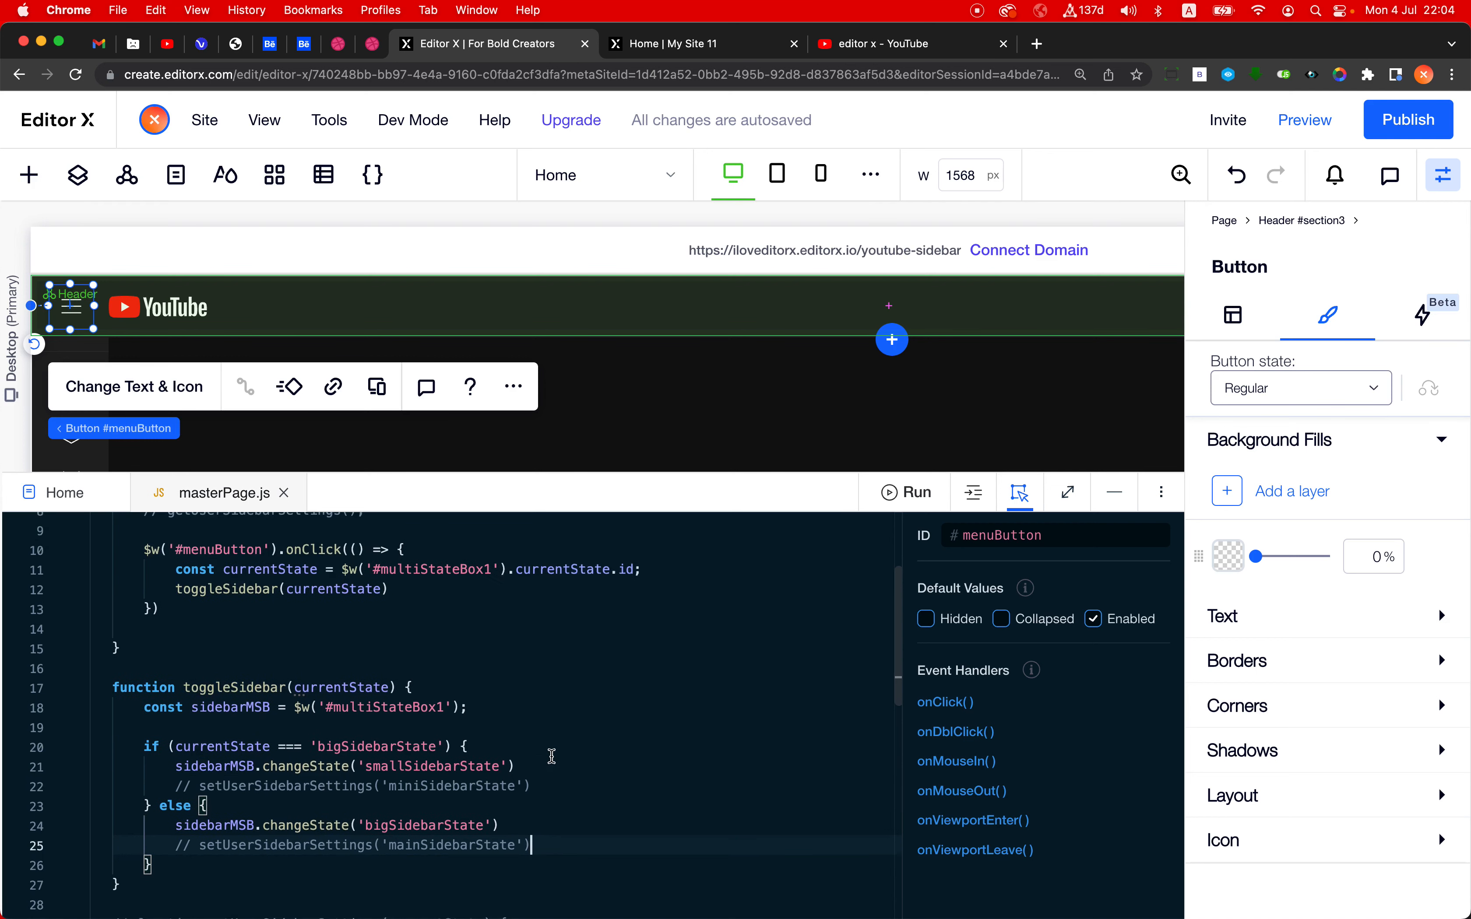
pyautogui.scroll(-8, 552, 756)
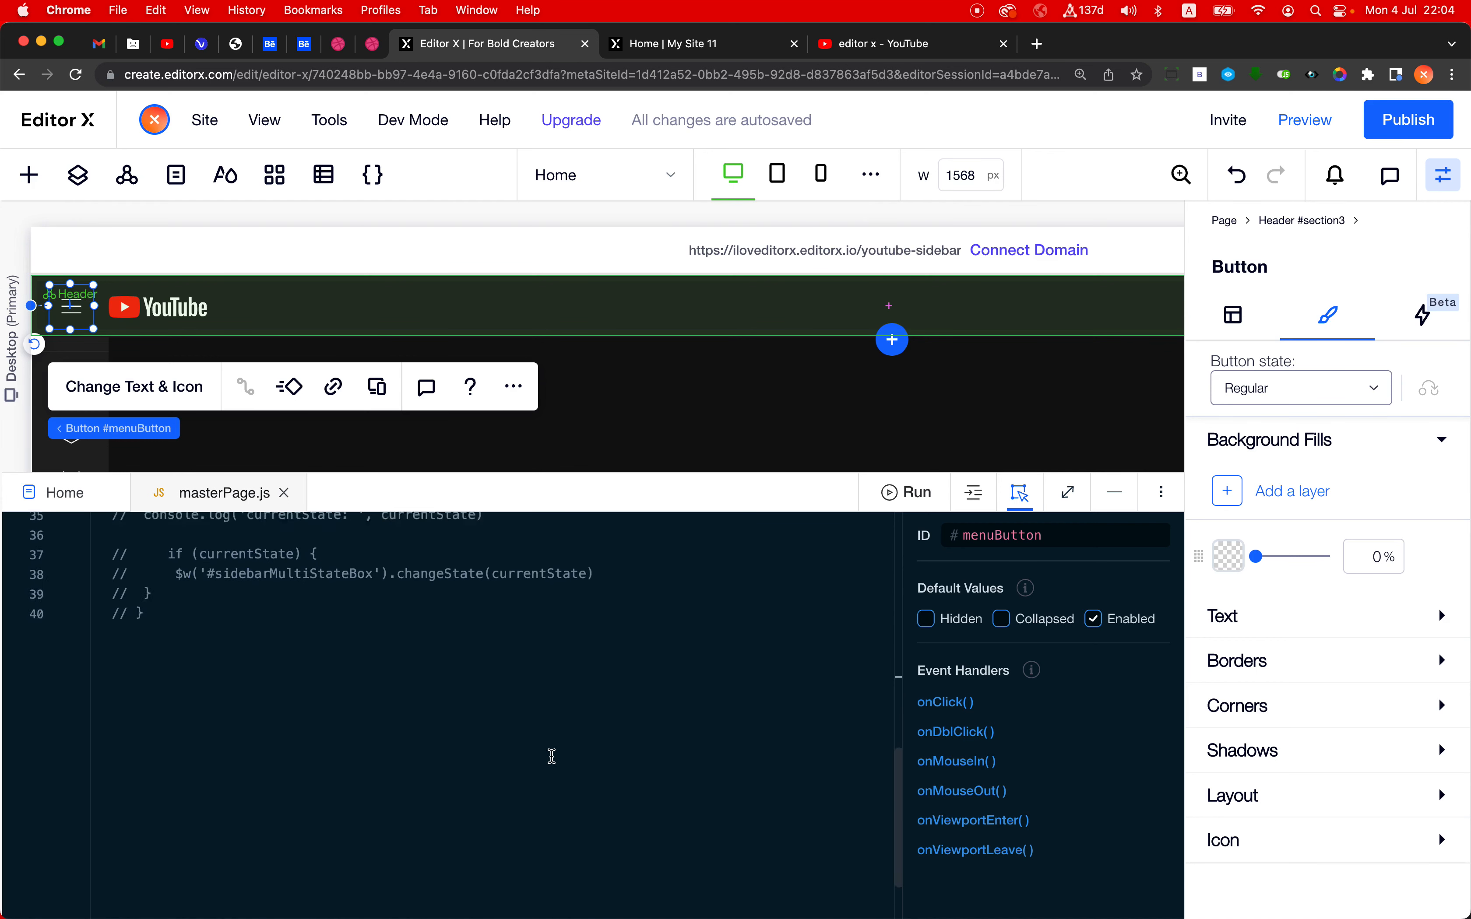
pyautogui.scroll(12, 551, 756)
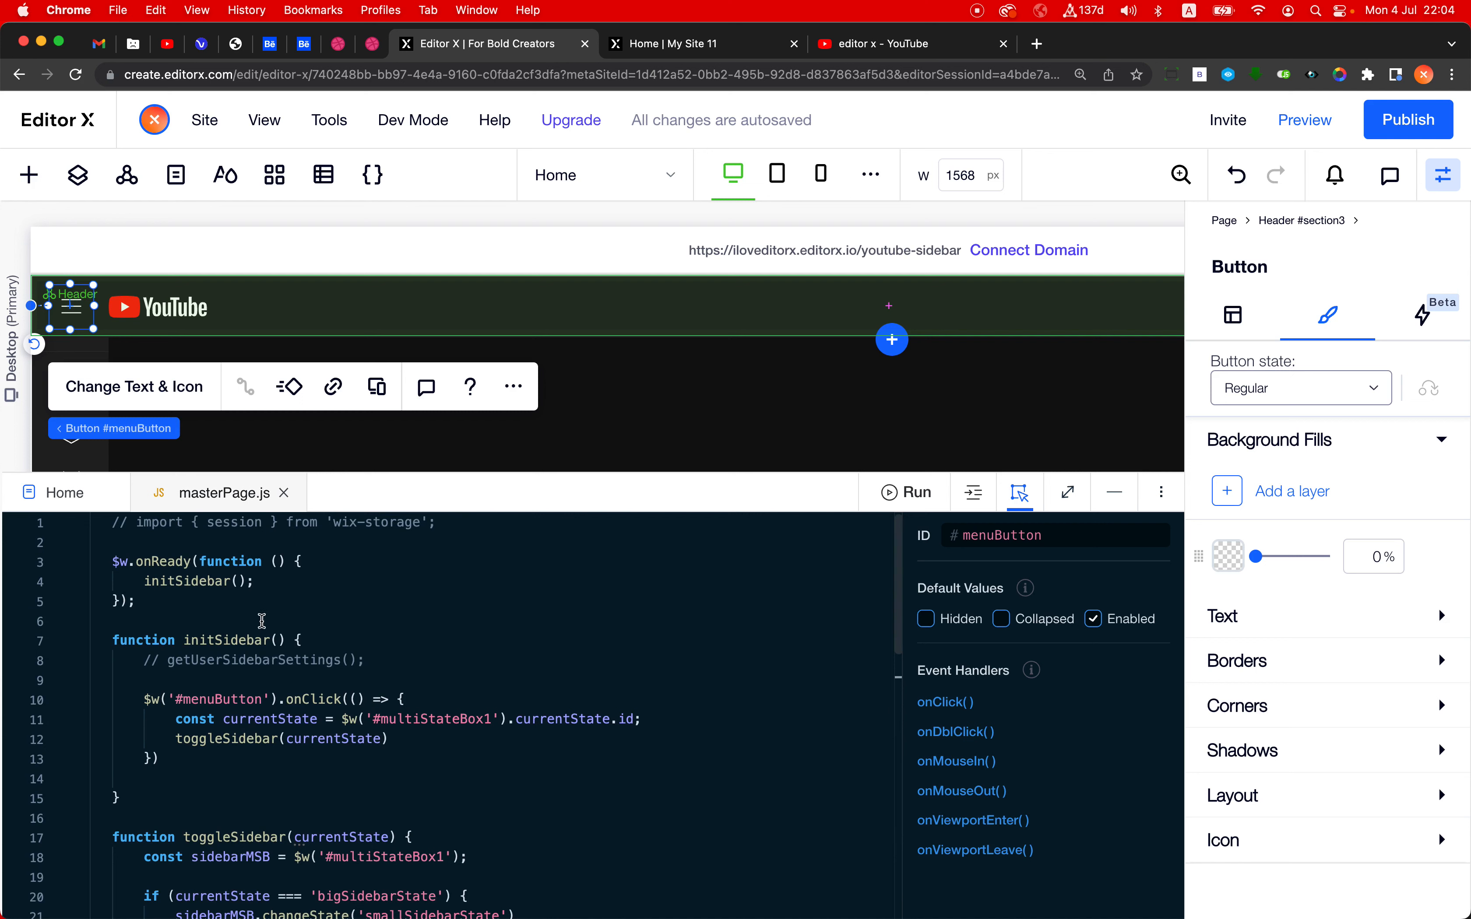
pyautogui.click(1409, 119)
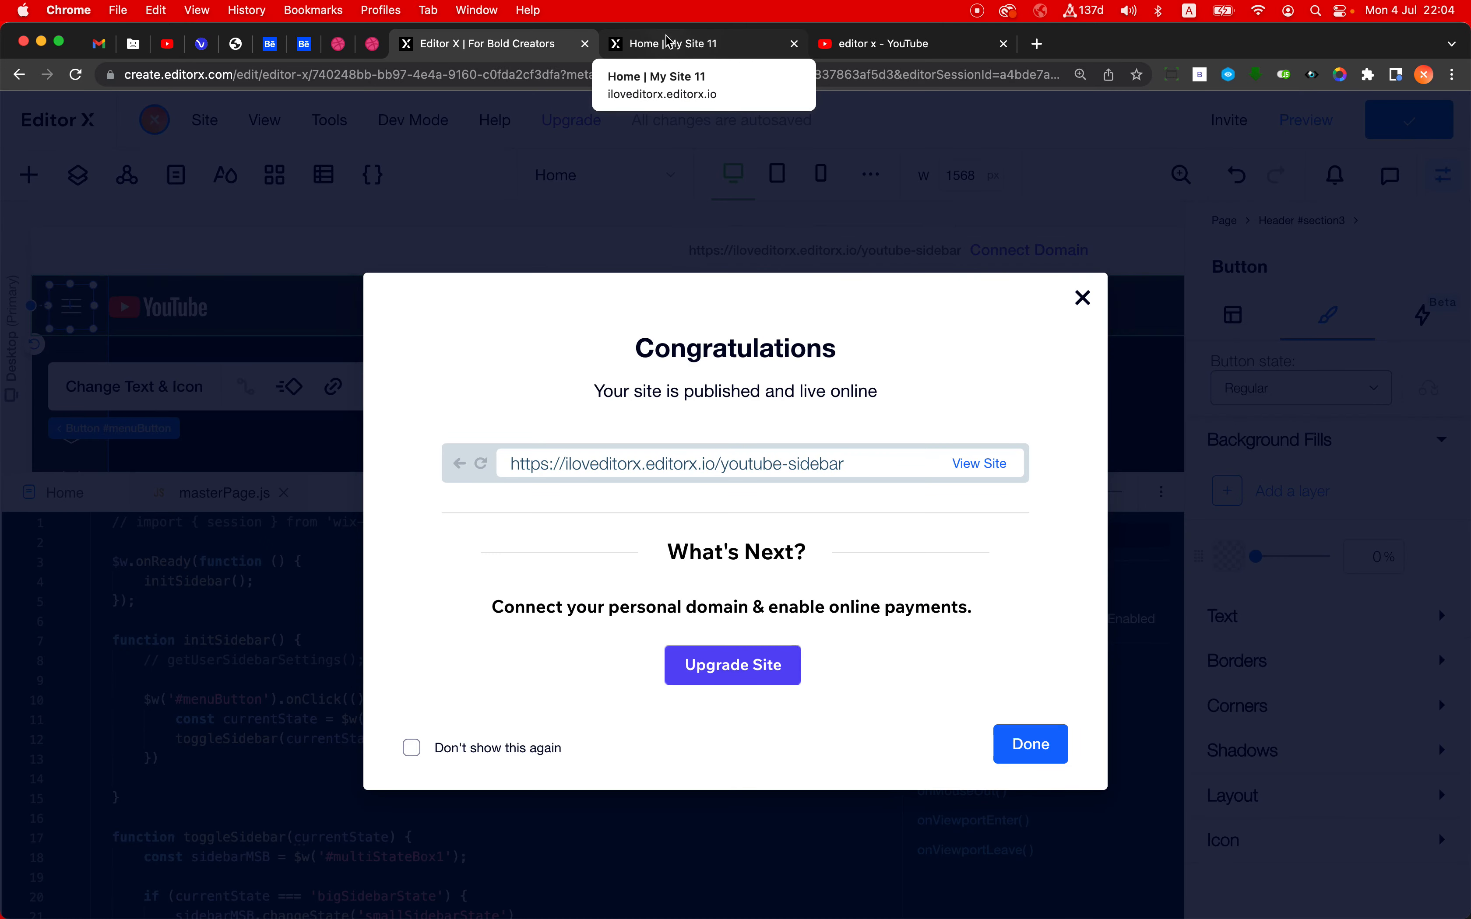
# - Switch to the published youtube-sidebar page and reload it
pyautogui.click(679, 47)
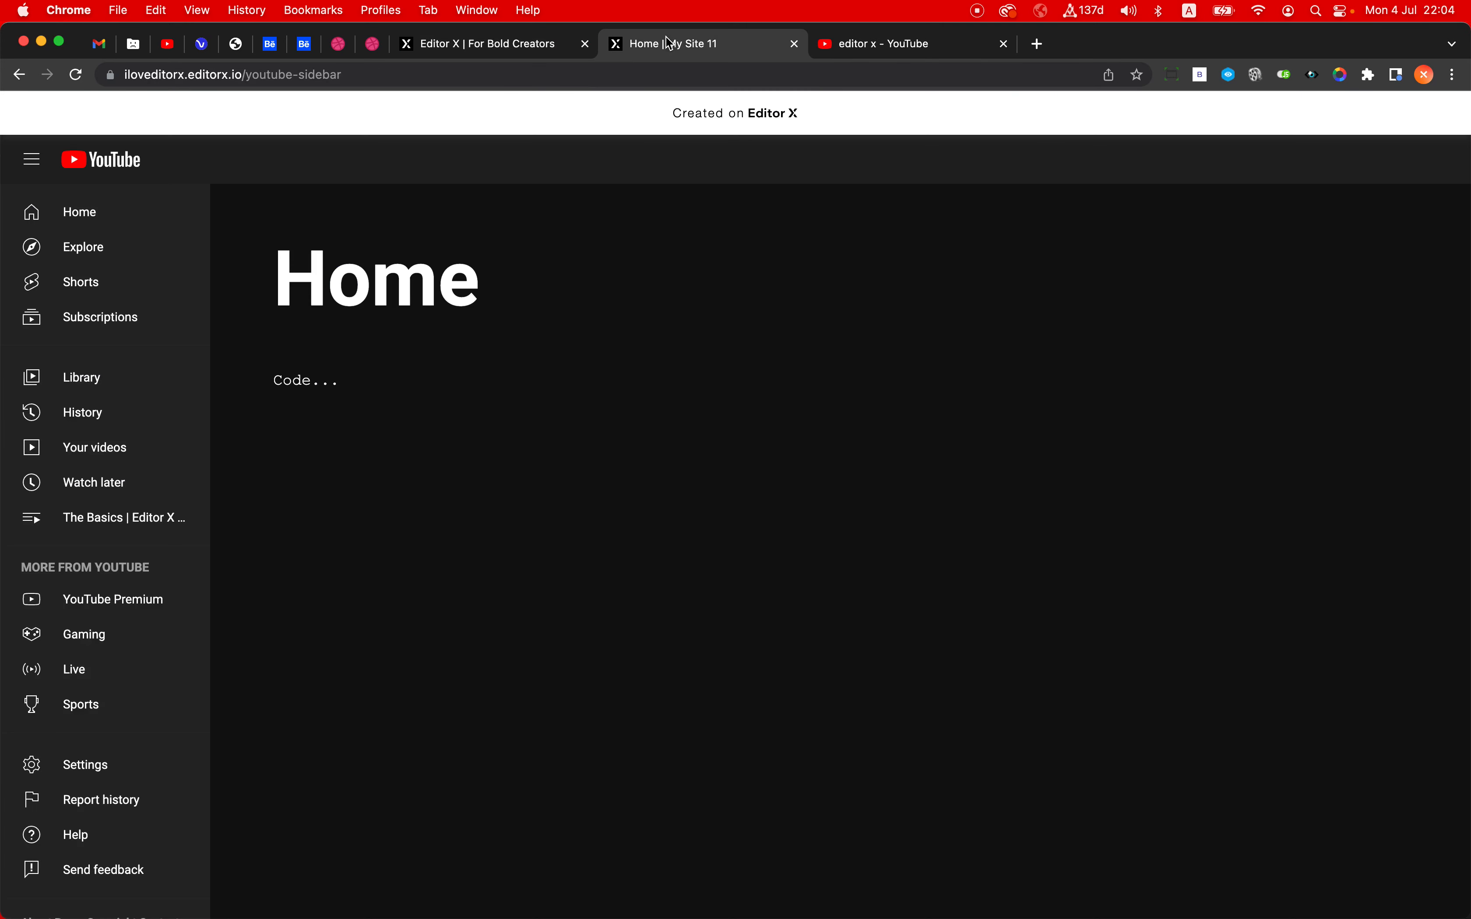
pyautogui.click(419, 85)
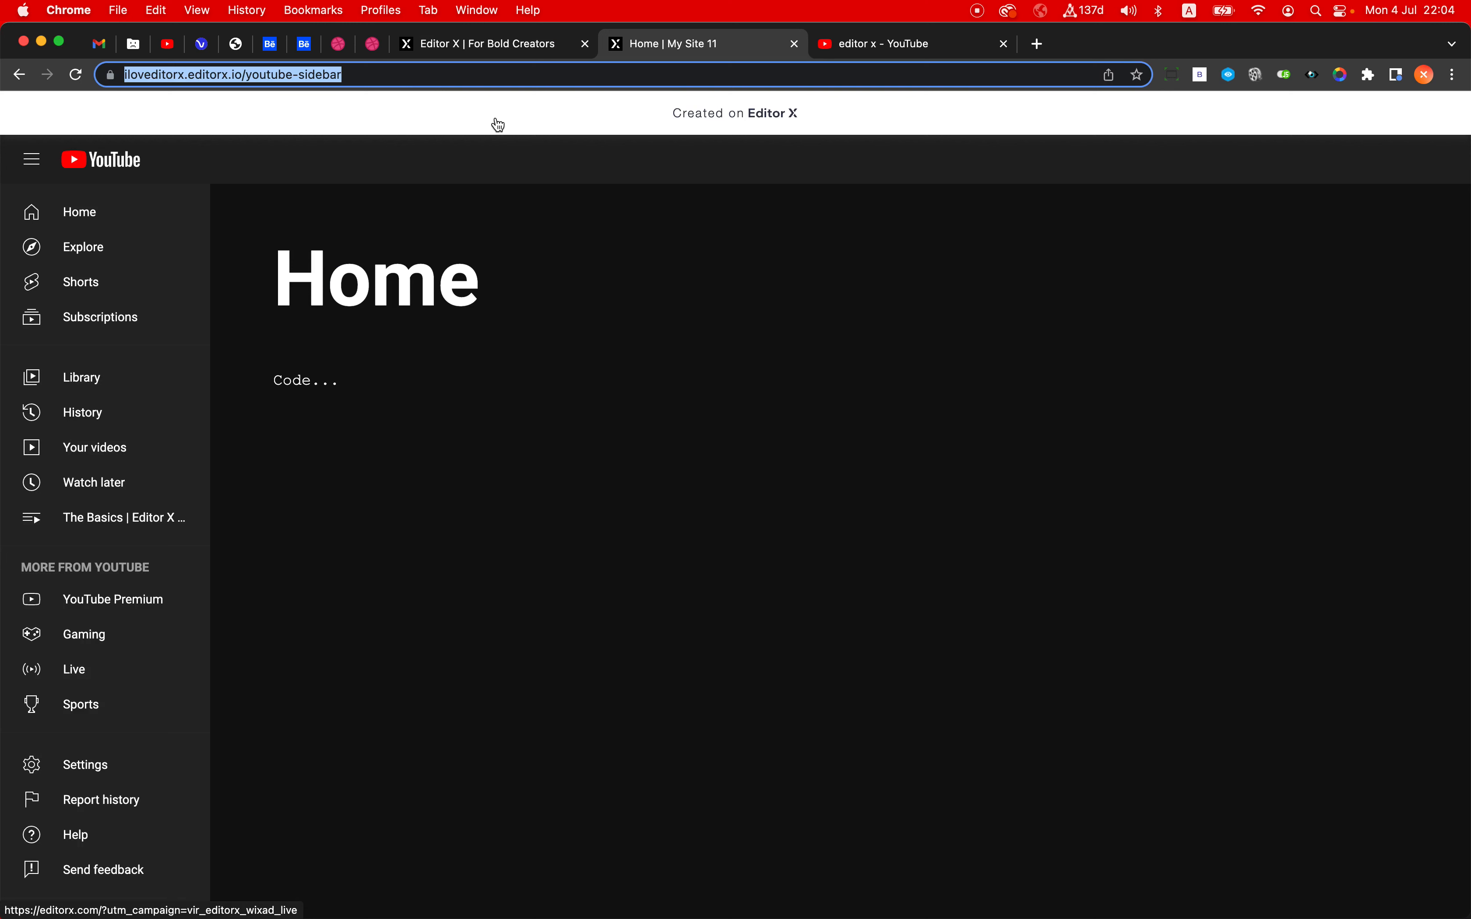
pyautogui.press('Return')
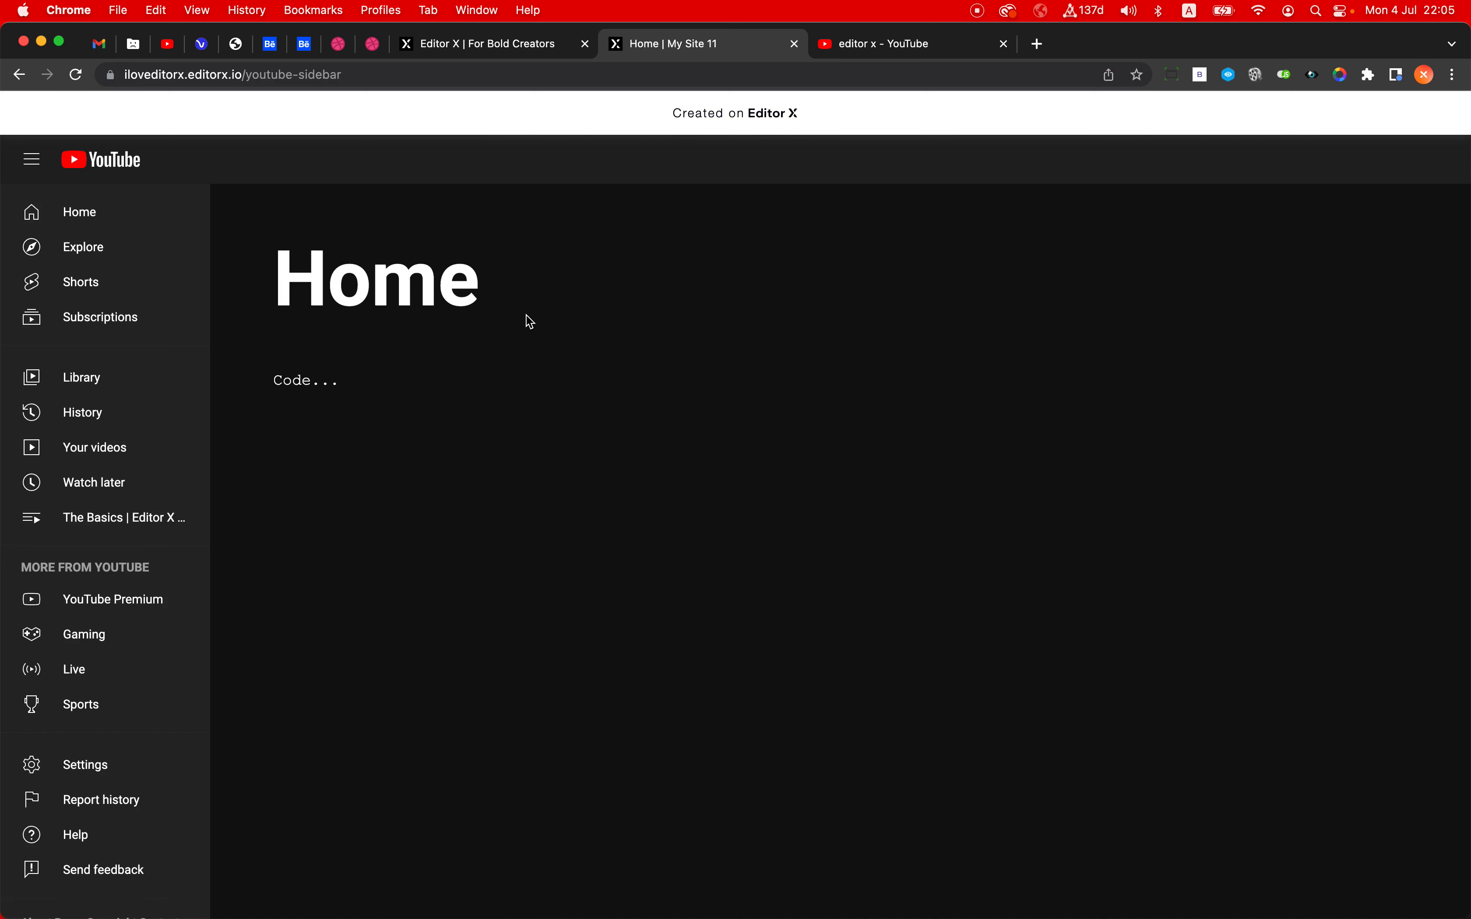
# - Test the header's menu button on the published page by collapsing and expanding the sidebar several times
pyautogui.click(33, 161)
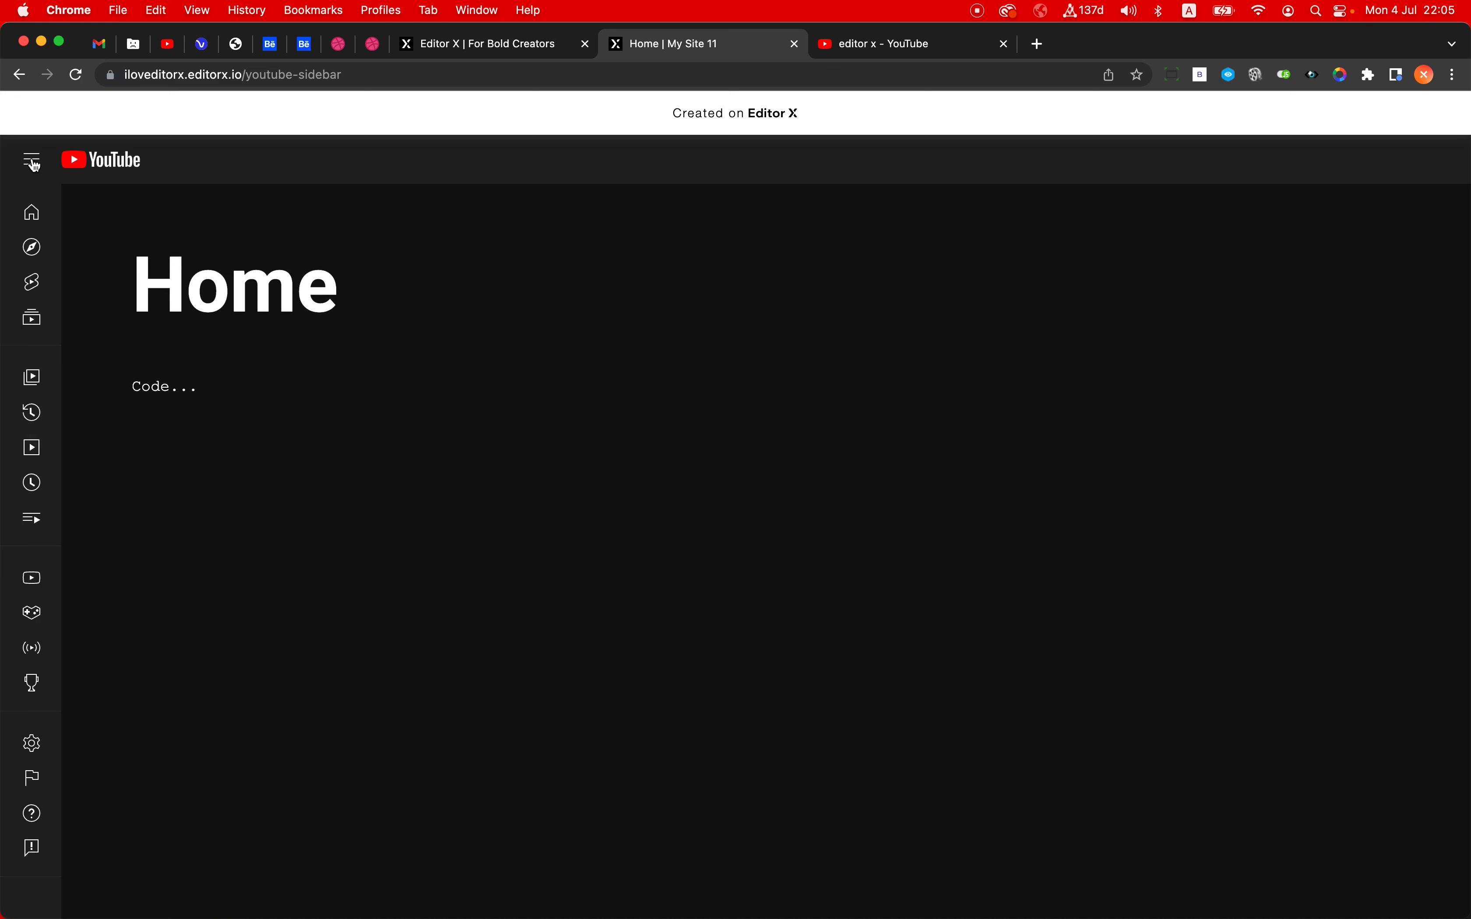
pyautogui.click(33, 161)
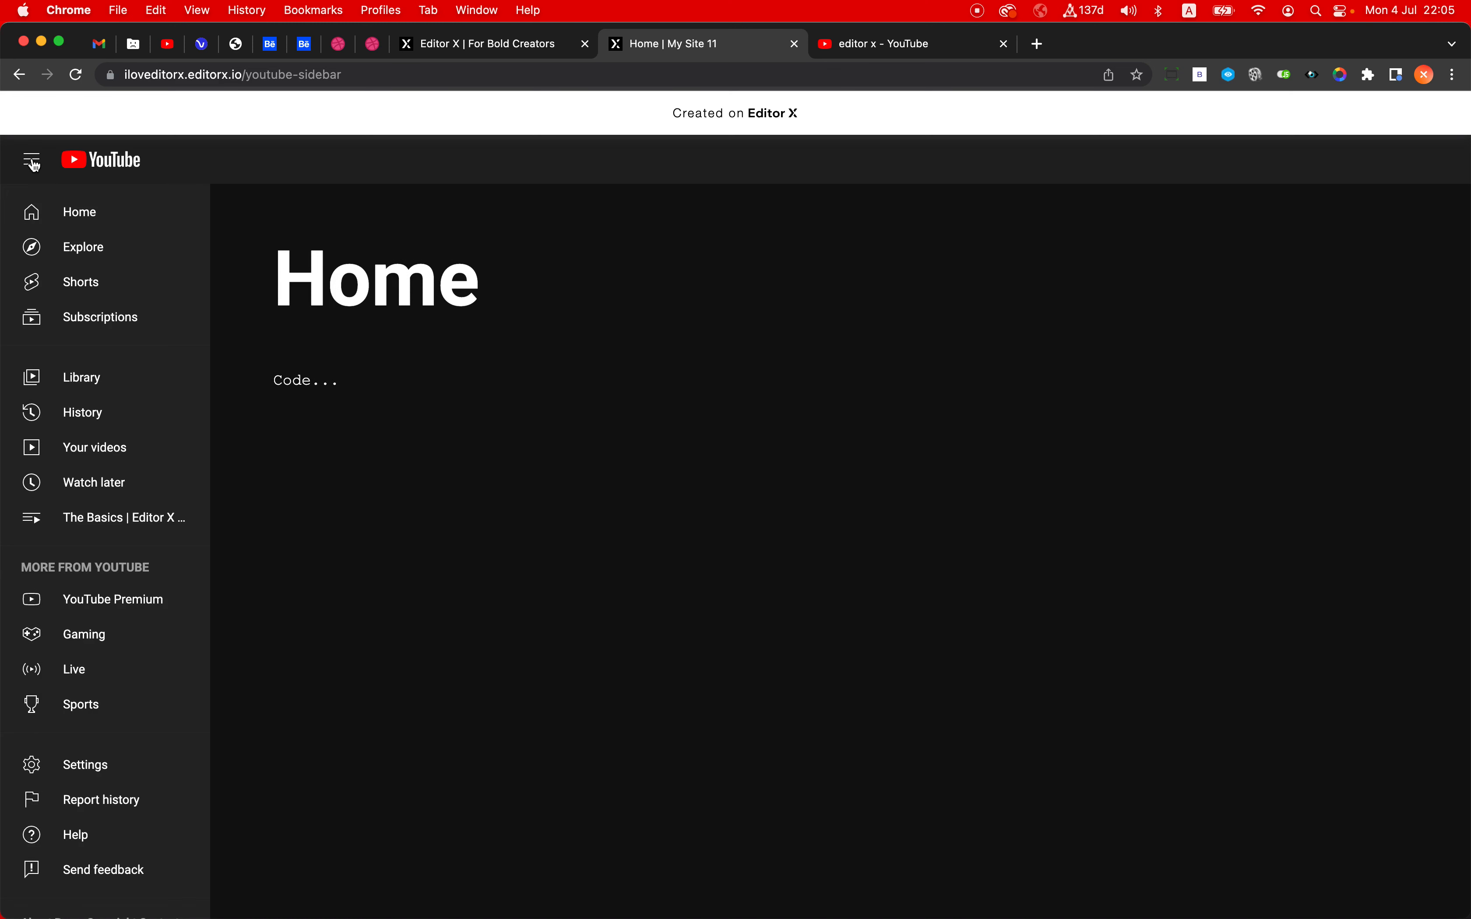
pyautogui.click(33, 161)
pyautogui.click(33, 161)
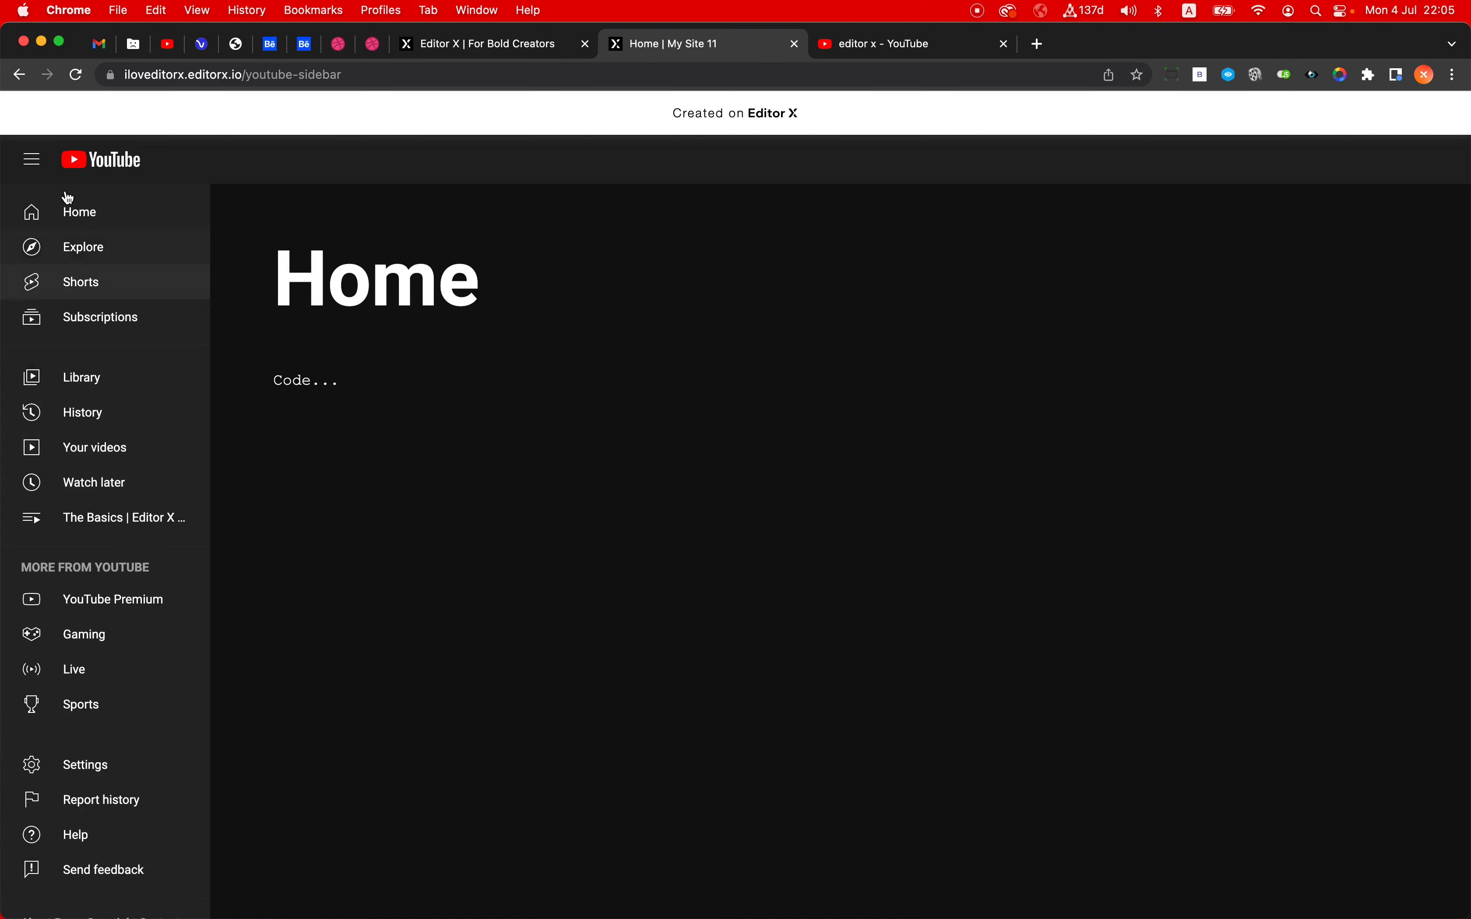
pyautogui.click(31, 162)
pyautogui.click(31, 161)
pyautogui.click(31, 161)
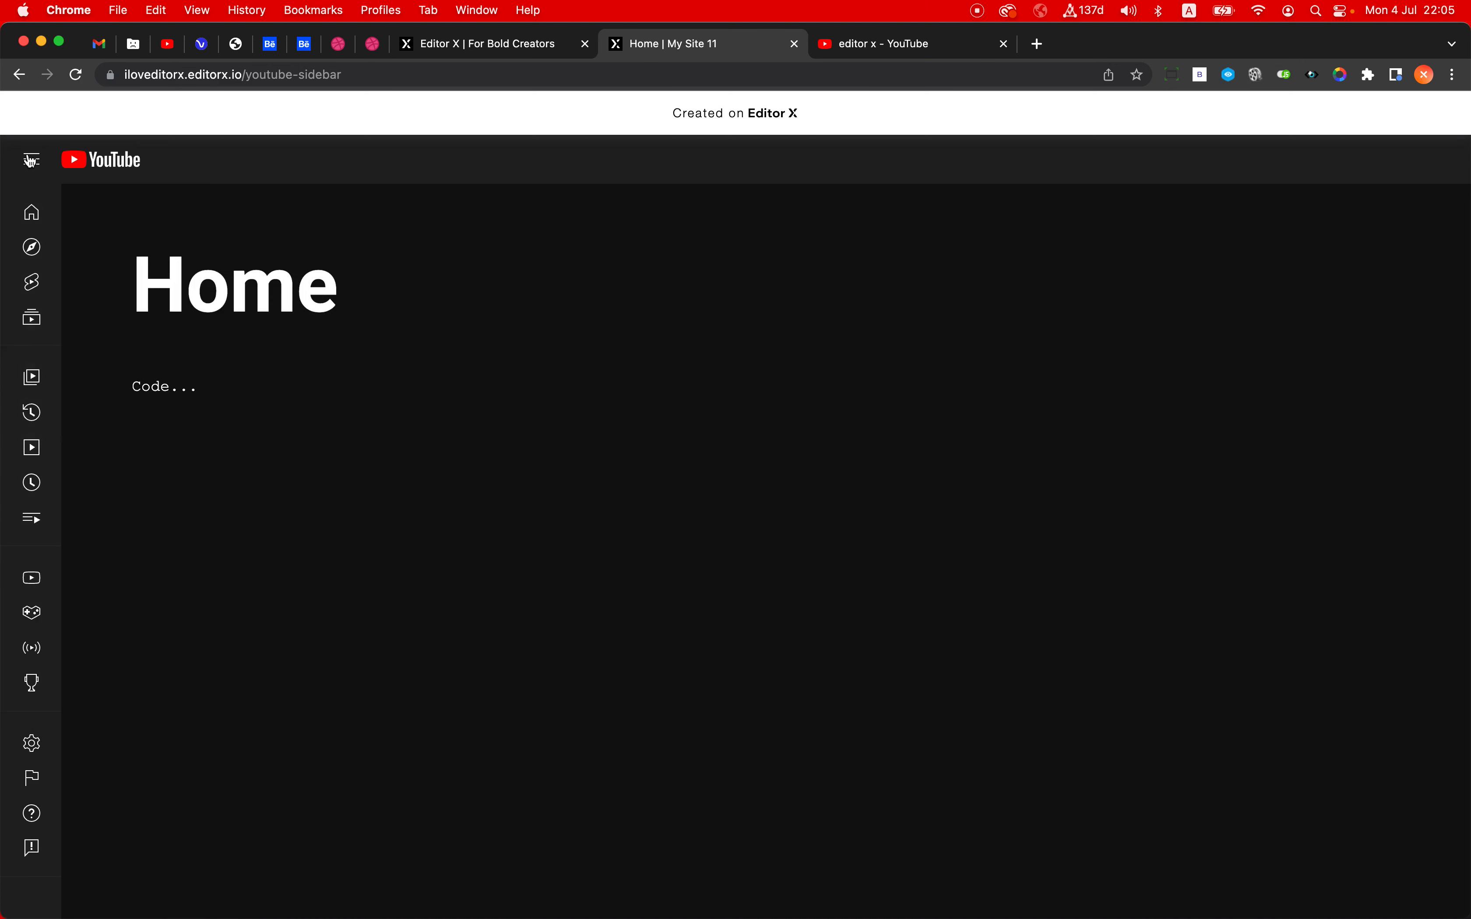
pyautogui.click(32, 161)
pyautogui.click(31, 161)
pyautogui.click(31, 161)
pyautogui.click(31, 161)
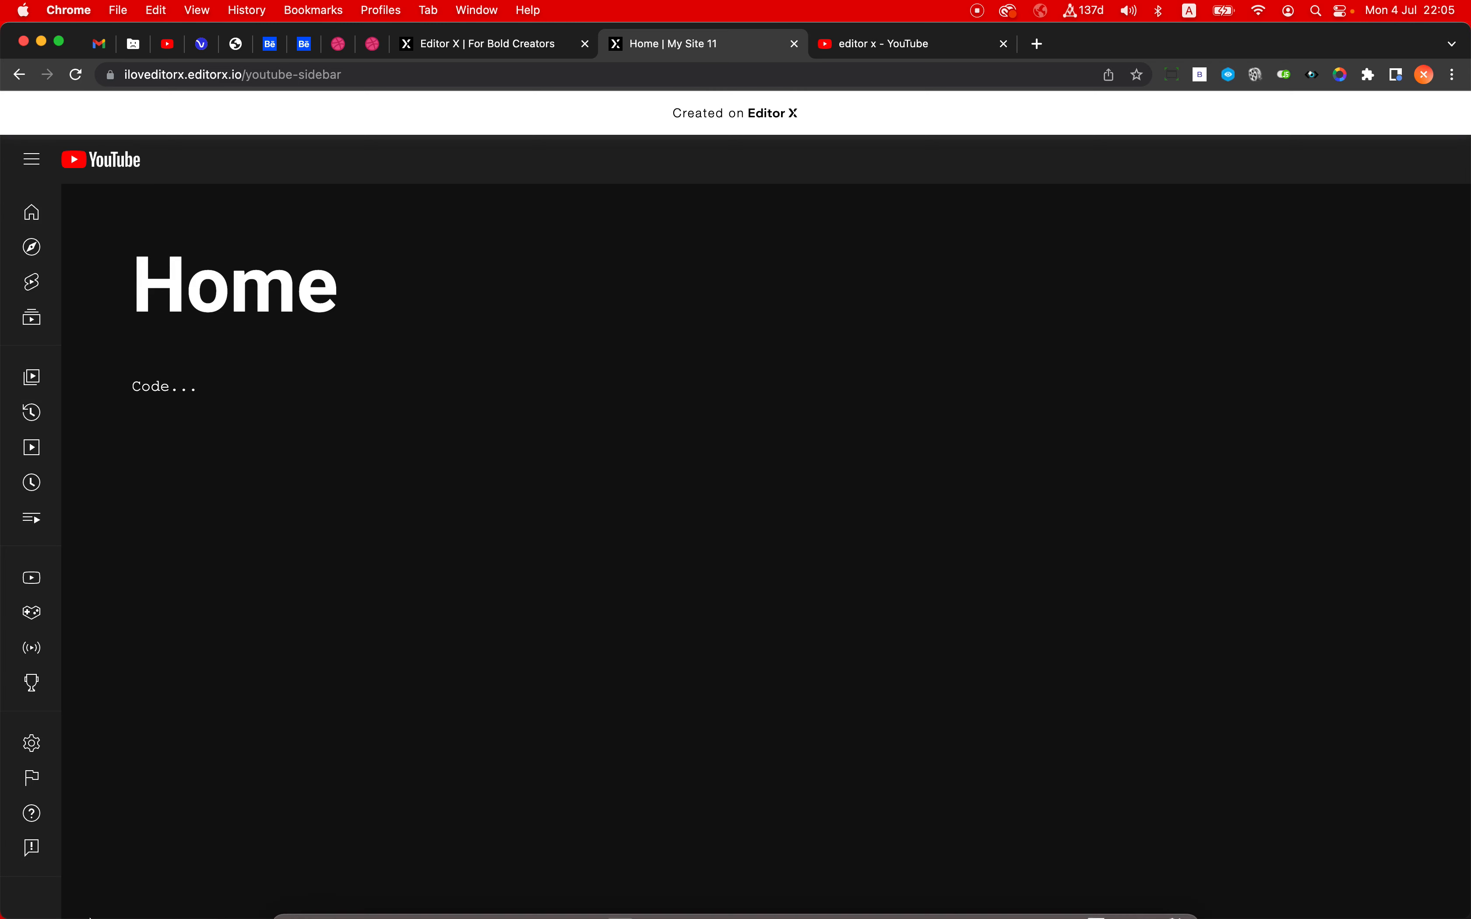
# - Reduce the browser window's height and check the sidebar's scrolling in both its small and big states
pyautogui.moveTo(97, 917); pyautogui.dragTo(105, 721)
pyautogui.scroll(-3, 49, 547)
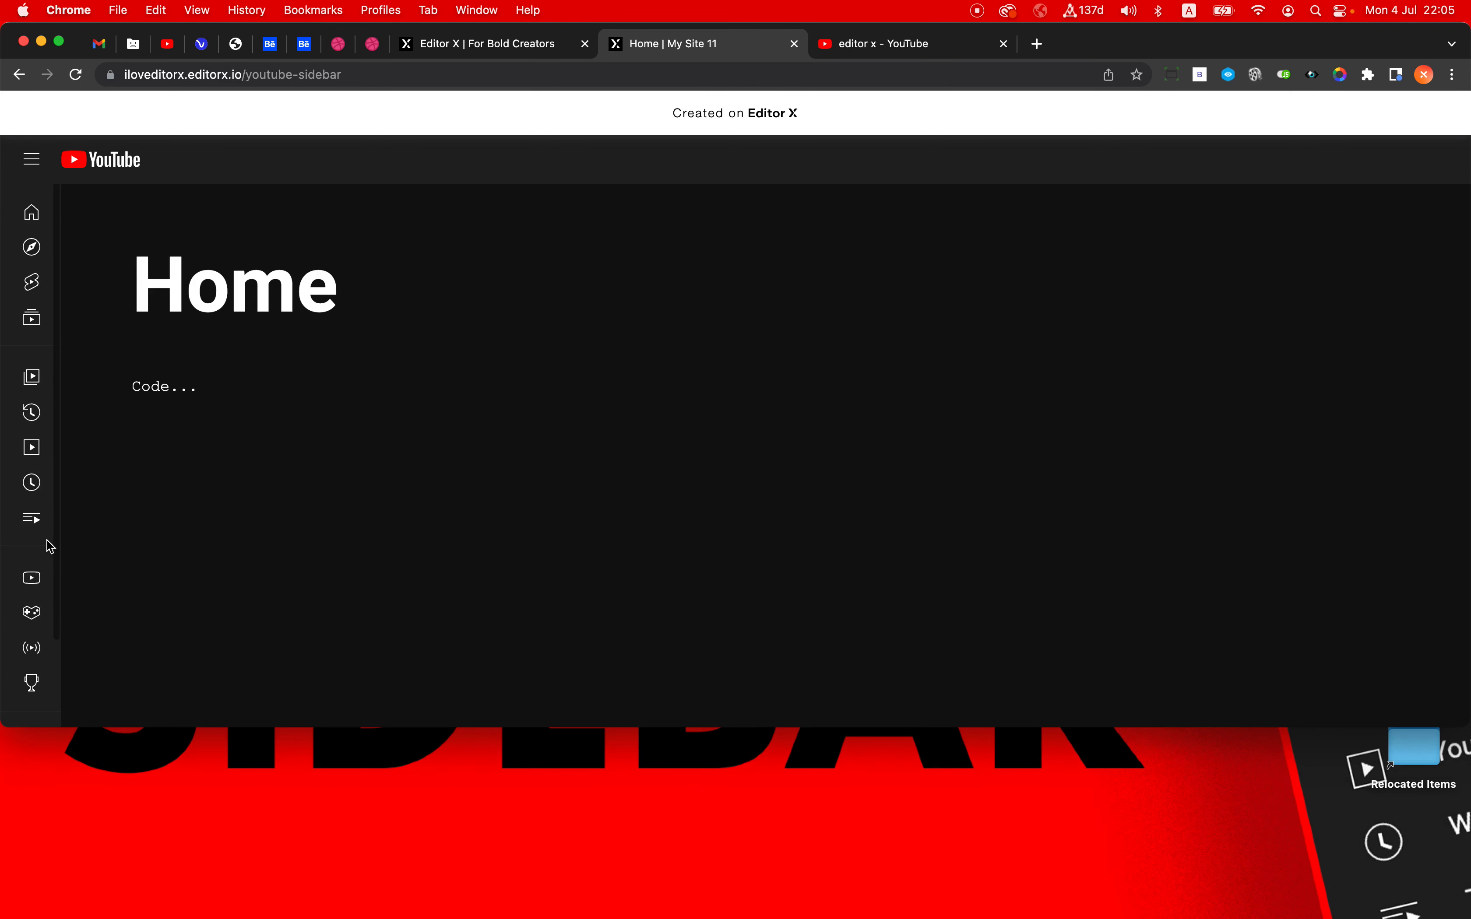
pyautogui.scroll(3, 50, 547)
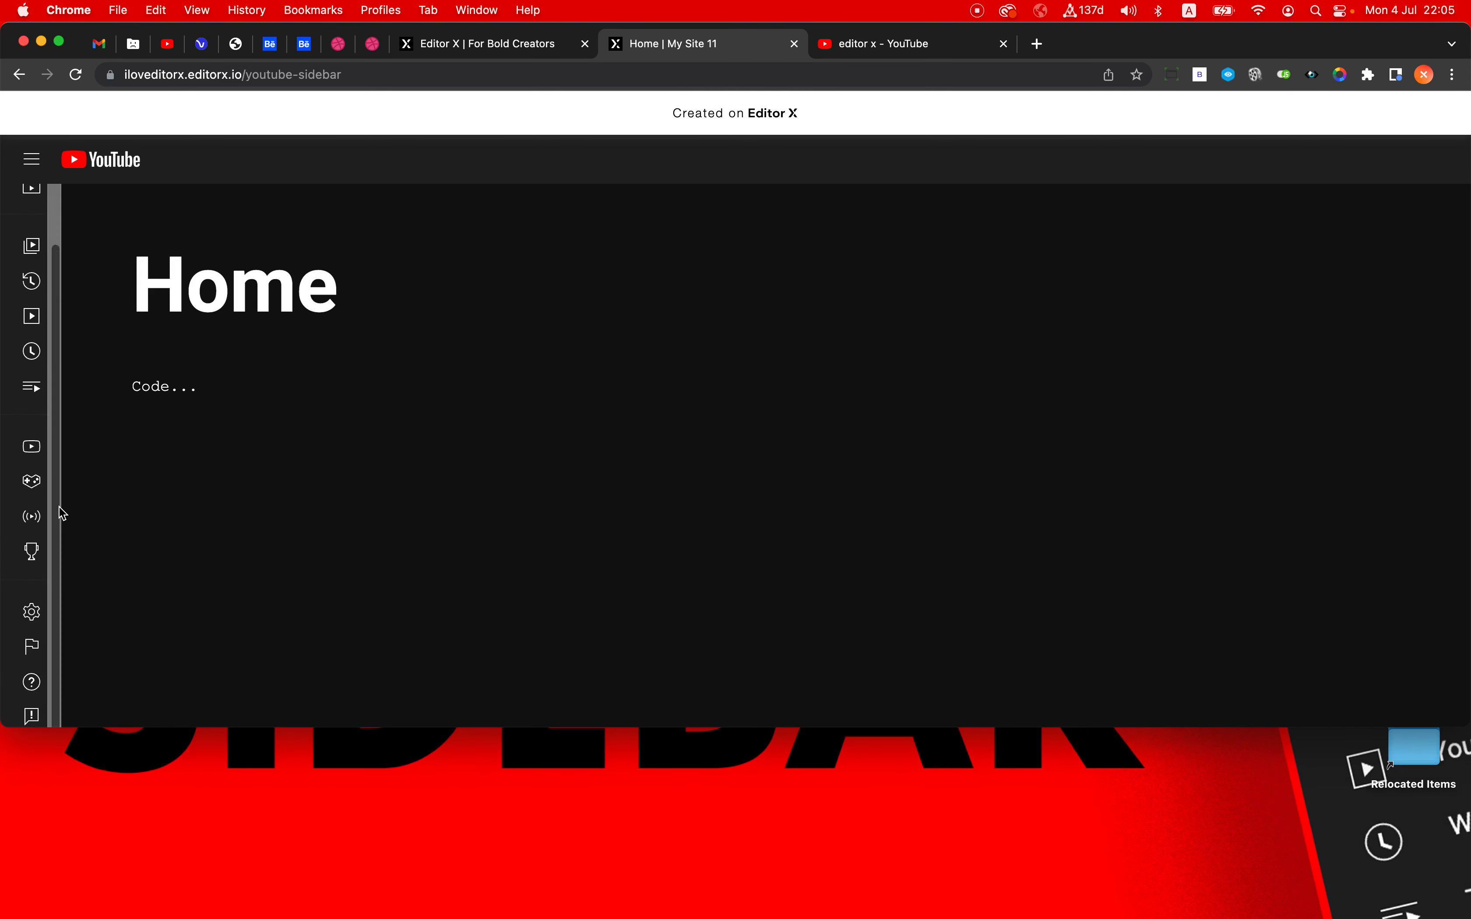
pyautogui.click(41, 168)
pyautogui.scroll(-5, 73, 329)
pyautogui.scroll(3, 73, 328)
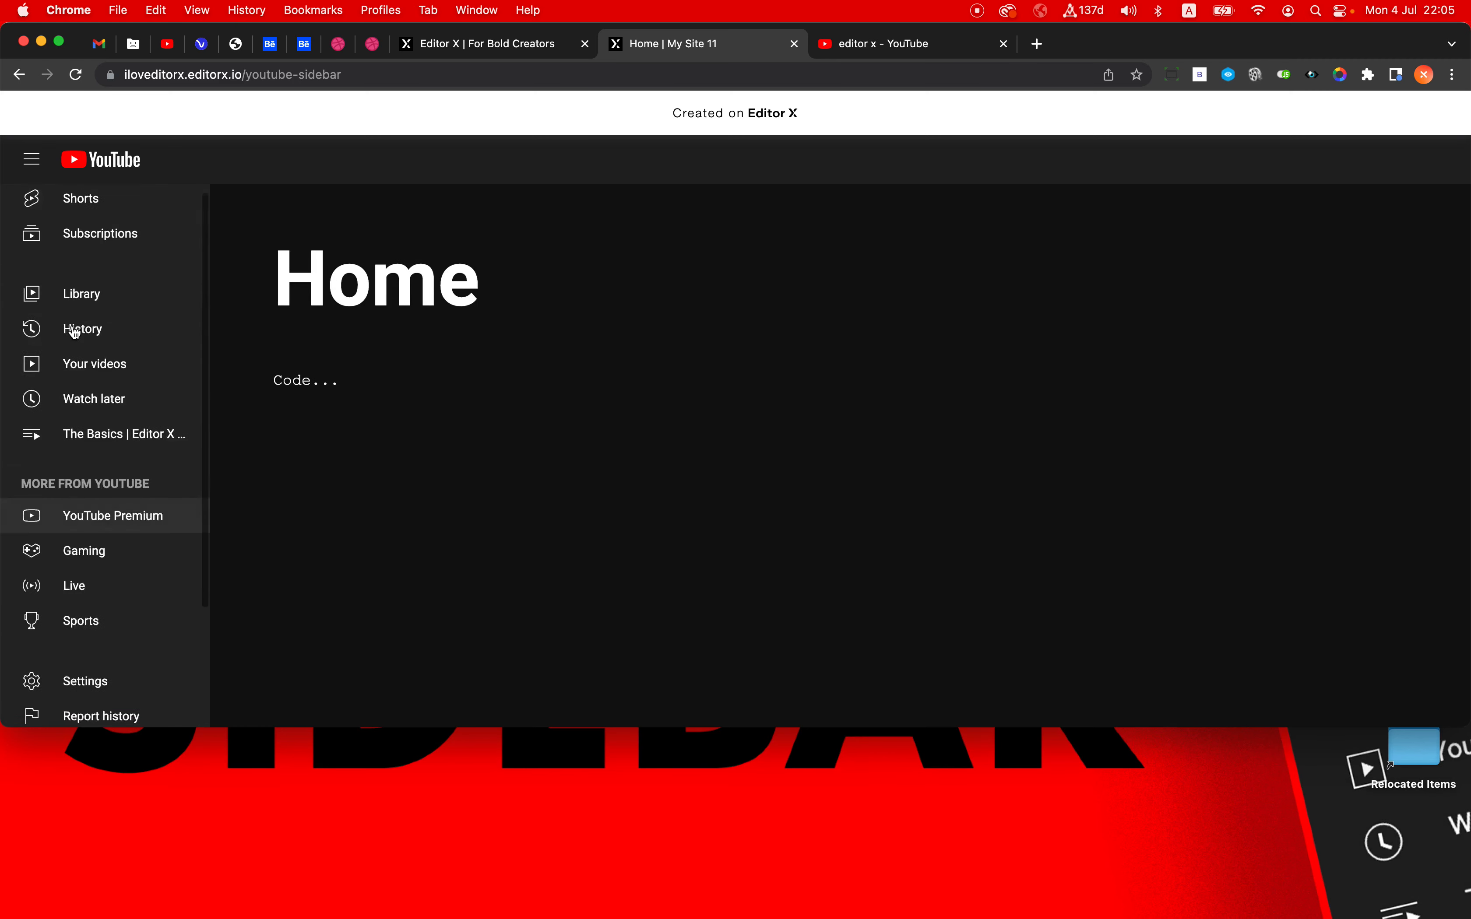
pyautogui.scroll(-3, 74, 331)
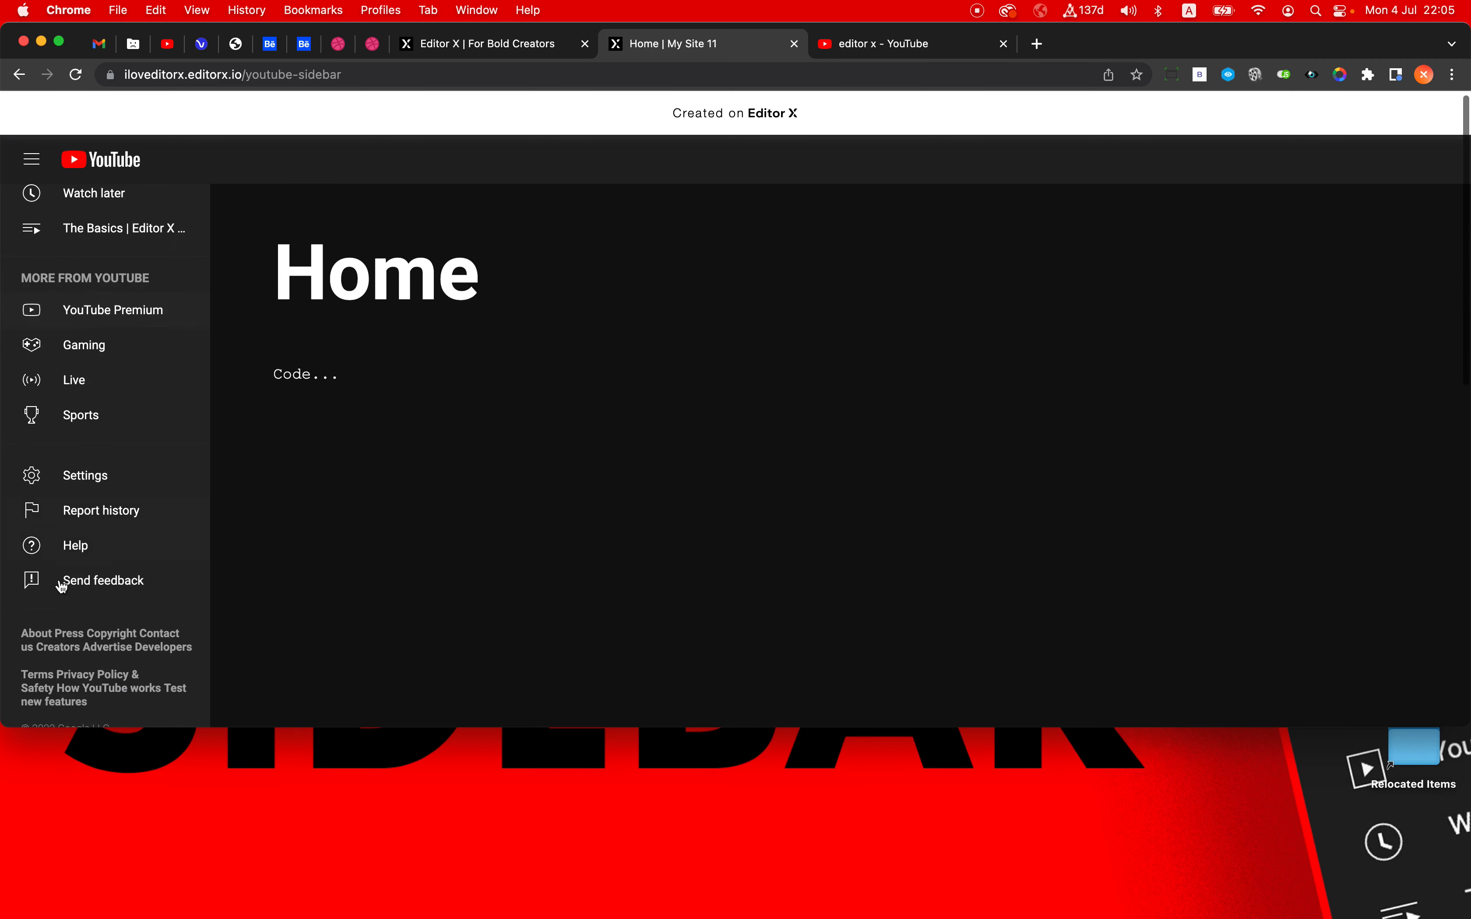
pyautogui.scroll(3, 63, 705)
pyautogui.scroll(-3, 64, 704)
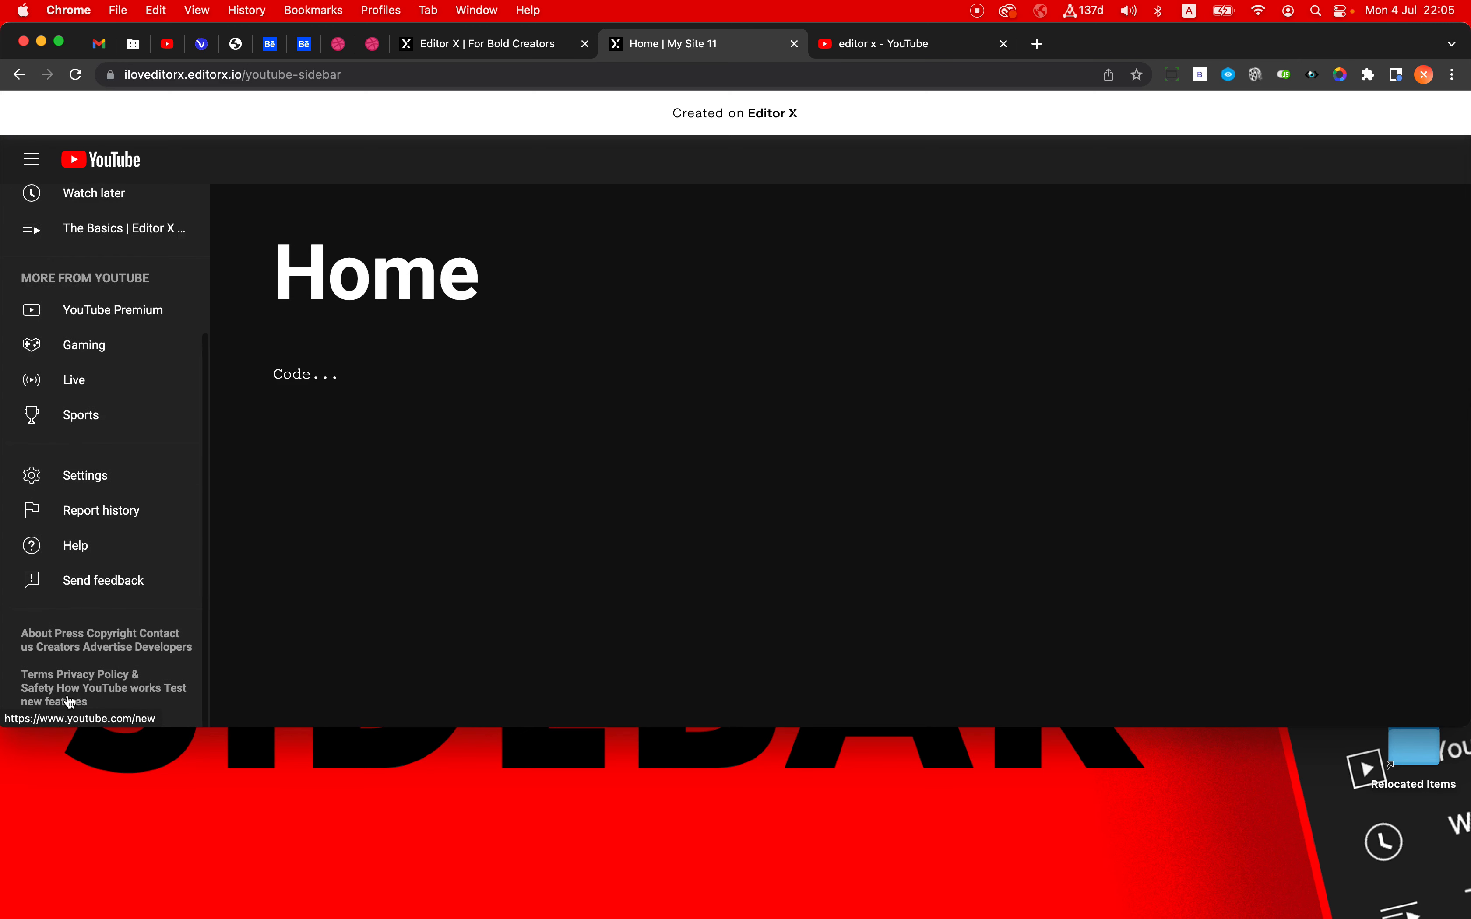
pyautogui.scroll(5, 68, 703)
# - Collapse the sidebar, reload the published page to check whether the state persists, and toggle the sidebar again
pyautogui.click(32, 159)
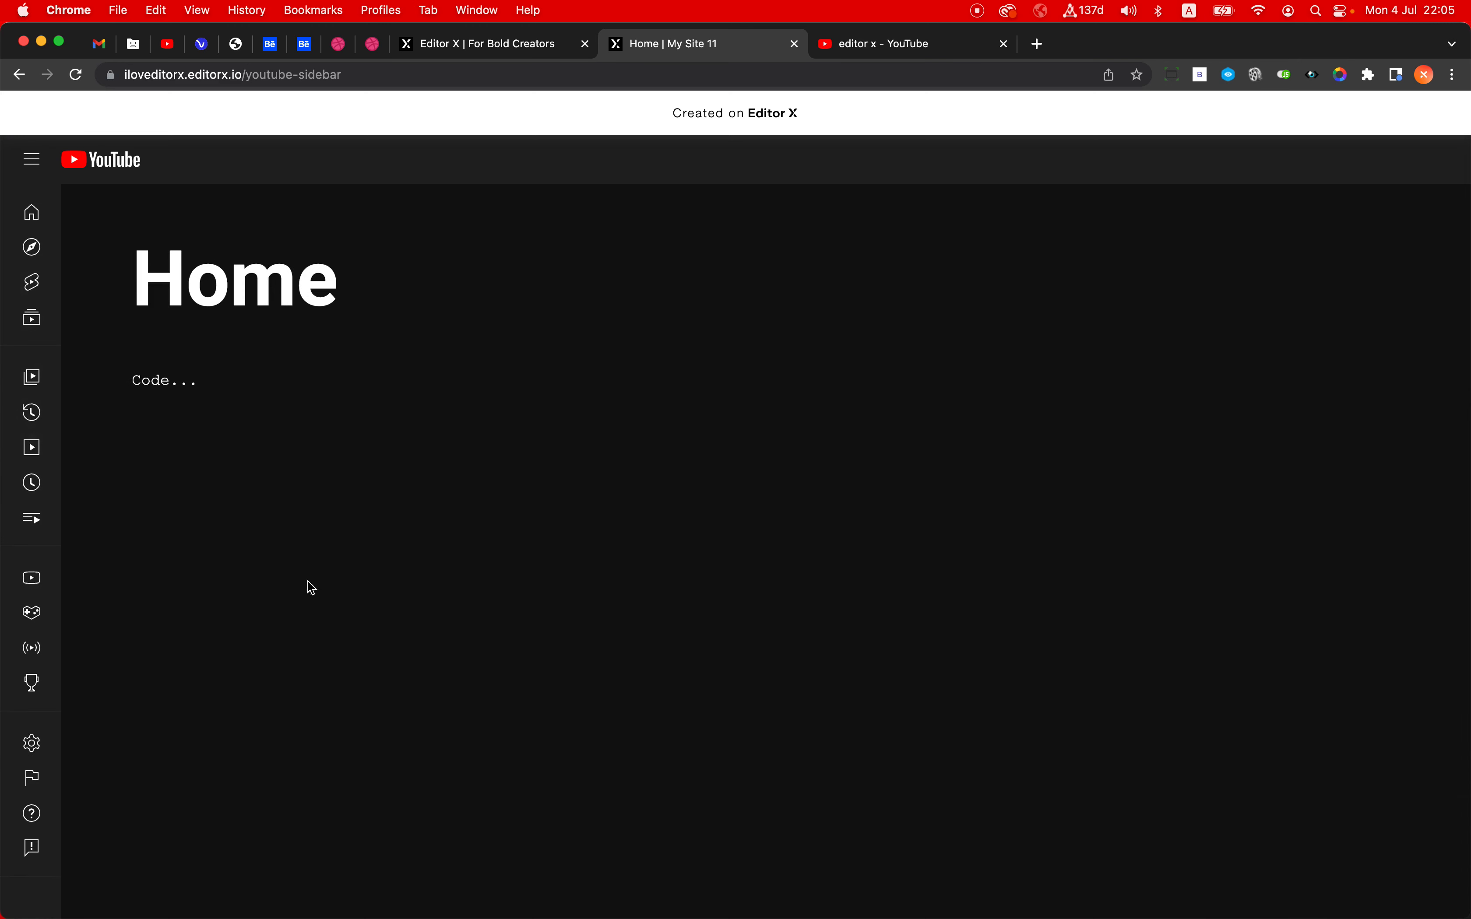
pyautogui.click(32, 160)
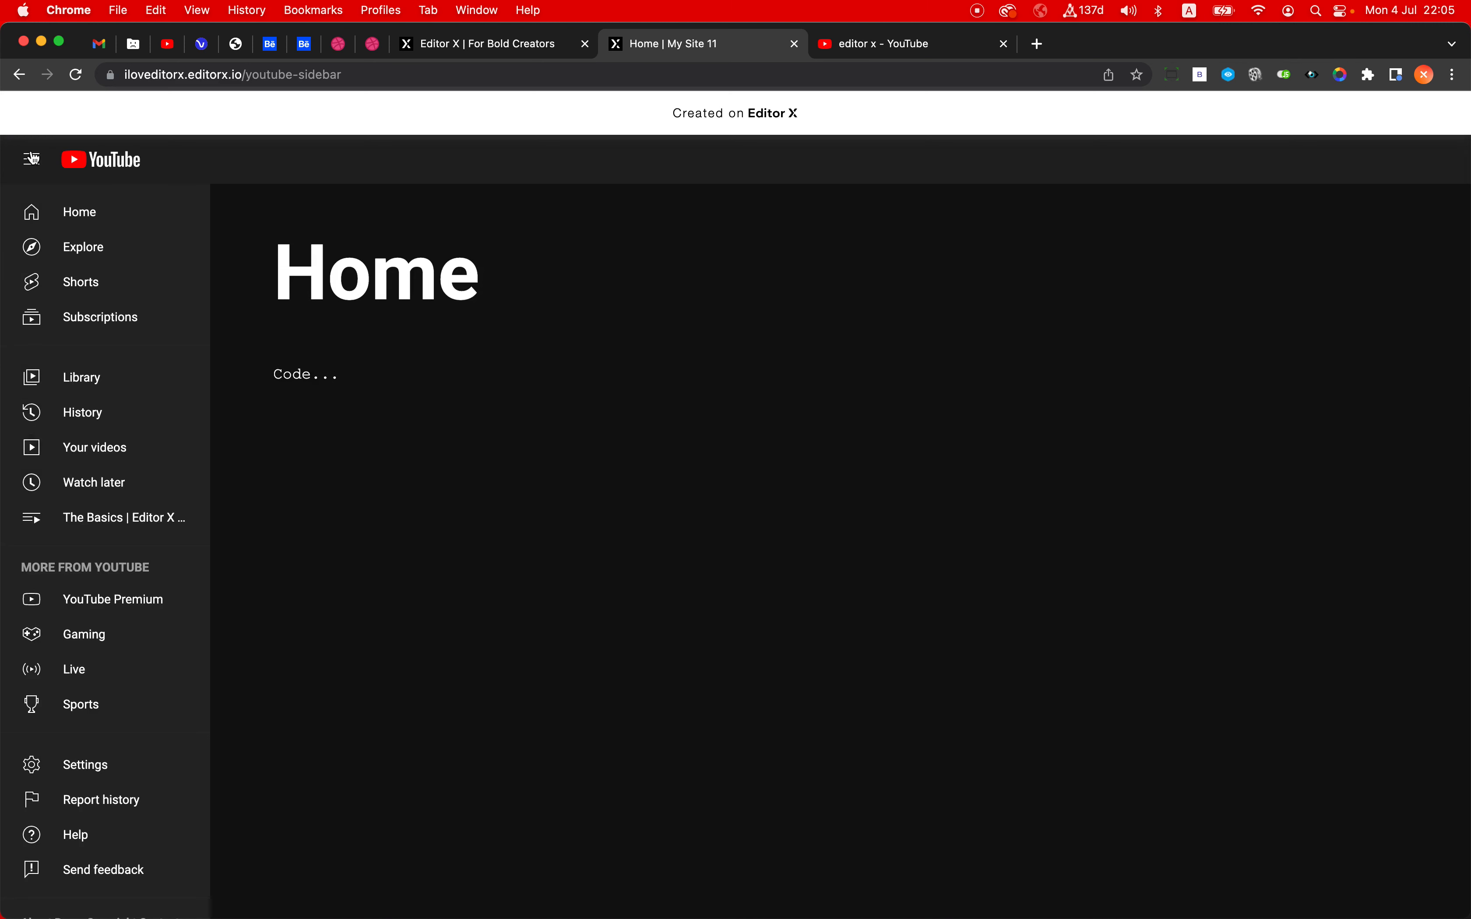
pyautogui.click(33, 159)
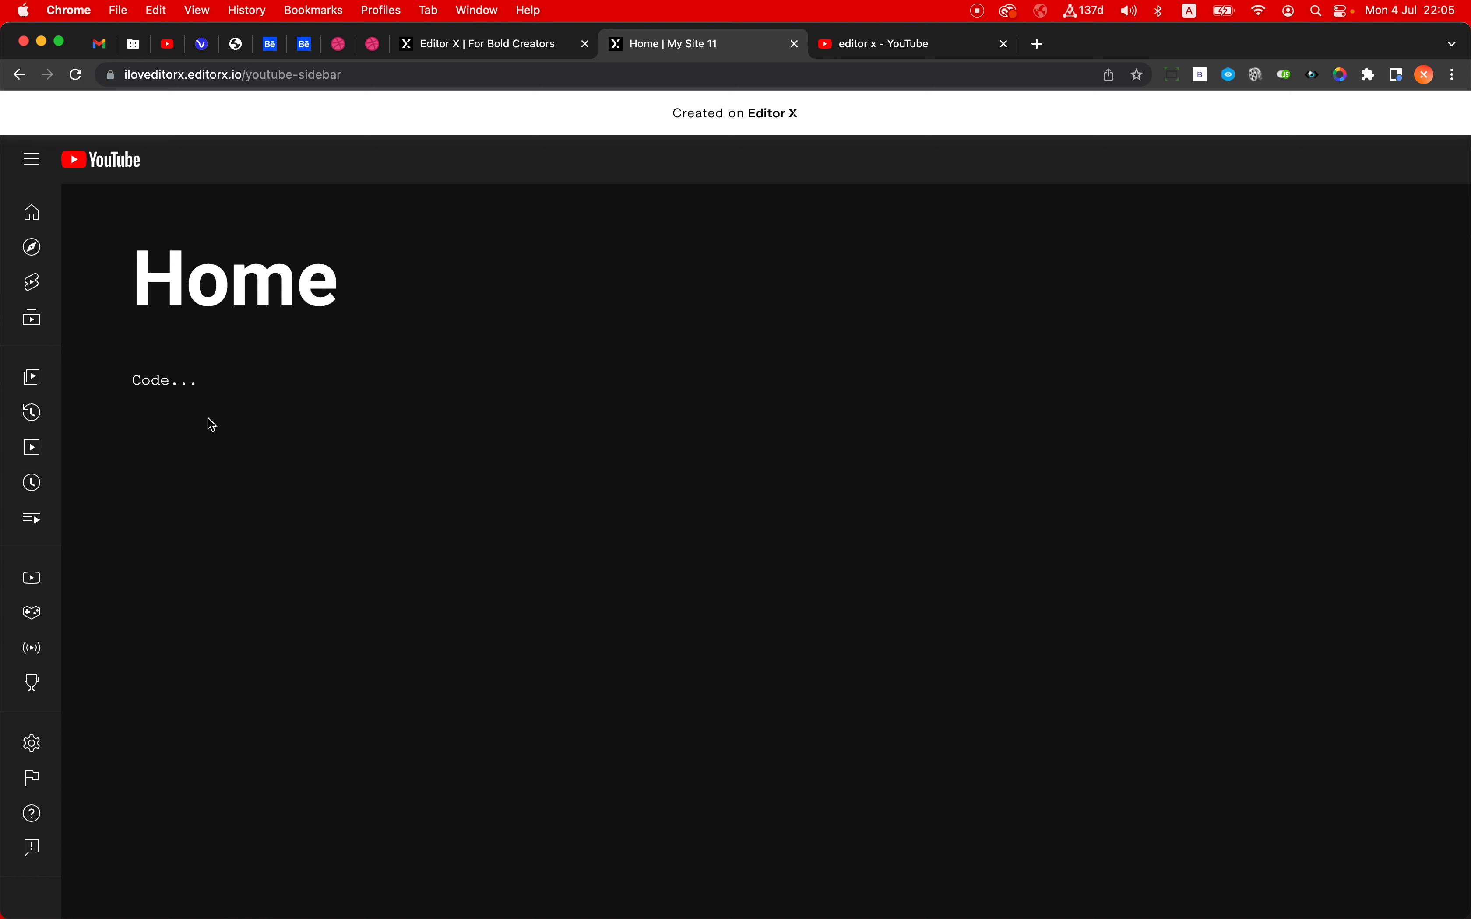
pyautogui.press('super+r')
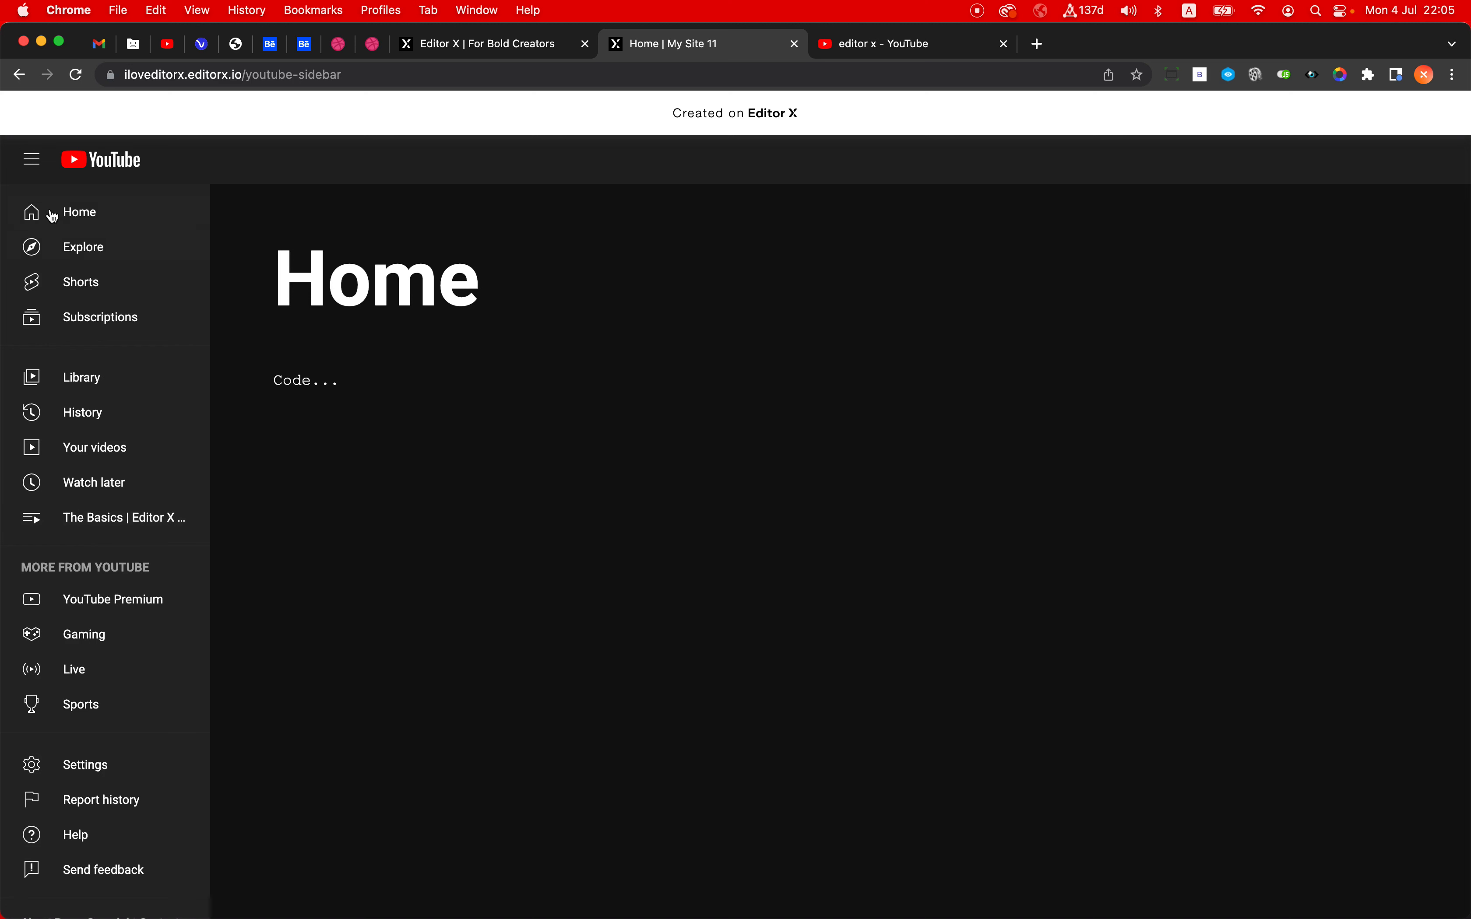
pyautogui.click(30, 162)
pyautogui.click(30, 163)
# - Search the web for "velo session api" in a new tab and open the session page of the Velo API Reference
pyautogui.click(1038, 43)
pyautogui.click(980, 68)
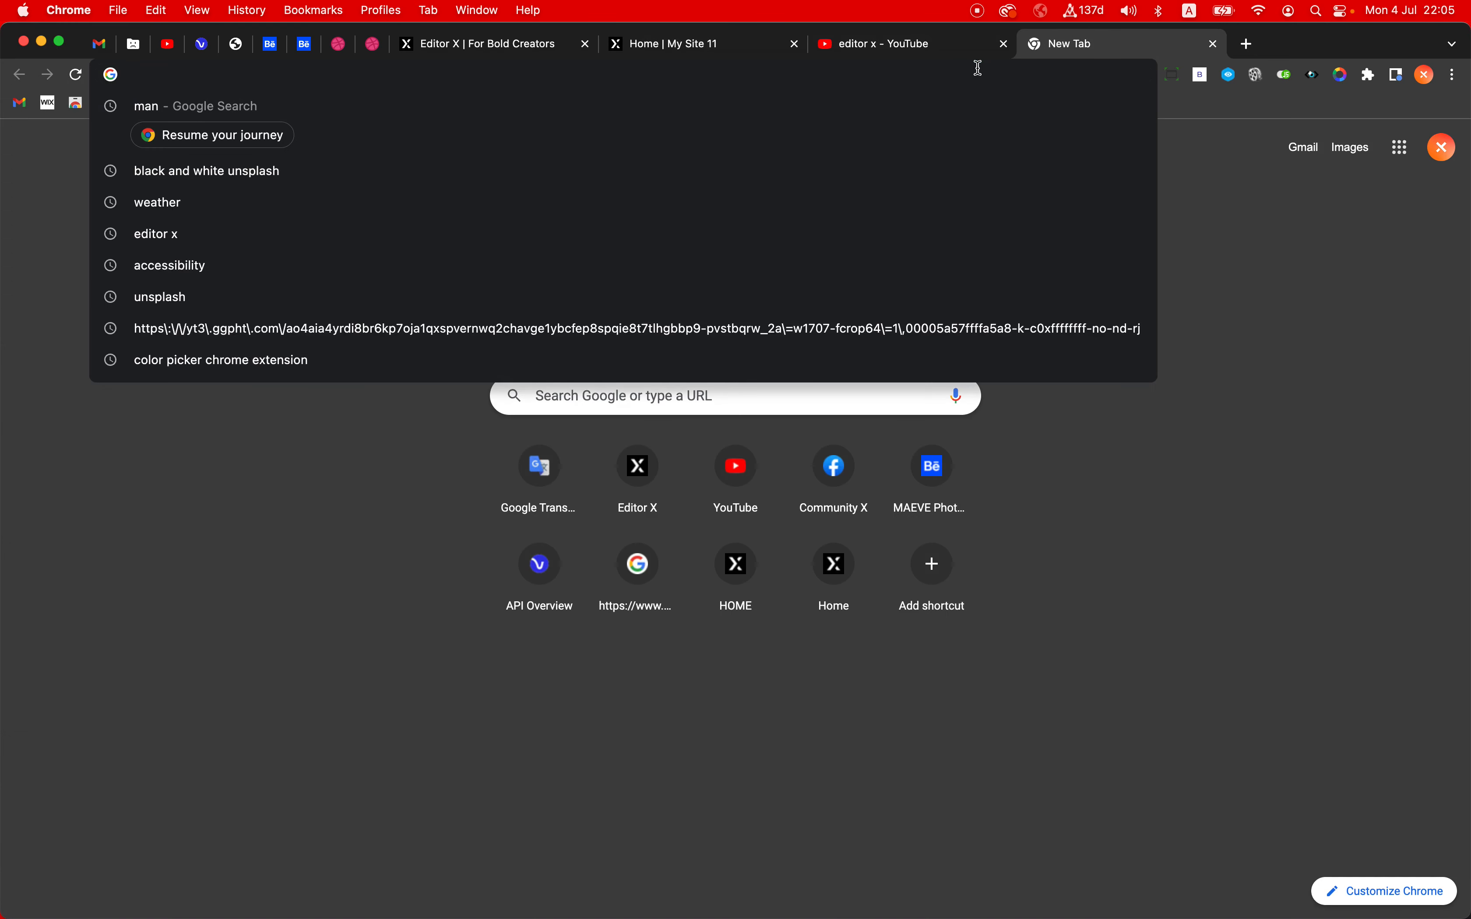
pyautogui.write('velo')
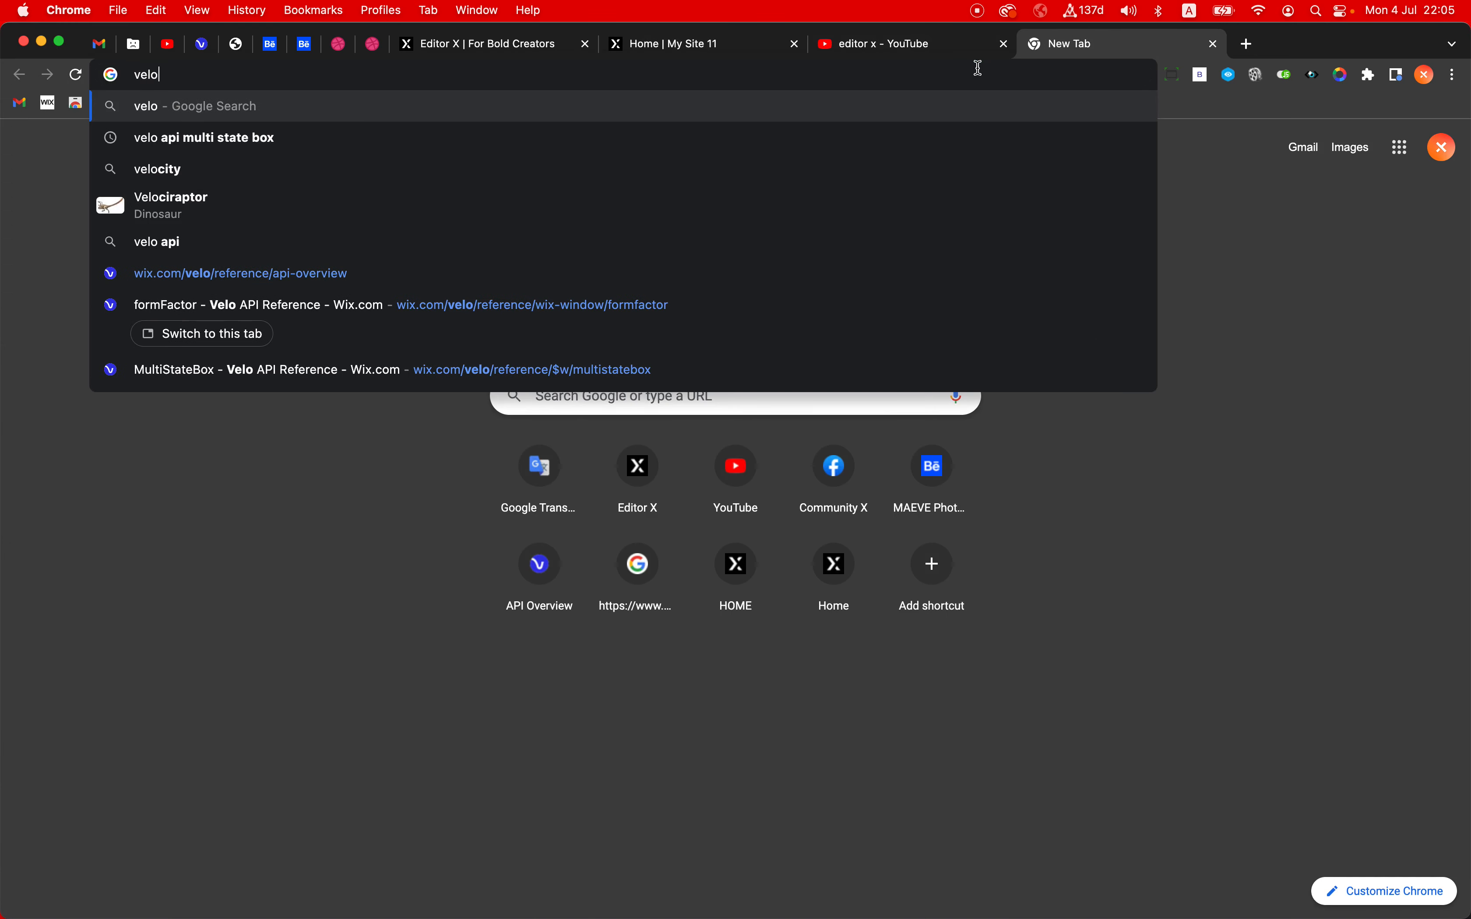
pyautogui.write(' s')
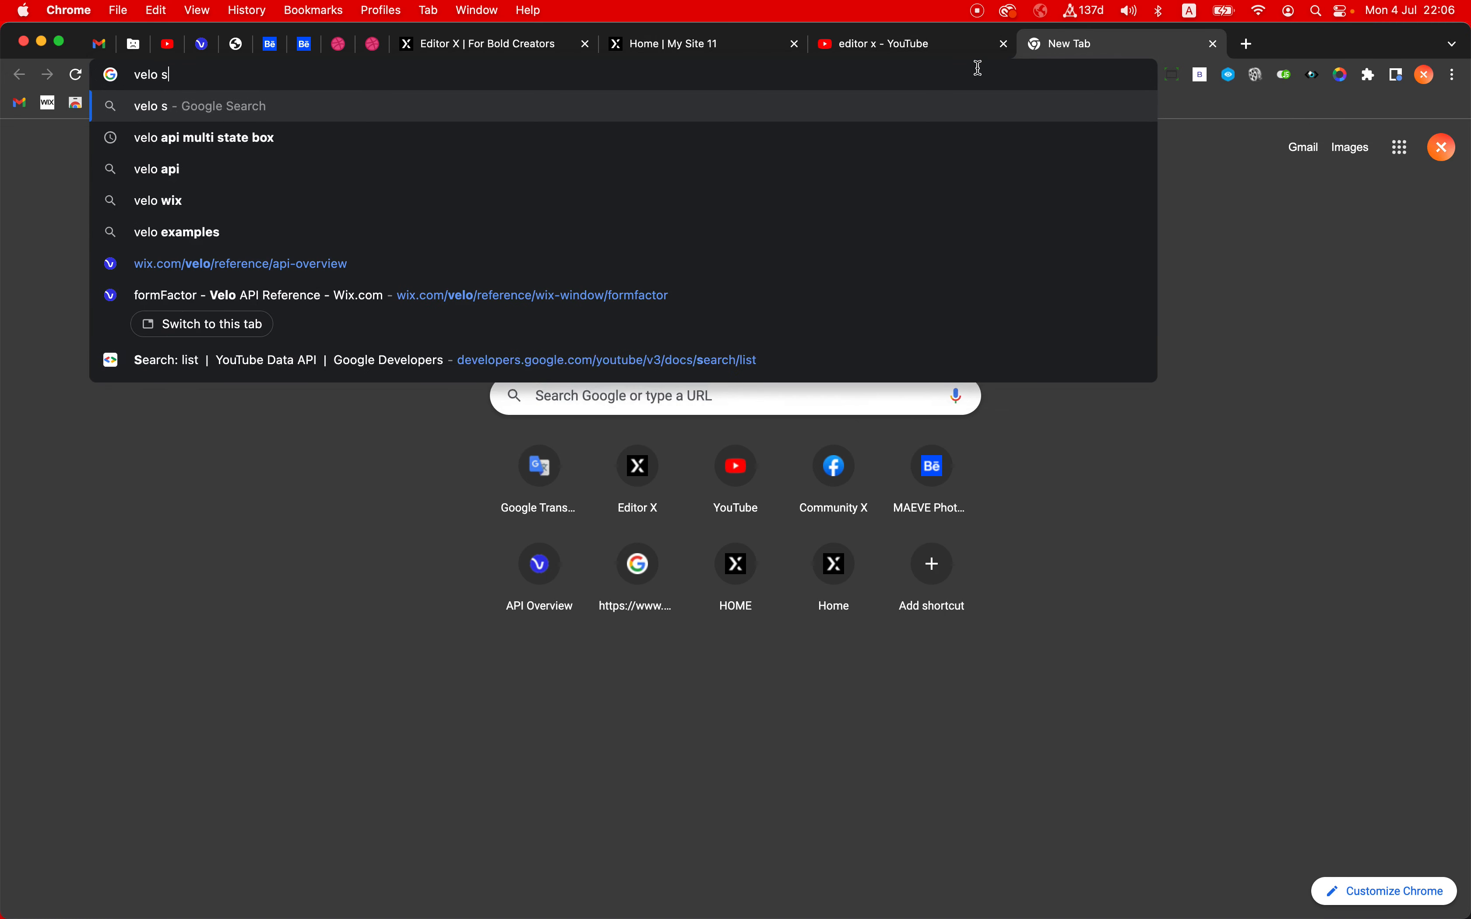
pyautogui.write('ession api')
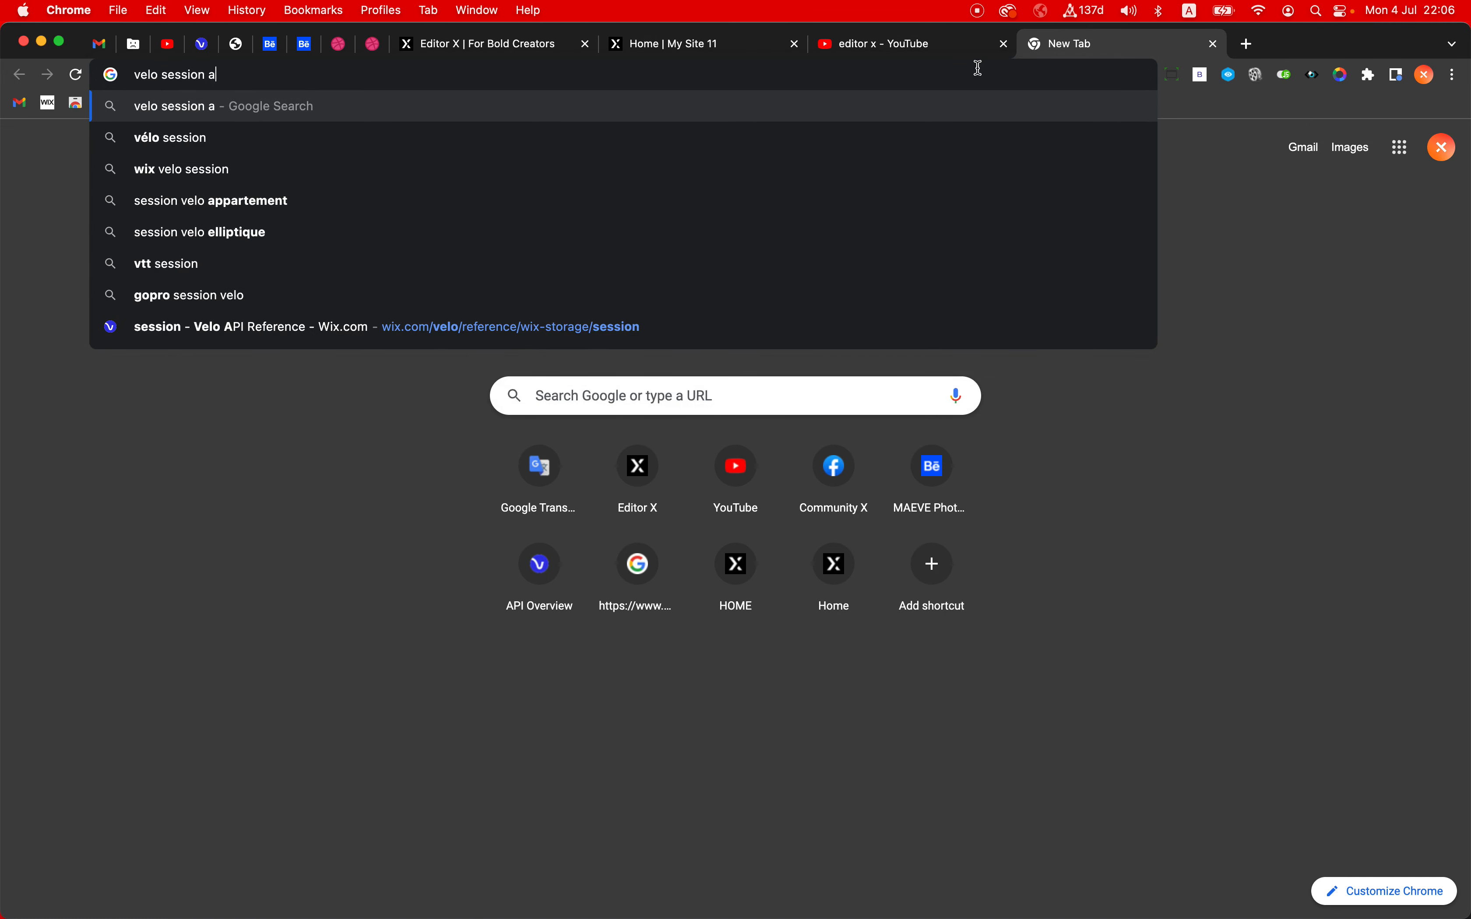
pyautogui.press('Return')
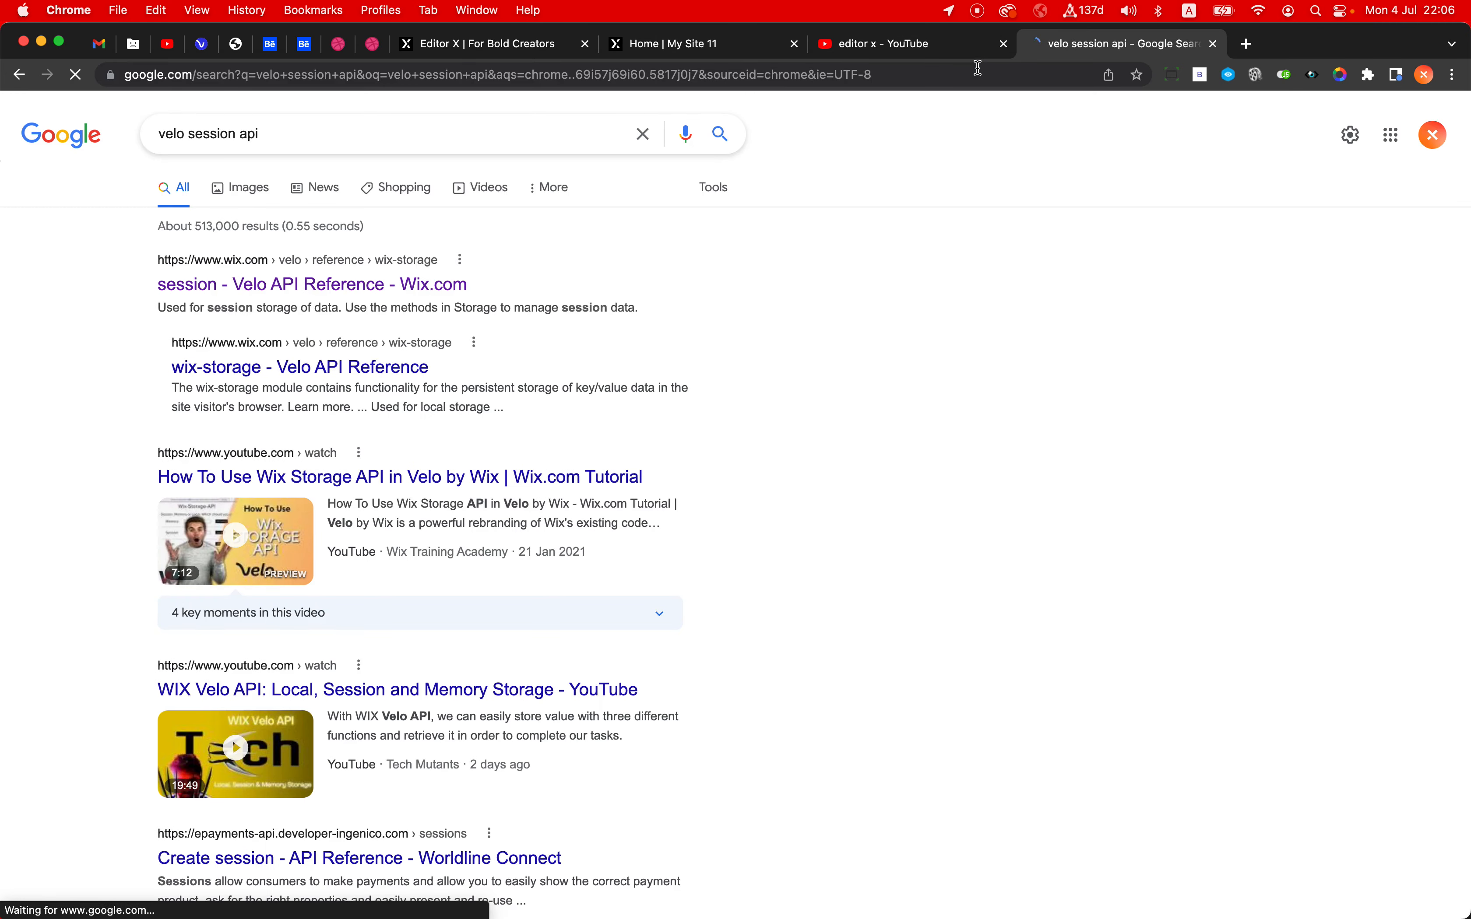
pyautogui.click(271, 298)
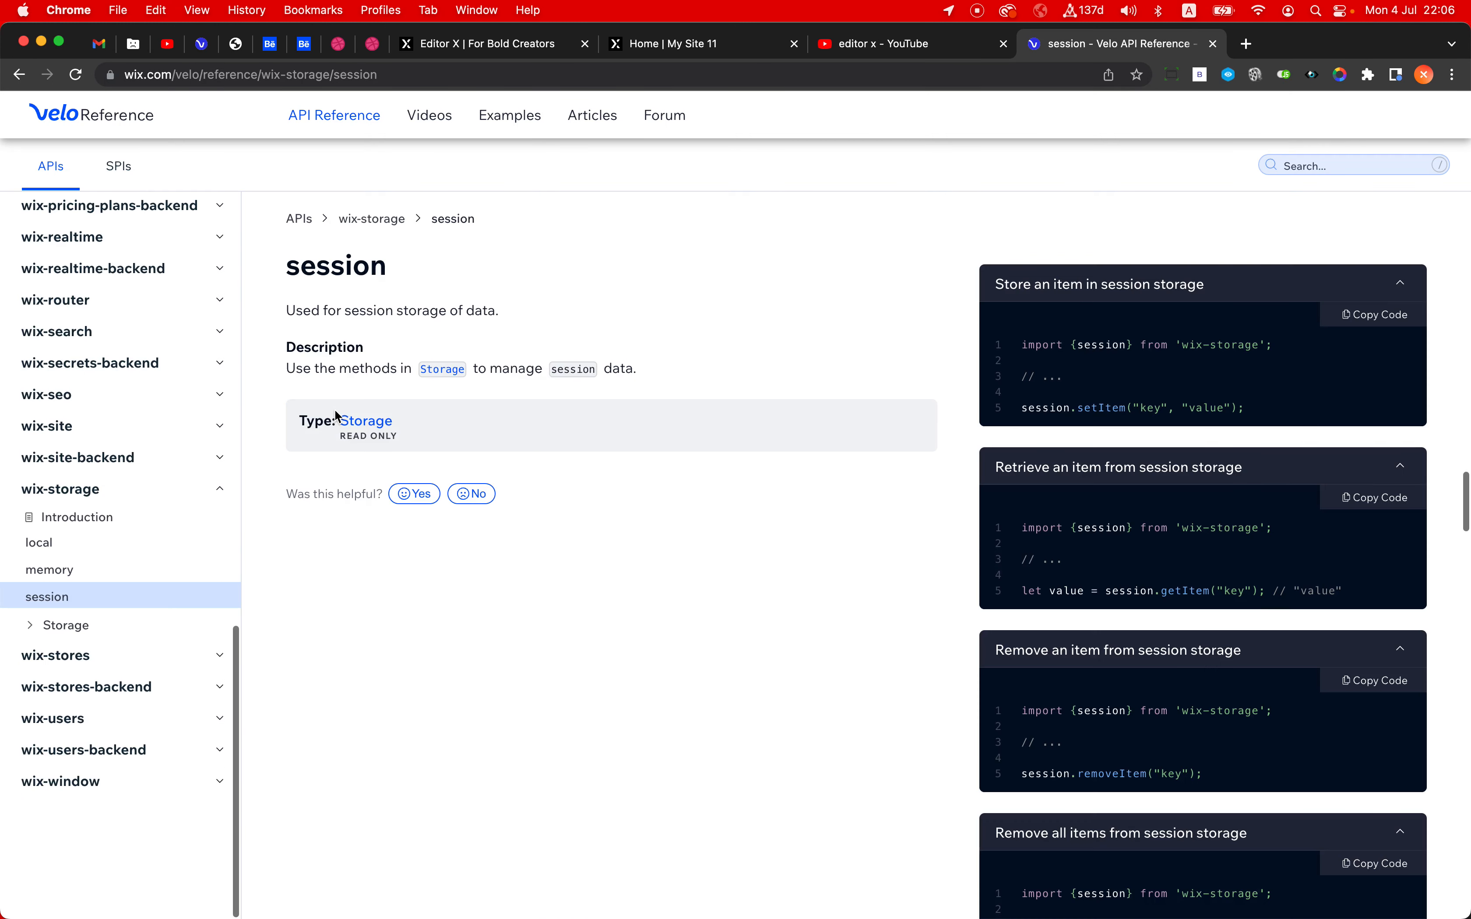
# - Return to the Editor X tab and uncomment the setUserSidebarSettings function in masterPage.js
pyautogui.click(488, 48)
pyautogui.click(440, 232)
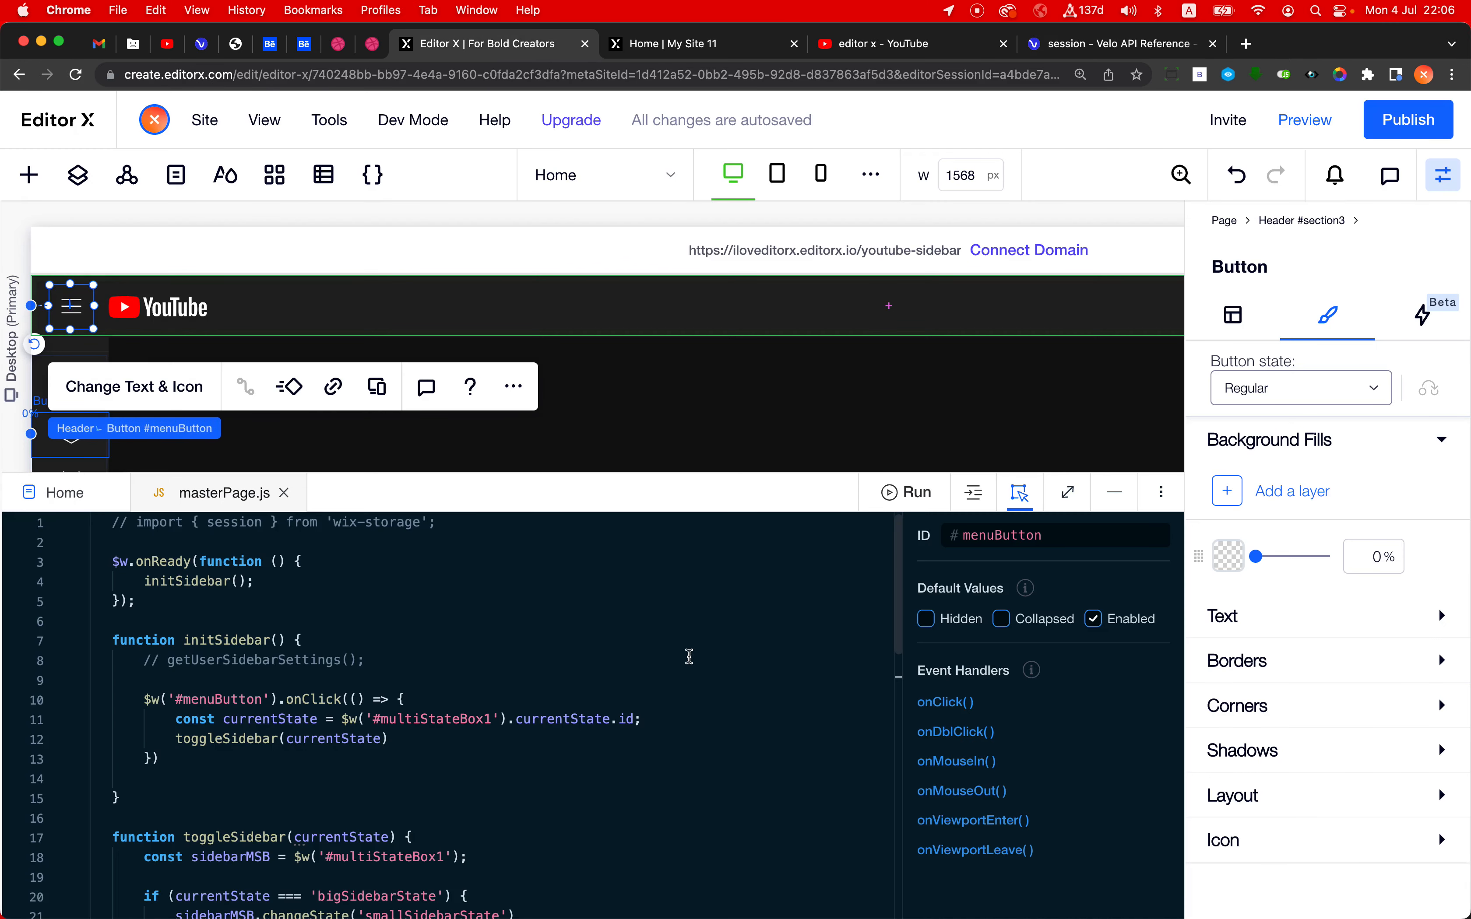
pyautogui.scroll(-5, 341, 711)
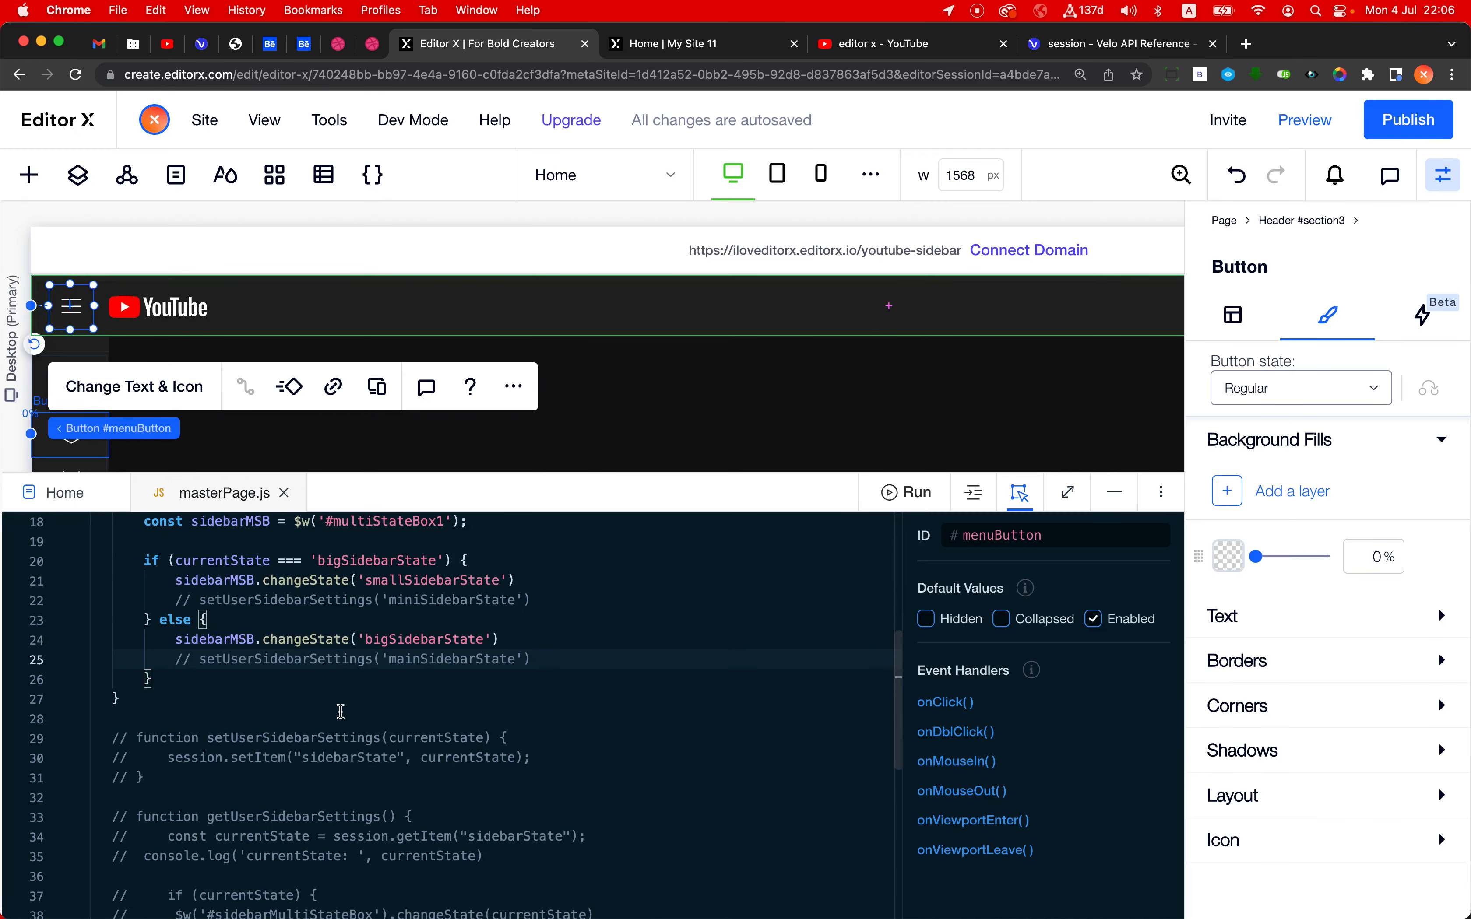
pyautogui.scroll(-3, 340, 712)
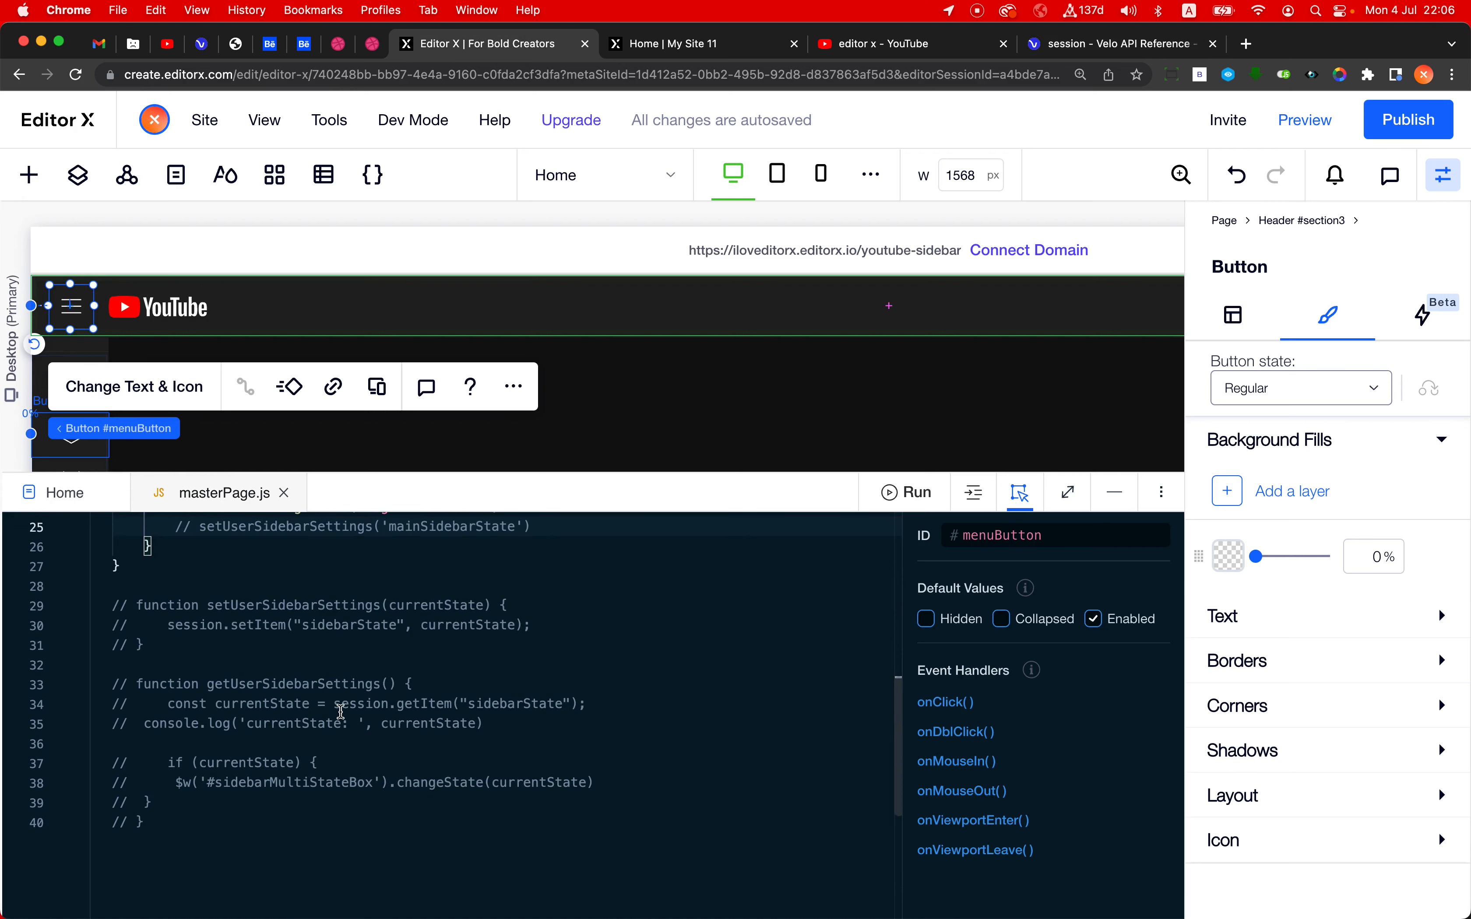
pyautogui.scroll(2, 340, 711)
pyautogui.scroll(-1, 340, 712)
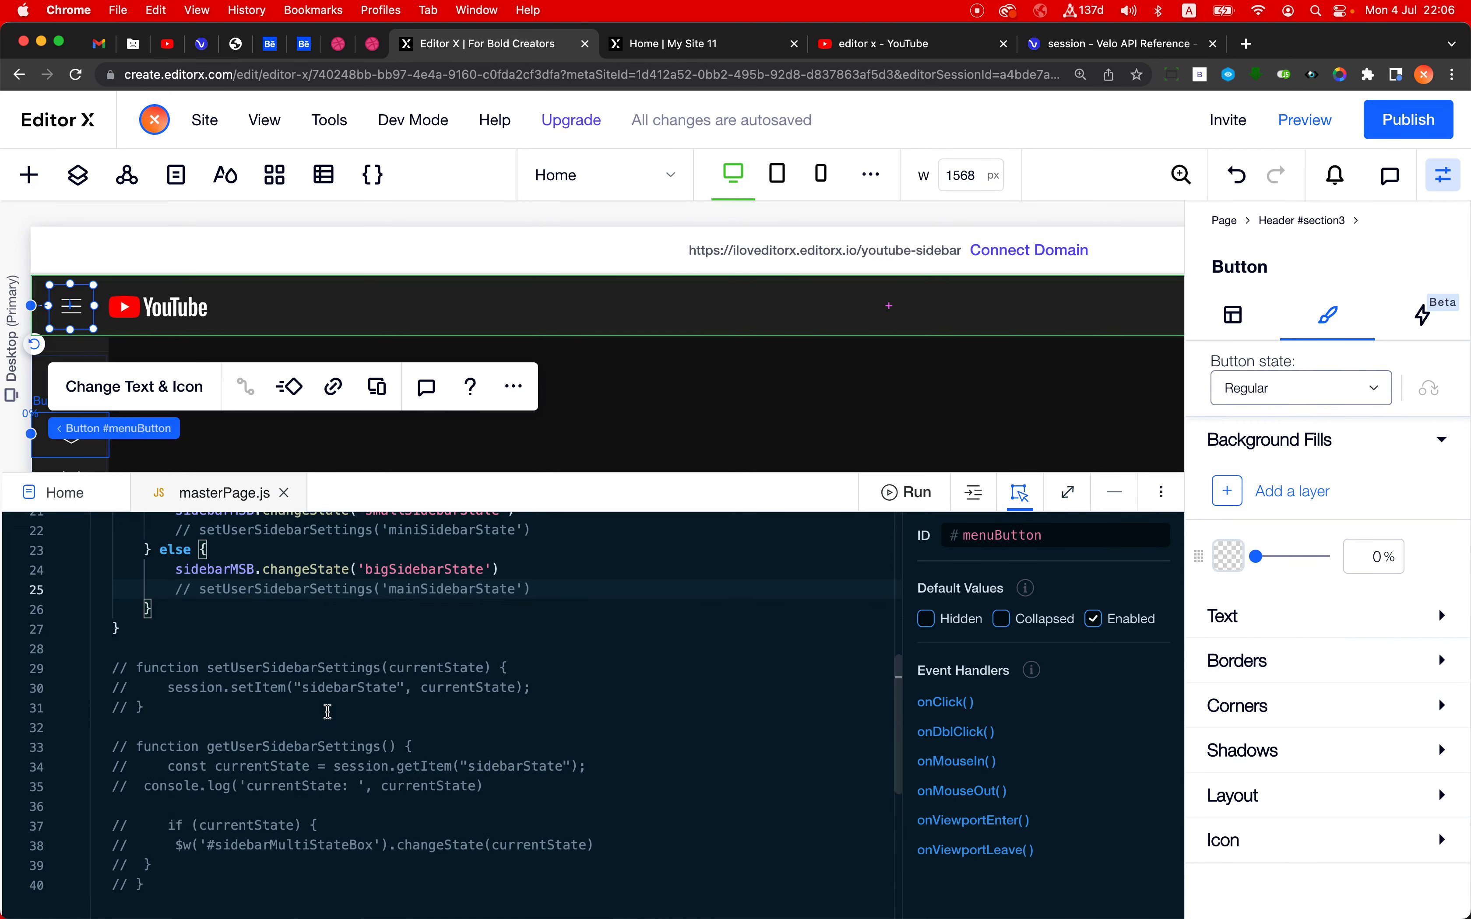
pyautogui.click(170, 705)
pyautogui.moveTo(167, 667); pyautogui.dragTo(199, 706)
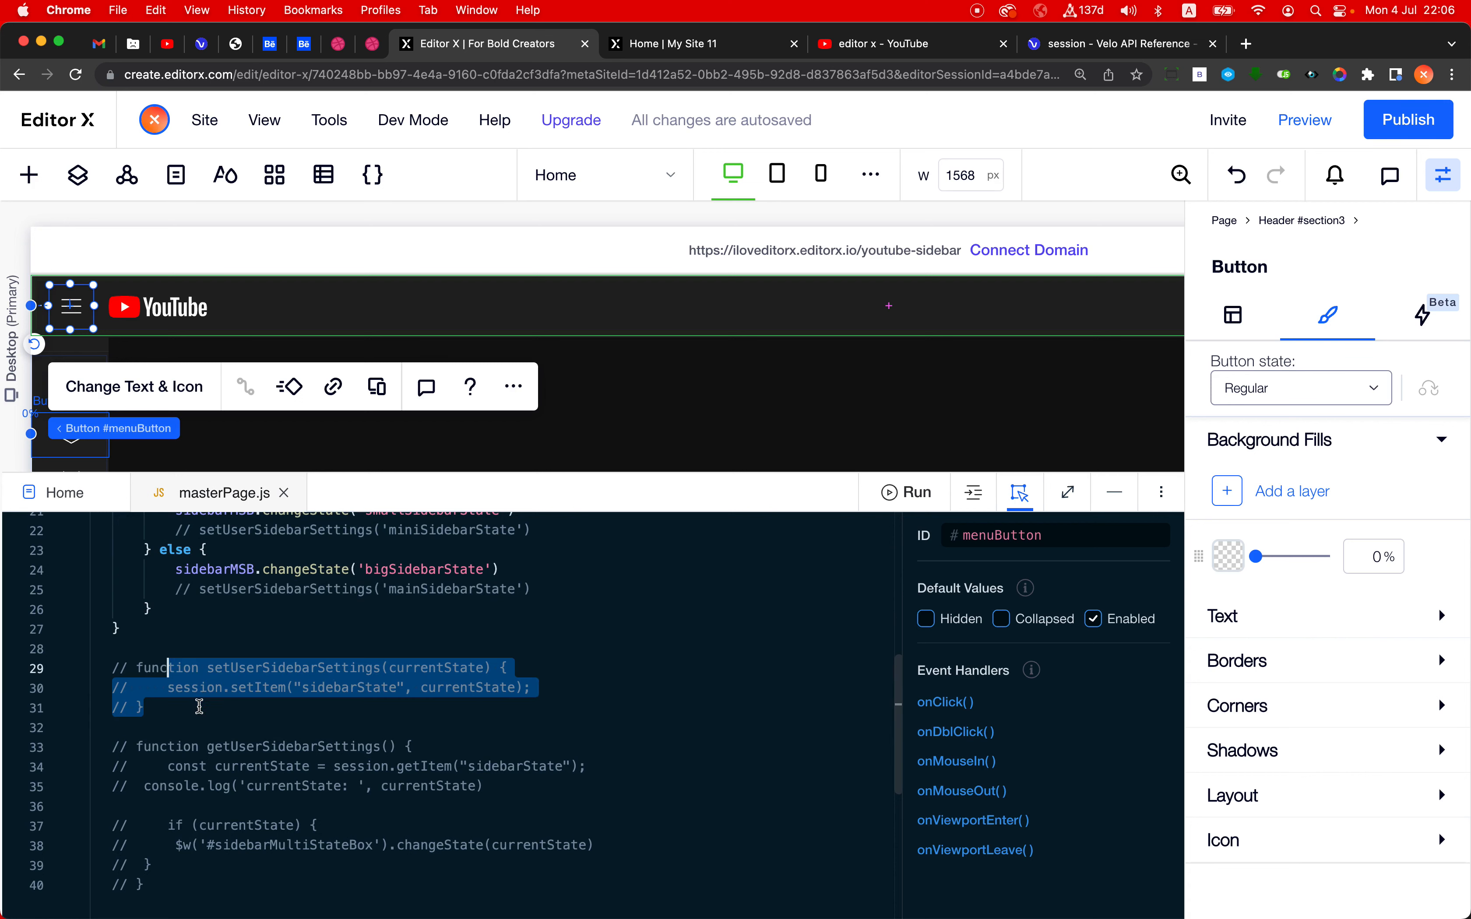
pyautogui.press('super+slash')
pyautogui.click(421, 727)
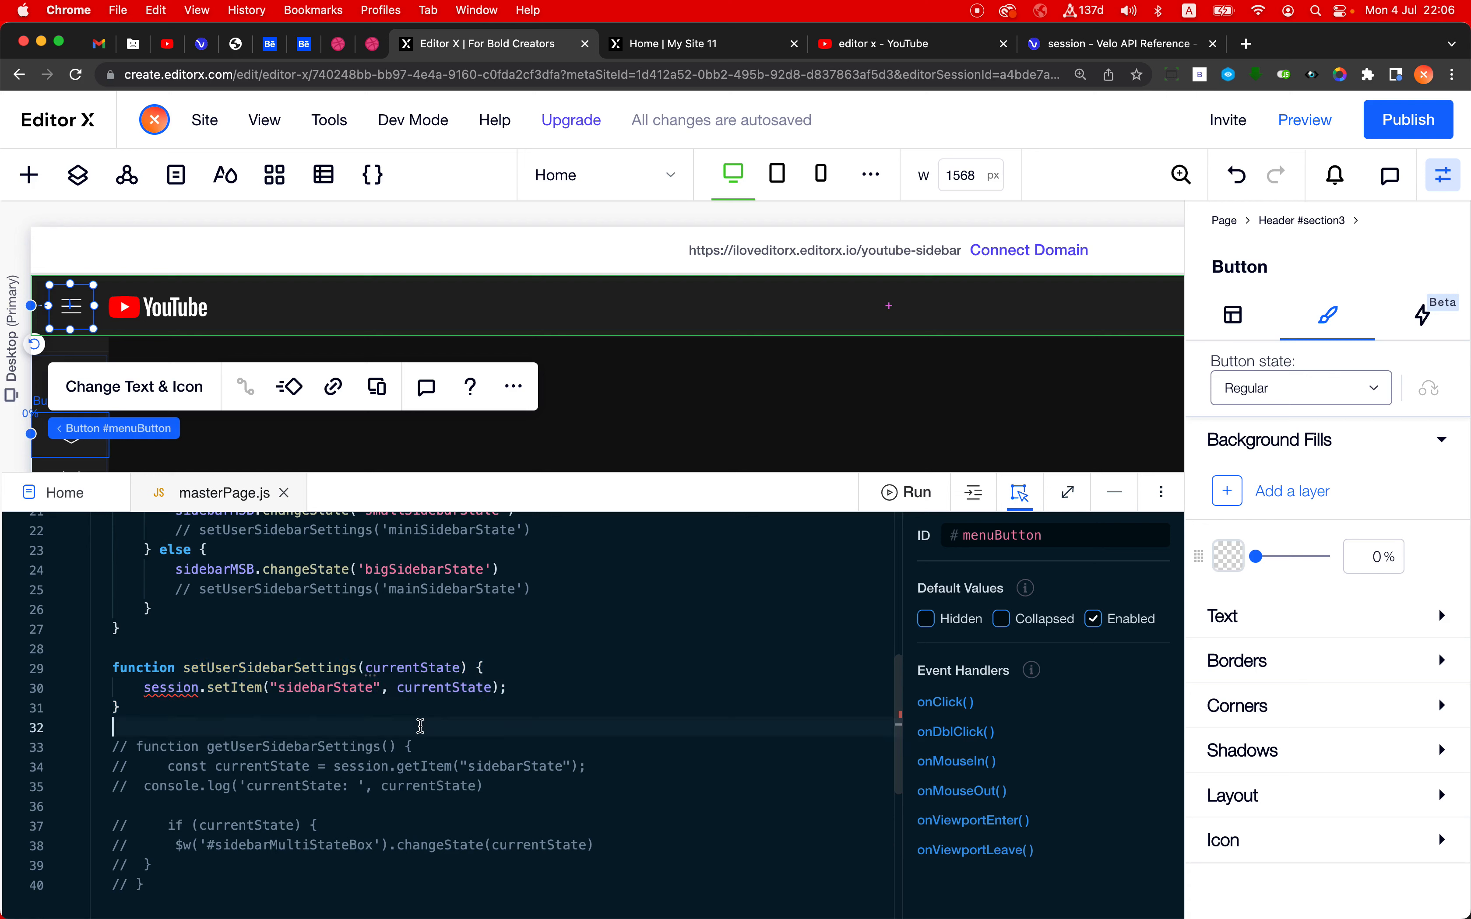
# - Uncomment the import of session from 'wix-storage' on the first line of masterPage.js
pyautogui.scroll(10, 421, 727)
pyautogui.click(428, 529)
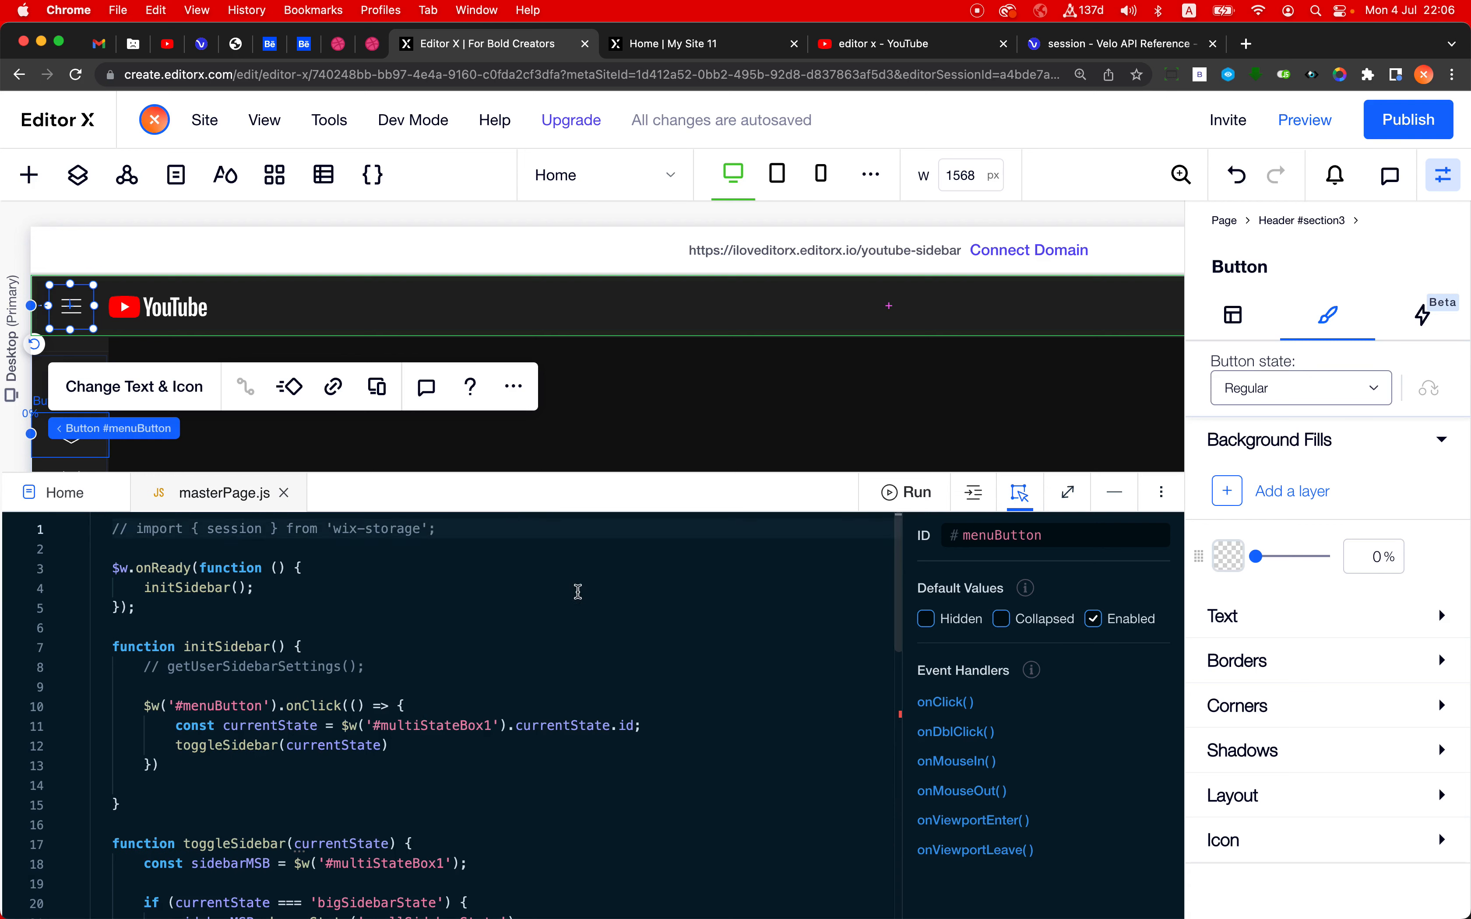
pyautogui.press('super+slash')
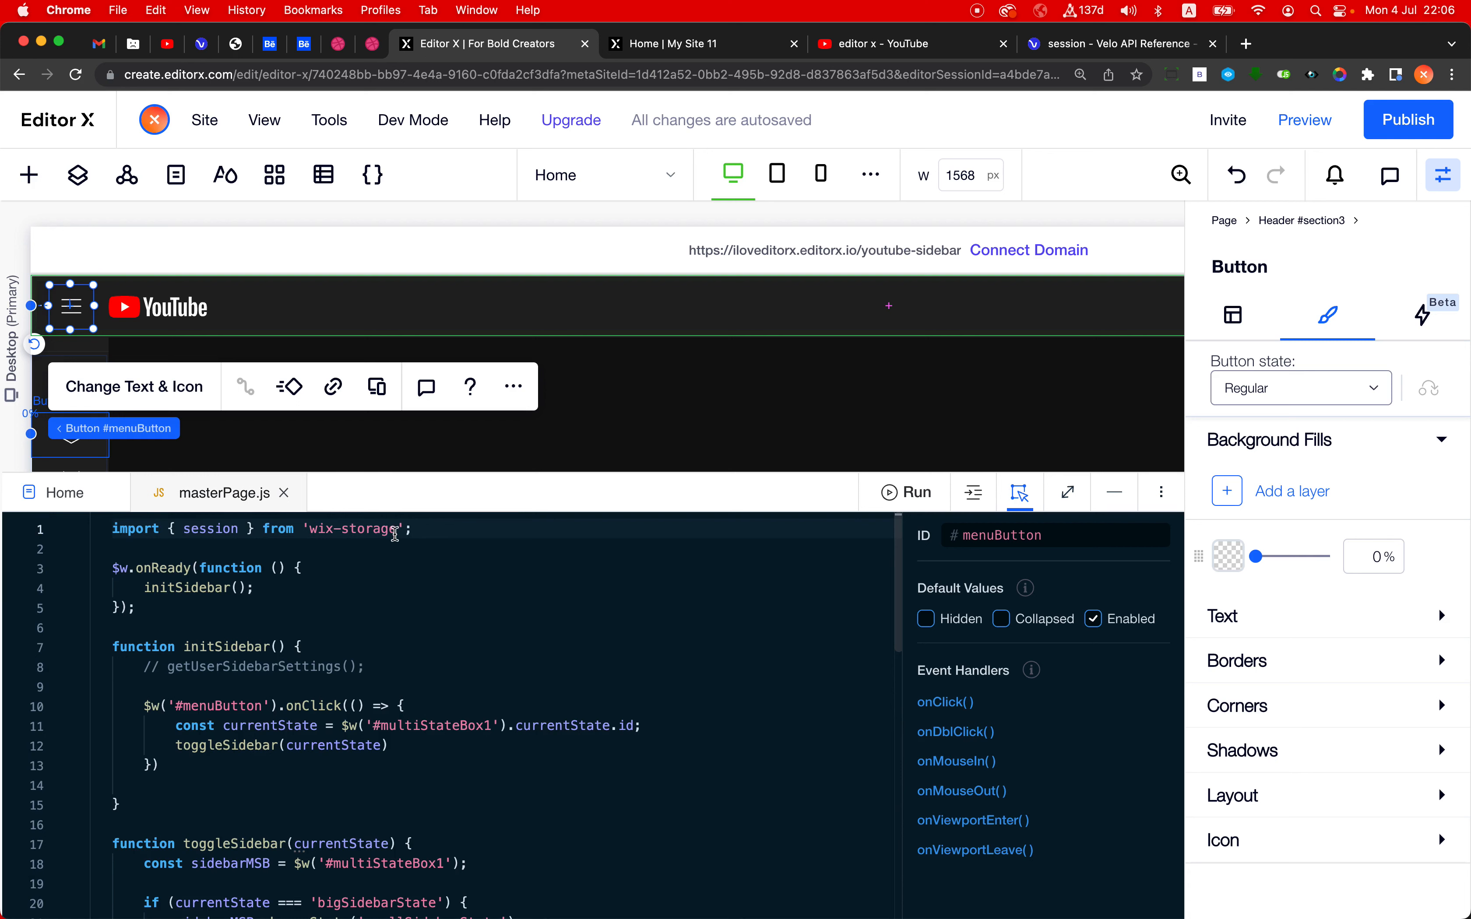
# - Examine the setUserSidebarSettings function, including its name, the session.setItem call and the "sidebarState" key
pyautogui.scroll(-10, 385, 614)
pyautogui.scroll(4, 386, 615)
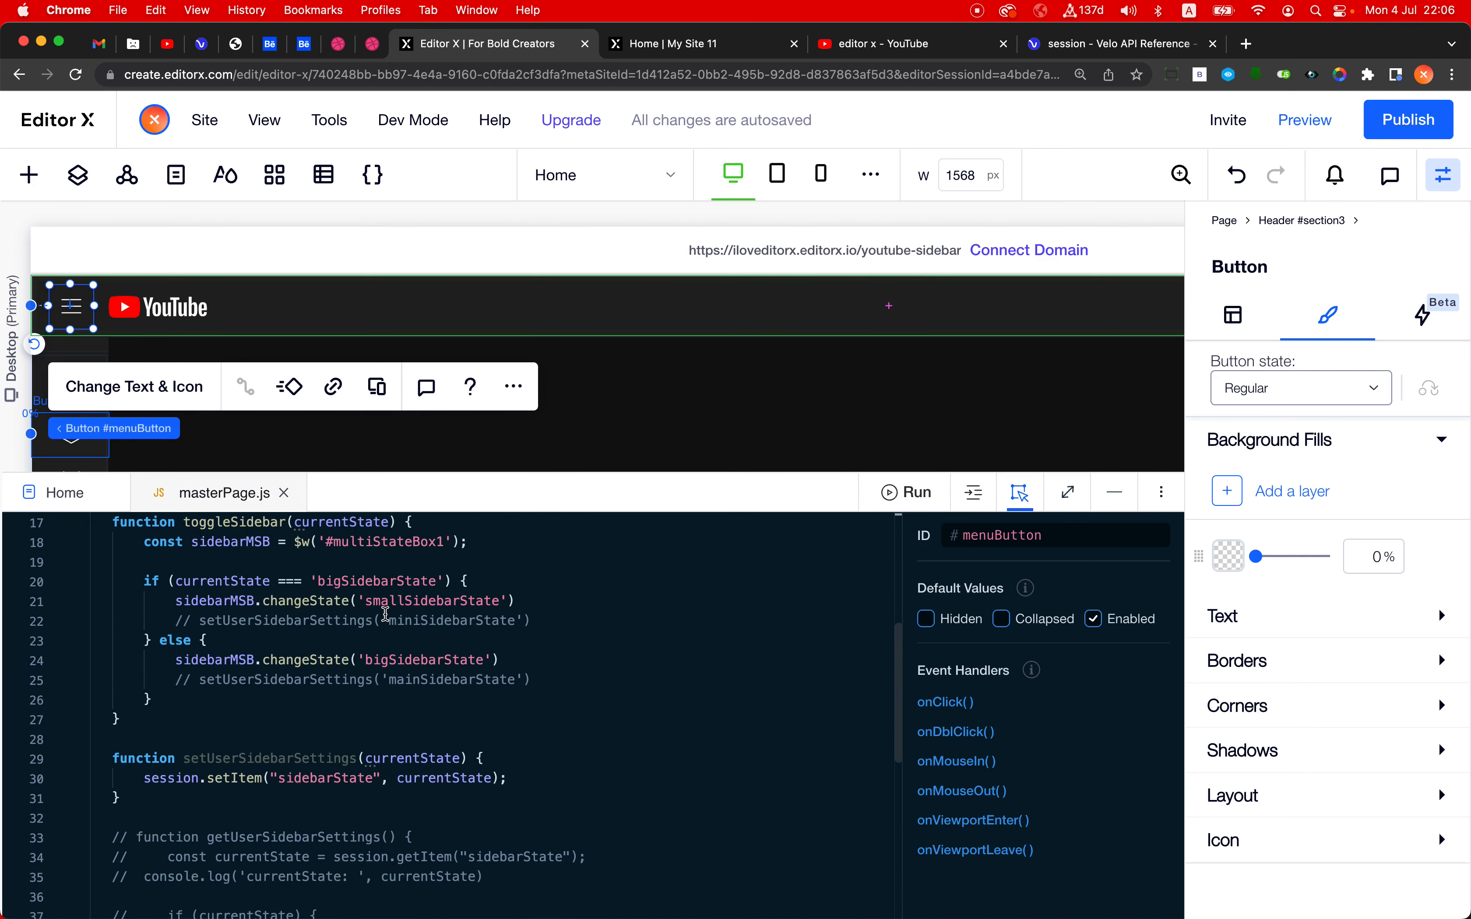
pyautogui.doubleClick(188, 759)
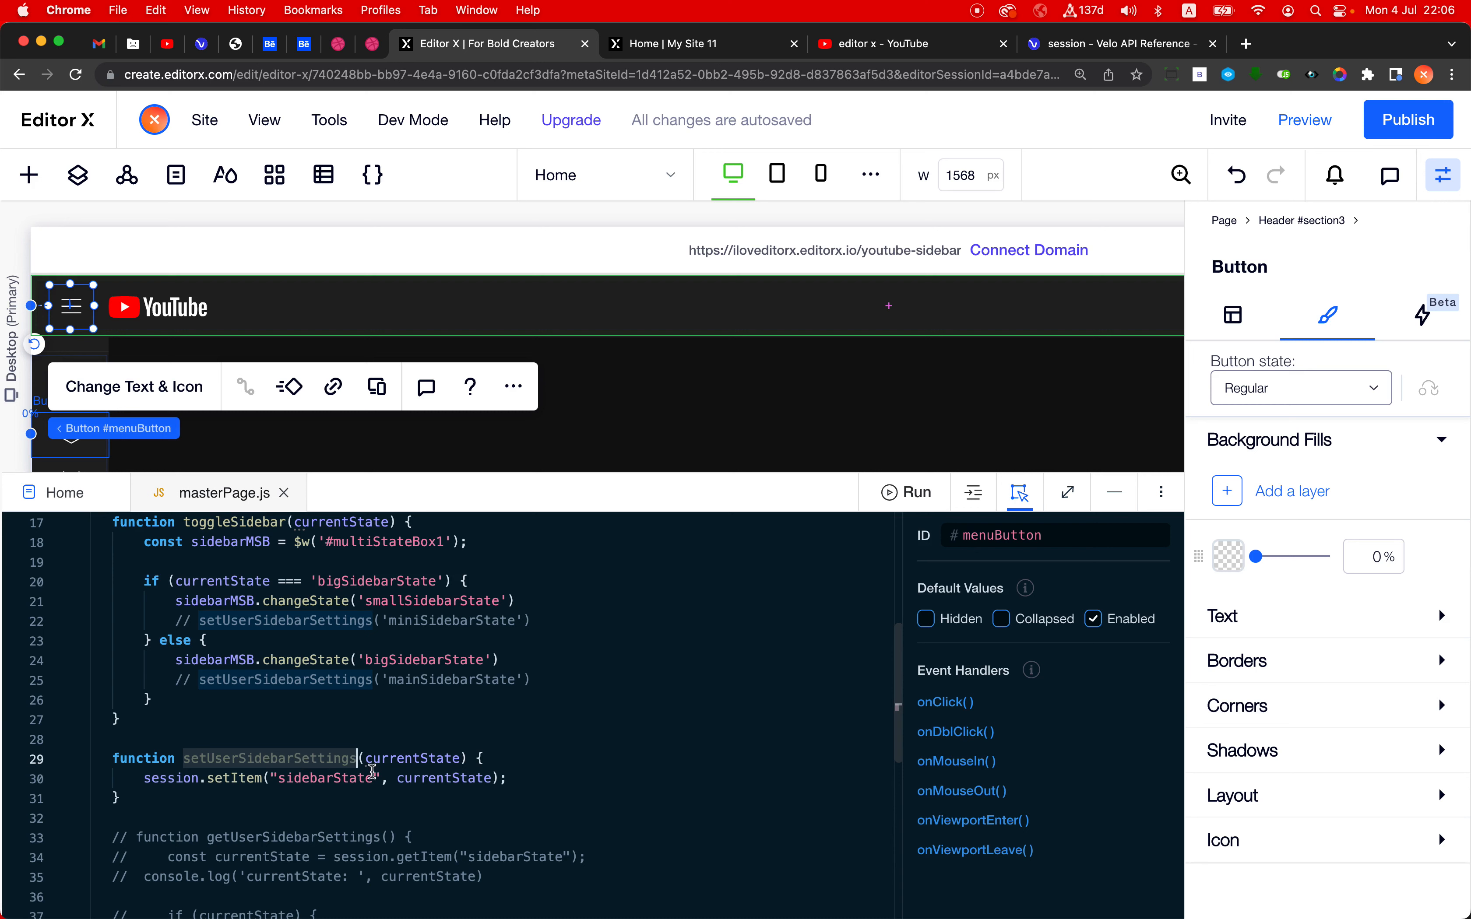
pyautogui.click(171, 778)
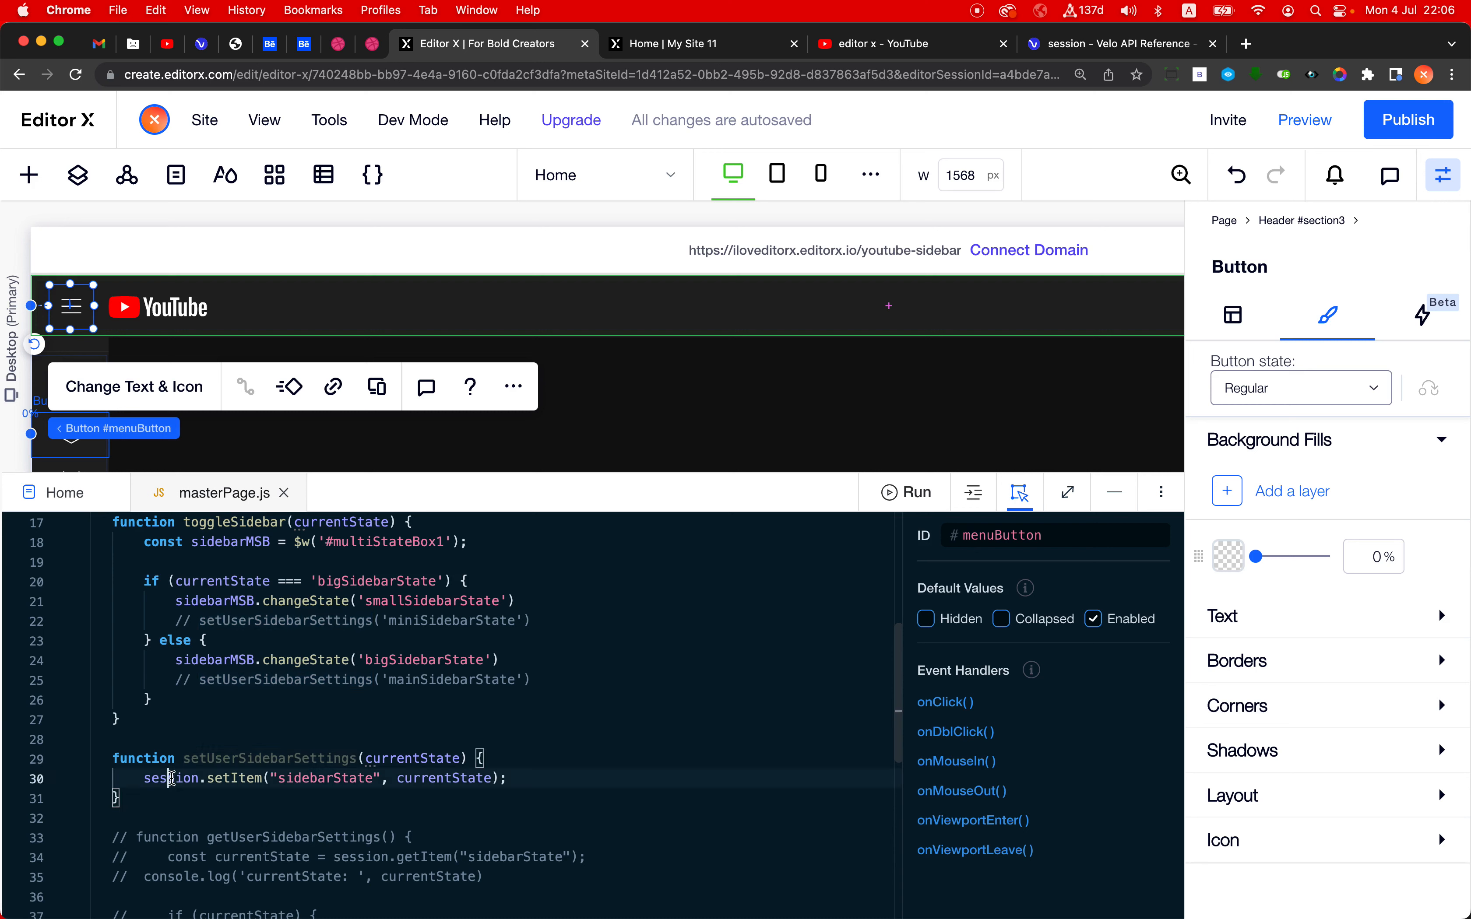
pyautogui.doubleClick(222, 778)
pyautogui.doubleClick(296, 779)
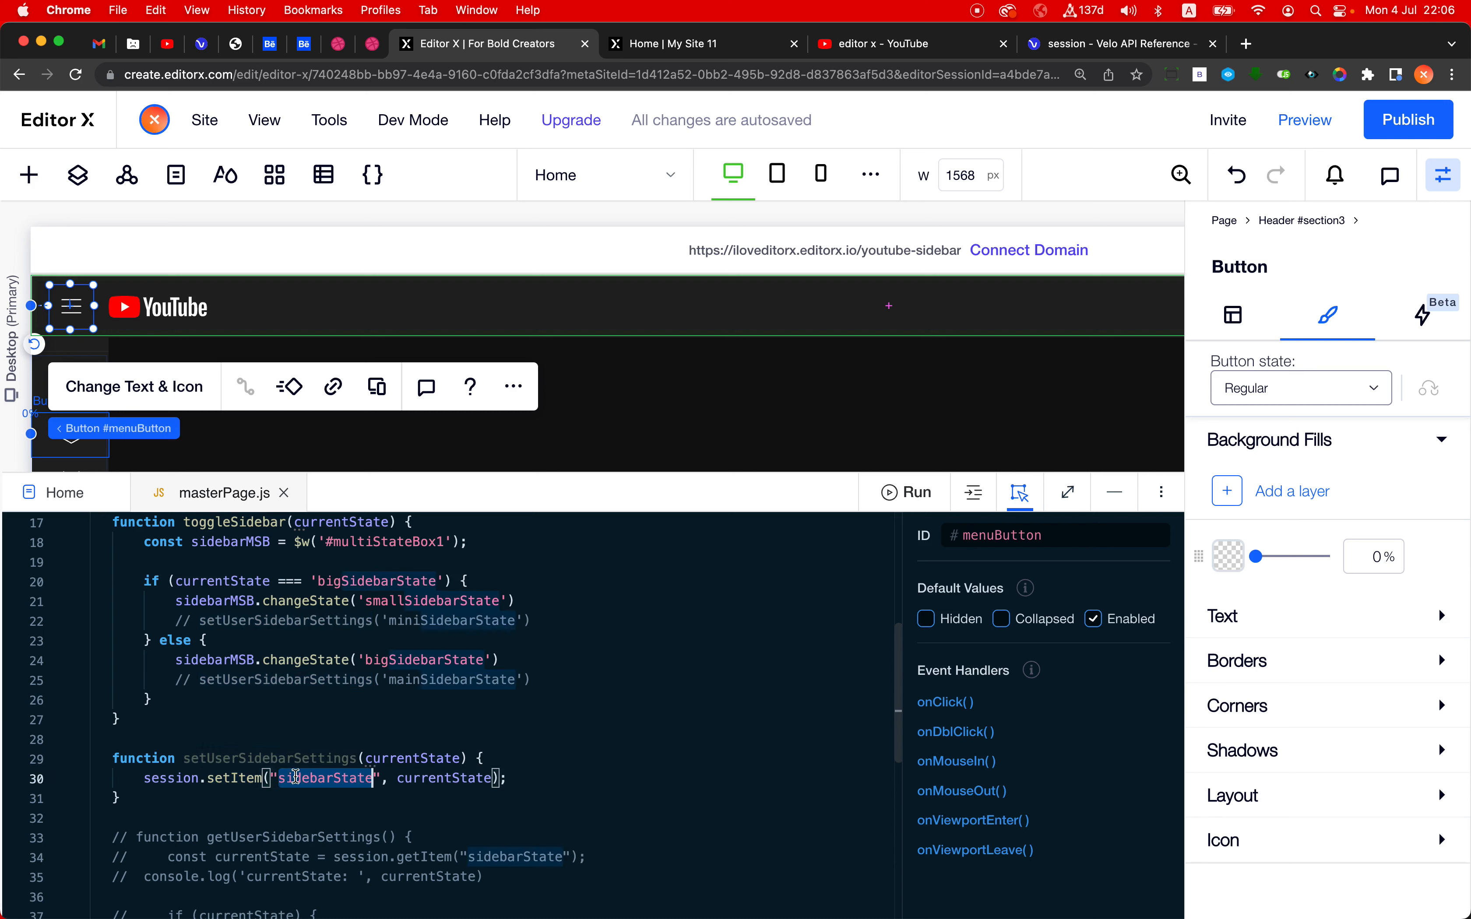
# - Uncomment both setUserSidebarSettings calls in the if and else branches of the toggleSidebar function
pyautogui.doubleClick(424, 779)
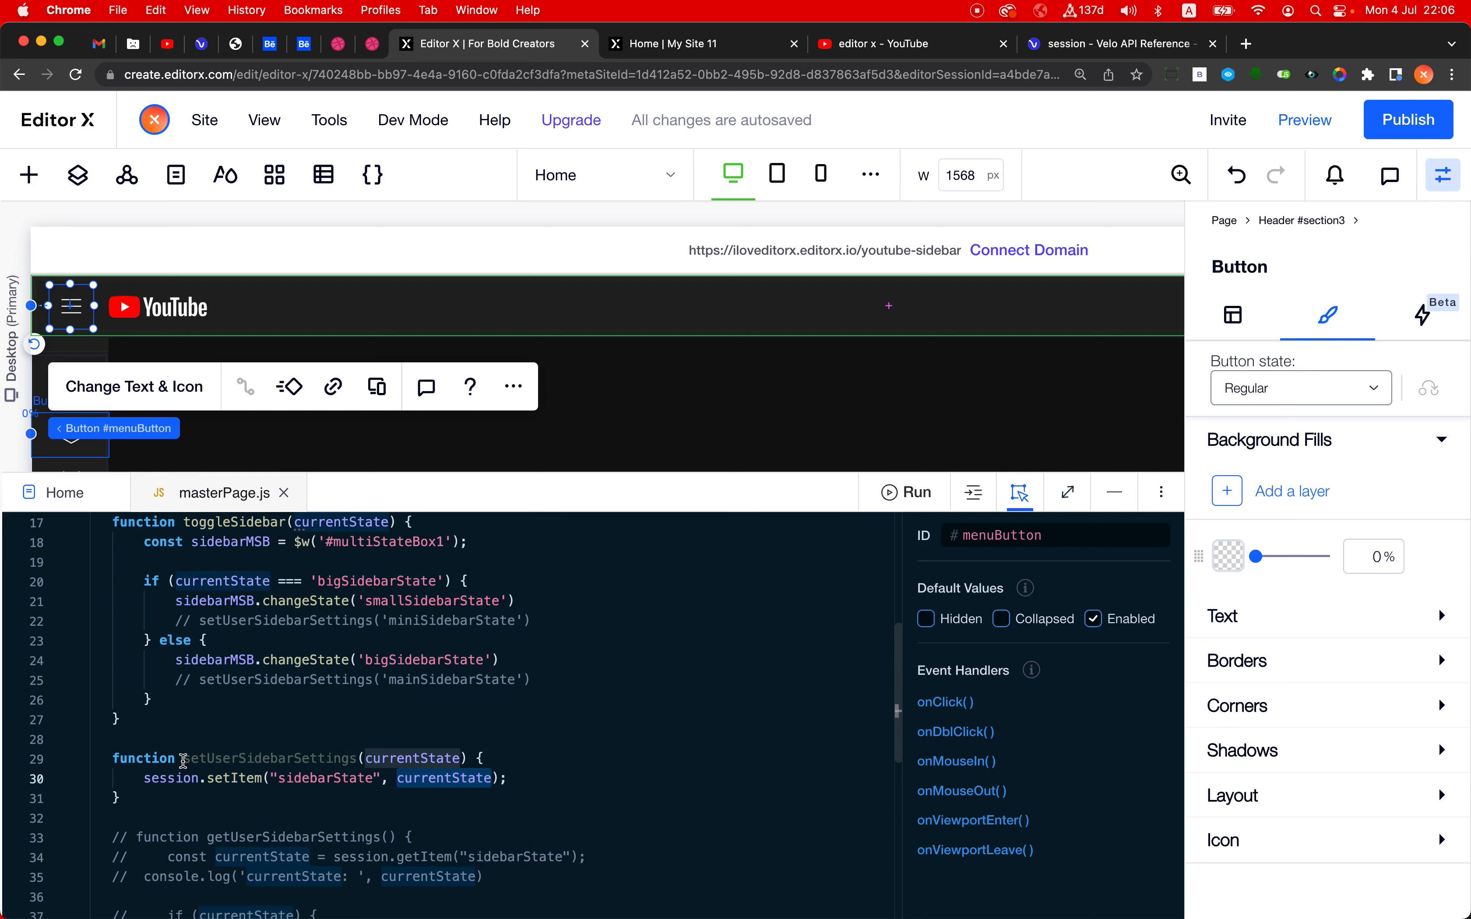
pyautogui.moveTo(183, 762); pyautogui.dragTo(465, 761)
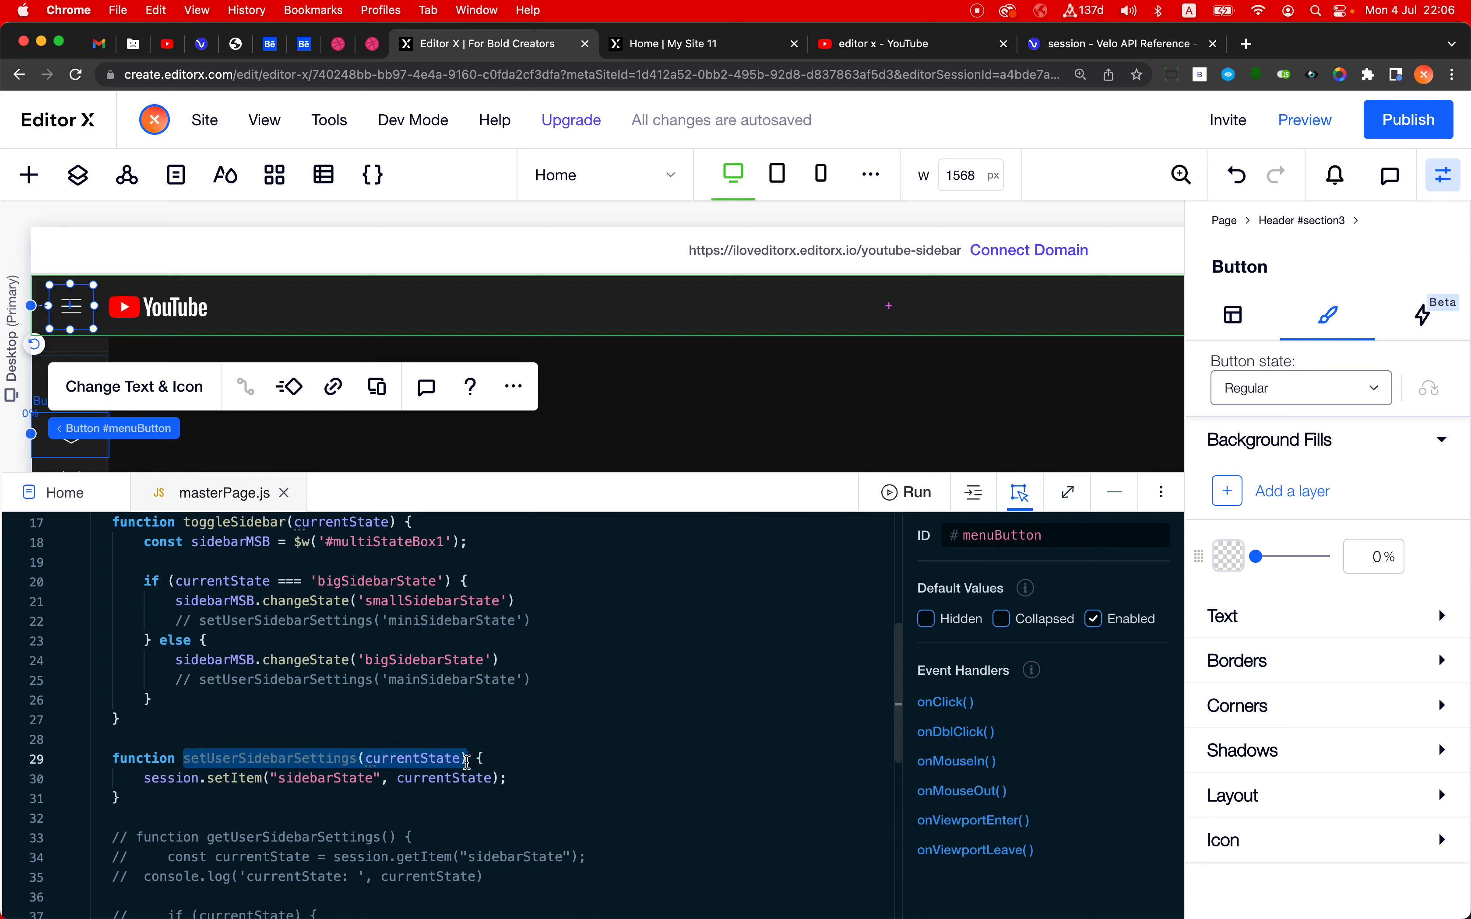
pyautogui.scroll(1, 460, 788)
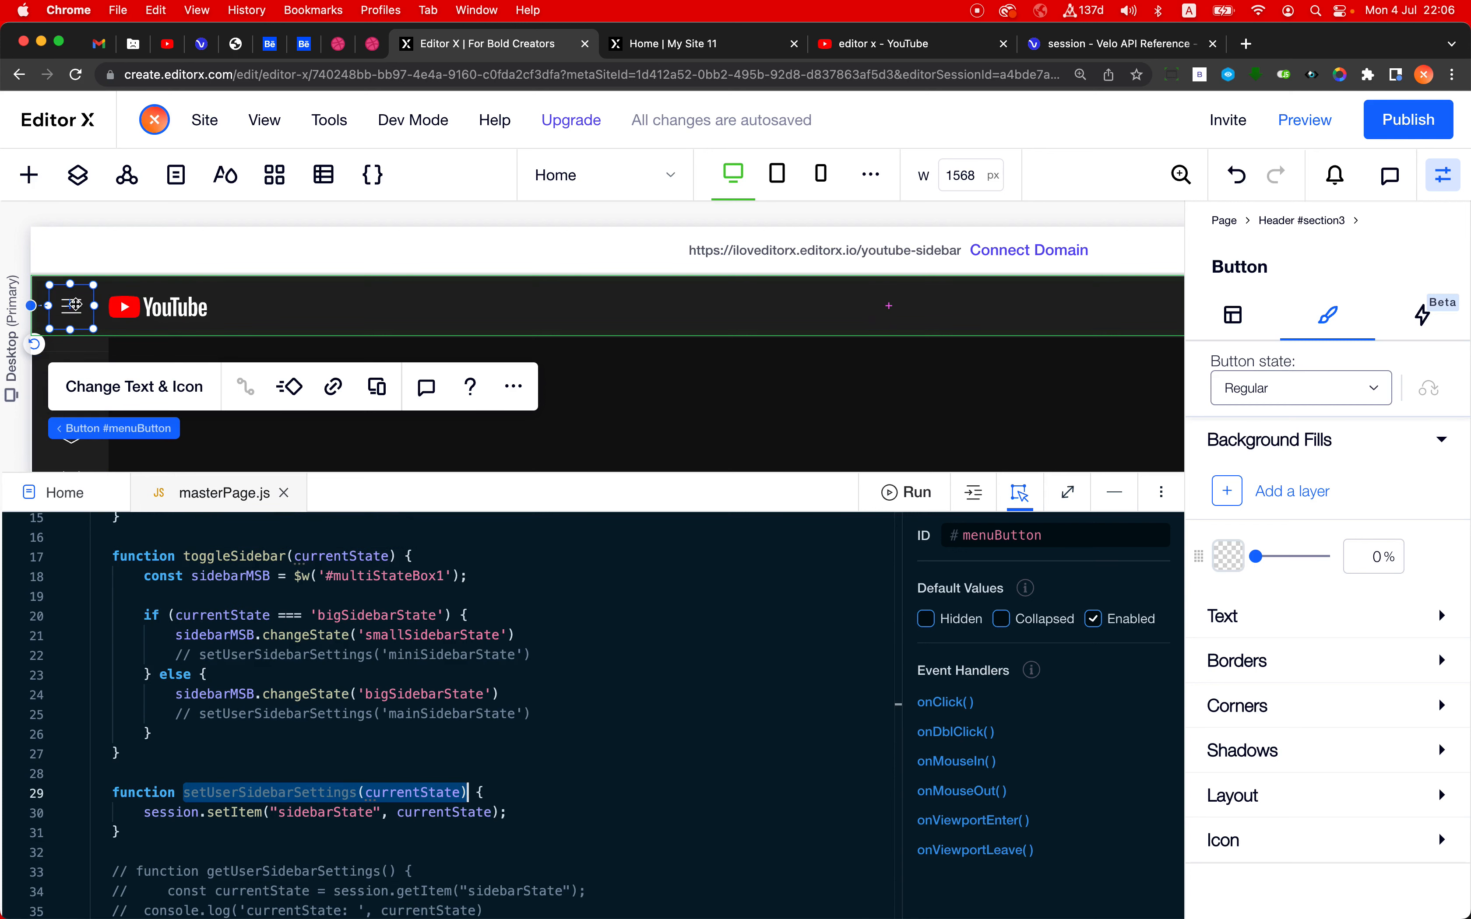
pyautogui.click(561, 660)
pyautogui.press('super+slash')
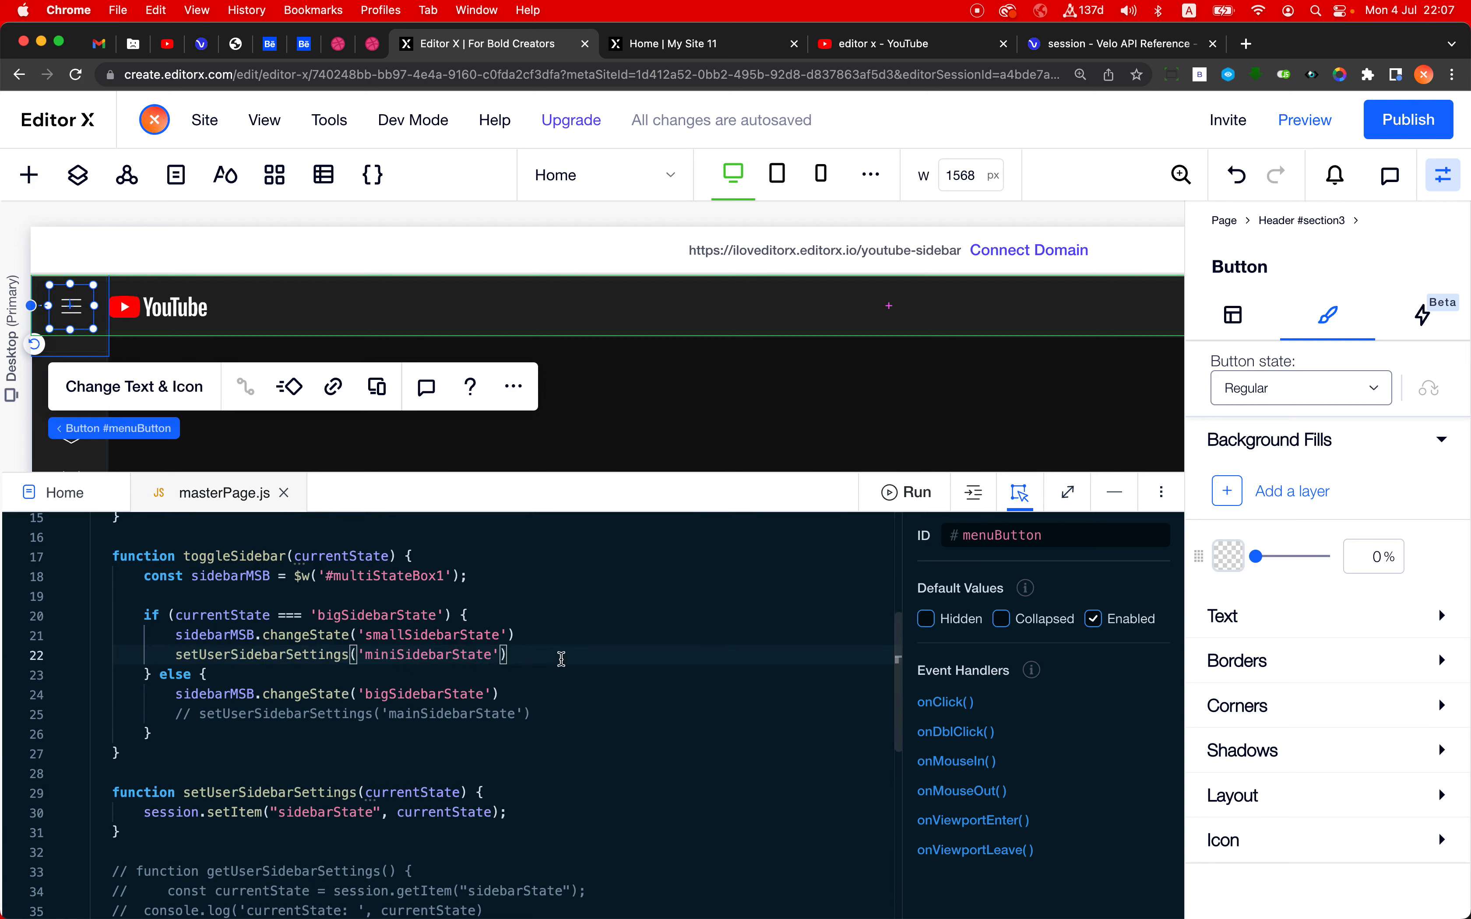
pyautogui.click(543, 715)
pyautogui.press('super+slash')
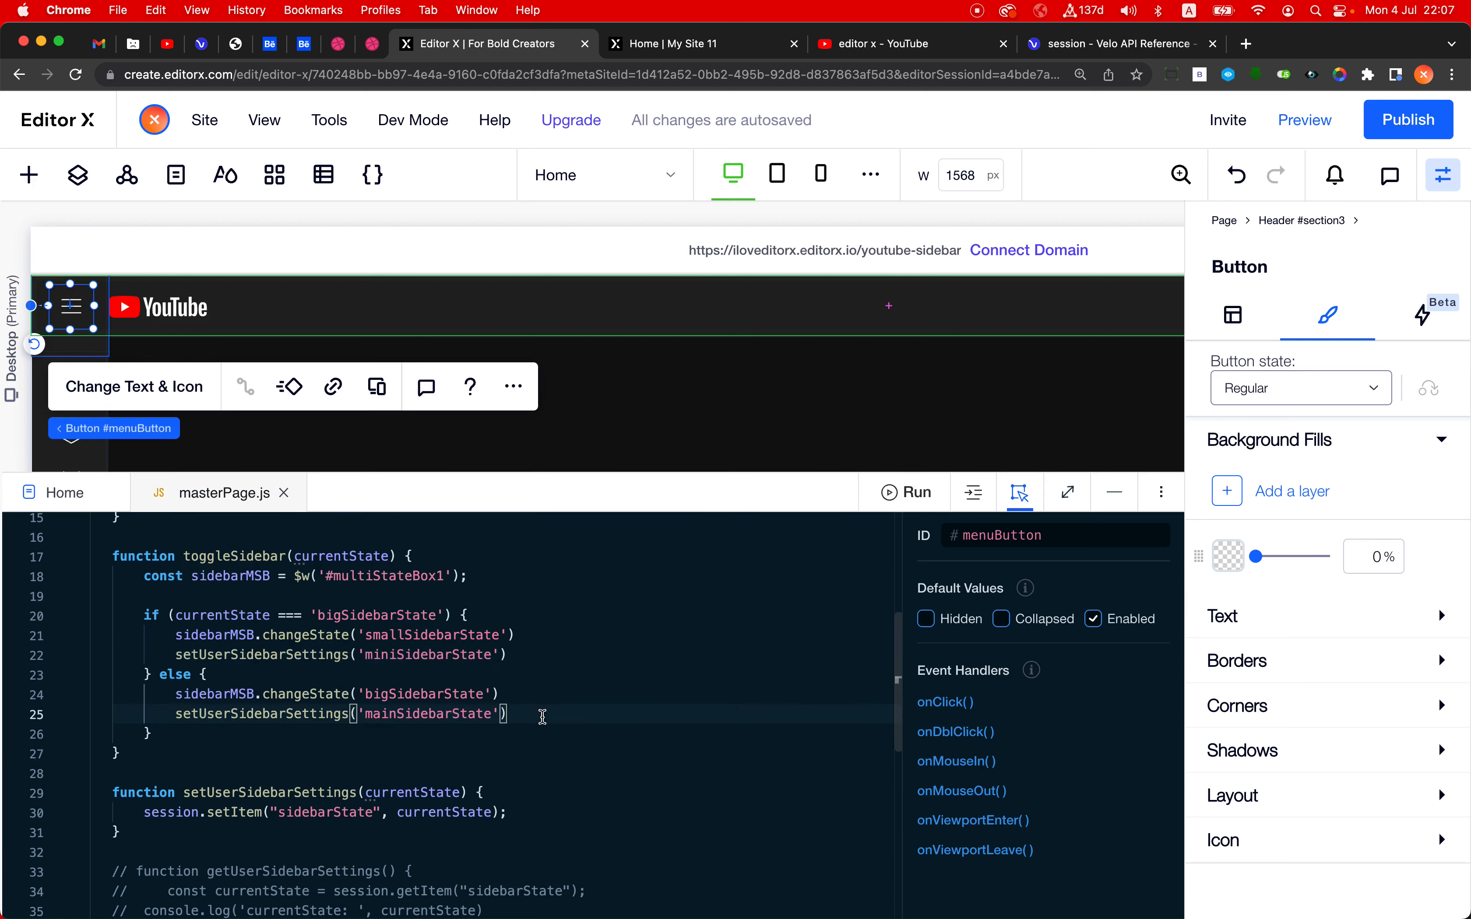
# - Set the setUserSidebarSettings arguments to 'smallSidebarState' in the if branch and 'bigSidebarState' in the else branch, matching the changeState calls
pyautogui.doubleClick(390, 638)
pyautogui.press('super+c')
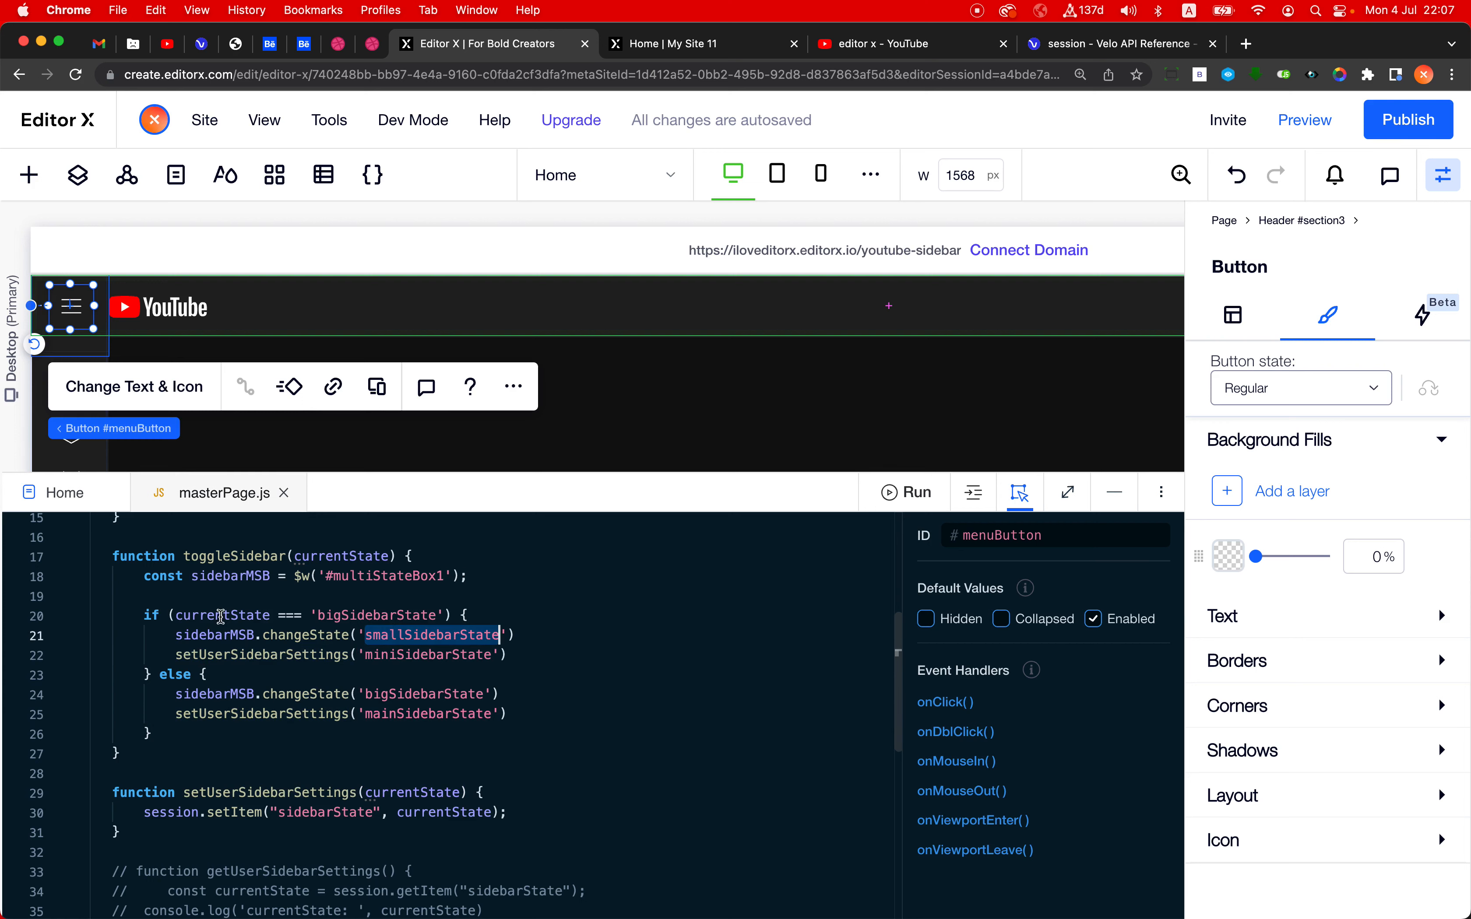
pyautogui.doubleClick(405, 651)
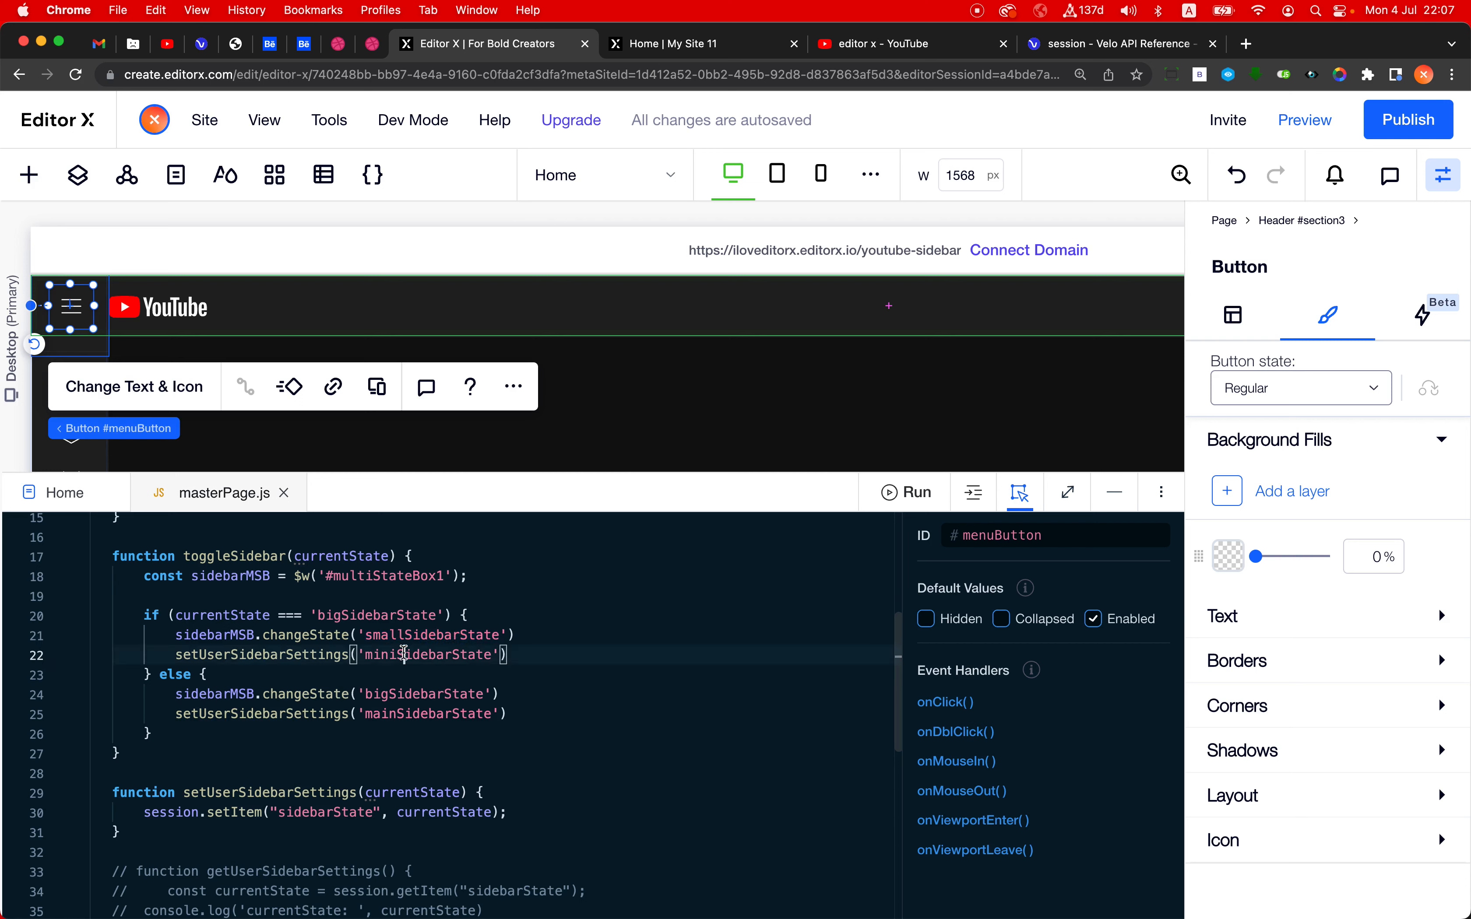
pyautogui.press('super+v')
pyautogui.doubleClick(420, 695)
pyautogui.press('super+c')
pyautogui.doubleClick(408, 714)
pyautogui.press('super+v')
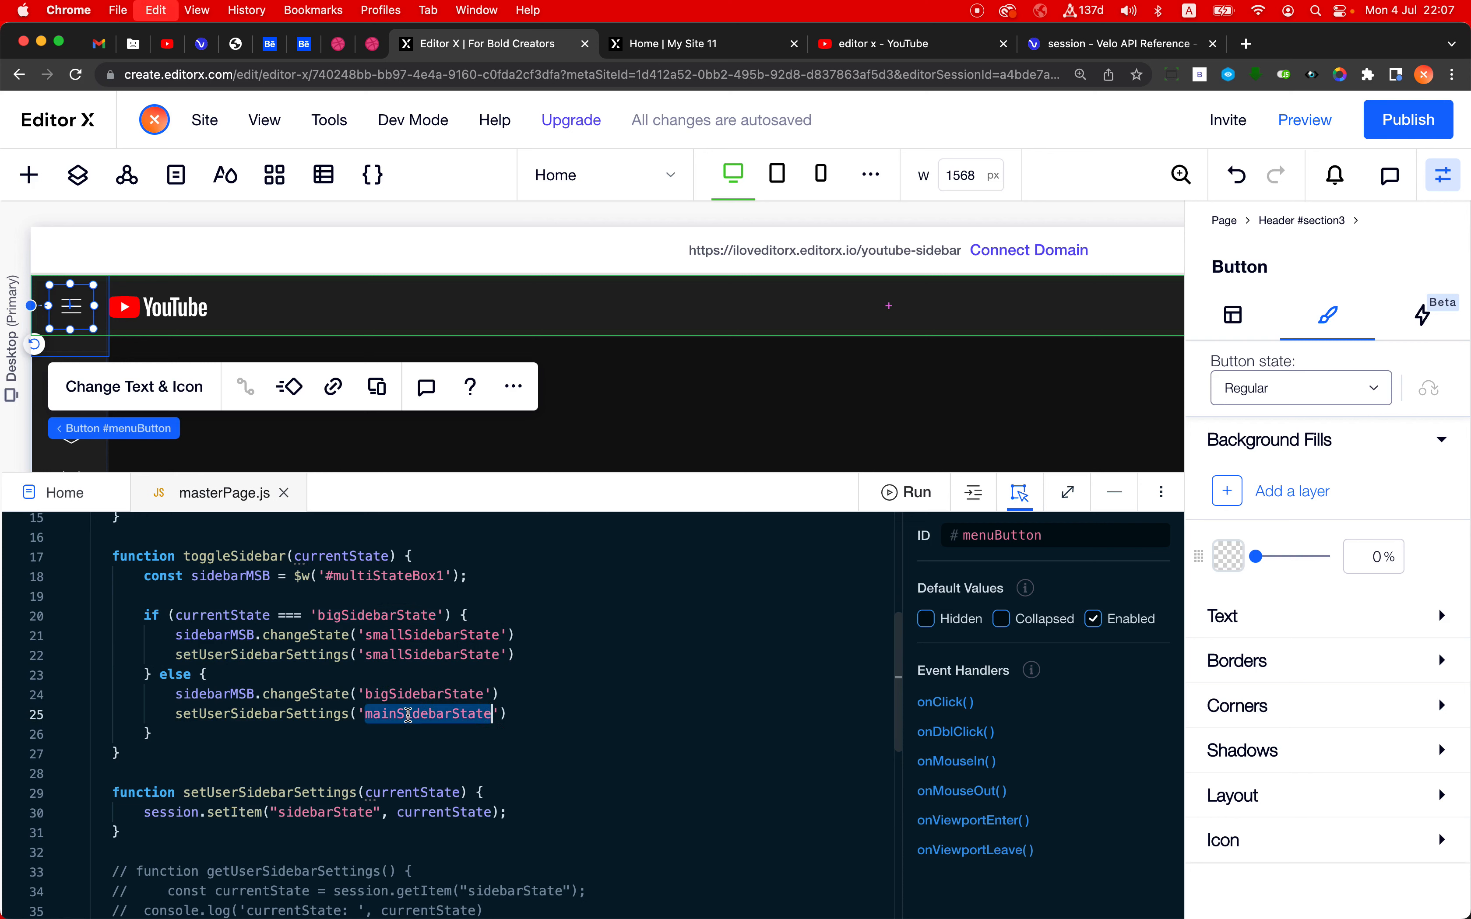
# - Examine how the setUserSidebarSettings calls in toggleSidebar lead to the session.setItem line that stores the sidebar state
pyautogui.doubleClick(268, 713)
pyautogui.scroll(-3, 268, 713)
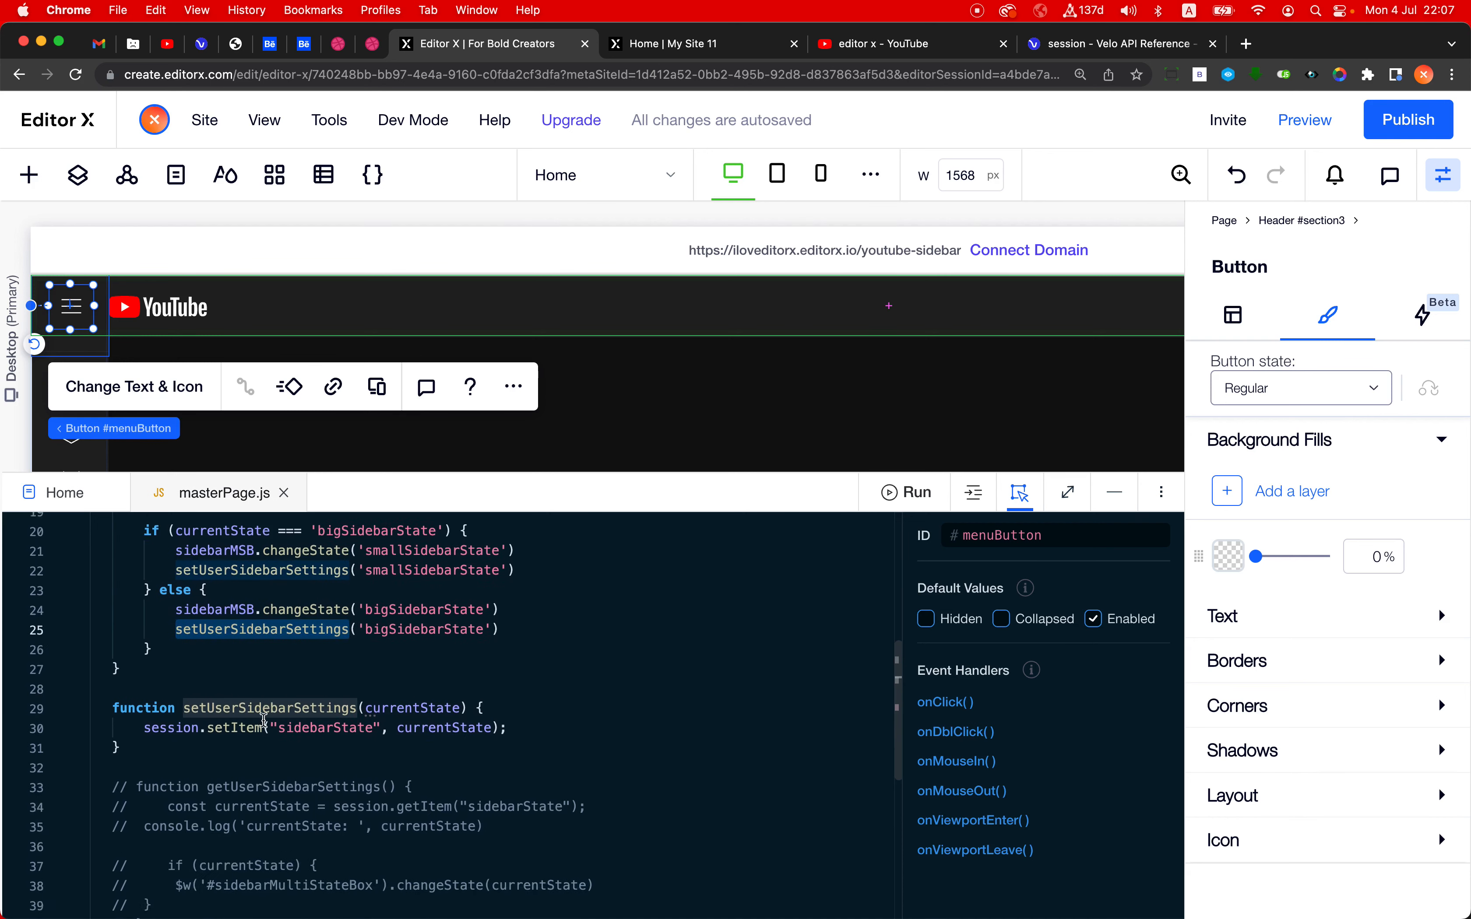
pyautogui.click(267, 733)
pyautogui.scroll(-3, 420, 770)
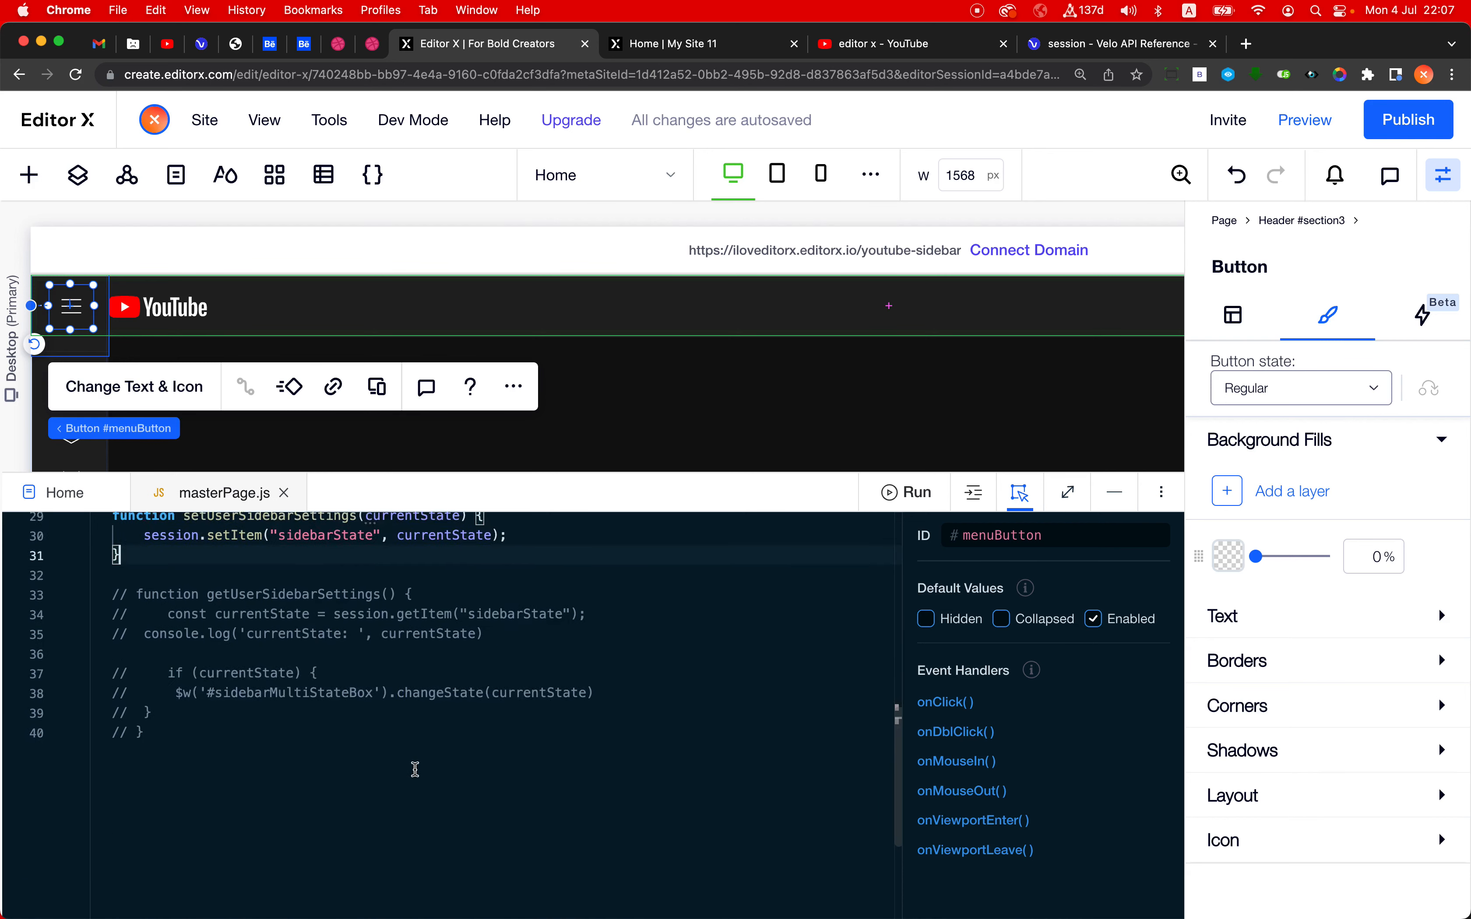
pyautogui.scroll(4, 411, 768)
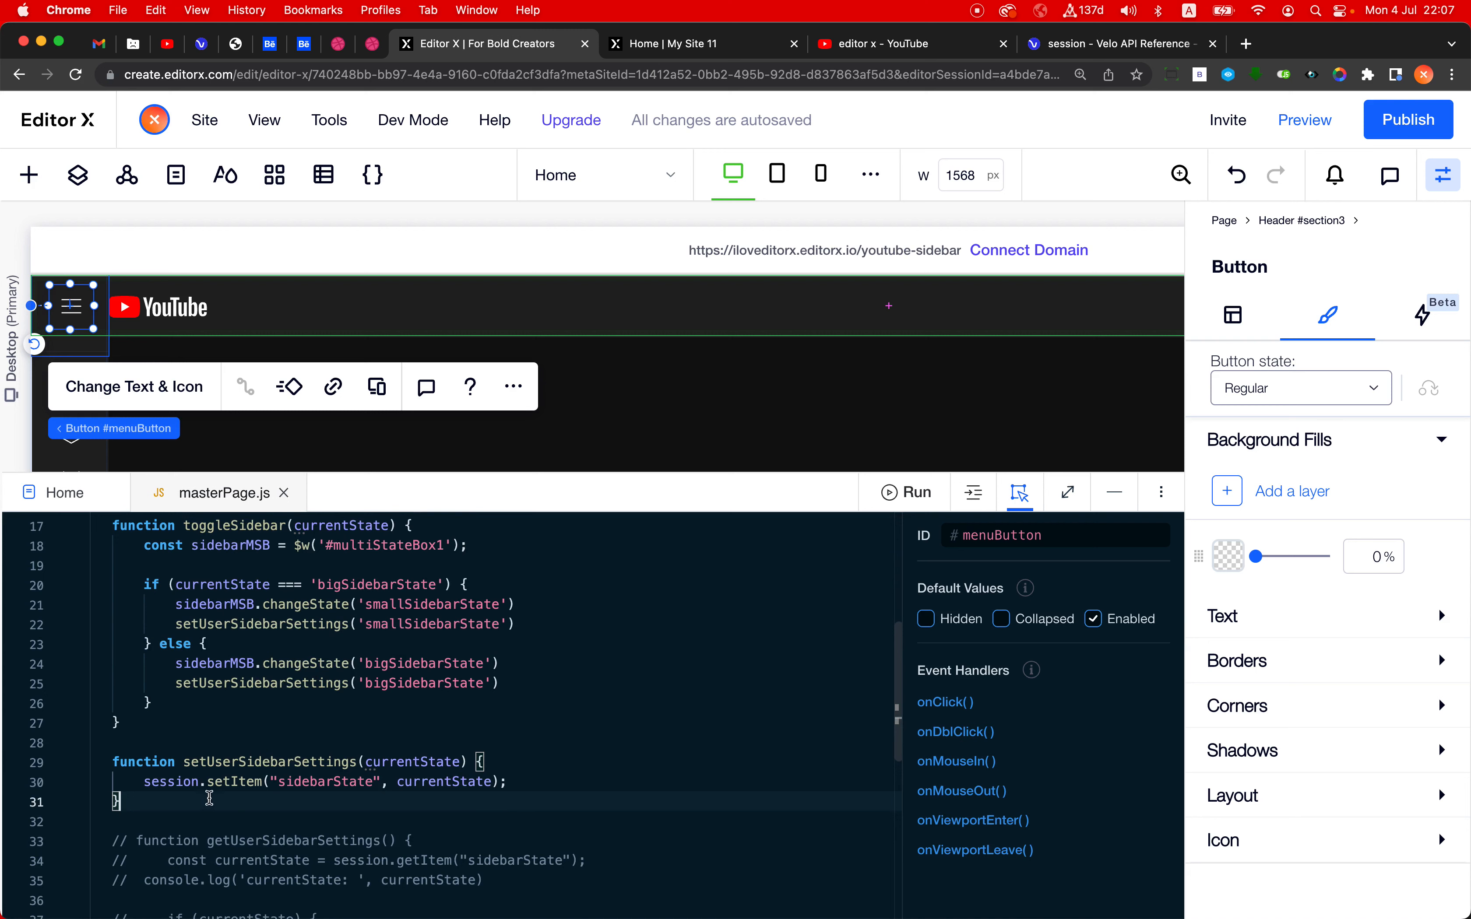
pyautogui.scroll(1, 209, 798)
pyautogui.scroll(-2, 209, 799)
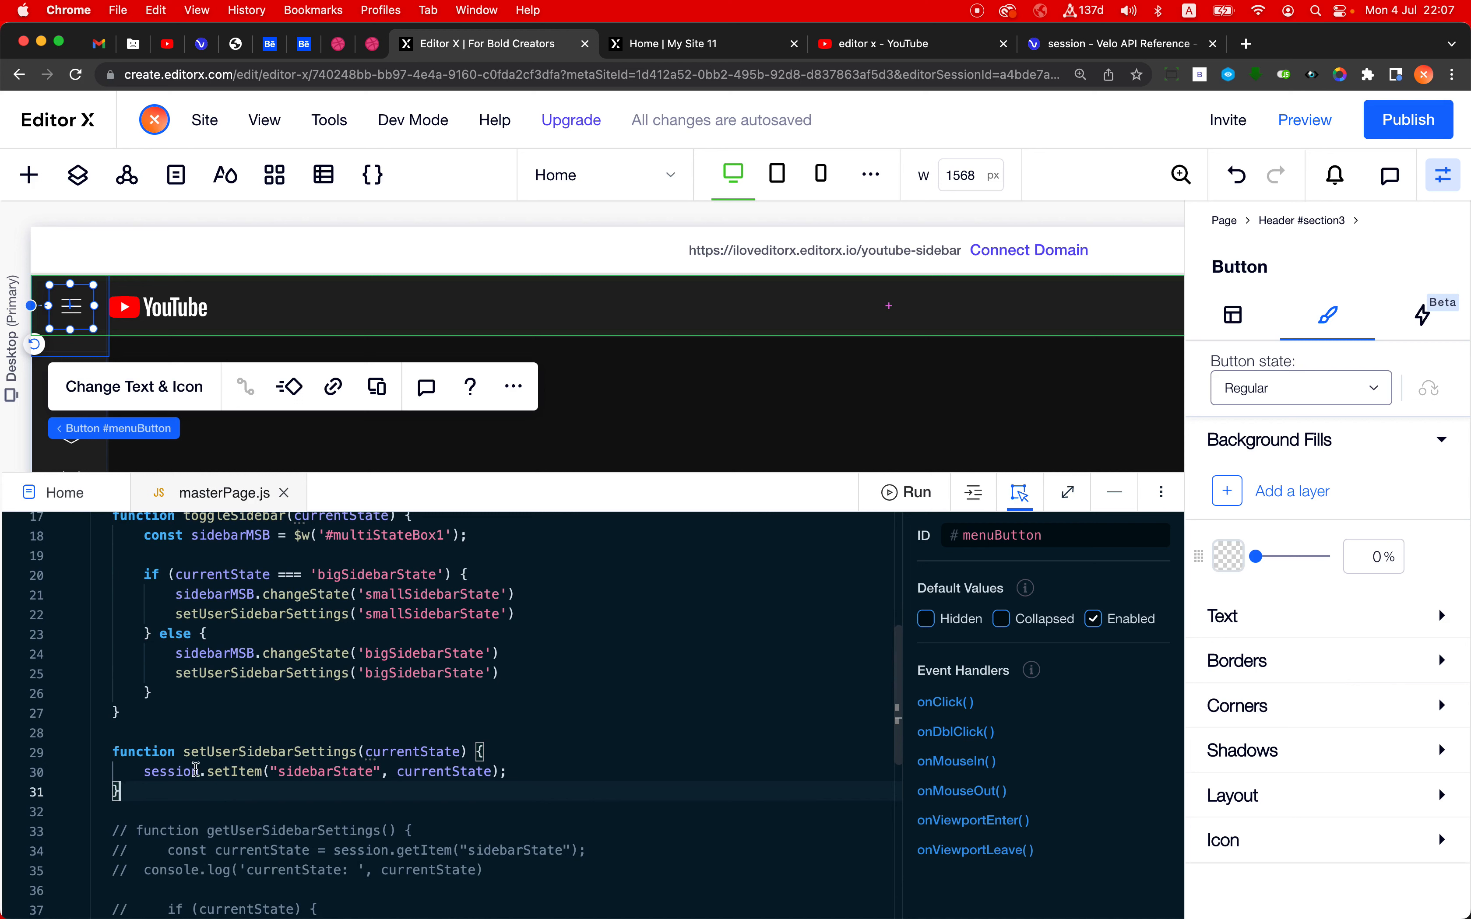
pyautogui.moveTo(149, 770); pyautogui.dragTo(508, 772)
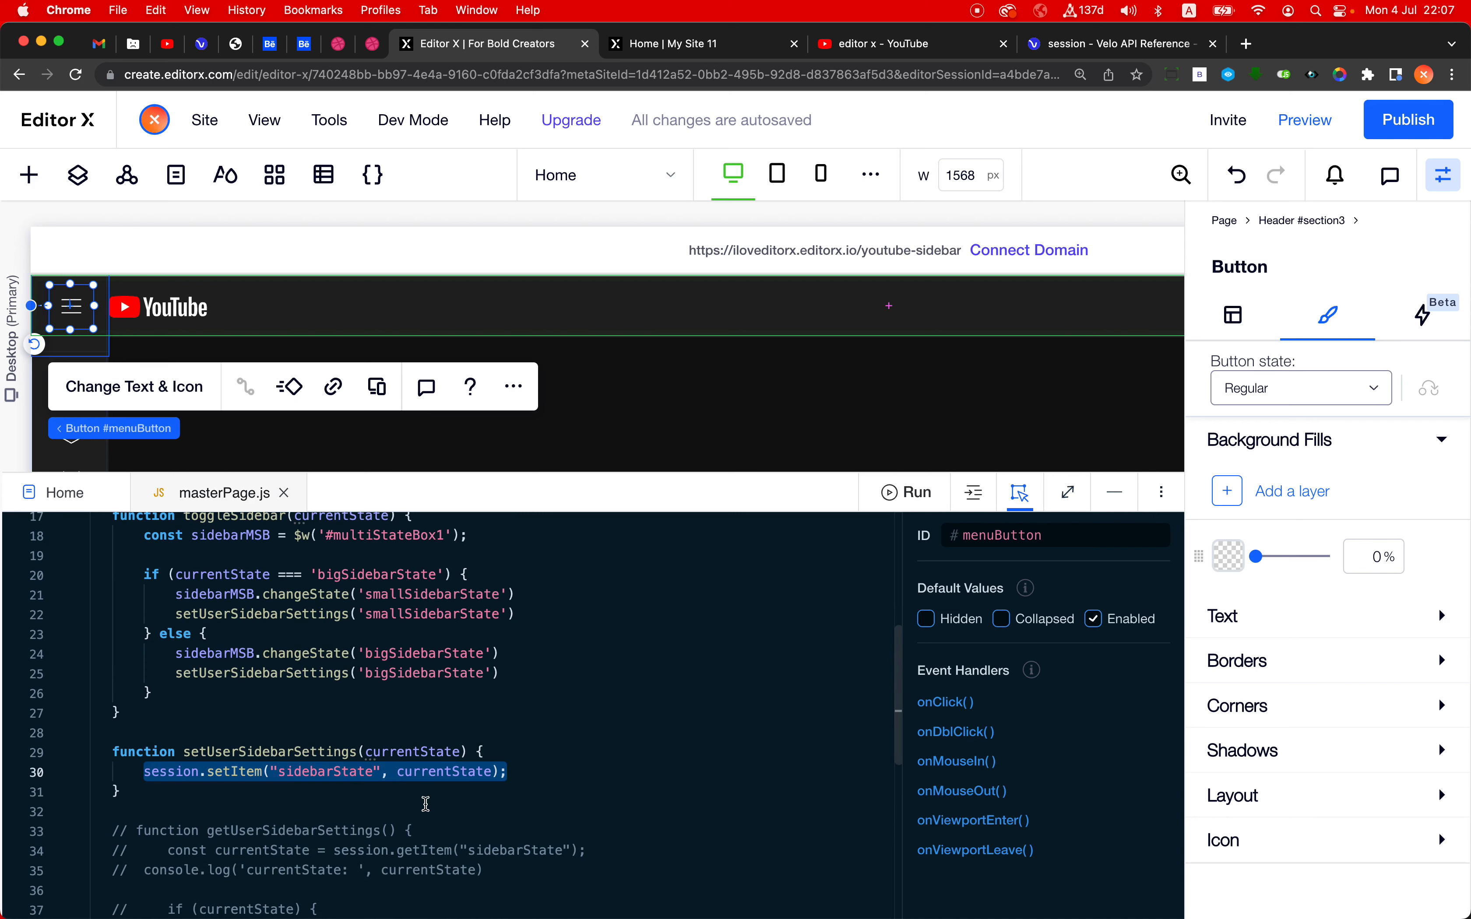
pyautogui.scroll(-3, 426, 804)
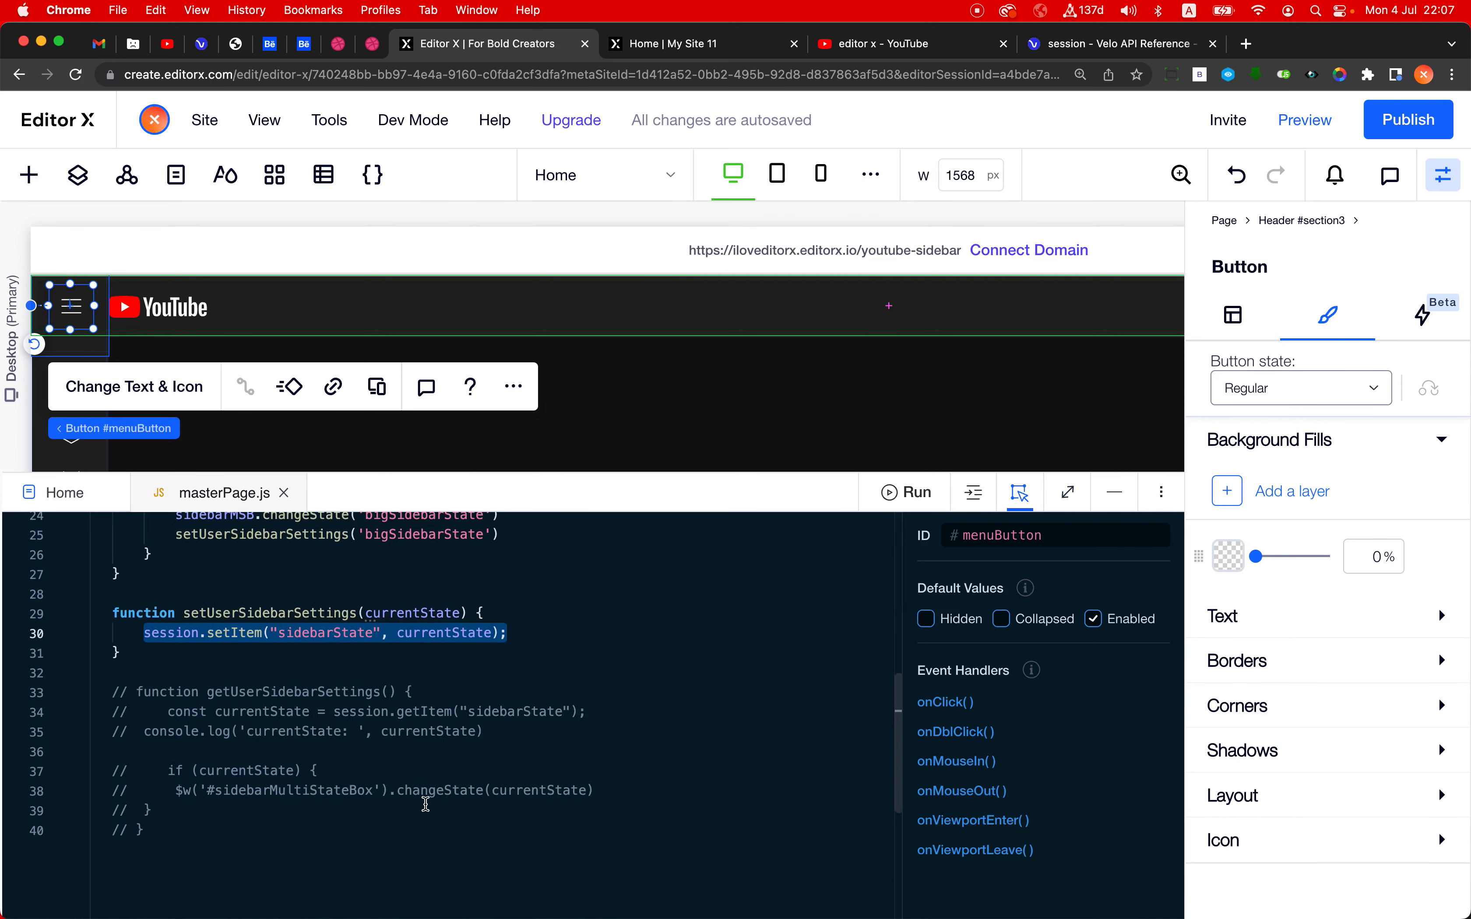
pyautogui.scroll(2, 426, 804)
pyautogui.scroll(-1, 419, 803)
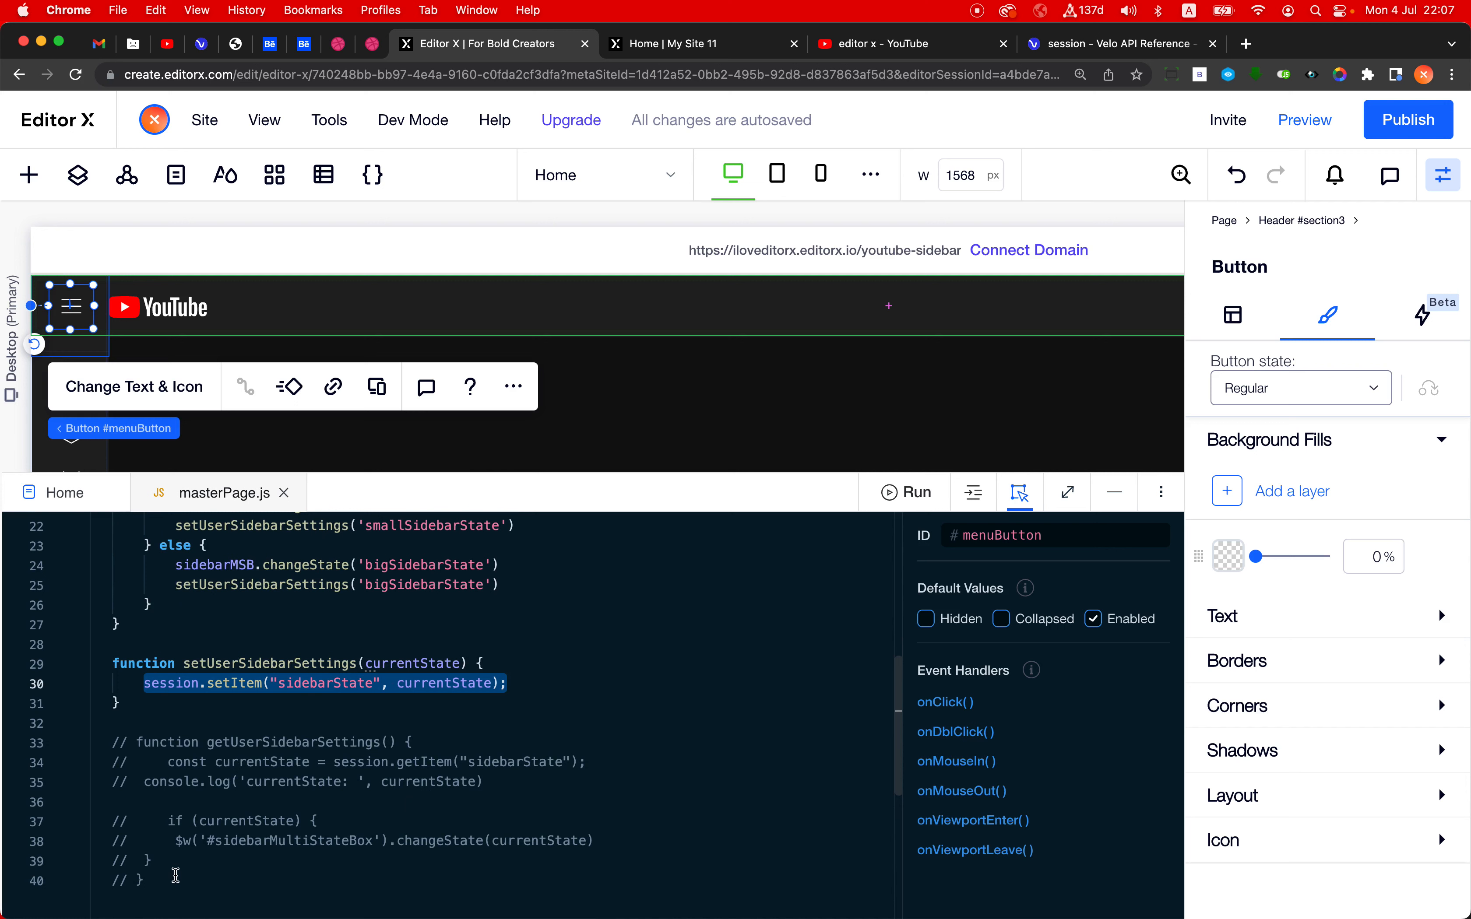
# - Uncomment the whole getUserSidebarSettings function at the end of masterPage.js
pyautogui.moveTo(163, 877); pyautogui.dragTo(128, 745)
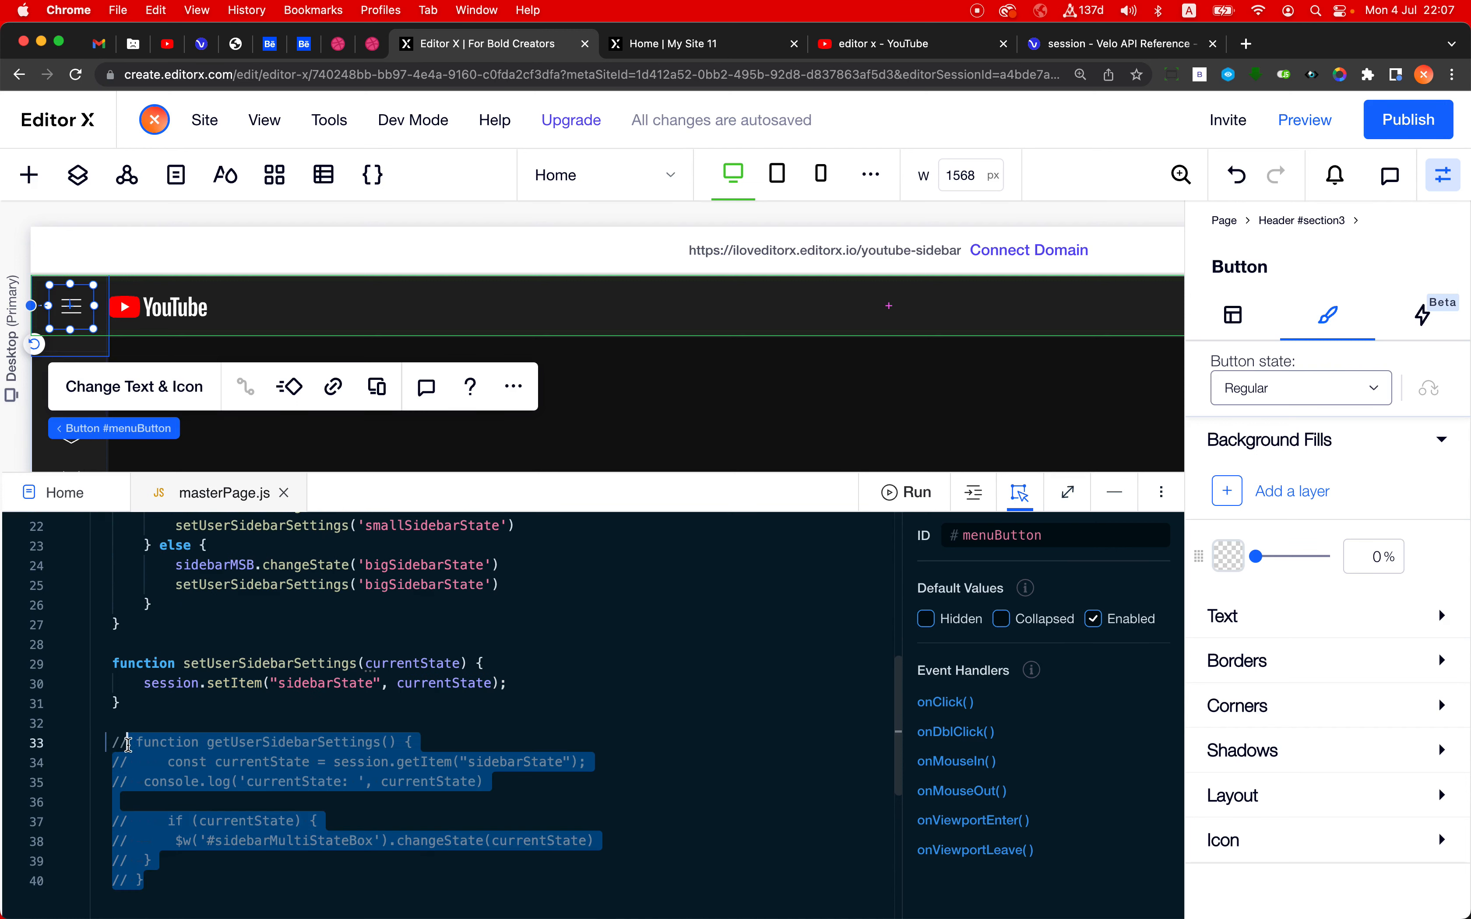
pyautogui.press('super+slash')
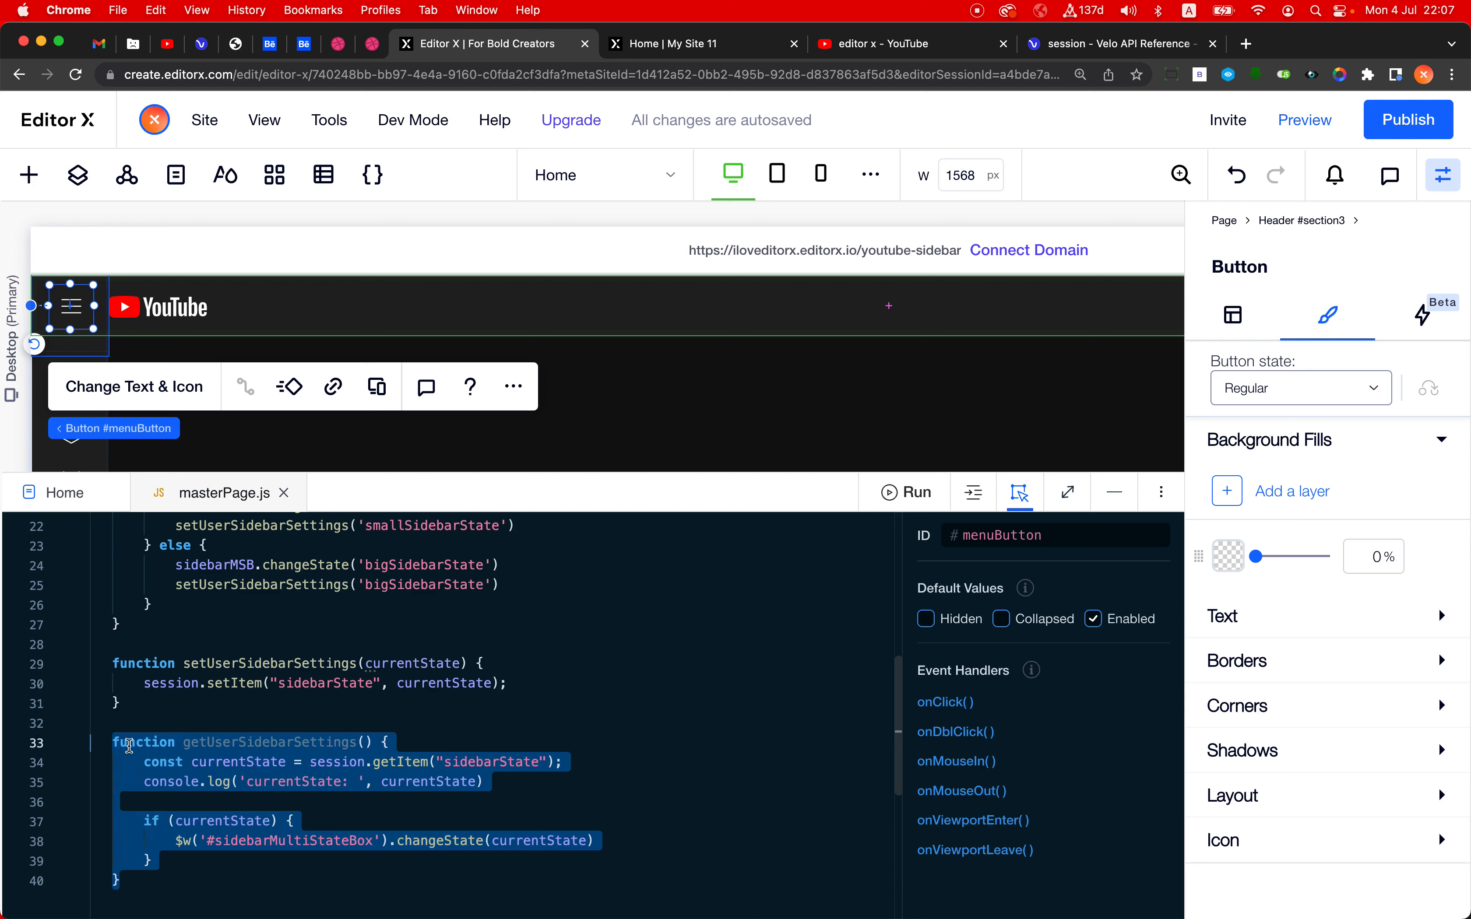
pyautogui.click(260, 840)
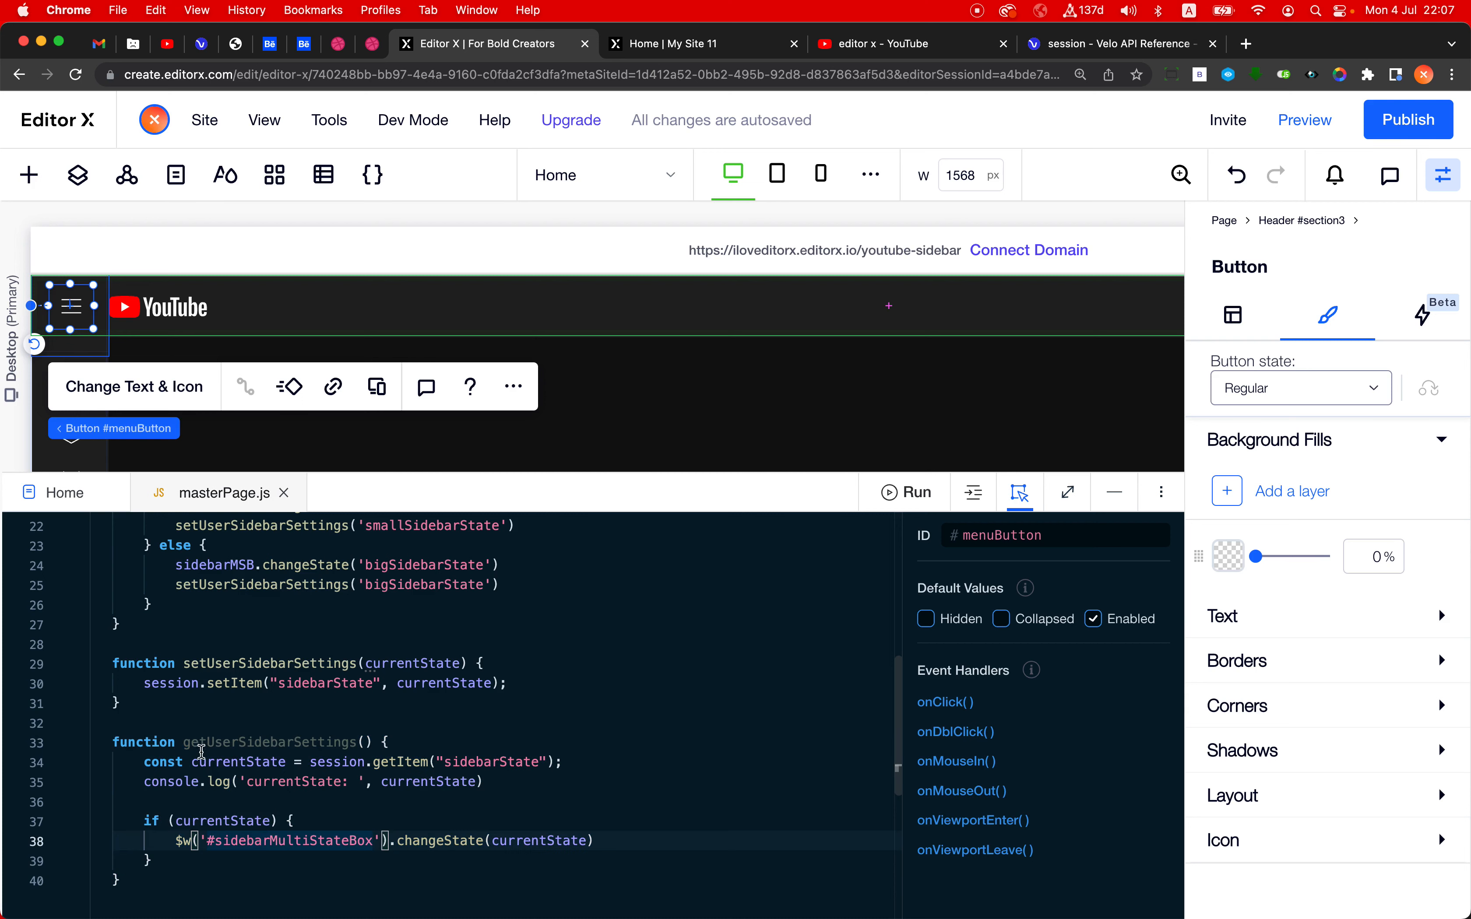
# - Uncomment the getUserSidebarSettings() call at the start of the initSidebar function
pyautogui.moveTo(184, 743); pyautogui.dragTo(359, 747)
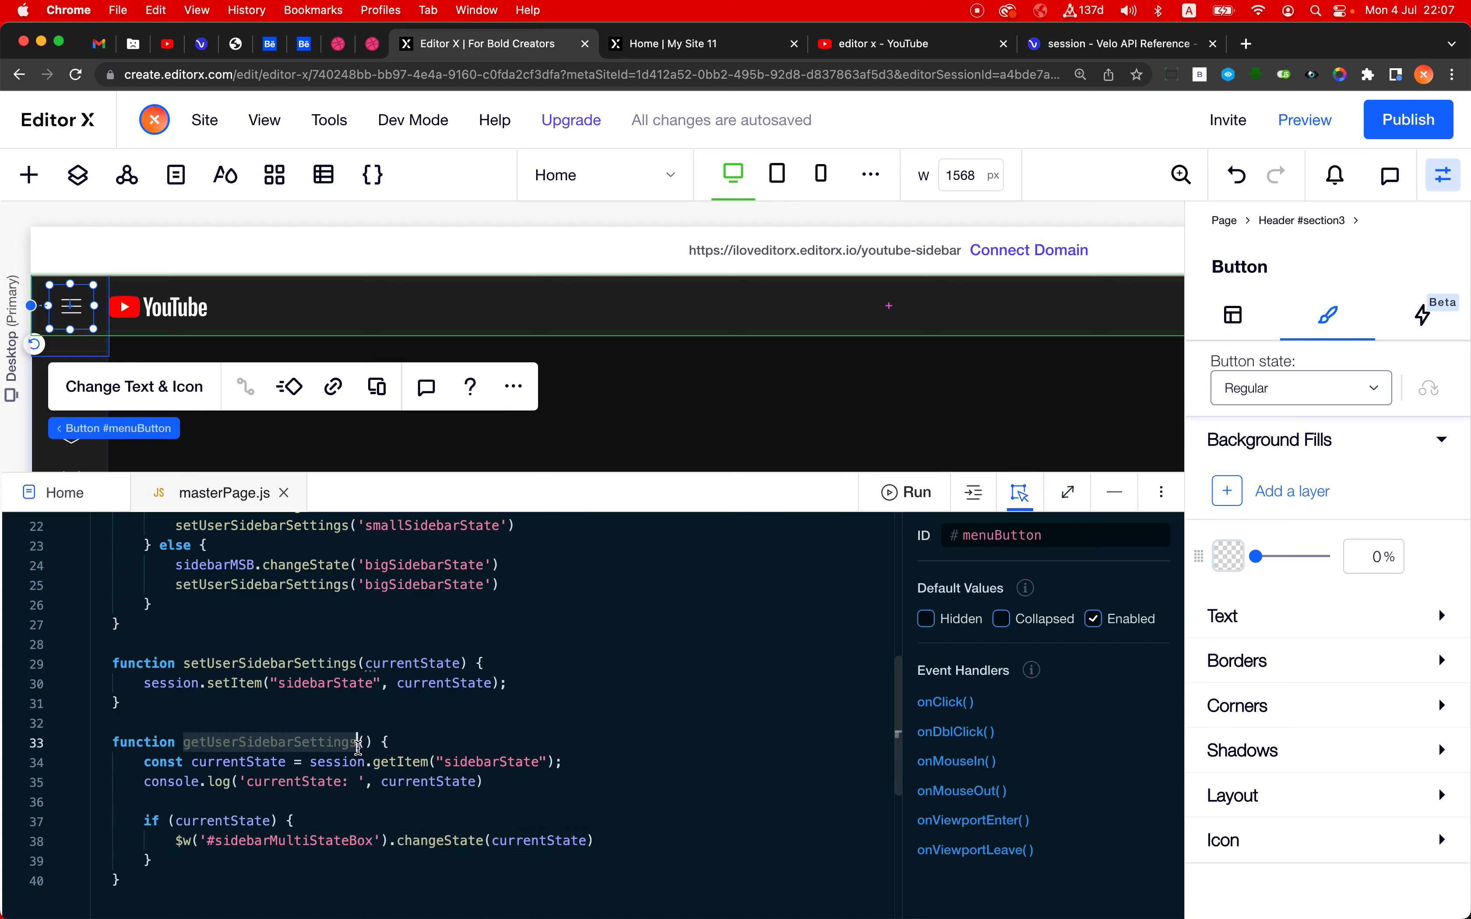
pyautogui.scroll(7, 265, 804)
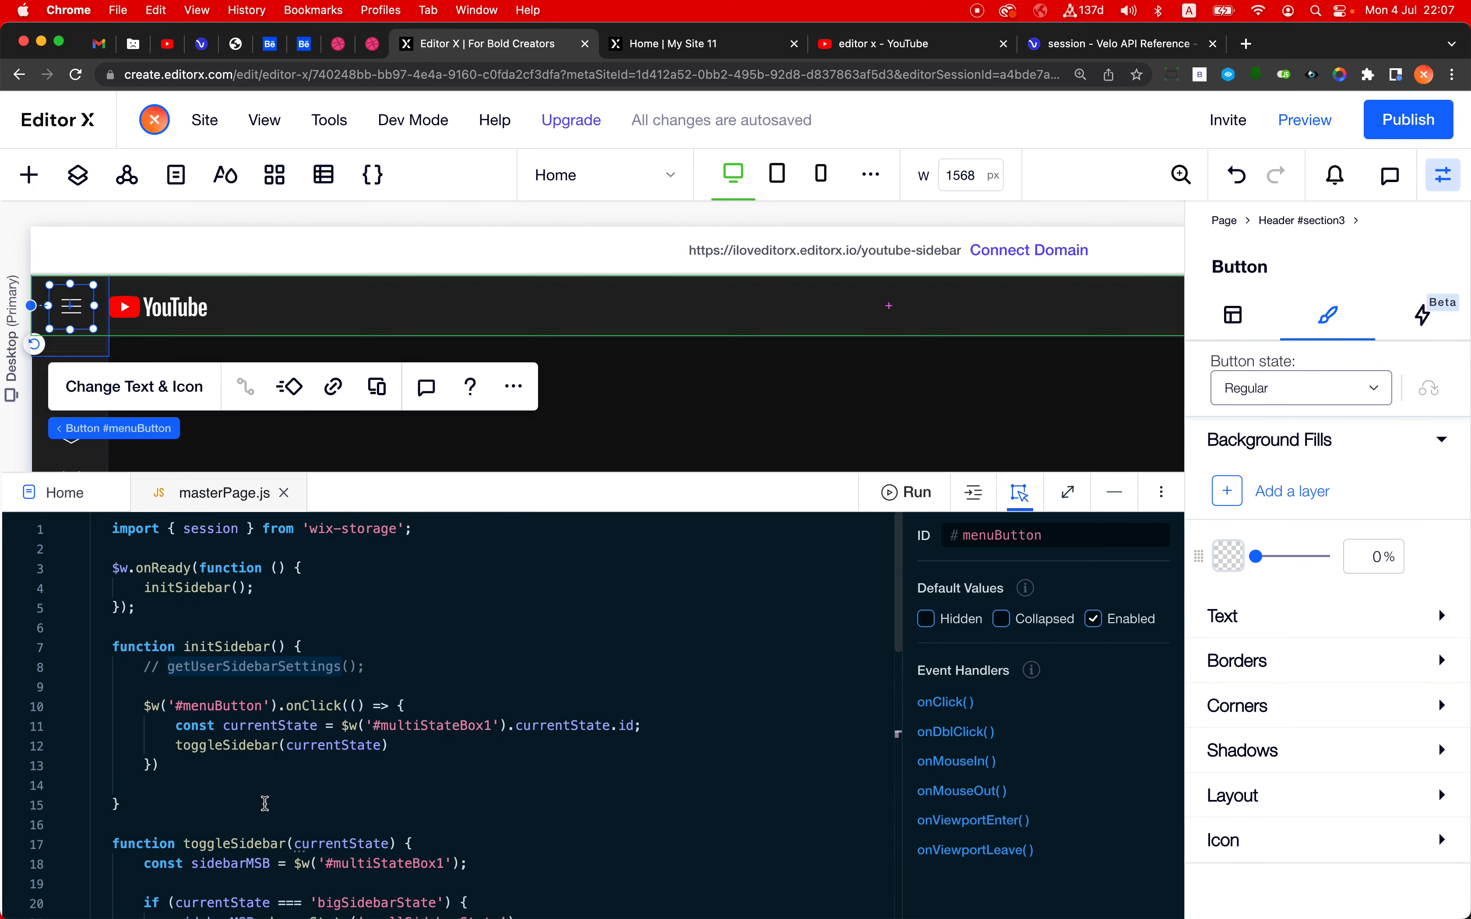
pyautogui.click(156, 664)
pyautogui.press('super+slash')
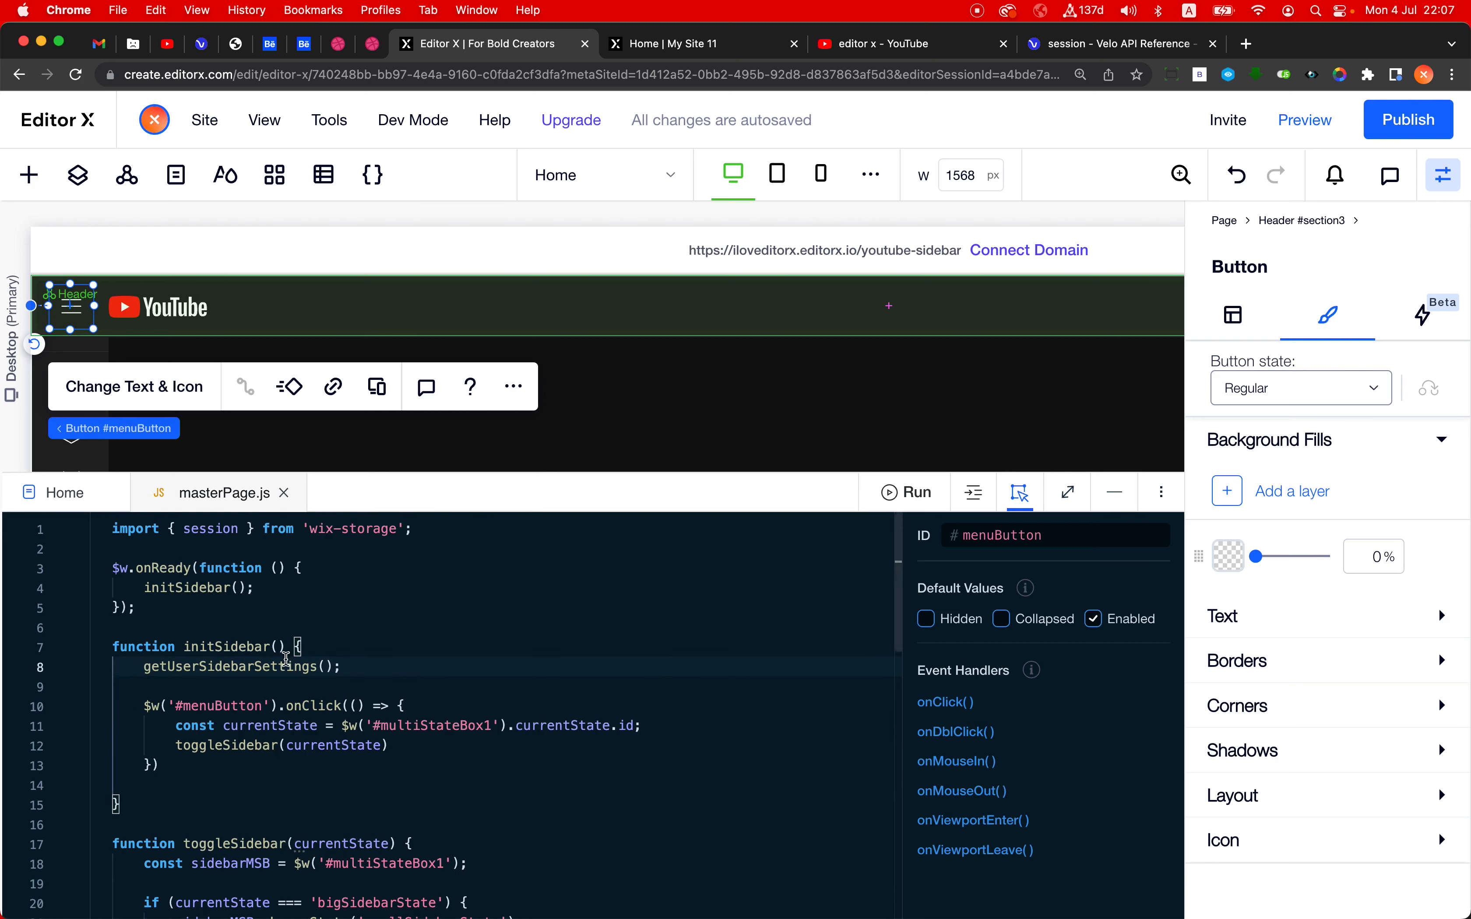
# - Examine how getUserSidebarSettings reads the "sidebarState" key with session.getItem, comparing it with the key used in session.setItem
pyautogui.doubleClick(186, 668)
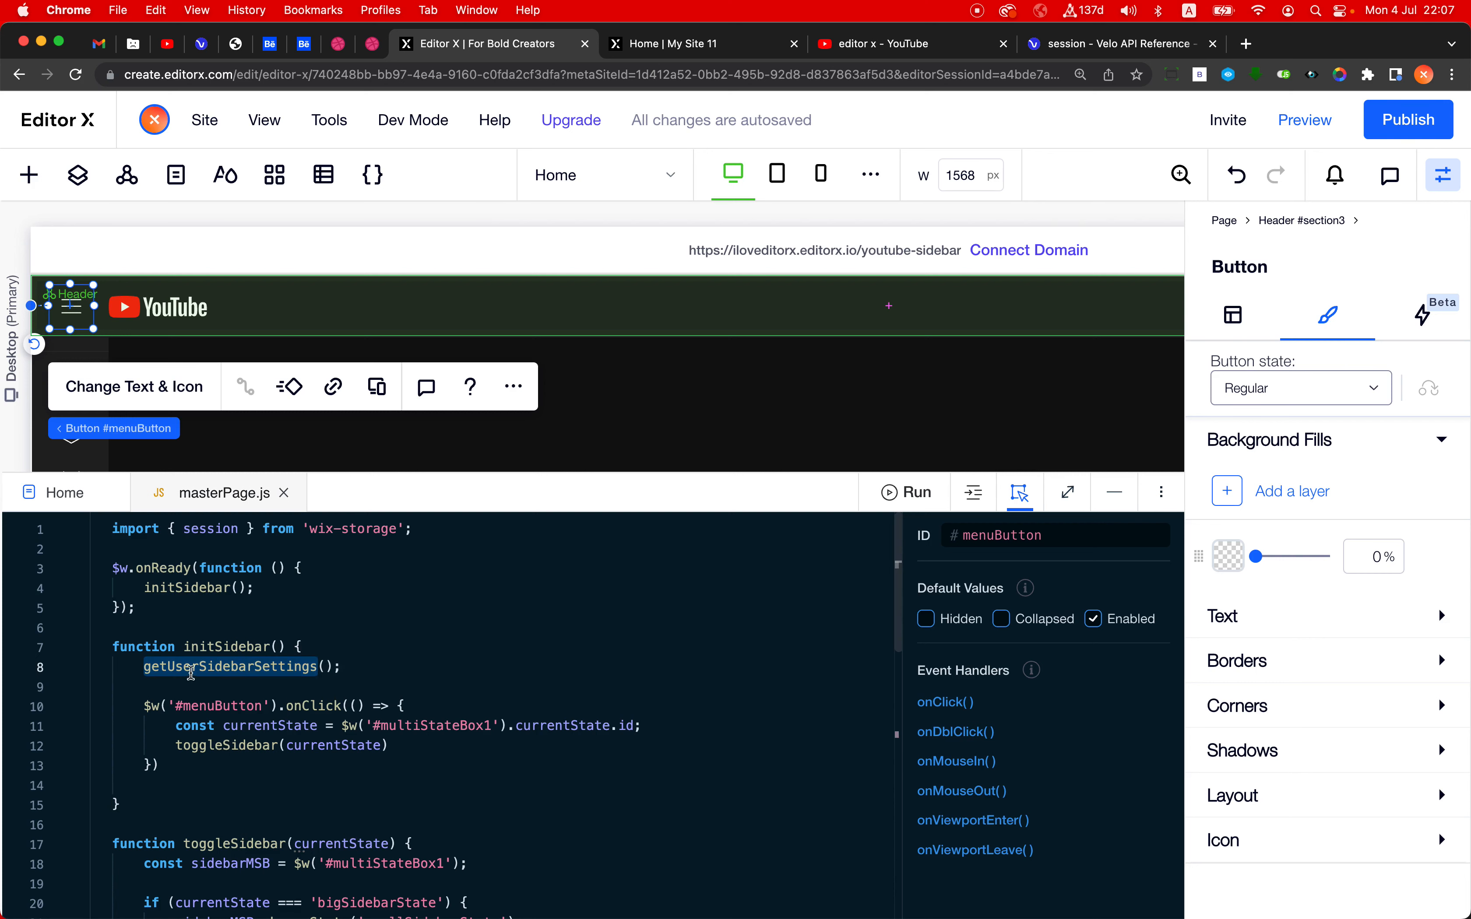
pyautogui.scroll(-10, 206, 714)
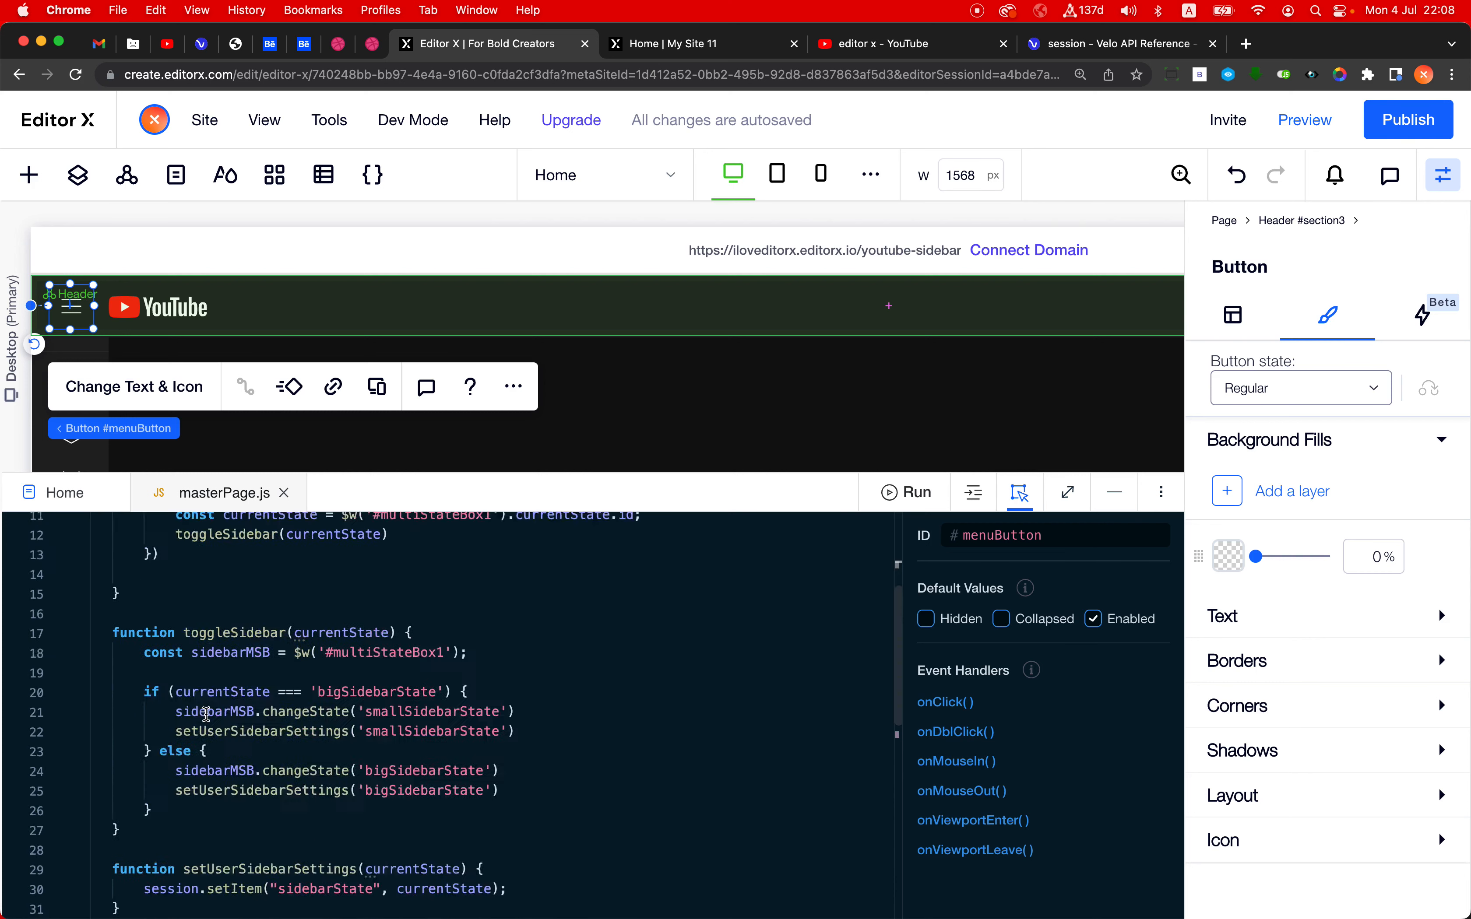
pyautogui.scroll(3, 207, 714)
pyautogui.scroll(-1, 206, 714)
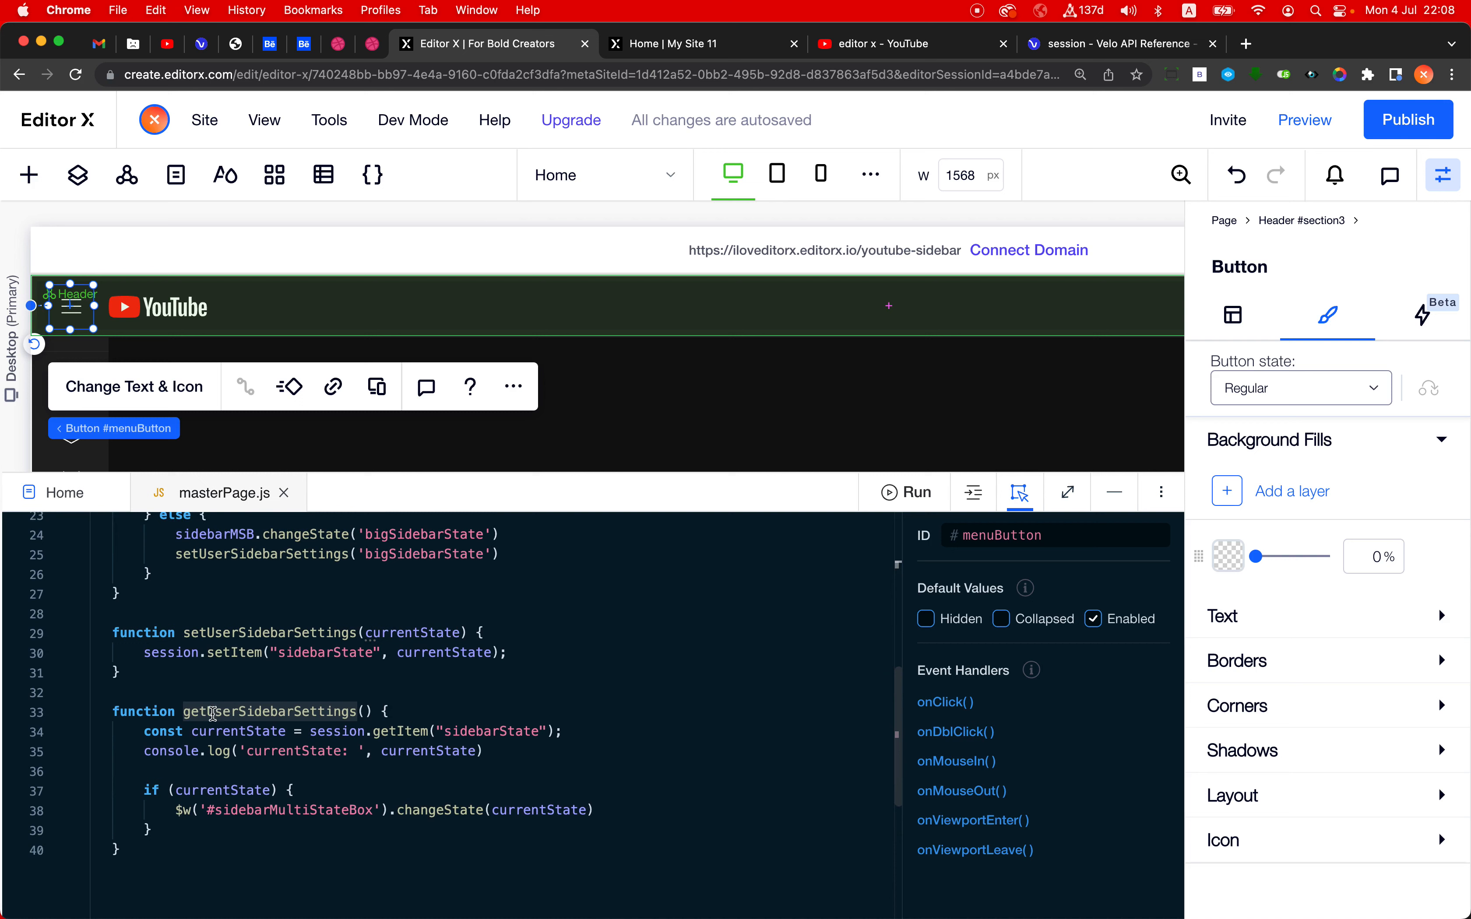
pyautogui.doubleClick(147, 651)
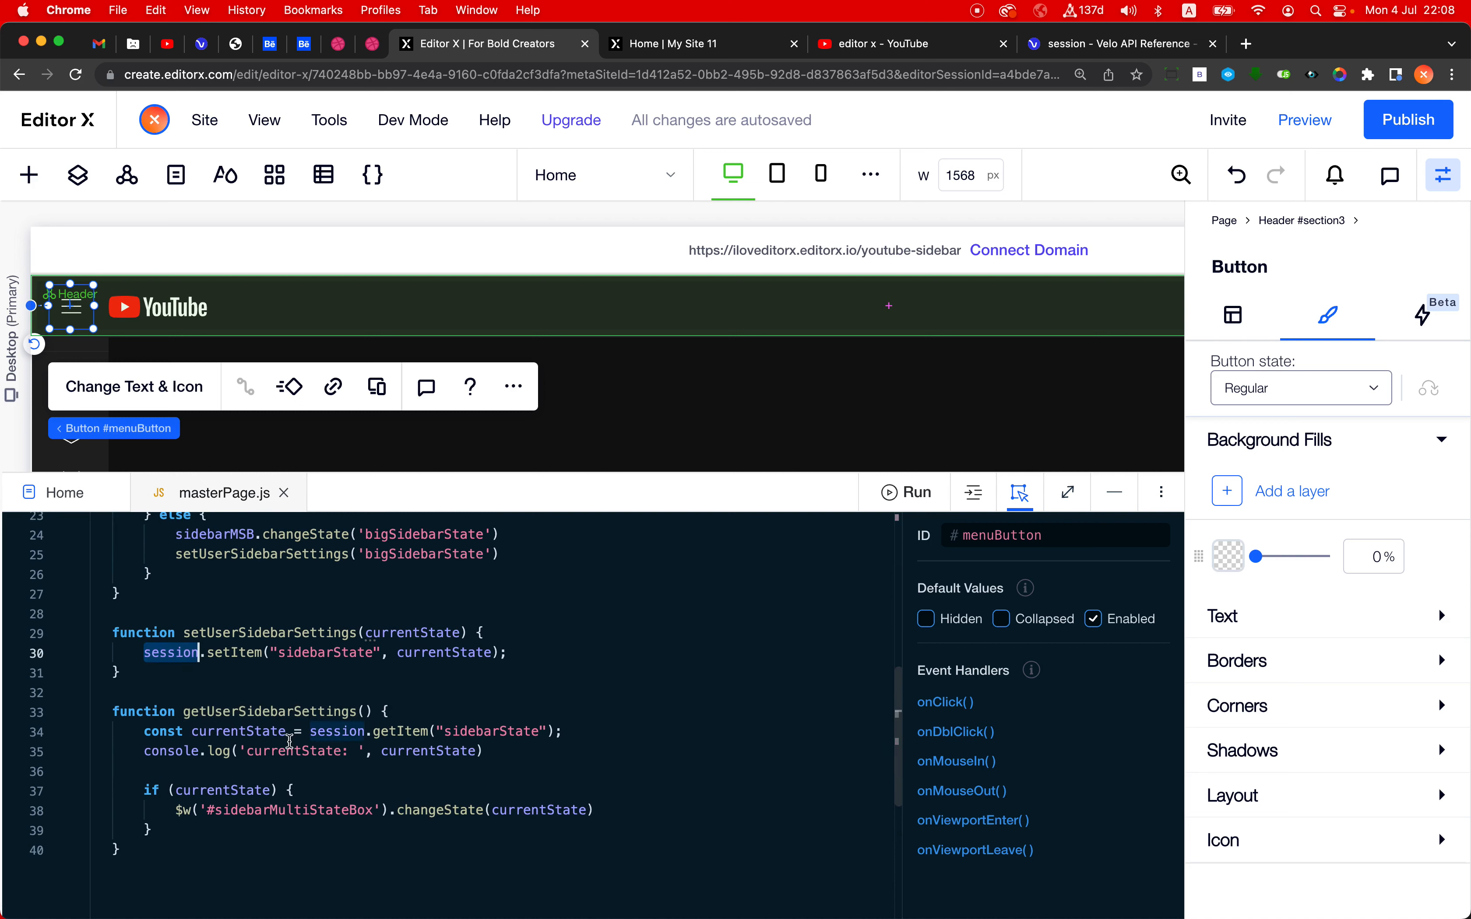
pyautogui.click(234, 731)
pyautogui.click(338, 732)
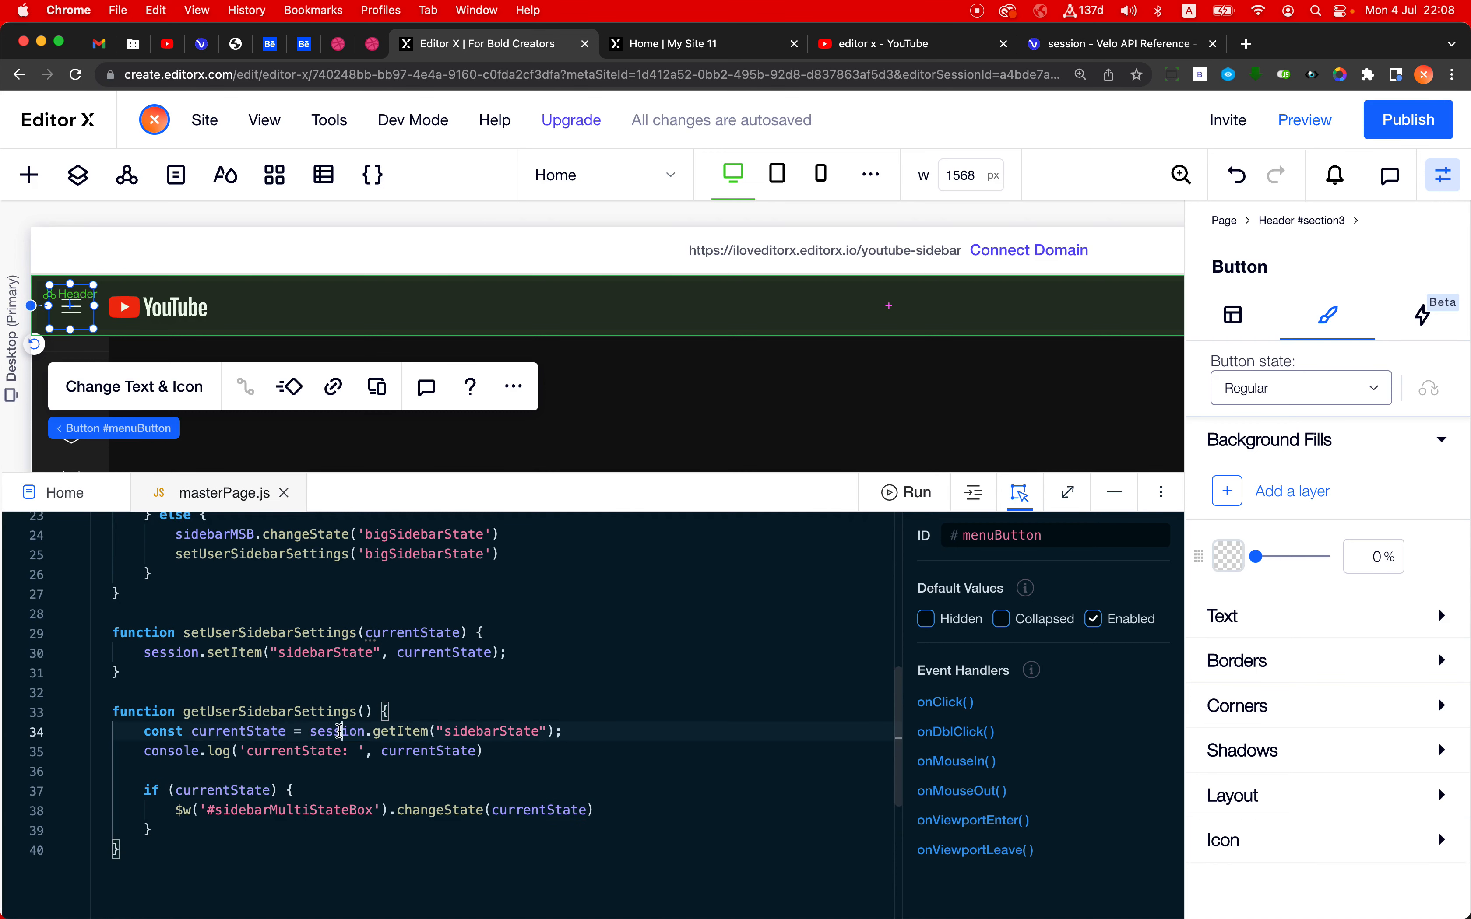
pyautogui.doubleClick(484, 733)
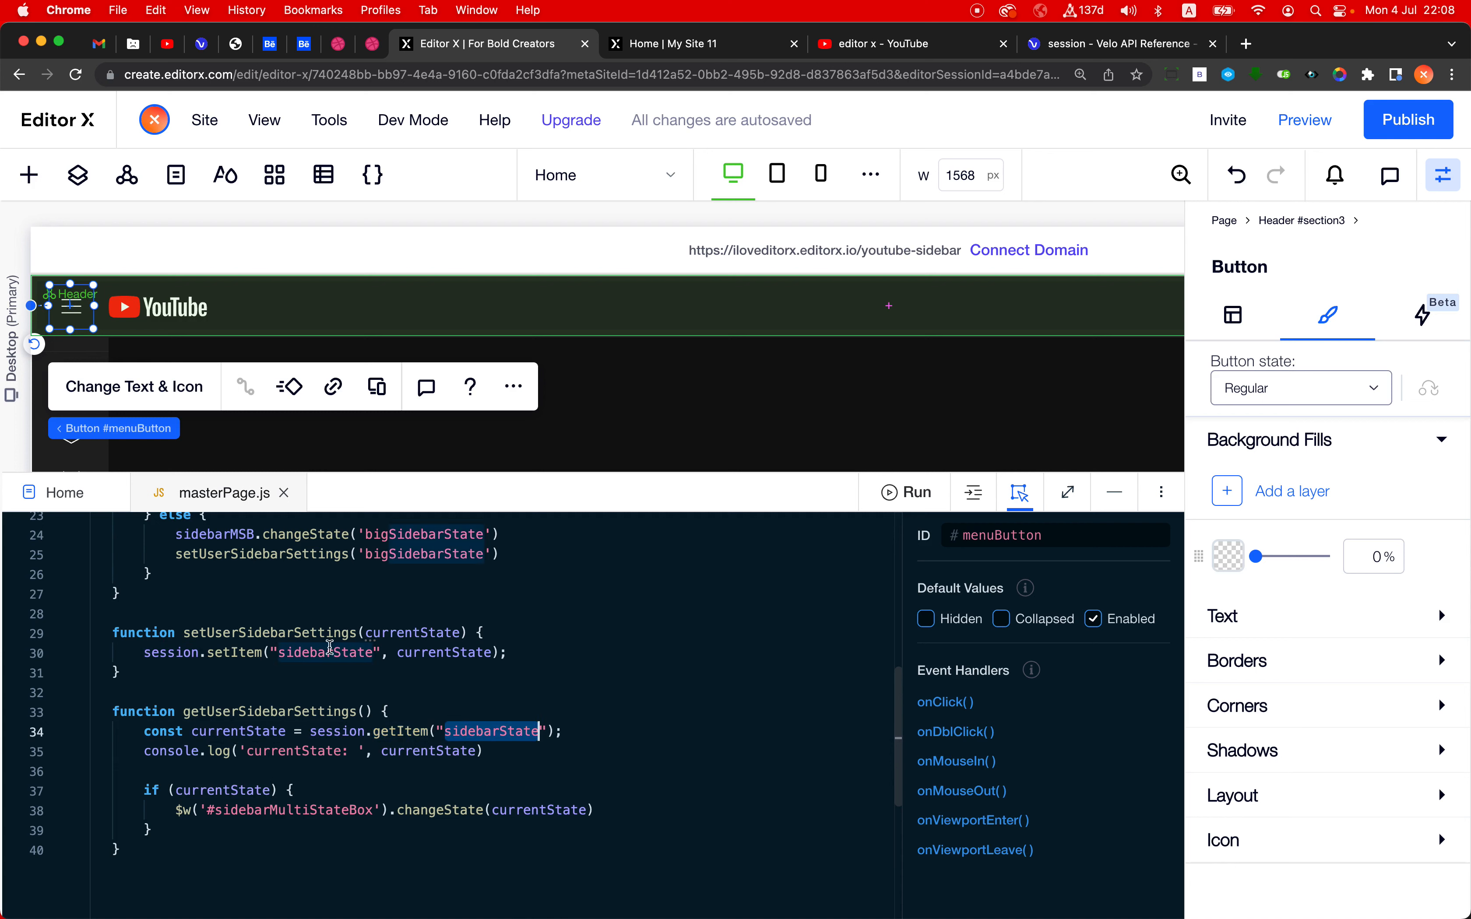
pyautogui.scroll(-1, 343, 655)
pyautogui.scroll(-1, 343, 653)
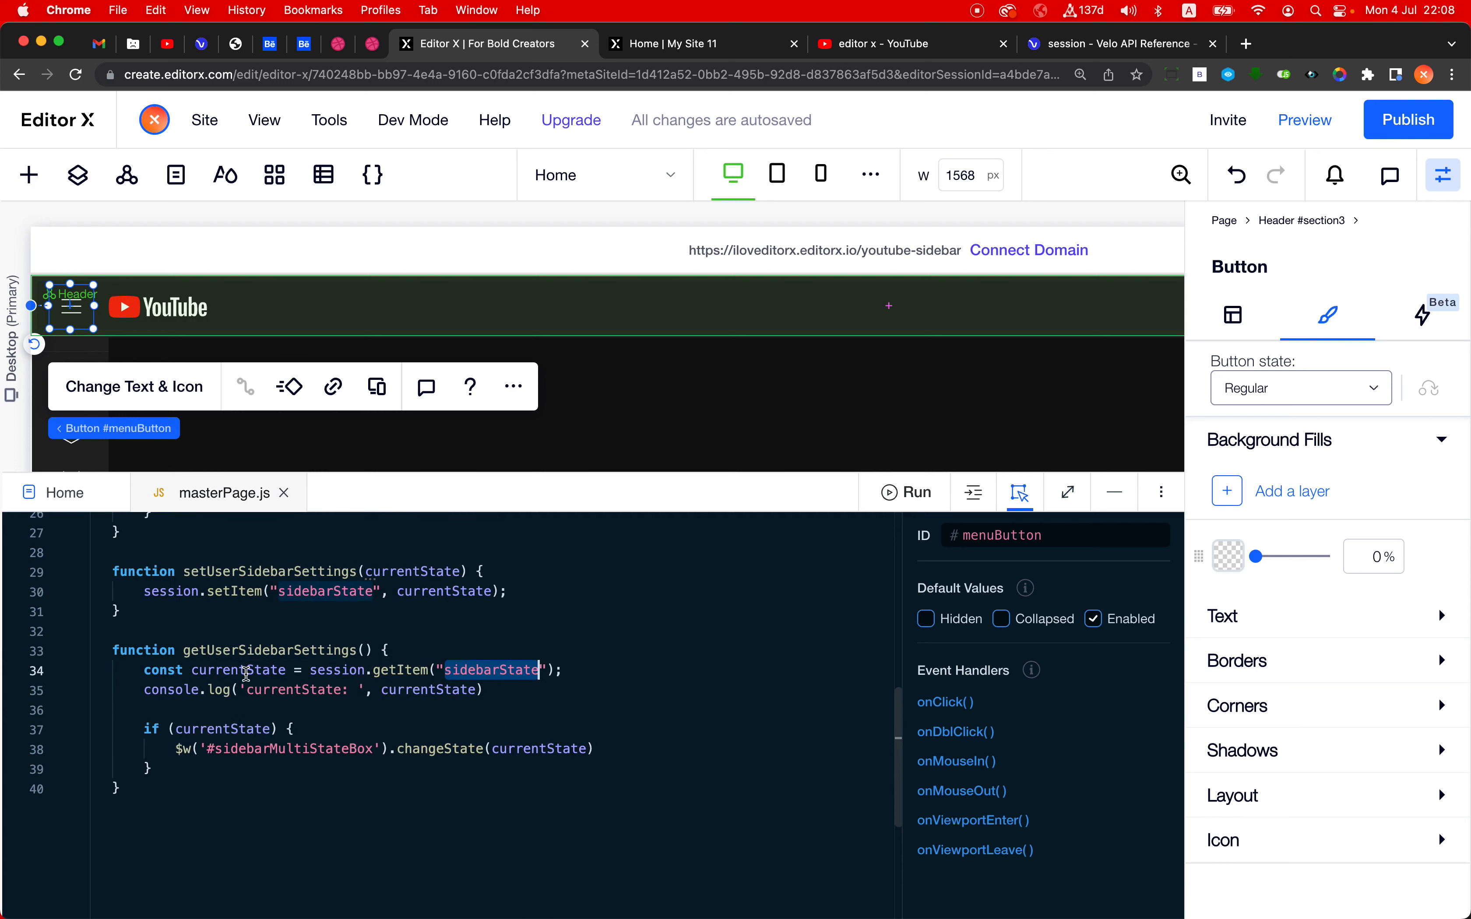
pyautogui.moveTo(312, 670); pyautogui.dragTo(556, 672)
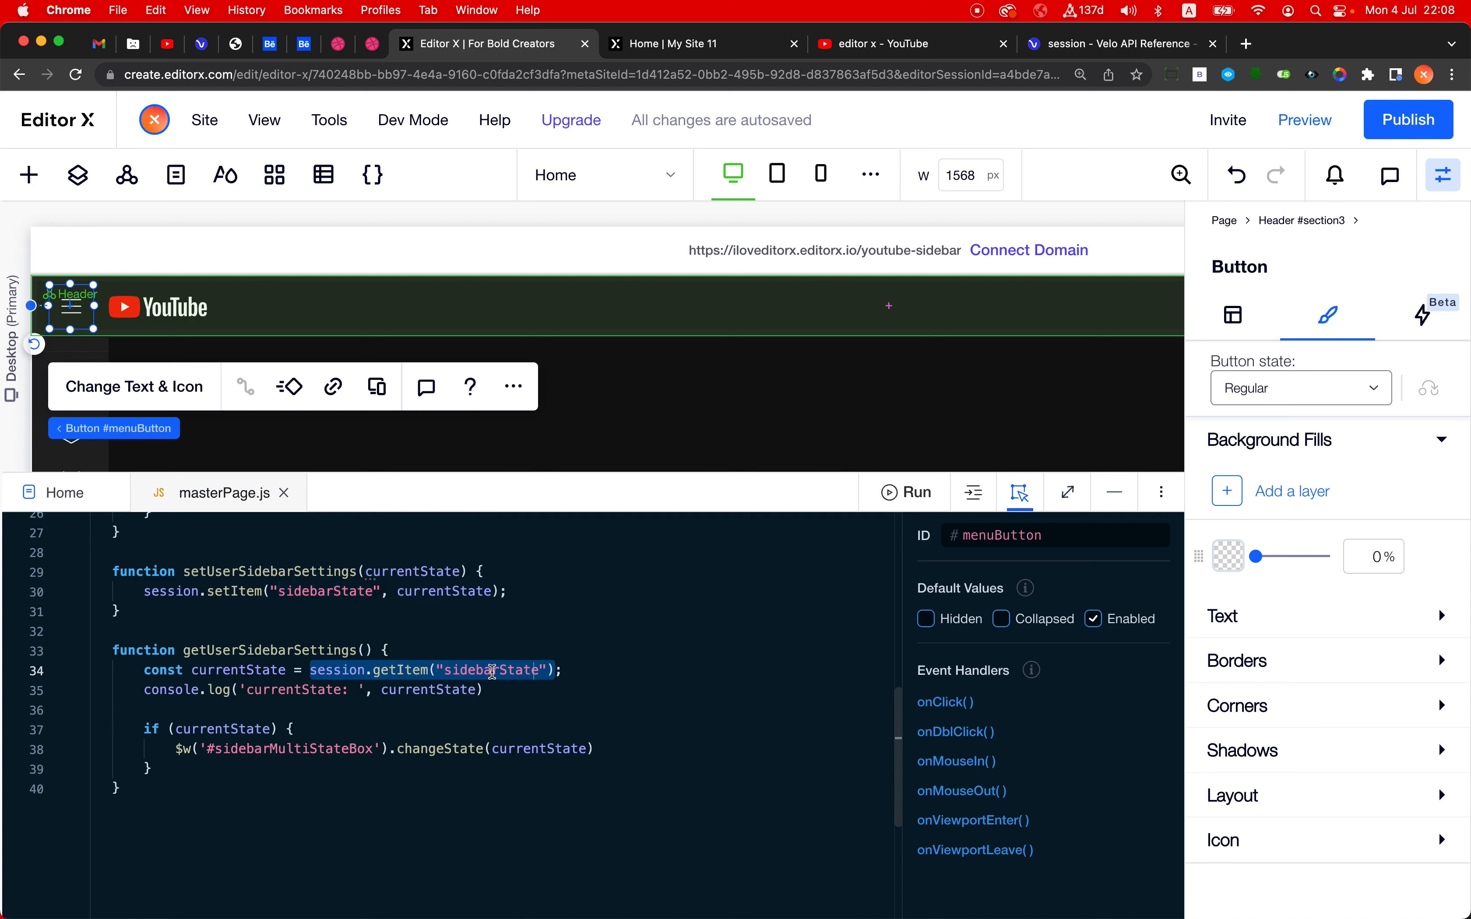
# - Review the state values passed in toggleSidebar against the session.getItem result and the if (currentState) check in getUserSidebarSettings
pyautogui.scroll(3, 502, 682)
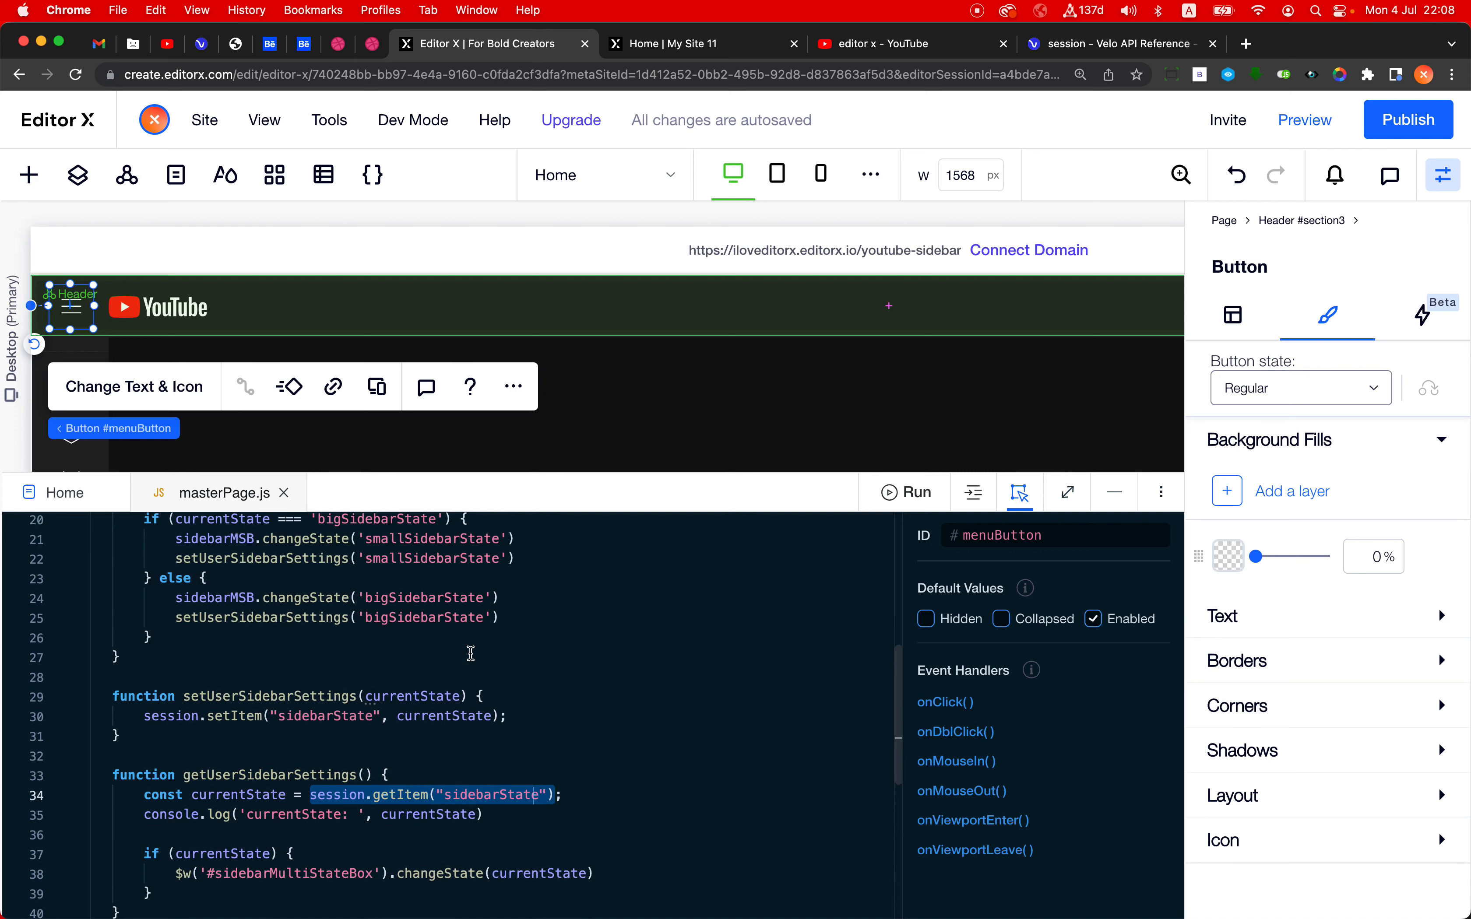
pyautogui.doubleClick(413, 616)
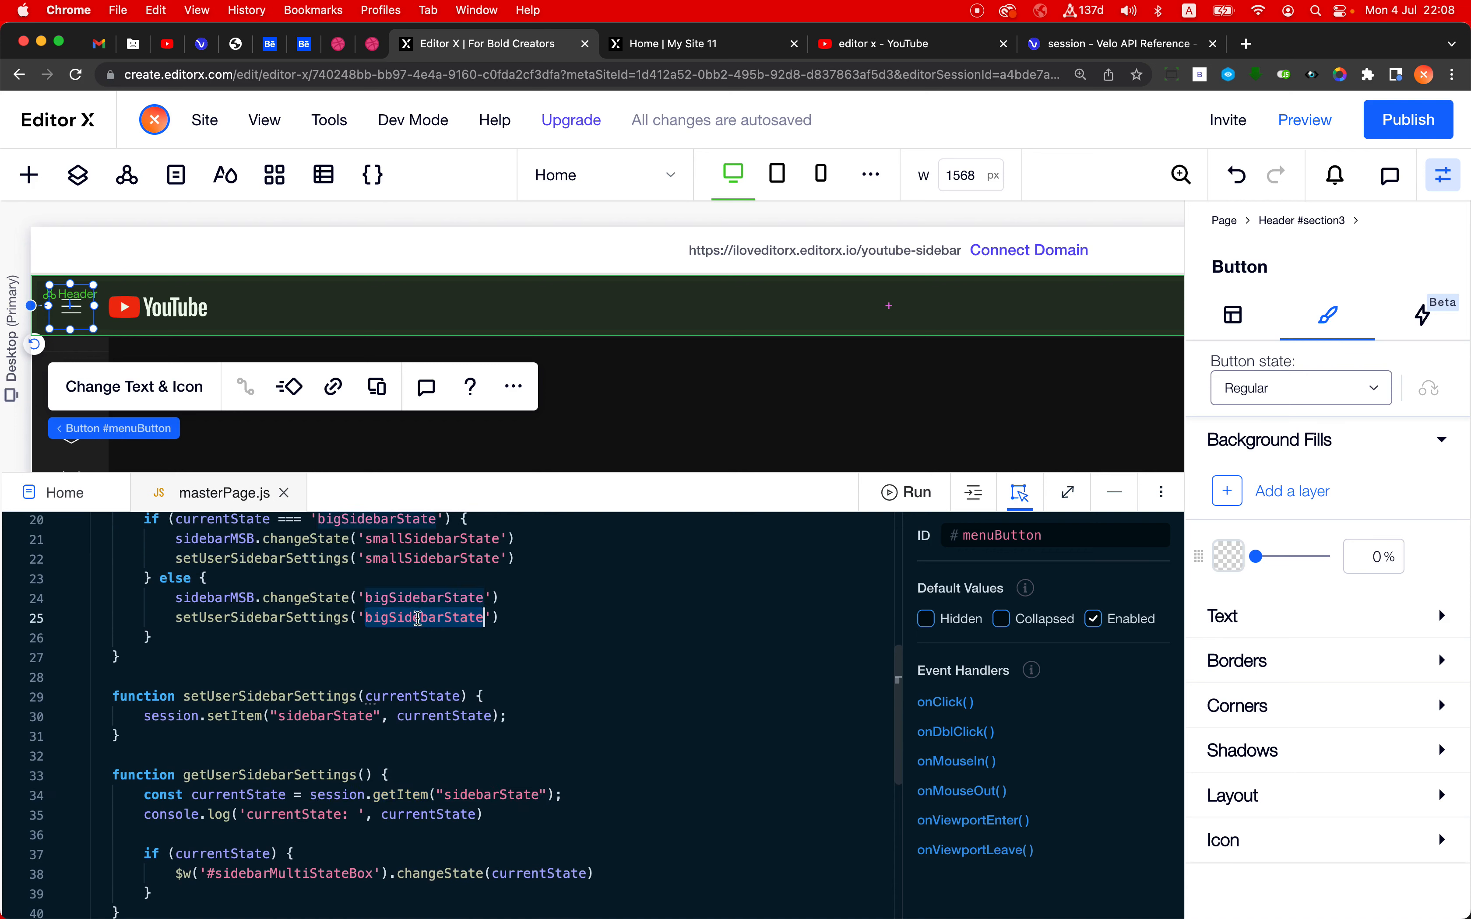
pyautogui.doubleClick(419, 558)
pyautogui.scroll(-5, 419, 566)
pyautogui.scroll(2, 419, 565)
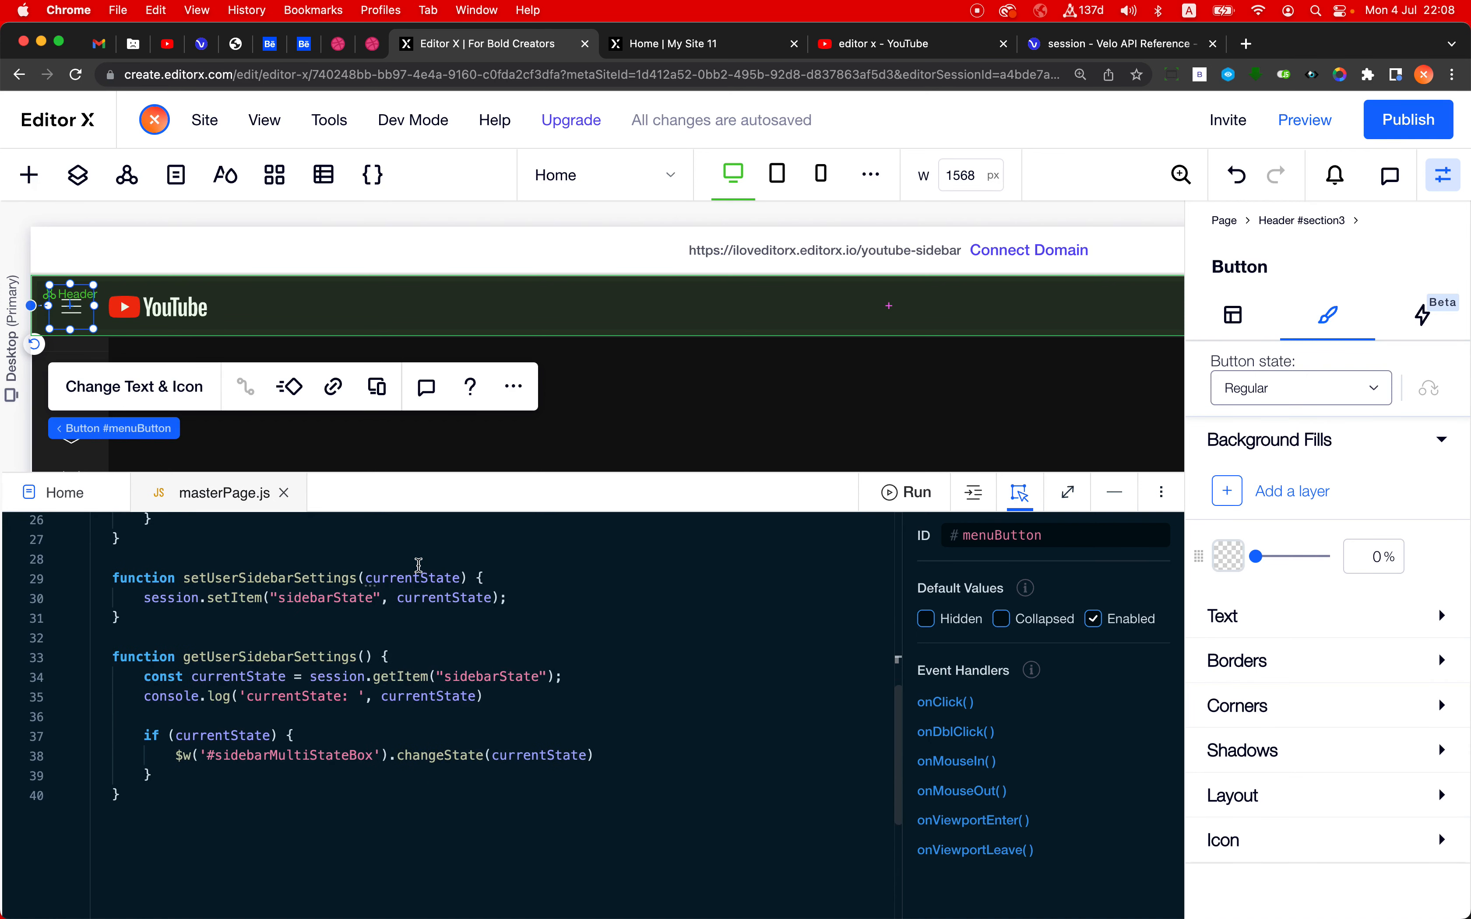
pyautogui.moveTo(144, 734); pyautogui.dragTo(280, 733)
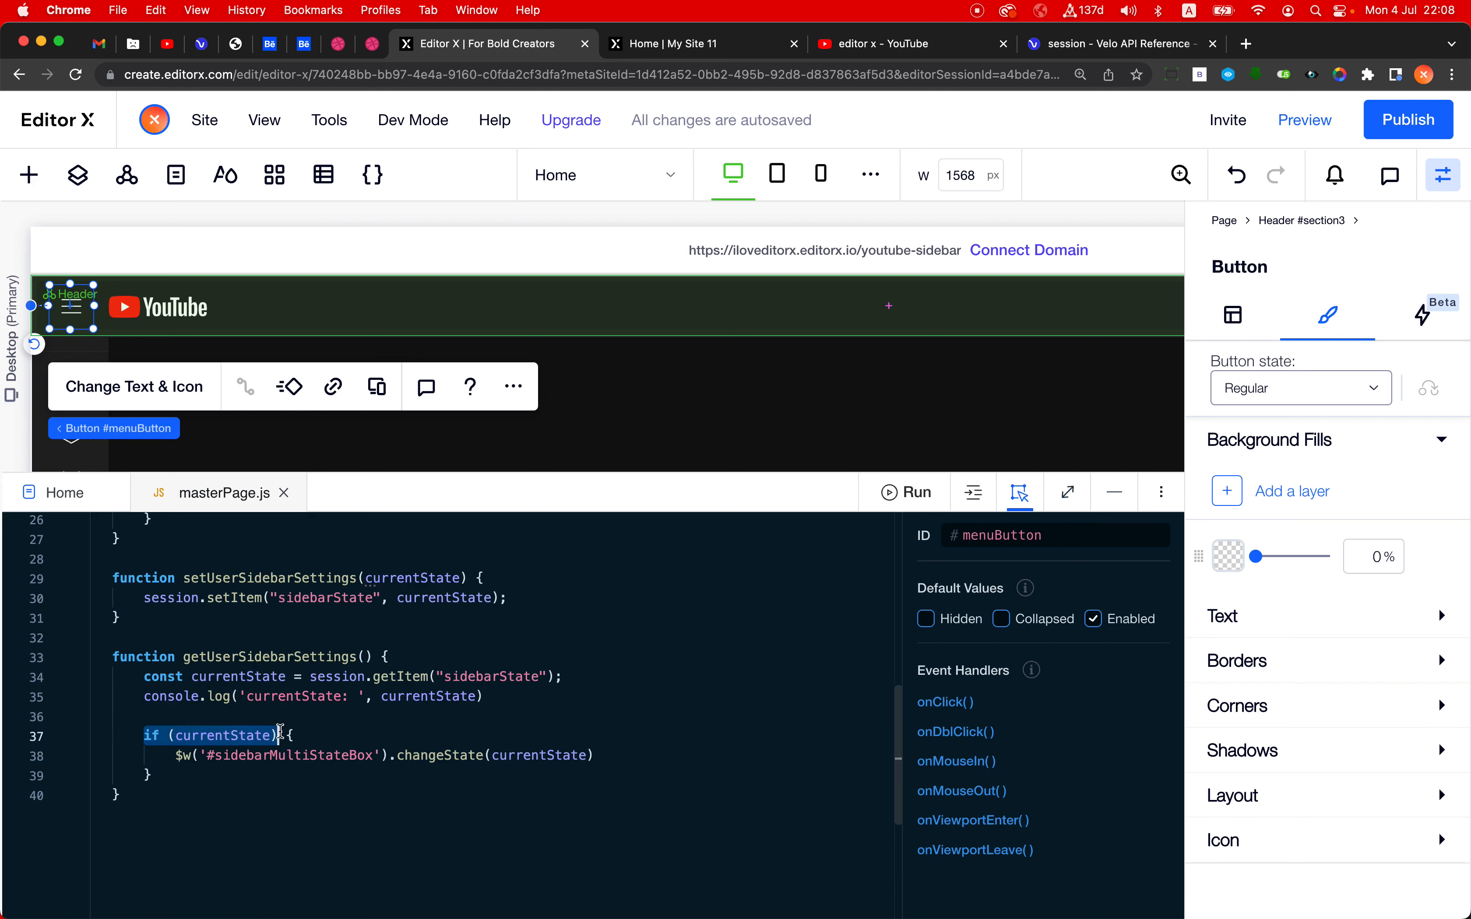
pyautogui.click(279, 733)
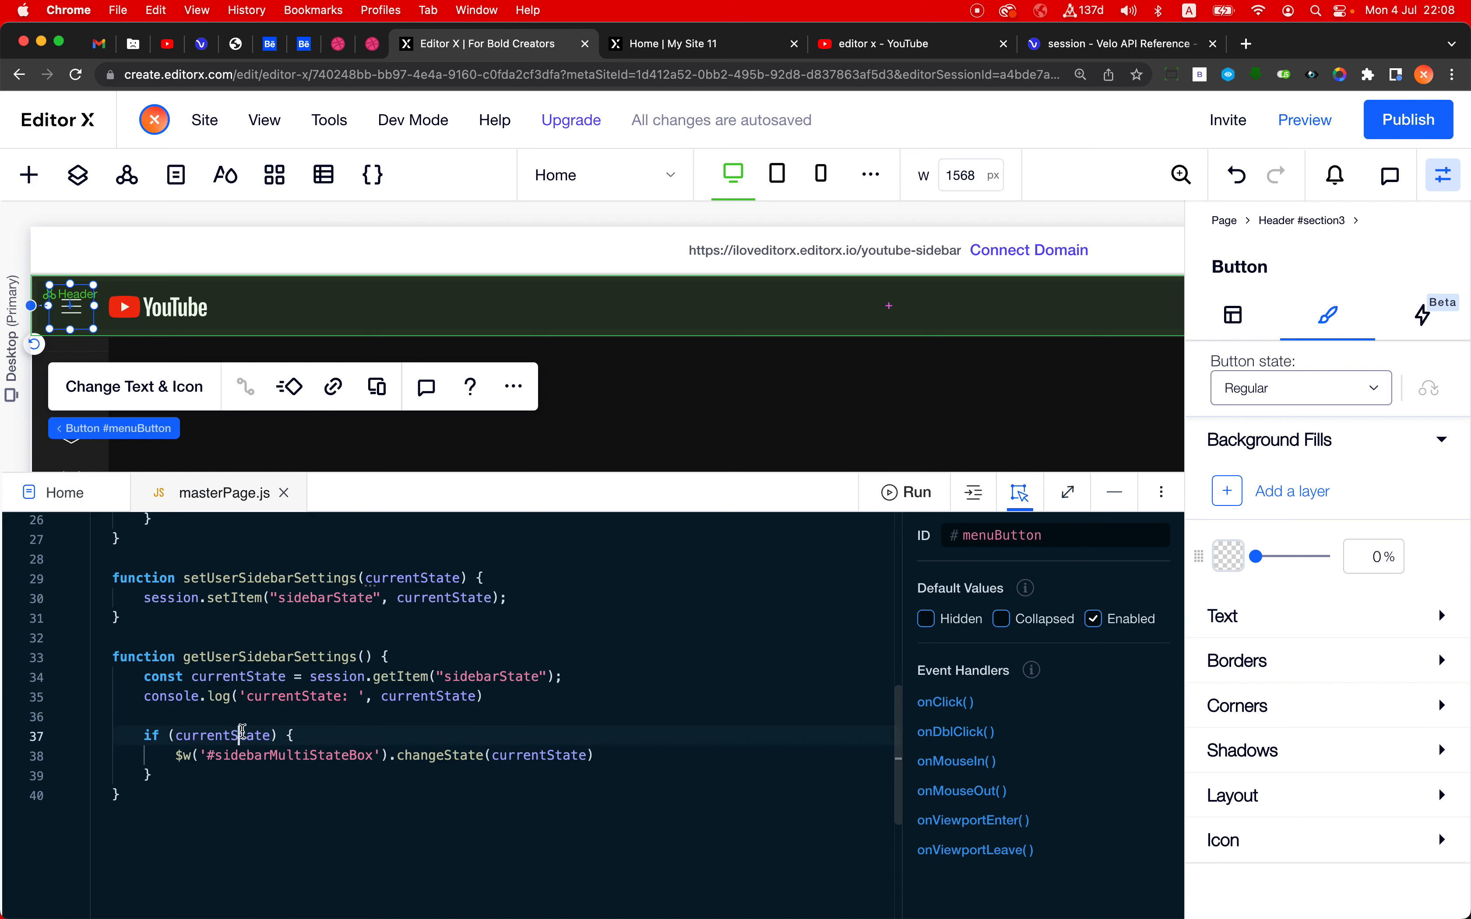
pyautogui.click(316, 676)
pyautogui.moveTo(312, 675); pyautogui.dragTo(565, 676)
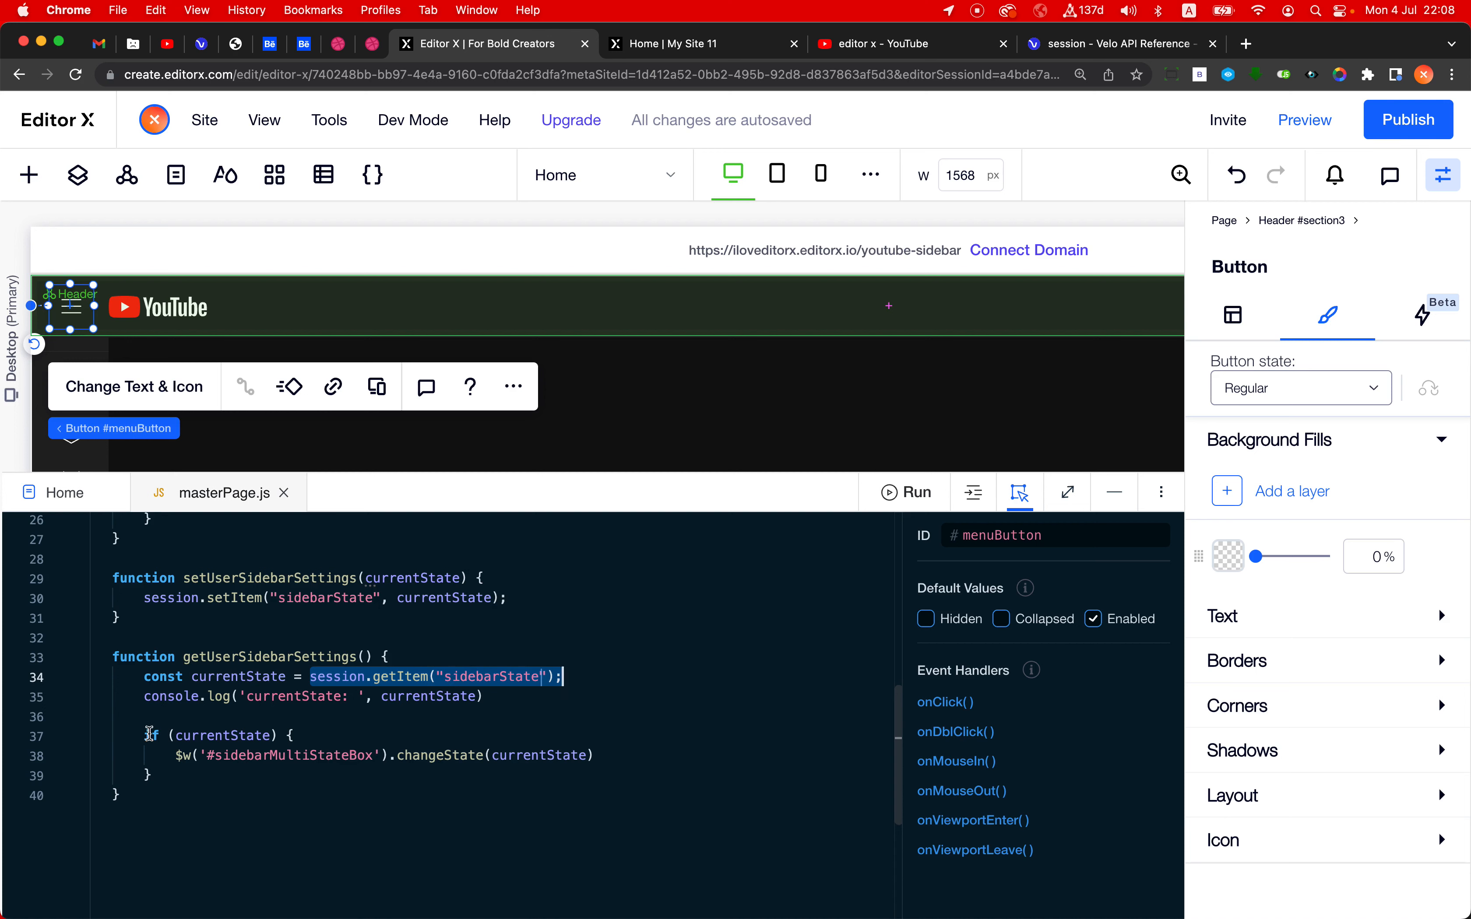
# - Examine the if (currentState) block in getUserSidebarSettings and its changeState call on #sidebarMultiStateBox, then trace session back to the wix-storage import
pyautogui.moveTo(137, 735); pyautogui.dragTo(278, 733)
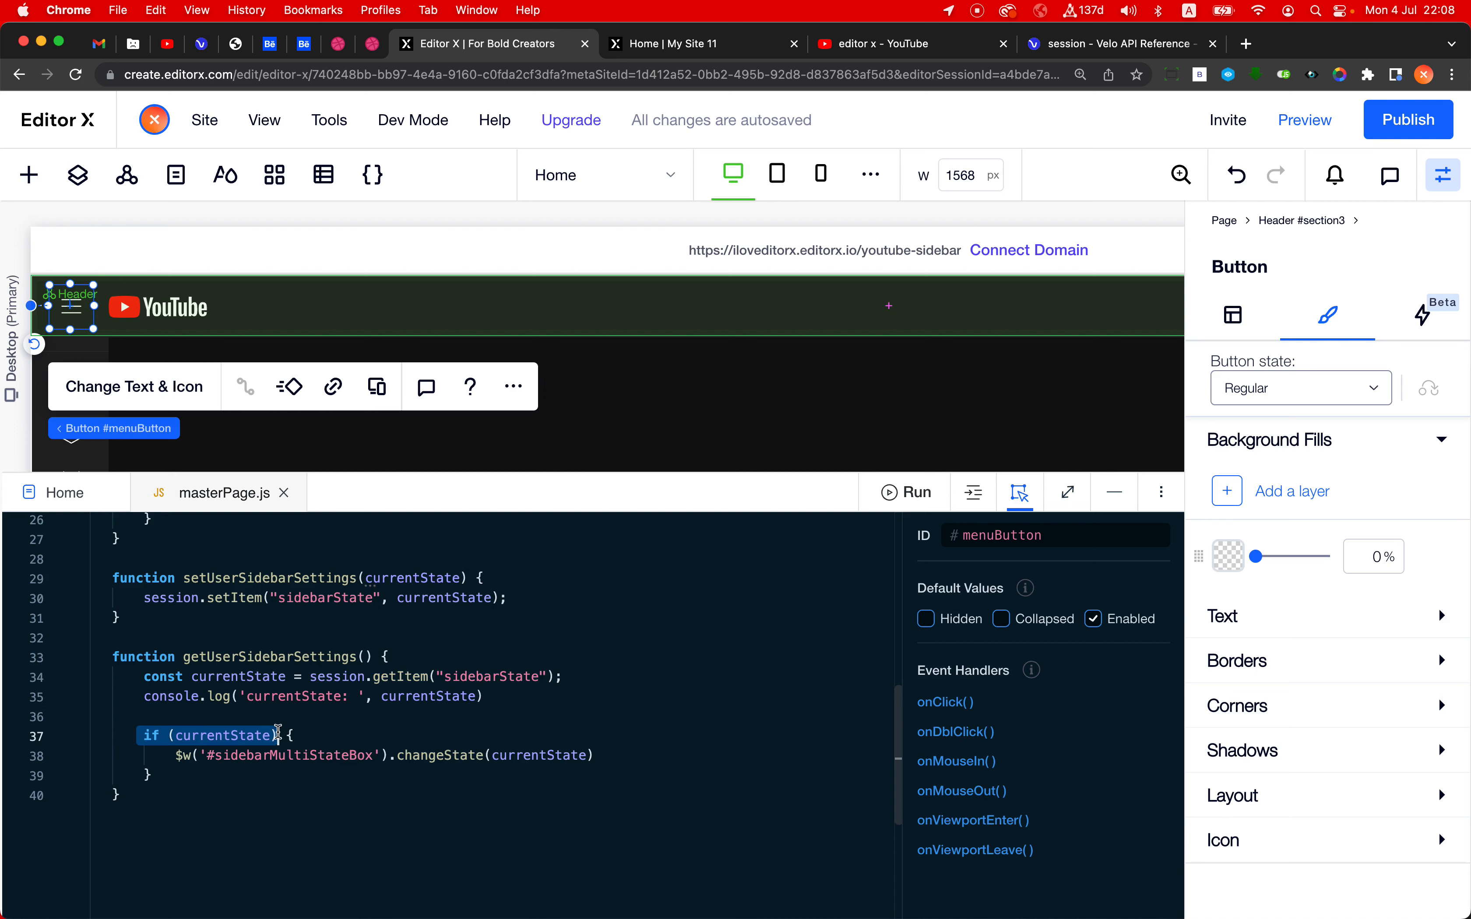
pyautogui.doubleClick(225, 736)
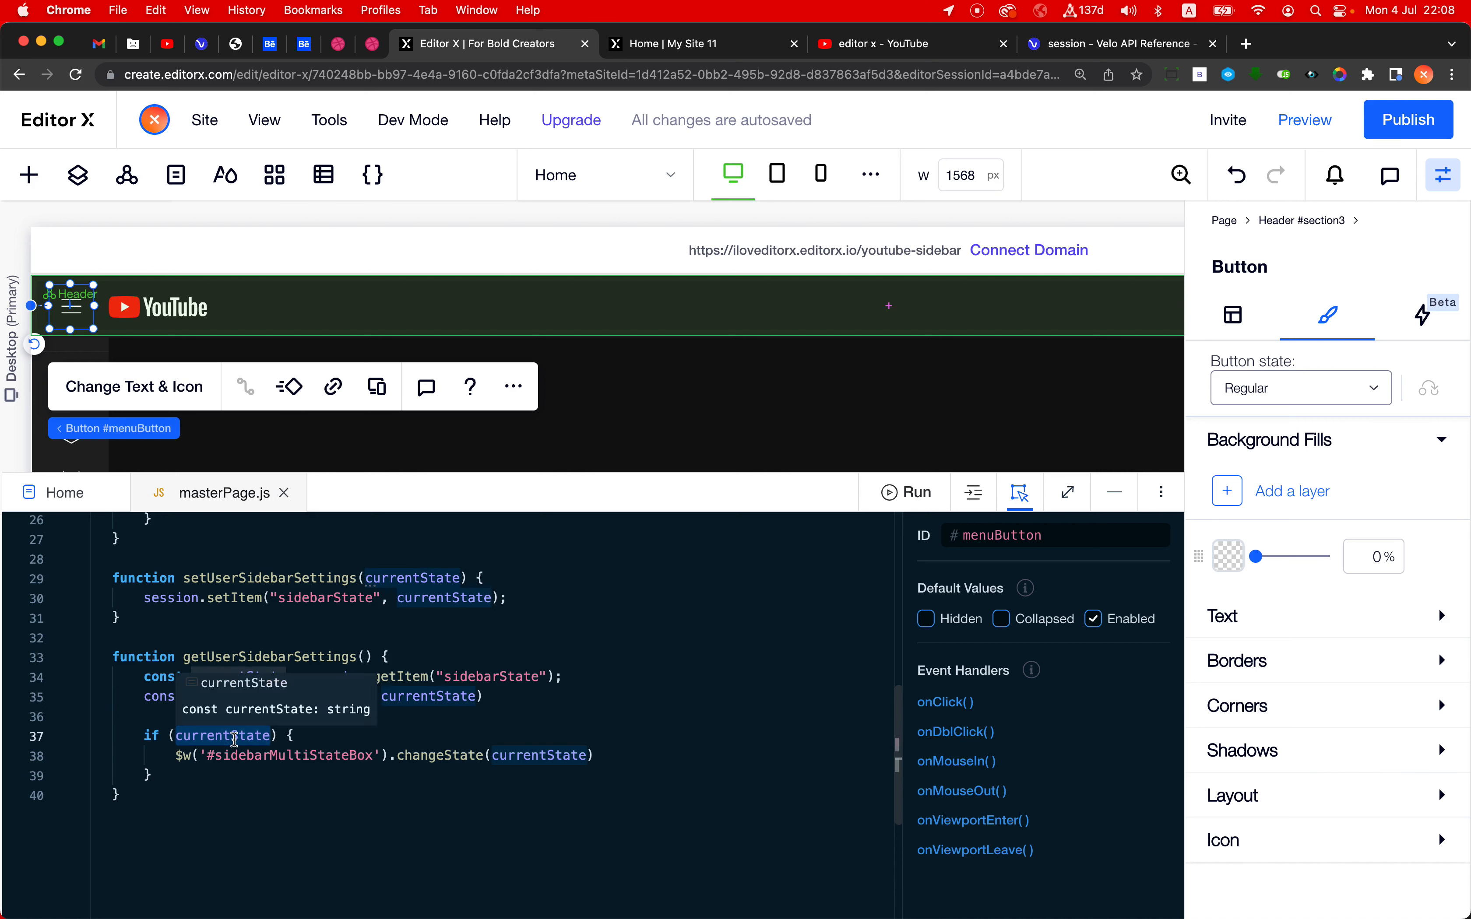
pyautogui.click(173, 757)
pyautogui.moveTo(173, 757); pyautogui.dragTo(381, 763)
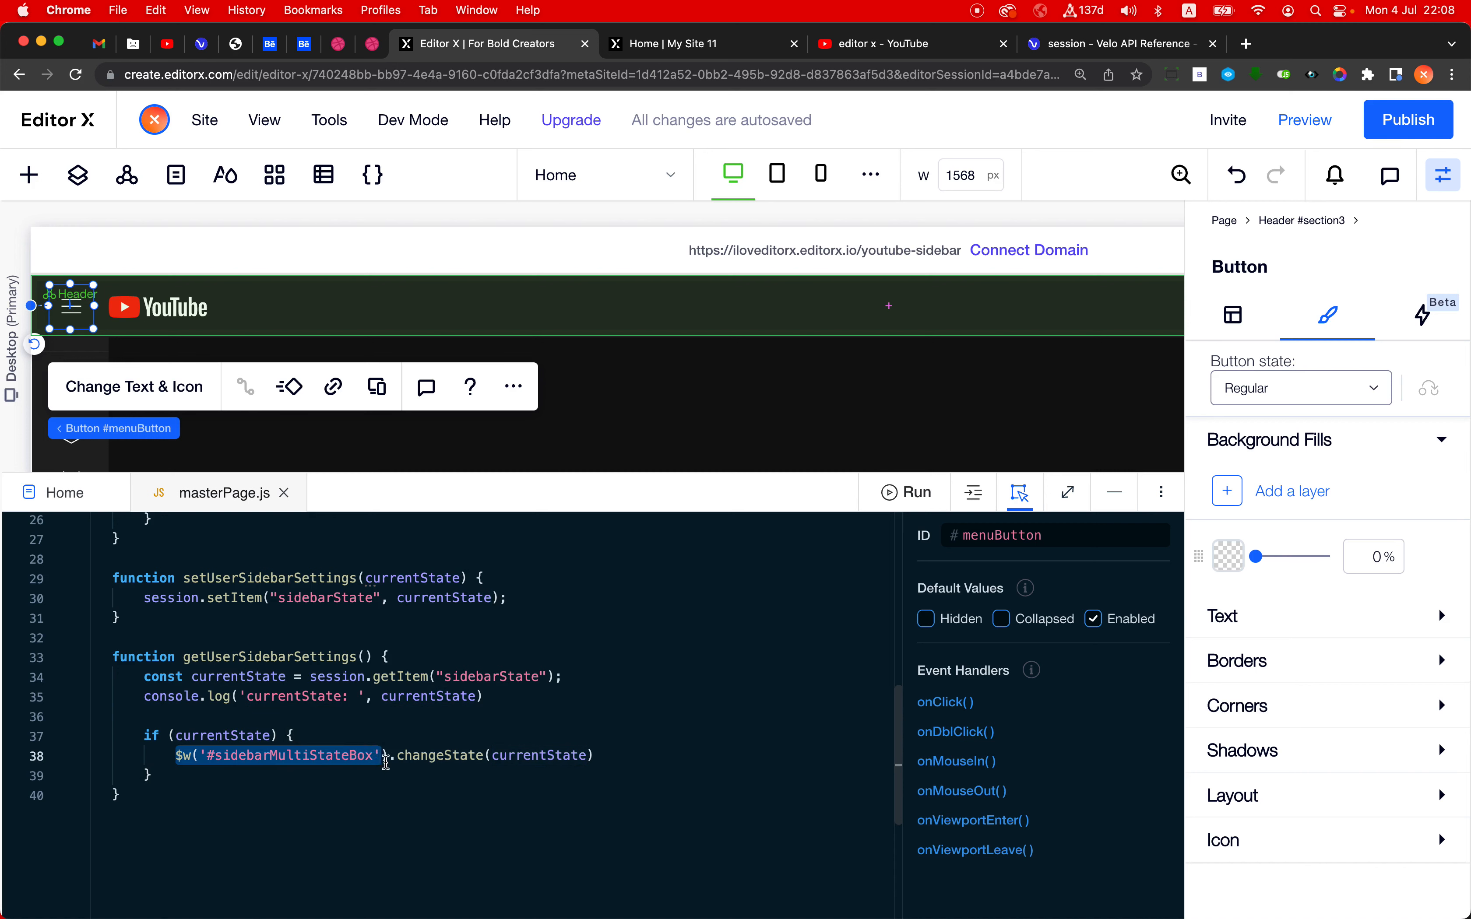
pyautogui.doubleClick(425, 762)
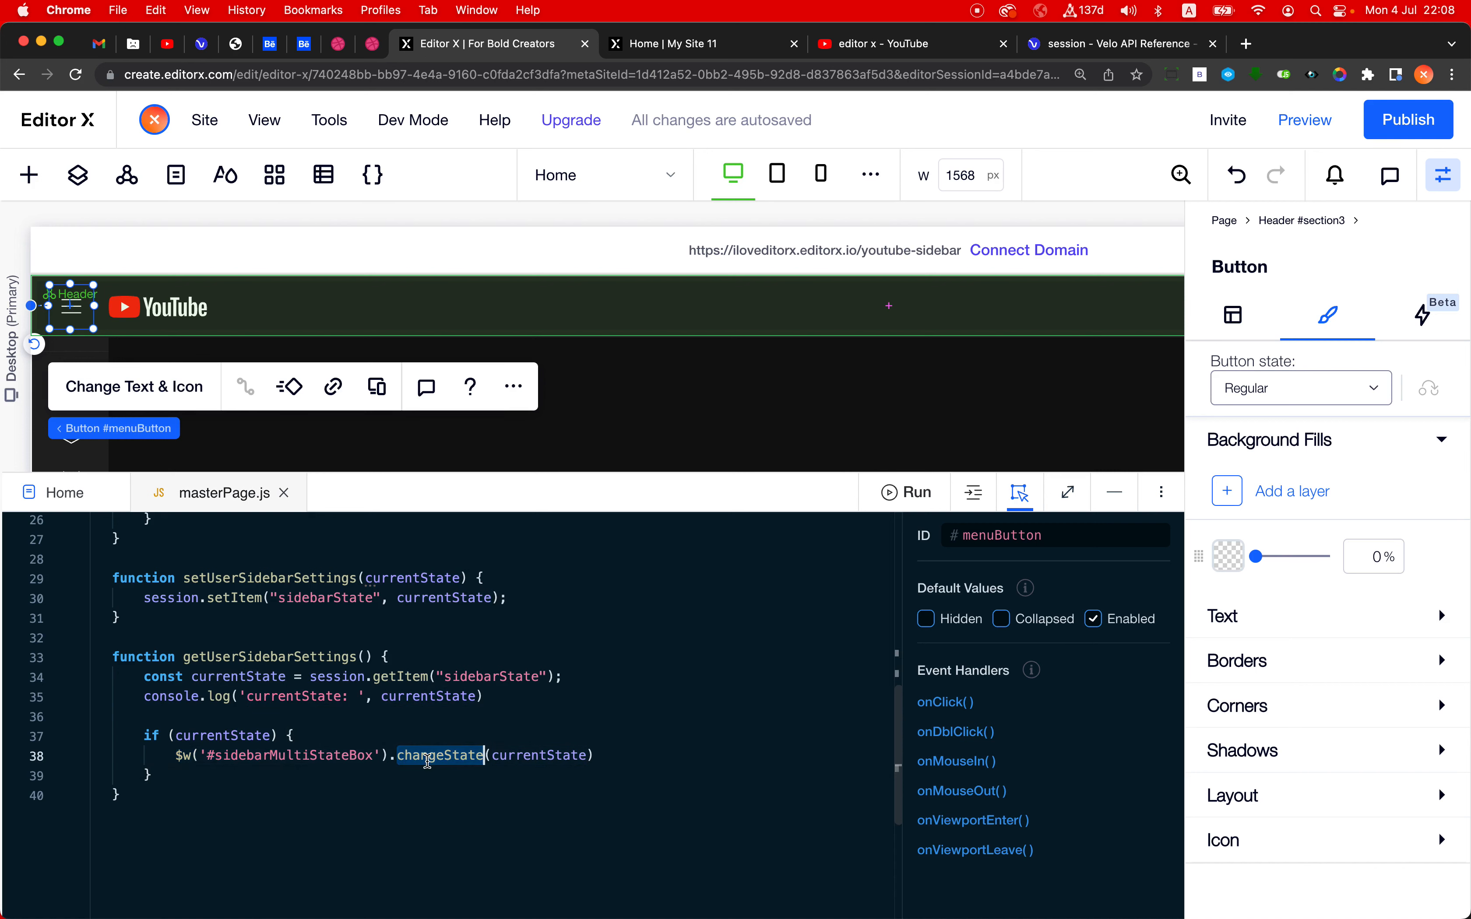
pyautogui.doubleClick(533, 757)
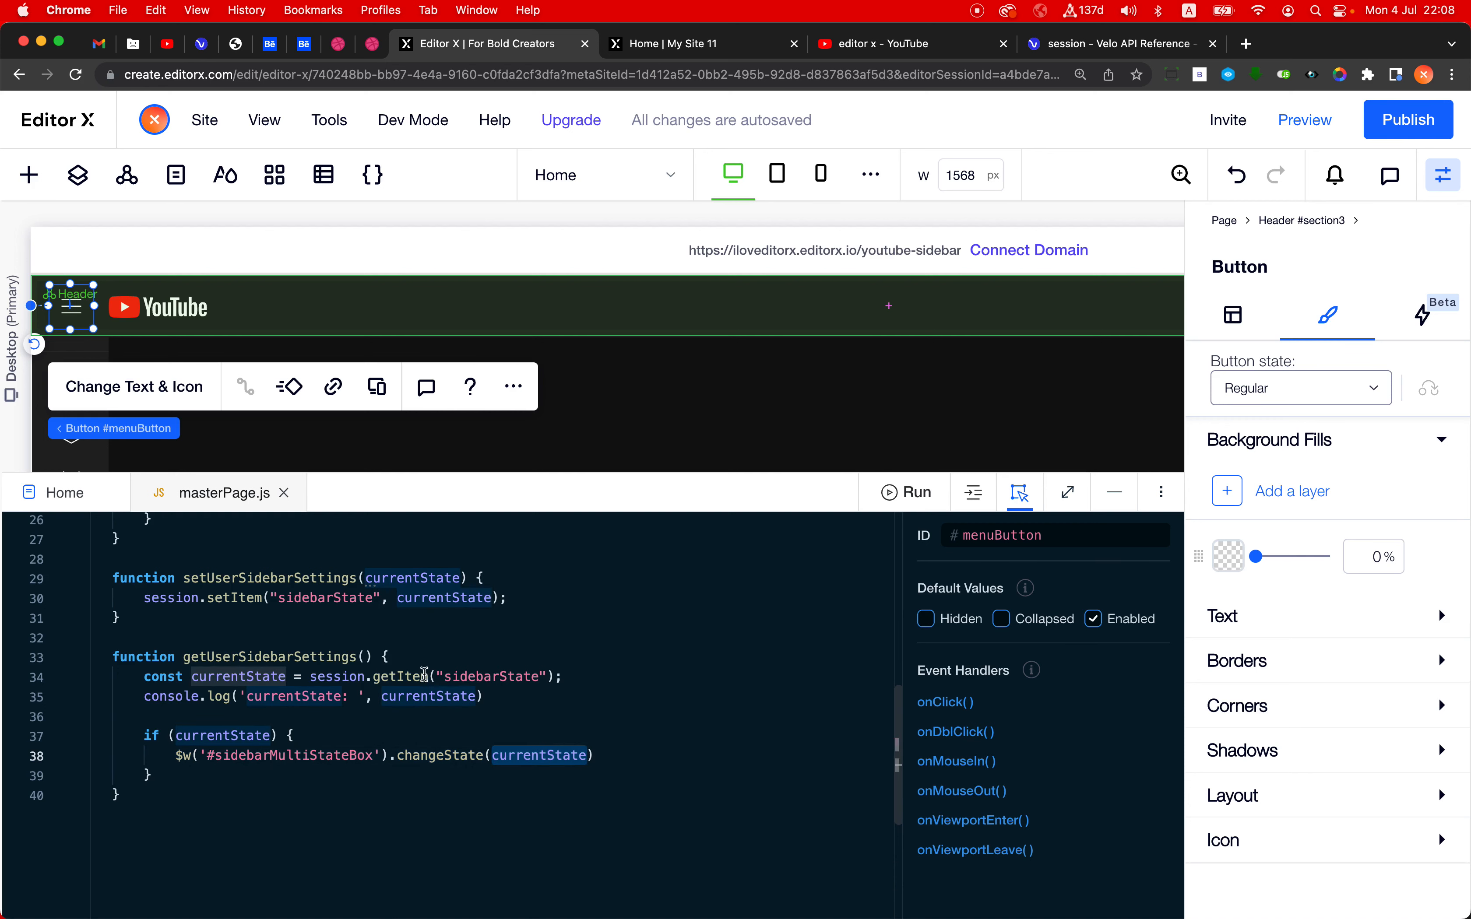
pyautogui.click(309, 677)
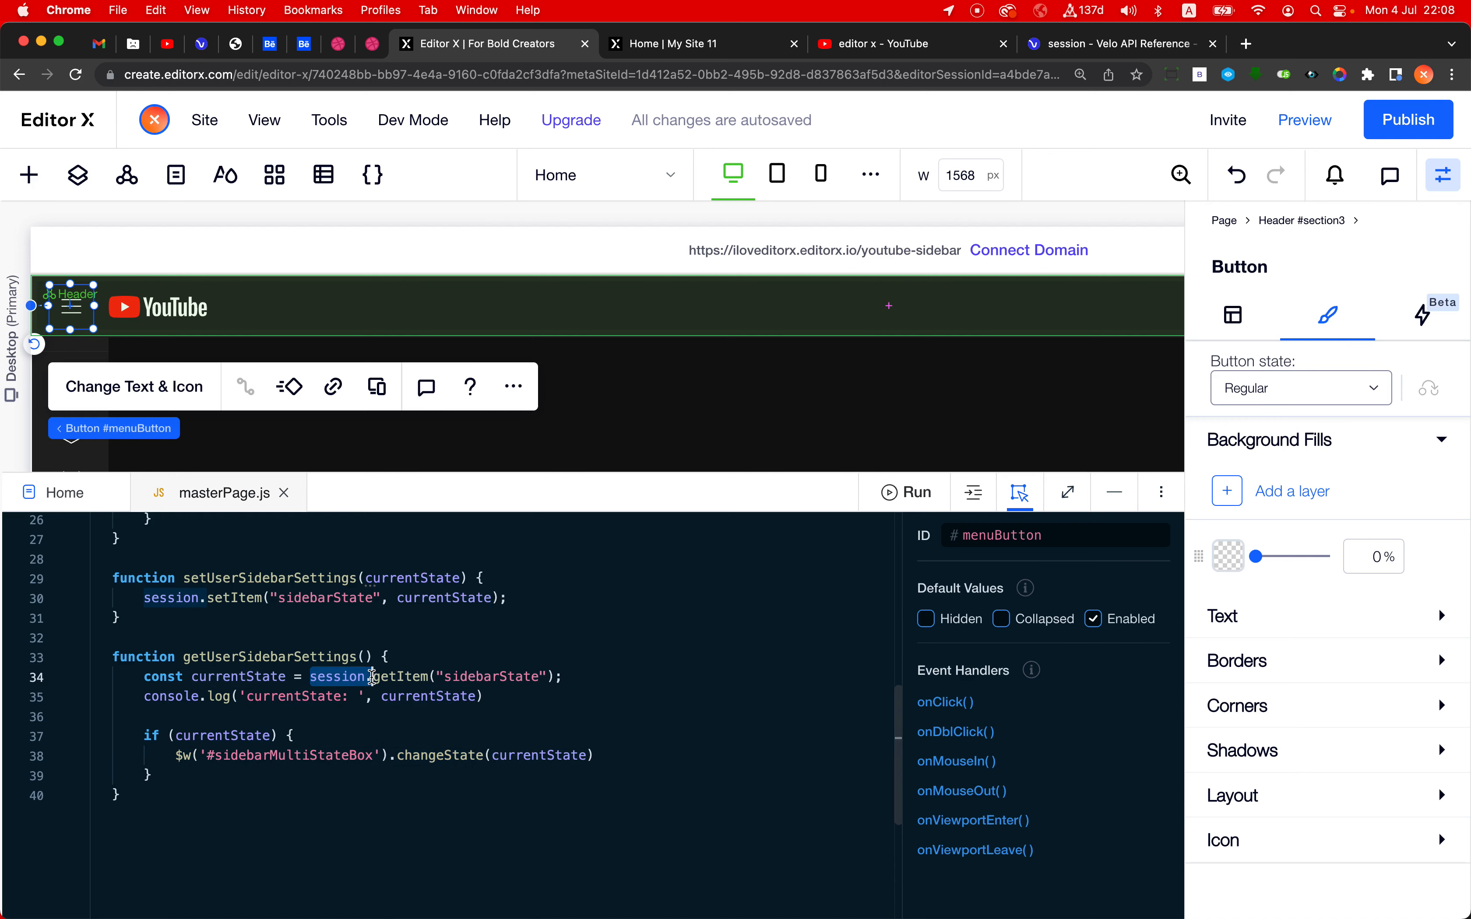
pyautogui.scroll(10, 423, 798)
pyautogui.scroll(-3, 422, 798)
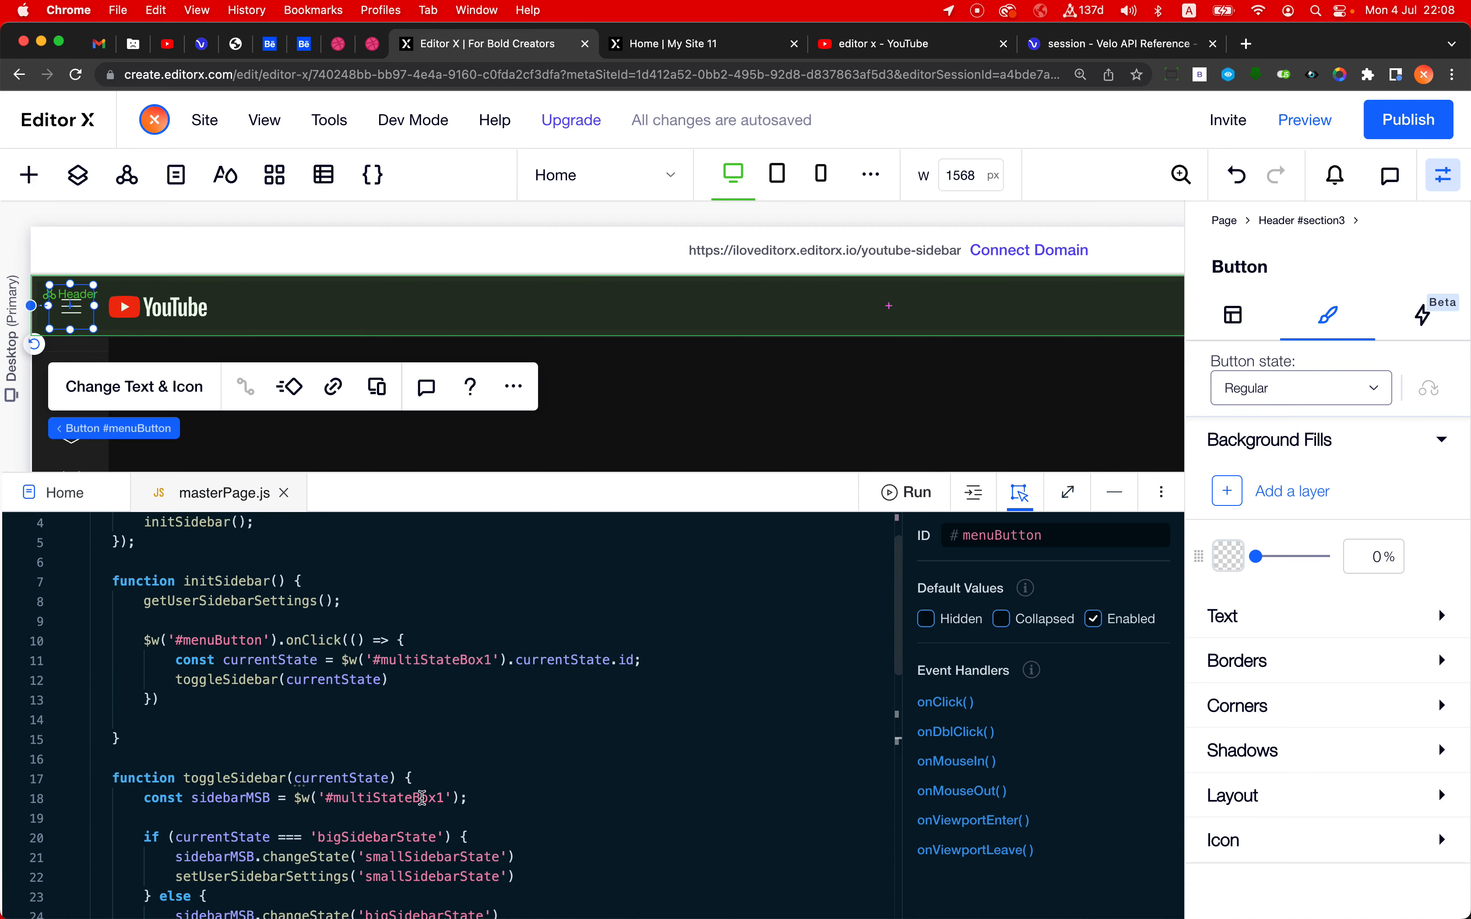
pyautogui.scroll(4, 420, 795)
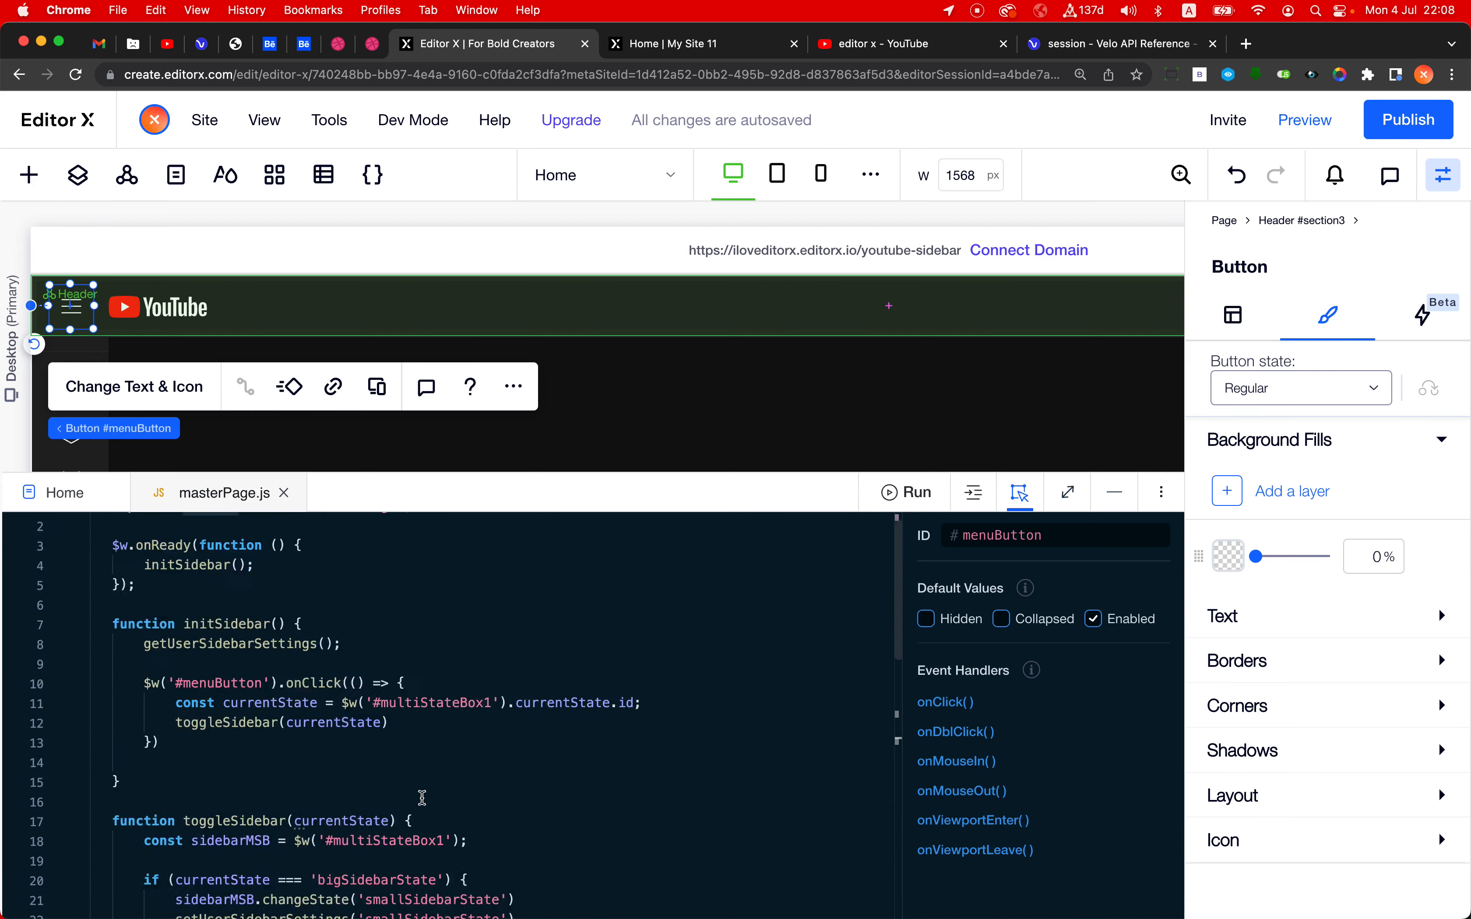
# - Publish the site and reload the live youtube-sidebar page
pyautogui.click(1408, 122)
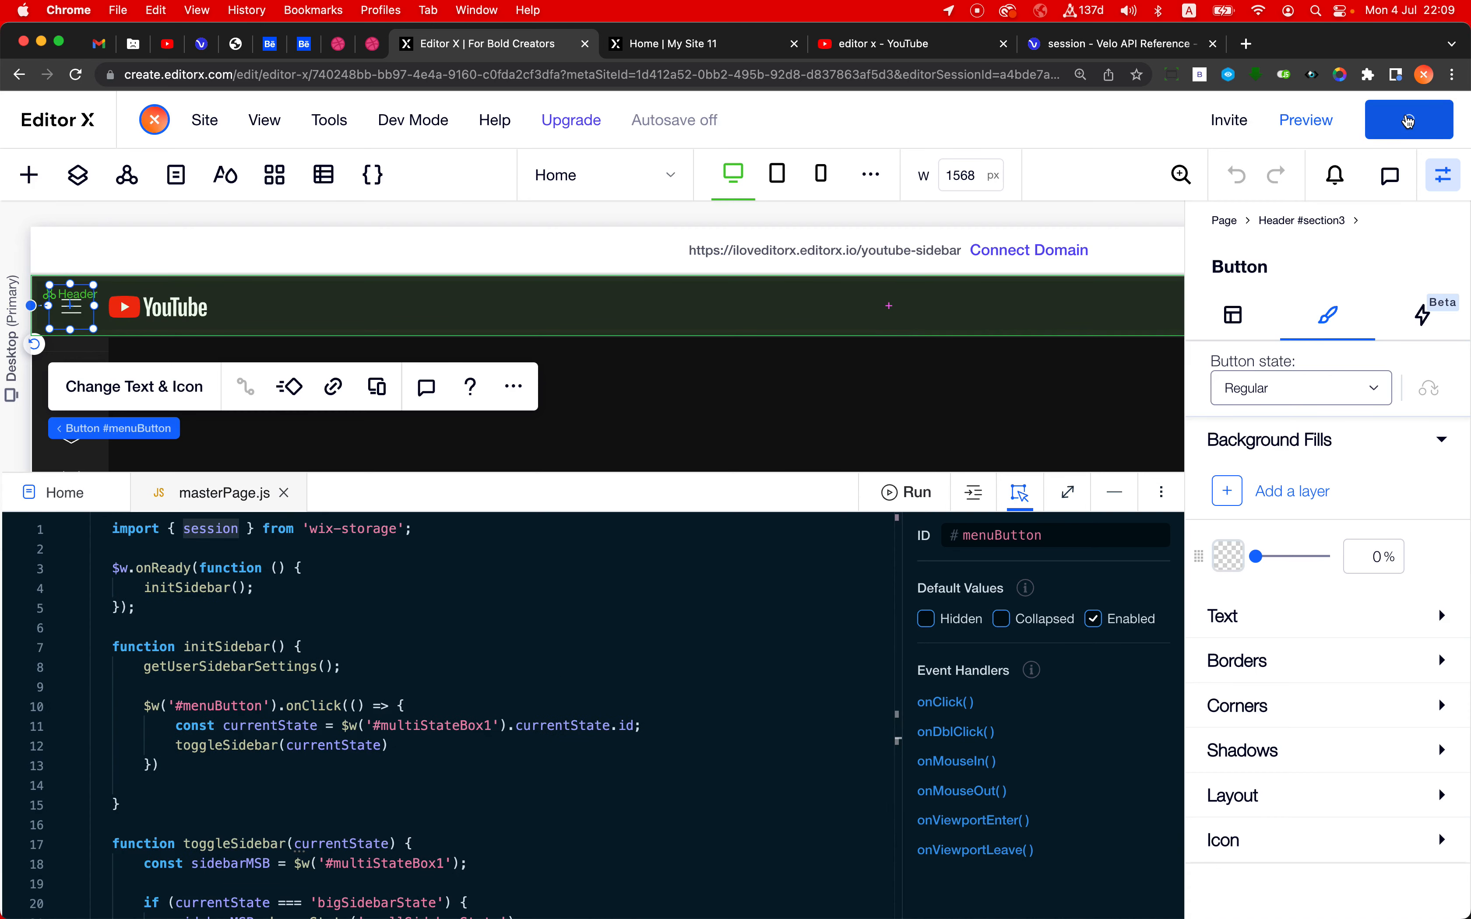
pyautogui.click(724, 48)
pyautogui.click(734, 75)
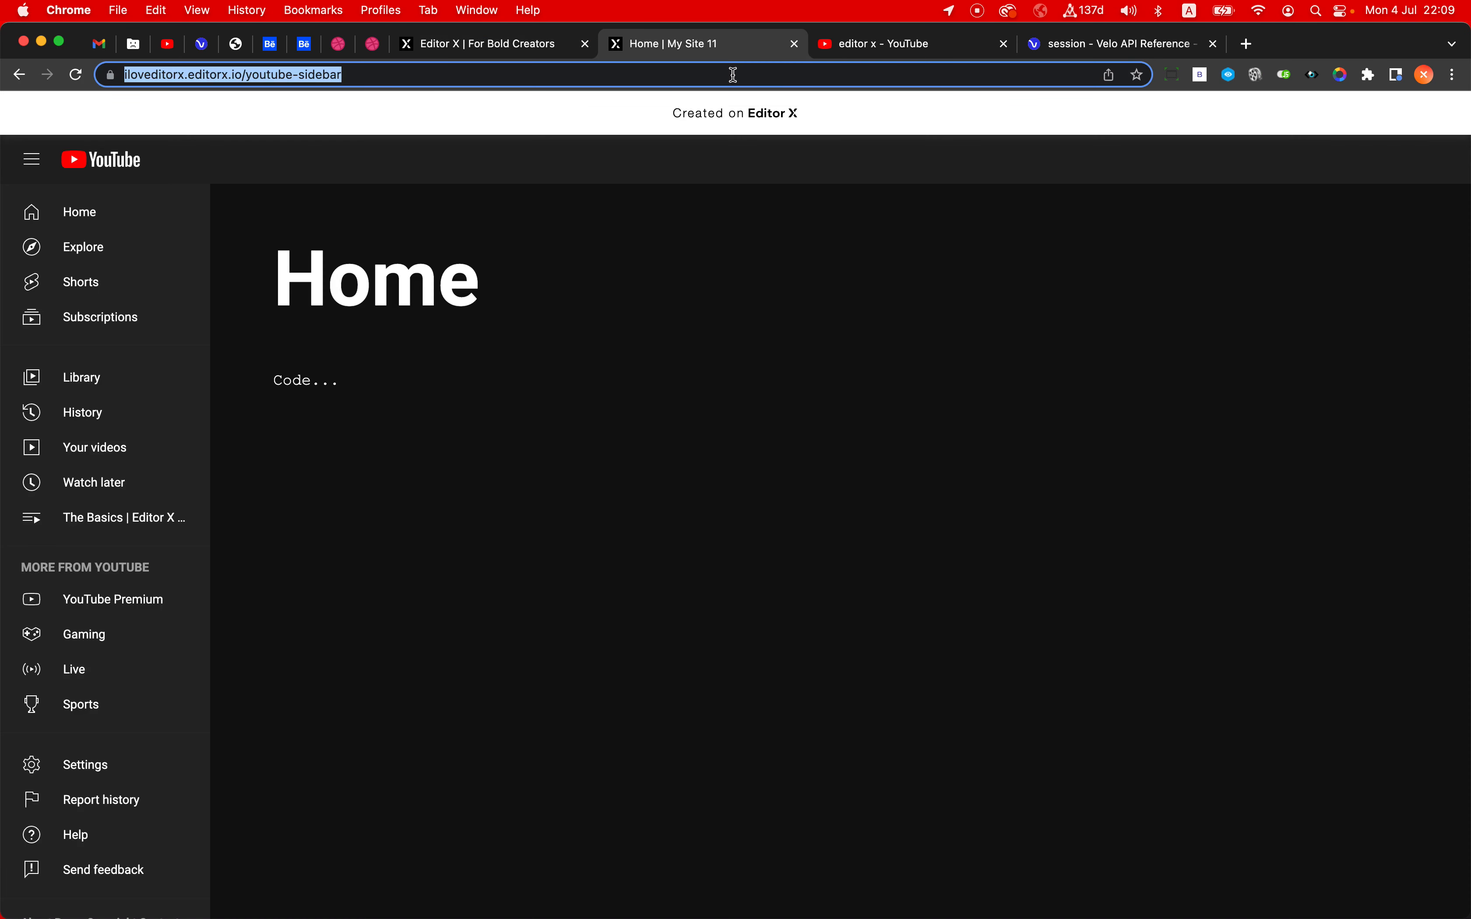
pyautogui.press('Return')
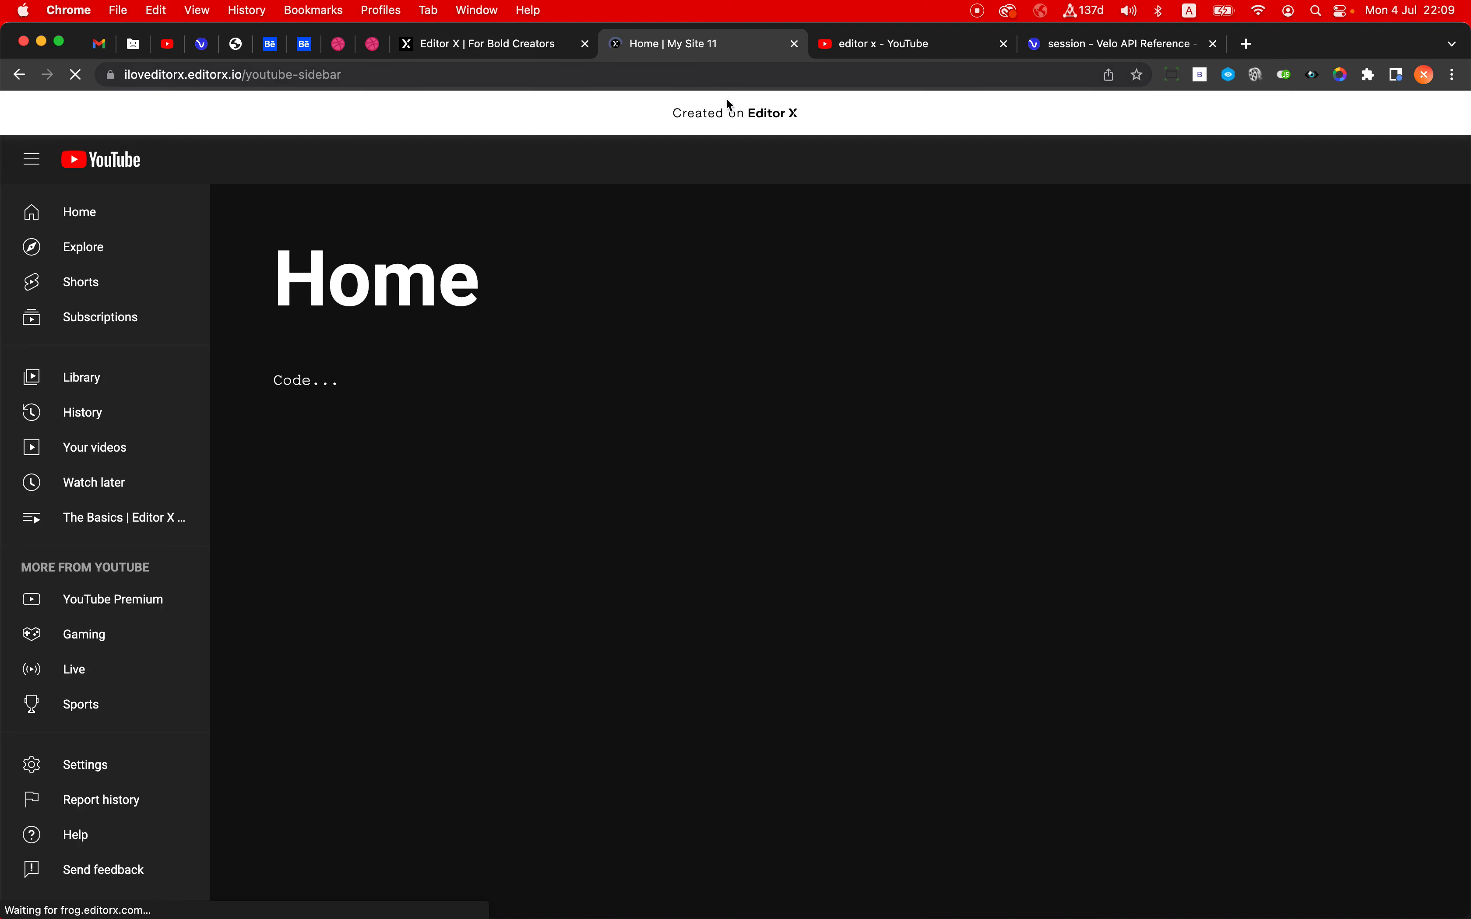
# - Dismiss the publish confirmation, review the console.log line in getUserSidebarSettings, and open the live page's browser console to read its output
pyautogui.click(540, 45)
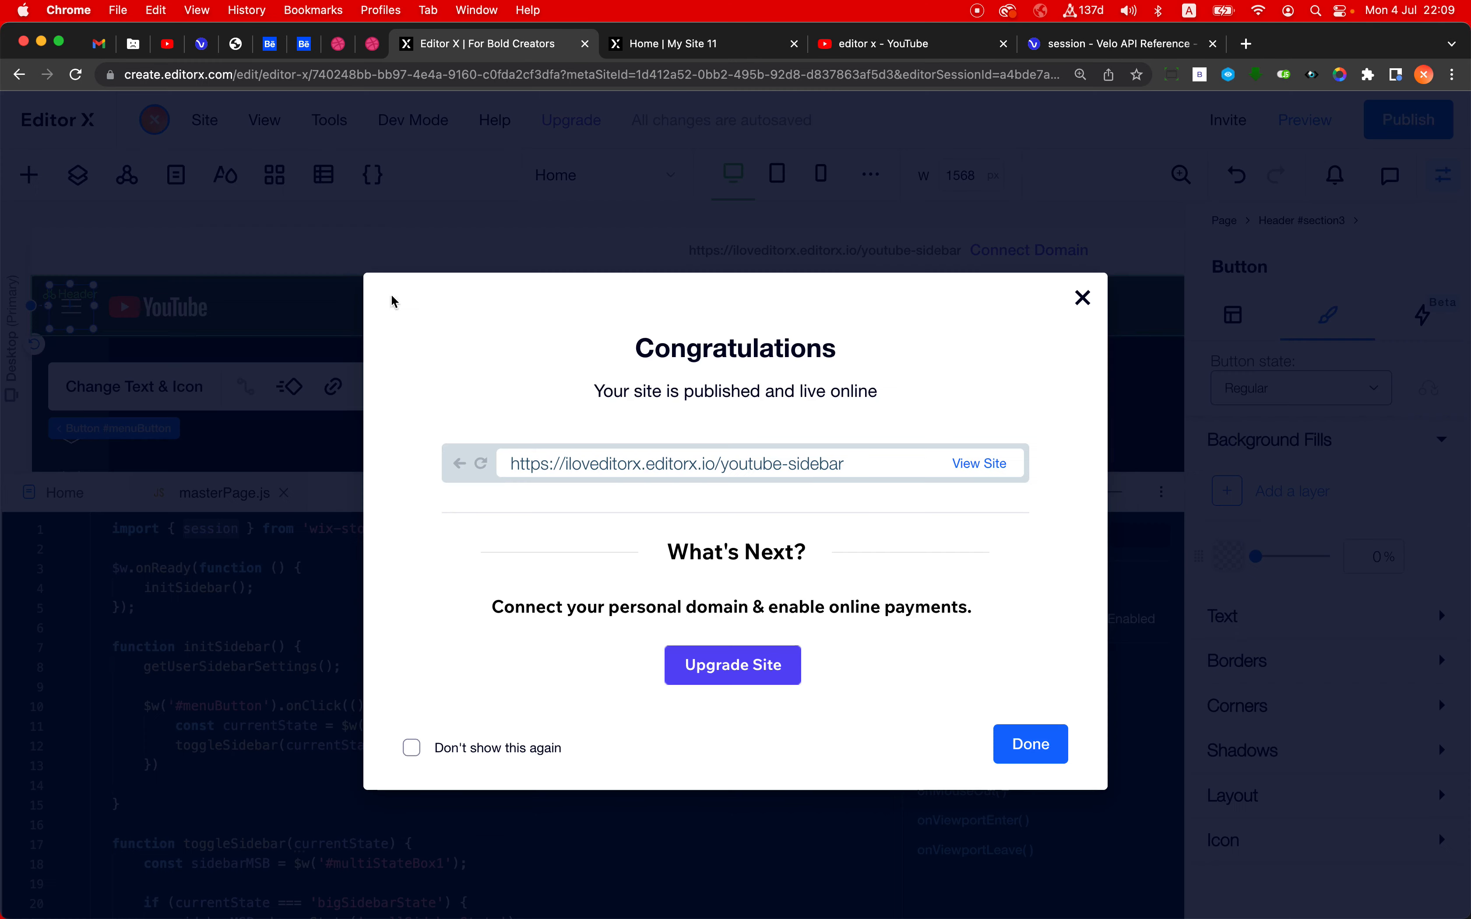
pyautogui.click(208, 614)
pyautogui.scroll(-5, 296, 752)
pyautogui.scroll(1, 296, 753)
pyautogui.scroll(-4, 296, 752)
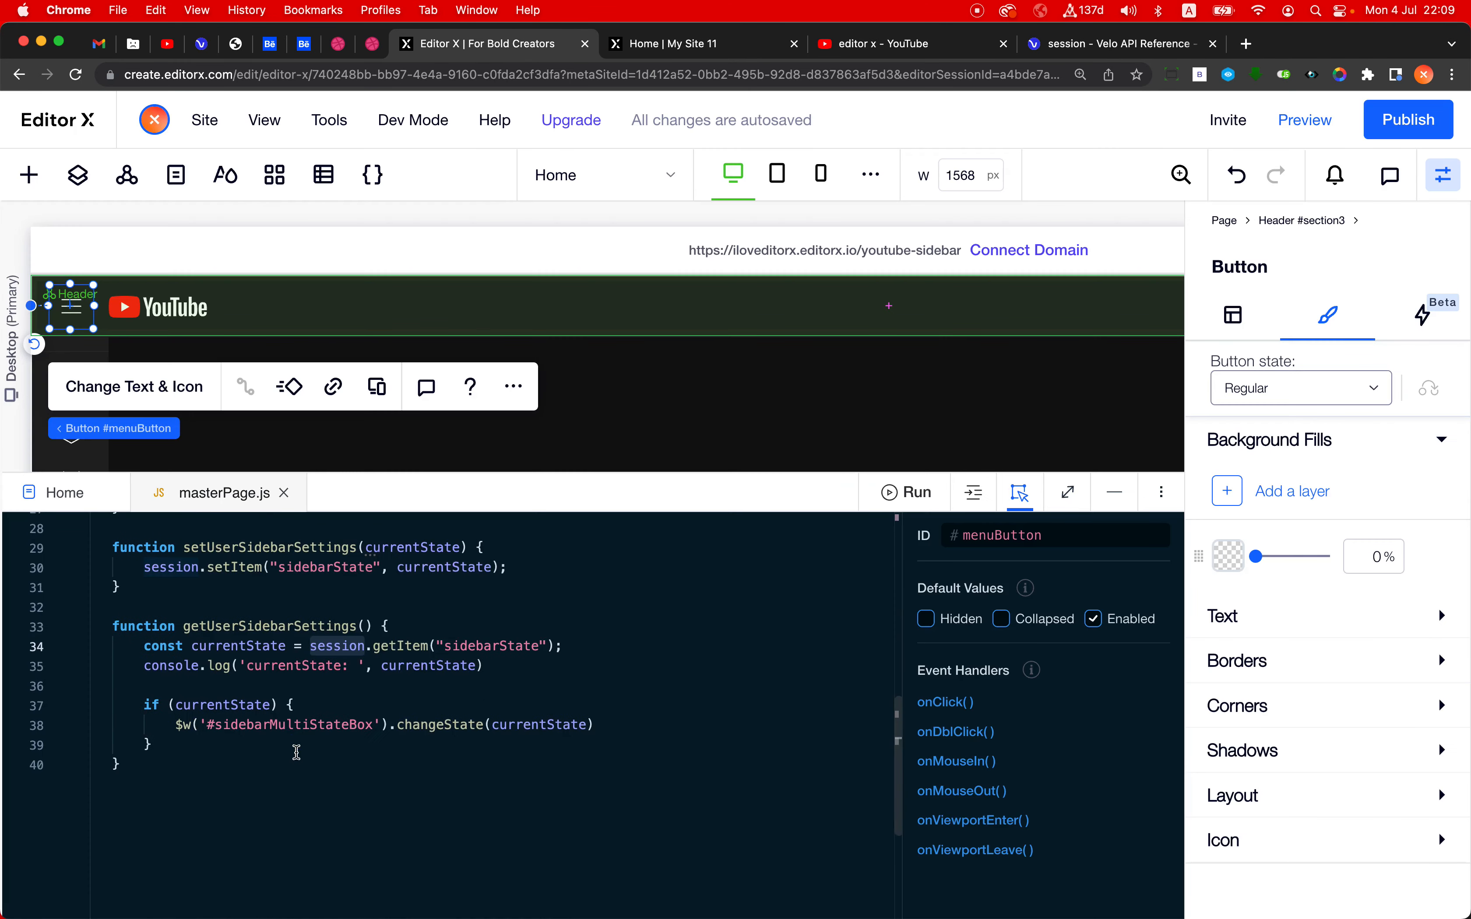
pyautogui.scroll(1, 296, 752)
pyautogui.moveTo(153, 719); pyautogui.dragTo(278, 716)
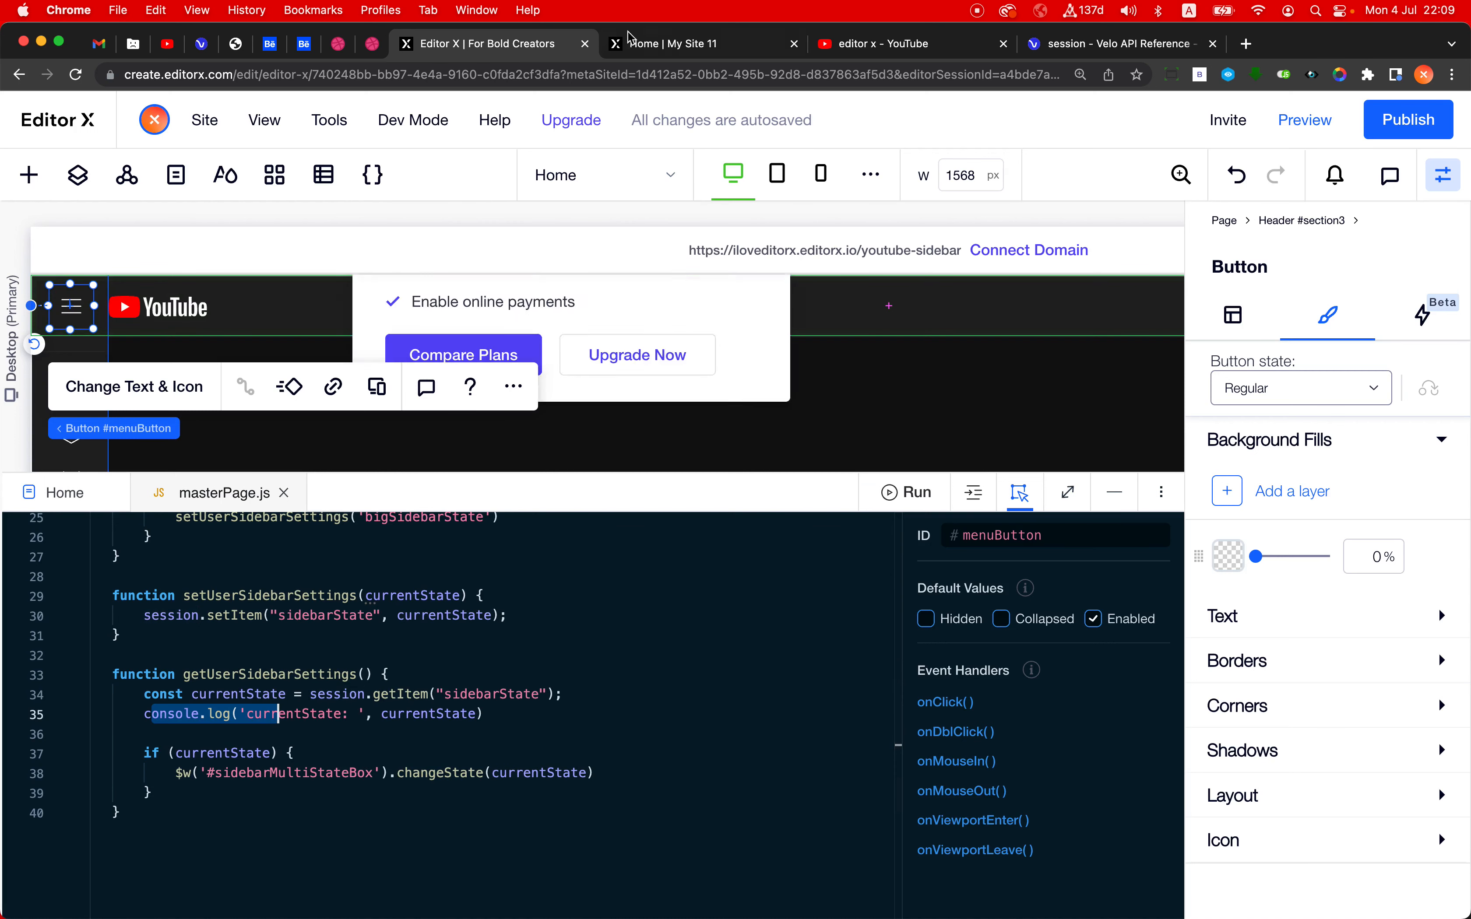
pyautogui.click(633, 52)
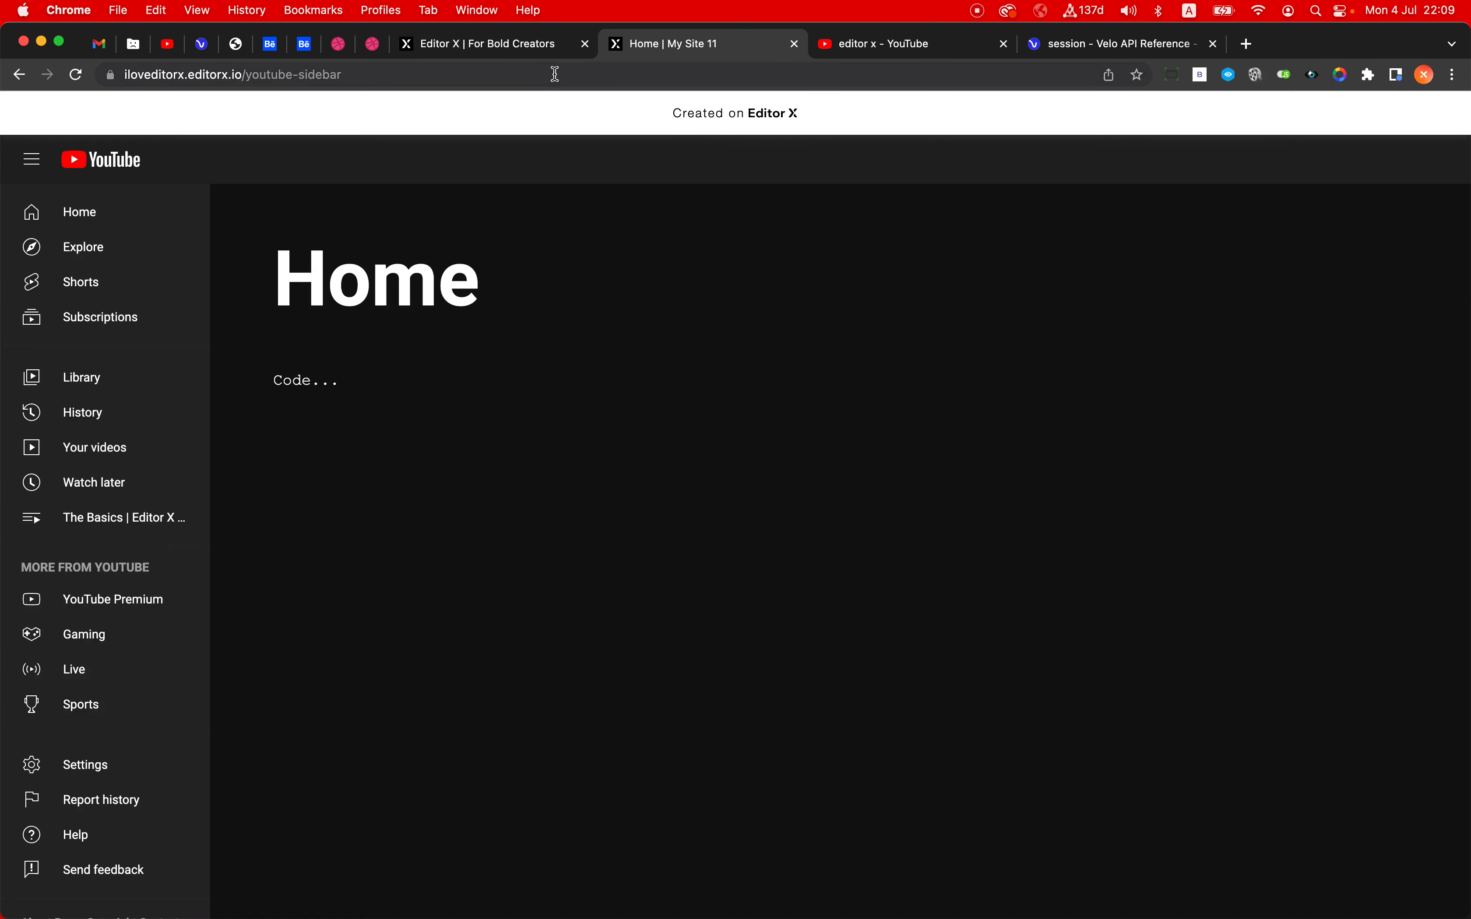
pyautogui.press('super+alt+j')
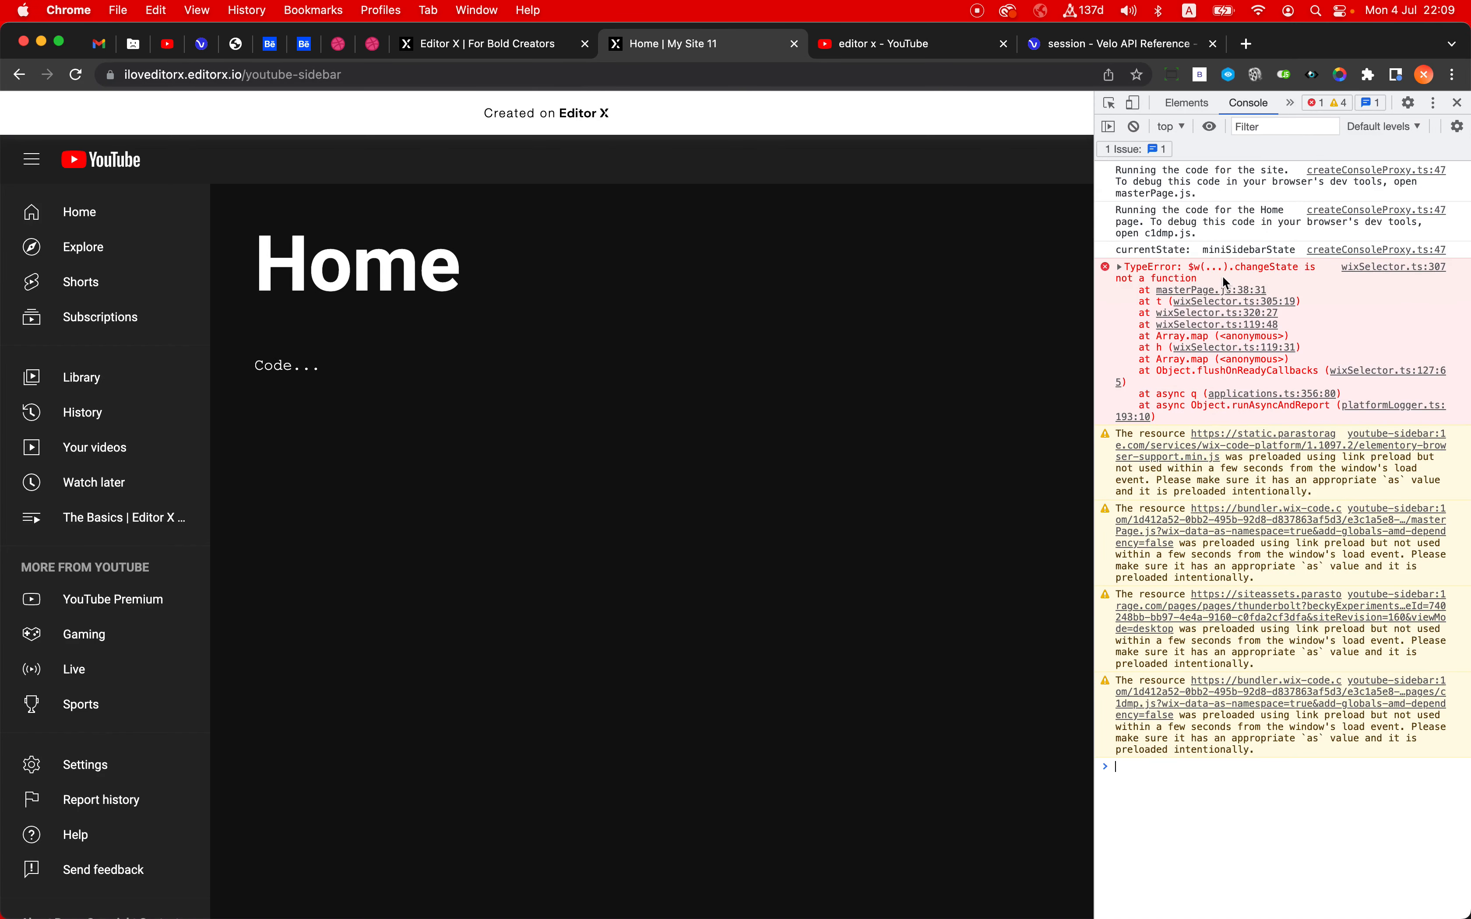
# - Compare the #sidebarMultiStateBox selector and the state names in masterPage.js with the values reported in the live page's console
pyautogui.click(492, 45)
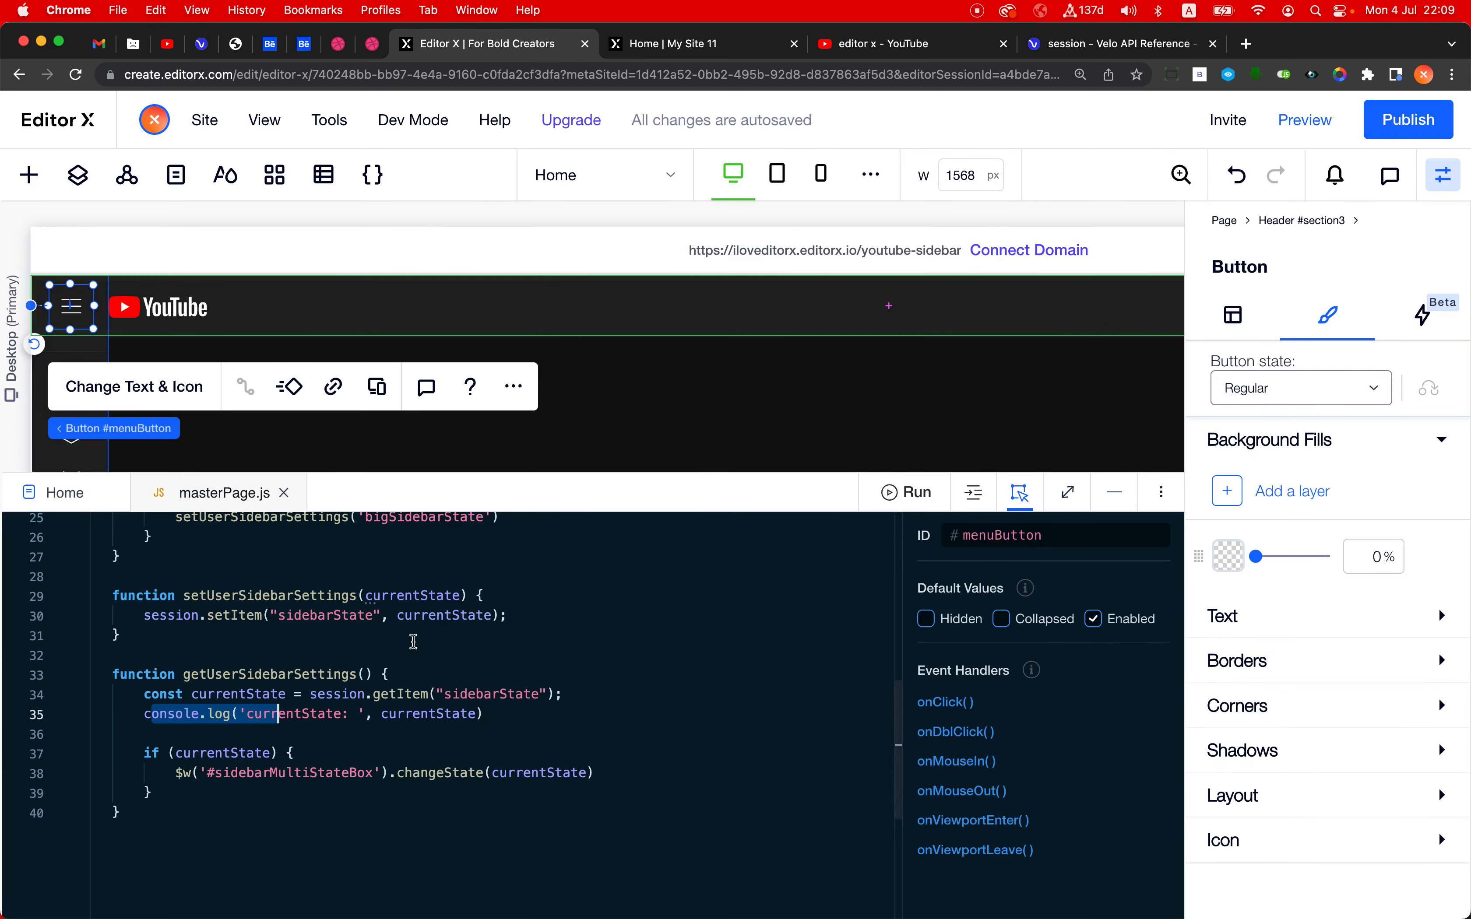
pyautogui.doubleClick(313, 774)
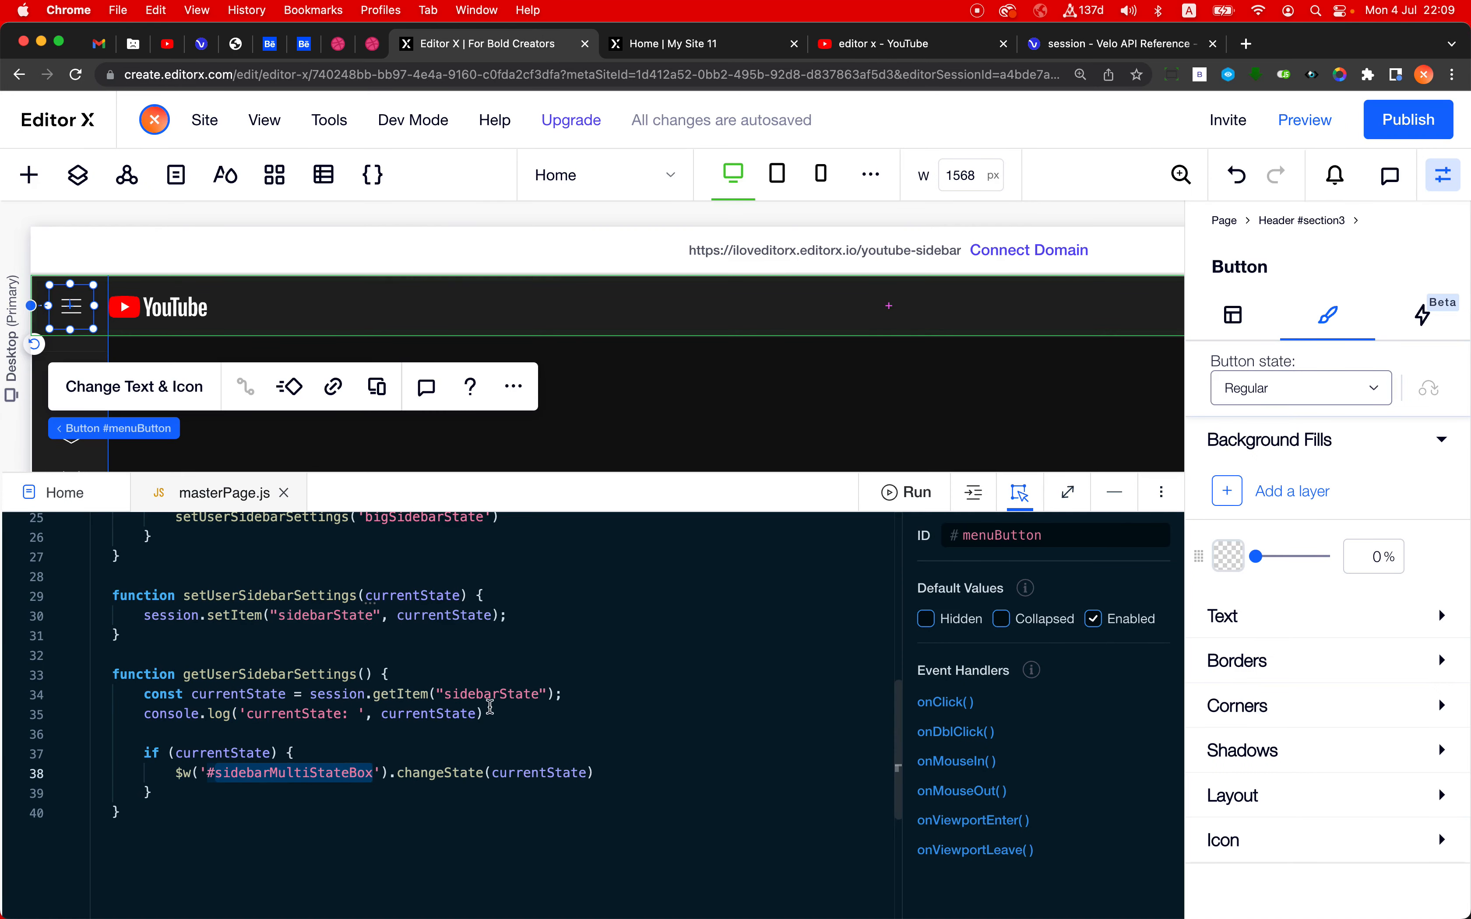
pyautogui.scroll(3, 436, 705)
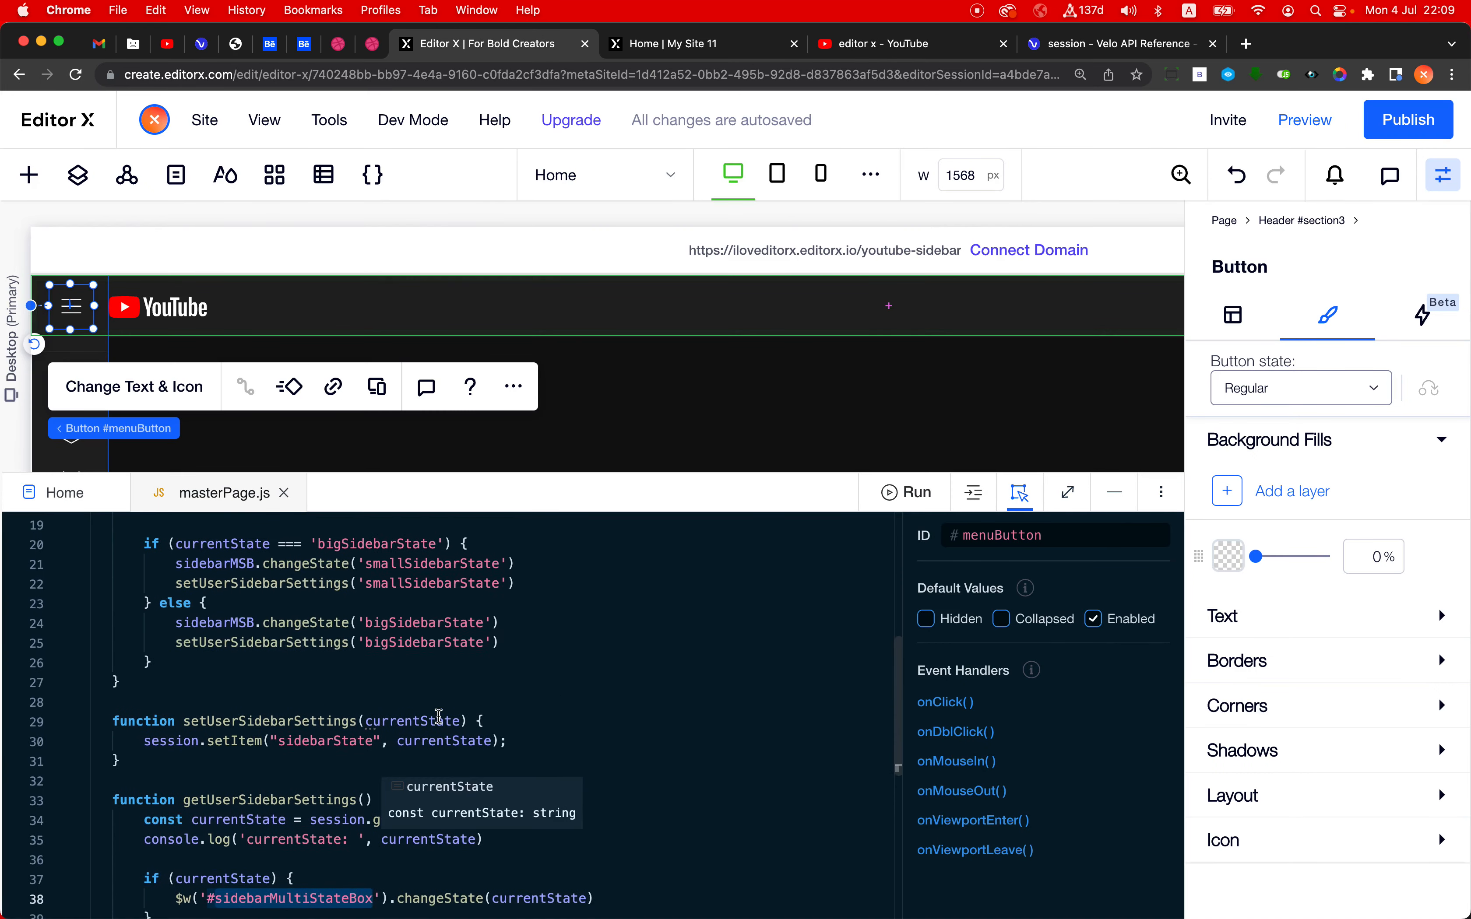
pyautogui.doubleClick(438, 647)
pyautogui.press('super+c')
pyautogui.scroll(-3, 438, 647)
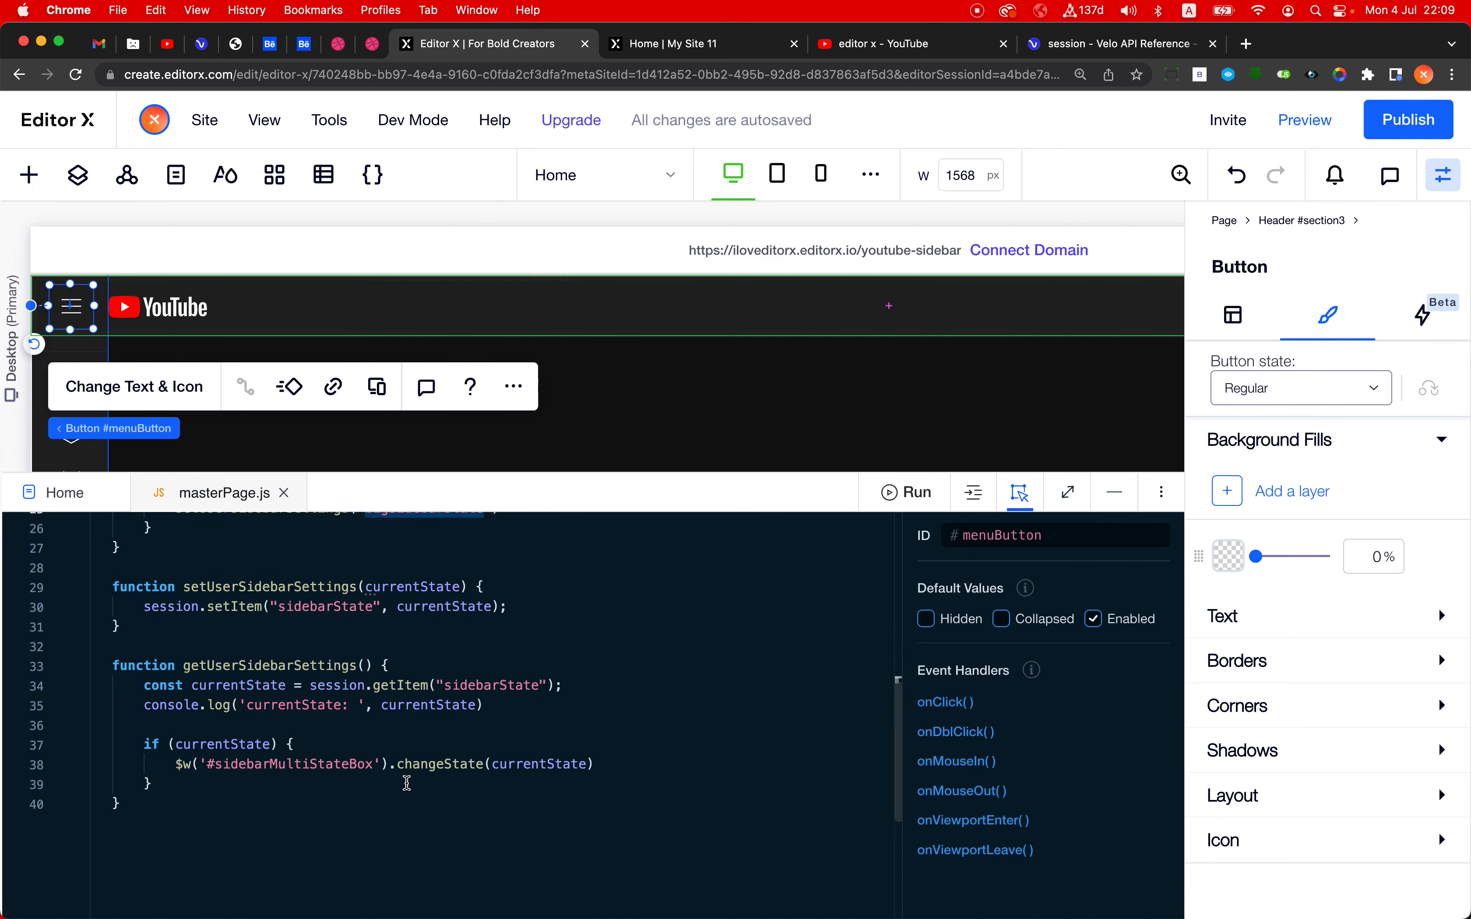
pyautogui.scroll(6, 482, 779)
pyautogui.scroll(4, 482, 779)
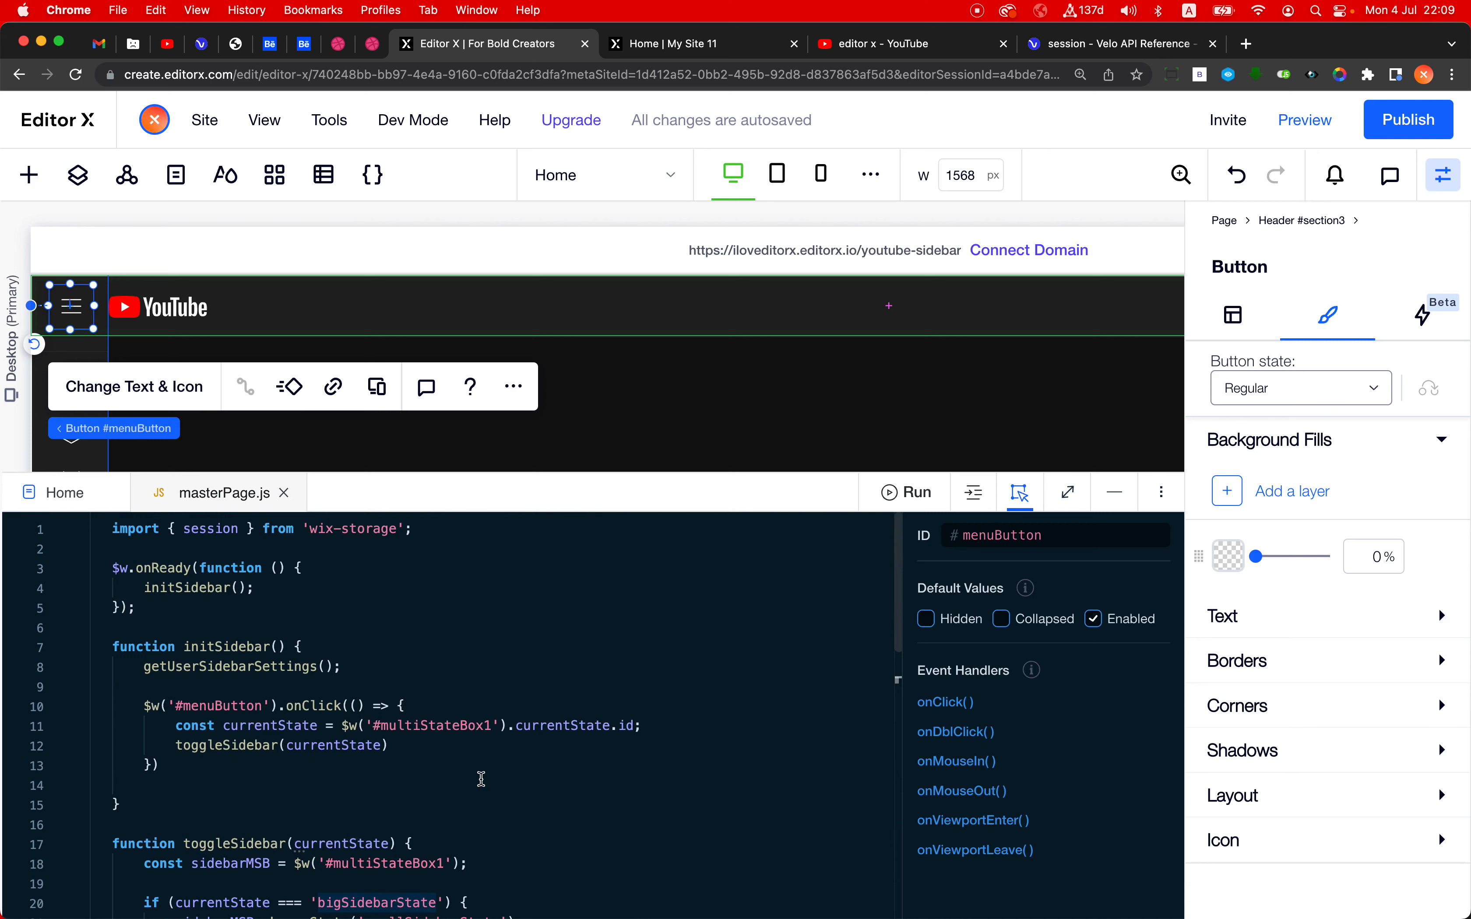
# - Trace the setUserSidebarSettings calls in toggleSidebar to the "sidebarState" key used by session.setItem and session.getItem
pyautogui.scroll(-5, 481, 778)
pyautogui.scroll(-1, 482, 779)
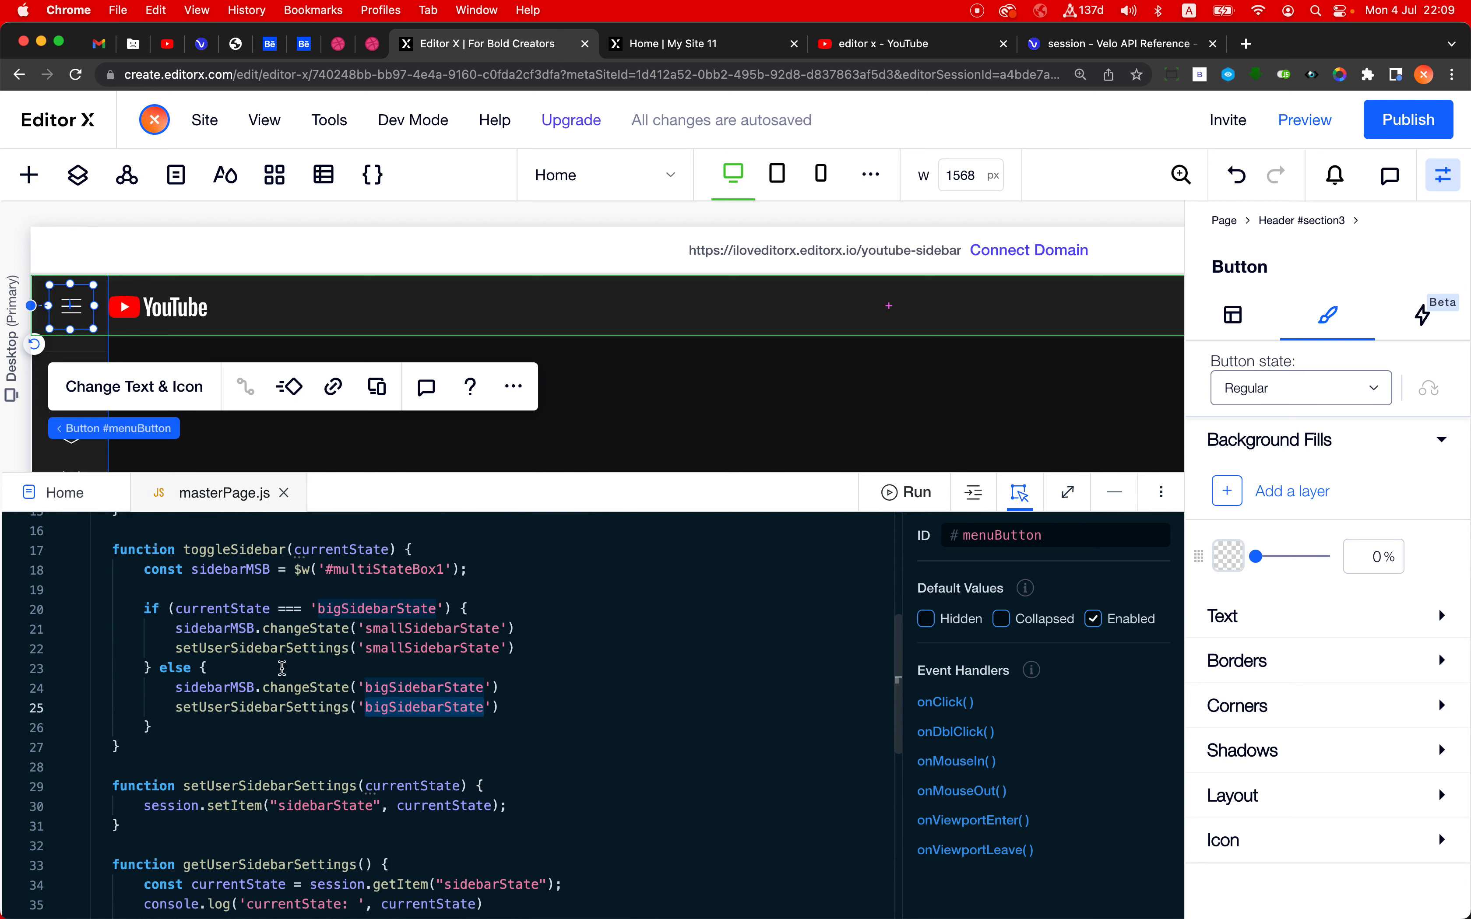
pyautogui.click(282, 709)
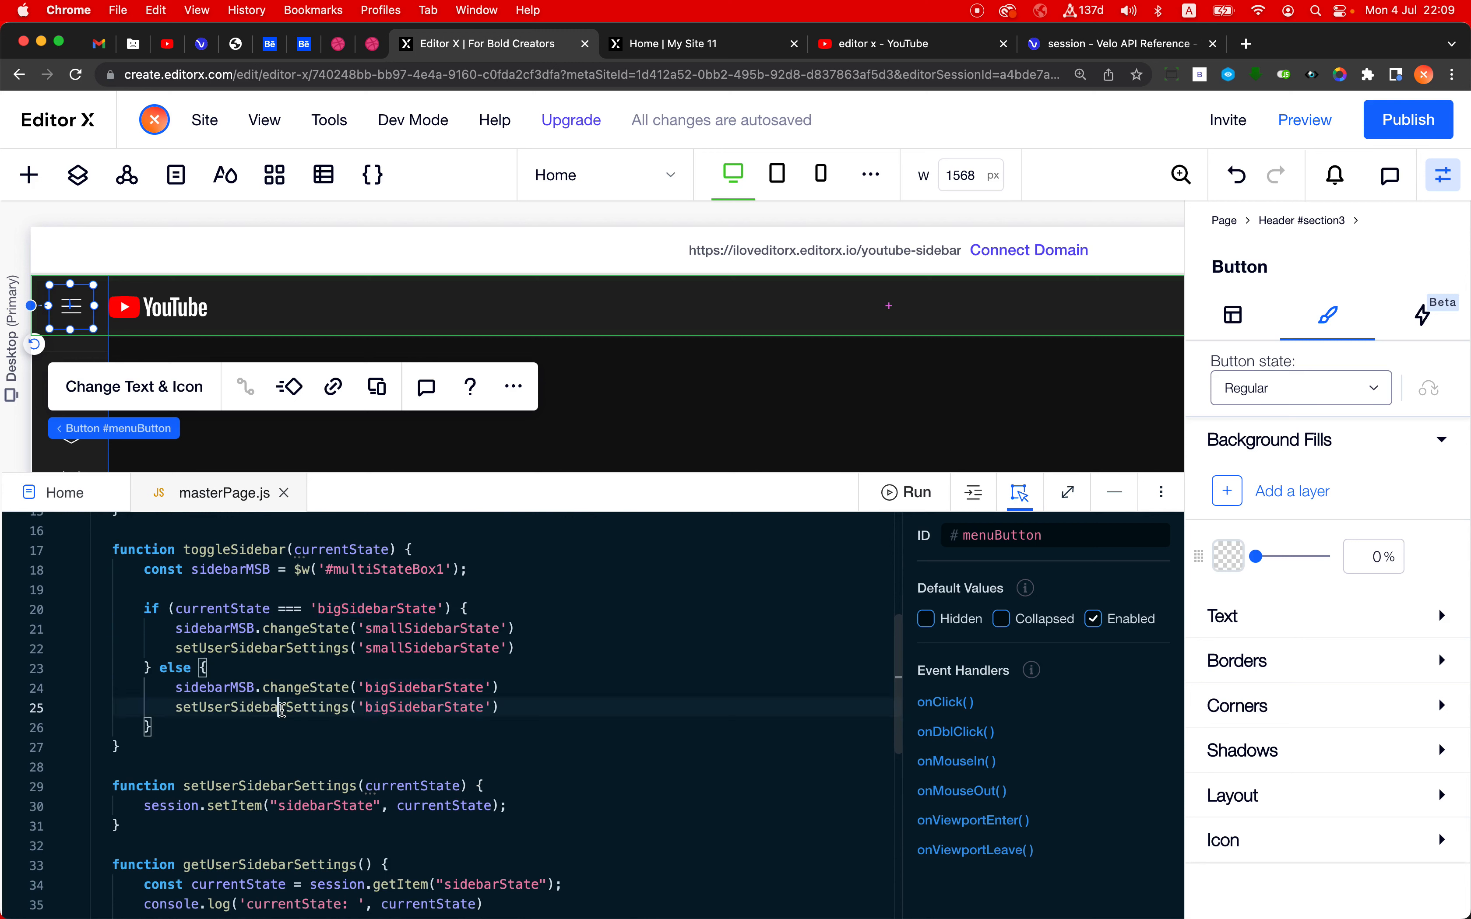
pyautogui.doubleClick(282, 708)
pyautogui.scroll(-3, 282, 709)
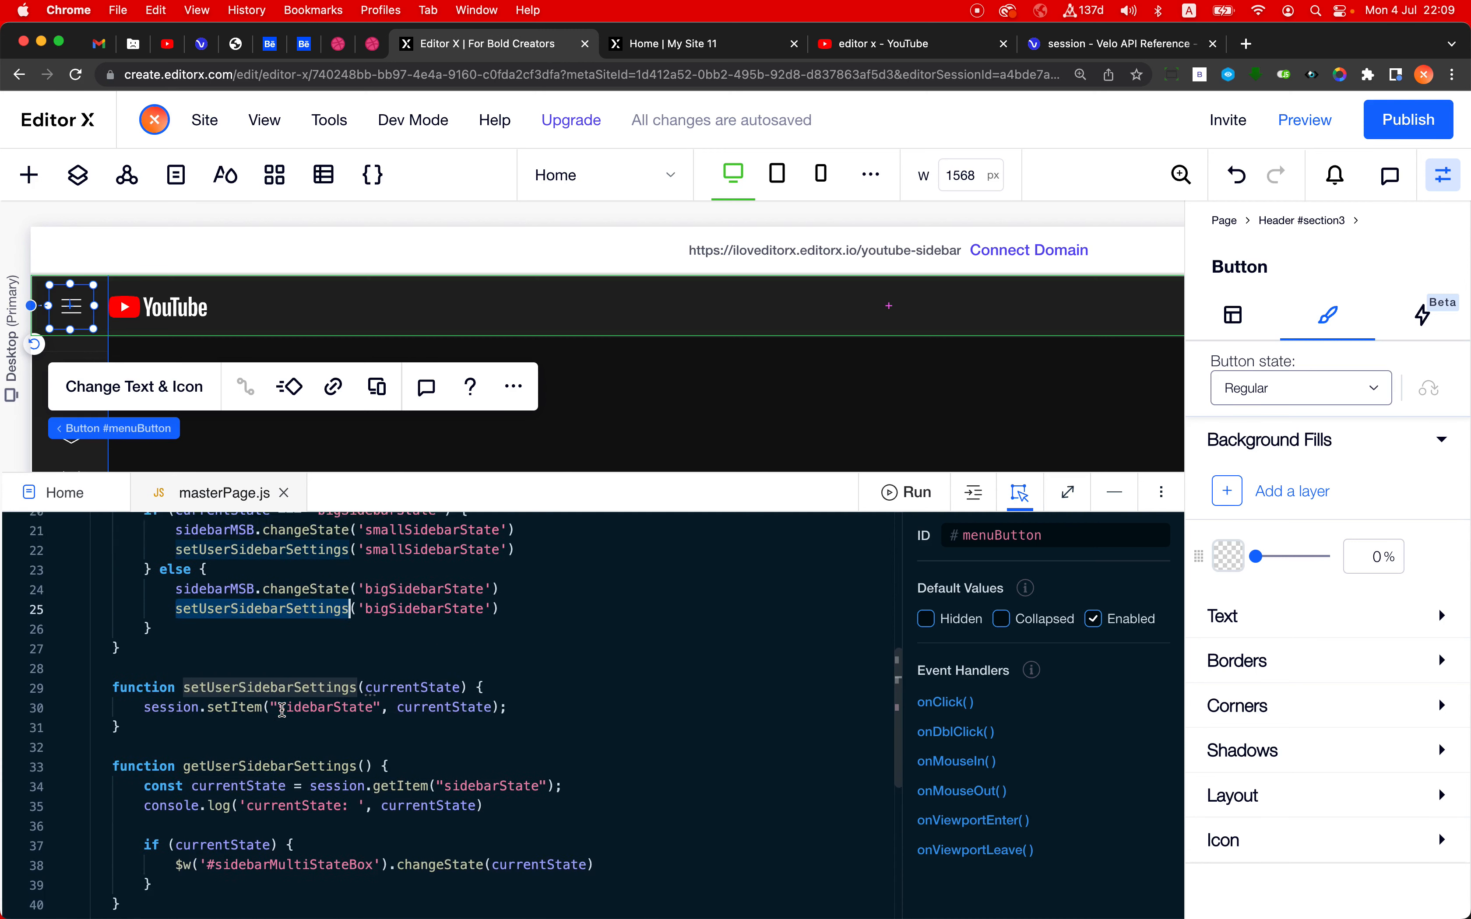
pyautogui.doubleClick(319, 694)
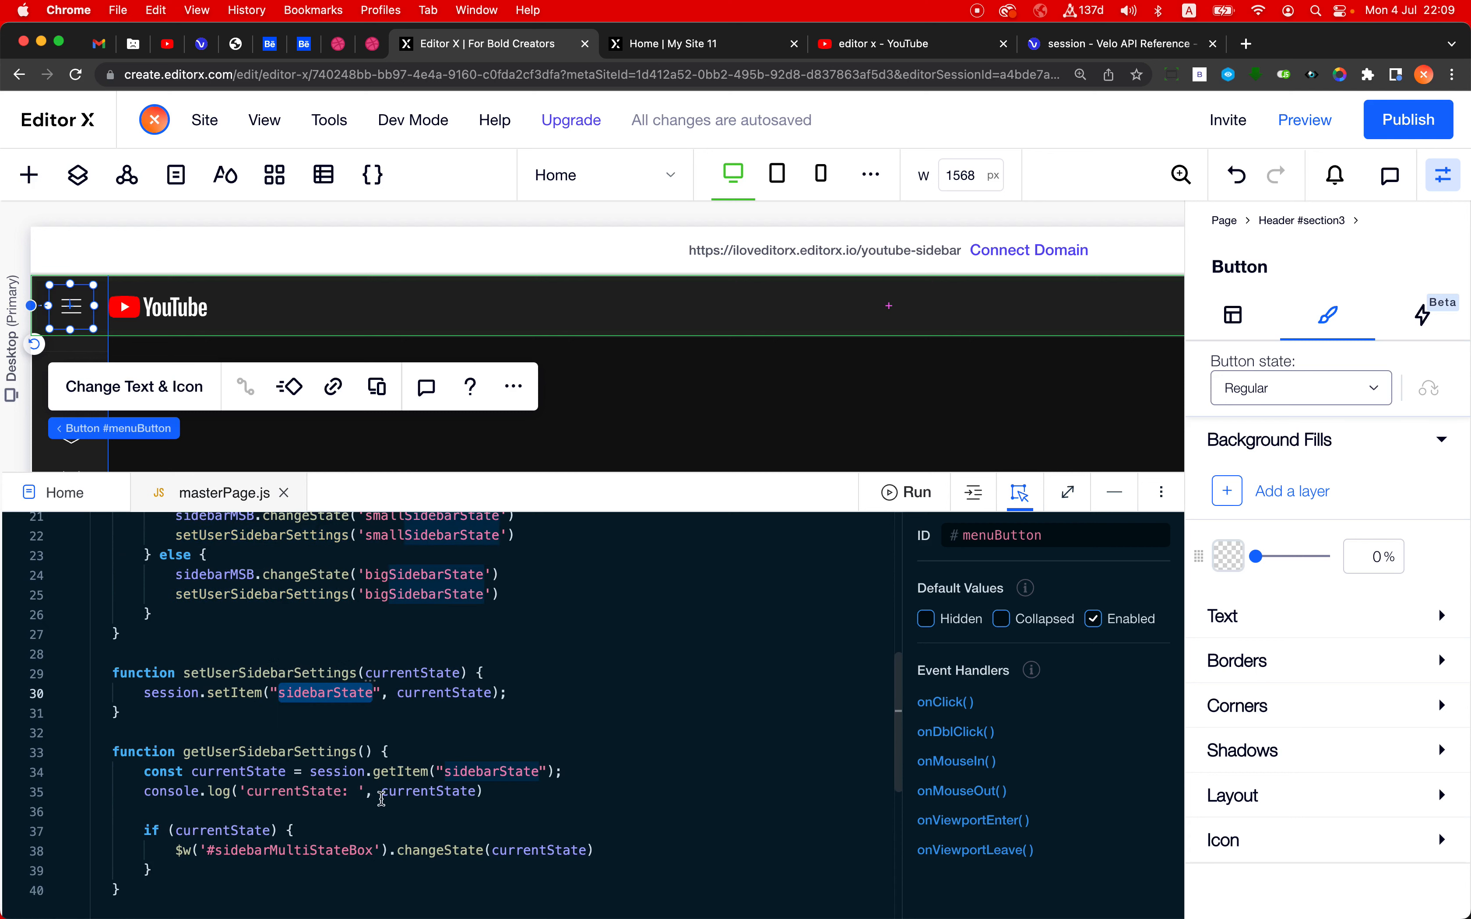
pyautogui.scroll(-1, 381, 798)
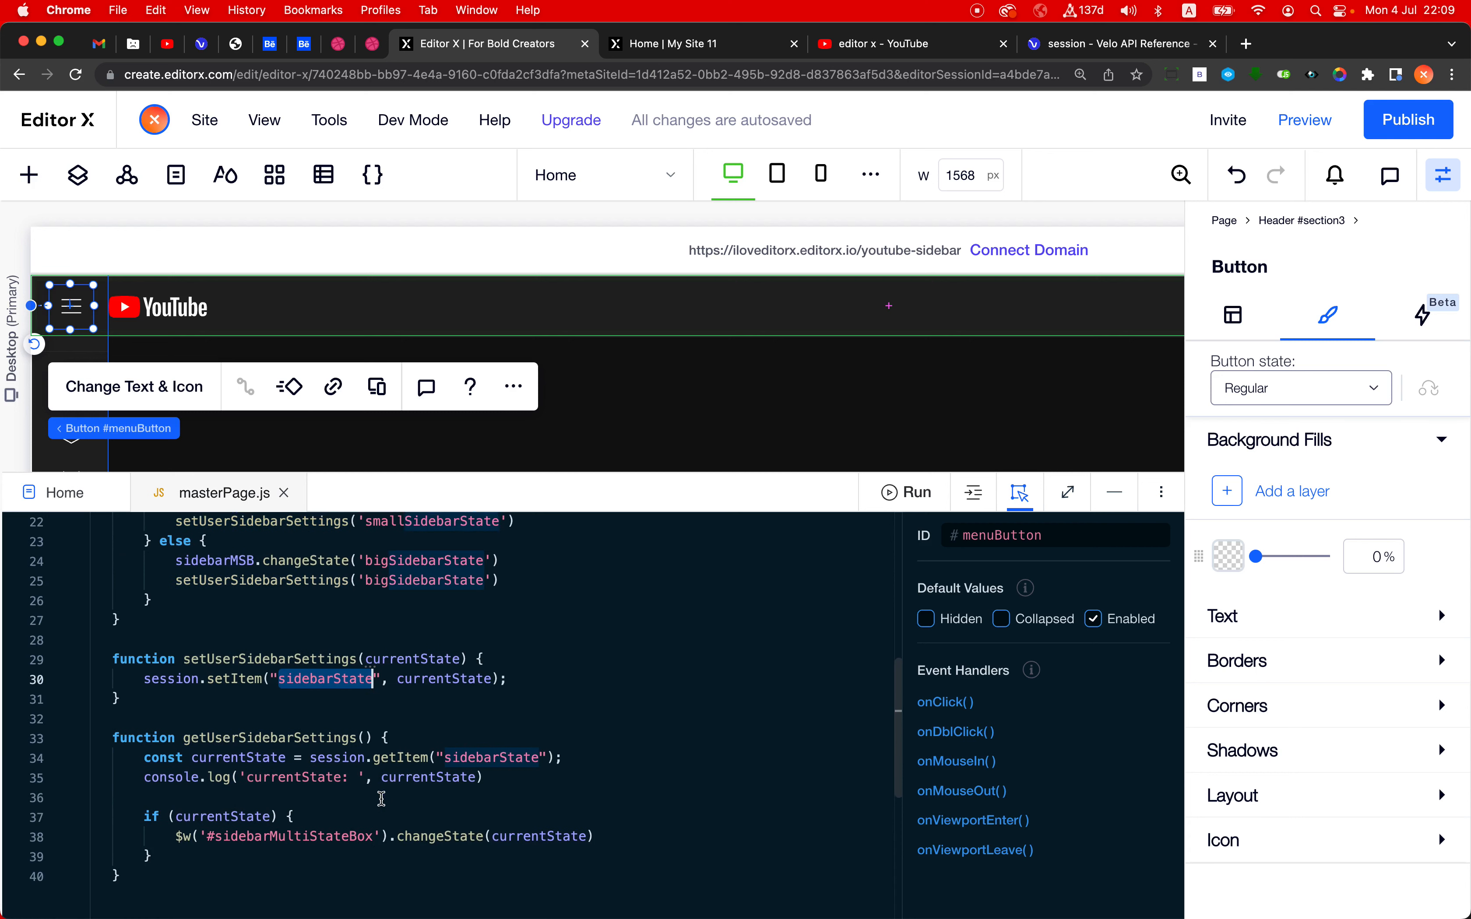
# - Reload the live youtube-sidebar page and check the logged currentState value in the console again
pyautogui.click(701, 44)
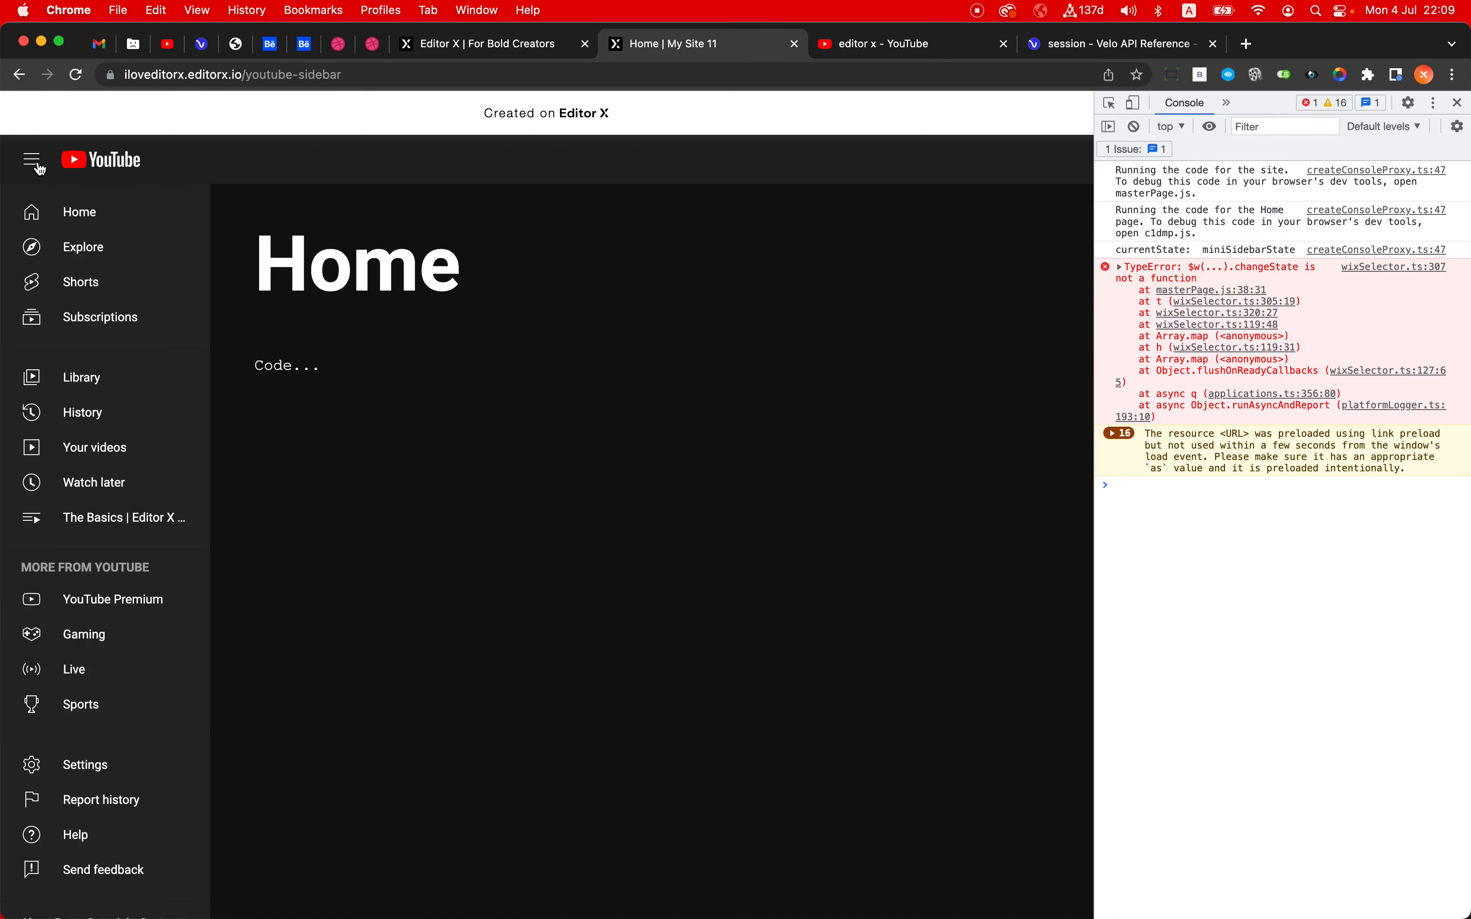
pyautogui.click(620, 86)
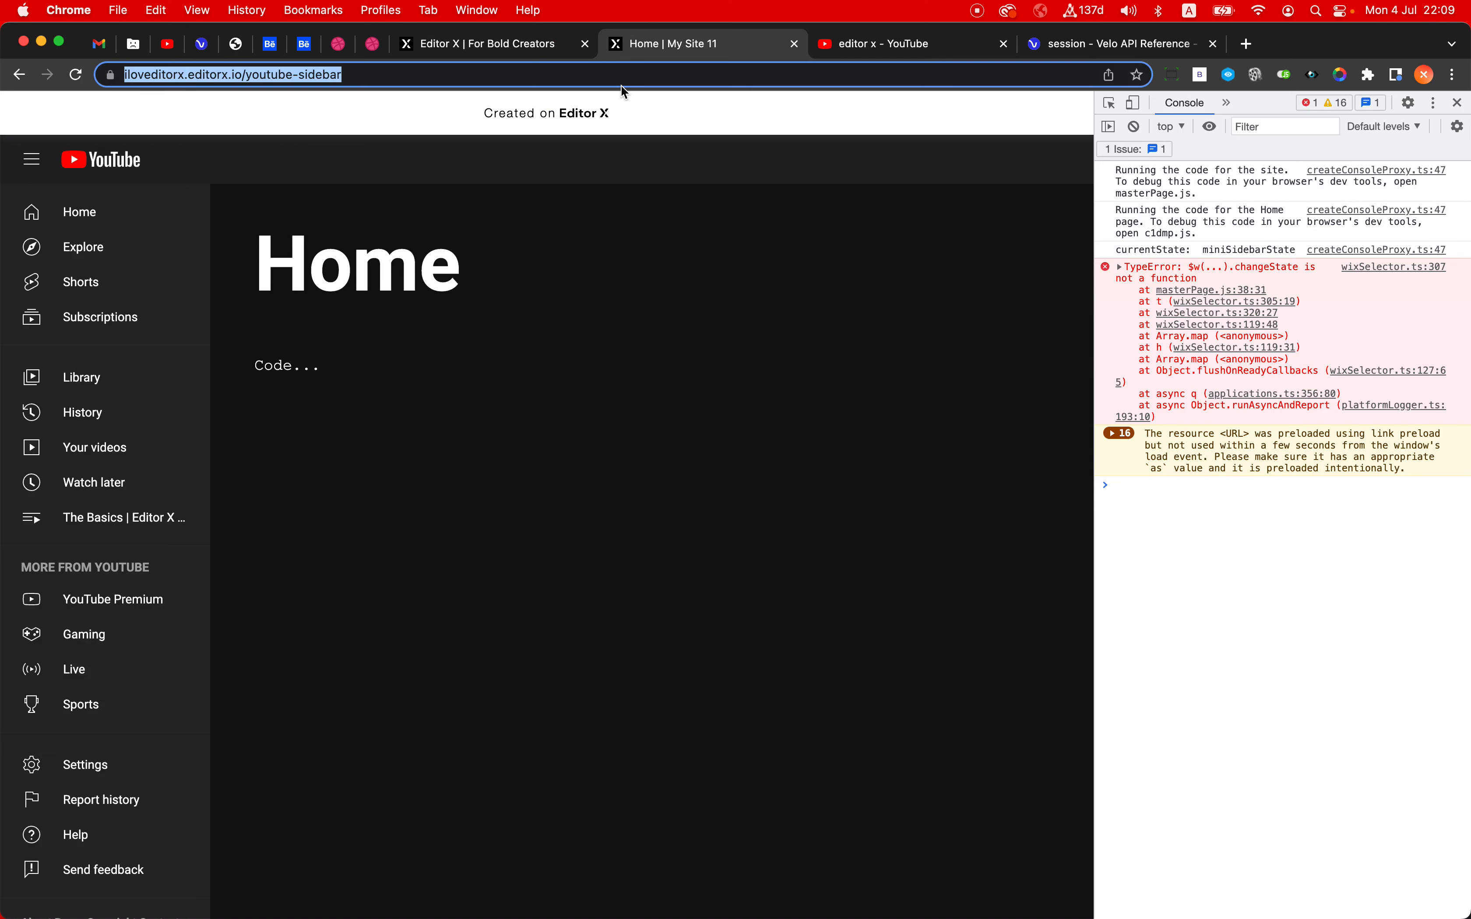
pyautogui.press('Return')
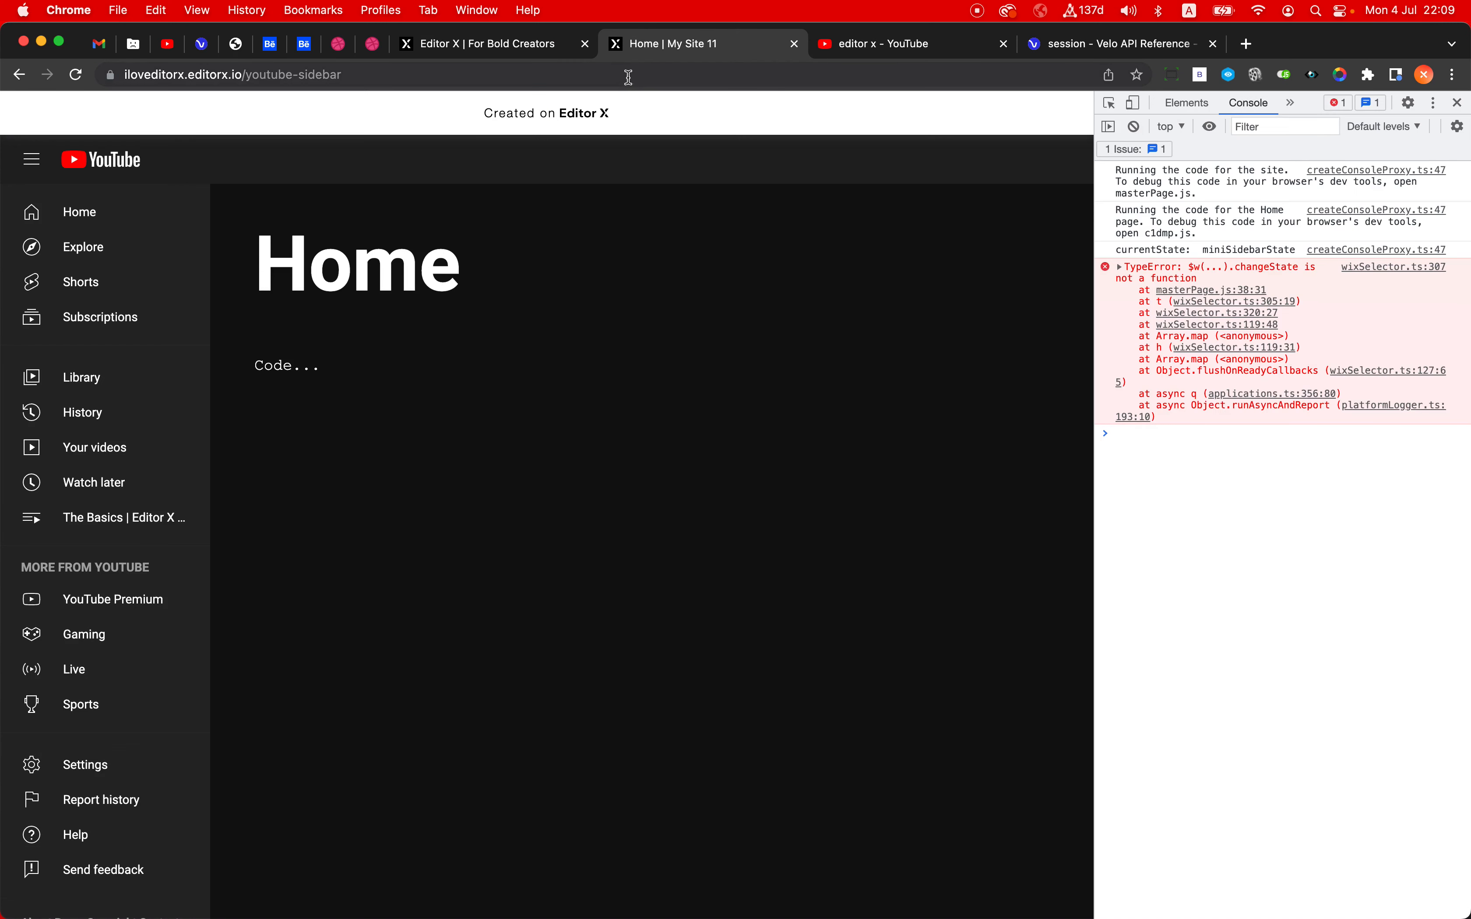
pyautogui.click(629, 76)
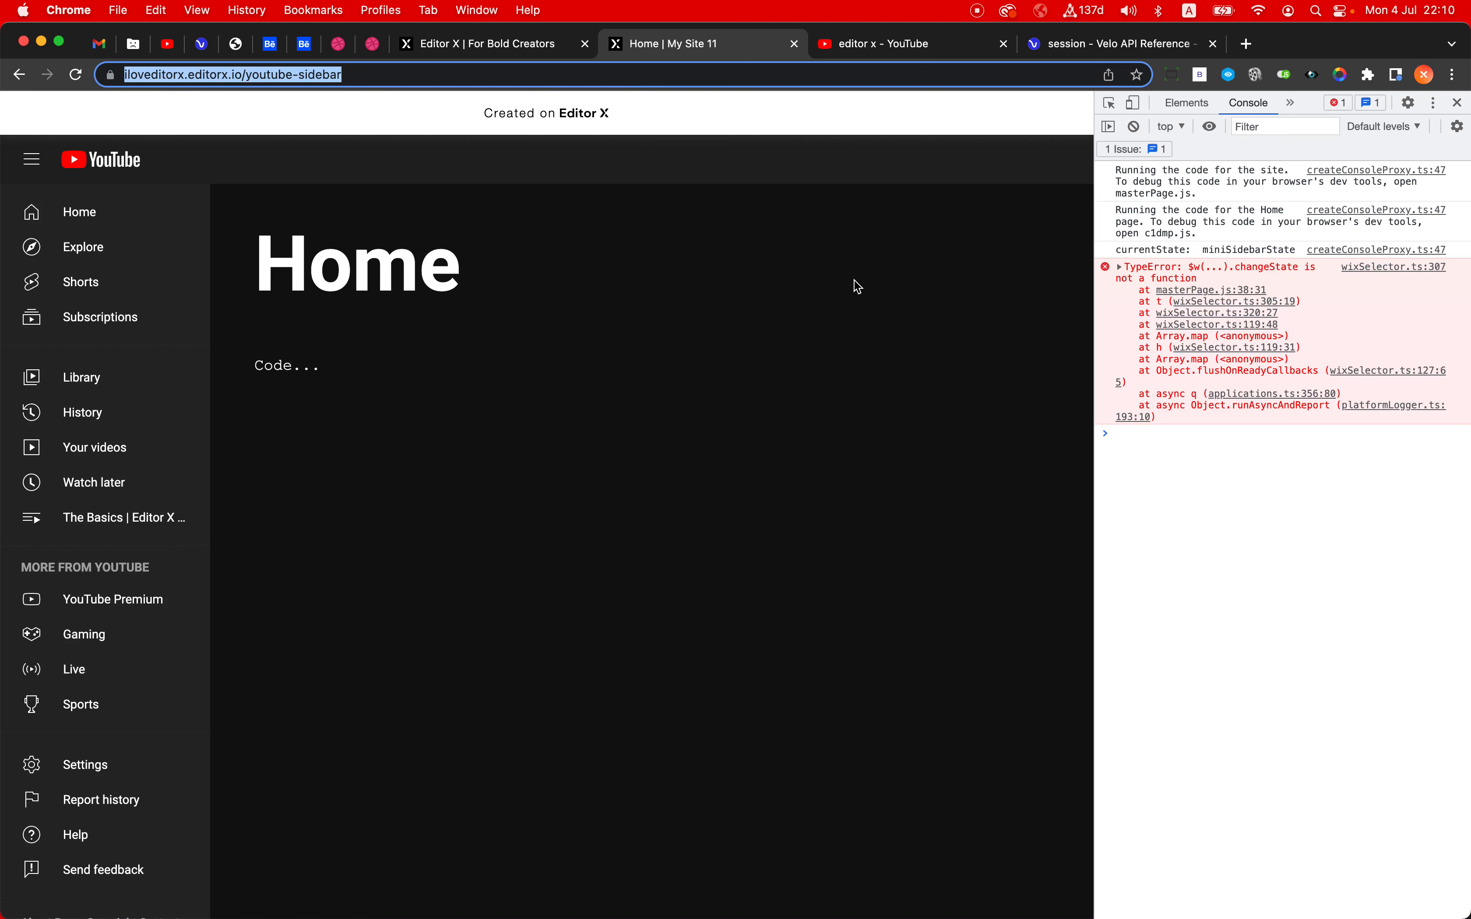
# - Rename the session key to "sidebarState1" in both session.setItem and session.getItem in masterPage.js, and publish the site
pyautogui.click(480, 43)
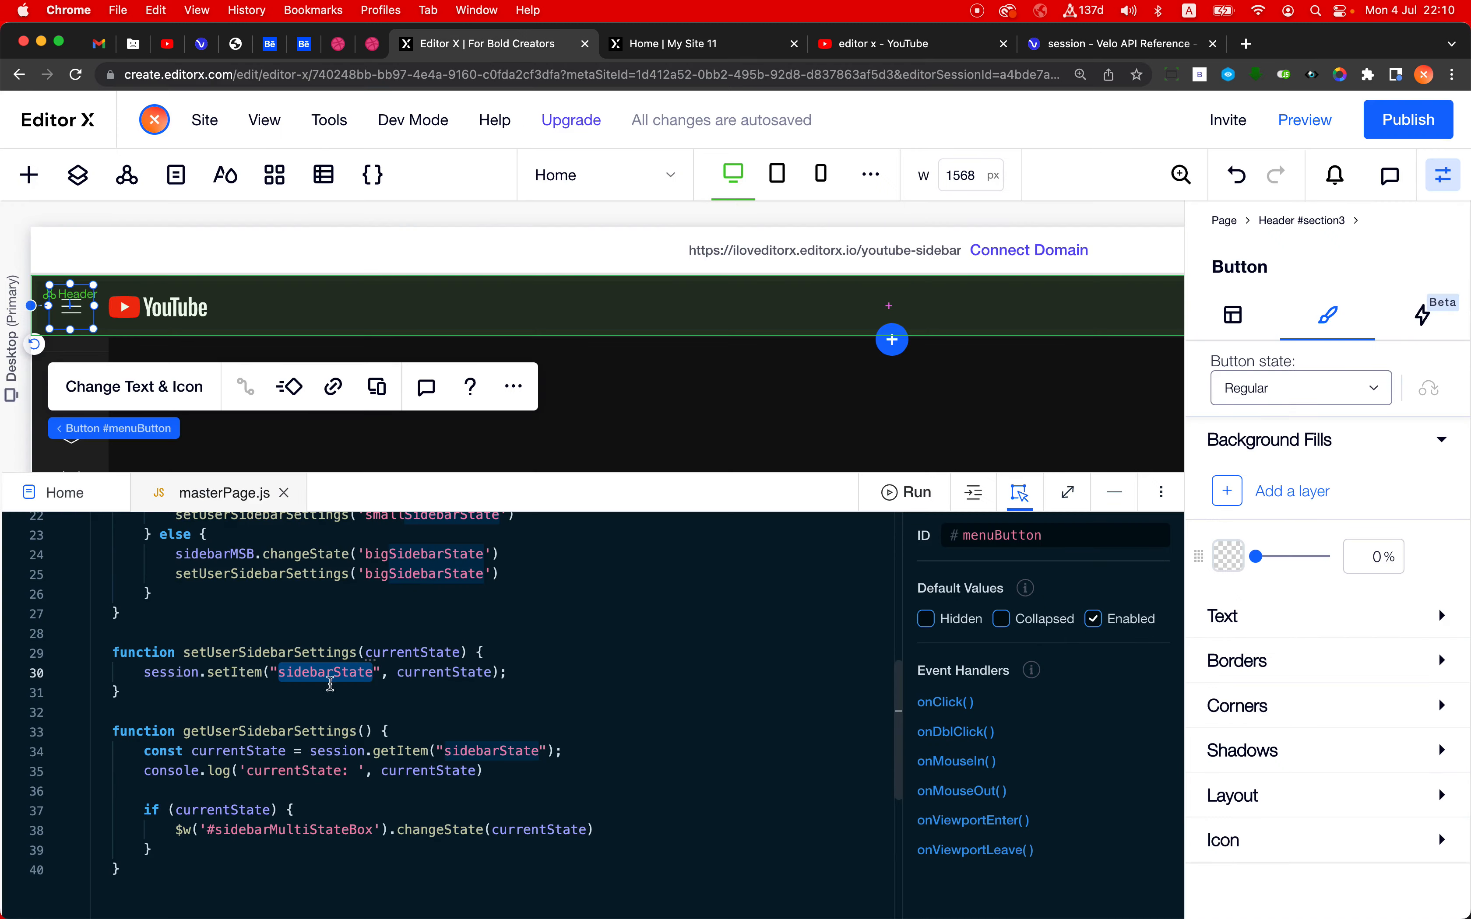
pyautogui.click(372, 672)
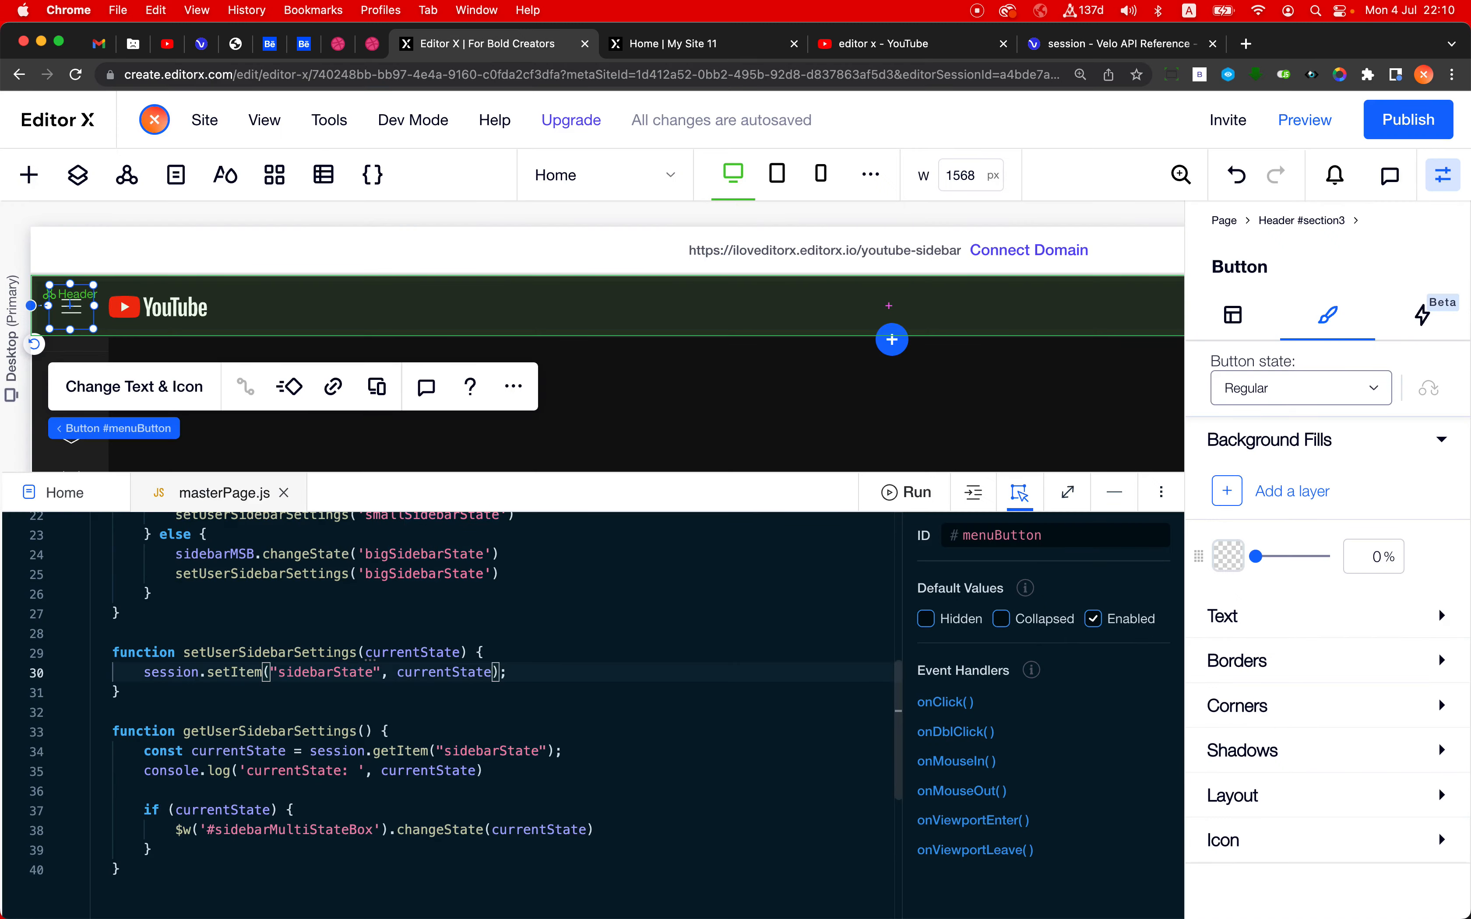
pyautogui.write('1')
pyautogui.click(539, 754)
pyautogui.write('1')
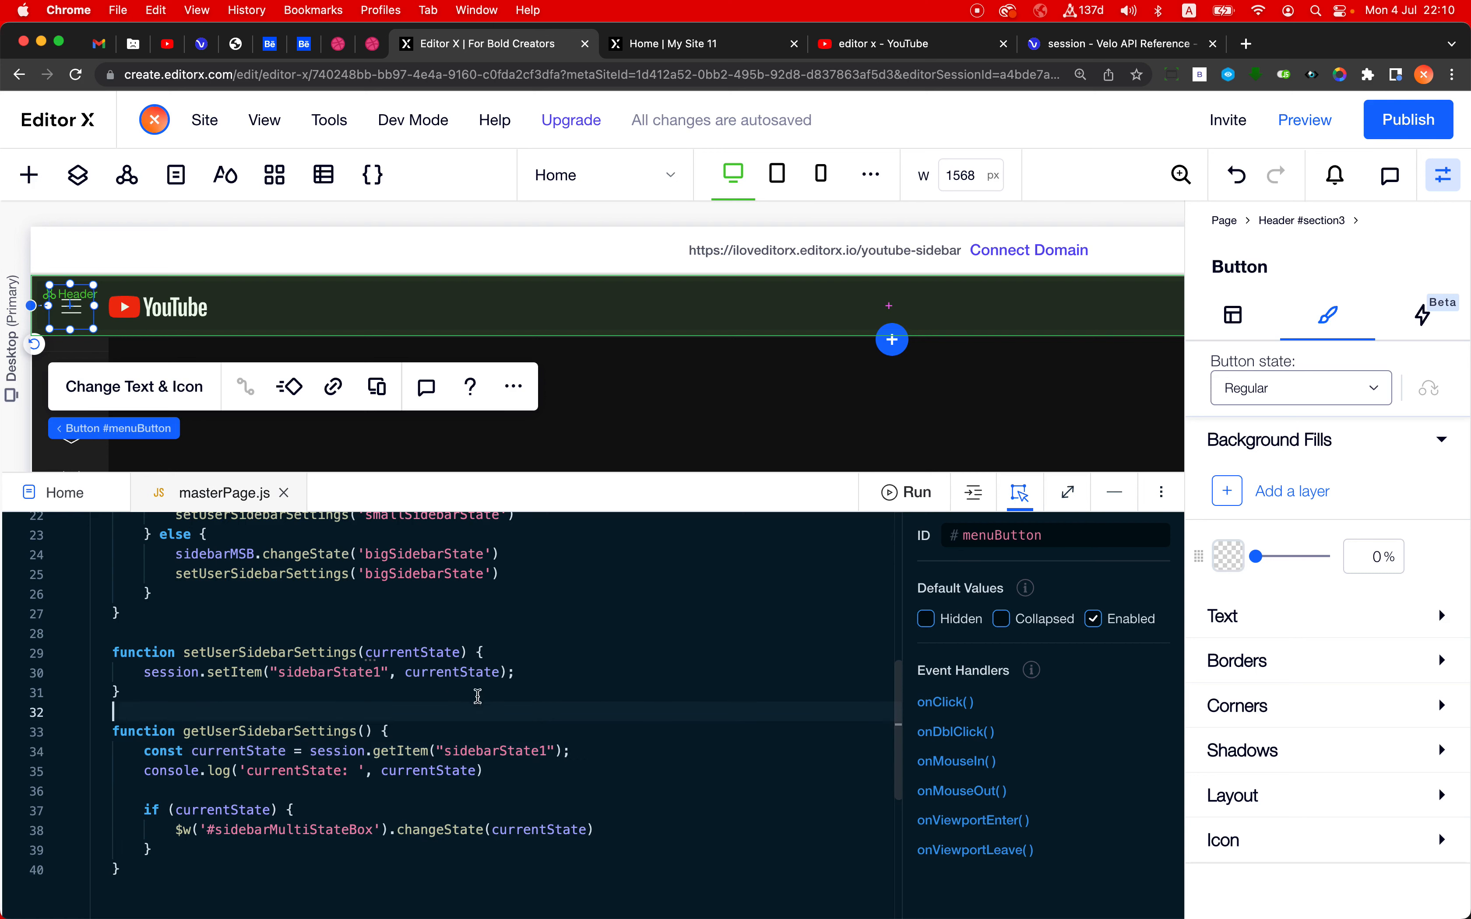
pyautogui.doubleClick(357, 672)
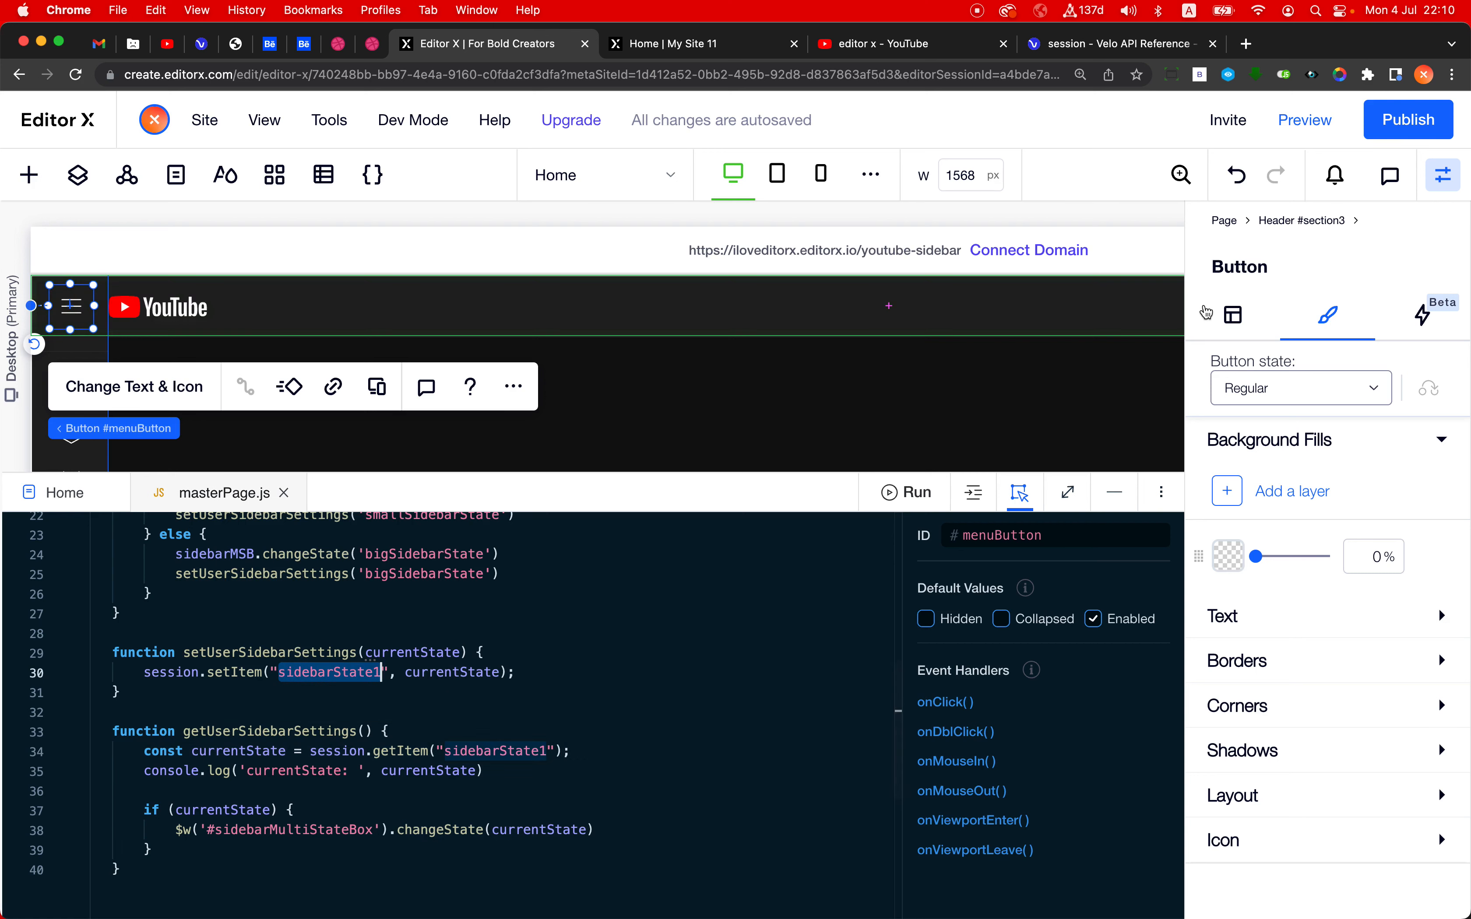
pyautogui.click(1415, 123)
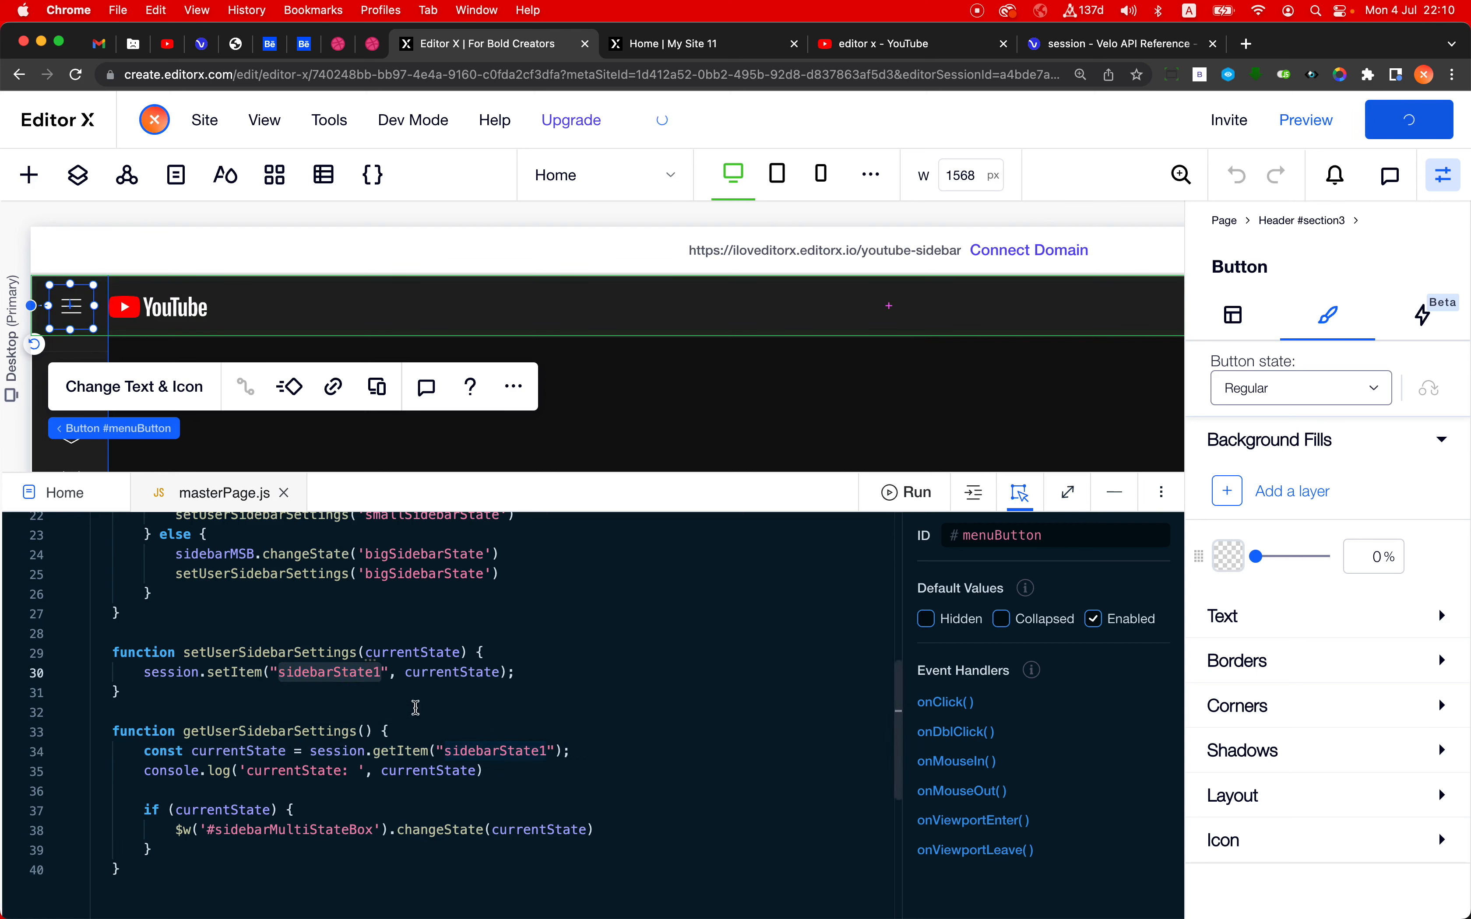
# - Collapse the sidebar on the live youtube-sidebar page, then reload the page to check the logged currentState value
pyautogui.scroll(10, 491, 726)
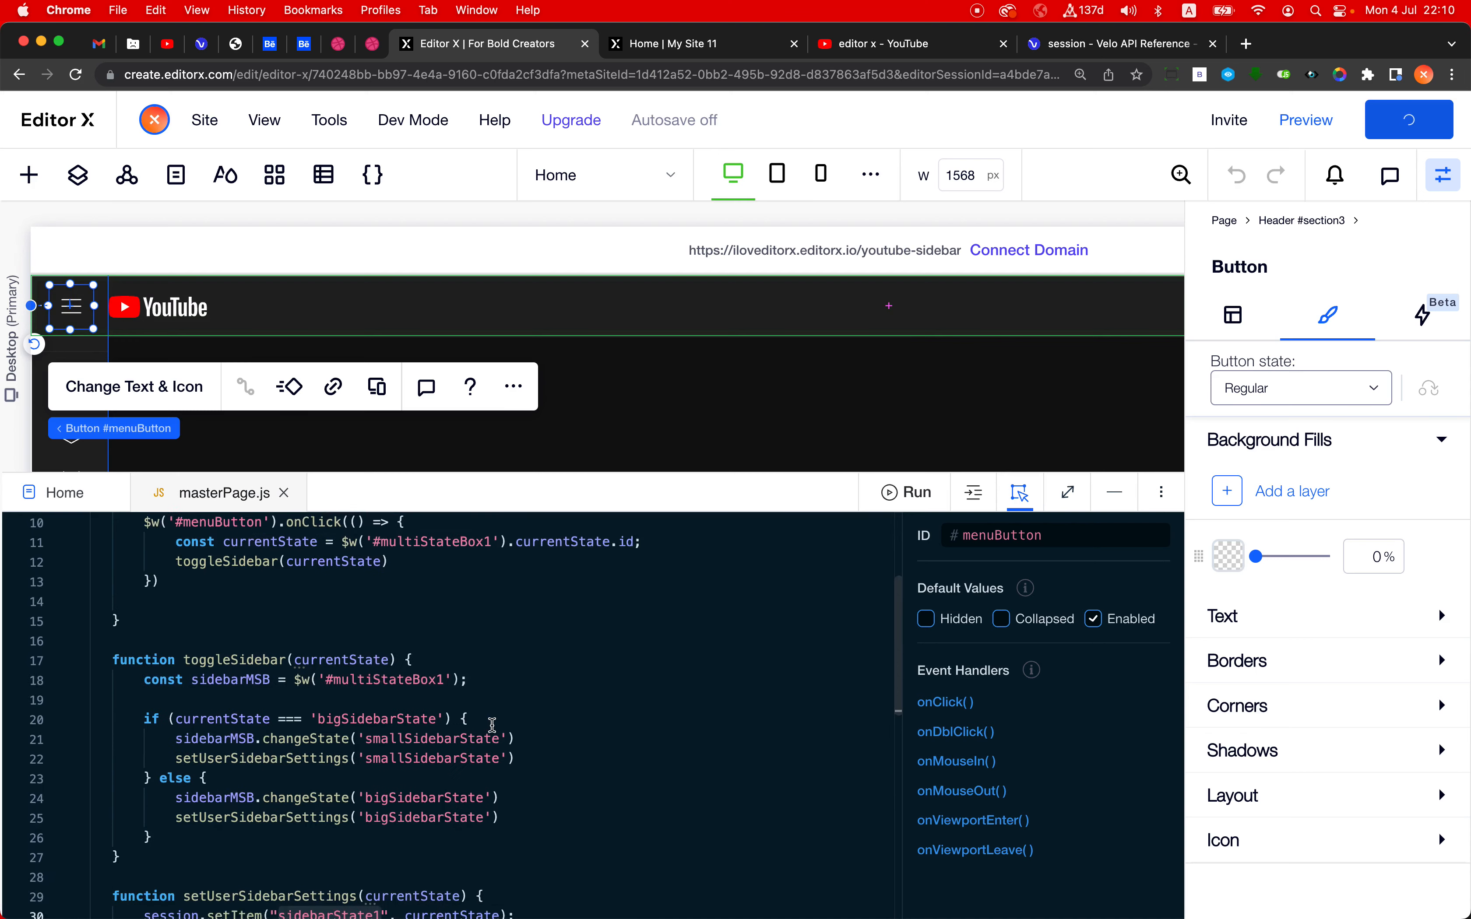
pyautogui.scroll(-2, 492, 725)
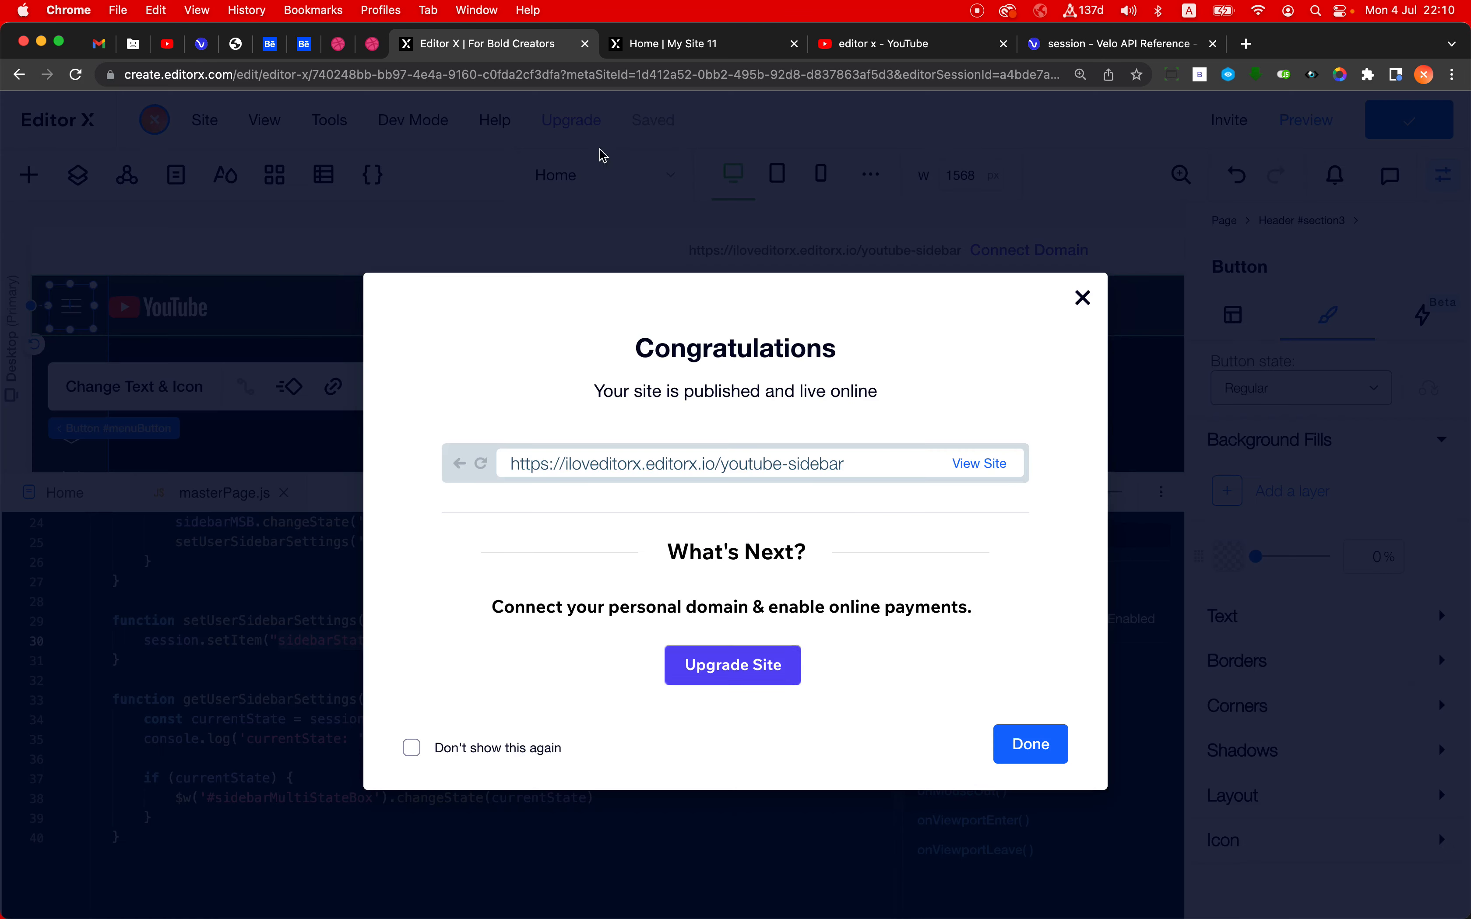
pyautogui.click(666, 44)
pyautogui.press('Return')
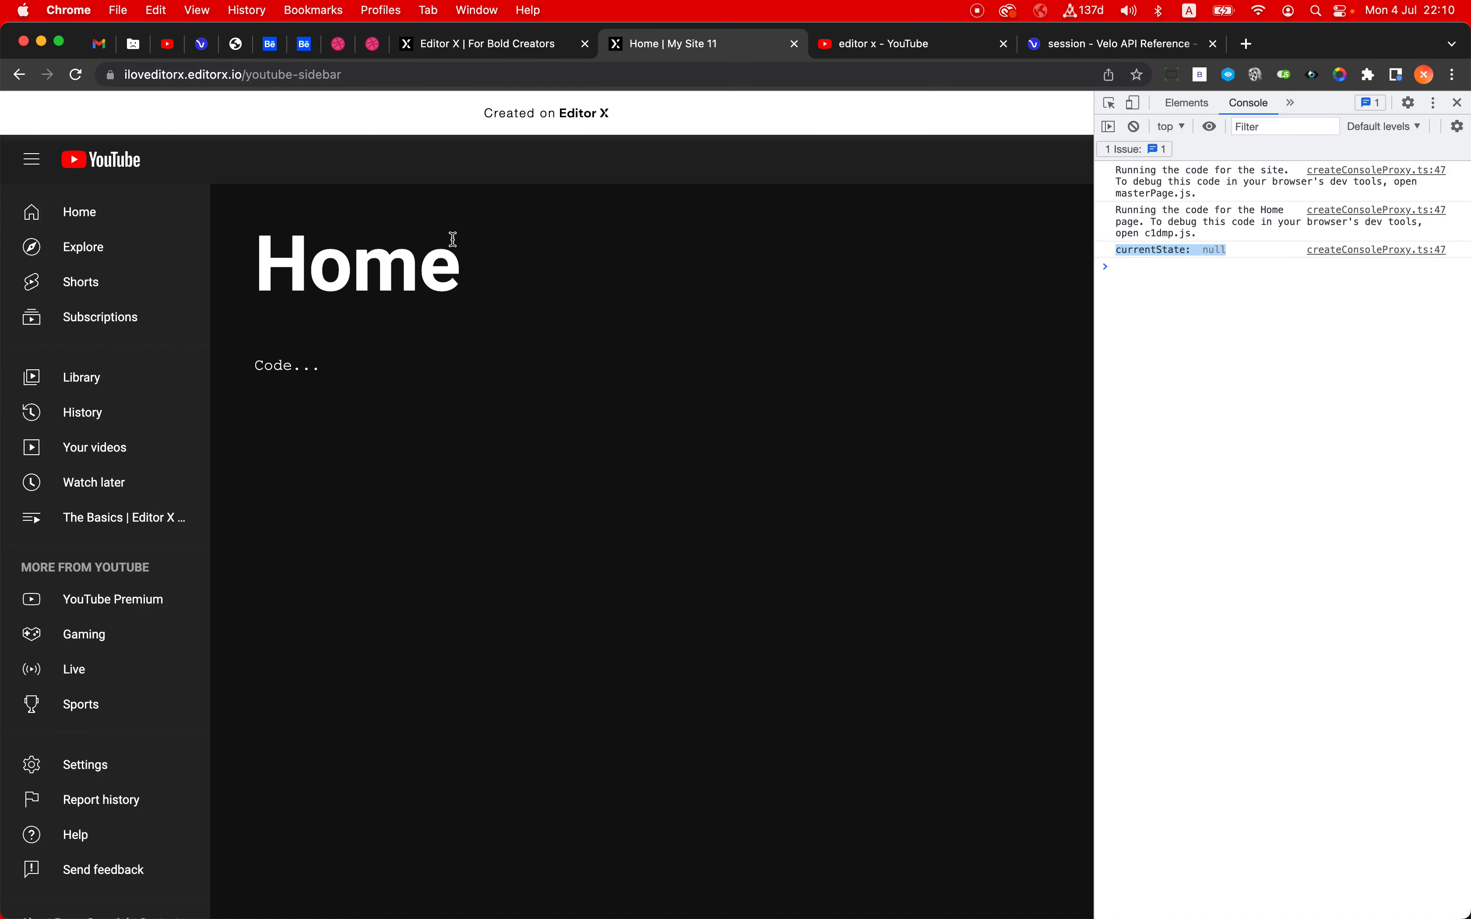
pyautogui.click(33, 161)
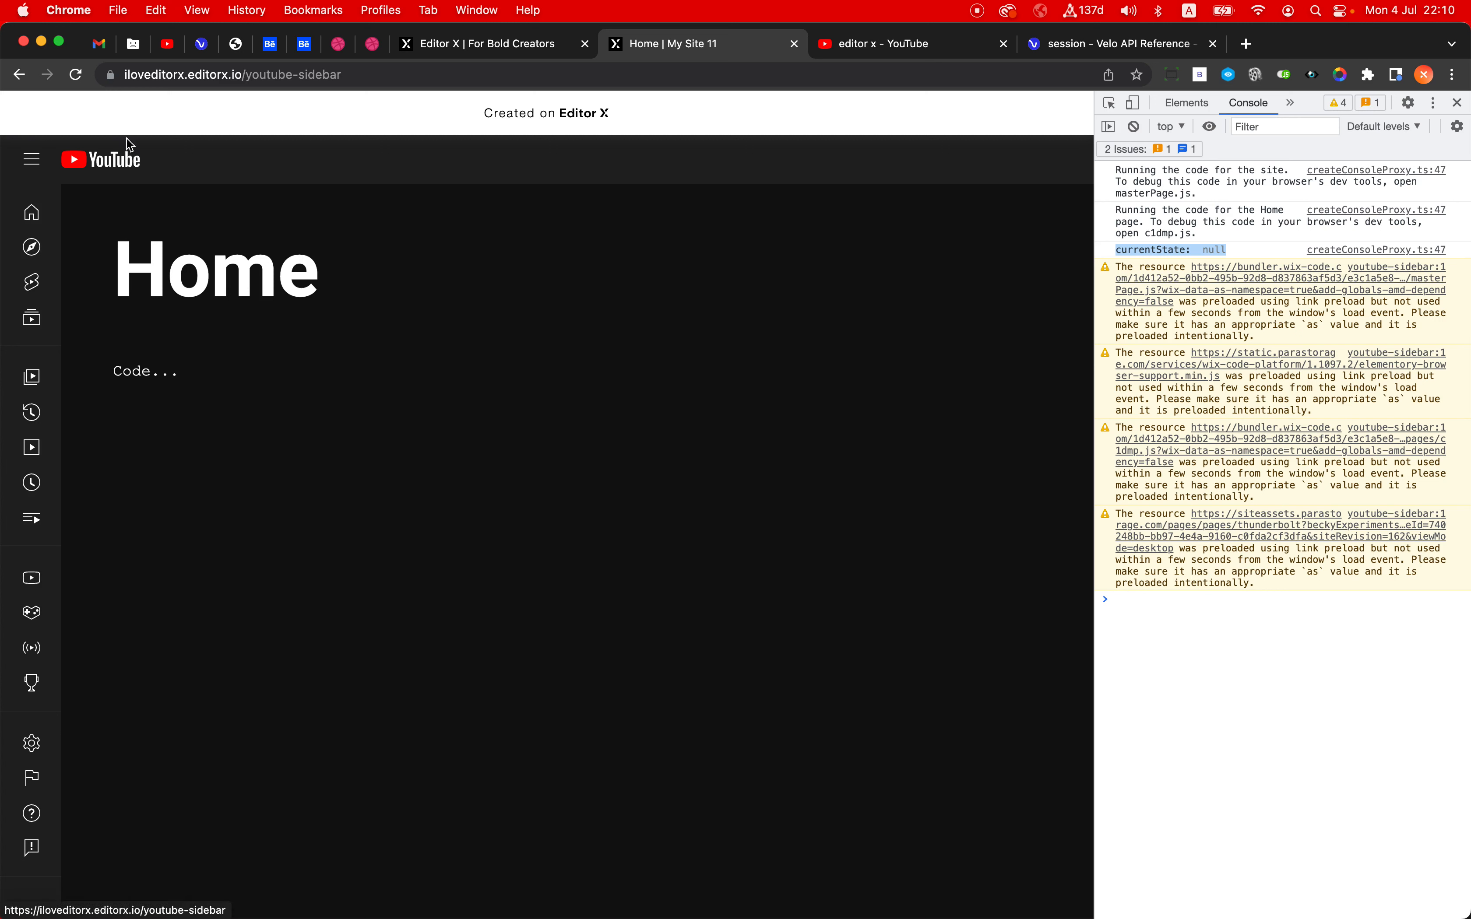
pyautogui.click(214, 74)
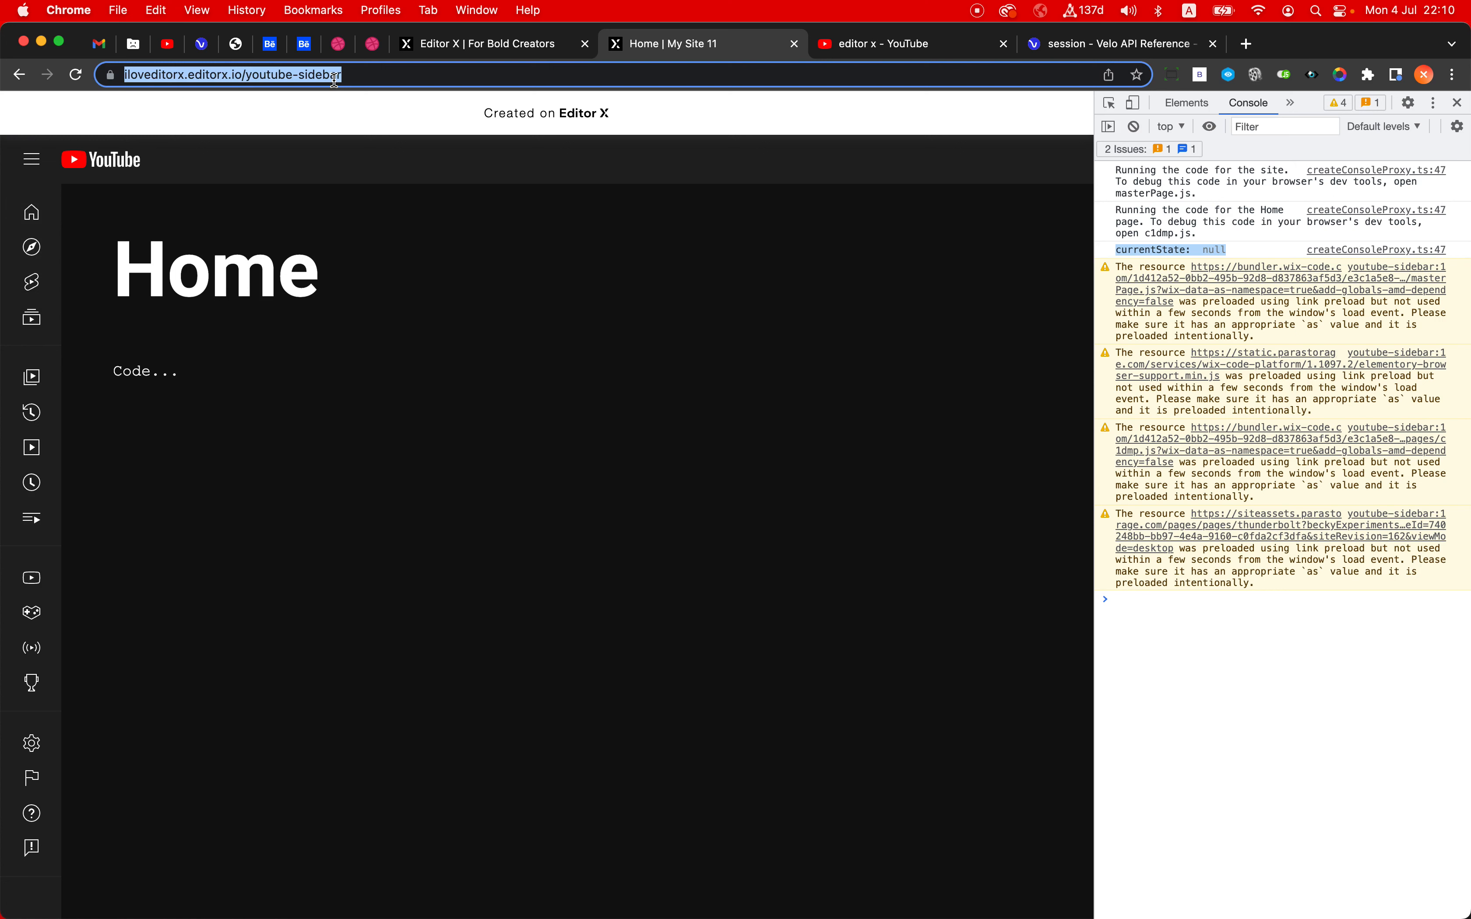
pyautogui.press('Return')
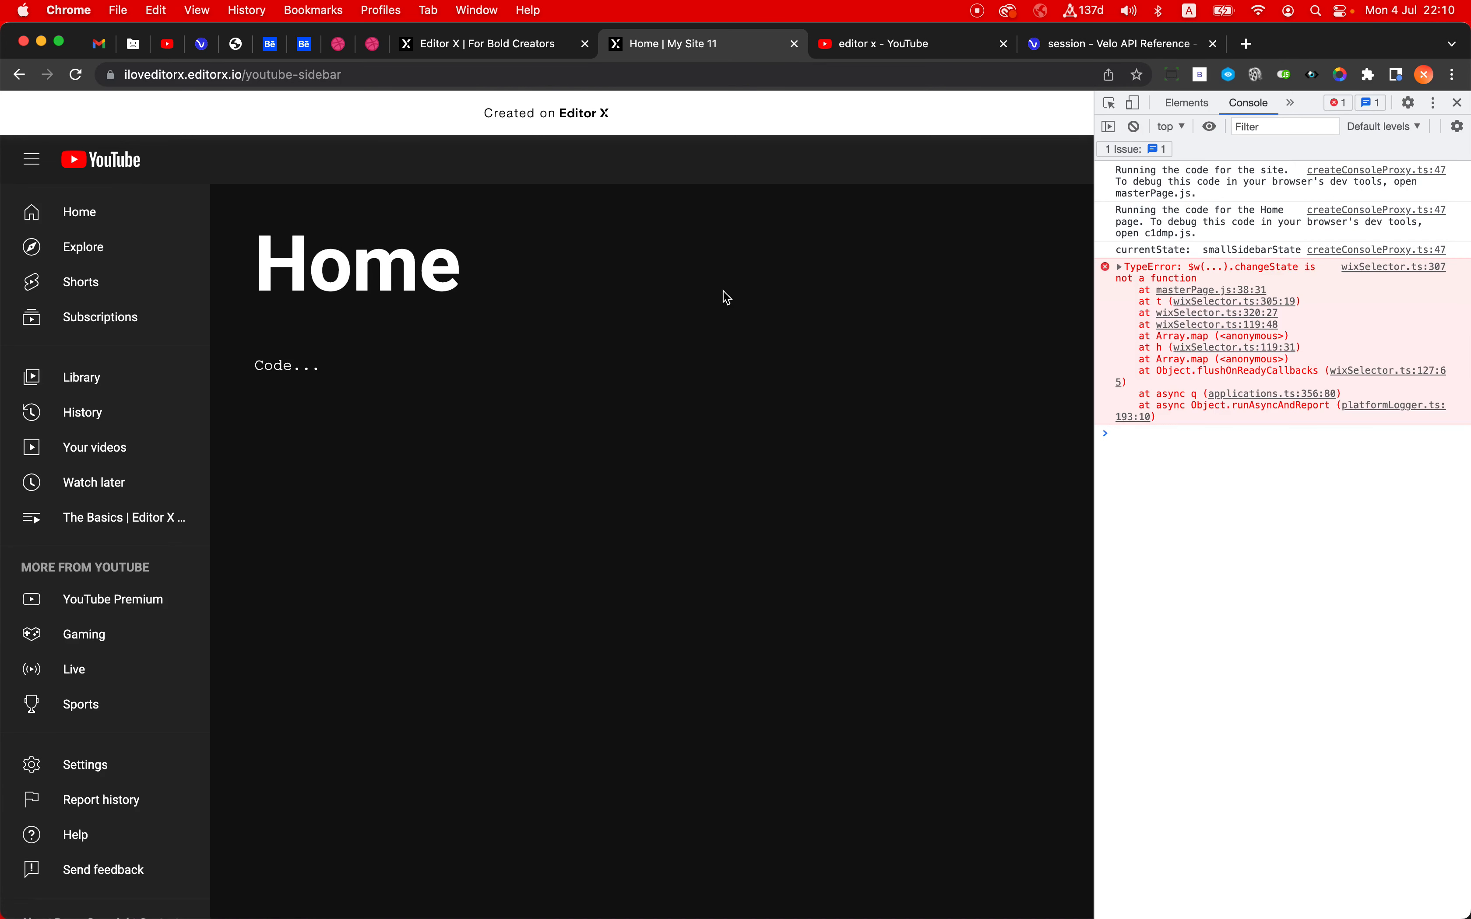
# - Reload the live page again and open the masterPage.js source line behind the console's changeState TypeError
pyautogui.click(618, 83)
pyautogui.press('Return')
pyautogui.click(1232, 290)
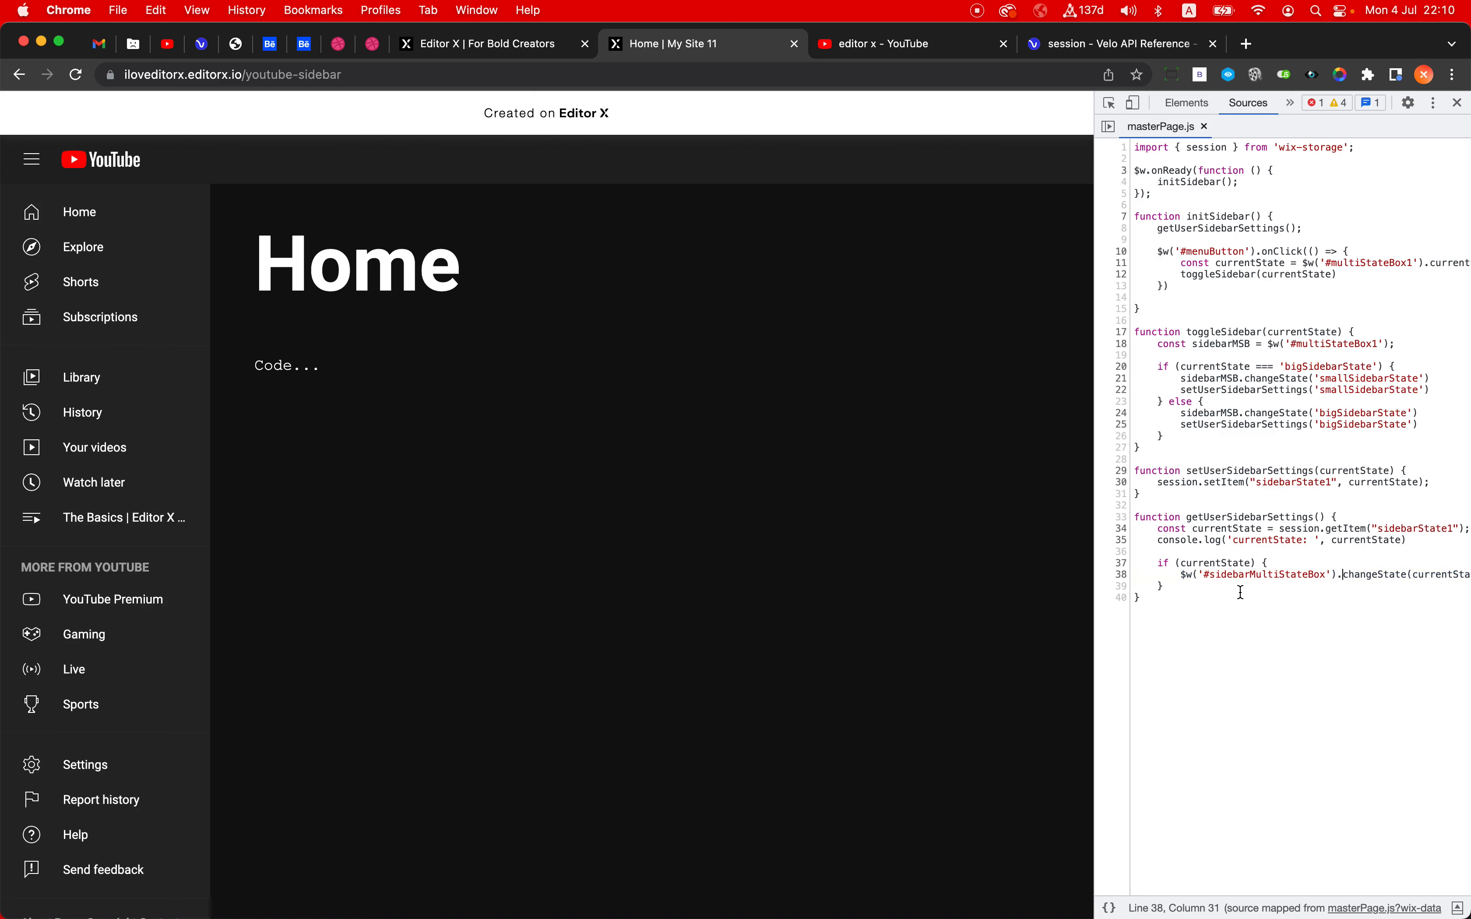
# - Replace the selector in getUserSidebarSettings with '#multiStateBox1', copied from toggleSidebar in masterPage.js, and publish the site
pyautogui.click(543, 48)
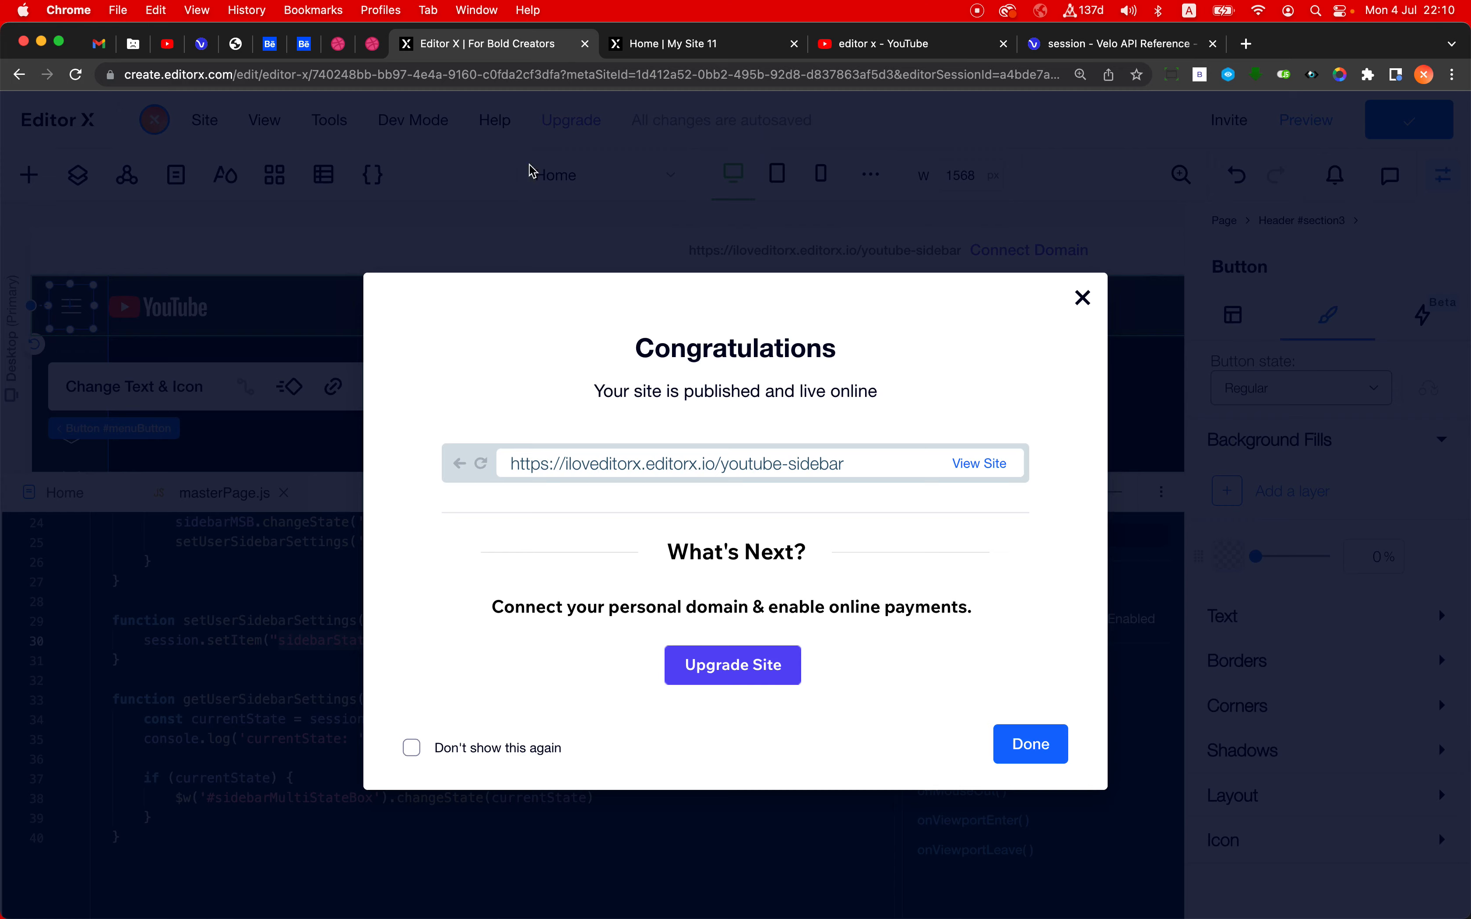
pyautogui.click(243, 680)
pyautogui.scroll(5, 353, 627)
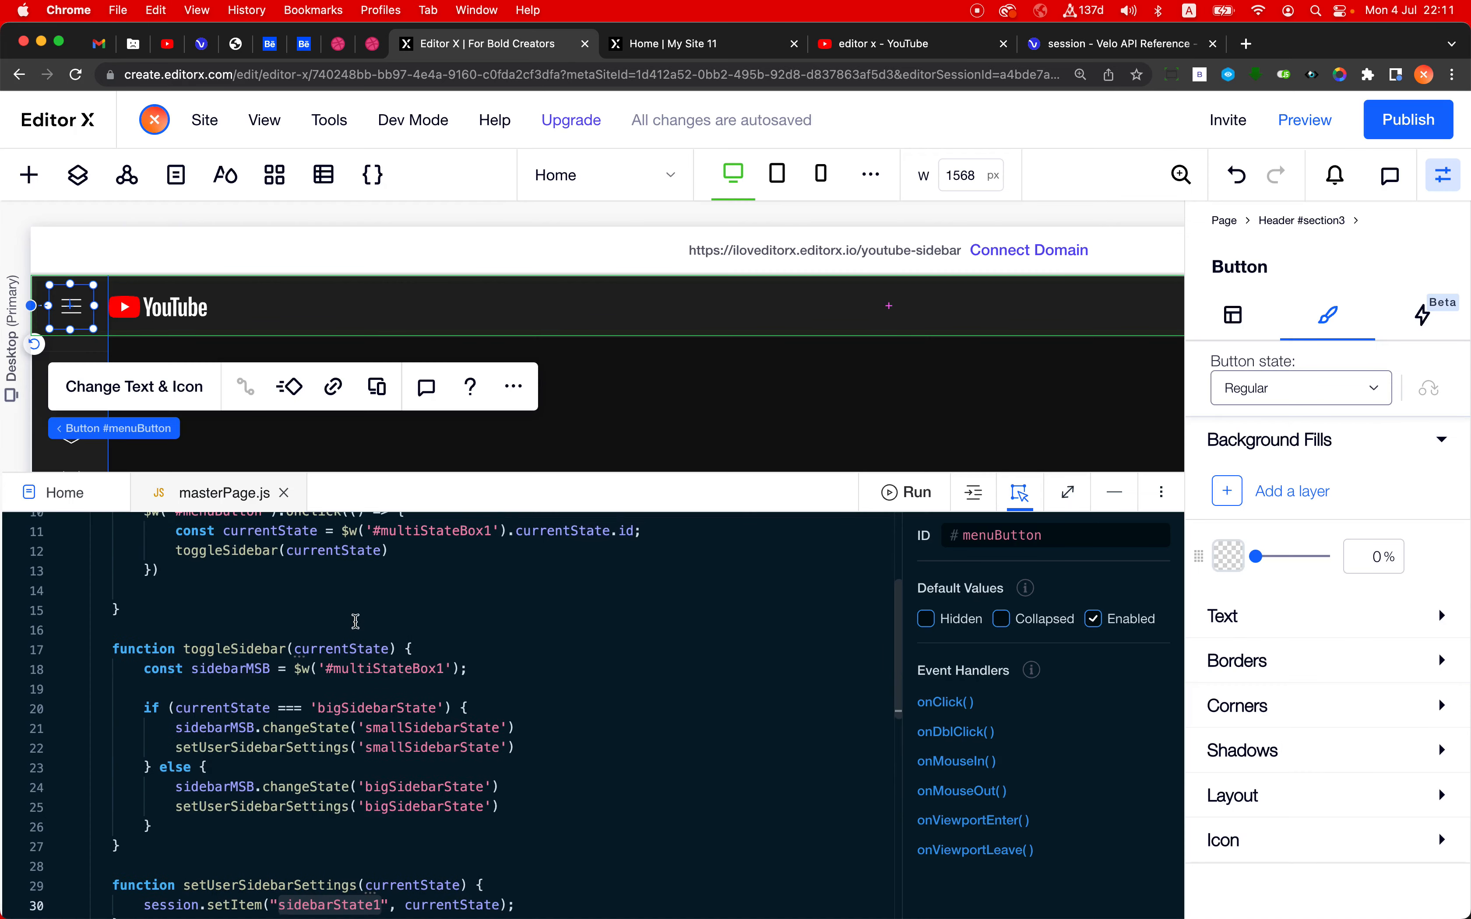
pyautogui.doubleClick(359, 677)
pyautogui.press('super+c')
pyautogui.scroll(-5, 360, 675)
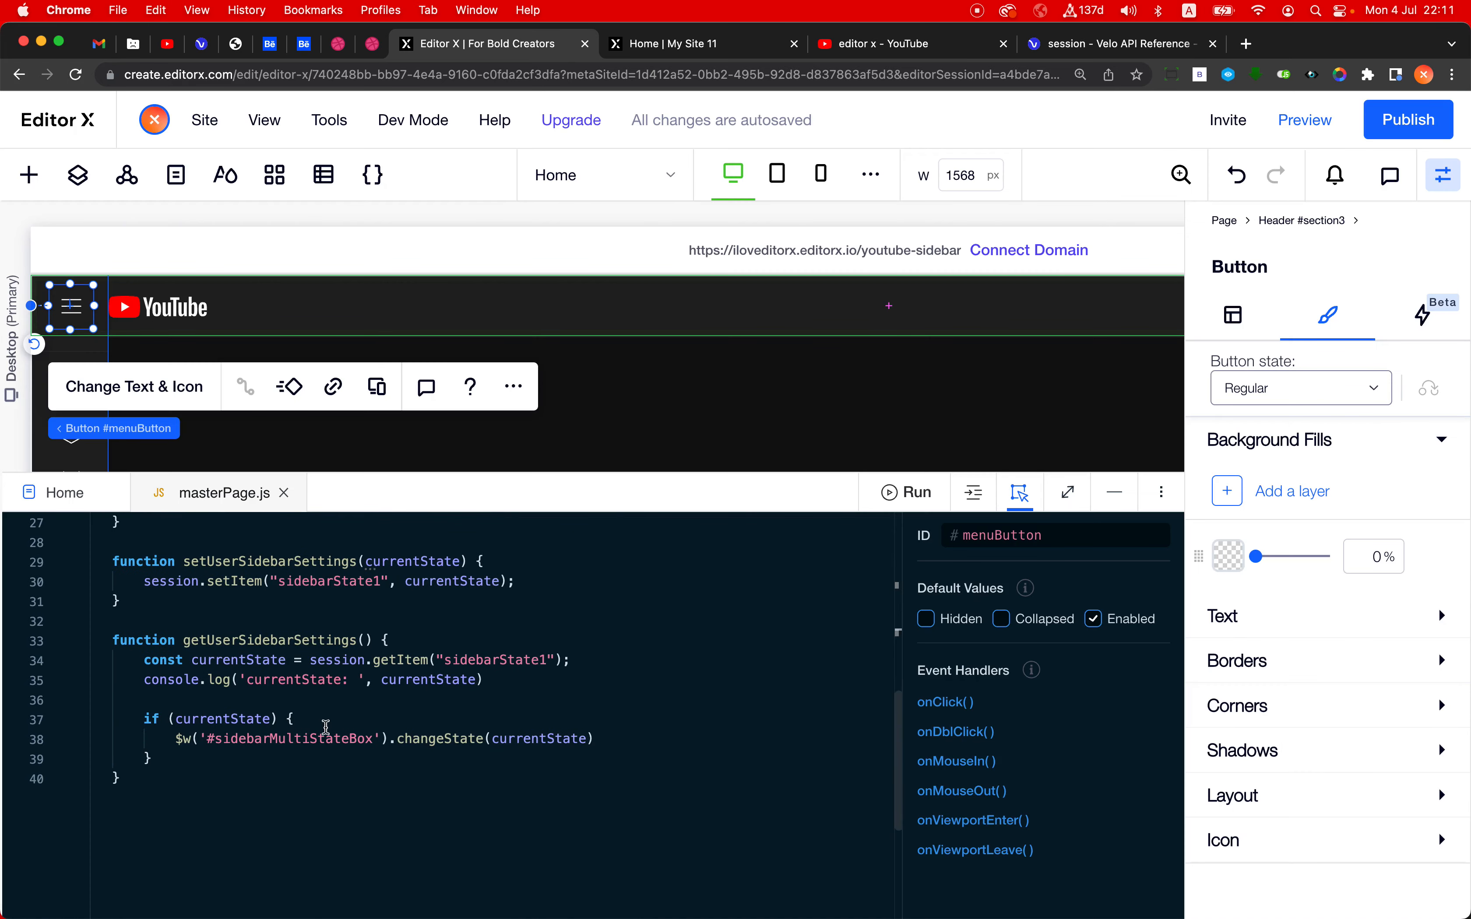
pyautogui.doubleClick(325, 737)
pyautogui.press('super+v')
pyautogui.click(569, 725)
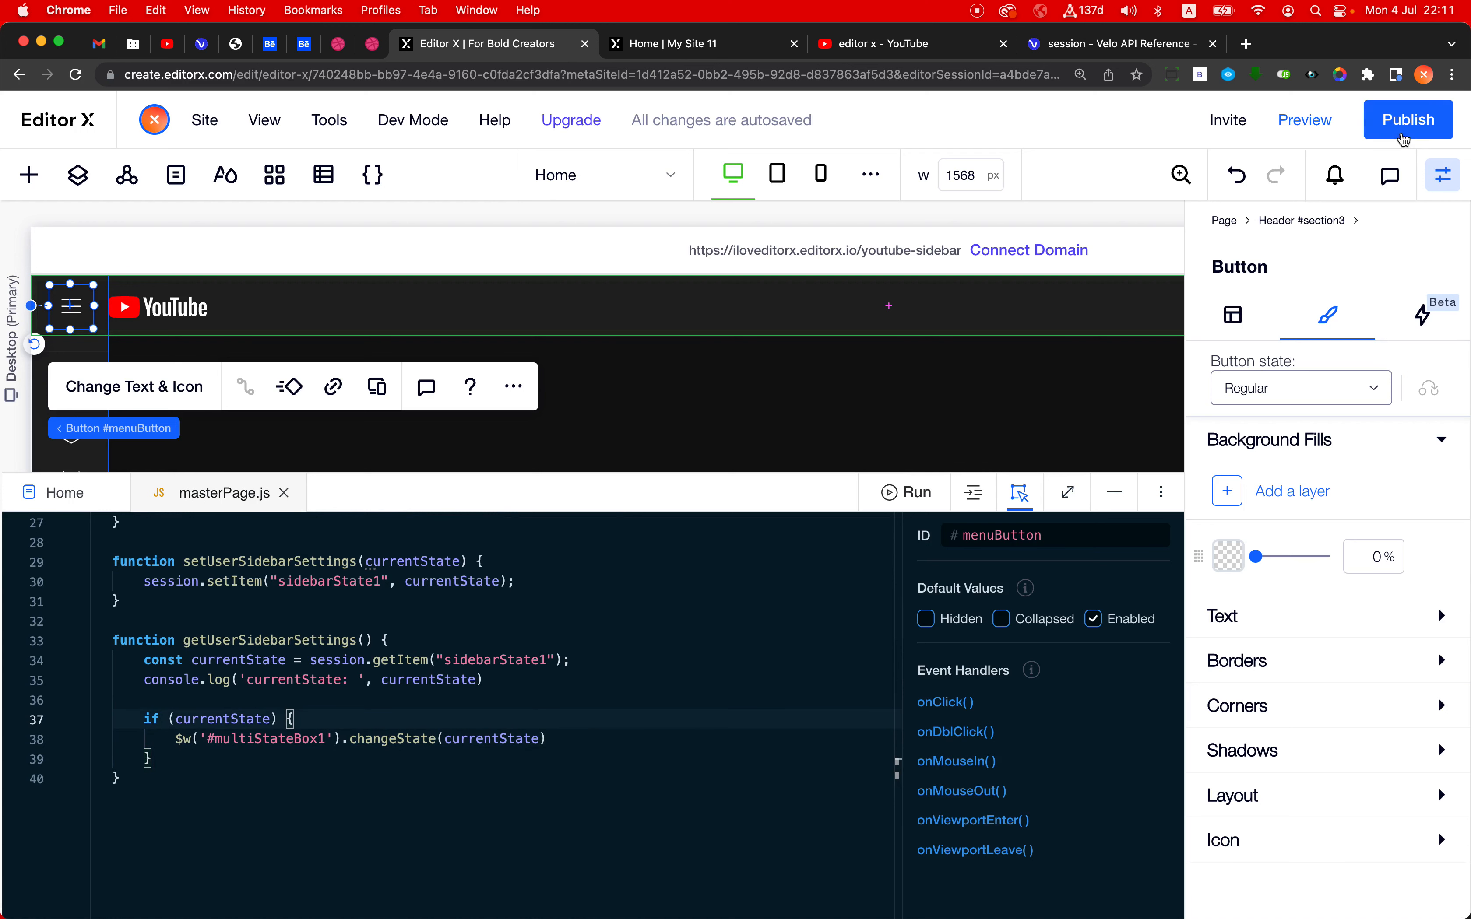
pyautogui.click(1408, 119)
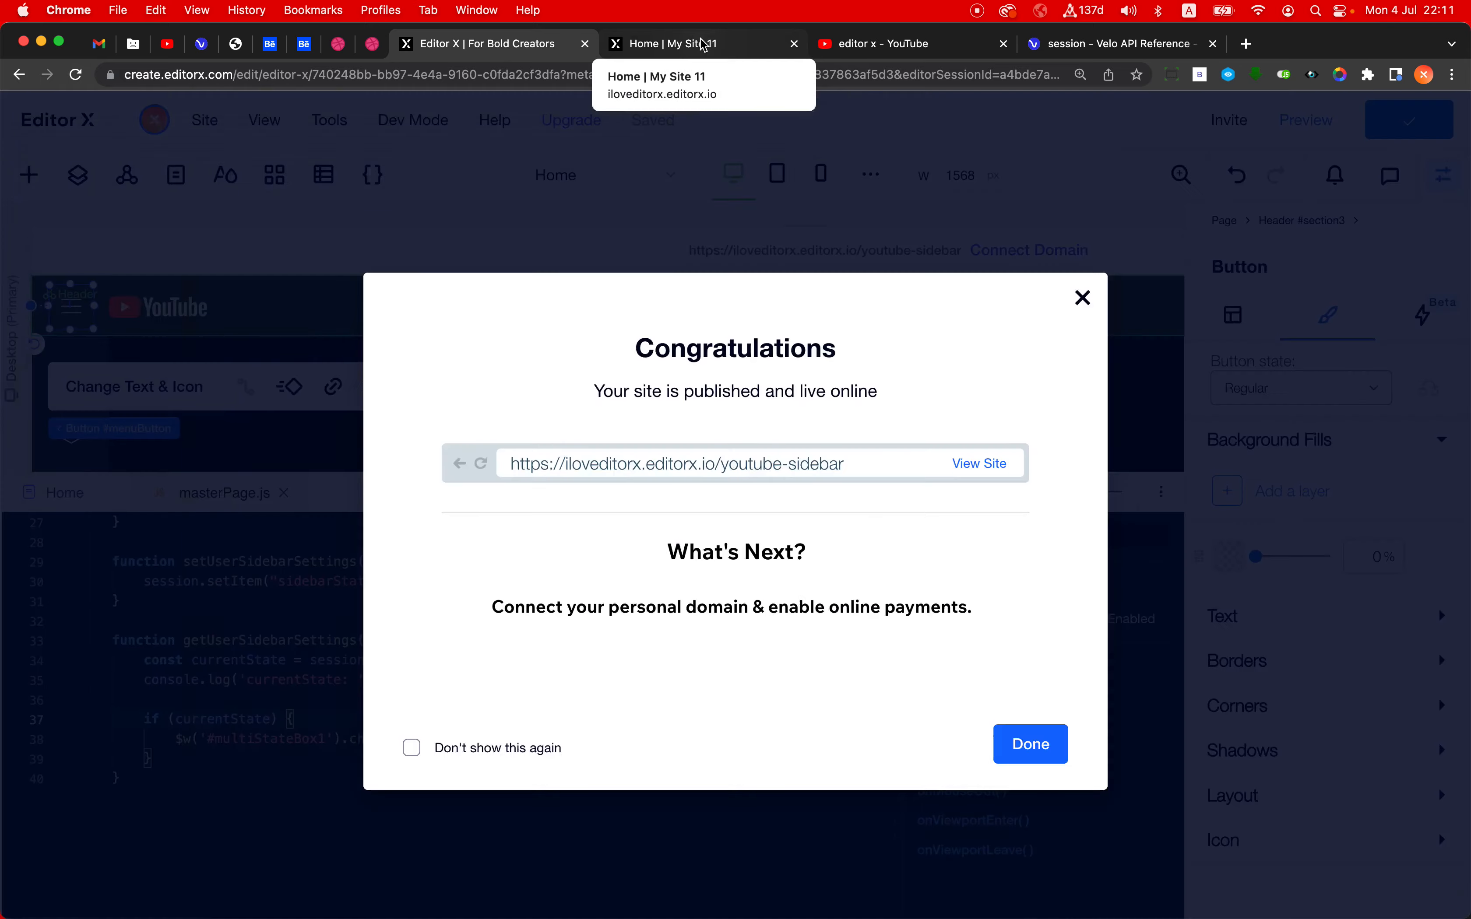
# - Return to the live page's console and reload the page to check whether the saved sidebar state is restored
pyautogui.click(699, 44)
pyautogui.click(679, 76)
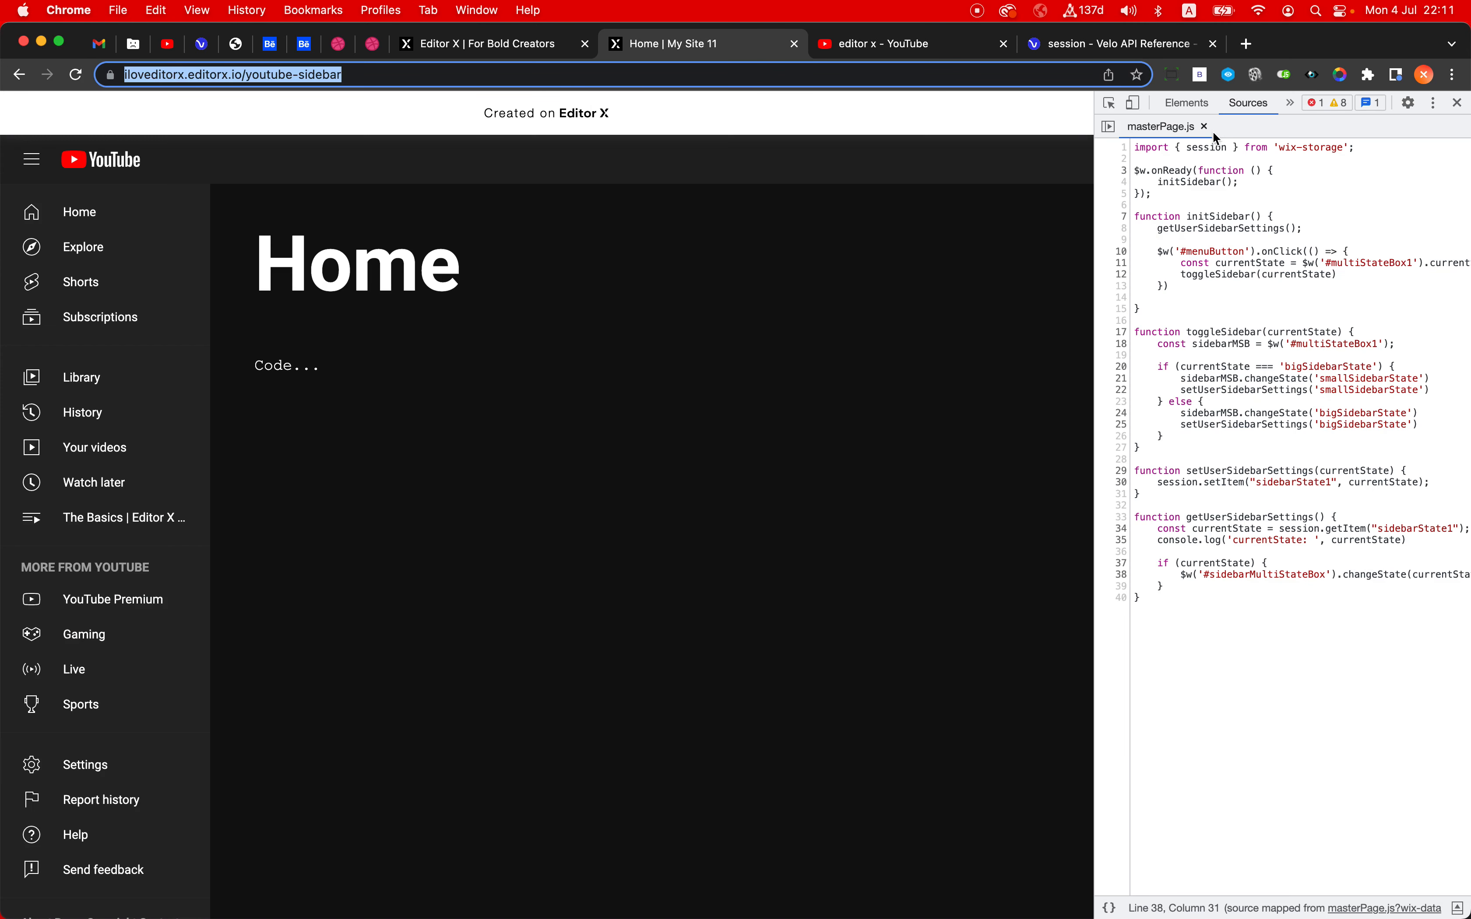
pyautogui.click(1226, 103)
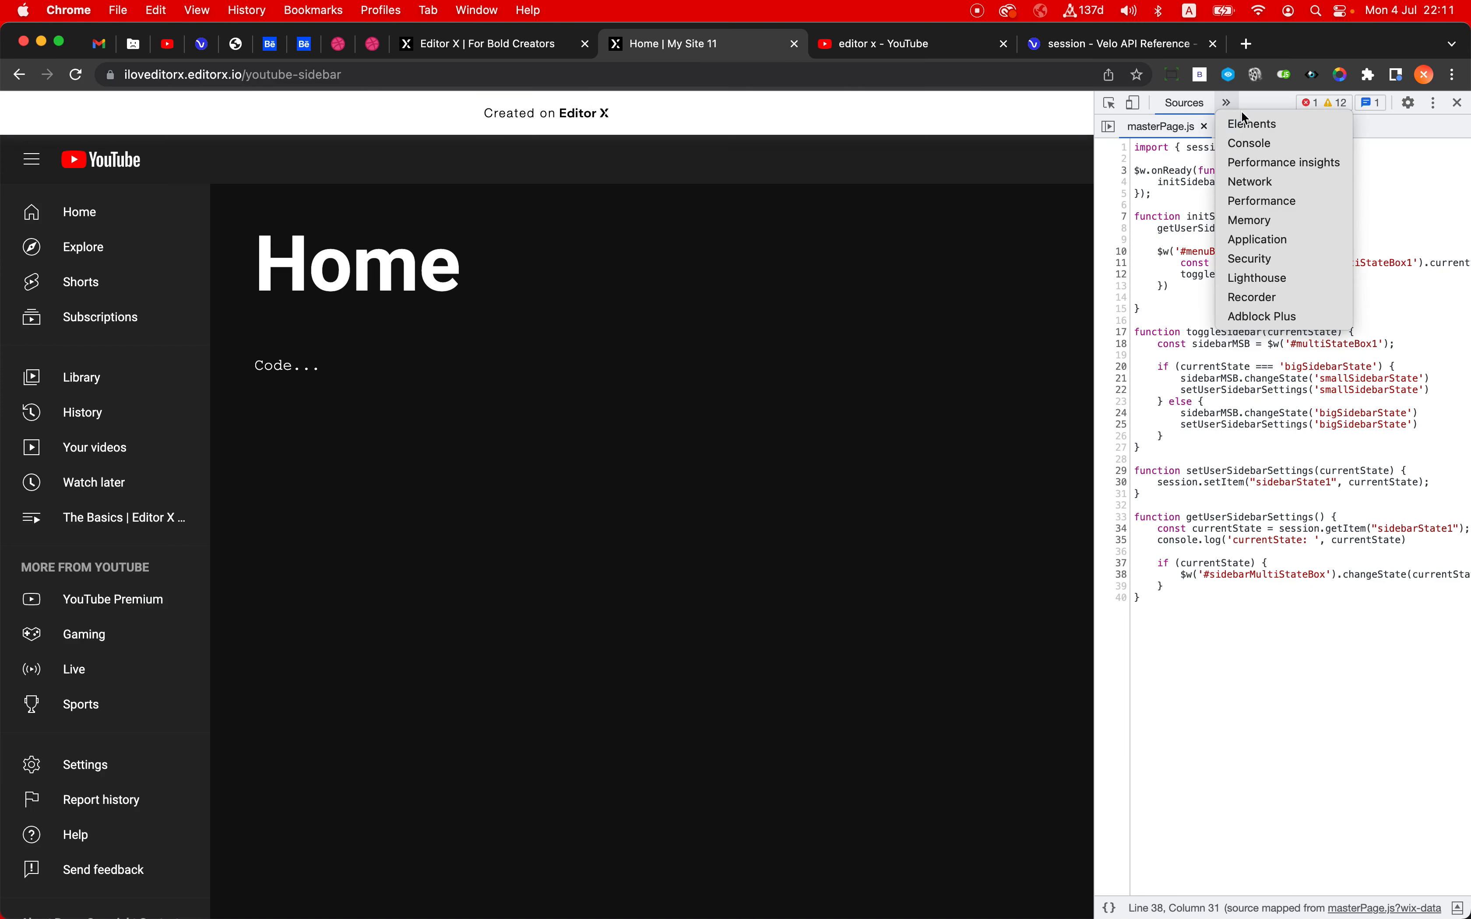
pyautogui.click(1275, 145)
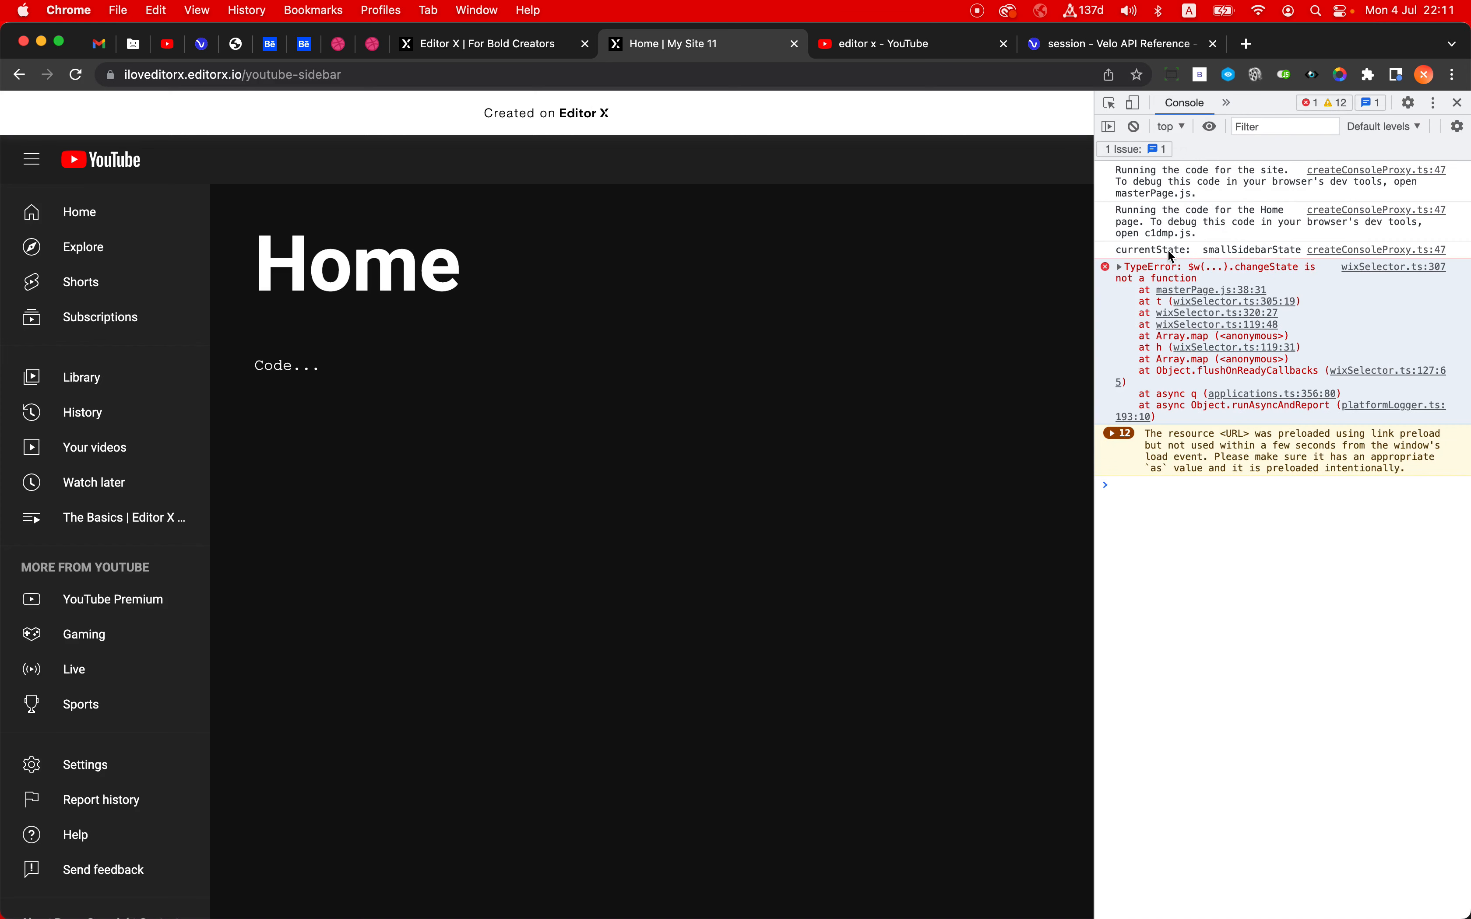
pyautogui.moveTo(1119, 255); pyautogui.dragTo(1303, 261)
pyautogui.click(706, 72)
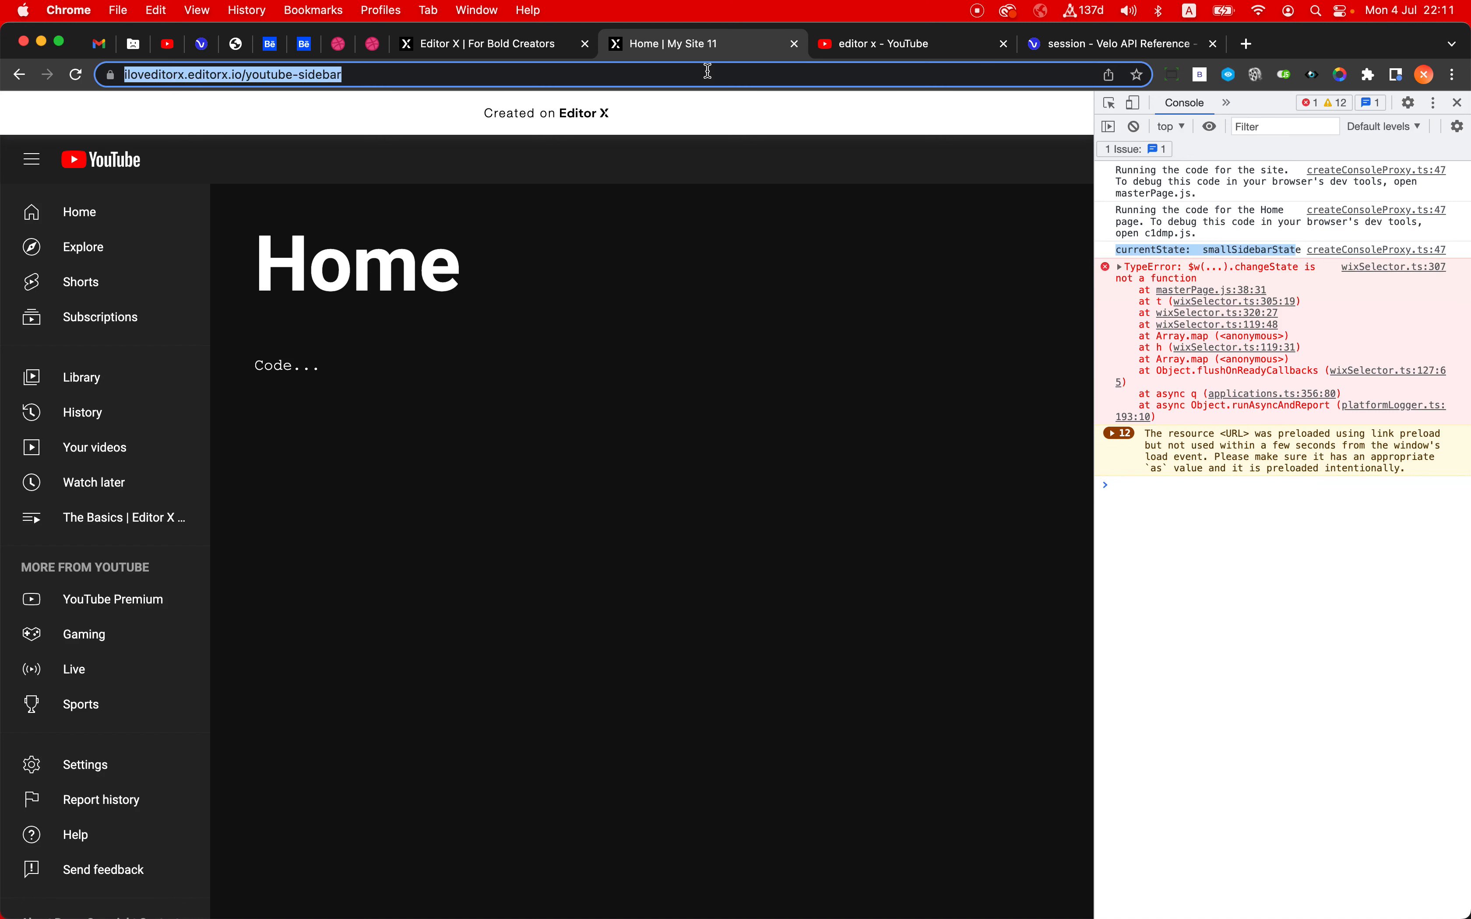
pyautogui.press('Return')
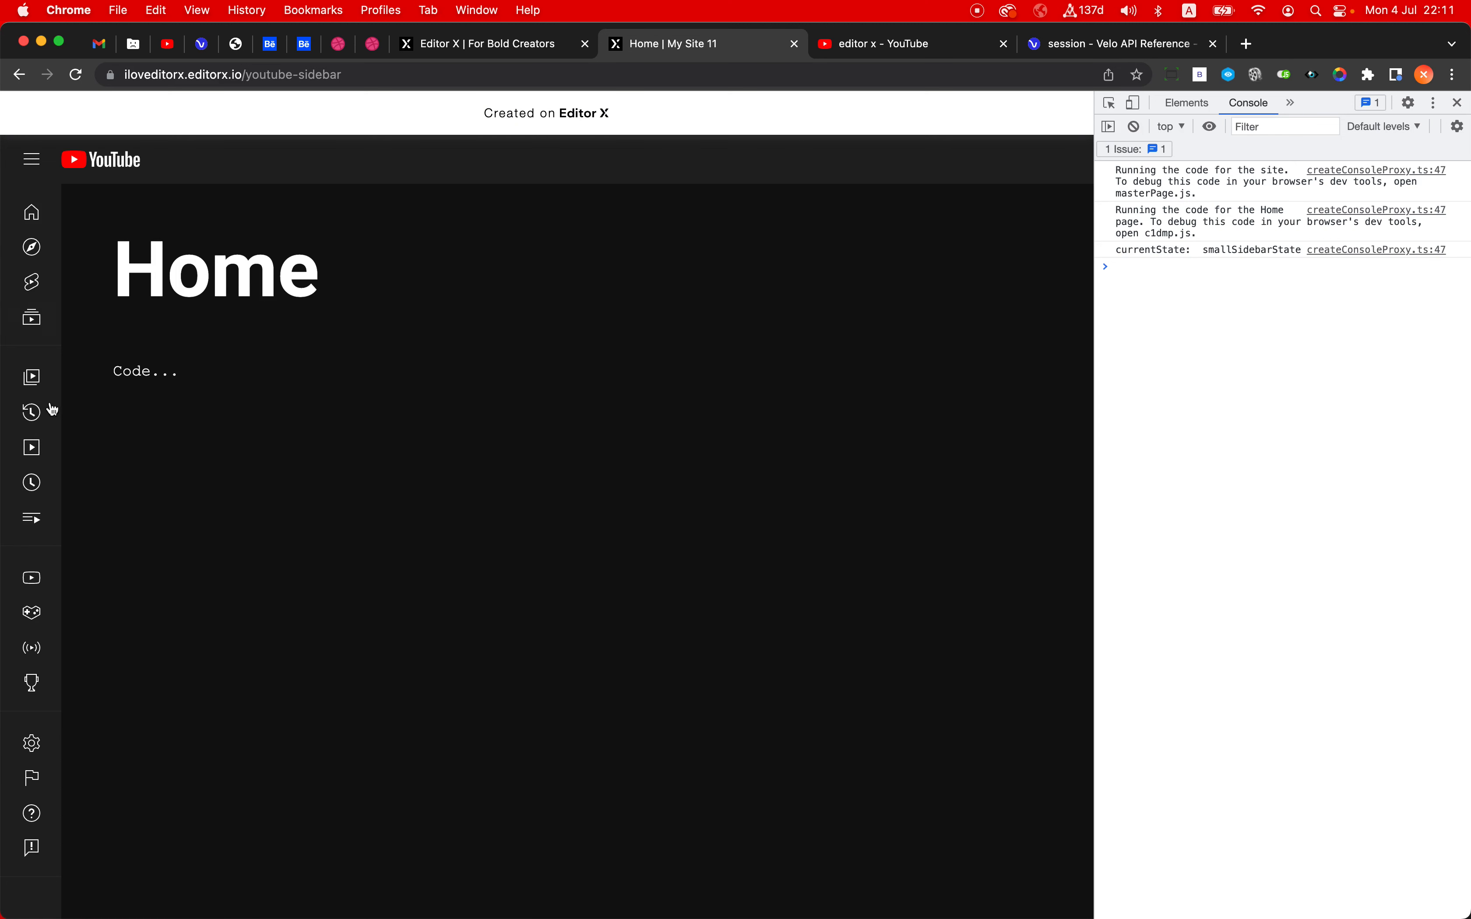
# - Expand and then collapse the live sidebar, reloading after each change to test that its state persists
pyautogui.click(32, 165)
pyautogui.click(281, 77)
pyautogui.press('Return')
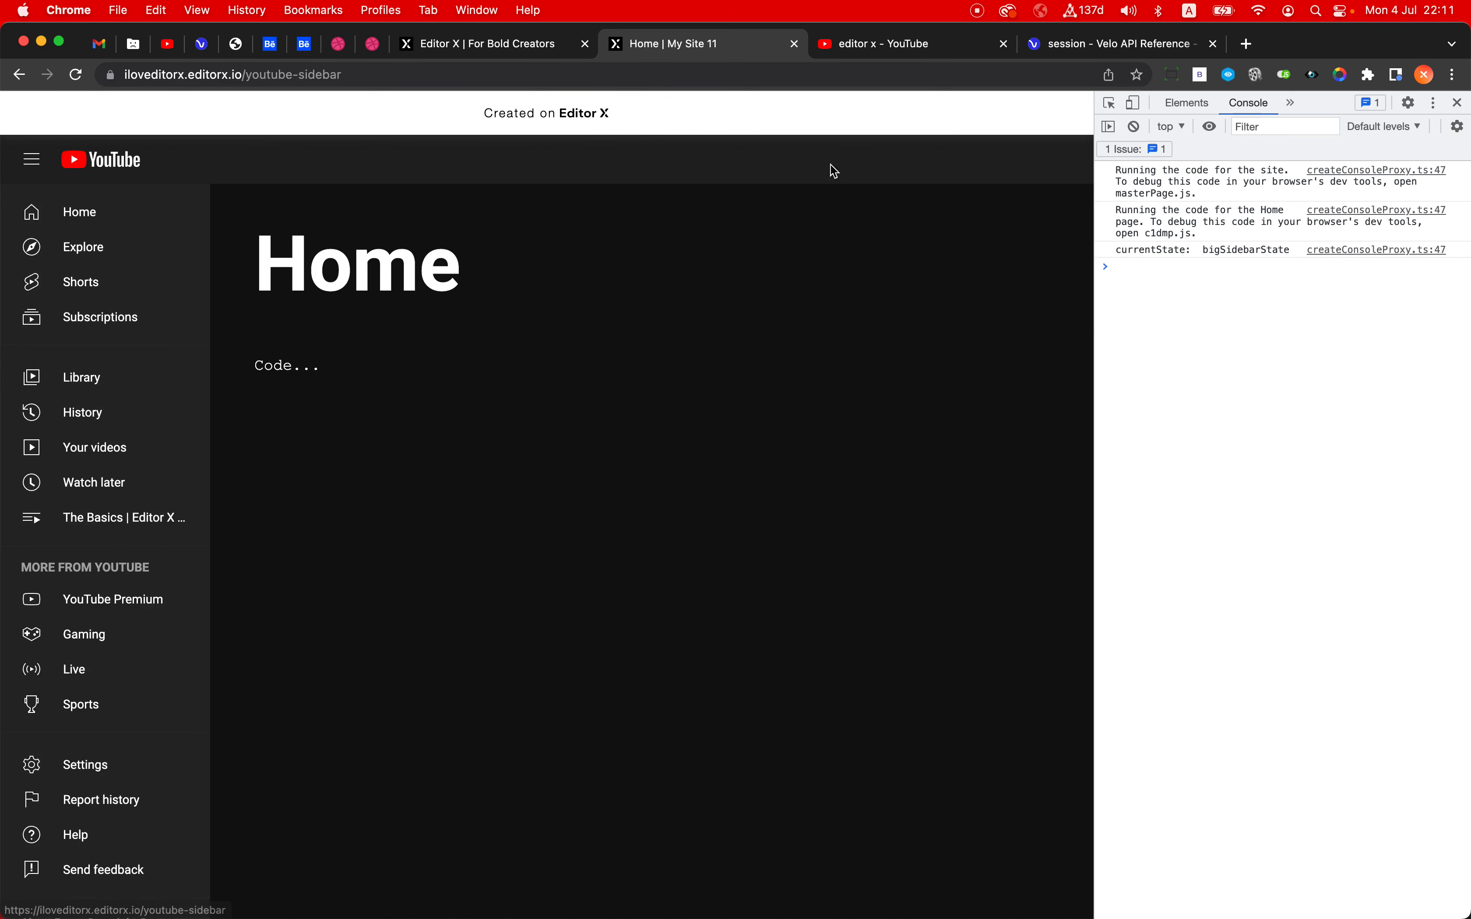
pyautogui.click(44, 177)
pyautogui.click(438, 74)
pyautogui.press('super+a')
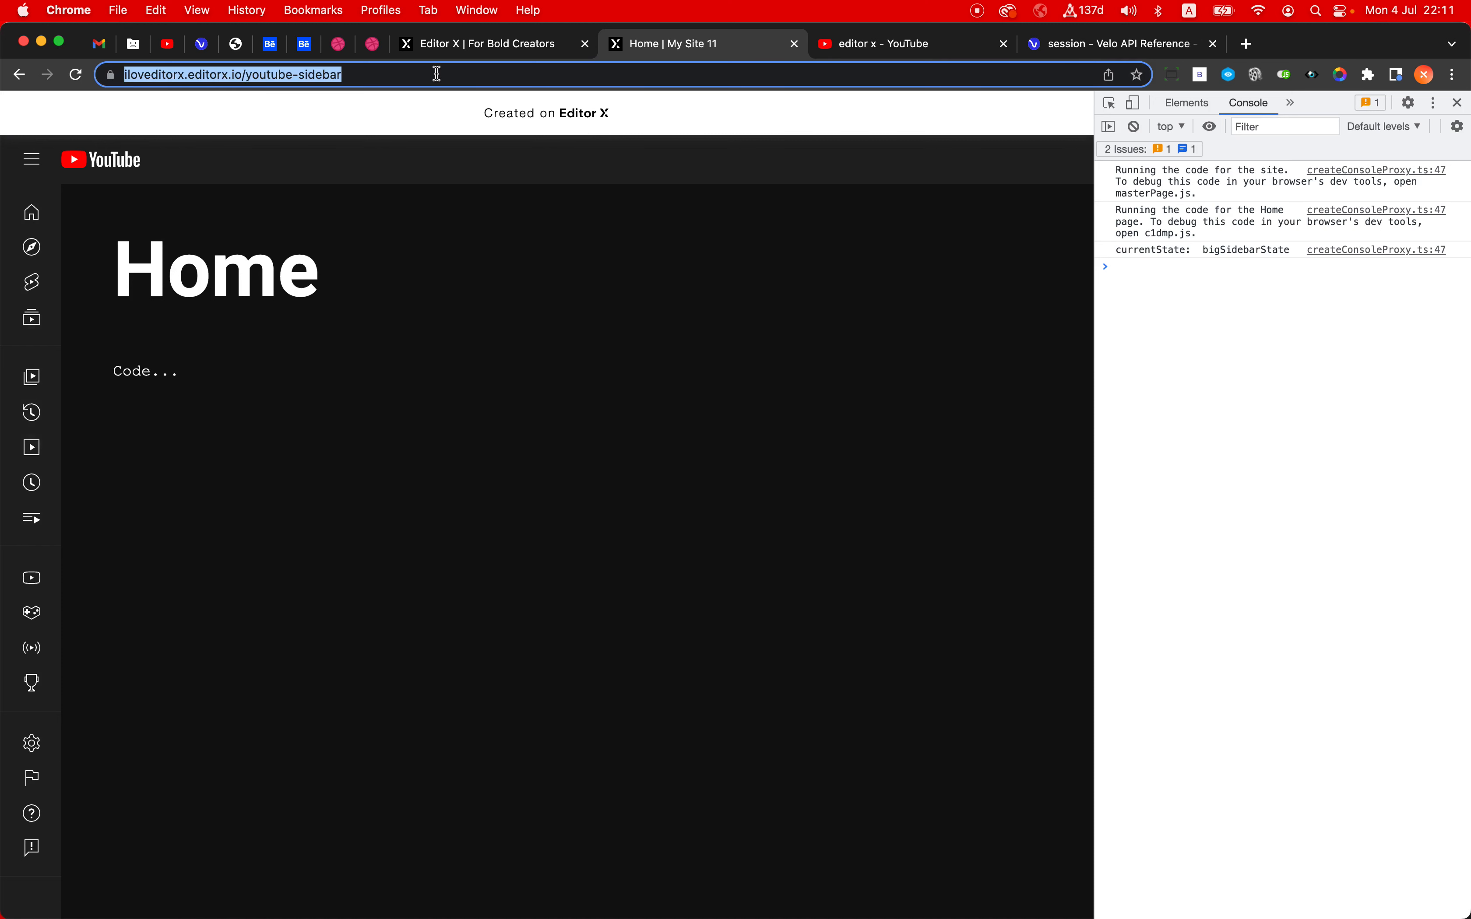
pyautogui.press('Return')
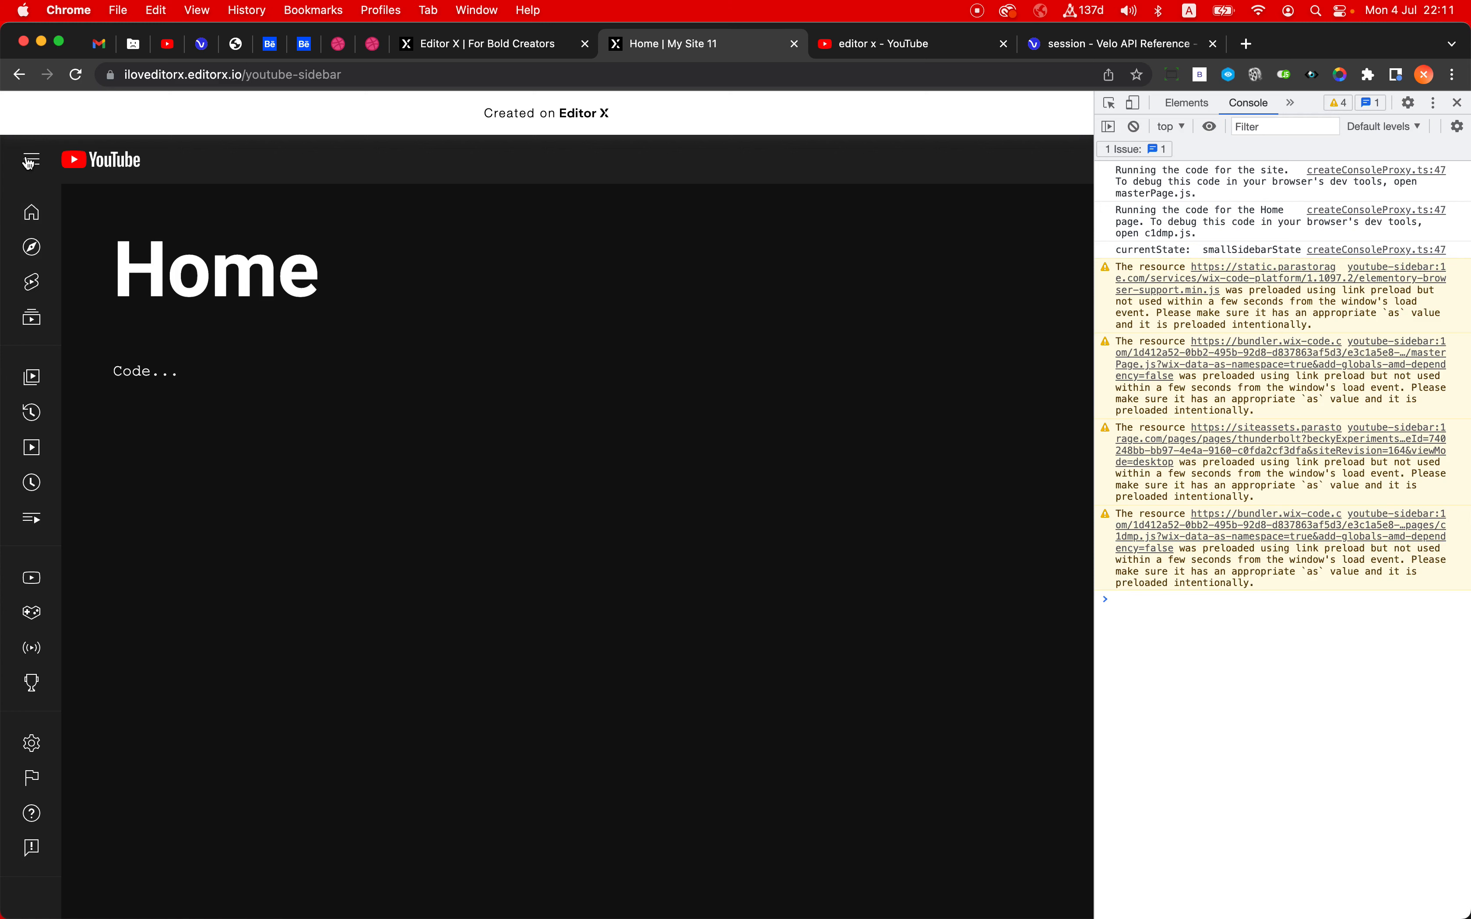
# - Switch back to Editor X, dismiss the publish confirmation and minimize the code panel
pyautogui.click(497, 47)
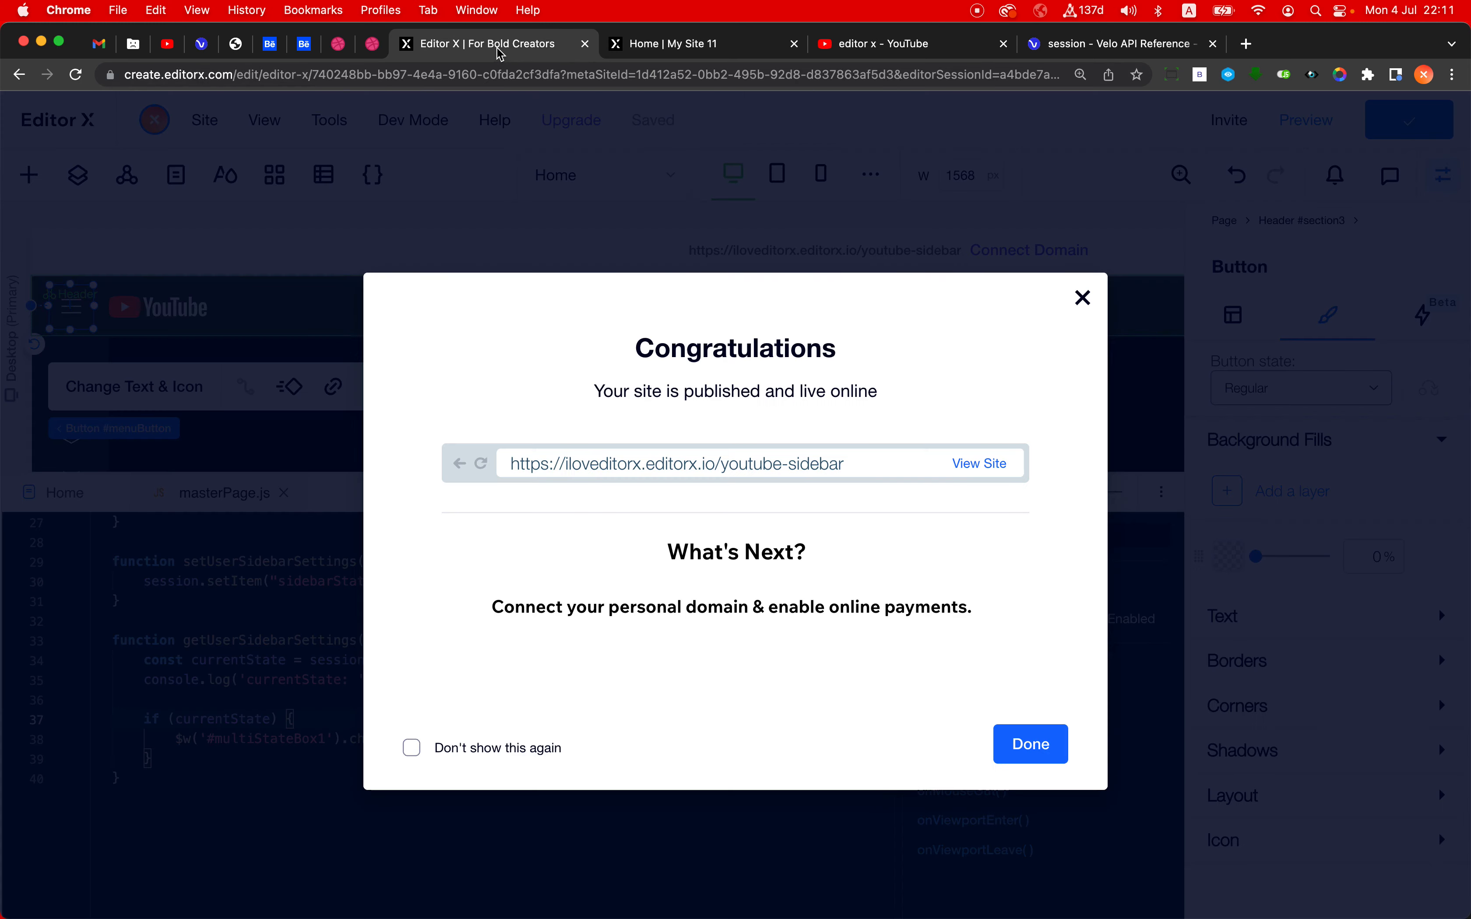
pyautogui.click(626, 253)
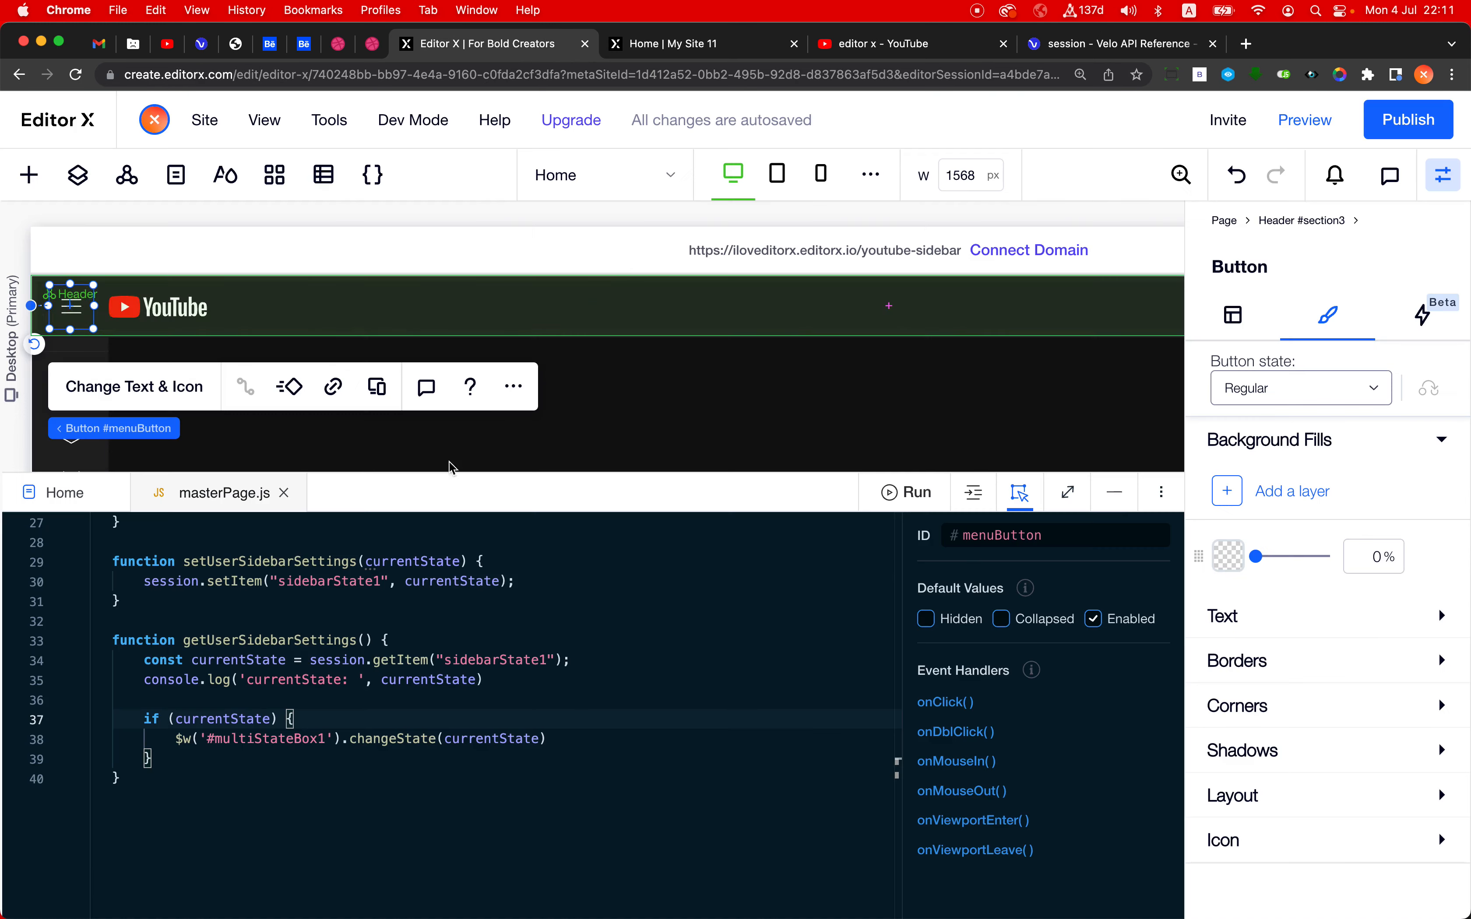
pyautogui.click(1116, 494)
pyautogui.press('super+minus')
pyautogui.press('super+minus')
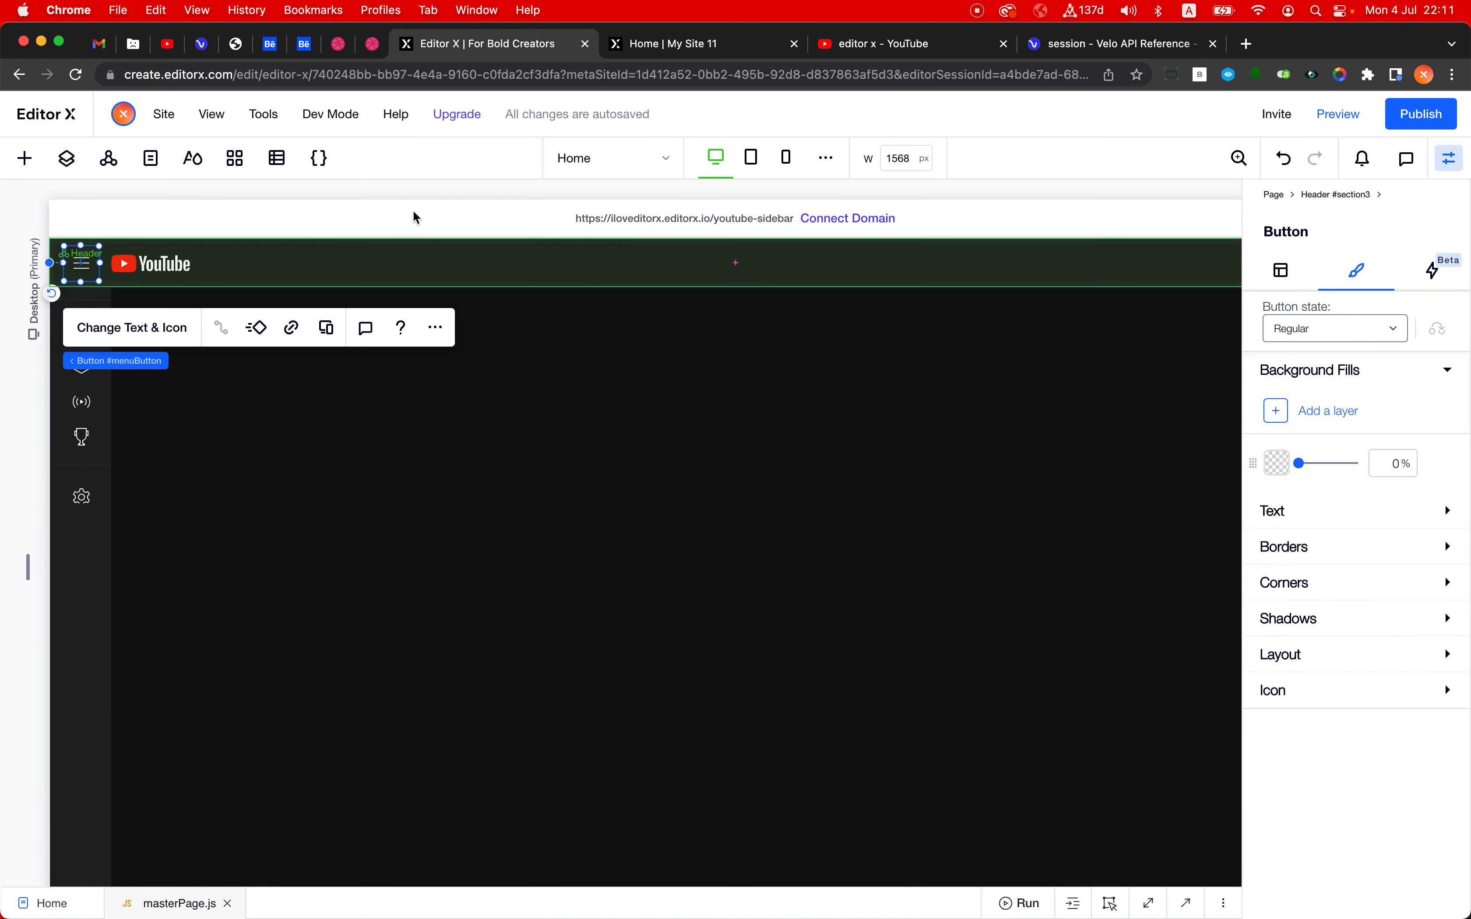
# - Select the Home page's vertical sidebar section for comparison, then open the Explore page in the editor
pyautogui.moveTo(456, 114)
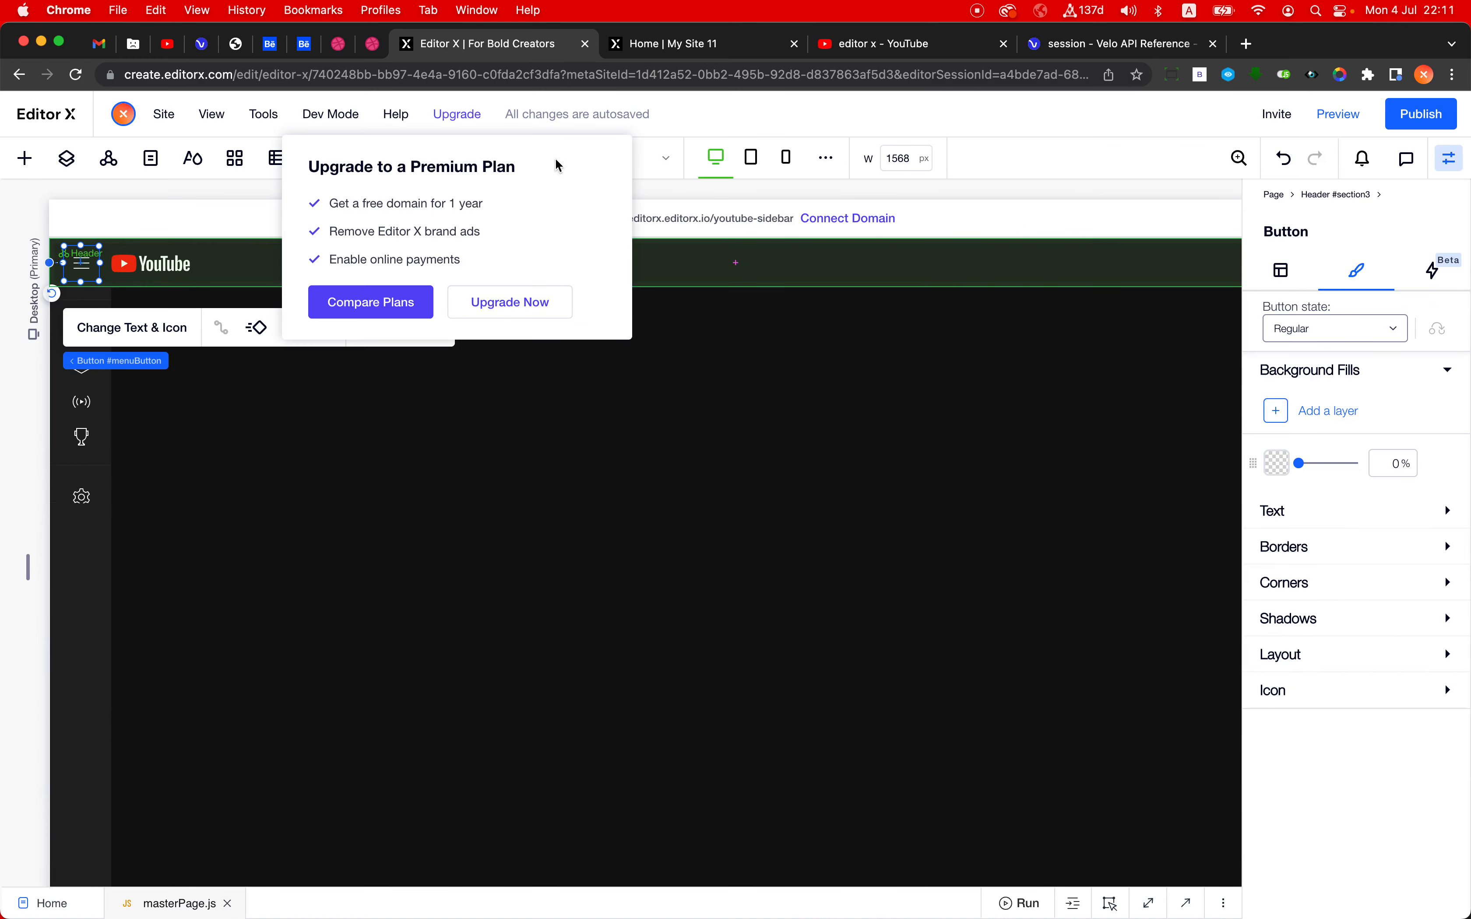
pyautogui.click(639, 159)
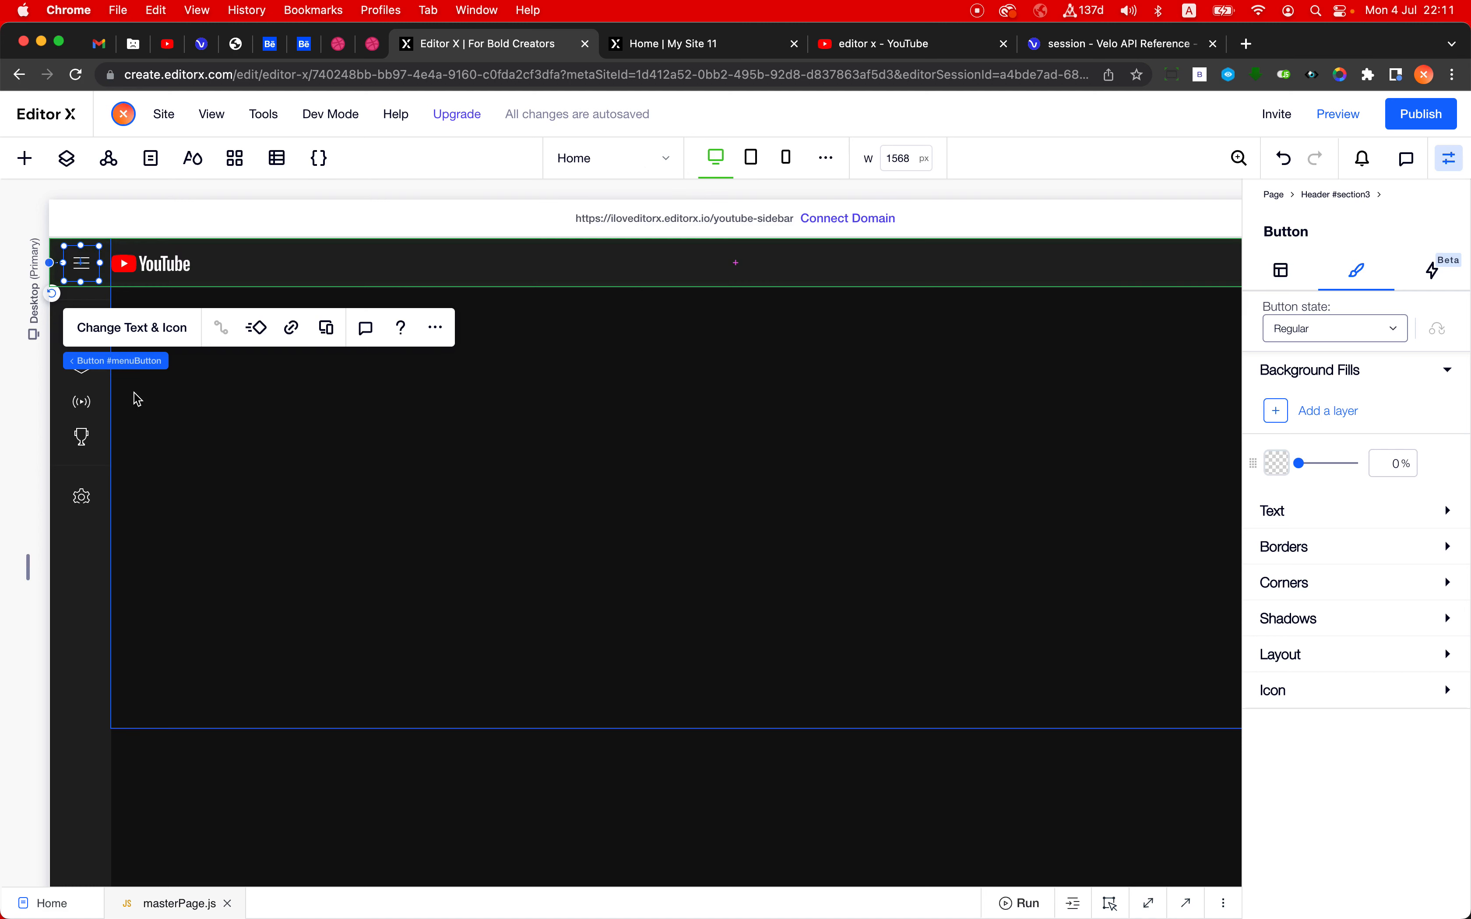
pyautogui.click(596, 158)
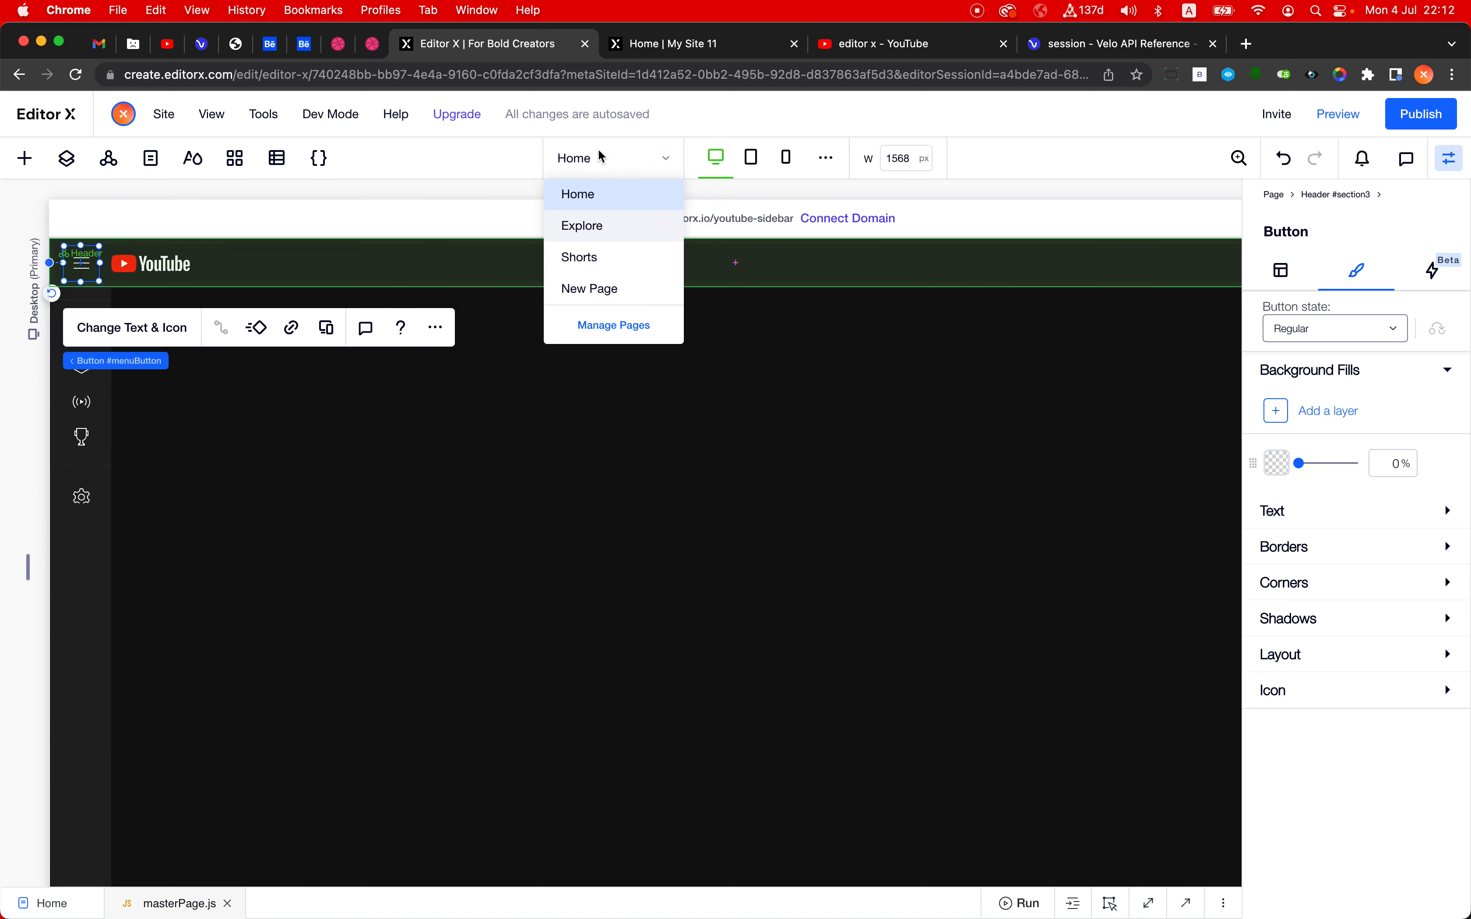
pyautogui.click(80, 627)
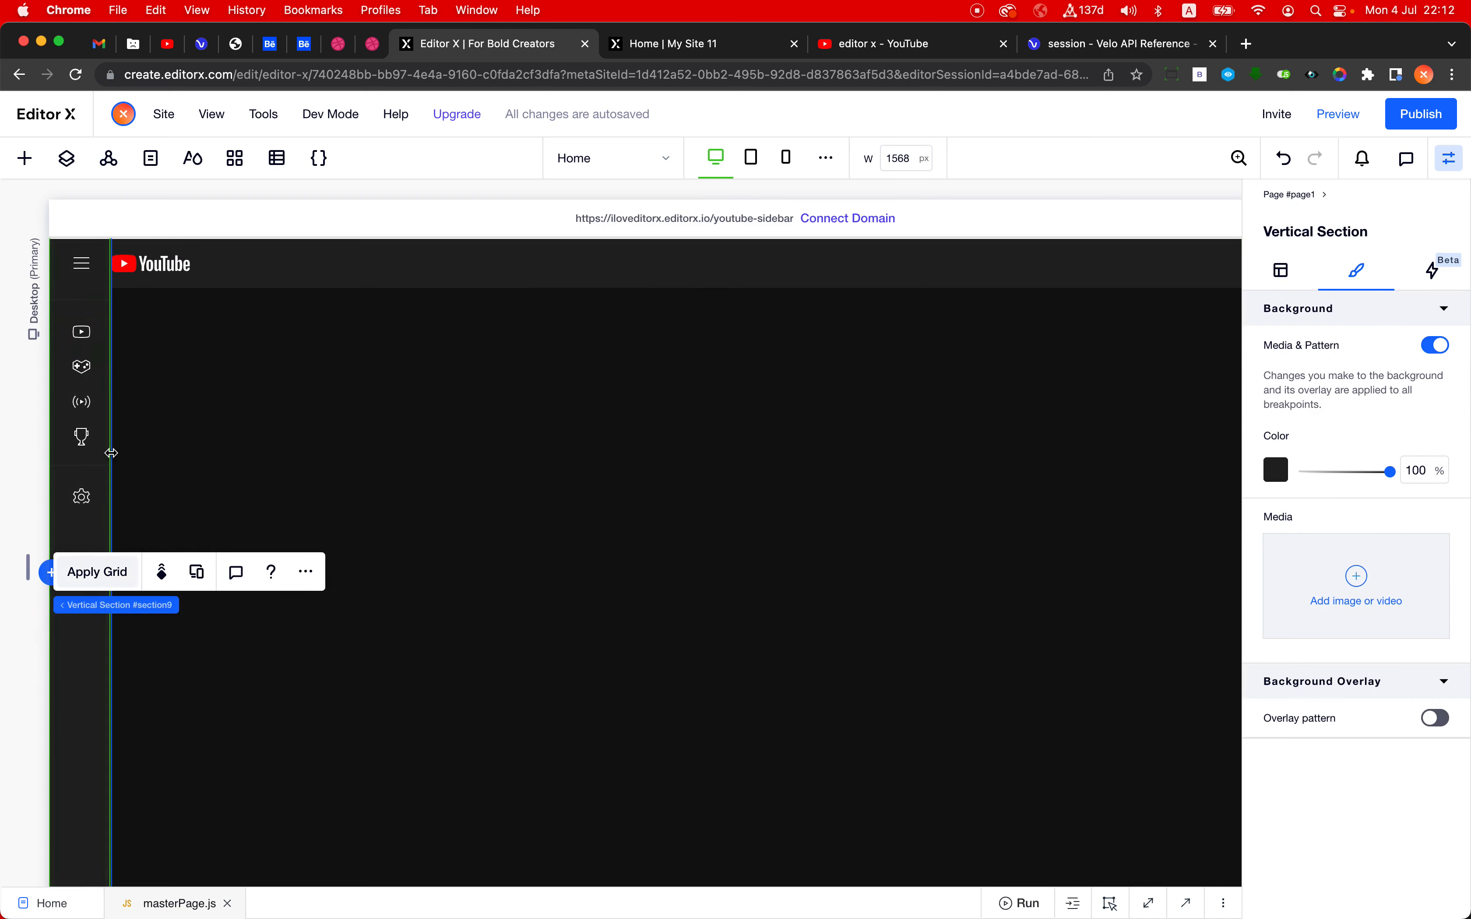
pyautogui.click(609, 158)
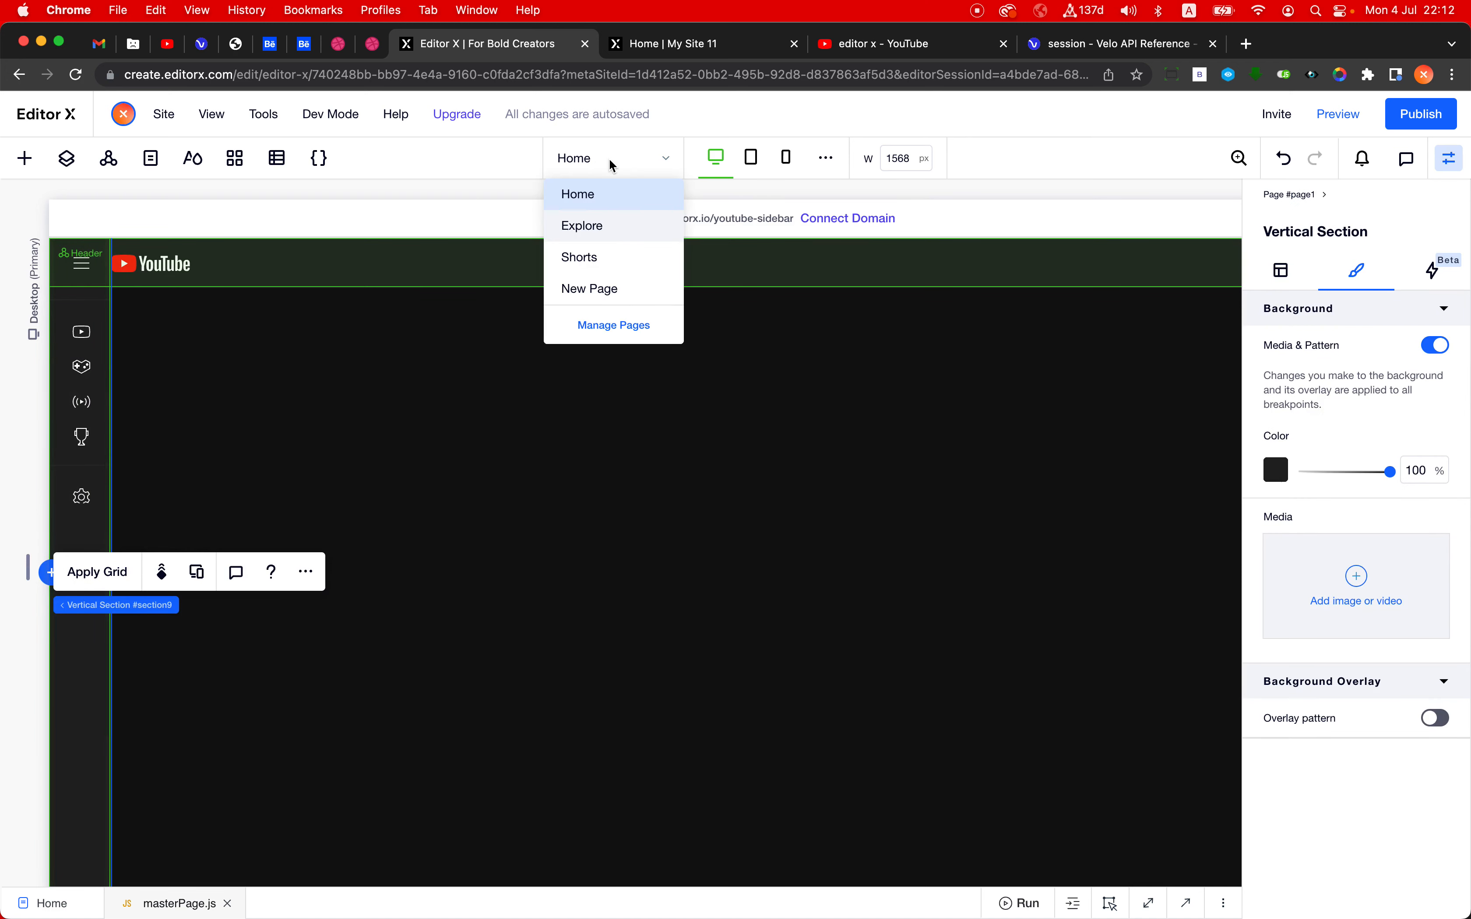
pyautogui.click(612, 230)
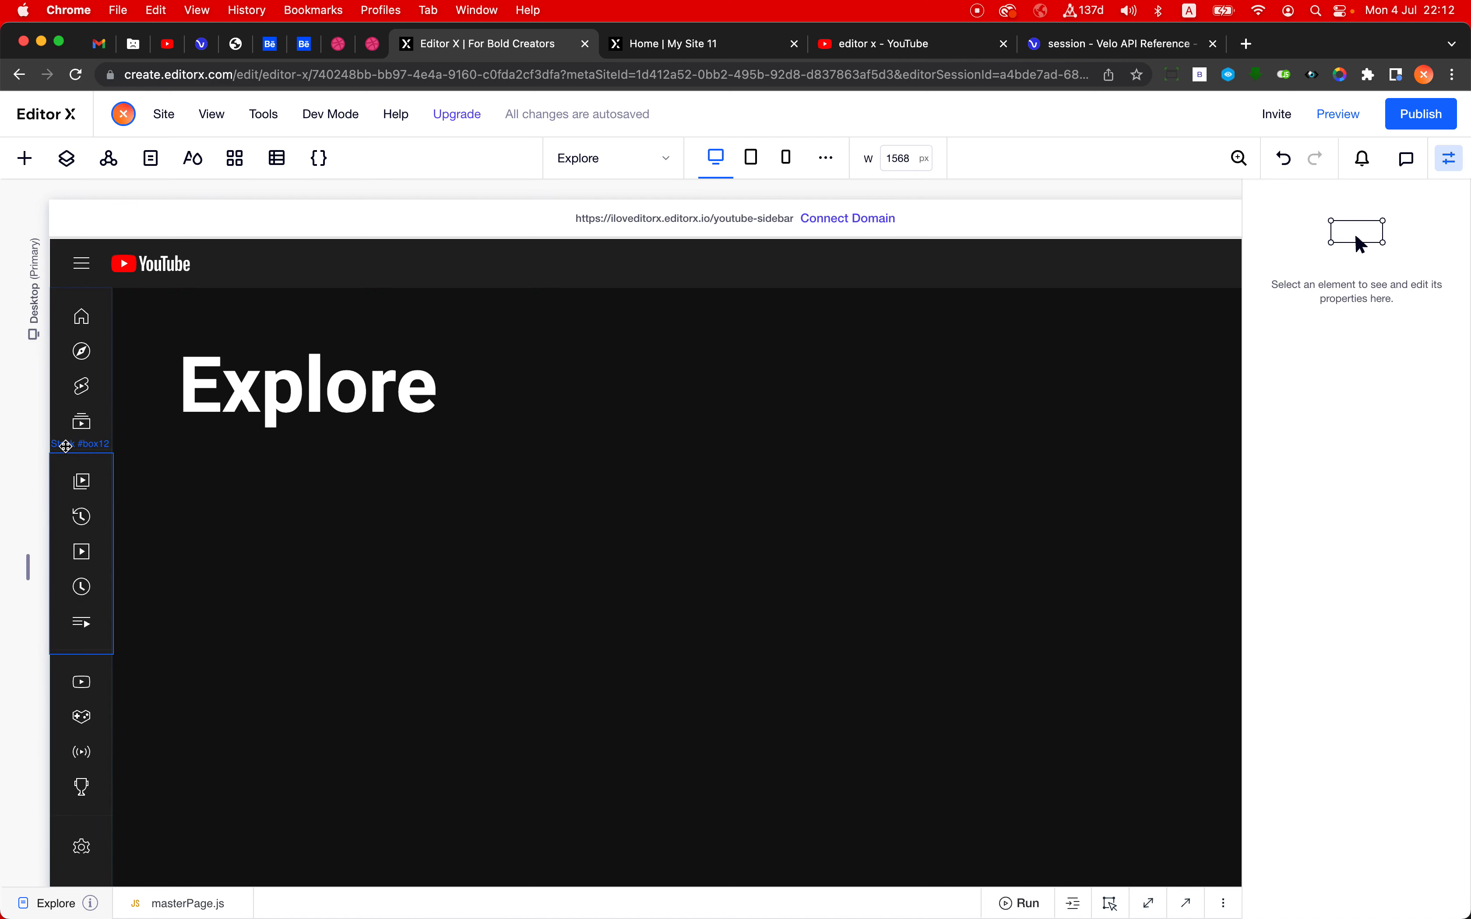
# - Remove the existing vertical section from the Explore page and add the sidebar section from the site masters instead
pyautogui.click(65, 445)
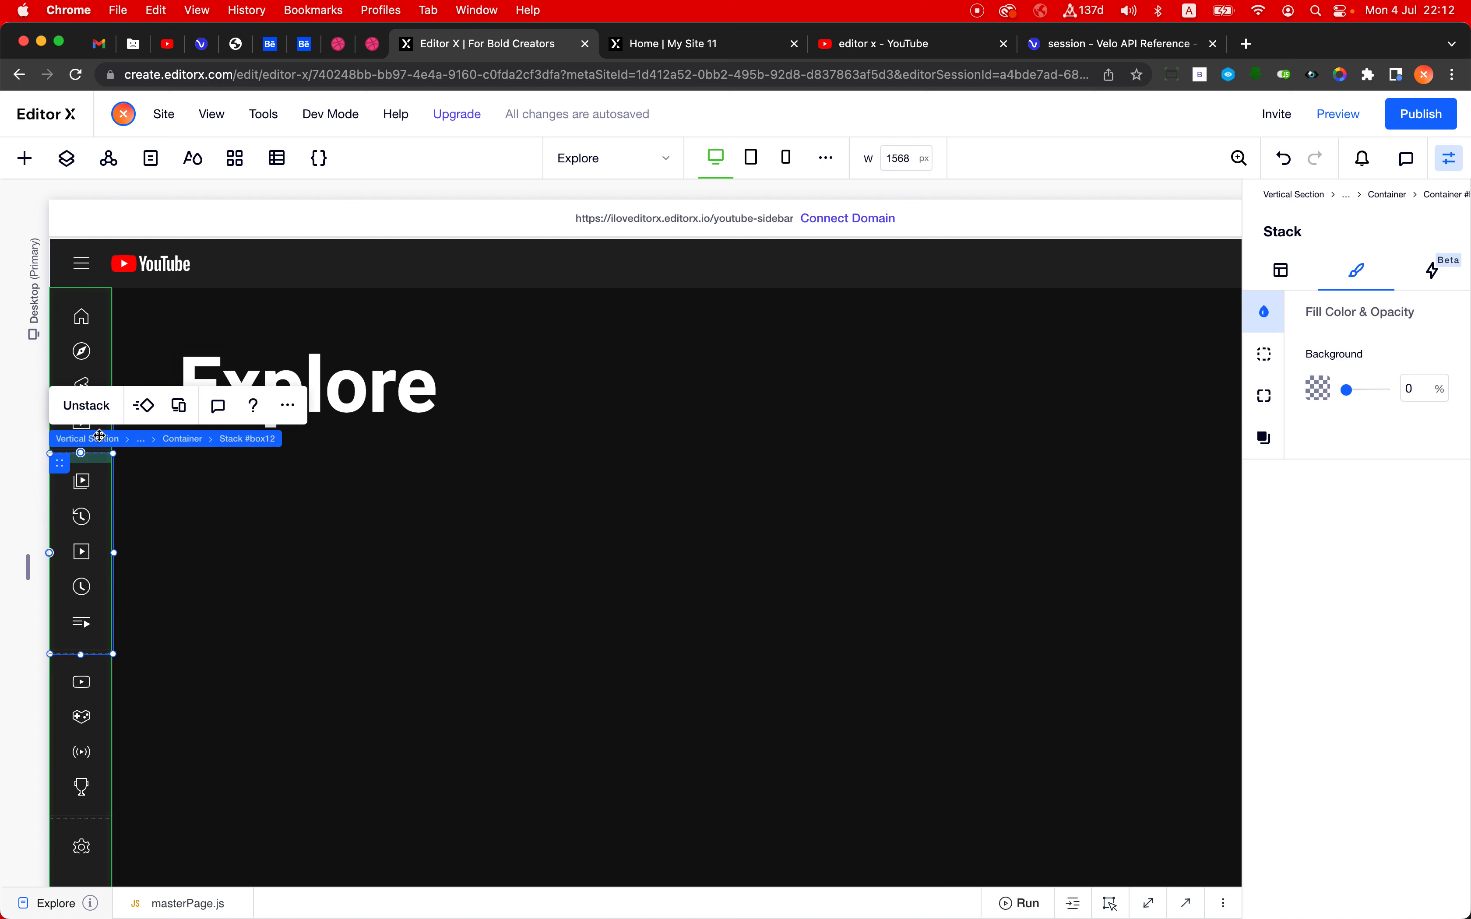
pyautogui.click(113, 445)
pyautogui.click(293, 399)
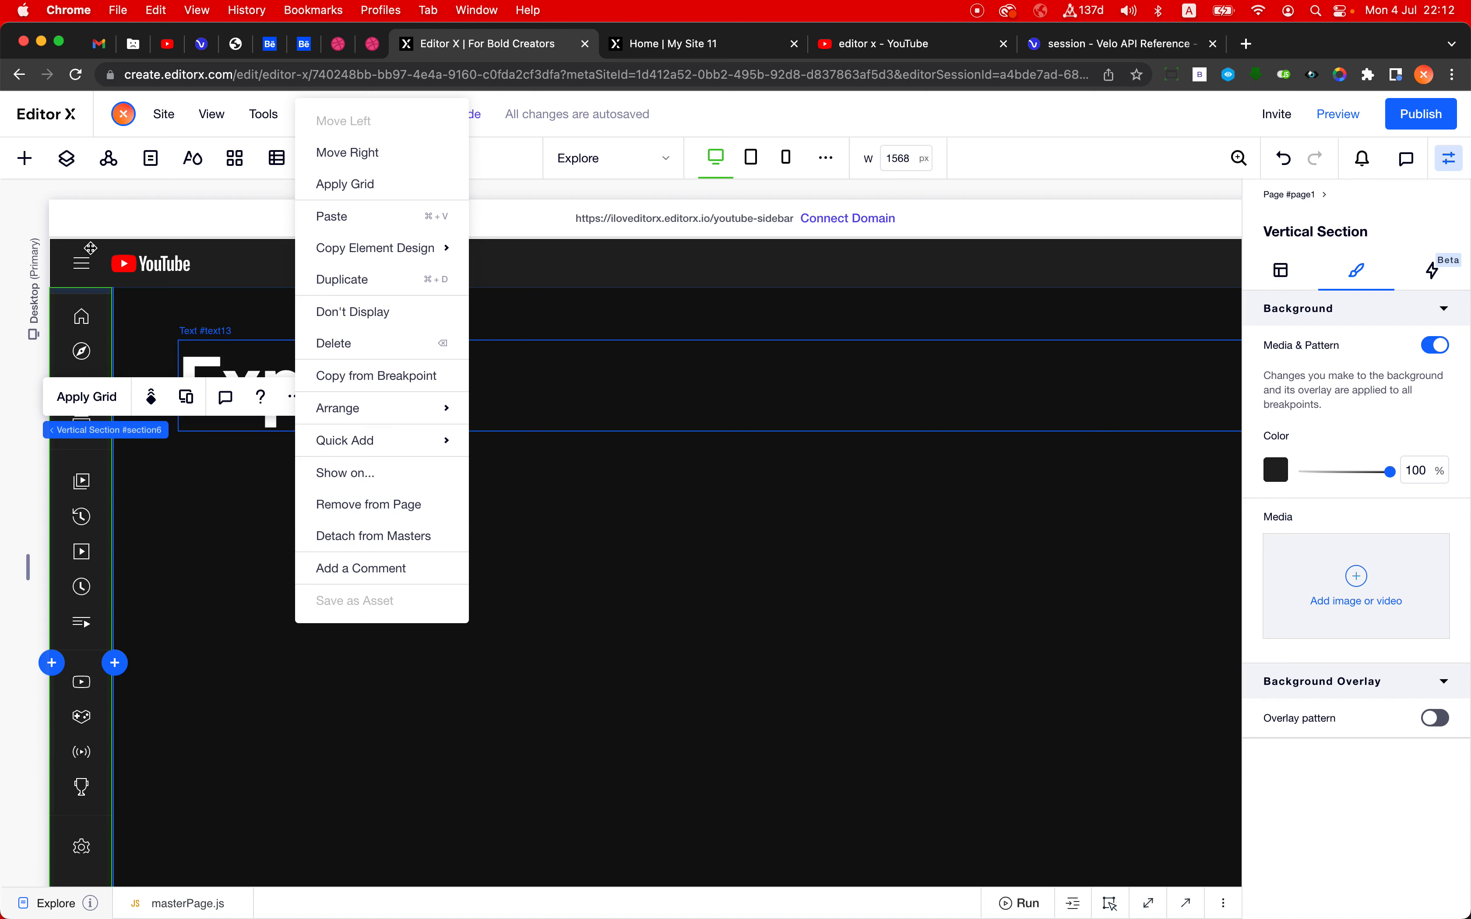
pyautogui.click(391, 510)
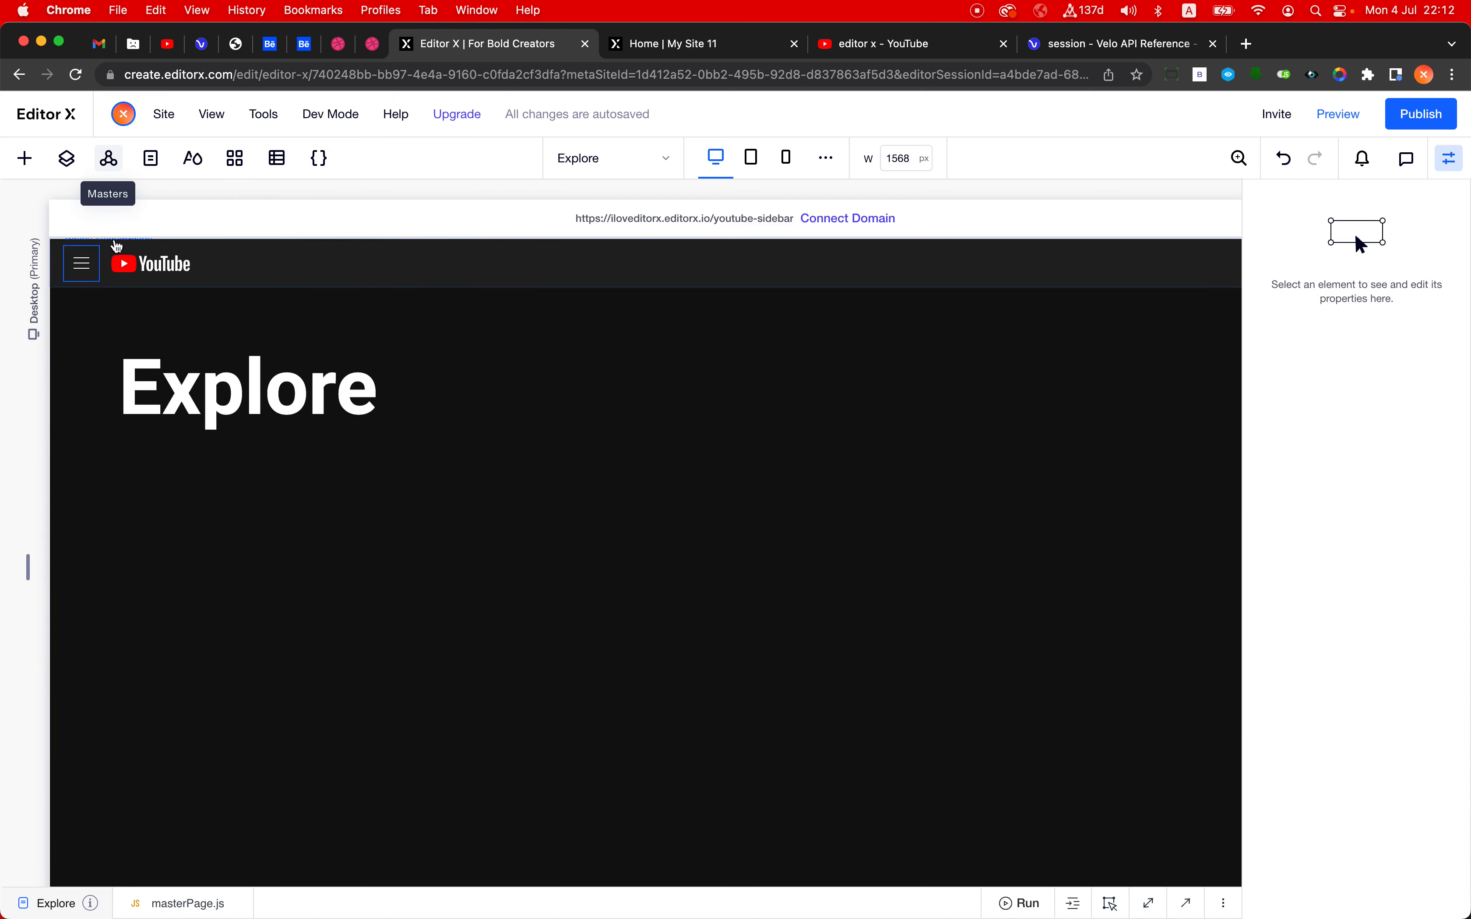
pyautogui.click(112, 166)
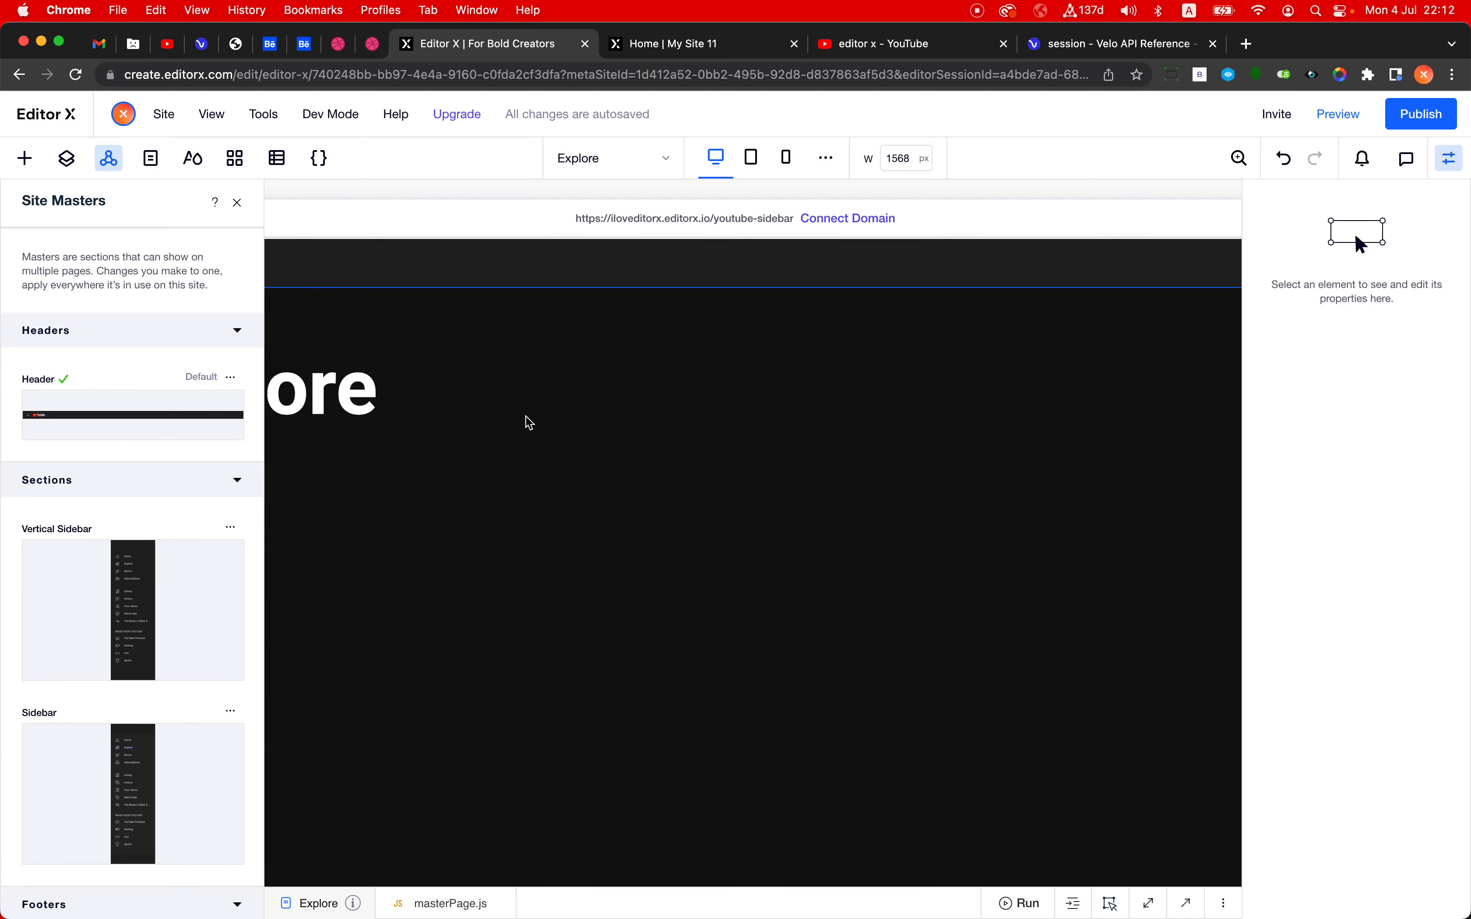
pyautogui.click(474, 562)
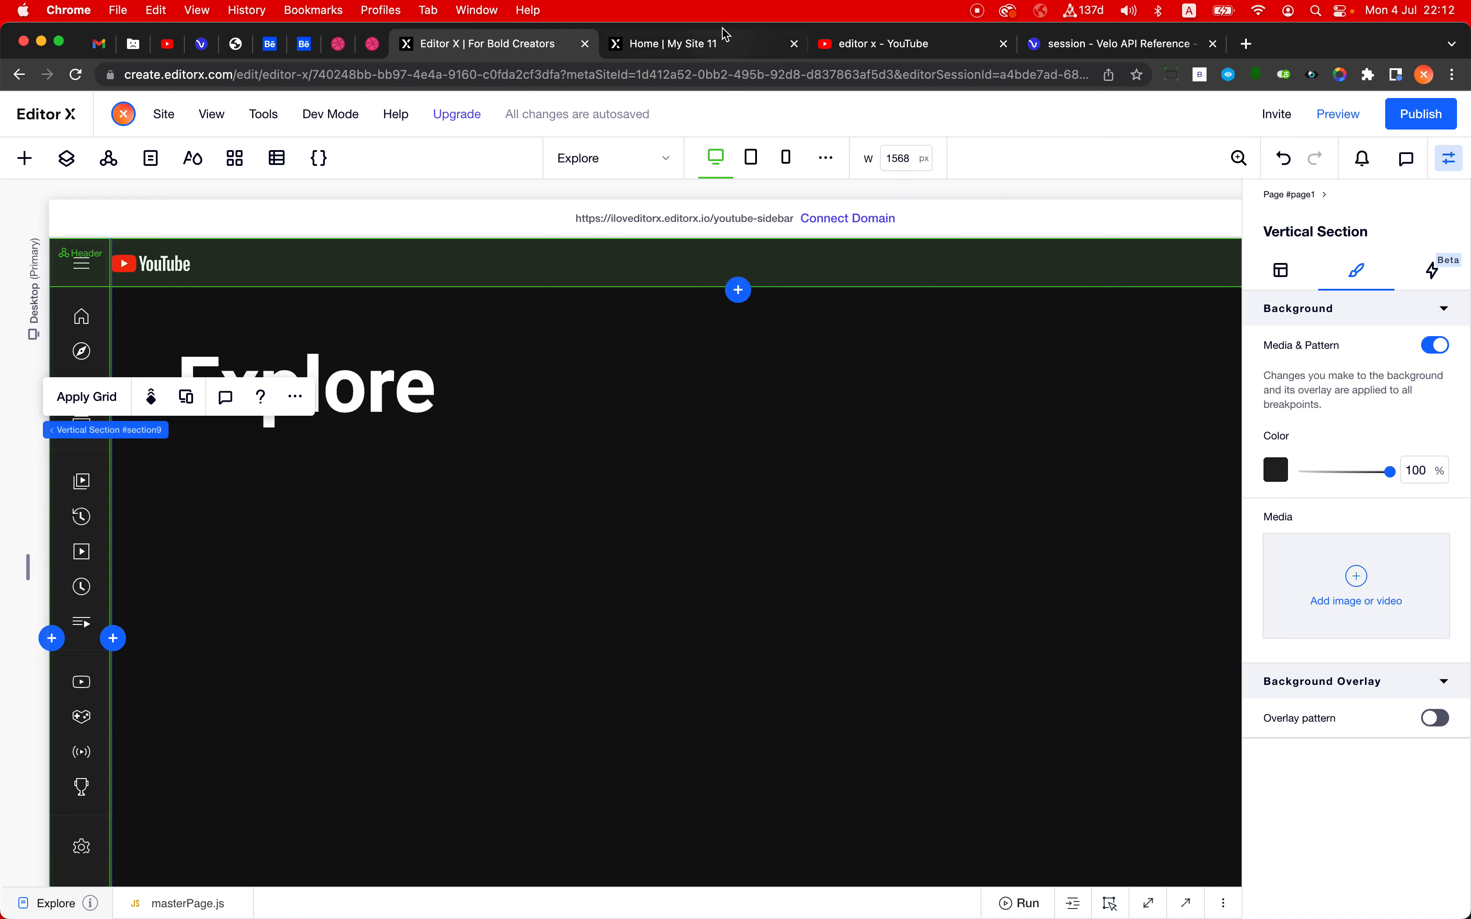
# - Open the Explore page on the live site to check its sidebar and console output, then return to Editor X
pyautogui.click(717, 43)
pyautogui.click(32, 247)
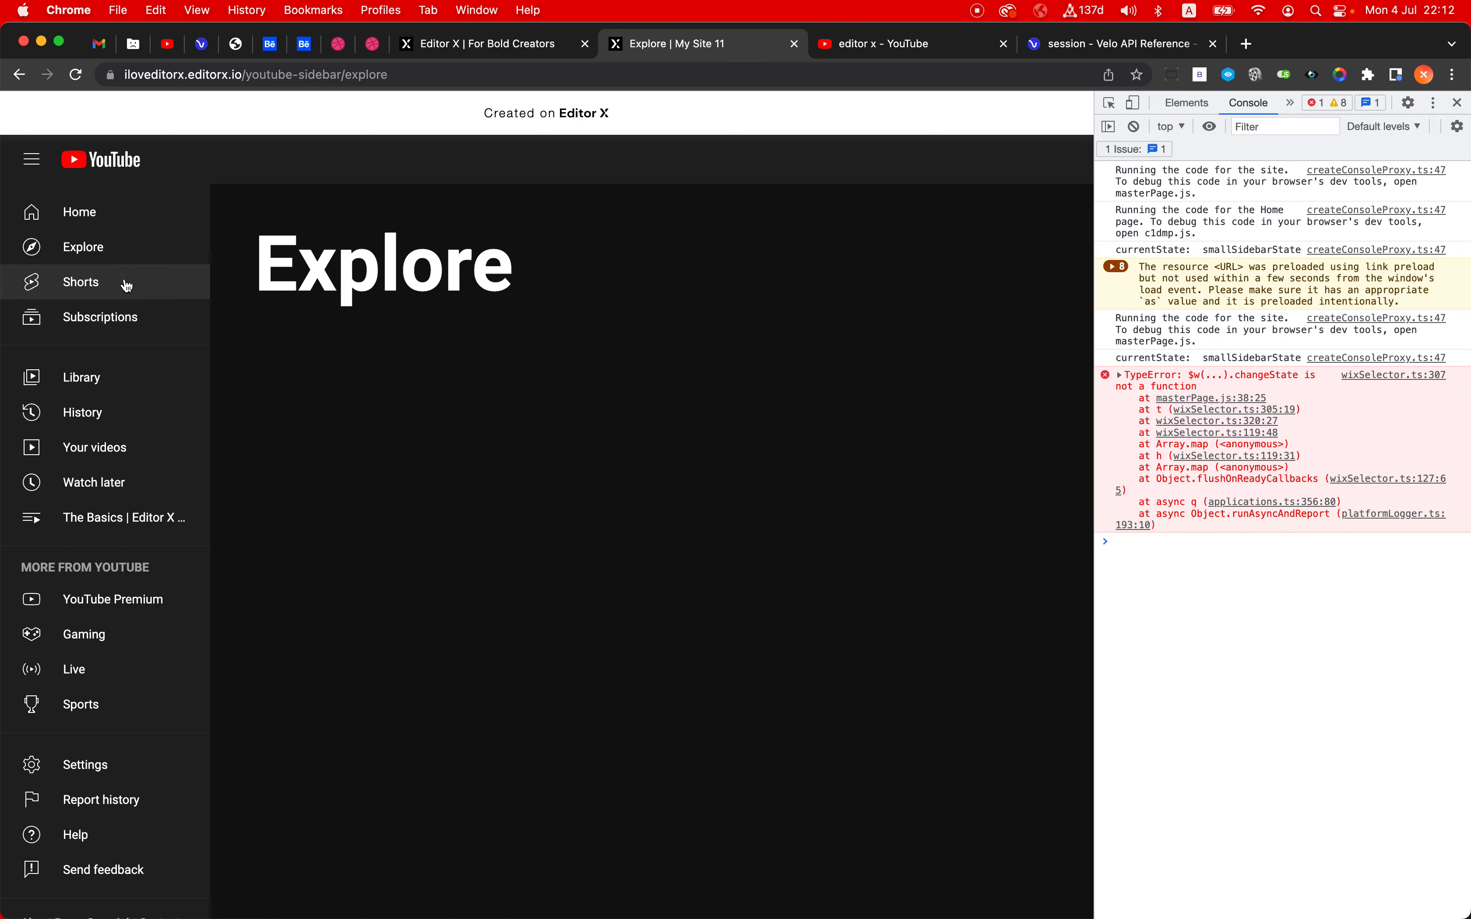
pyautogui.click(514, 48)
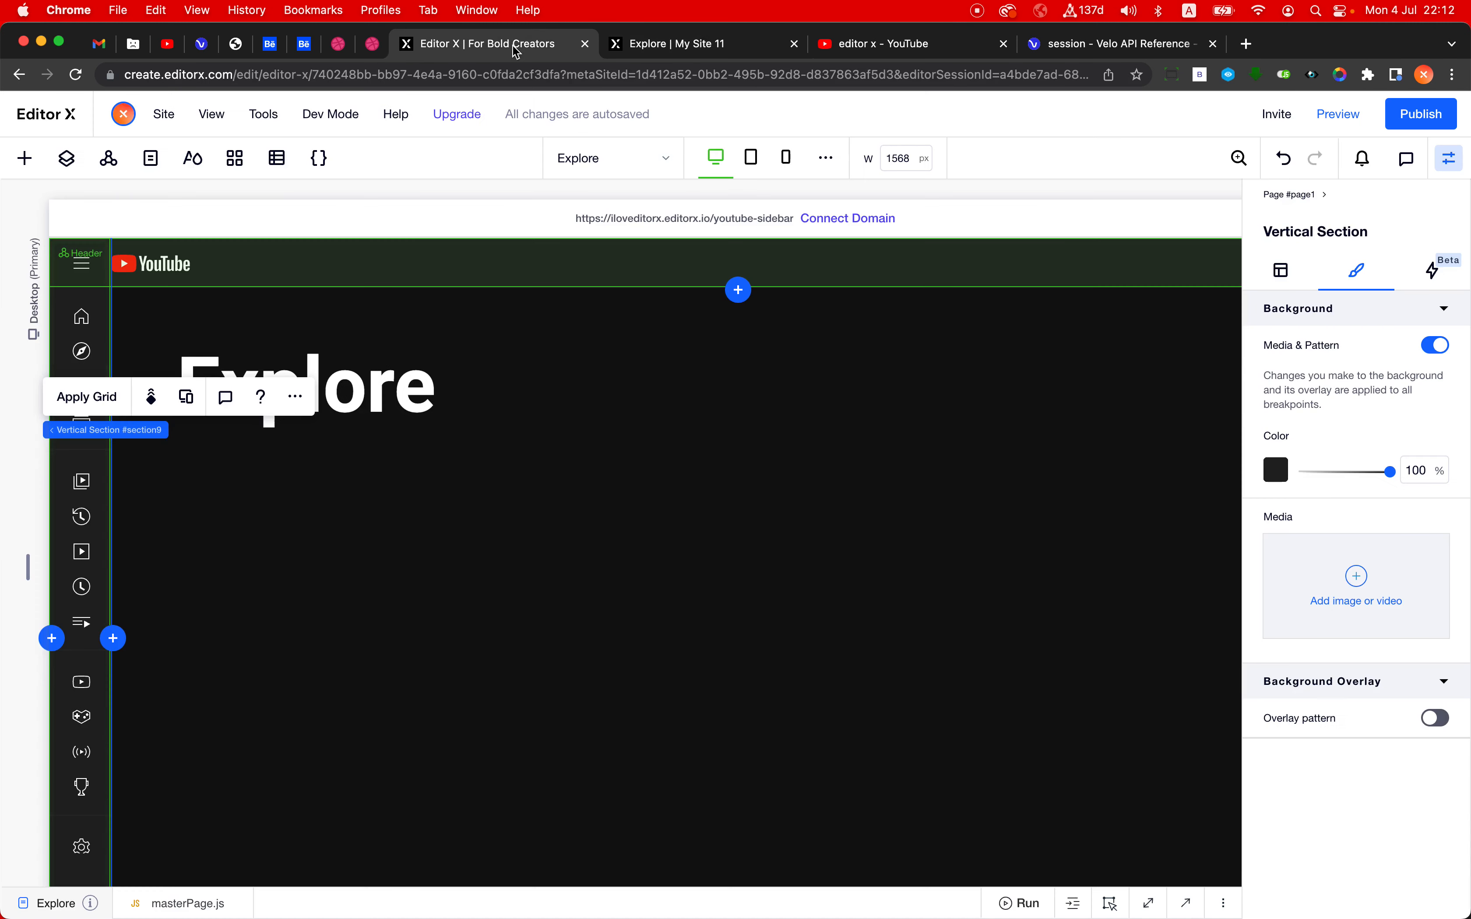
# - Publish the site with the Explore page's master sidebar and reload the live Explore page
pyautogui.click(1410, 125)
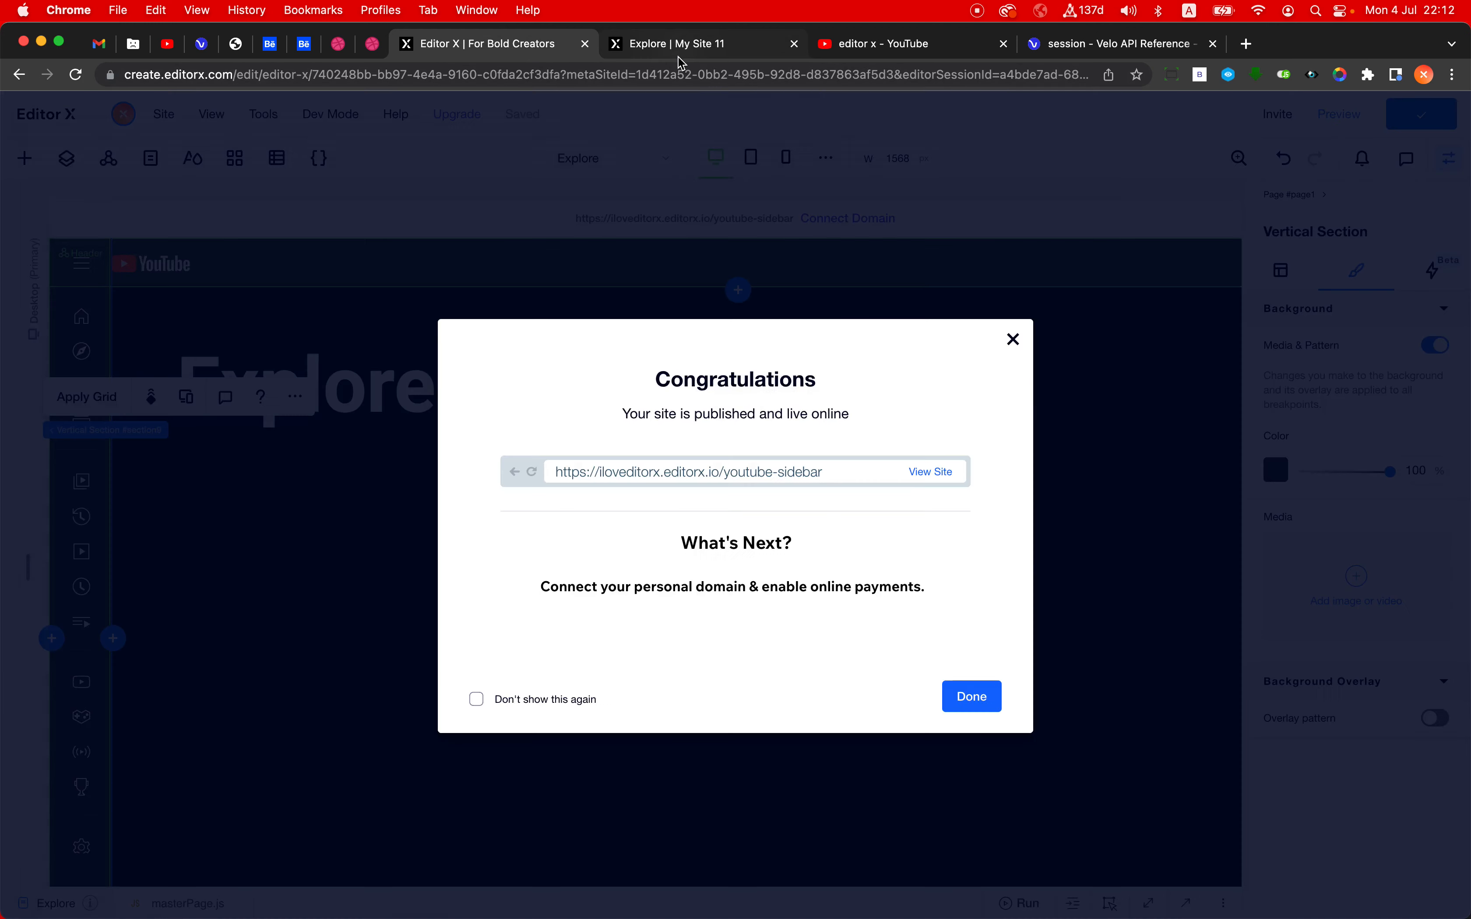
pyautogui.click(681, 43)
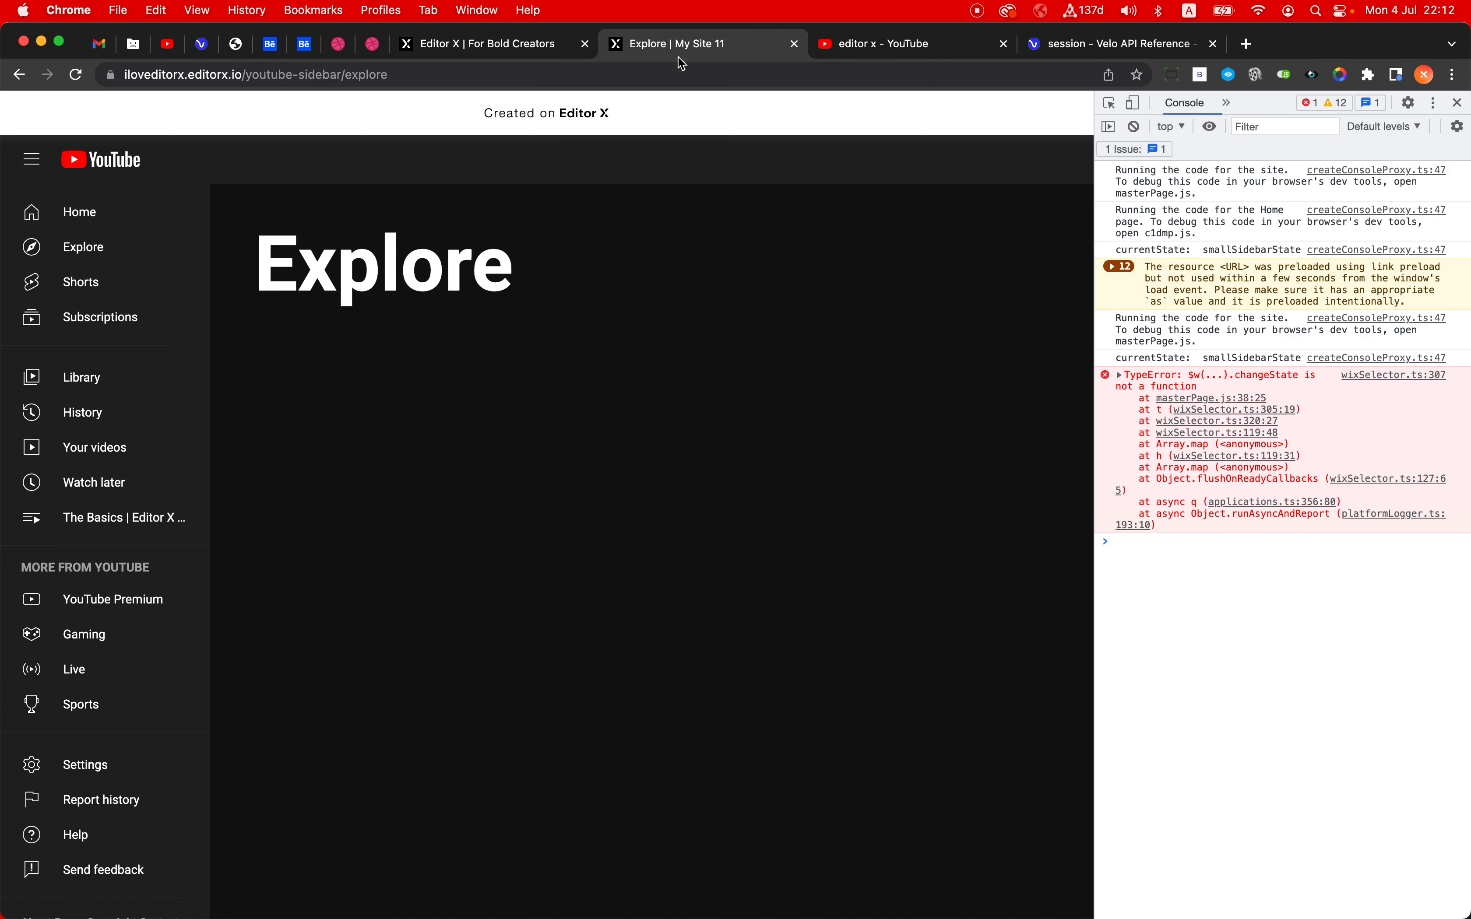
pyautogui.click(485, 72)
pyautogui.press('Return')
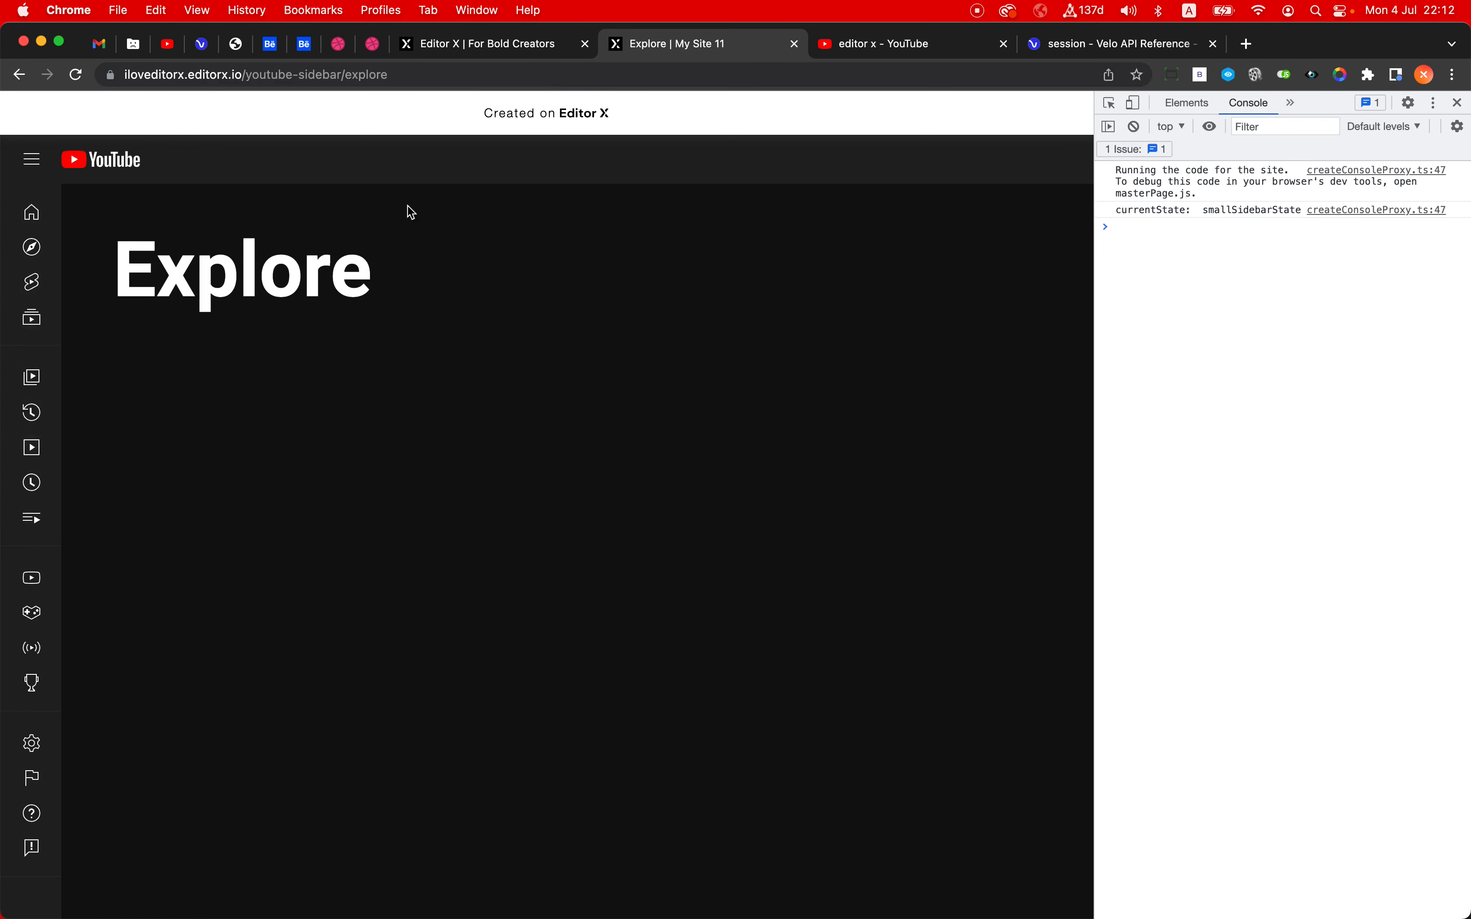
# - Test the live sidebar by visiting Home, expanding the sidebar there and returning to Explore, and close the developer tools
pyautogui.click(33, 212)
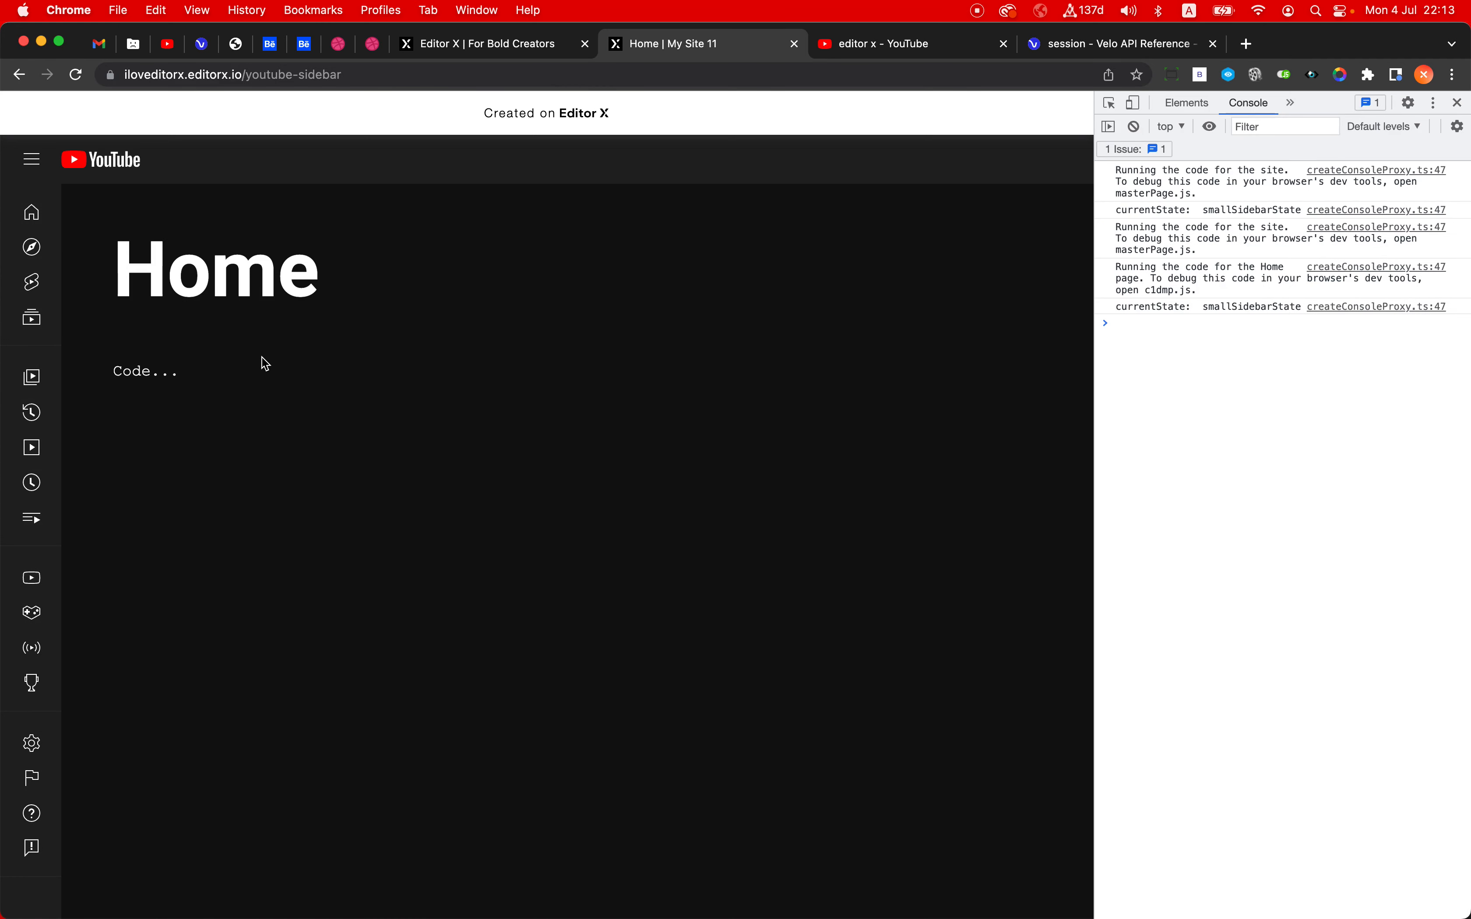
pyautogui.click(32, 159)
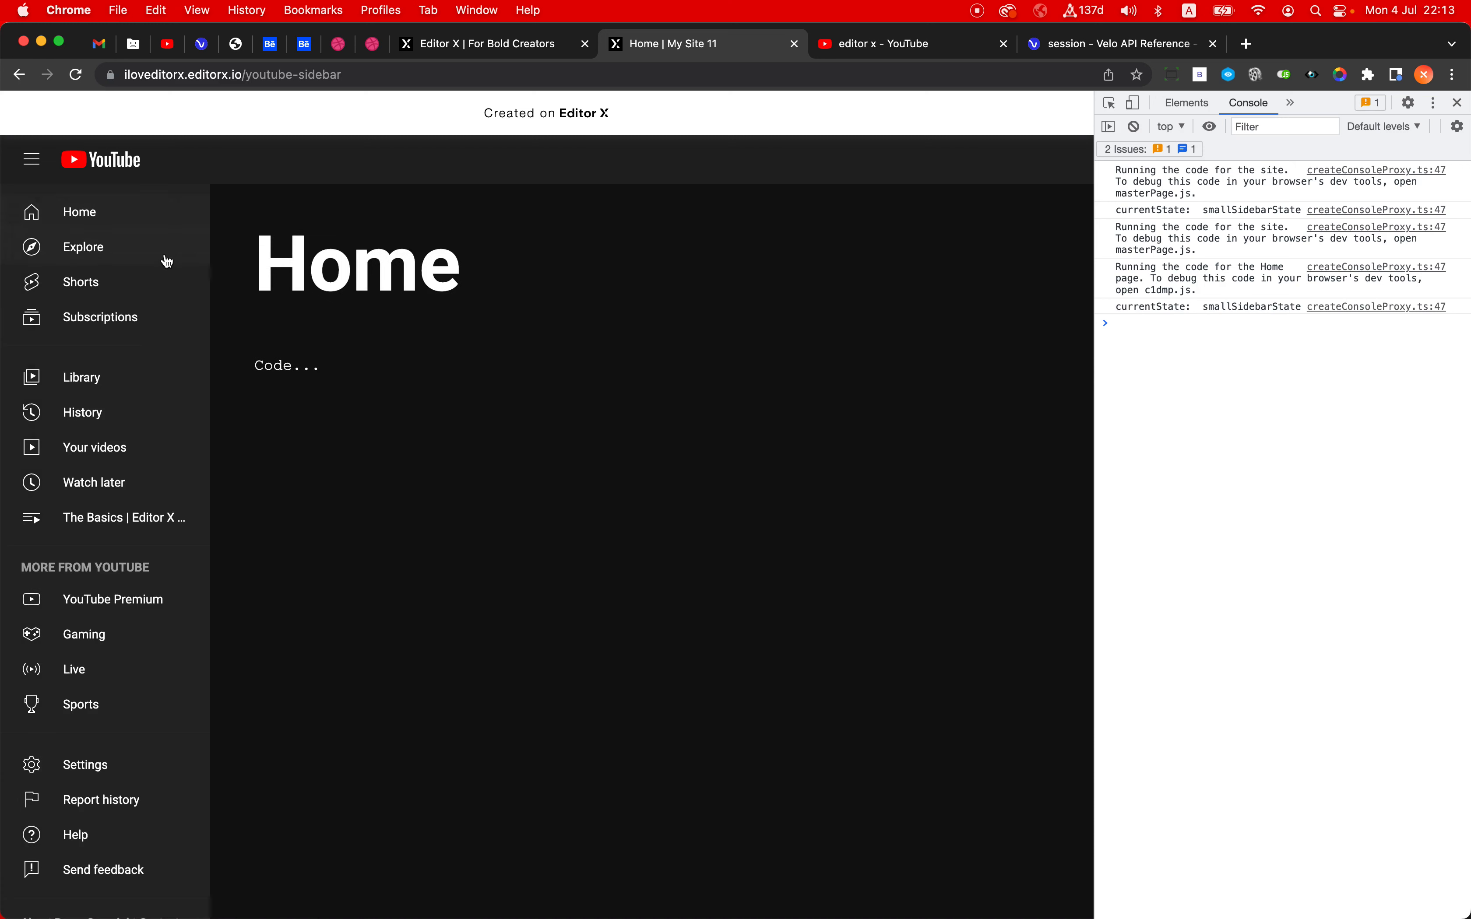
pyautogui.click(64, 251)
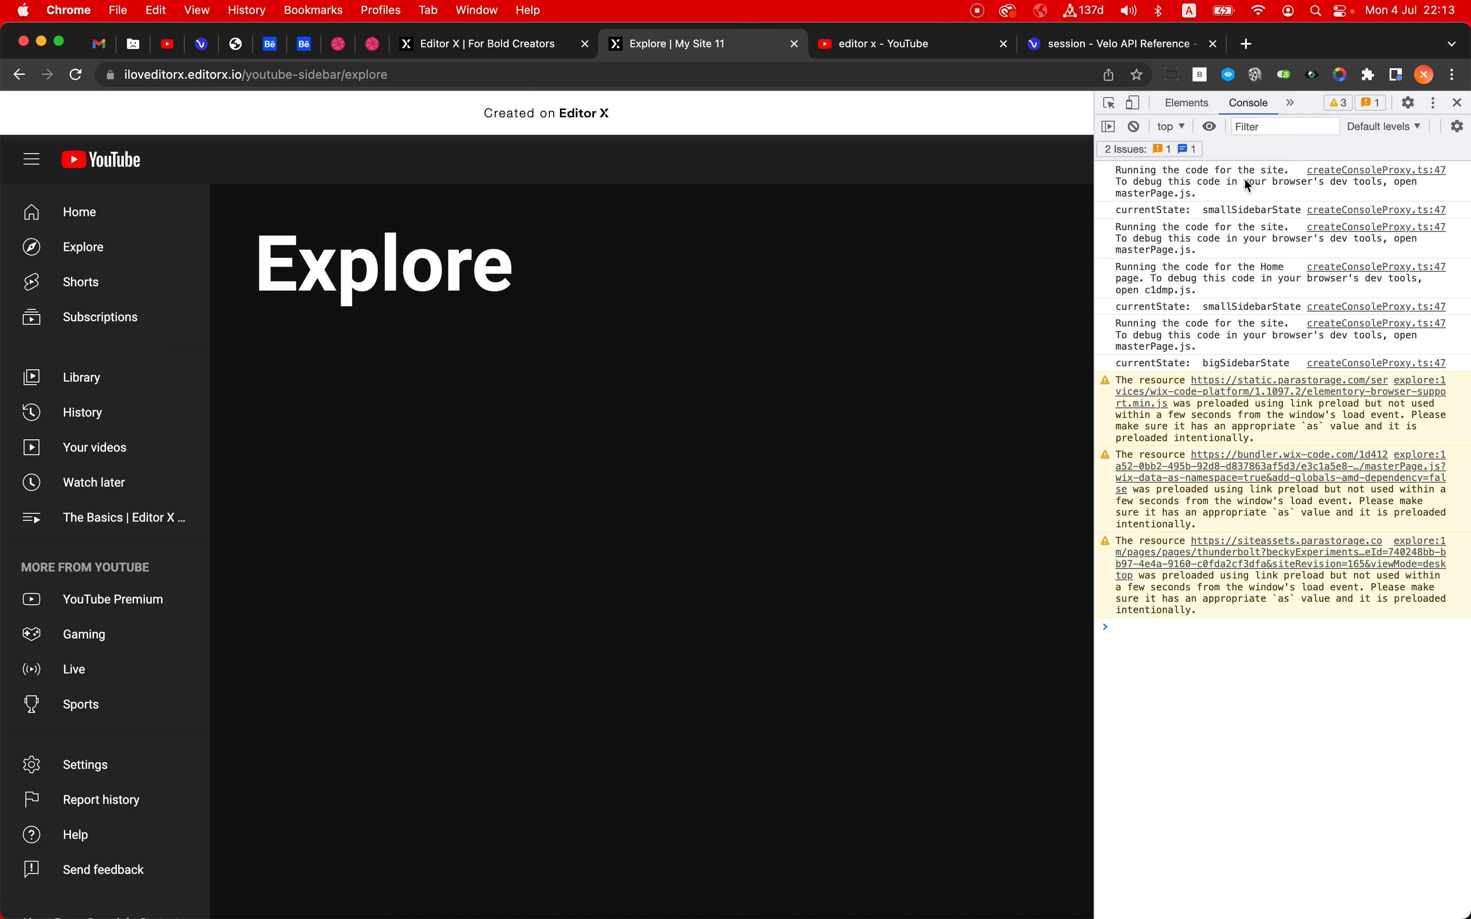
pyautogui.click(1458, 104)
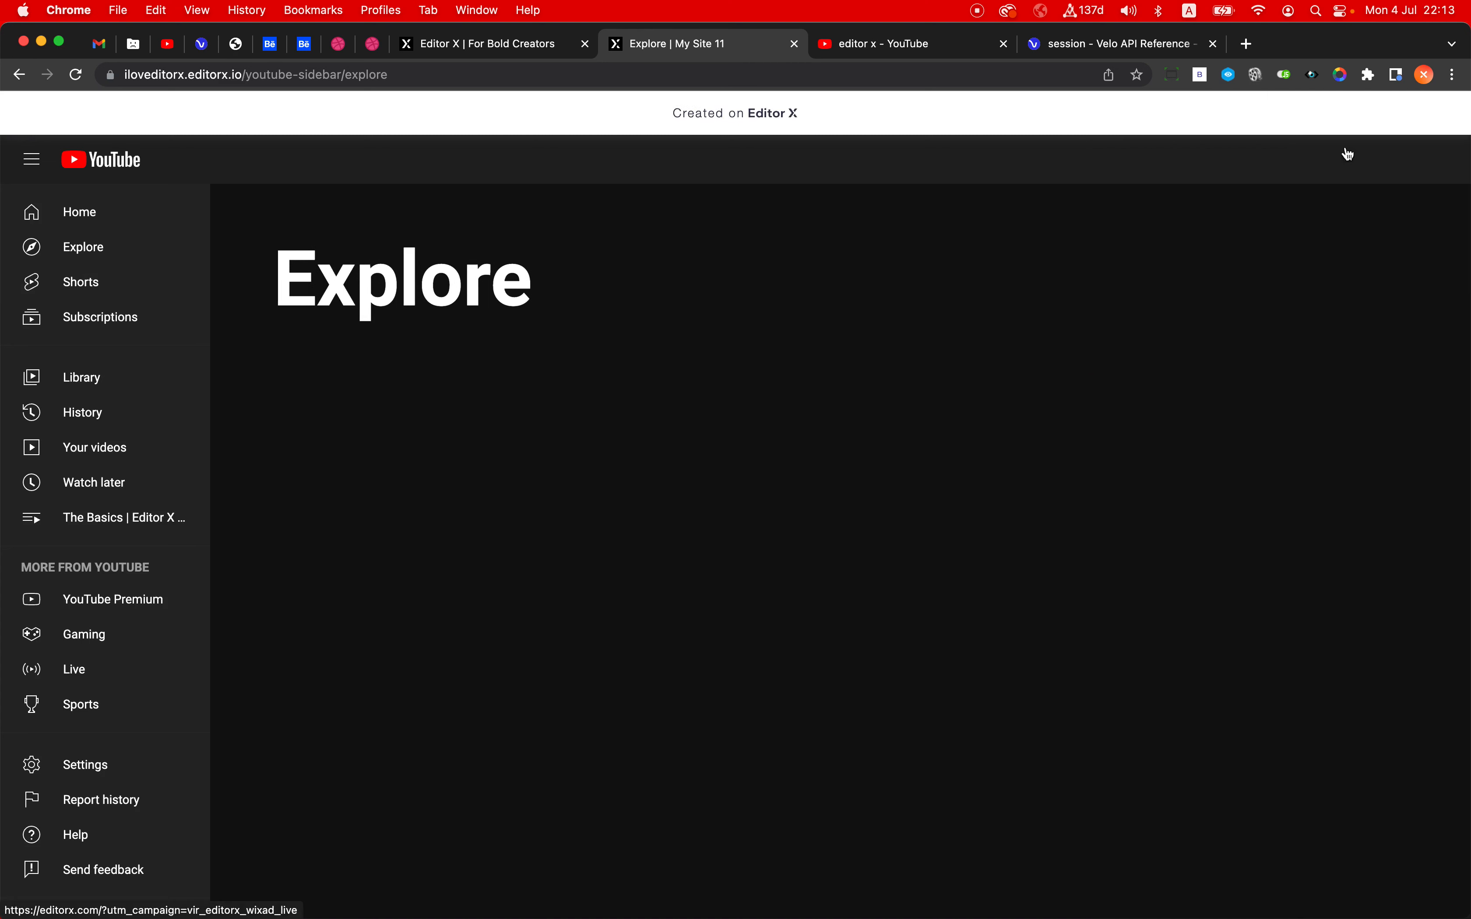
# - Return to Editor X, dismiss the publish confirmation and switch the Explore sidebar's multi-state box to bigSidebarState
pyautogui.click(507, 47)
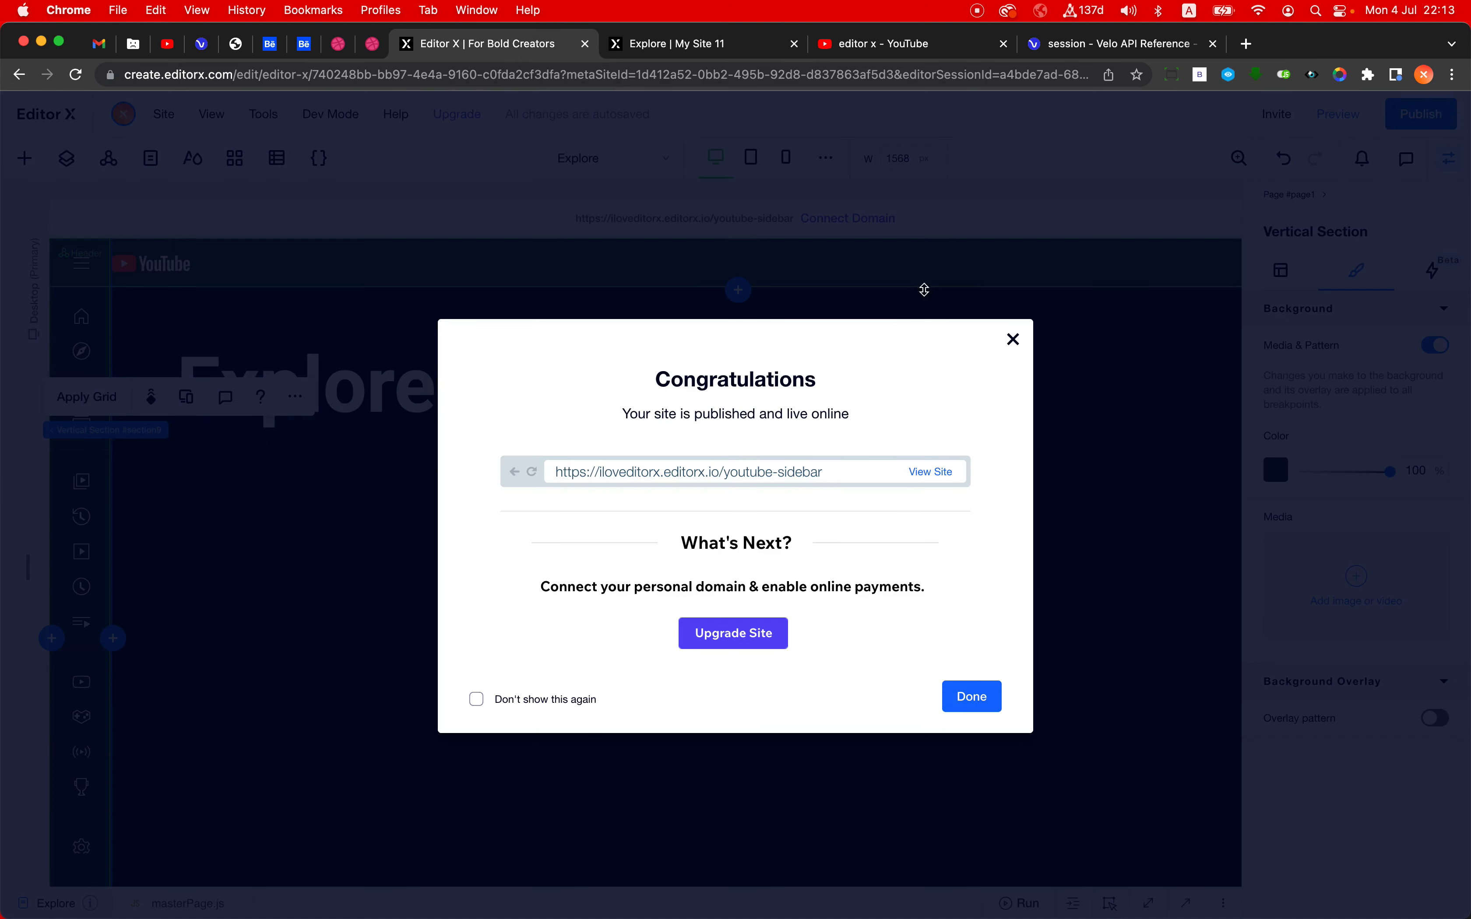
pyautogui.click(1013, 339)
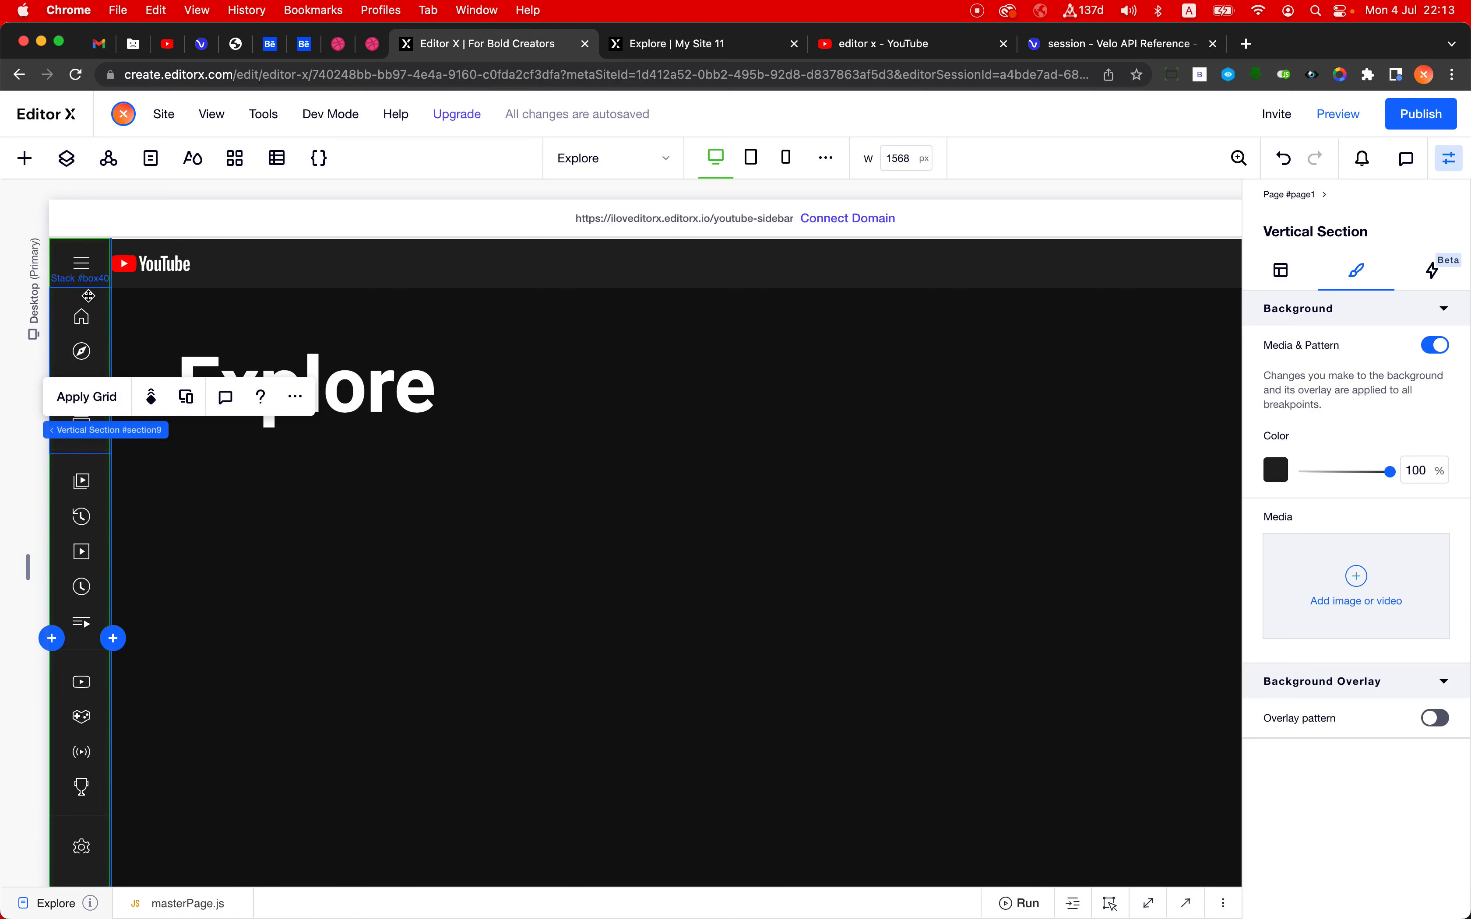
pyautogui.click(85, 312)
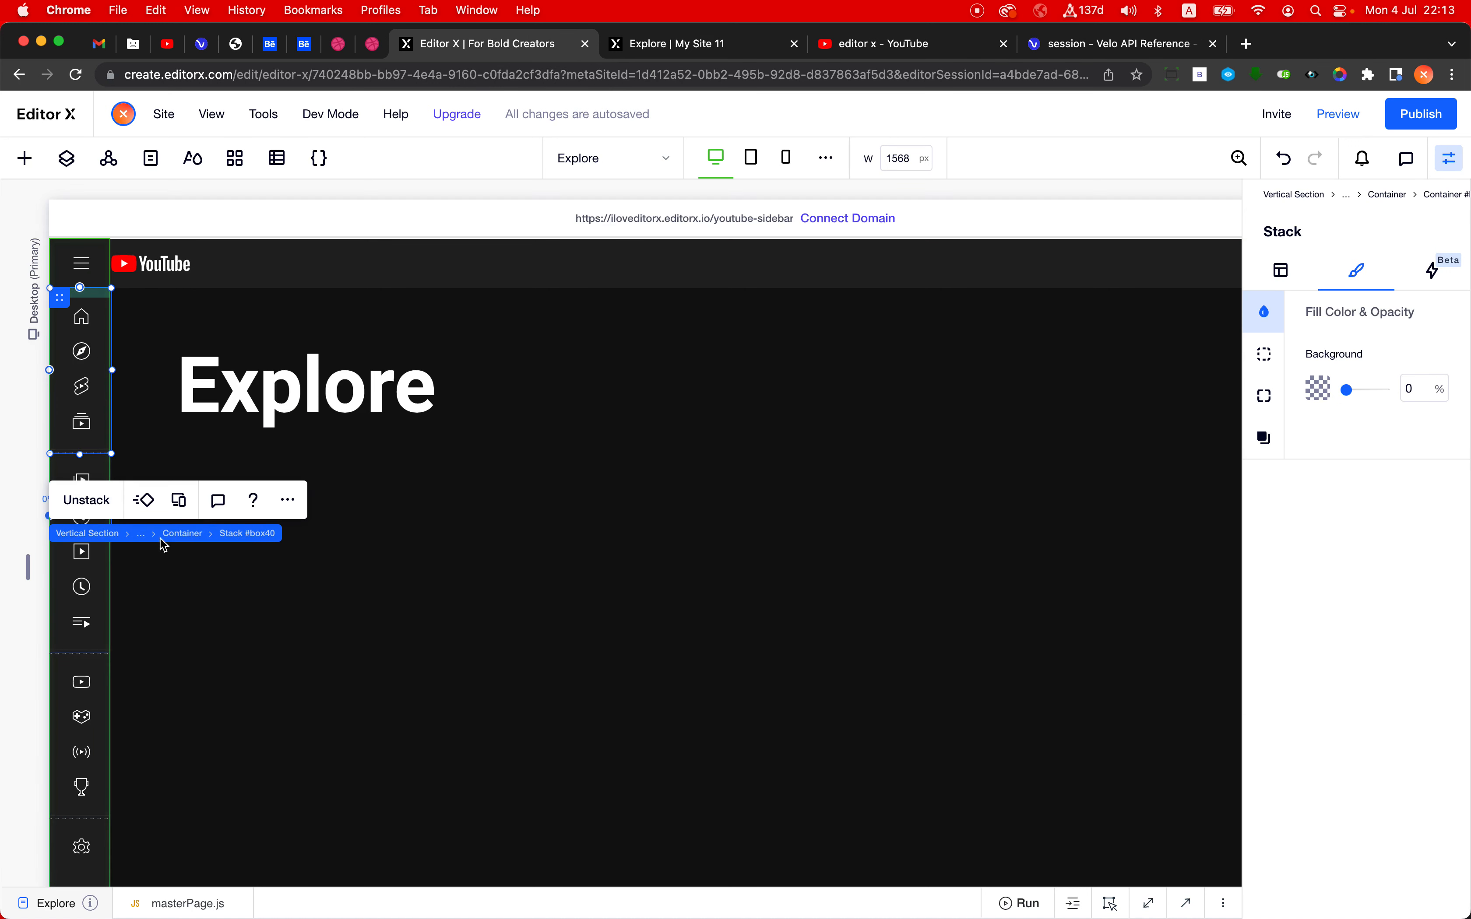
pyautogui.click(179, 534)
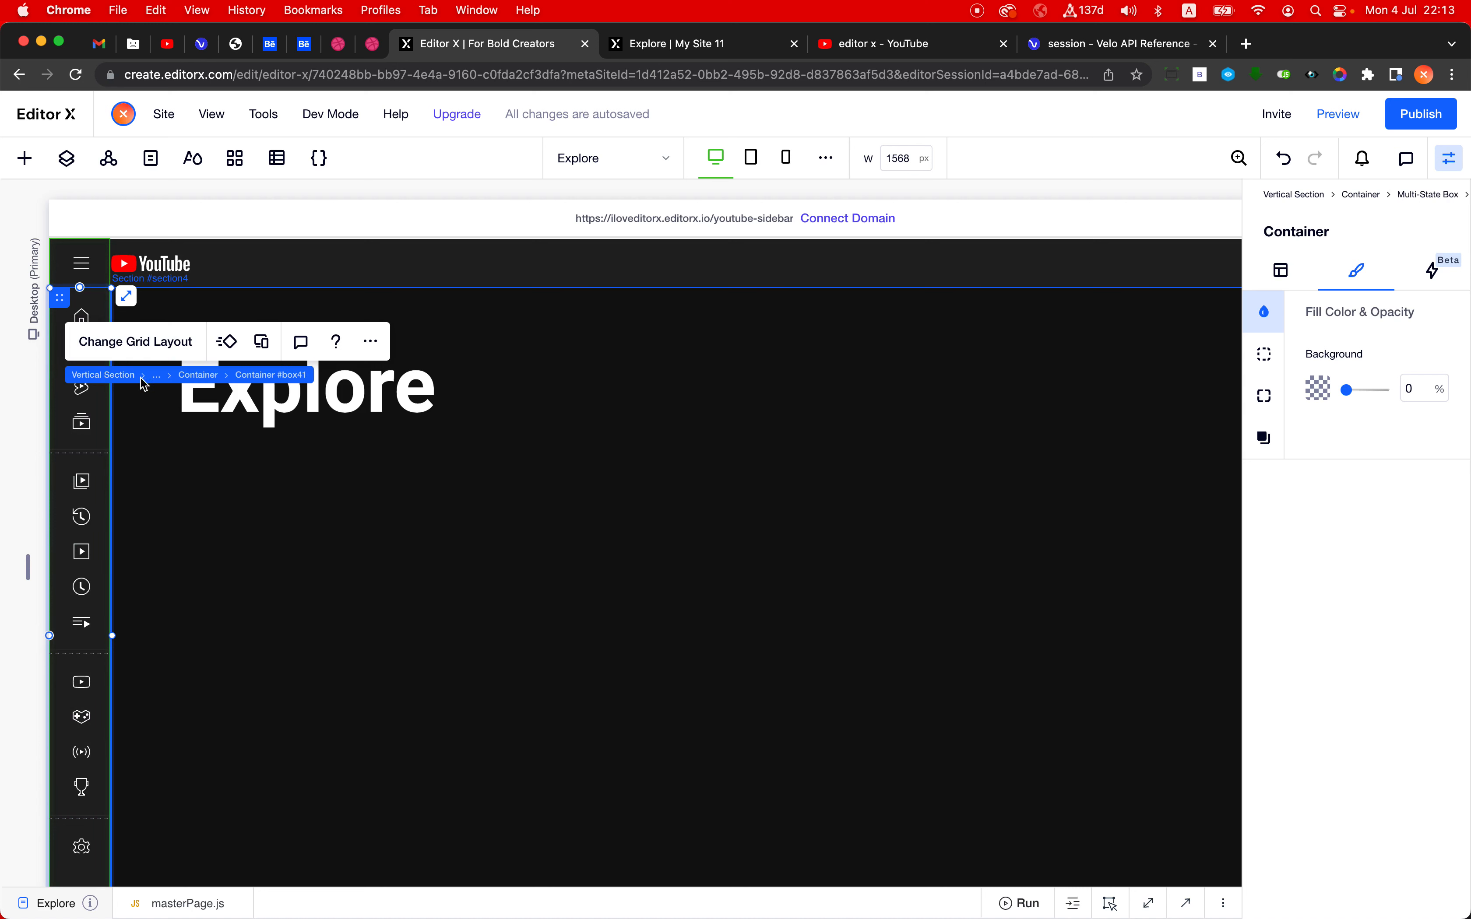
pyautogui.click(195, 380)
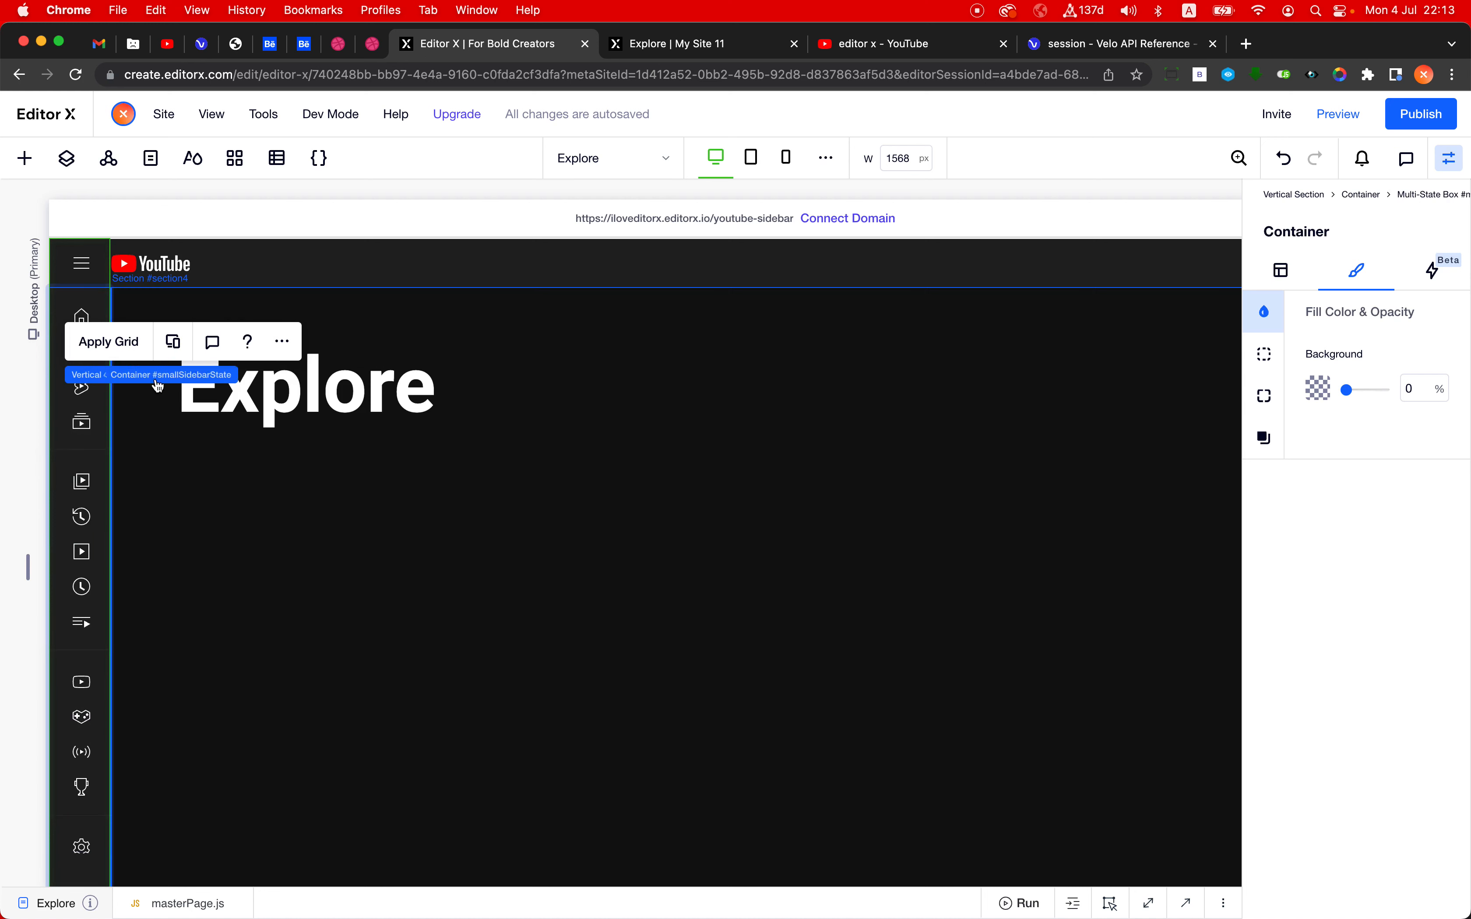
pyautogui.click(225, 378)
pyautogui.click(154, 344)
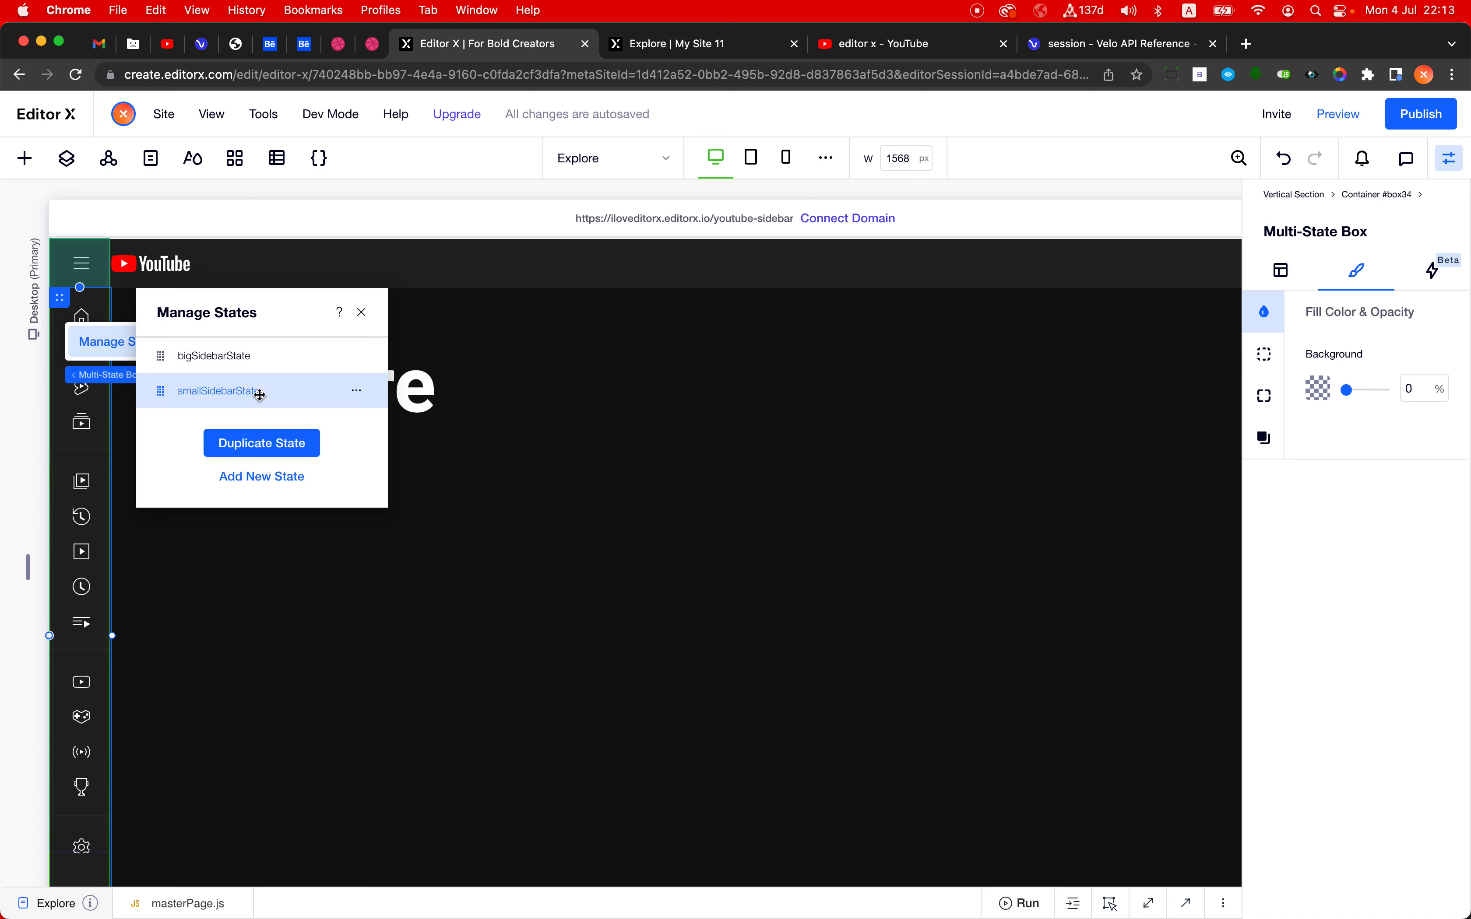
pyautogui.click(262, 365)
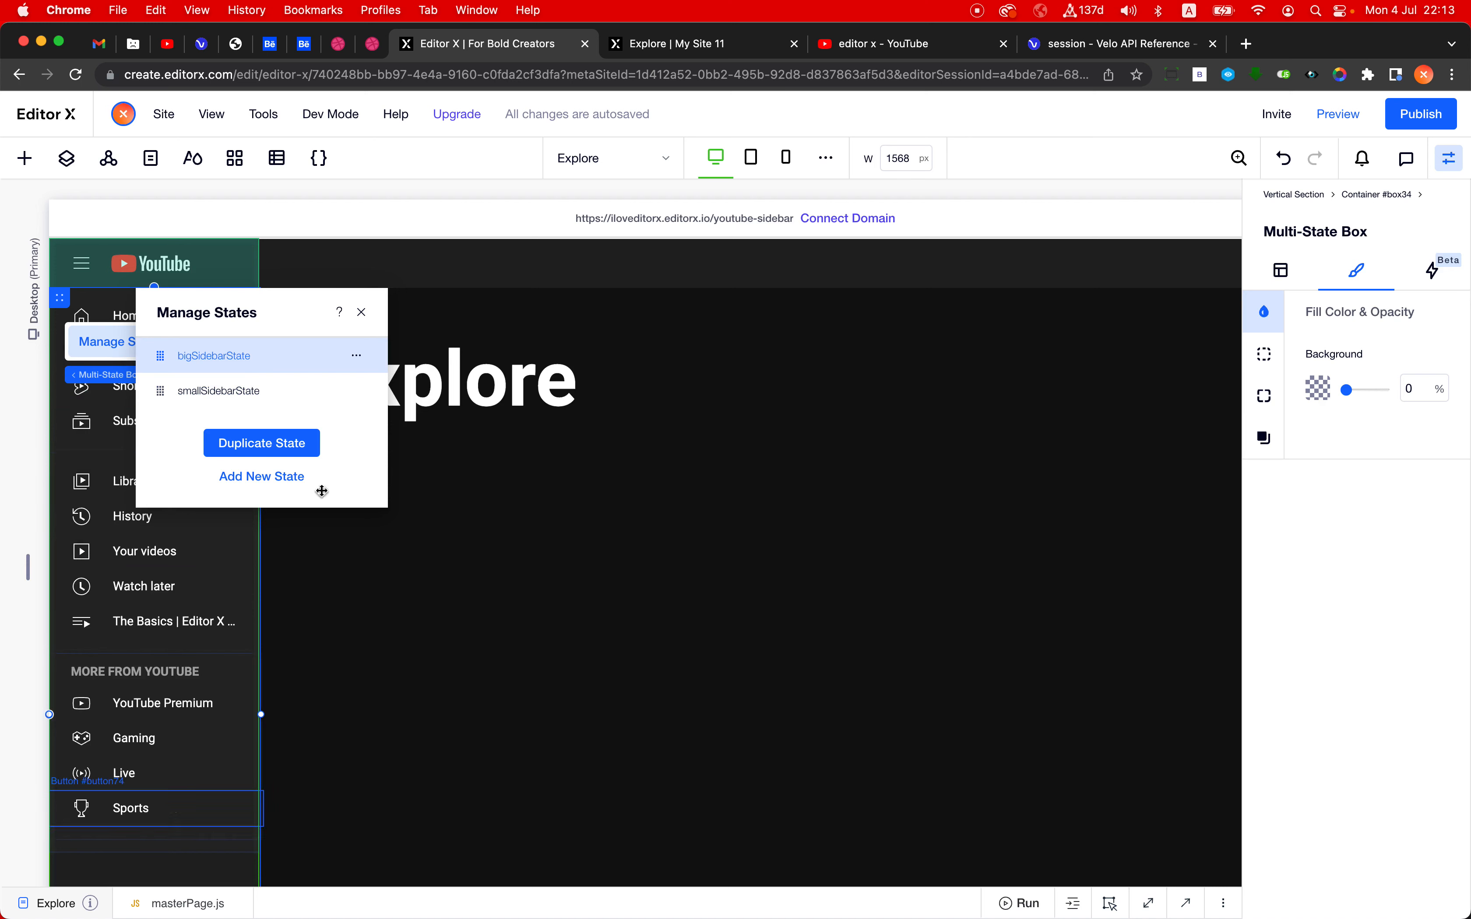
# - At the mobile breakpoint, set the Explore page's vertical sidebar section to Don't Display and open the header's hamburger menu container
pyautogui.click(789, 161)
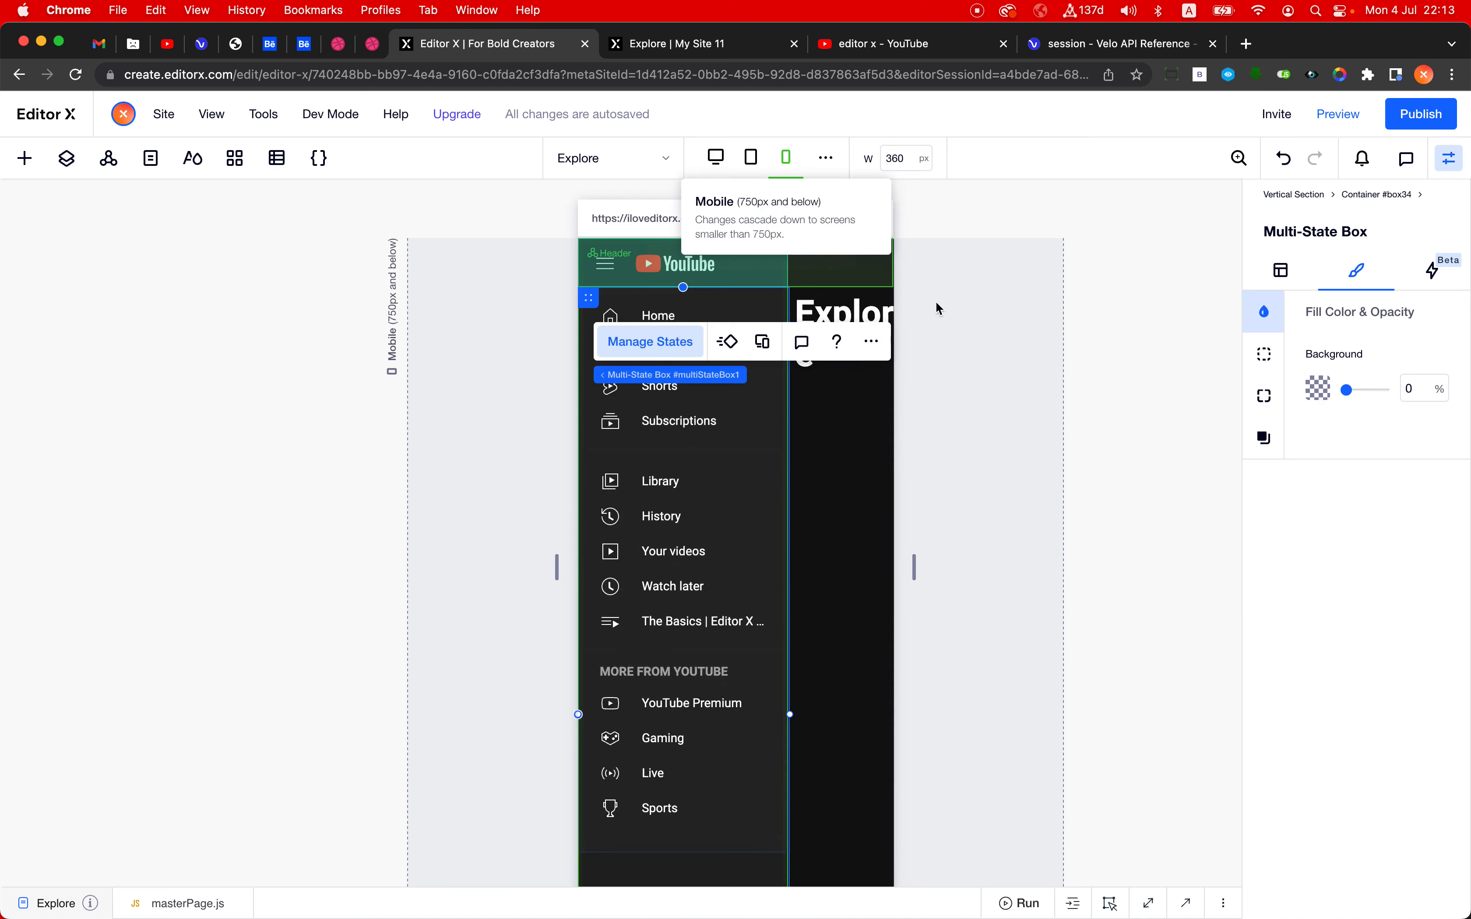
pyautogui.click(689, 773)
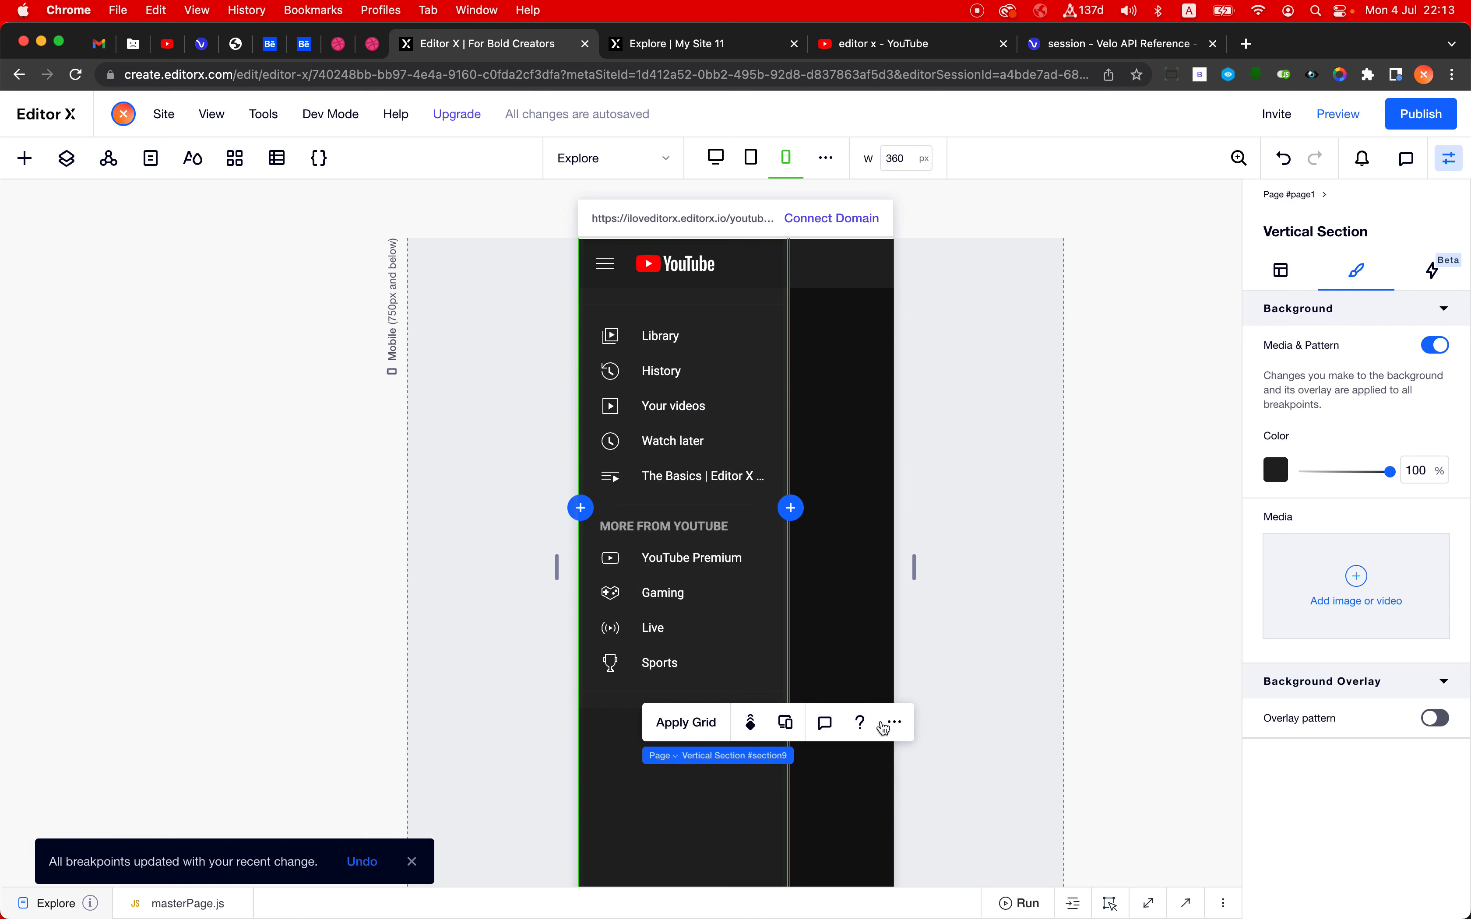
pyautogui.click(890, 721)
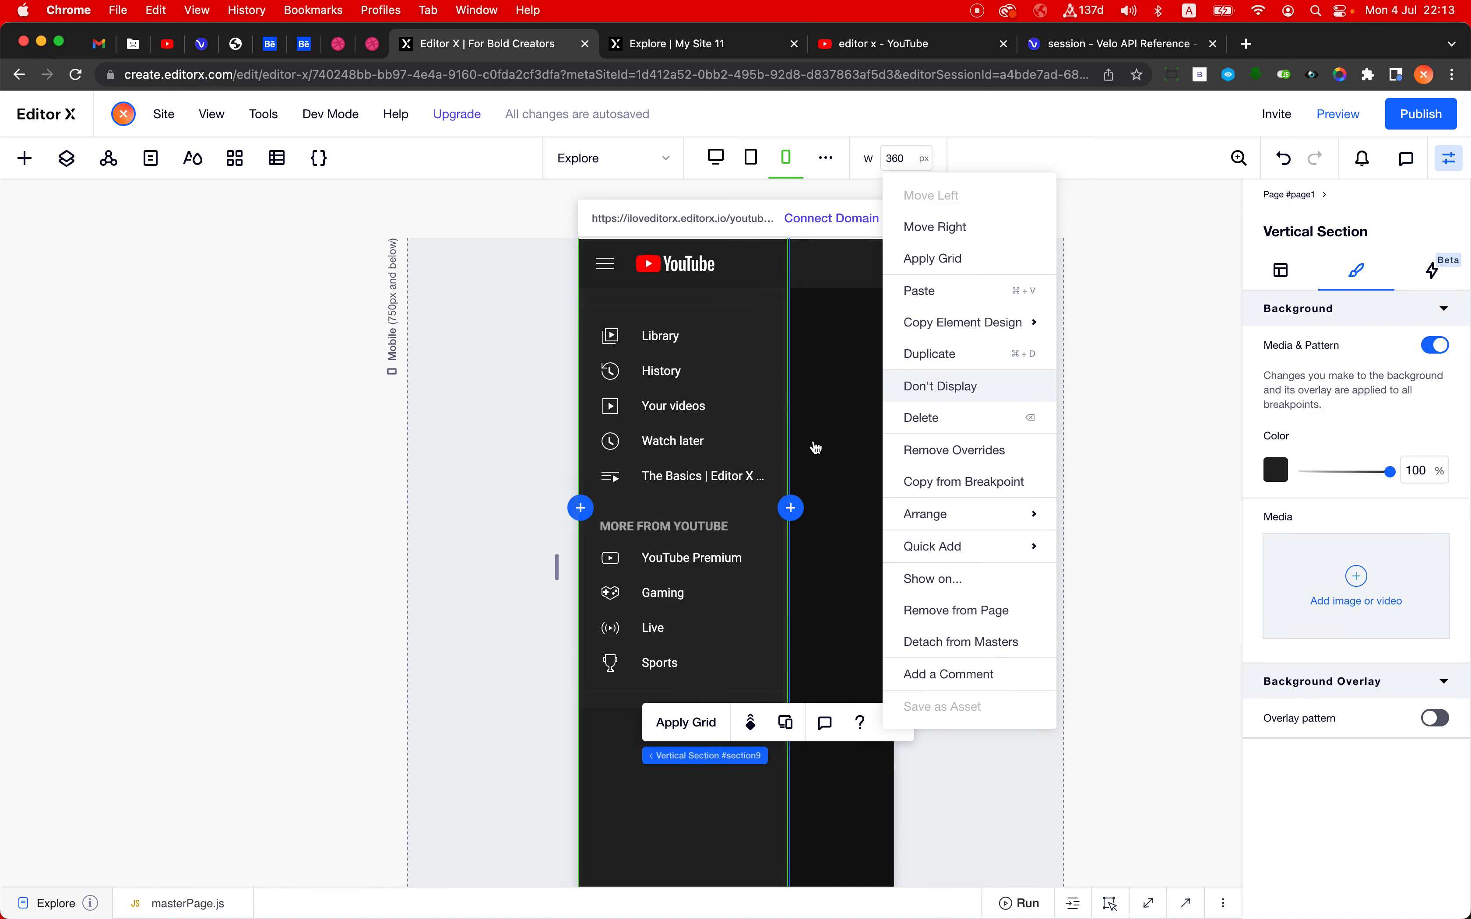
pyautogui.click(963, 389)
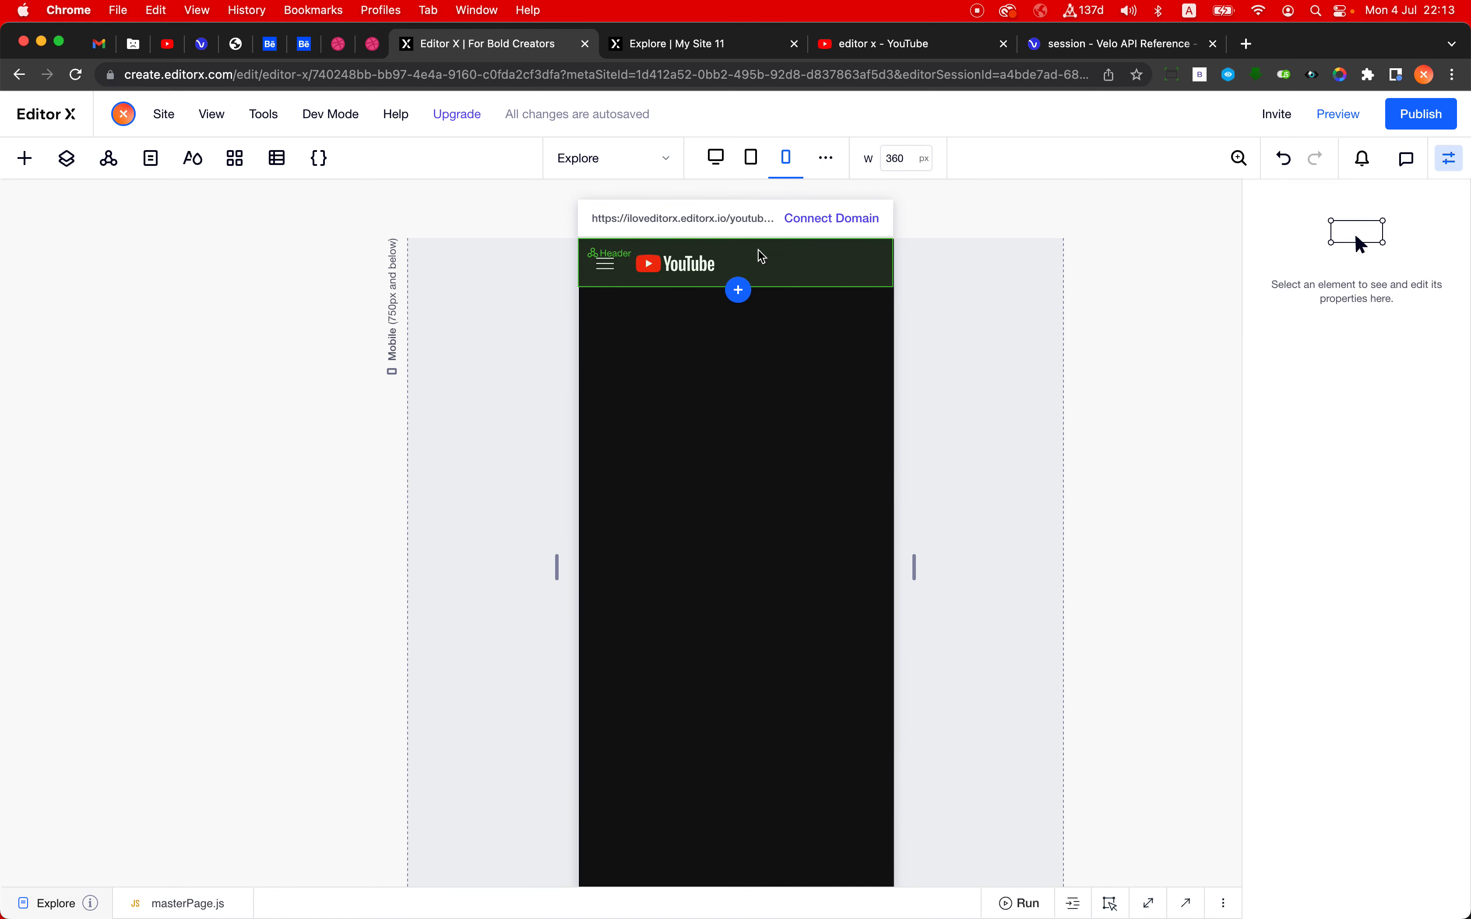
pyautogui.click(606, 263)
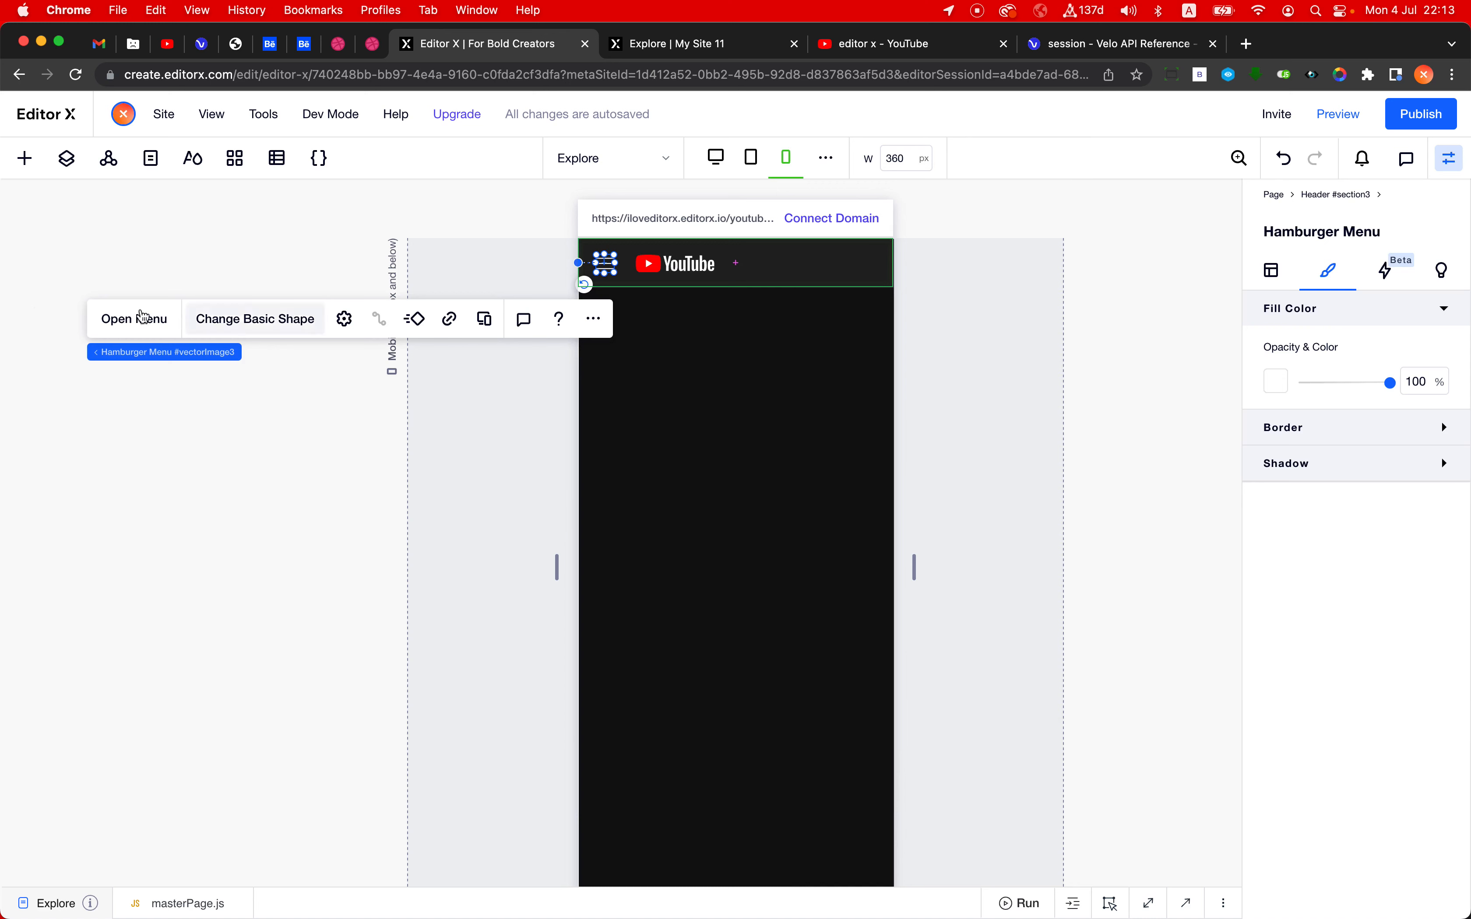
pyautogui.click(133, 320)
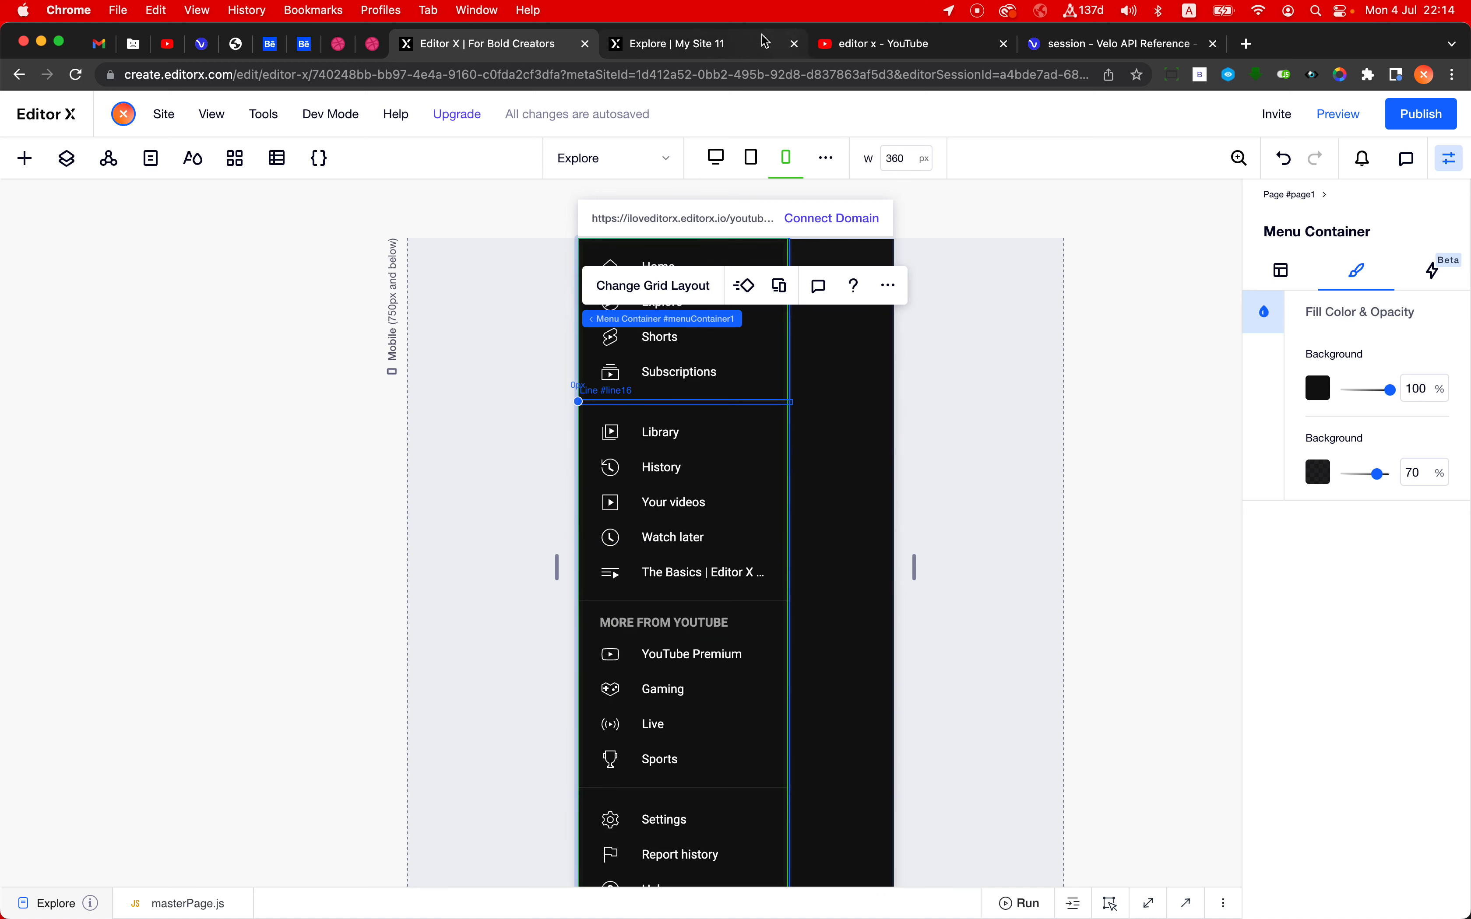
# - Check the live Home and Explore pages in a browser window narrowed to mobile width, and restore the window's size
pyautogui.click(699, 44)
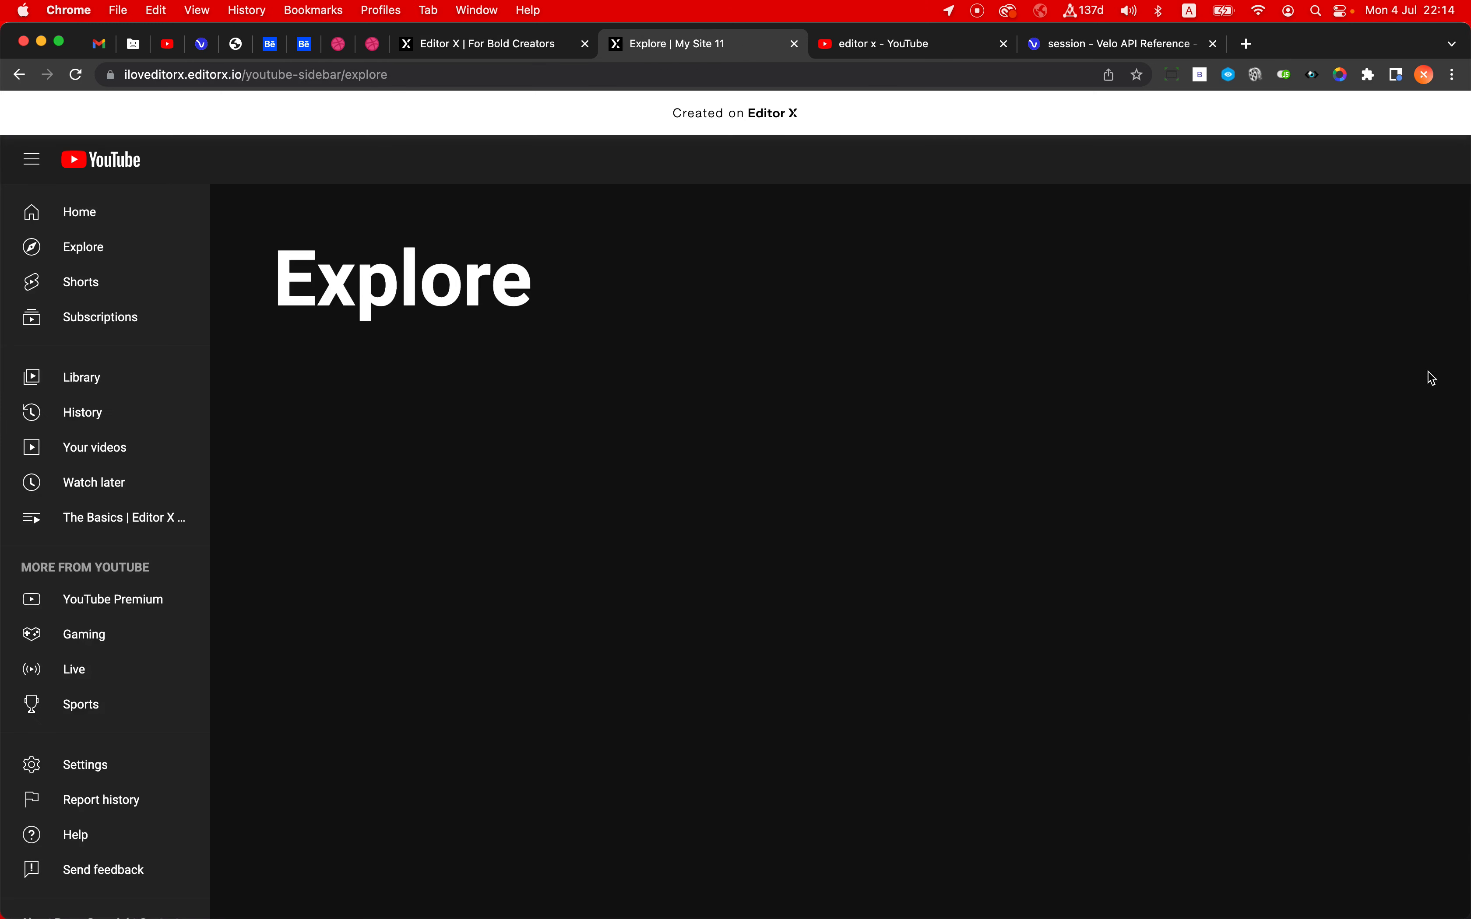
pyautogui.moveTo(1467, 360); pyautogui.dragTo(543, 315)
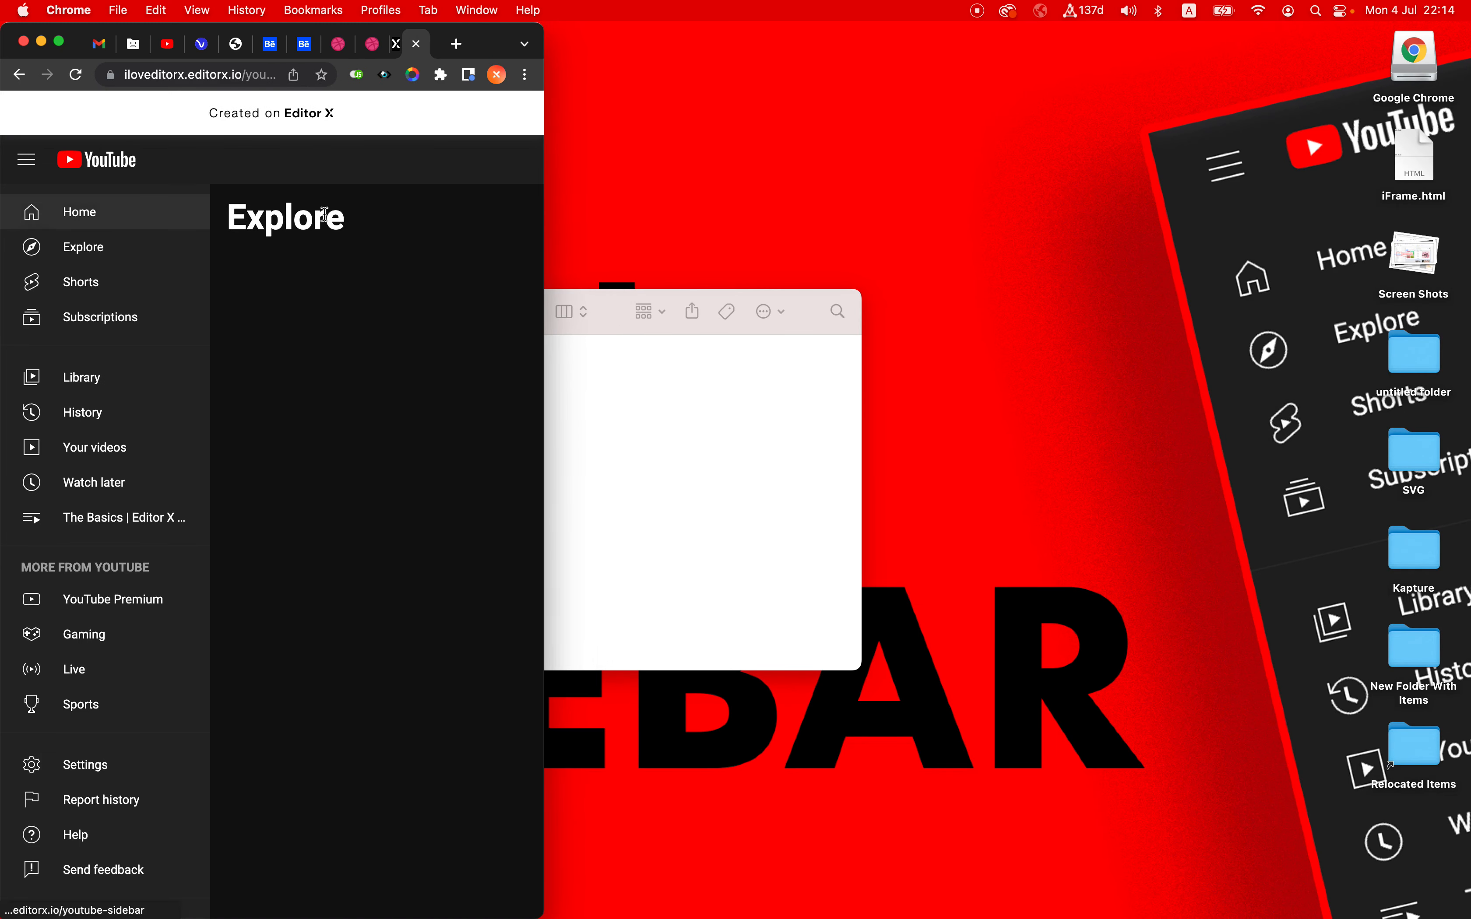
pyautogui.click(77, 221)
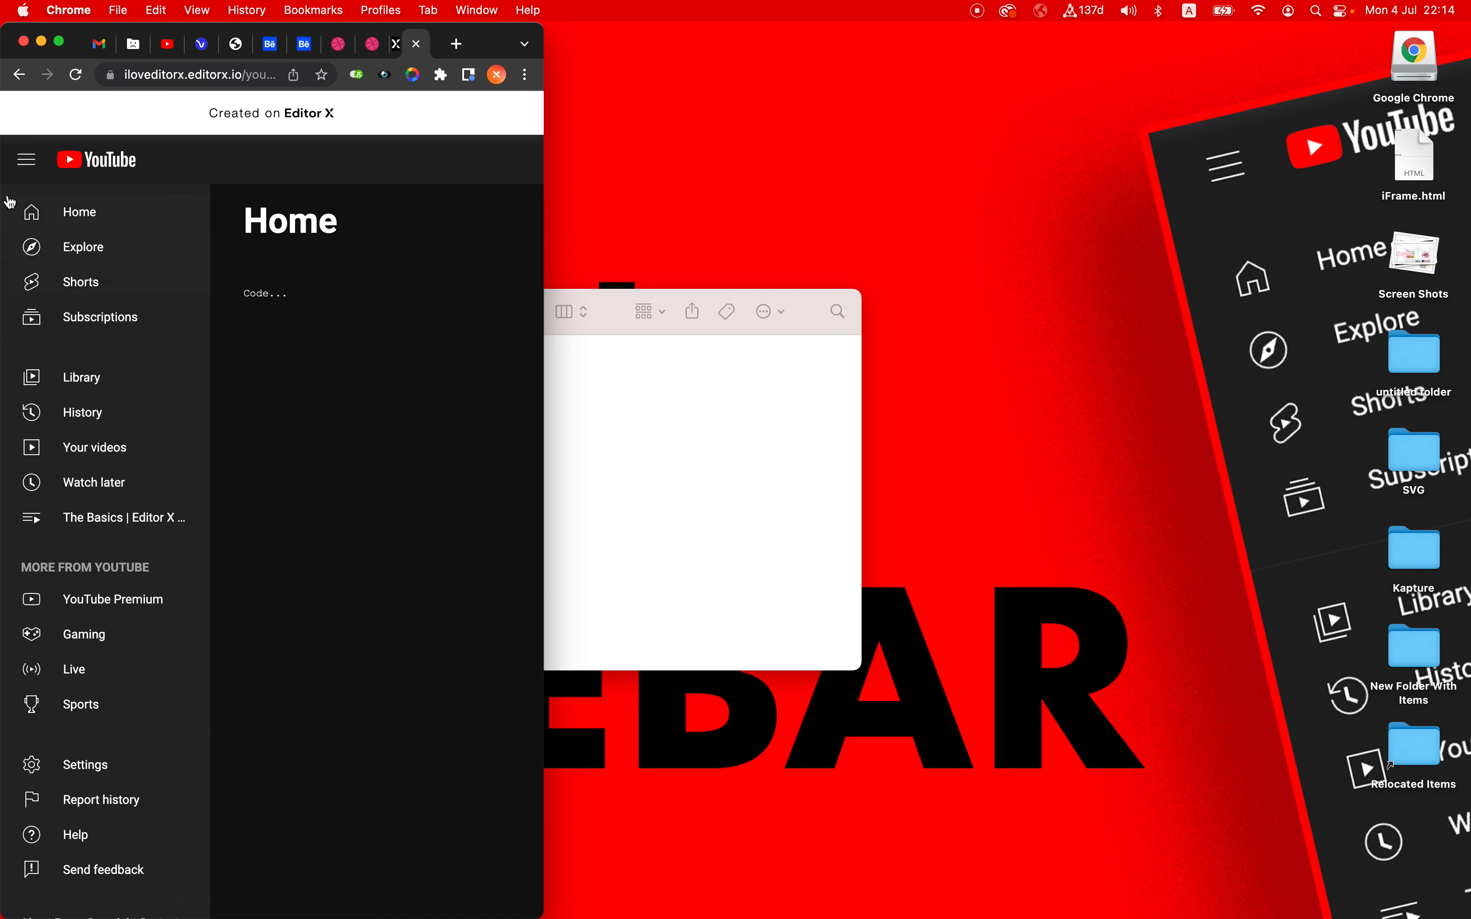
pyautogui.click(83, 241)
pyautogui.doubleClick(499, 44)
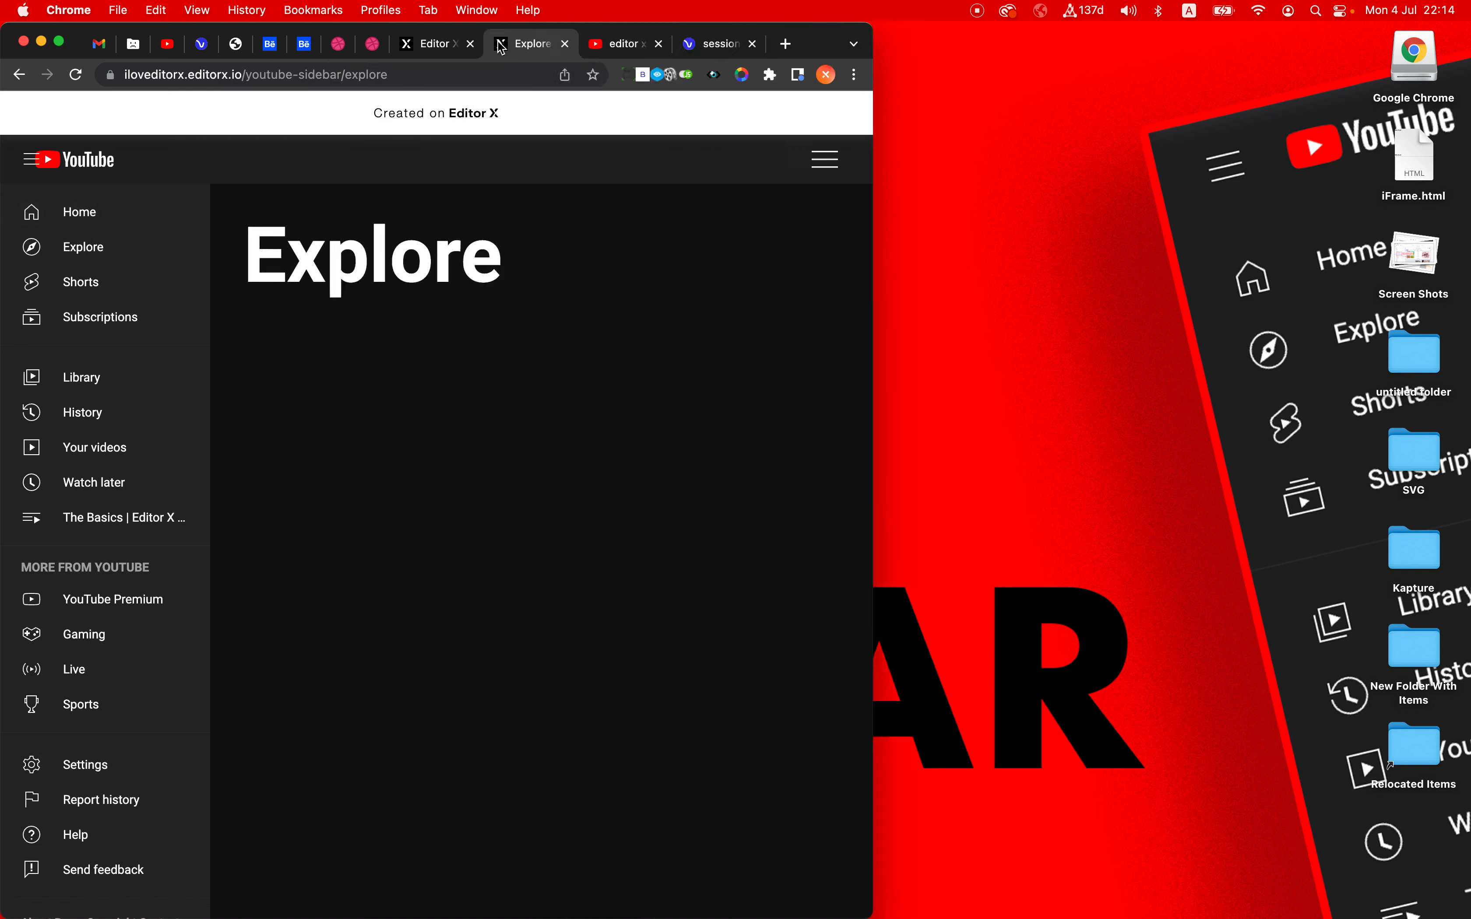
# - Publish the mobile sidebar change from Editor X and reload the live Explore page
pyautogui.click(496, 45)
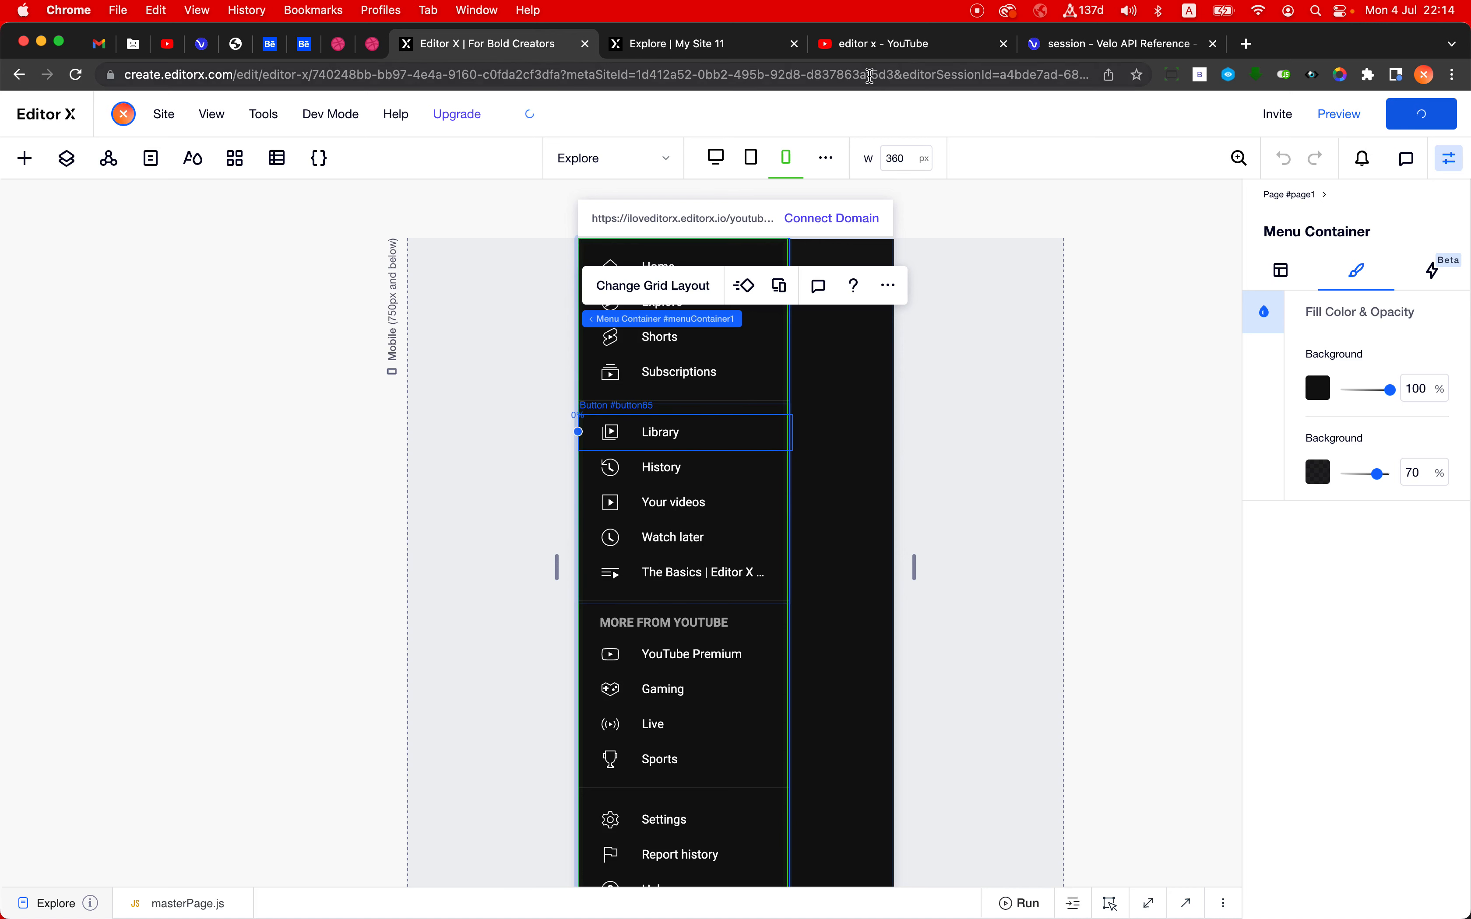
pyautogui.click(800, 36)
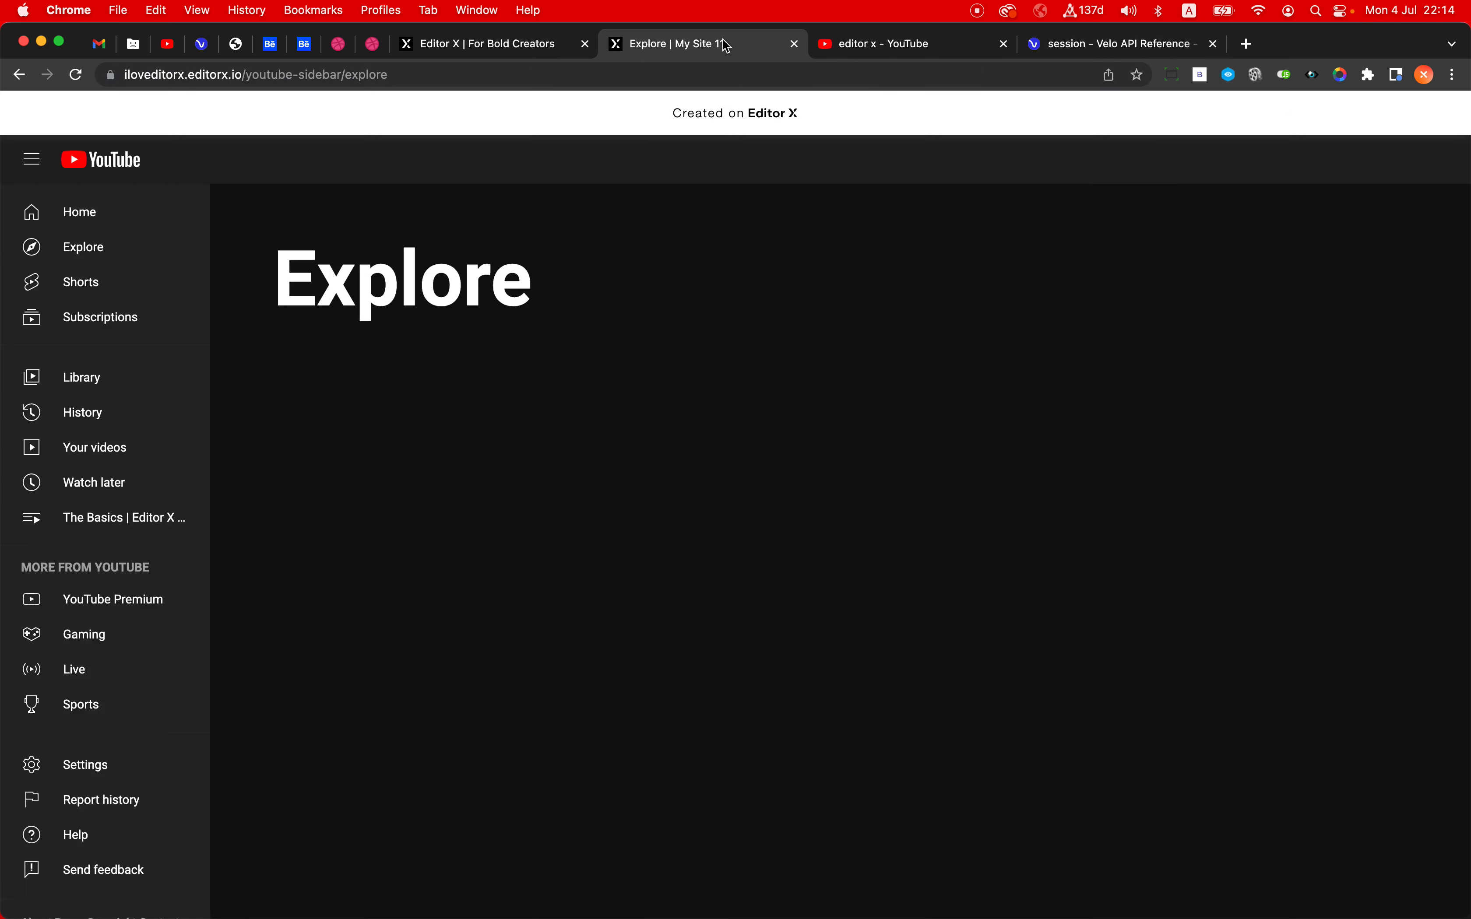
pyautogui.click(693, 73)
pyautogui.press('Return')
# - Test opening and closing the hamburger menu on the live Explore page at mobile width, and restore the full browser window
pyautogui.moveTo(1465, 304); pyautogui.dragTo(412, 253)
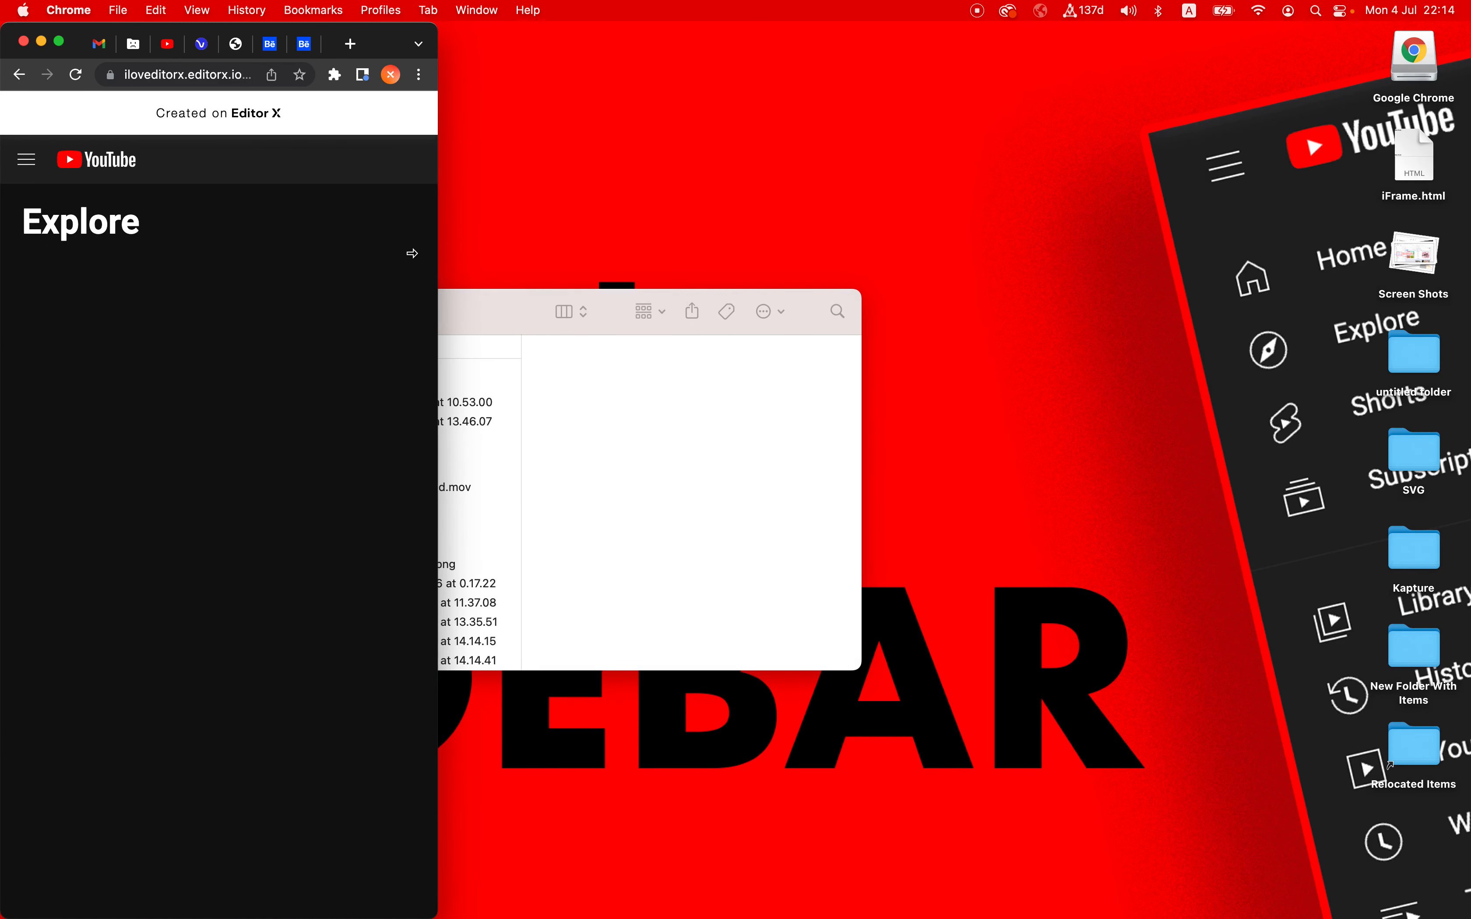
pyautogui.click(28, 163)
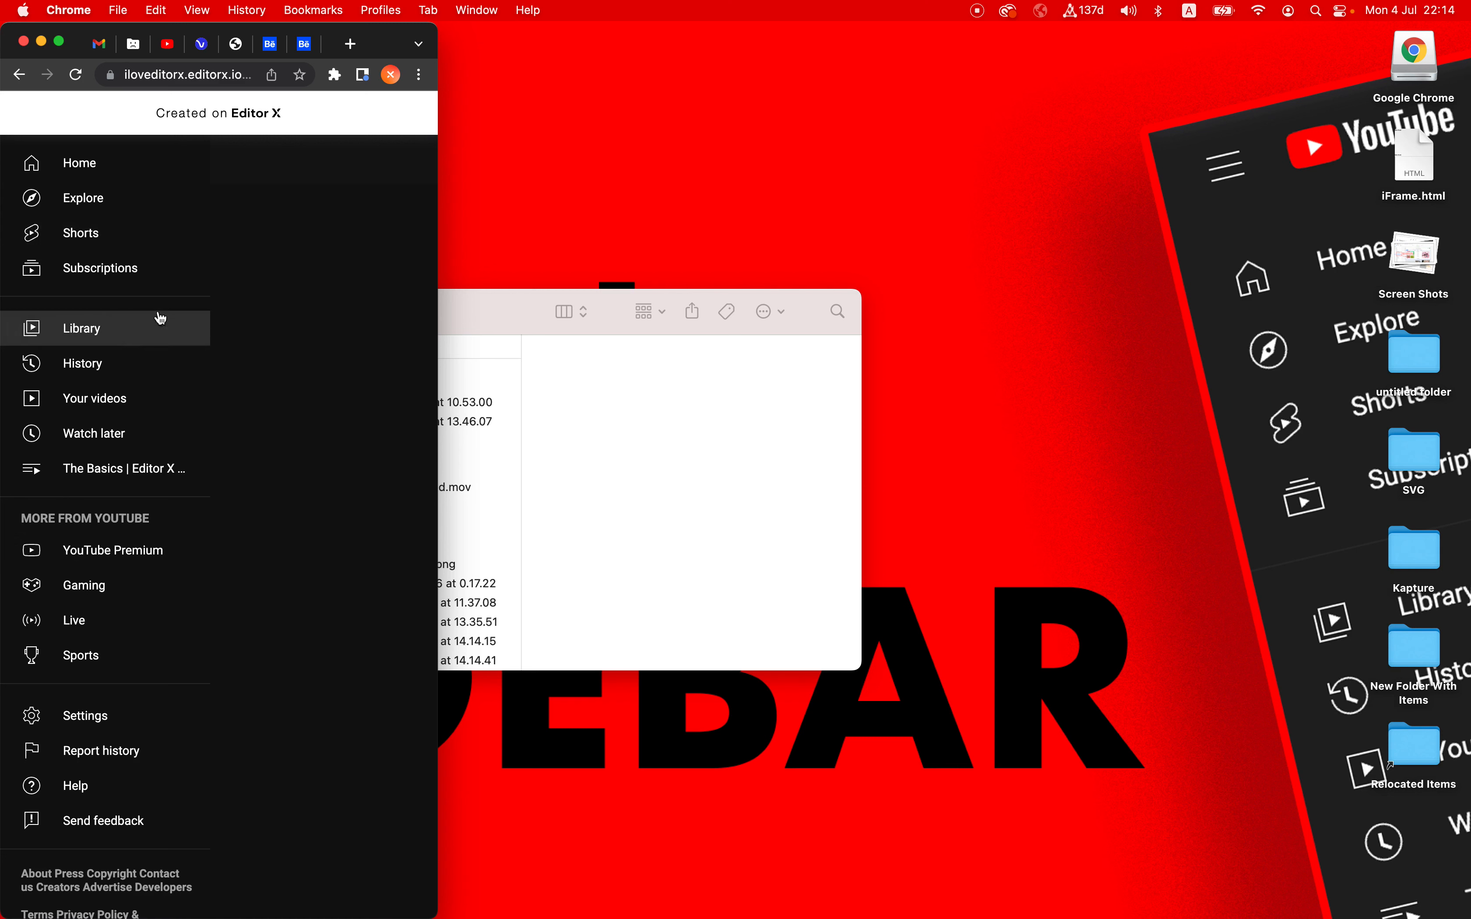
pyautogui.click(339, 345)
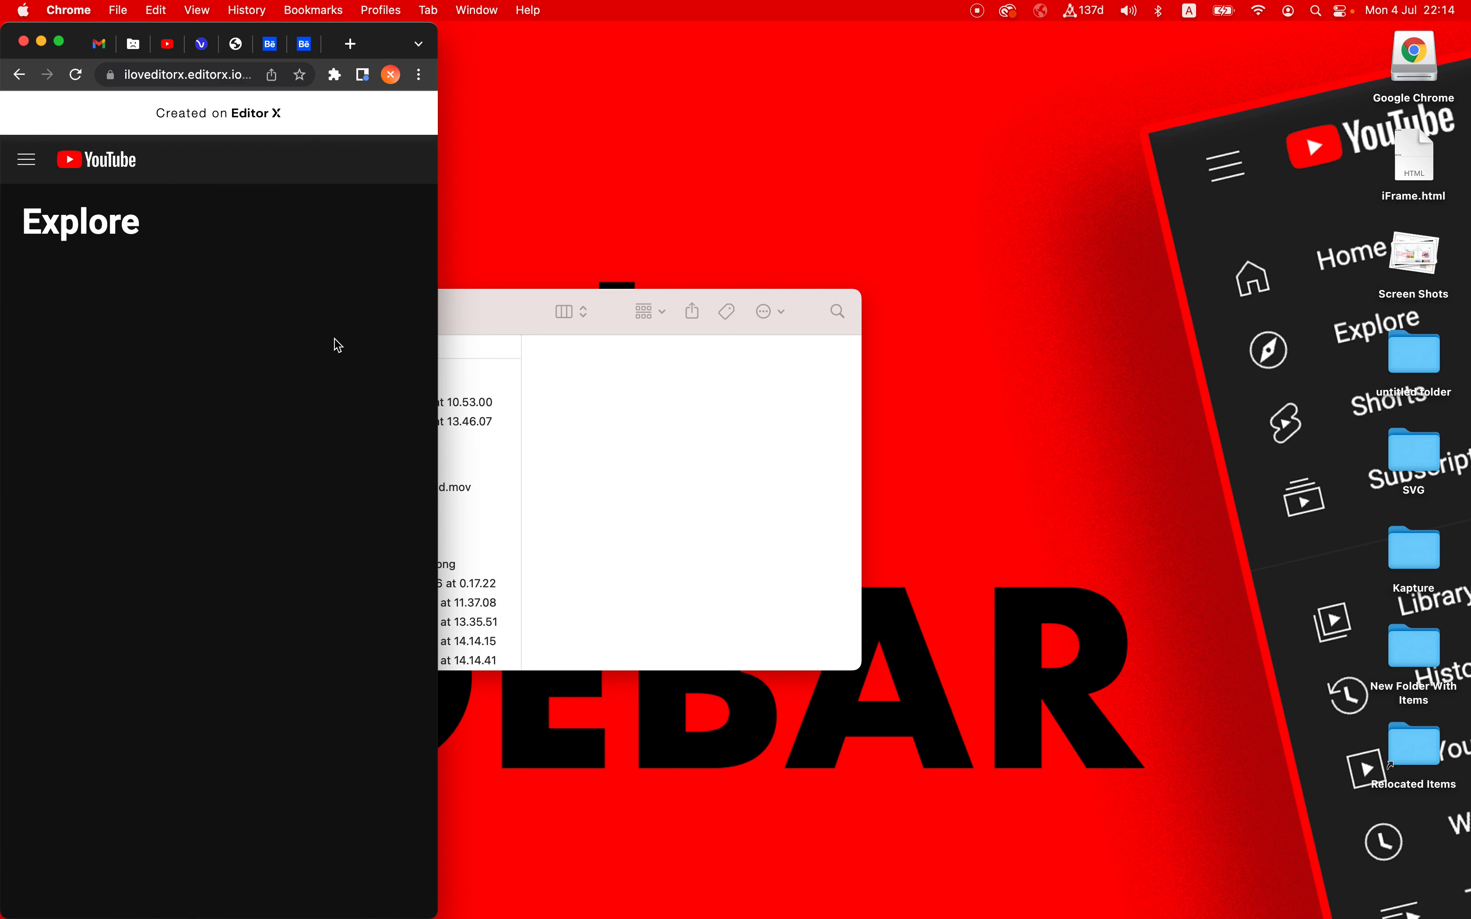
pyautogui.click(26, 159)
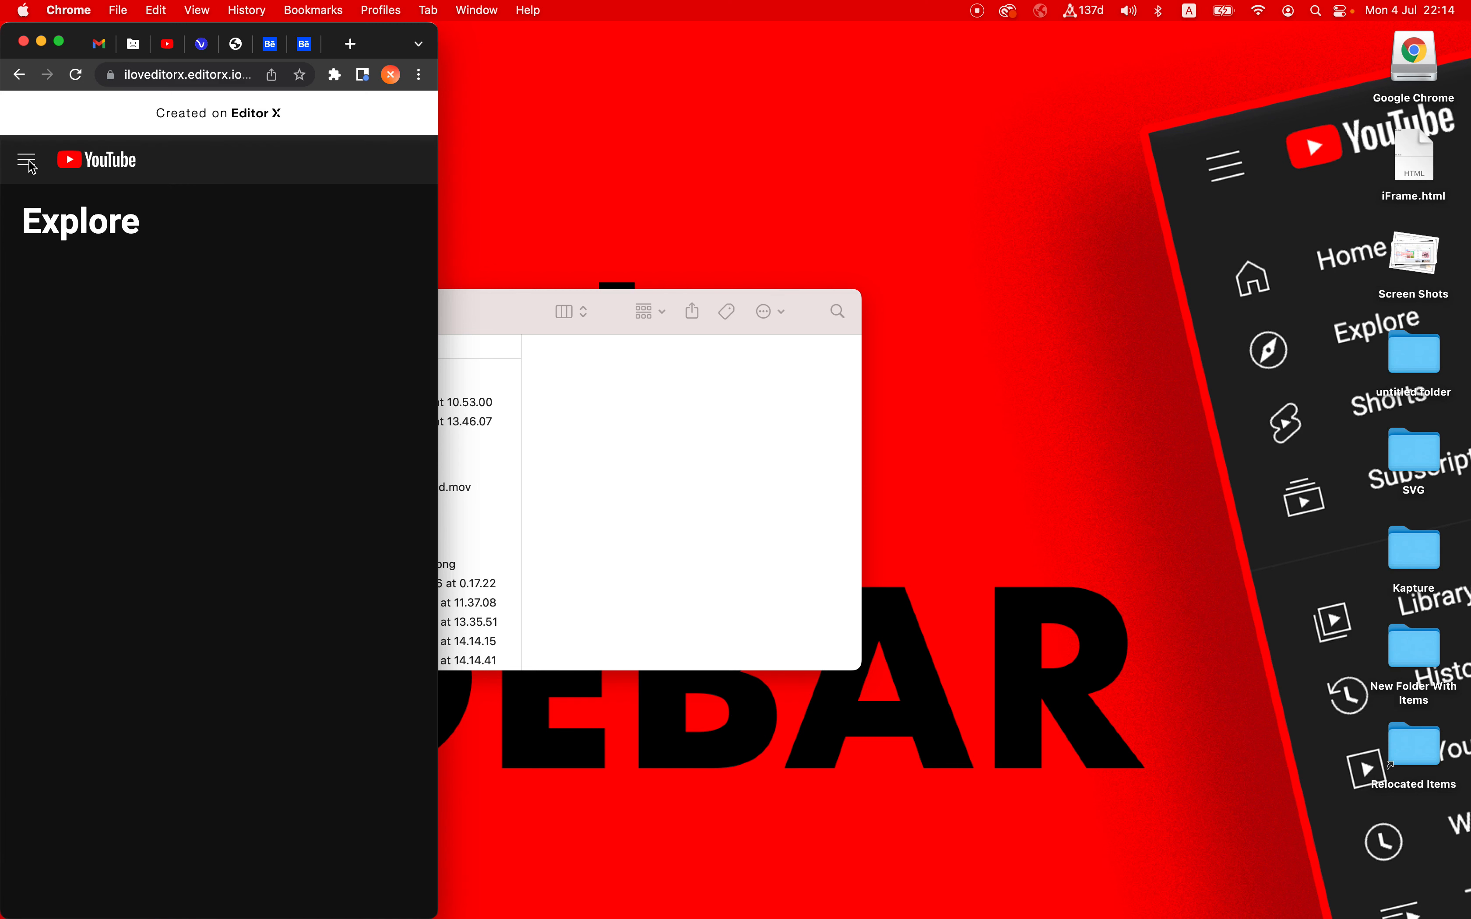
pyautogui.click(320, 277)
pyautogui.doubleClick(383, 48)
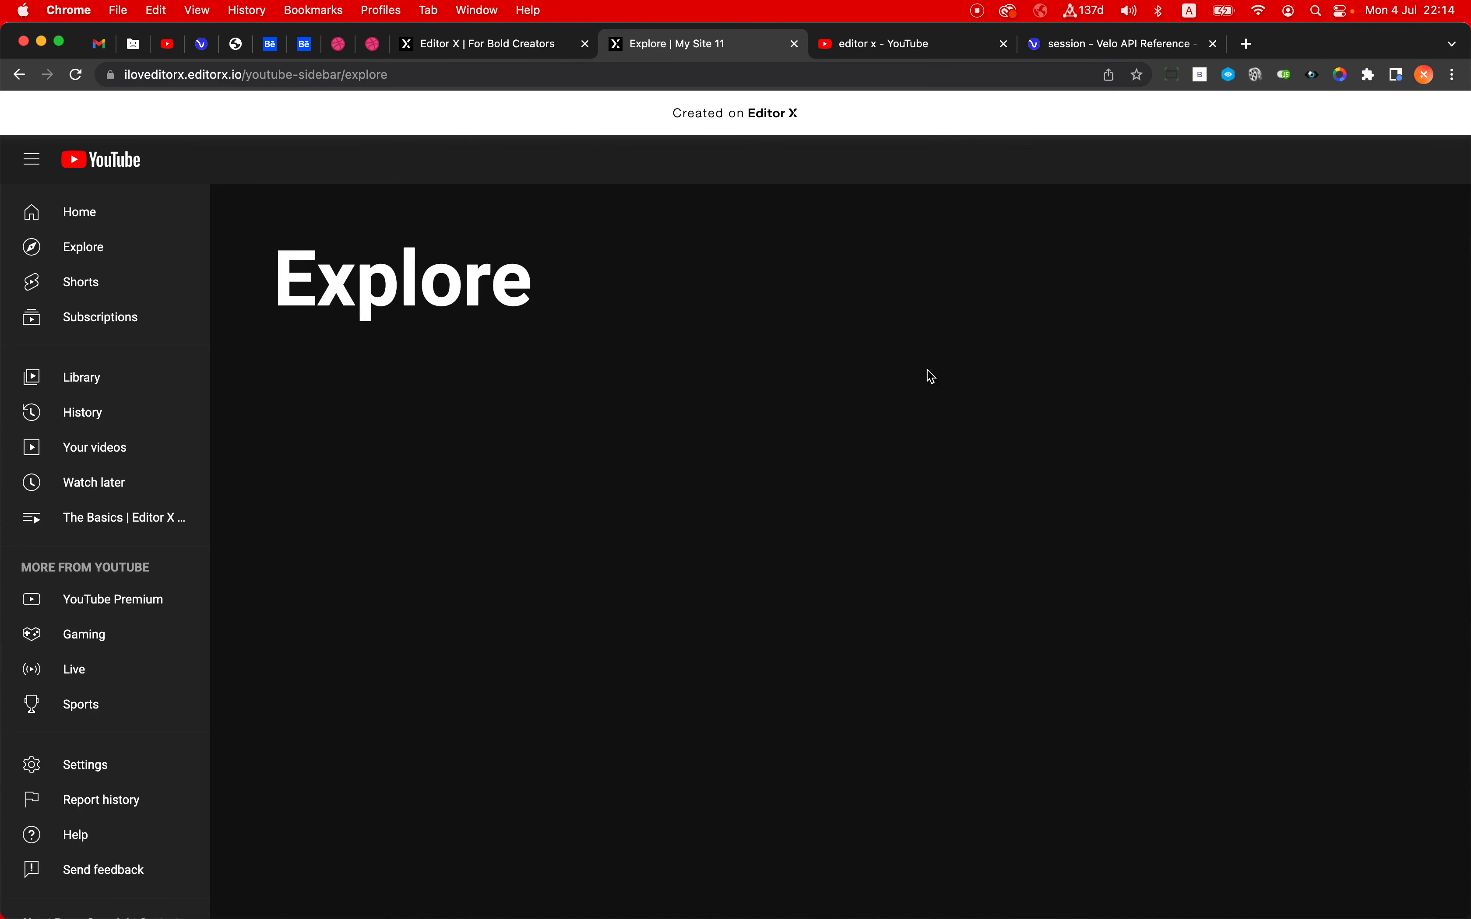
pyautogui.doubleClick(1322, 44)
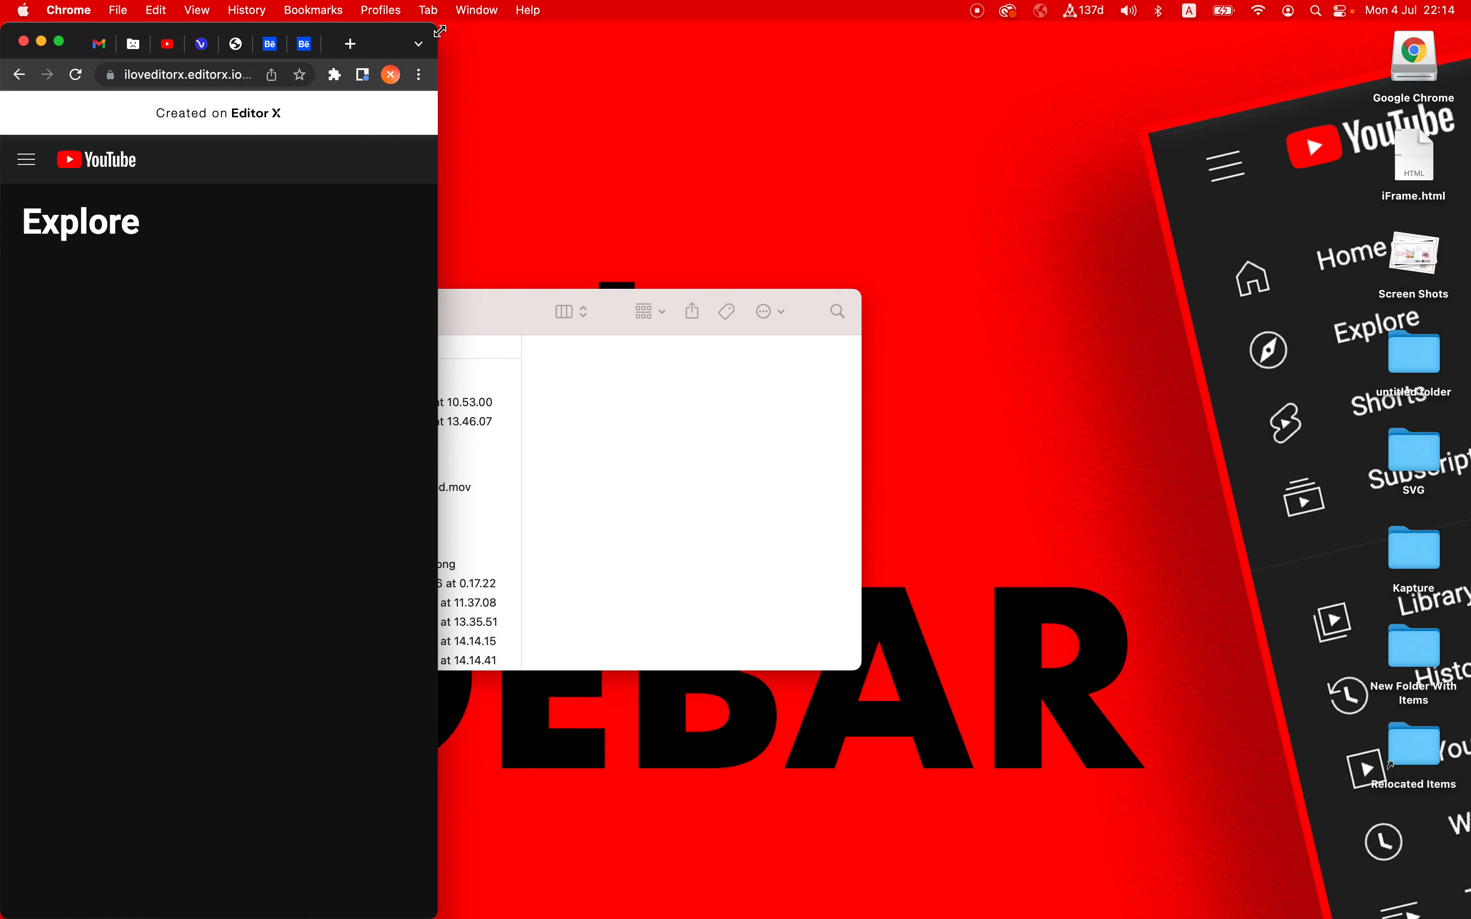
pyautogui.doubleClick(389, 45)
# - Return to Editor X, dismiss the publish confirmation, and open the Home page at the Desktop breakpoint
pyautogui.click(463, 47)
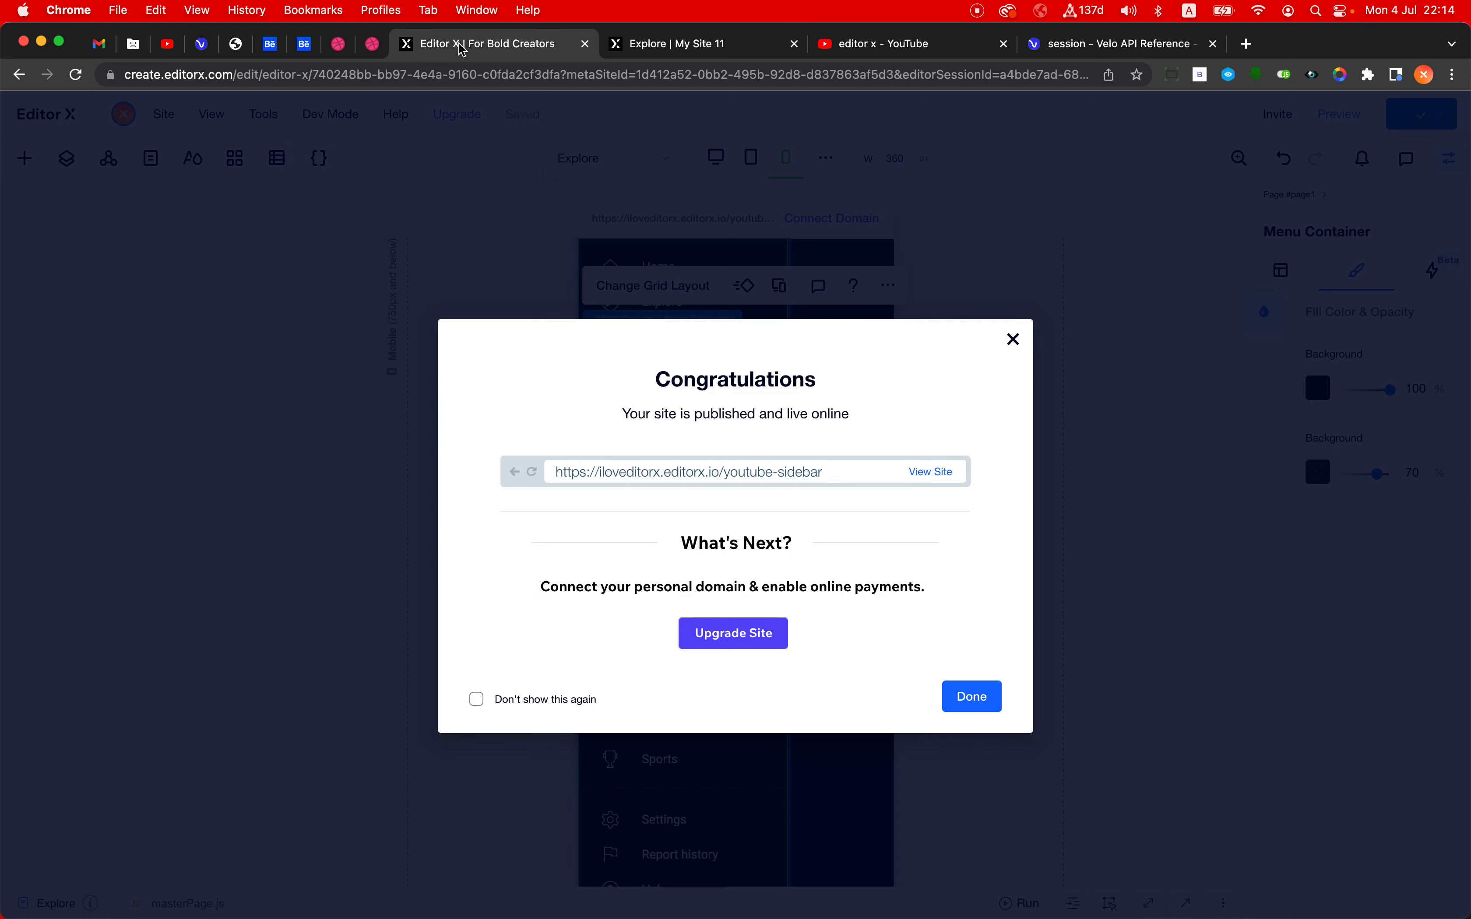
pyautogui.click(470, 256)
pyautogui.click(716, 158)
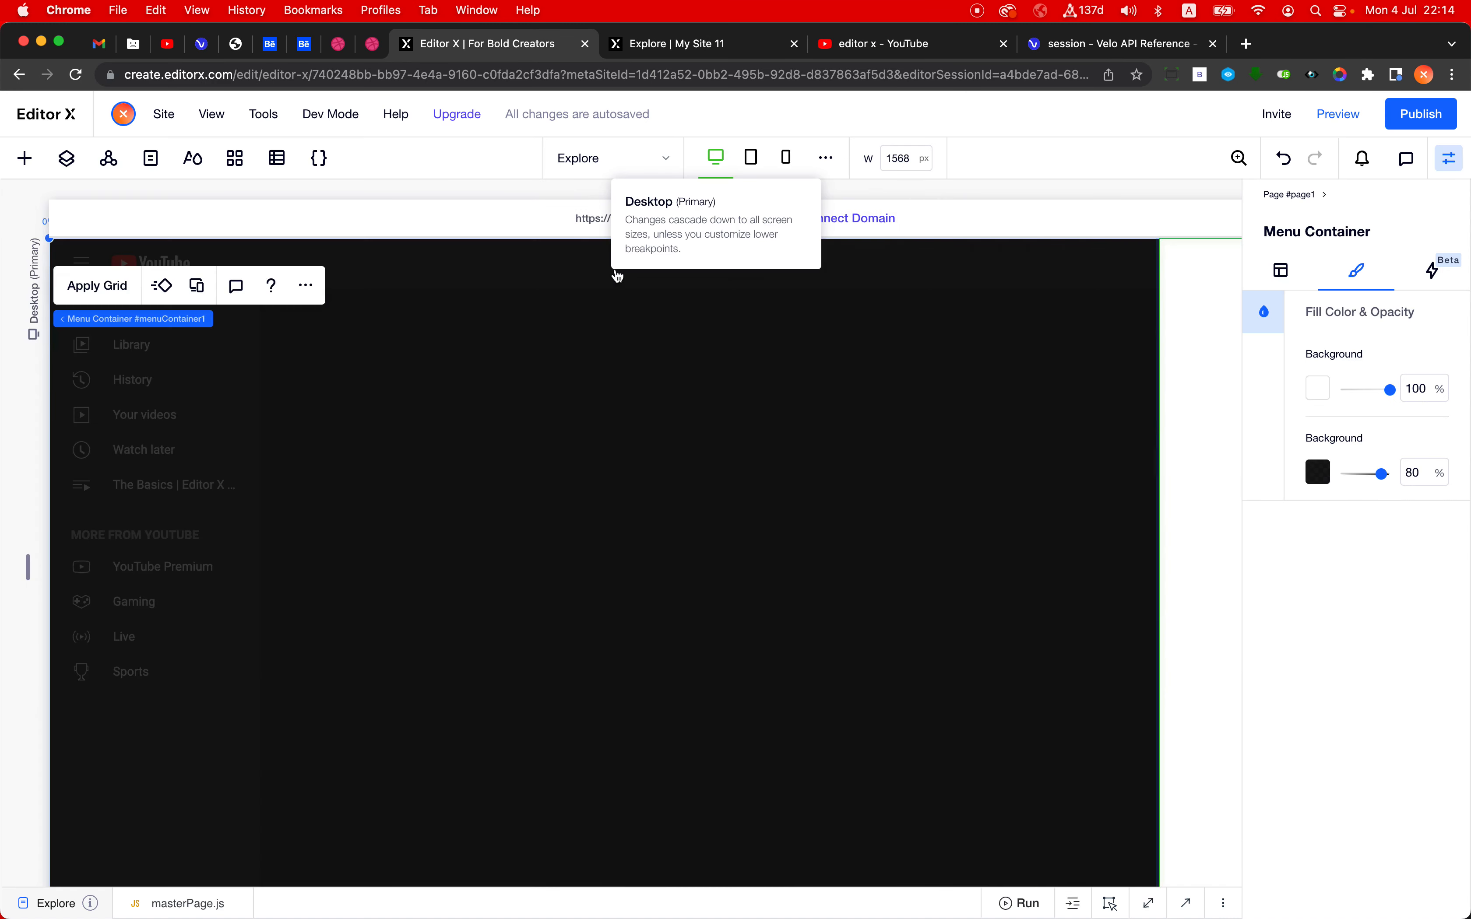
pyautogui.click(593, 165)
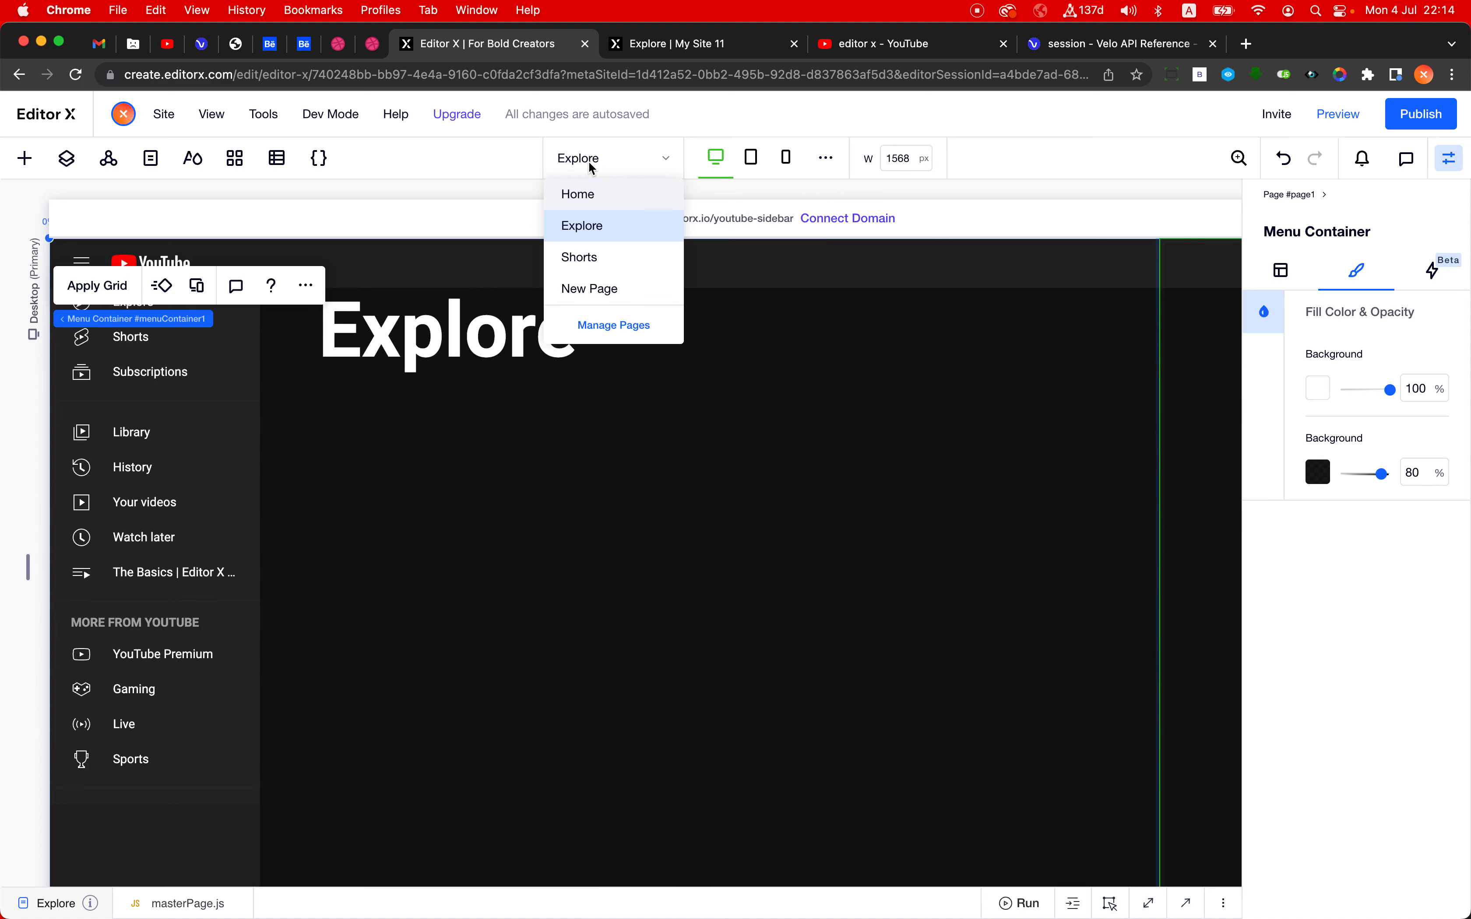
pyautogui.click(593, 200)
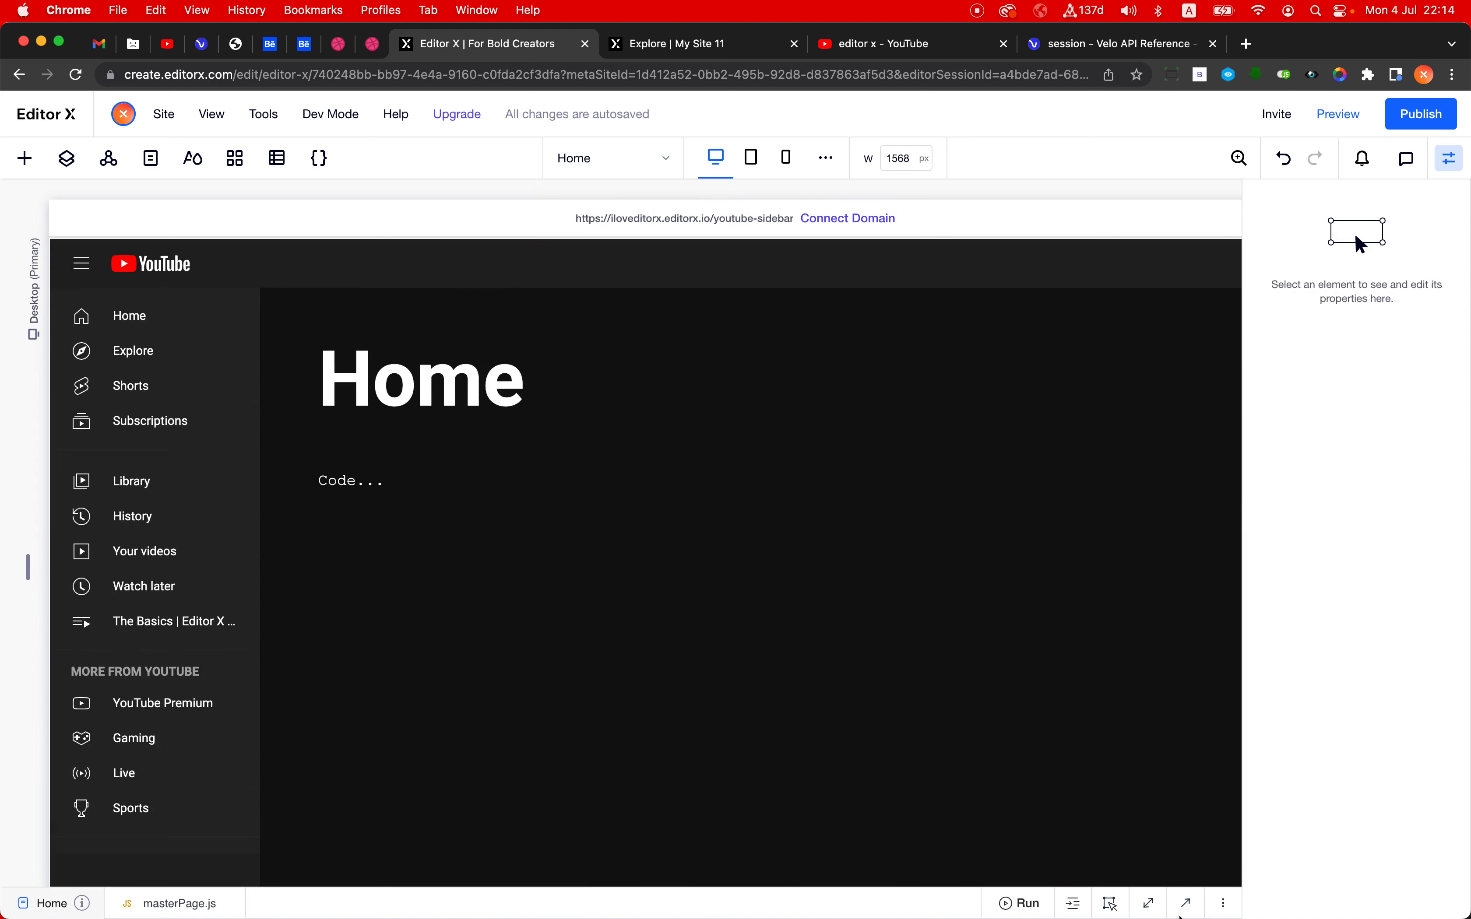
# - Open masterPage.js in the maximized code panel and undo its edits back to the commented-out version that uses #sidebarMultiStateBox
pyautogui.click(1149, 903)
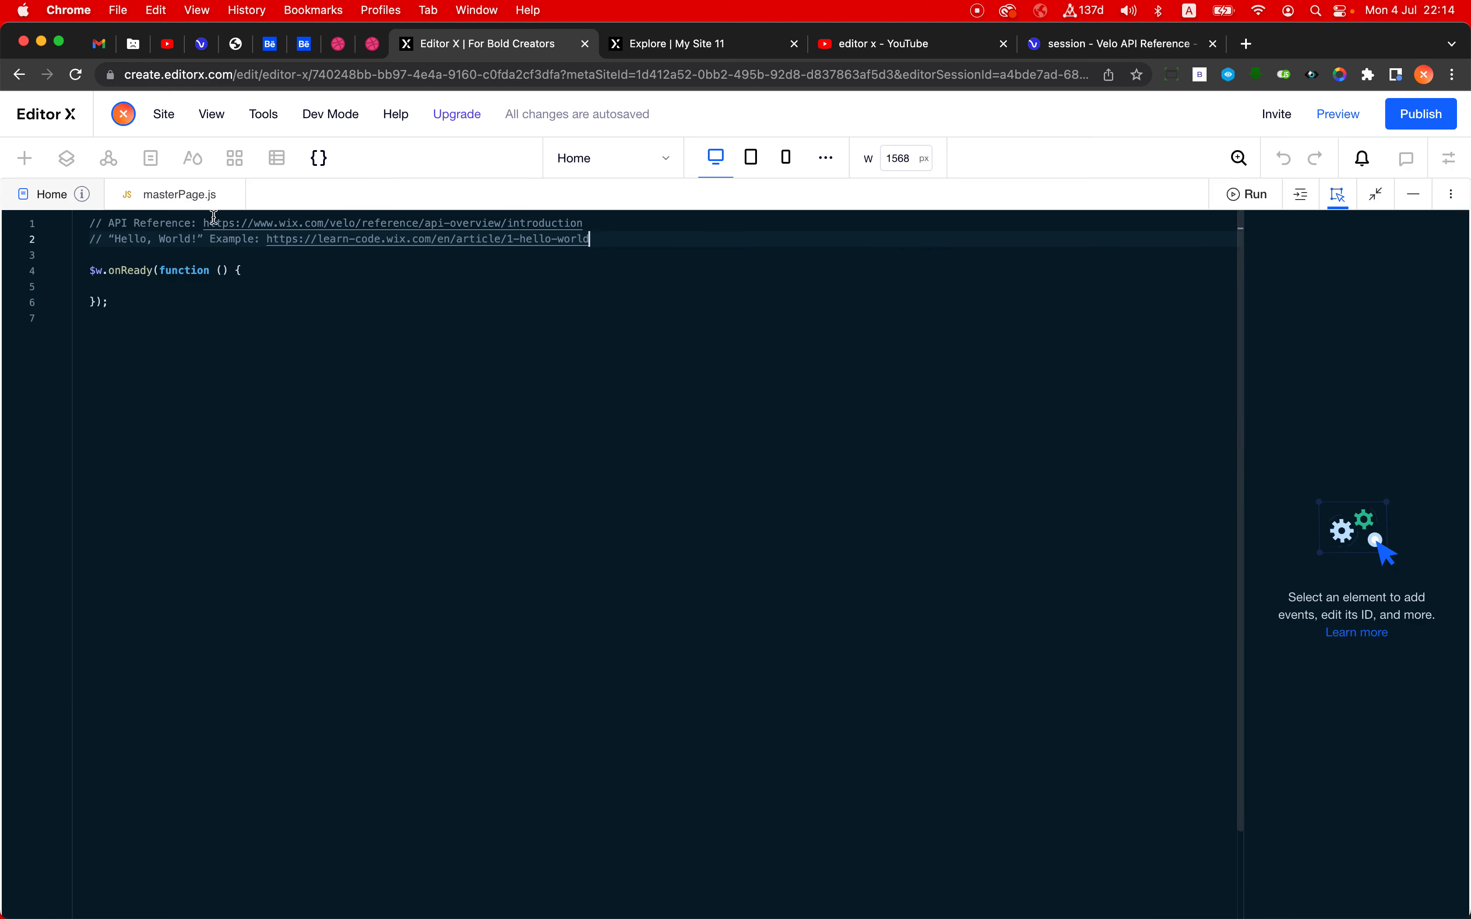
pyautogui.click(168, 194)
pyautogui.scroll(5, 538, 495)
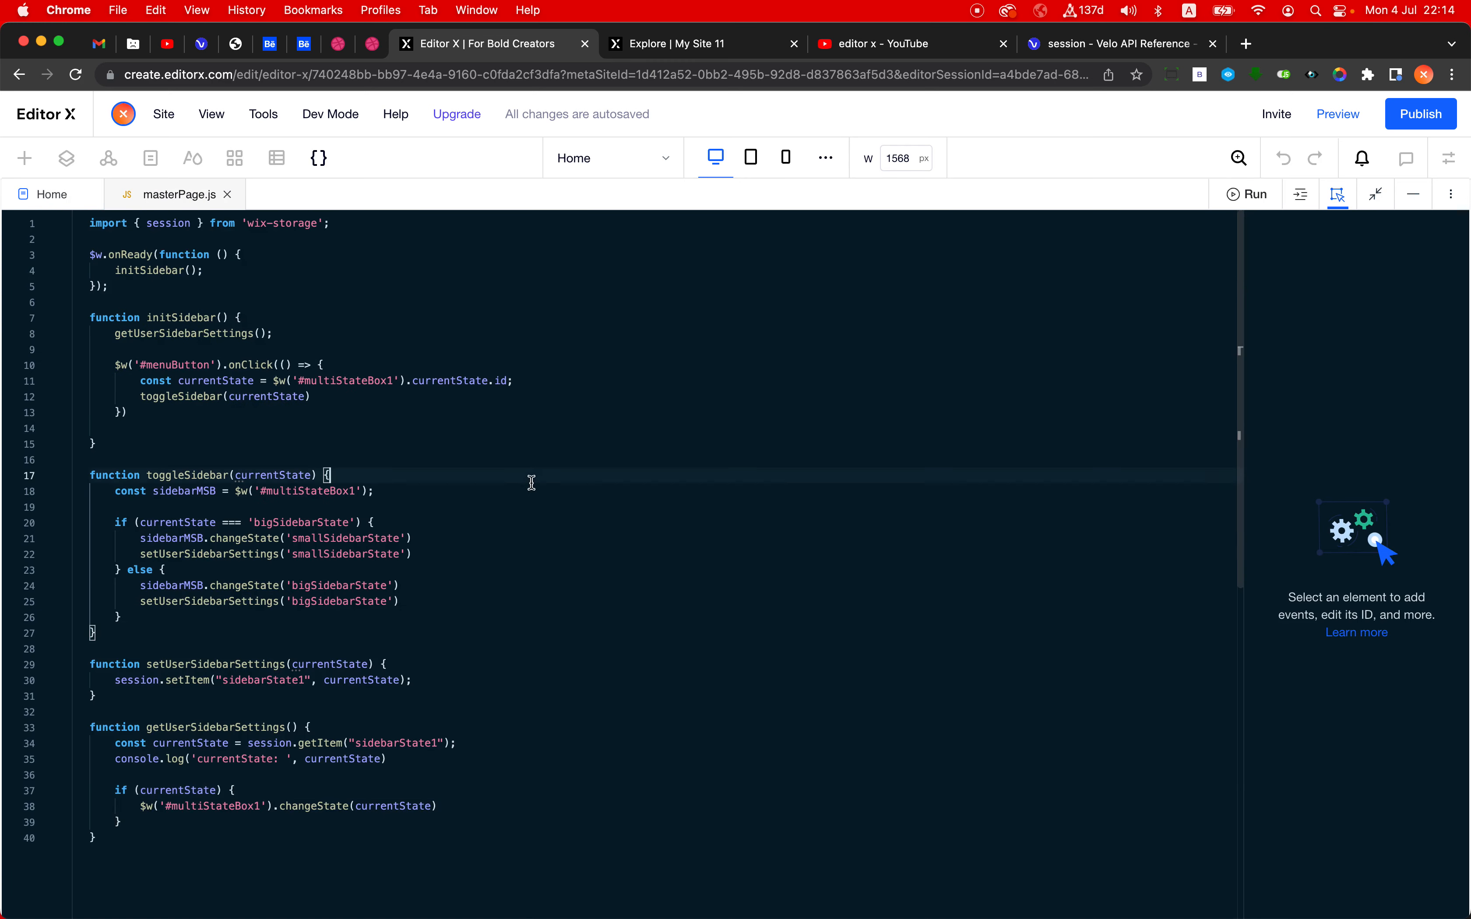
pyautogui.press('super+a')
pyautogui.press('super+z')
pyautogui.press('super+z')
pyautogui.press('super+z')
pyautogui.press('super+z')
pyautogui.press('super+z')
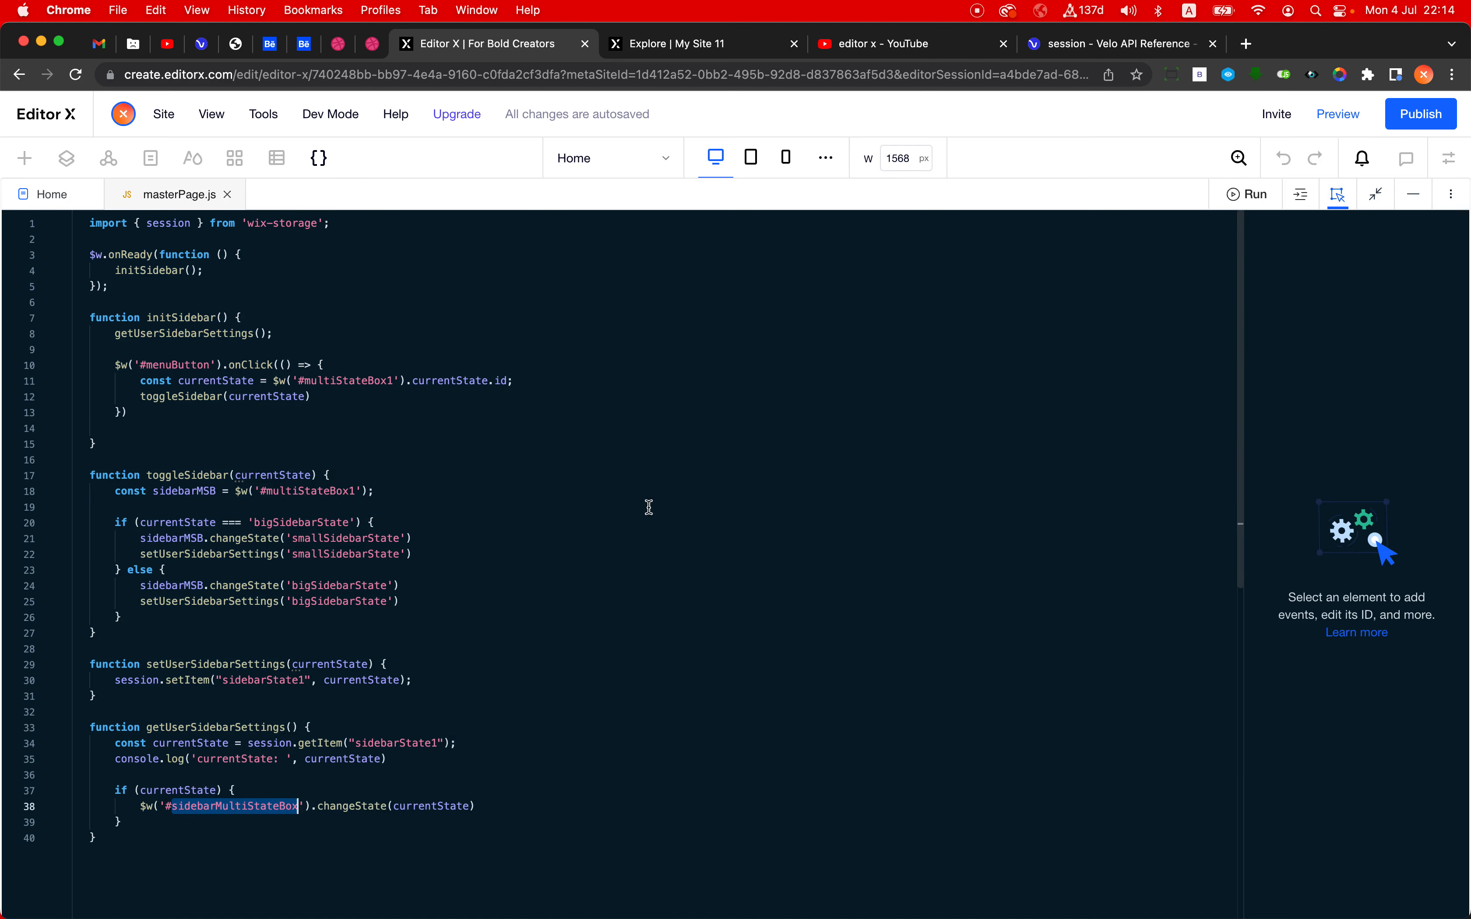
pyautogui.press('super+z')
pyautogui.press('super+z')
pyautogui.press('super+z')
pyautogui.press('super+z')
pyautogui.press('super+z')
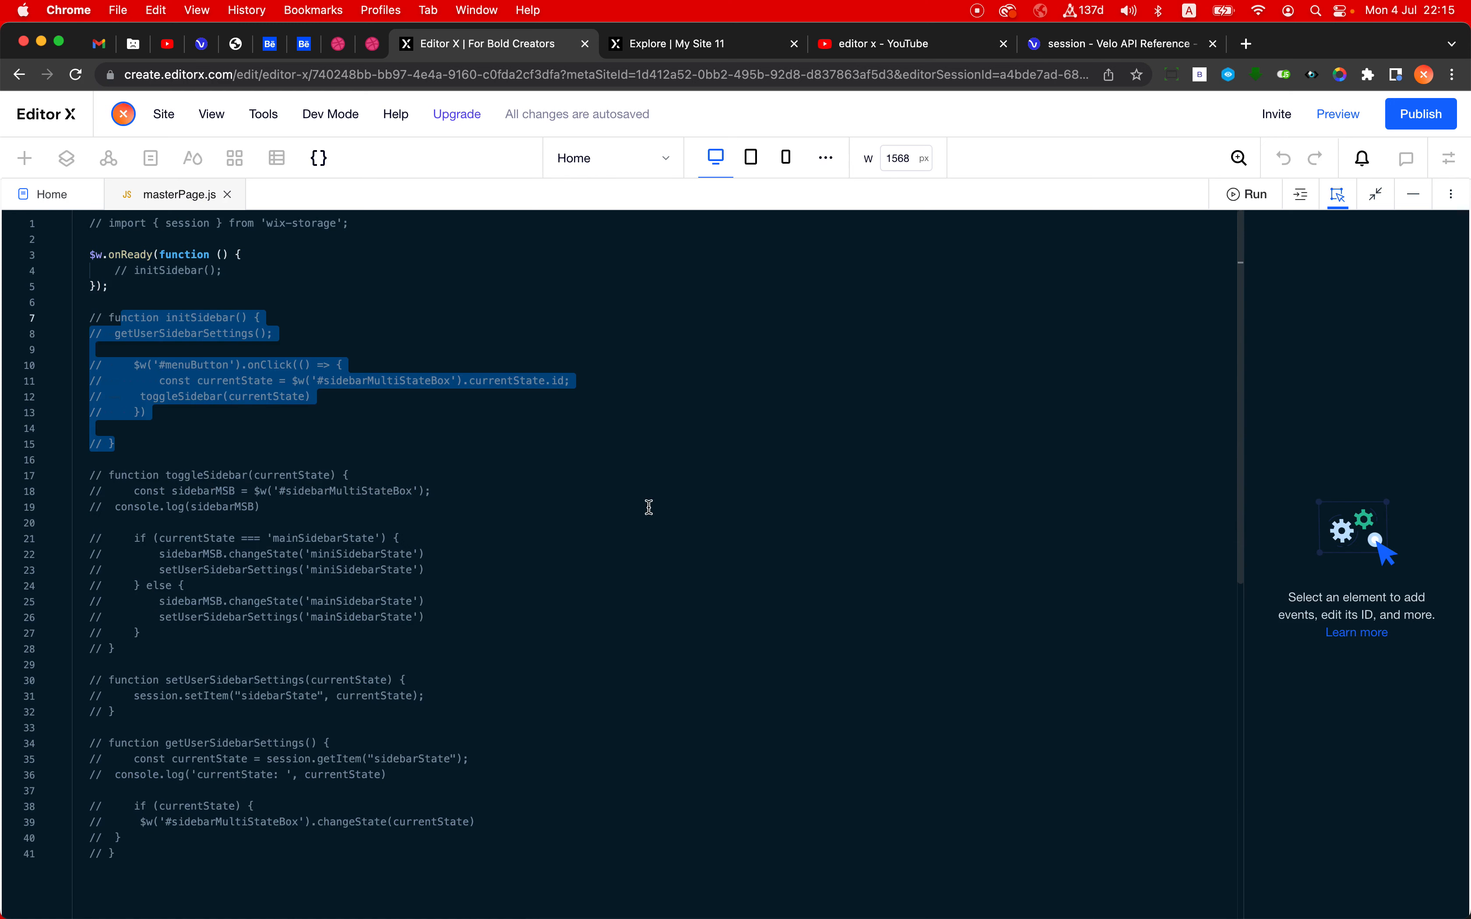
# - Try to uncomment the entire masterPage.js file at once, and reverse the result
pyautogui.press('super+a')
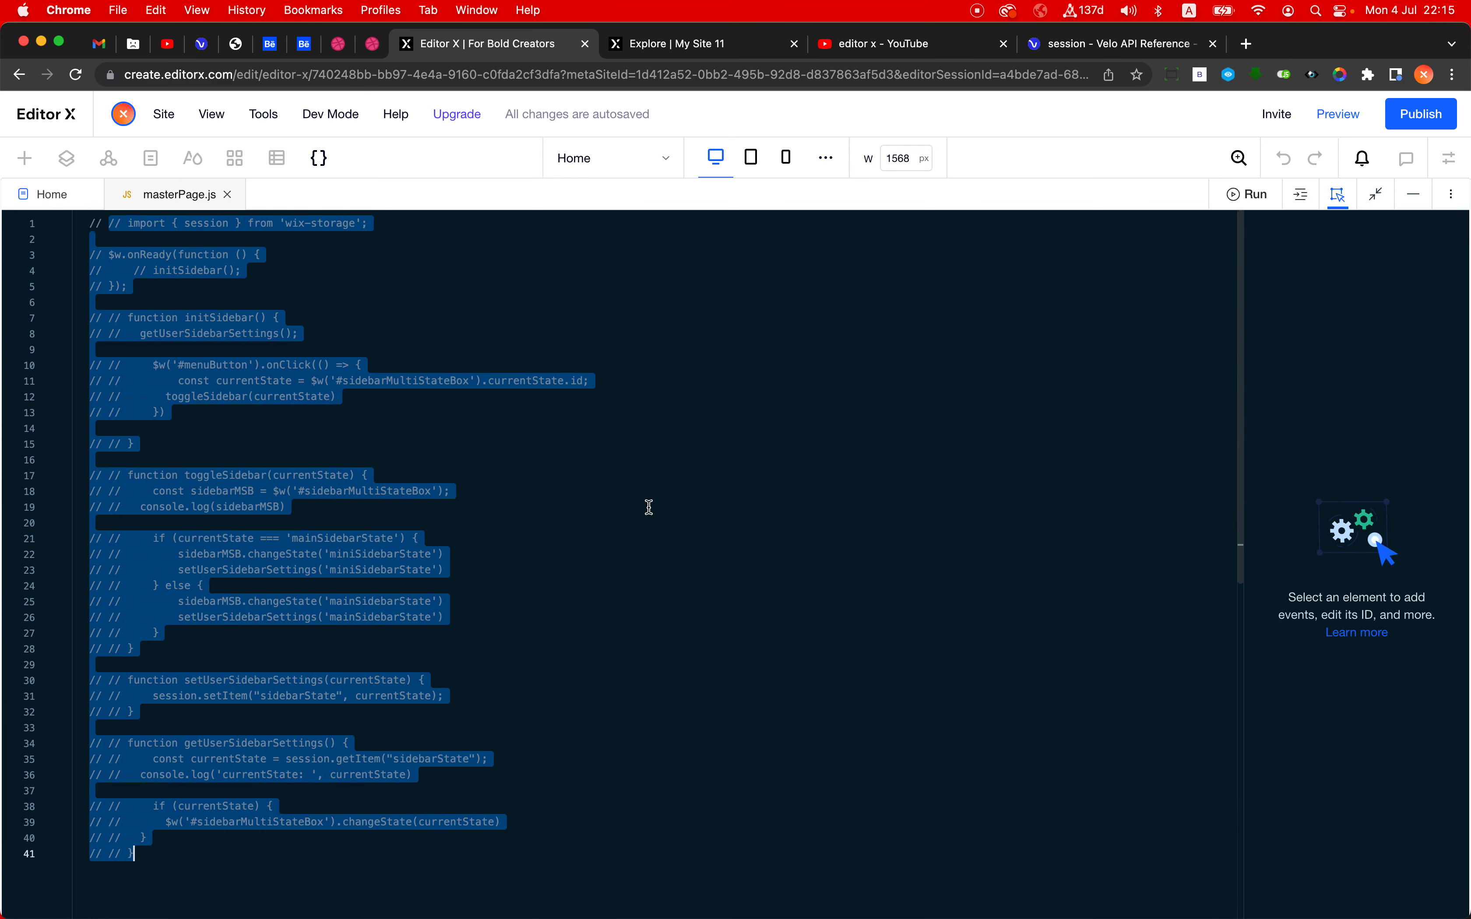
pyautogui.click(648, 507)
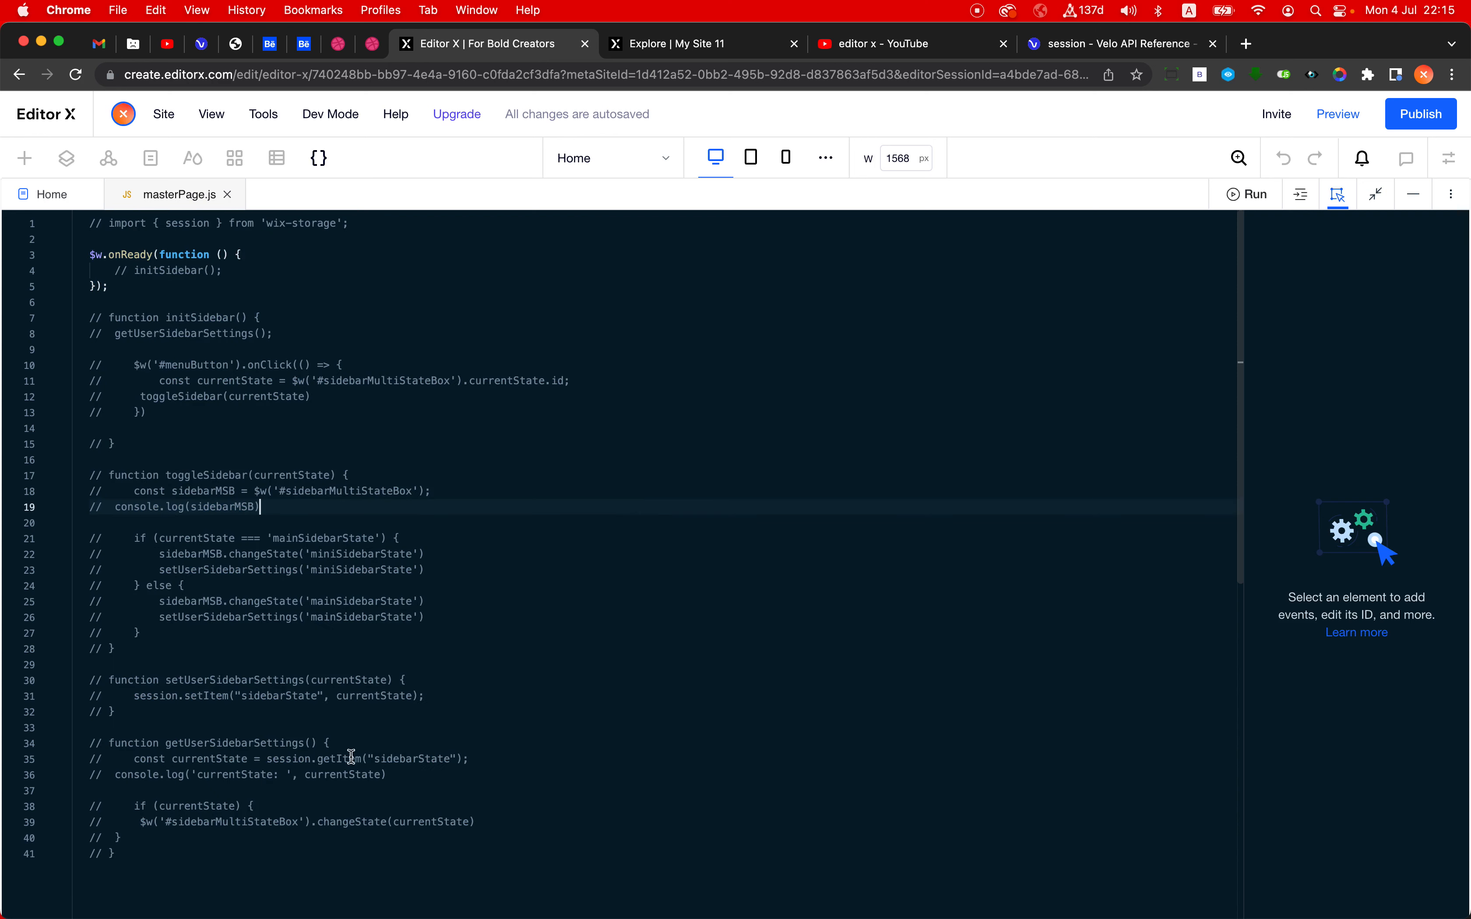
pyautogui.click(165, 851)
pyautogui.press('super+a')
pyautogui.press('super+slash')
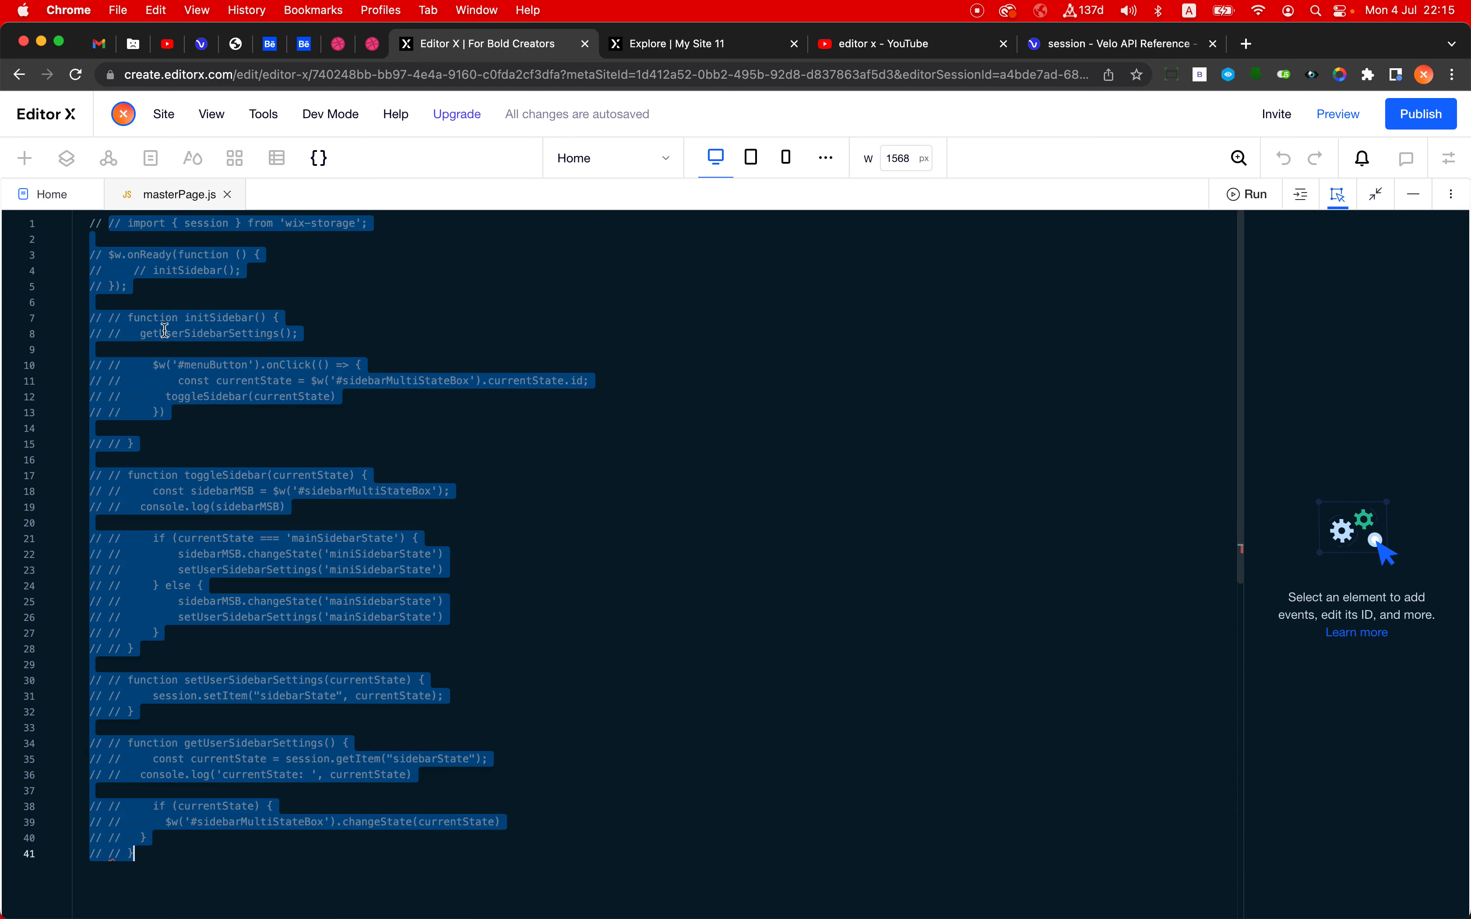
pyautogui.press('super+slash')
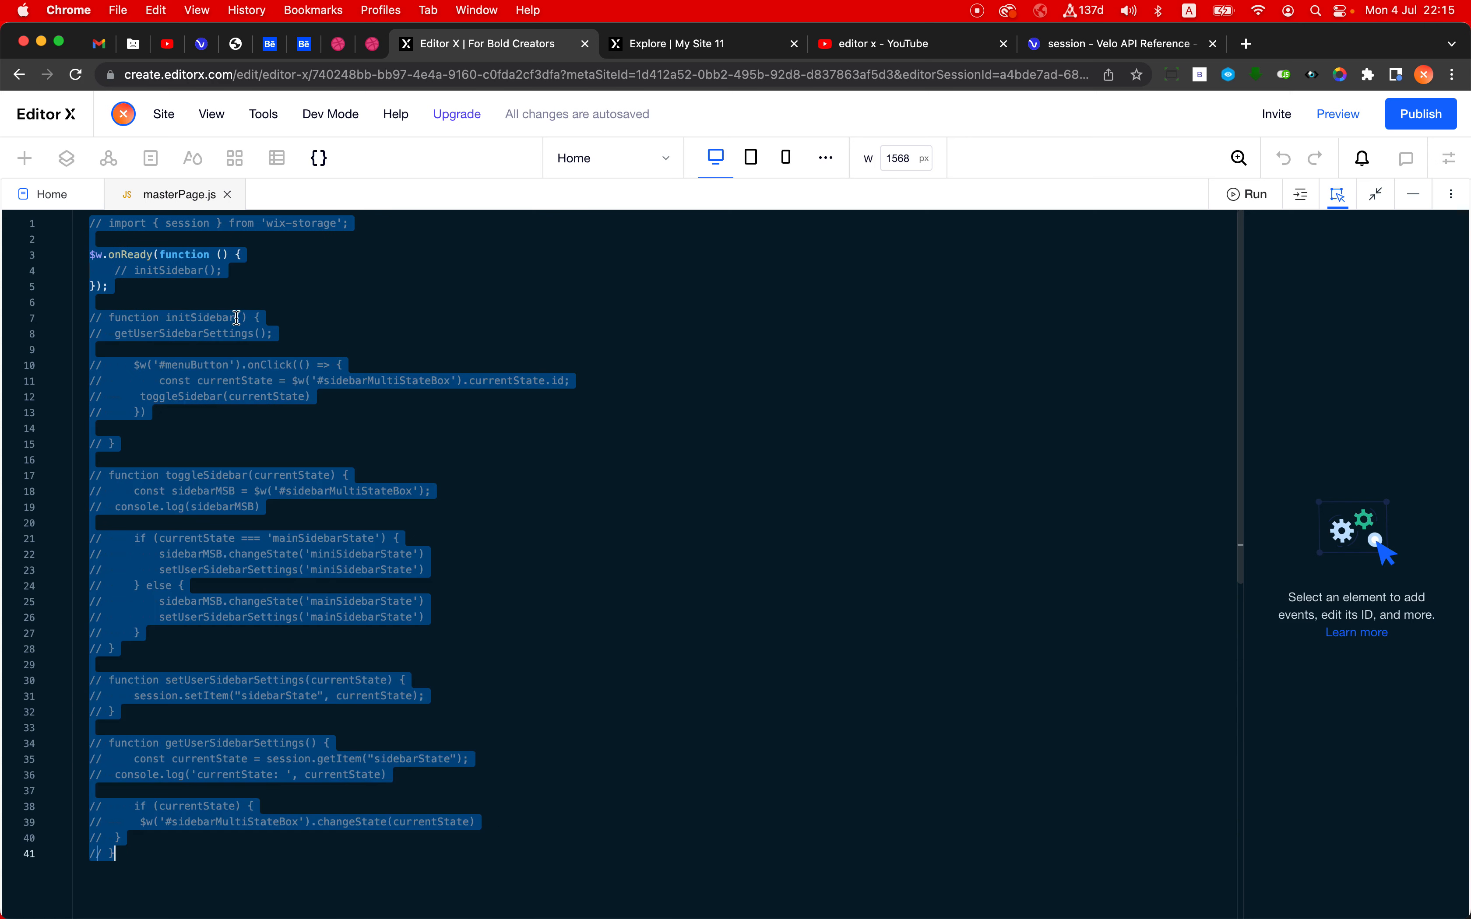
# - Uncomment the sidebar functions, the initSidebar() call and the wix-storage session import in masterPage.js
pyautogui.click(308, 311)
pyautogui.press('super+shift+Down')
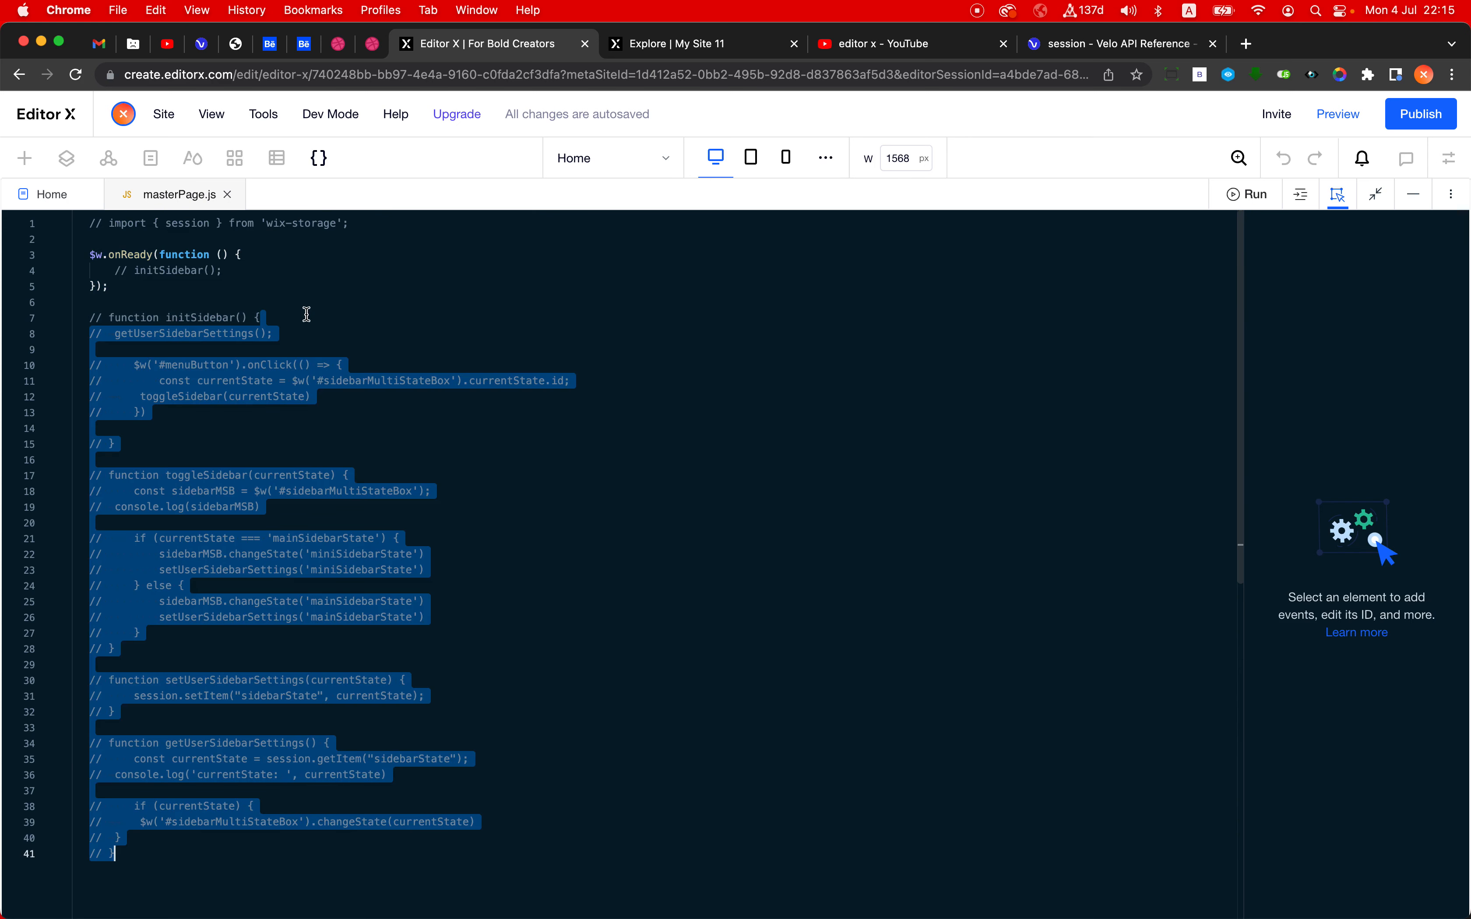
pyautogui.press('super+slash')
pyautogui.click(266, 270)
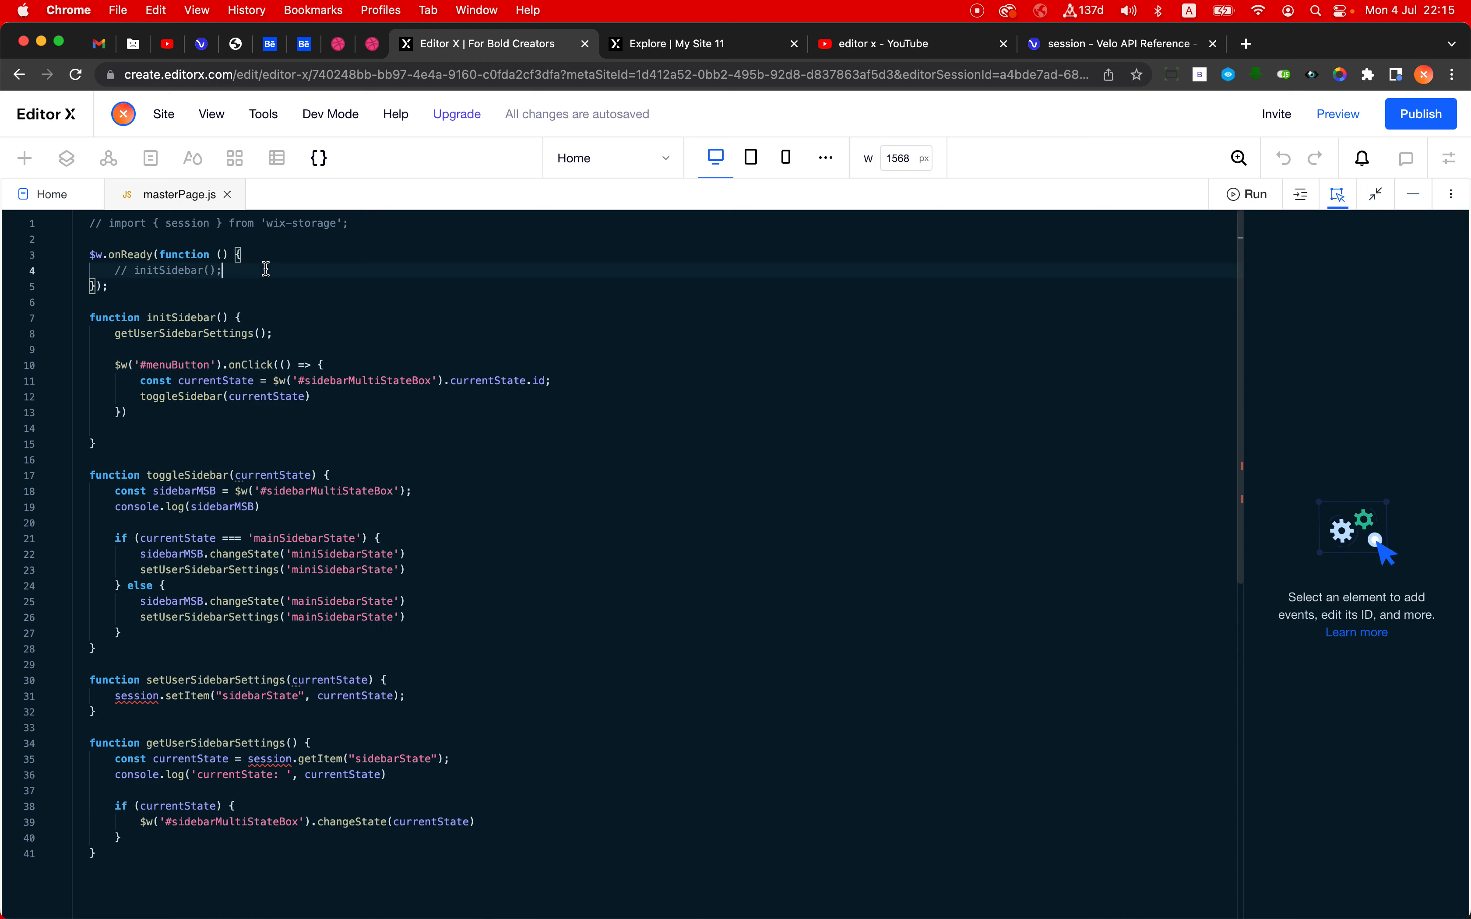
pyautogui.press('super+slash')
pyautogui.click(204, 254)
pyautogui.press('super+slash')
pyautogui.click(712, 508)
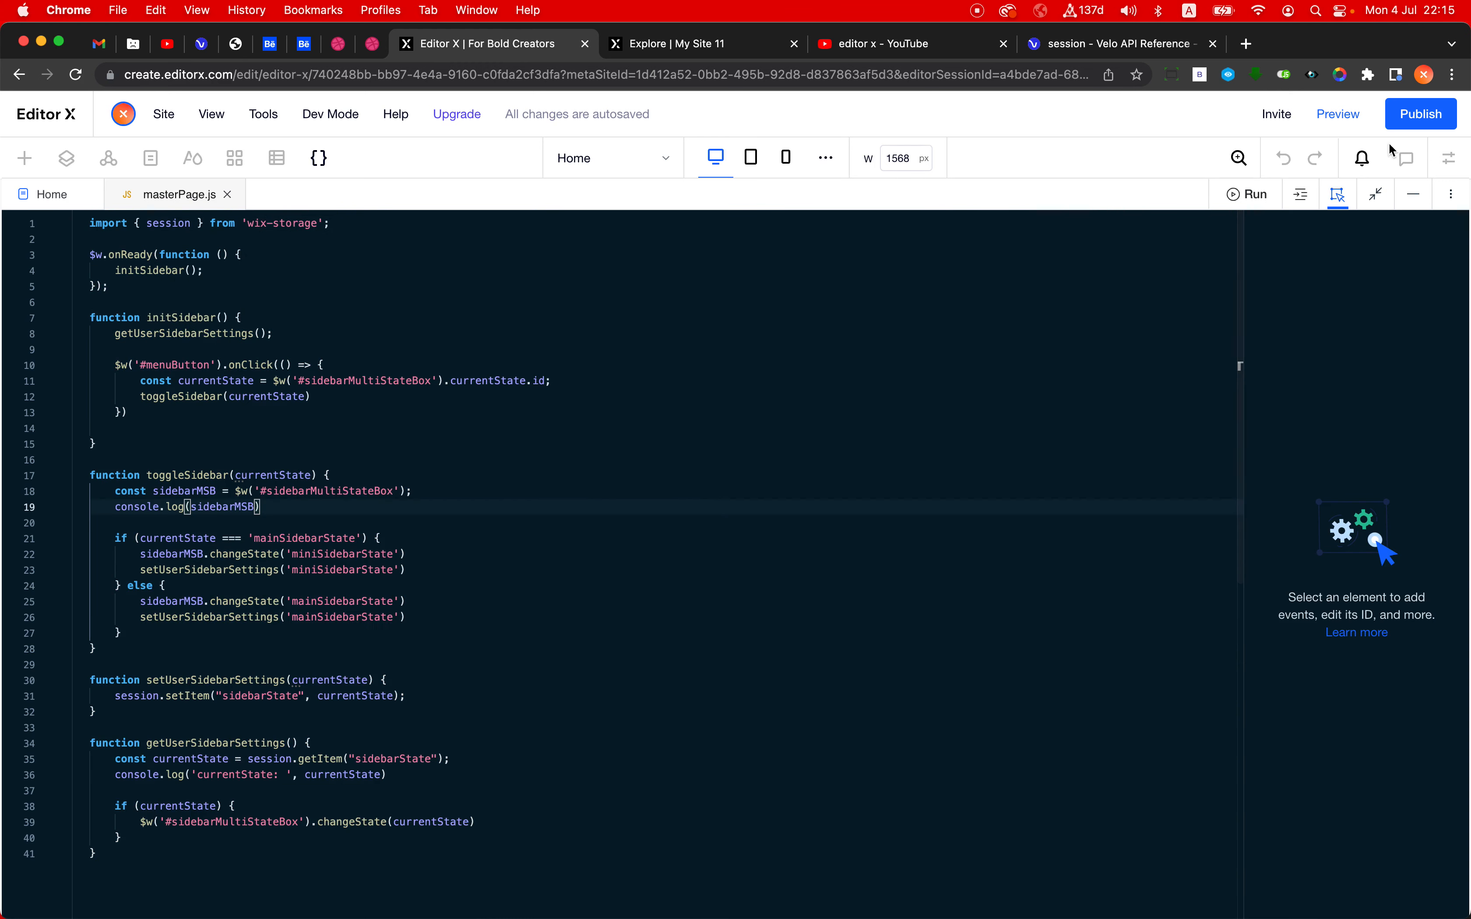
# - Copy the full masterPage.js code and paste it in place of the "Code..." text on the Home page
pyautogui.click(1416, 200)
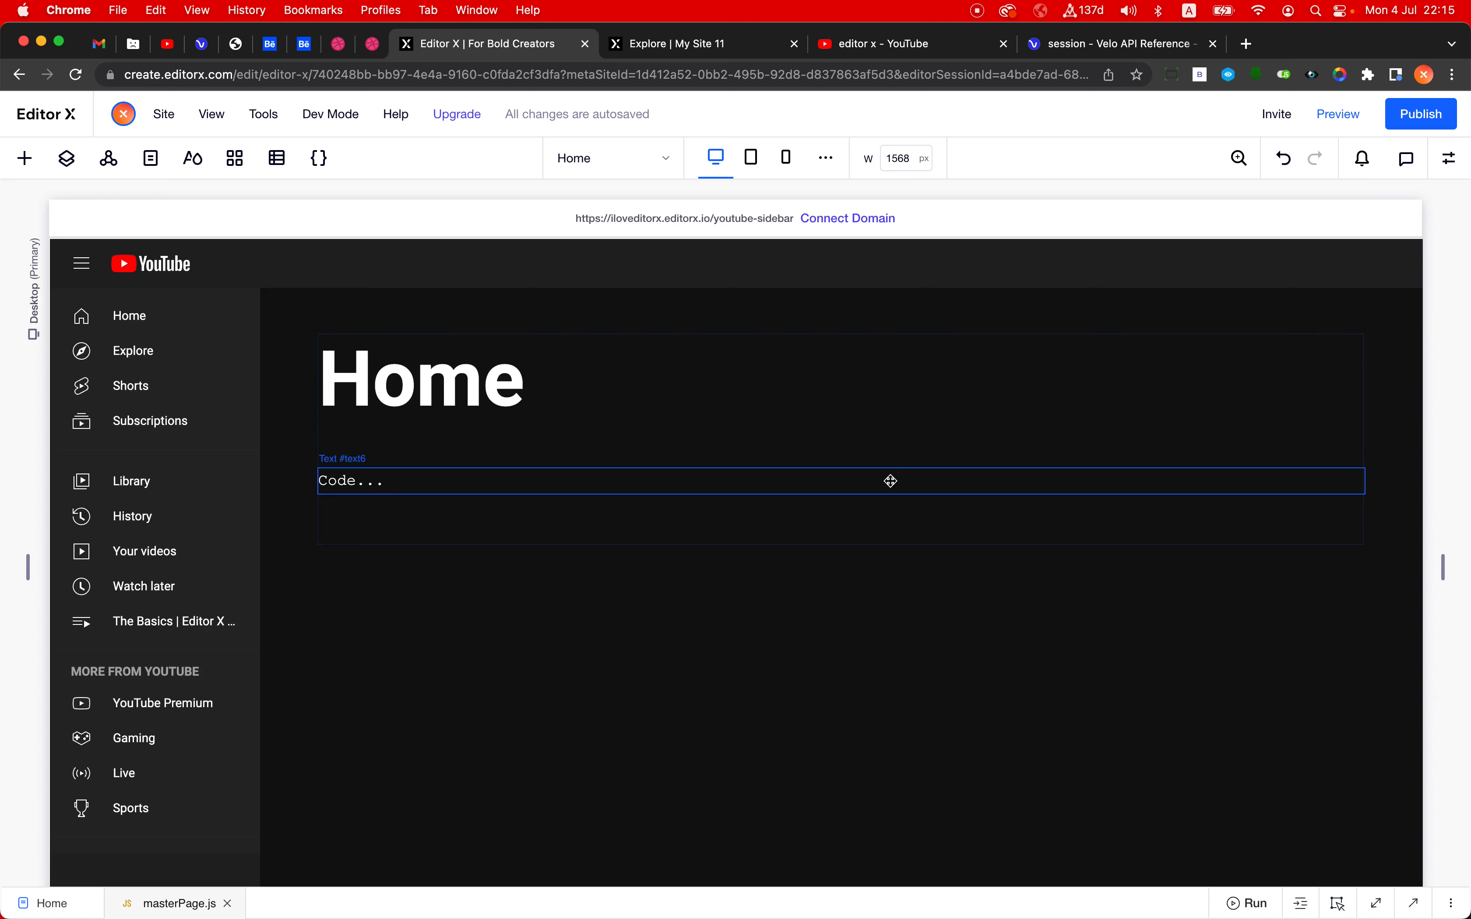
pyautogui.click(1375, 900)
pyautogui.press('super+a')
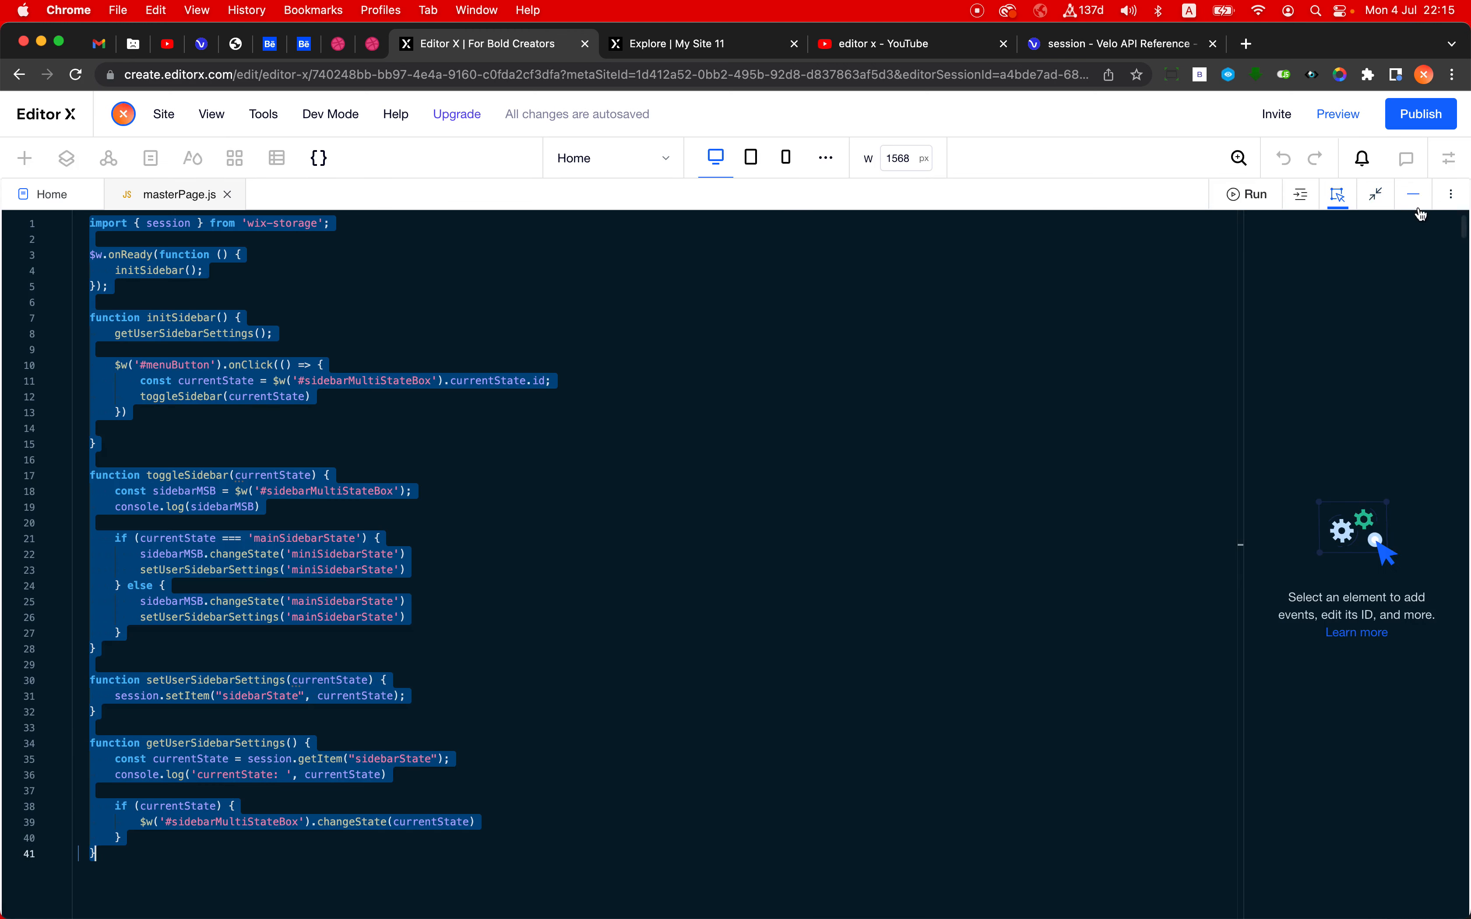
pyautogui.click(1413, 193)
pyautogui.click(476, 486)
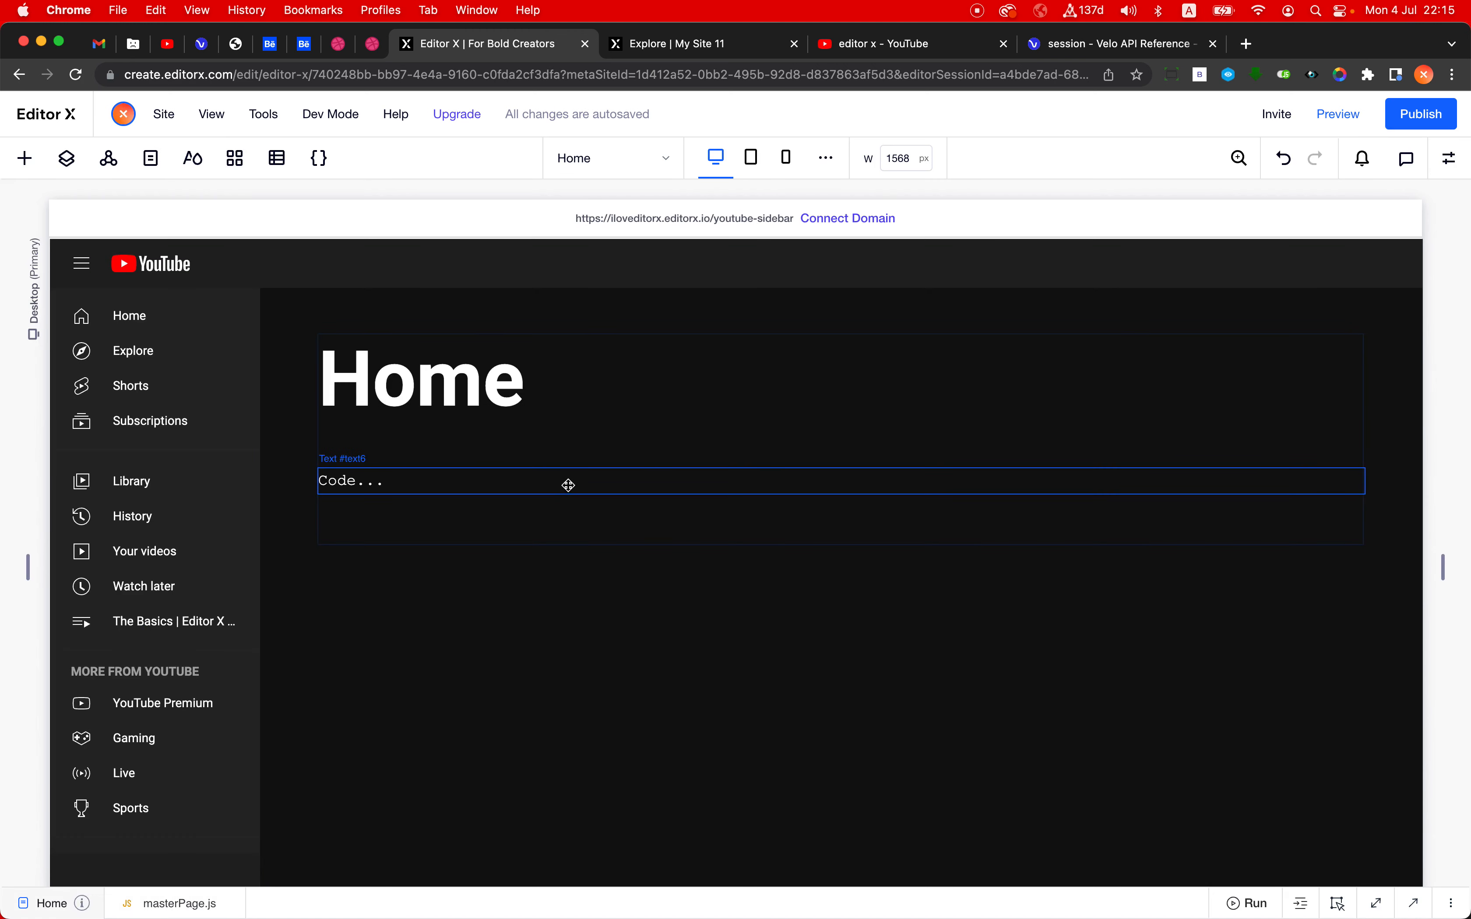
pyautogui.click(355, 474)
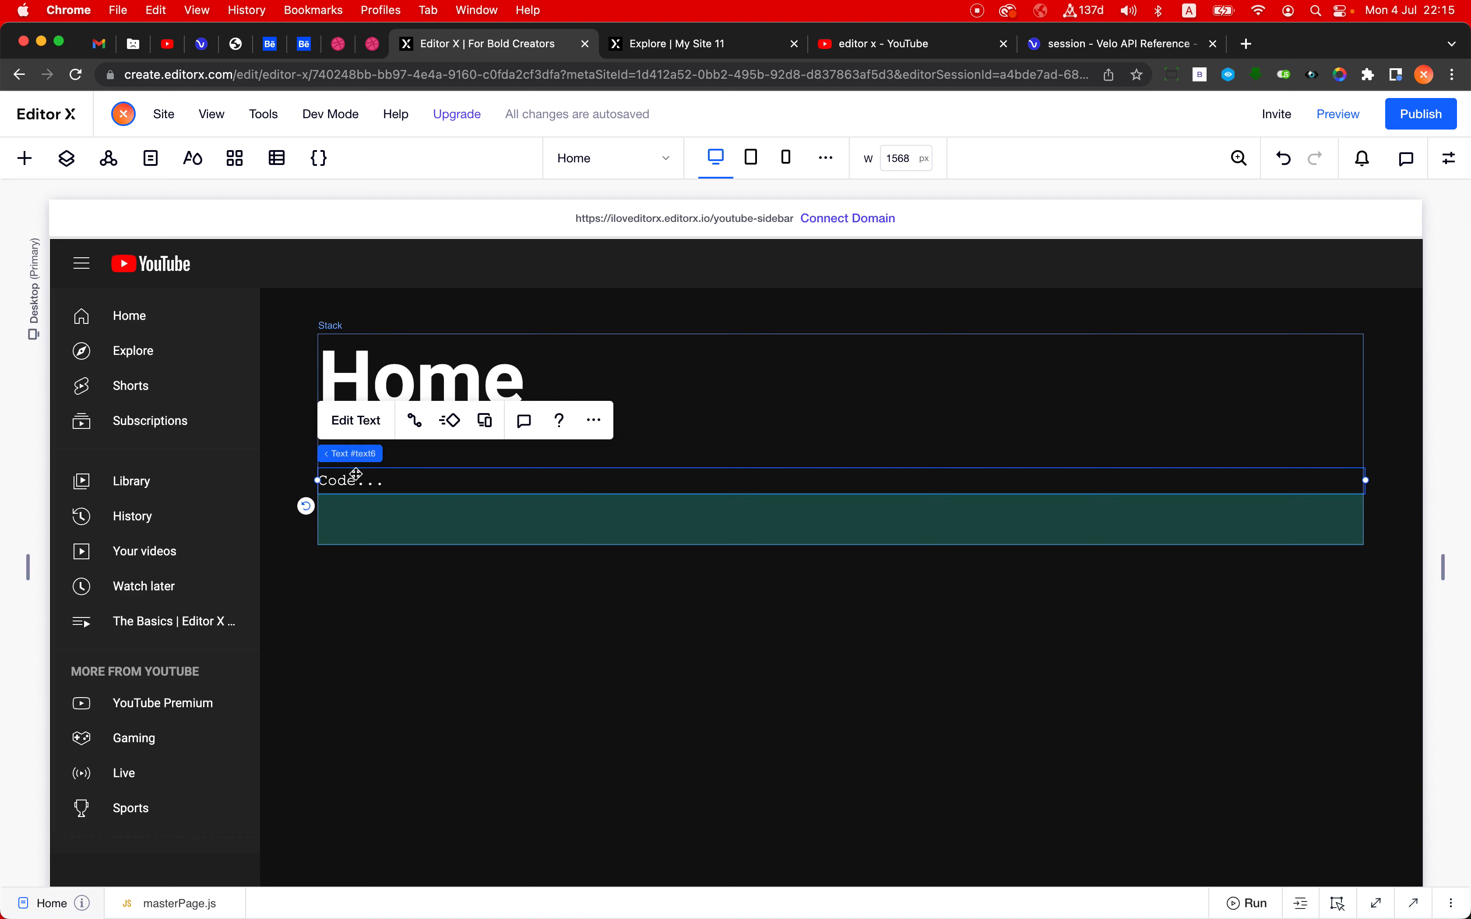
pyautogui.doubleClick(430, 479)
pyautogui.press('super+v')
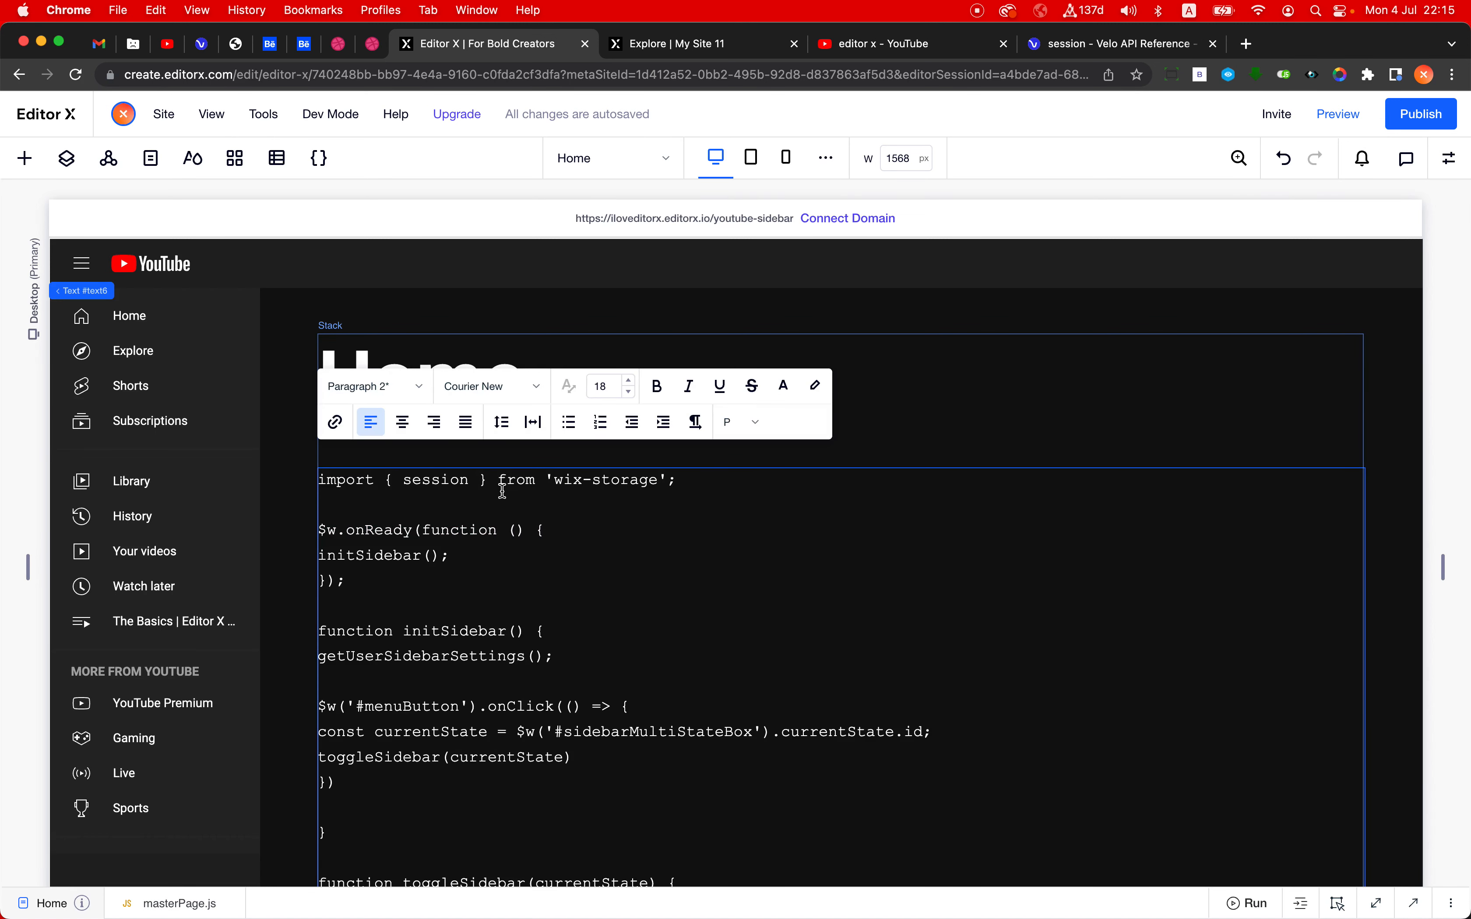
# - Publish the site with the code text added to the Home page, and leave text editing
pyautogui.click(1405, 124)
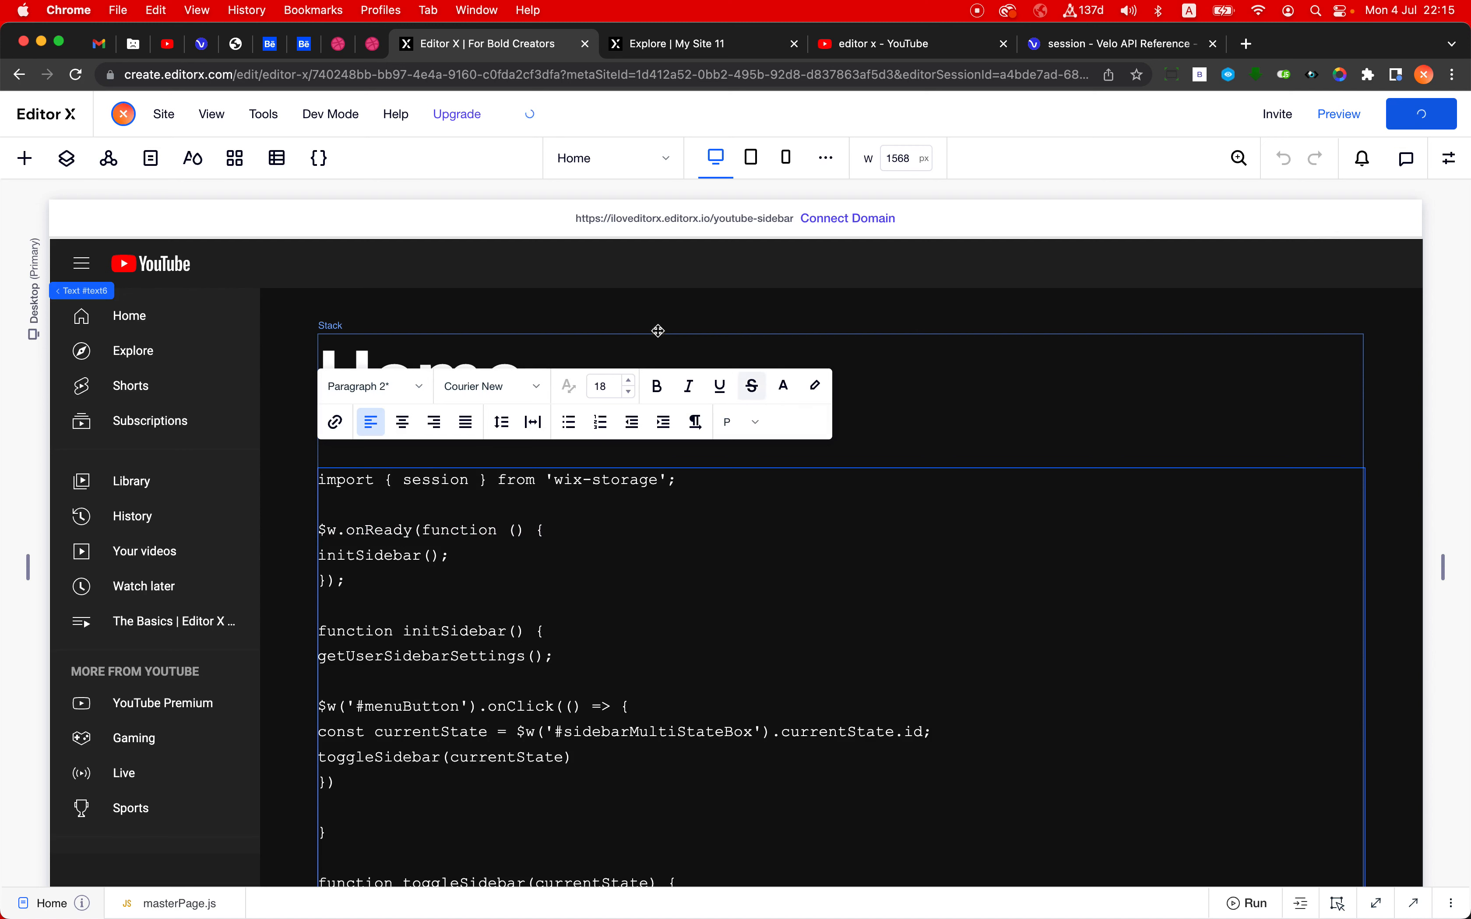
pyautogui.click(813, 309)
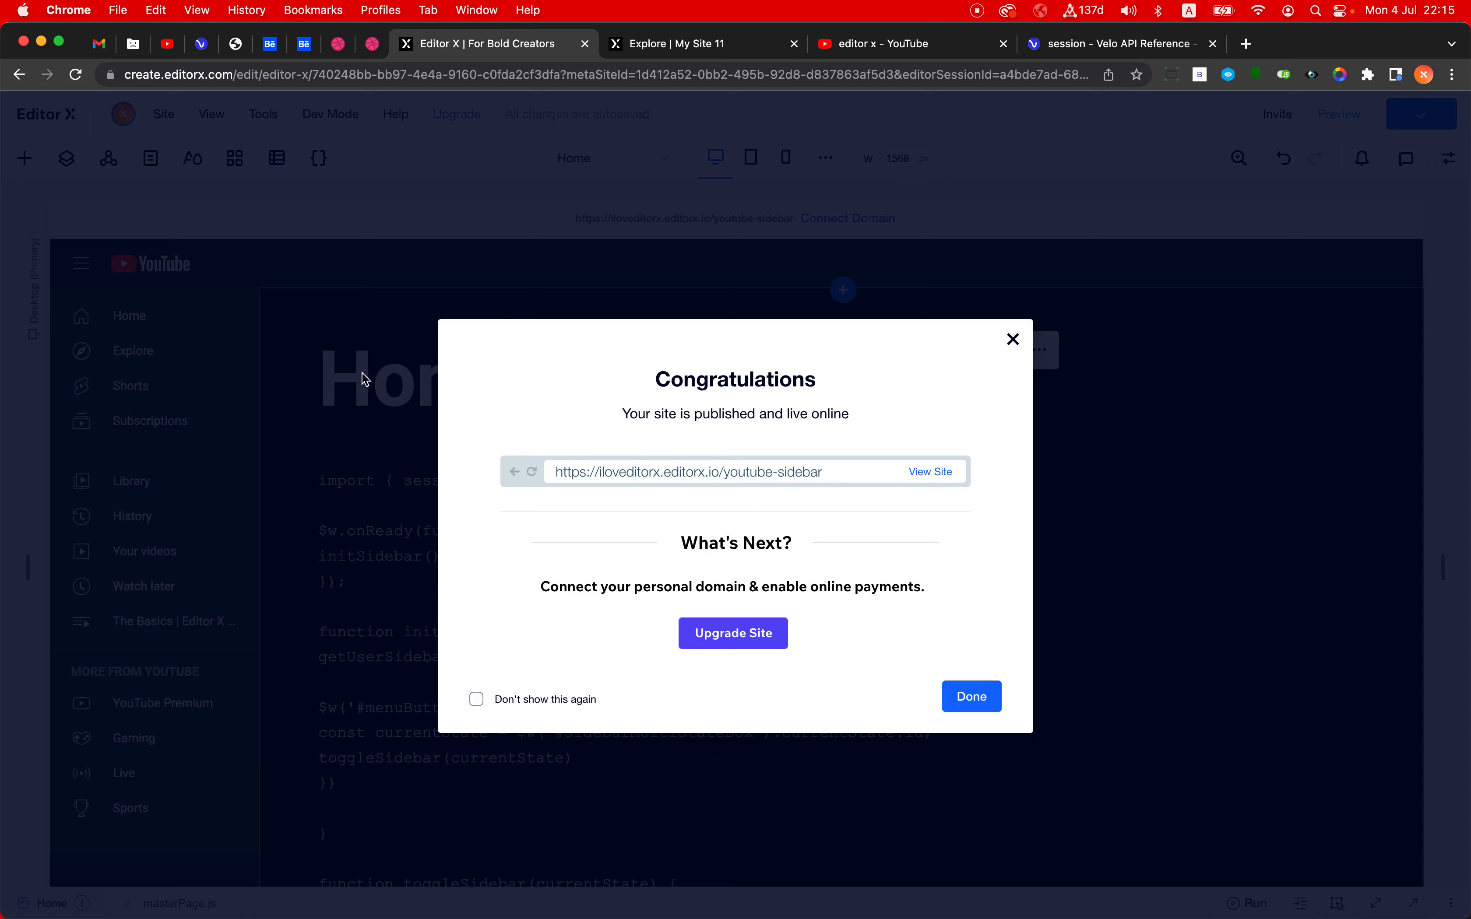
pyautogui.click(358, 373)
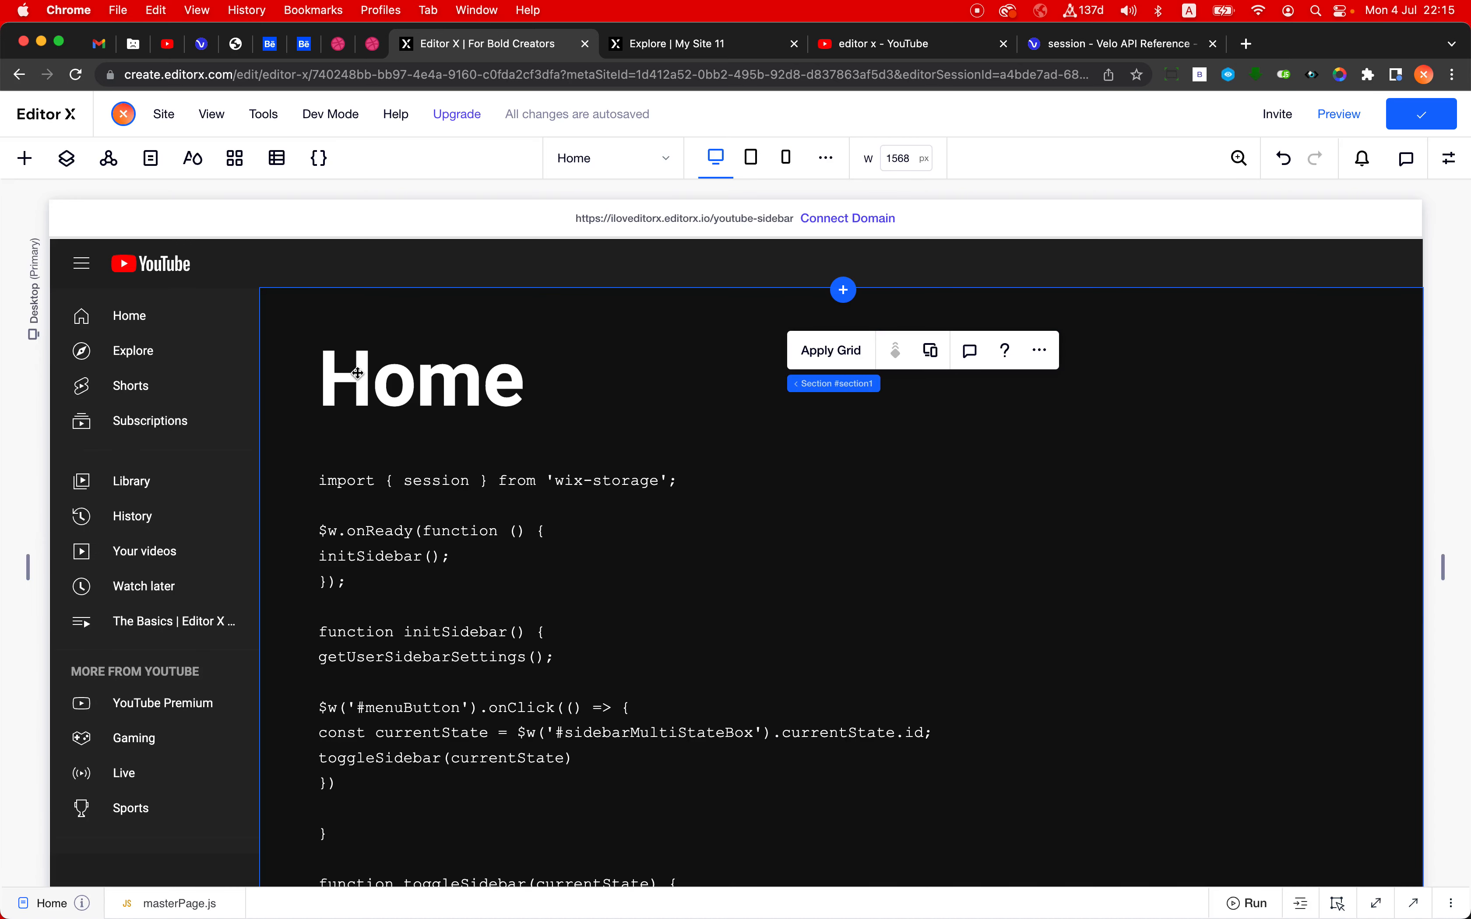